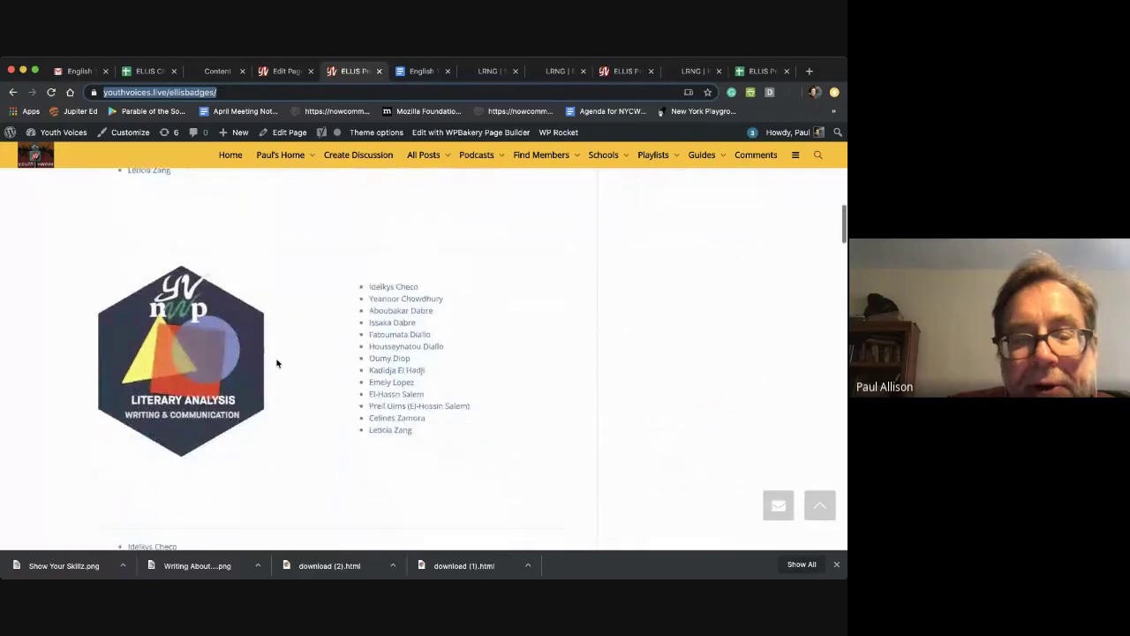
Step: Name the first portfolio section 'Retell a Story'
{"action": "scroll", "coordinate": [300, 432], "scroll_direction": "down", "scroll_amount": 5}
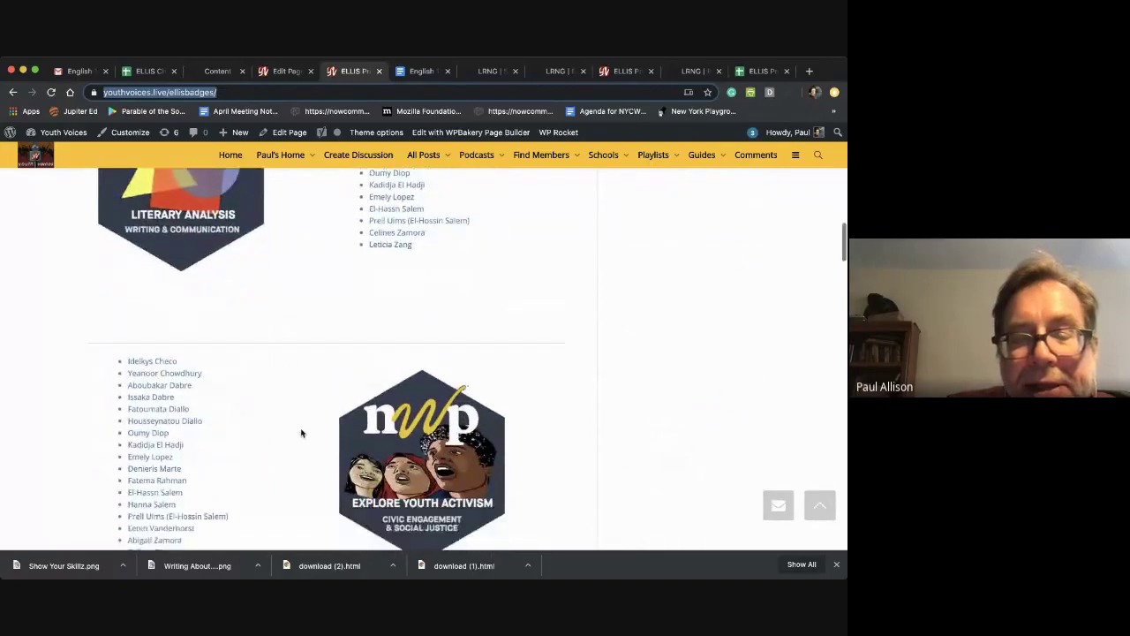
{"action": "scroll", "coordinate": [302, 433], "scroll_direction": "down", "scroll_amount": 1}
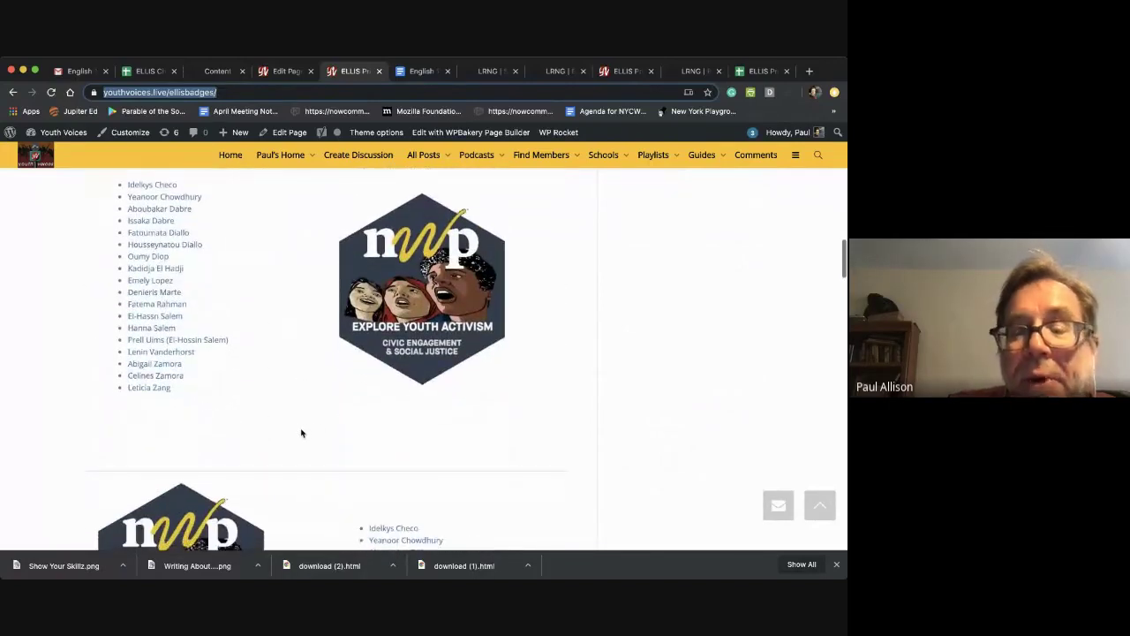
{"action": "scroll", "coordinate": [346, 411], "scroll_direction": "down", "scroll_amount": 5}
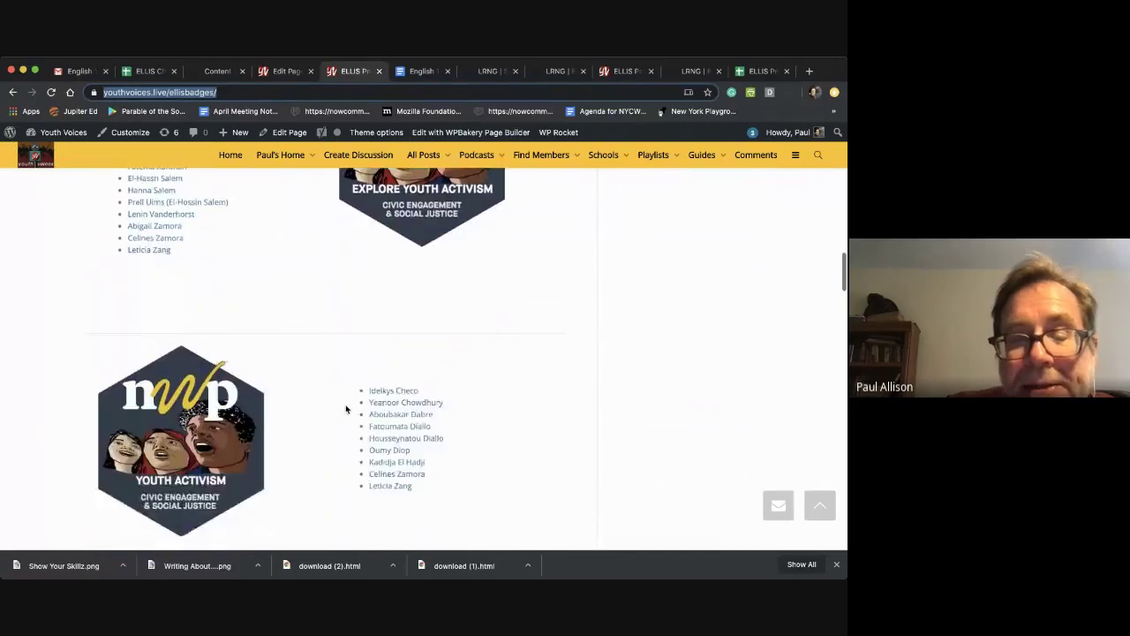
{"action": "scroll", "coordinate": [238, 439], "scroll_direction": "up", "scroll_amount": 5}
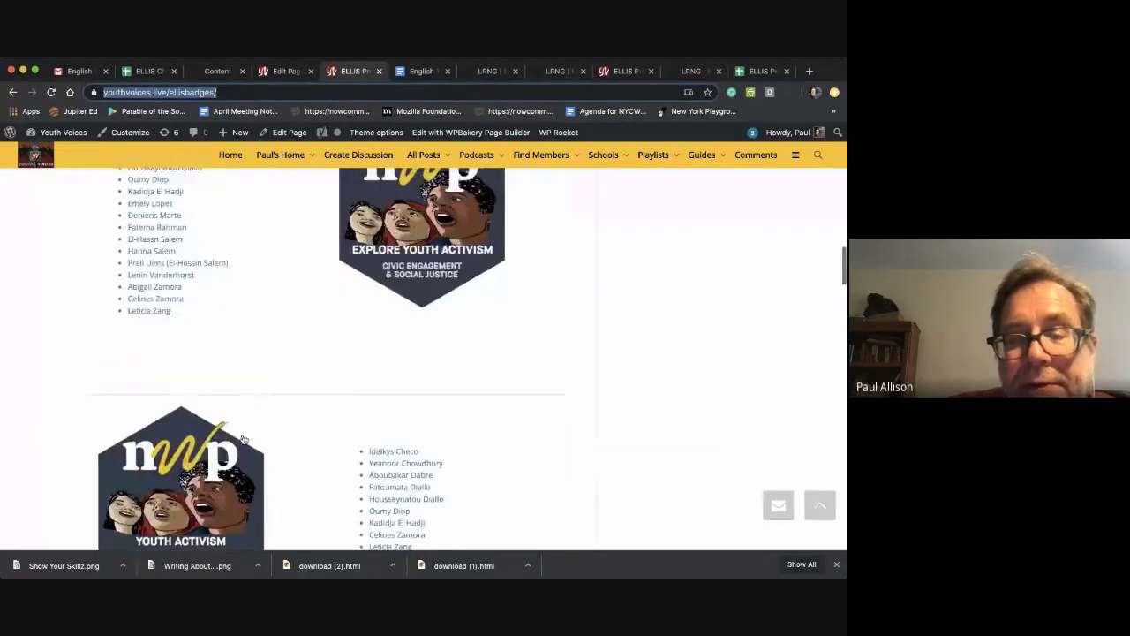
{"action": "scroll", "coordinate": [313, 432], "scroll_direction": "down", "scroll_amount": 14}
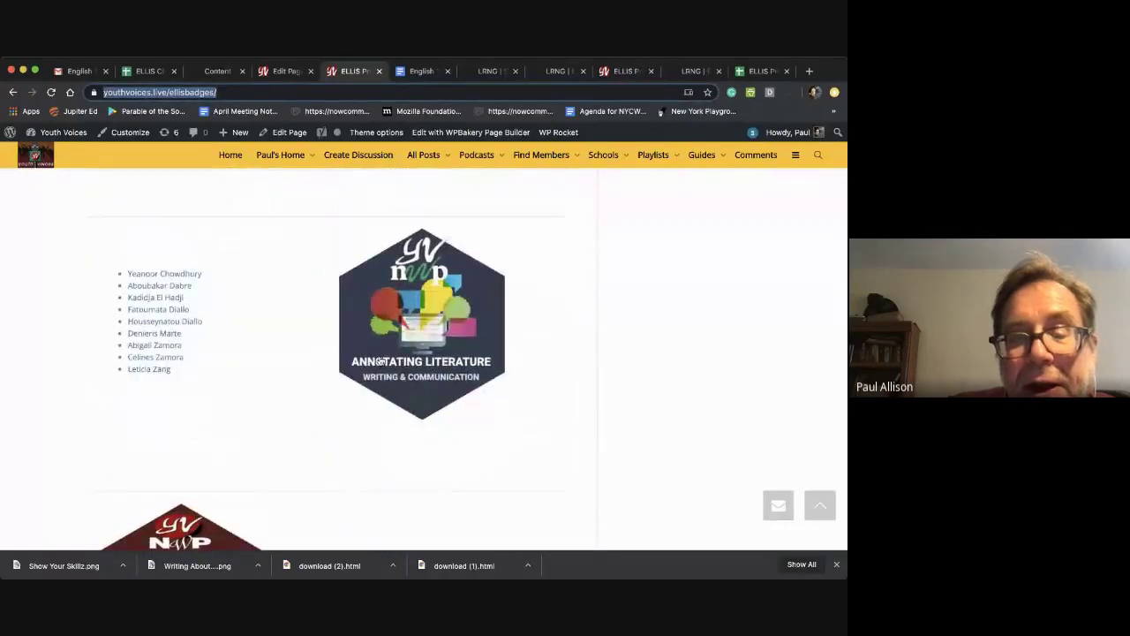
{"action": "scroll", "coordinate": [378, 383], "scroll_direction": "down", "scroll_amount": 7}
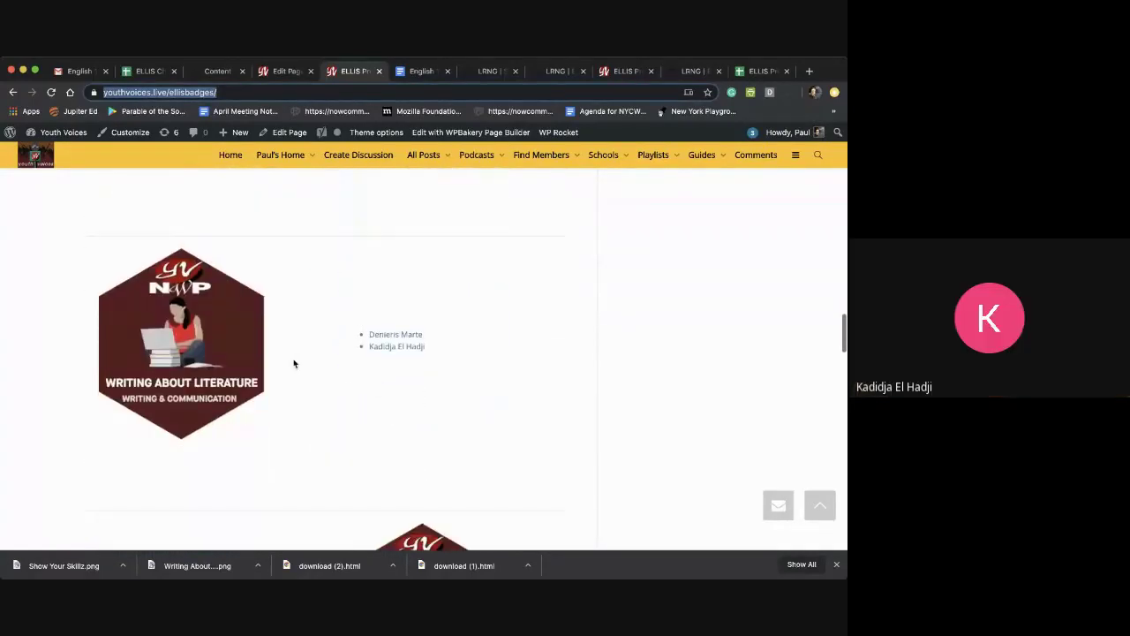
{"action": "scroll", "coordinate": [336, 397], "scroll_direction": "up", "scroll_amount": 20}
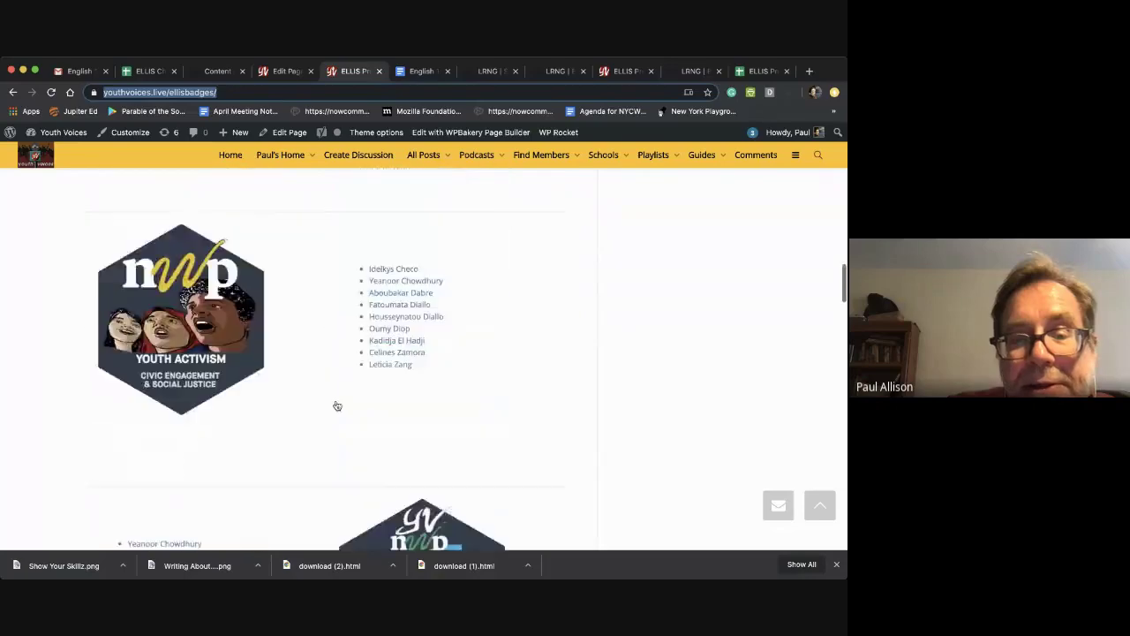
{"action": "scroll", "coordinate": [340, 402], "scroll_direction": "down", "scroll_amount": 5}
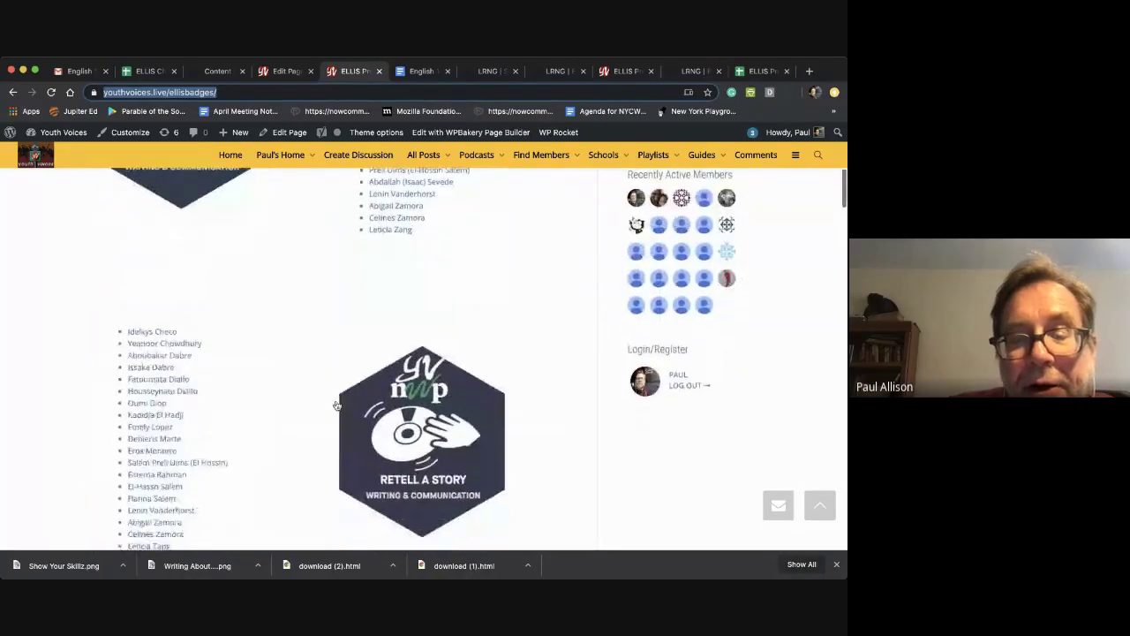
{"action": "scroll", "coordinate": [442, 437], "scroll_direction": "up", "scroll_amount": 7}
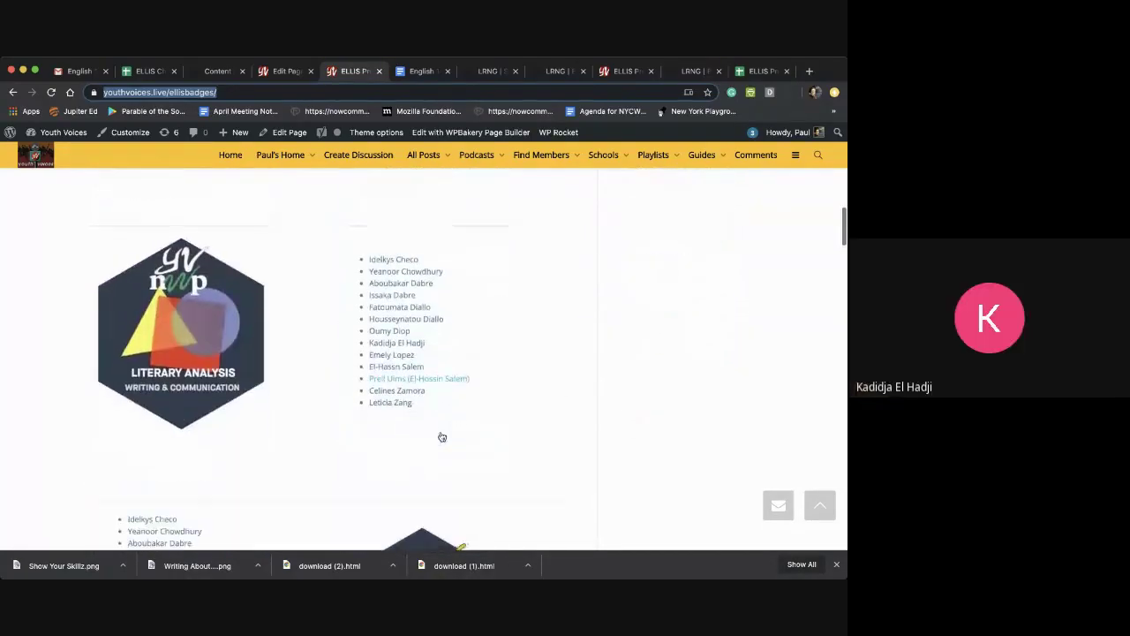
{"action": "scroll", "coordinate": [226, 397], "scroll_direction": "down", "scroll_amount": 6}
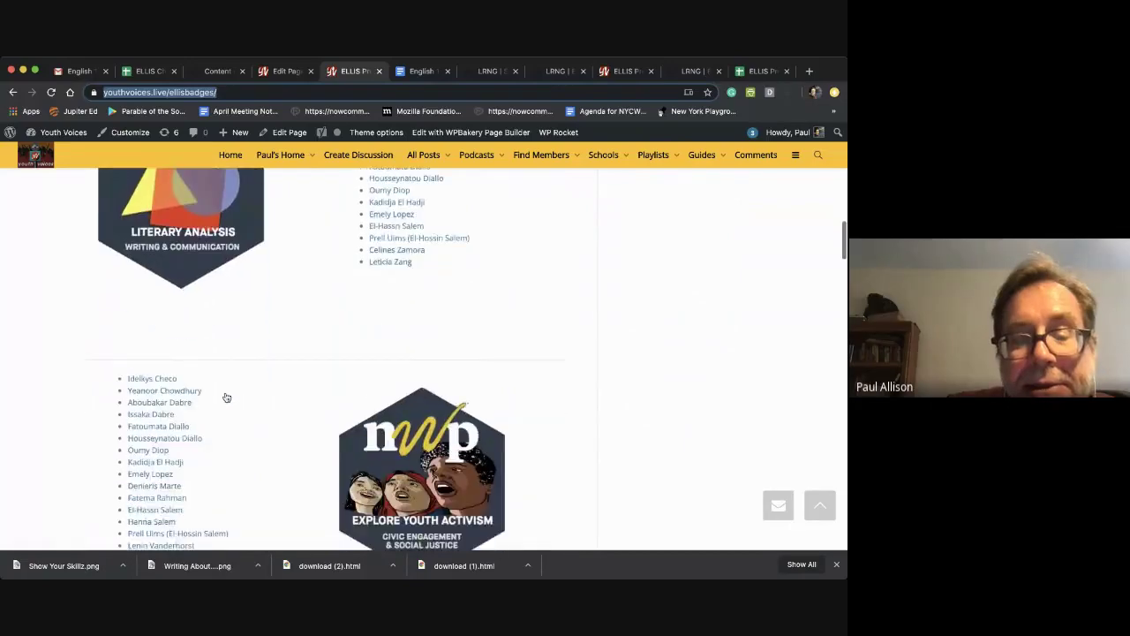
{"action": "scroll", "coordinate": [225, 396], "scroll_direction": "down", "scroll_amount": 12}
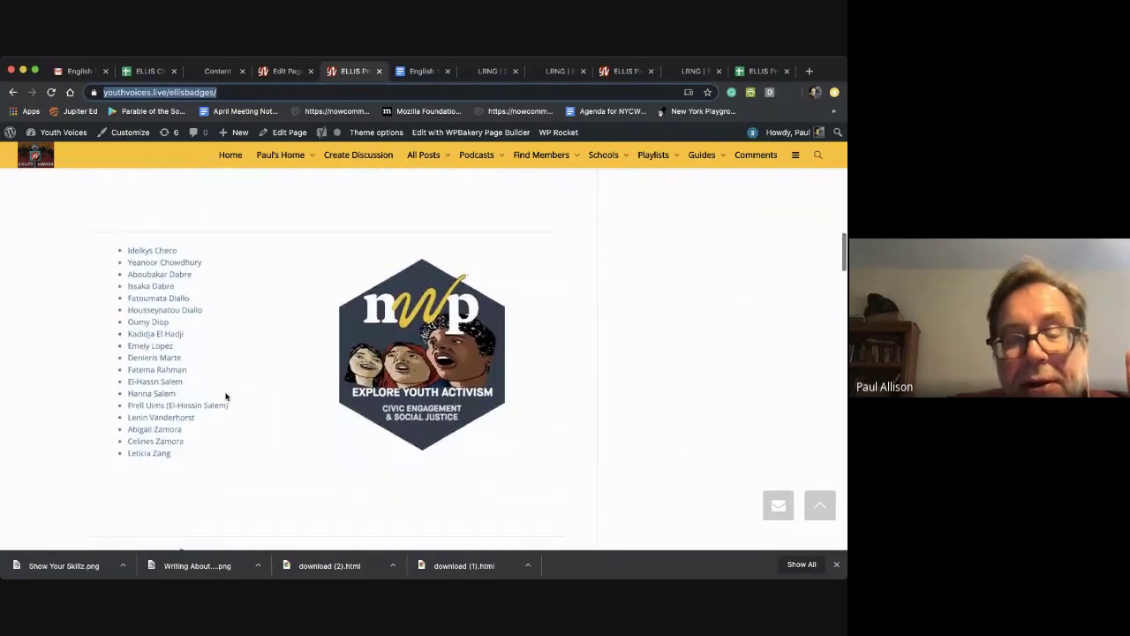
{"action": "scroll", "coordinate": [225, 397], "scroll_direction": "down", "scroll_amount": 8}
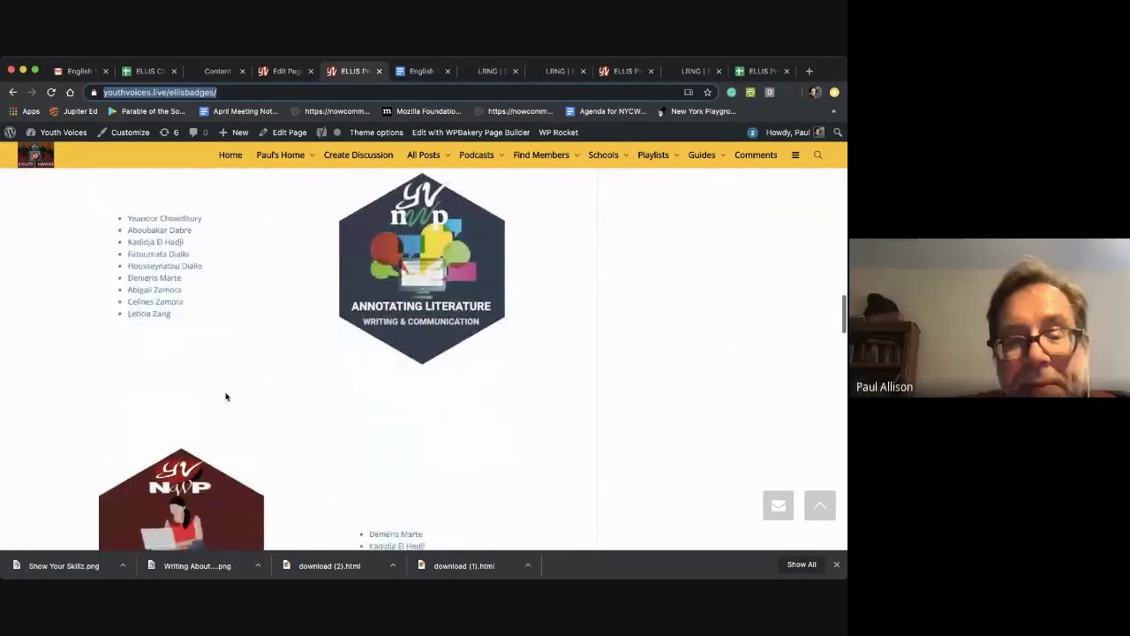
{"action": "scroll", "coordinate": [225, 396], "scroll_direction": "down", "scroll_amount": 3}
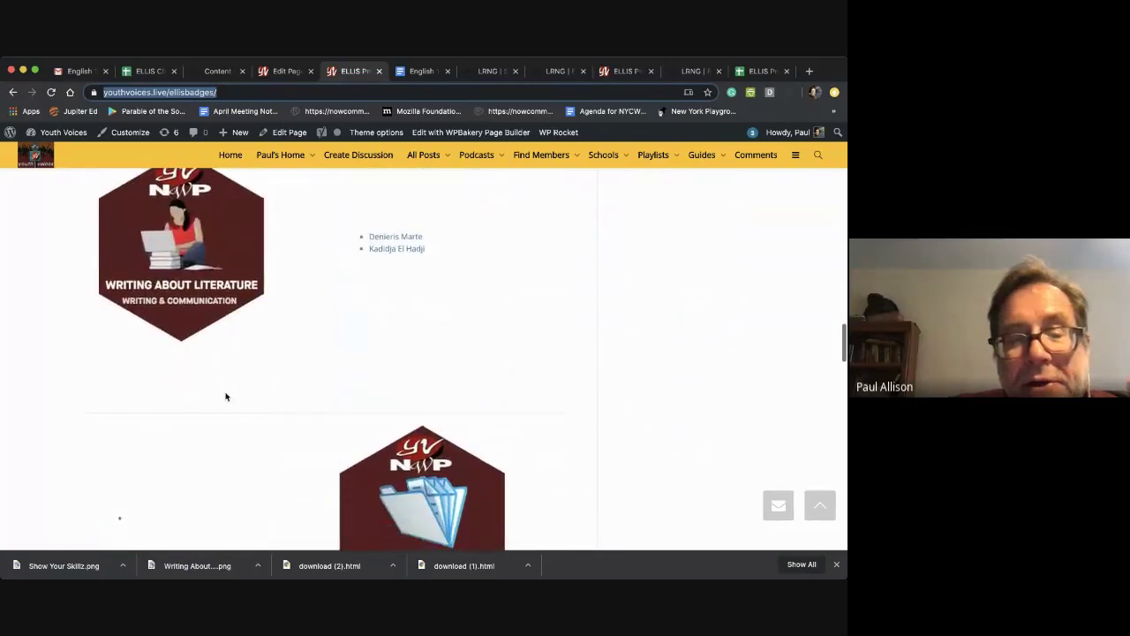
{"action": "scroll", "coordinate": [225, 396], "scroll_direction": "down", "scroll_amount": 1}
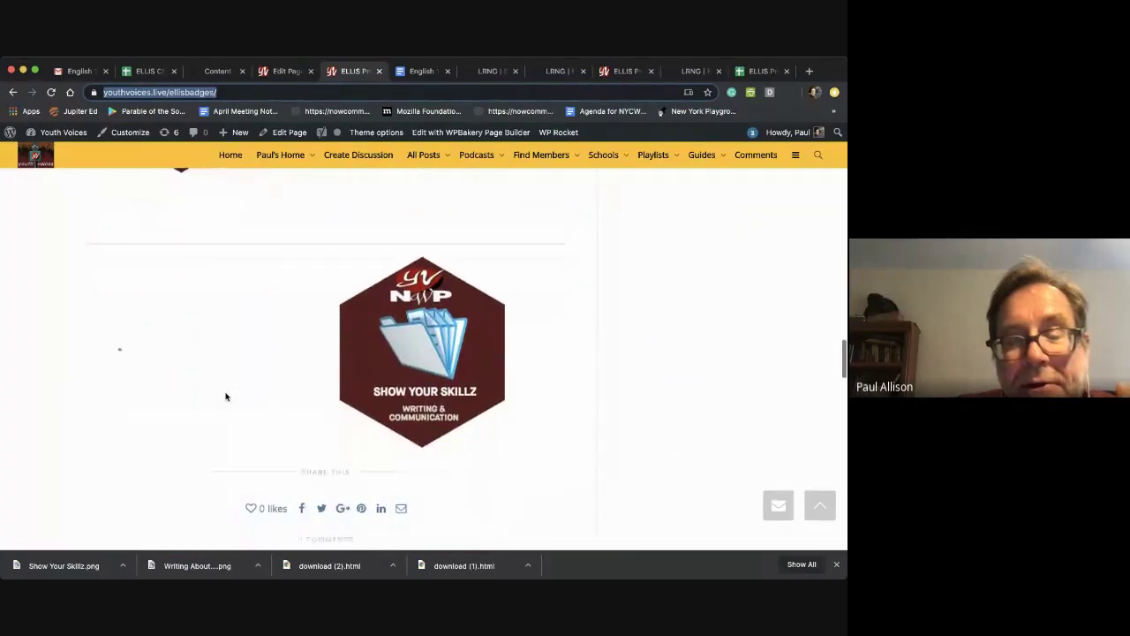
{"action": "scroll", "coordinate": [225, 397], "scroll_direction": "up", "scroll_amount": 8}
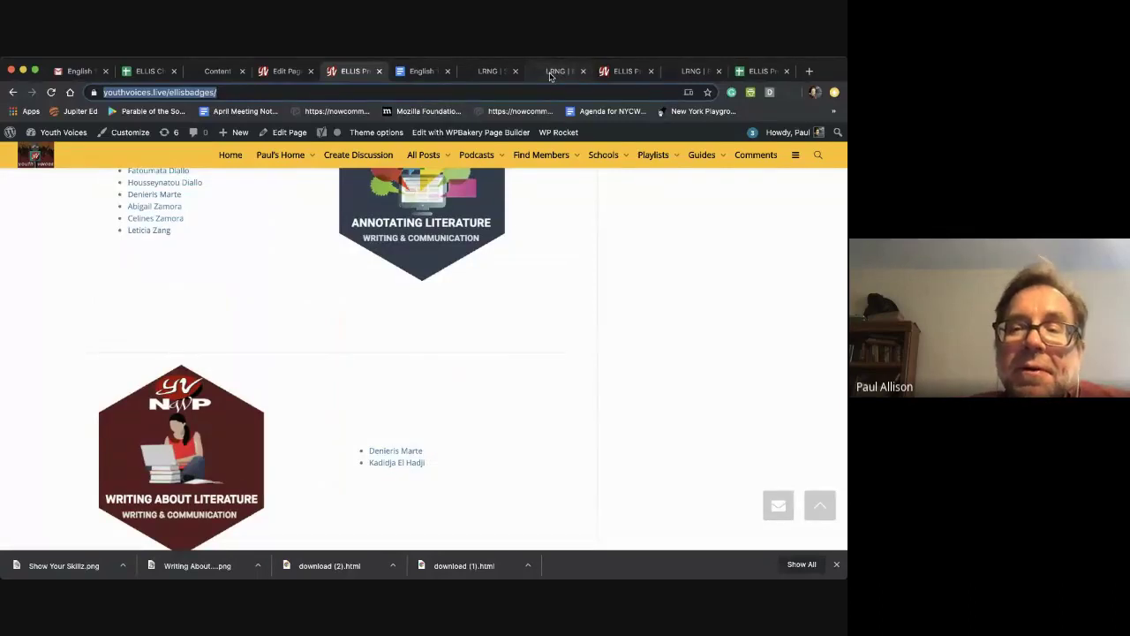
{"action": "left_click", "coordinate": [549, 72]}
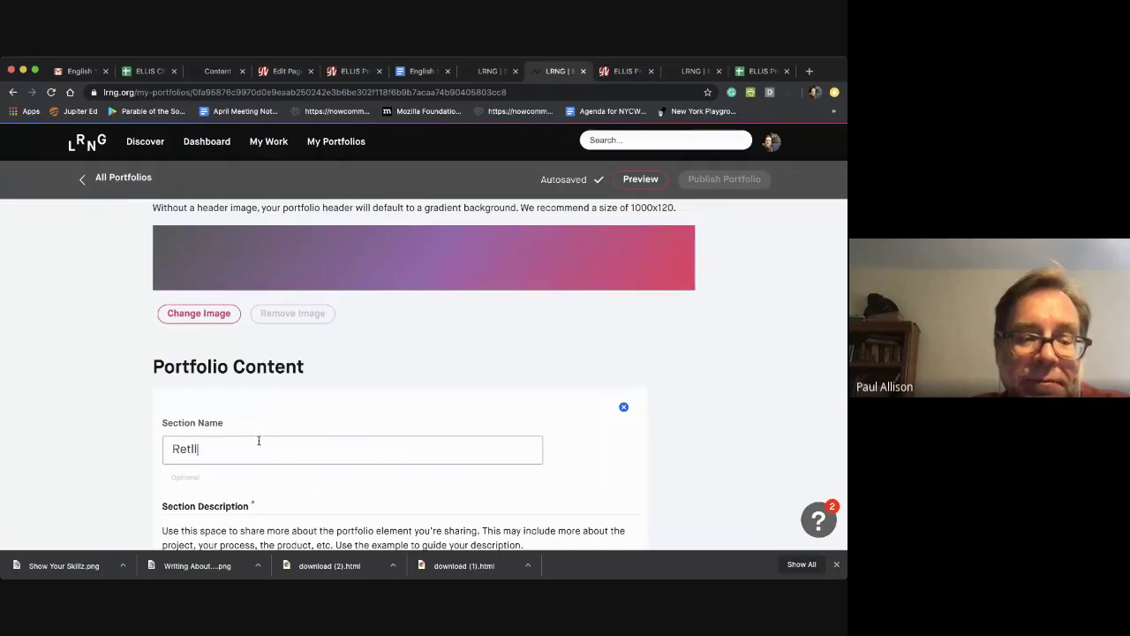
{"action": "type", "text": "a"}
{"action": "key", "text": "BackSpace"}
{"action": "key", "text": "BackSpace"}
{"action": "key", "text": "BackSpace"}
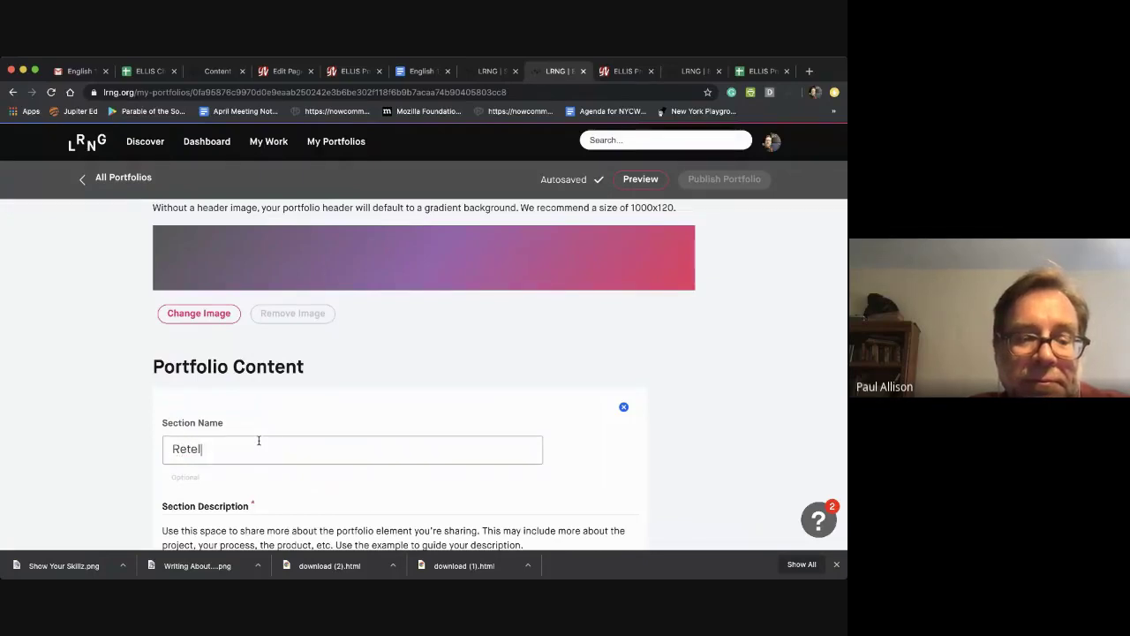
{"action": "type", "text": "ell a S"}
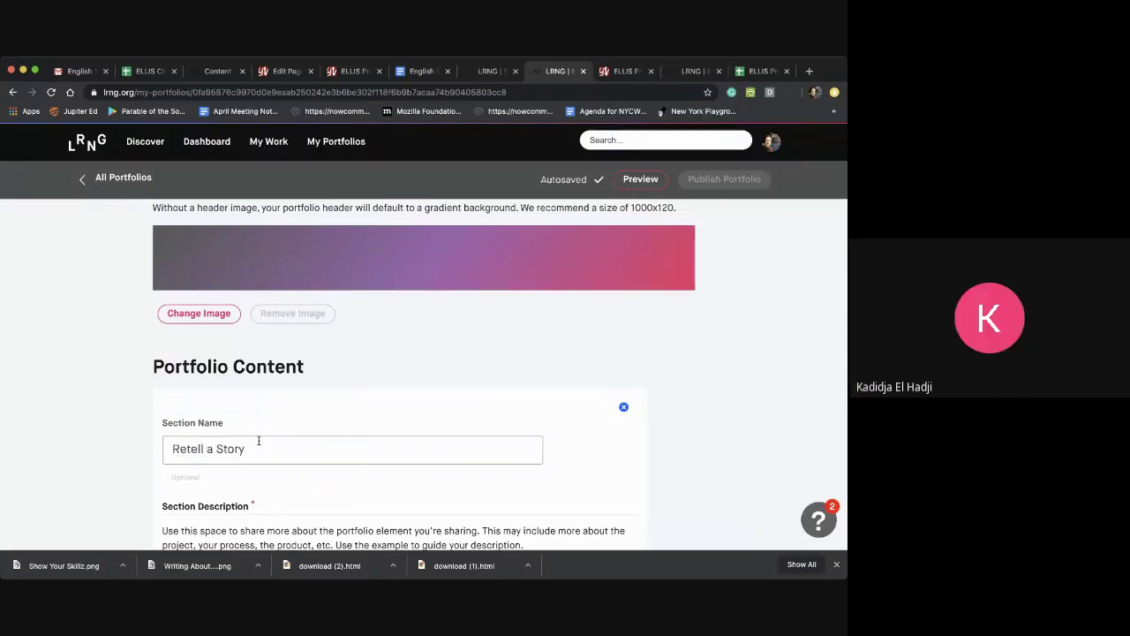
{"action": "type", "text": "tory"}
Step: Describe the Retell a Story section as 'I will write later.'
{"action": "scroll", "coordinate": [313, 398], "scroll_direction": "down", "scroll_amount": 3}
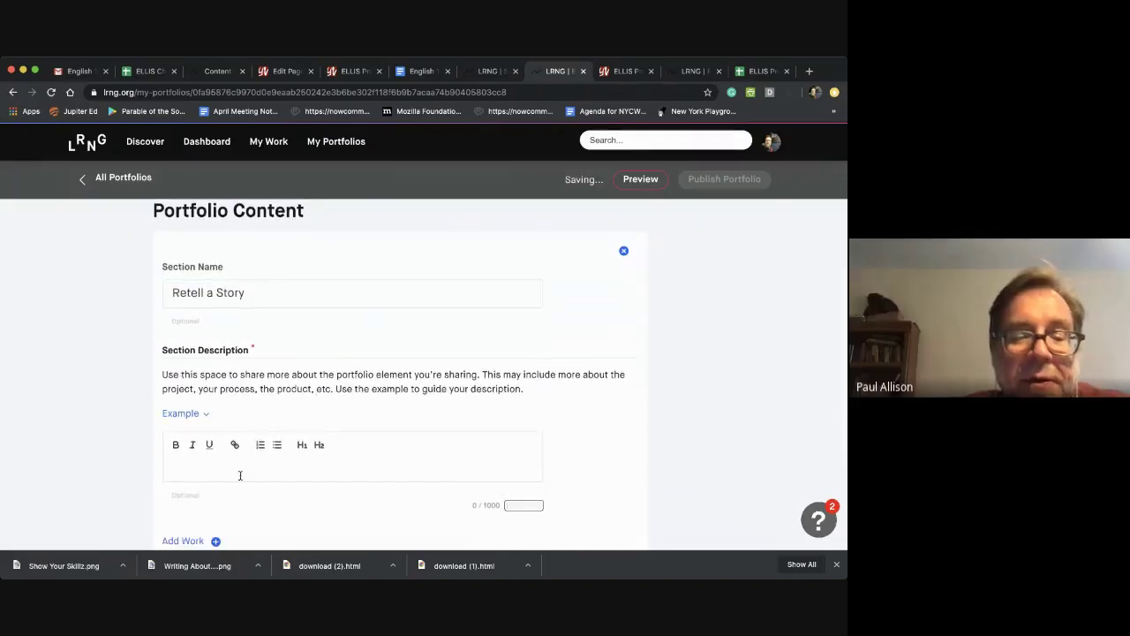
{"action": "scroll", "coordinate": [218, 498], "scroll_direction": "down", "scroll_amount": 2}
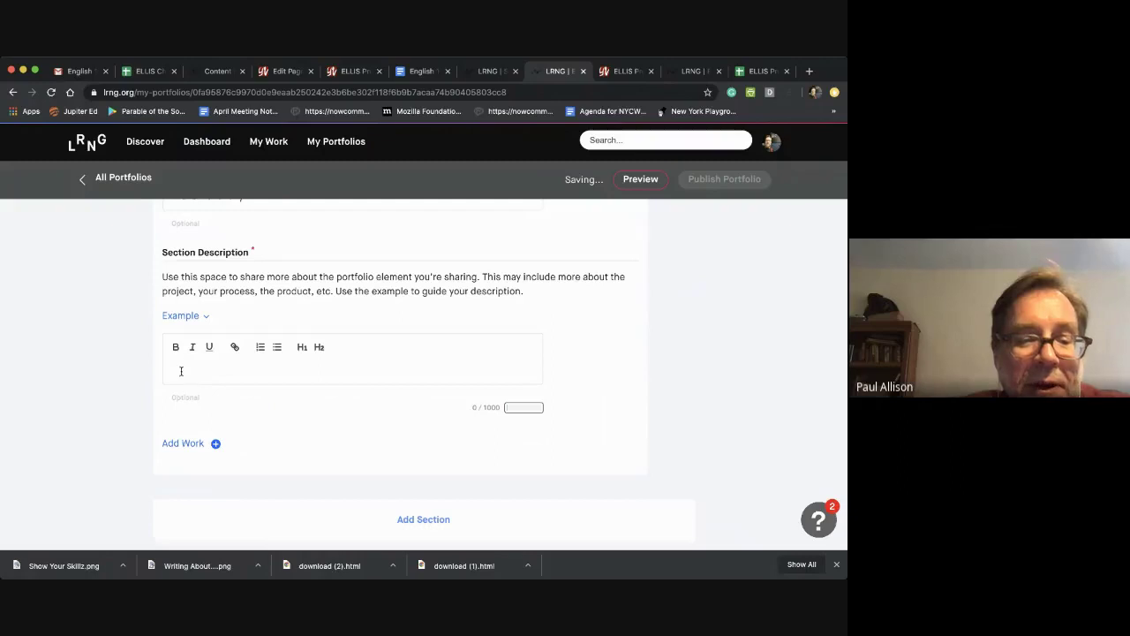
{"action": "scroll", "coordinate": [181, 371], "scroll_direction": "up", "scroll_amount": 1}
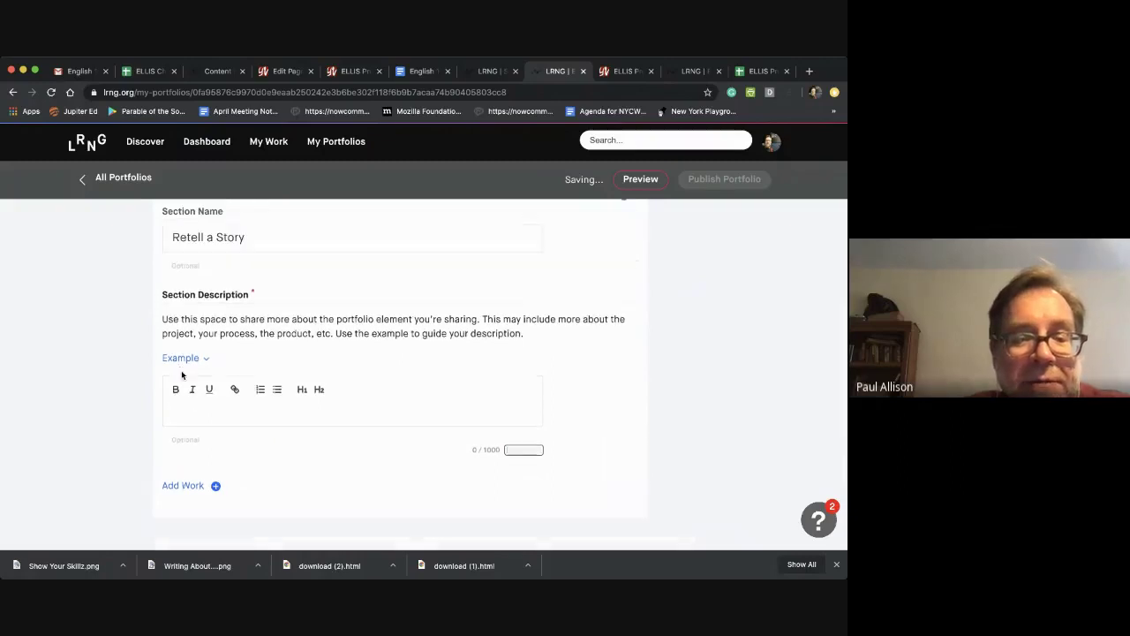
{"action": "type", "text": "I will writ"}
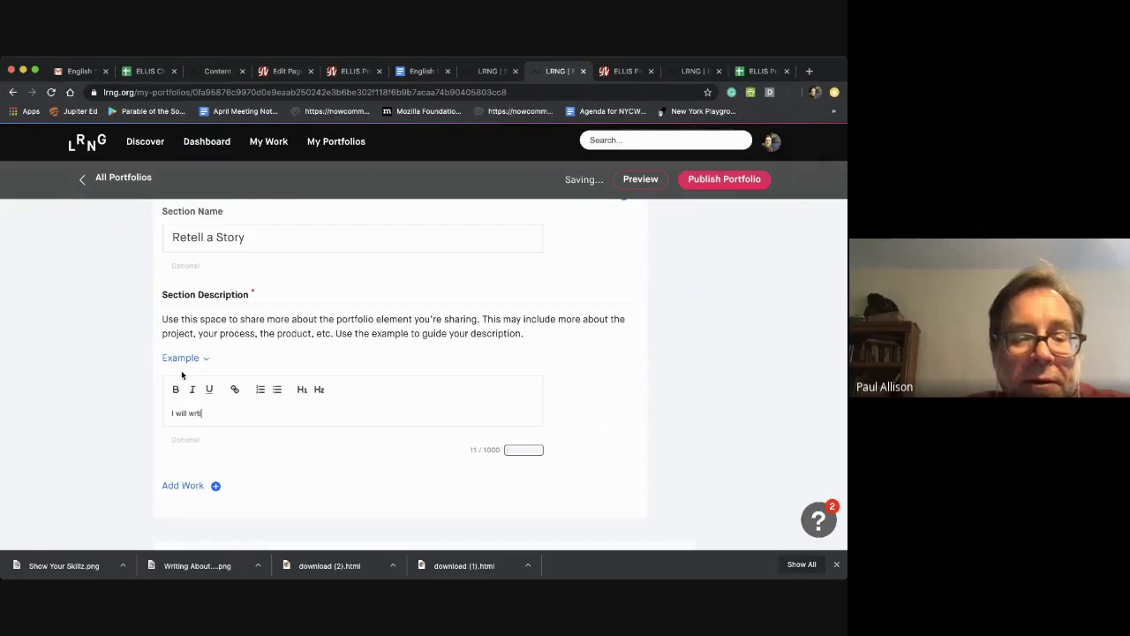
{"action": "key", "text": "BackSpace"}
{"action": "key", "text": "BackSpace"}
{"action": "key", "text": "BackSpace"}
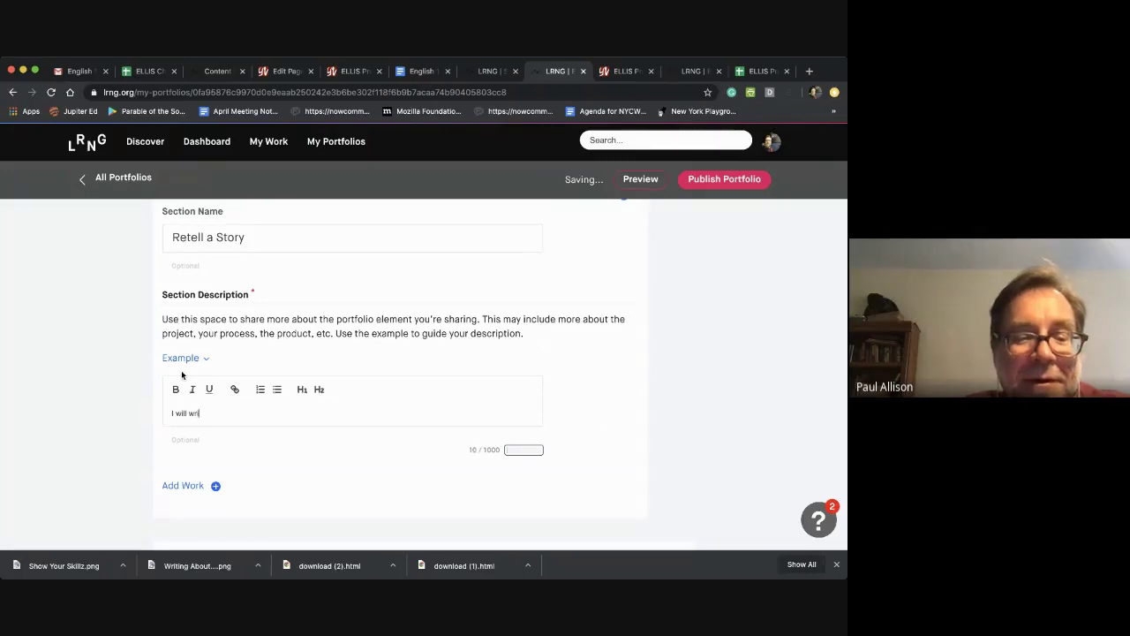
{"action": "type", "text": "ite later."}
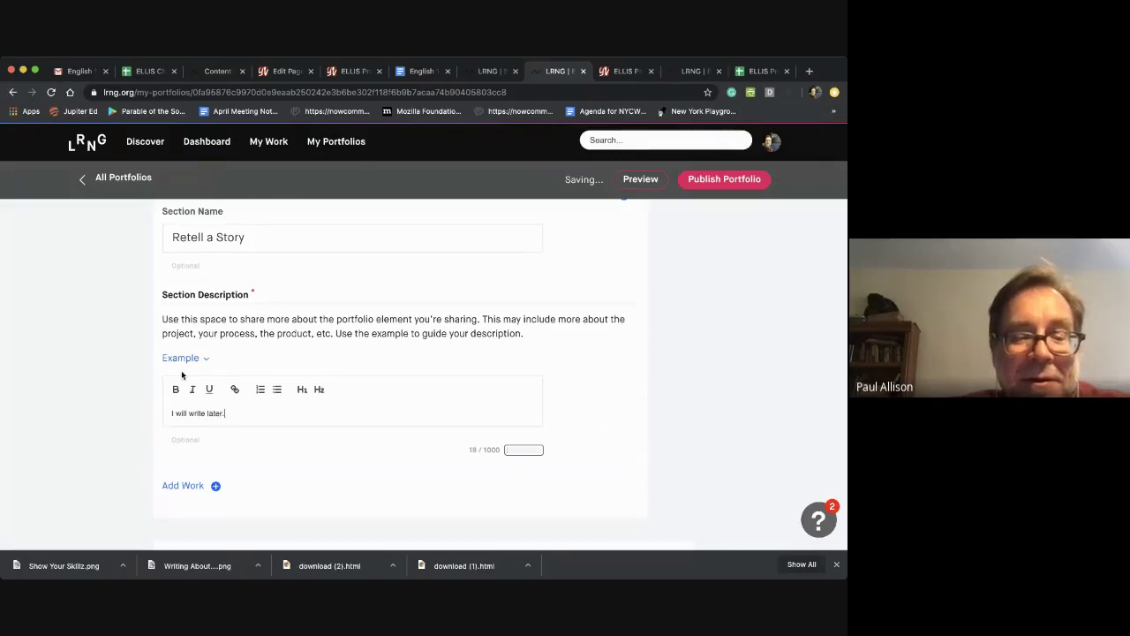
Step: Add a second, empty section below Retell a Story
{"action": "scroll", "coordinate": [327, 389], "scroll_direction": "down", "scroll_amount": 2}
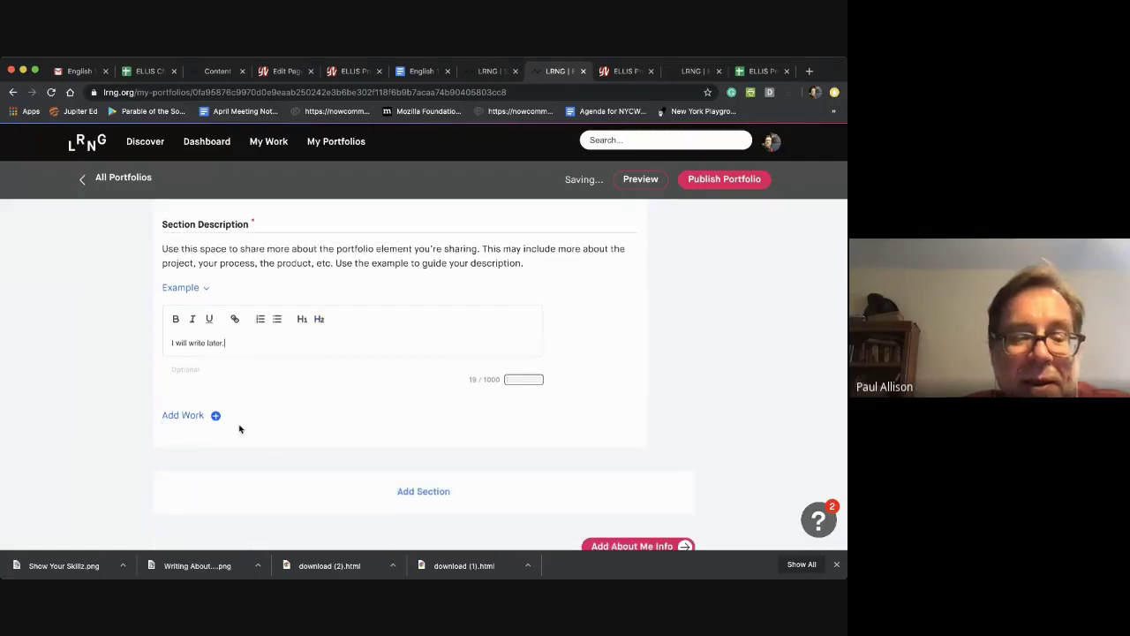
{"action": "left_click", "coordinate": [416, 494]}
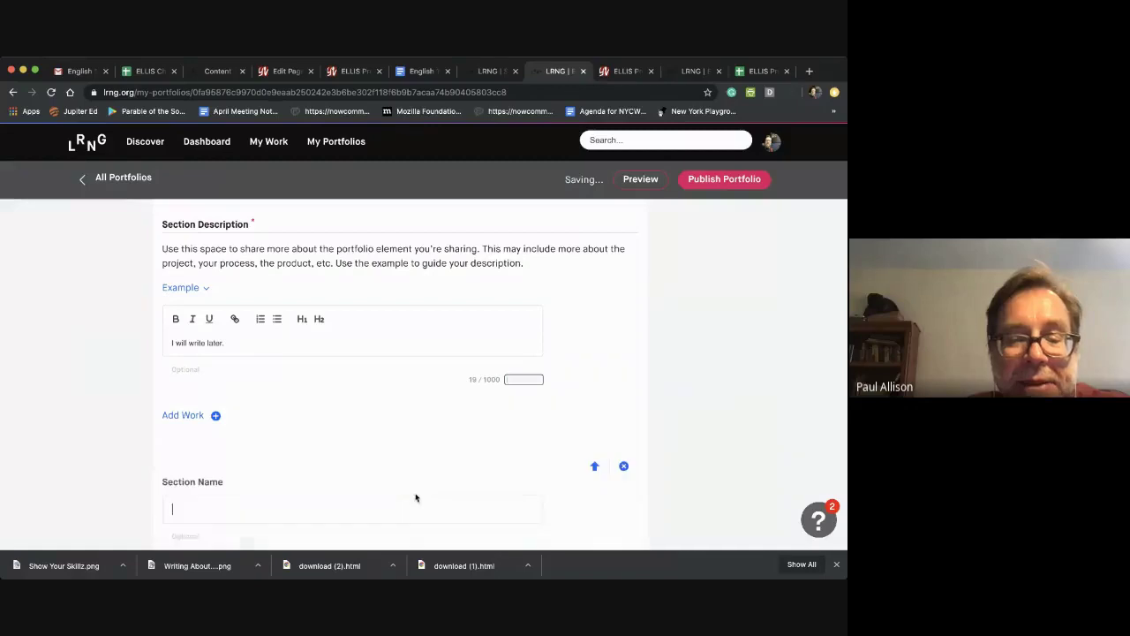
{"action": "scroll", "coordinate": [331, 495], "scroll_direction": "down", "scroll_amount": 1}
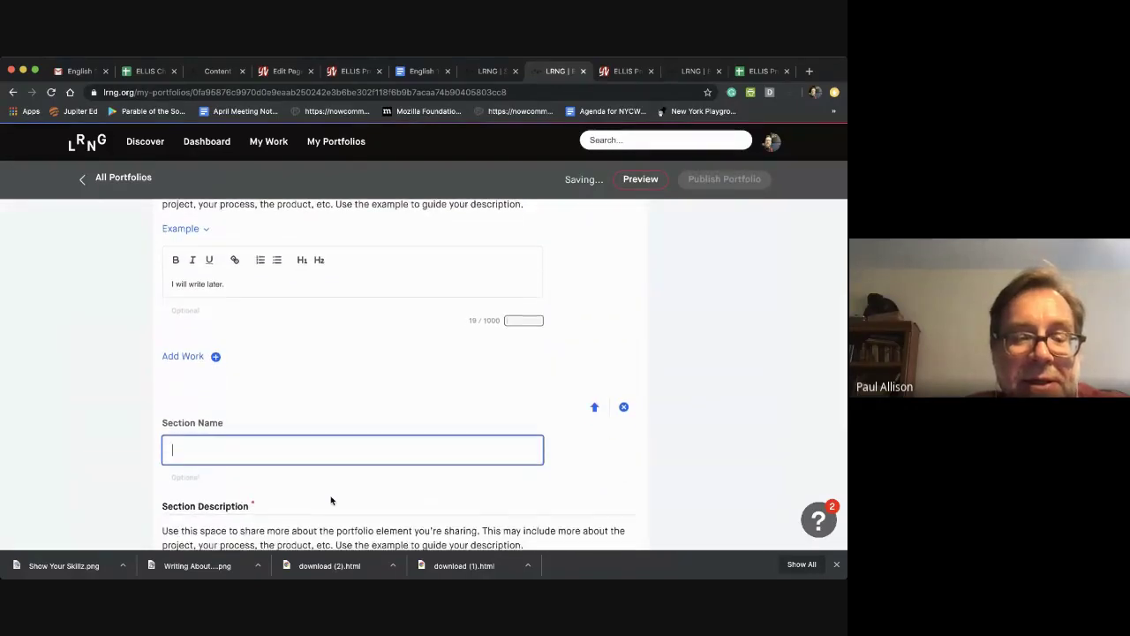
{"action": "scroll", "coordinate": [330, 500], "scroll_direction": "up", "scroll_amount": 4}
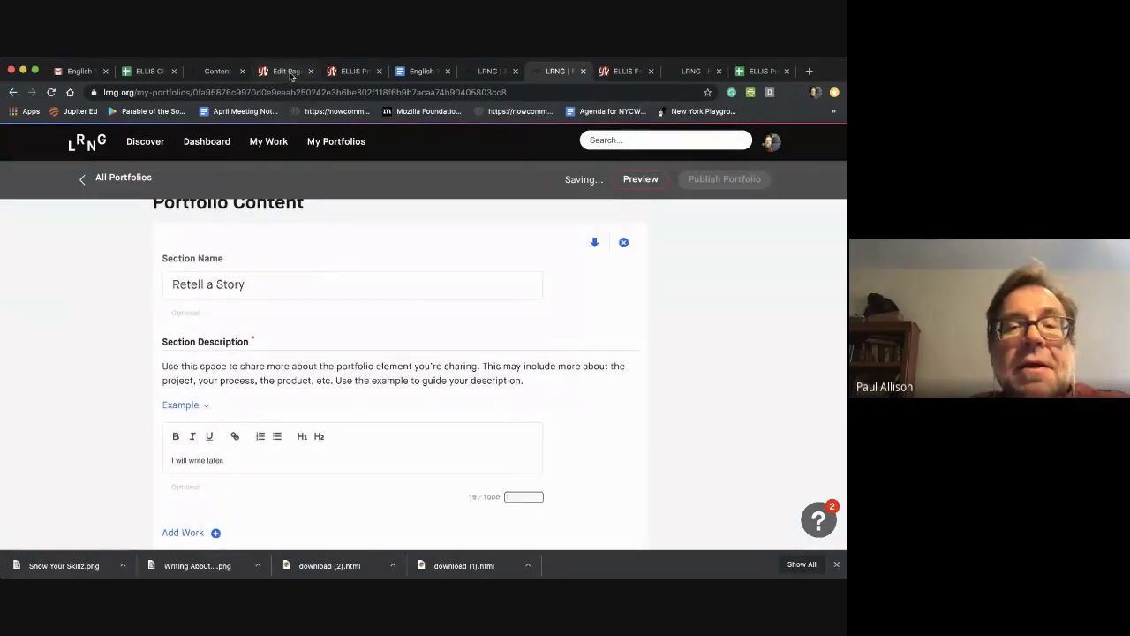
Step: Check the Literary Analysis badge on the Youth Voices ELLIS badges page, then return to LRNG
{"action": "left_click", "coordinate": [354, 71]}
{"action": "scroll", "coordinate": [344, 312], "scroll_direction": "up", "scroll_amount": 10}
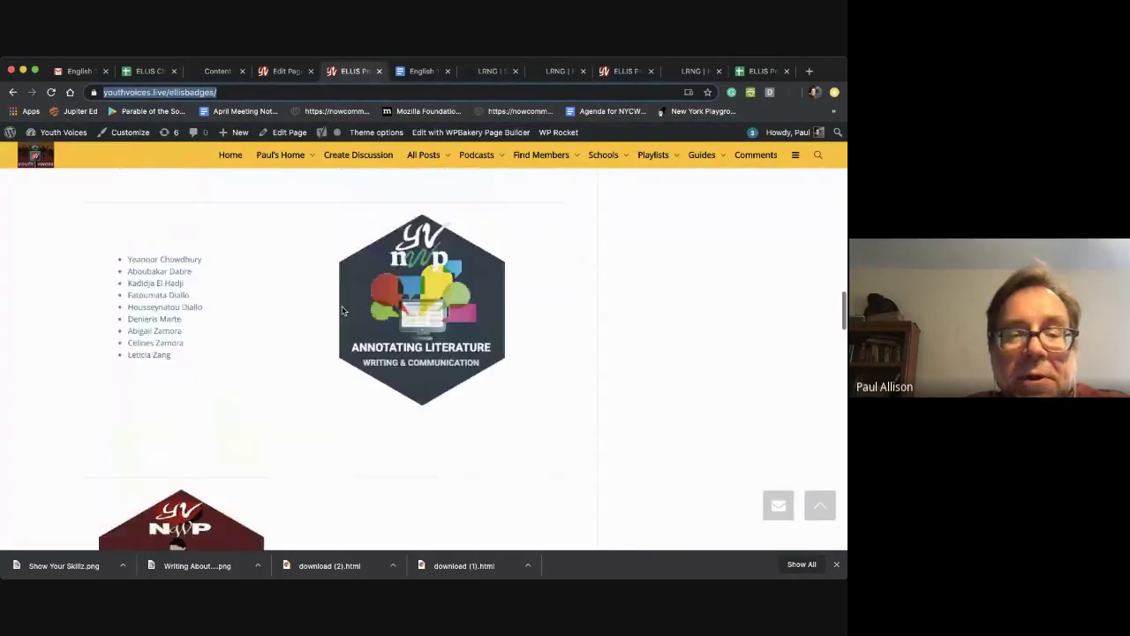
{"action": "scroll", "coordinate": [343, 312], "scroll_direction": "up", "scroll_amount": 5}
{"action": "scroll", "coordinate": [343, 312], "scroll_direction": "down", "scroll_amount": 6}
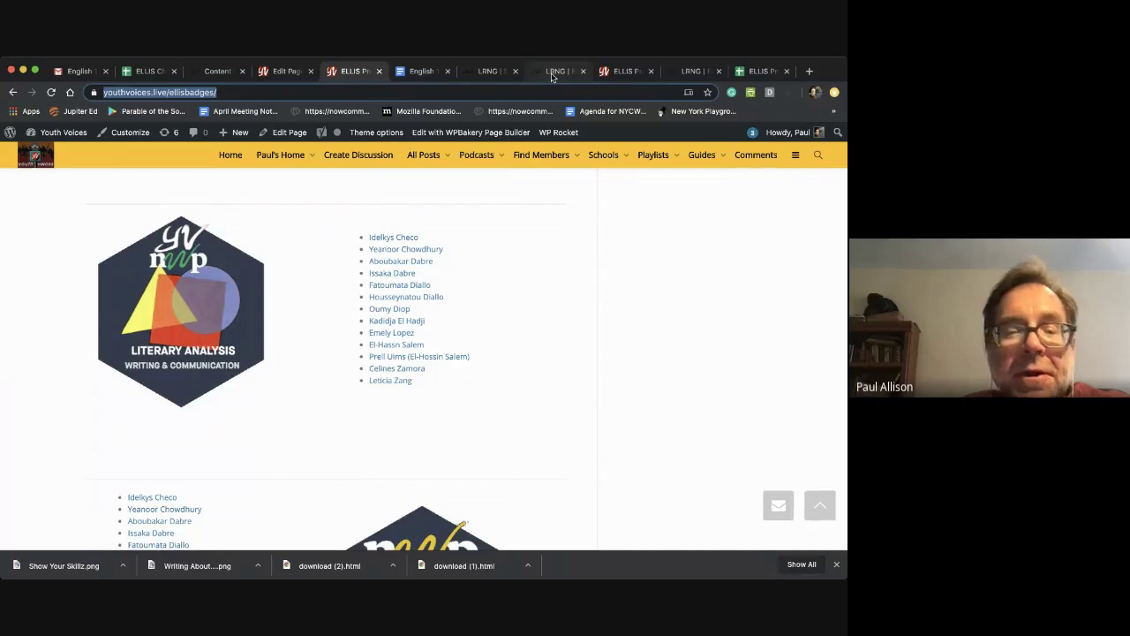
{"action": "left_click", "coordinate": [551, 73]}
Step: Name the second section 'Literary Analysis', then switch to the Youth Voices page editor
{"action": "scroll", "coordinate": [221, 326], "scroll_direction": "down", "scroll_amount": 3}
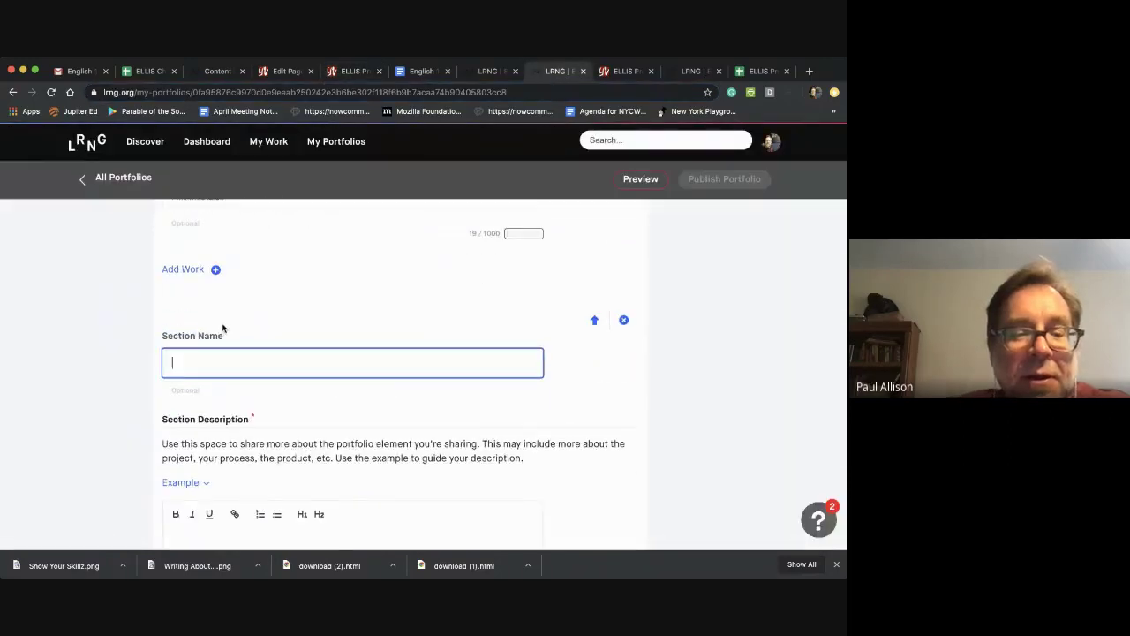
{"action": "type", "text": "Literar"}
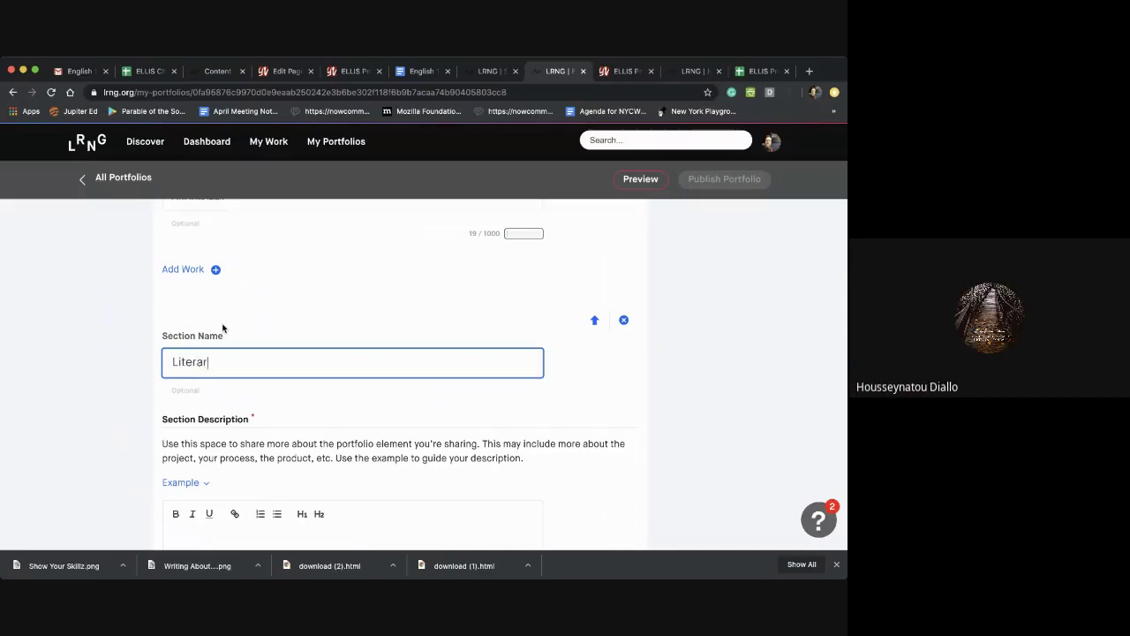
{"action": "type", "text": "y Analysis"}
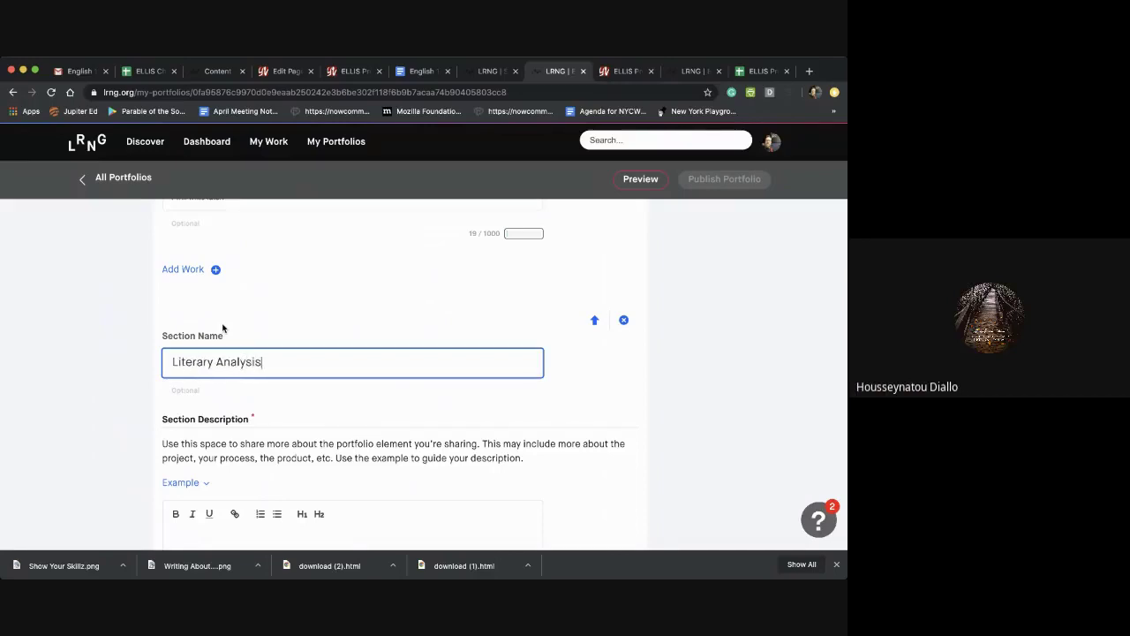
{"action": "left_click", "coordinate": [281, 71]}
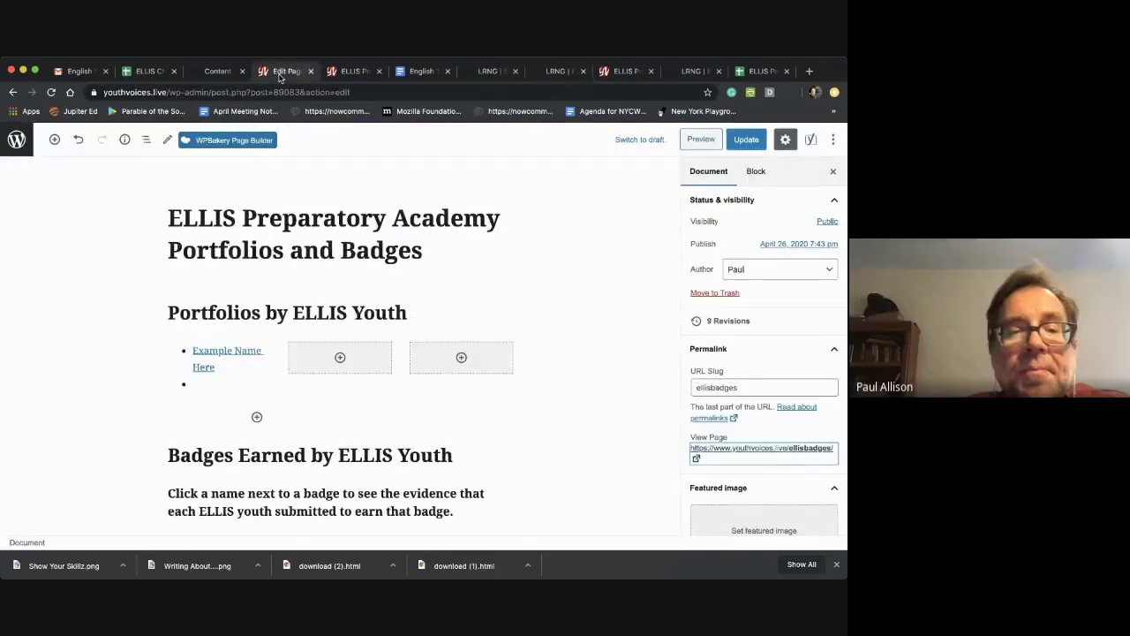
Step: Scroll the ELLIS badges page past Short Stories and Retell a Story to Literary Analysis
{"action": "left_click", "coordinate": [346, 74]}
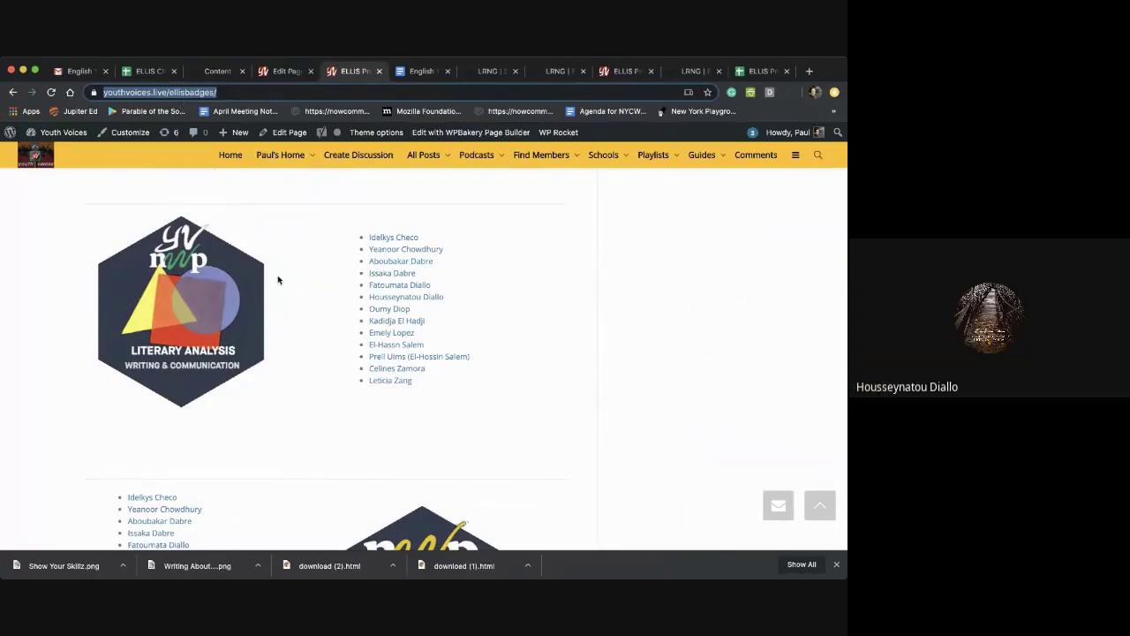
{"action": "scroll", "coordinate": [278, 280], "scroll_direction": "up", "scroll_amount": 10}
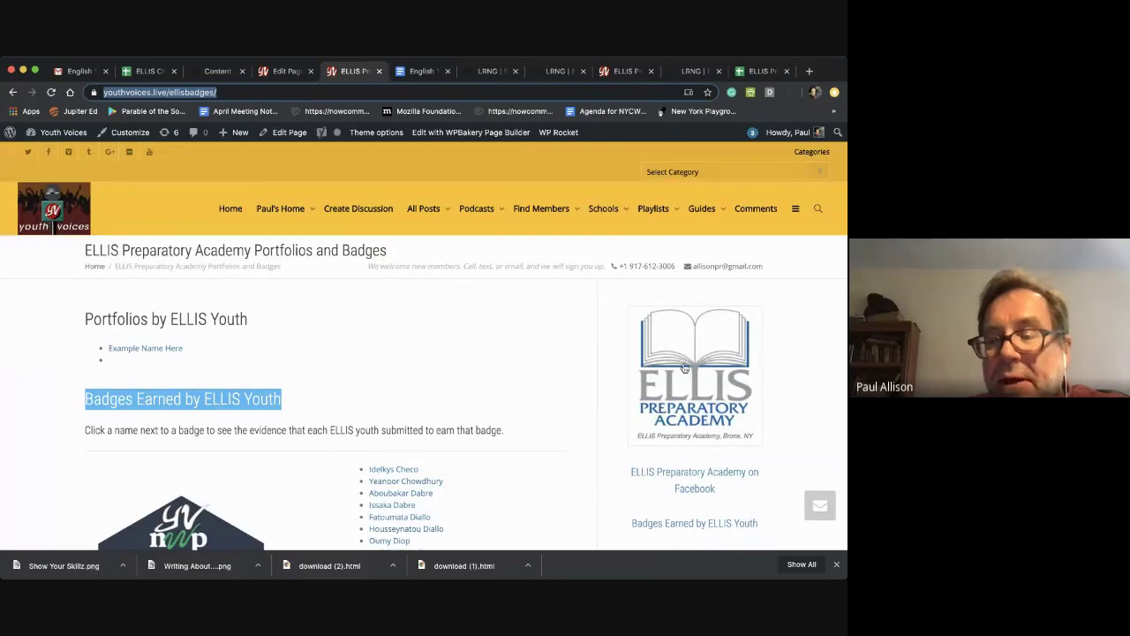
{"action": "scroll", "coordinate": [685, 367], "scroll_direction": "down", "scroll_amount": 3}
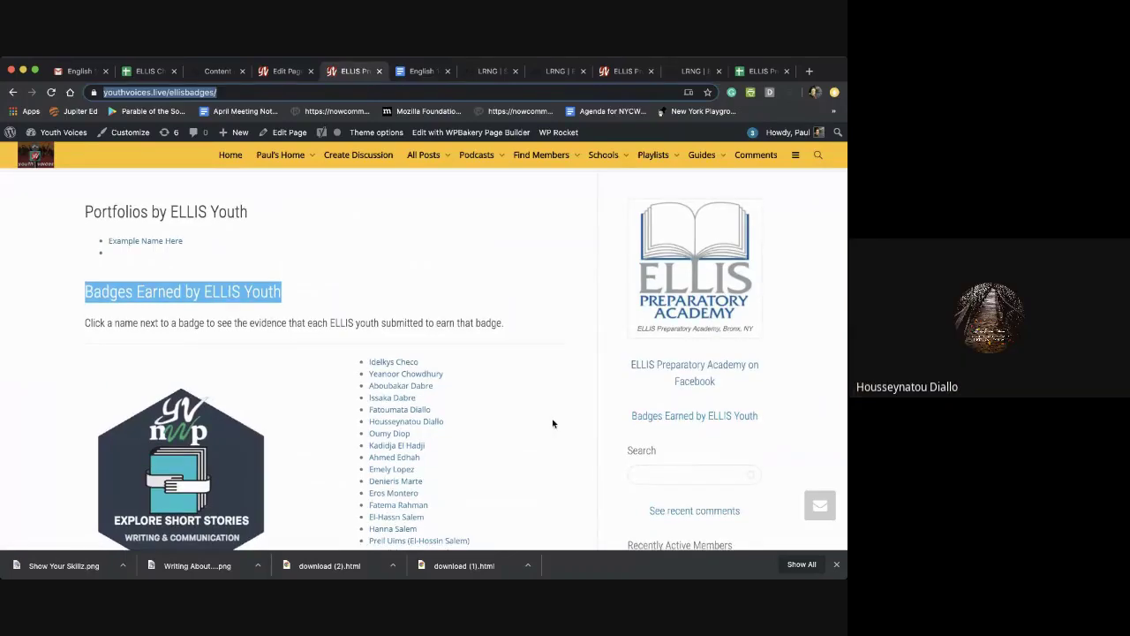
{"action": "scroll", "coordinate": [553, 424], "scroll_direction": "down", "scroll_amount": 10}
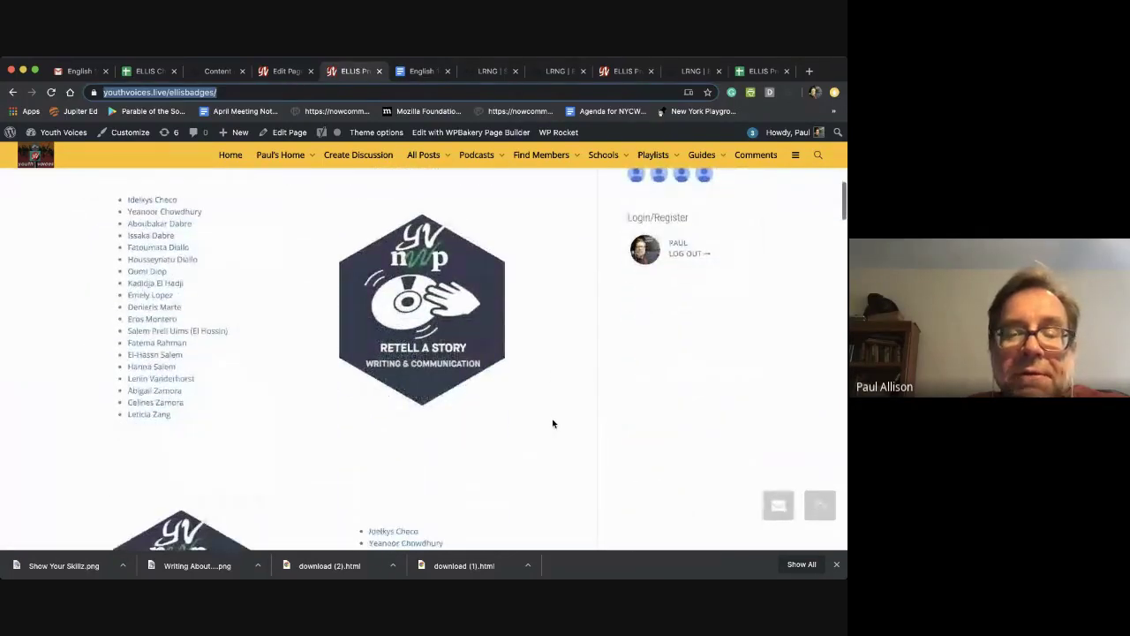
{"action": "scroll", "coordinate": [553, 422], "scroll_direction": "down", "scroll_amount": 5}
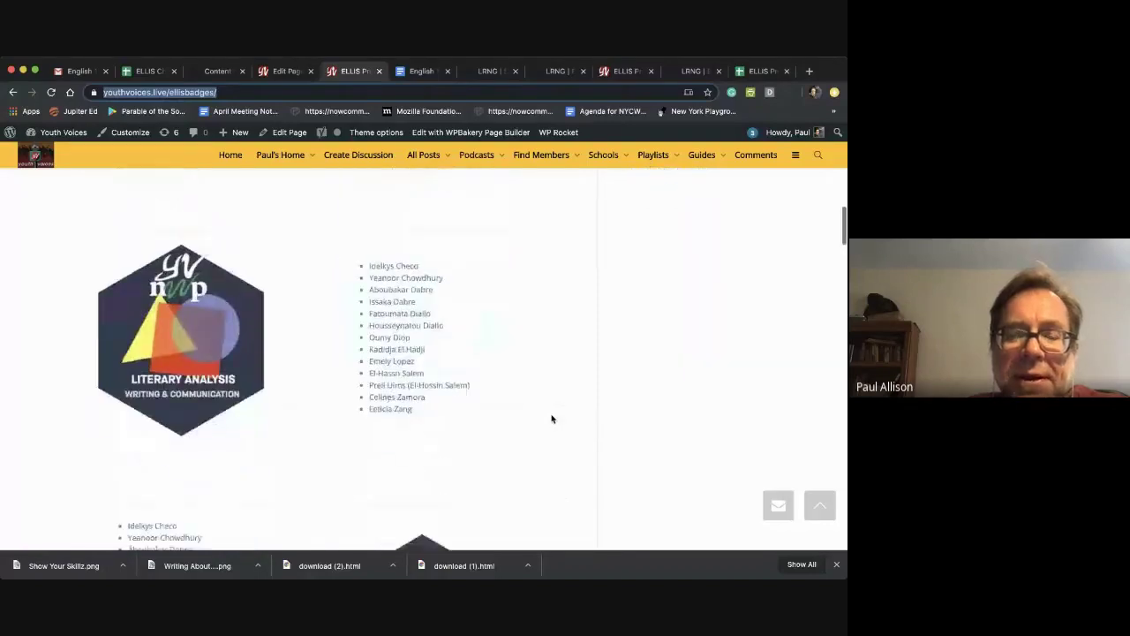
{"action": "scroll", "coordinate": [552, 418], "scroll_direction": "up", "scroll_amount": 2}
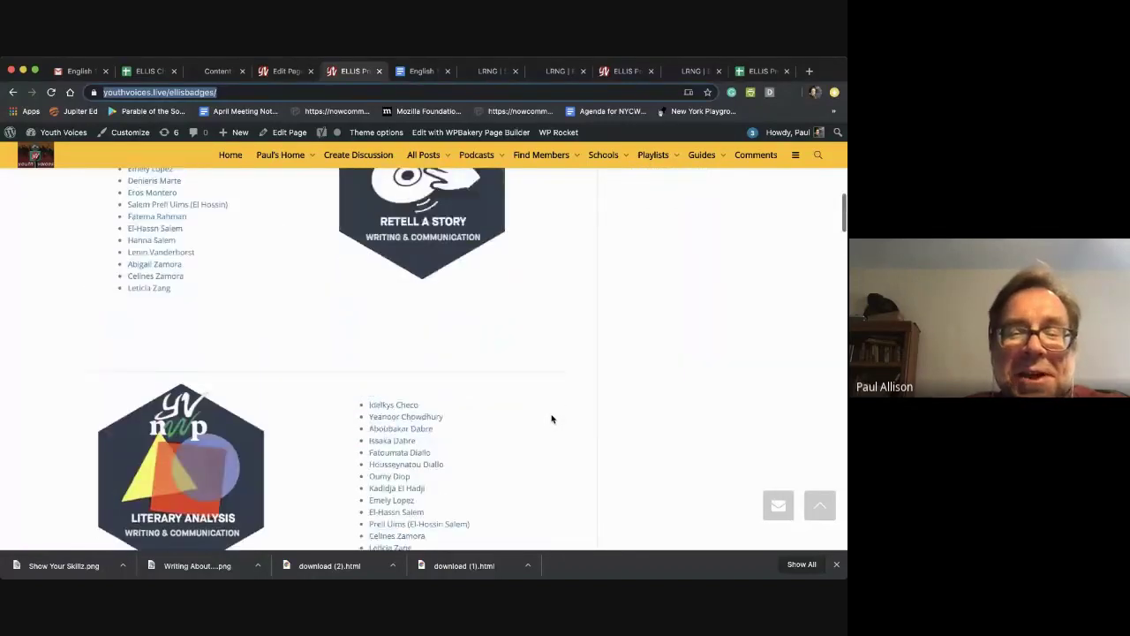
{"action": "scroll", "coordinate": [553, 416], "scroll_direction": "down", "scroll_amount": 2}
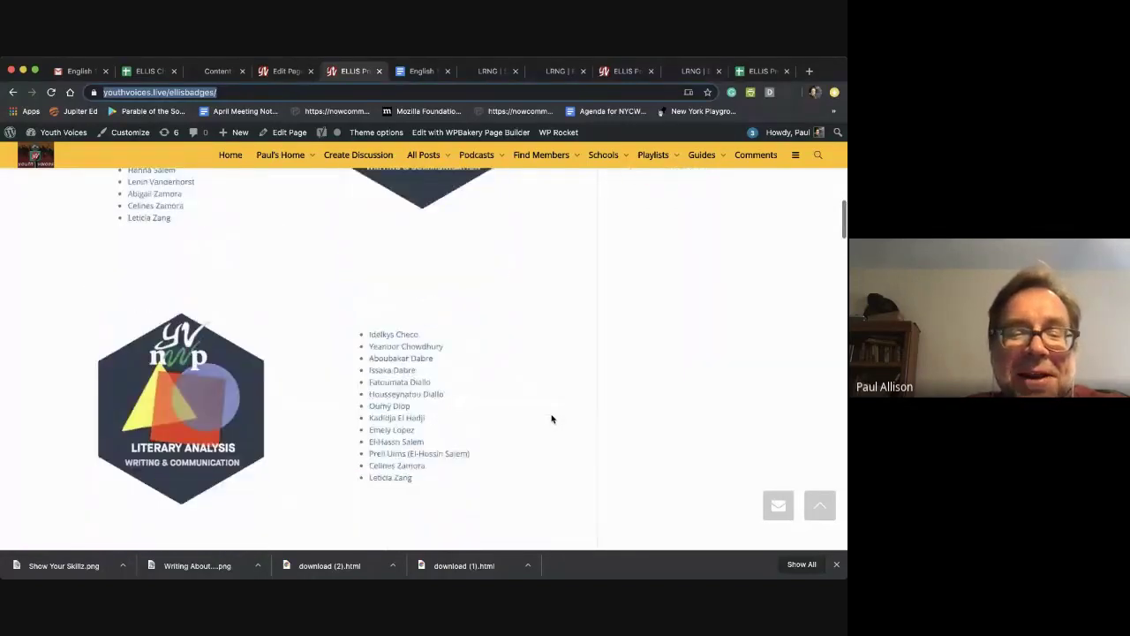
Step: Describe the Literary Analysis section as 'I will add later.'
{"action": "left_click", "coordinate": [555, 71]}
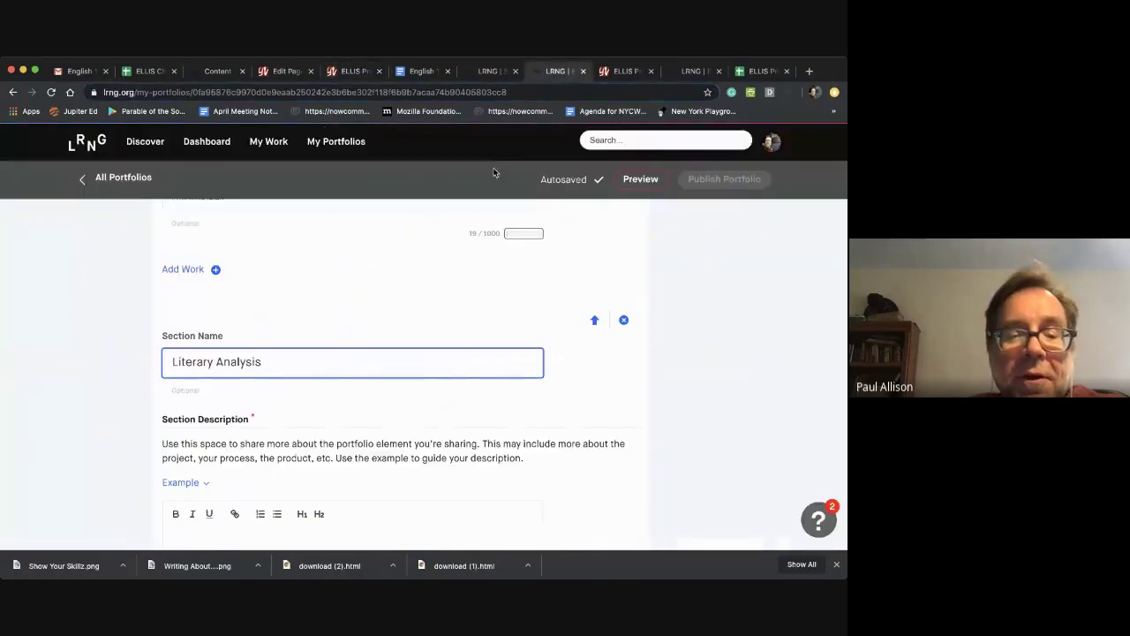
{"action": "scroll", "coordinate": [265, 375], "scroll_direction": "down", "scroll_amount": 4}
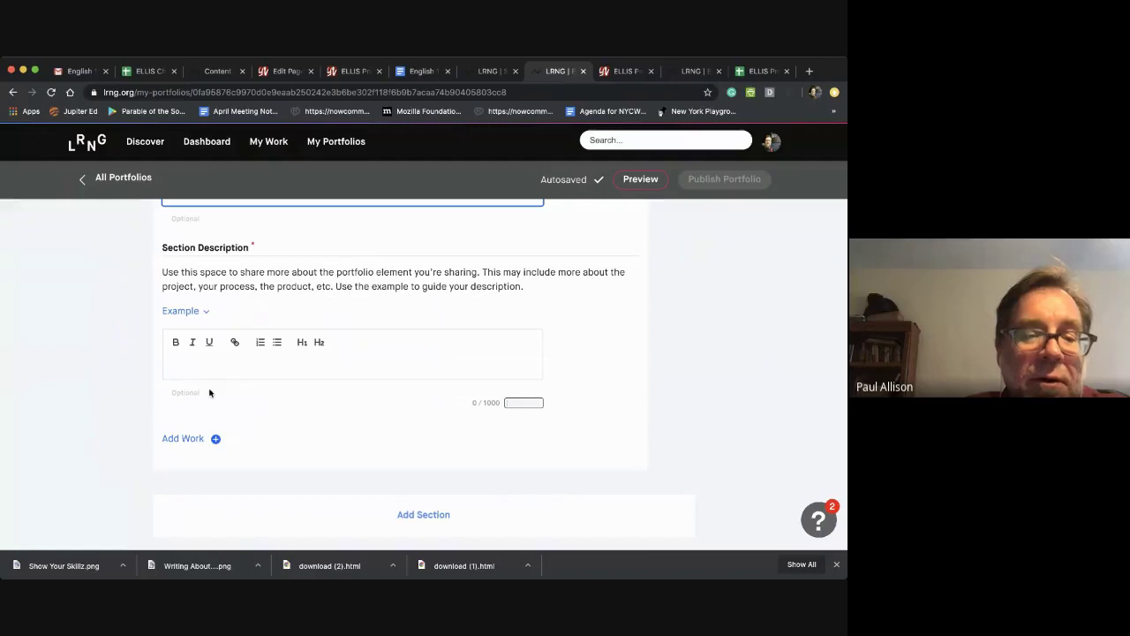
{"action": "left_click", "coordinate": [210, 392]}
{"action": "type", "text": "I wi"}
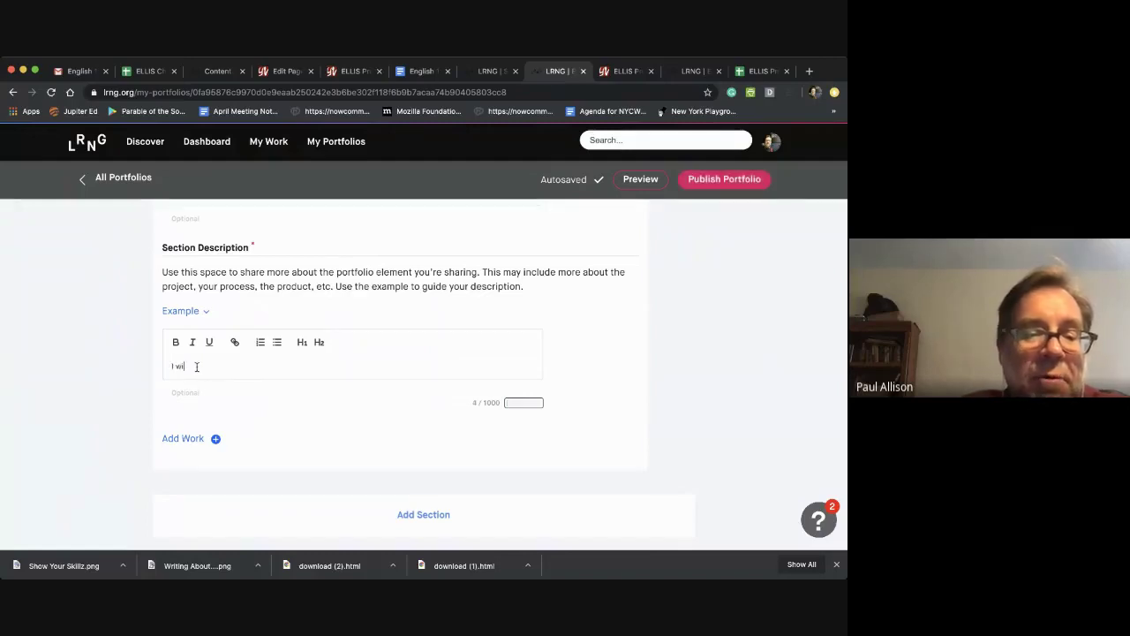
{"action": "type", "text": "ll add l"}
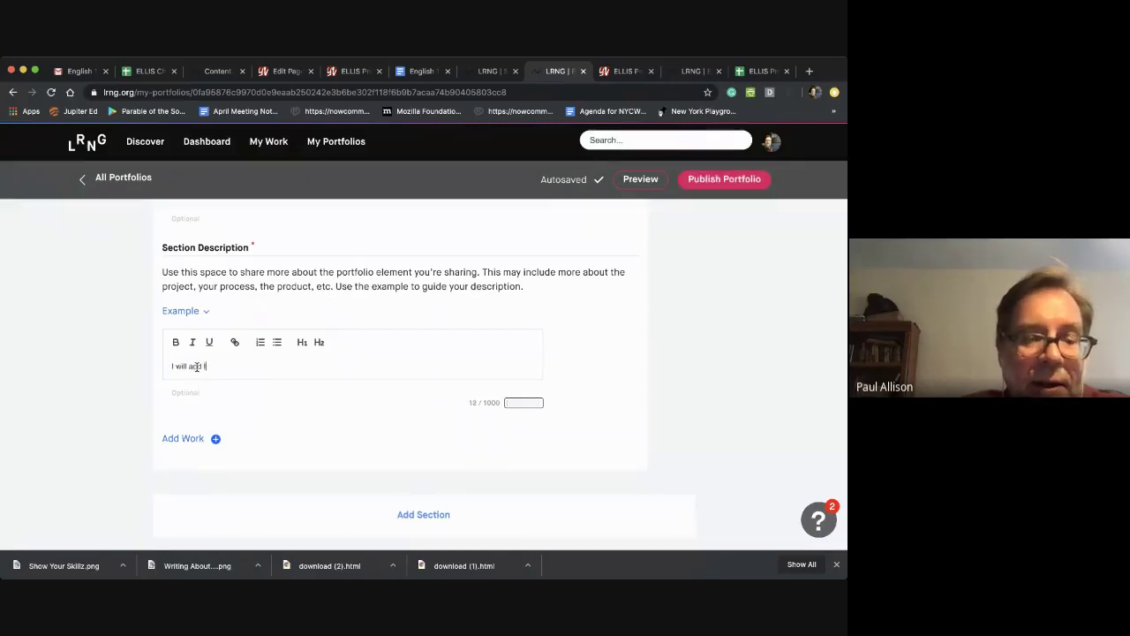
{"action": "type", "text": "ater."}
Step: Add a third, empty section below Literary Analysis
{"action": "scroll", "coordinate": [245, 407], "scroll_direction": "down", "scroll_amount": 3}
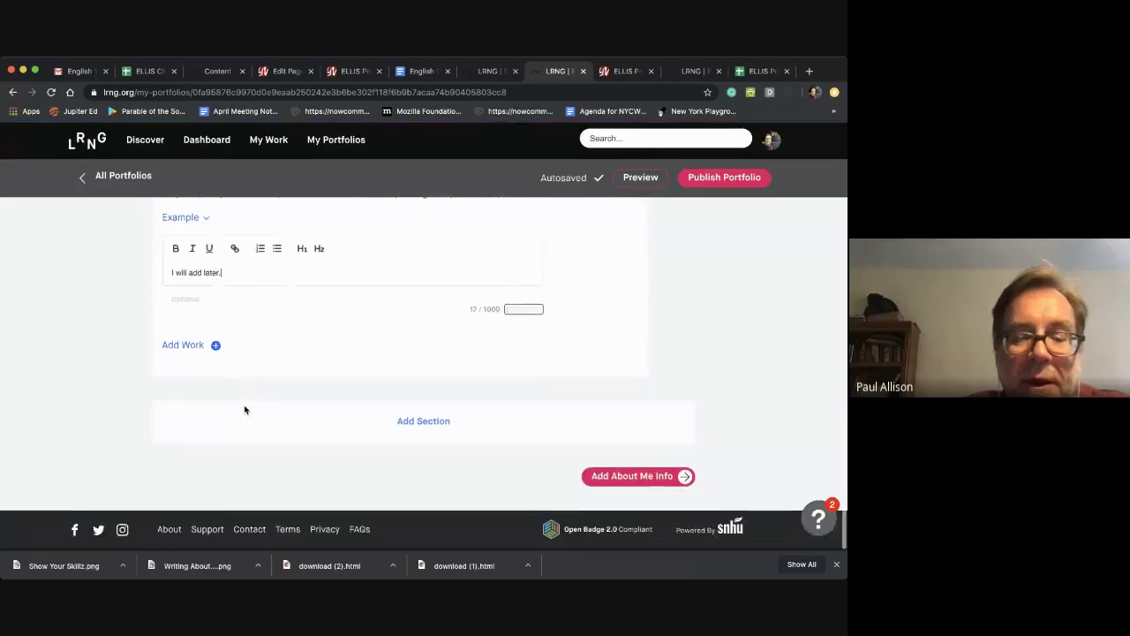
{"action": "left_click", "coordinate": [413, 423]}
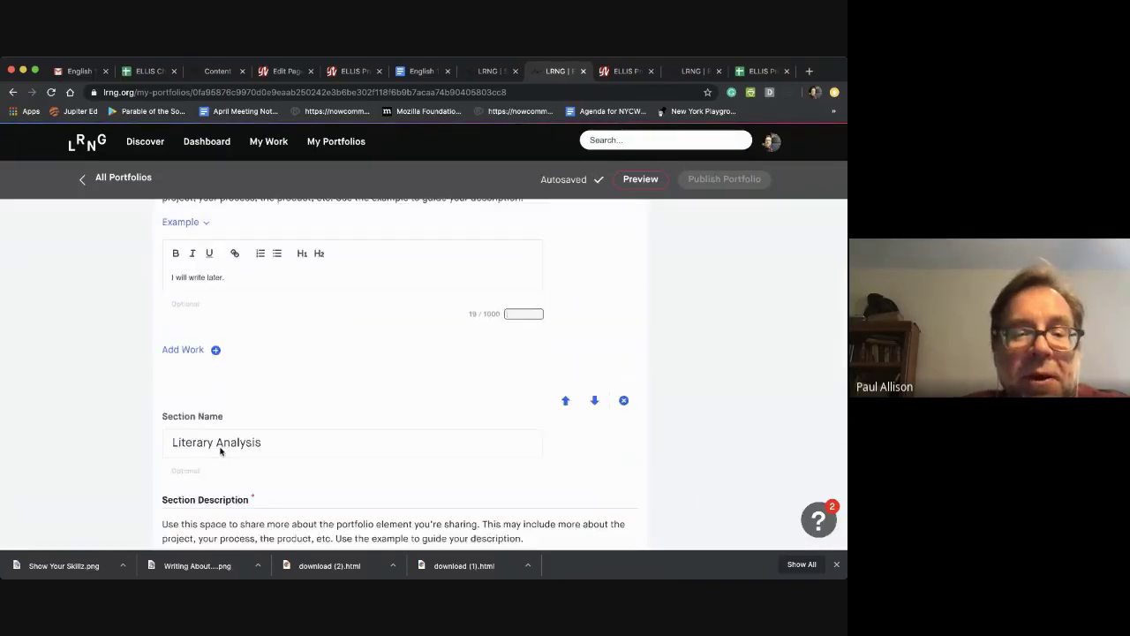
{"action": "scroll", "coordinate": [220, 452], "scroll_direction": "up", "scroll_amount": 2}
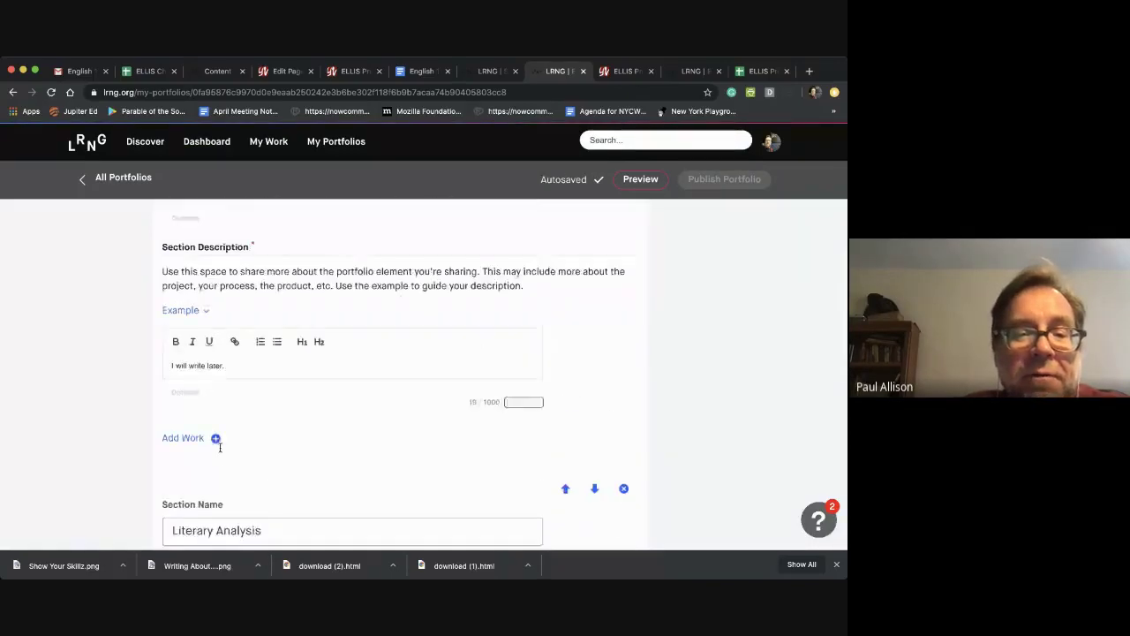
{"action": "scroll", "coordinate": [220, 451], "scroll_direction": "down", "scroll_amount": 4}
{"action": "scroll", "coordinate": [220, 451], "scroll_direction": "down", "scroll_amount": 3}
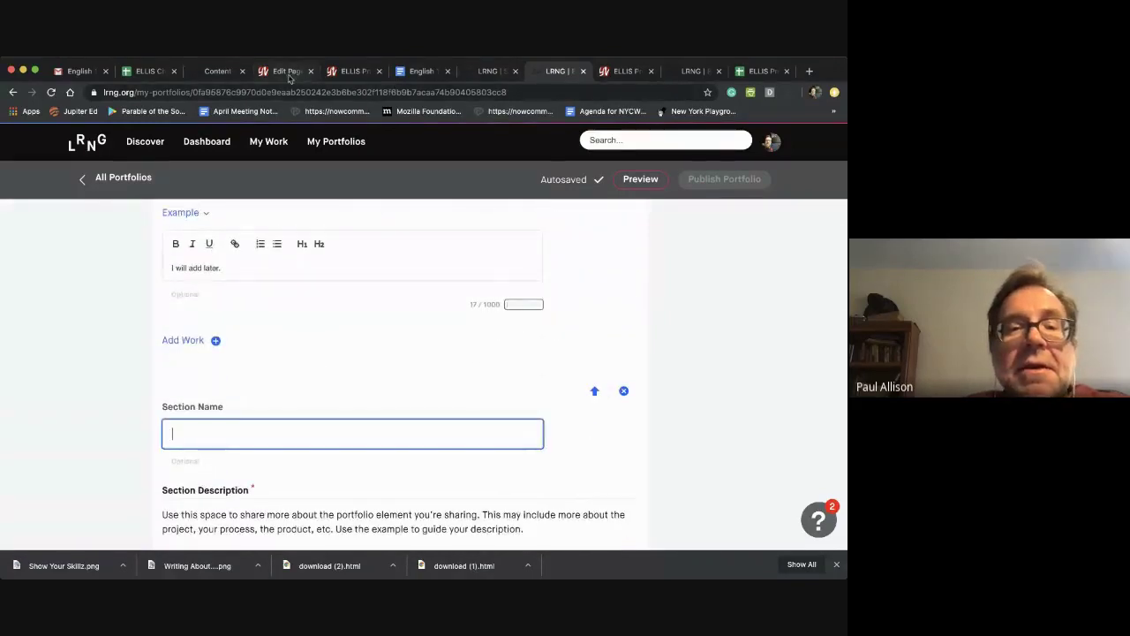
Step: Scroll the ELLIS badges page down to the Explore Youth Activism and Youth Activism badges
{"action": "left_click", "coordinate": [351, 72]}
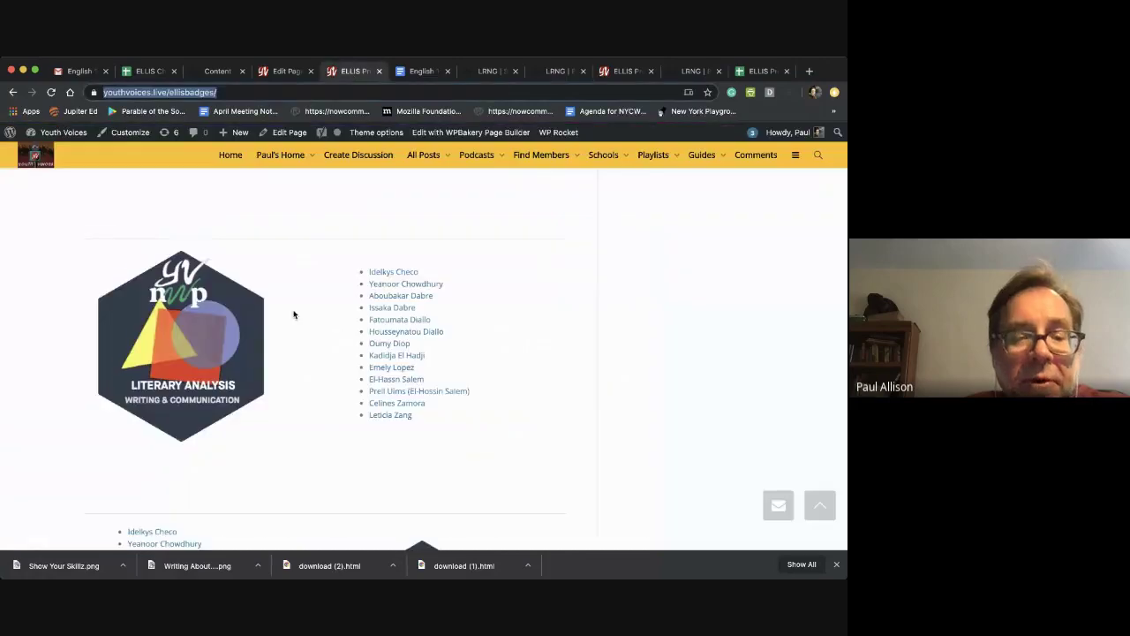
{"action": "scroll", "coordinate": [277, 369], "scroll_direction": "down", "scroll_amount": 6}
{"action": "scroll", "coordinate": [359, 454], "scroll_direction": "down", "scroll_amount": 1}
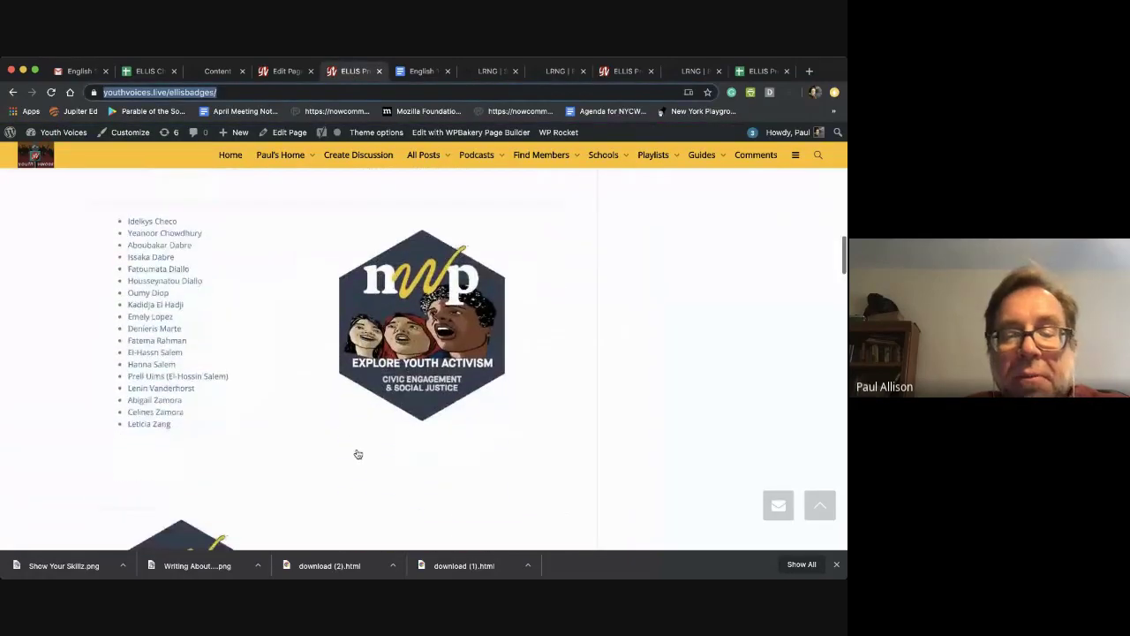
{"action": "scroll", "coordinate": [357, 470], "scroll_direction": "down", "scroll_amount": 4}
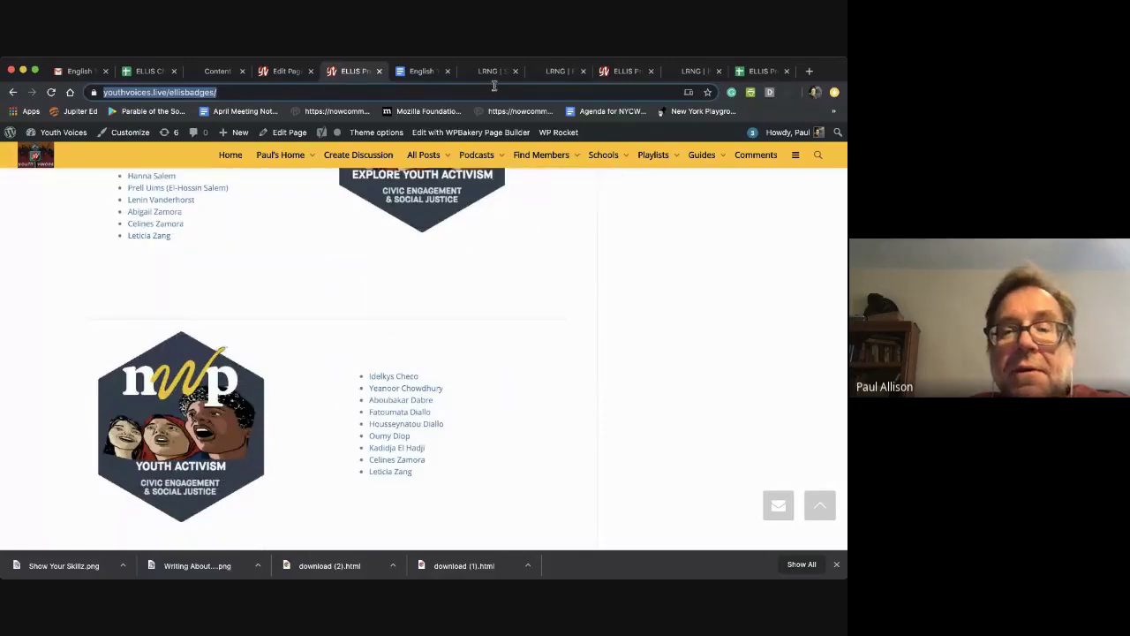
Step: Name the third LRNG section 'Youth Activism'
{"action": "left_click", "coordinate": [557, 75]}
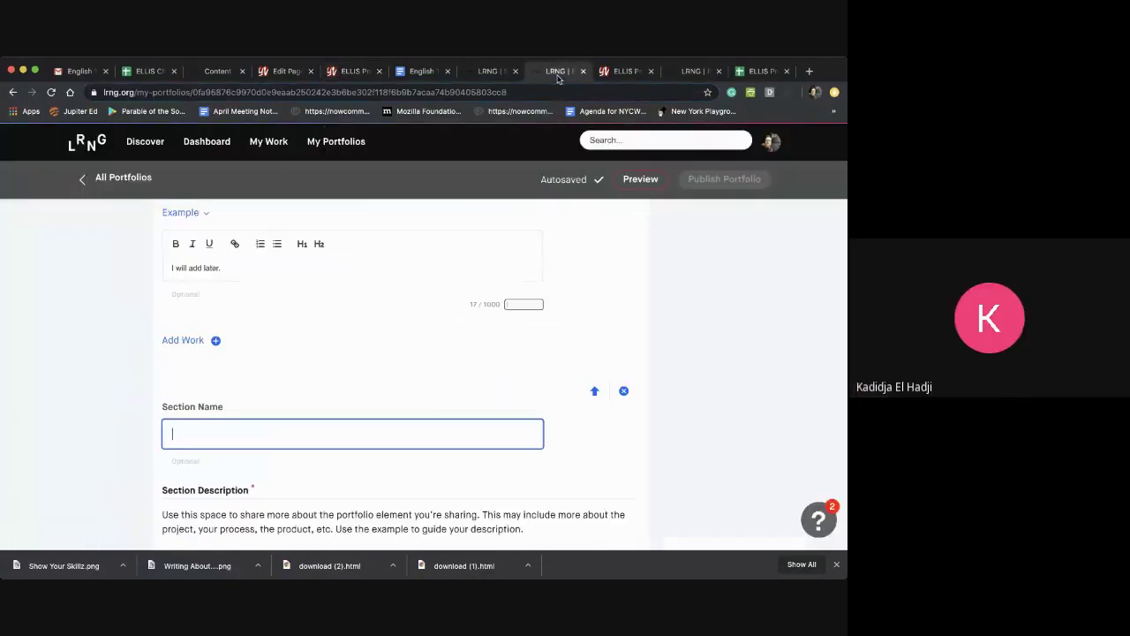
{"action": "type", "text": "Youth Activism"}
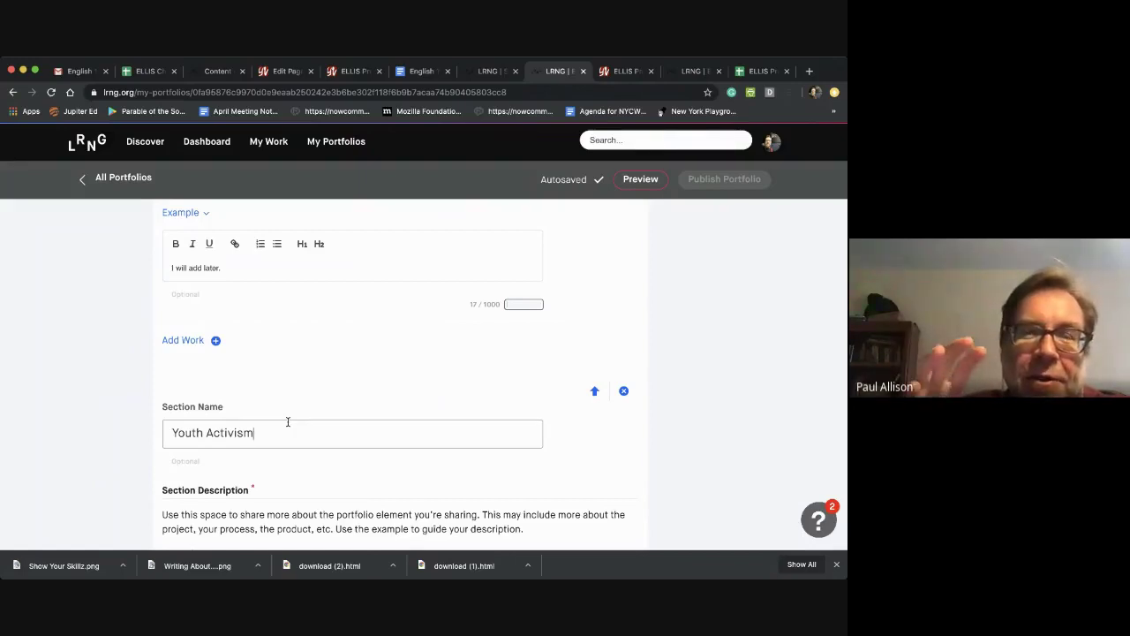
{"action": "scroll", "coordinate": [287, 425], "scroll_direction": "down", "scroll_amount": 3}
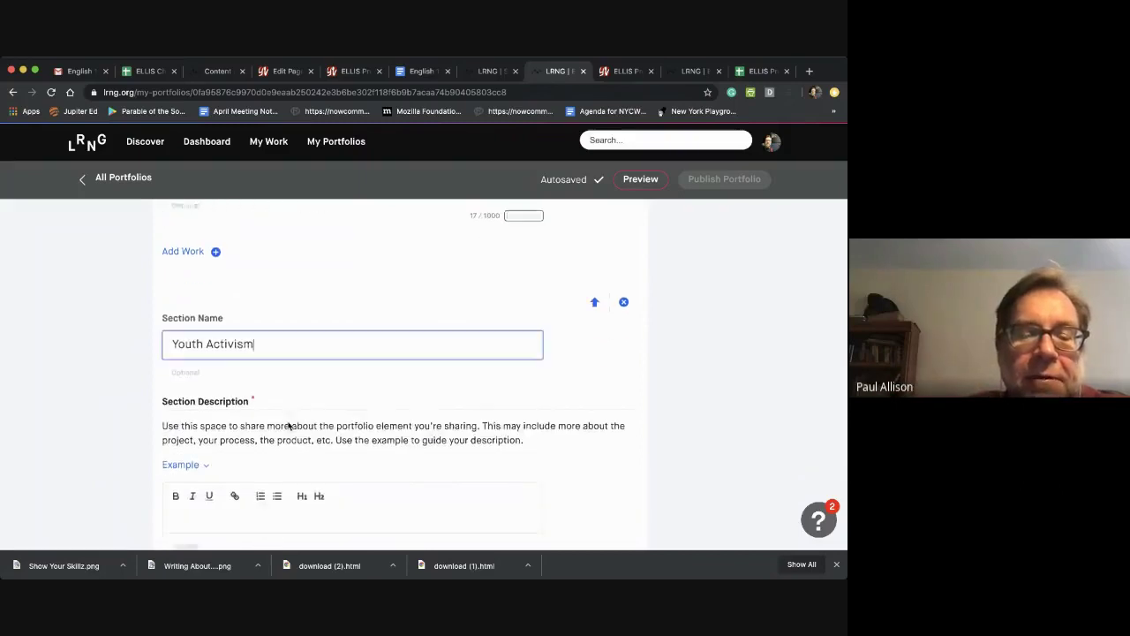
{"action": "scroll", "coordinate": [210, 477], "scroll_direction": "down", "scroll_amount": 2}
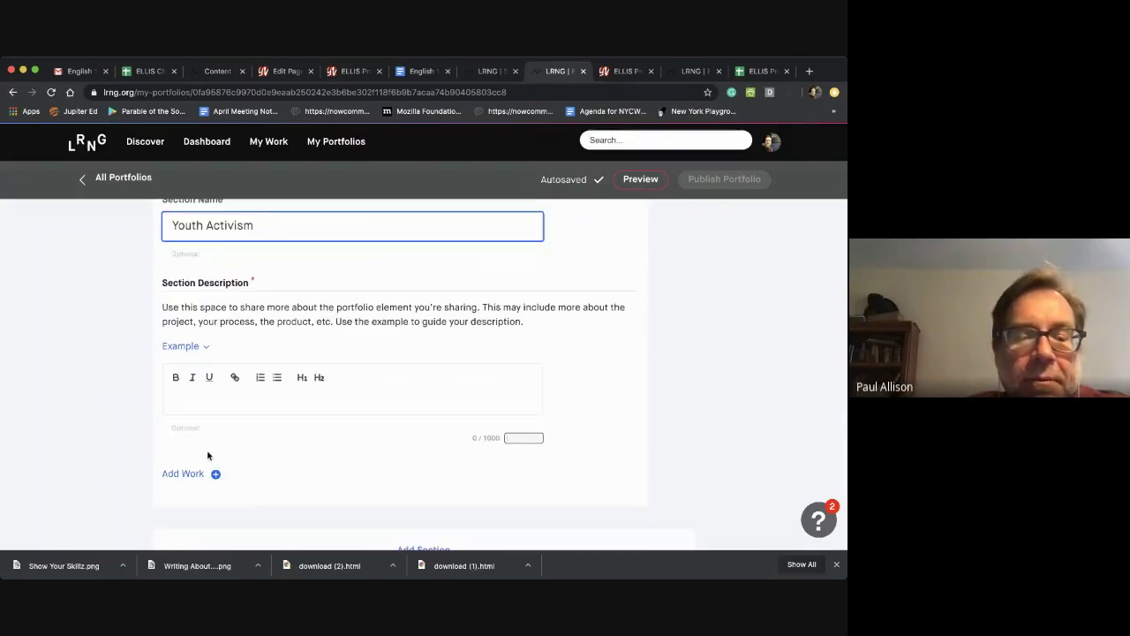
Step: Describe Youth Activism as 'I will add later.', add a fourth empty section, and return to the badges
{"action": "left_click", "coordinate": [196, 400]}
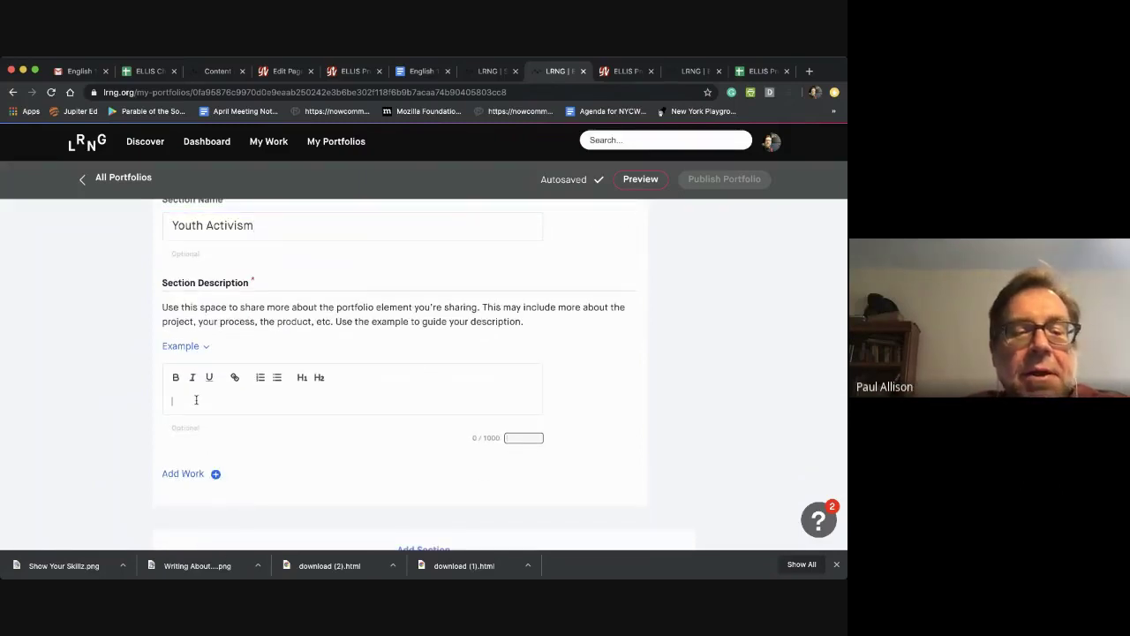
{"action": "type", "text": "I will add later."}
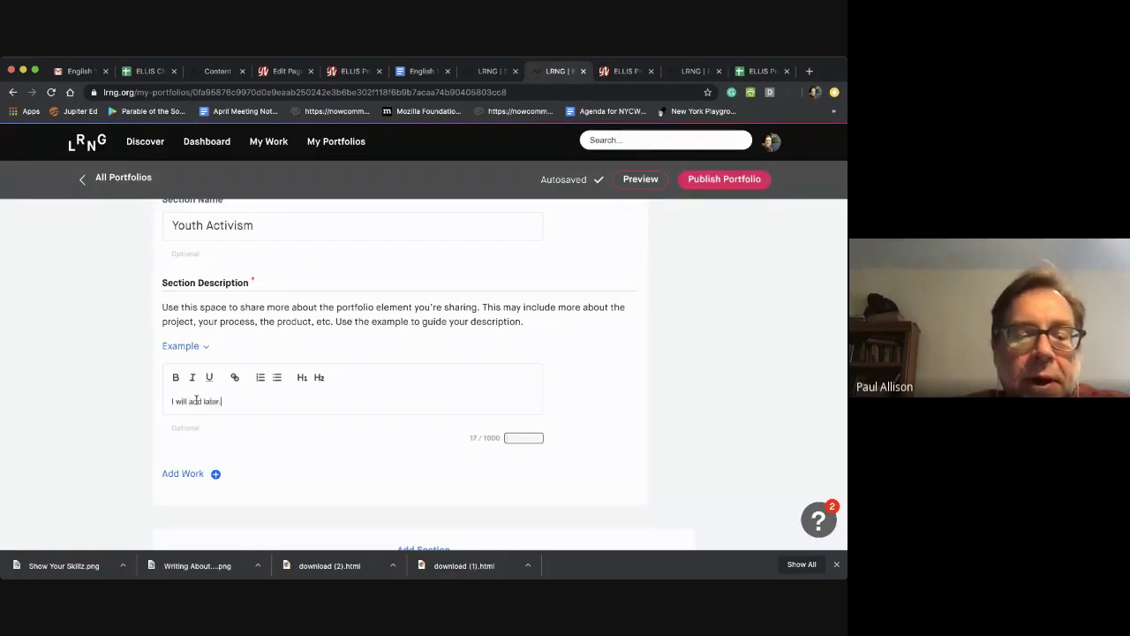
{"action": "scroll", "coordinate": [196, 400], "scroll_direction": "down", "scroll_amount": 3}
{"action": "left_click", "coordinate": [416, 426]}
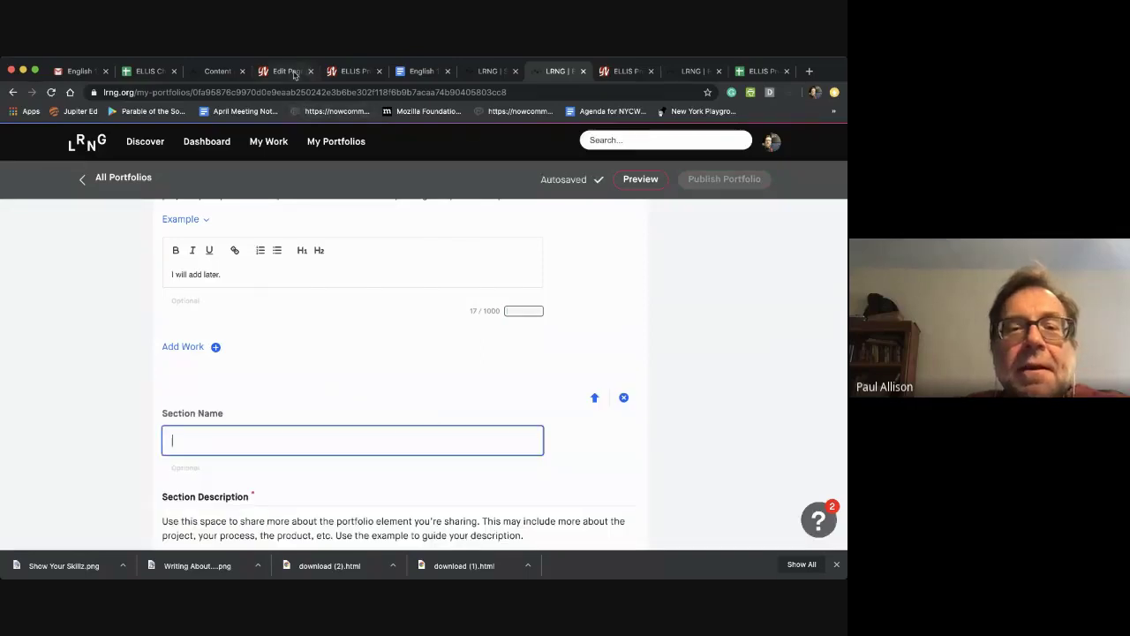
{"action": "left_click", "coordinate": [353, 70]}
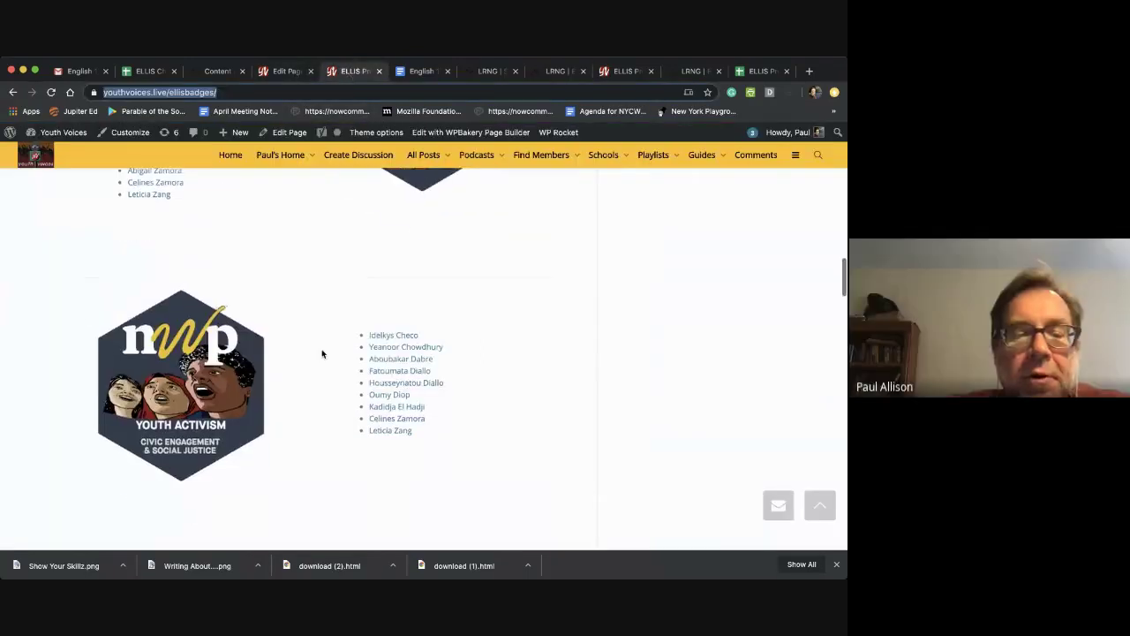
{"action": "scroll", "coordinate": [322, 354], "scroll_direction": "down", "scroll_amount": 5}
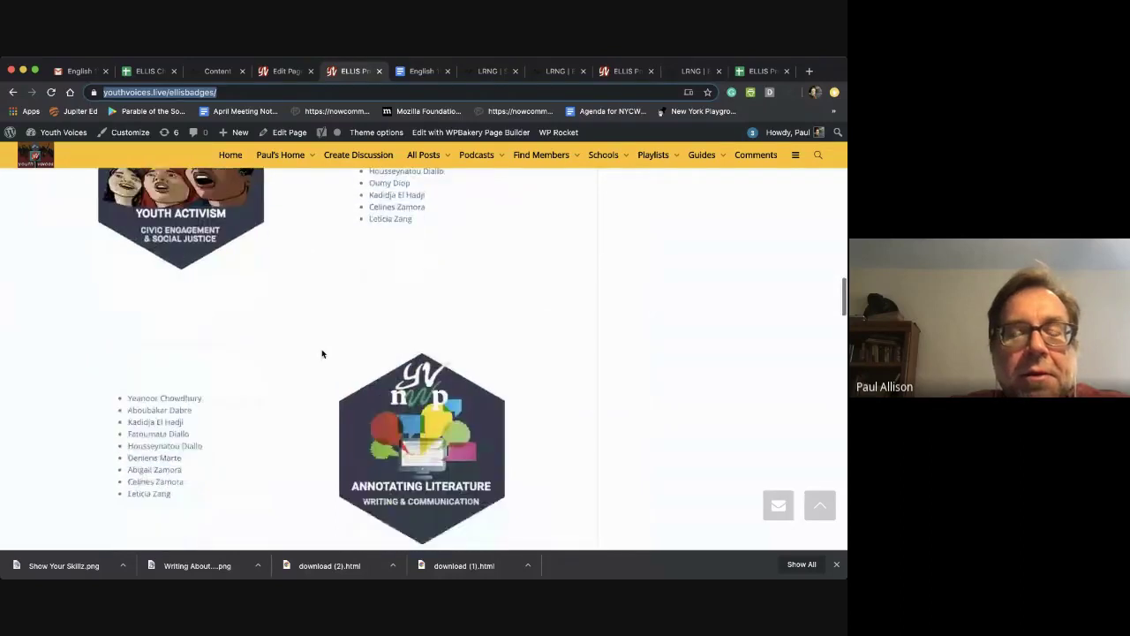
{"action": "scroll", "coordinate": [323, 354], "scroll_direction": "down", "scroll_amount": 3}
{"action": "scroll", "coordinate": [368, 444], "scroll_direction": "down", "scroll_amount": 4}
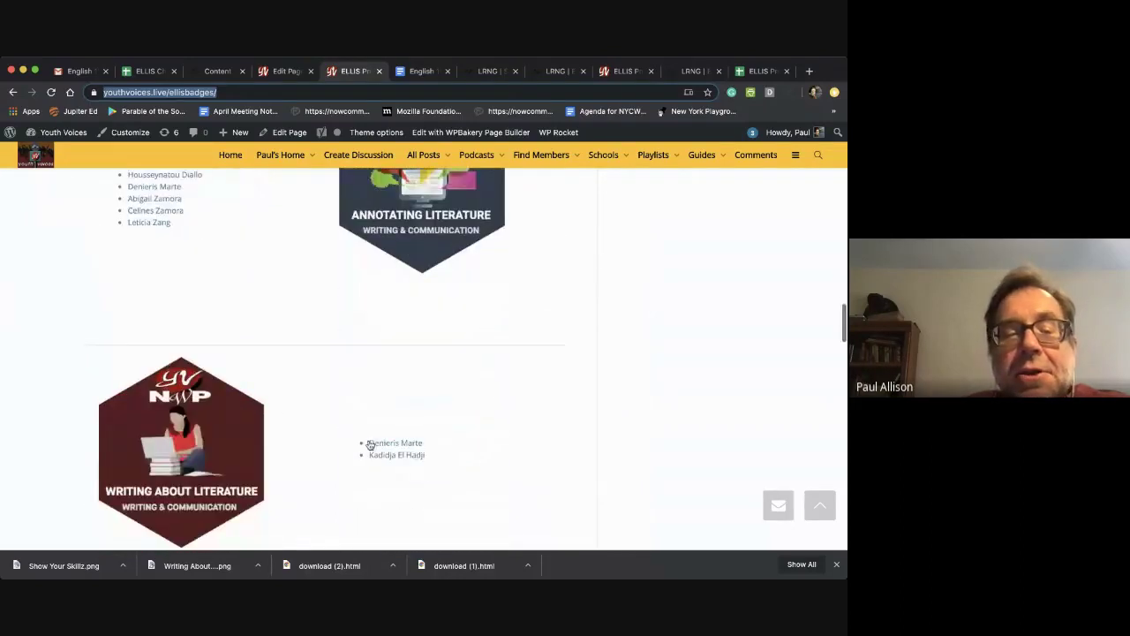
{"action": "scroll", "coordinate": [442, 378], "scroll_direction": "up", "scroll_amount": 4}
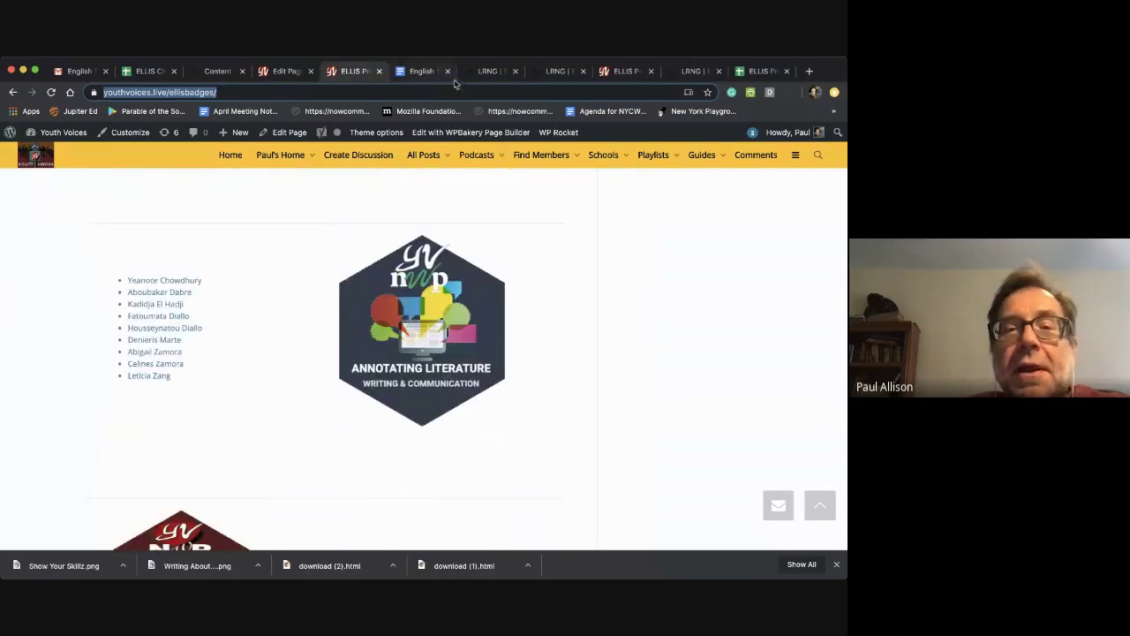
Step: Complete the Annotating Literature section name and give it a placeholder description
{"action": "left_click", "coordinate": [558, 72]}
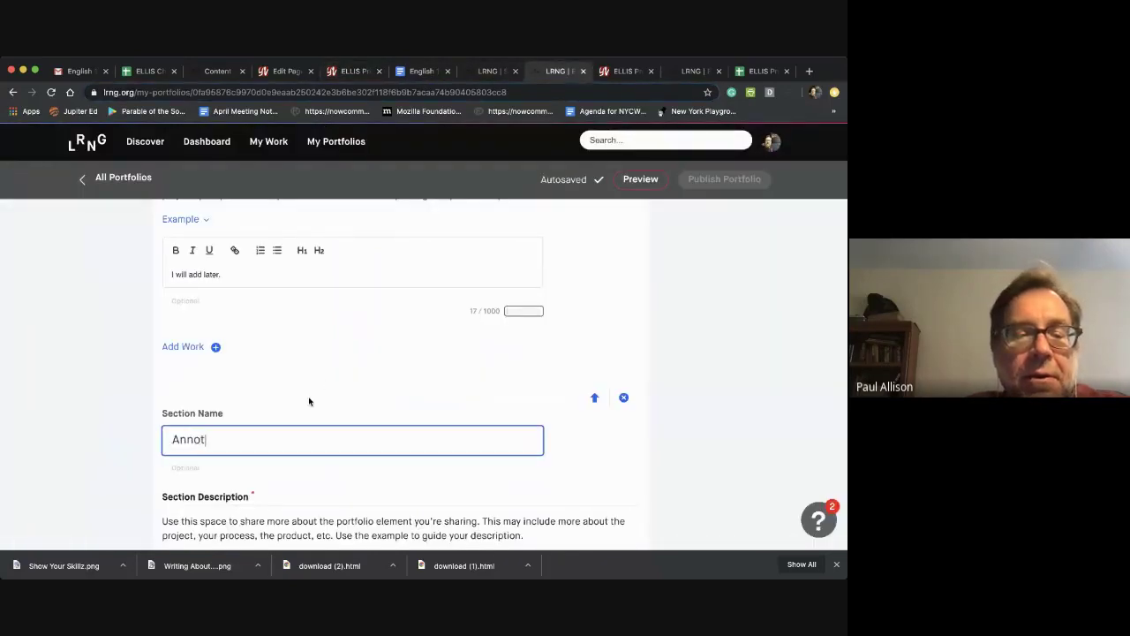
{"action": "type", "text": "terature"}
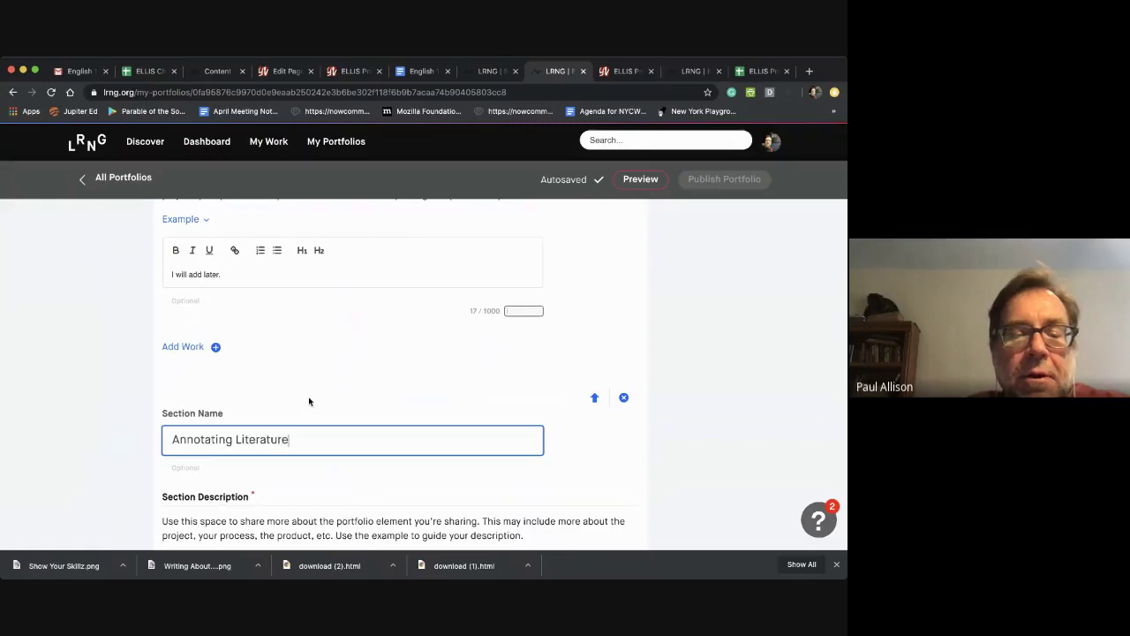
{"action": "scroll", "coordinate": [309, 402], "scroll_direction": "down", "scroll_amount": 3}
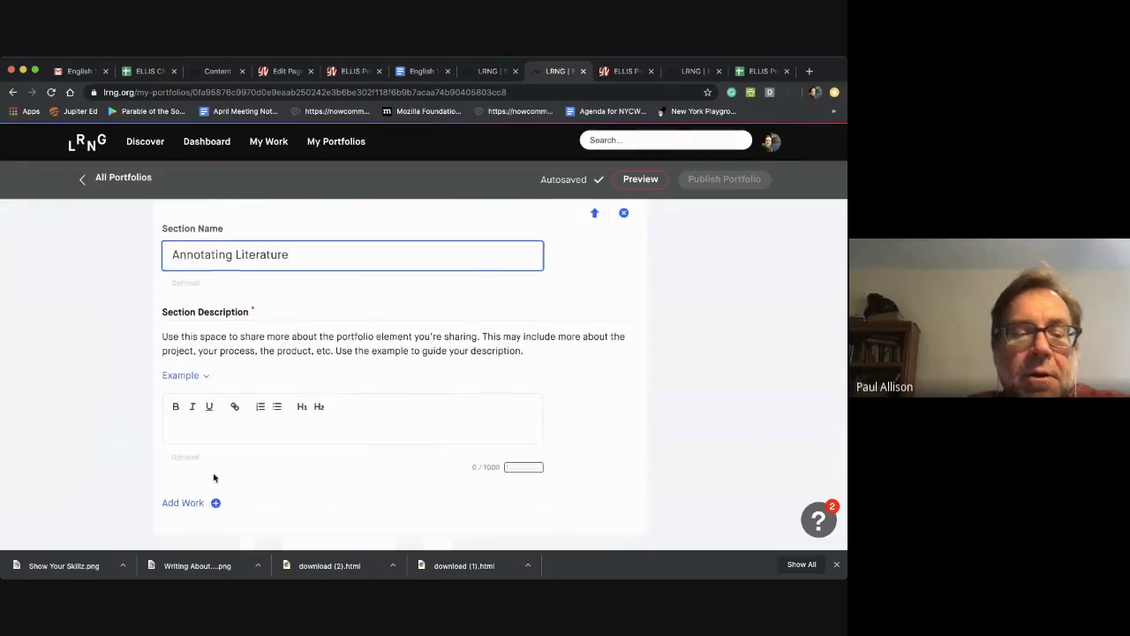
{"action": "left_click", "coordinate": [192, 424]}
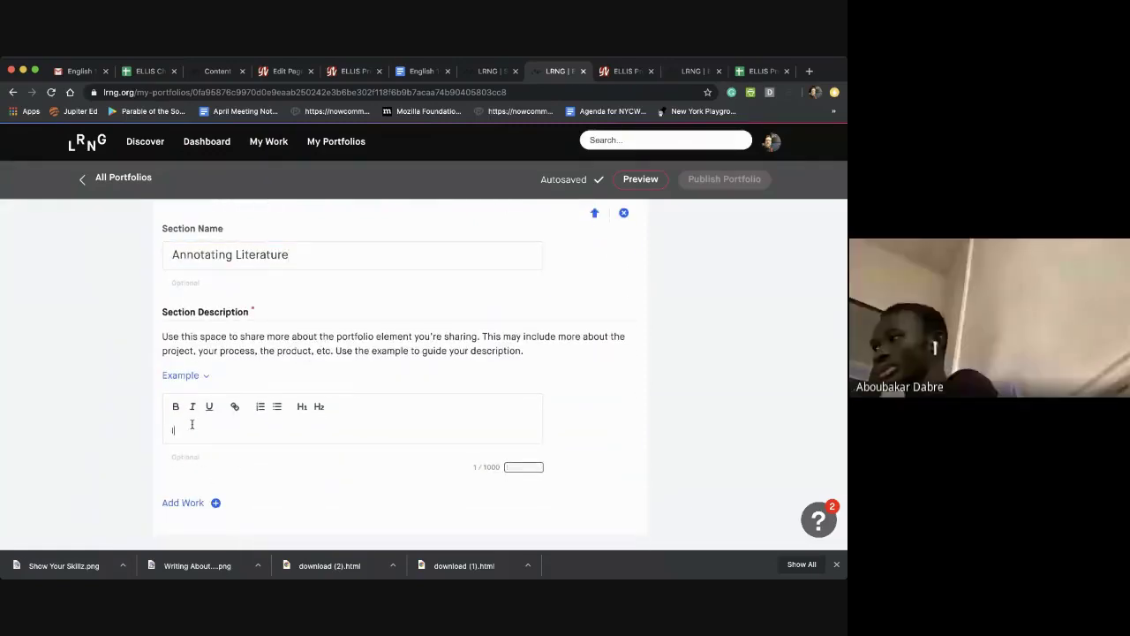
{"action": "type", "text": "I will wr"}
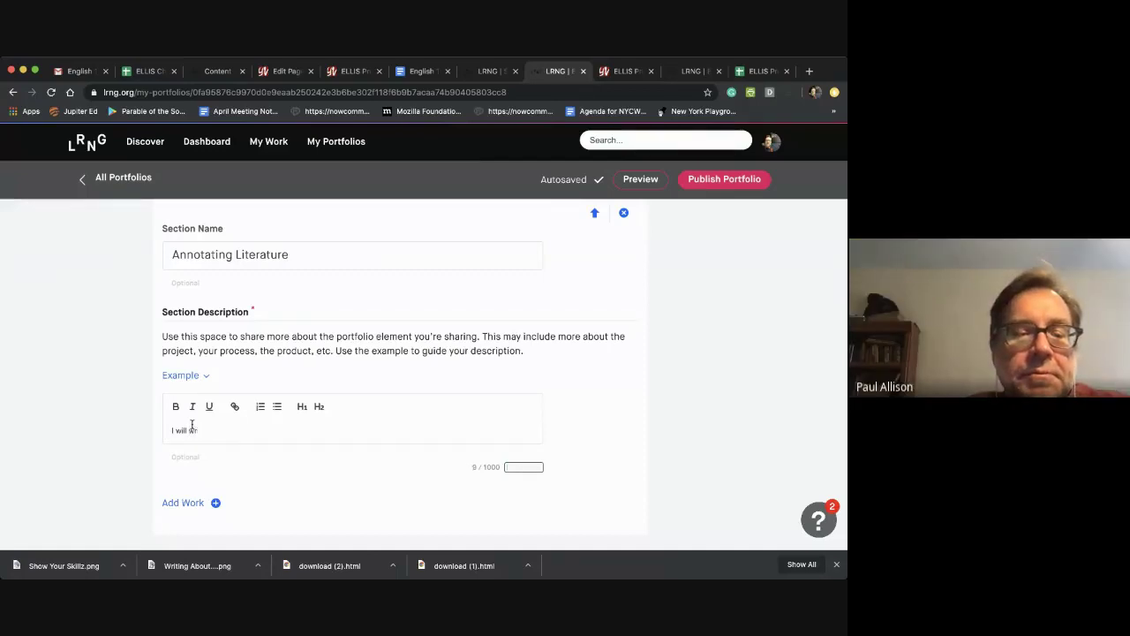
{"action": "type", "text": "e this later."}
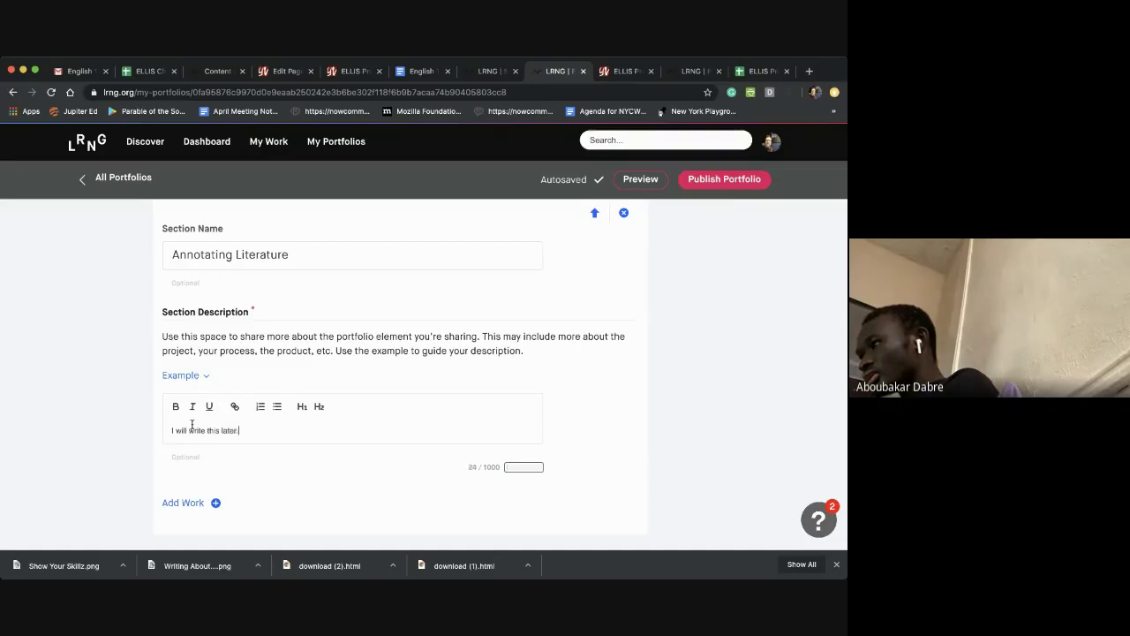
Step: Add a Writing About Literature section described 'I will add later.'
{"action": "scroll", "coordinate": [190, 424], "scroll_direction": "down", "scroll_amount": 3}
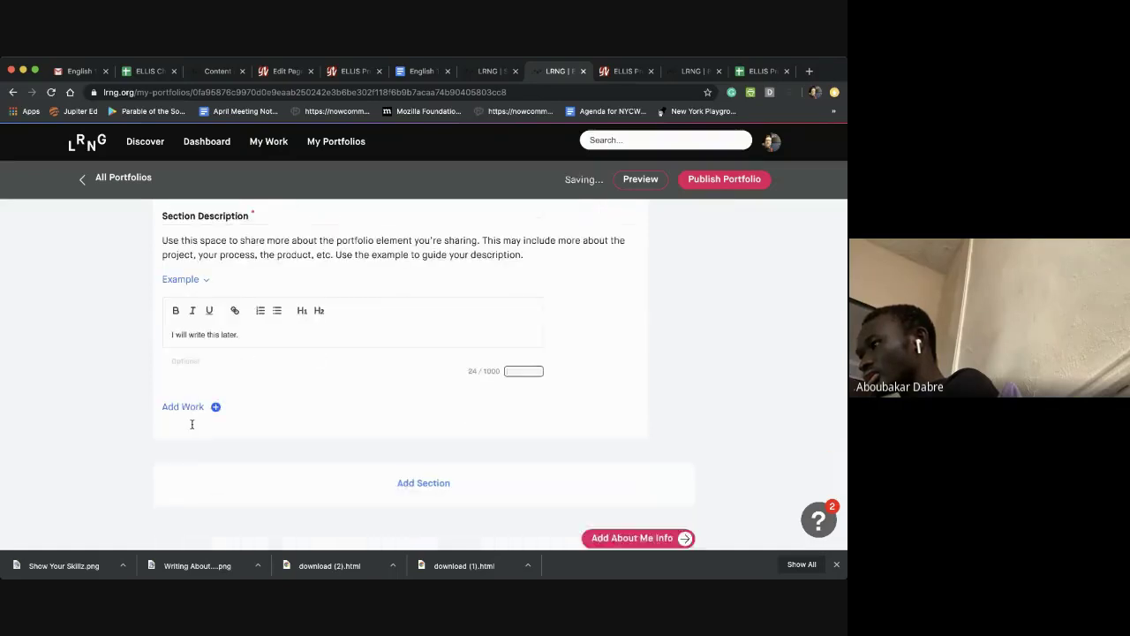
{"action": "left_click", "coordinate": [417, 424]}
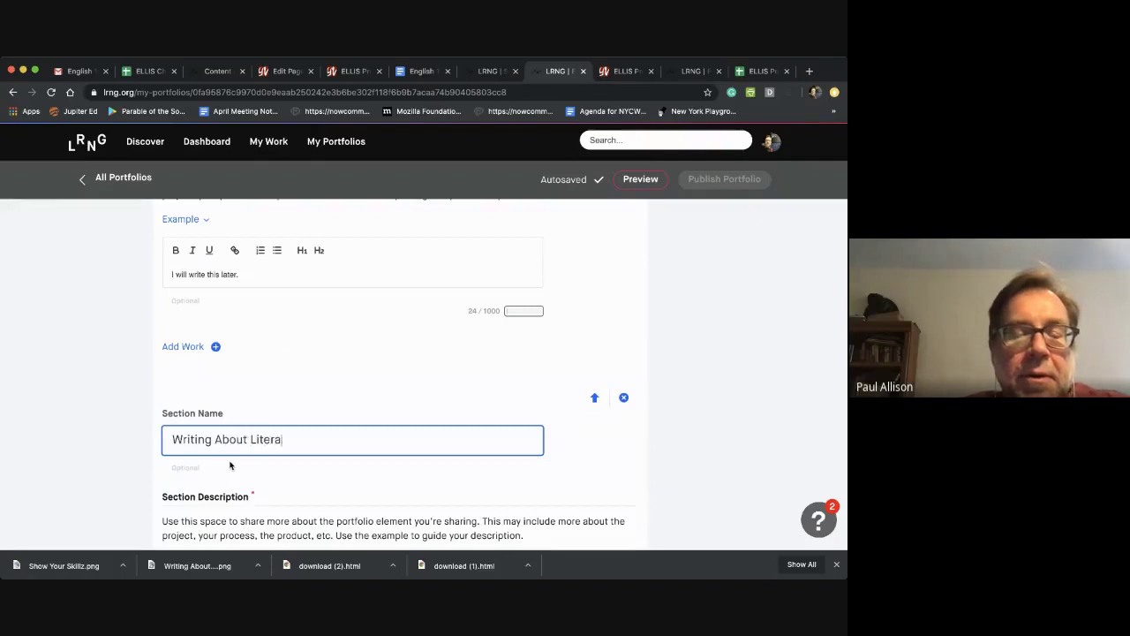
{"action": "scroll", "coordinate": [230, 465], "scroll_direction": "down", "scroll_amount": 3}
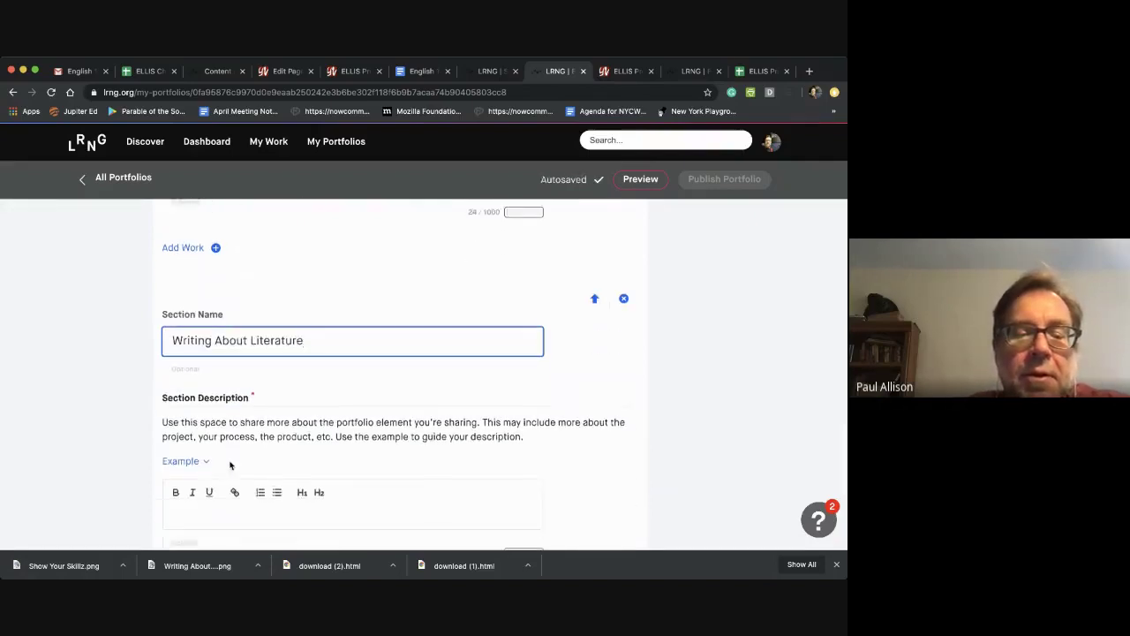
{"action": "left_click", "coordinate": [185, 469]}
{"action": "type", "text": "I will write this later."}
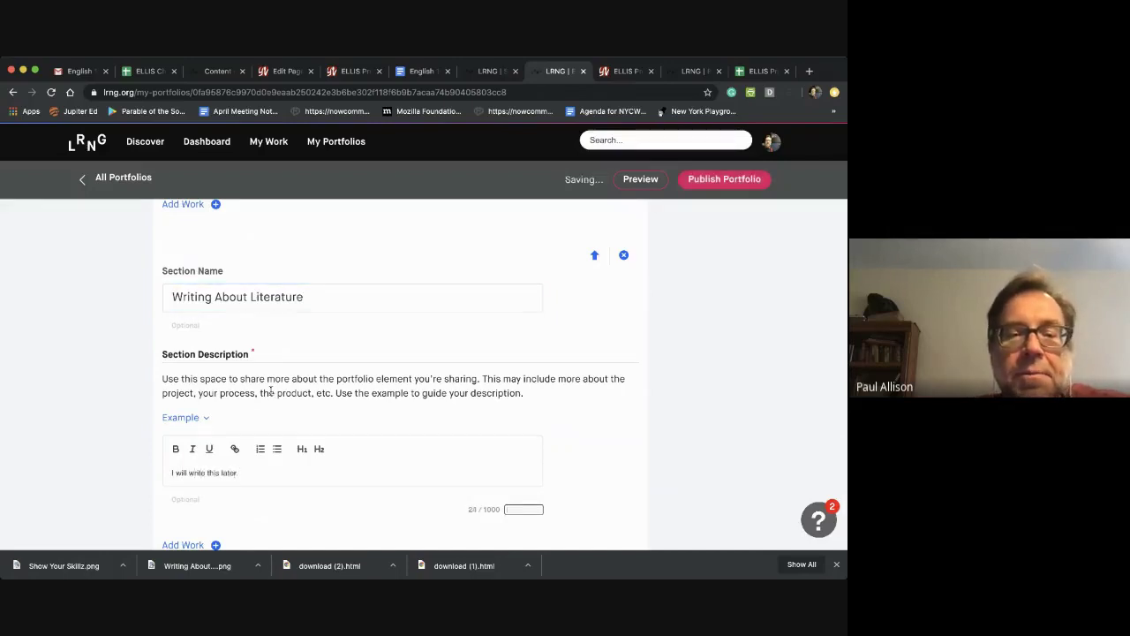
{"action": "scroll", "coordinate": [271, 392], "scroll_direction": "up", "scroll_amount": 20}
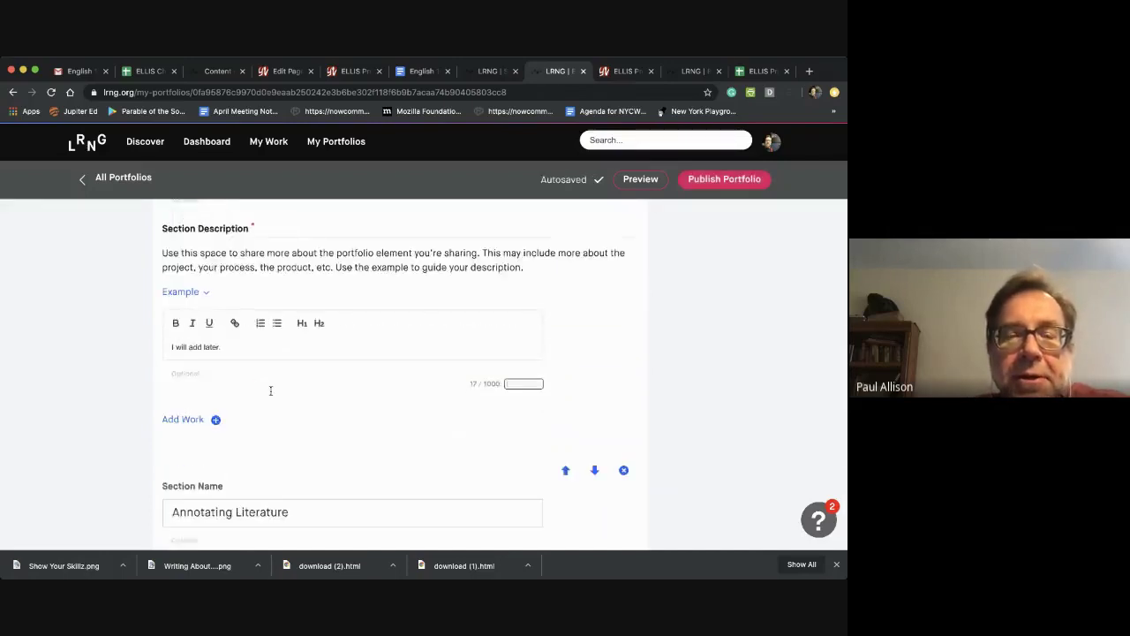
{"action": "scroll", "coordinate": [271, 394], "scroll_direction": "down", "scroll_amount": 3}
{"action": "scroll", "coordinate": [273, 391], "scroll_direction": "up", "scroll_amount": 3}
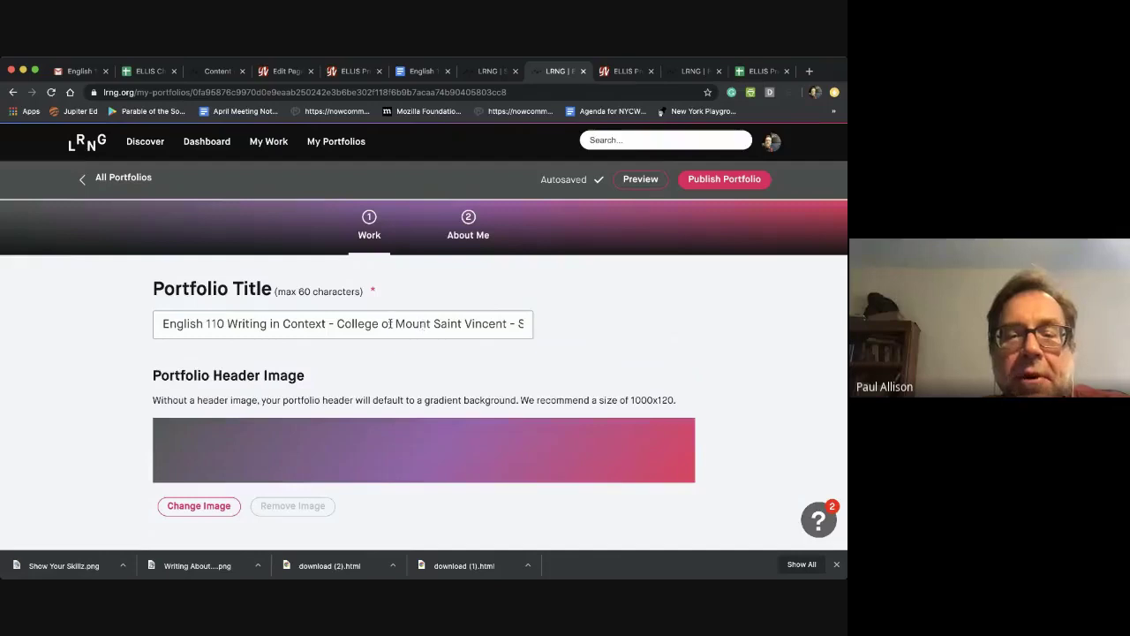
{"action": "left_click", "coordinate": [491, 332]}
{"action": "scroll", "coordinate": [491, 332], "scroll_direction": "right", "scroll_amount": 3}
{"action": "scroll", "coordinate": [491, 332], "scroll_direction": "left", "scroll_amount": 4}
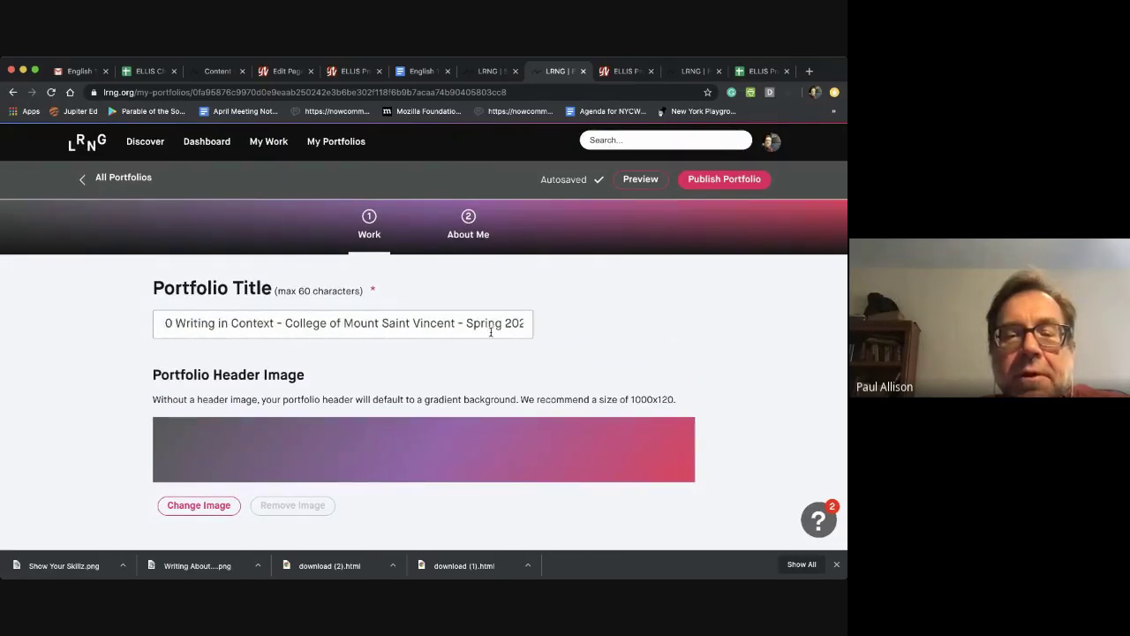
{"action": "scroll", "coordinate": [422, 359], "scroll_direction": "down", "scroll_amount": 3}
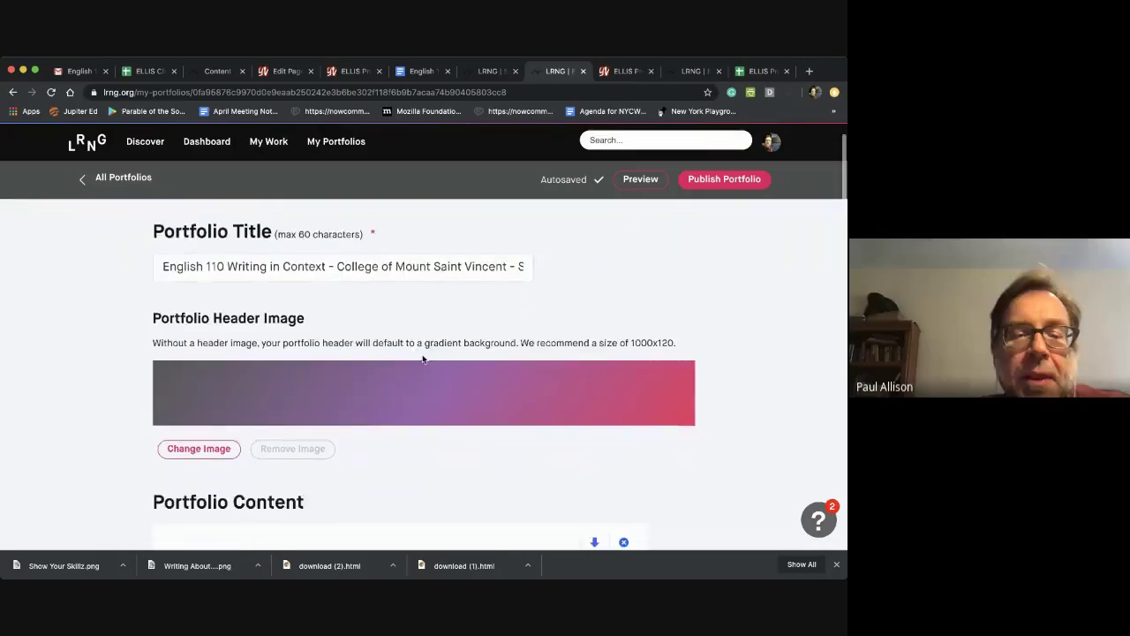
{"action": "scroll", "coordinate": [422, 358], "scroll_direction": "down", "scroll_amount": 9}
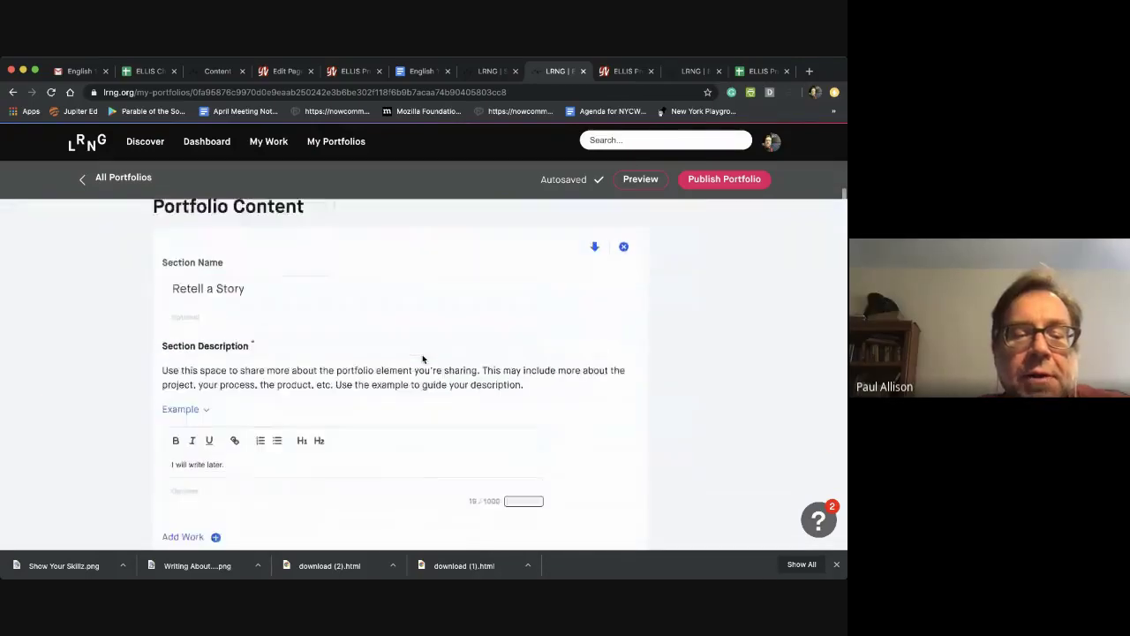
{"action": "scroll", "coordinate": [422, 358], "scroll_direction": "down", "scroll_amount": 9}
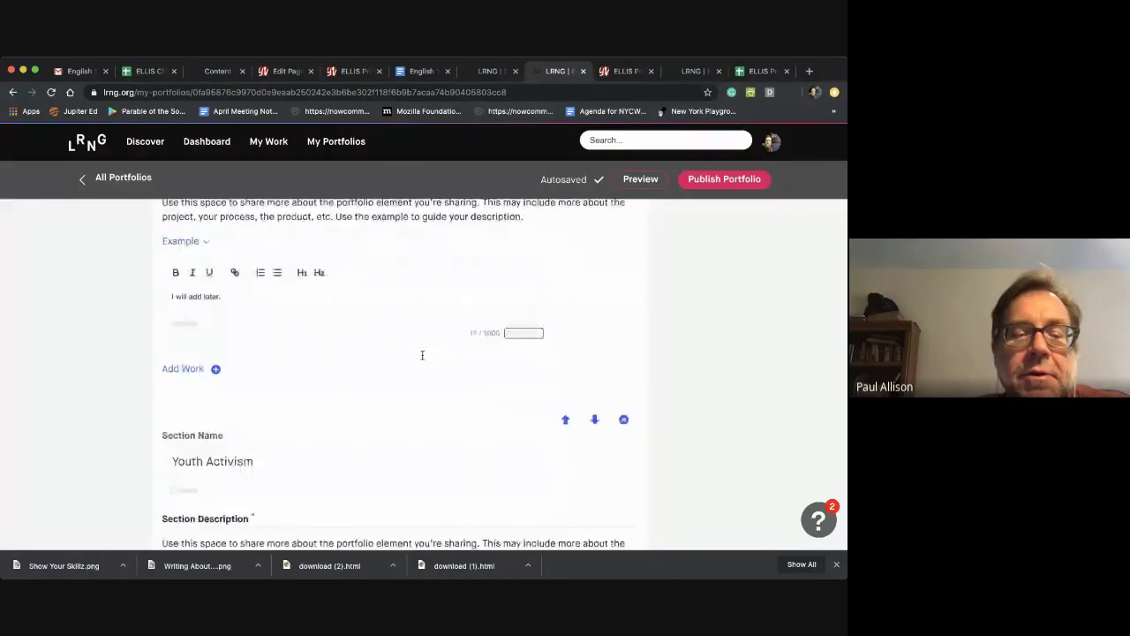
{"action": "scroll", "coordinate": [423, 359], "scroll_direction": "down", "scroll_amount": 10}
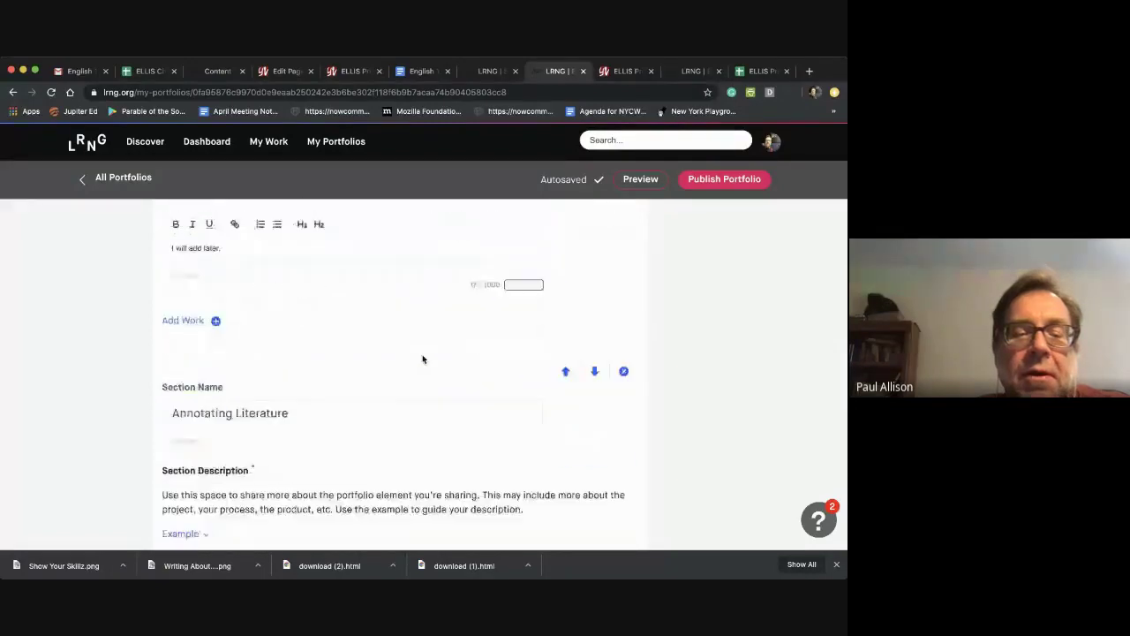
{"action": "scroll", "coordinate": [423, 360], "scroll_direction": "down", "scroll_amount": 7}
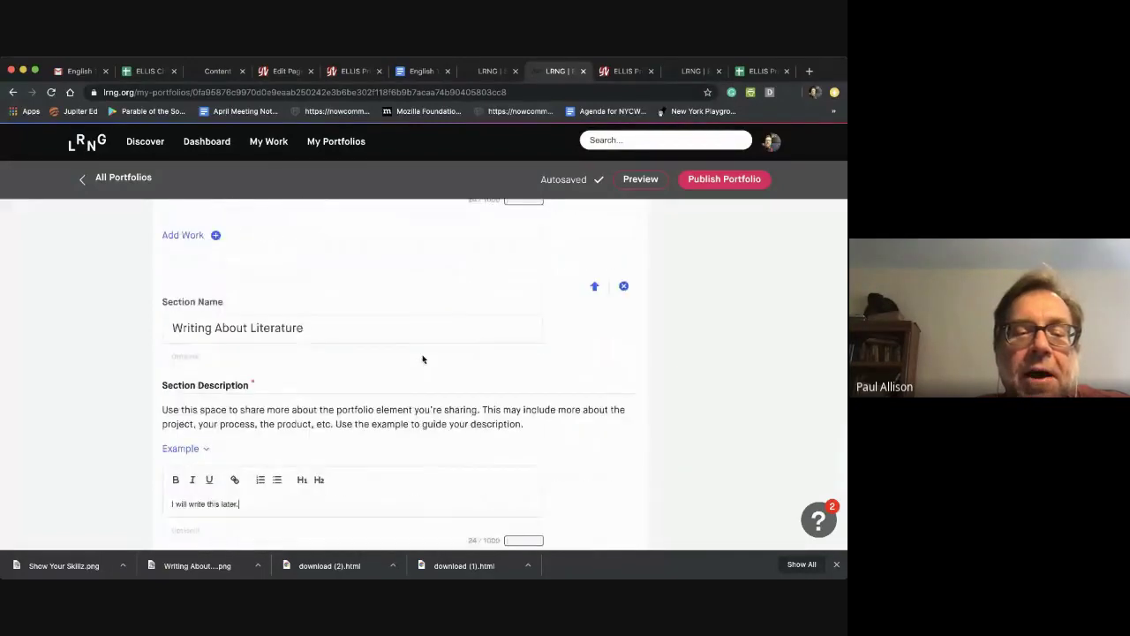
{"action": "scroll", "coordinate": [423, 357], "scroll_direction": "down", "scroll_amount": 3}
{"action": "scroll", "coordinate": [422, 355], "scroll_direction": "up", "scroll_amount": 9}
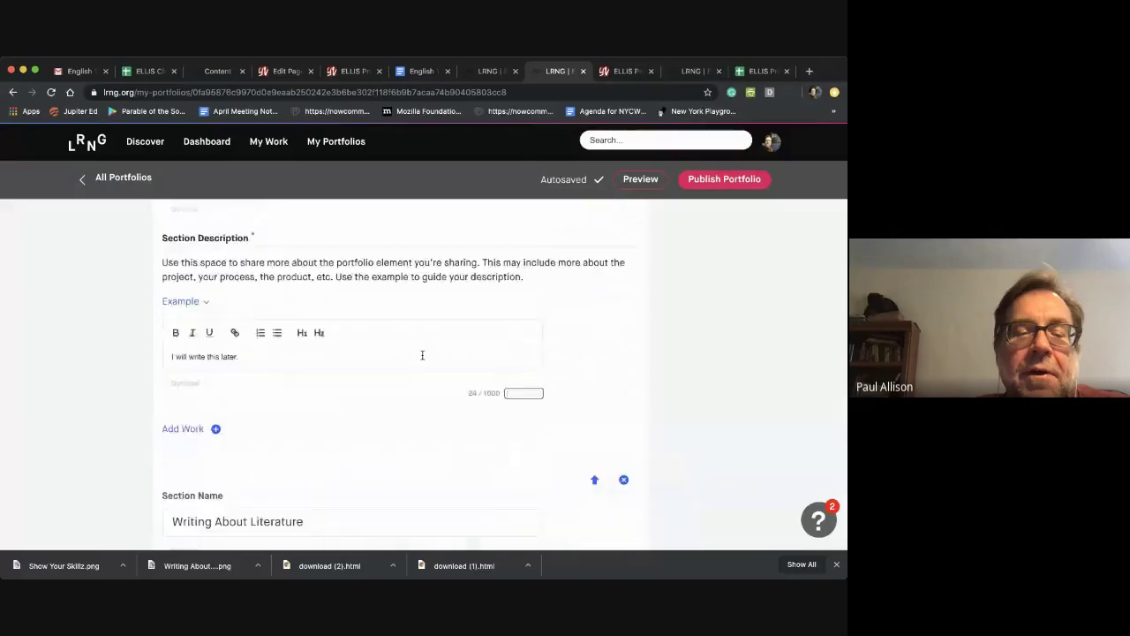
{"action": "scroll", "coordinate": [422, 355], "scroll_direction": "up", "scroll_amount": 12}
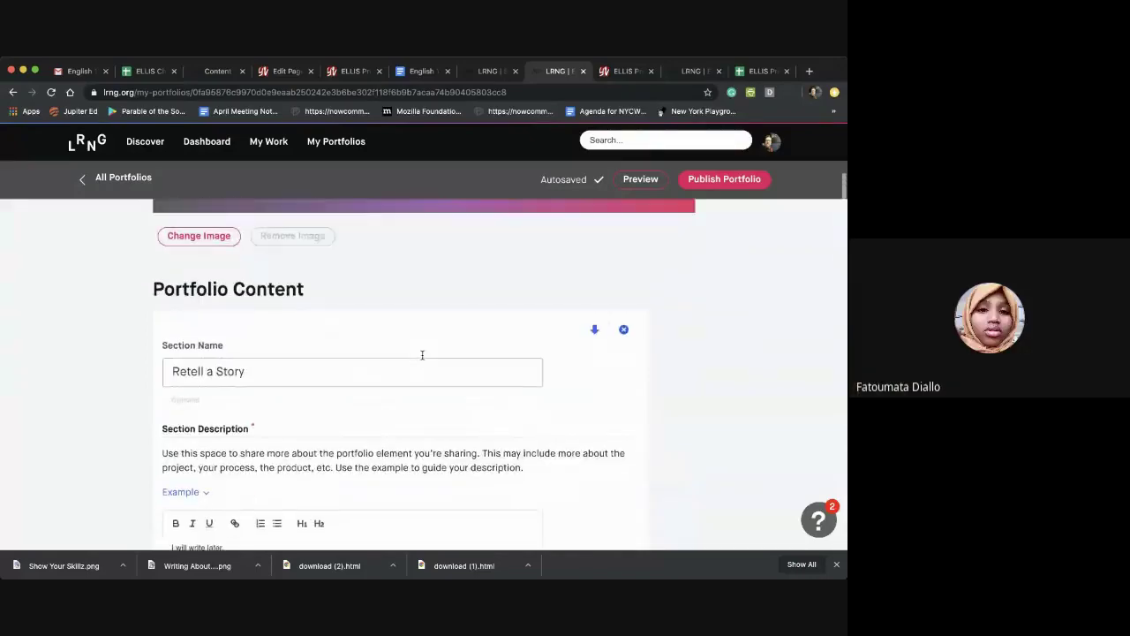
{"action": "scroll", "coordinate": [422, 355], "scroll_direction": "down", "scroll_amount": 1}
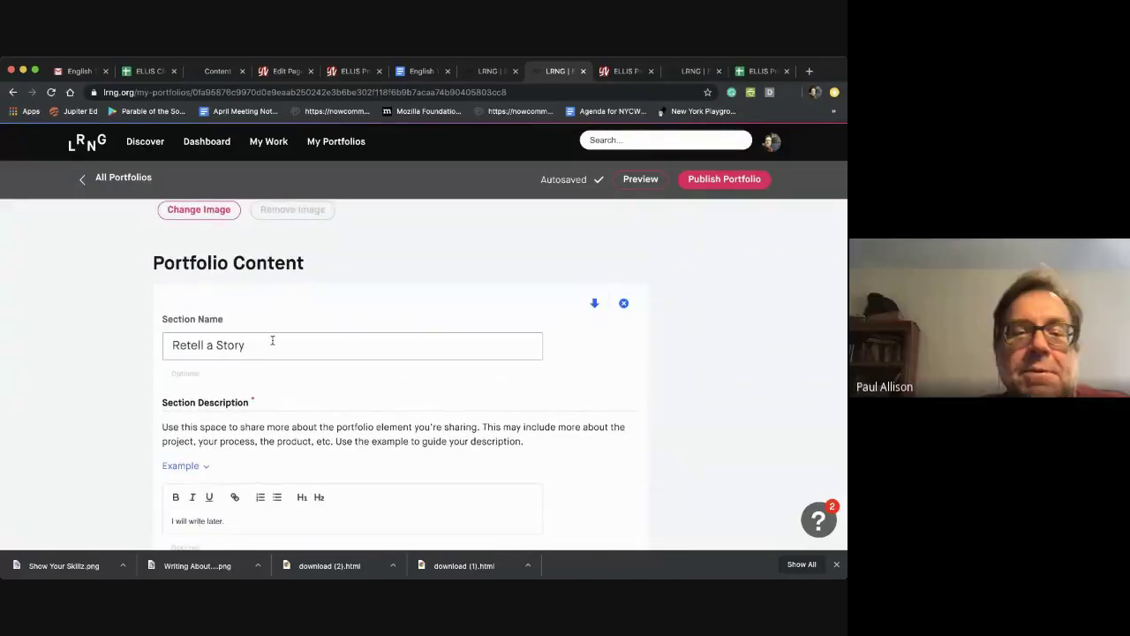
{"action": "scroll", "coordinate": [273, 343], "scroll_direction": "down", "scroll_amount": 5}
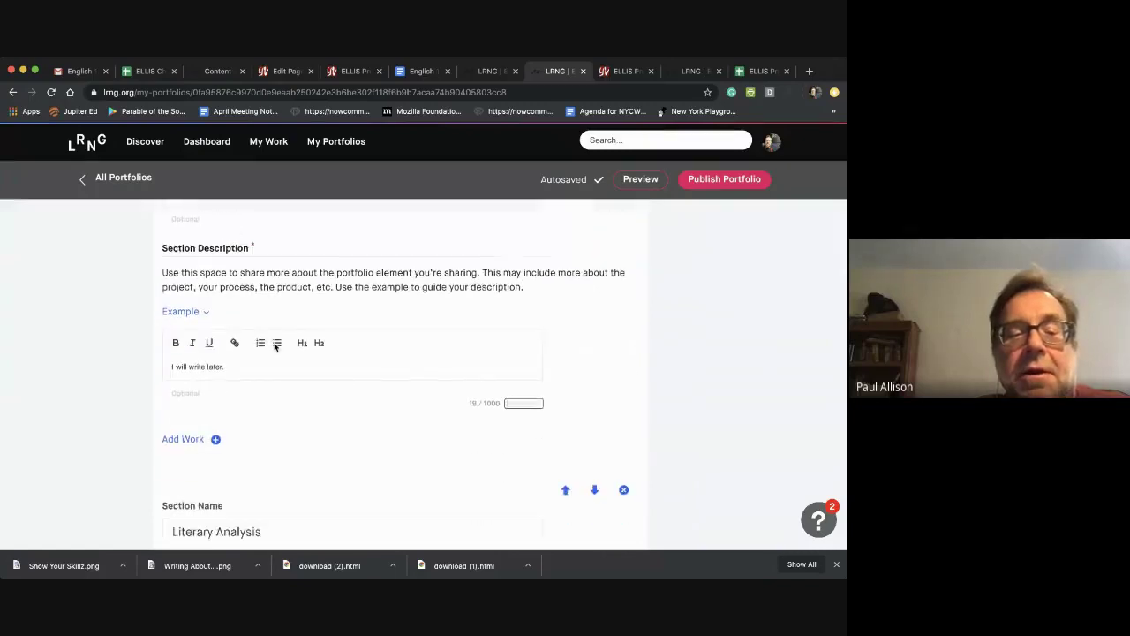
{"action": "scroll", "coordinate": [274, 343], "scroll_direction": "down", "scroll_amount": 8}
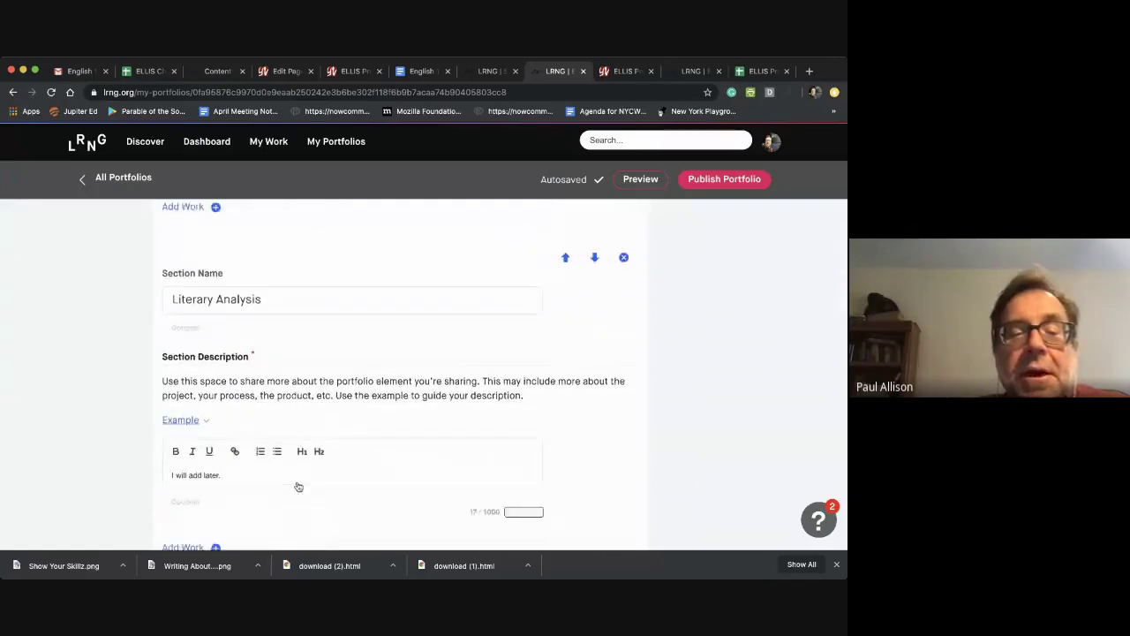
{"action": "scroll", "coordinate": [298, 485], "scroll_direction": "down", "scroll_amount": 6}
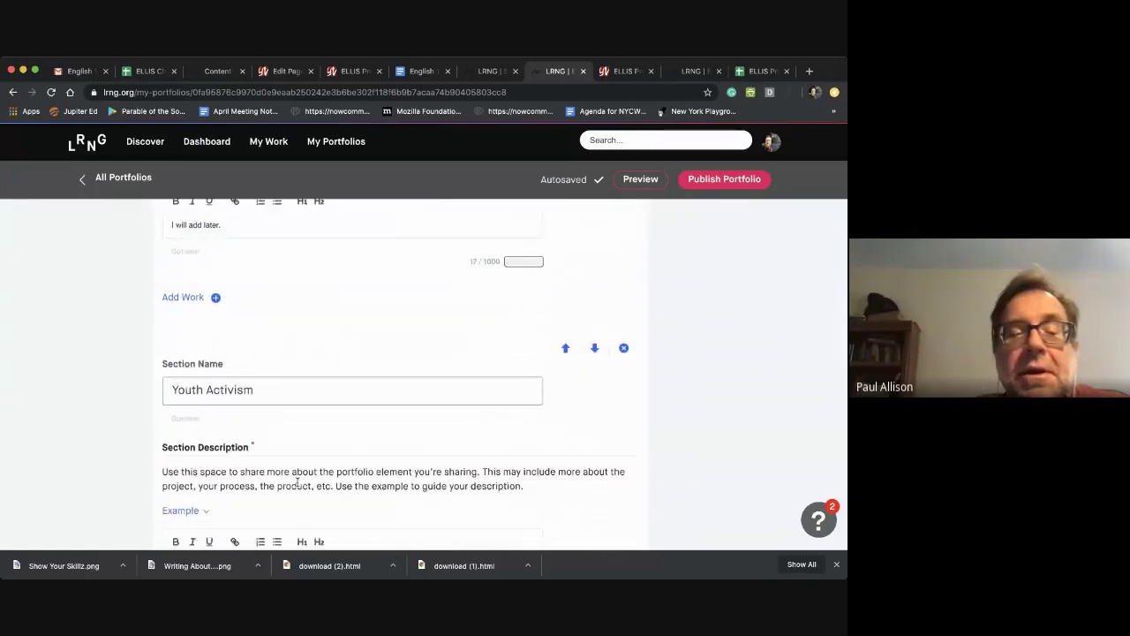
{"action": "scroll", "coordinate": [298, 485], "scroll_direction": "down", "scroll_amount": 10}
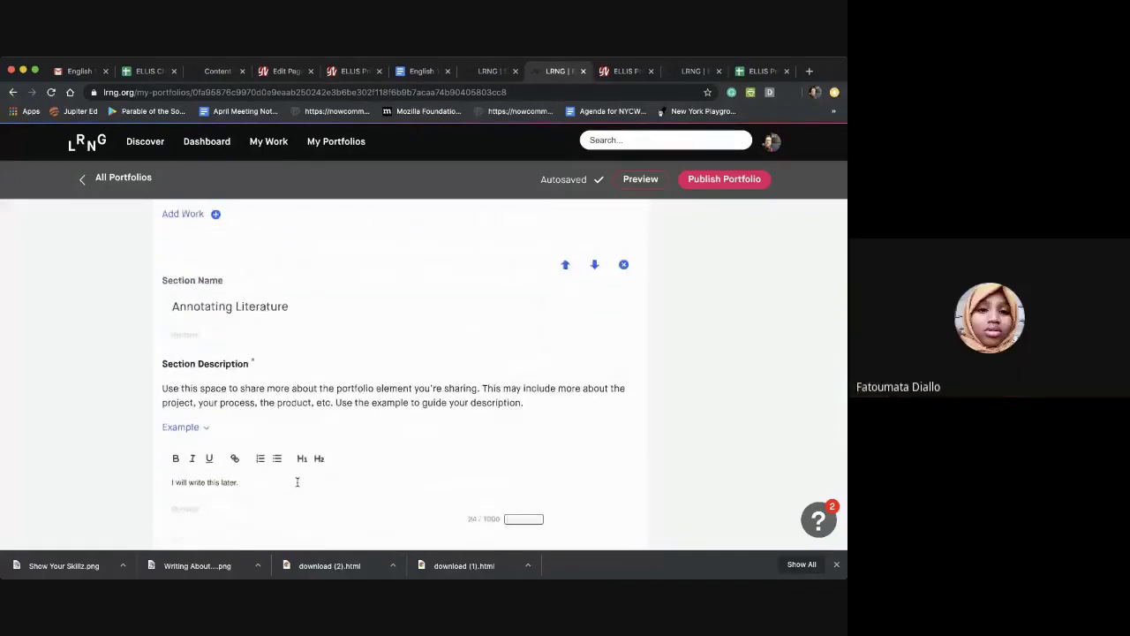
{"action": "scroll", "coordinate": [298, 482], "scroll_direction": "down", "scroll_amount": 7}
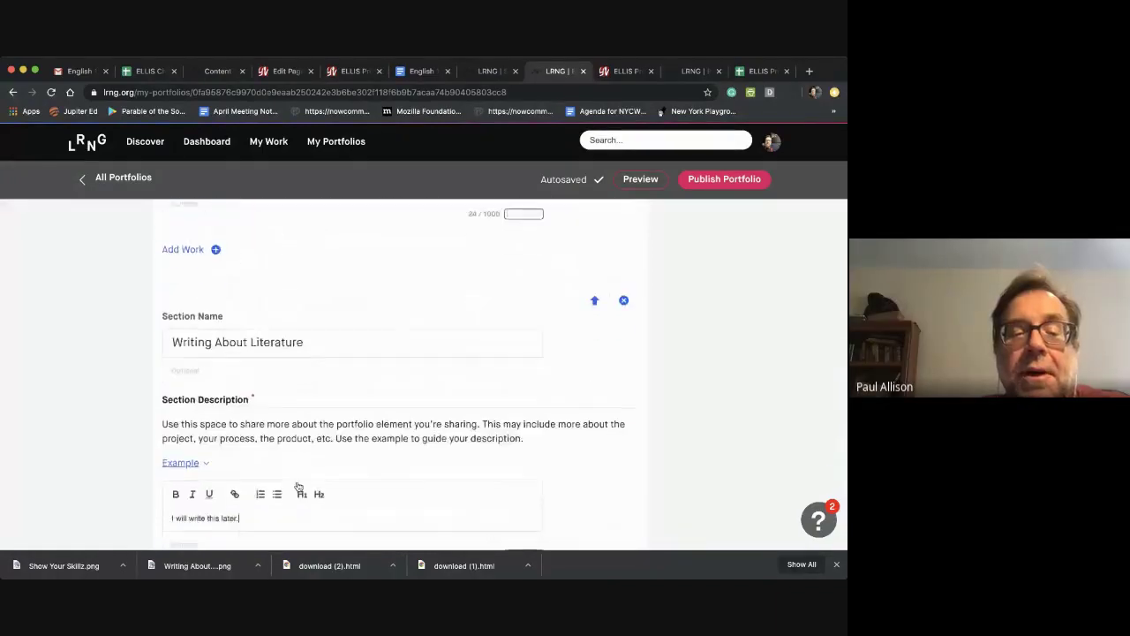
{"action": "scroll", "coordinate": [297, 482], "scroll_direction": "down", "scroll_amount": 1}
{"action": "scroll", "coordinate": [298, 485], "scroll_direction": "up", "scroll_amount": 2}
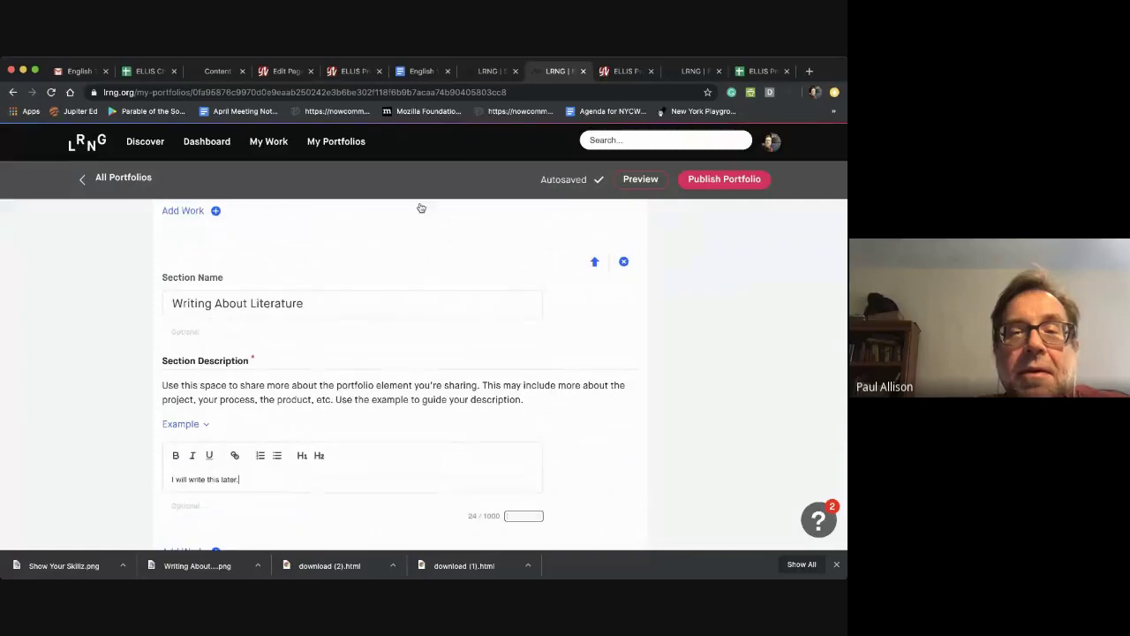
Step: Review the Set up your portfolio instructions, then return to the portfolio editor
{"action": "left_click", "coordinate": [484, 74]}
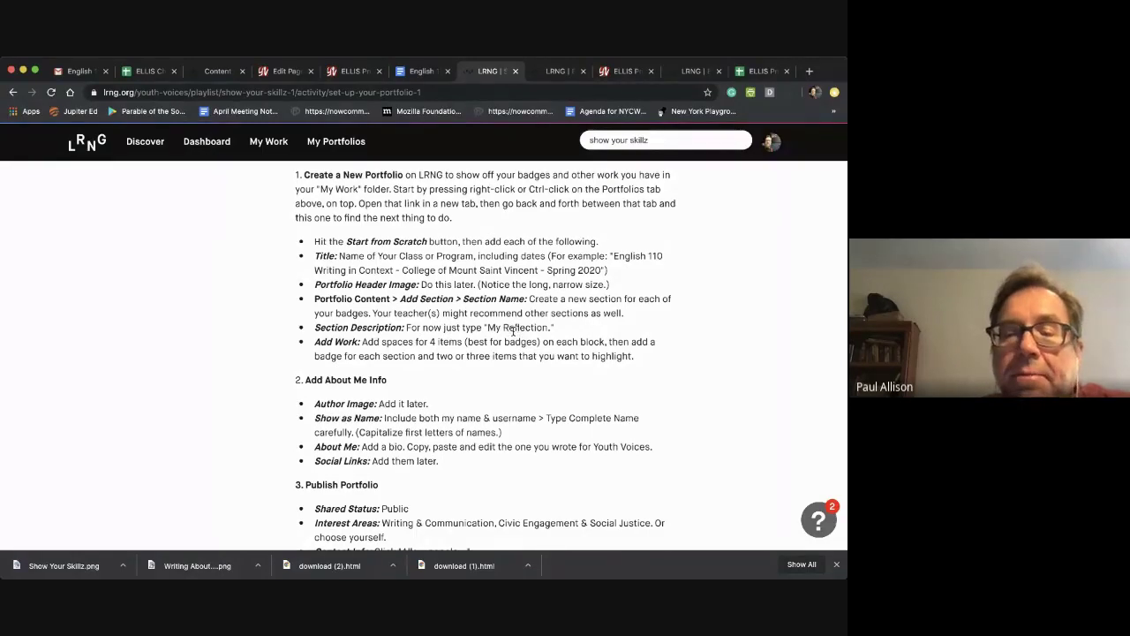
{"action": "scroll", "coordinate": [396, 308], "scroll_direction": "down", "scroll_amount": 1}
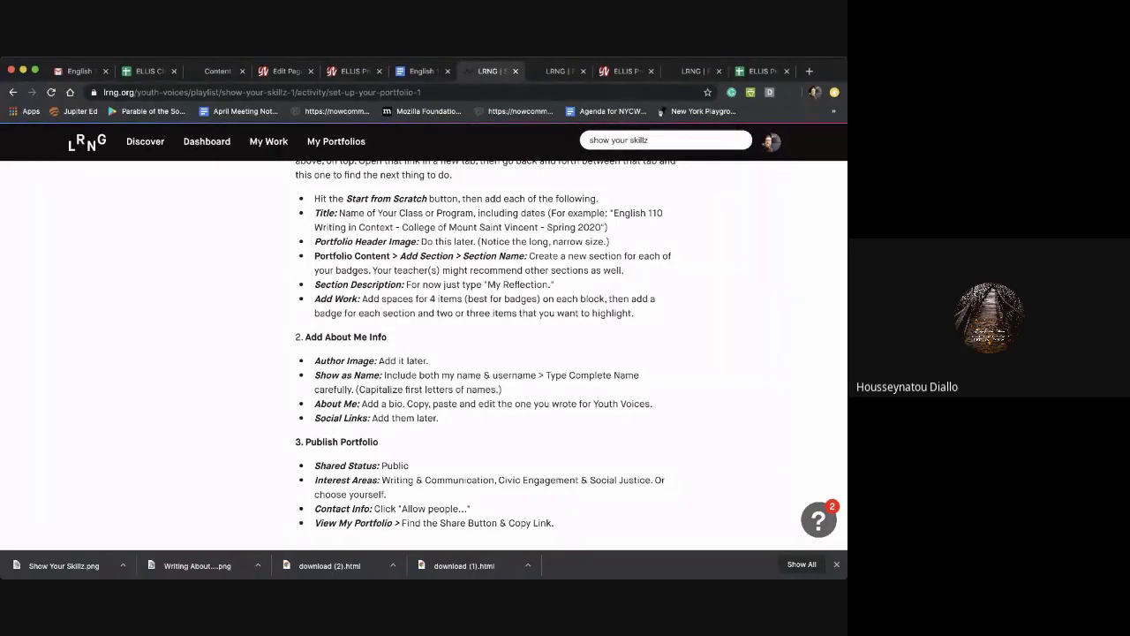
{"action": "left_click", "coordinate": [553, 70]}
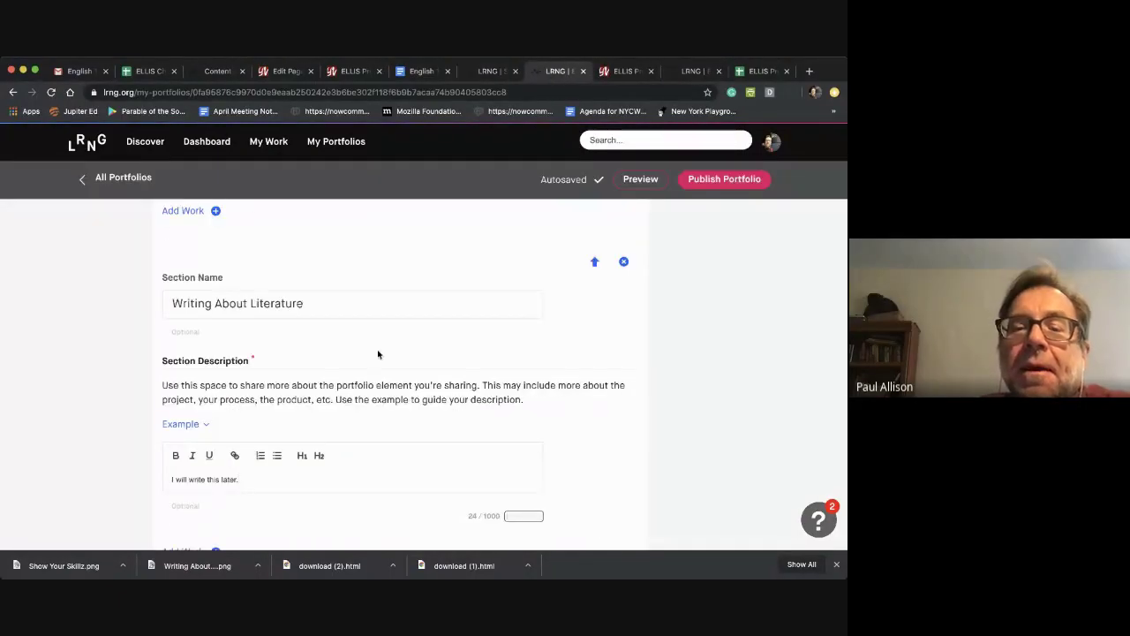
Step: Scroll through the portfolio editor to review its title, header and sections
{"action": "scroll", "coordinate": [378, 354], "scroll_direction": "up", "scroll_amount": 15}
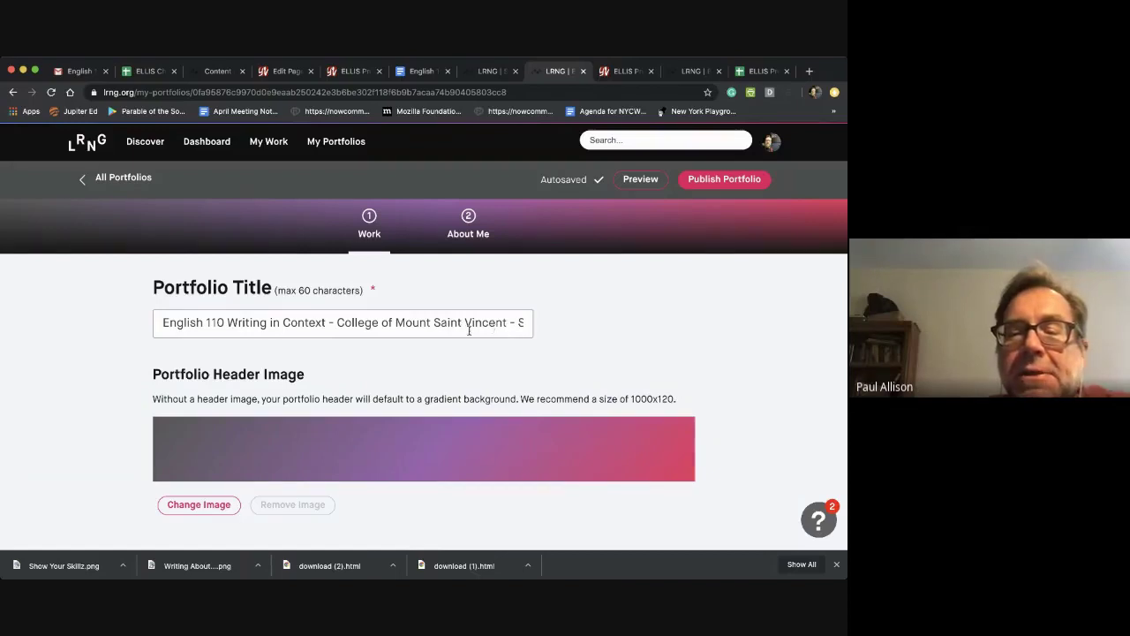
{"action": "scroll", "coordinate": [487, 325], "scroll_direction": "down", "scroll_amount": 3}
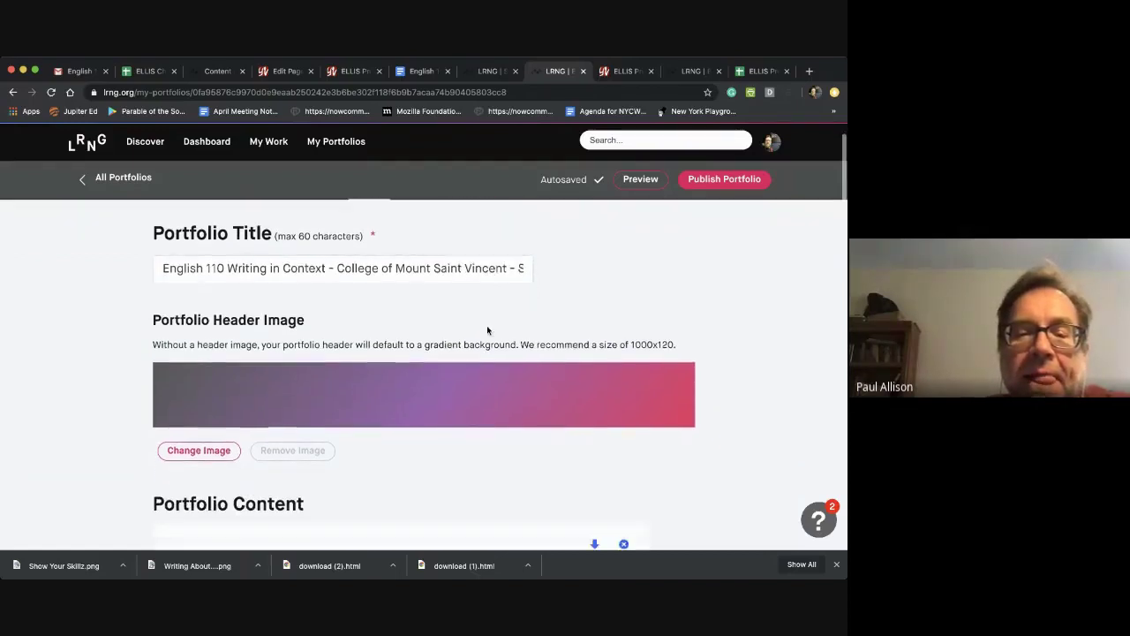
{"action": "scroll", "coordinate": [487, 328], "scroll_direction": "down", "scroll_amount": 2}
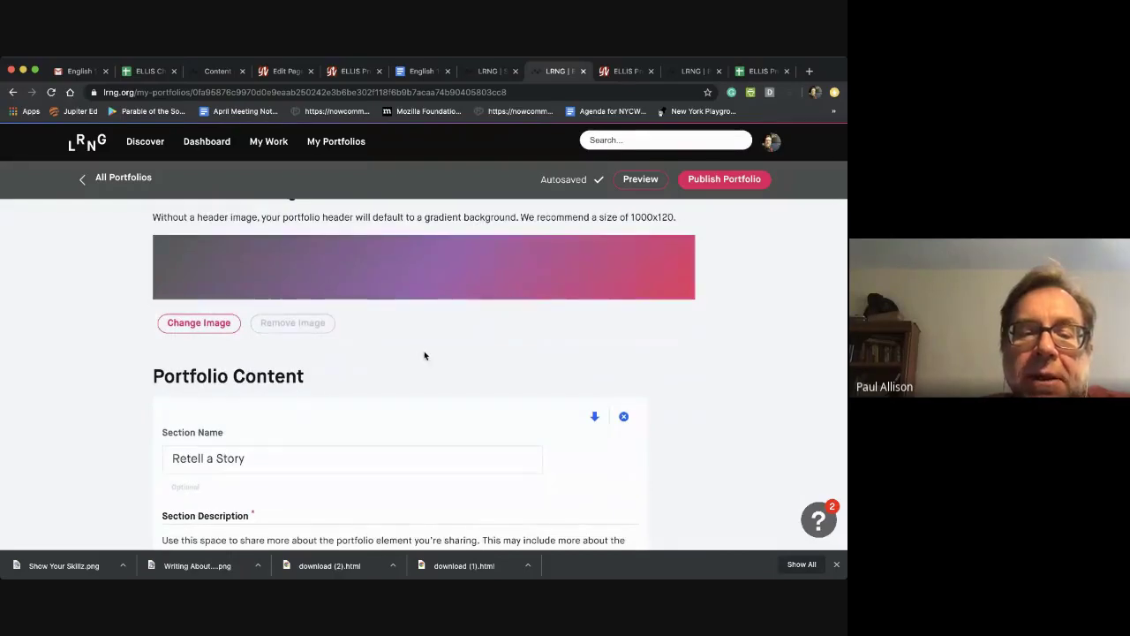
{"action": "scroll", "coordinate": [425, 355], "scroll_direction": "down", "scroll_amount": 3}
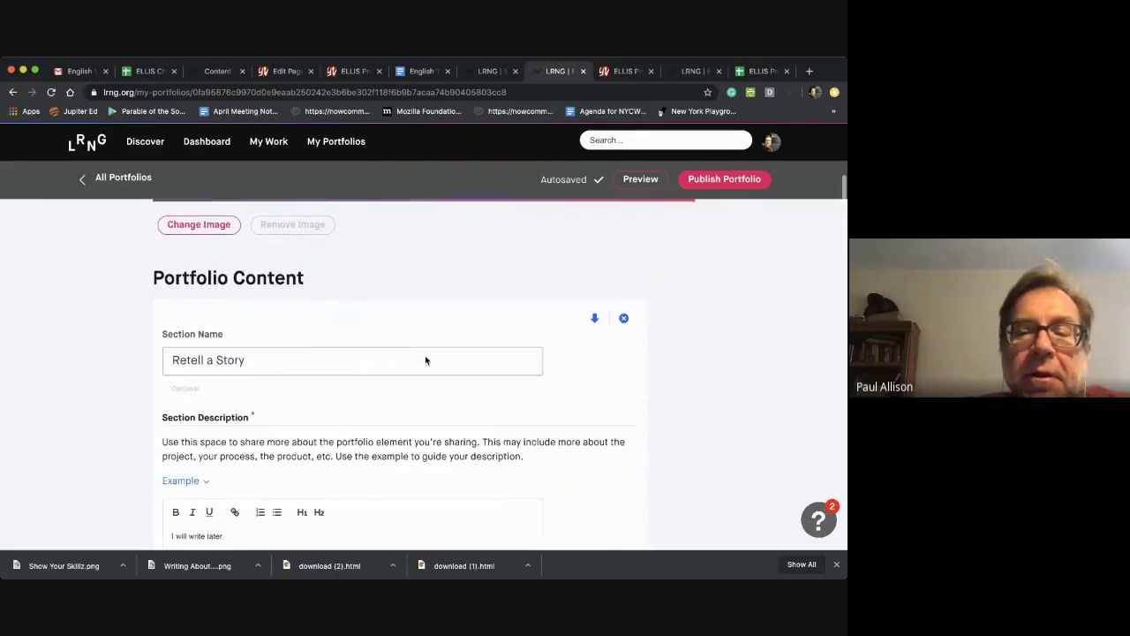
{"action": "scroll", "coordinate": [374, 407], "scroll_direction": "down", "scroll_amount": 2}
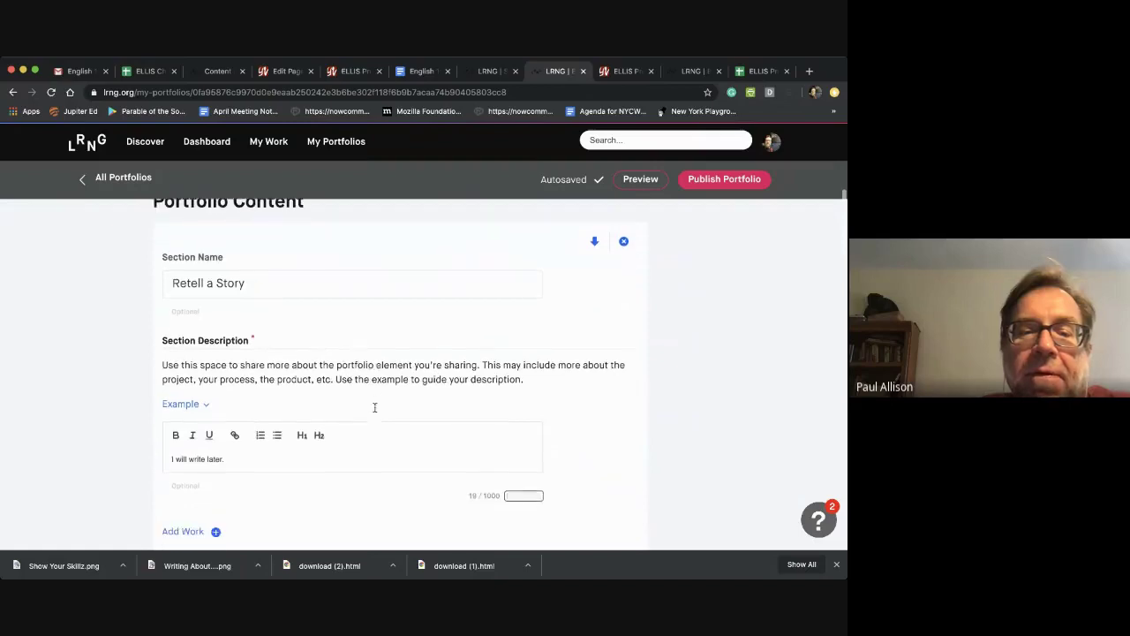
{"action": "scroll", "coordinate": [374, 407], "scroll_direction": "down", "scroll_amount": 4}
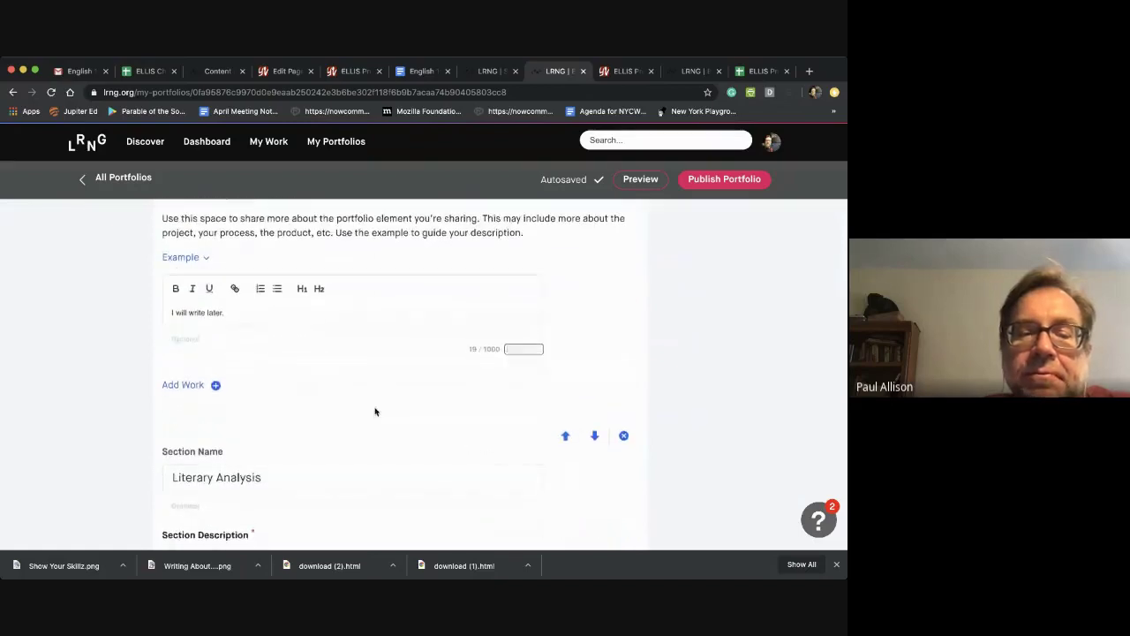
{"action": "scroll", "coordinate": [375, 411], "scroll_direction": "down", "scroll_amount": 2}
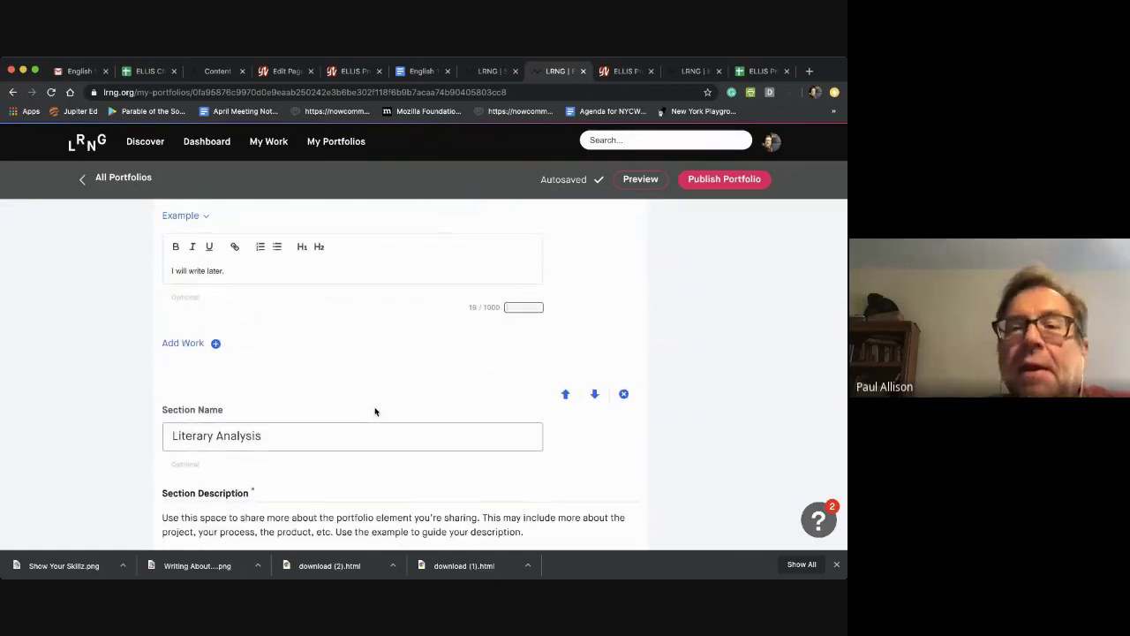
Step: Review the Show Your Skillz steps on adding sections and 4-item work blocks, then return to the editor
{"action": "left_click", "coordinate": [488, 70]}
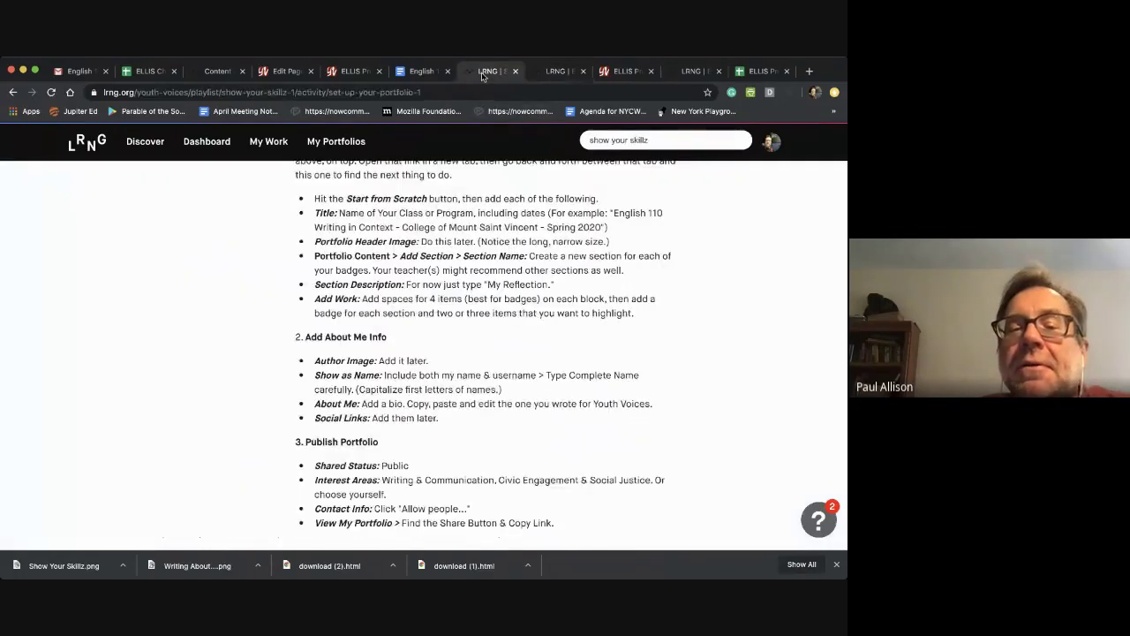
{"action": "scroll", "coordinate": [326, 345], "scroll_direction": "up", "scroll_amount": 1}
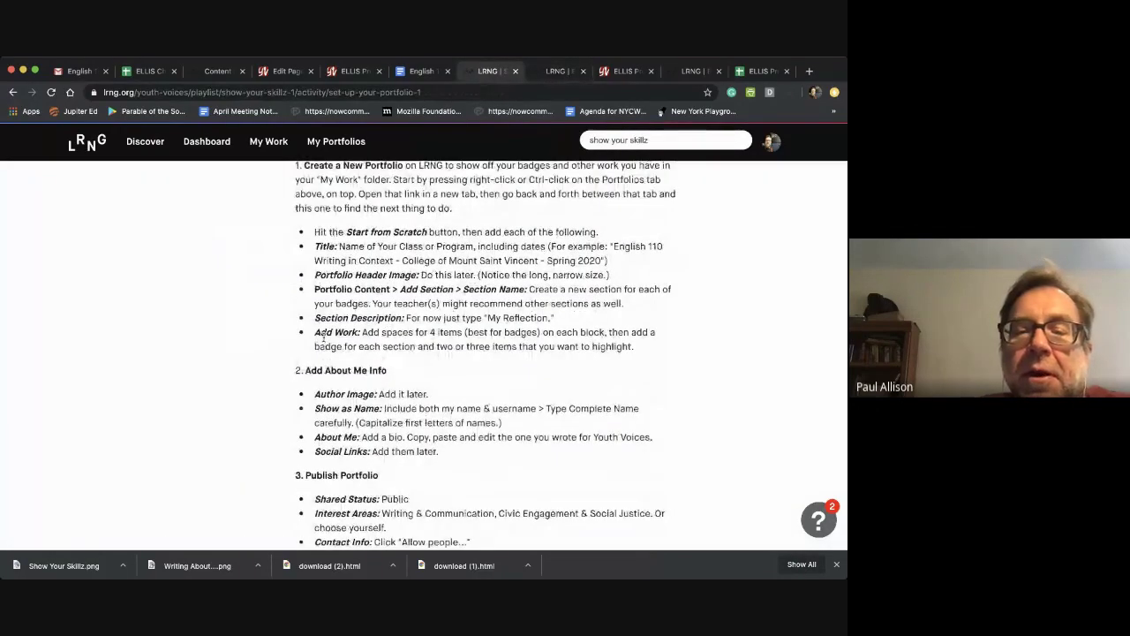
{"action": "scroll", "coordinate": [383, 327], "scroll_direction": "up", "scroll_amount": 5}
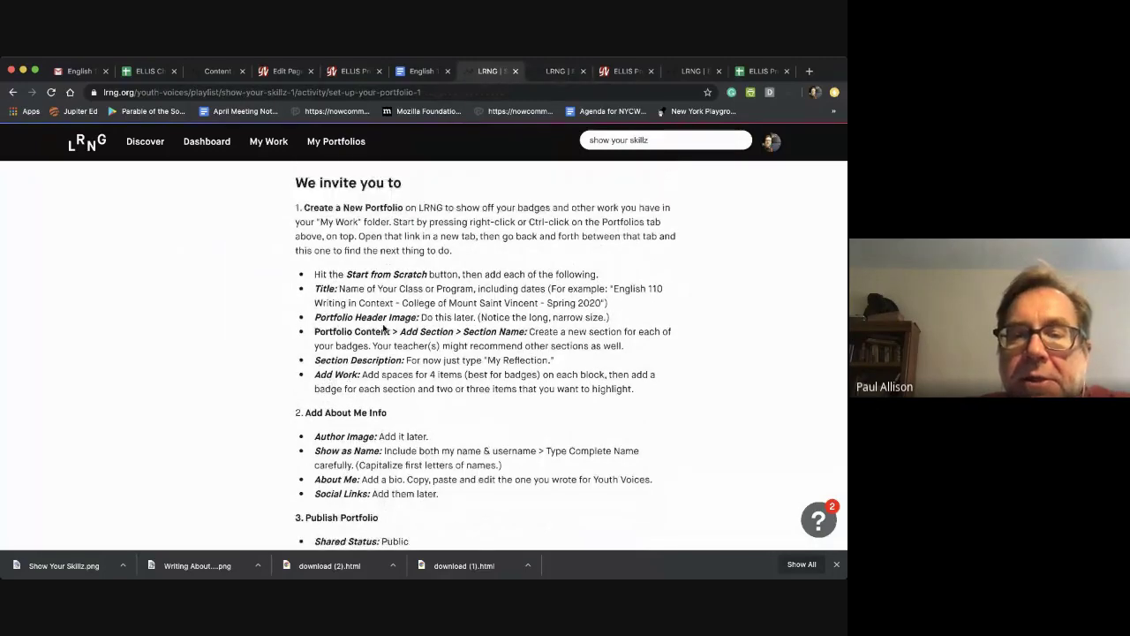
{"action": "scroll", "coordinate": [383, 323], "scroll_direction": "down", "scroll_amount": 6}
{"action": "scroll", "coordinate": [383, 328], "scroll_direction": "down", "scroll_amount": 1}
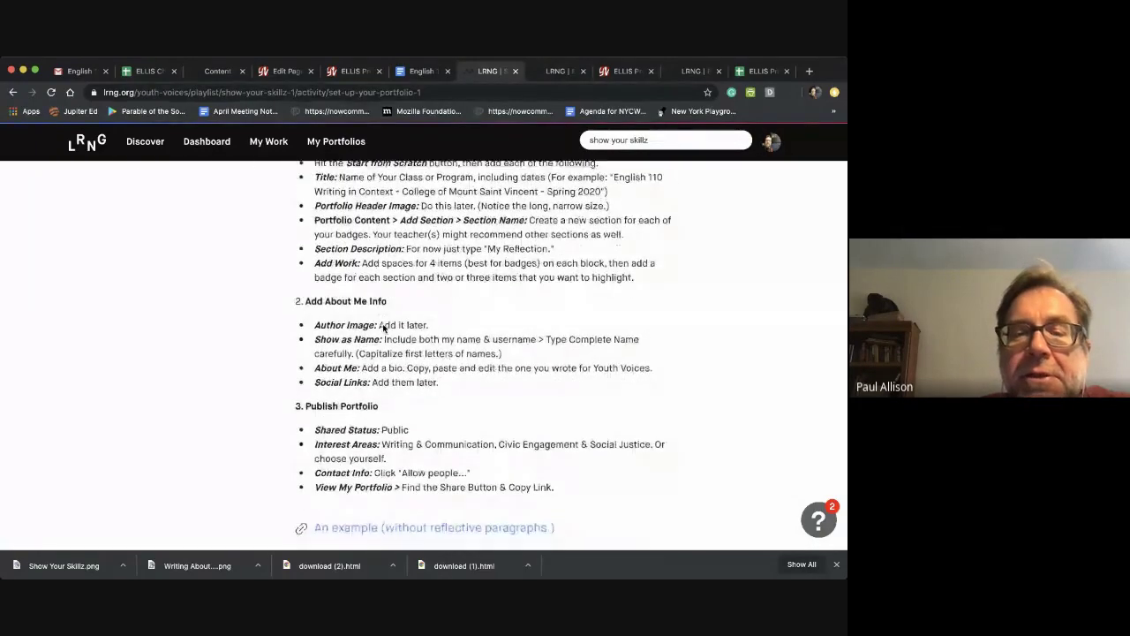
{"action": "scroll", "coordinate": [381, 322], "scroll_direction": "up", "scroll_amount": 2}
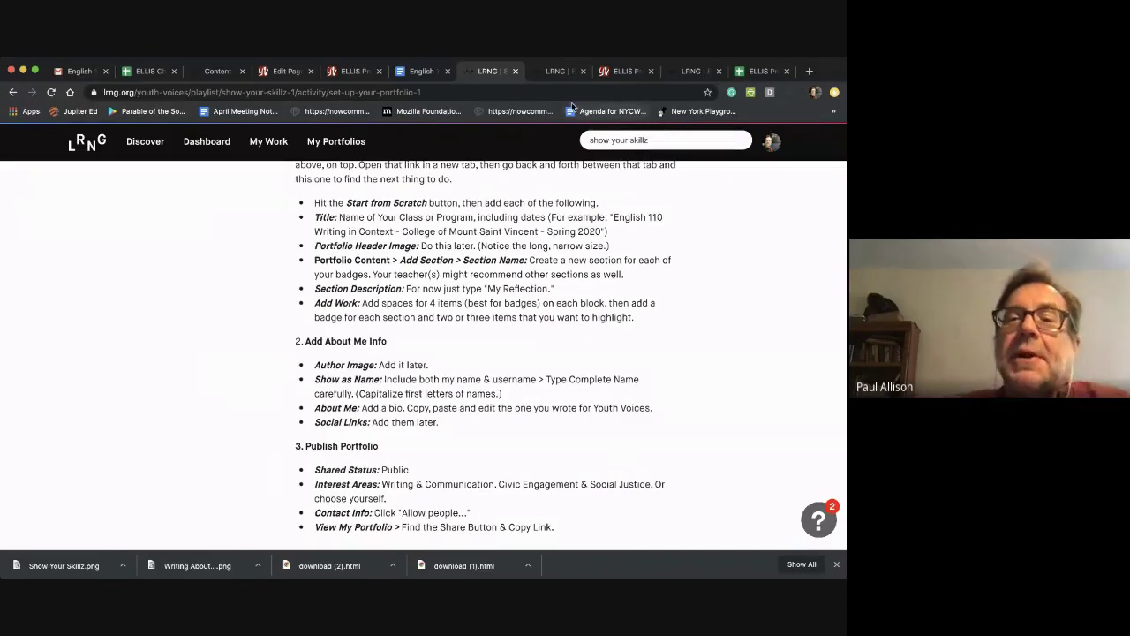
{"action": "left_click", "coordinate": [557, 72]}
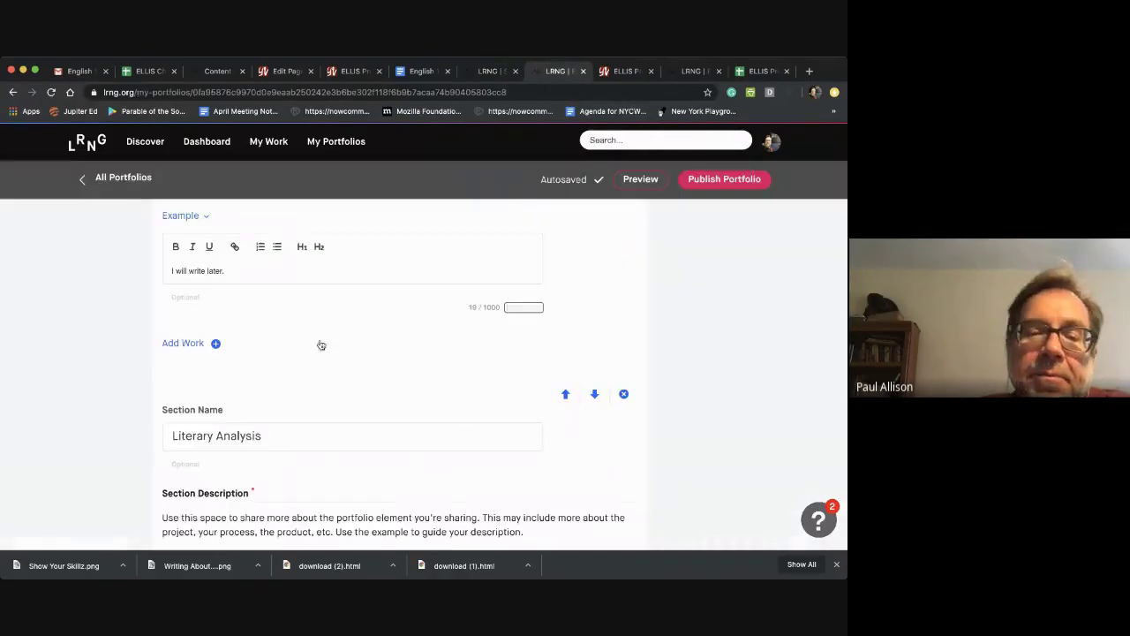
Step: Add a My Work block to Retell a Story with the 4-item layout
{"action": "scroll", "coordinate": [321, 344], "scroll_direction": "up", "scroll_amount": 3}
{"action": "scroll", "coordinate": [316, 354], "scroll_direction": "down", "scroll_amount": 1}
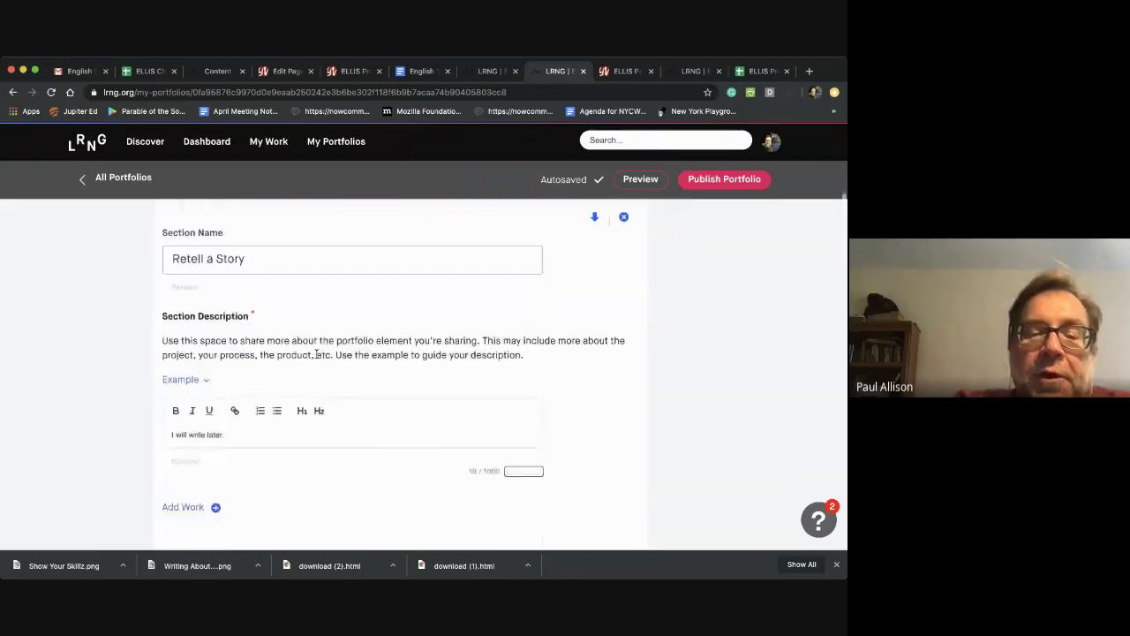
{"action": "scroll", "coordinate": [316, 354], "scroll_direction": "down", "scroll_amount": 1}
{"action": "scroll", "coordinate": [290, 471], "scroll_direction": "down", "scroll_amount": 1}
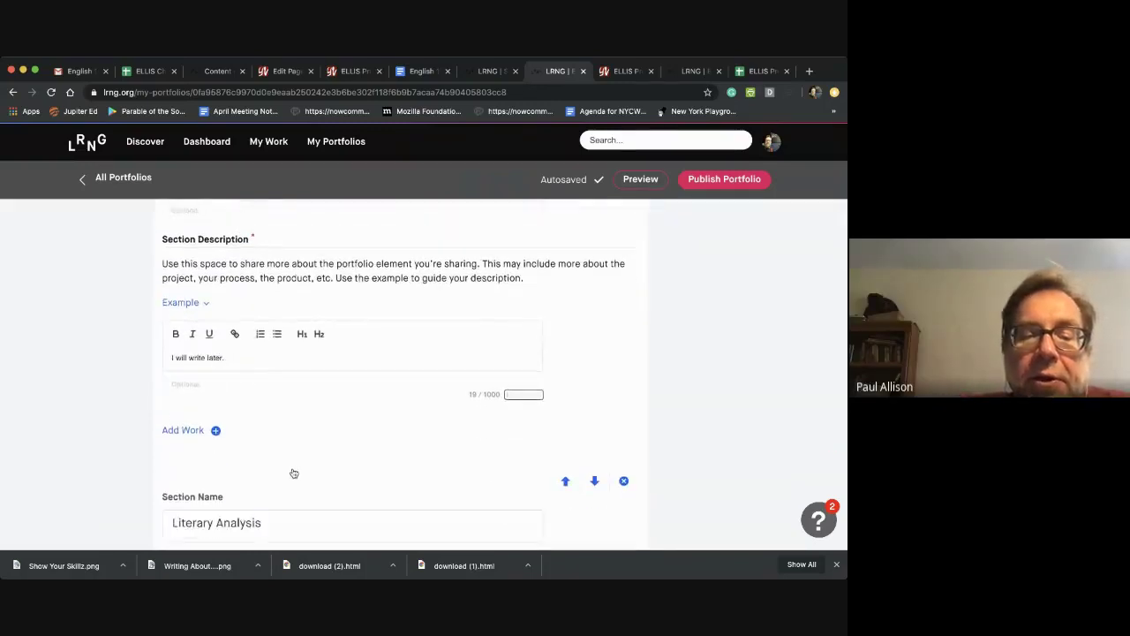
{"action": "scroll", "coordinate": [217, 408], "scroll_direction": "down", "scroll_amount": 1}
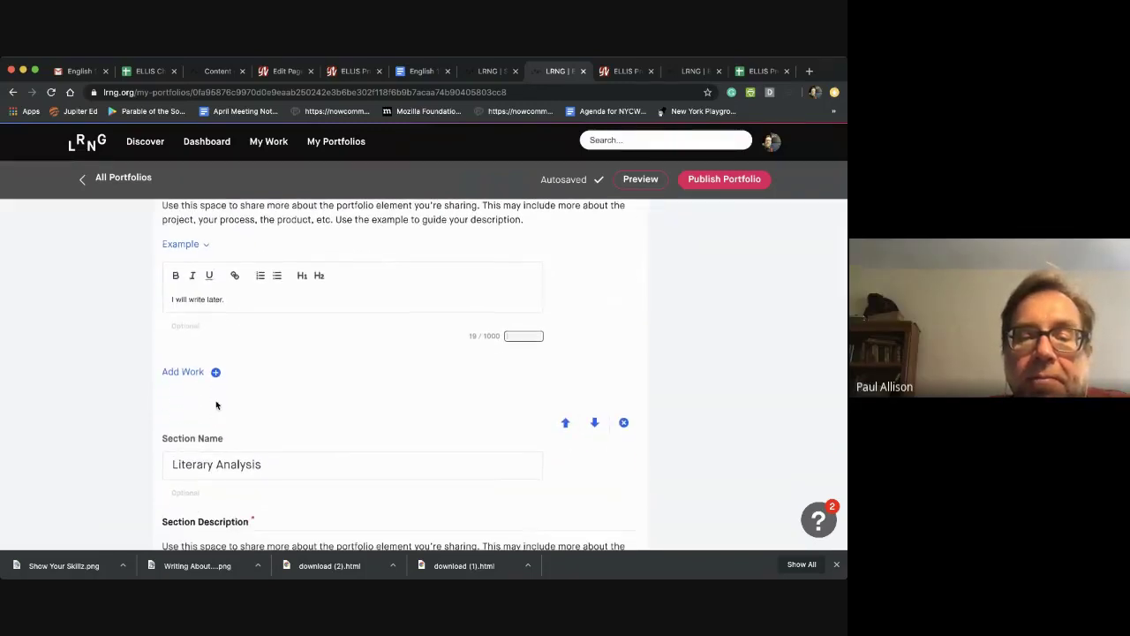
{"action": "left_click", "coordinate": [216, 374]}
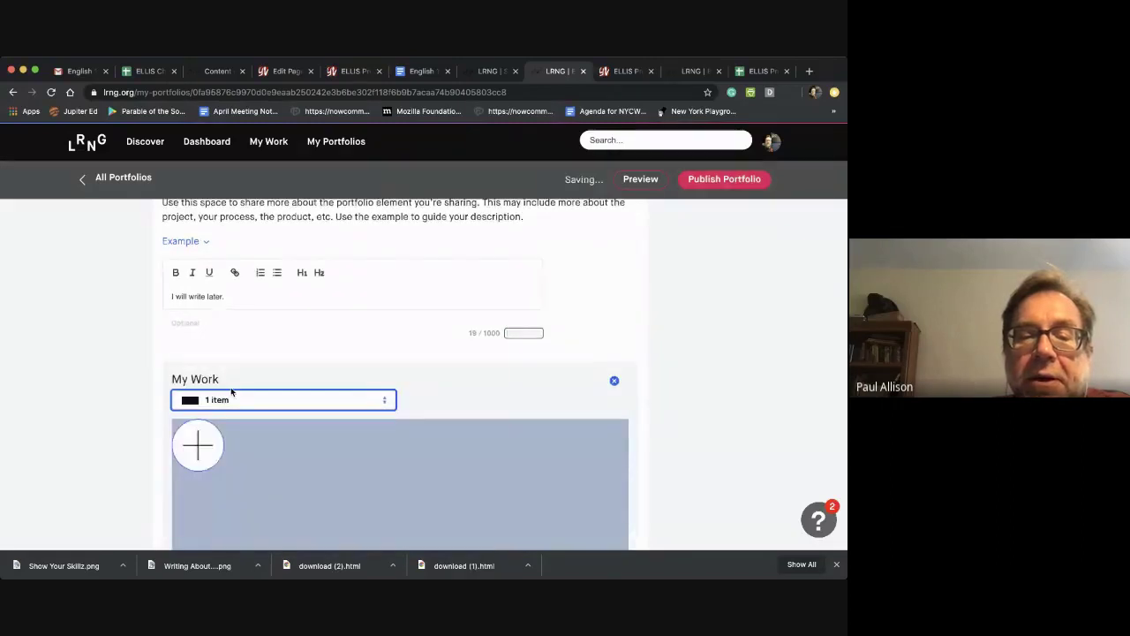
{"action": "scroll", "coordinate": [233, 389], "scroll_direction": "down", "scroll_amount": 1}
{"action": "left_click", "coordinate": [233, 356]}
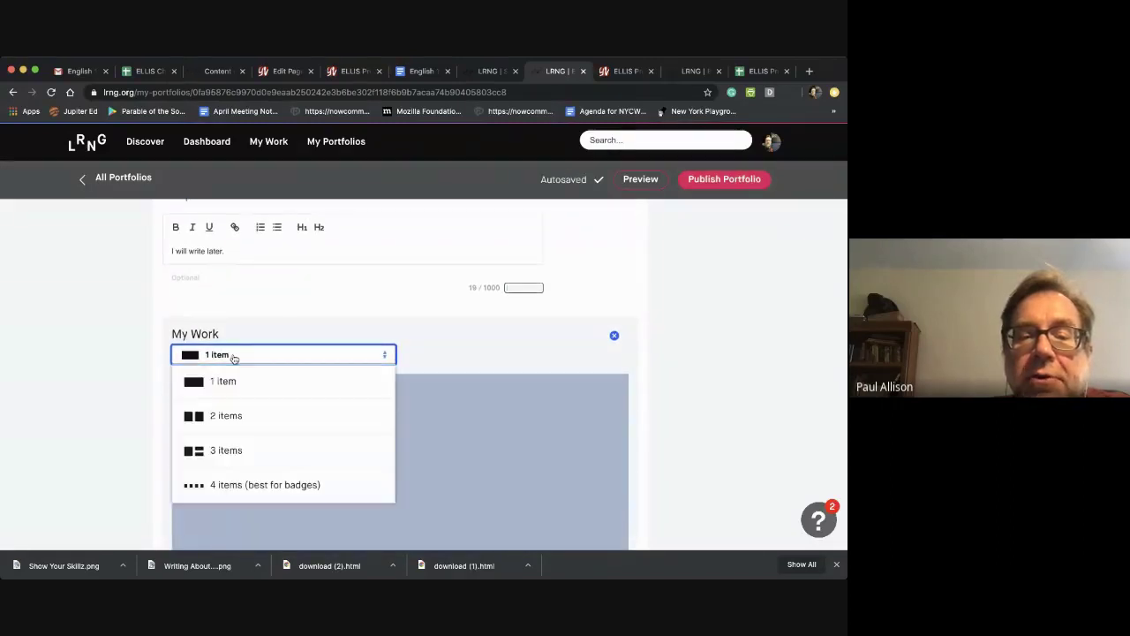
{"action": "left_click", "coordinate": [223, 492]}
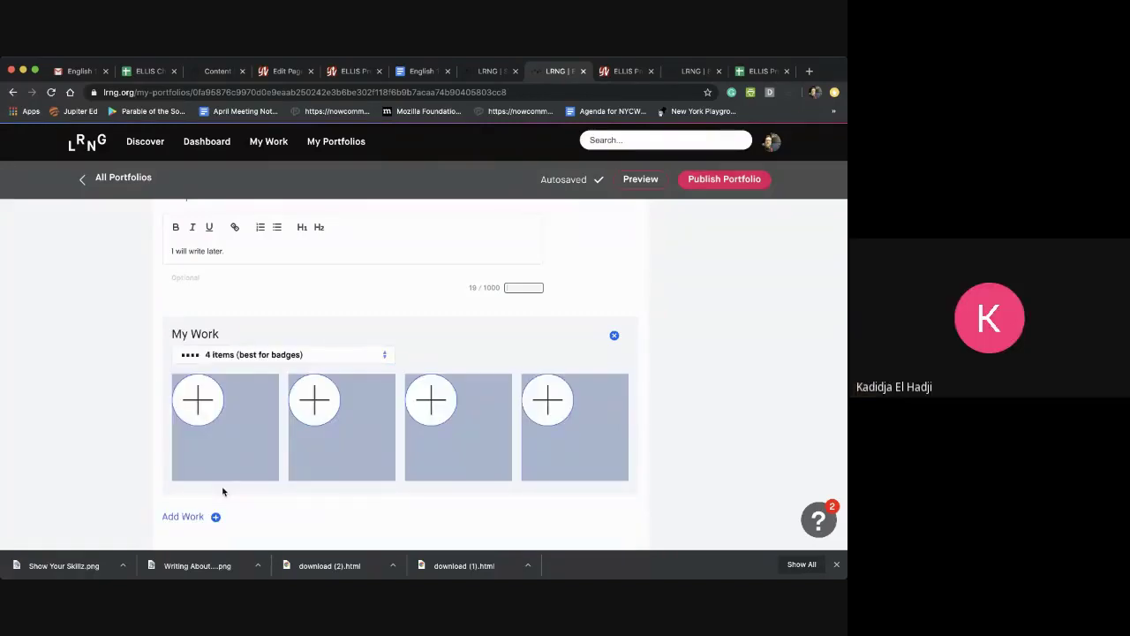
Step: Add a 4-item My Work block to the Literary Analysis section
{"action": "scroll", "coordinate": [223, 491], "scroll_direction": "down", "scroll_amount": 1}
{"action": "scroll", "coordinate": [223, 490], "scroll_direction": "down", "scroll_amount": 6}
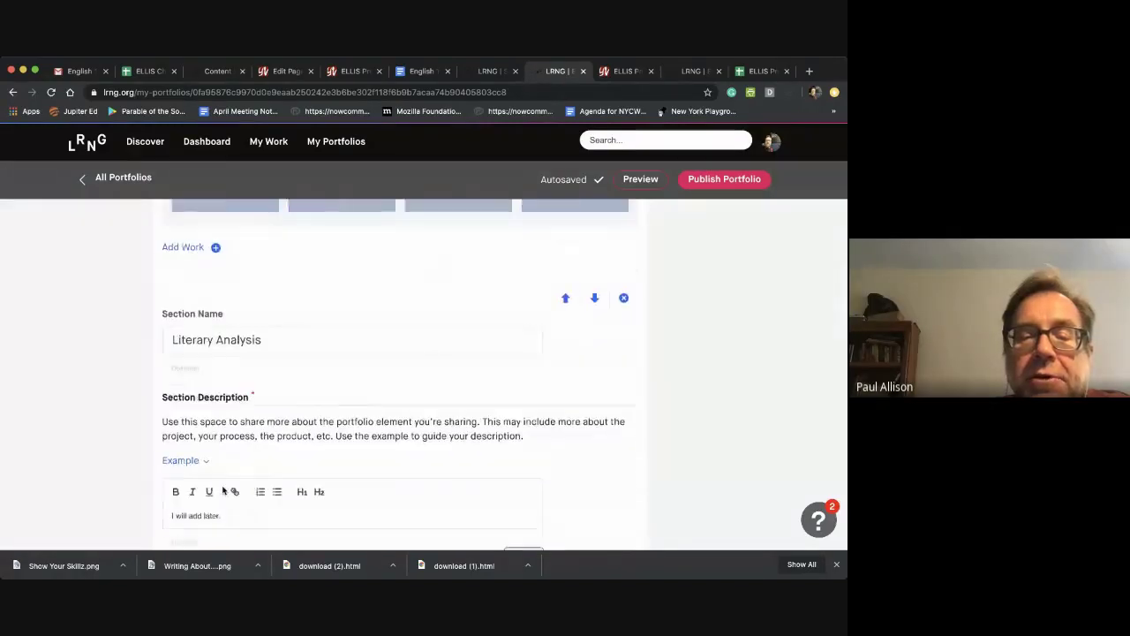
{"action": "scroll", "coordinate": [222, 490], "scroll_direction": "down", "scroll_amount": 1}
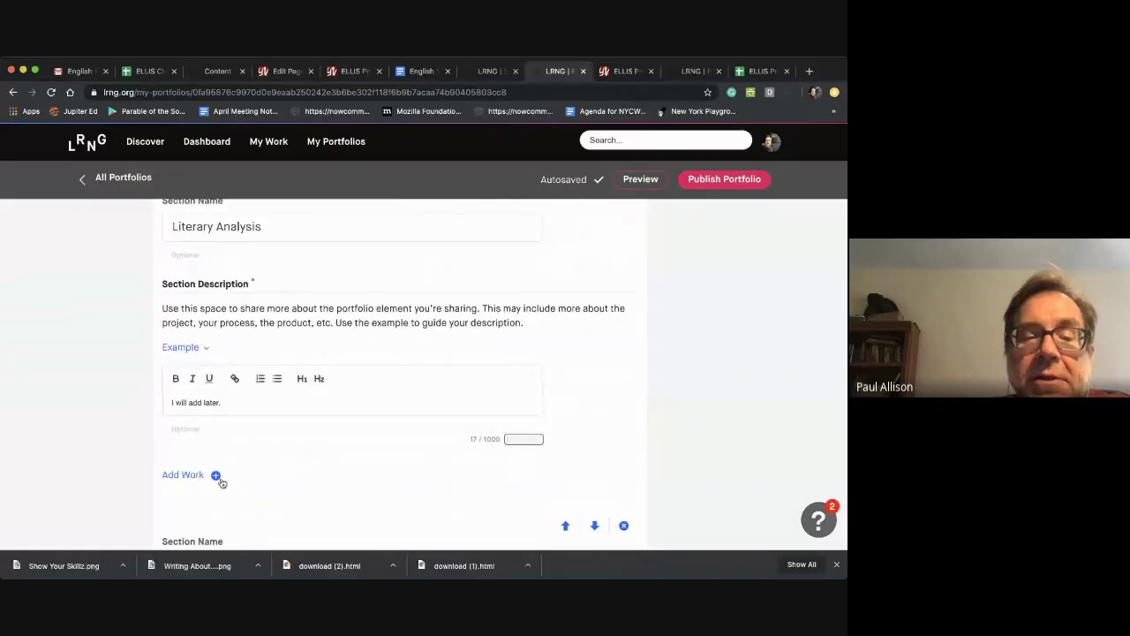
{"action": "left_click", "coordinate": [217, 477]}
{"action": "scroll", "coordinate": [221, 477], "scroll_direction": "down", "scroll_amount": 2}
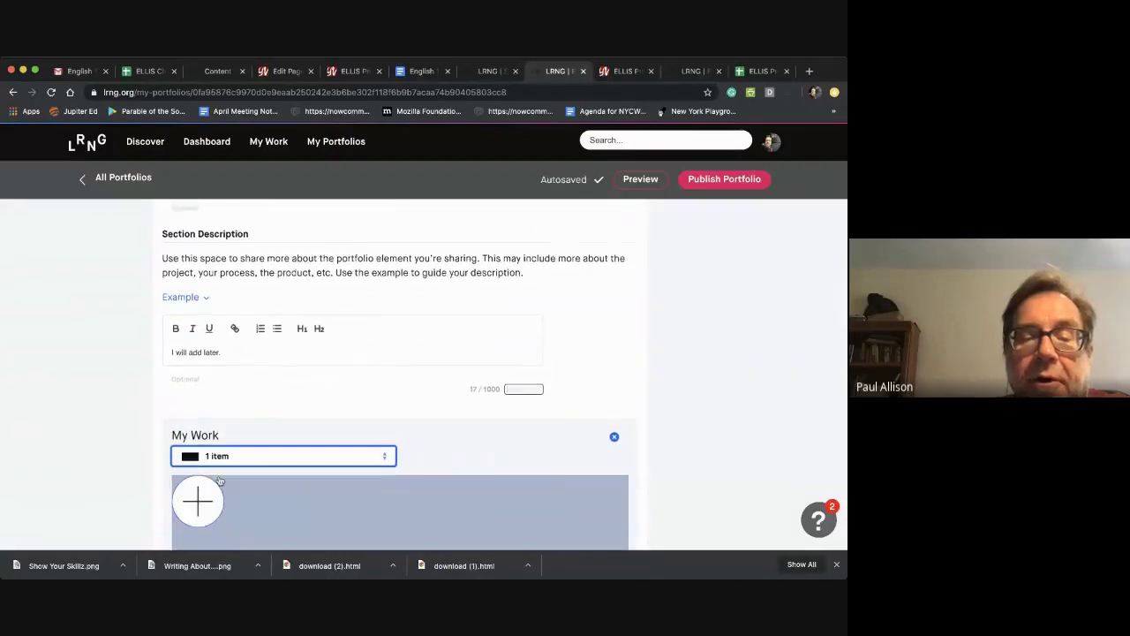
{"action": "left_click", "coordinate": [231, 413]}
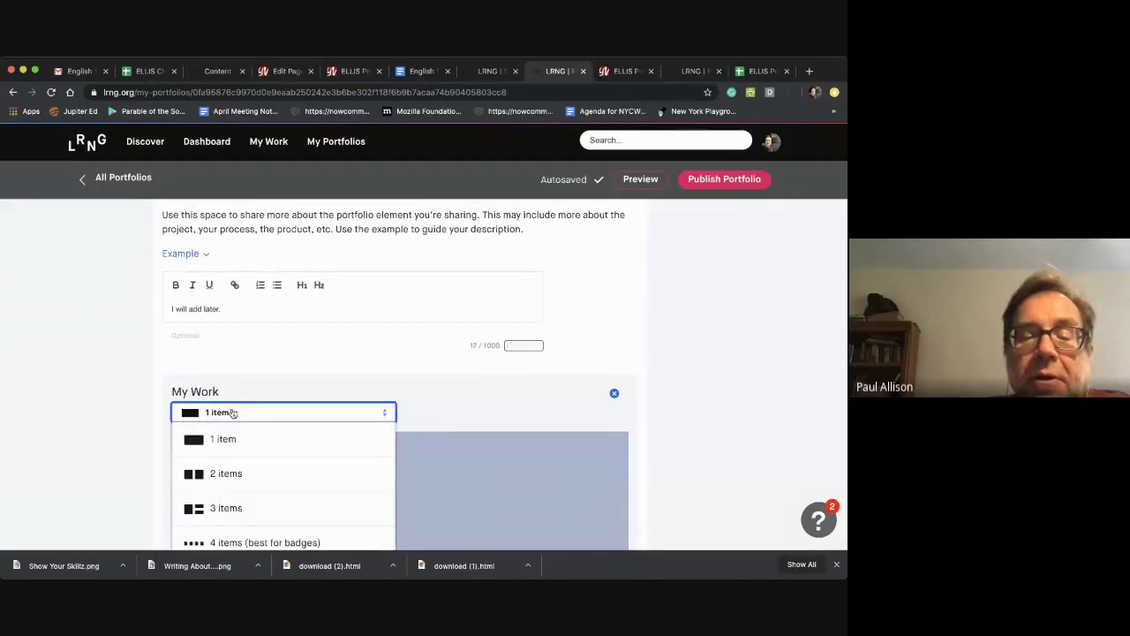
{"action": "left_click", "coordinate": [229, 541]}
Step: Add a 4-item My Work block to the Youth Activism section
{"action": "scroll", "coordinate": [238, 459], "scroll_direction": "down", "scroll_amount": 5}
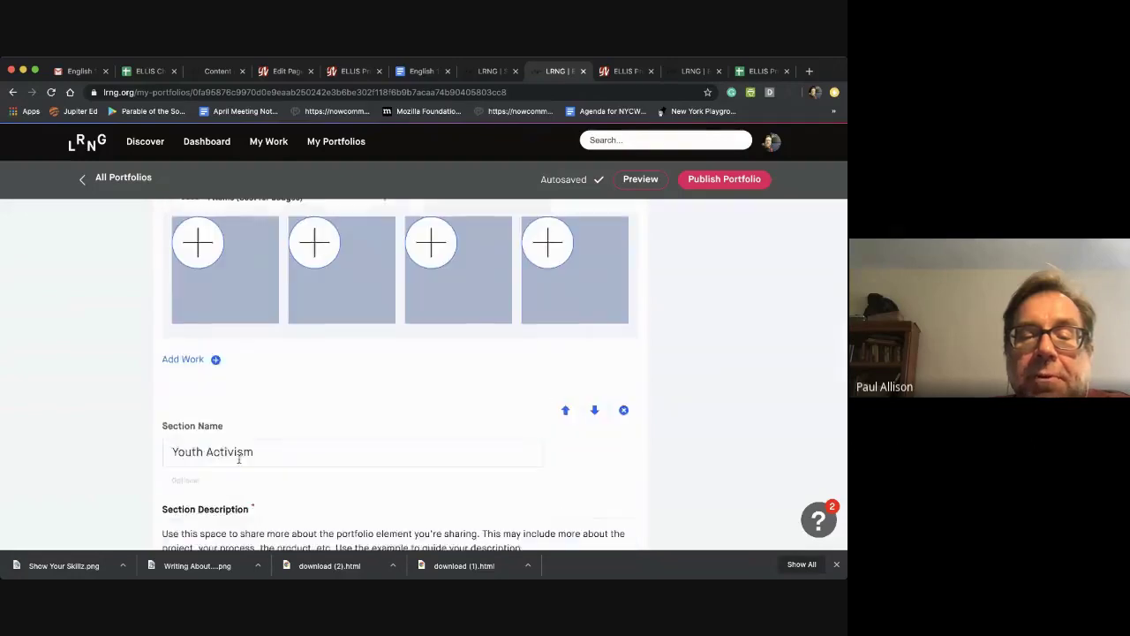
{"action": "scroll", "coordinate": [230, 468], "scroll_direction": "down", "scroll_amount": 2}
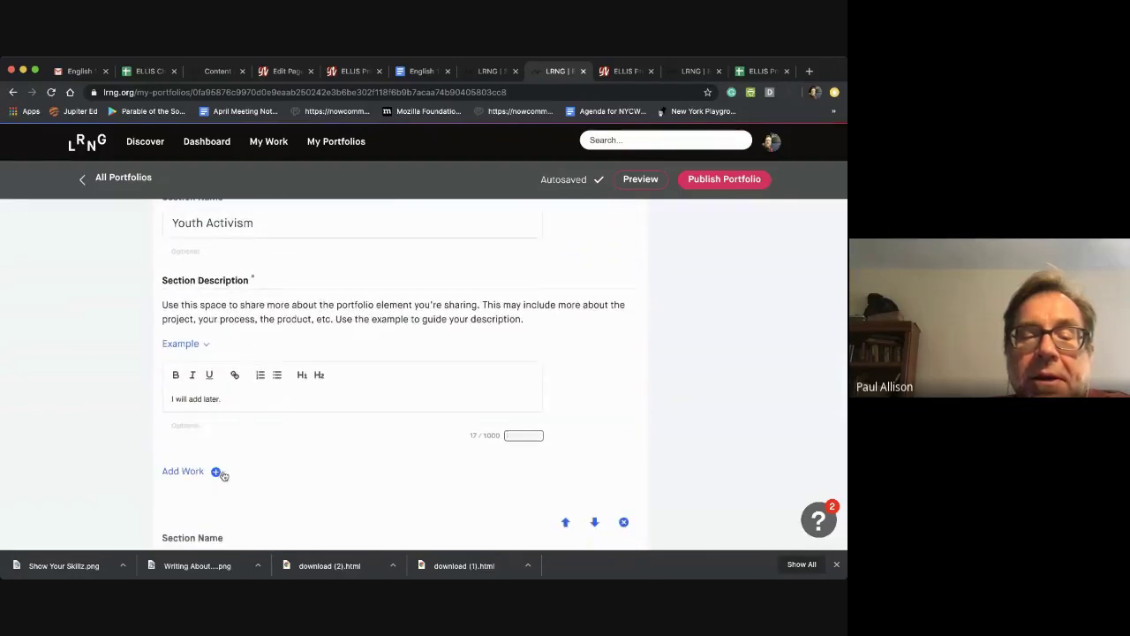
{"action": "left_click", "coordinate": [218, 472]}
{"action": "scroll", "coordinate": [266, 477], "scroll_direction": "down", "scroll_amount": 6}
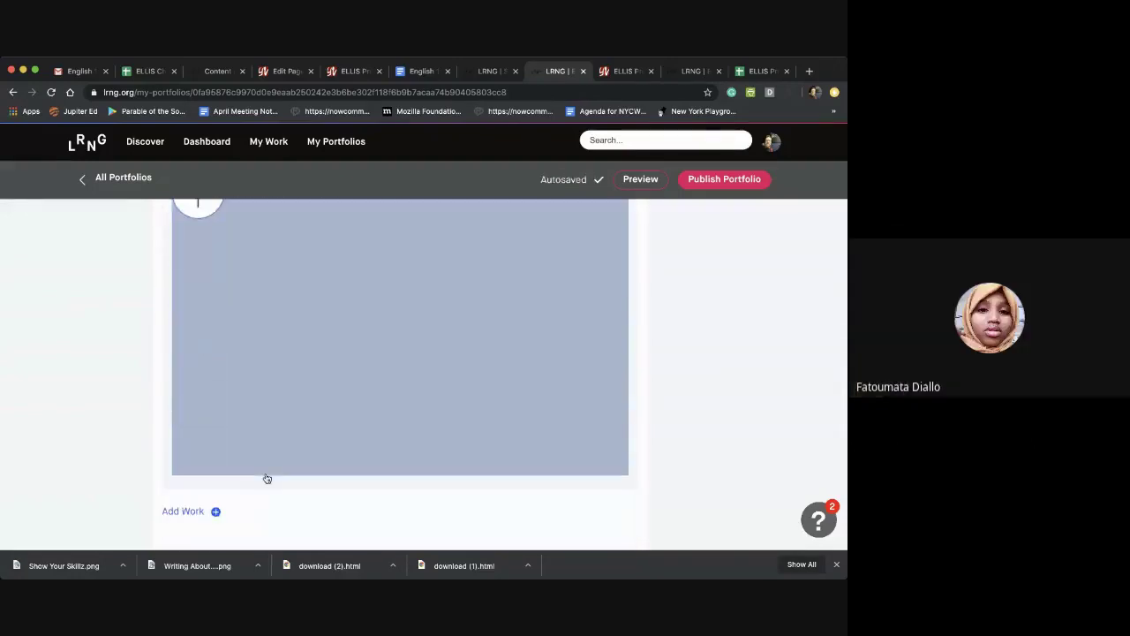
{"action": "scroll", "coordinate": [266, 475], "scroll_direction": "up", "scroll_amount": 4}
{"action": "scroll", "coordinate": [267, 479], "scroll_direction": "up", "scroll_amount": 1}
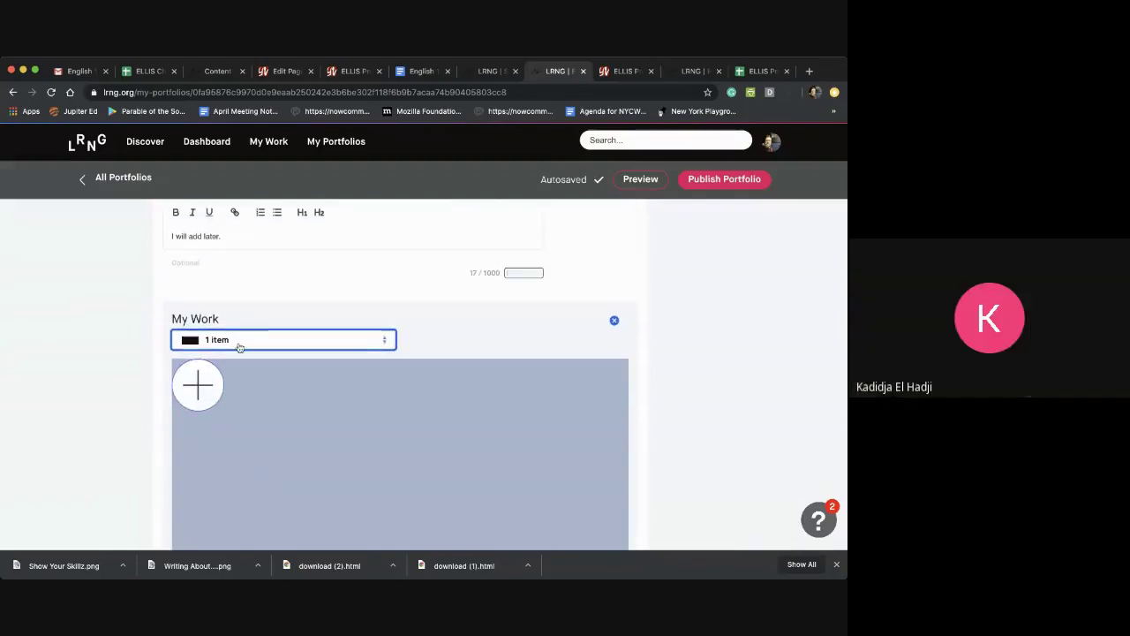
{"action": "left_click", "coordinate": [240, 340]}
{"action": "left_click", "coordinate": [227, 469]}
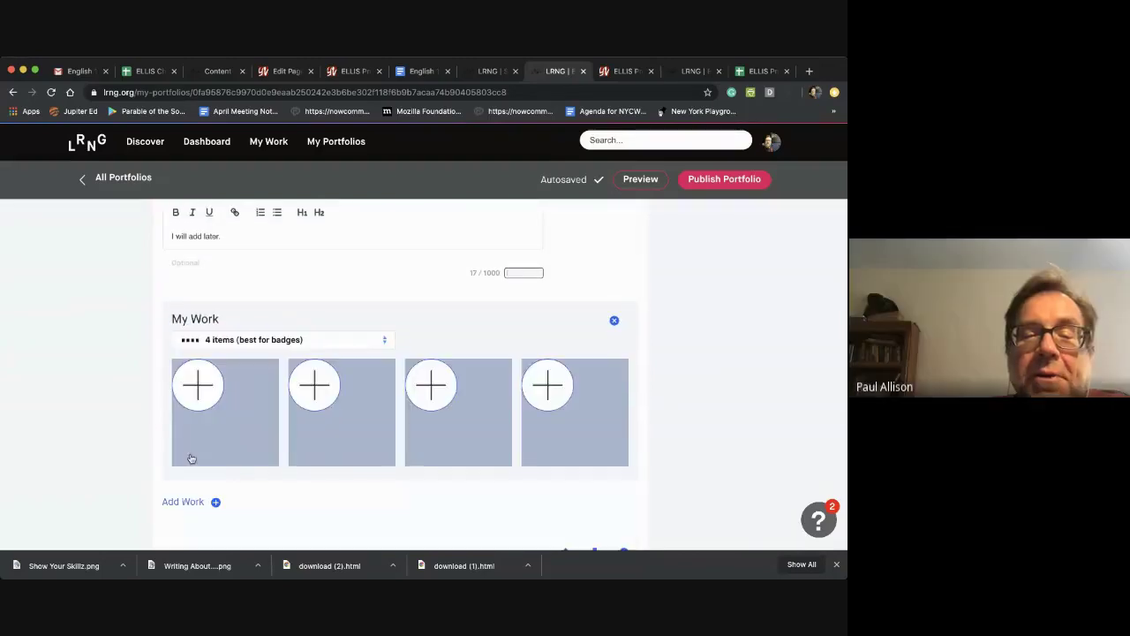
Step: Give the Annotating Literature section a My Work block laid out as four badge items
{"action": "scroll", "coordinate": [189, 457], "scroll_direction": "down", "scroll_amount": 3}
{"action": "scroll", "coordinate": [169, 452], "scroll_direction": "down", "scroll_amount": 3}
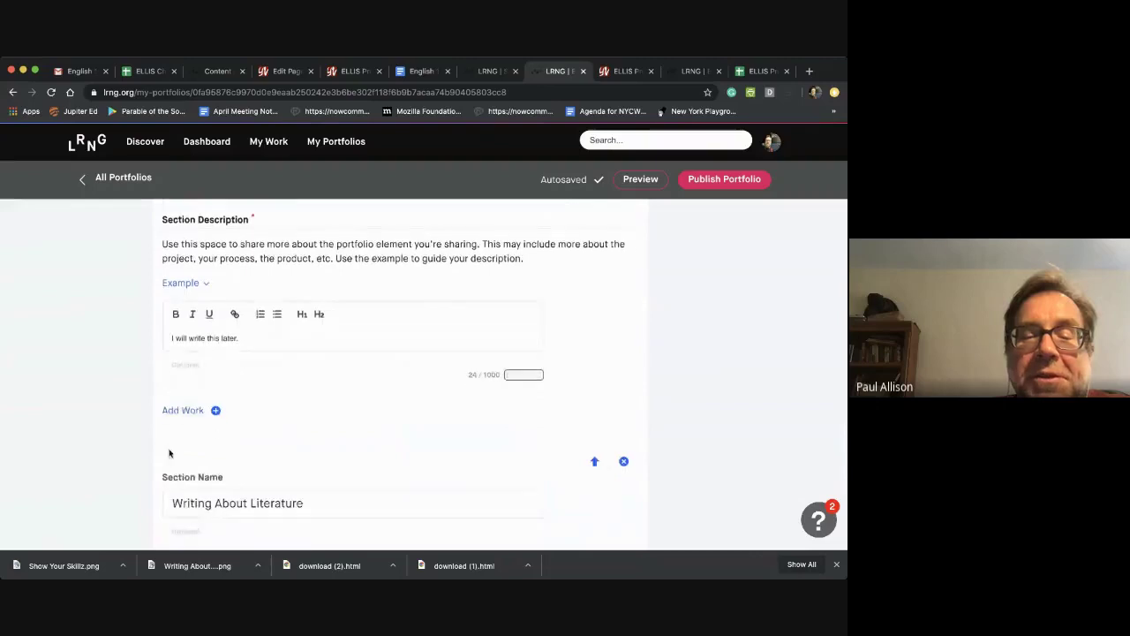
{"action": "left_click", "coordinate": [215, 412]}
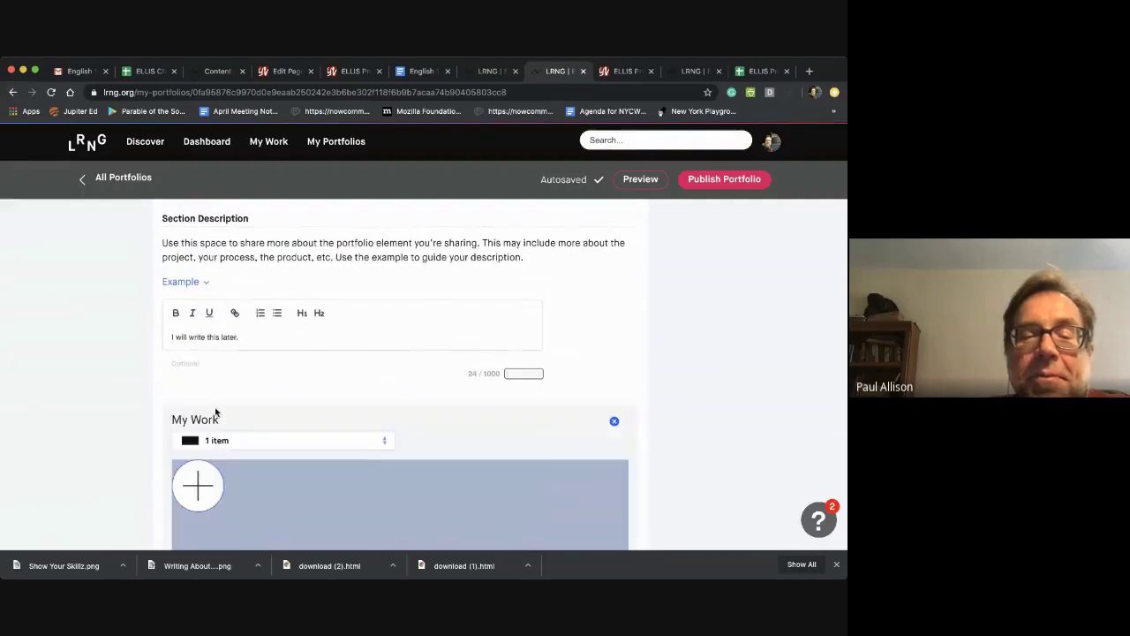
{"action": "left_click", "coordinate": [221, 448]}
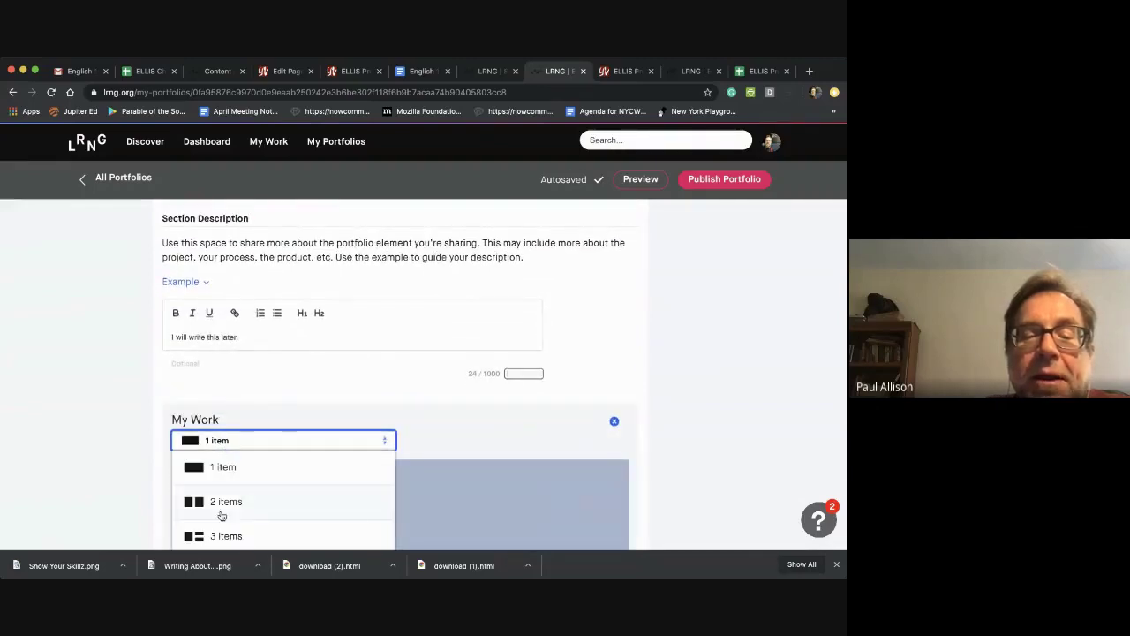
{"action": "scroll", "coordinate": [225, 516], "scroll_direction": "down", "scroll_amount": 2}
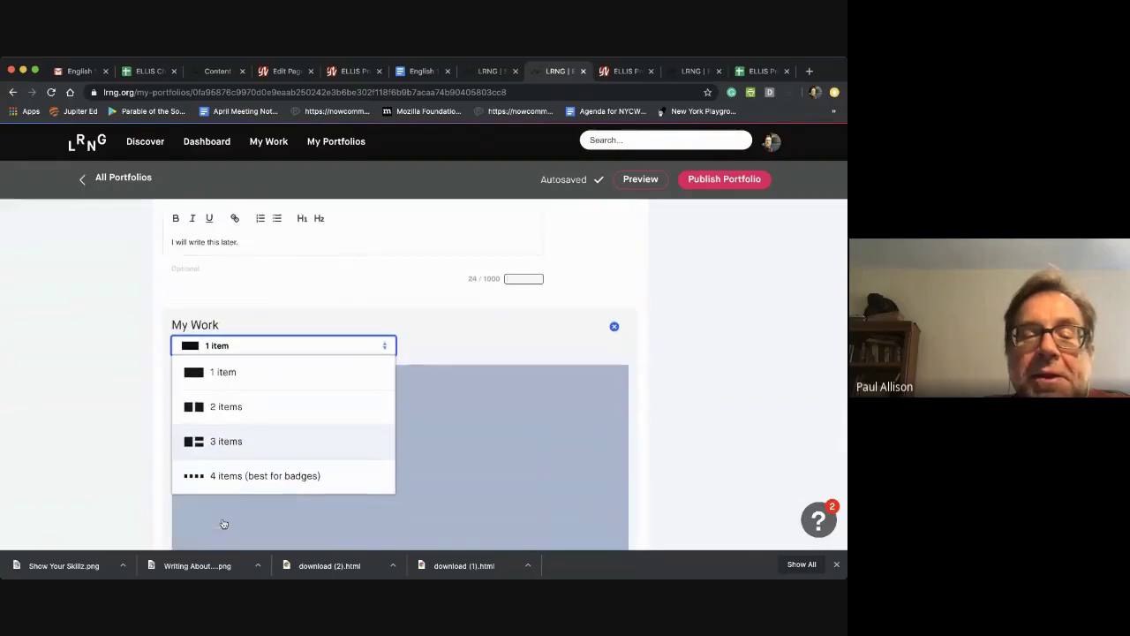
{"action": "left_click", "coordinate": [205, 478]}
Step: Add a My Work block to Writing About Literature using the four-item badge layout
{"action": "scroll", "coordinate": [190, 465], "scroll_direction": "down", "scroll_amount": 7}
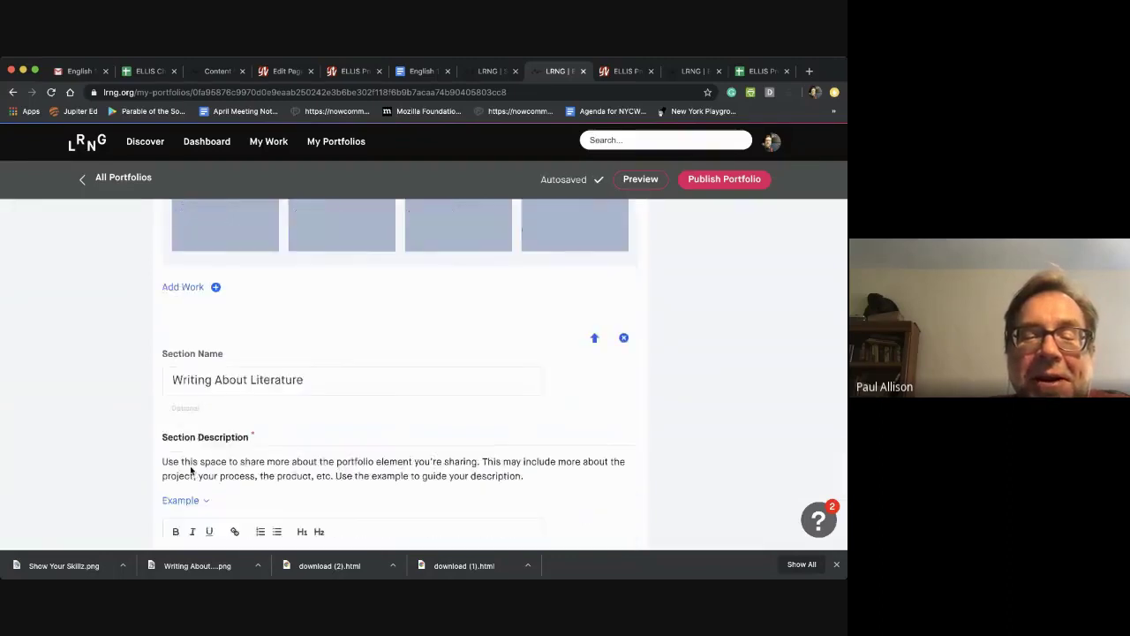
{"action": "scroll", "coordinate": [190, 466], "scroll_direction": "down", "scroll_amount": 3}
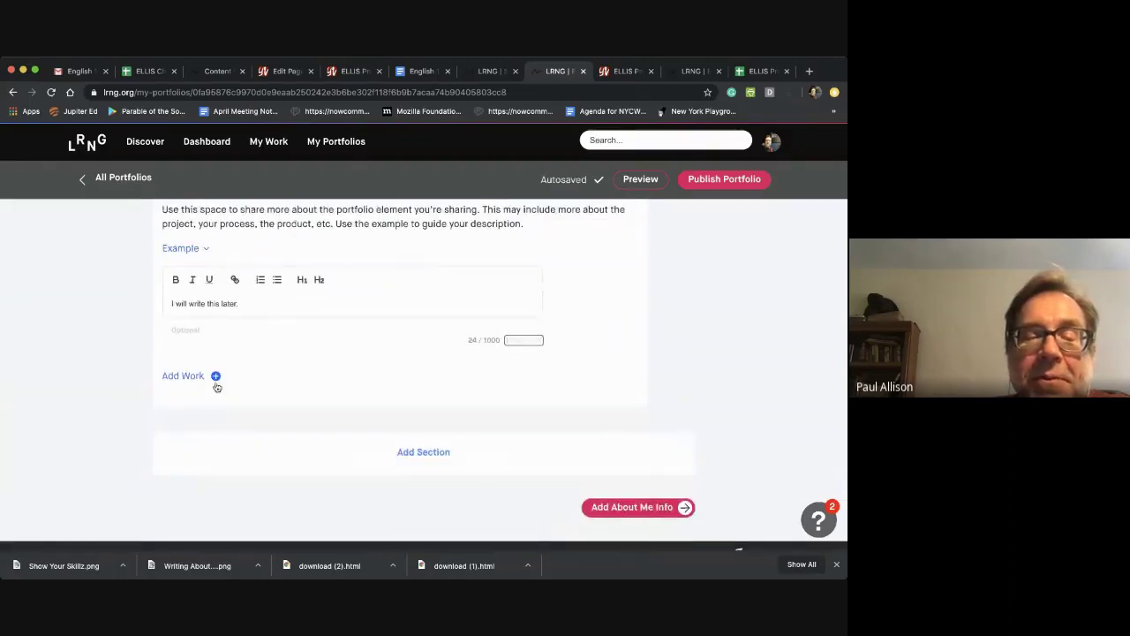
{"action": "left_click", "coordinate": [215, 377]}
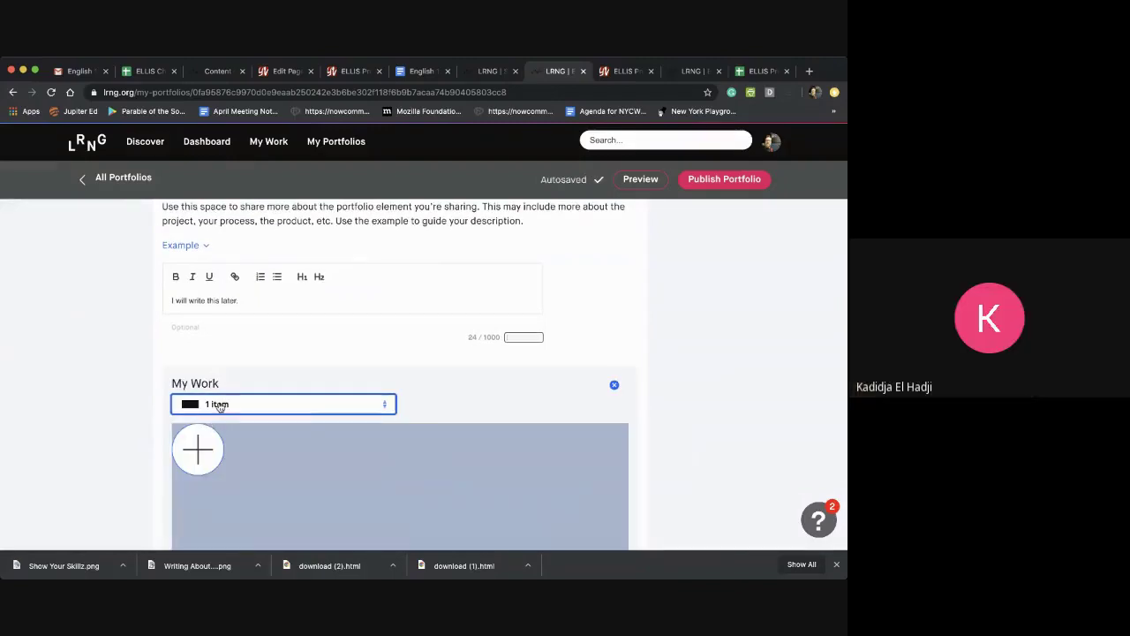
{"action": "left_click", "coordinate": [218, 408]}
{"action": "left_click", "coordinate": [223, 534]}
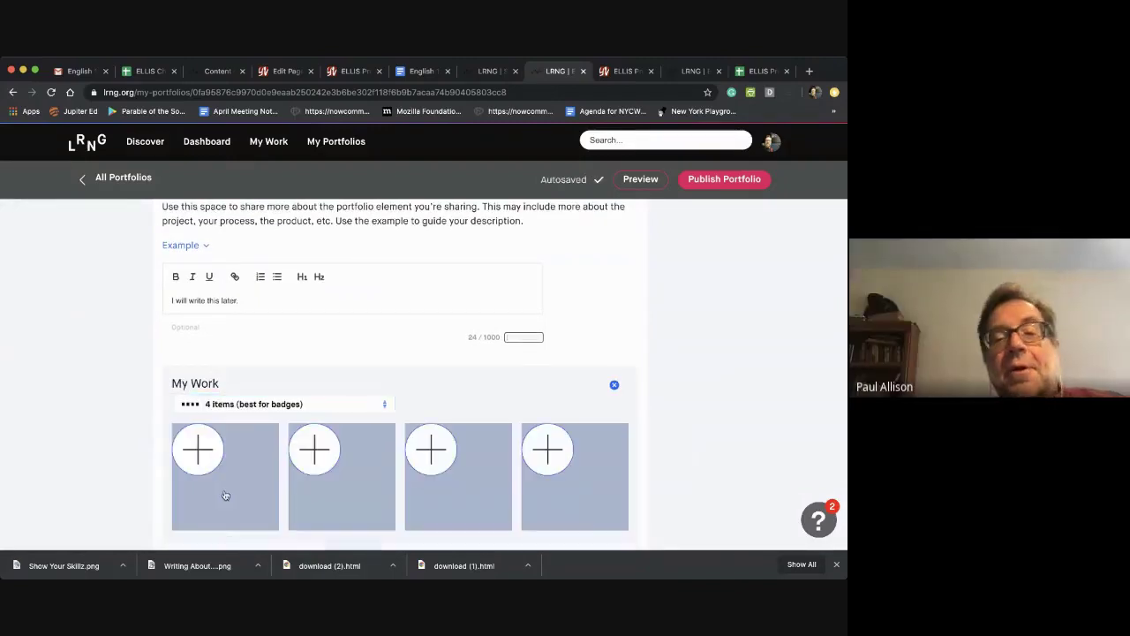
{"action": "scroll", "coordinate": [197, 487], "scroll_direction": "up", "scroll_amount": 5}
{"action": "scroll", "coordinate": [197, 487], "scroll_direction": "down", "scroll_amount": 8}
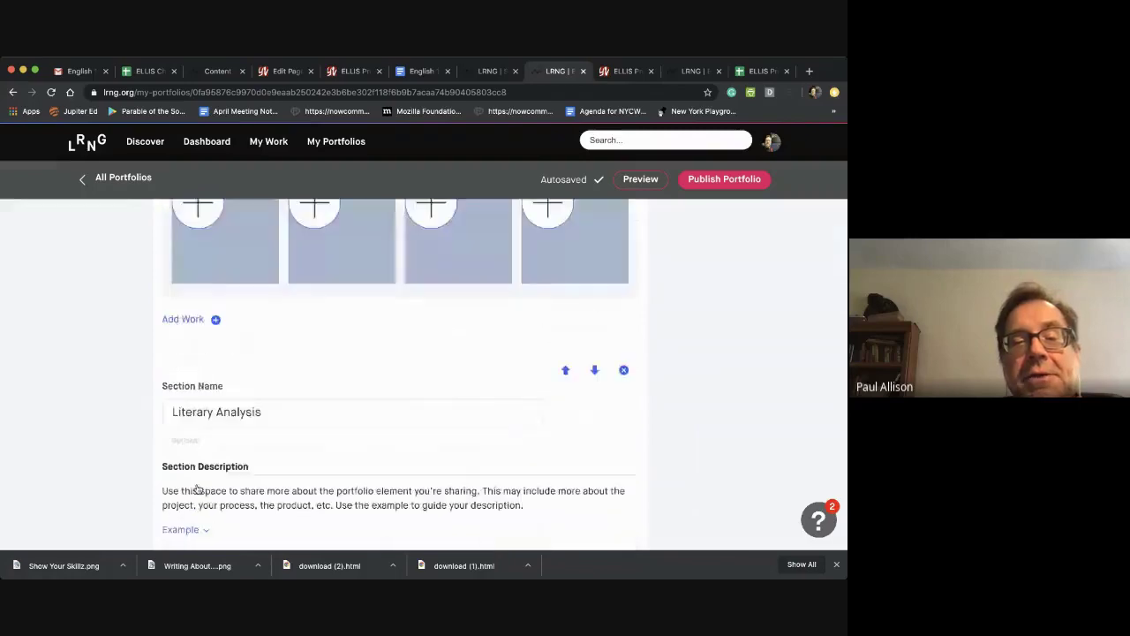
{"action": "scroll", "coordinate": [197, 487], "scroll_direction": "up", "scroll_amount": 15}
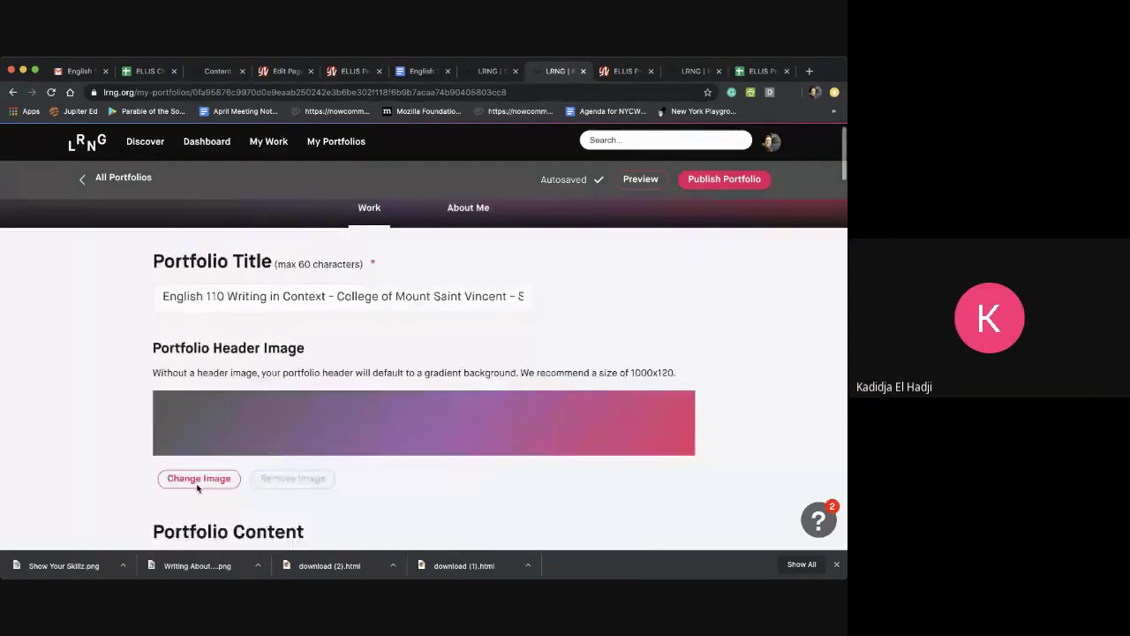
{"action": "scroll", "coordinate": [209, 459], "scroll_direction": "down", "scroll_amount": 3}
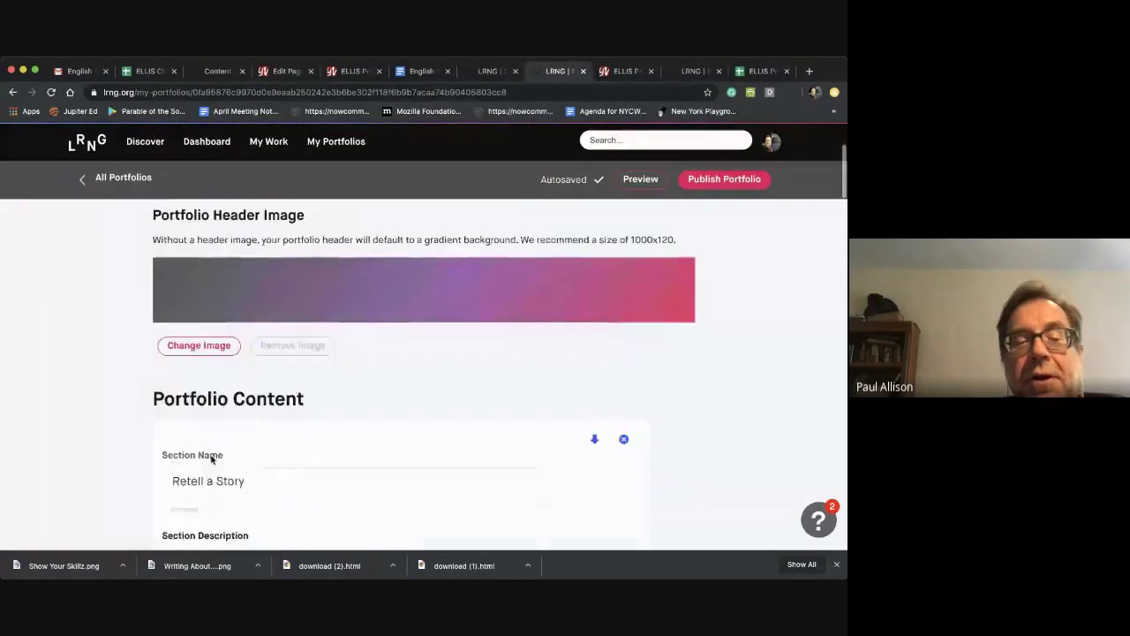
{"action": "scroll", "coordinate": [211, 459], "scroll_direction": "down", "scroll_amount": 5}
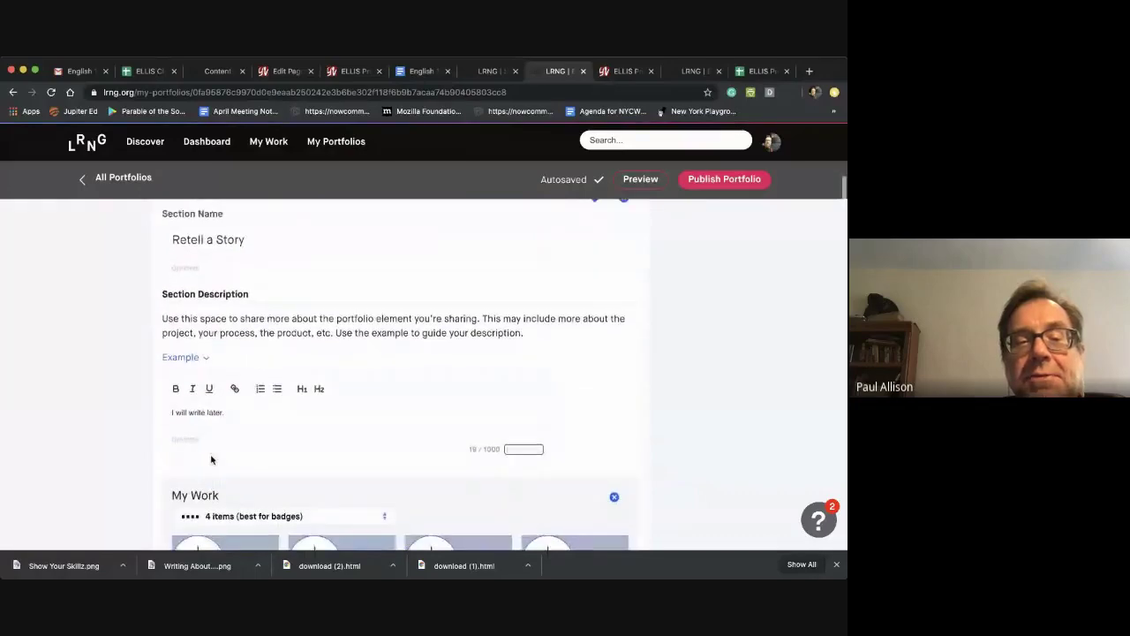
{"action": "scroll", "coordinate": [211, 460], "scroll_direction": "down", "scroll_amount": 8}
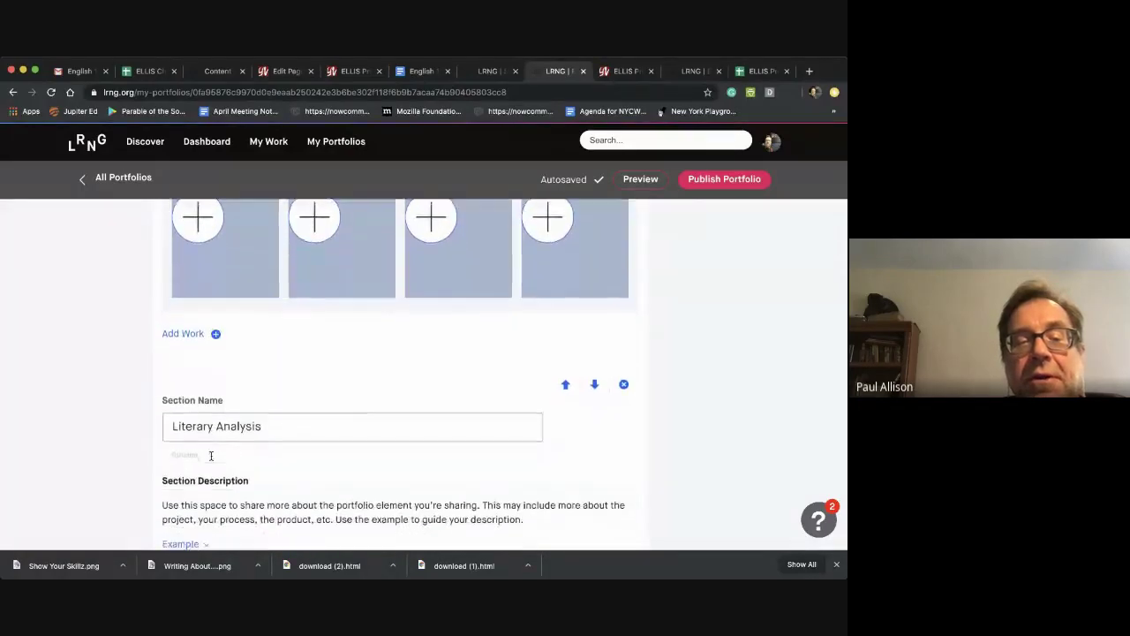
{"action": "scroll", "coordinate": [211, 455], "scroll_direction": "down", "scroll_amount": 9}
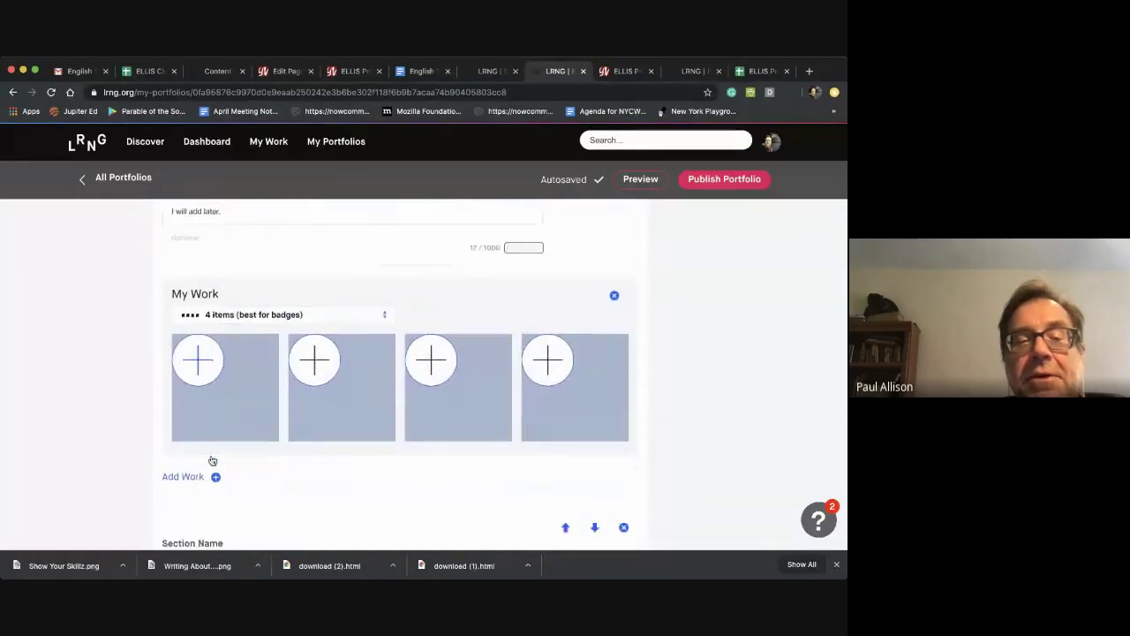
{"action": "scroll", "coordinate": [212, 460], "scroll_direction": "down", "scroll_amount": 10}
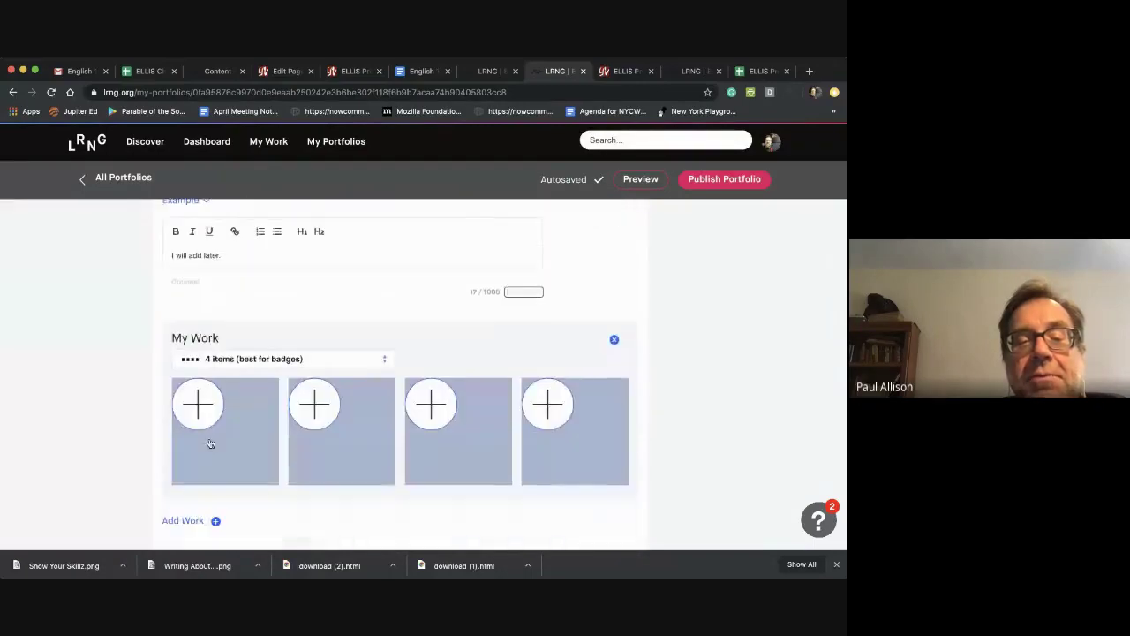
{"action": "scroll", "coordinate": [211, 443], "scroll_direction": "down", "scroll_amount": 10}
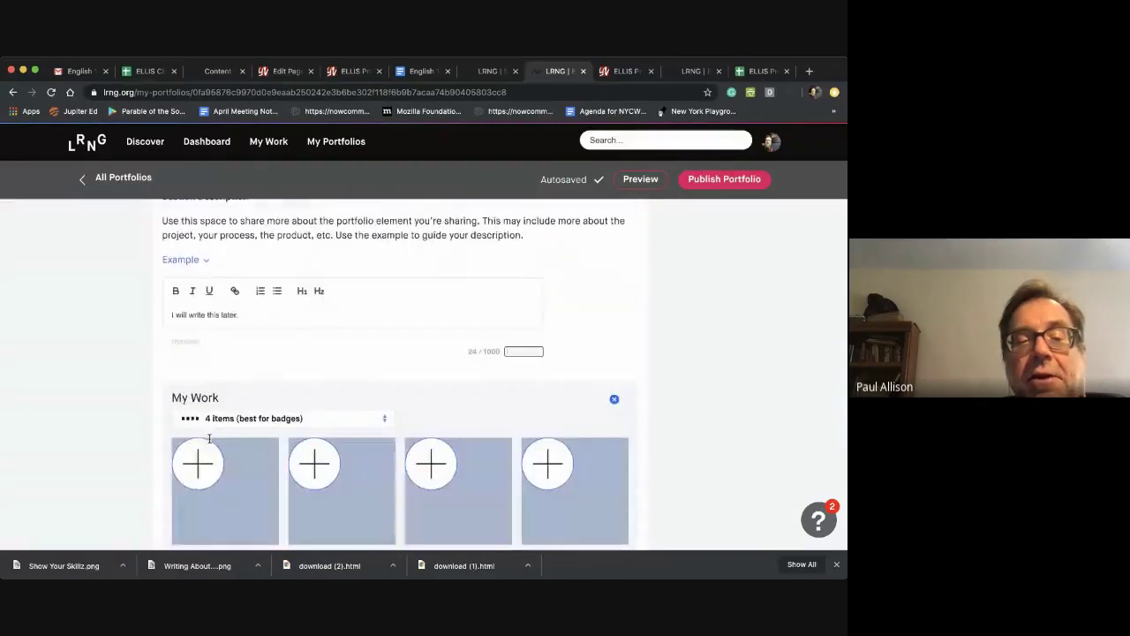
{"action": "scroll", "coordinate": [210, 438], "scroll_direction": "down", "scroll_amount": 4}
{"action": "scroll", "coordinate": [209, 442], "scroll_direction": "down", "scroll_amount": 5}
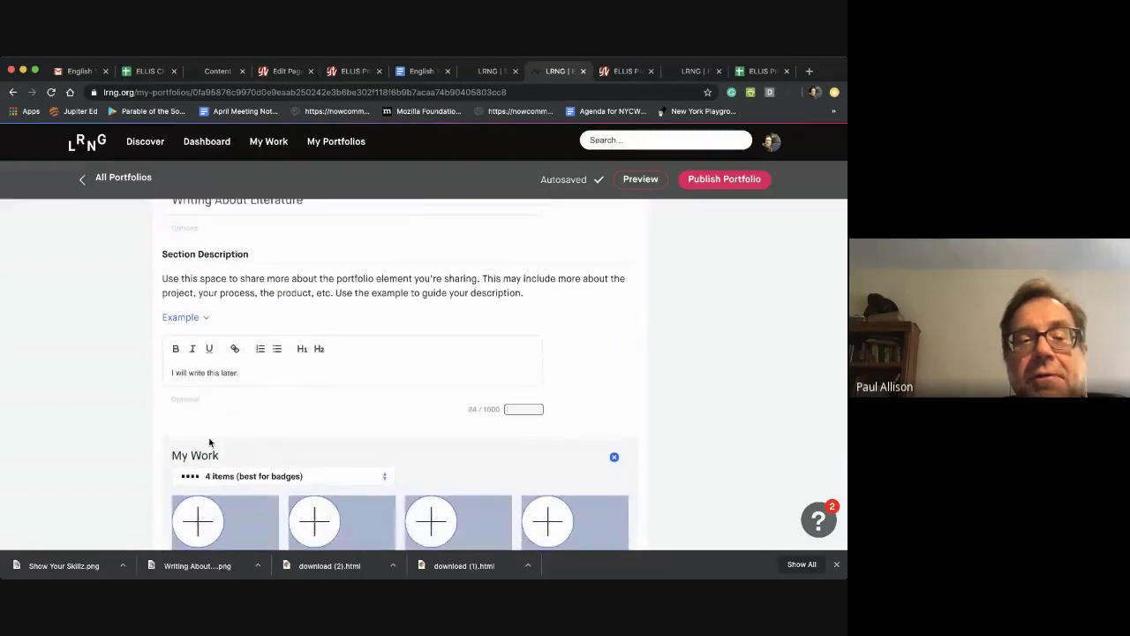
{"action": "scroll", "coordinate": [210, 444], "scroll_direction": "up", "scroll_amount": 1}
{"action": "scroll", "coordinate": [212, 448], "scroll_direction": "up", "scroll_amount": 1}
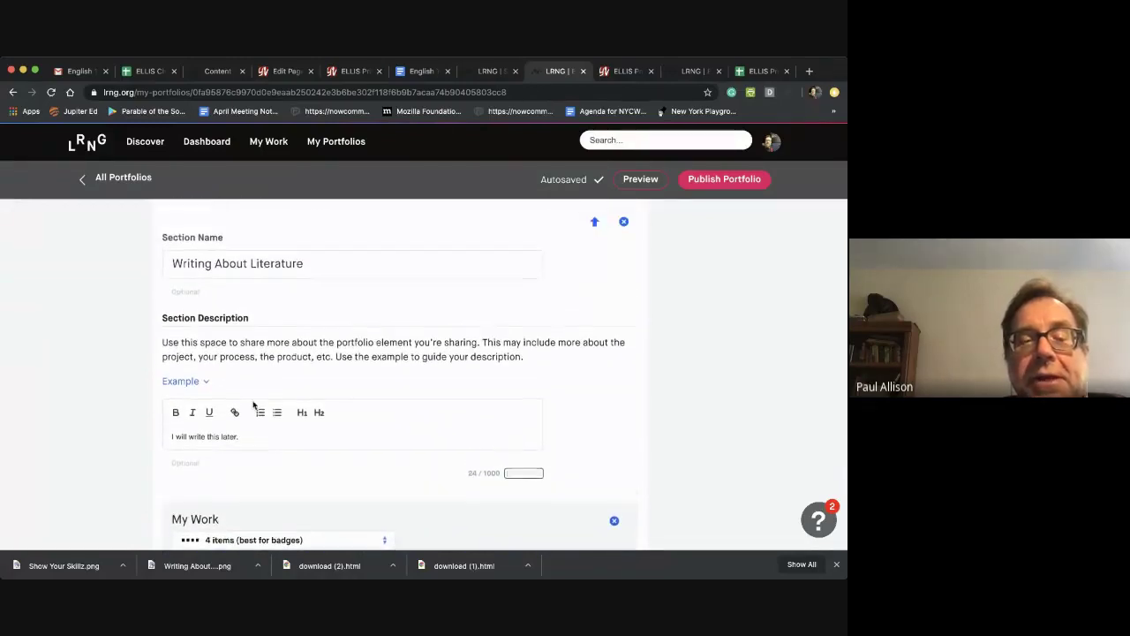
{"action": "scroll", "coordinate": [226, 447], "scroll_direction": "down", "scroll_amount": 3}
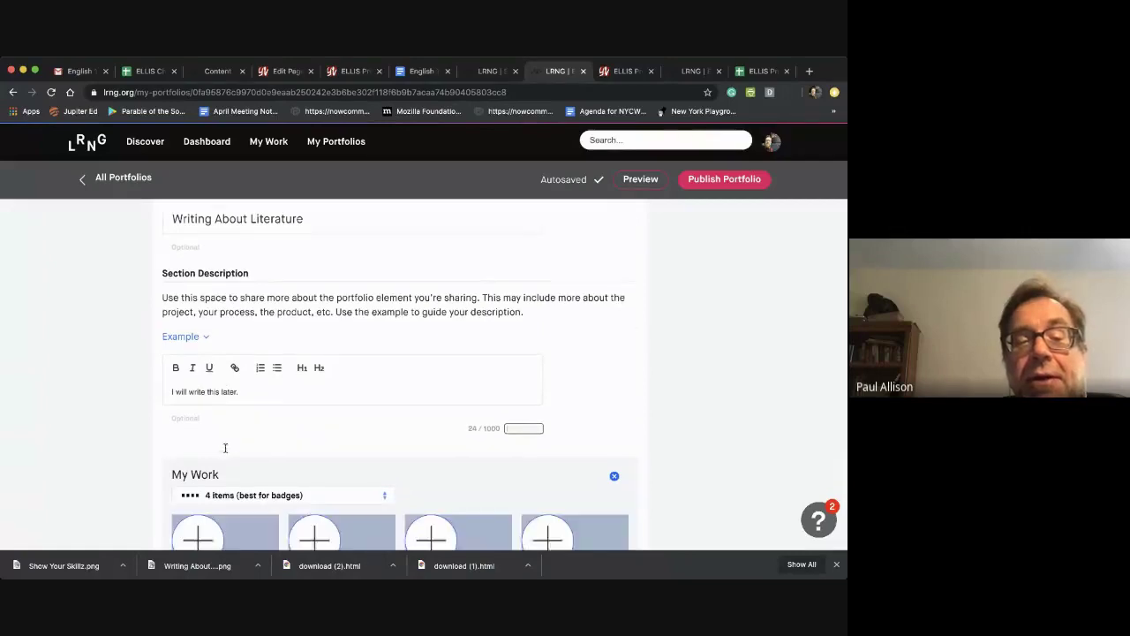
{"action": "scroll", "coordinate": [276, 467], "scroll_direction": "up", "scroll_amount": 3}
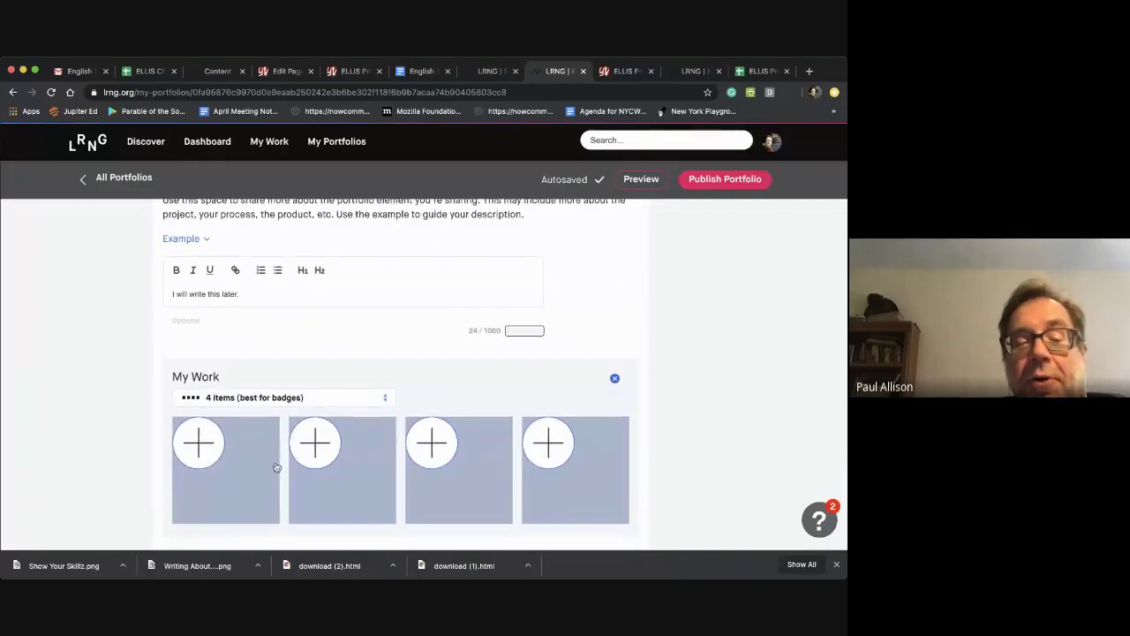
{"action": "scroll", "coordinate": [276, 467], "scroll_direction": "down", "scroll_amount": 3}
{"action": "scroll", "coordinate": [276, 464], "scroll_direction": "up", "scroll_amount": 10}
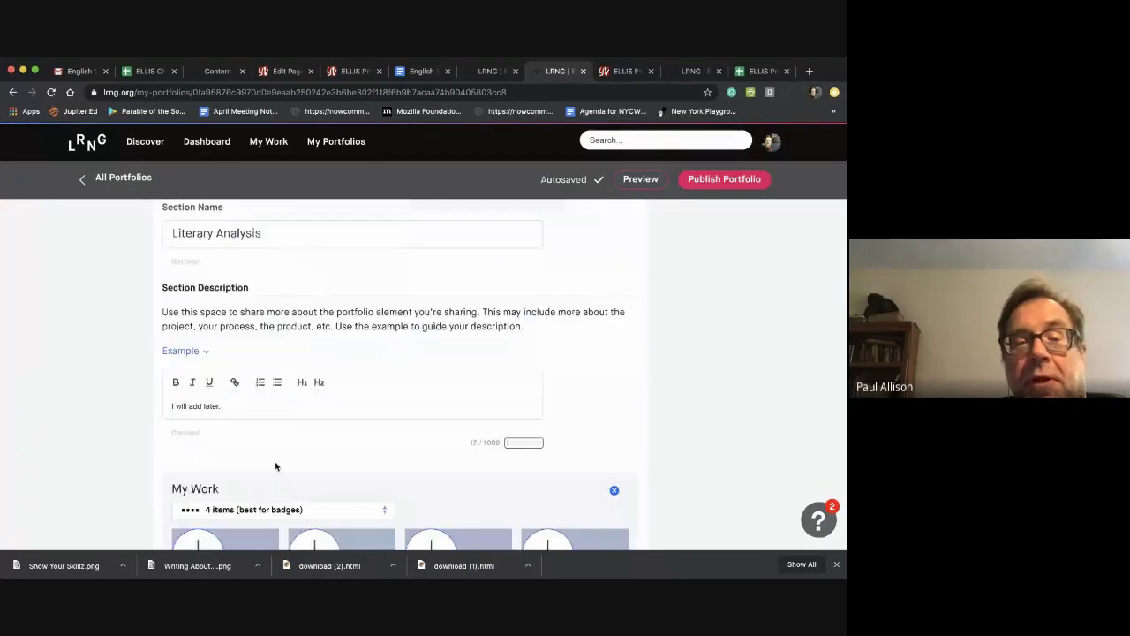
{"action": "scroll", "coordinate": [277, 464], "scroll_direction": "down", "scroll_amount": 10}
{"action": "scroll", "coordinate": [277, 467], "scroll_direction": "down", "scroll_amount": 2}
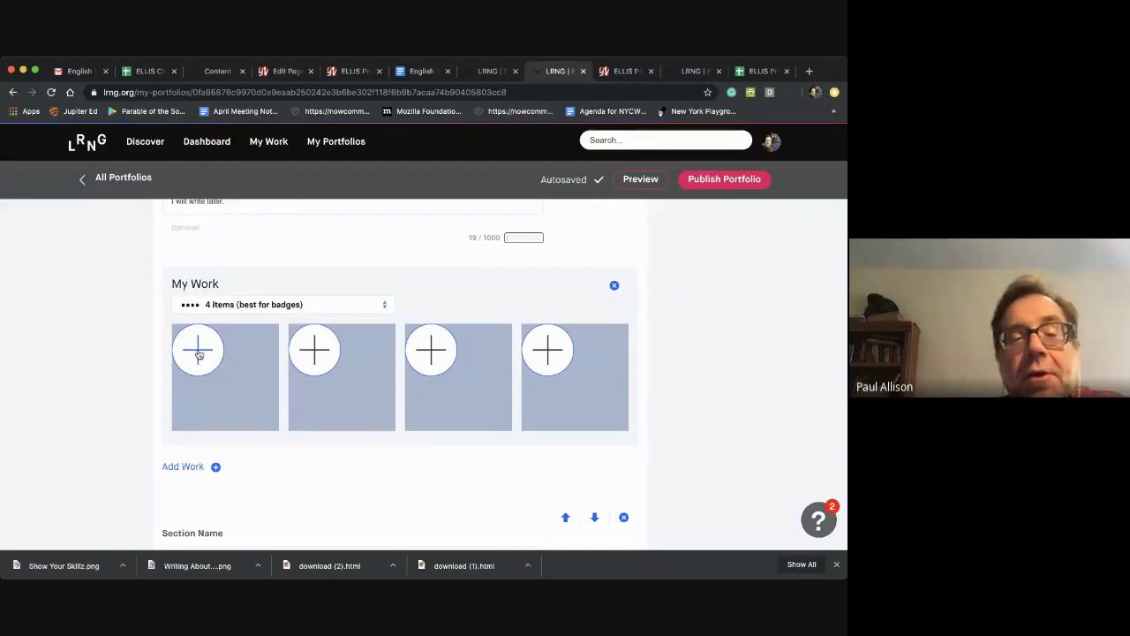
Step: Select the Welcome to LRNG badge from Choose Work for Retell a Story's first slot
{"action": "left_click", "coordinate": [198, 352]}
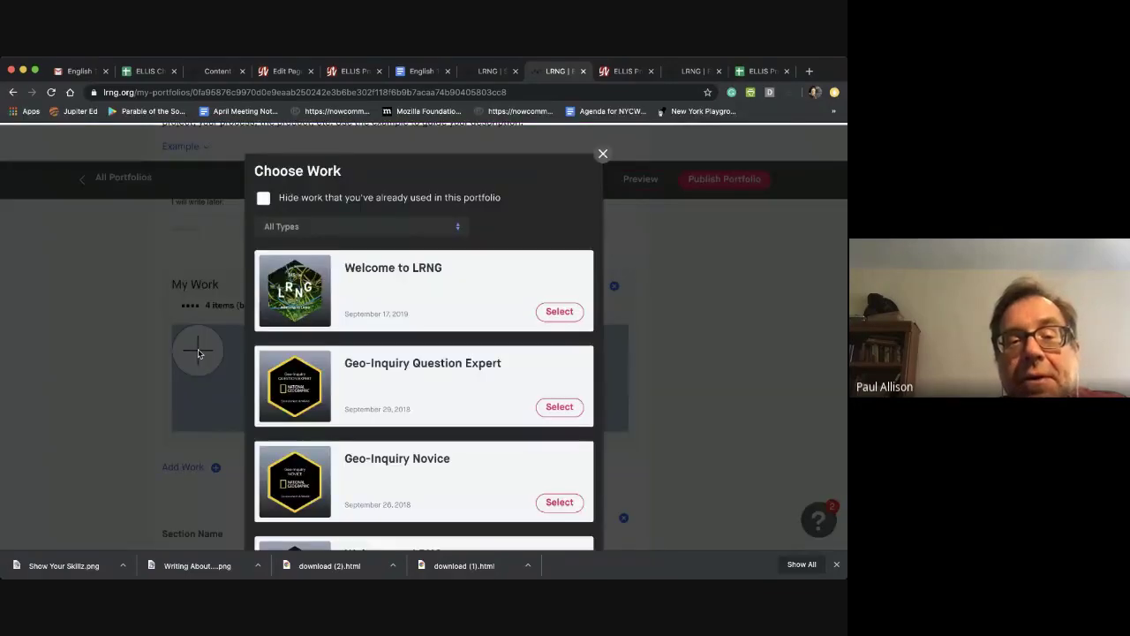
{"action": "scroll", "coordinate": [362, 371], "scroll_direction": "down", "scroll_amount": 10}
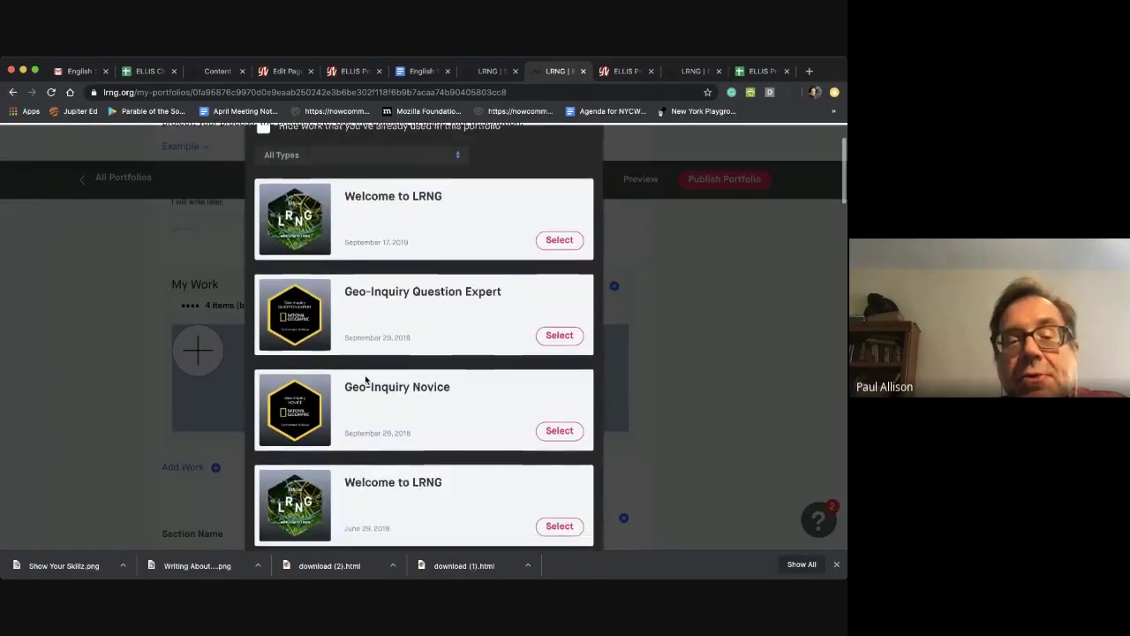
{"action": "scroll", "coordinate": [365, 379], "scroll_direction": "up", "scroll_amount": 10}
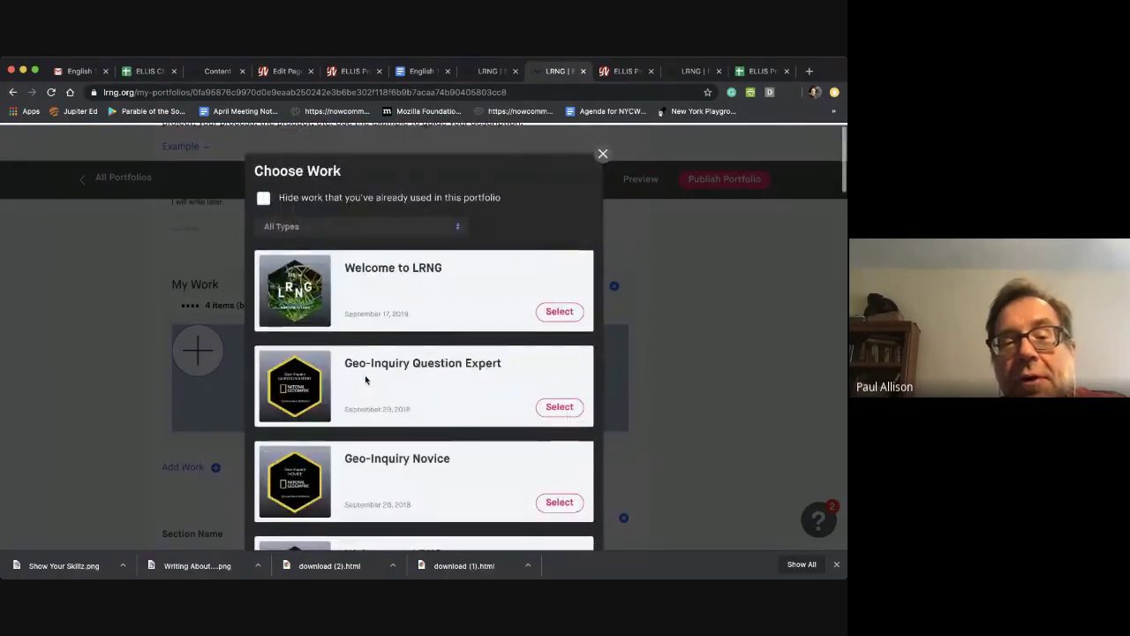
{"action": "scroll", "coordinate": [365, 379], "scroll_direction": "down", "scroll_amount": 5}
{"action": "scroll", "coordinate": [366, 380], "scroll_direction": "down", "scroll_amount": 15}
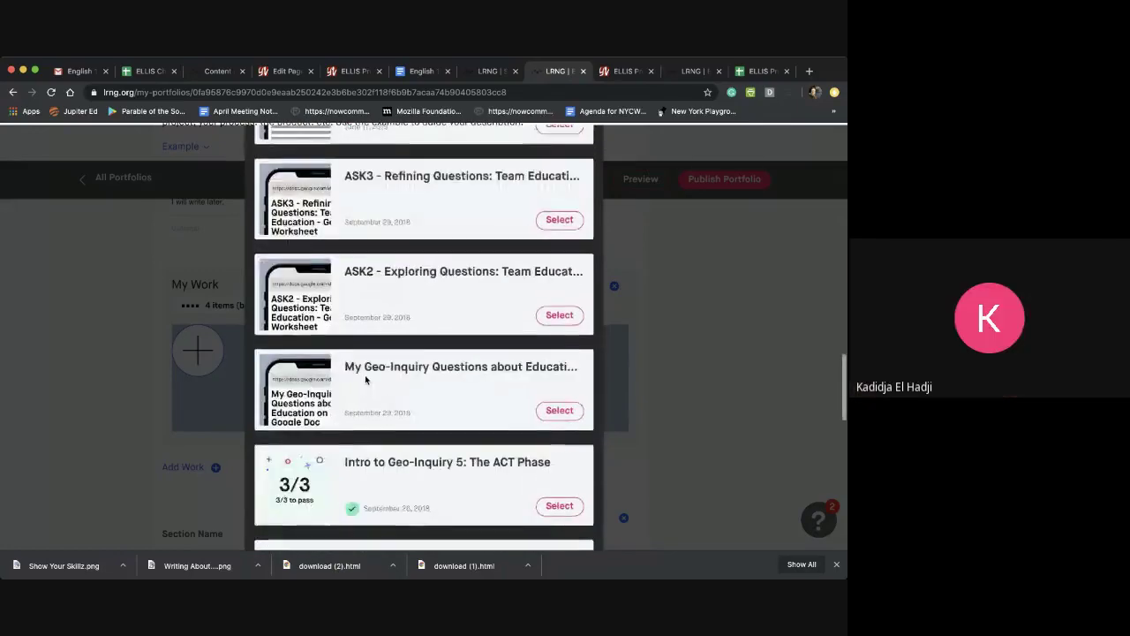
{"action": "scroll", "coordinate": [365, 380], "scroll_direction": "down", "scroll_amount": 3}
{"action": "scroll", "coordinate": [365, 380], "scroll_direction": "up", "scroll_amount": 10}
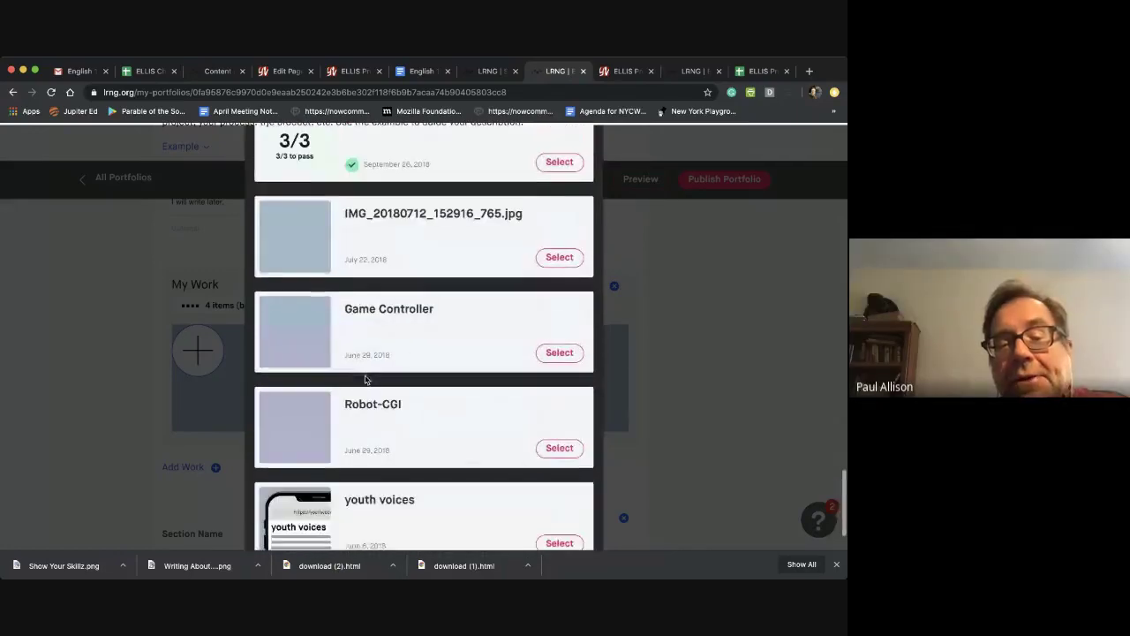
{"action": "scroll", "coordinate": [365, 379], "scroll_direction": "up", "scroll_amount": 10}
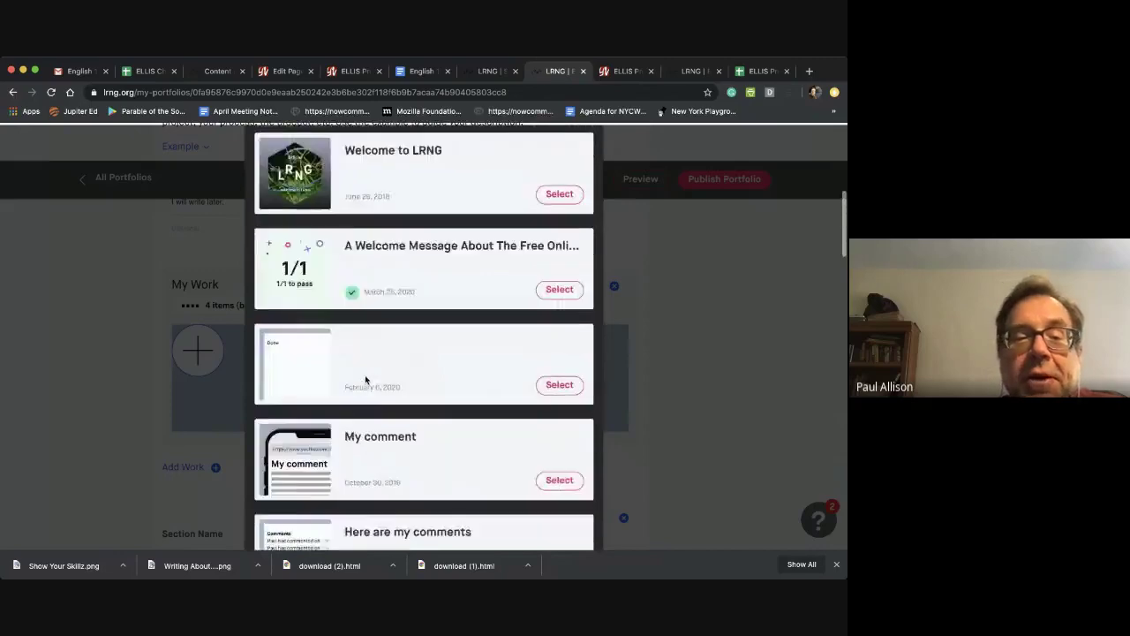
{"action": "scroll", "coordinate": [365, 377], "scroll_direction": "up", "scroll_amount": 2}
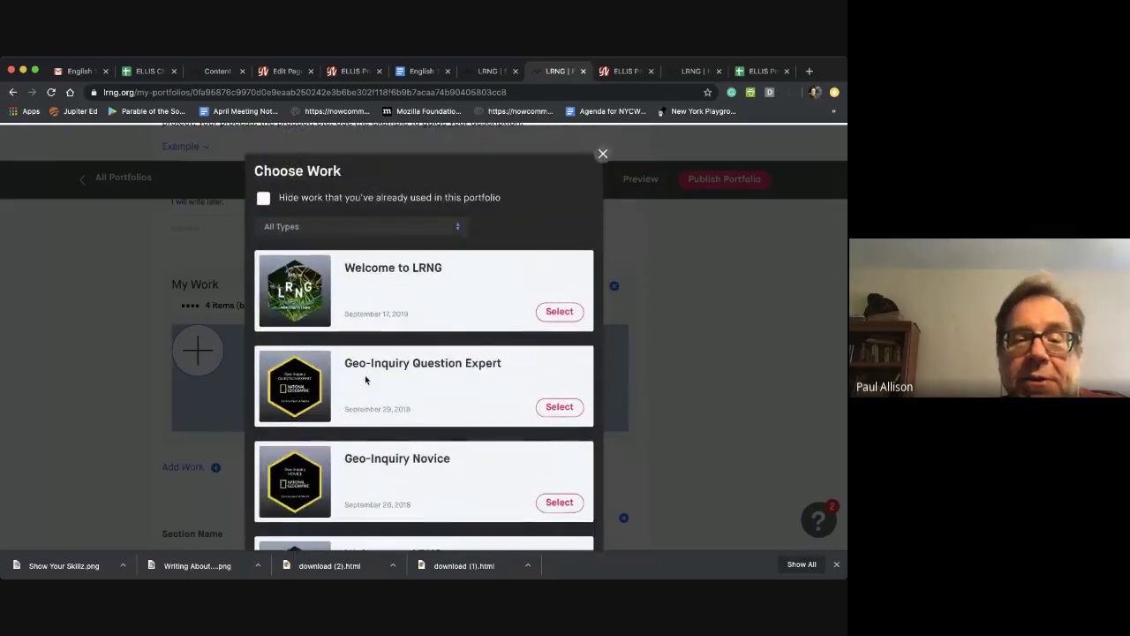
{"action": "scroll", "coordinate": [366, 380], "scroll_direction": "down", "scroll_amount": 3}
{"action": "scroll", "coordinate": [366, 379], "scroll_direction": "down", "scroll_amount": 1}
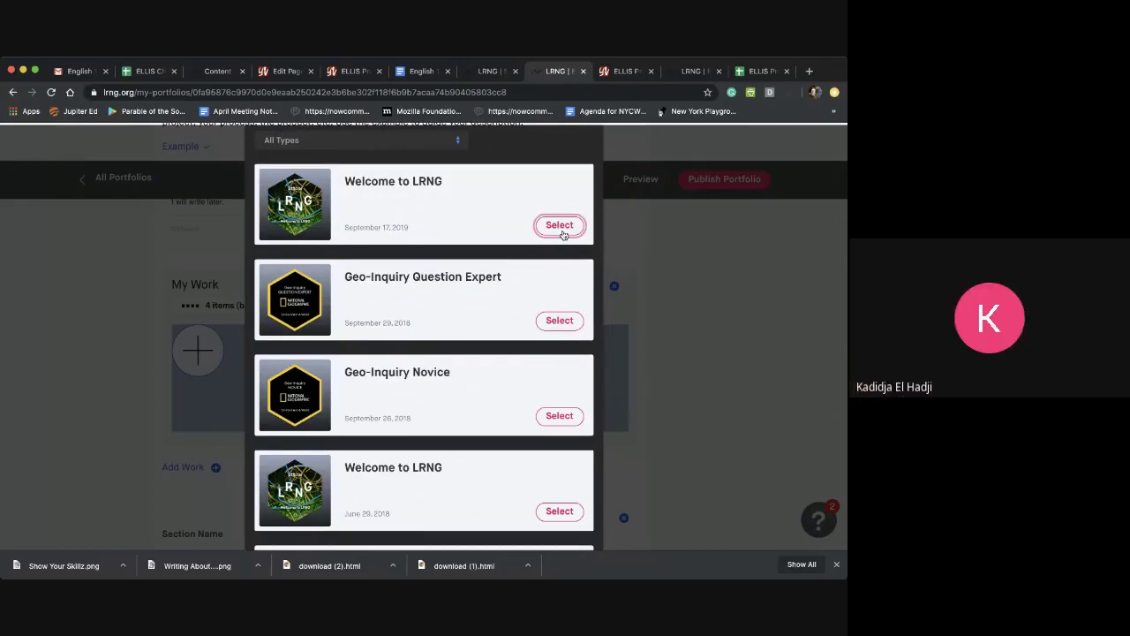
{"action": "left_click", "coordinate": [560, 226]}
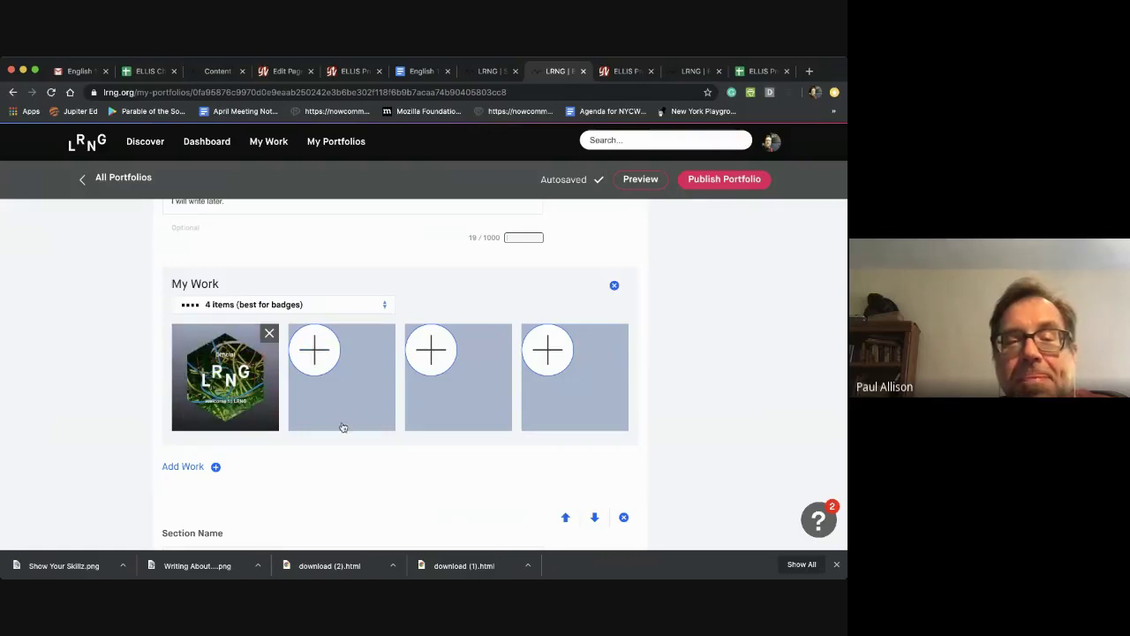
{"action": "scroll", "coordinate": [342, 427], "scroll_direction": "down", "scroll_amount": 5}
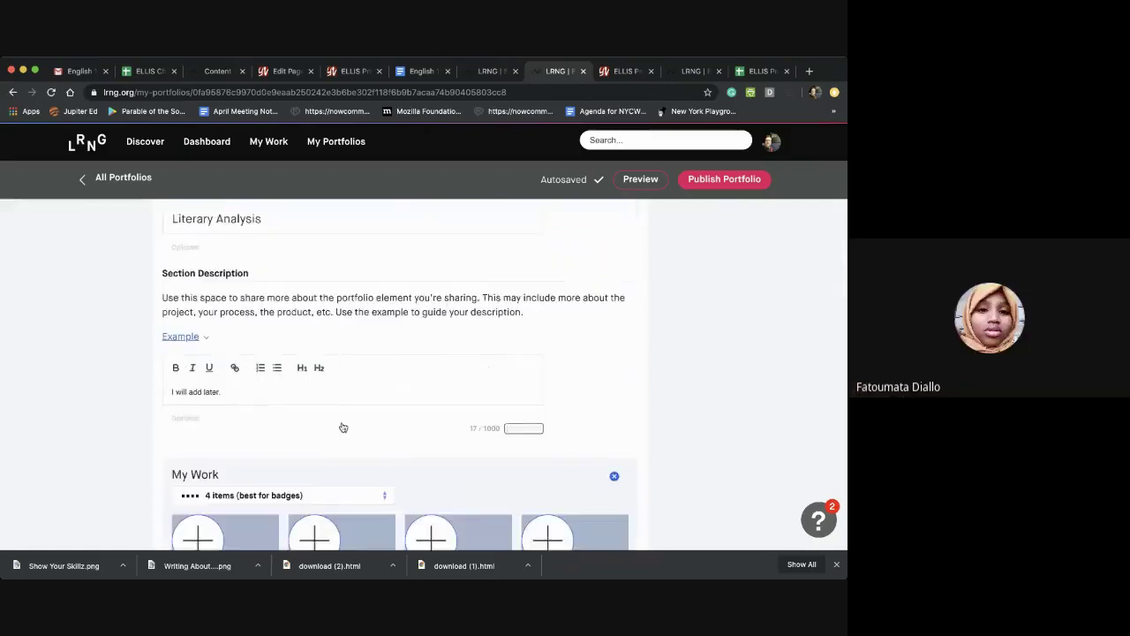
Step: Put the Geo-Inquiry Question Expert badge in the Literary Analysis block's first slot
{"action": "scroll", "coordinate": [343, 428], "scroll_direction": "down", "scroll_amount": 3}
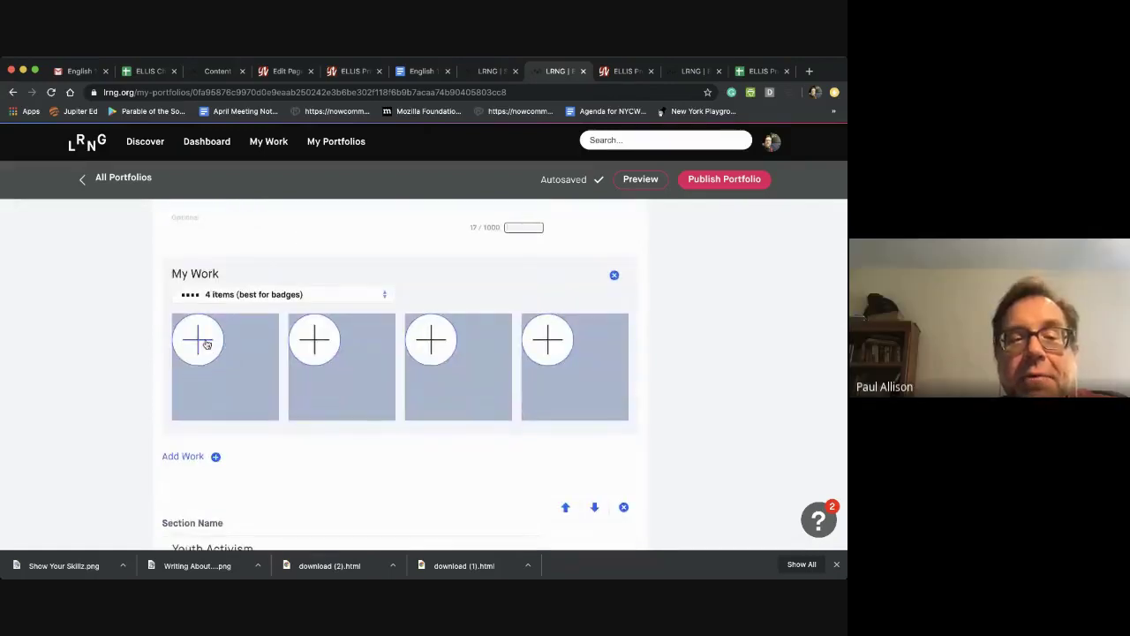
{"action": "scroll", "coordinate": [119, 365], "scroll_direction": "up", "scroll_amount": 3}
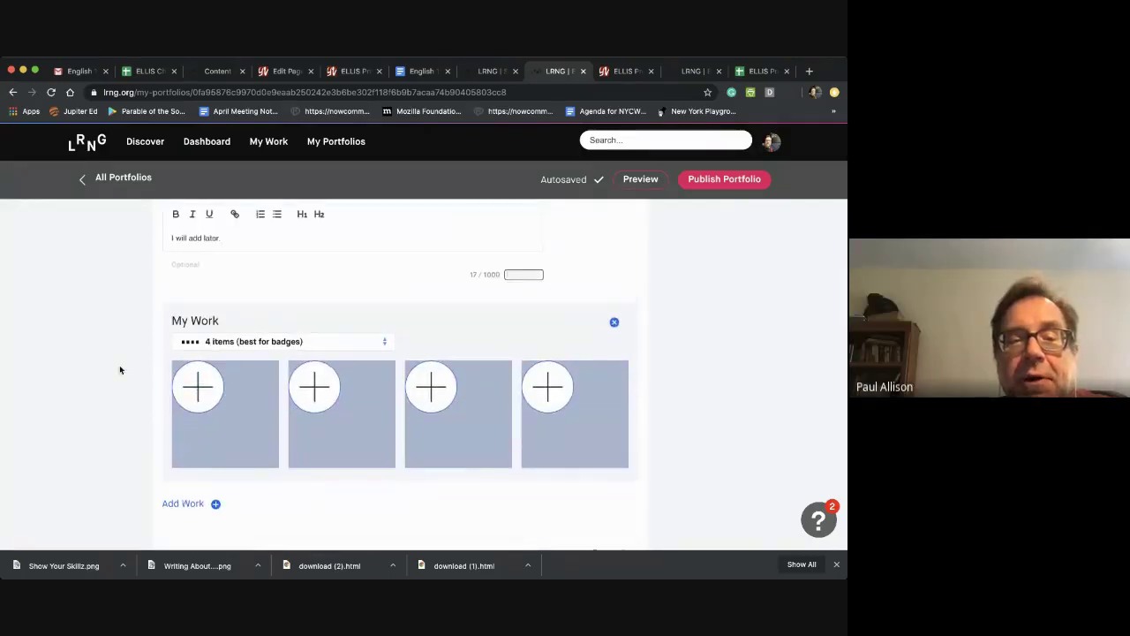
{"action": "scroll", "coordinate": [120, 369], "scroll_direction": "down", "scroll_amount": 3}
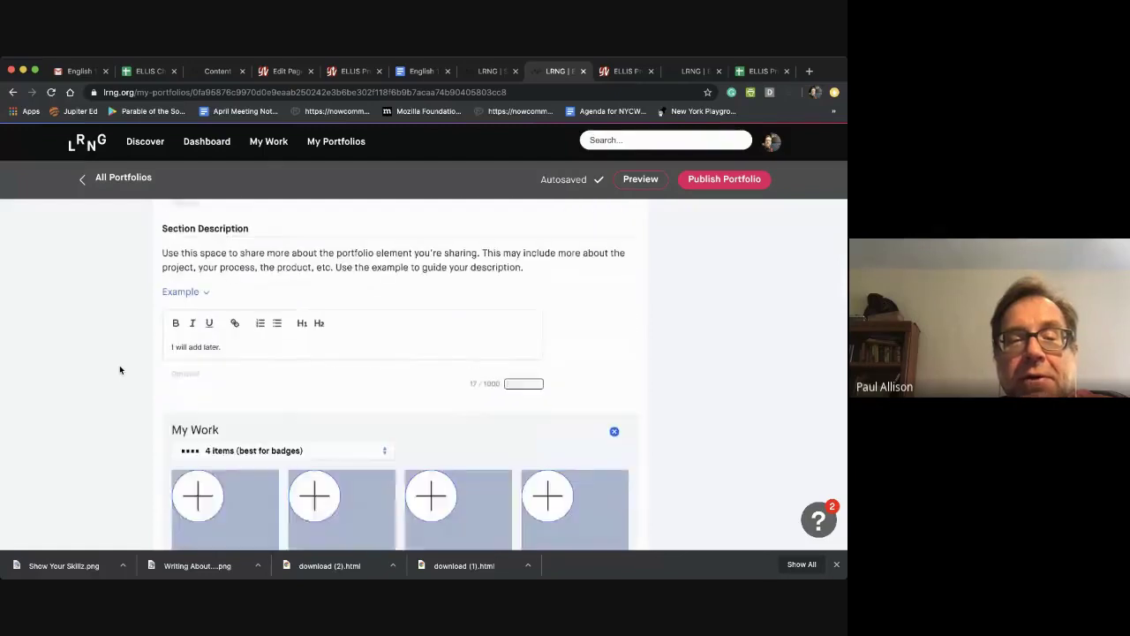
{"action": "left_click", "coordinate": [196, 389]}
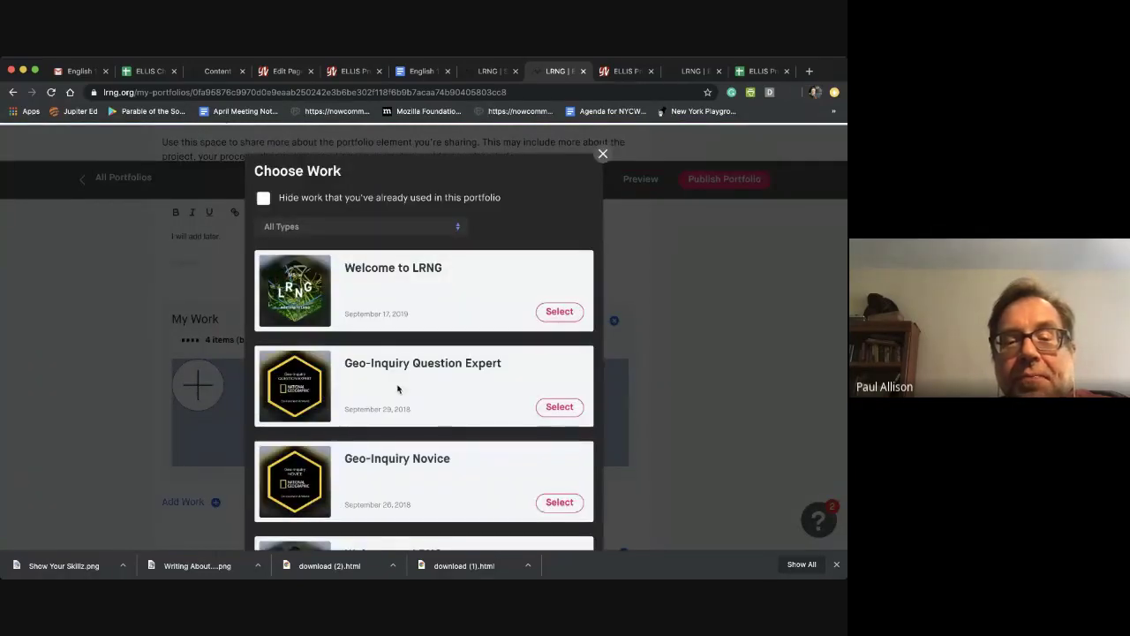
{"action": "left_click", "coordinate": [557, 407]}
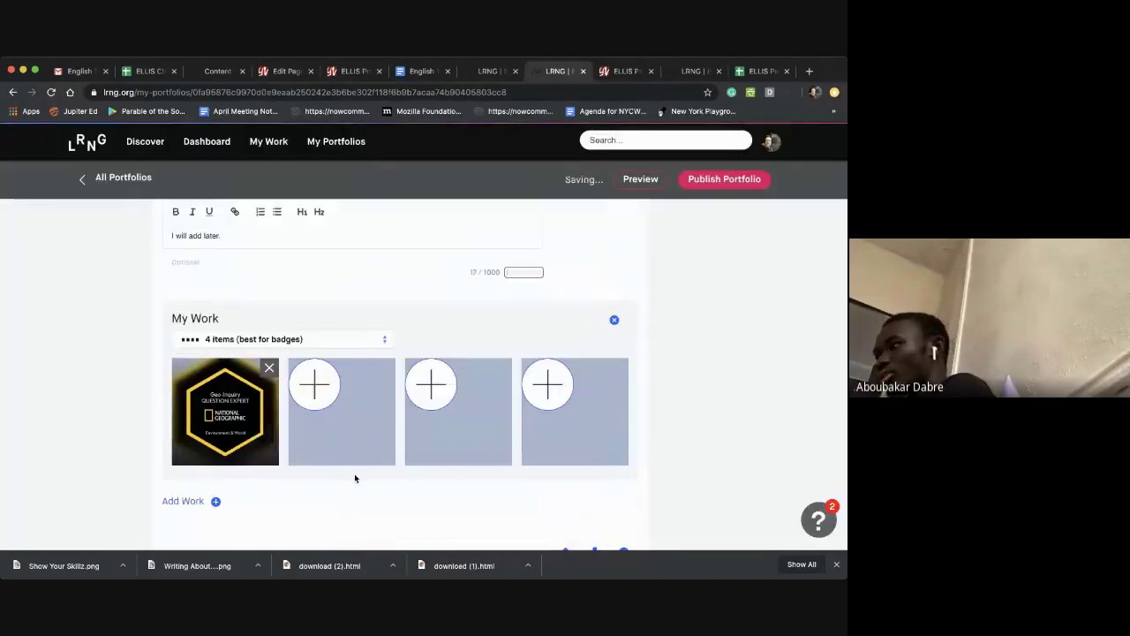
Step: Fill the next section's first slot with the Geo-Inquiry Novice badge
{"action": "scroll", "coordinate": [354, 477], "scroll_direction": "down", "scroll_amount": 7}
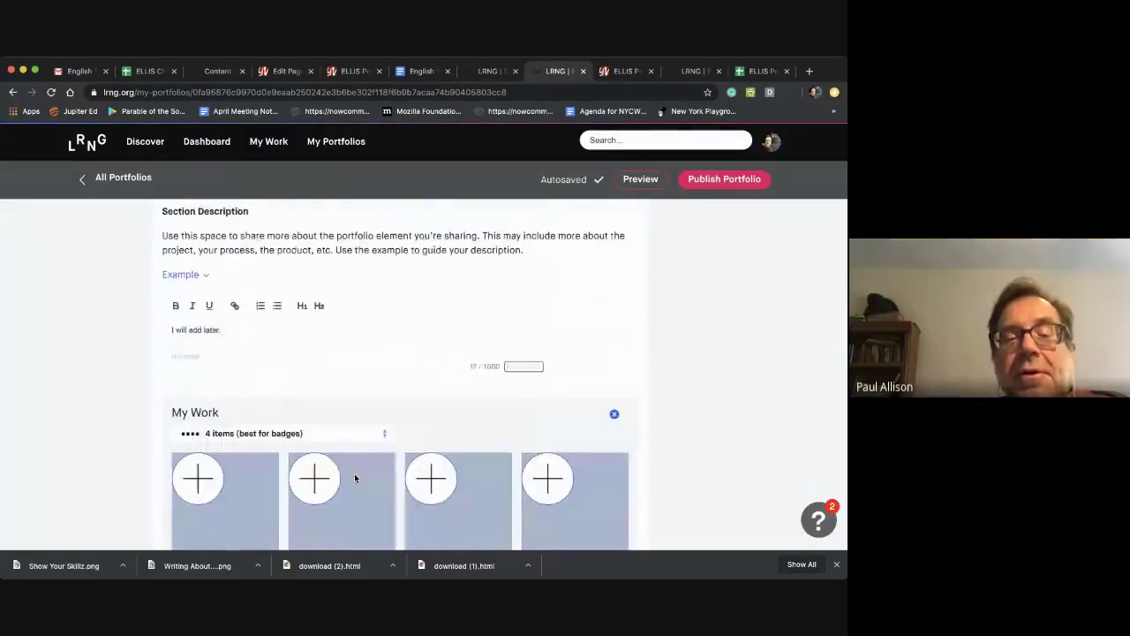
{"action": "scroll", "coordinate": [354, 478], "scroll_direction": "down", "scroll_amount": 1}
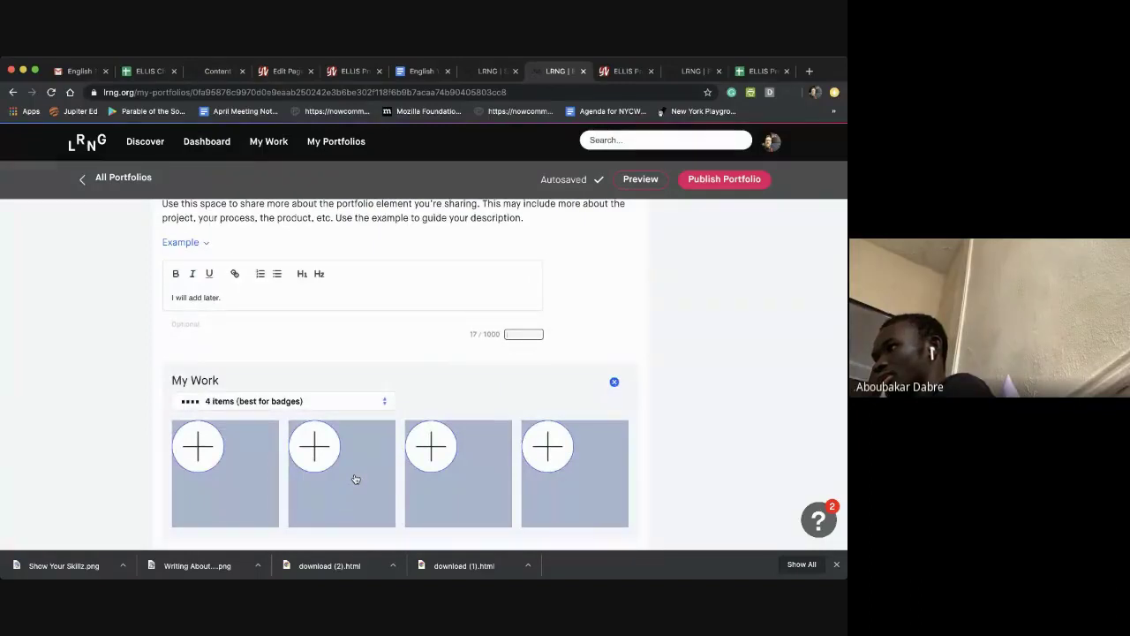
{"action": "scroll", "coordinate": [354, 475], "scroll_direction": "up", "scroll_amount": 10}
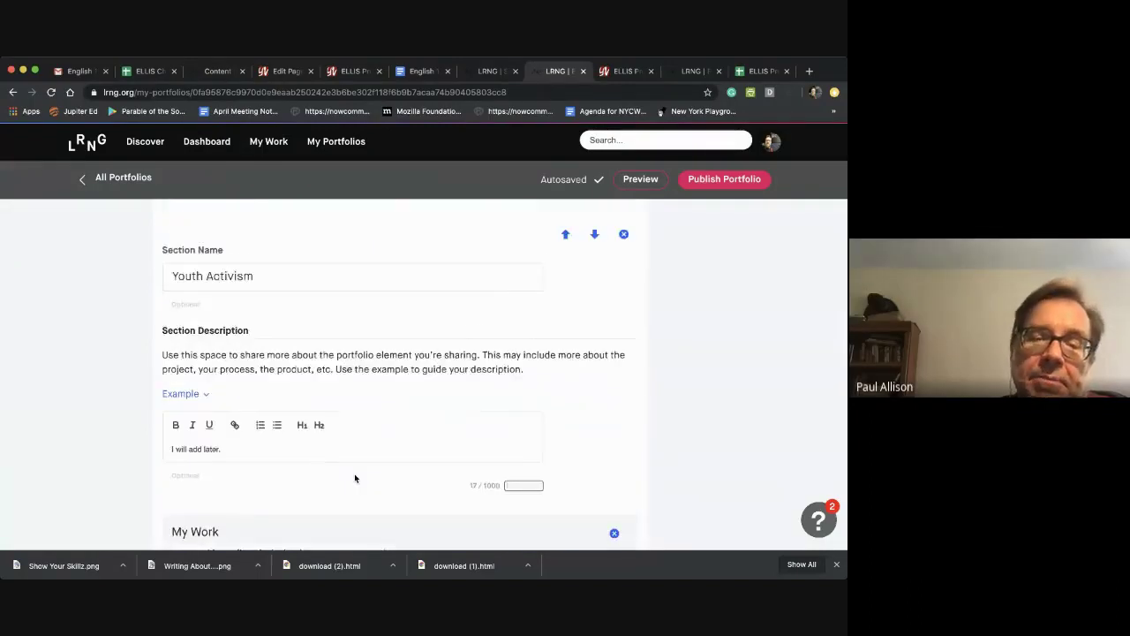
{"action": "scroll", "coordinate": [355, 474], "scroll_direction": "up", "scroll_amount": 5}
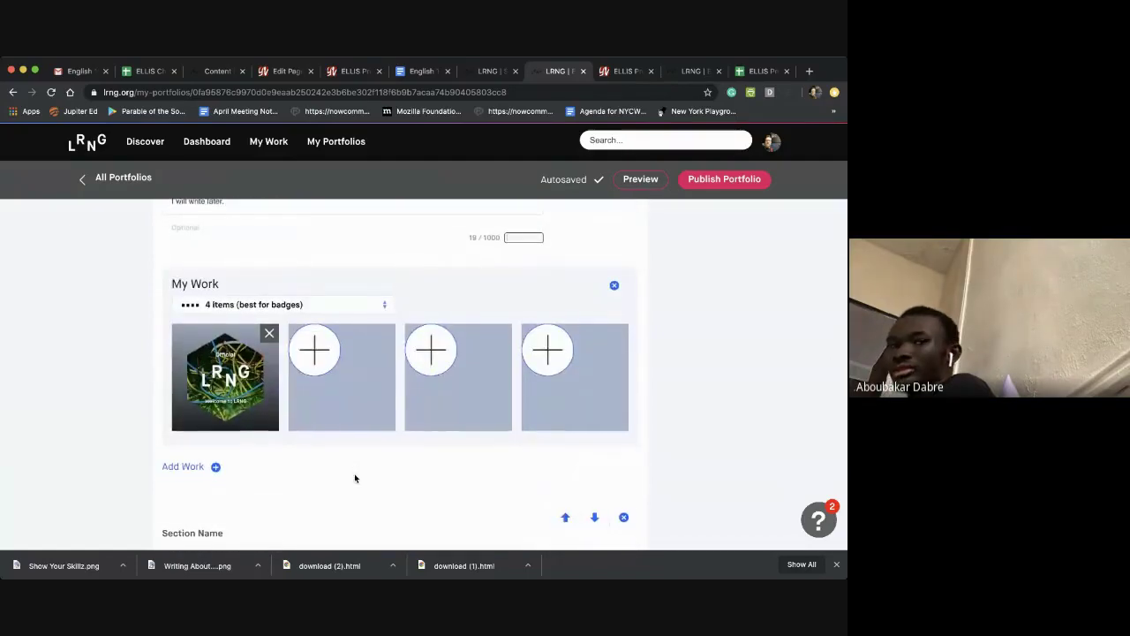
{"action": "scroll", "coordinate": [354, 478], "scroll_direction": "down", "scroll_amount": 3}
{"action": "scroll", "coordinate": [355, 473], "scroll_direction": "up", "scroll_amount": 3}
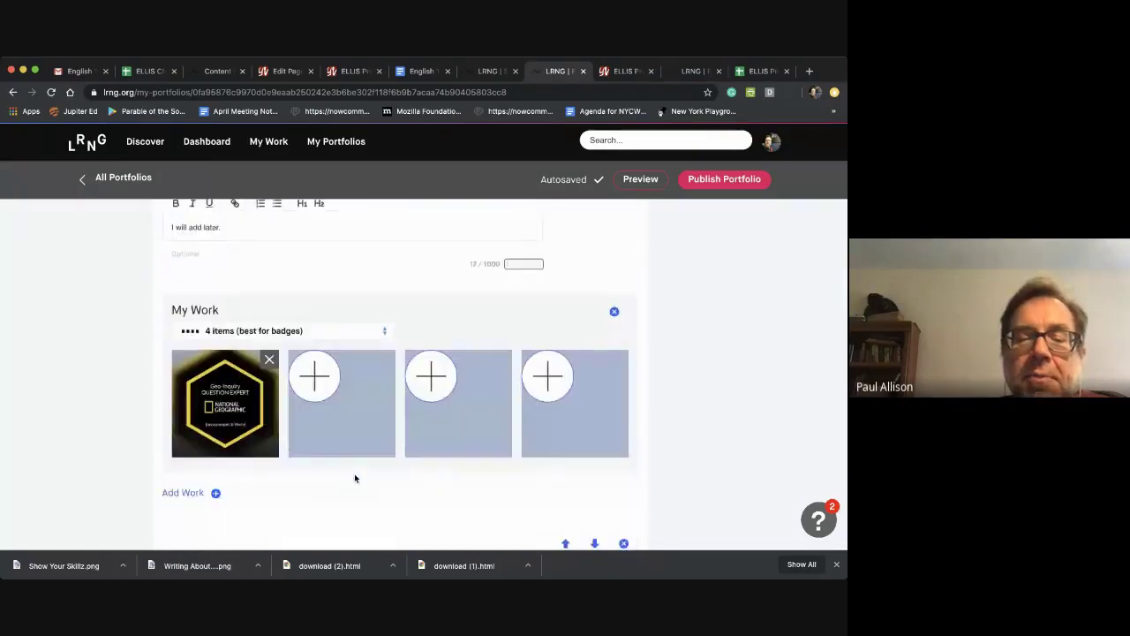
{"action": "scroll", "coordinate": [354, 473], "scroll_direction": "down", "scroll_amount": 6}
{"action": "scroll", "coordinate": [354, 473], "scroll_direction": "down", "scroll_amount": 2}
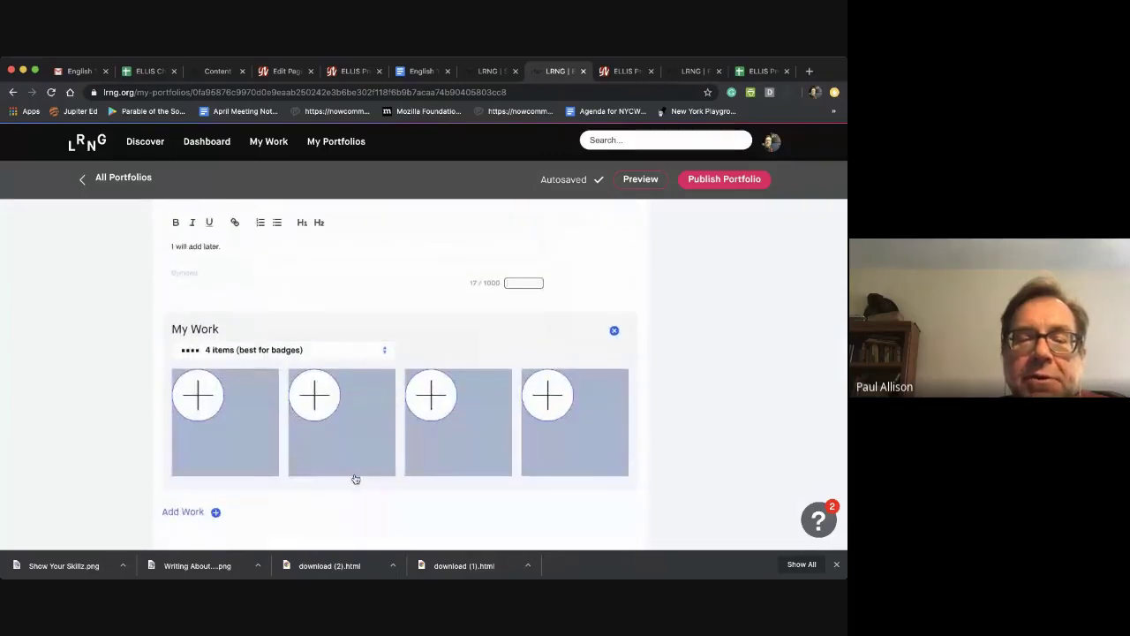
{"action": "left_click", "coordinate": [199, 394]}
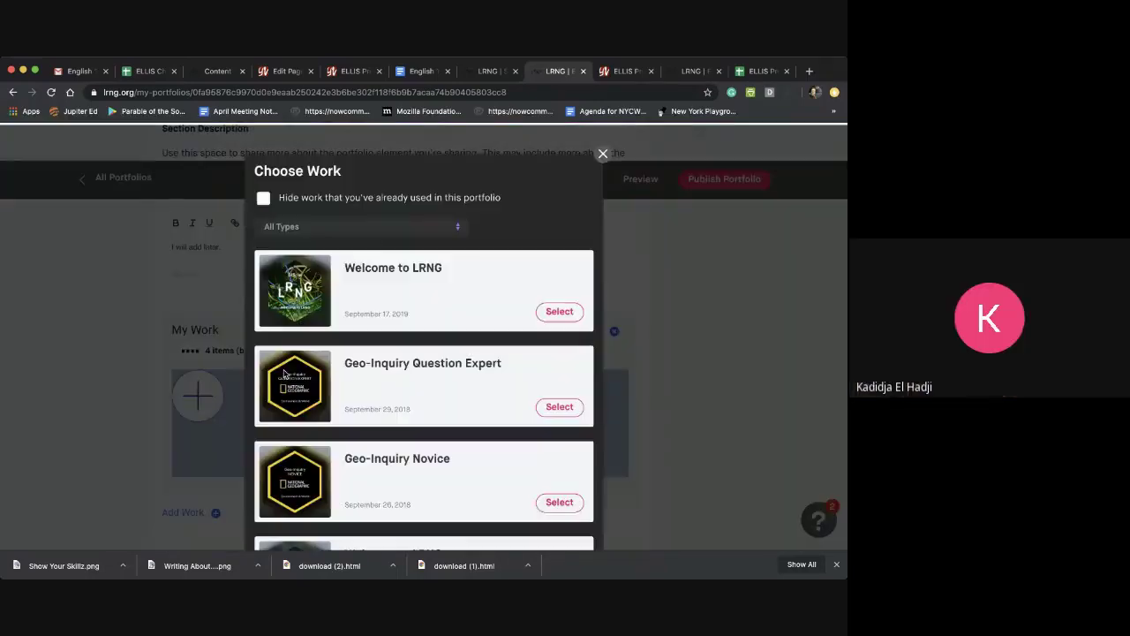
{"action": "left_click", "coordinate": [557, 501]}
Step: Put the Welcome to LRNG badge in the first slot of the next two sections
{"action": "scroll", "coordinate": [347, 505], "scroll_direction": "down", "scroll_amount": 6}
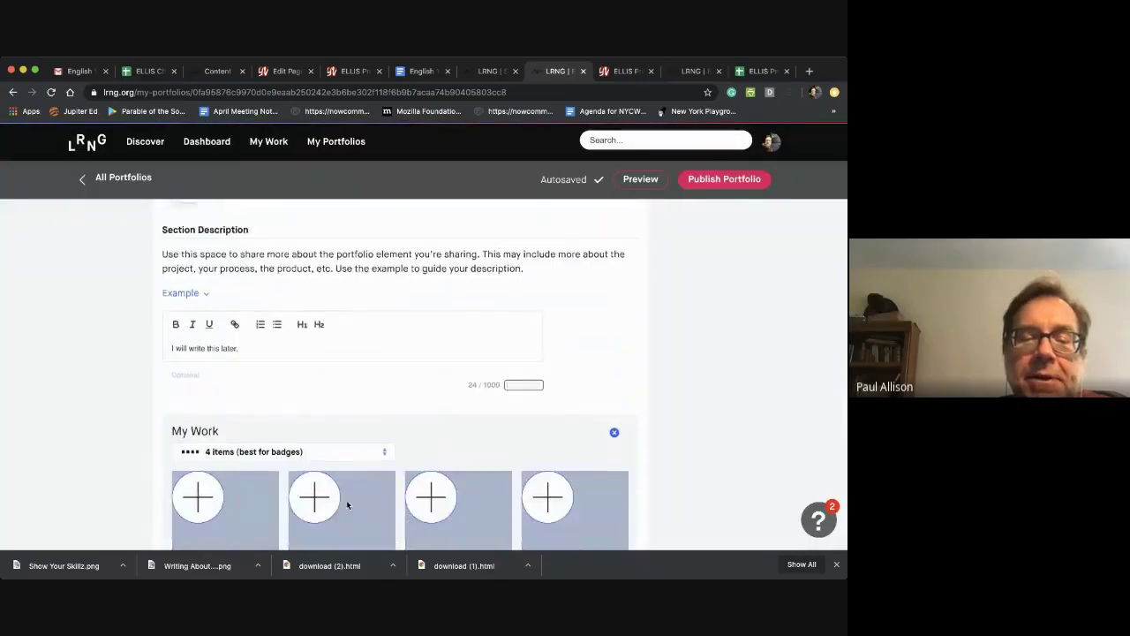
{"action": "left_click", "coordinate": [196, 399]}
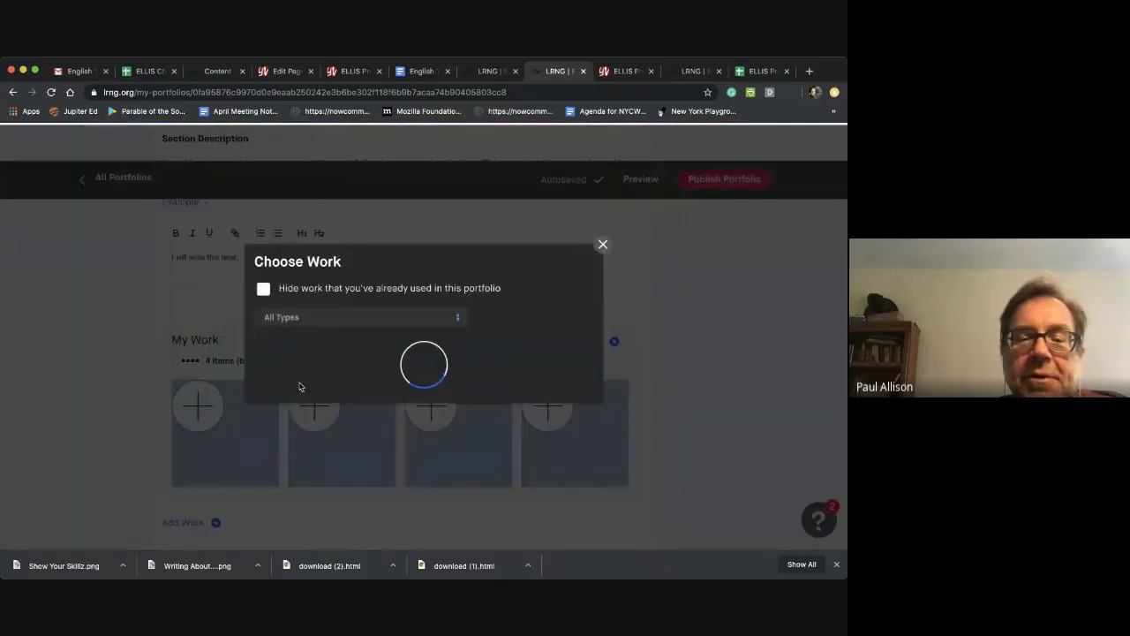
{"action": "scroll", "coordinate": [386, 423], "scroll_direction": "down", "scroll_amount": 4}
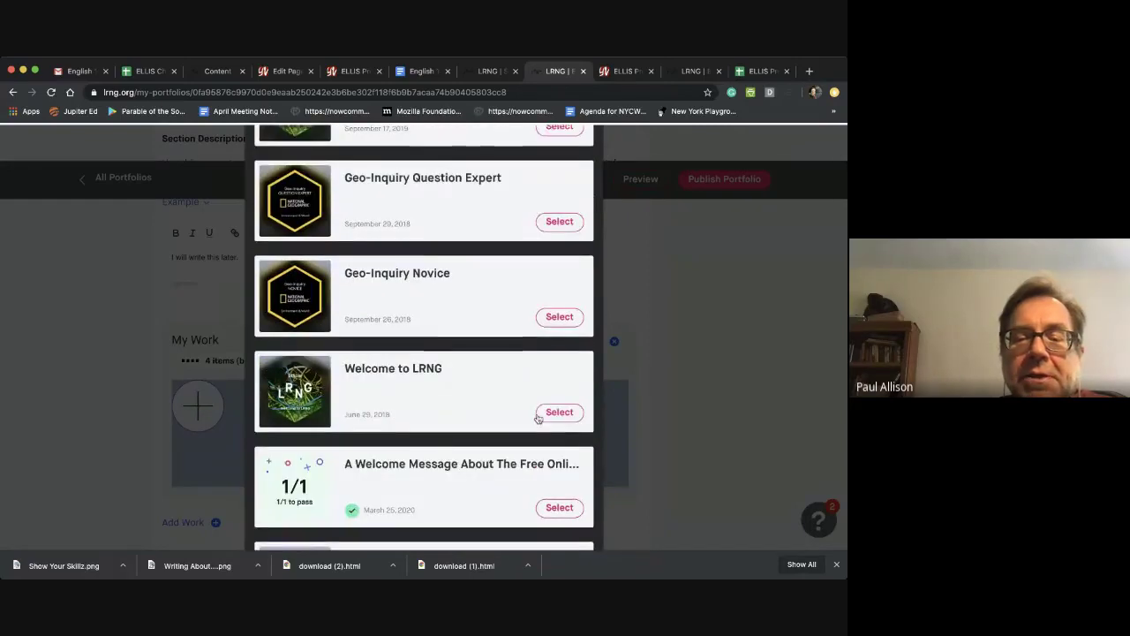
{"action": "left_click", "coordinate": [556, 413]}
{"action": "scroll", "coordinate": [285, 479], "scroll_direction": "up", "scroll_amount": 3}
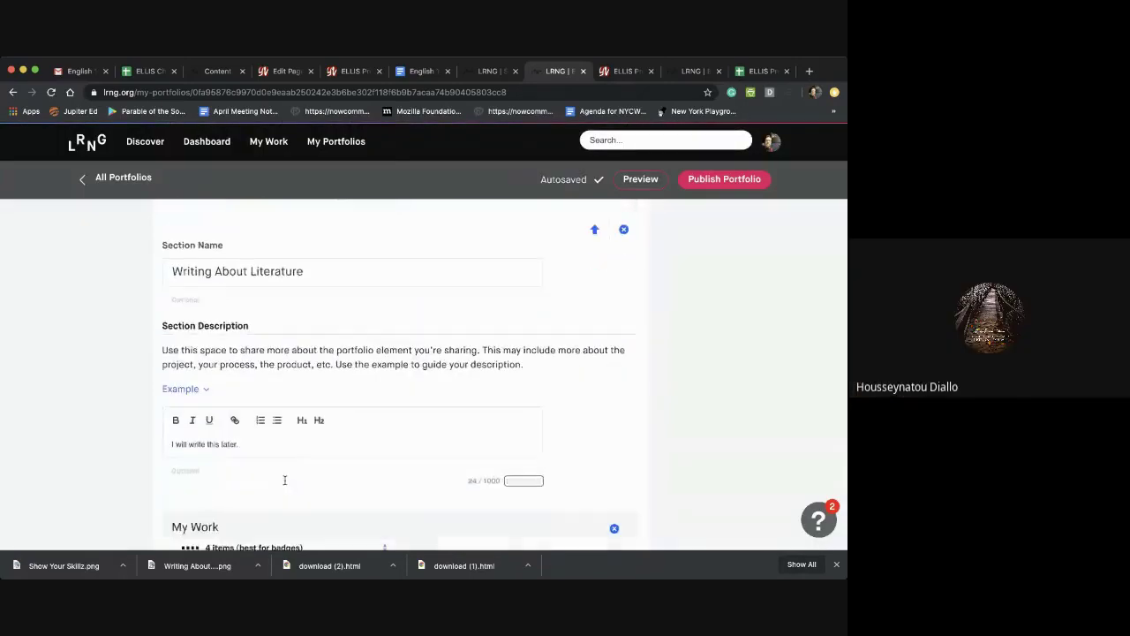
{"action": "scroll", "coordinate": [285, 480], "scroll_direction": "down", "scroll_amount": 3}
{"action": "left_click", "coordinate": [200, 431]}
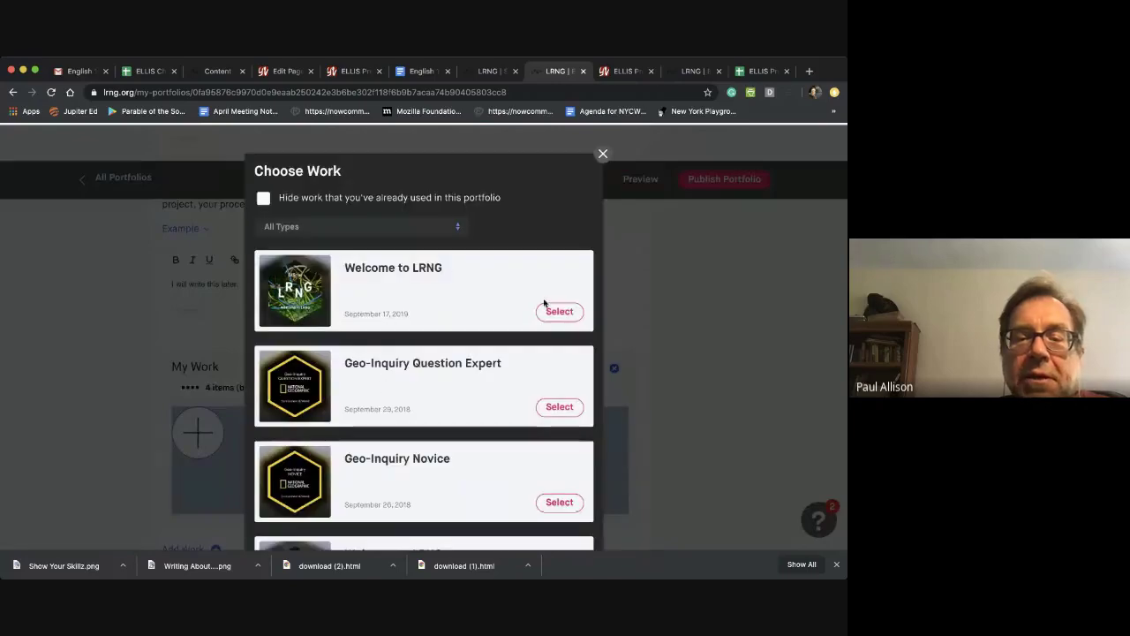
{"action": "left_click", "coordinate": [558, 313]}
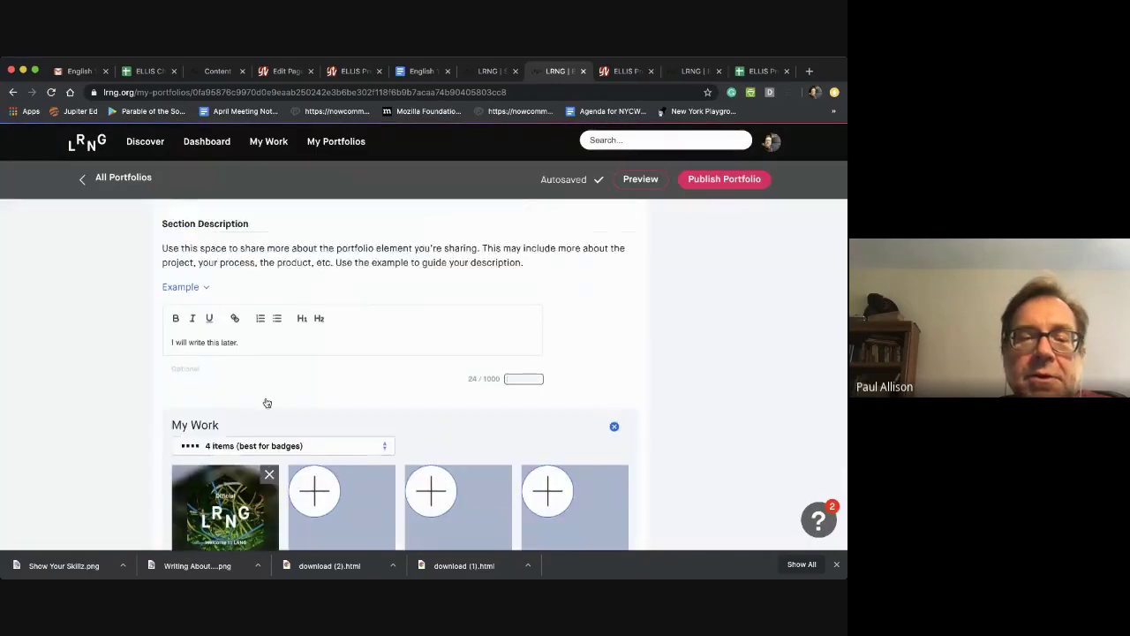
{"action": "scroll", "coordinate": [265, 398], "scroll_direction": "down", "scroll_amount": 2}
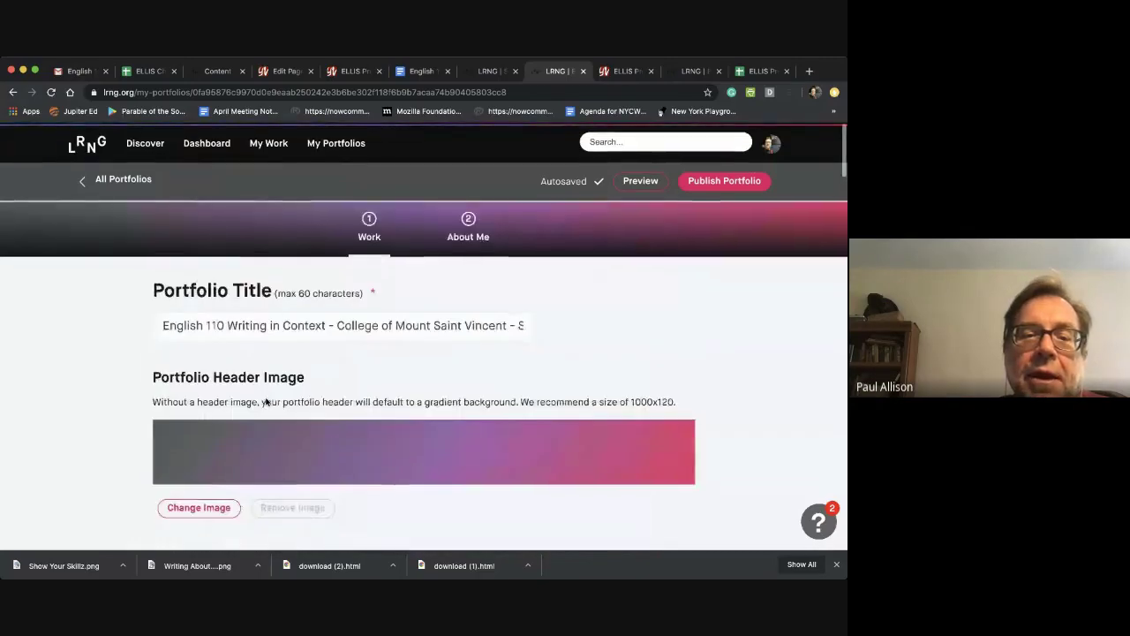
{"action": "scroll", "coordinate": [266, 399], "scroll_direction": "down", "scroll_amount": 10}
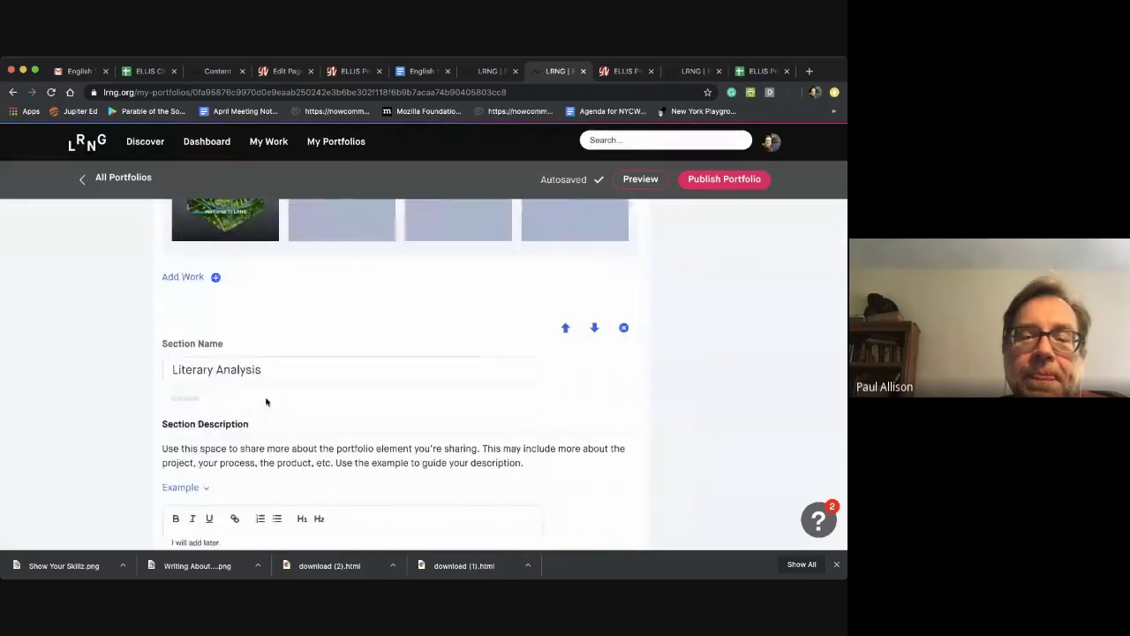
{"action": "scroll", "coordinate": [265, 400], "scroll_direction": "down", "scroll_amount": 5}
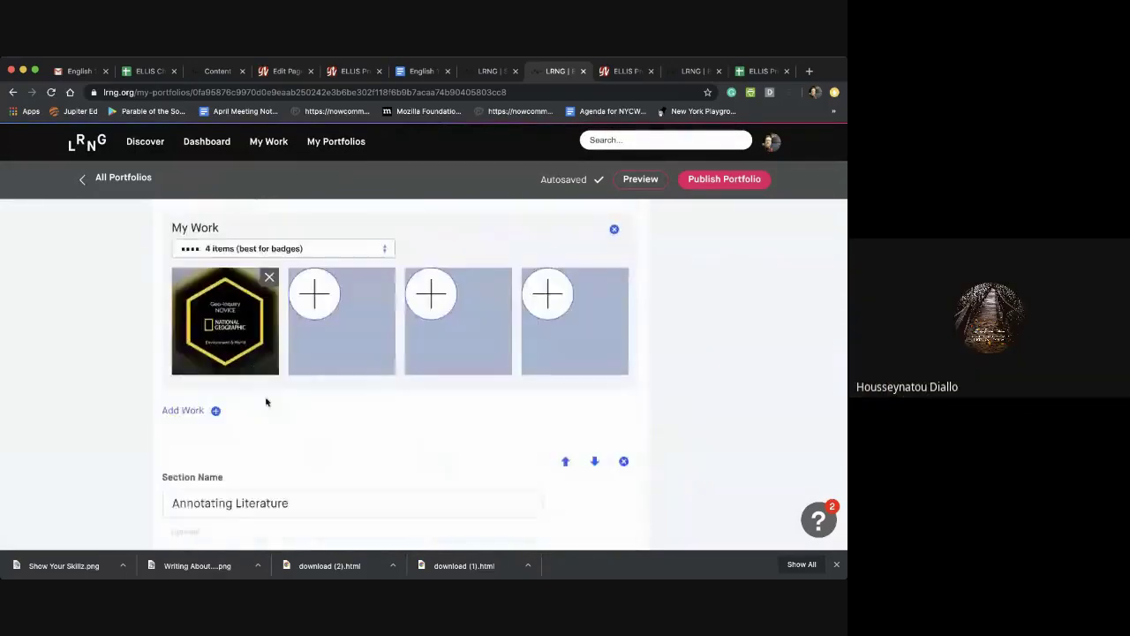
{"action": "scroll", "coordinate": [266, 403], "scroll_direction": "down", "scroll_amount": 4}
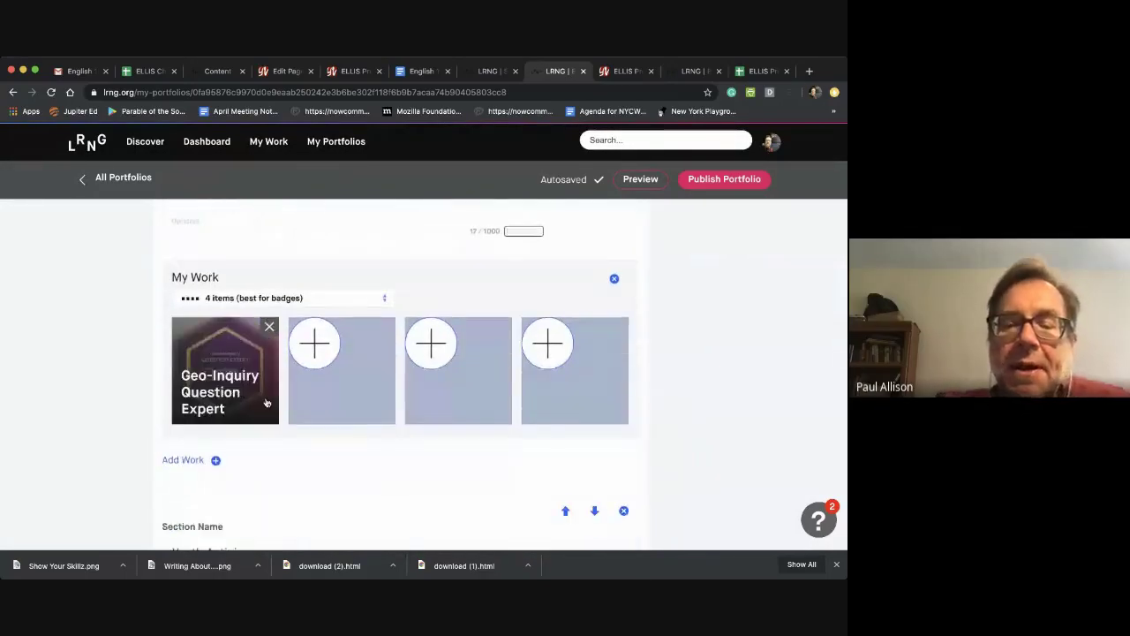
{"action": "scroll", "coordinate": [267, 402], "scroll_direction": "up", "scroll_amount": 2}
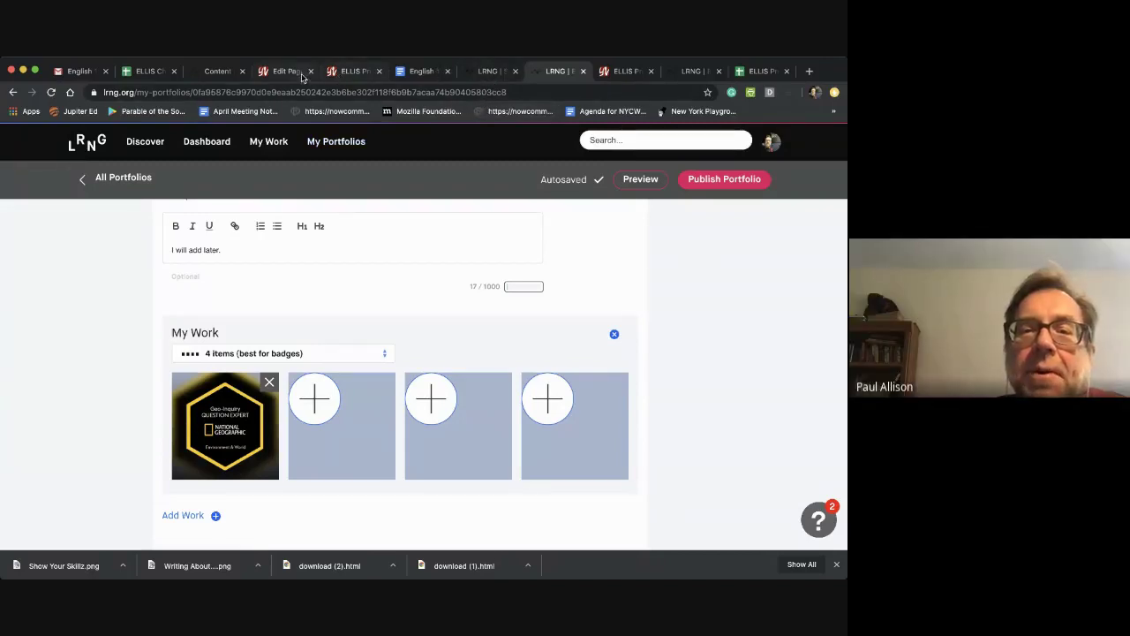
Step: From the ELLIS badges page, open a student's Retell A Story badge earned January 16, 2020
{"action": "left_click", "coordinate": [354, 71]}
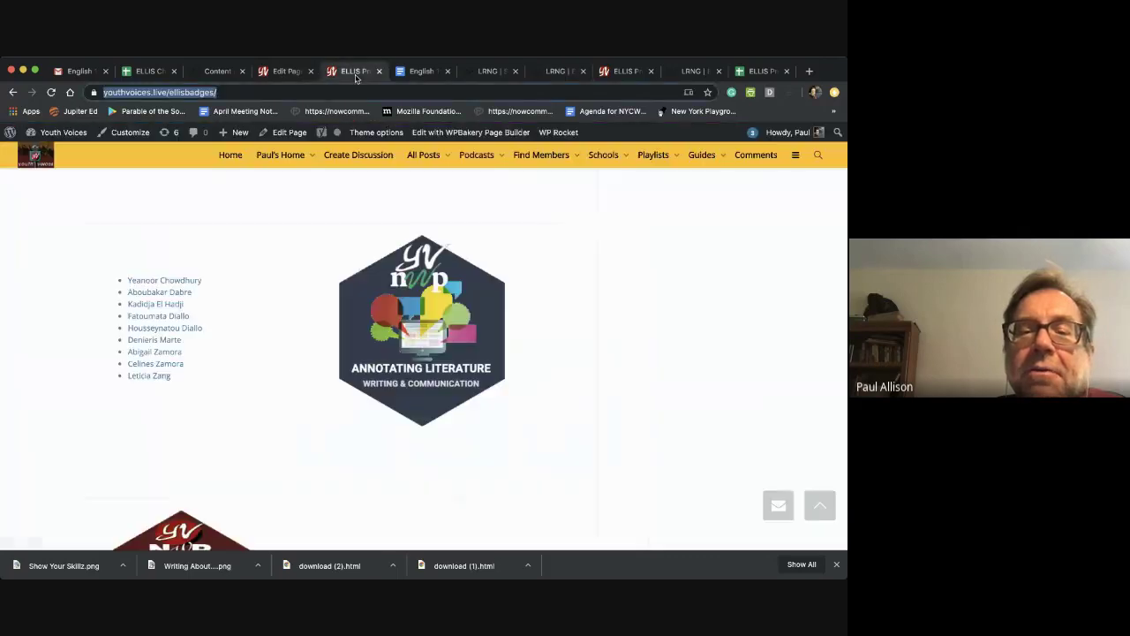
{"action": "scroll", "coordinate": [230, 353], "scroll_direction": "down", "scroll_amount": 15}
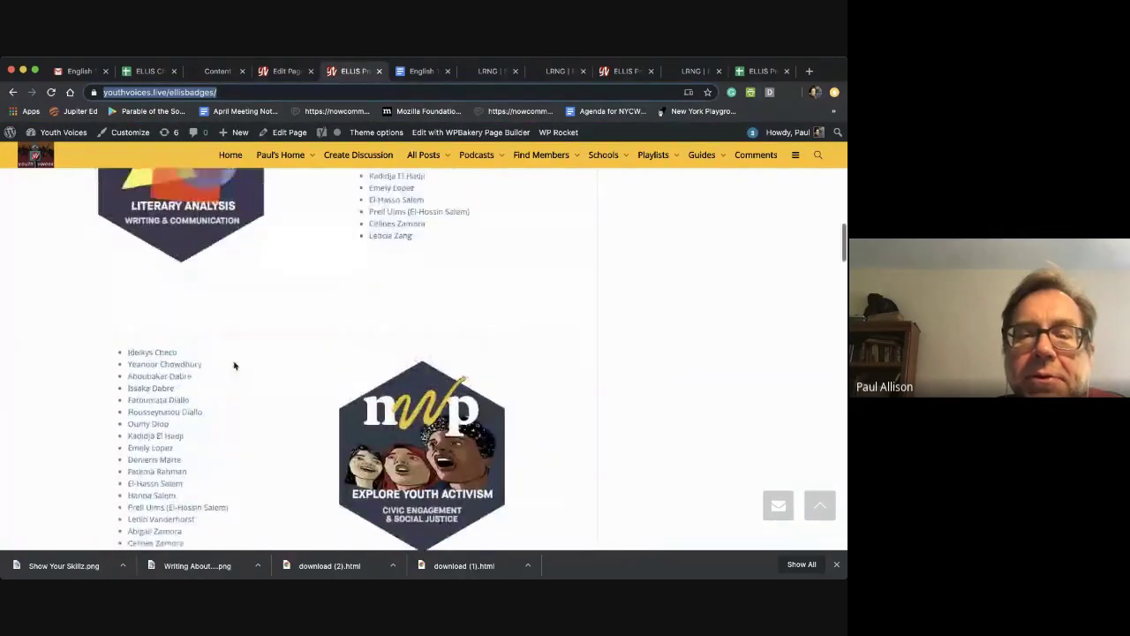
{"action": "scroll", "coordinate": [234, 366], "scroll_direction": "up", "scroll_amount": 5}
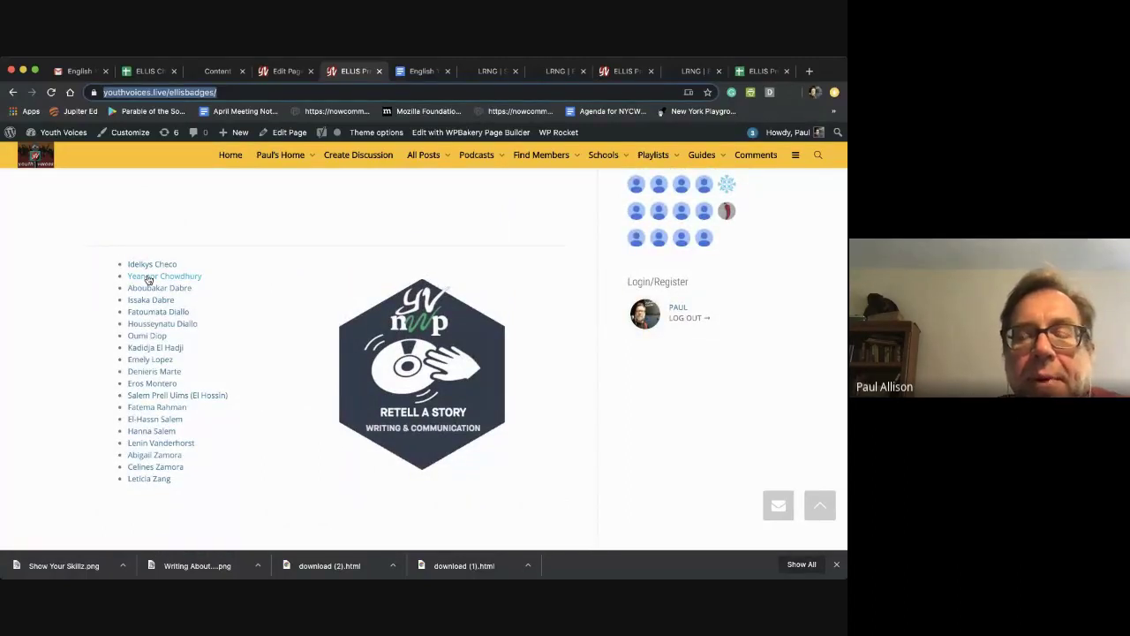
{"action": "left_click", "coordinate": [148, 280]}
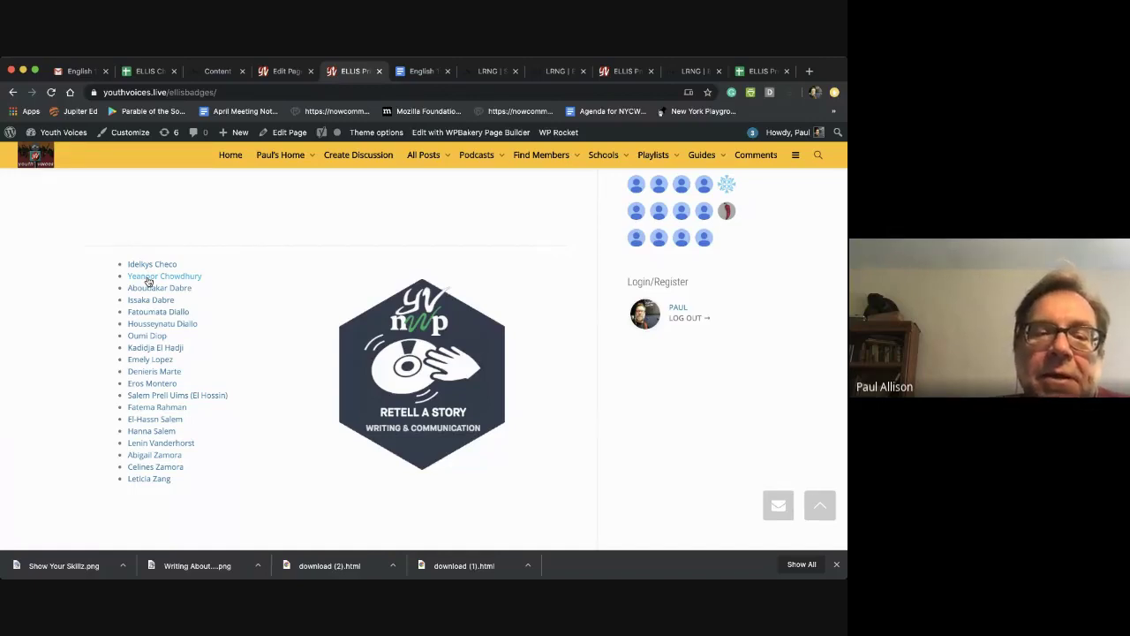
{"action": "left_click", "coordinate": [148, 279]}
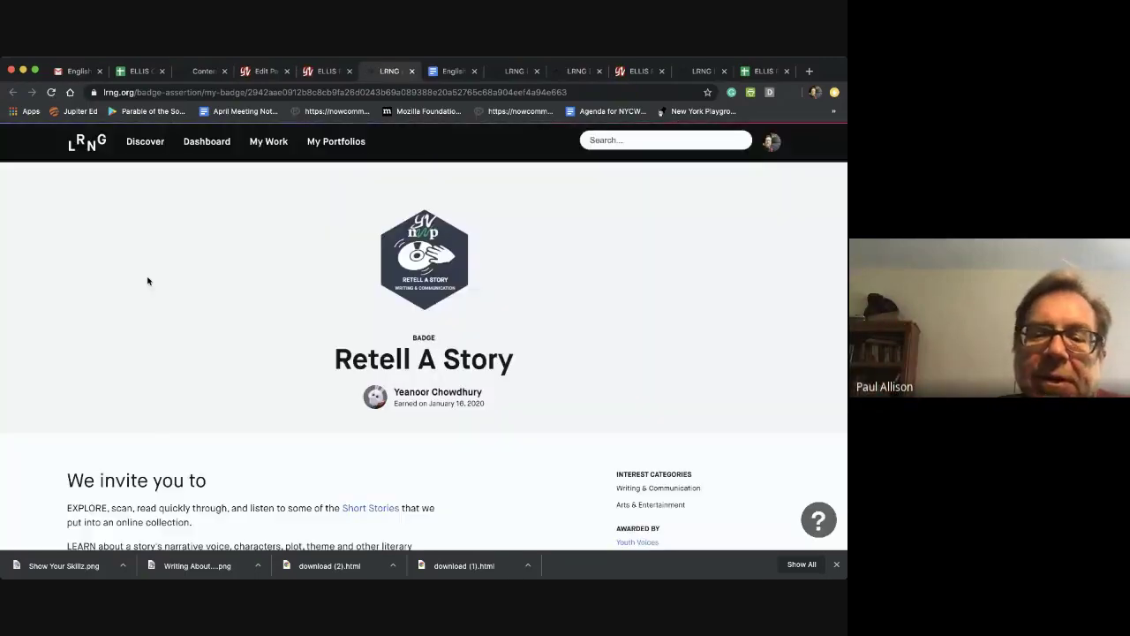
Step: Scroll through the badge's five evidence items from January 8–14, 2020, including 'audio of everyday use'
{"action": "scroll", "coordinate": [148, 281], "scroll_direction": "down", "scroll_amount": 15}
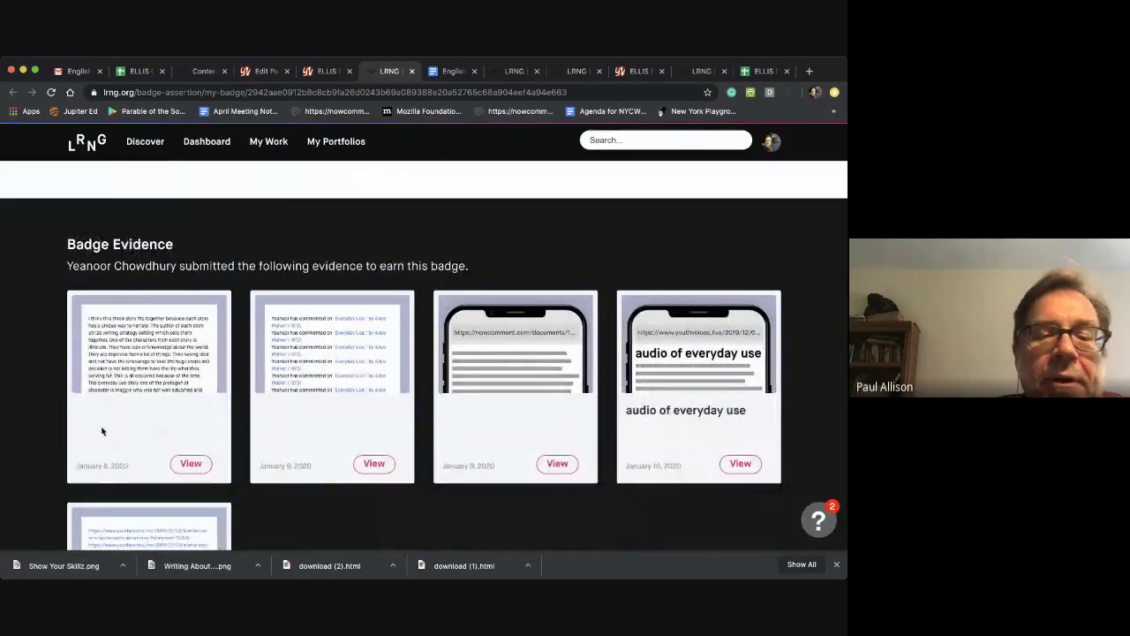
{"action": "scroll", "coordinate": [495, 380], "scroll_direction": "down", "scroll_amount": 2}
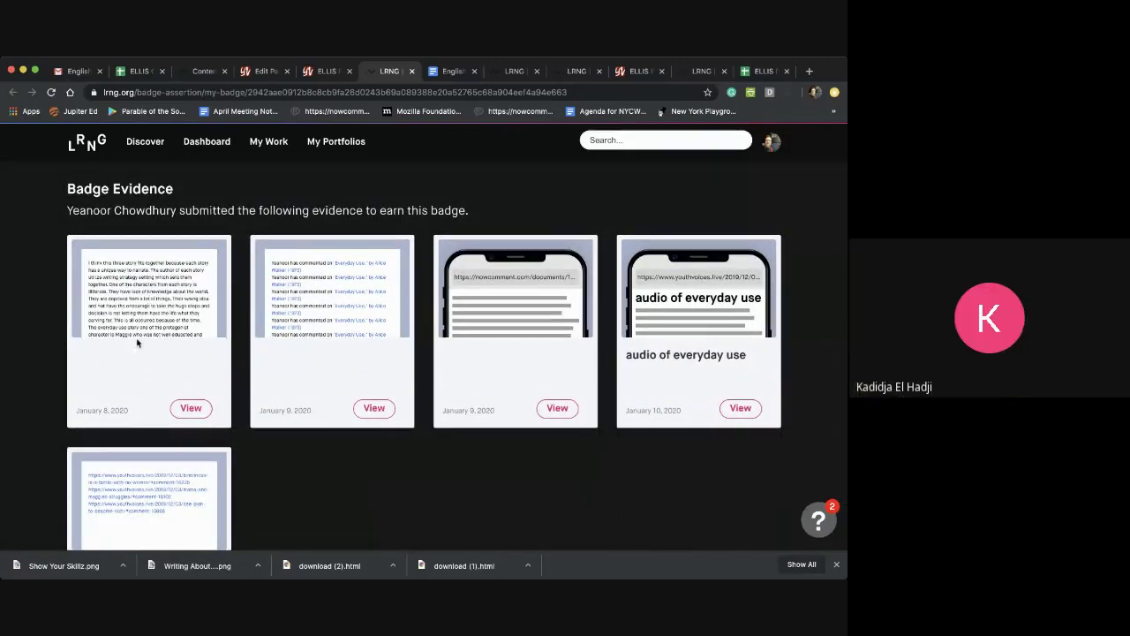
{"action": "scroll", "coordinate": [137, 383], "scroll_direction": "down", "scroll_amount": 4}
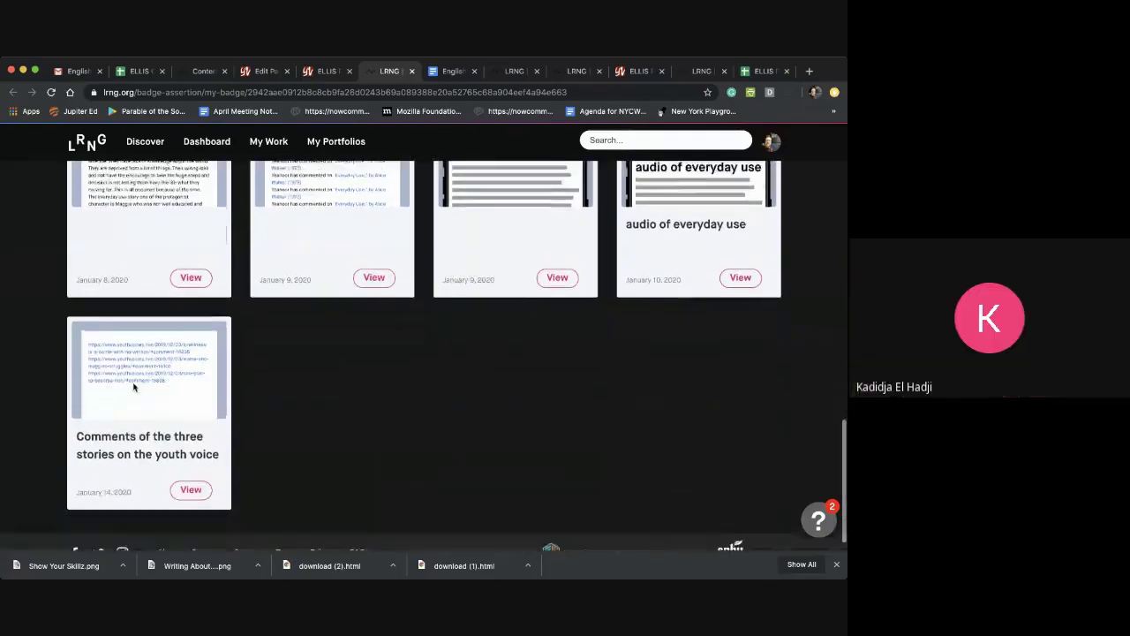
{"action": "scroll", "coordinate": [134, 386], "scroll_direction": "up", "scroll_amount": 1}
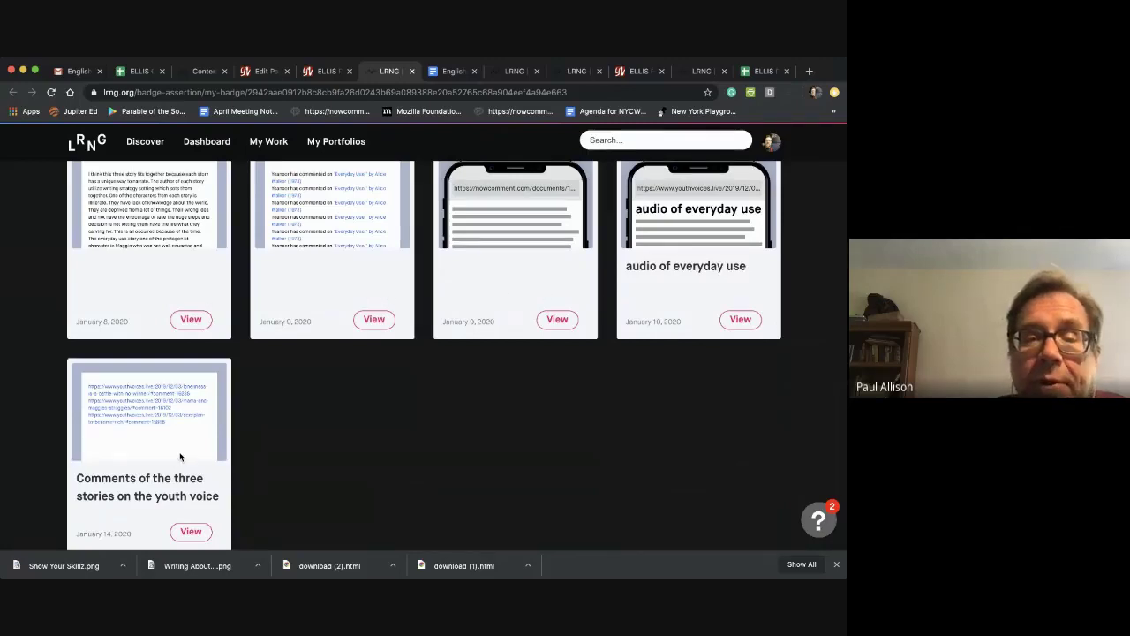
{"action": "scroll", "coordinate": [180, 457], "scroll_direction": "up", "scroll_amount": 1}
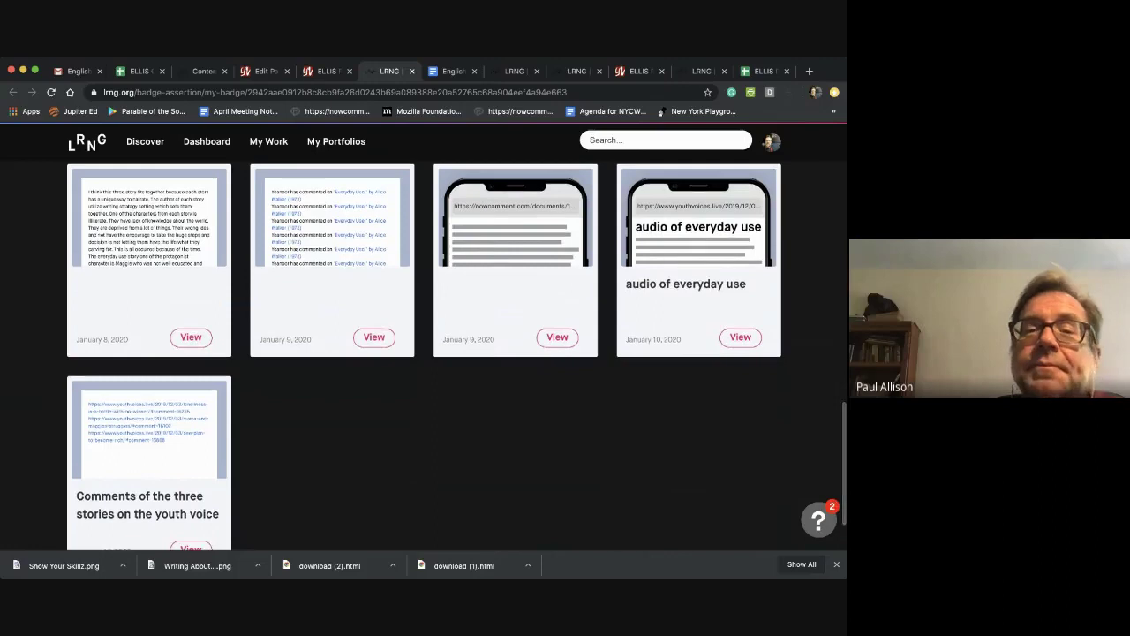
Step: Back in the portfolio editor, put My comment in the second slot
{"action": "left_click", "coordinate": [576, 73]}
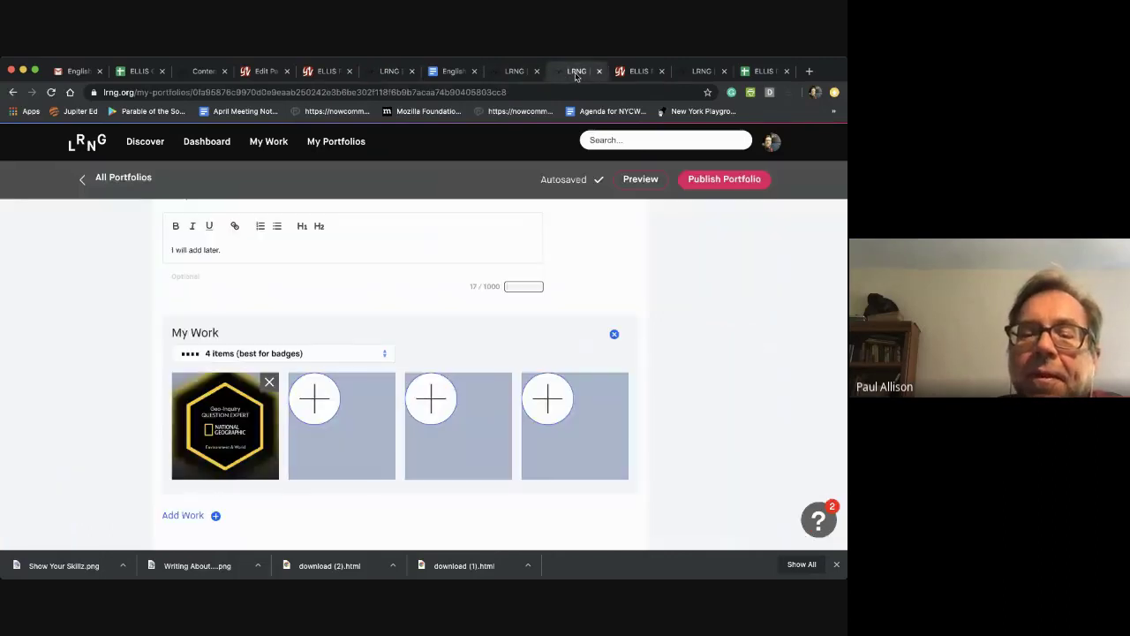
{"action": "left_click", "coordinate": [316, 399]}
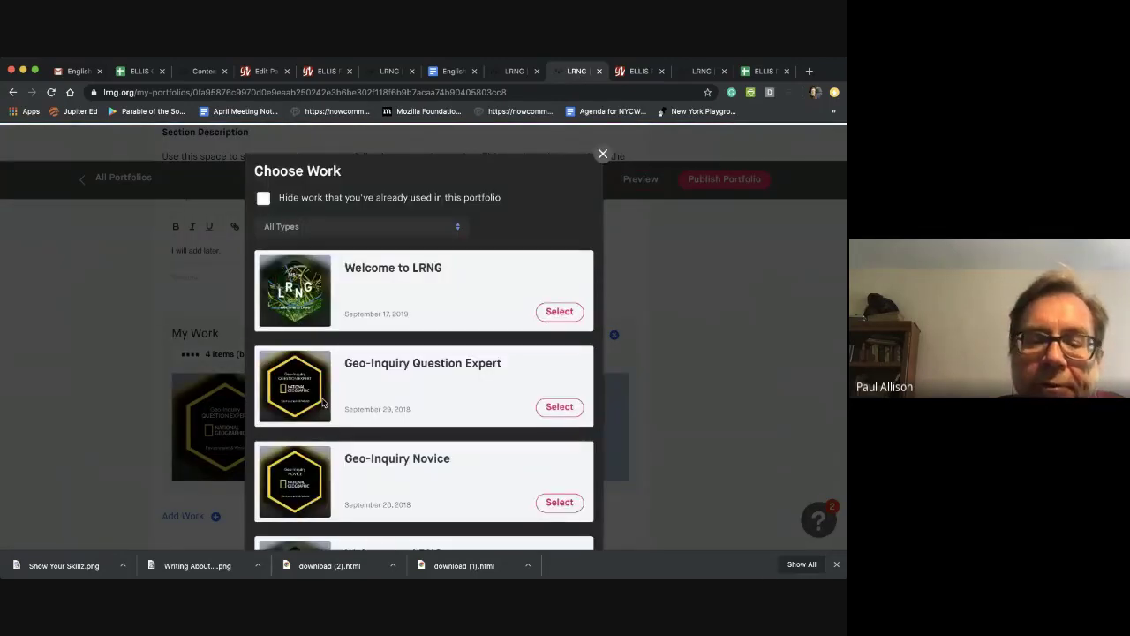
{"action": "scroll", "coordinate": [323, 402], "scroll_direction": "down", "scroll_amount": 4}
{"action": "scroll", "coordinate": [323, 403], "scroll_direction": "down", "scroll_amount": 7}
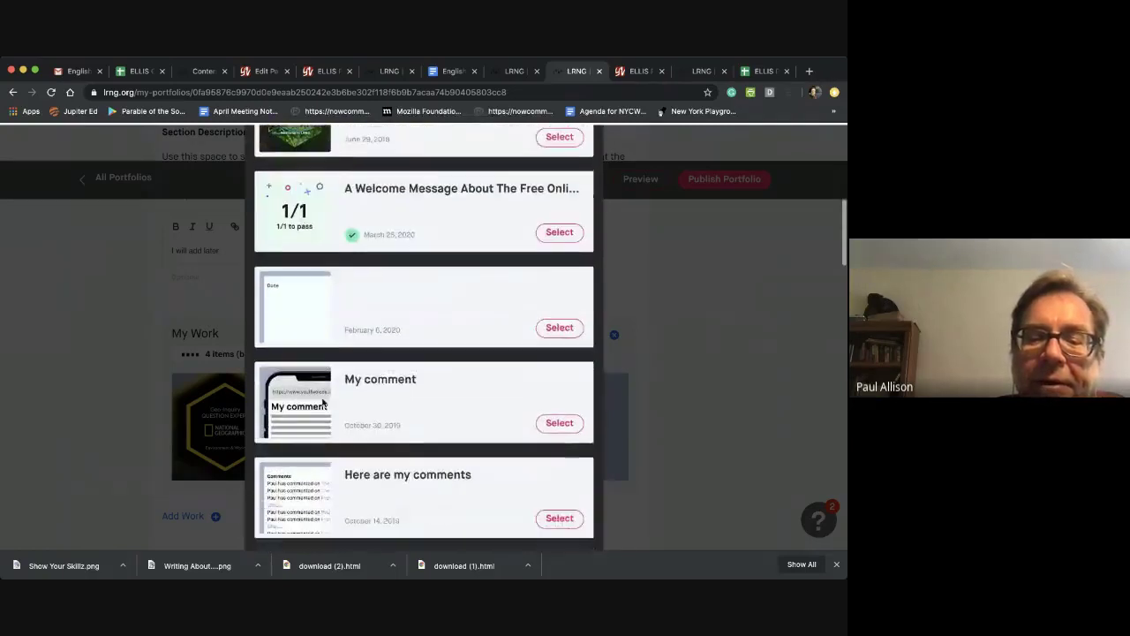
{"action": "left_click", "coordinate": [559, 419]}
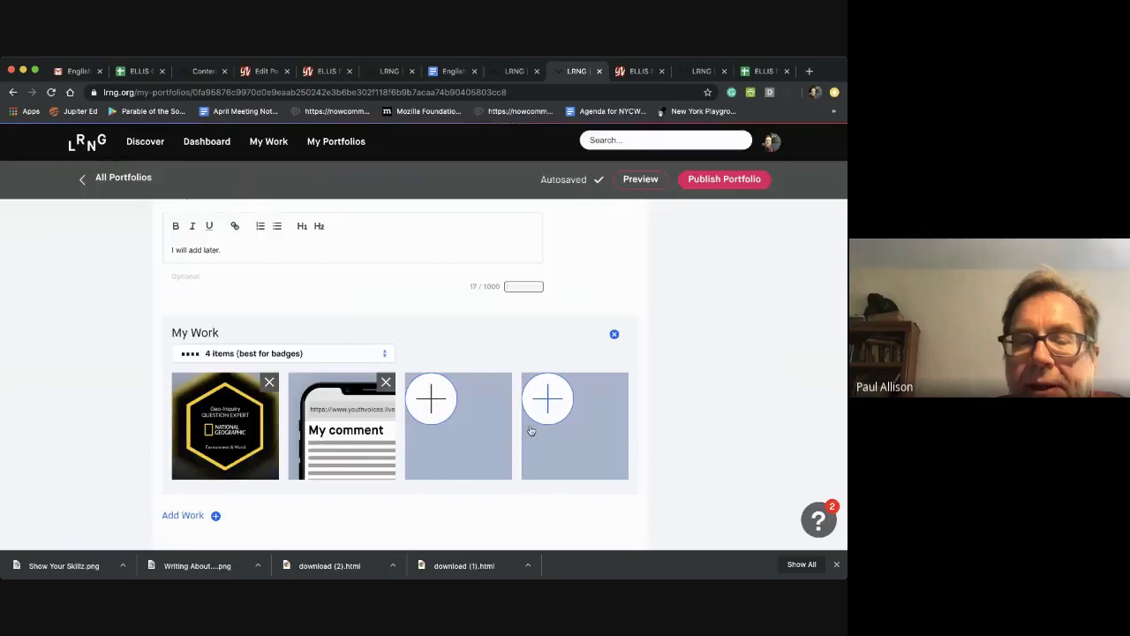
Step: Add the youth voices item to the third slot
{"action": "left_click", "coordinate": [432, 401]}
{"action": "scroll", "coordinate": [437, 462], "scroll_direction": "down", "scroll_amount": 15}
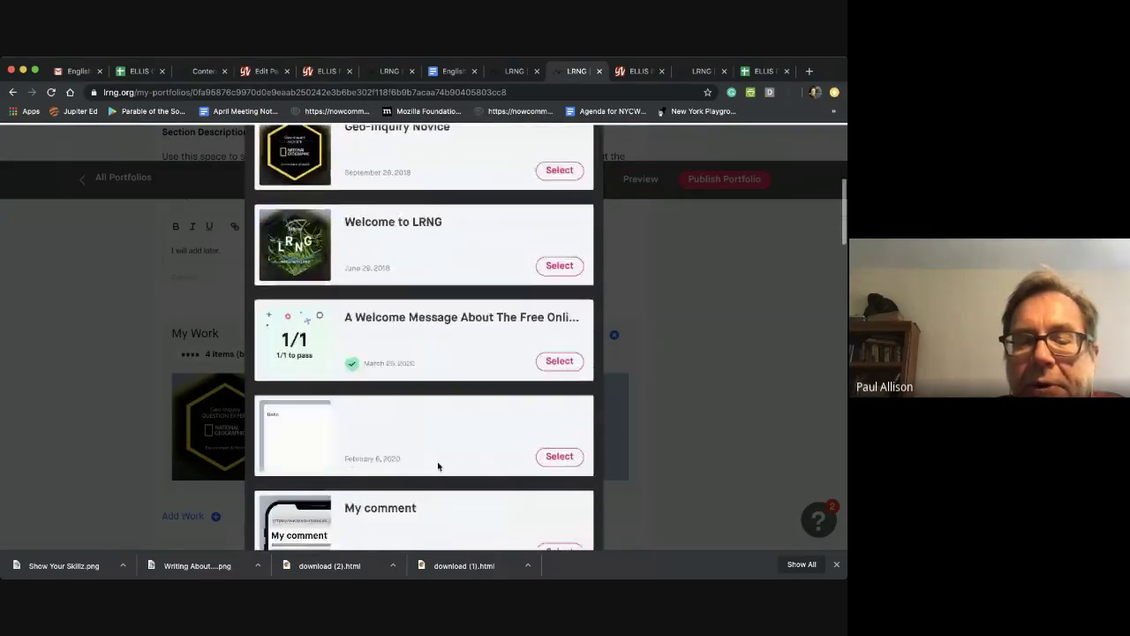
{"action": "scroll", "coordinate": [438, 466], "scroll_direction": "down", "scroll_amount": 15}
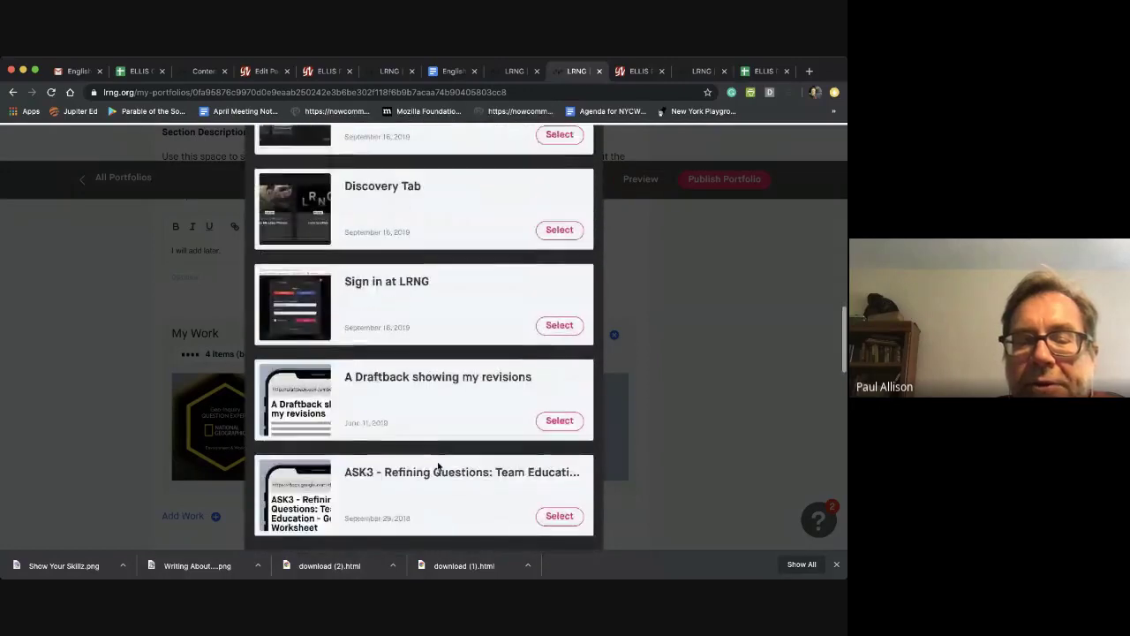
{"action": "scroll", "coordinate": [438, 467], "scroll_direction": "down", "scroll_amount": 6}
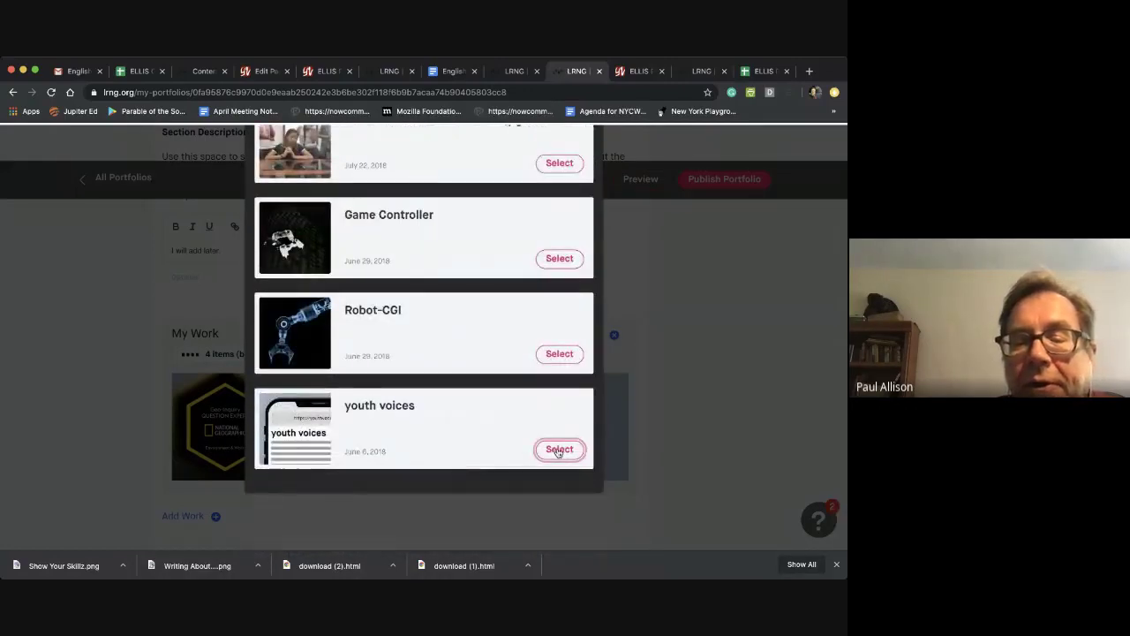
{"action": "left_click", "coordinate": [553, 450]}
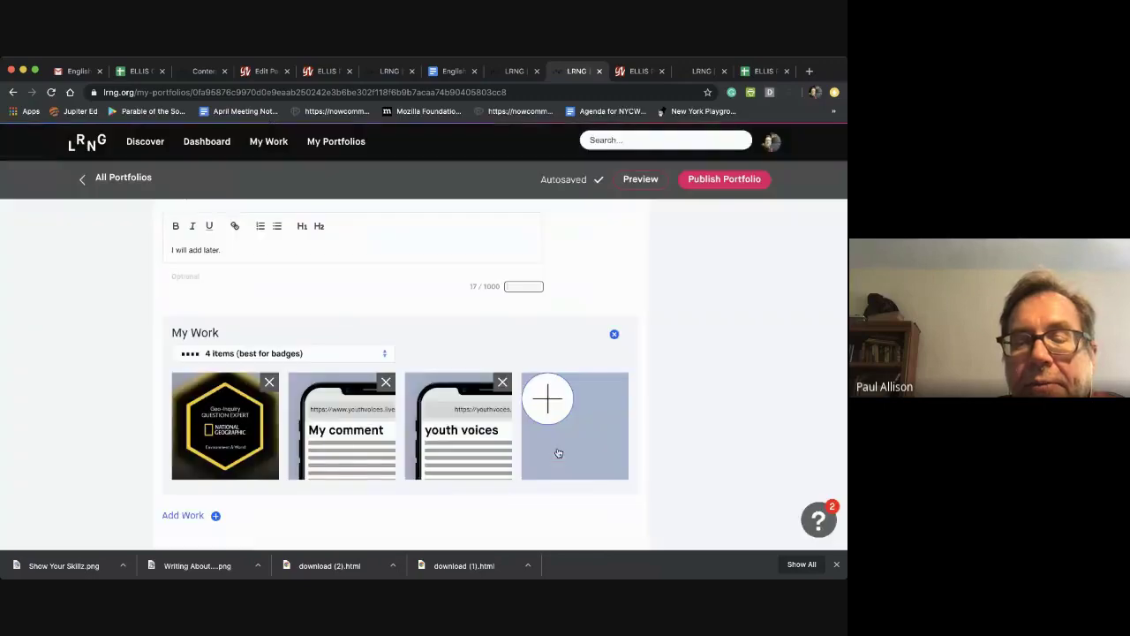
Step: Place the ASK3 refining-questions worksheet in the fourth slot
{"action": "left_click", "coordinate": [547, 402]}
{"action": "scroll", "coordinate": [521, 464], "scroll_direction": "down", "scroll_amount": 3}
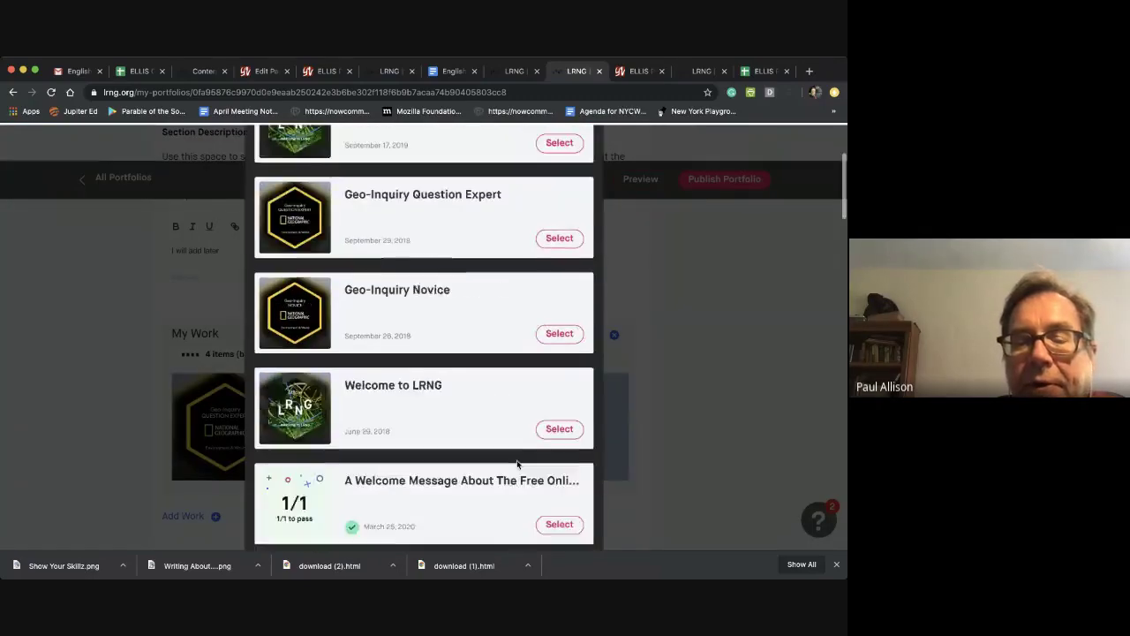
{"action": "scroll", "coordinate": [517, 463], "scroll_direction": "down", "scroll_amount": 9}
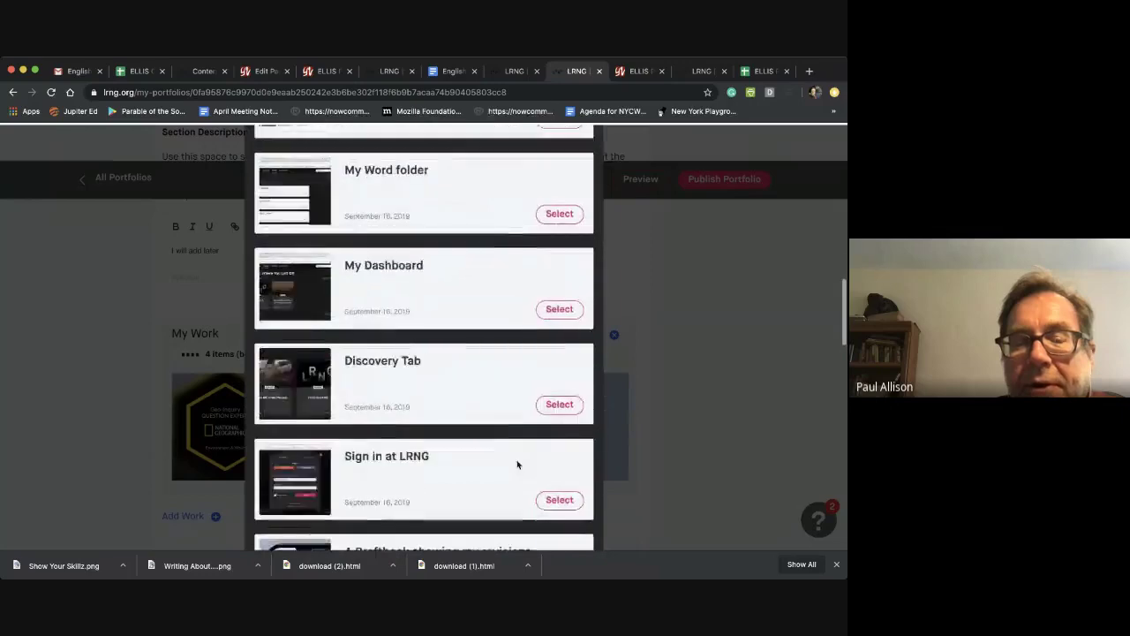
{"action": "scroll", "coordinate": [517, 465], "scroll_direction": "down", "scroll_amount": 8}
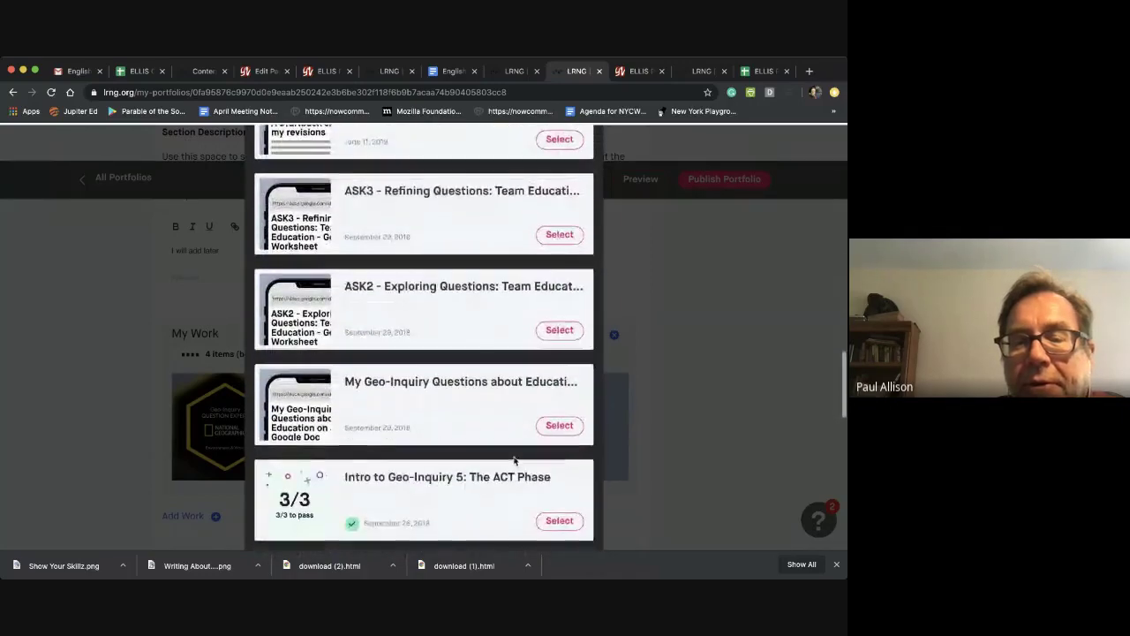
{"action": "left_click", "coordinate": [559, 234]}
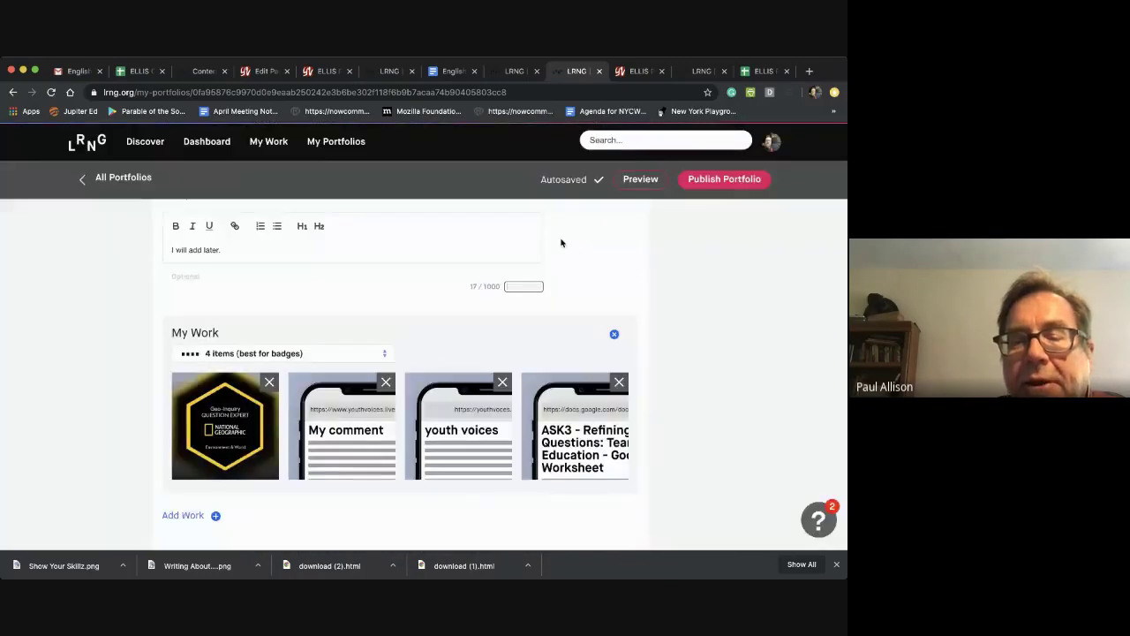
{"action": "scroll", "coordinate": [669, 413], "scroll_direction": "down", "scroll_amount": 2}
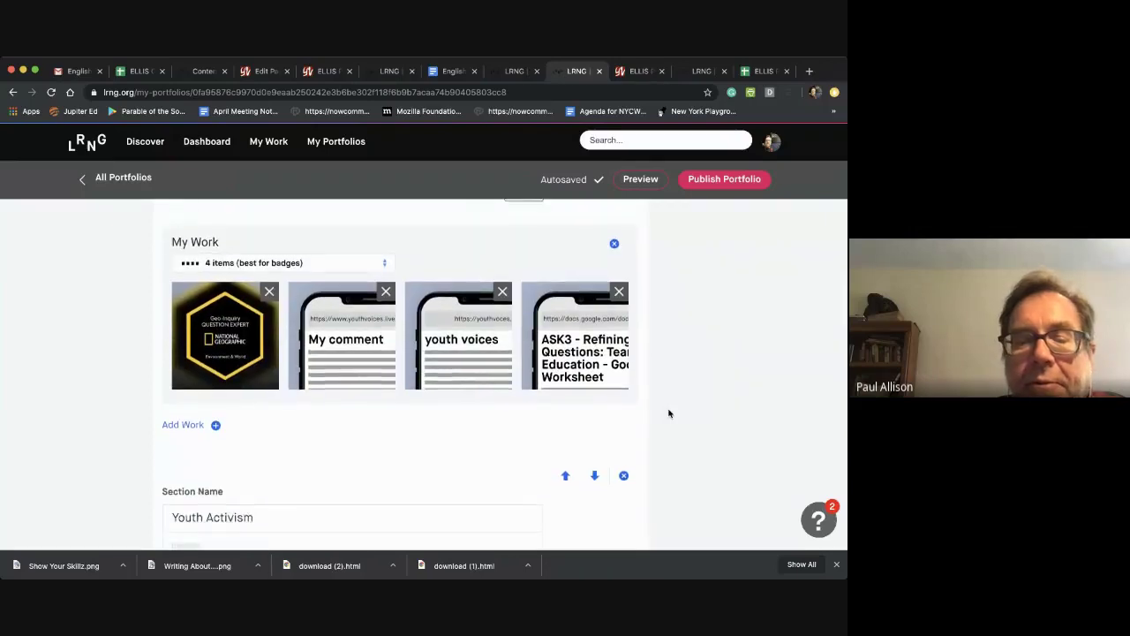
{"action": "scroll", "coordinate": [669, 413], "scroll_direction": "up", "scroll_amount": 2}
{"action": "scroll", "coordinate": [669, 413], "scroll_direction": "up", "scroll_amount": 1}
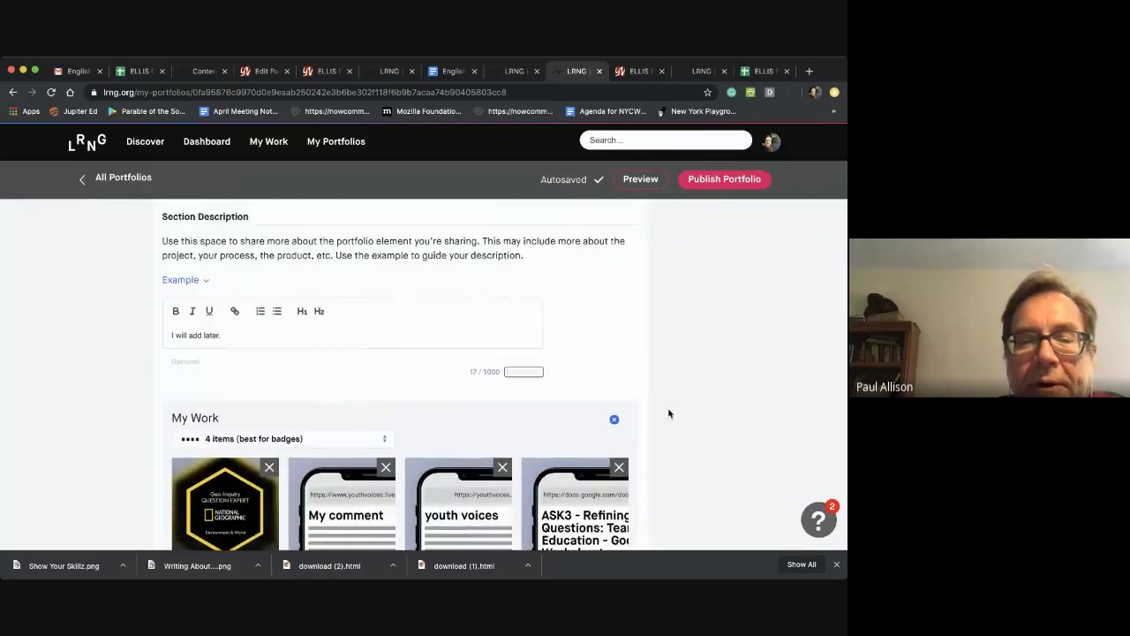
{"action": "scroll", "coordinate": [669, 414], "scroll_direction": "down", "scroll_amount": 3}
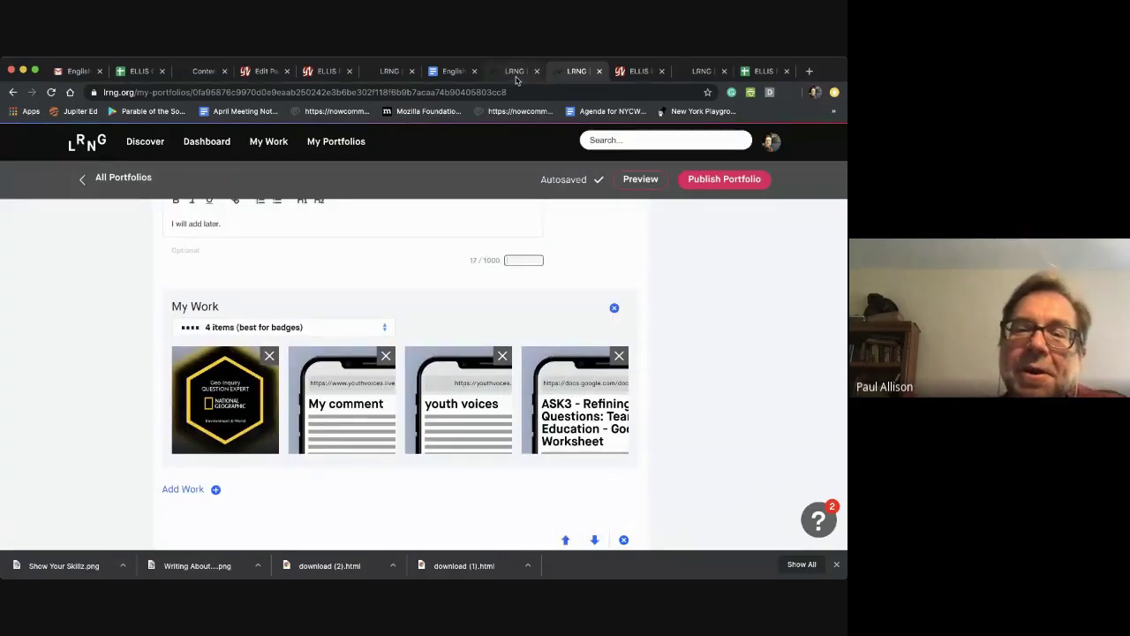
{"action": "left_click", "coordinate": [309, 77]}
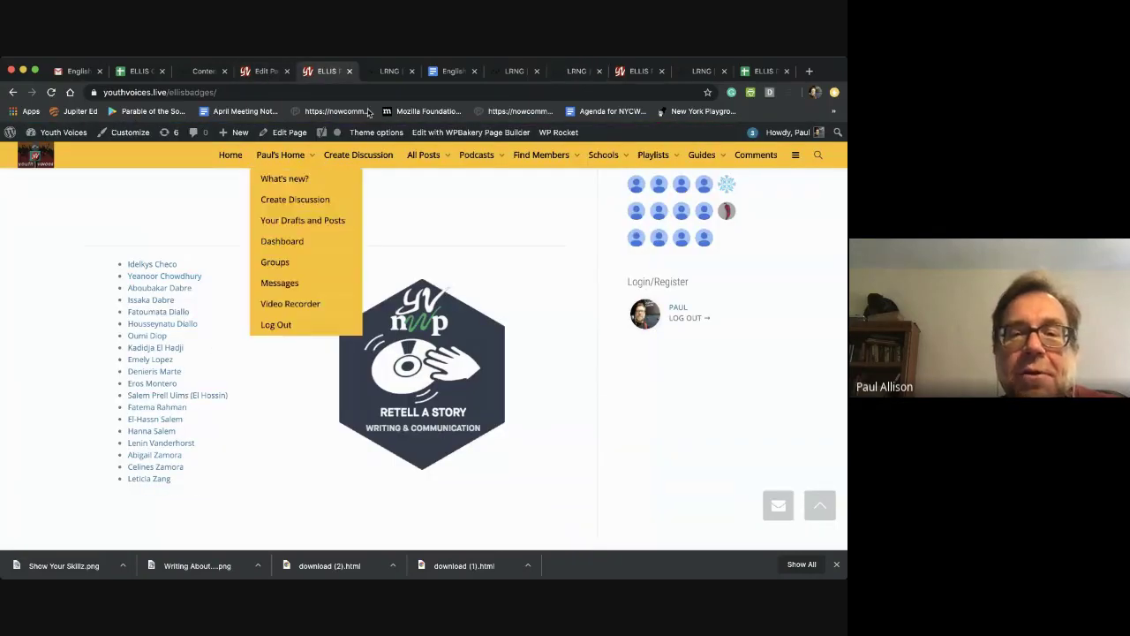
{"action": "left_click", "coordinate": [389, 72]}
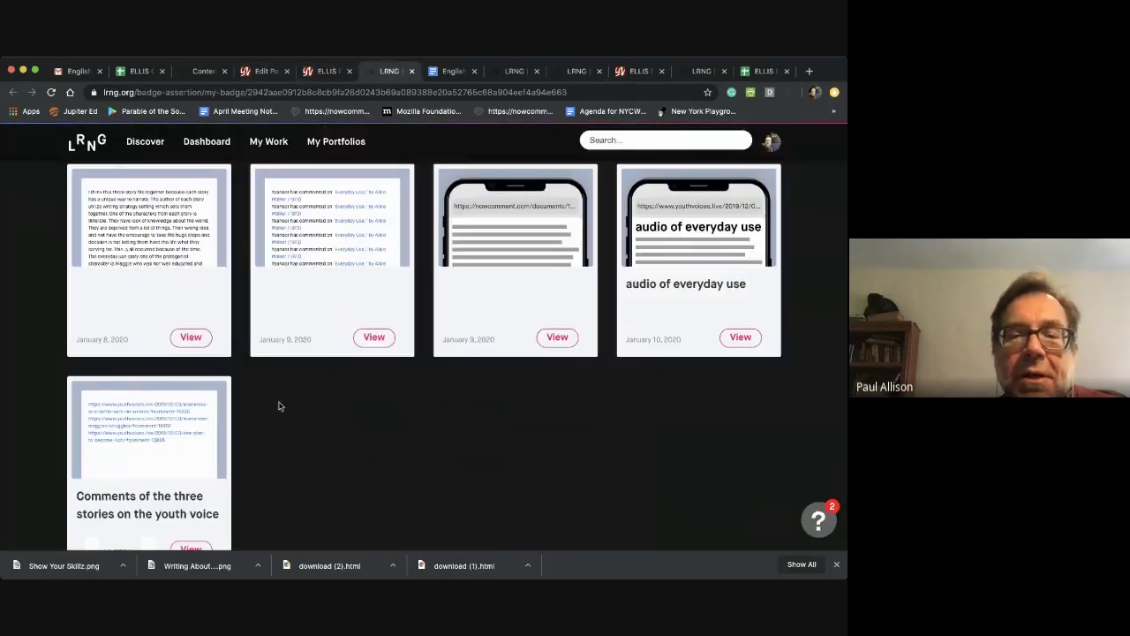
{"action": "scroll", "coordinate": [278, 406], "scroll_direction": "down", "scroll_amount": 1}
{"action": "scroll", "coordinate": [280, 404], "scroll_direction": "up", "scroll_amount": 2}
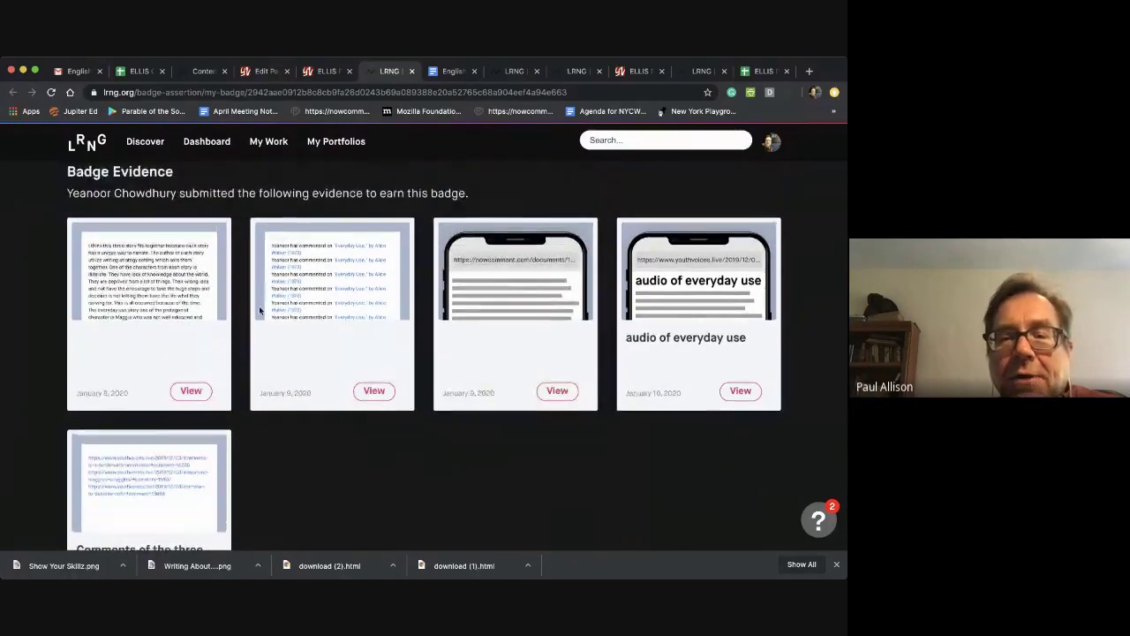
{"action": "scroll", "coordinate": [260, 310], "scroll_direction": "up", "scroll_amount": 10}
{"action": "scroll", "coordinate": [260, 310], "scroll_direction": "down", "scroll_amount": 12}
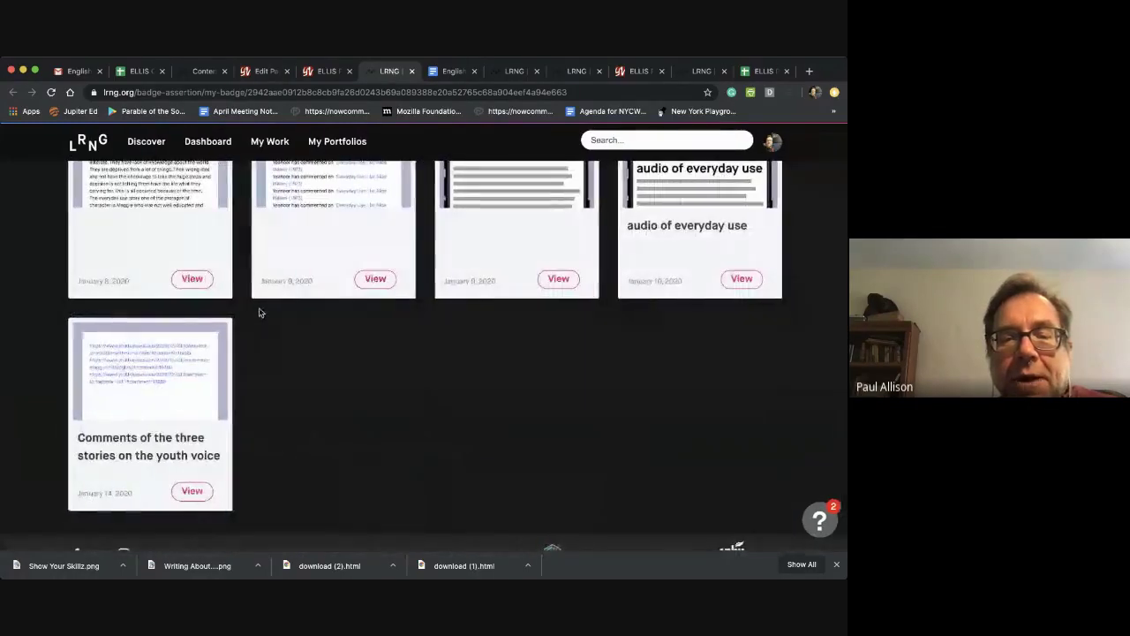
{"action": "scroll", "coordinate": [362, 344], "scroll_direction": "up", "scroll_amount": 2}
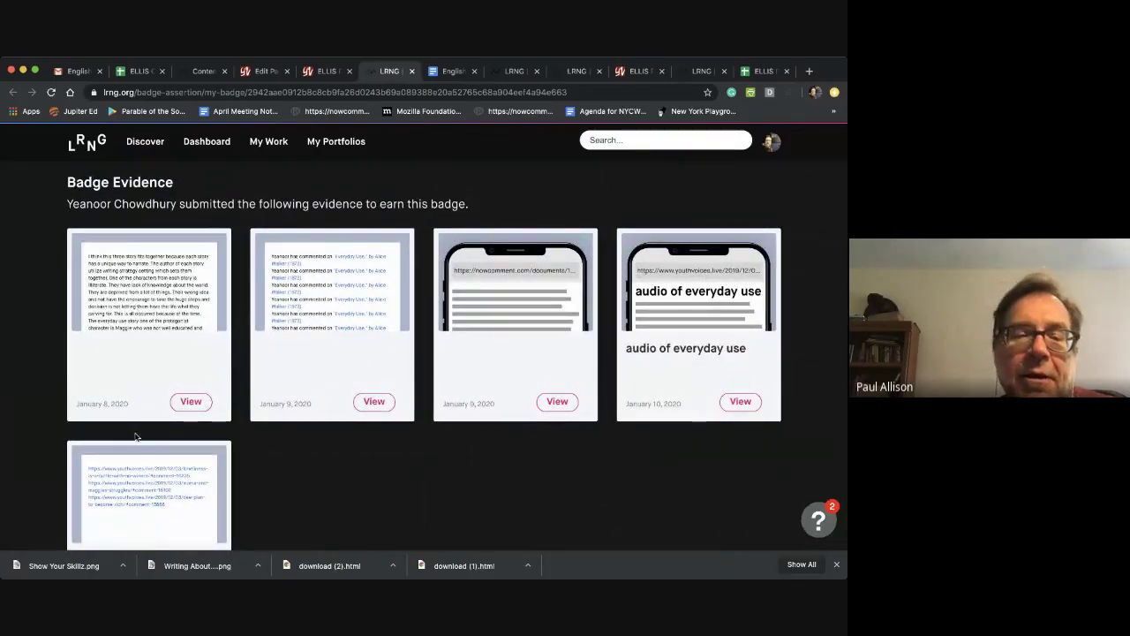
{"action": "left_click", "coordinate": [574, 72]}
Step: Add another My Work block to the section with the four-item layout
{"action": "scroll", "coordinate": [463, 345], "scroll_direction": "down", "scroll_amount": 4}
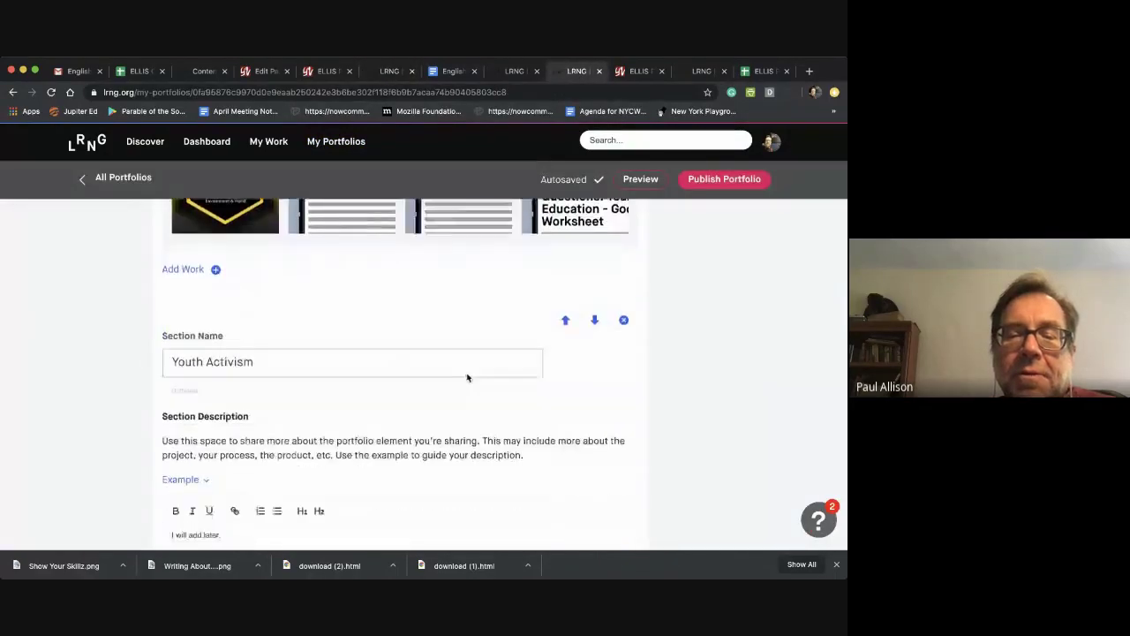
{"action": "scroll", "coordinate": [348, 383], "scroll_direction": "up", "scroll_amount": 1}
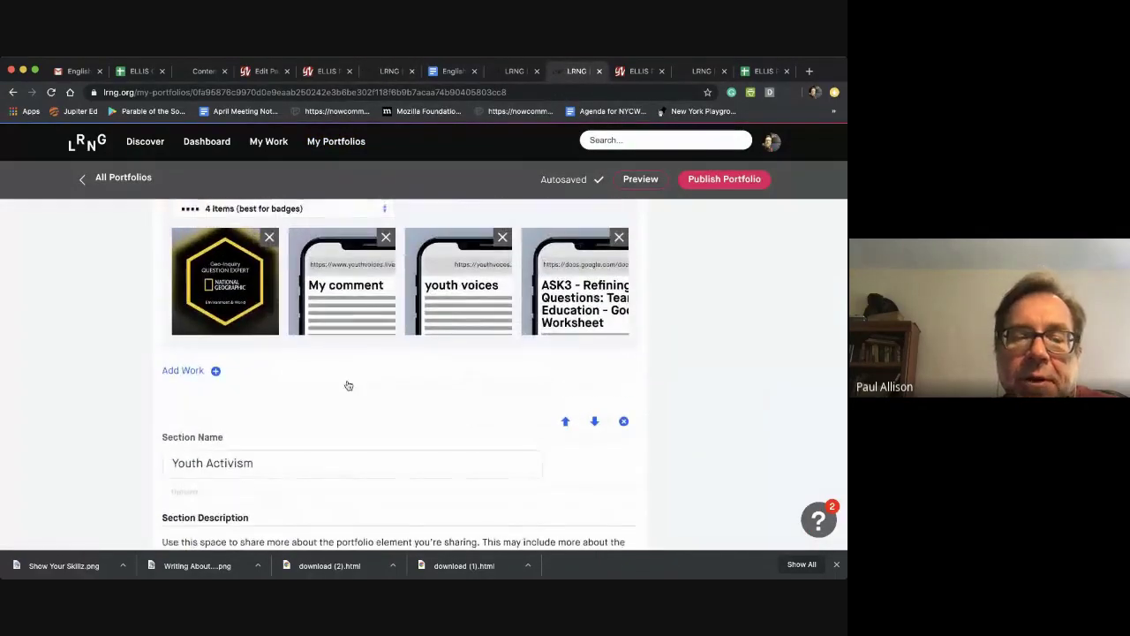
{"action": "left_click", "coordinate": [216, 372]}
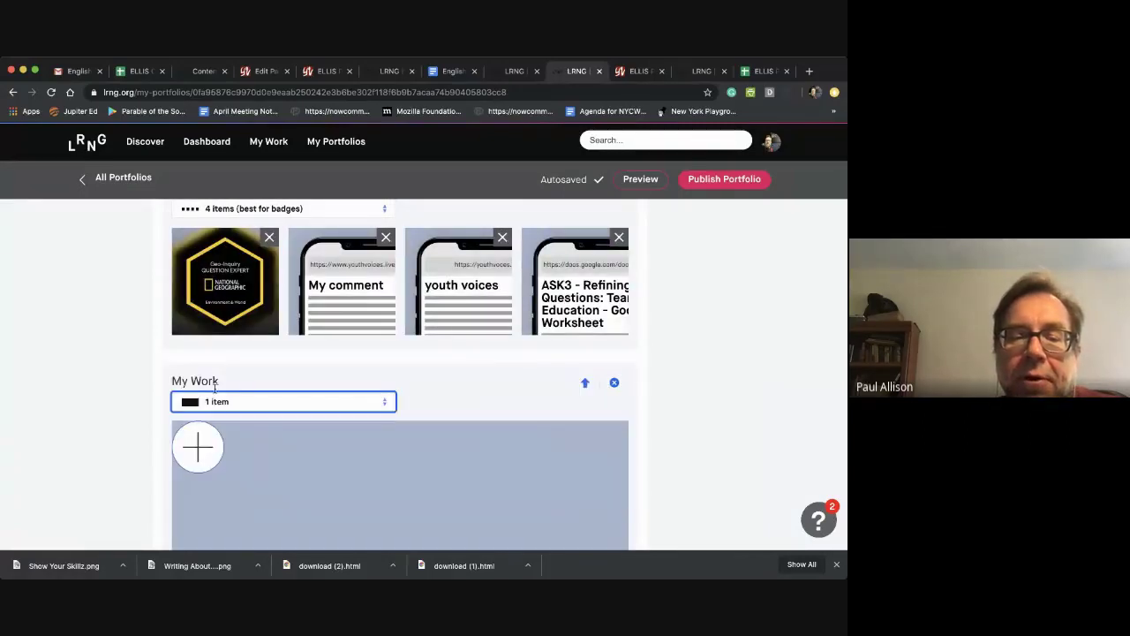
{"action": "left_click", "coordinate": [218, 405]}
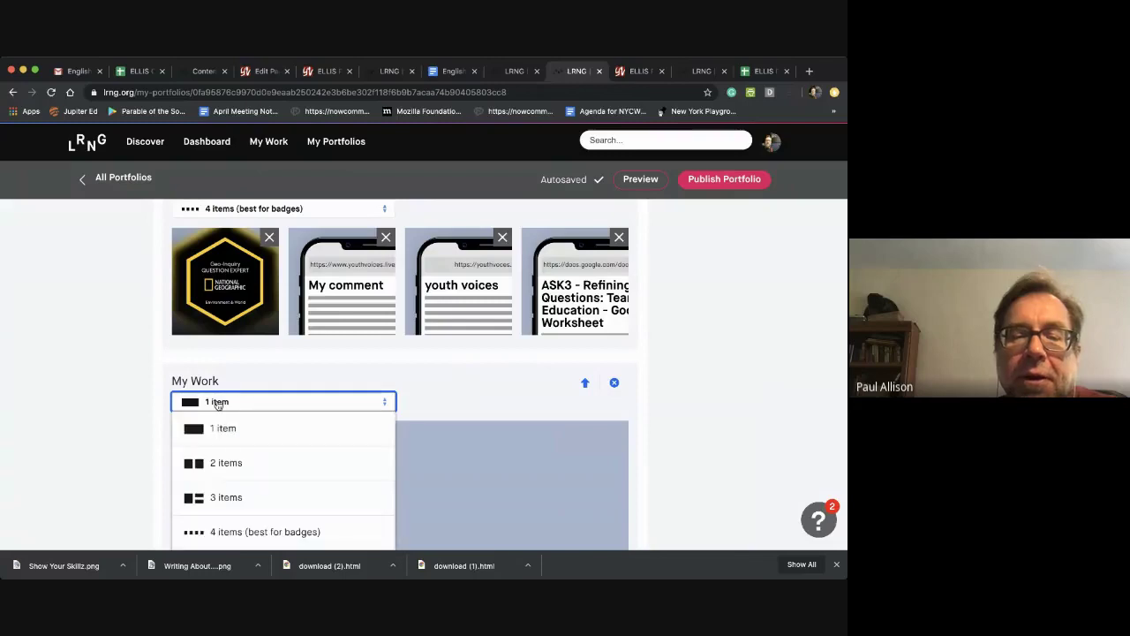
{"action": "left_click", "coordinate": [222, 531]}
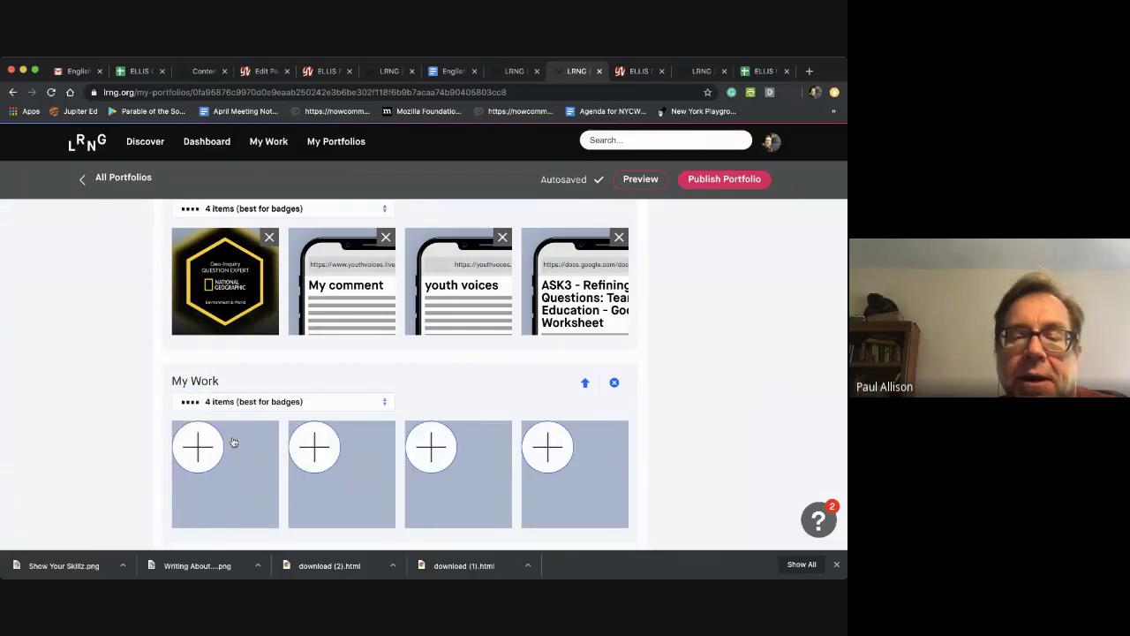
Step: Put My Dashboard in the new block's first slot
{"action": "left_click", "coordinate": [198, 444]}
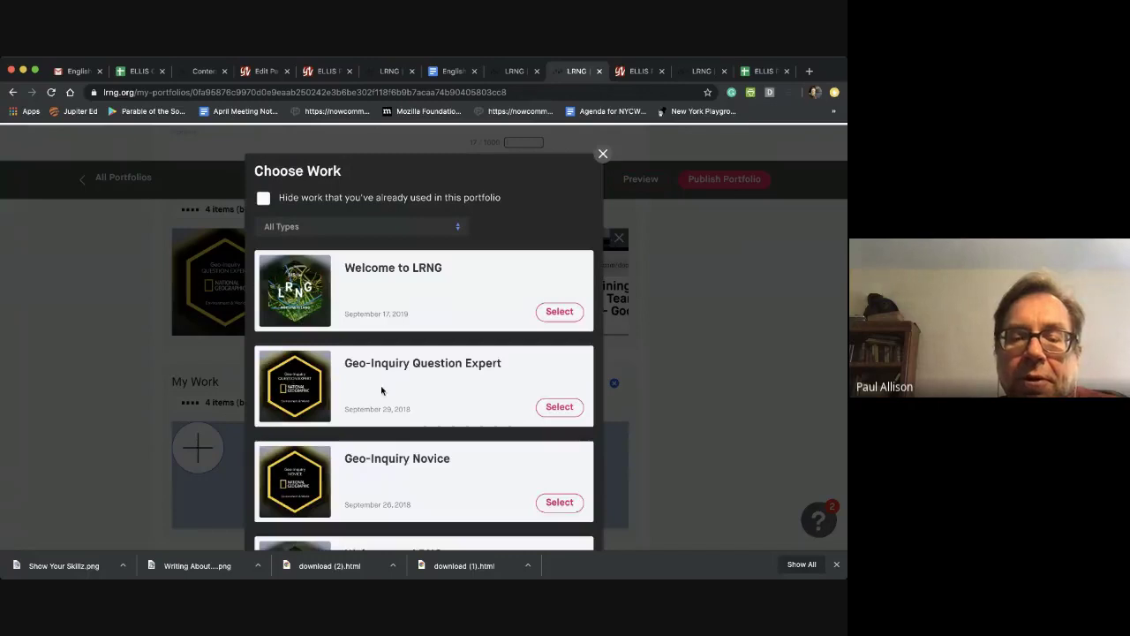
{"action": "scroll", "coordinate": [382, 389], "scroll_direction": "down", "scroll_amount": 10}
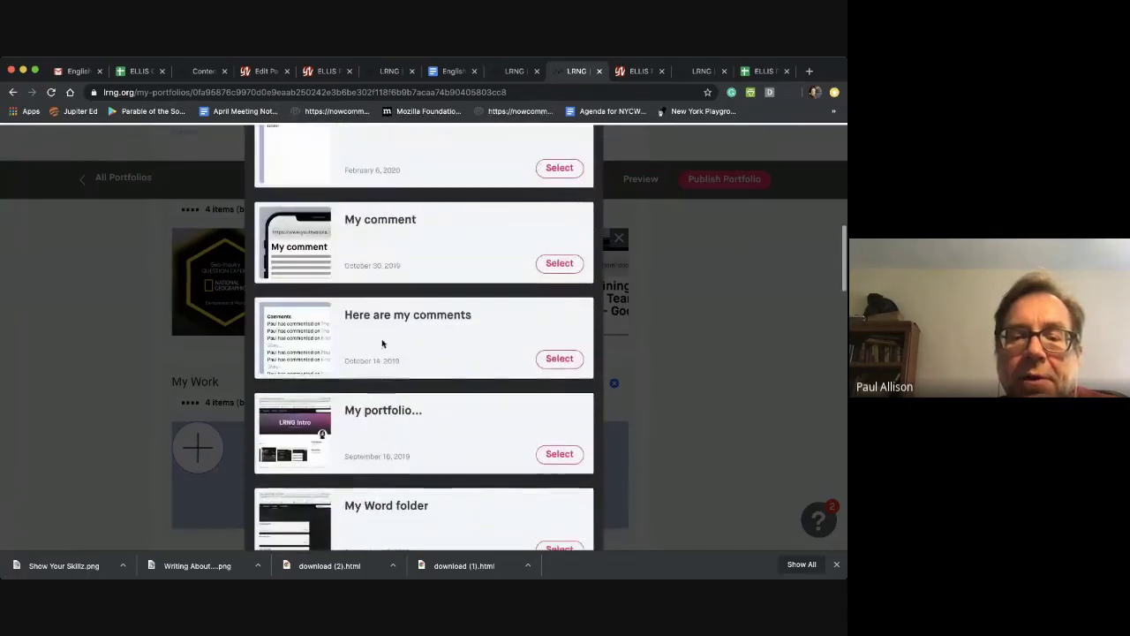
{"action": "scroll", "coordinate": [385, 391], "scroll_direction": "down", "scroll_amount": 3}
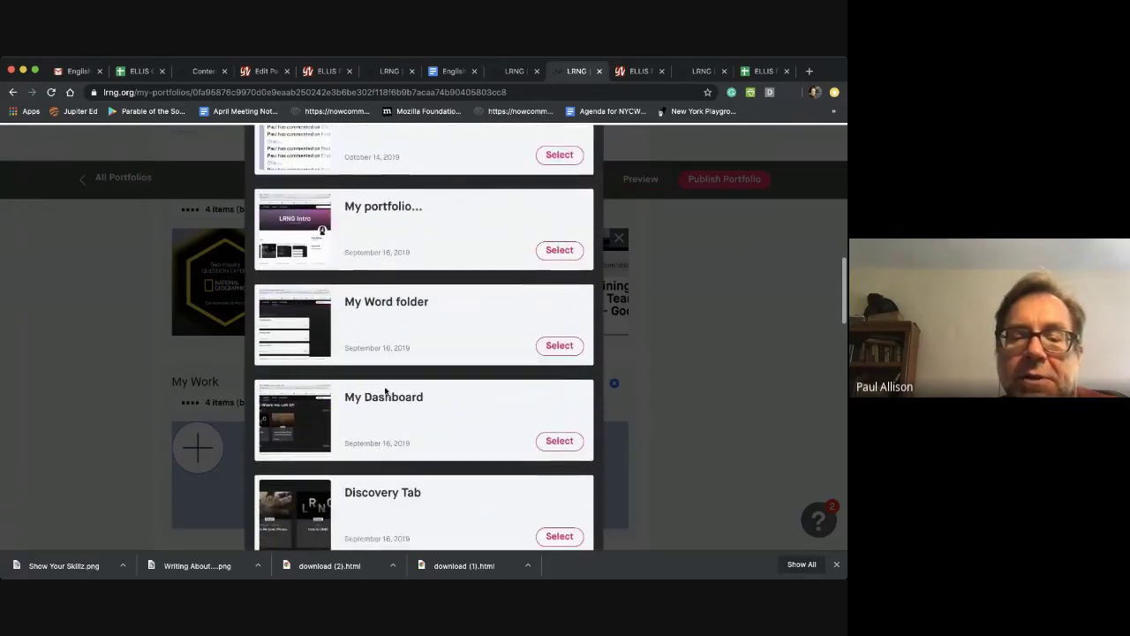
{"action": "left_click", "coordinate": [559, 440]}
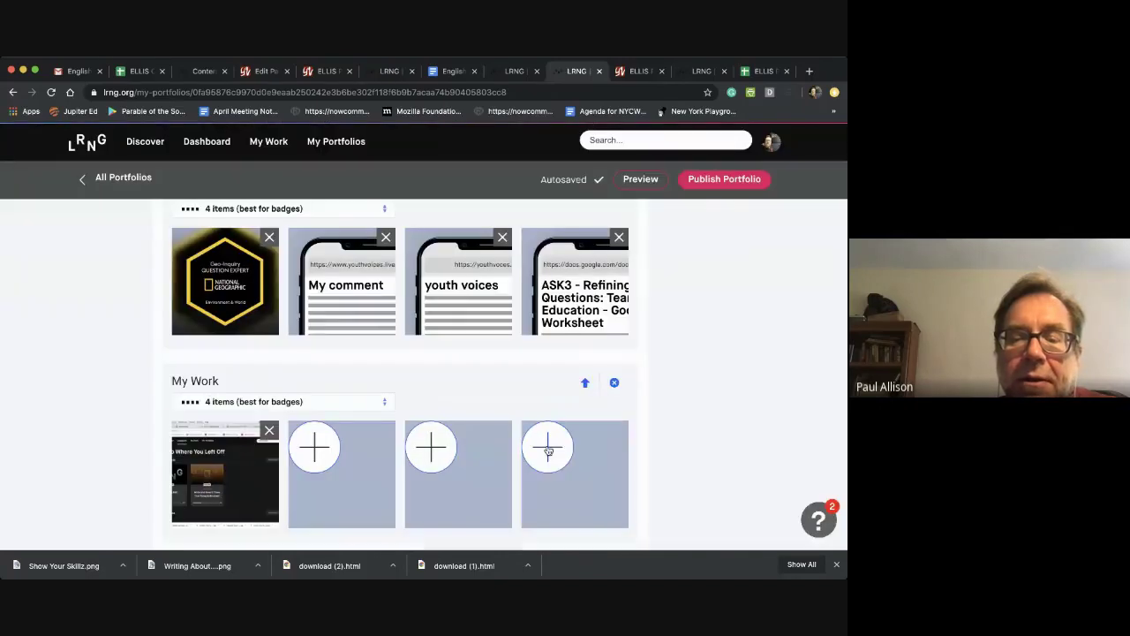
Step: Add the My Word folder work as the block's second item
{"action": "left_click", "coordinate": [315, 449]}
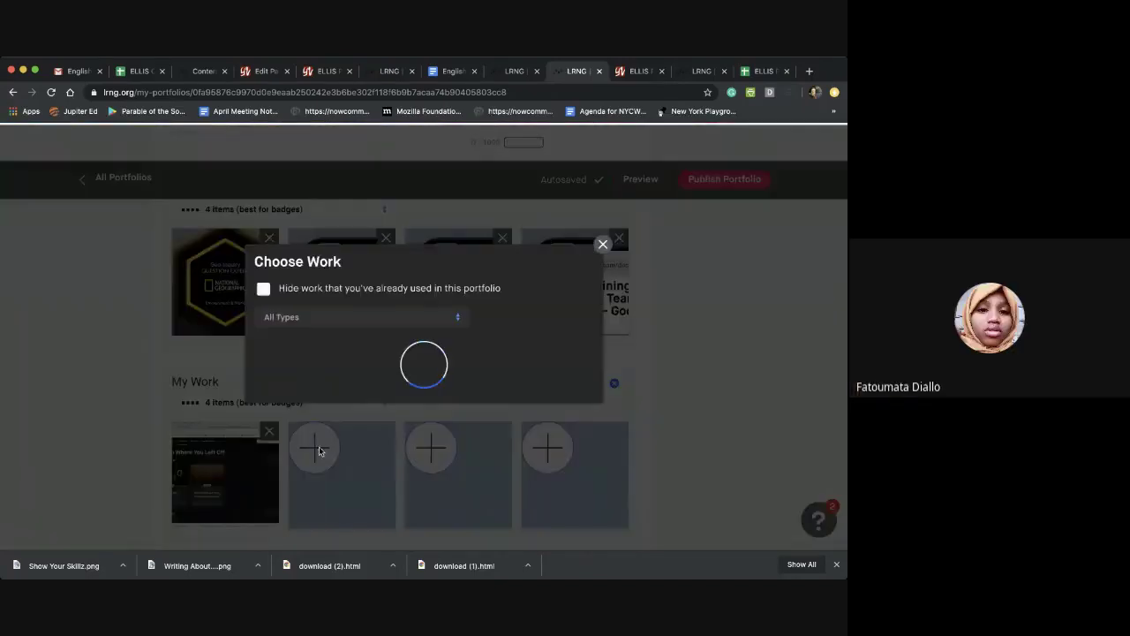
{"action": "left_click", "coordinate": [566, 319]}
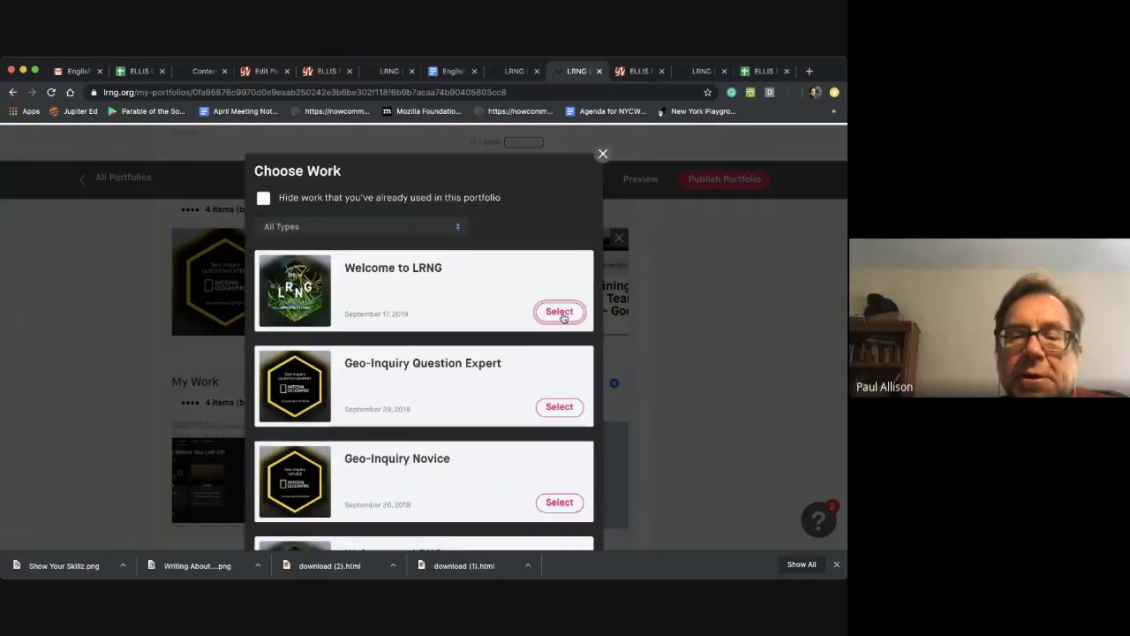
{"action": "scroll", "coordinate": [563, 487], "scroll_direction": "down", "scroll_amount": 10}
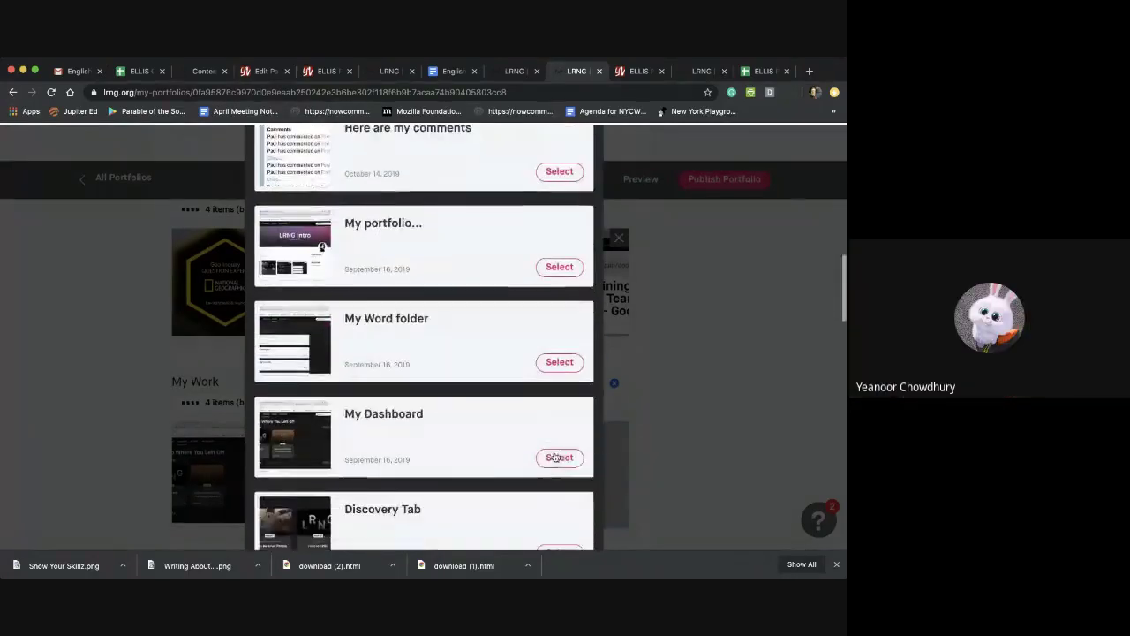
{"action": "scroll", "coordinate": [548, 424], "scroll_direction": "down", "scroll_amount": 1}
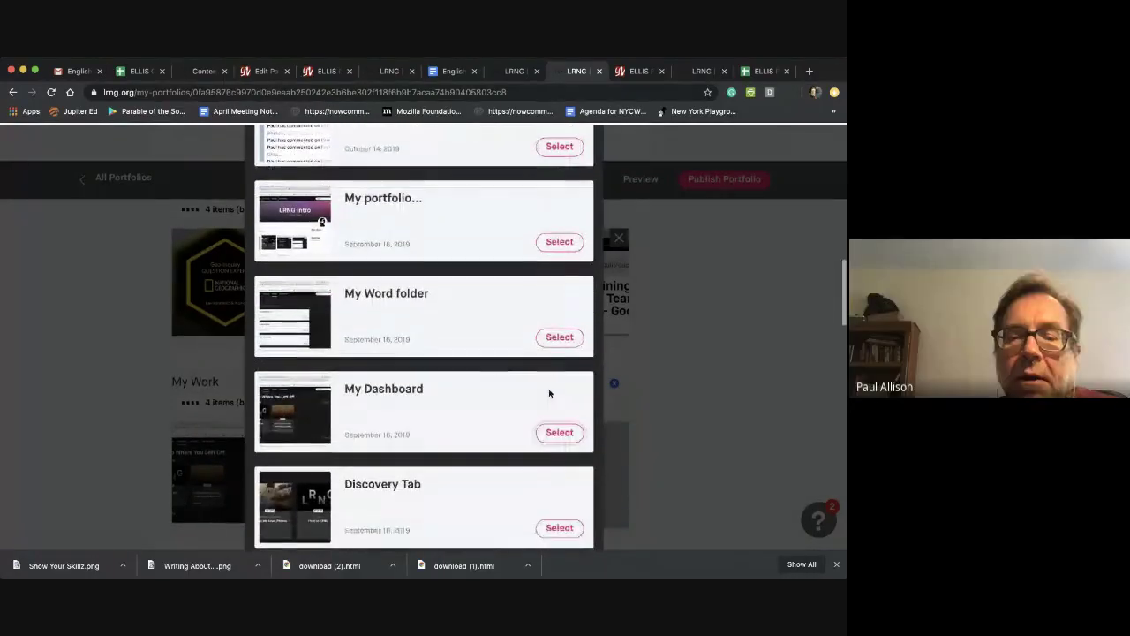
{"action": "left_click", "coordinate": [559, 338]}
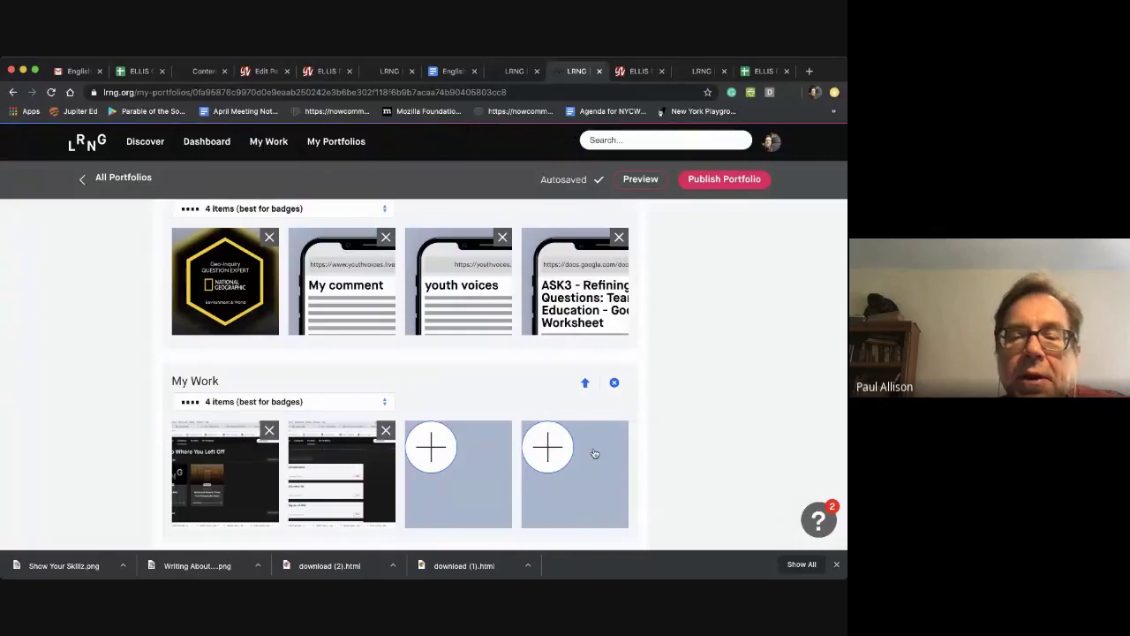
{"action": "scroll", "coordinate": [705, 439], "scroll_direction": "up", "scroll_amount": 5}
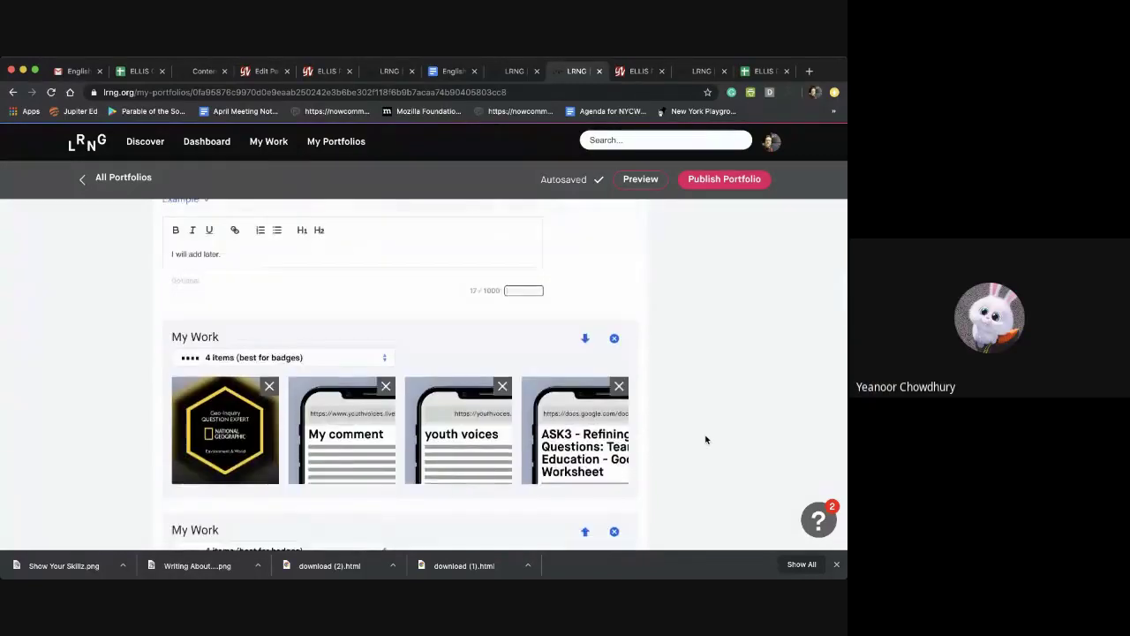
{"action": "scroll", "coordinate": [705, 439], "scroll_direction": "up", "scroll_amount": 4}
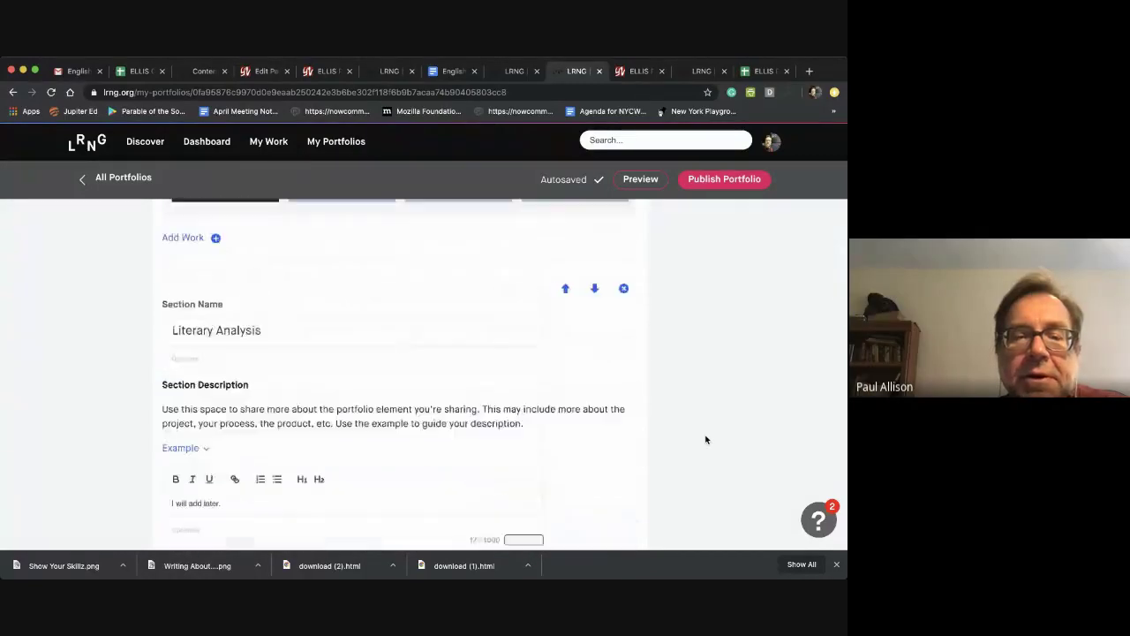
{"action": "scroll", "coordinate": [706, 439], "scroll_direction": "up", "scroll_amount": 5}
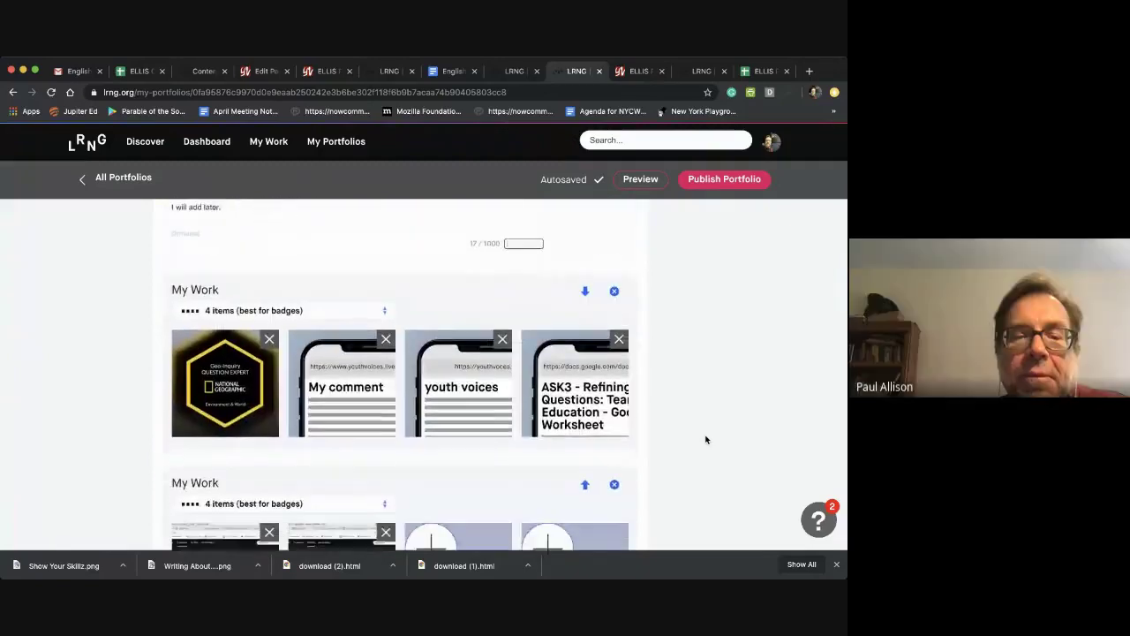
{"action": "scroll", "coordinate": [706, 439], "scroll_direction": "up", "scroll_amount": 4}
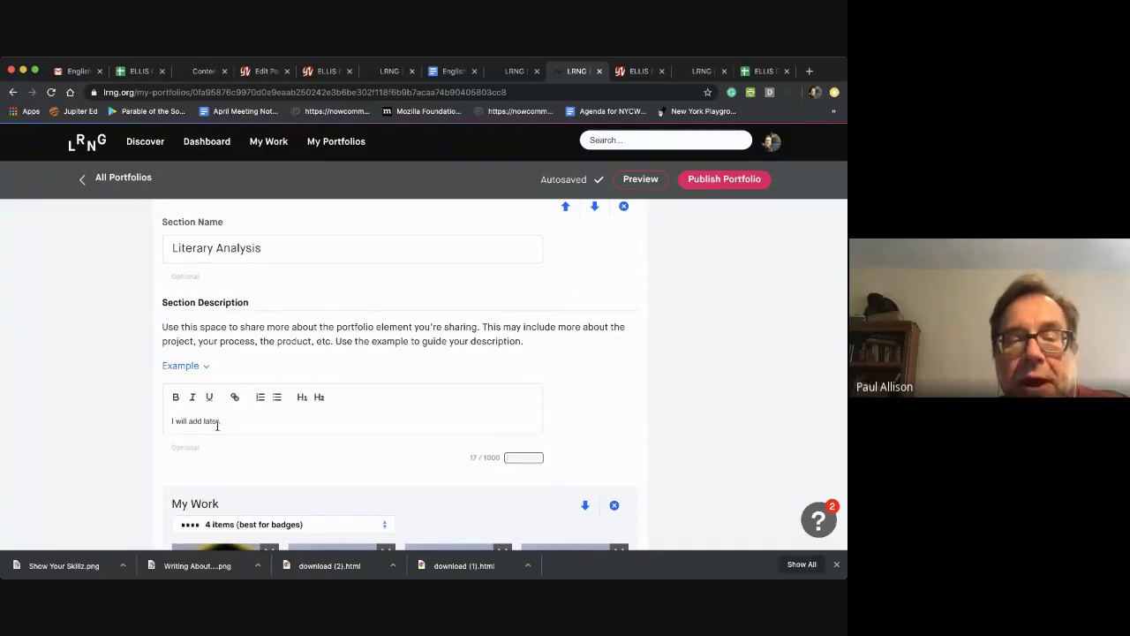
{"action": "scroll", "coordinate": [236, 411], "scroll_direction": "down", "scroll_amount": 1}
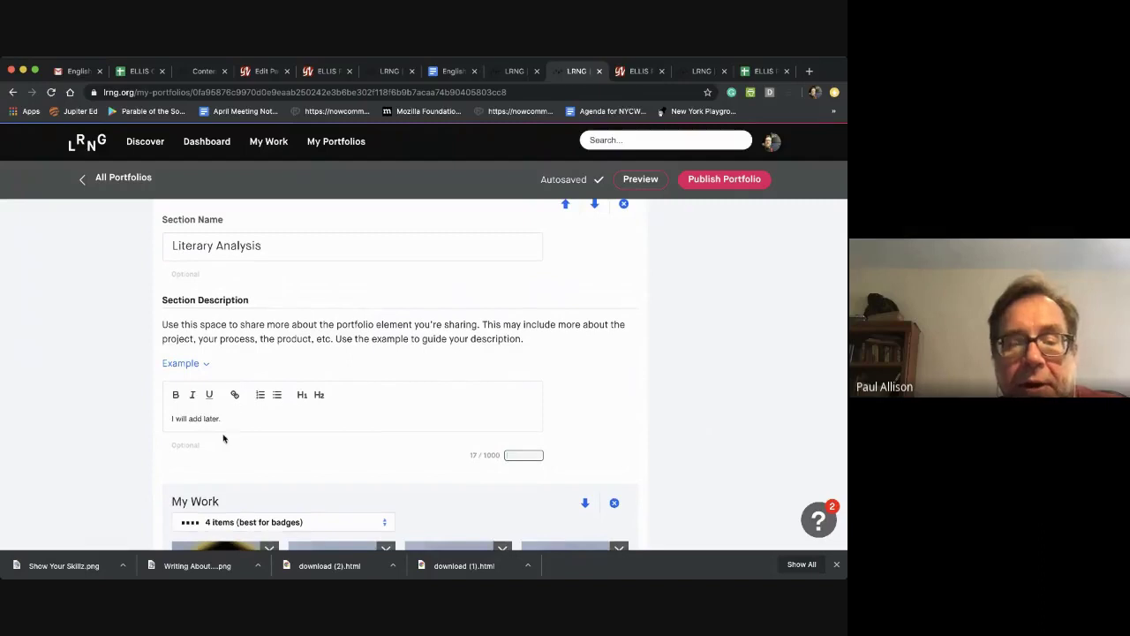
{"action": "scroll", "coordinate": [227, 418], "scroll_direction": "down", "scroll_amount": 4}
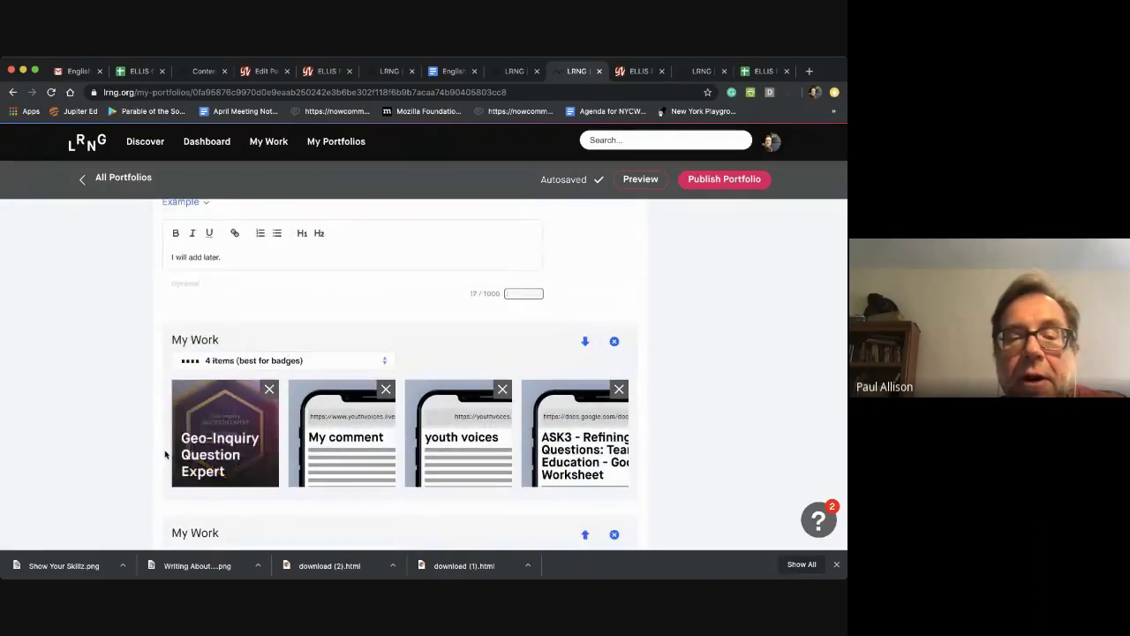
{"action": "scroll", "coordinate": [138, 439], "scroll_direction": "down", "scroll_amount": 1}
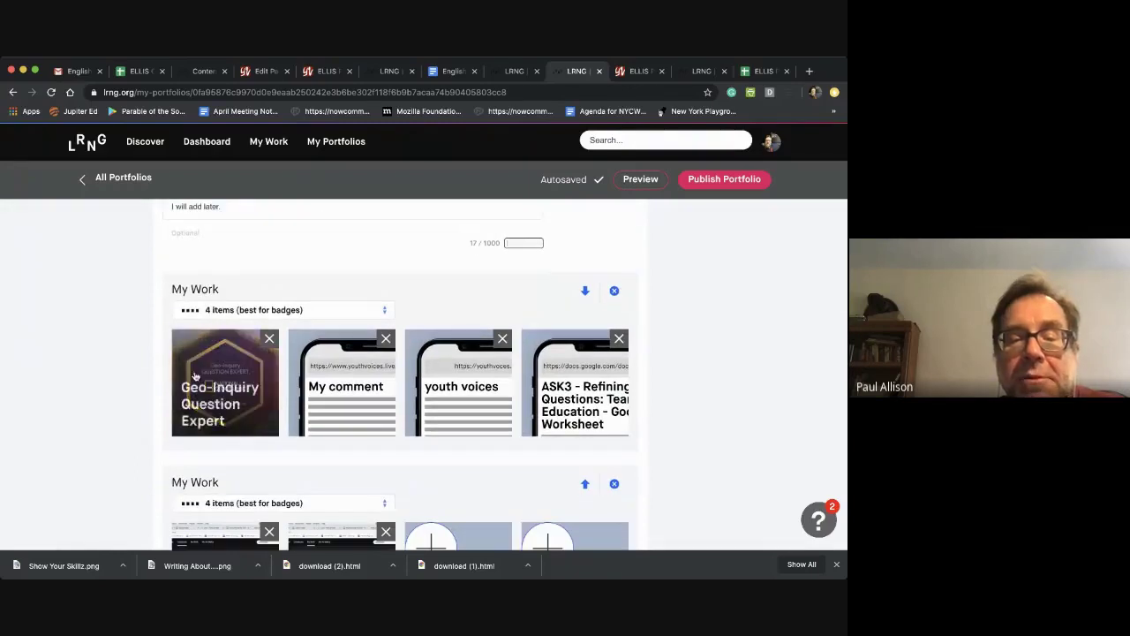
{"action": "scroll", "coordinate": [111, 491], "scroll_direction": "down", "scroll_amount": 1}
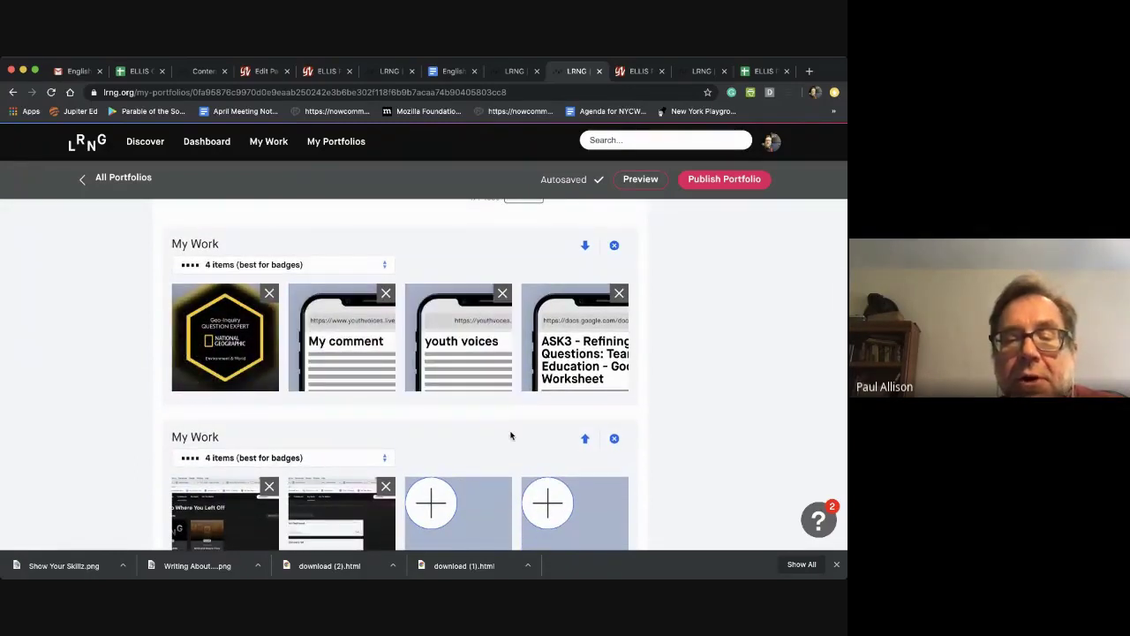
{"action": "scroll", "coordinate": [510, 435], "scroll_direction": "down", "scroll_amount": 2}
{"action": "scroll", "coordinate": [475, 422], "scroll_direction": "up", "scroll_amount": 2}
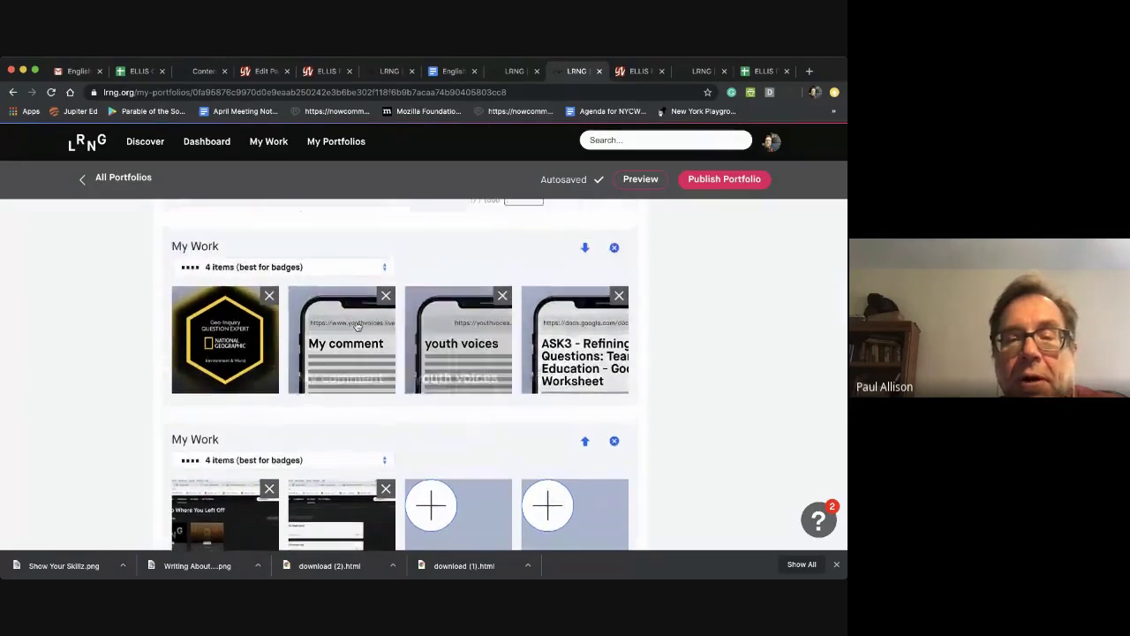
{"action": "scroll", "coordinate": [389, 404], "scroll_direction": "up", "scroll_amount": 5}
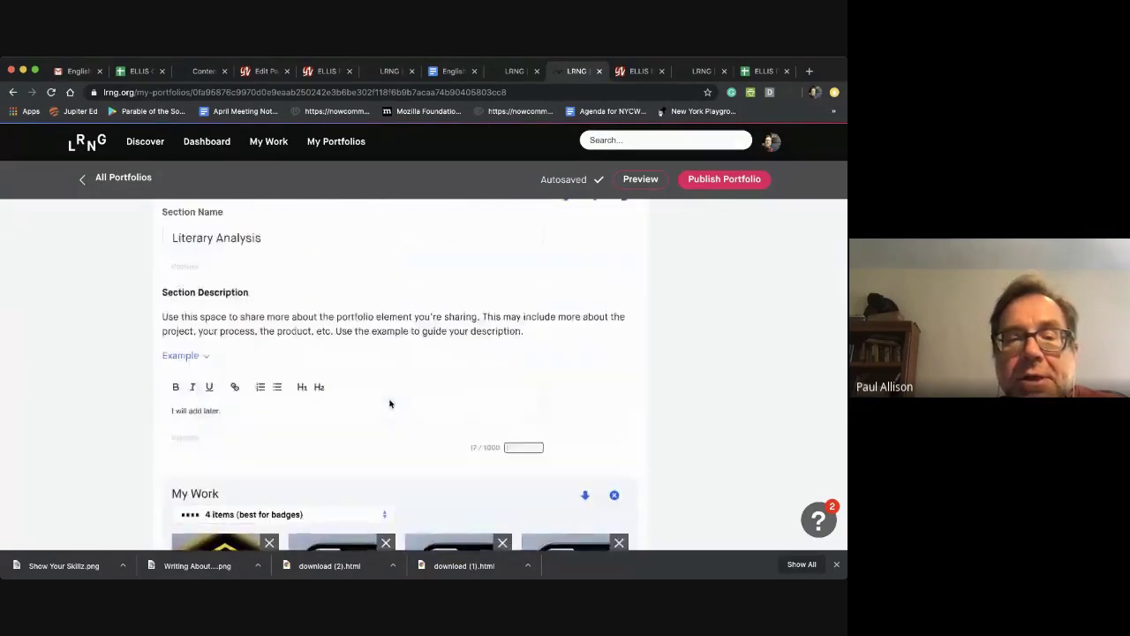
{"action": "scroll", "coordinate": [404, 381], "scroll_direction": "down", "scroll_amount": 10}
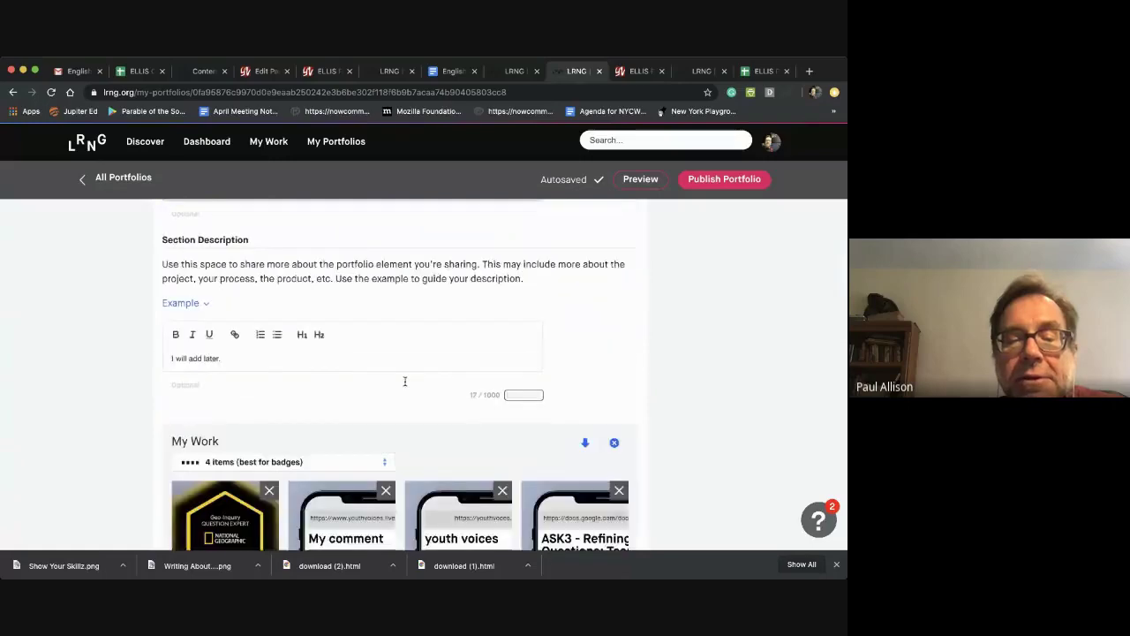
{"action": "scroll", "coordinate": [406, 386], "scroll_direction": "down", "scroll_amount": 6}
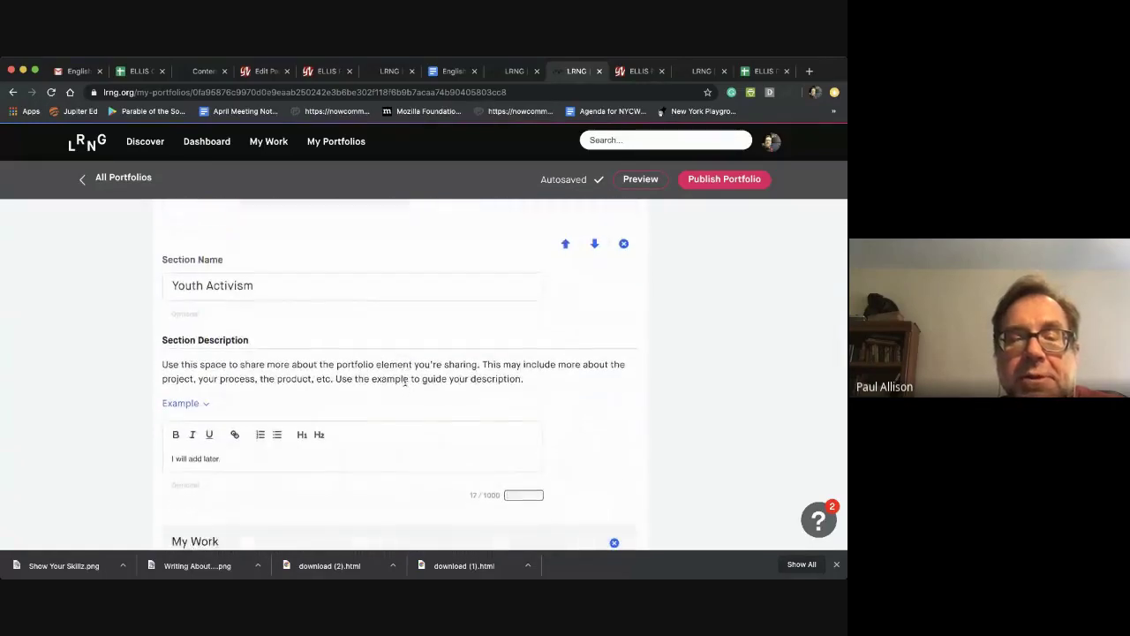
{"action": "scroll", "coordinate": [406, 383], "scroll_direction": "down", "scroll_amount": 2}
{"action": "scroll", "coordinate": [406, 384], "scroll_direction": "up", "scroll_amount": 2}
{"action": "scroll", "coordinate": [405, 381], "scroll_direction": "up", "scroll_amount": 1}
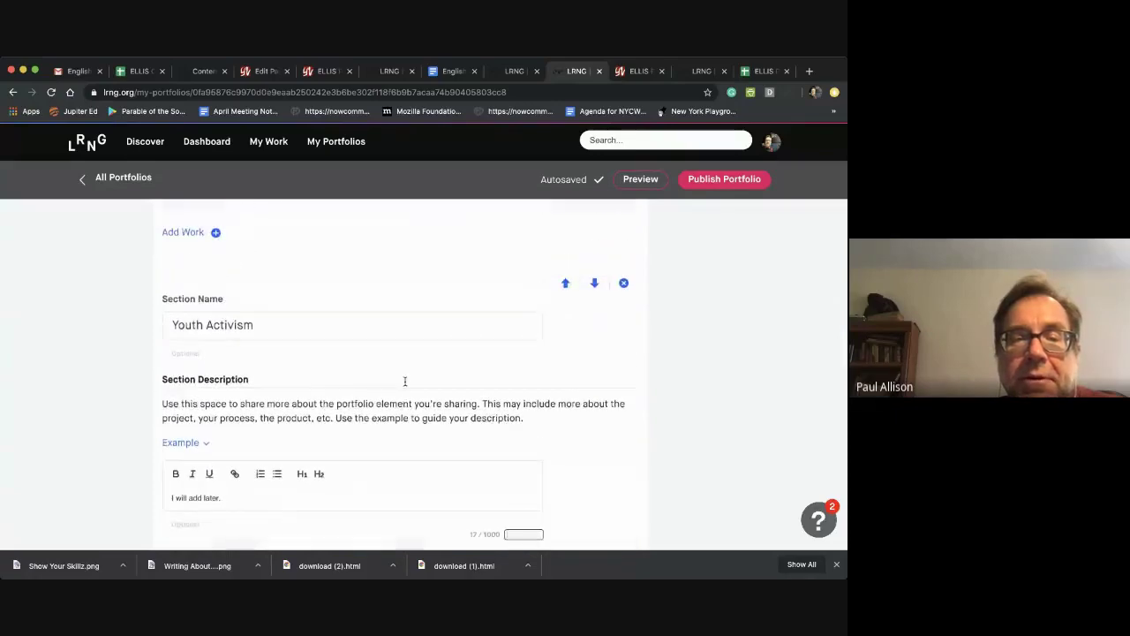
{"action": "scroll", "coordinate": [405, 382], "scroll_direction": "down", "scroll_amount": 3}
{"action": "scroll", "coordinate": [405, 382], "scroll_direction": "down", "scroll_amount": 5}
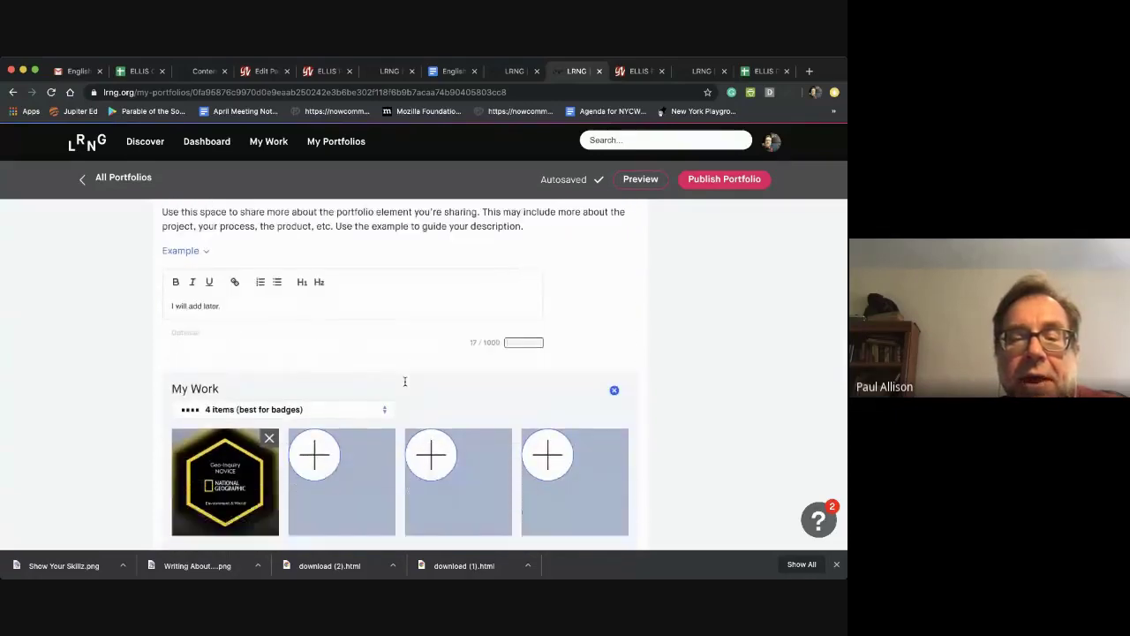
{"action": "scroll", "coordinate": [406, 385], "scroll_direction": "down", "scroll_amount": 6}
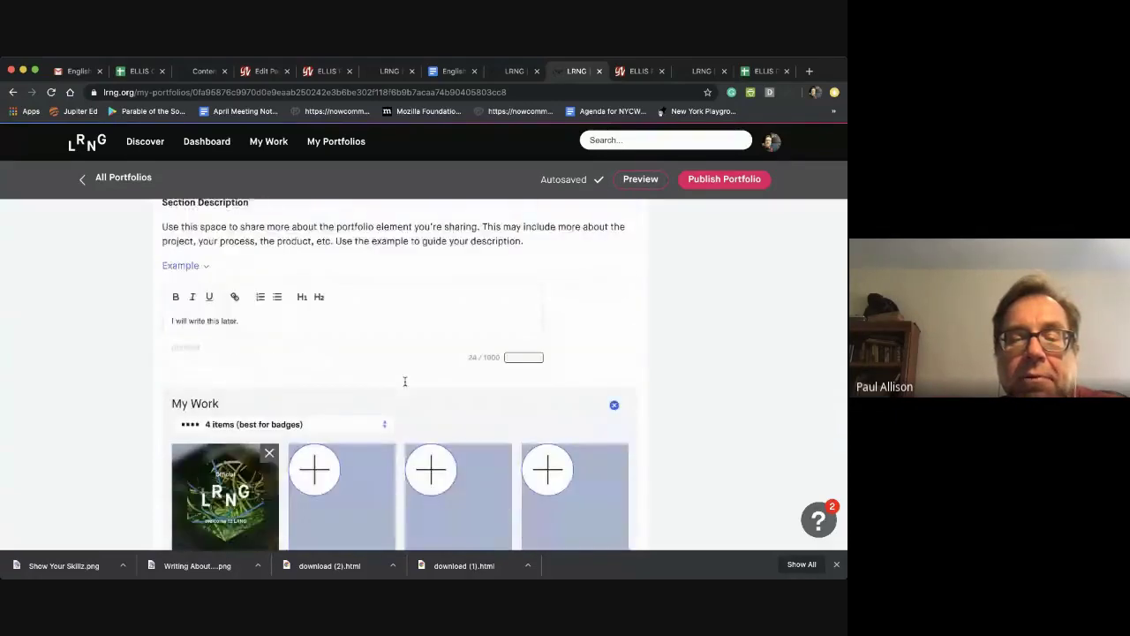
{"action": "scroll", "coordinate": [405, 383], "scroll_direction": "down", "scroll_amount": 3}
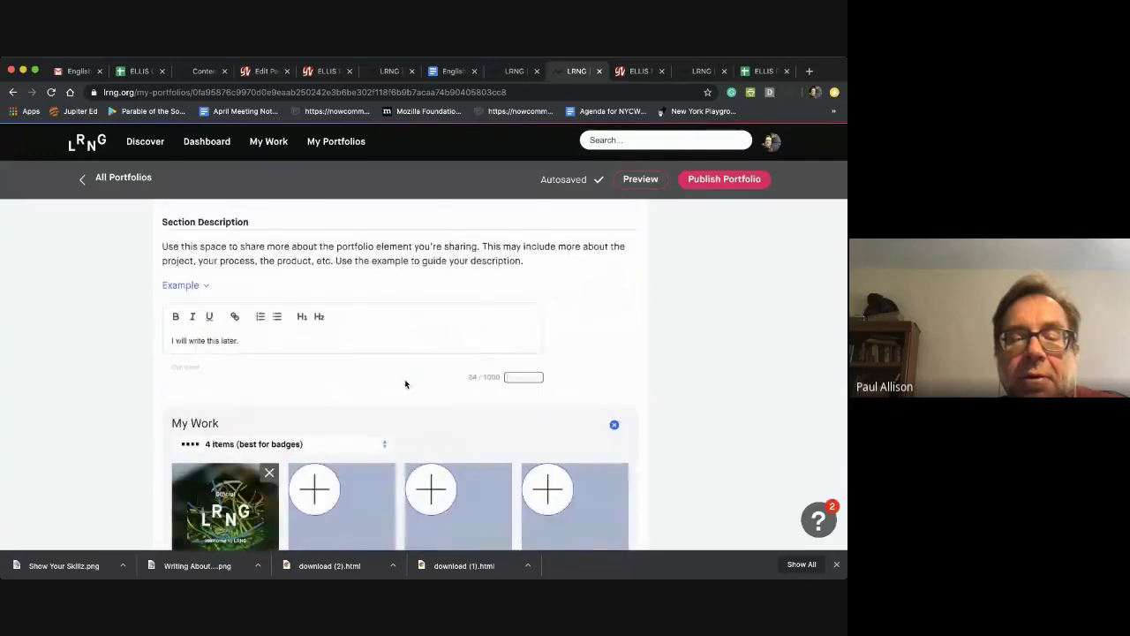
{"action": "scroll", "coordinate": [406, 385], "scroll_direction": "up", "scroll_amount": 10}
{"action": "scroll", "coordinate": [405, 386], "scroll_direction": "up", "scroll_amount": 15}
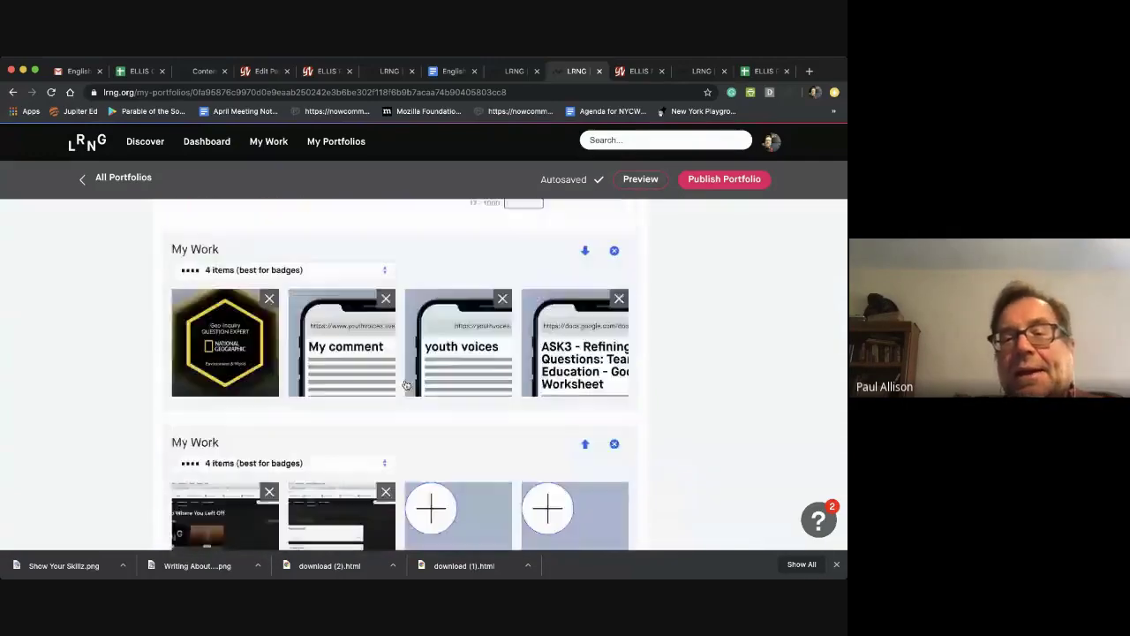
{"action": "left_click", "coordinate": [513, 74]}
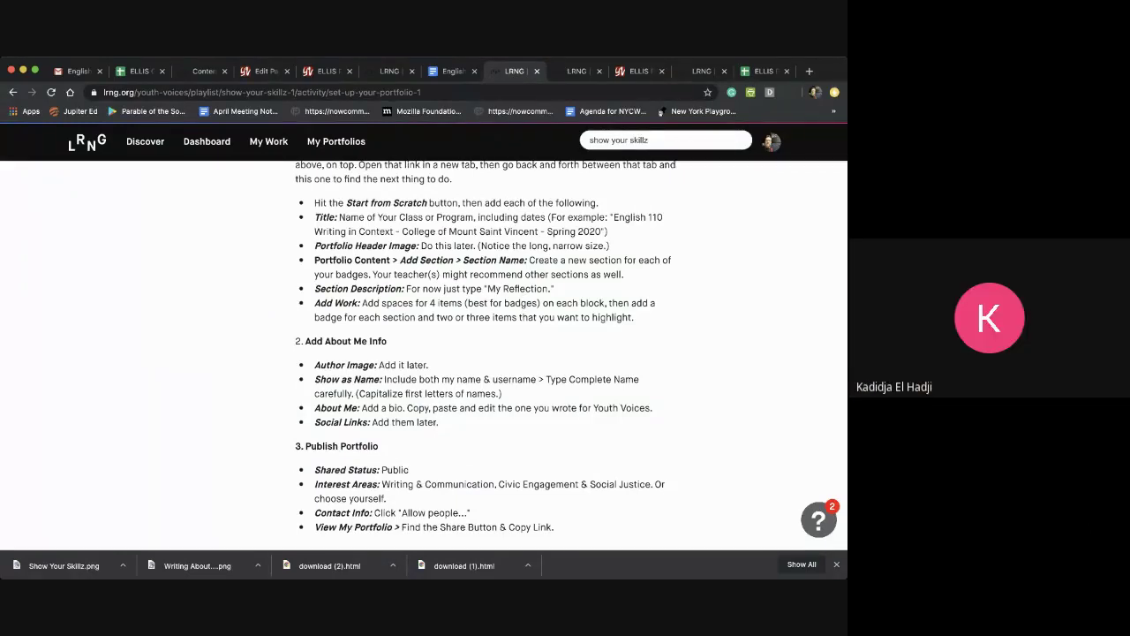
{"action": "left_click", "coordinate": [576, 73]}
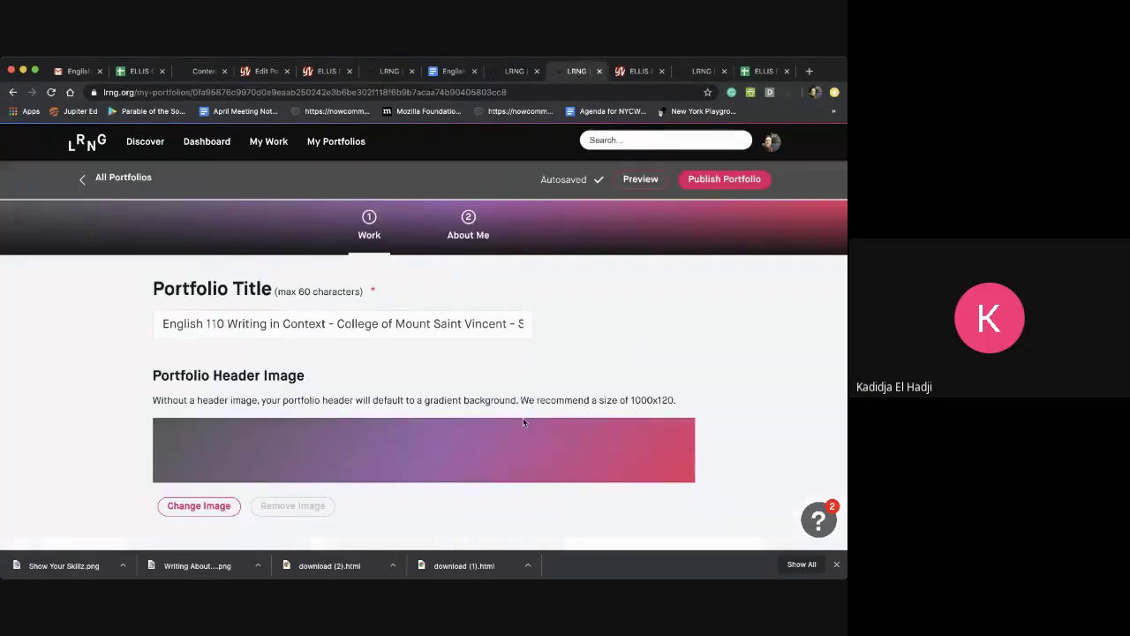
{"action": "scroll", "coordinate": [523, 418], "scroll_direction": "down", "scroll_amount": 5}
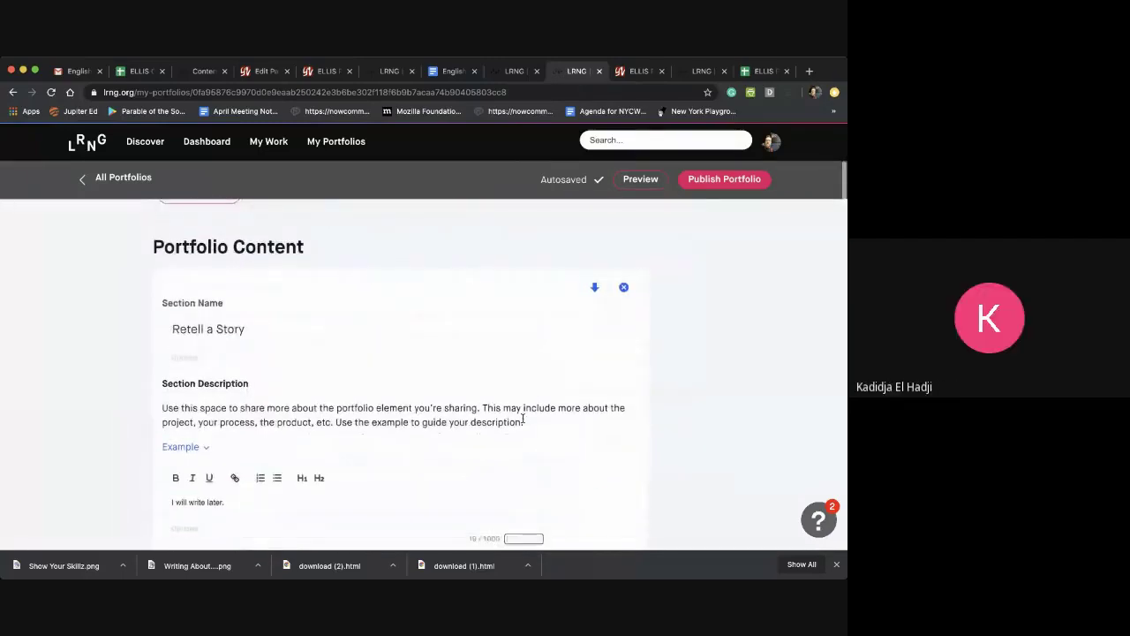
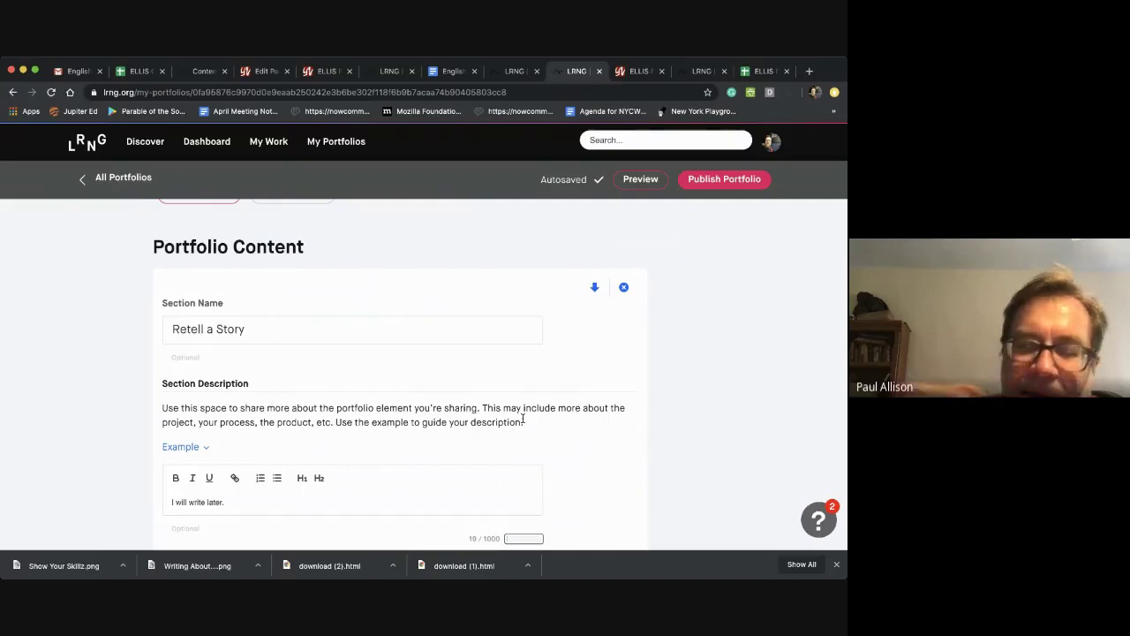
Step: Scroll the portfolio and select the Retell a Story section name
{"action": "scroll", "coordinate": [475, 510], "scroll_direction": "up", "scroll_amount": 3}
{"action": "scroll", "coordinate": [475, 515], "scroll_direction": "up", "scroll_amount": 3}
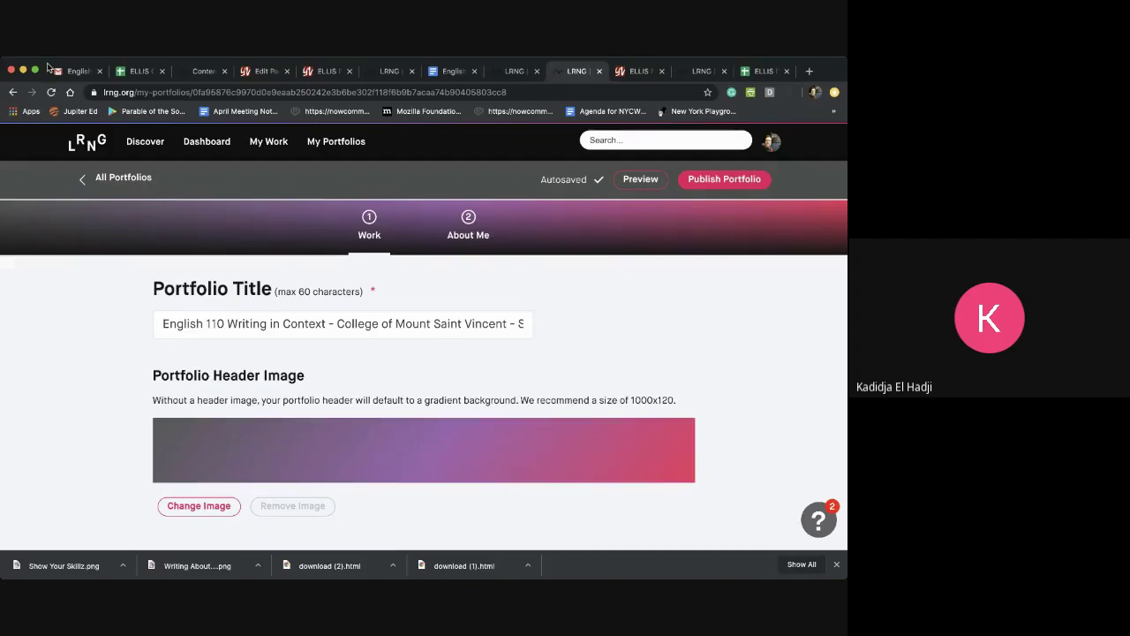
{"action": "scroll", "coordinate": [157, 409], "scroll_direction": "down", "scroll_amount": 2}
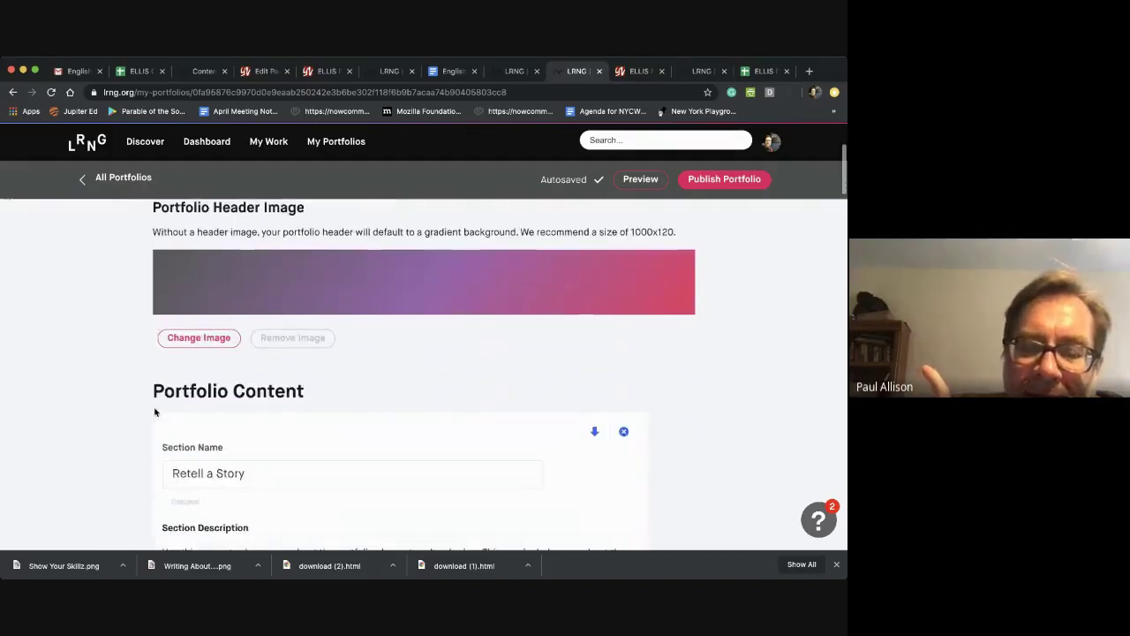
{"action": "scroll", "coordinate": [155, 412], "scroll_direction": "down", "scroll_amount": 2}
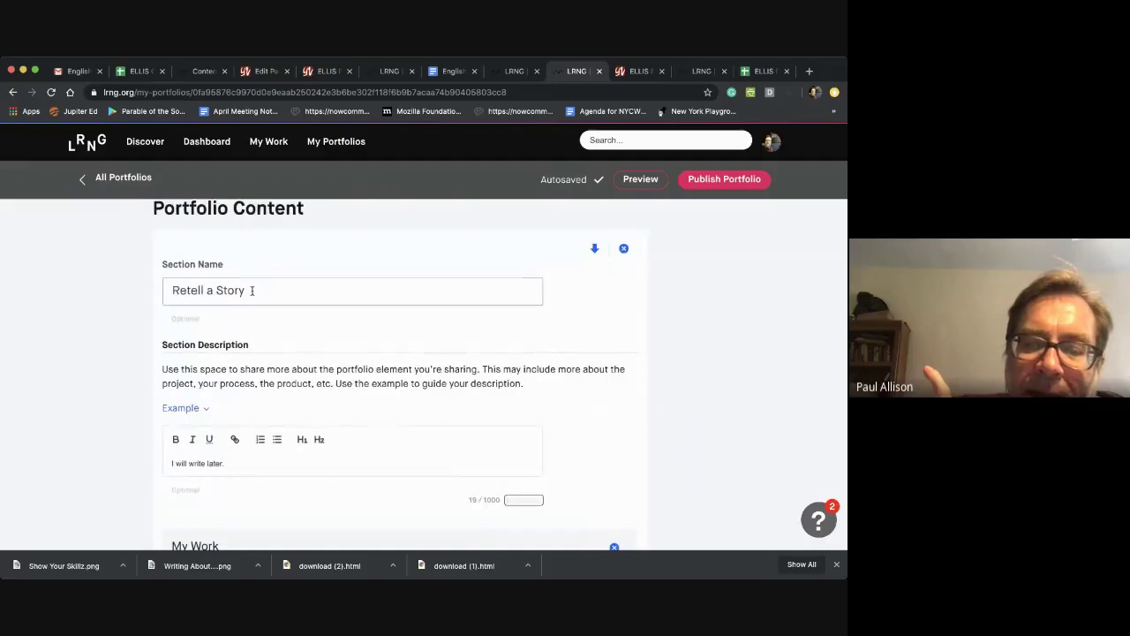
{"action": "left_click_drag", "start_coordinate": [252, 290], "coordinate": [166, 281]}
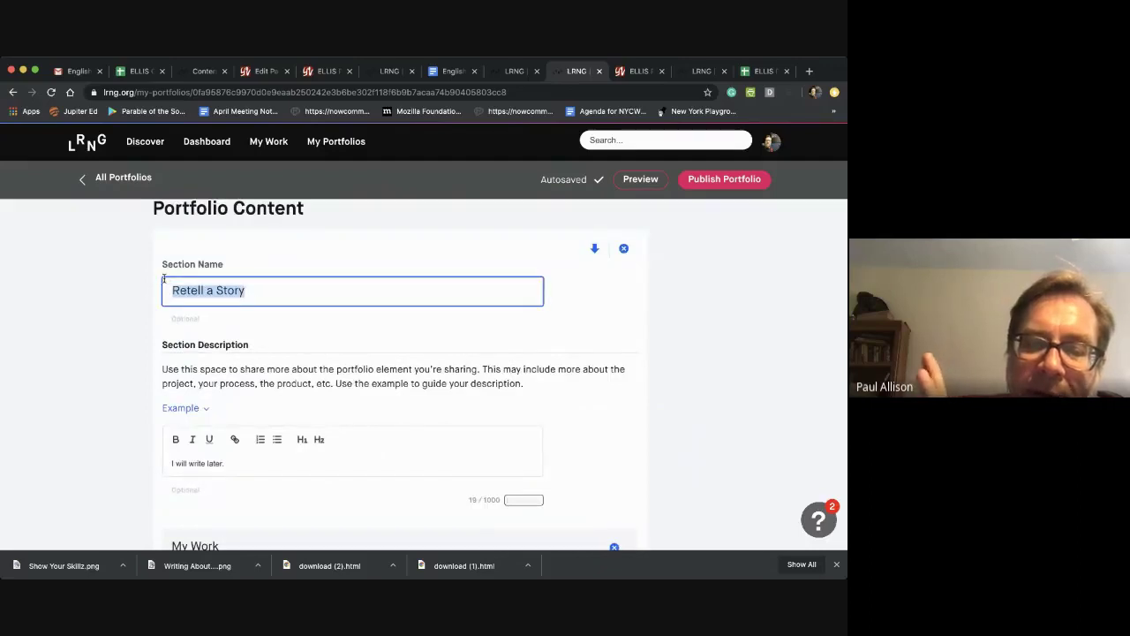
{"action": "scroll", "coordinate": [163, 358], "scroll_direction": "down", "scroll_amount": 1}
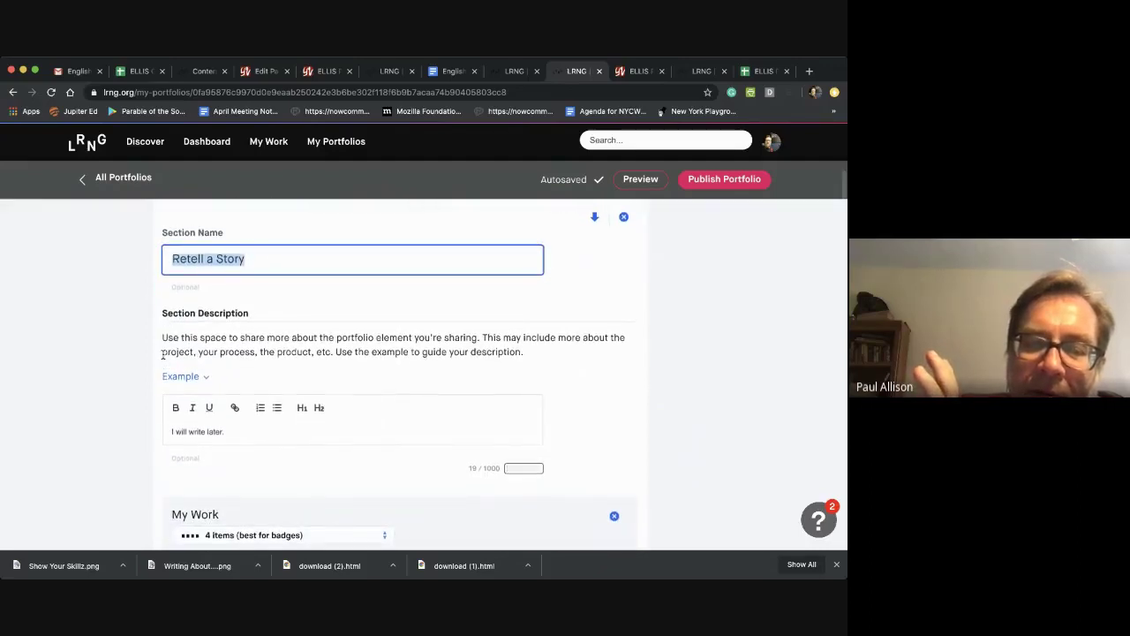
{"action": "scroll", "coordinate": [163, 355], "scroll_direction": "down", "scroll_amount": 1}
{"action": "scroll", "coordinate": [163, 358], "scroll_direction": "down", "scroll_amount": 12}
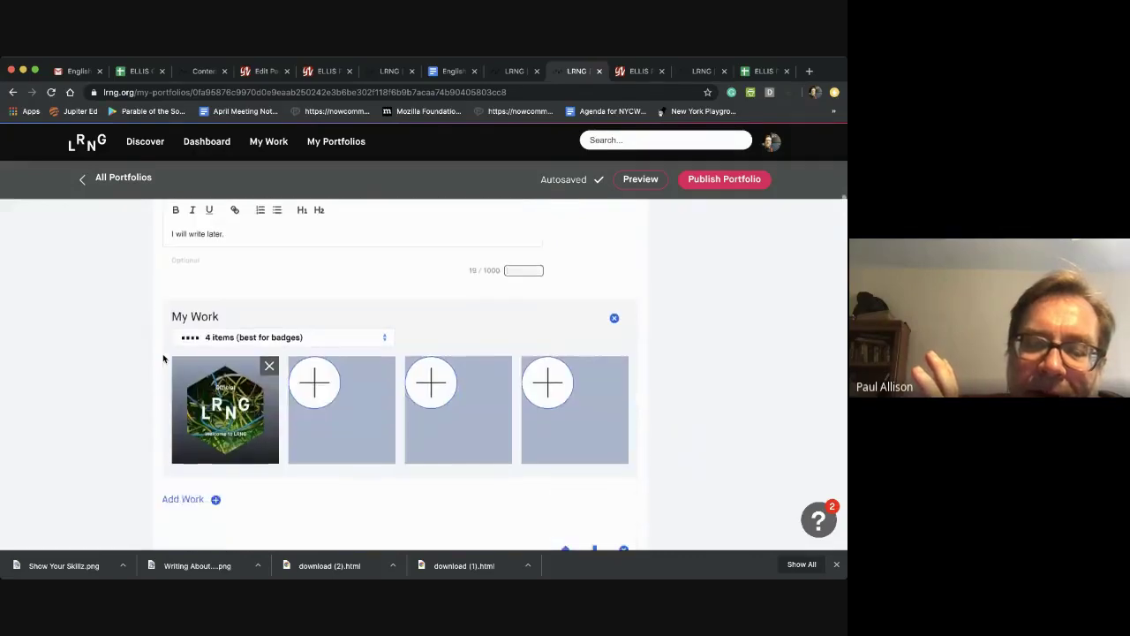
{"action": "scroll", "coordinate": [163, 358], "scroll_direction": "down", "scroll_amount": 12}
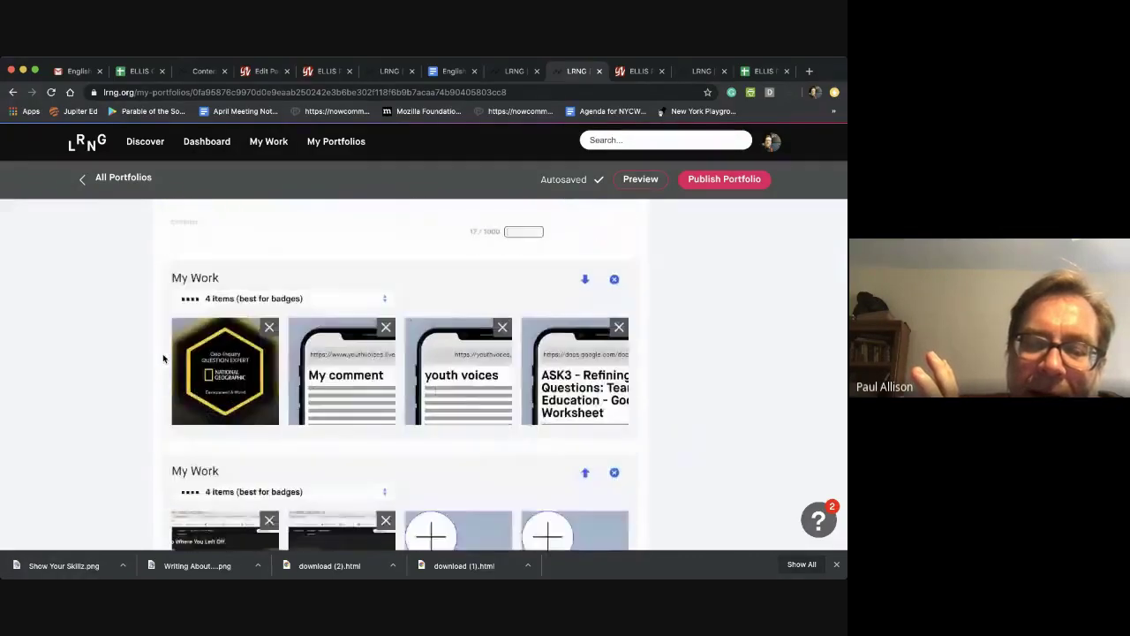
{"action": "scroll", "coordinate": [163, 358], "scroll_direction": "down", "scroll_amount": 6}
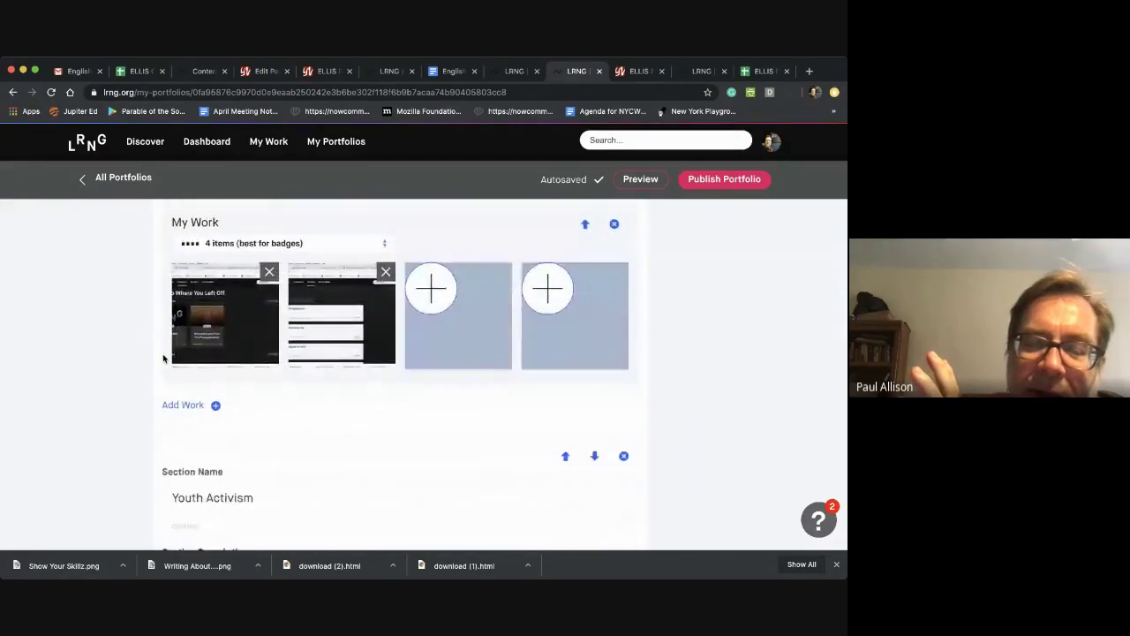
{"action": "scroll", "coordinate": [164, 356], "scroll_direction": "down", "scroll_amount": 8}
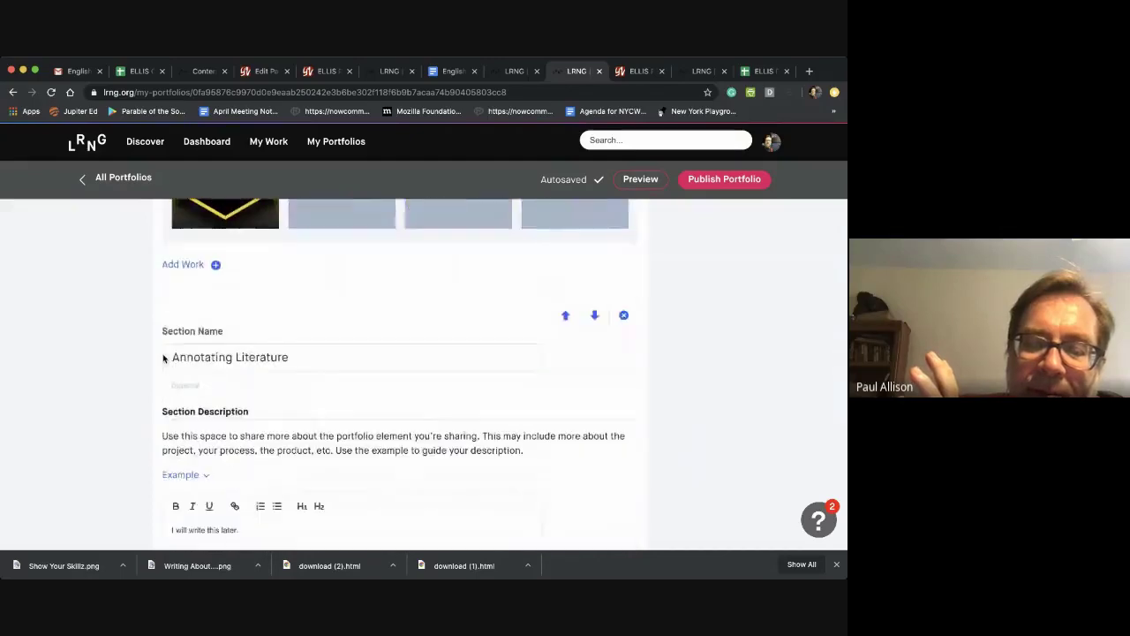
{"action": "scroll", "coordinate": [164, 357], "scroll_direction": "down", "scroll_amount": 5}
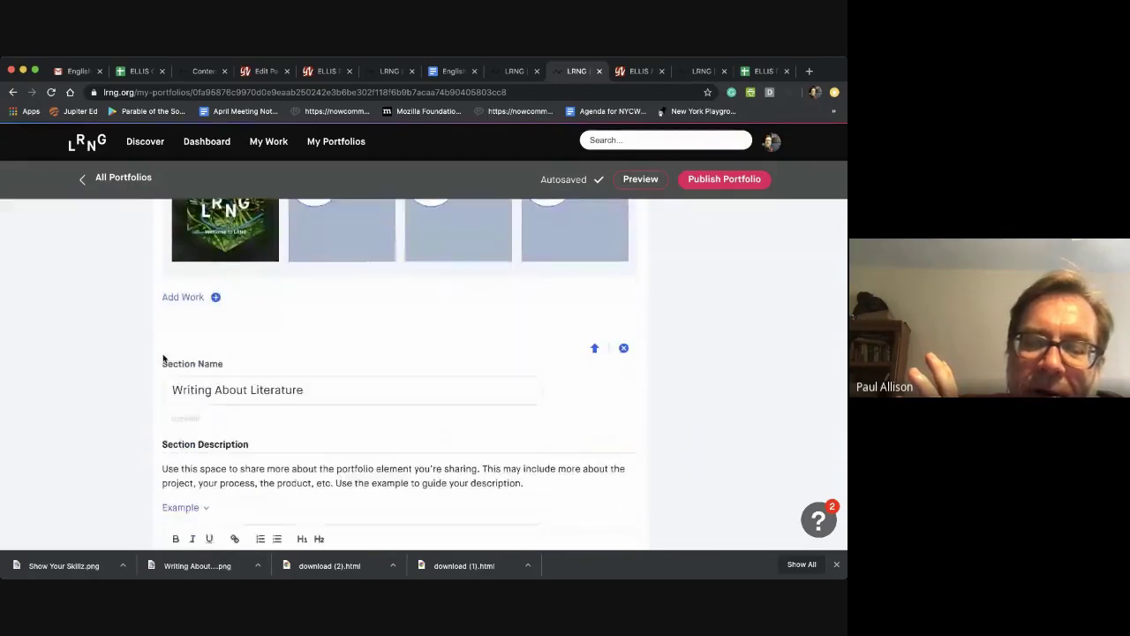
{"action": "scroll", "coordinate": [164, 358], "scroll_direction": "up", "scroll_amount": 3}
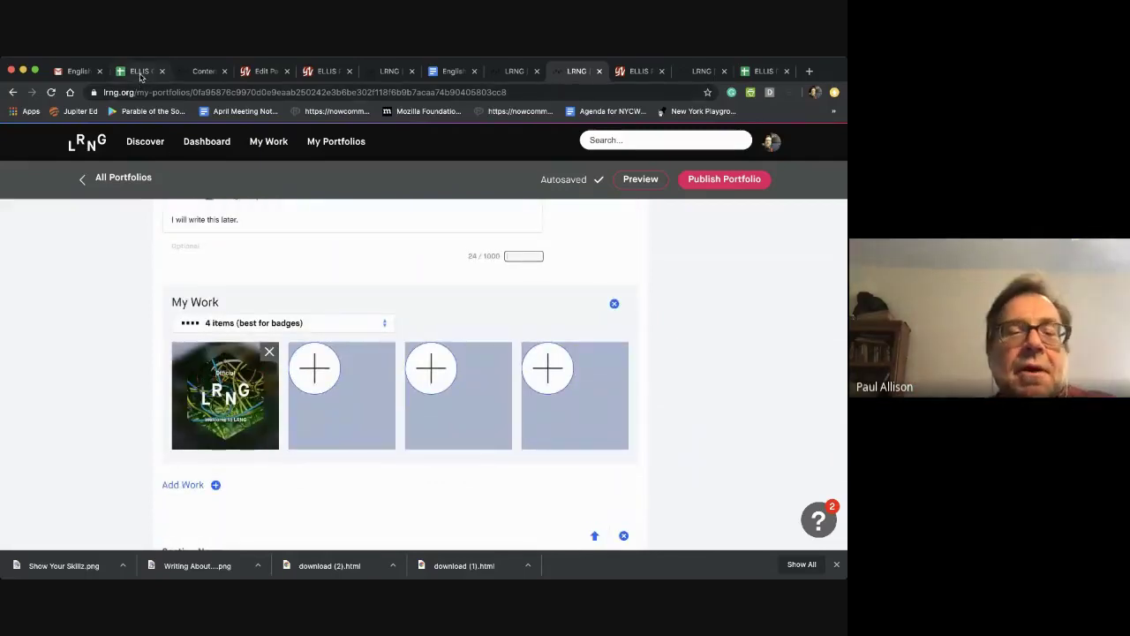
Step: Add a 'Retell A Story' line under Show Your Skillz in the English 110 agenda
{"action": "left_click", "coordinate": [453, 73]}
{"action": "left_click", "coordinate": [343, 371]}
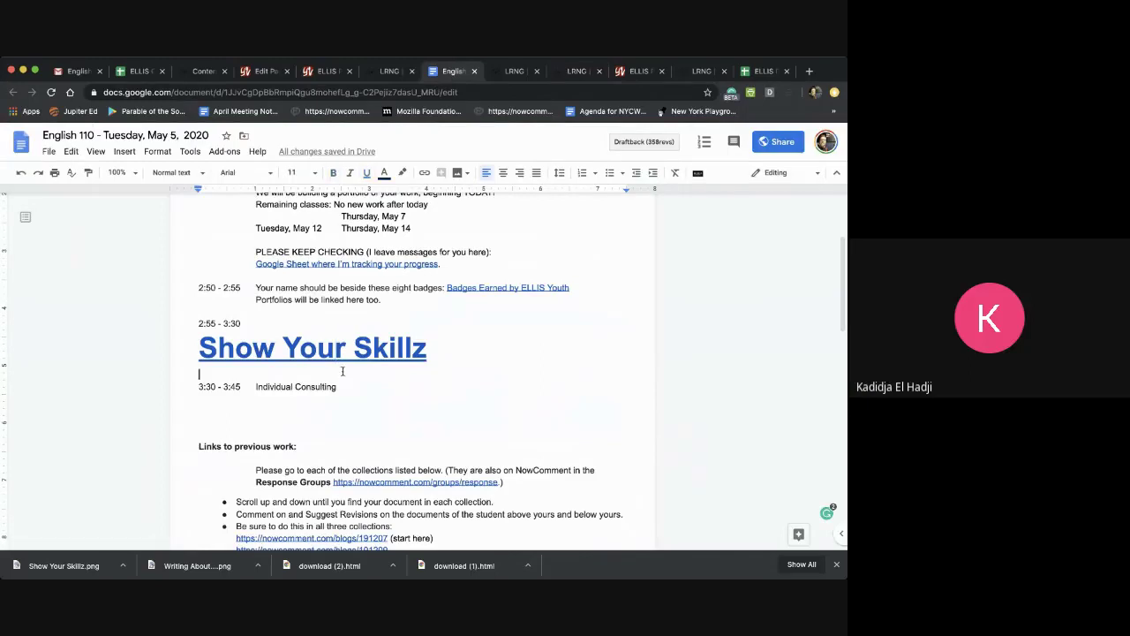
{"action": "key", "text": "Return"}
{"action": "key", "text": "Return"}
{"action": "key", "text": "Return"}
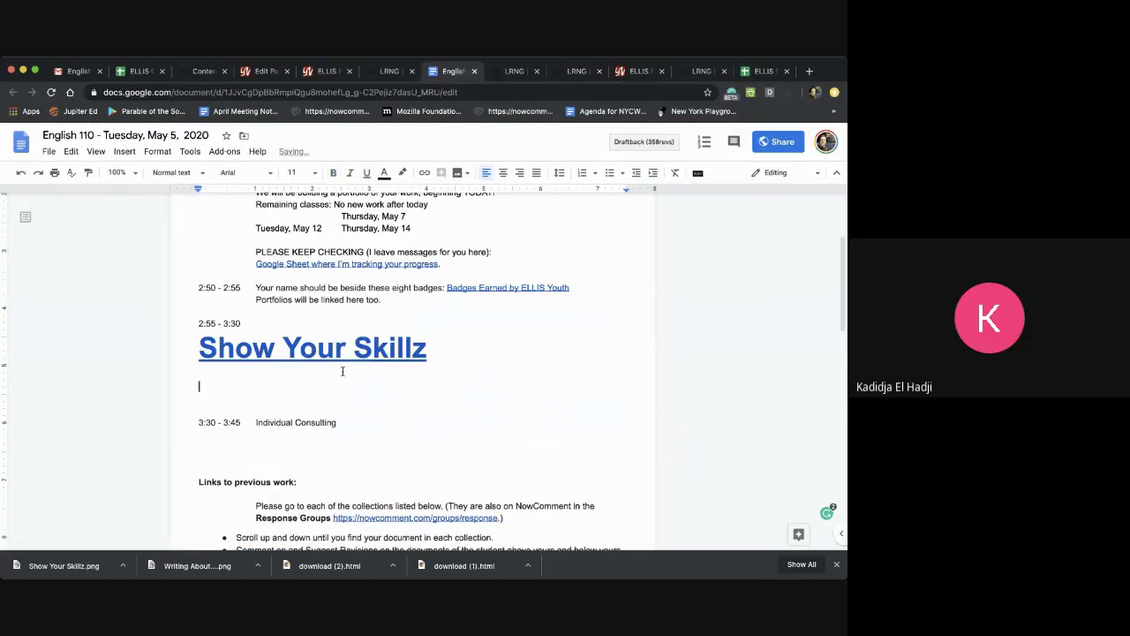
{"action": "type", "text": "Re"}
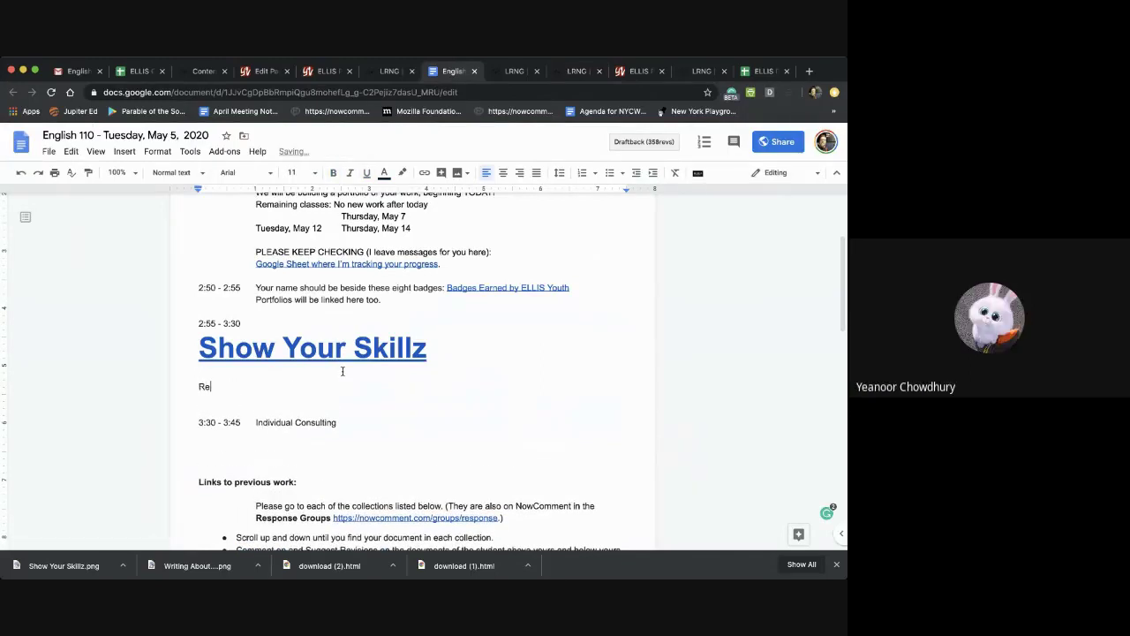
{"action": "type", "text": "tell a"}
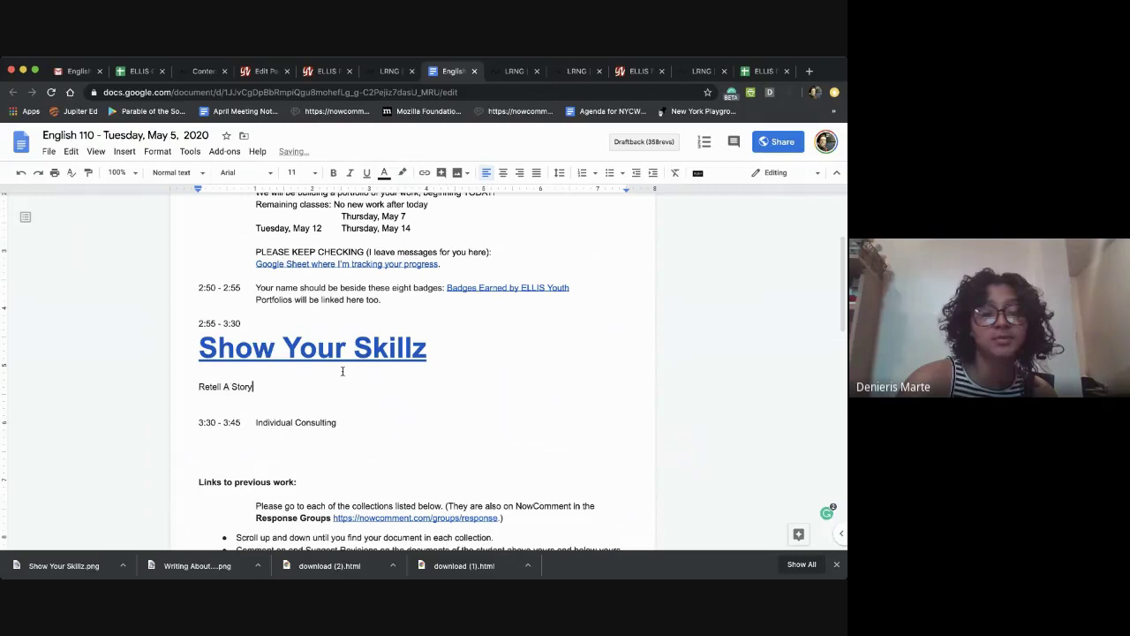
{"action": "key", "text": "Return"}
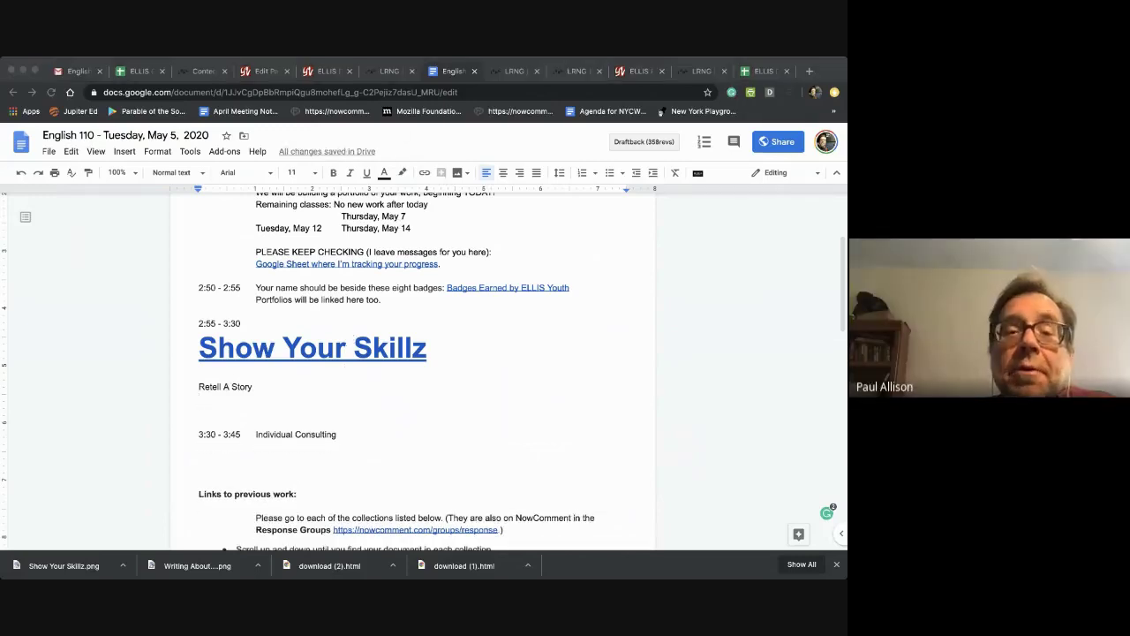
{"action": "left_click", "coordinate": [32, 294]}
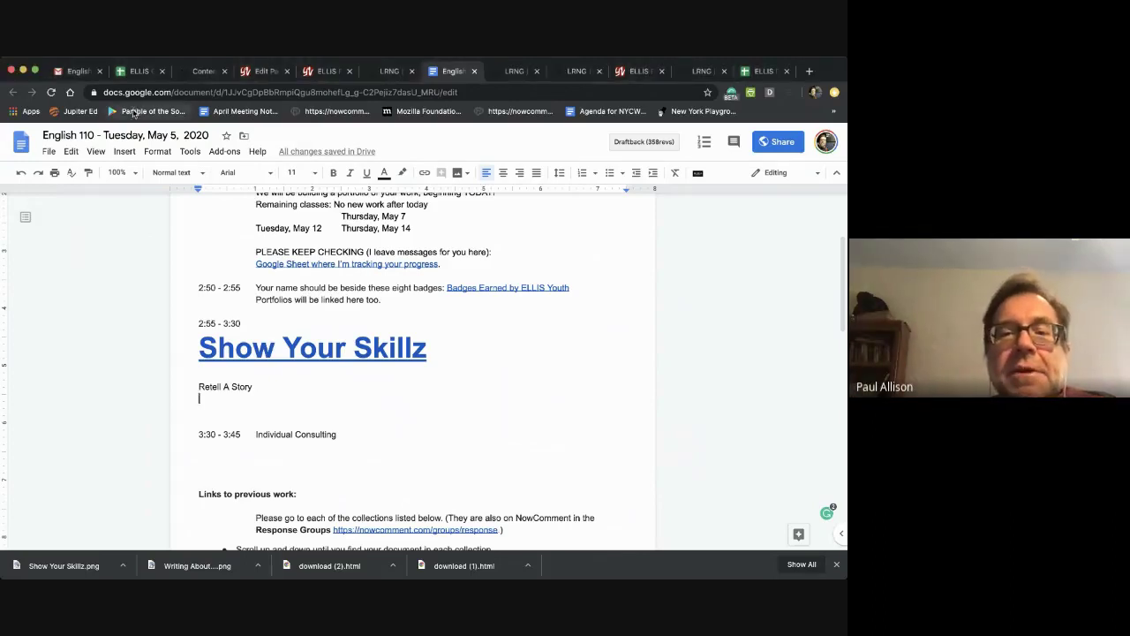
{"action": "left_click", "coordinate": [513, 71]}
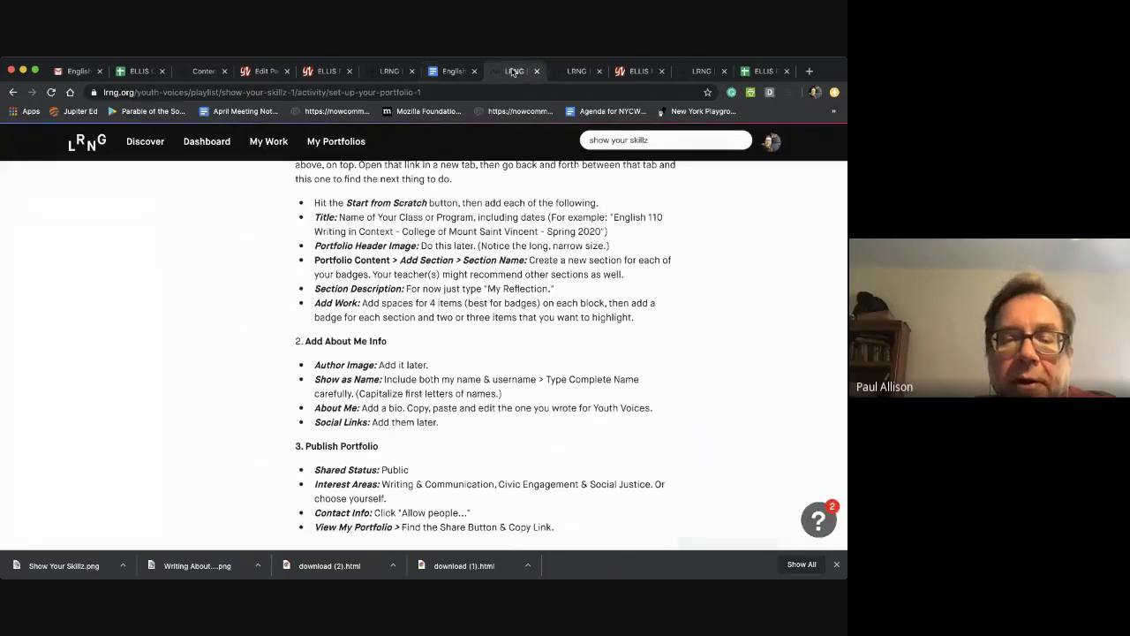
Step: Scroll to the bottom of the setup instructions and return to the English 110 portfolio editor
{"action": "scroll", "coordinate": [477, 360], "scroll_direction": "down", "scroll_amount": 2}
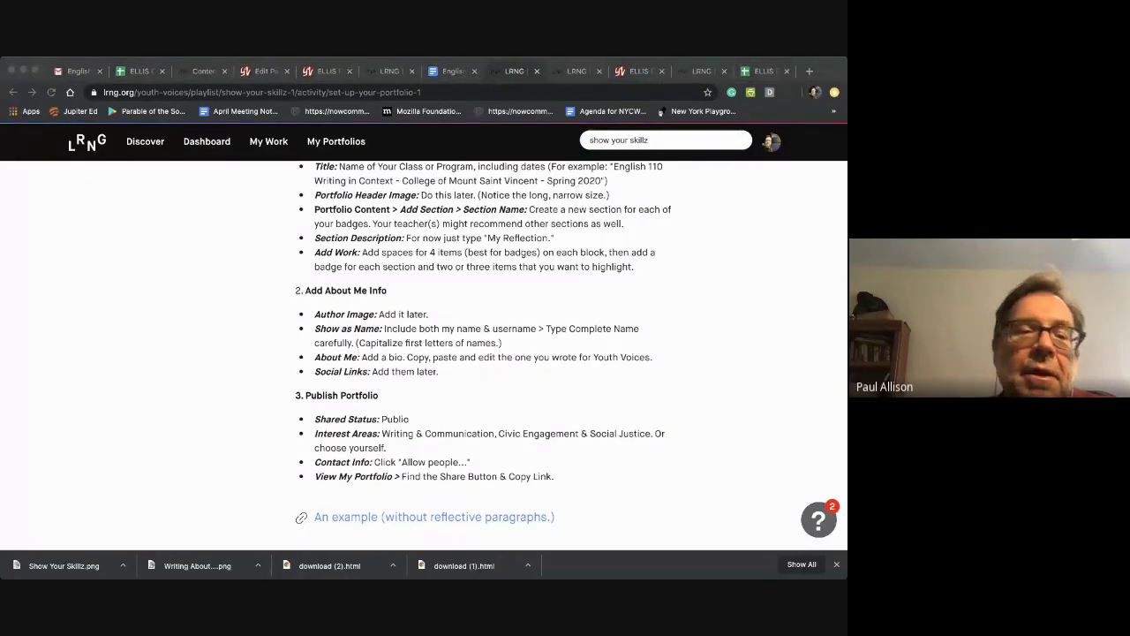
{"action": "left_click", "coordinate": [42, 212]}
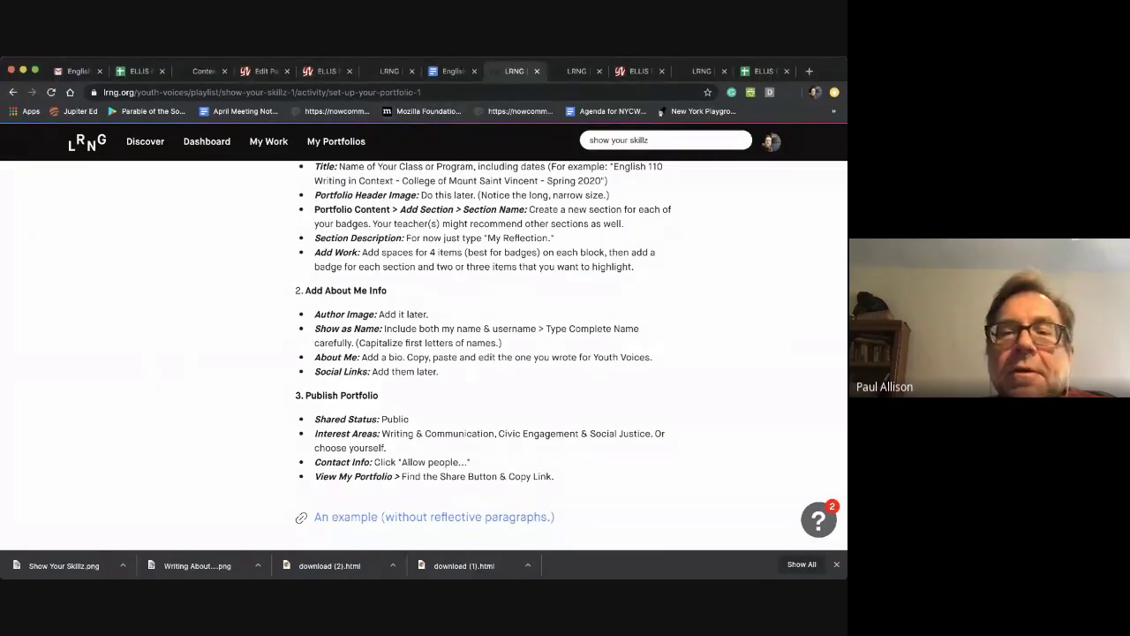
{"action": "left_click", "coordinate": [777, 208]}
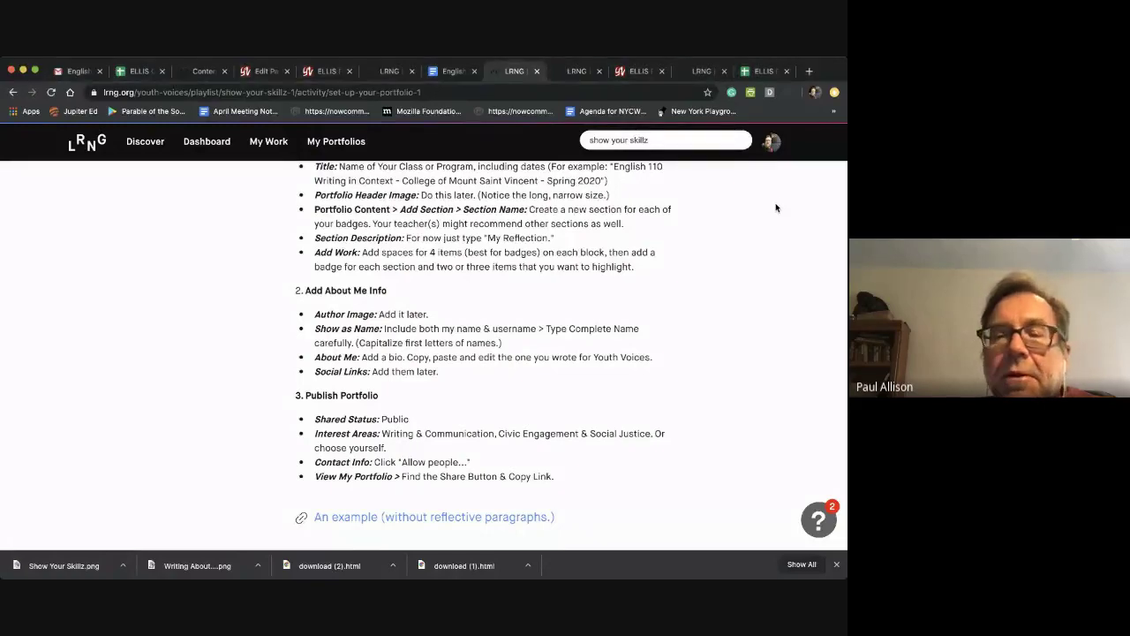
{"action": "left_click", "coordinate": [578, 71]}
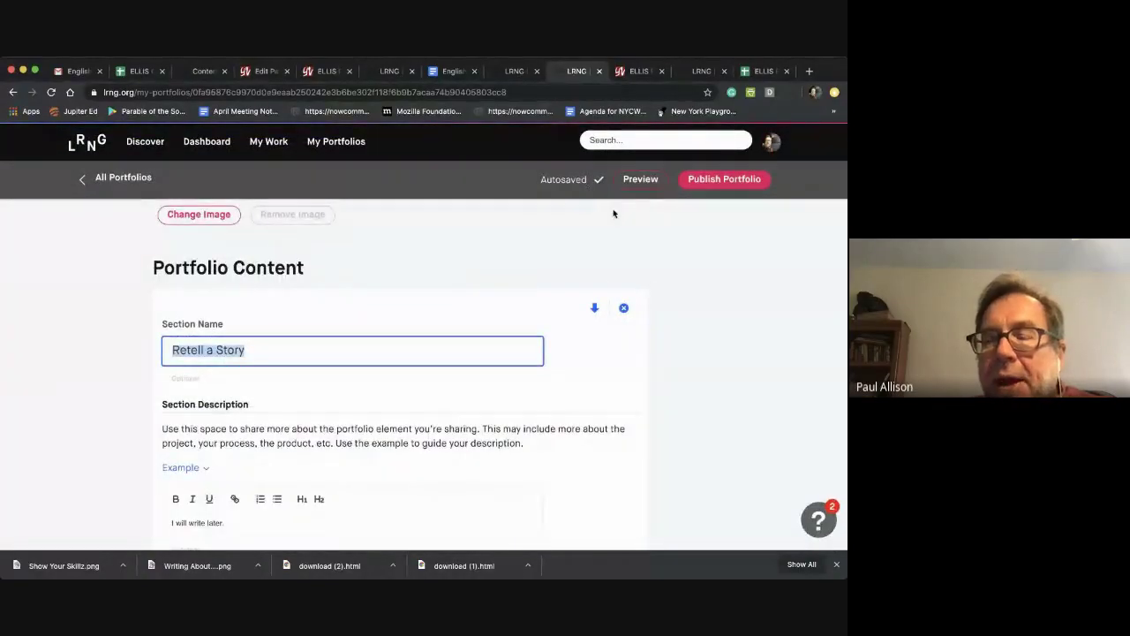
{"action": "scroll", "coordinate": [613, 213], "scroll_direction": "down", "scroll_amount": 10}
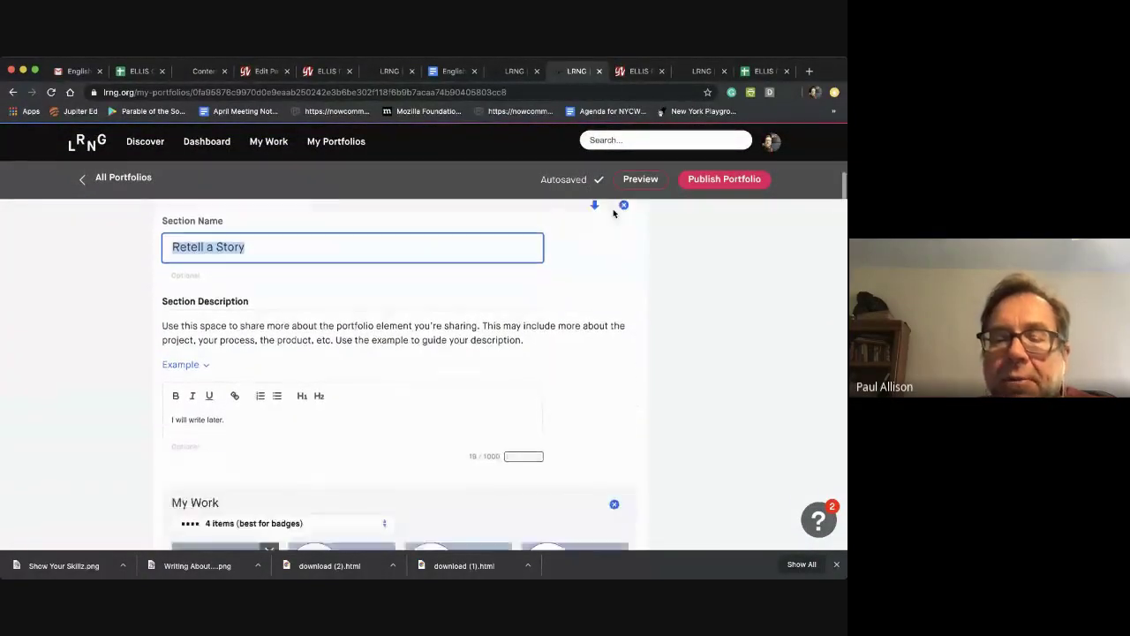
{"action": "scroll", "coordinate": [614, 213], "scroll_direction": "down", "scroll_amount": 15}
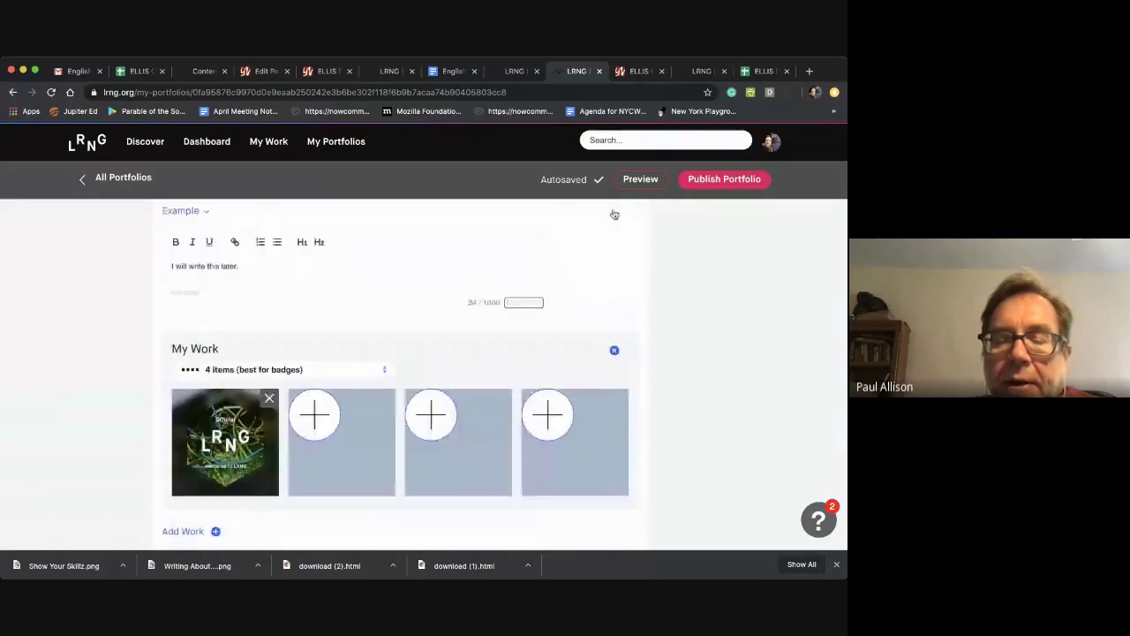
{"action": "scroll", "coordinate": [614, 213], "scroll_direction": "down", "scroll_amount": 5}
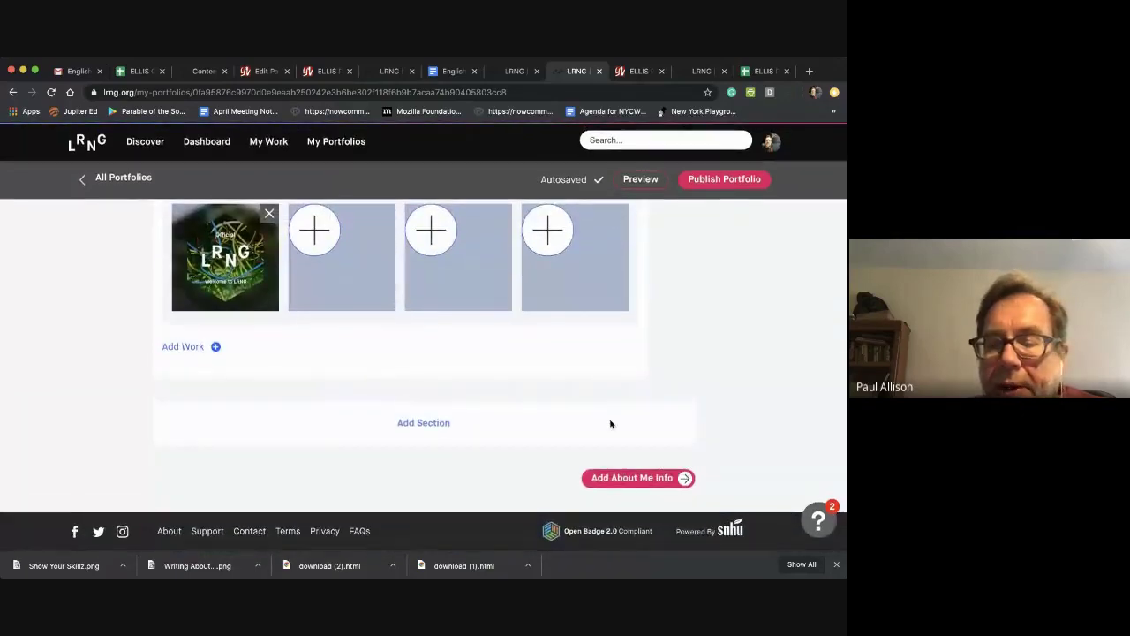
Step: In About Me, show both name and username and enter the author's full name
{"action": "left_click", "coordinate": [624, 480]}
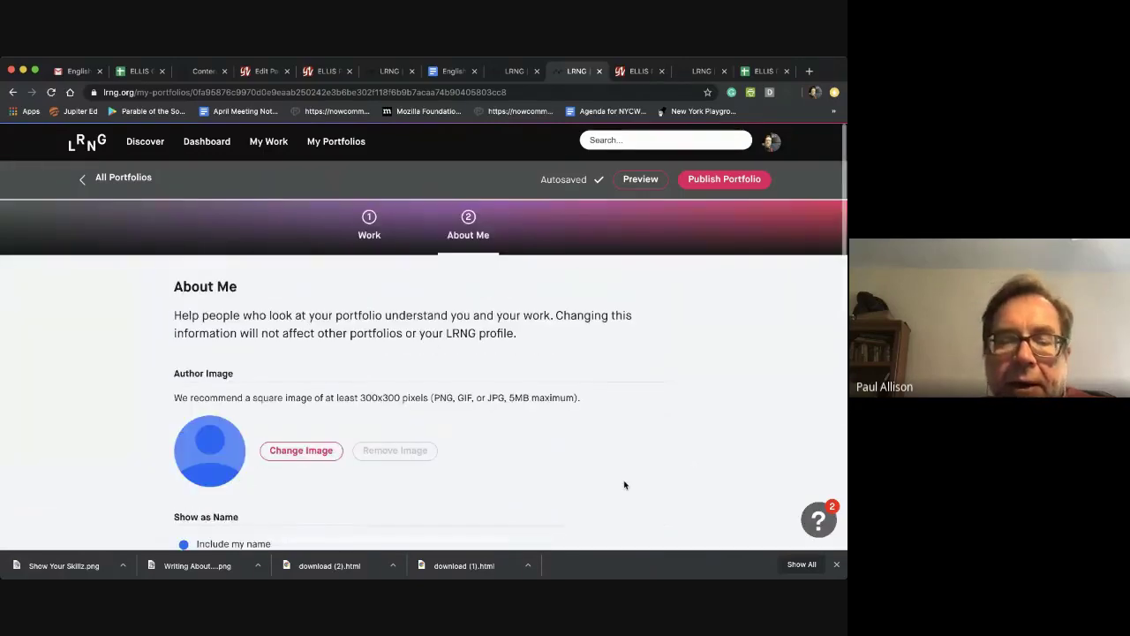
{"action": "scroll", "coordinate": [600, 426], "scroll_direction": "down", "scroll_amount": 1}
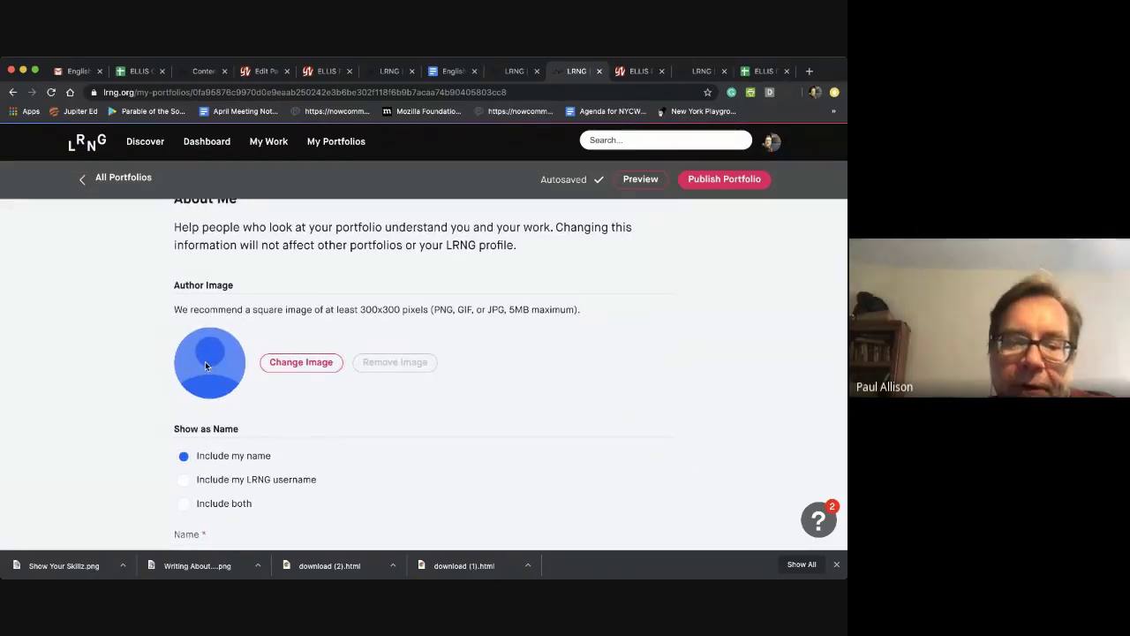
{"action": "scroll", "coordinate": [205, 362], "scroll_direction": "down", "scroll_amount": 2}
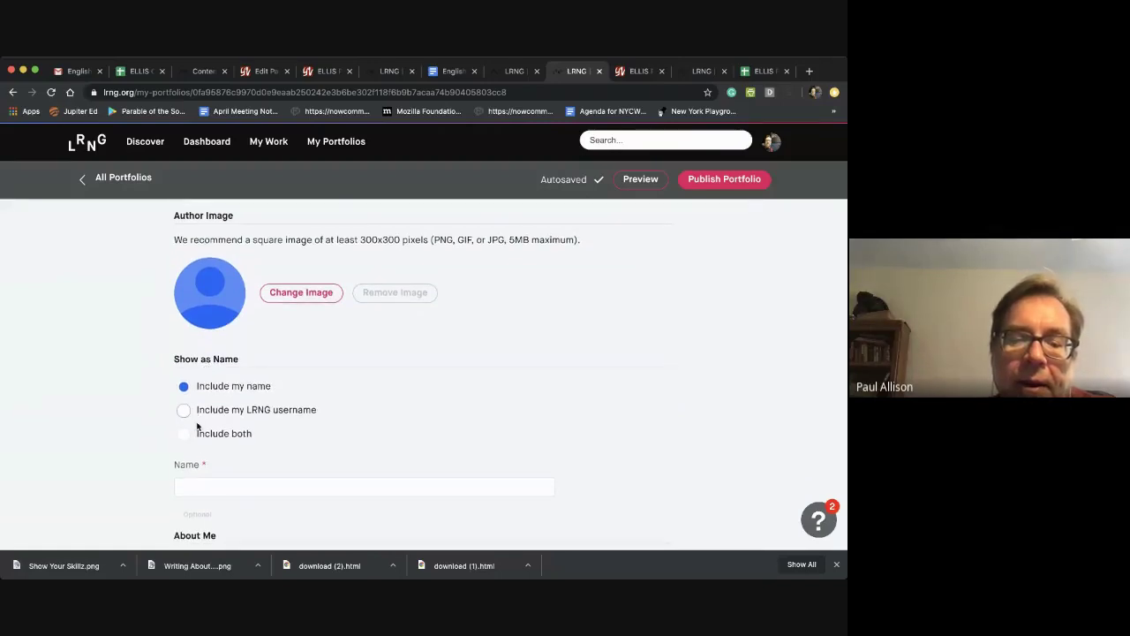
{"action": "left_click", "coordinate": [184, 435]}
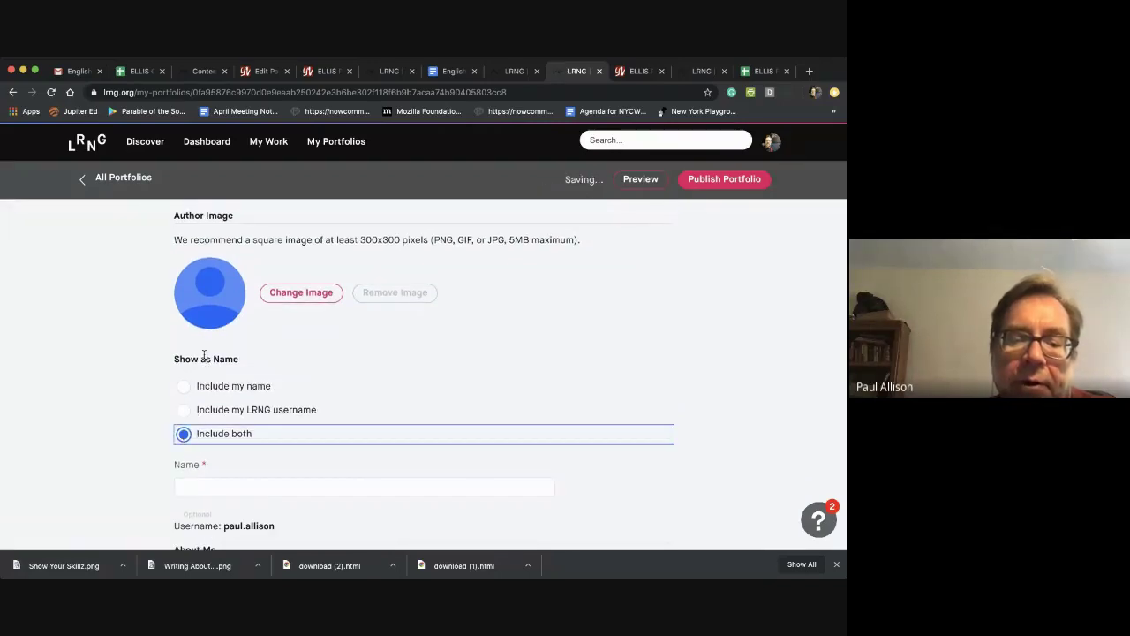
{"action": "scroll", "coordinate": [159, 437], "scroll_direction": "down", "scroll_amount": 1}
{"action": "left_click", "coordinate": [179, 439]}
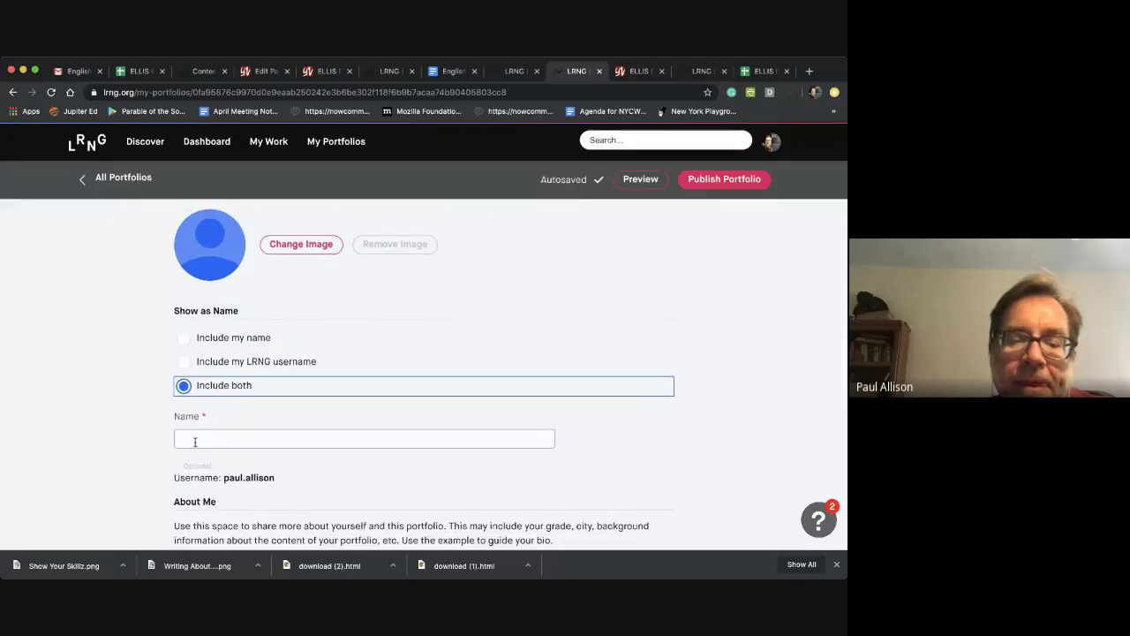
{"action": "type", "text": "Paul"}
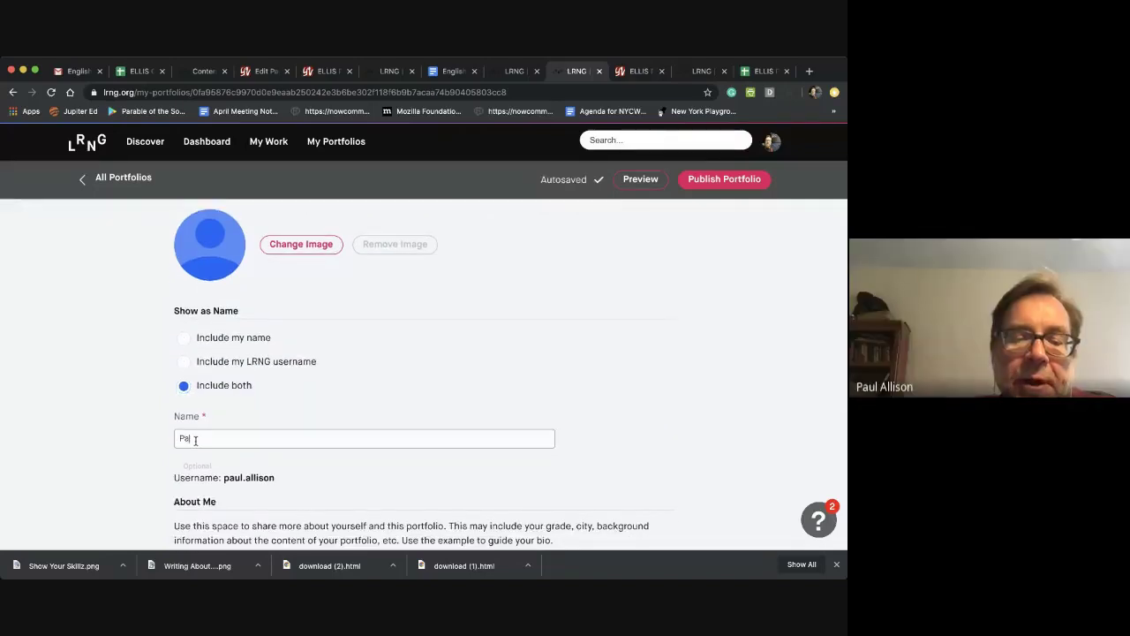
{"action": "type", "text": " Allison"}
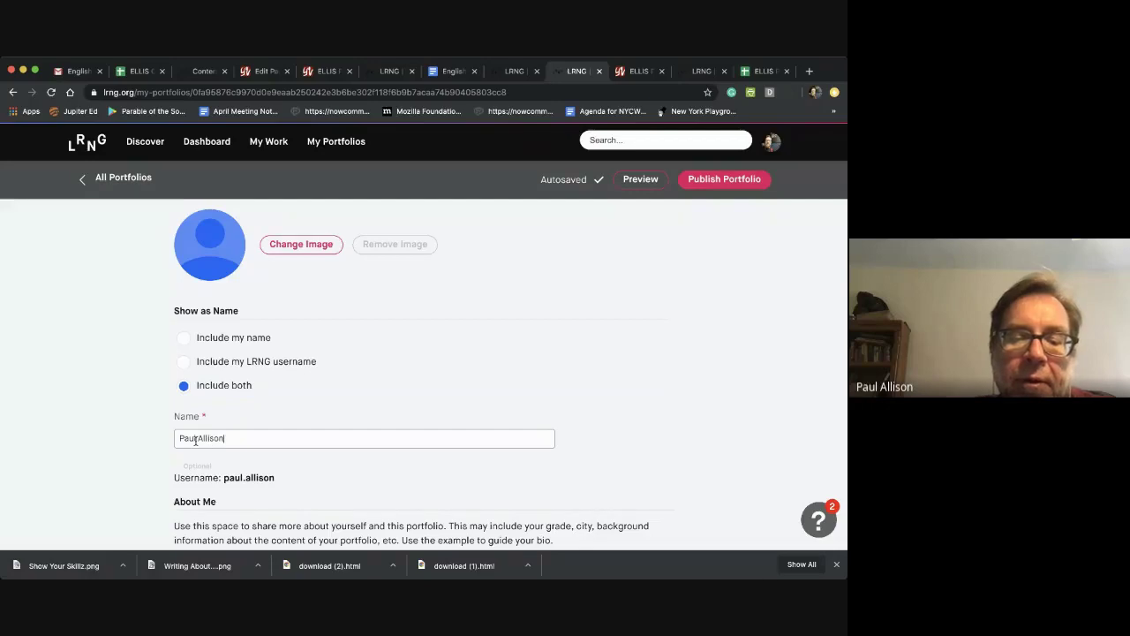
{"action": "left_click", "coordinate": [353, 396]}
Step: Note the bio's 1000-character limit and start writing the About Me bio
{"action": "scroll", "coordinate": [353, 403], "scroll_direction": "up", "scroll_amount": 1}
{"action": "scroll", "coordinate": [353, 402], "scroll_direction": "up", "scroll_amount": 1}
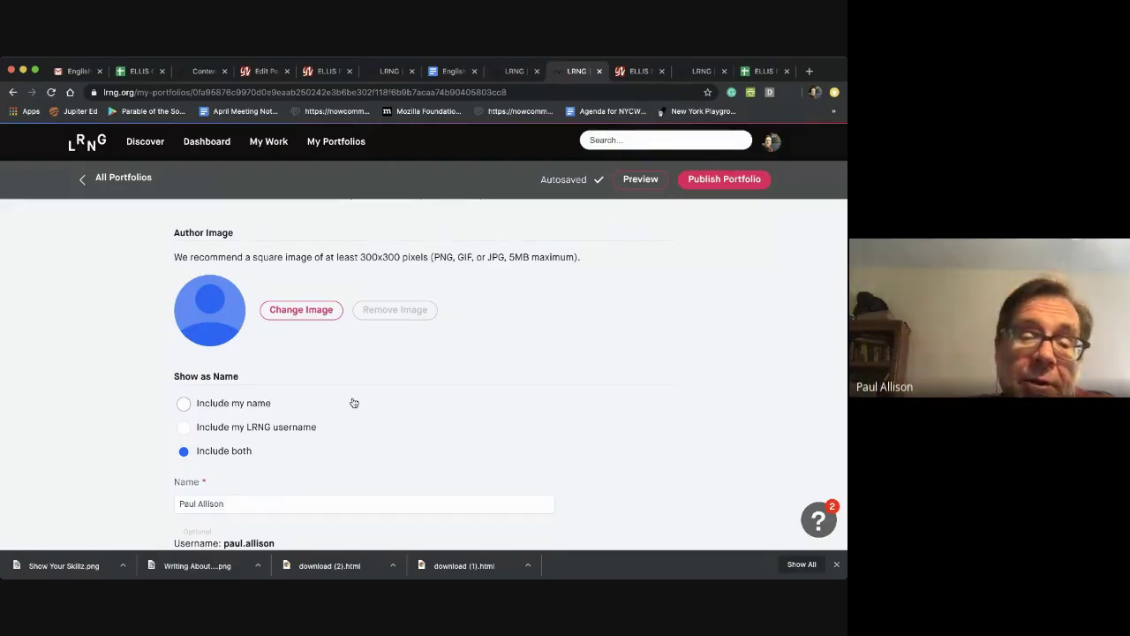
{"action": "scroll", "coordinate": [353, 402], "scroll_direction": "down", "scroll_amount": 3}
{"action": "scroll", "coordinate": [352, 398], "scroll_direction": "down", "scroll_amount": 3}
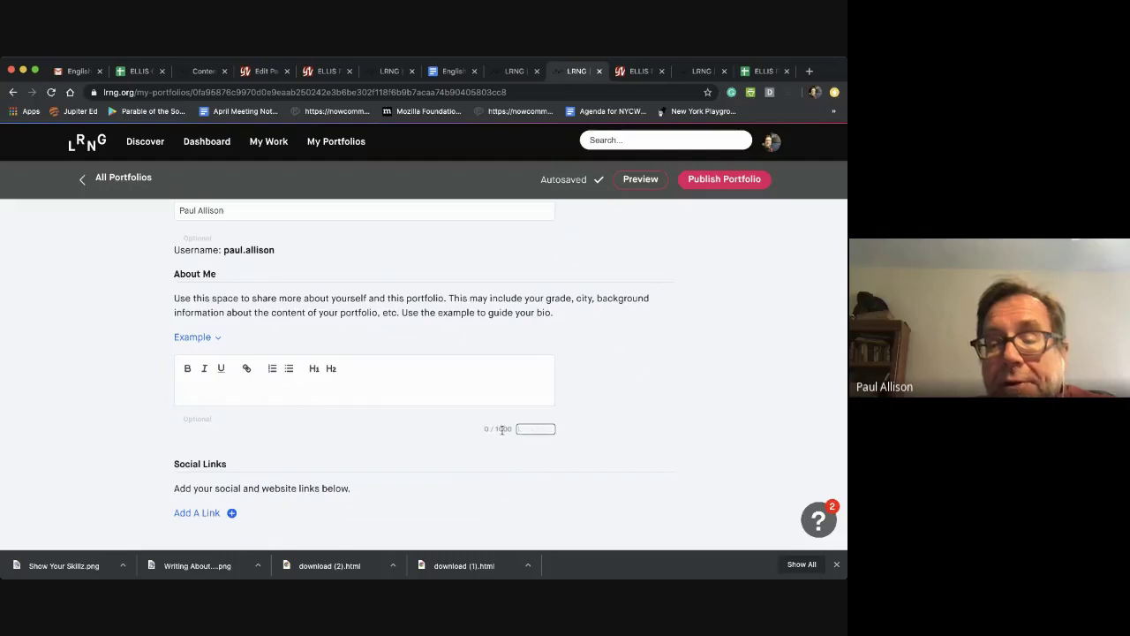
{"action": "left_click_drag", "start_coordinate": [496, 428], "coordinate": [522, 431]}
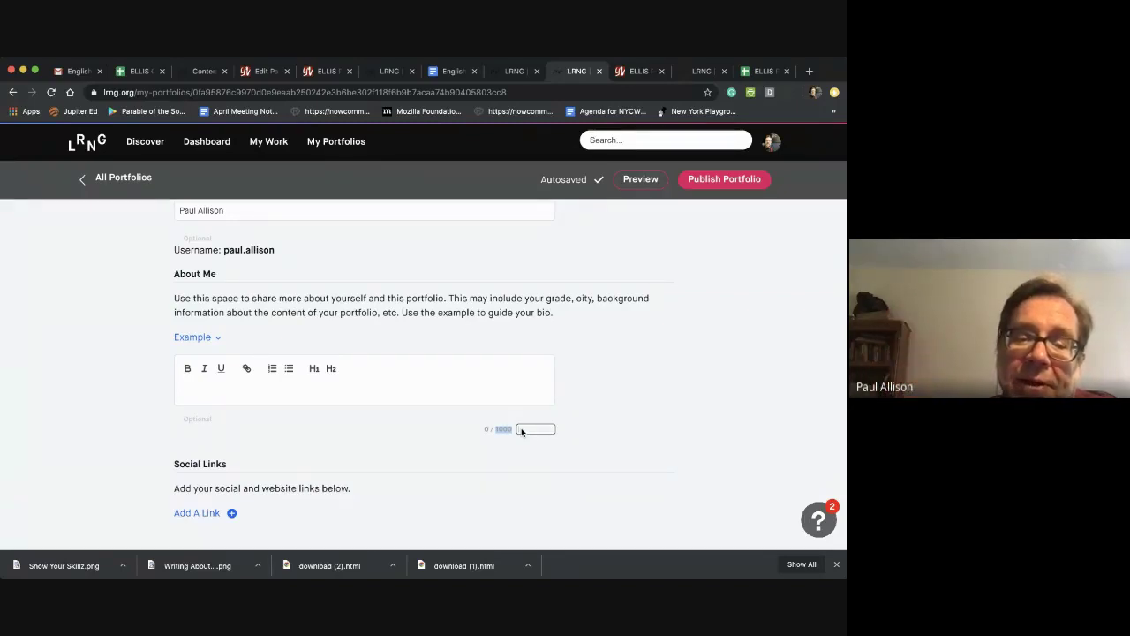
{"action": "left_click", "coordinate": [240, 388]}
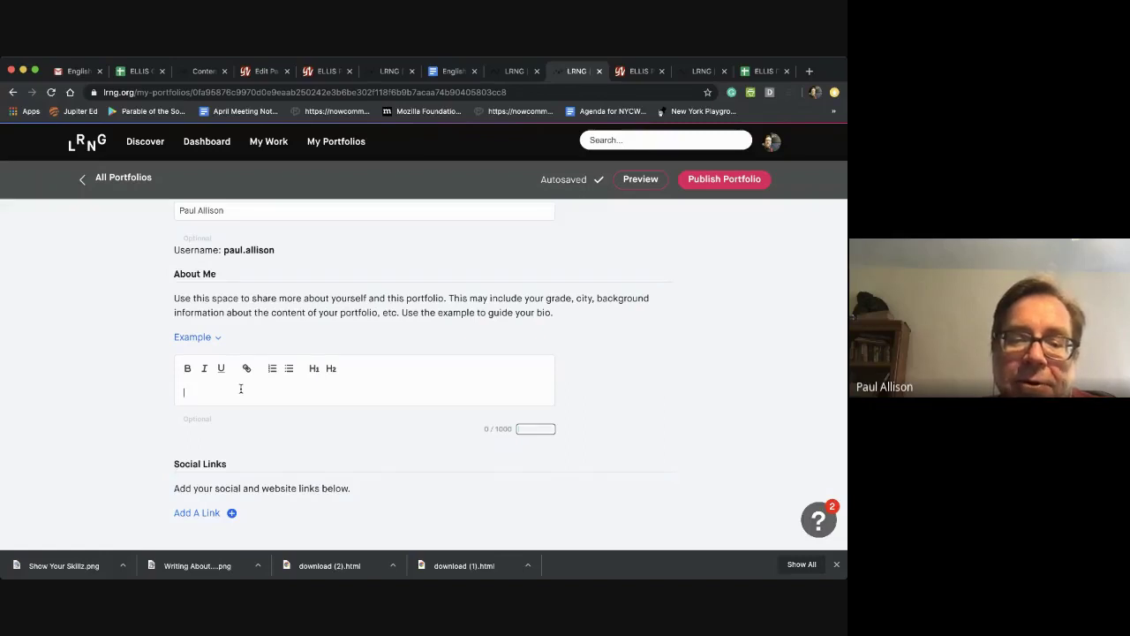
{"action": "scroll", "coordinate": [240, 389], "scroll_direction": "down", "scroll_amount": 3}
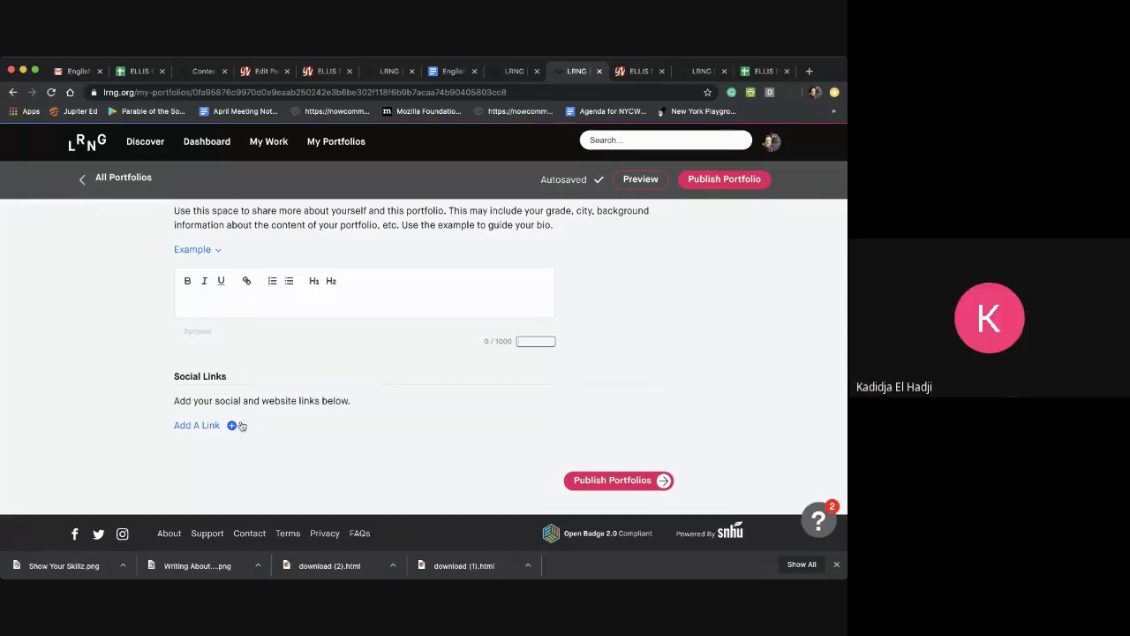
{"action": "scroll", "coordinate": [243, 431], "scroll_direction": "down", "scroll_amount": 1}
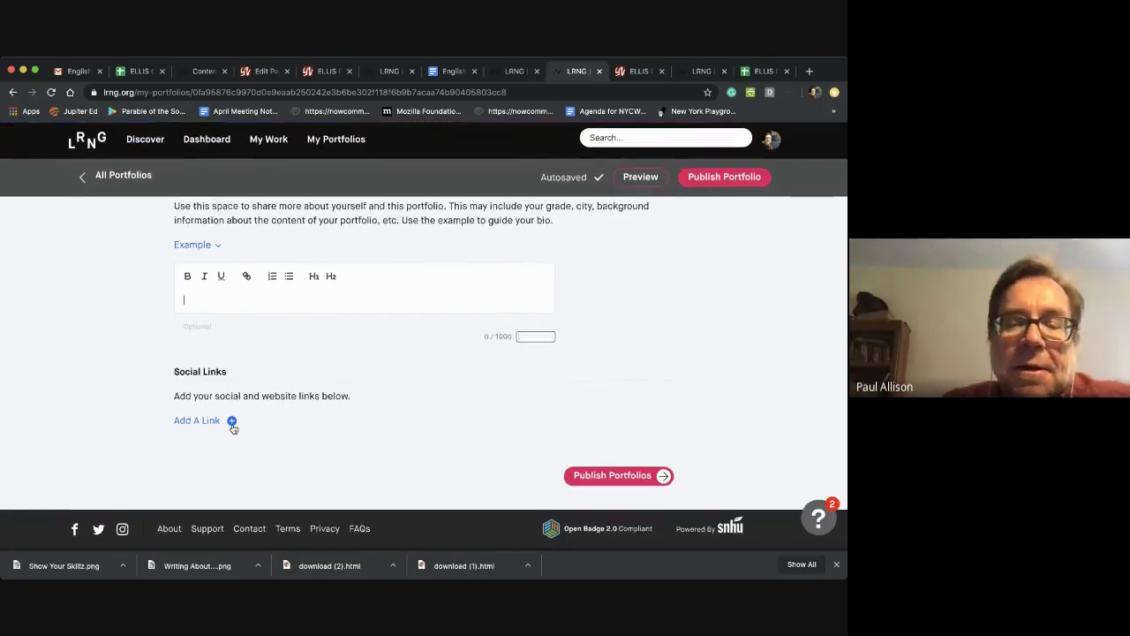
{"action": "scroll", "coordinate": [232, 423], "scroll_direction": "up", "scroll_amount": 3}
{"action": "scroll", "coordinate": [232, 426], "scroll_direction": "up", "scroll_amount": 1}
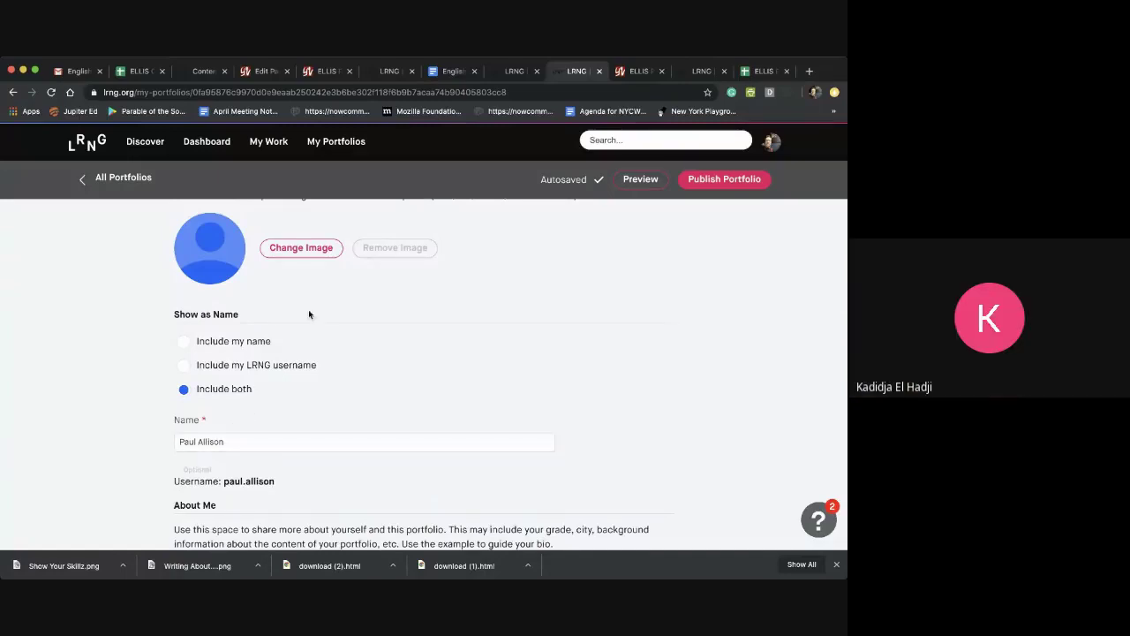
Step: Check the portfolio setup instructions, then come back to the portfolio editor
{"action": "left_click", "coordinate": [507, 73]}
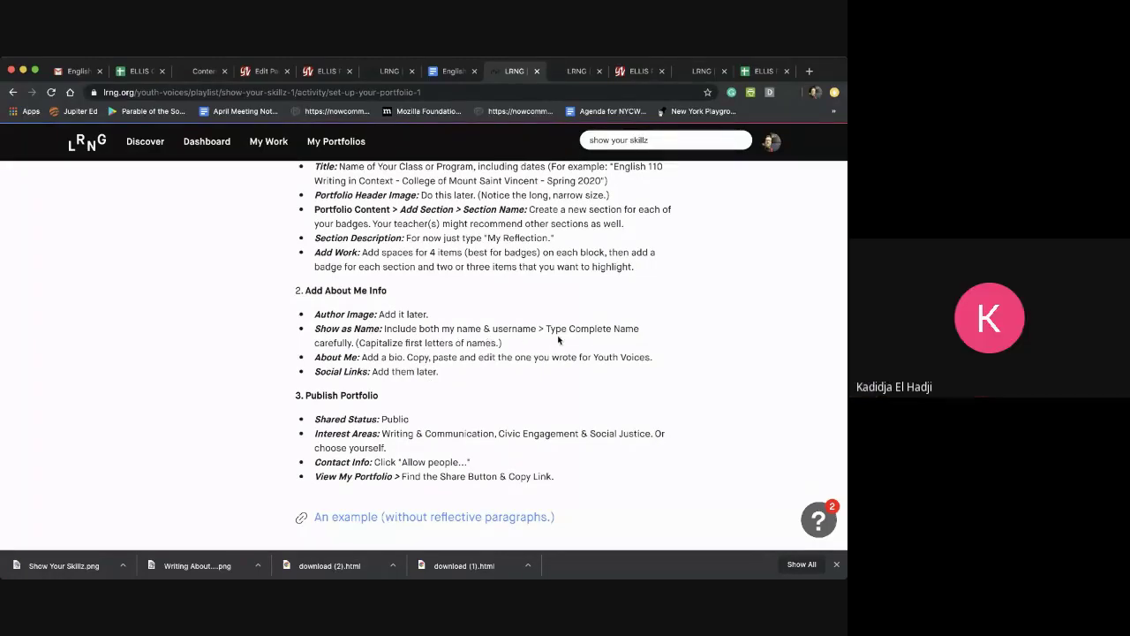
{"action": "scroll", "coordinate": [419, 407], "scroll_direction": "down", "scroll_amount": 2}
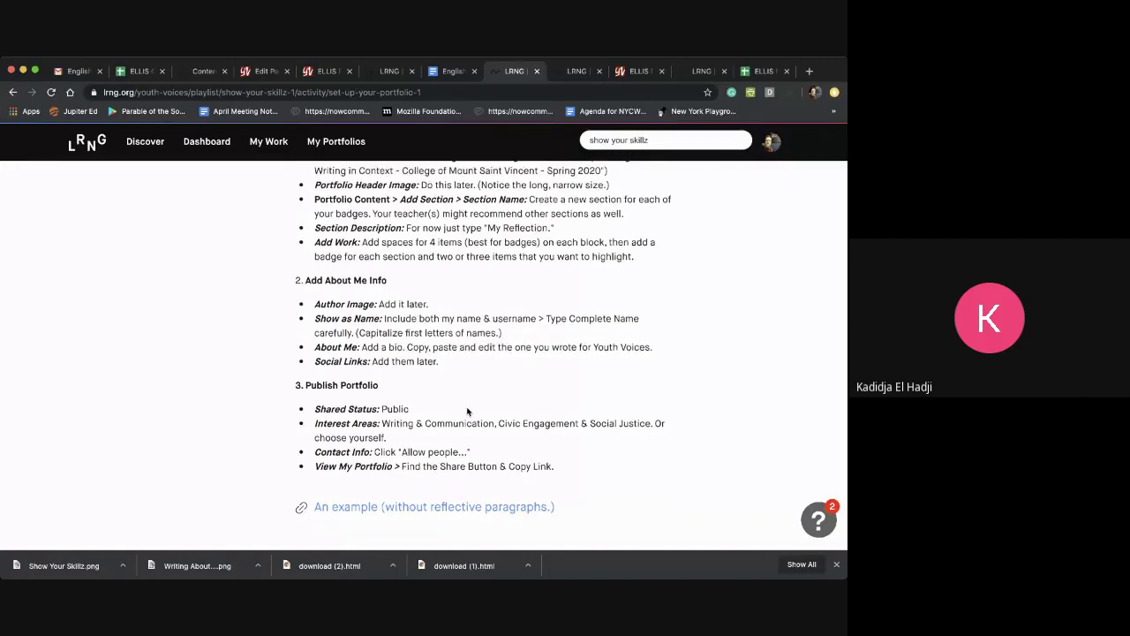
{"action": "left_click", "coordinate": [579, 74]}
{"action": "scroll", "coordinate": [515, 330], "scroll_direction": "down", "scroll_amount": 5}
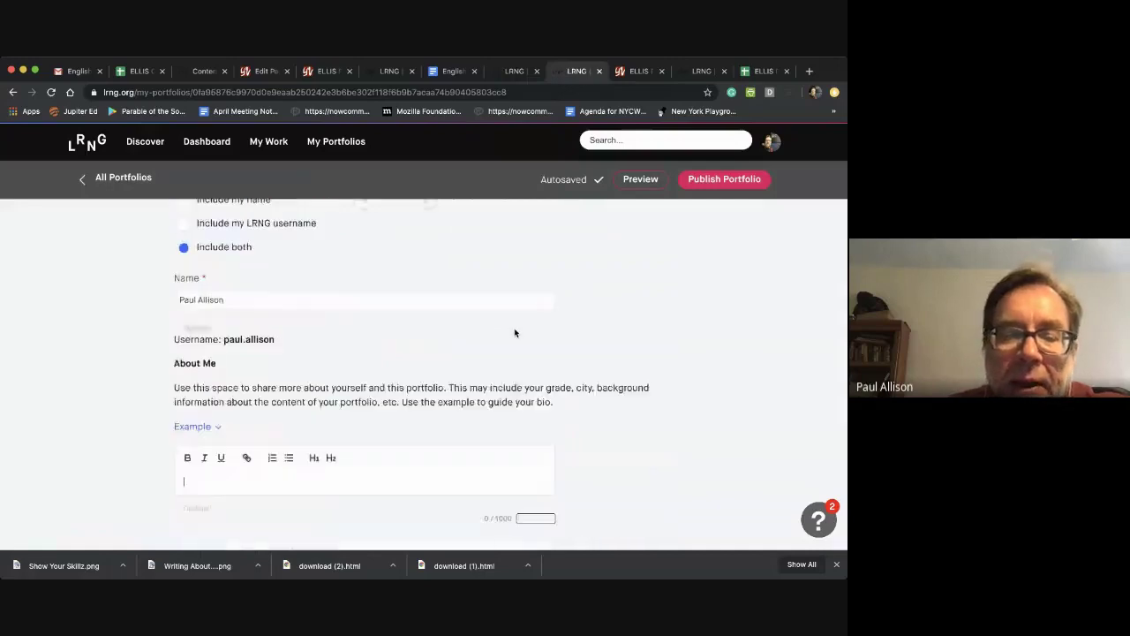
{"action": "scroll", "coordinate": [515, 331], "scroll_direction": "up", "scroll_amount": 3}
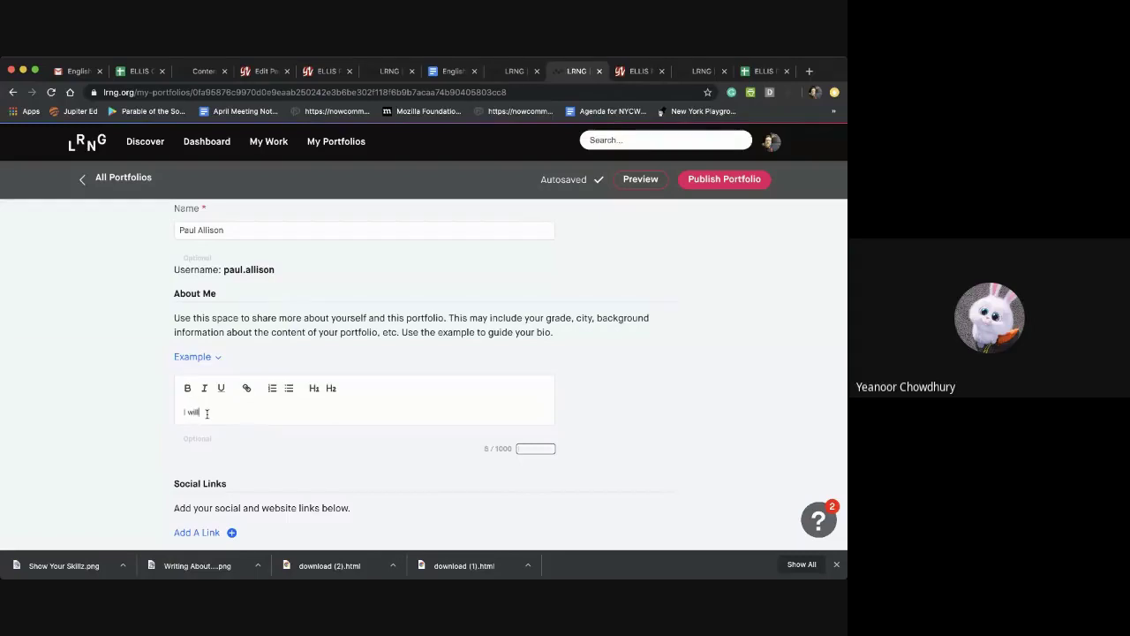
Step: Type 'I will paste a bio here.' as the placeholder About Me bio
{"action": "type", "text": "will pas"}
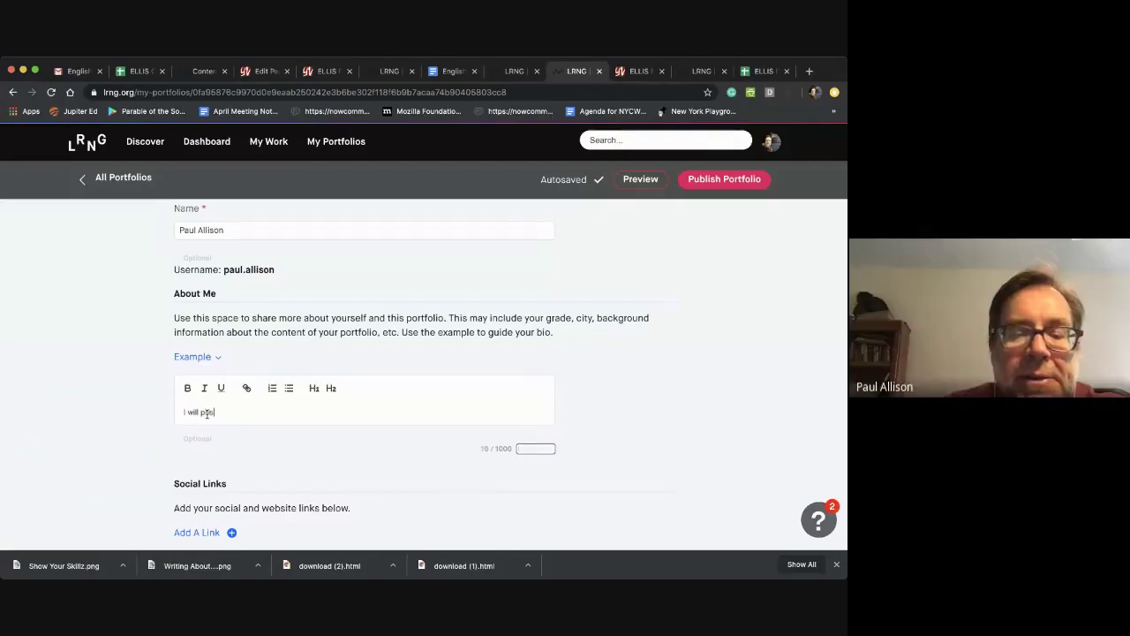
{"action": "type", "text": "te"}
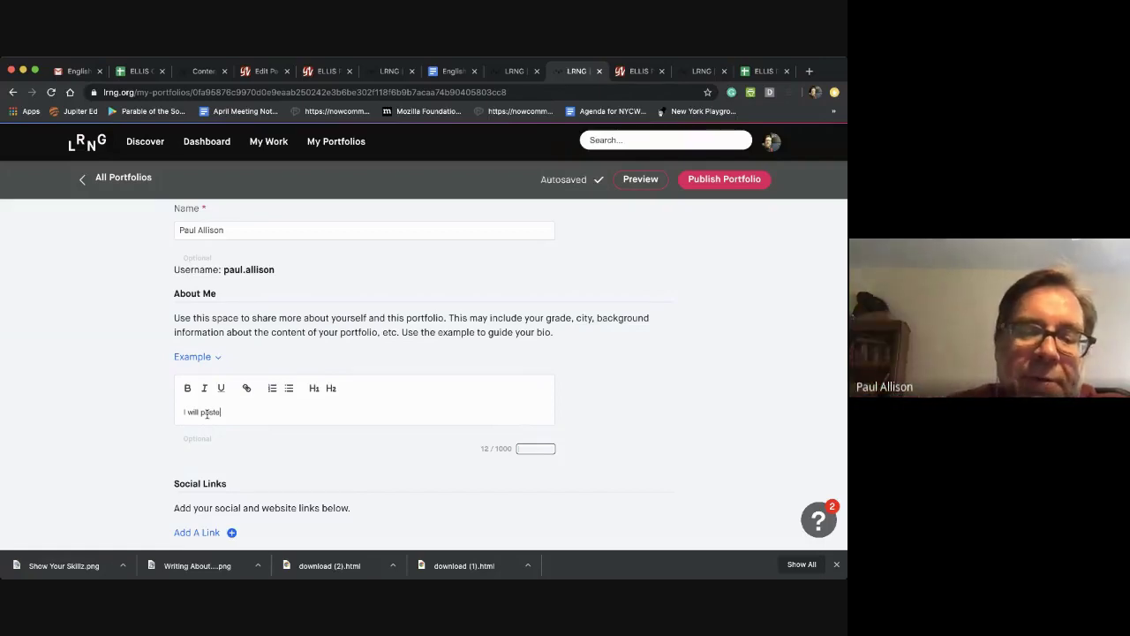
{"action": "type", "text": " a bio here."}
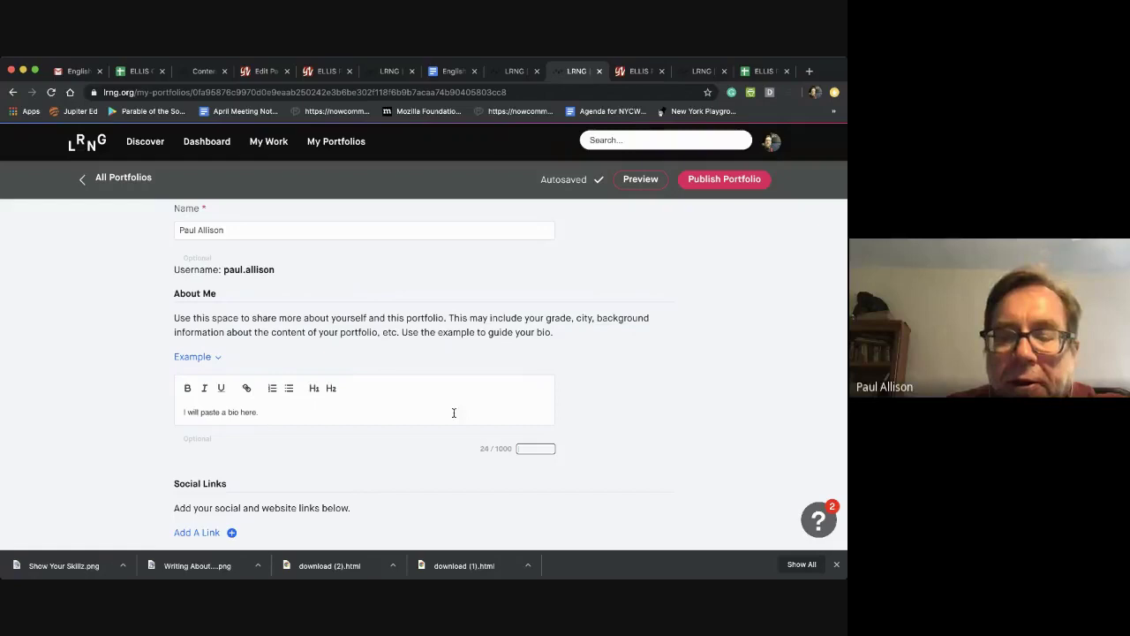
{"action": "scroll", "coordinate": [388, 459], "scroll_direction": "down", "scroll_amount": 3}
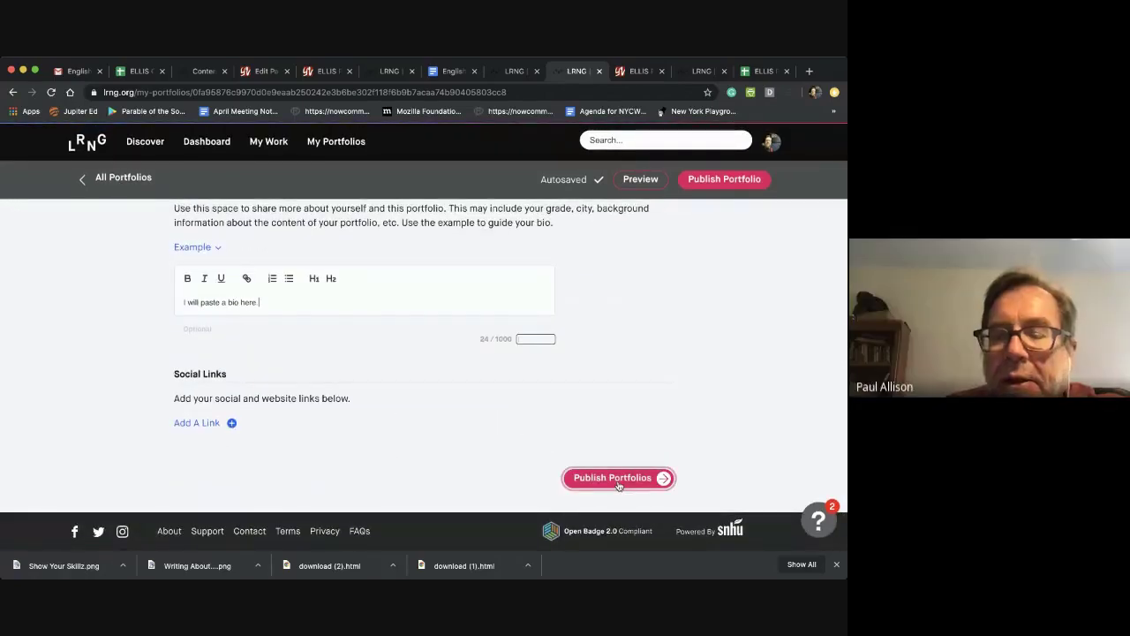
Step: Start publishing the portfolio and set its visibility to Public
{"action": "left_click", "coordinate": [619, 484]}
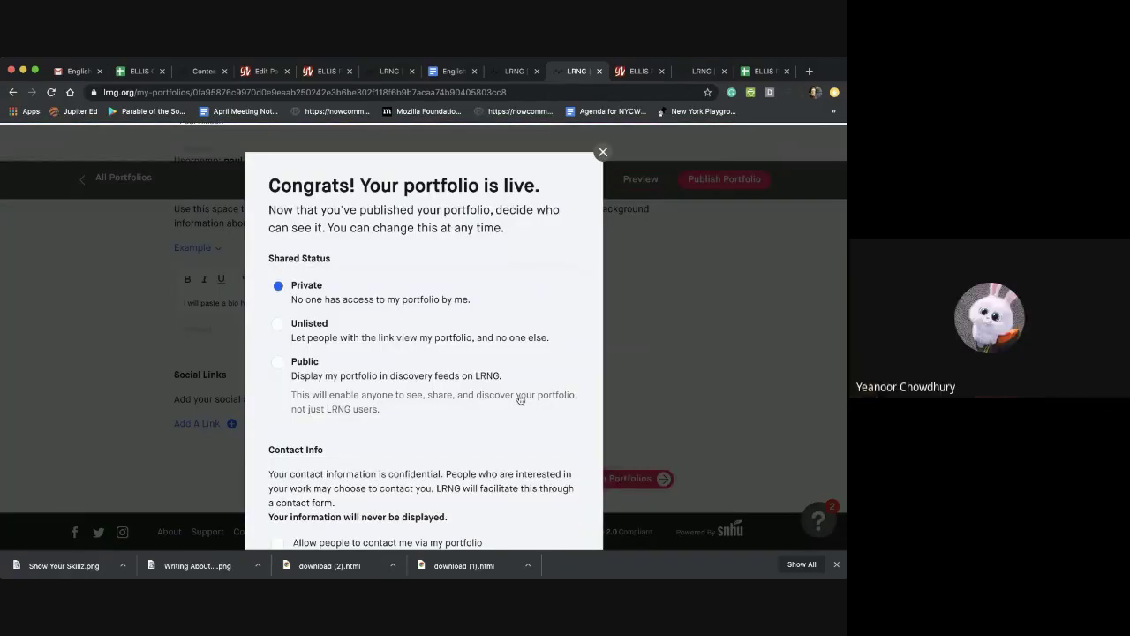
{"action": "scroll", "coordinate": [517, 399], "scroll_direction": "down", "scroll_amount": 1}
{"action": "scroll", "coordinate": [516, 400], "scroll_direction": "up", "scroll_amount": 1}
{"action": "scroll", "coordinate": [517, 399], "scroll_direction": "down", "scroll_amount": 1}
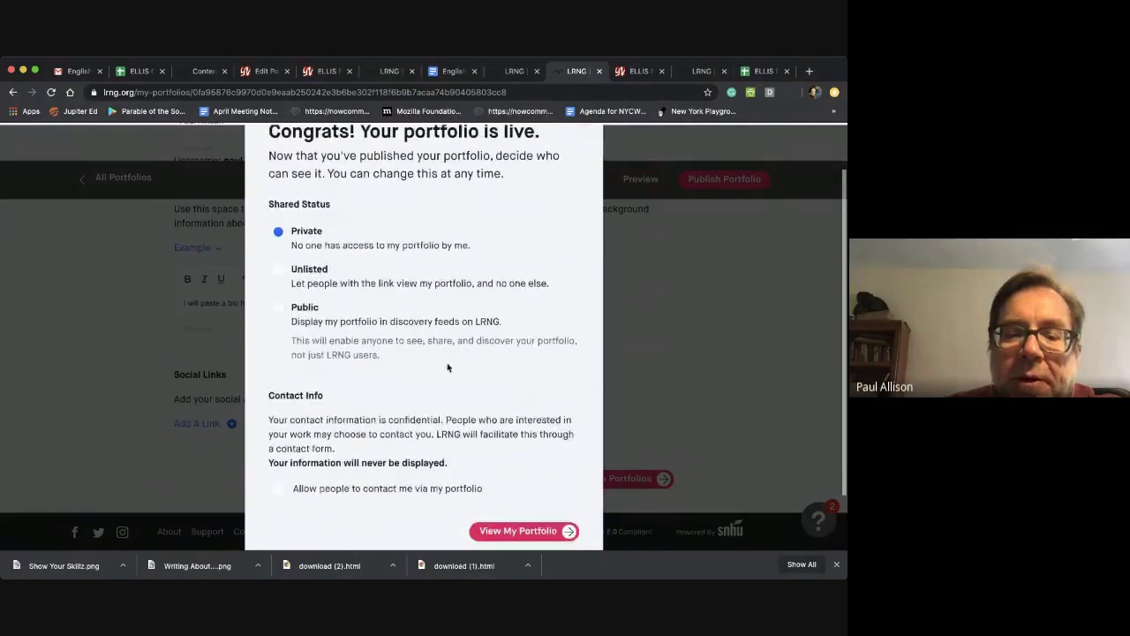
{"action": "left_click", "coordinate": [279, 309]}
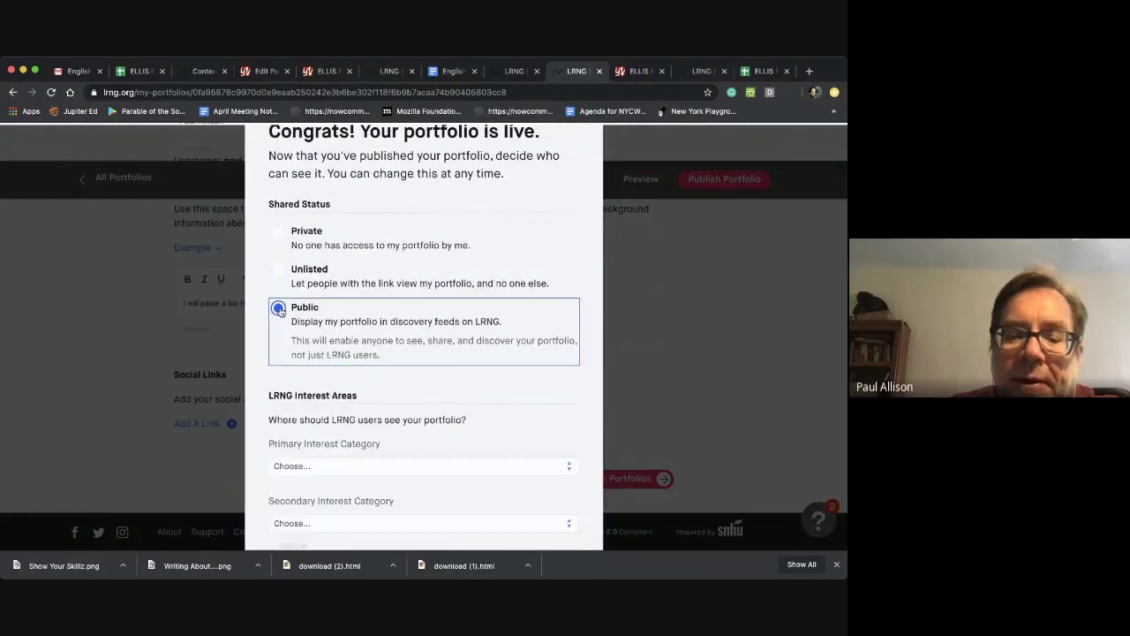
{"action": "scroll", "coordinate": [292, 395], "scroll_direction": "down", "scroll_amount": 3}
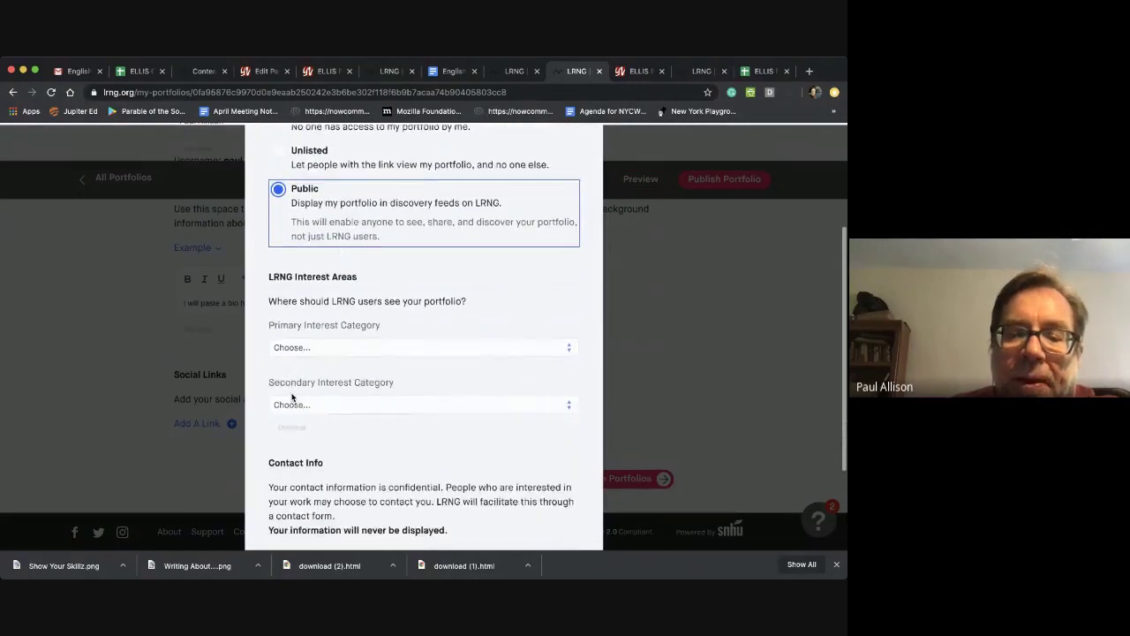
{"action": "scroll", "coordinate": [292, 398], "scroll_direction": "down", "scroll_amount": 2}
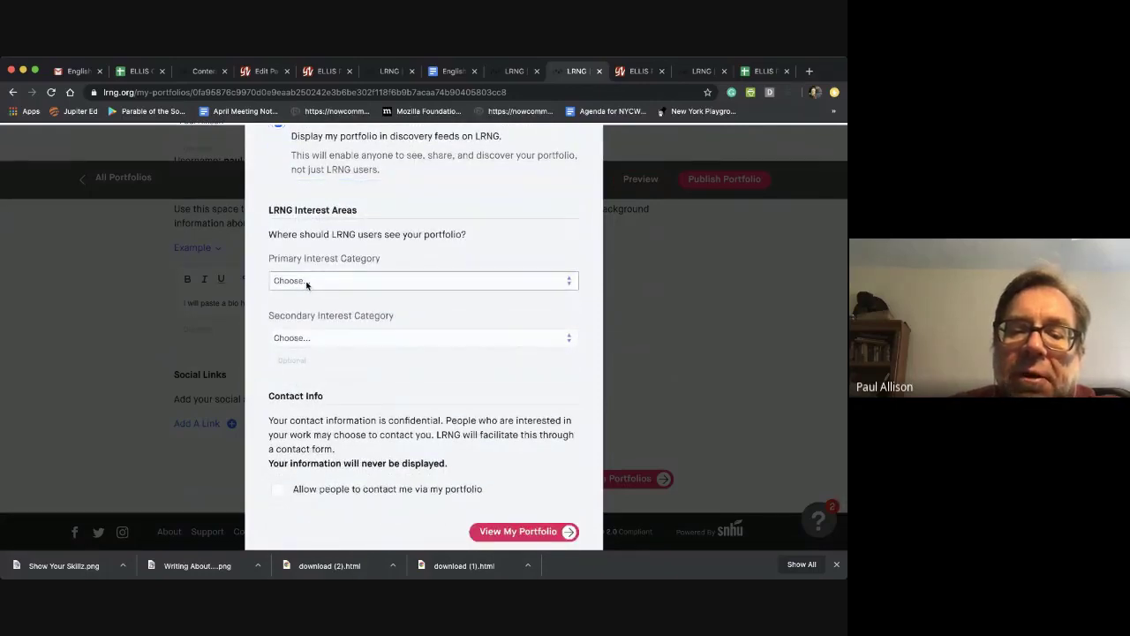
Step: Pick Writing & Communication and Civic Engagement & Social Justice interests and allow contact
{"action": "left_click", "coordinate": [314, 398]}
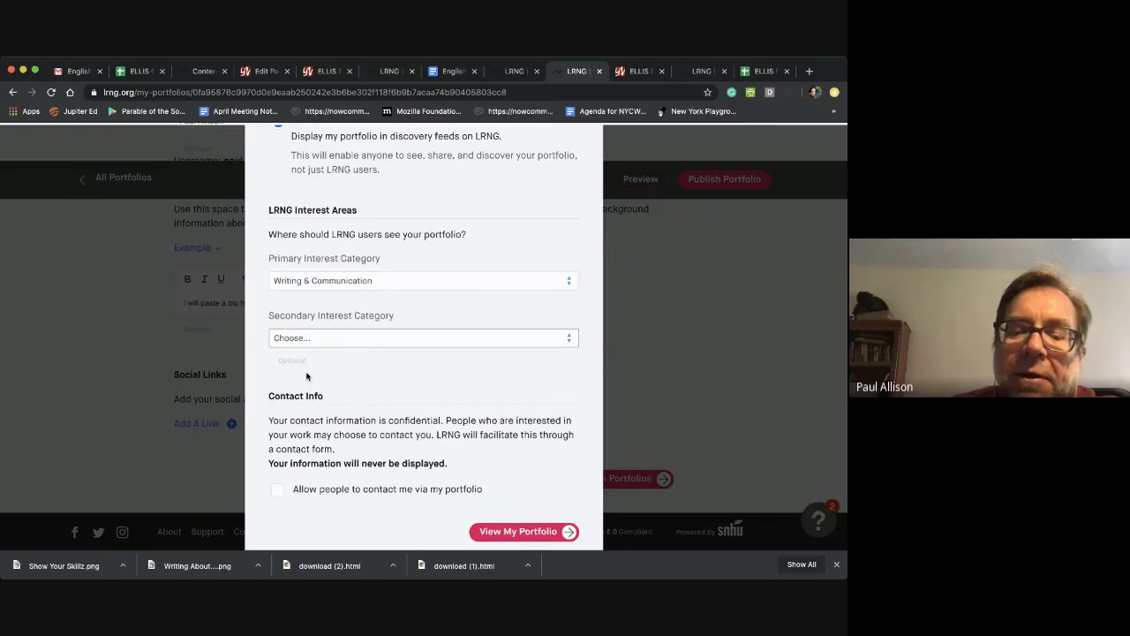
{"action": "left_click", "coordinate": [306, 377]}
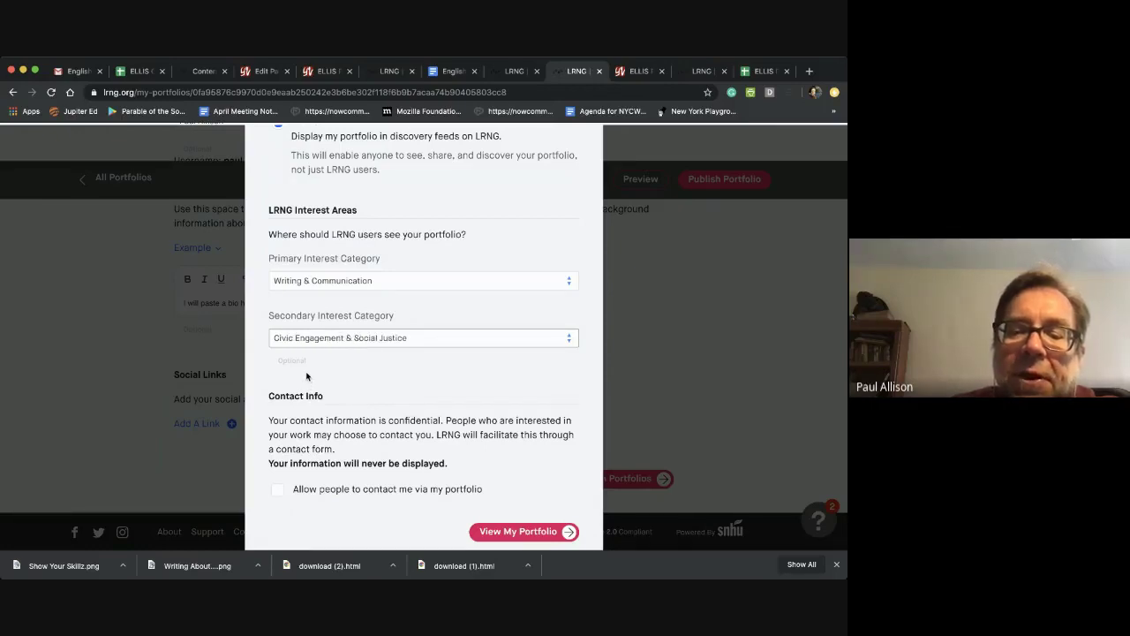
{"action": "scroll", "coordinate": [307, 377], "scroll_direction": "down", "scroll_amount": 2}
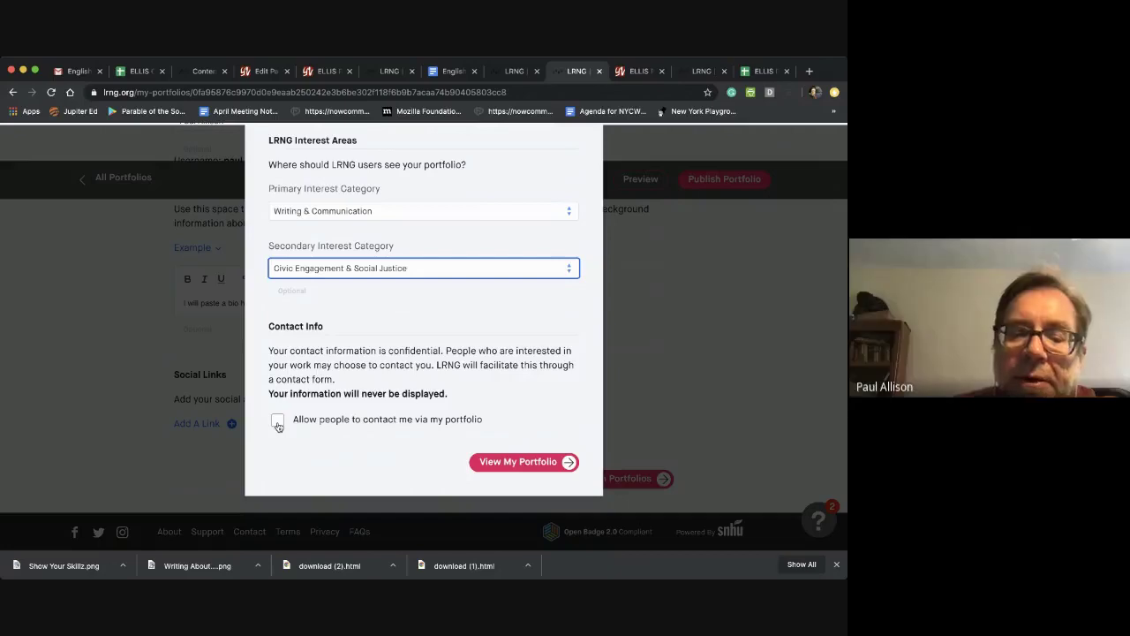
{"action": "left_click", "coordinate": [279, 424]}
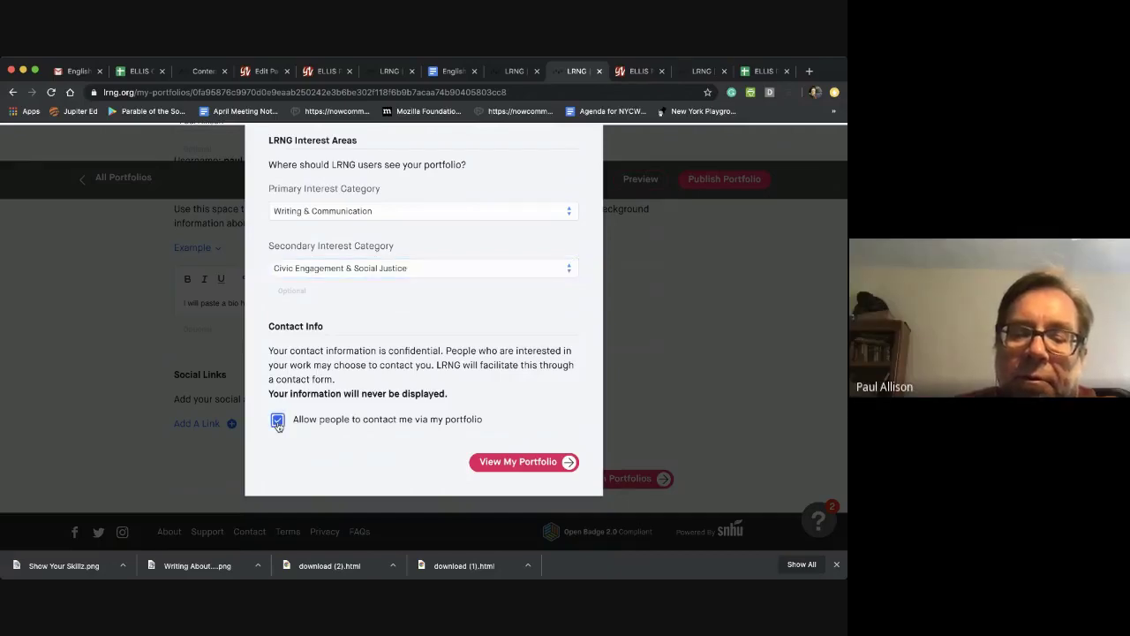
{"action": "left_click", "coordinate": [483, 465]}
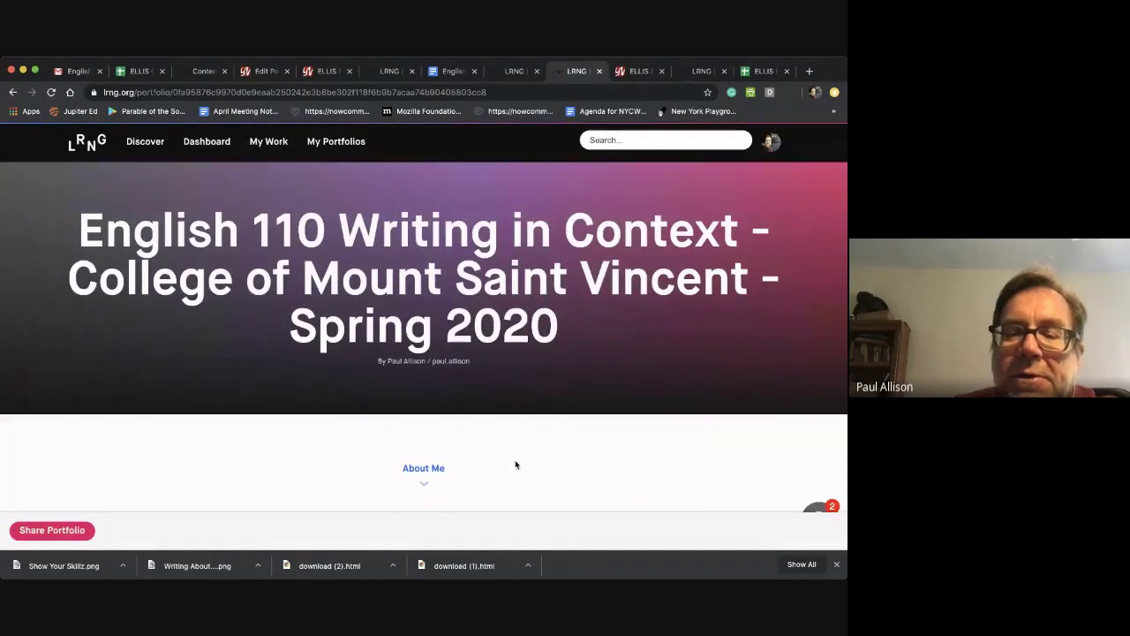
Step: Expand About Me on the public portfolio to reveal the placeholder bio
{"action": "scroll", "coordinate": [517, 466], "scroll_direction": "down", "scroll_amount": 3}
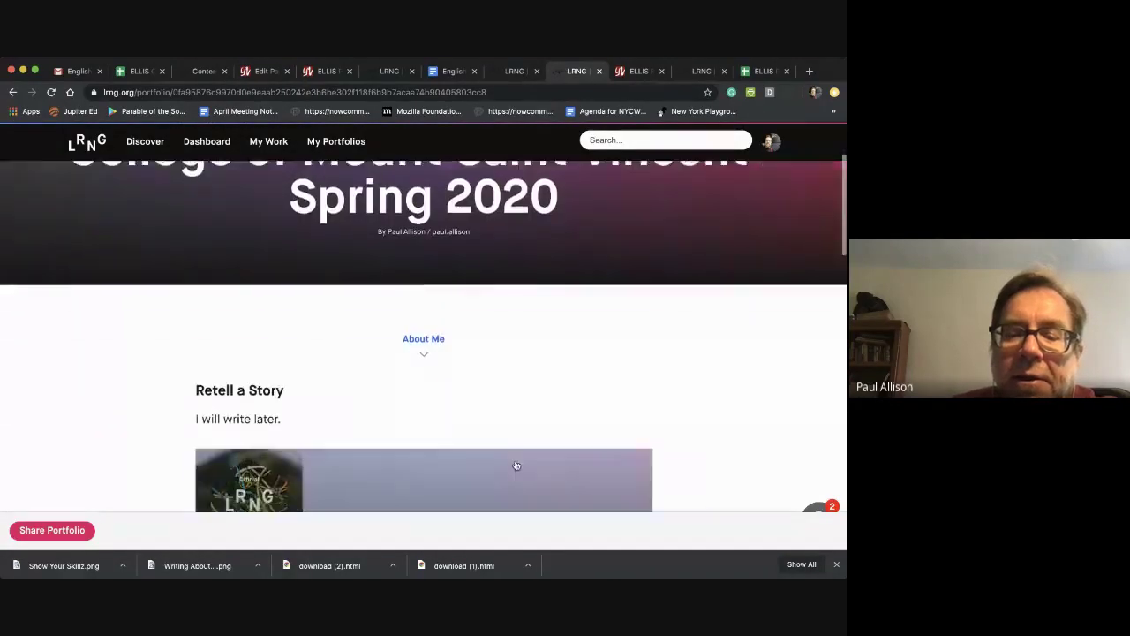
{"action": "scroll", "coordinate": [517, 466], "scroll_direction": "down", "scroll_amount": 10}
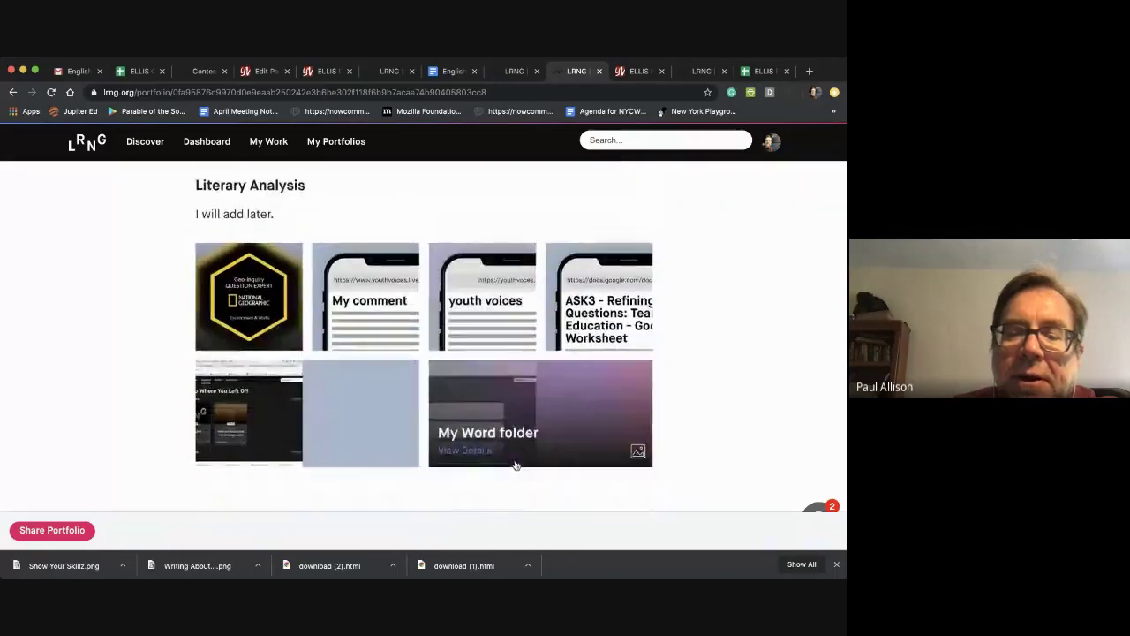
{"action": "scroll", "coordinate": [516, 466], "scroll_direction": "down", "scroll_amount": 1}
{"action": "scroll", "coordinate": [517, 466], "scroll_direction": "up", "scroll_amount": 11}
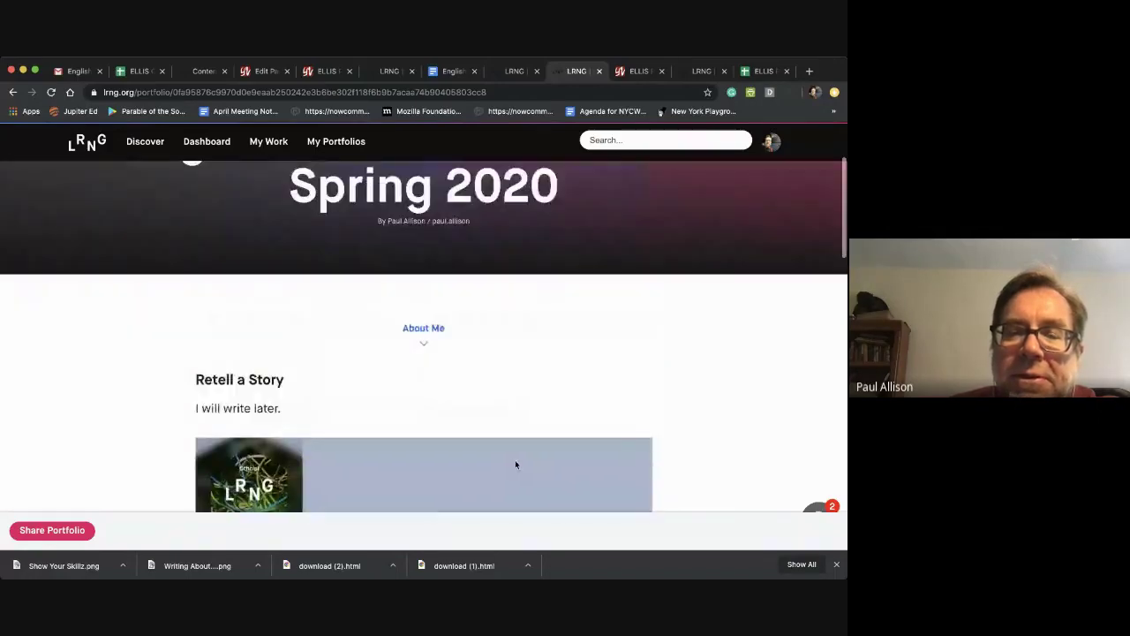
{"action": "scroll", "coordinate": [516, 464], "scroll_direction": "down", "scroll_amount": 4}
{"action": "scroll", "coordinate": [515, 464], "scroll_direction": "up", "scroll_amount": 6}
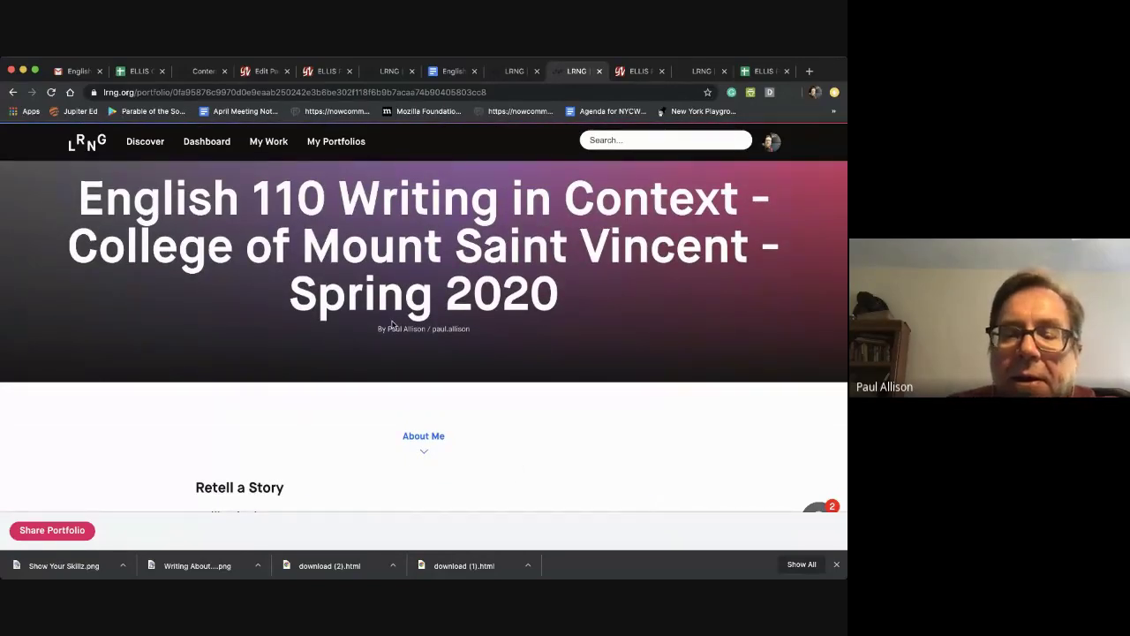
{"action": "scroll", "coordinate": [393, 325], "scroll_direction": "down", "scroll_amount": 3}
{"action": "left_click", "coordinate": [424, 304]}
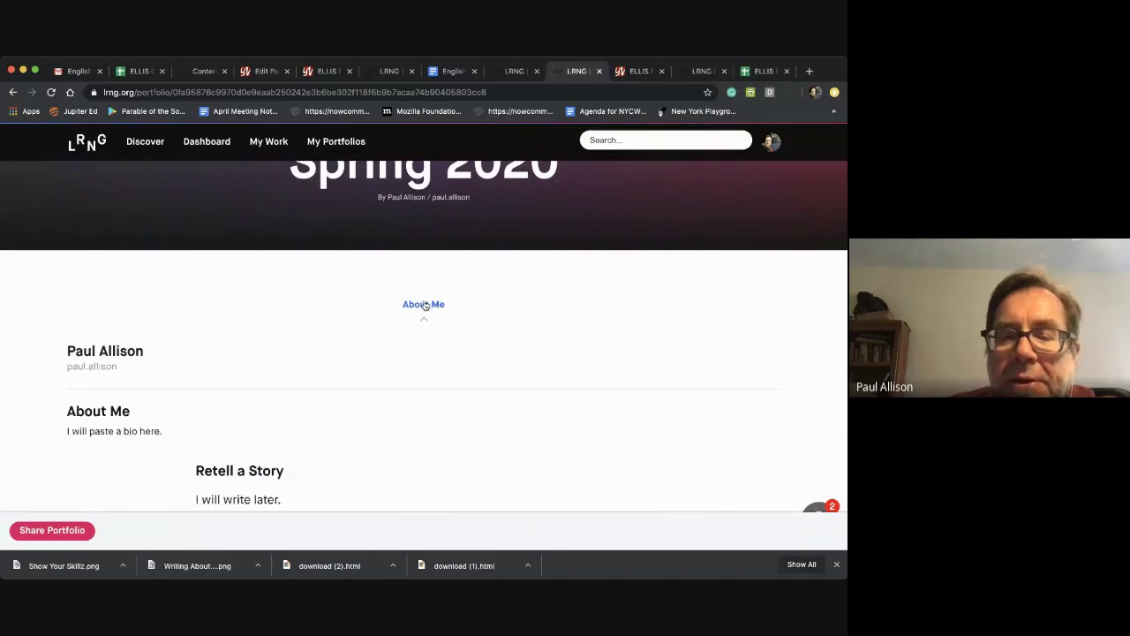
{"action": "scroll", "coordinate": [405, 418], "scroll_direction": "down", "scroll_amount": 5}
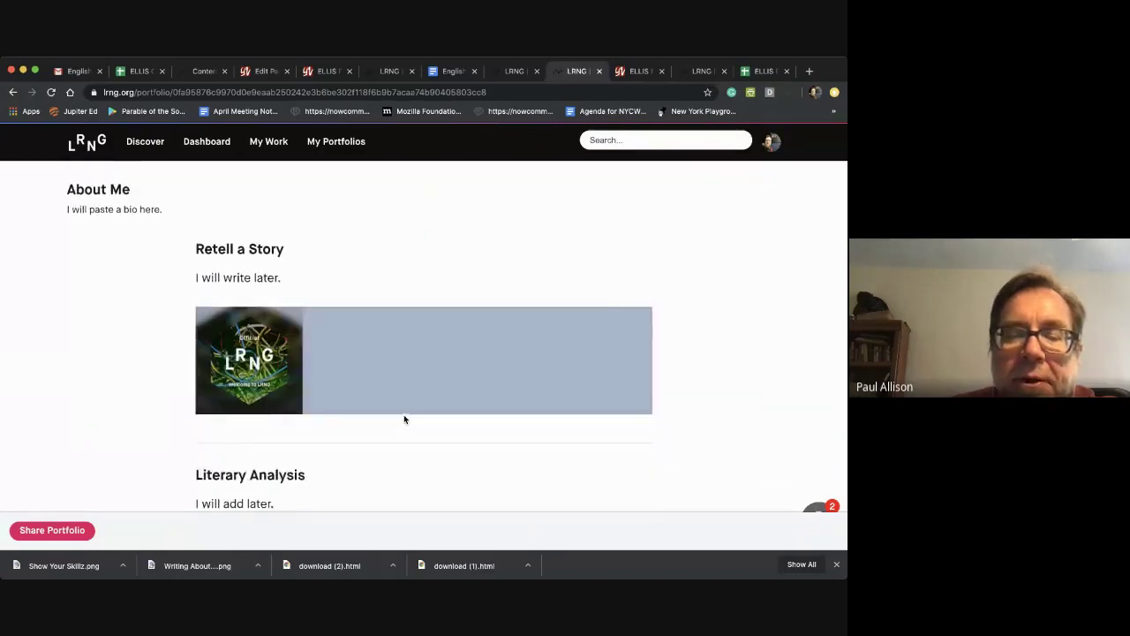
{"action": "scroll", "coordinate": [411, 402], "scroll_direction": "up", "scroll_amount": 2}
{"action": "scroll", "coordinate": [446, 415], "scroll_direction": "down", "scroll_amount": 3}
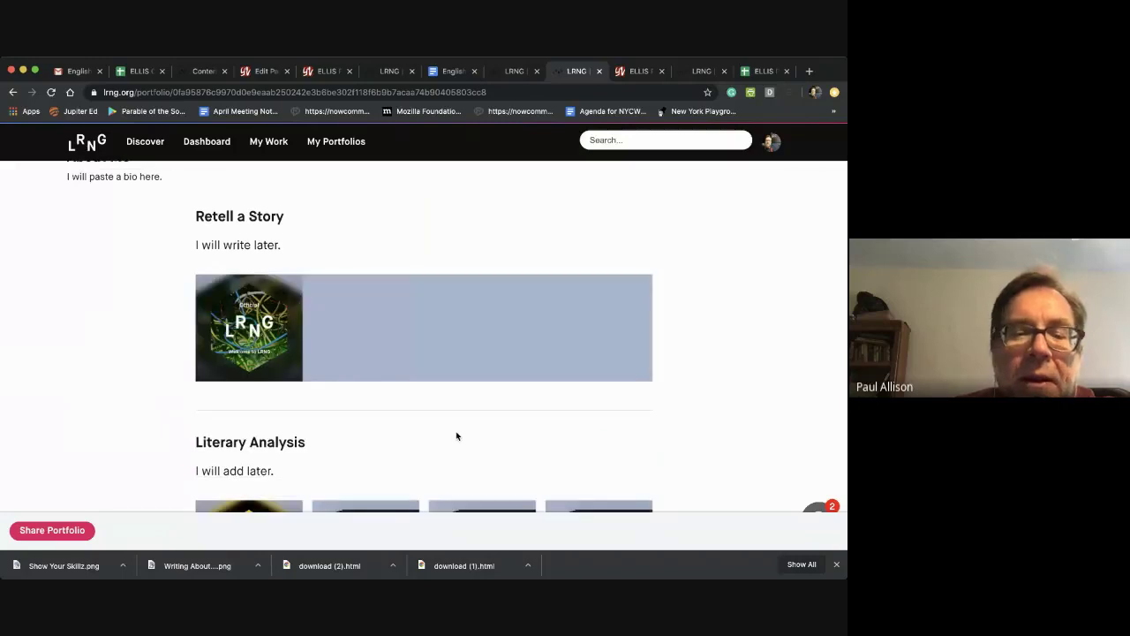
{"action": "scroll", "coordinate": [456, 436], "scroll_direction": "up", "scroll_amount": 1}
{"action": "scroll", "coordinate": [457, 437], "scroll_direction": "down", "scroll_amount": 6}
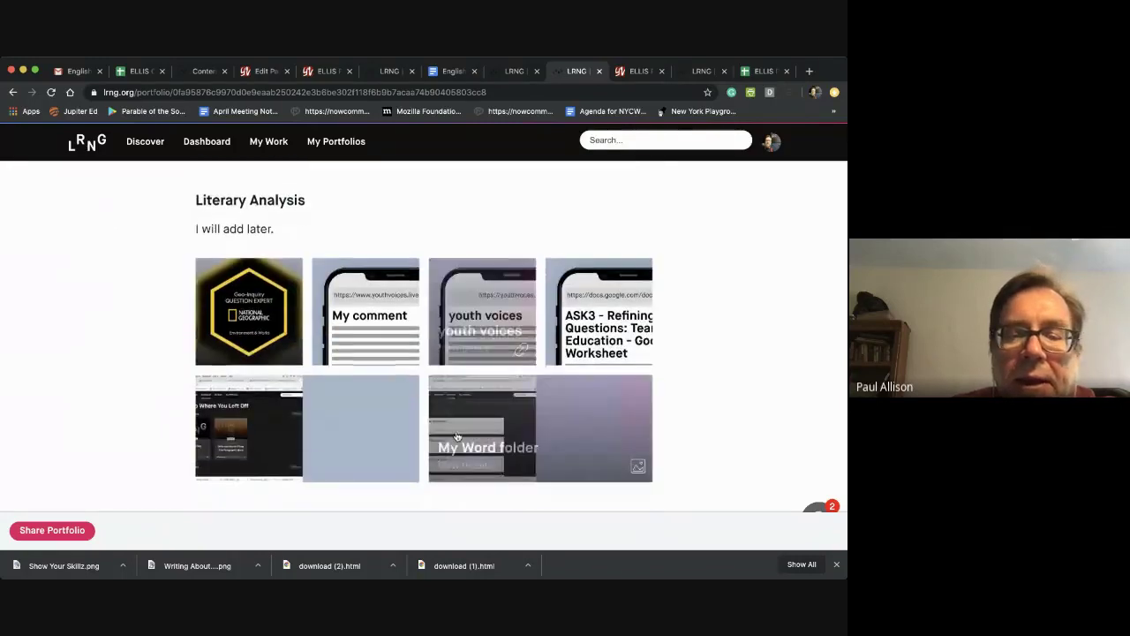
{"action": "scroll", "coordinate": [457, 436], "scroll_direction": "up", "scroll_amount": 2}
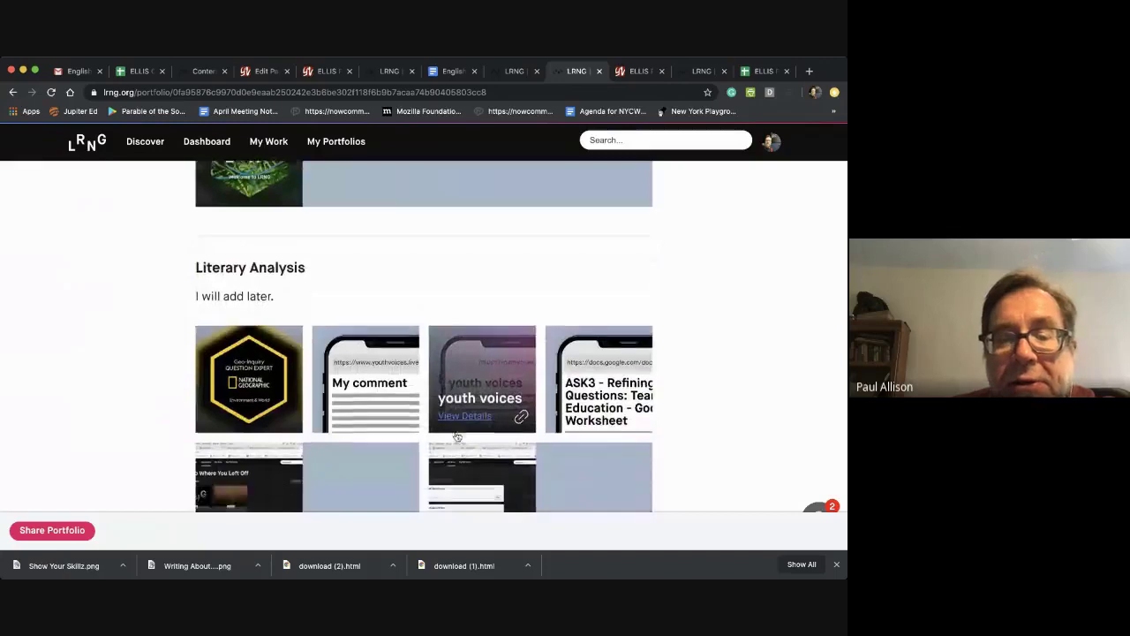
{"action": "scroll", "coordinate": [457, 436], "scroll_direction": "down", "scroll_amount": 2}
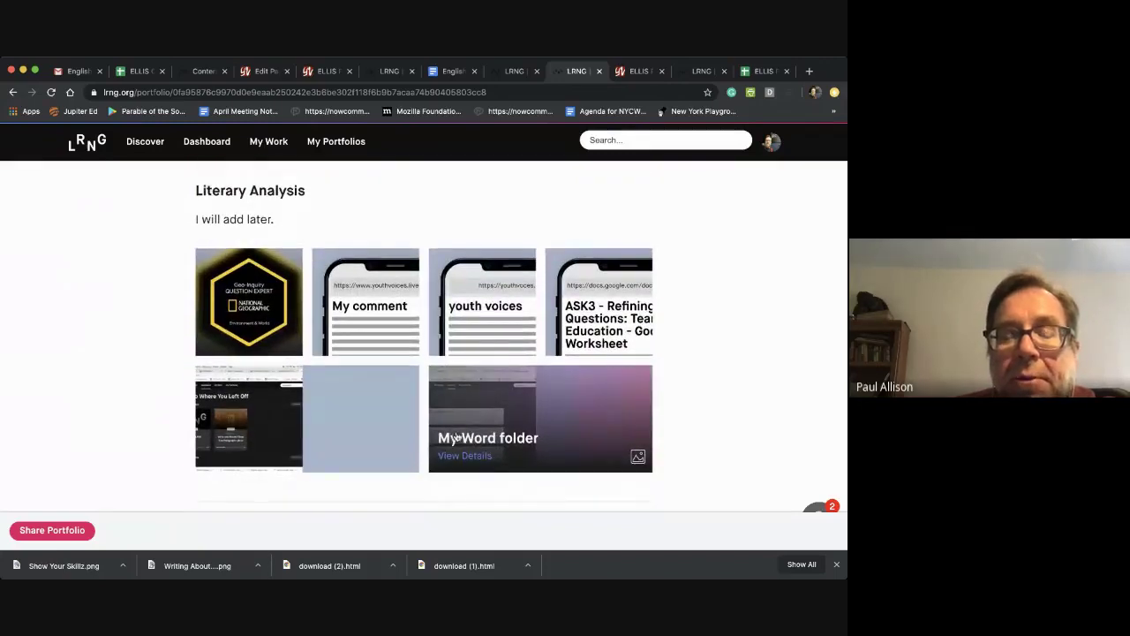
{"action": "scroll", "coordinate": [456, 436], "scroll_direction": "up", "scroll_amount": 6}
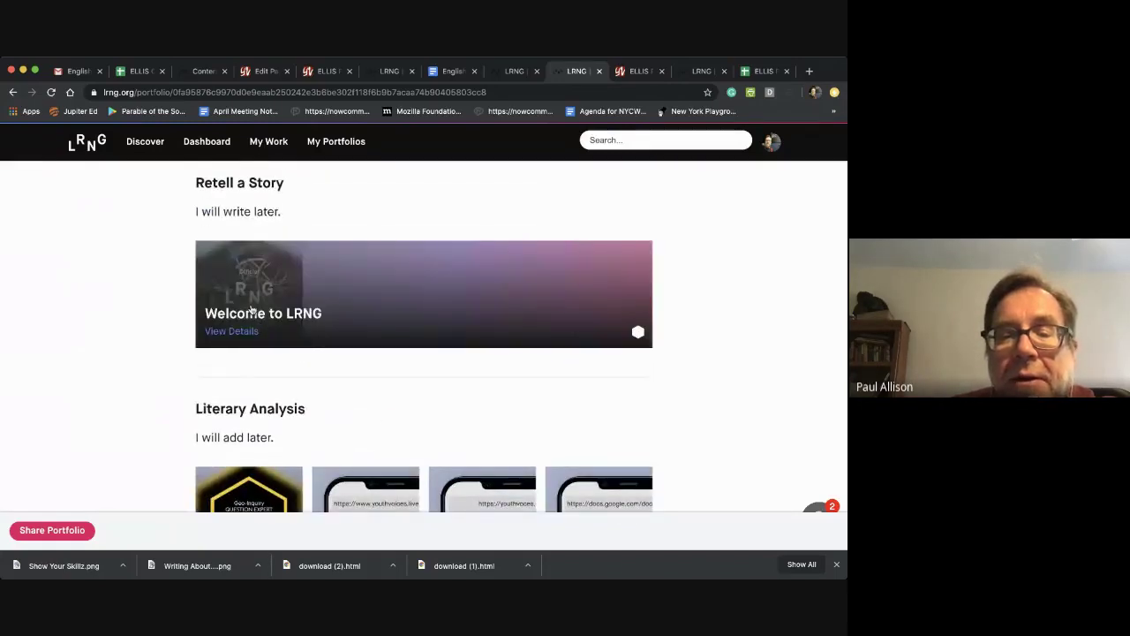
{"action": "scroll", "coordinate": [267, 419], "scroll_direction": "down", "scroll_amount": 5}
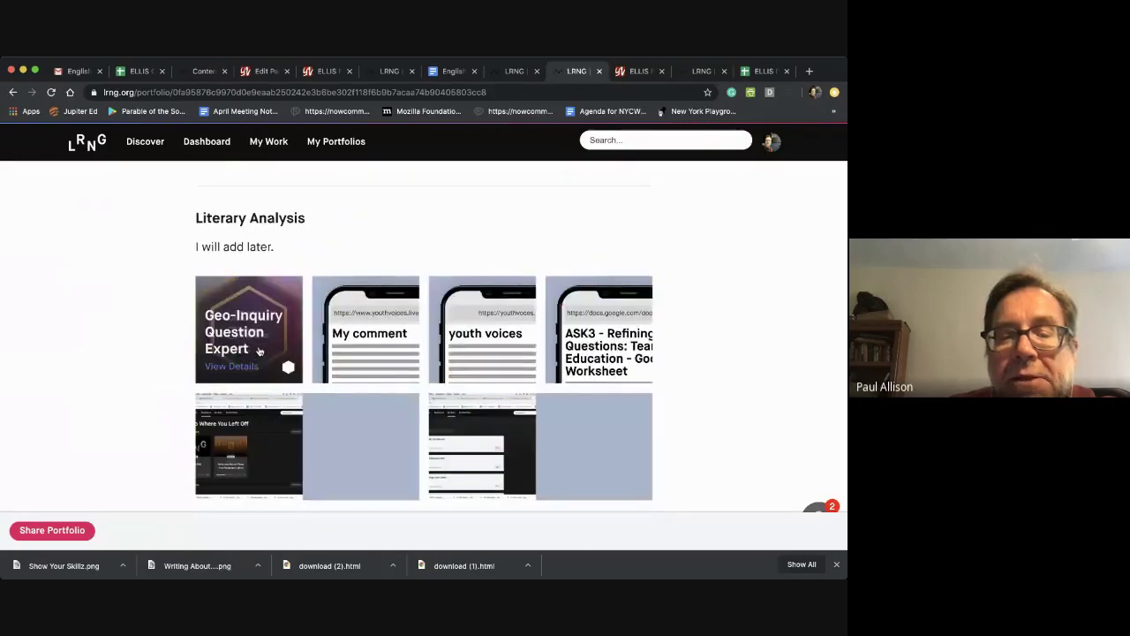
Step: Open and close the youth voices card, then scroll through all portfolio sections
{"action": "left_click", "coordinate": [512, 335]}
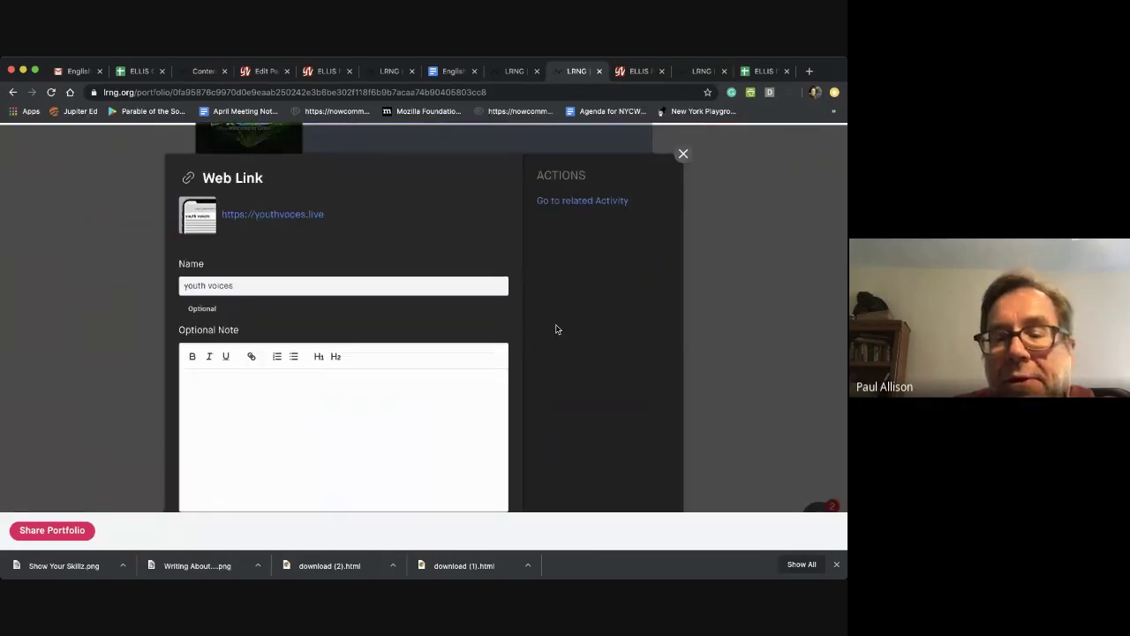
{"action": "left_click", "coordinate": [687, 155]}
{"action": "scroll", "coordinate": [115, 426], "scroll_direction": "down", "scroll_amount": 10}
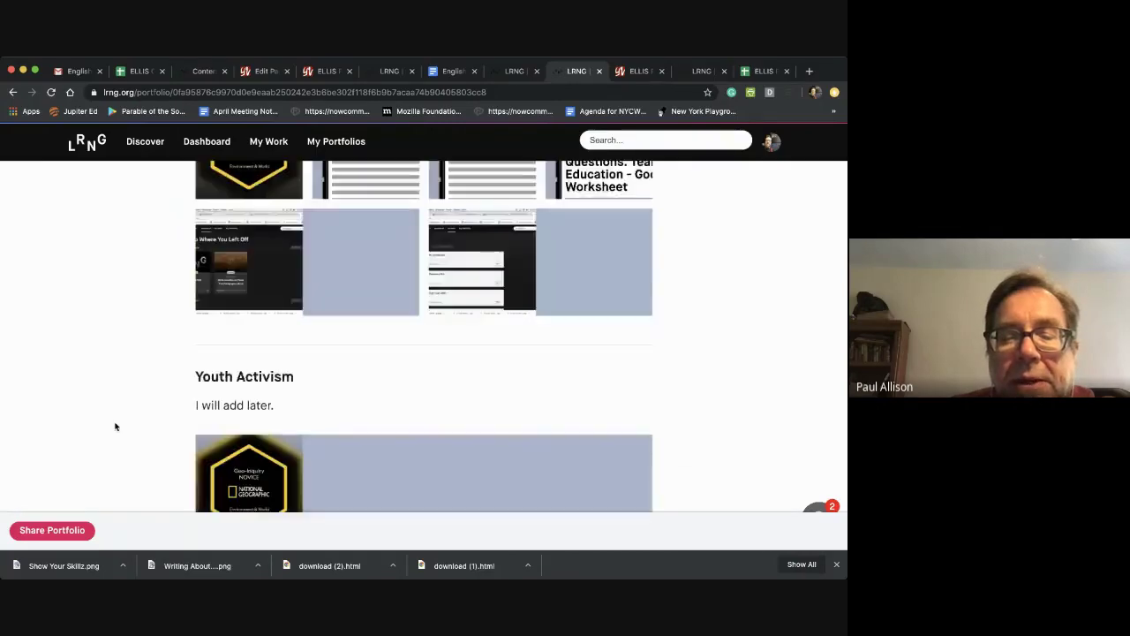
{"action": "scroll", "coordinate": [115, 426], "scroll_direction": "up", "scroll_amount": 7}
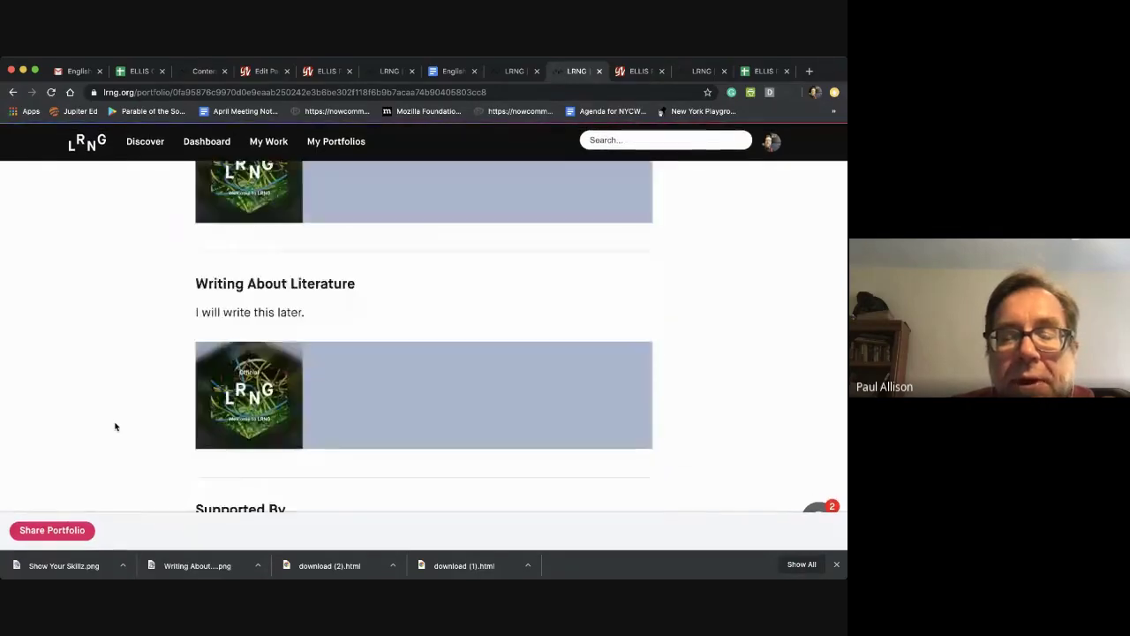
{"action": "scroll", "coordinate": [115, 427], "scroll_direction": "up", "scroll_amount": 6}
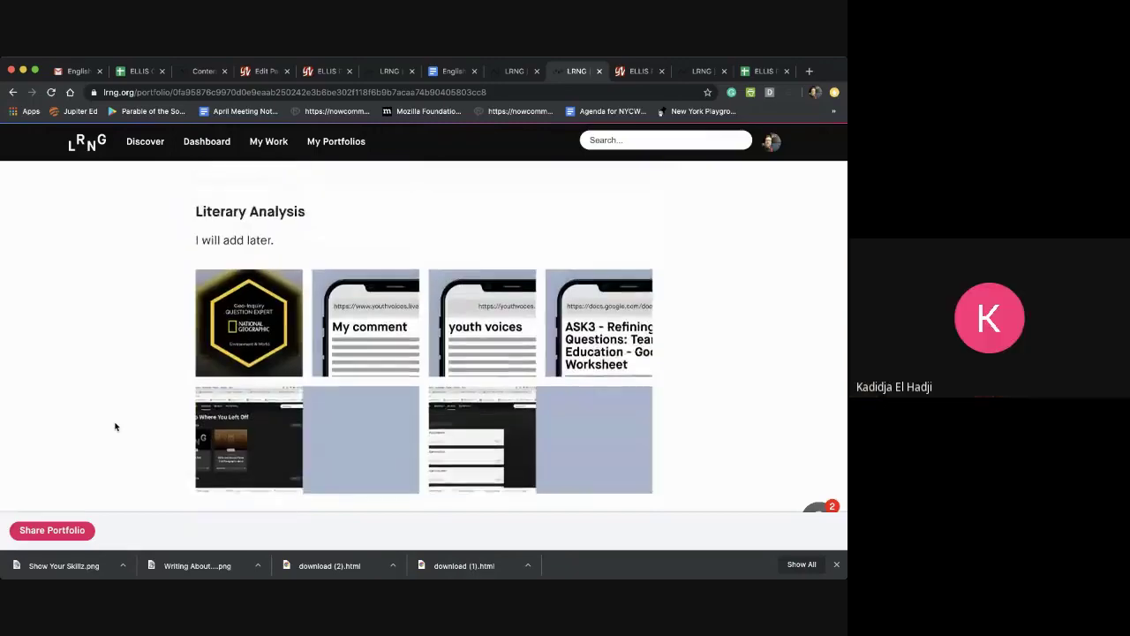
{"action": "scroll", "coordinate": [115, 426], "scroll_direction": "down", "scroll_amount": 8}
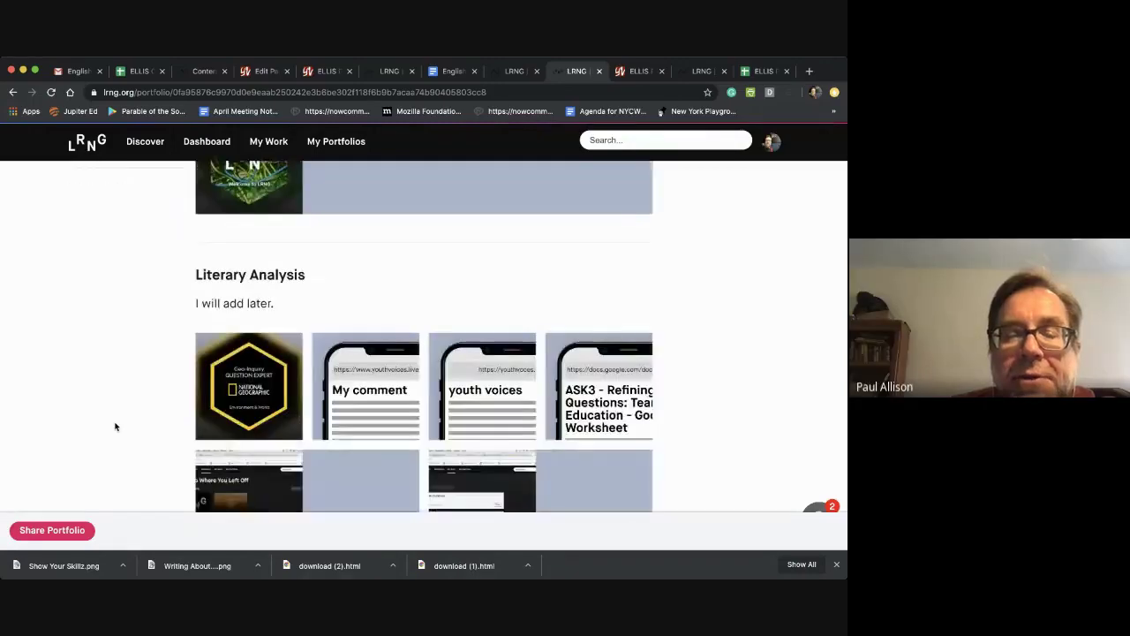
{"action": "scroll", "coordinate": [114, 427], "scroll_direction": "down", "scroll_amount": 3}
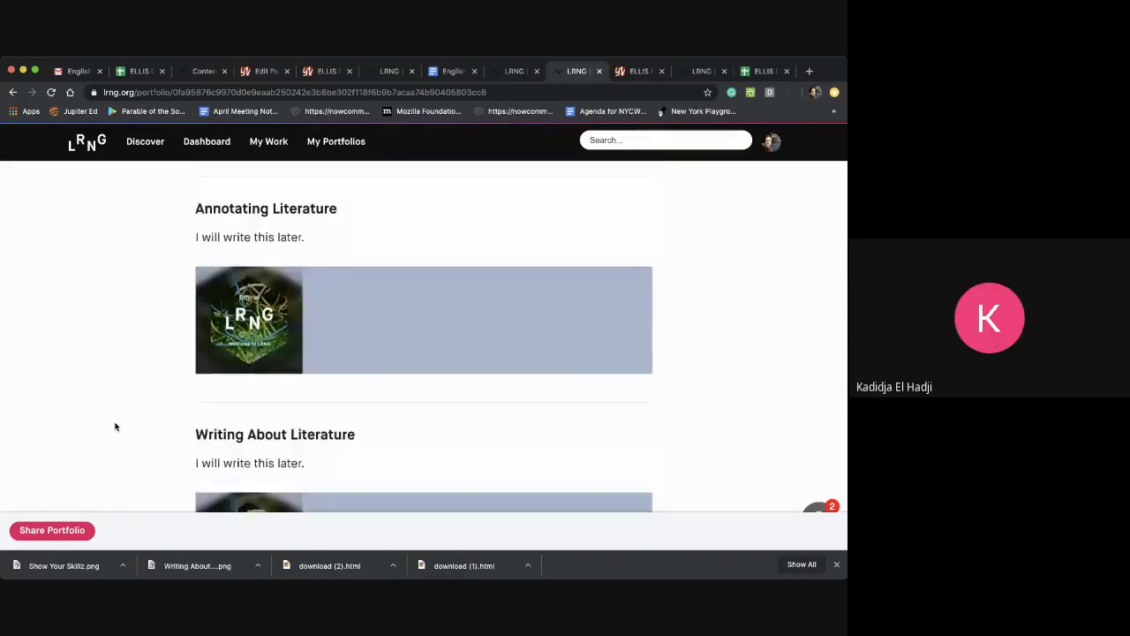
{"action": "scroll", "coordinate": [114, 426], "scroll_direction": "down", "scroll_amount": 5}
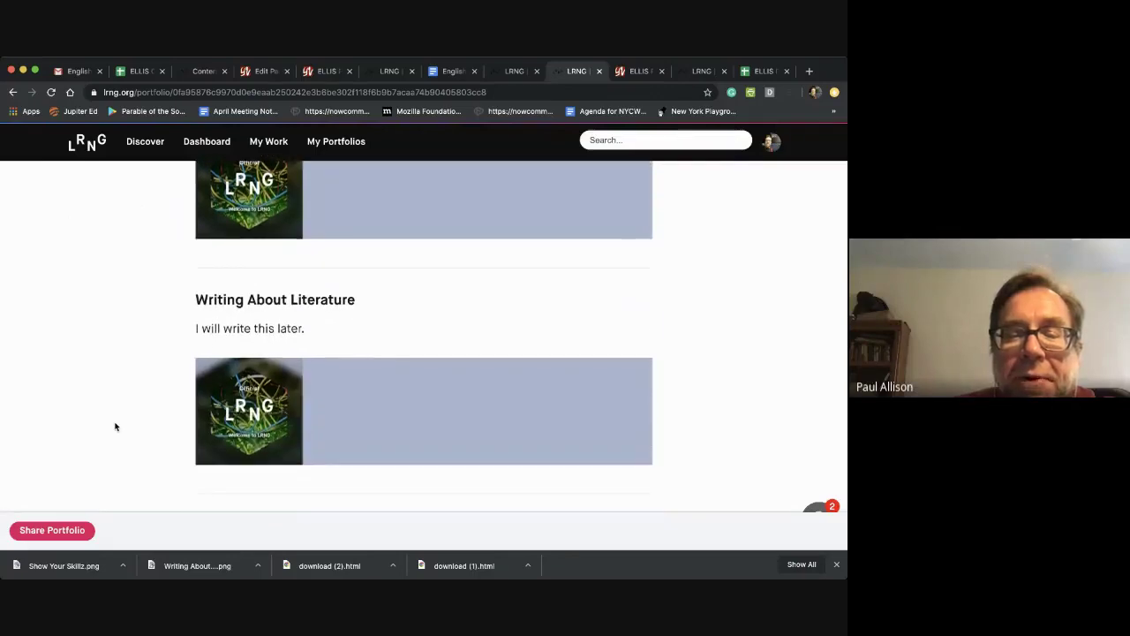
{"action": "scroll", "coordinate": [115, 427], "scroll_direction": "up", "scroll_amount": 10}
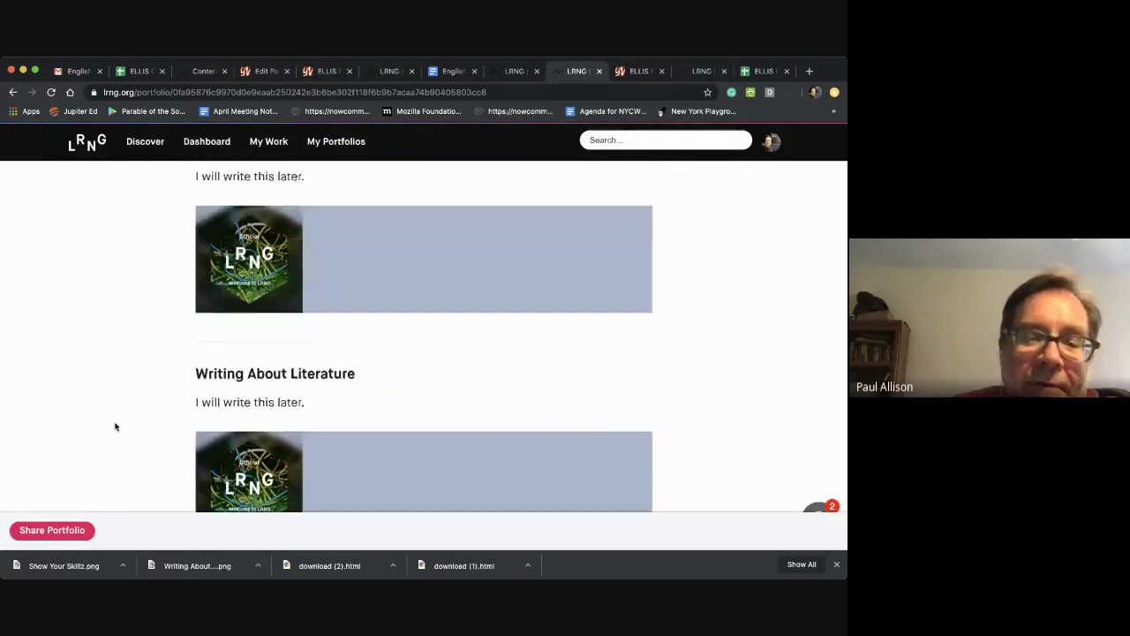
{"action": "scroll", "coordinate": [115, 426], "scroll_direction": "up", "scroll_amount": 8}
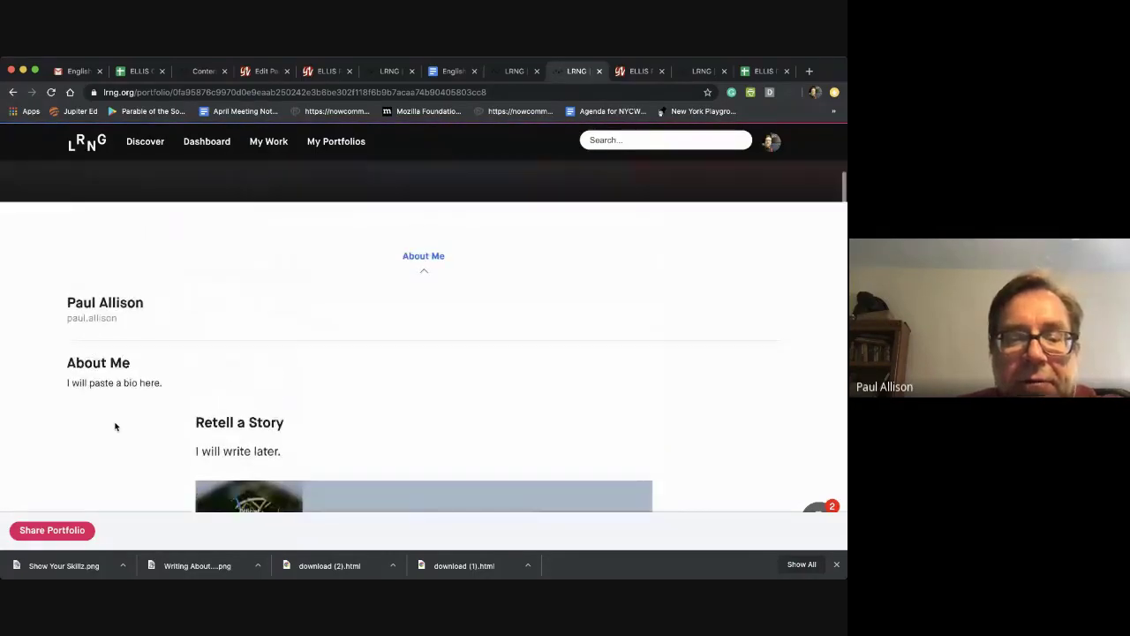
{"action": "scroll", "coordinate": [115, 427], "scroll_direction": "up", "scroll_amount": 4}
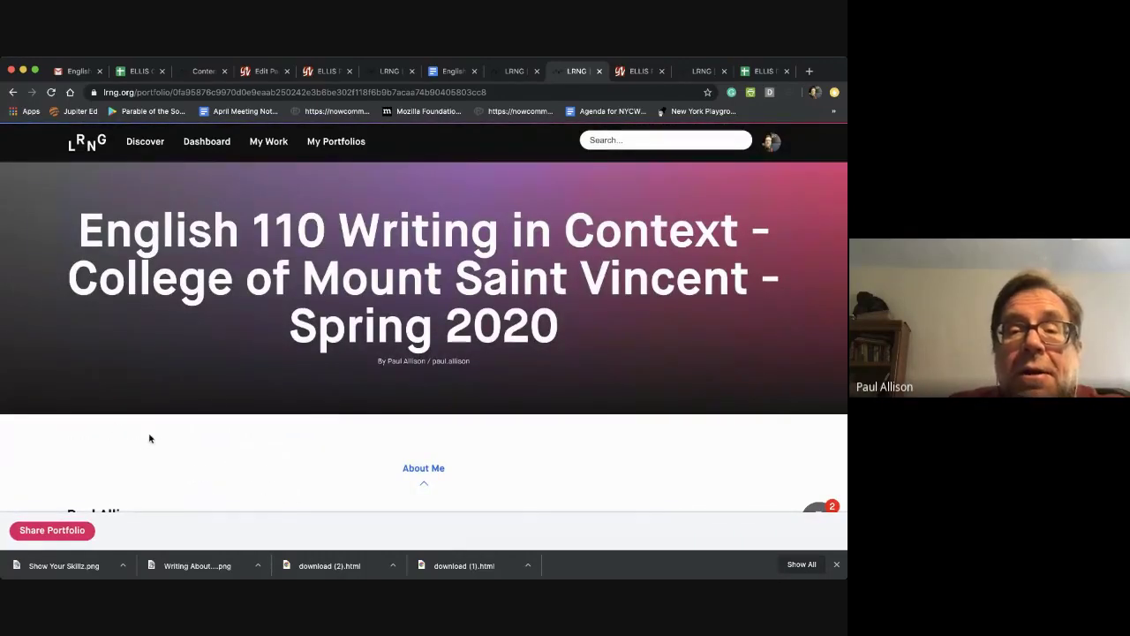
{"action": "scroll", "coordinate": [164, 445], "scroll_direction": "down", "scroll_amount": 12}
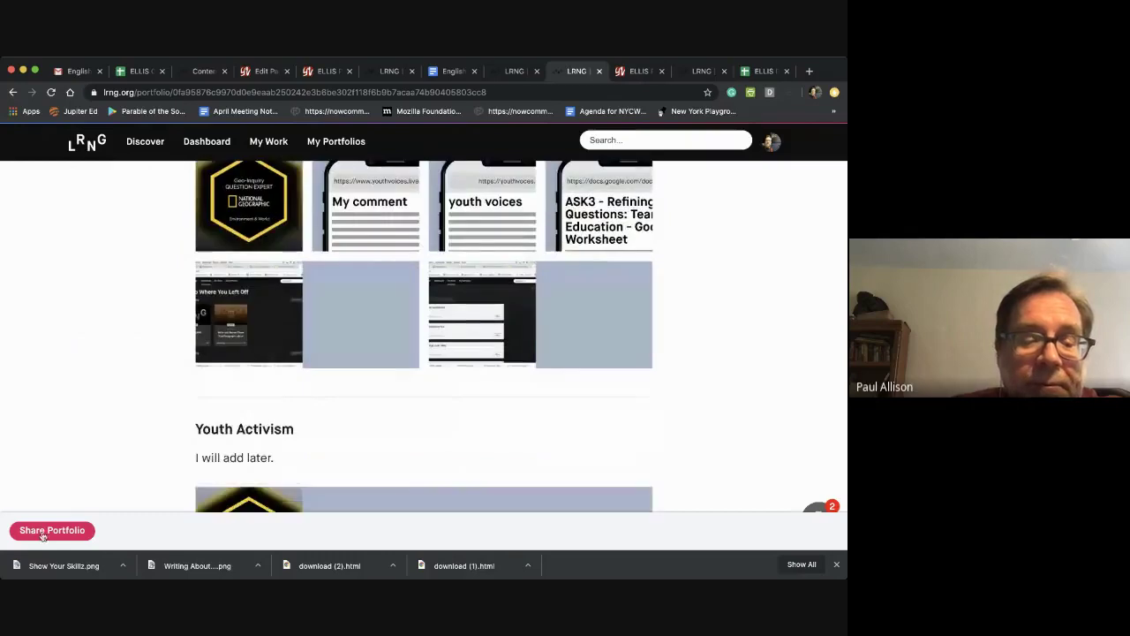
Step: Copy the portfolio's public share link
{"action": "left_click", "coordinate": [43, 533]}
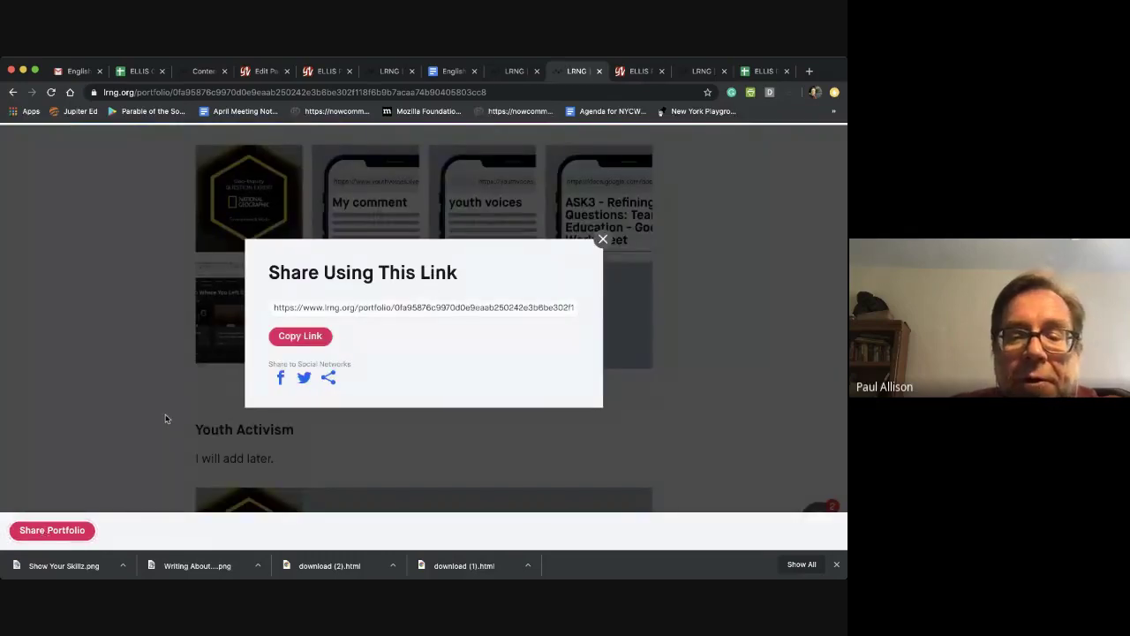
{"action": "left_click", "coordinate": [311, 340]}
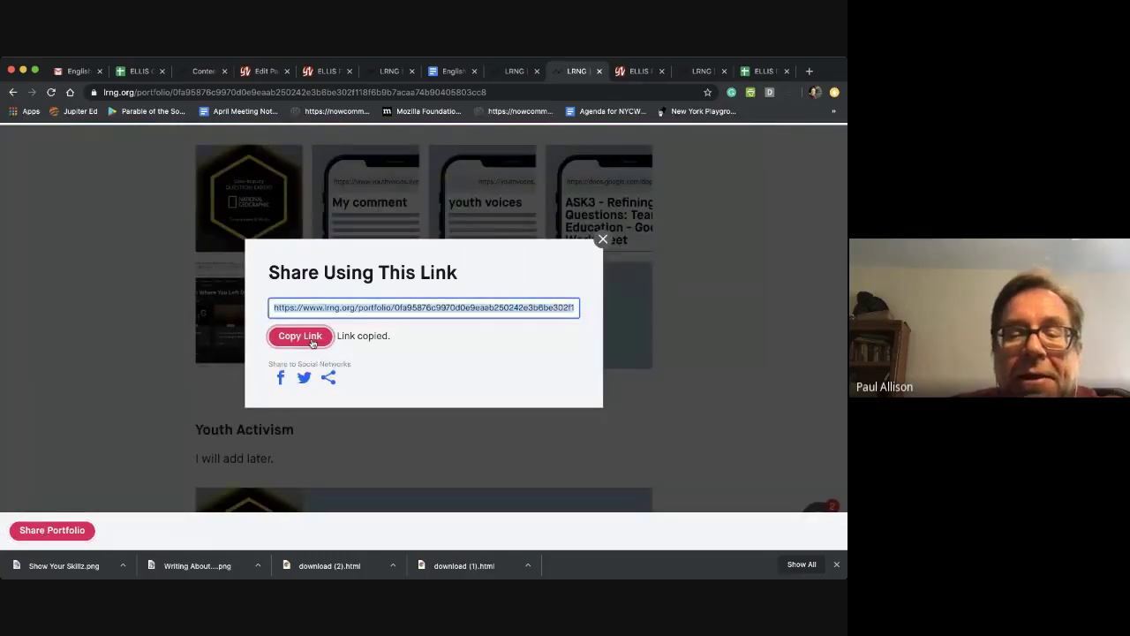
{"action": "left_click", "coordinate": [514, 71]}
{"action": "scroll", "coordinate": [182, 353], "scroll_direction": "down", "scroll_amount": 5}
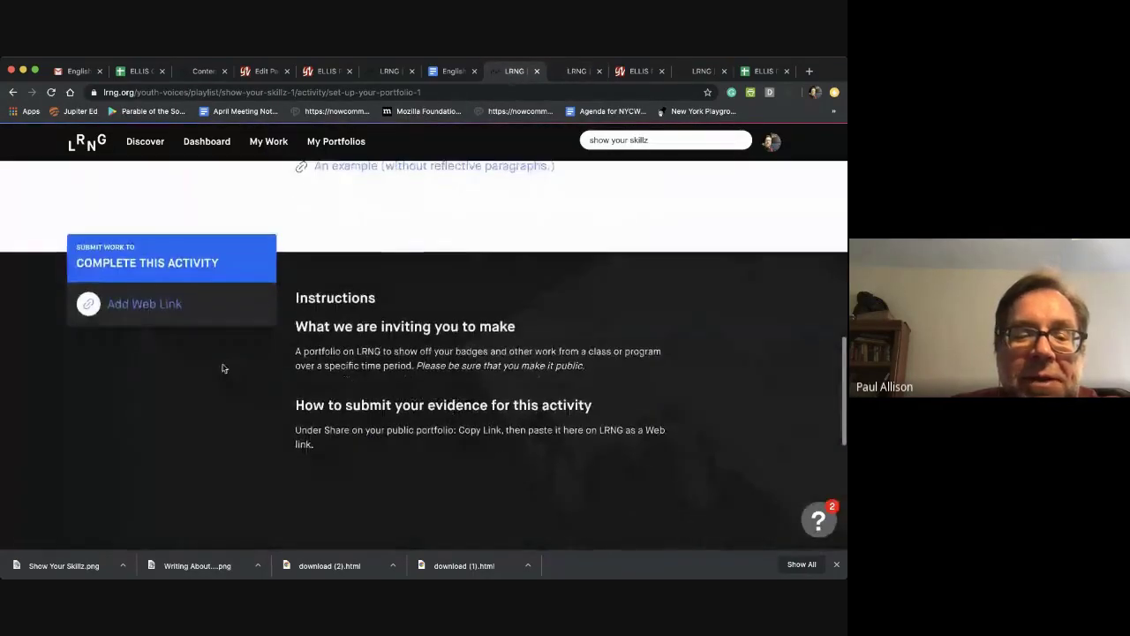
Step: Submit the copied portfolio link as a web link named 'My portfolio' for the activity
{"action": "left_click", "coordinate": [164, 314]}
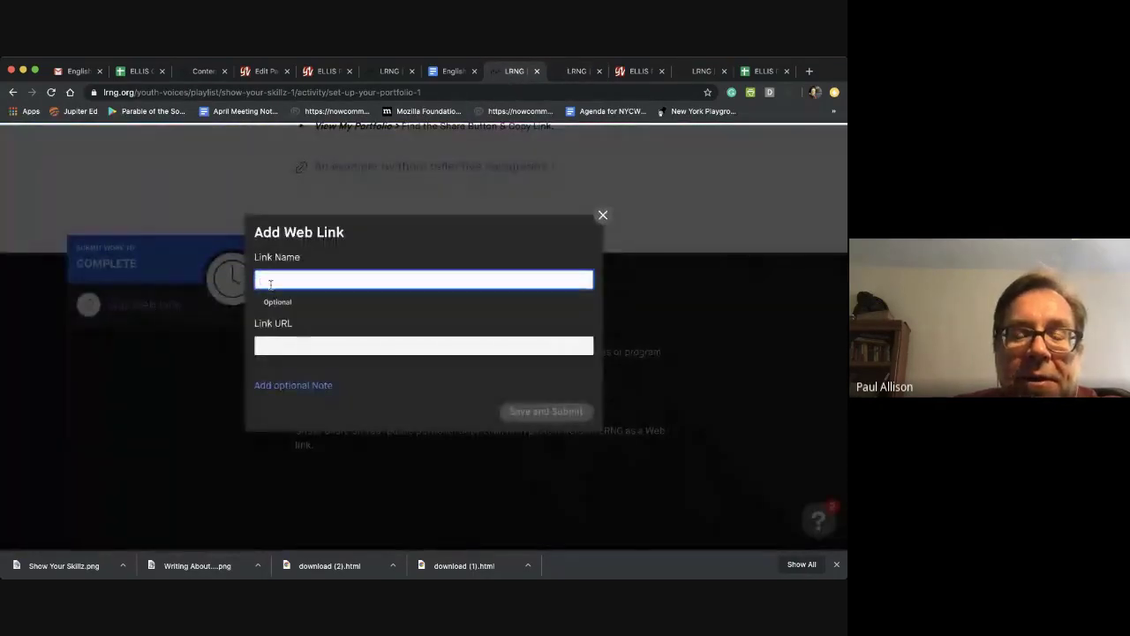
{"action": "left_click", "coordinate": [269, 345]}
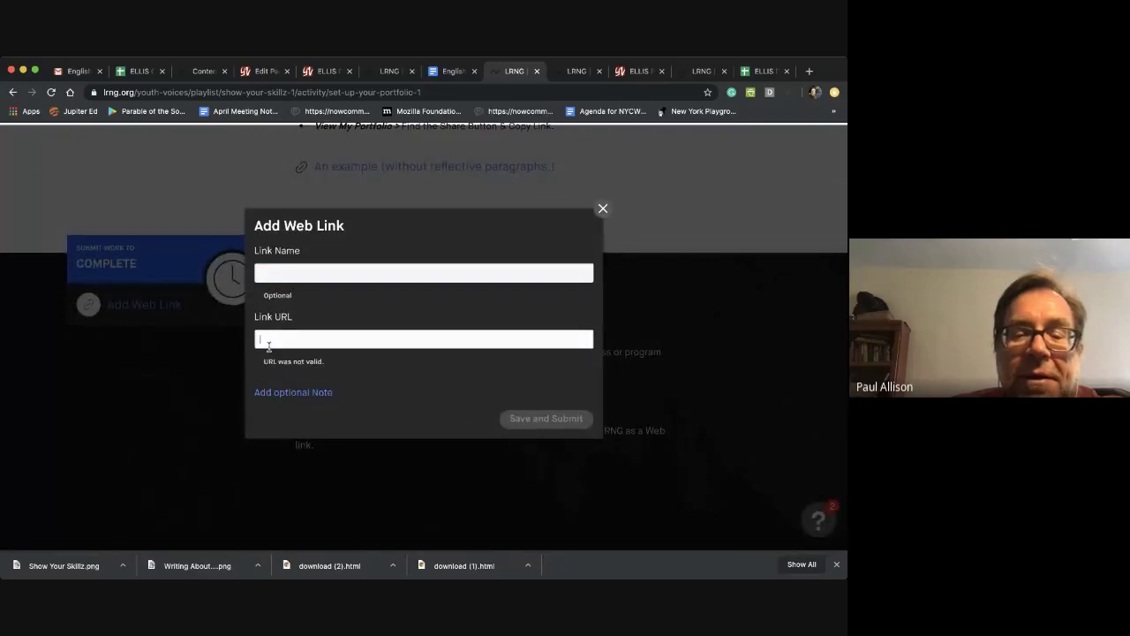
{"action": "key", "text": "super+v"}
{"action": "left_click", "coordinate": [277, 276]}
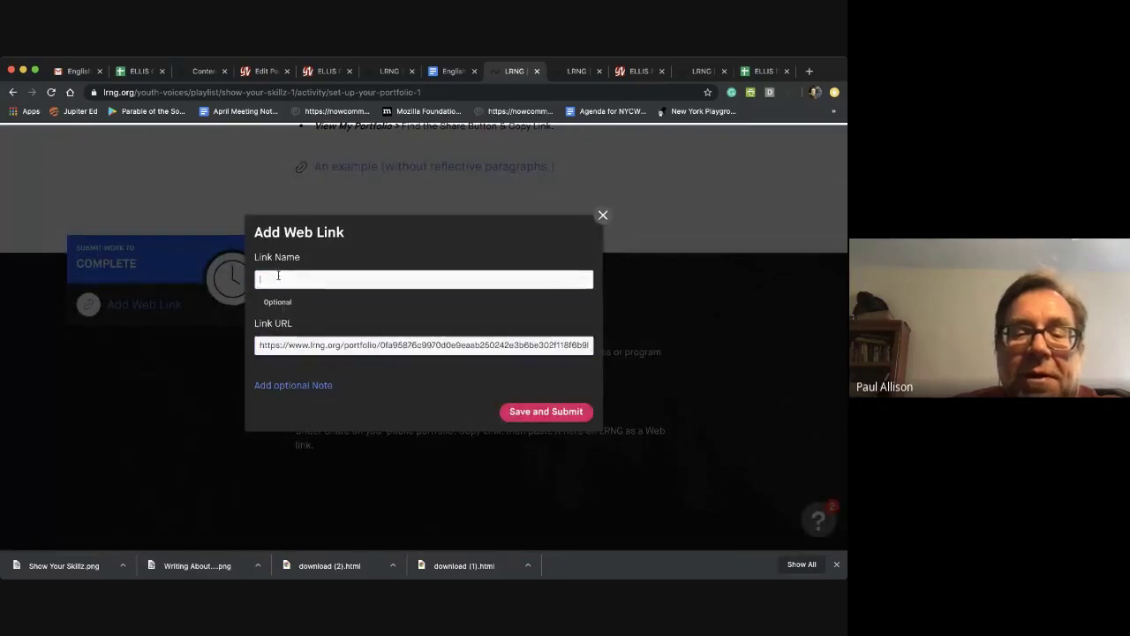
{"action": "type", "text": "My "}
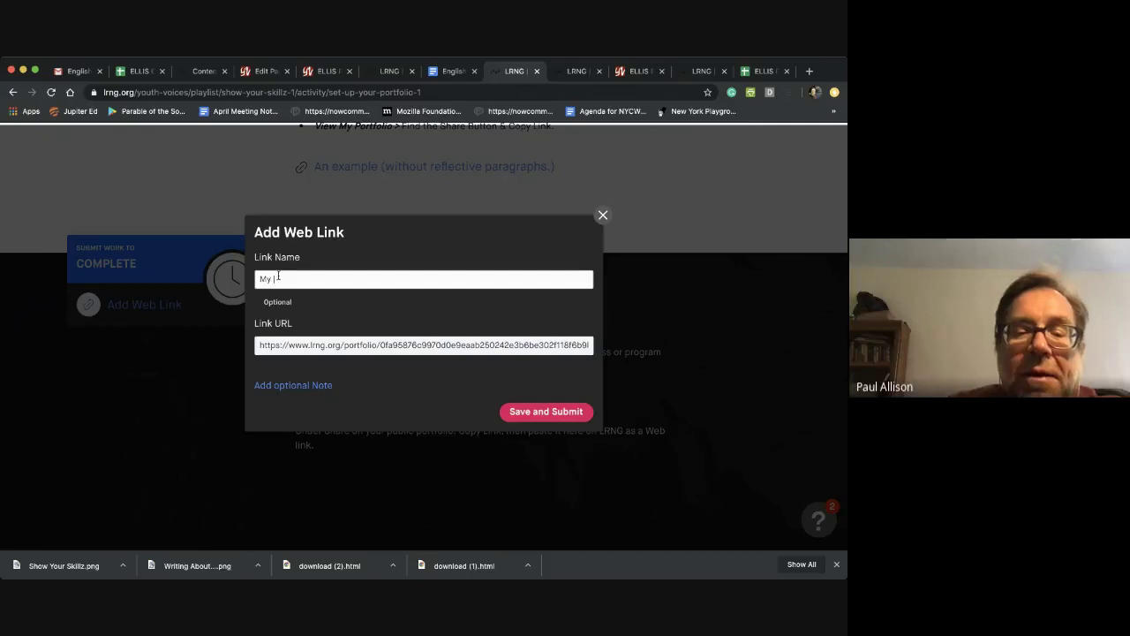
{"action": "type", "text": "portf"}
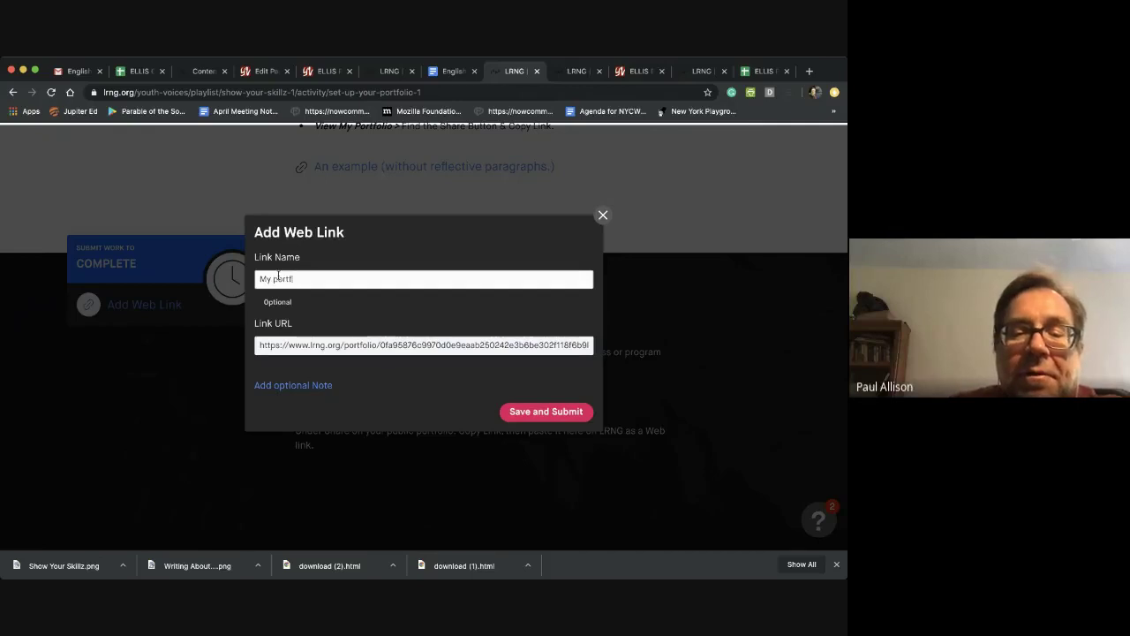
{"action": "type", "text": "olio"}
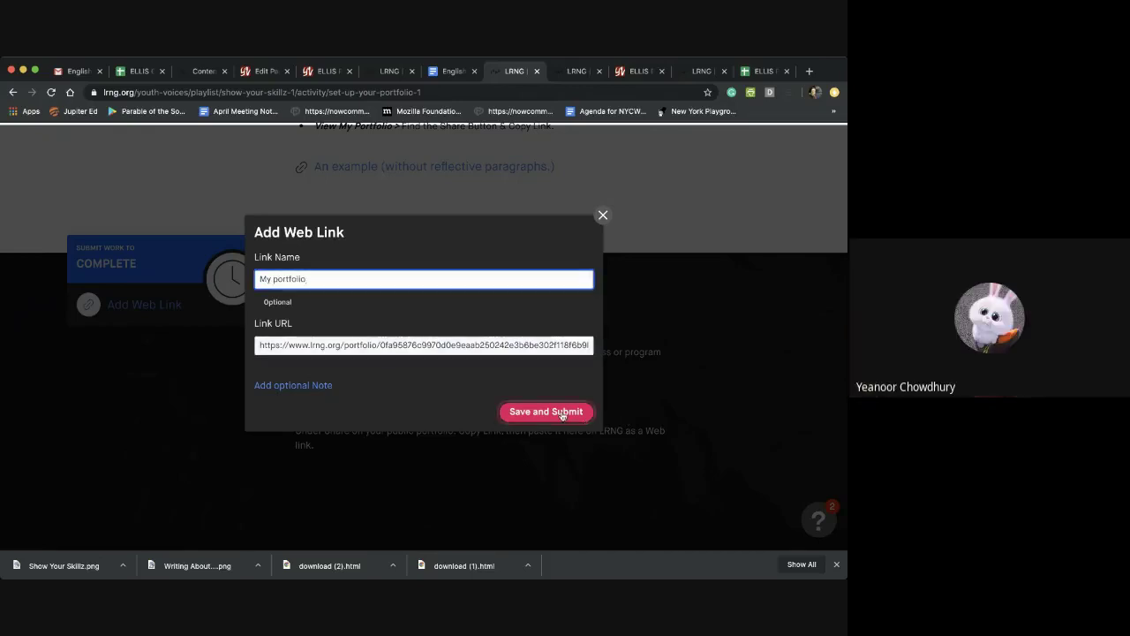
{"action": "left_click", "coordinate": [560, 412]}
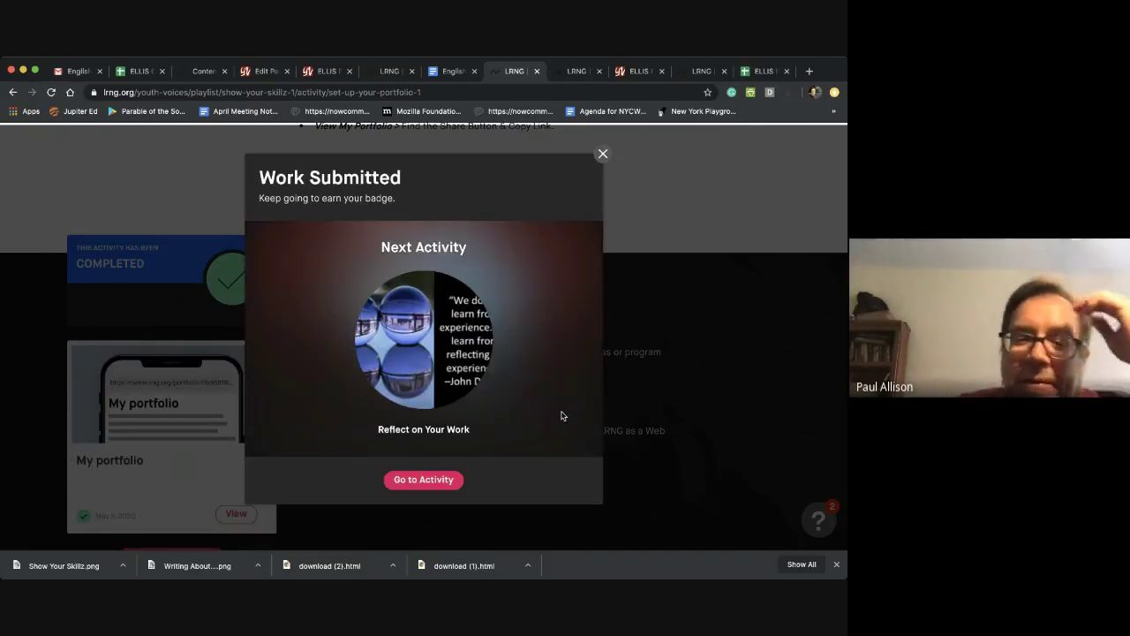
{"action": "left_click", "coordinate": [442, 487]}
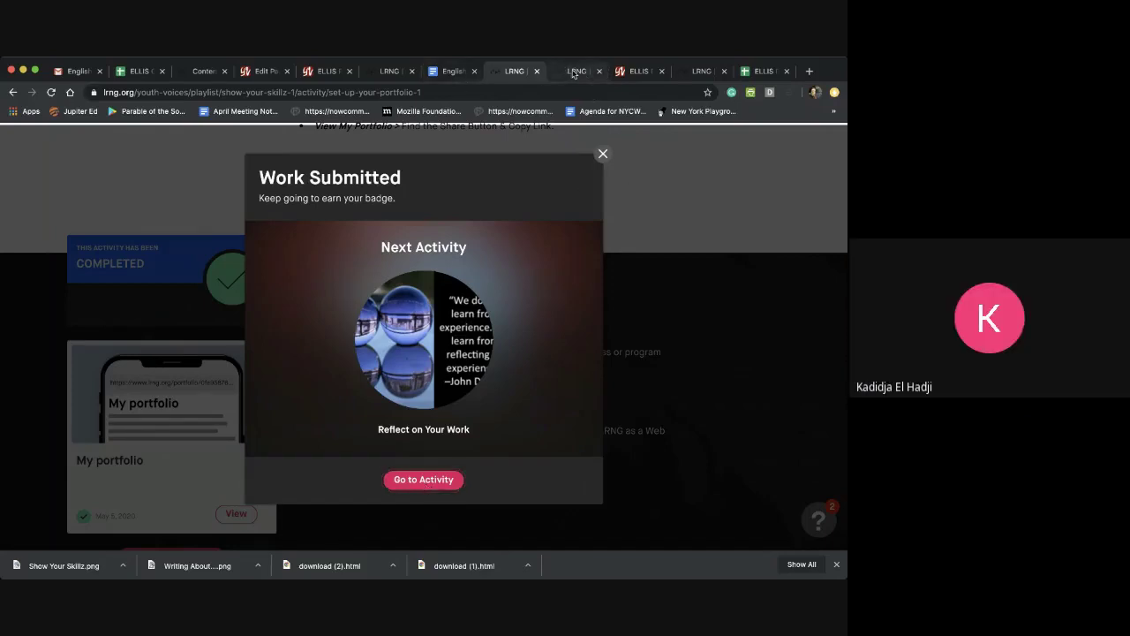
{"action": "left_click", "coordinate": [573, 73]}
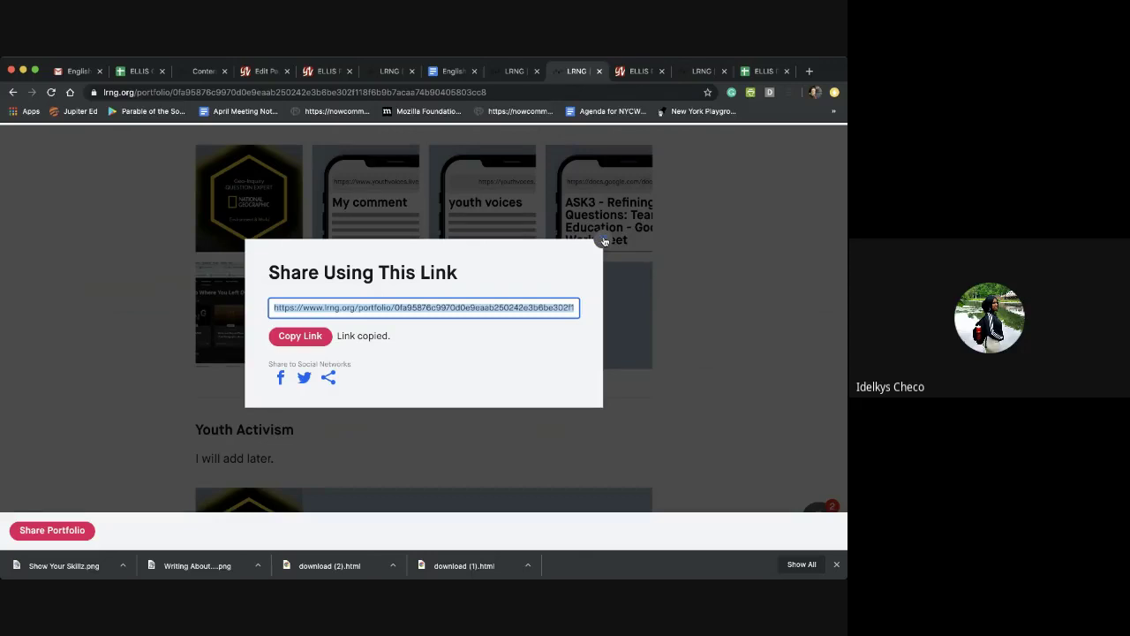
Step: Close the share link dialog and view the My Portfolios list
{"action": "left_click", "coordinate": [604, 241]}
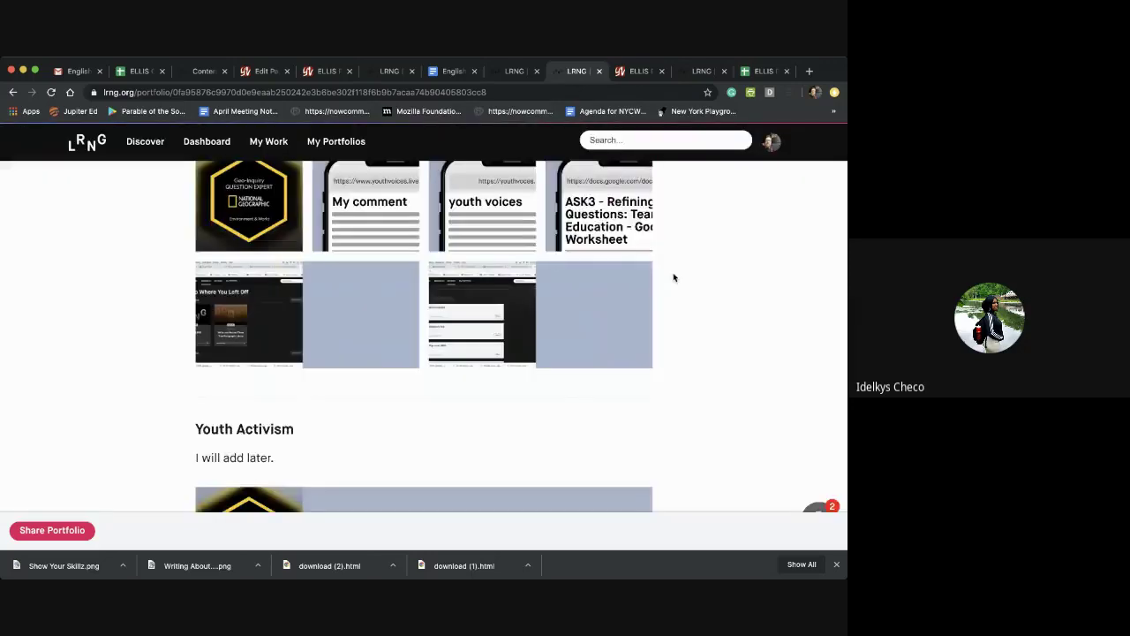
{"action": "scroll", "coordinate": [674, 277], "scroll_direction": "up", "scroll_amount": 10}
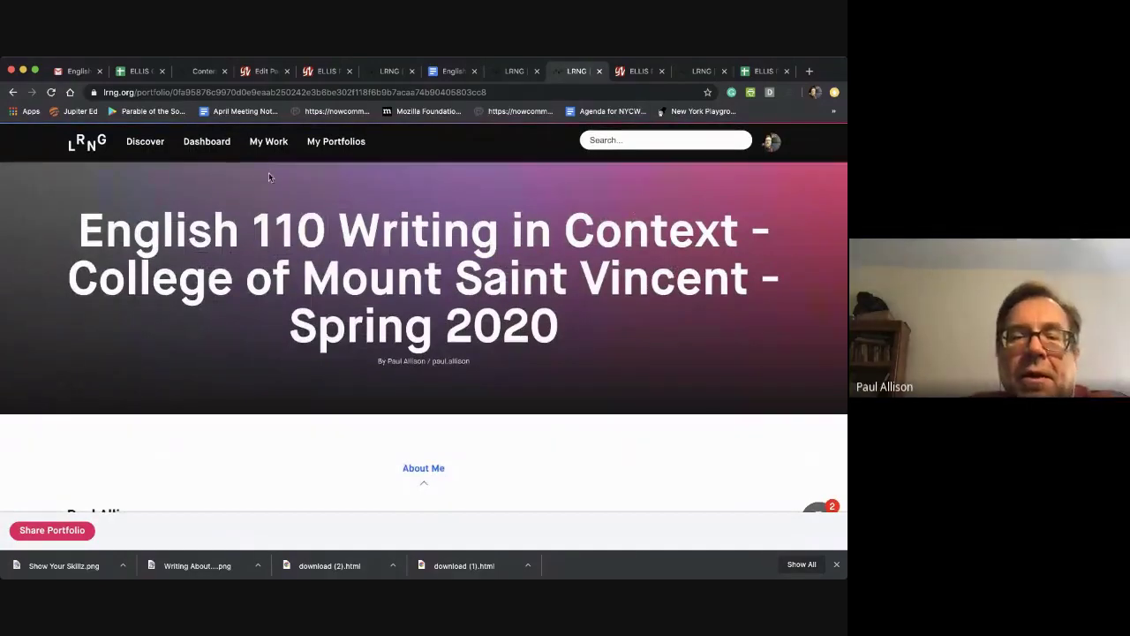
{"action": "left_click", "coordinate": [335, 143]}
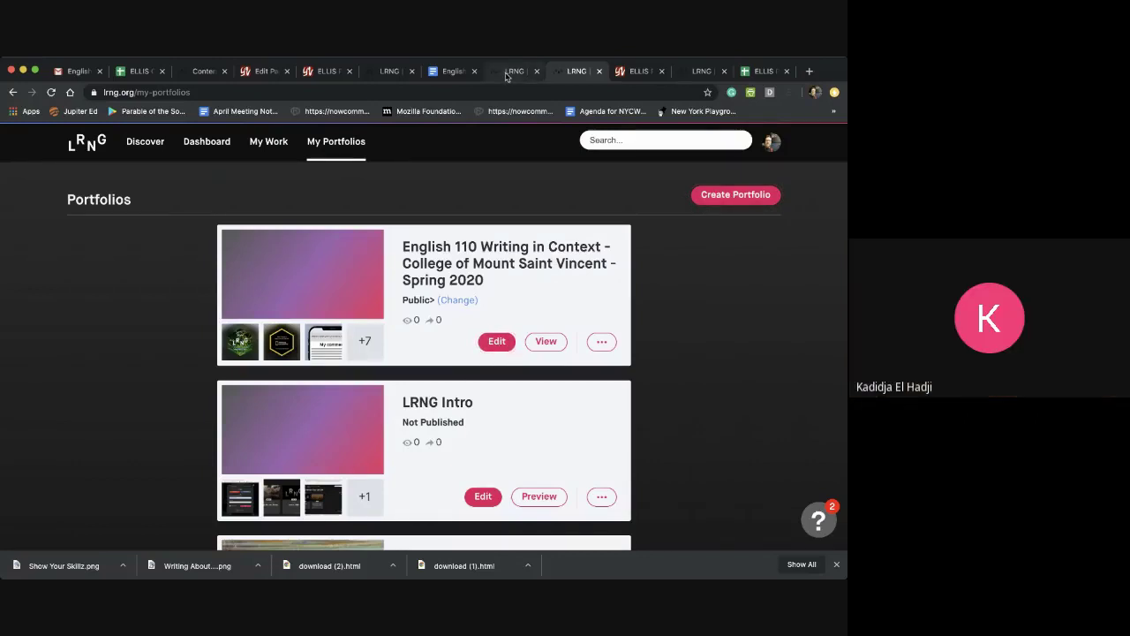
Step: Dismiss the Work Submitted notice on Set Up Your Portfolio and scroll its instructions
{"action": "left_click", "coordinate": [505, 72]}
{"action": "left_click", "coordinate": [604, 154]}
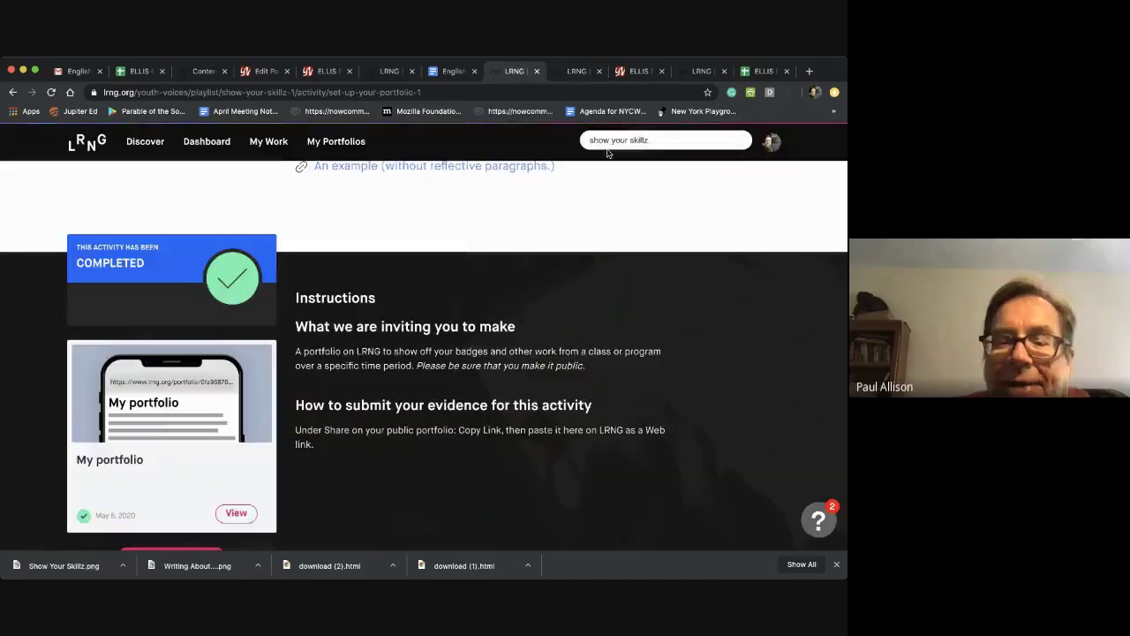
{"action": "scroll", "coordinate": [601, 324], "scroll_direction": "up", "scroll_amount": 5}
{"action": "scroll", "coordinate": [603, 327], "scroll_direction": "down", "scroll_amount": 4}
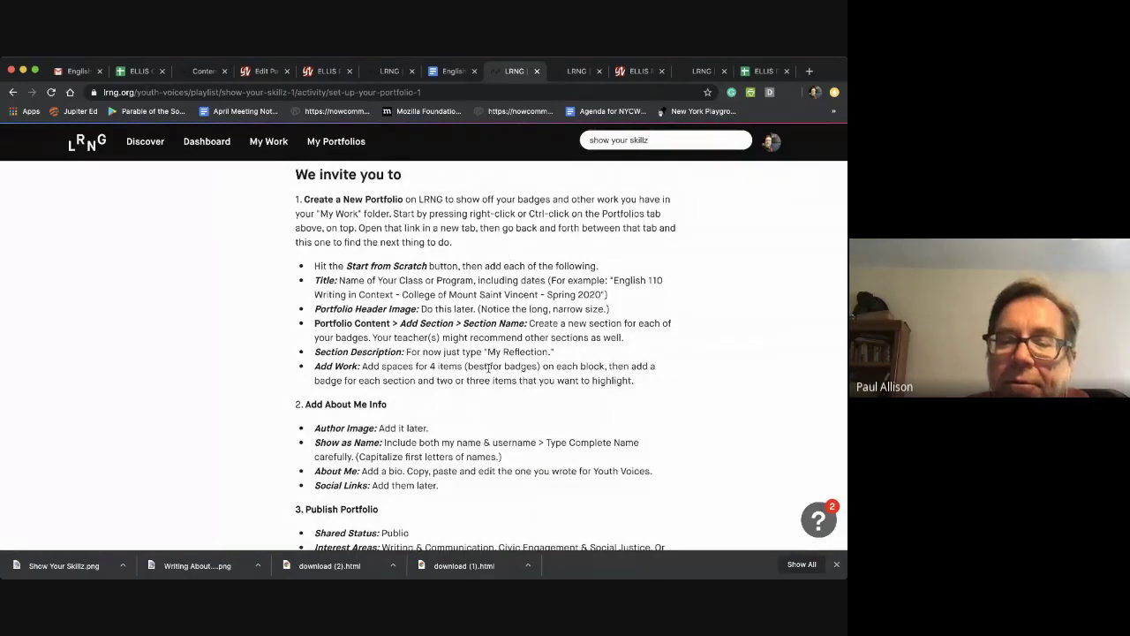
{"action": "scroll", "coordinate": [506, 369], "scroll_direction": "down", "scroll_amount": 4}
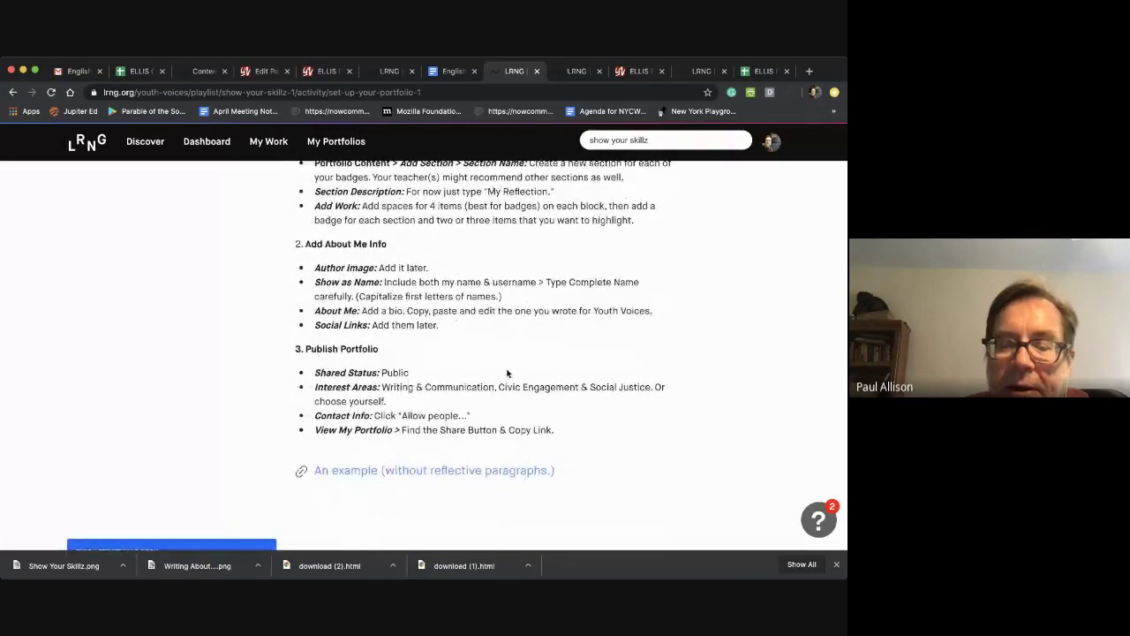
Step: Open the Power of Poetry – Harvest Collegiate example portfolio and expand its About Me bio
{"action": "left_click", "coordinate": [386, 474]}
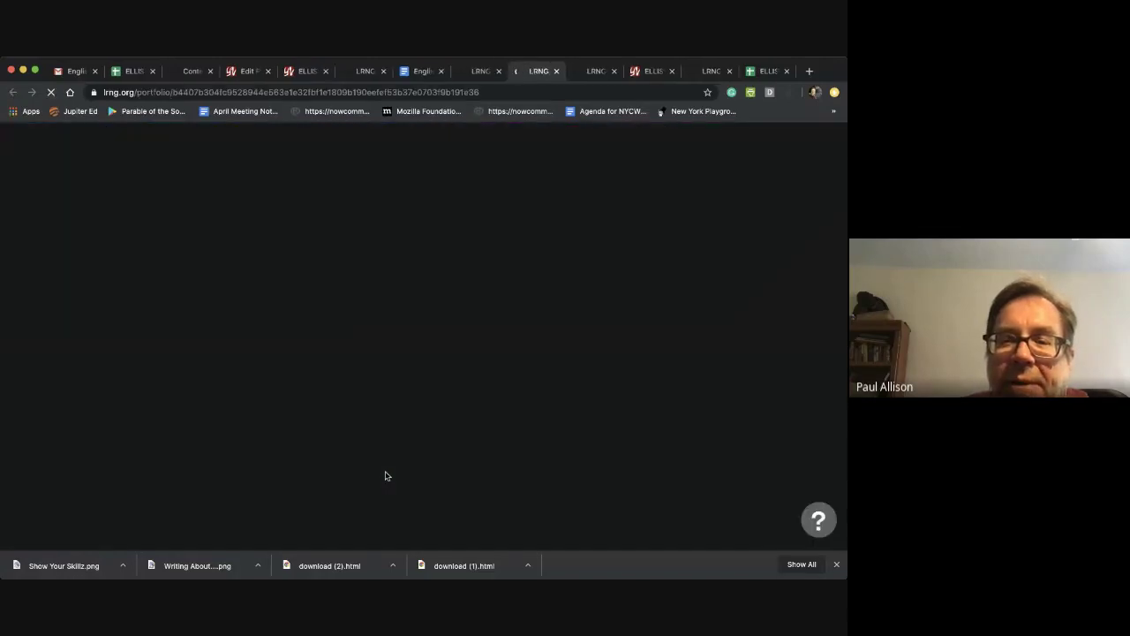
{"action": "scroll", "coordinate": [386, 472], "scroll_direction": "down", "scroll_amount": 5}
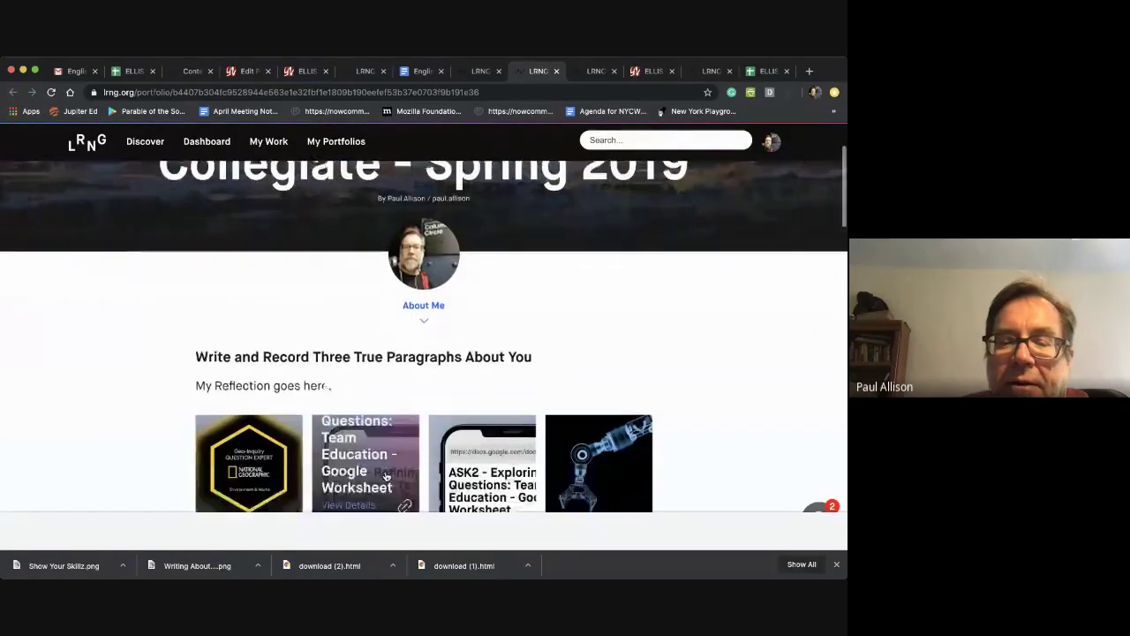
{"action": "scroll", "coordinate": [386, 472], "scroll_direction": "up", "scroll_amount": 2}
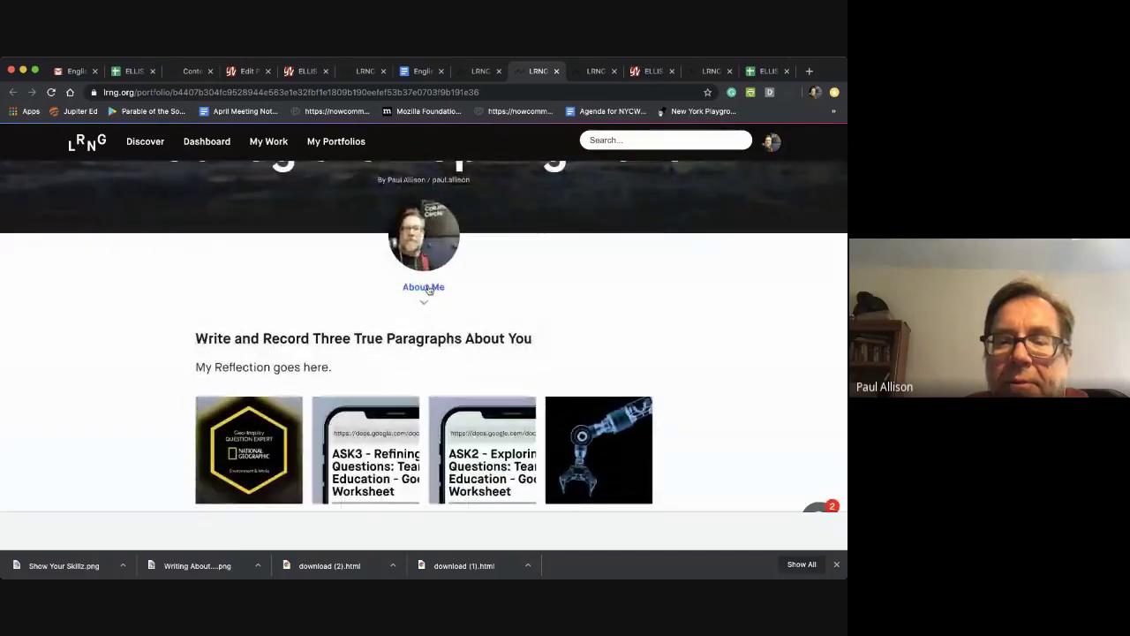
{"action": "left_click", "coordinate": [427, 288]}
Step: Scroll through the example portfolio, then go back to the Set Up Your Portfolio activity
{"action": "scroll", "coordinate": [444, 411], "scroll_direction": "down", "scroll_amount": 4}
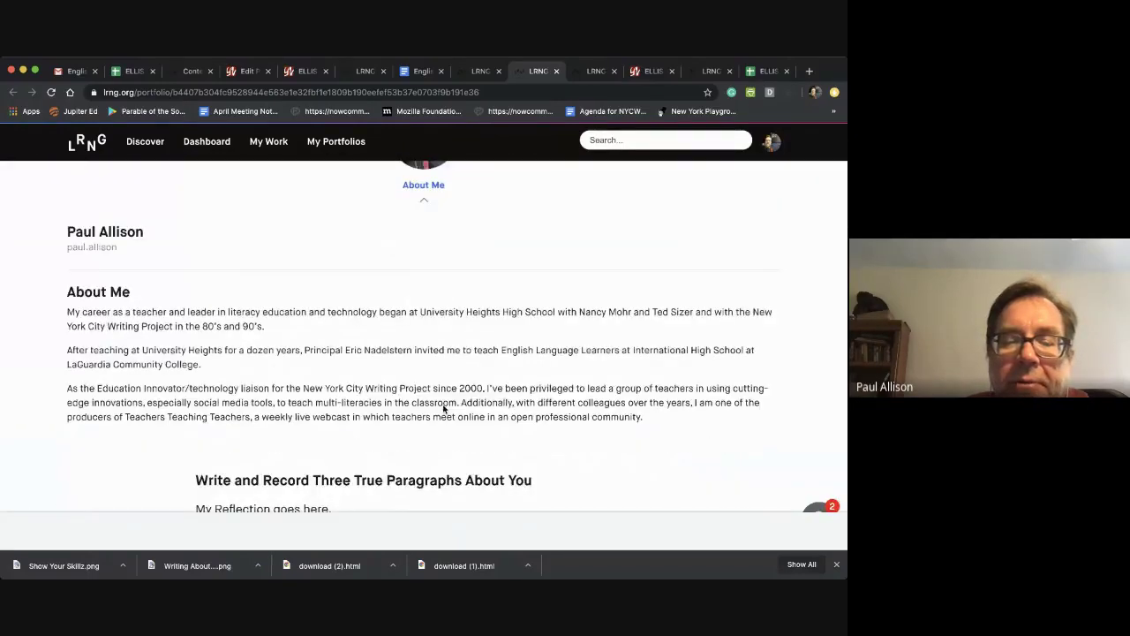
{"action": "scroll", "coordinate": [444, 411], "scroll_direction": "down", "scroll_amount": 3}
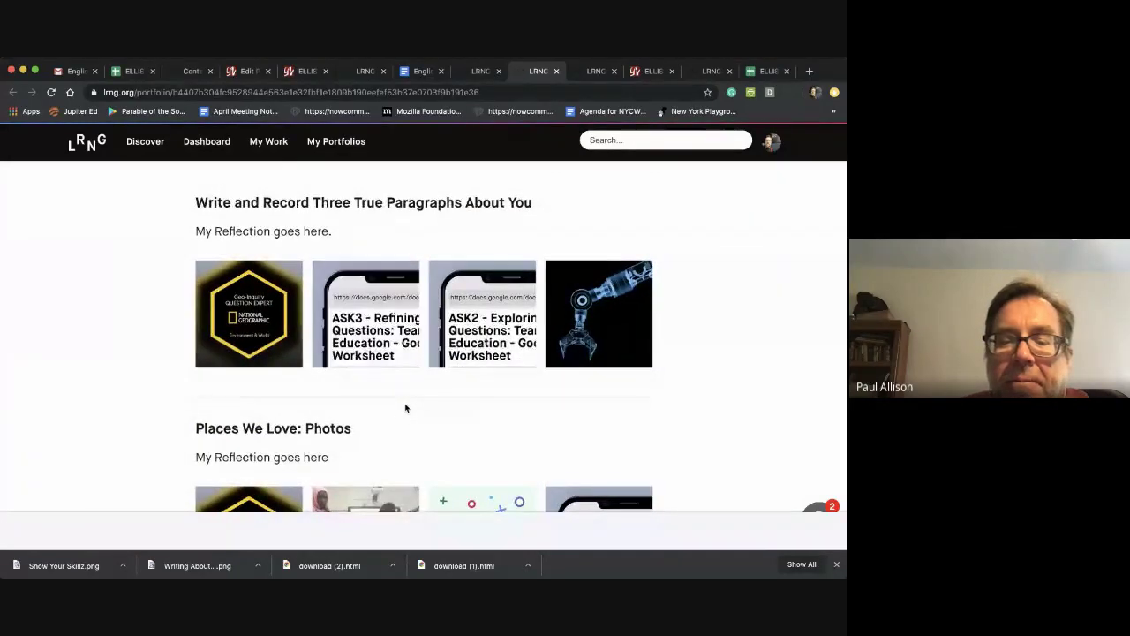
{"action": "scroll", "coordinate": [403, 403], "scroll_direction": "down", "scroll_amount": 3}
{"action": "scroll", "coordinate": [407, 408], "scroll_direction": "down", "scroll_amount": 15}
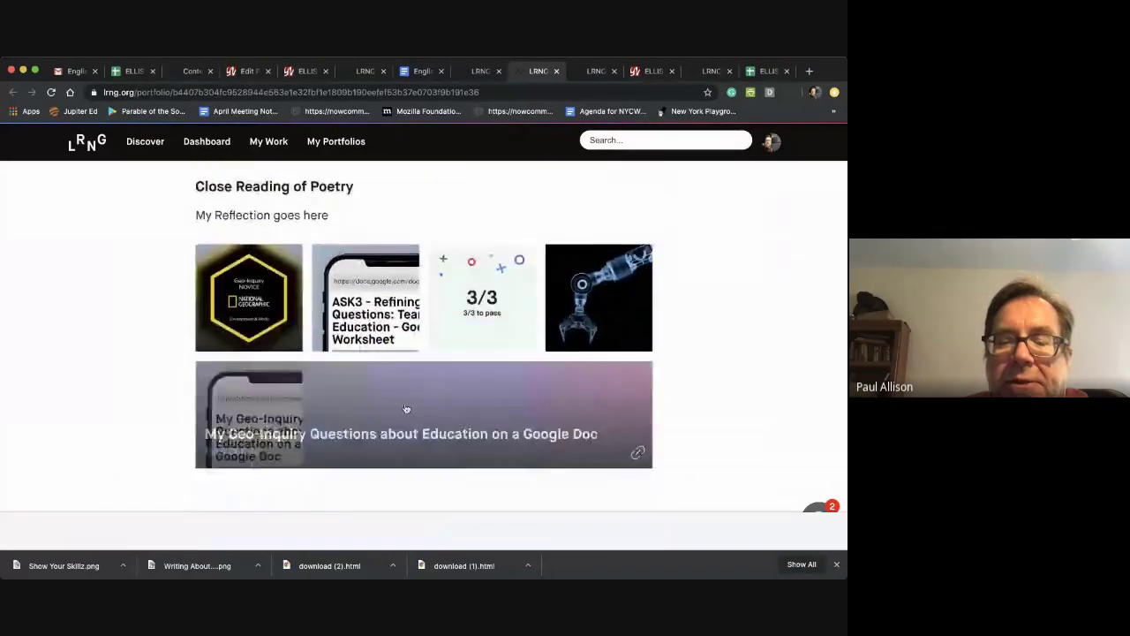
{"action": "scroll", "coordinate": [406, 408], "scroll_direction": "down", "scroll_amount": 5}
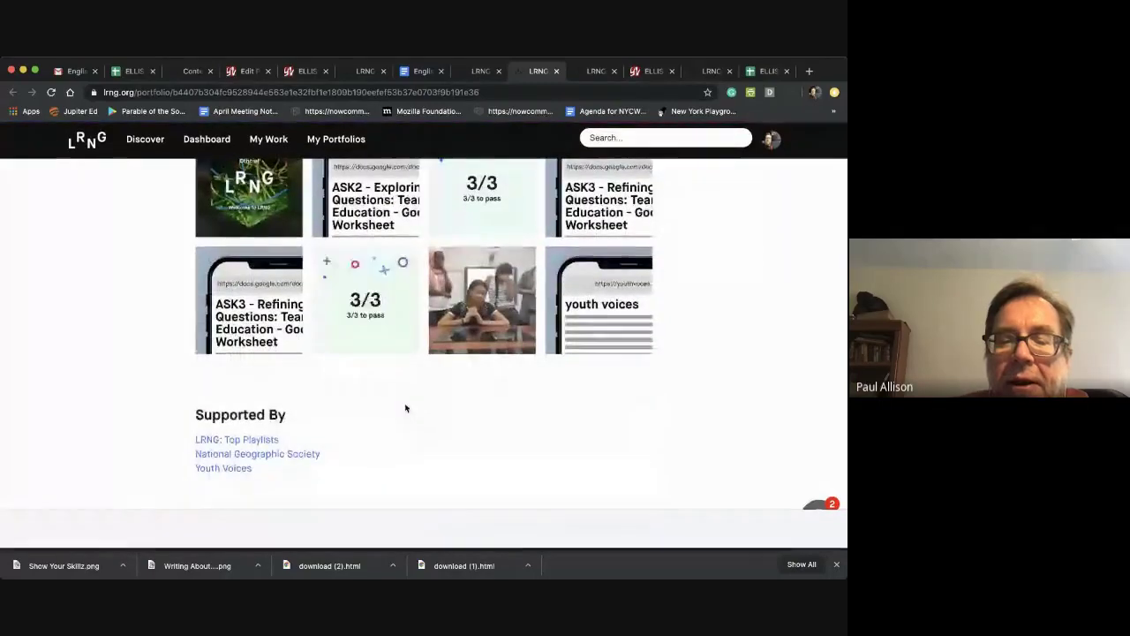
{"action": "scroll", "coordinate": [405, 409], "scroll_direction": "up", "scroll_amount": 10}
{"action": "scroll", "coordinate": [405, 408], "scroll_direction": "up", "scroll_amount": 15}
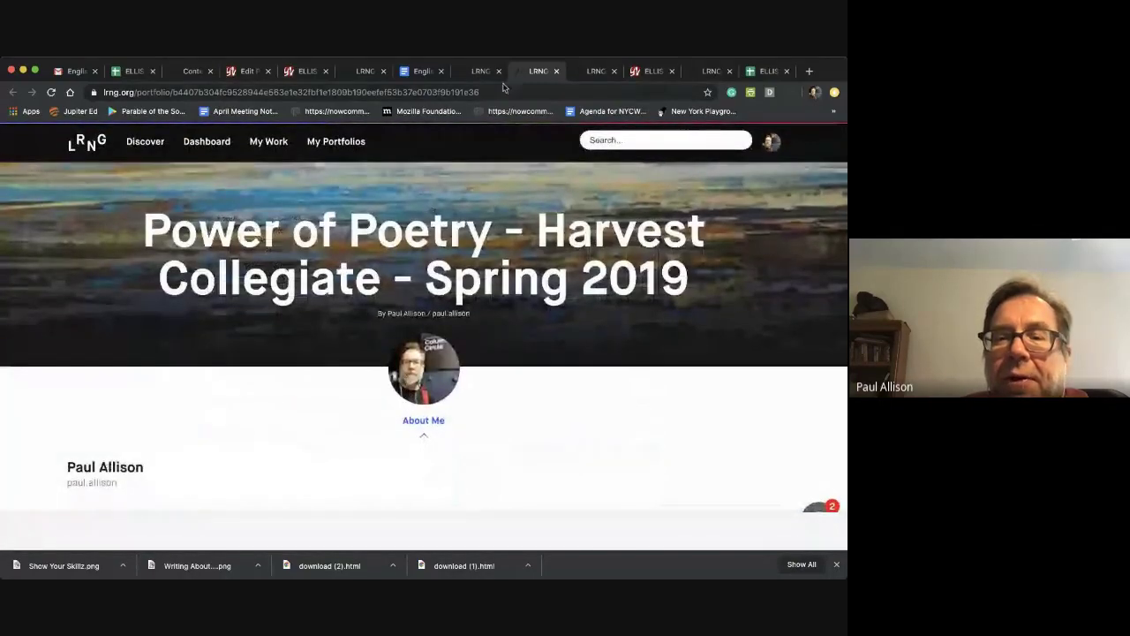
{"action": "left_click", "coordinate": [479, 71]}
{"action": "scroll", "coordinate": [421, 469], "scroll_direction": "down", "scroll_amount": 3}
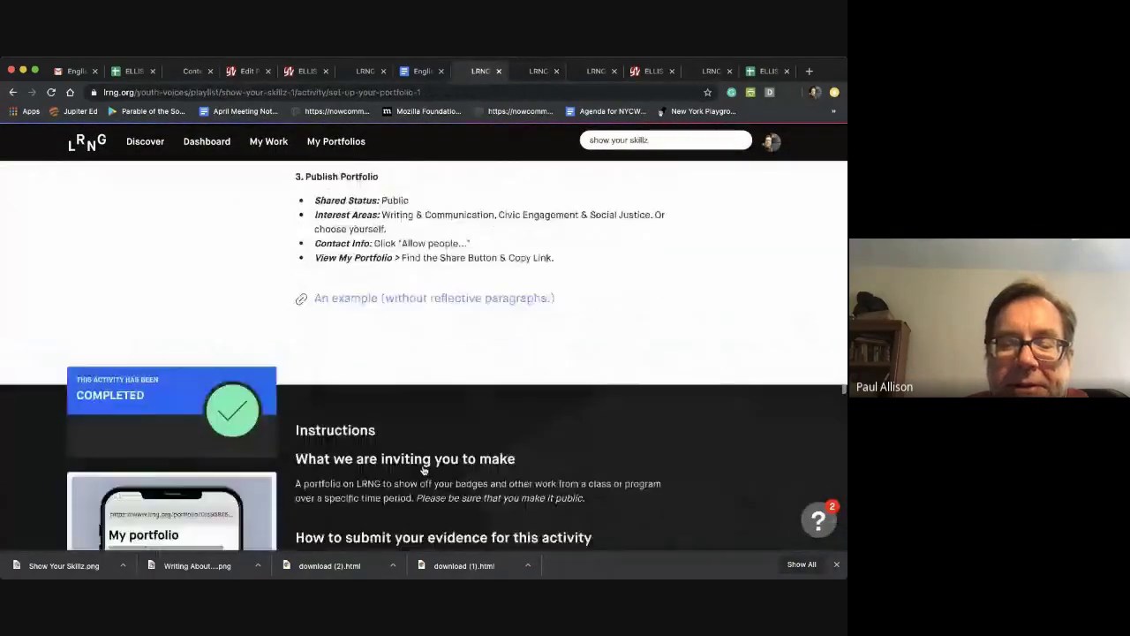
Step: Advance to Reflect on Your Work and read its Google Doc section-description instructions
{"action": "scroll", "coordinate": [424, 470], "scroll_direction": "up", "scroll_amount": 15}
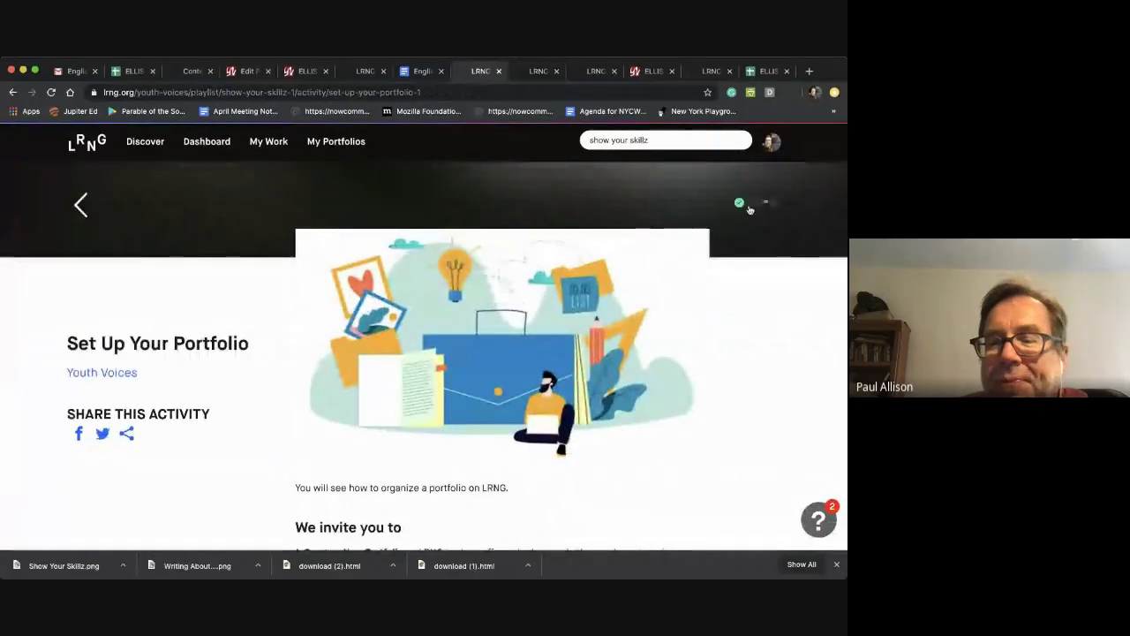
{"action": "left_click", "coordinate": [749, 207]}
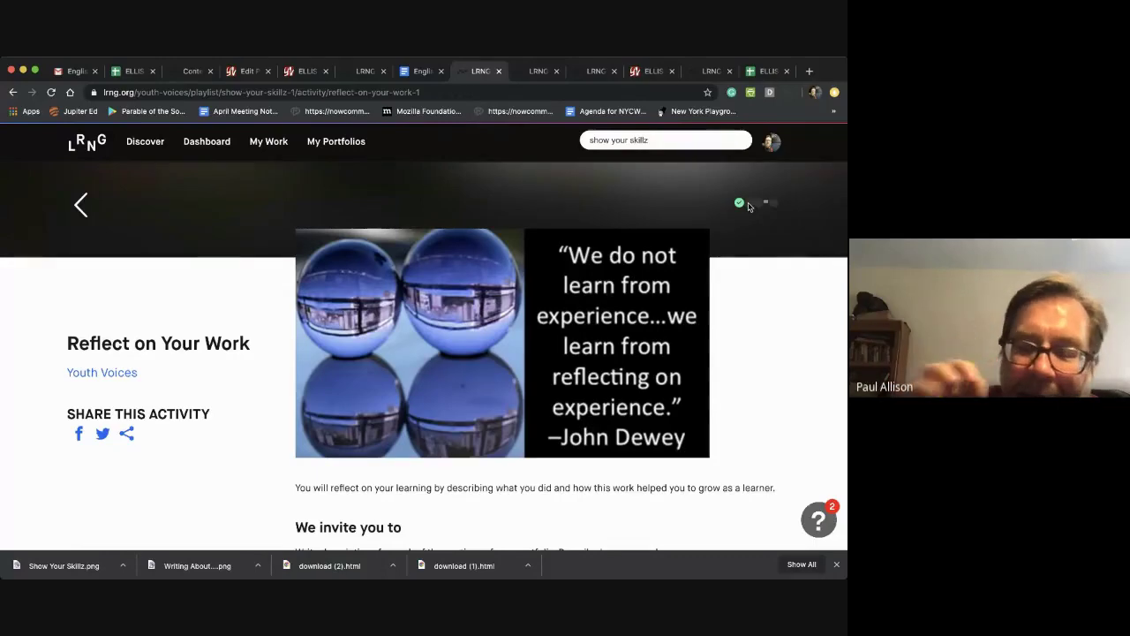
{"action": "scroll", "coordinate": [316, 403], "scroll_direction": "down", "scroll_amount": 4}
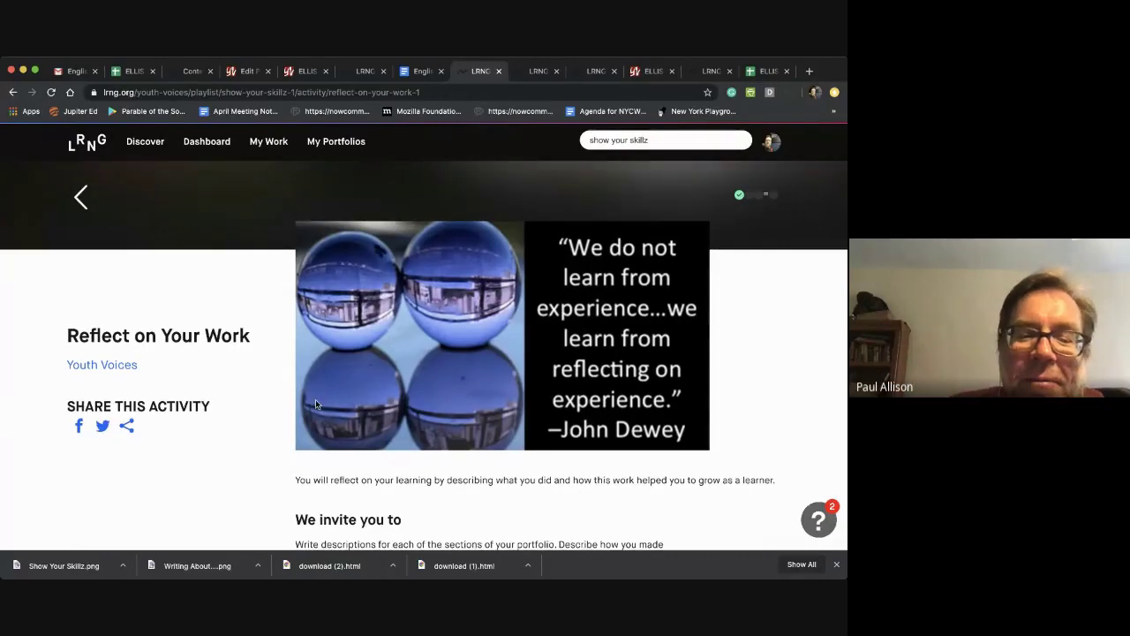
{"action": "scroll", "coordinate": [316, 404], "scroll_direction": "down", "scroll_amount": 2}
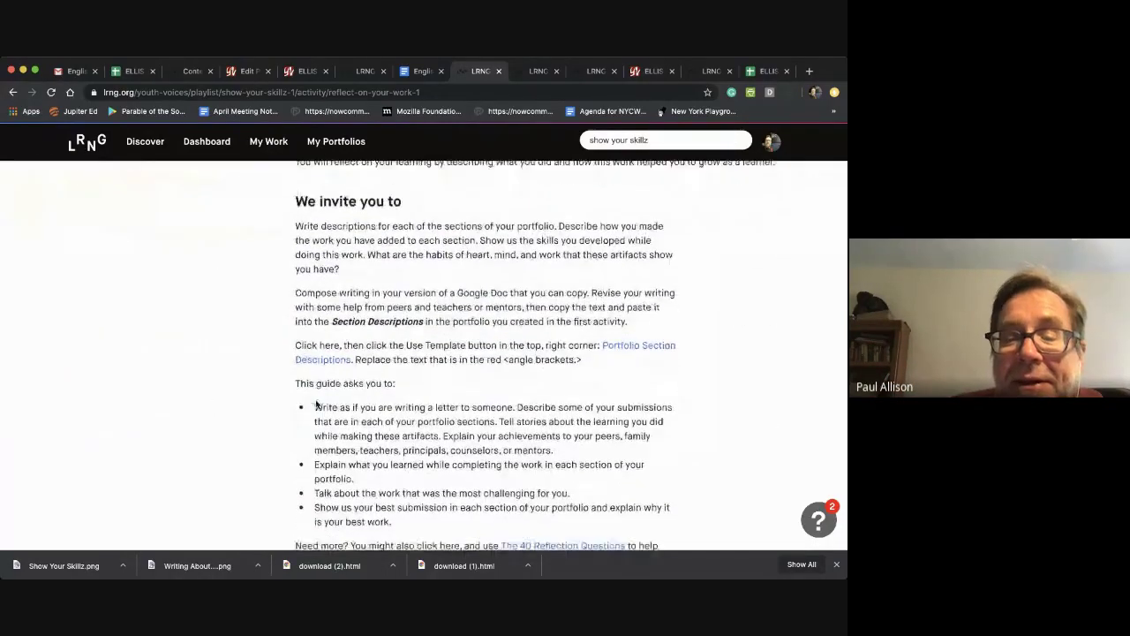
{"action": "scroll", "coordinate": [316, 403], "scroll_direction": "up", "scroll_amount": 1}
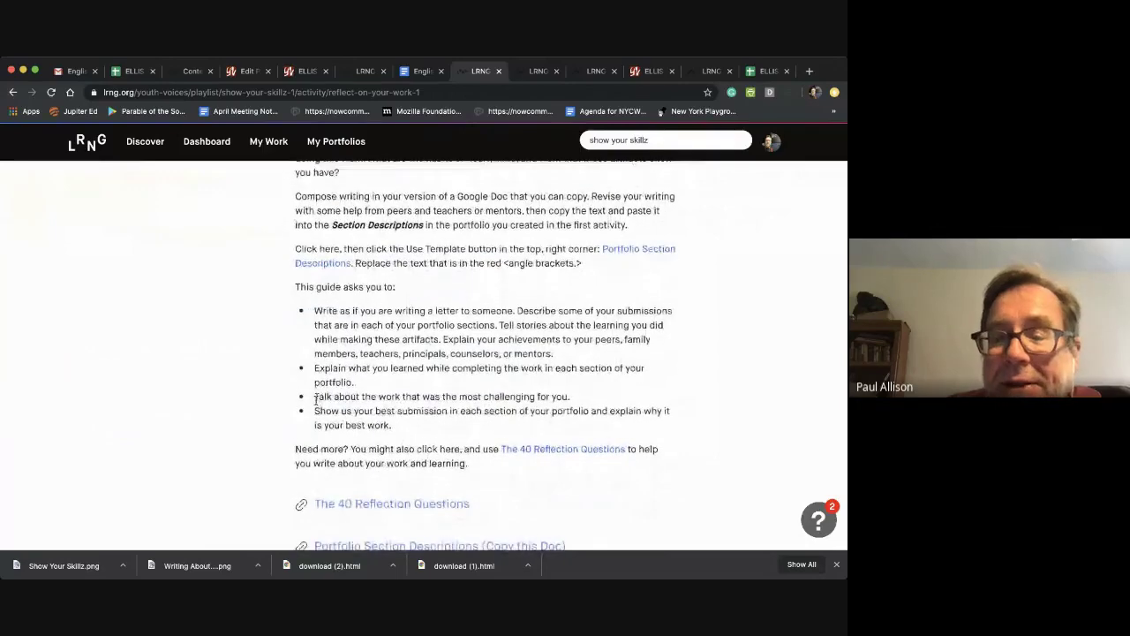
{"action": "scroll", "coordinate": [315, 399], "scroll_direction": "down", "scroll_amount": 2}
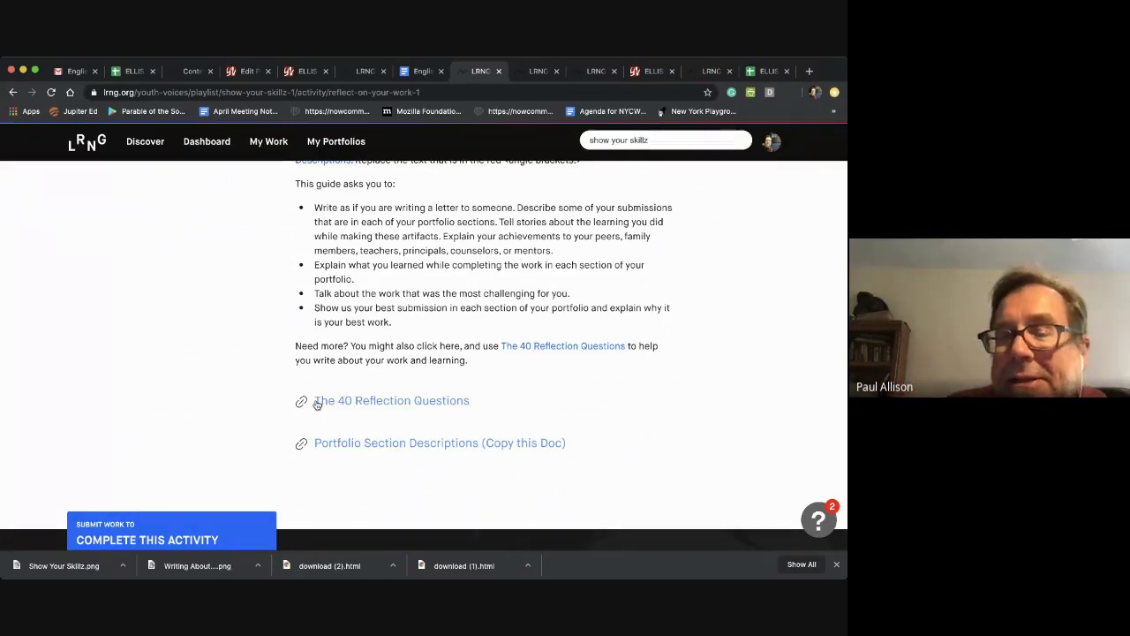
{"action": "scroll", "coordinate": [316, 402], "scroll_direction": "down", "scroll_amount": 3}
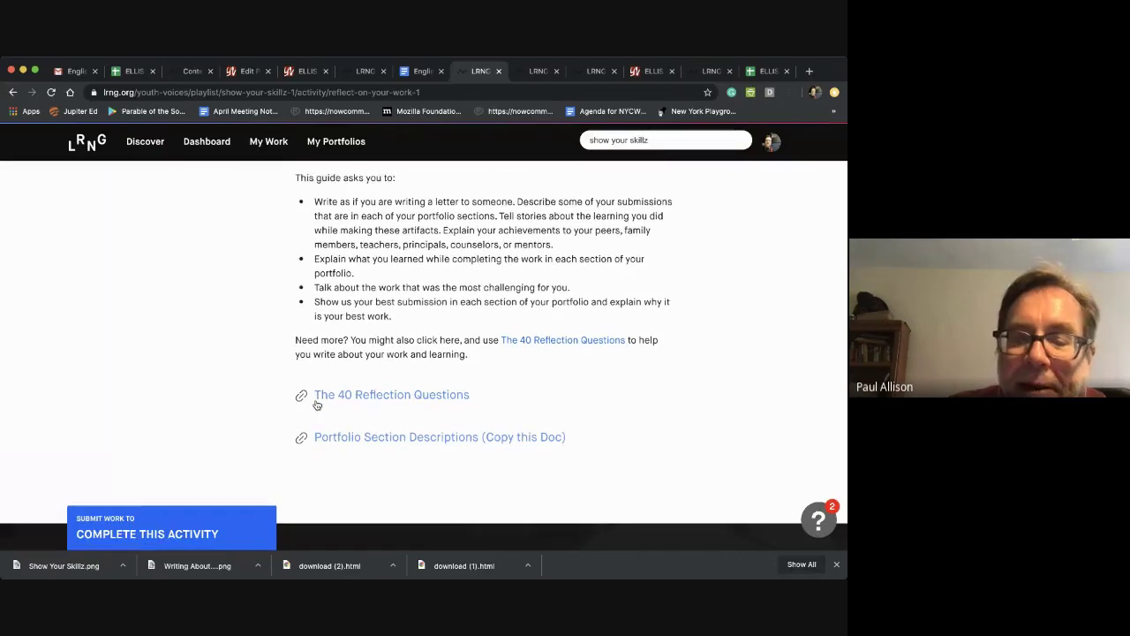
{"action": "scroll", "coordinate": [316, 400], "scroll_direction": "up", "scroll_amount": 3}
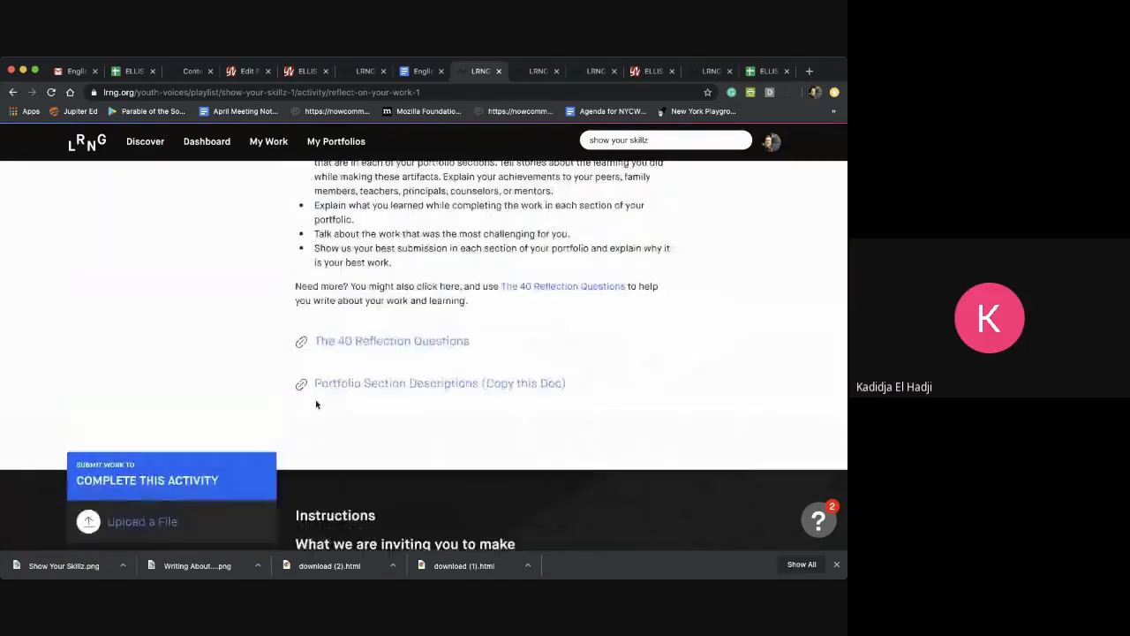
{"action": "scroll", "coordinate": [556, 389], "scroll_direction": "up", "scroll_amount": 3}
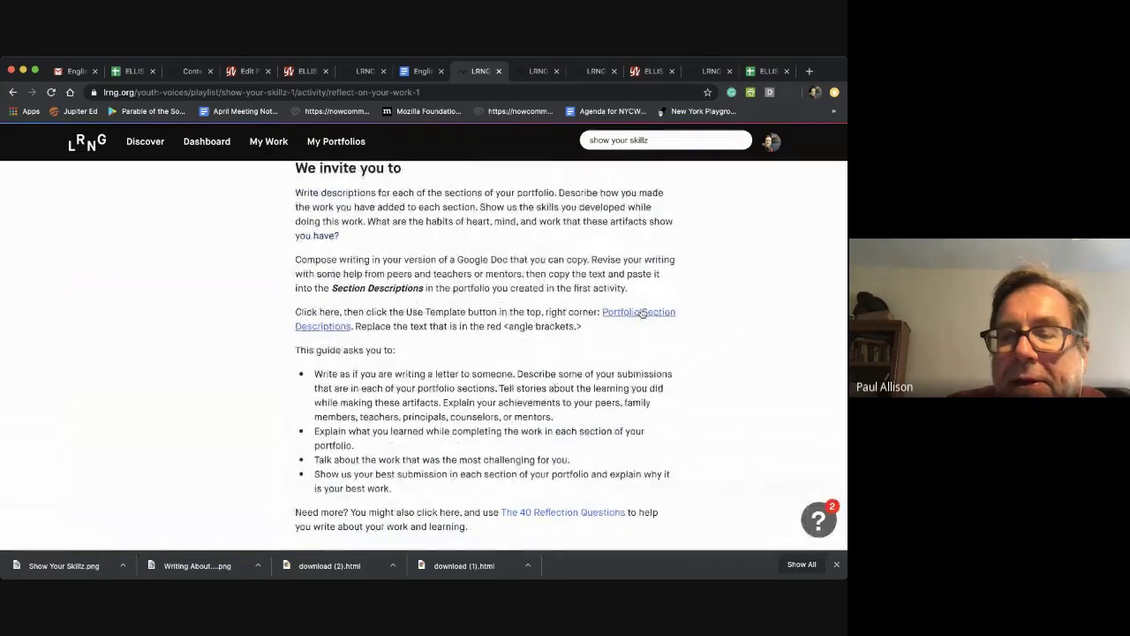
Step: Open the Portfolio Section Descriptions template in Google Docs and read through it
{"action": "left_click", "coordinate": [641, 313]}
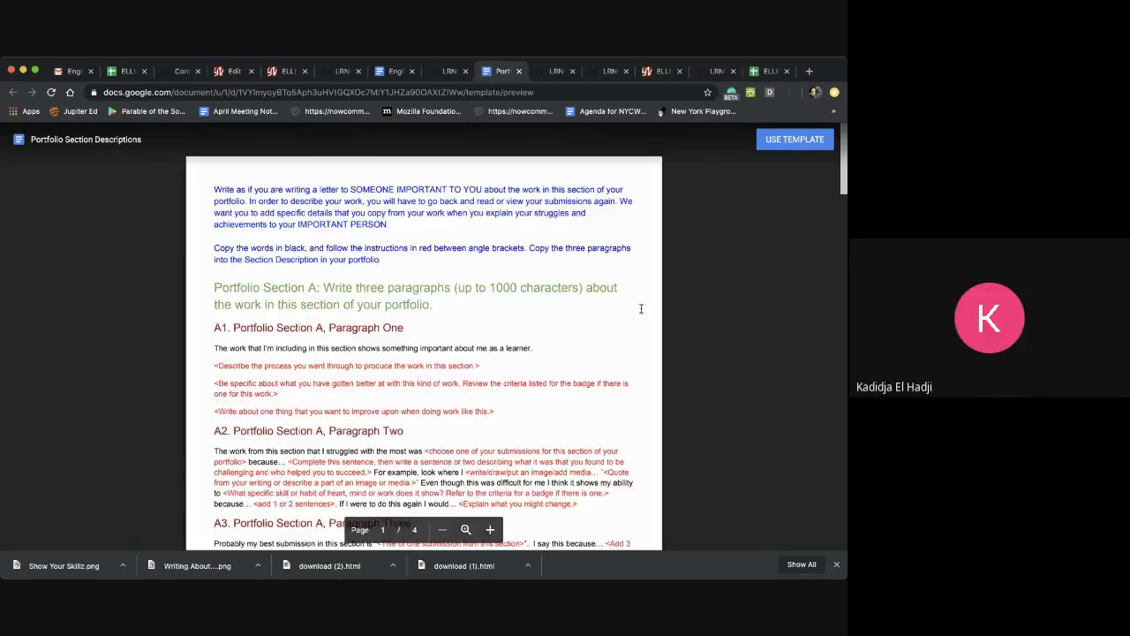
{"action": "scroll", "coordinate": [506, 324], "scroll_direction": "down", "scroll_amount": 2}
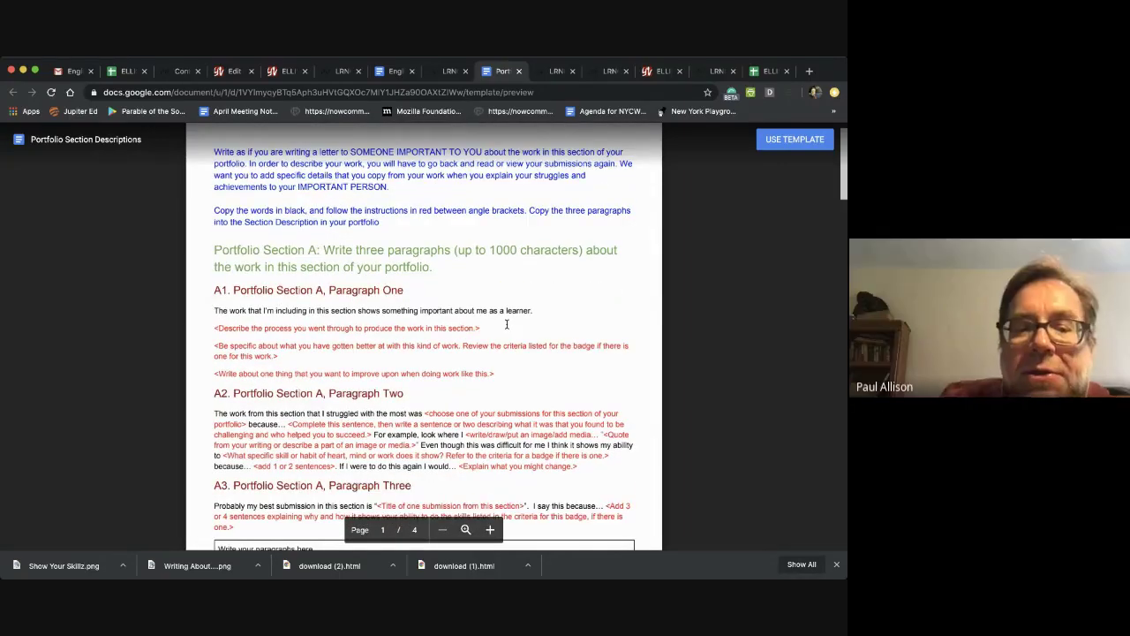
{"action": "scroll", "coordinate": [365, 408], "scroll_direction": "down", "scroll_amount": 1}
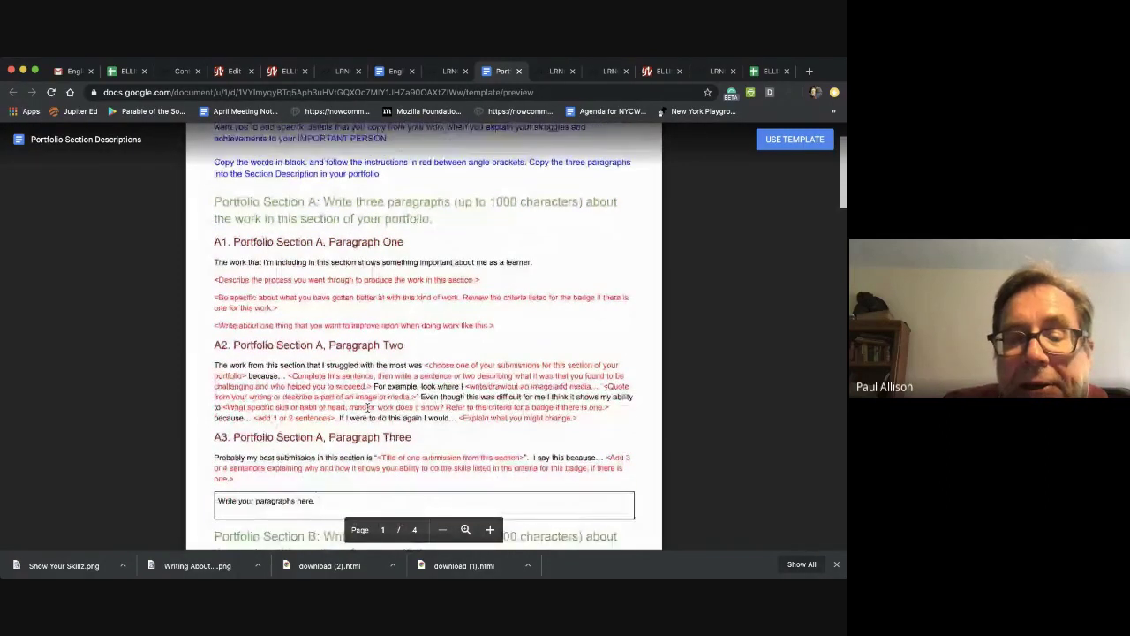
{"action": "scroll", "coordinate": [354, 446], "scroll_direction": "up", "scroll_amount": 1}
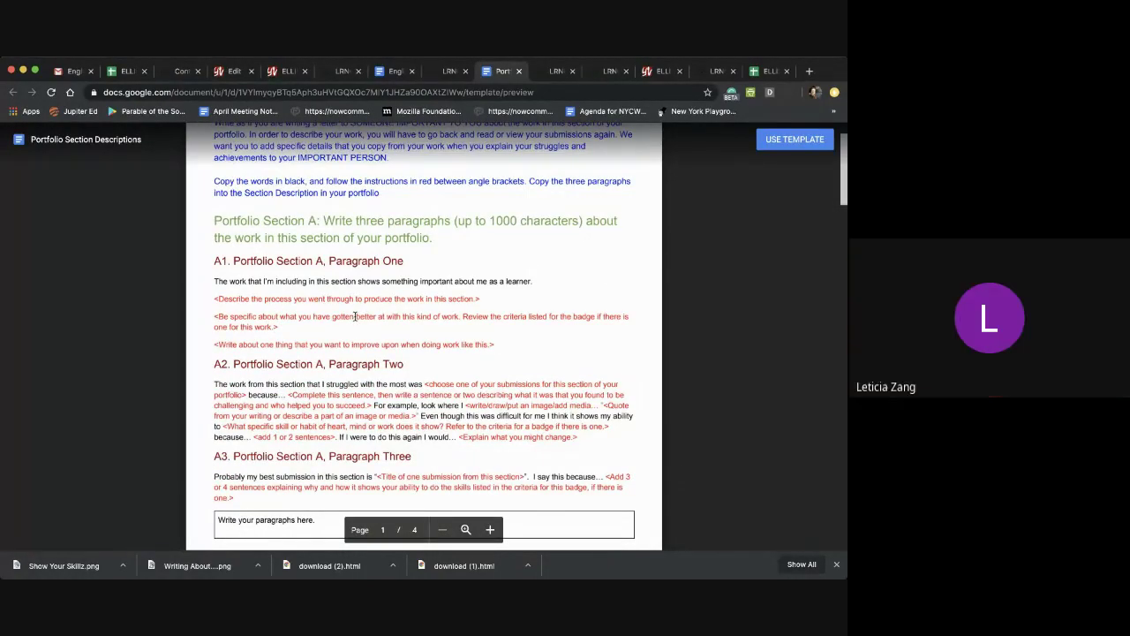
{"action": "scroll", "coordinate": [355, 317], "scroll_direction": "down", "scroll_amount": 2}
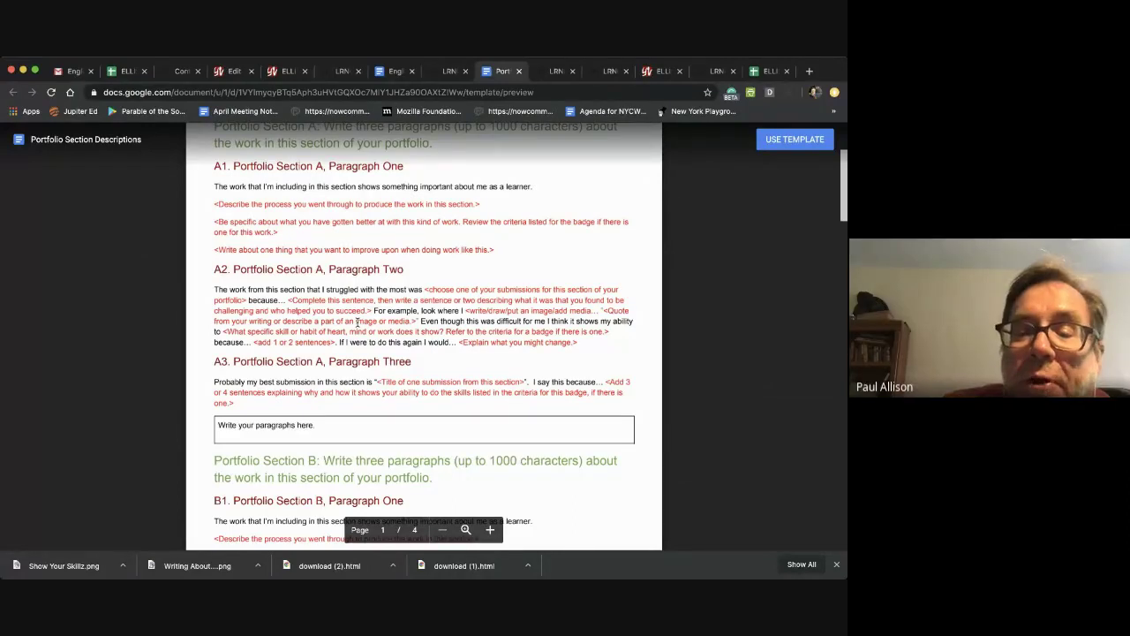
{"action": "scroll", "coordinate": [357, 323], "scroll_direction": "down", "scroll_amount": 1}
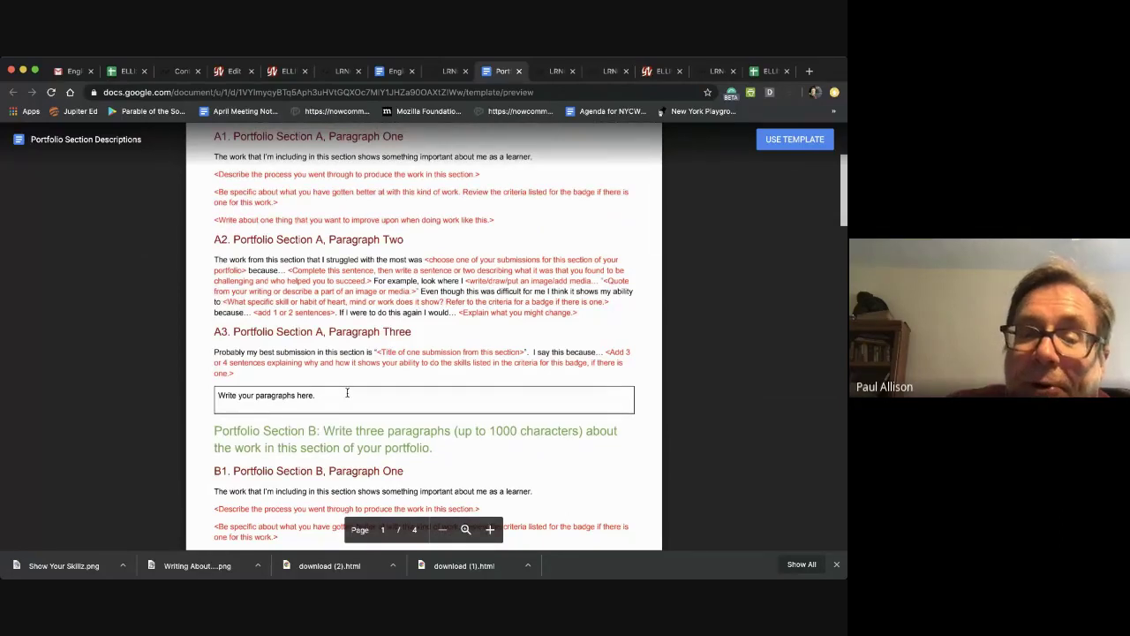
{"action": "scroll", "coordinate": [331, 229], "scroll_direction": "up", "scroll_amount": 1}
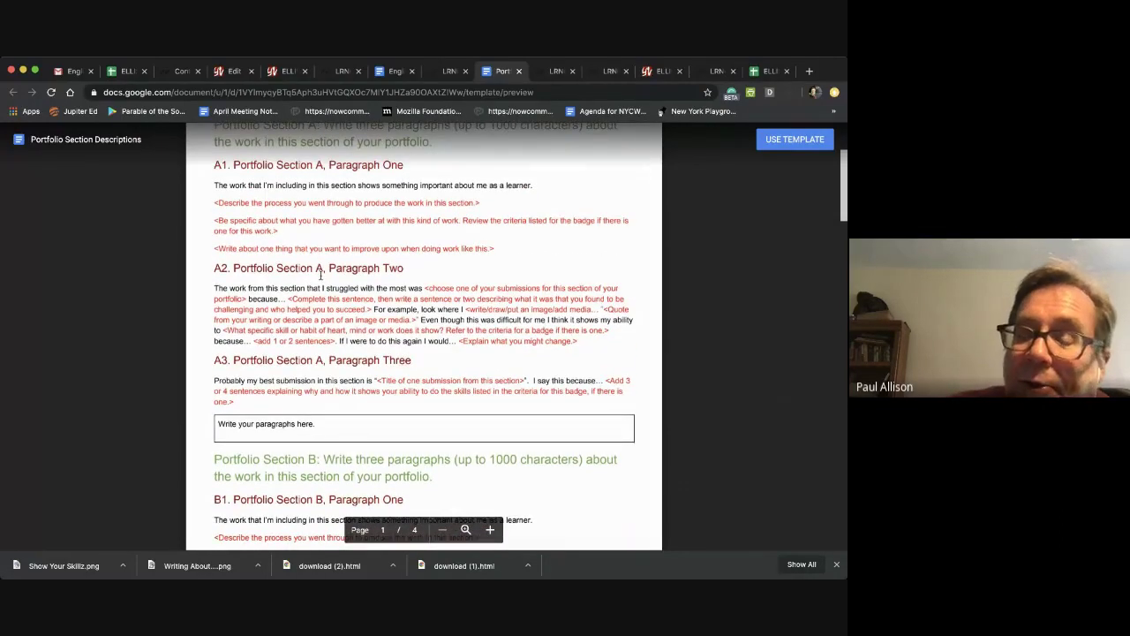
{"action": "scroll", "coordinate": [321, 275], "scroll_direction": "down", "scroll_amount": 5}
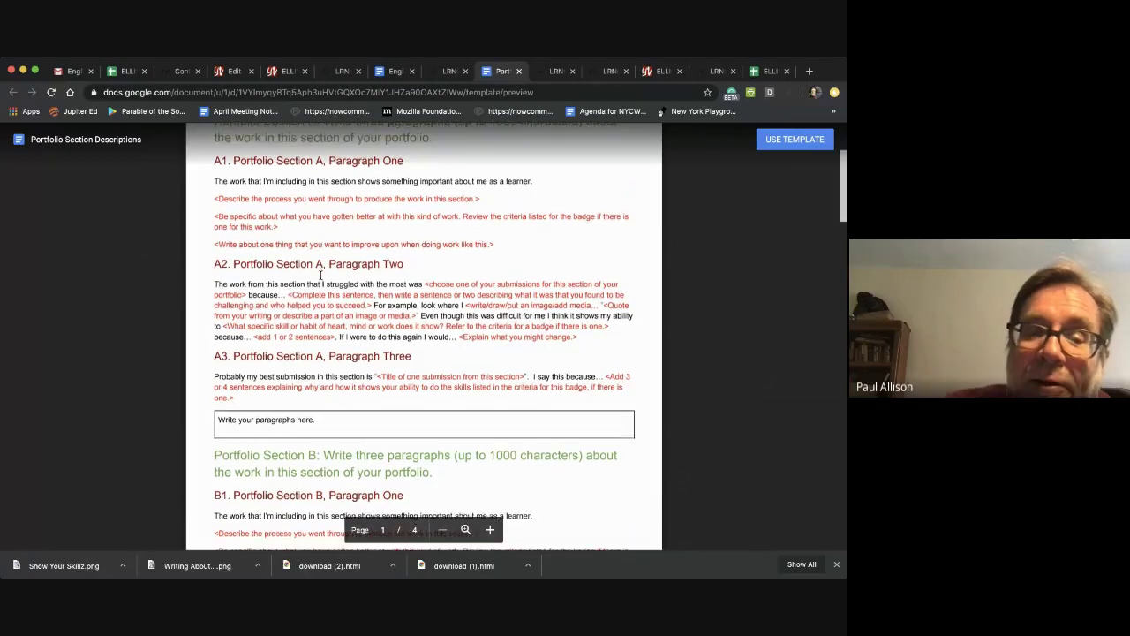
{"action": "scroll", "coordinate": [321, 275], "scroll_direction": "down", "scroll_amount": 11}
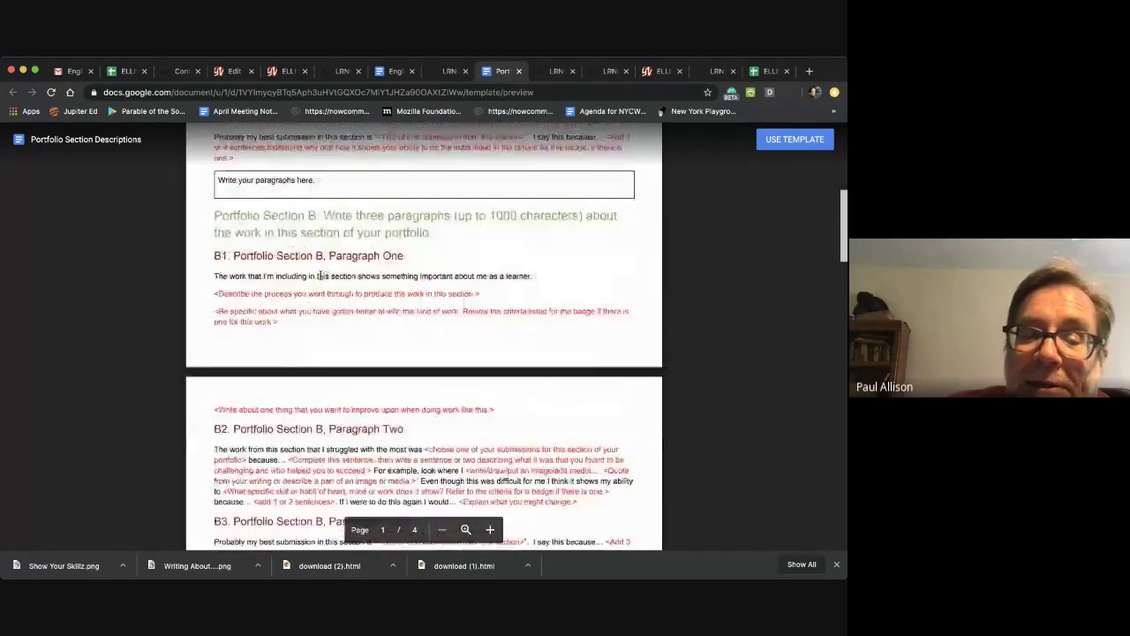
{"action": "scroll", "coordinate": [321, 276], "scroll_direction": "down", "scroll_amount": 20}
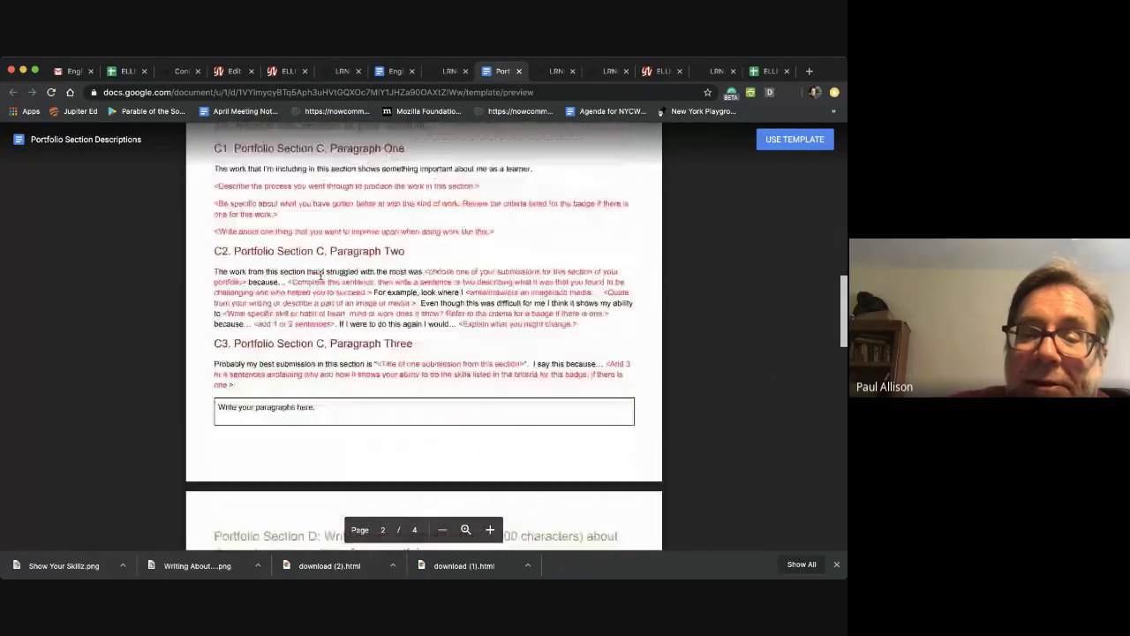
{"action": "scroll", "coordinate": [320, 276], "scroll_direction": "down", "scroll_amount": 13}
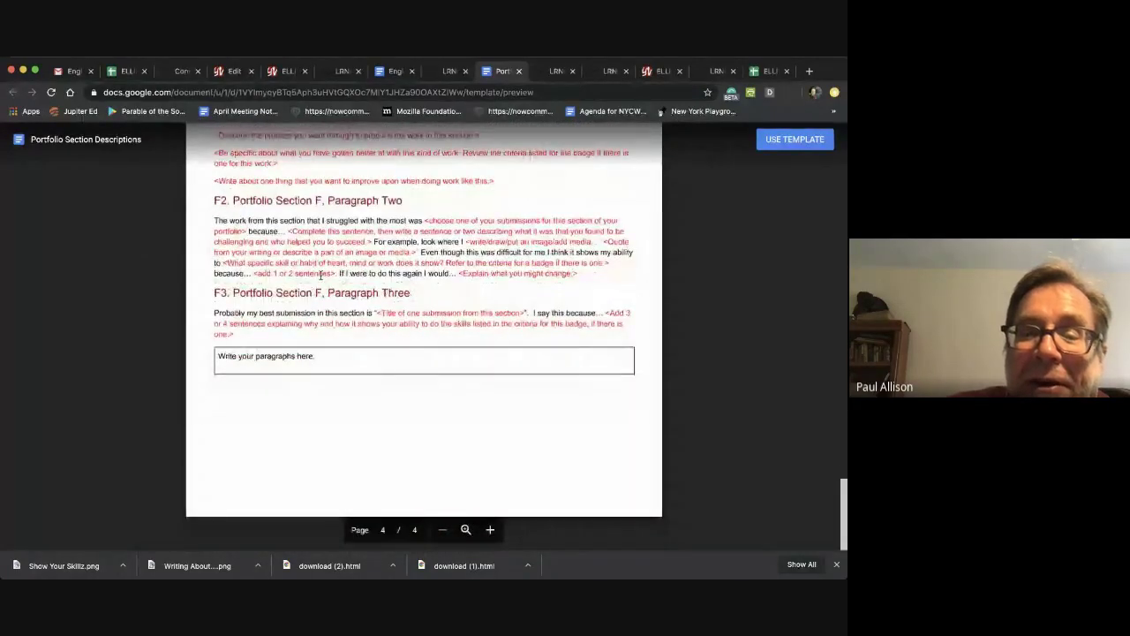
{"action": "scroll", "coordinate": [321, 275], "scroll_direction": "up", "scroll_amount": 7}
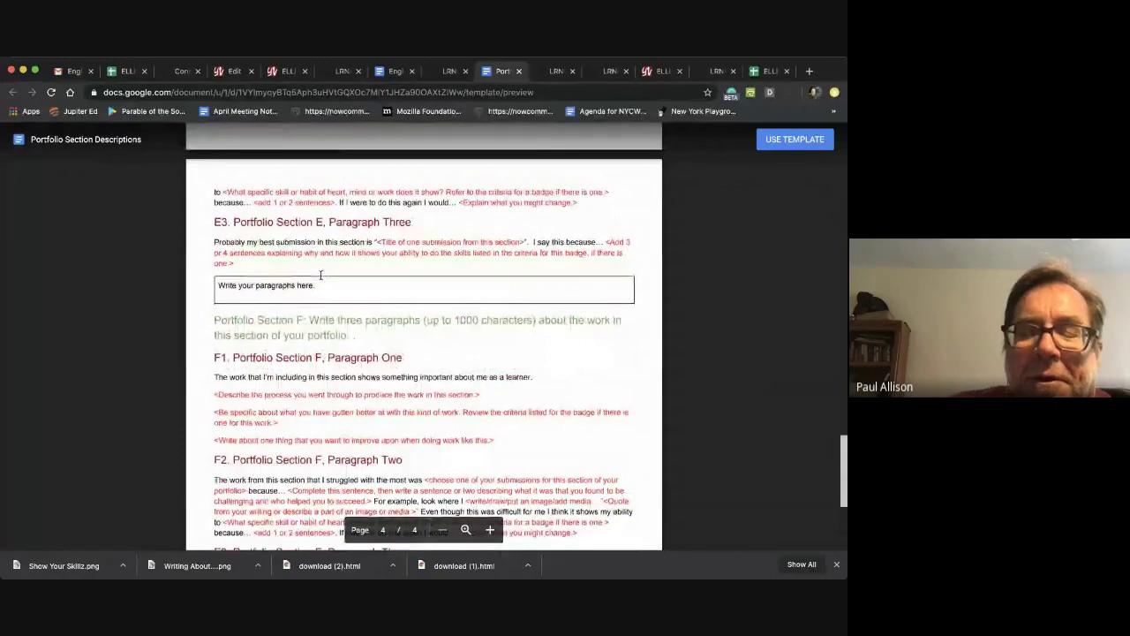
{"action": "scroll", "coordinate": [320, 275], "scroll_direction": "up", "scroll_amount": 20}
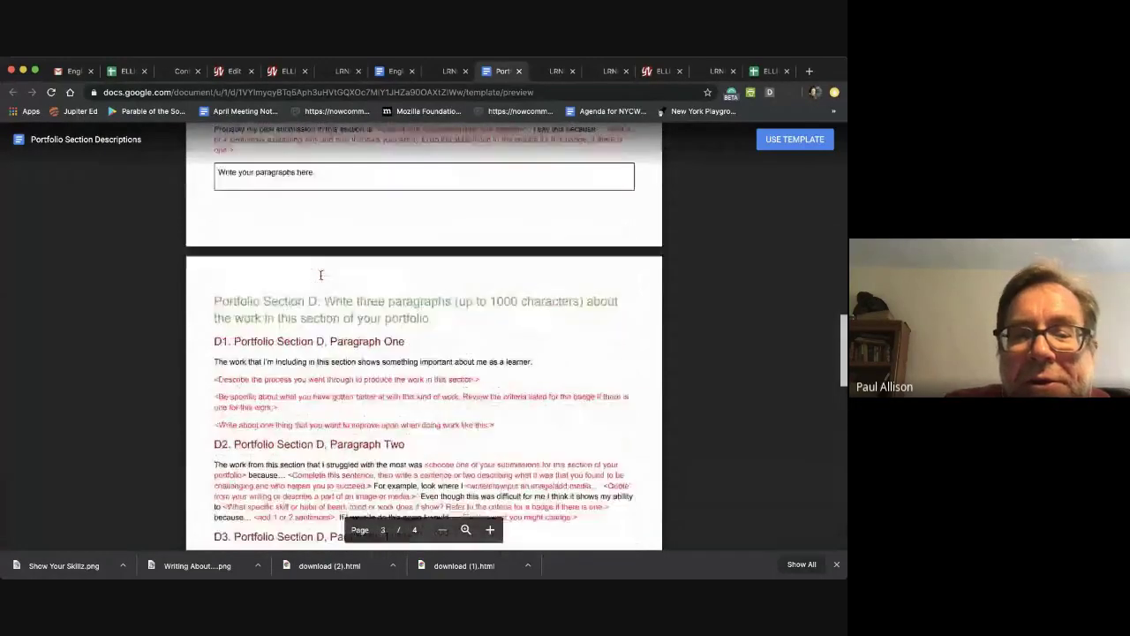
{"action": "scroll", "coordinate": [321, 275], "scroll_direction": "up", "scroll_amount": 10}
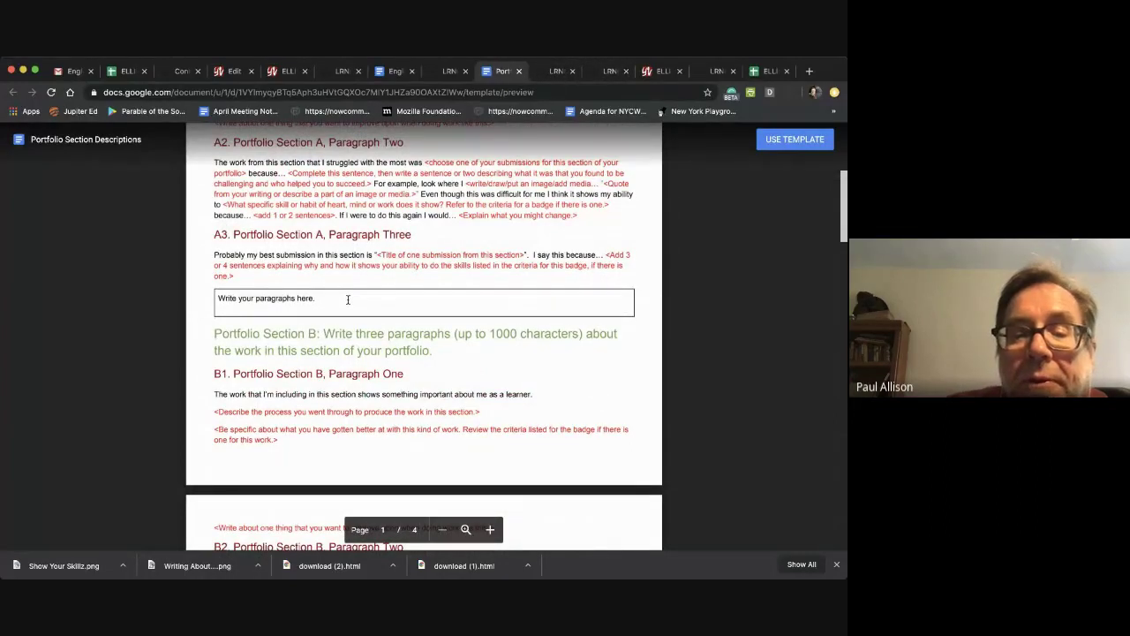
Step: Return to LRNG's My Portfolios list and open the English 110 portfolio for editing
{"action": "left_click", "coordinate": [557, 71]}
{"action": "scroll", "coordinate": [427, 354], "scroll_direction": "down", "scroll_amount": 5}
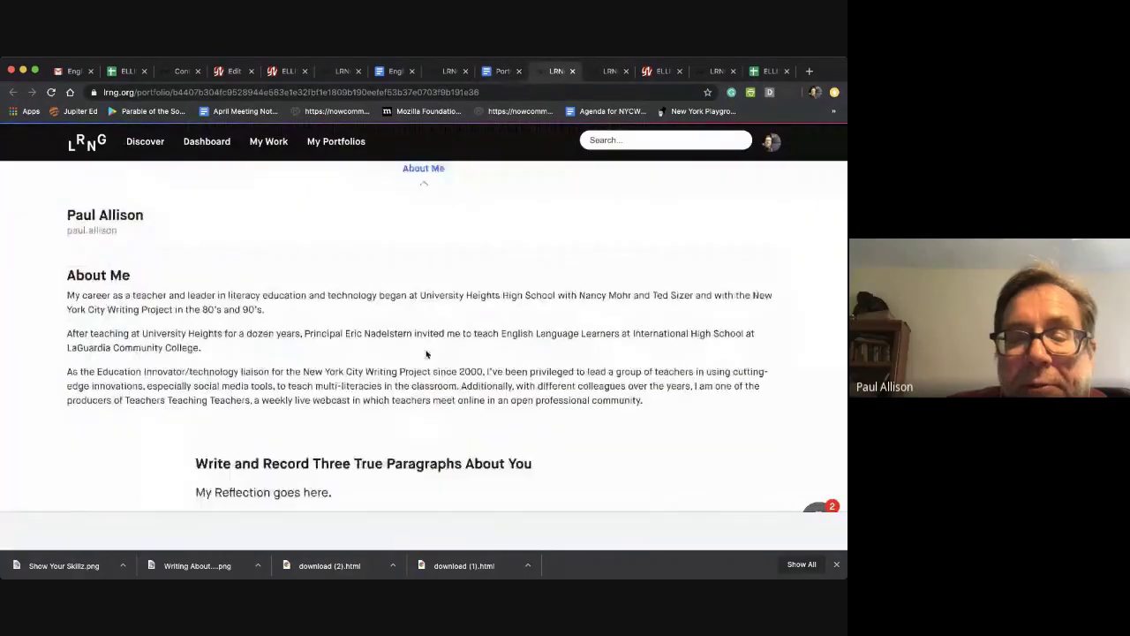
{"action": "scroll", "coordinate": [427, 354], "scroll_direction": "up", "scroll_amount": 5}
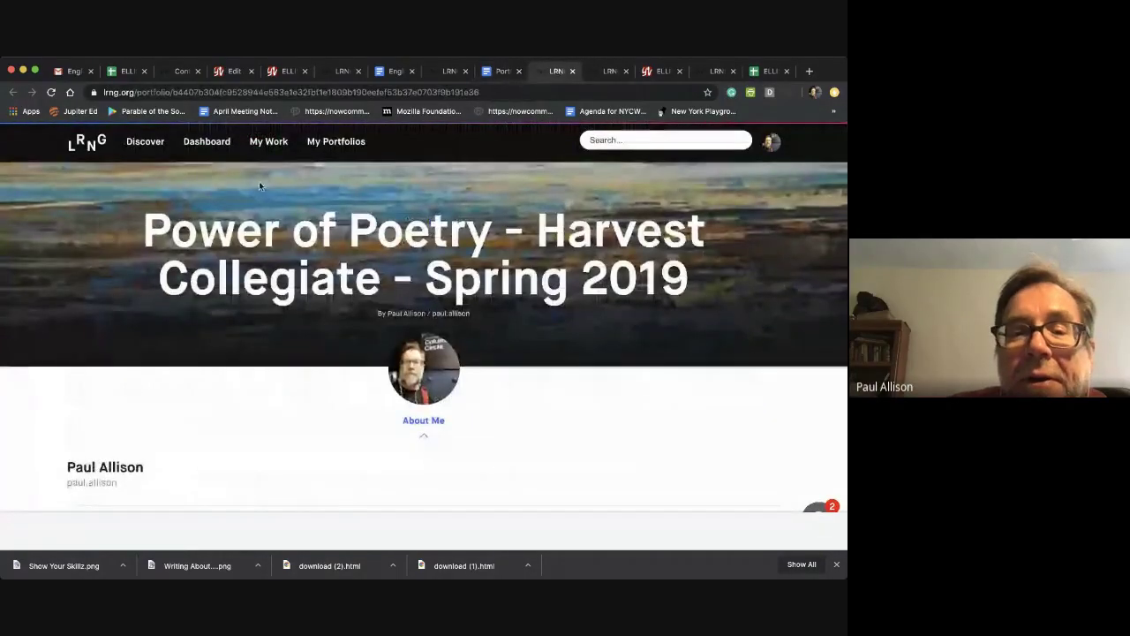
{"action": "left_click", "coordinate": [324, 145]}
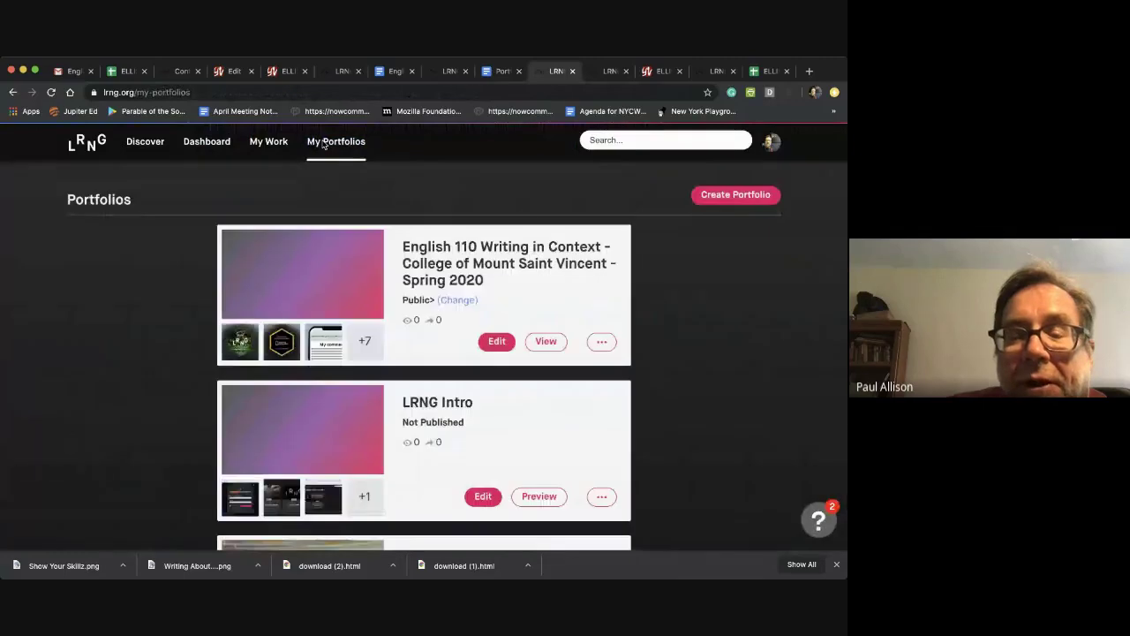
{"action": "left_click", "coordinate": [495, 345]}
Step: Confirm each section description reads 'I will write later.' (17 / 1000 characters), then return to the top
{"action": "scroll", "coordinate": [420, 356], "scroll_direction": "down", "scroll_amount": 10}
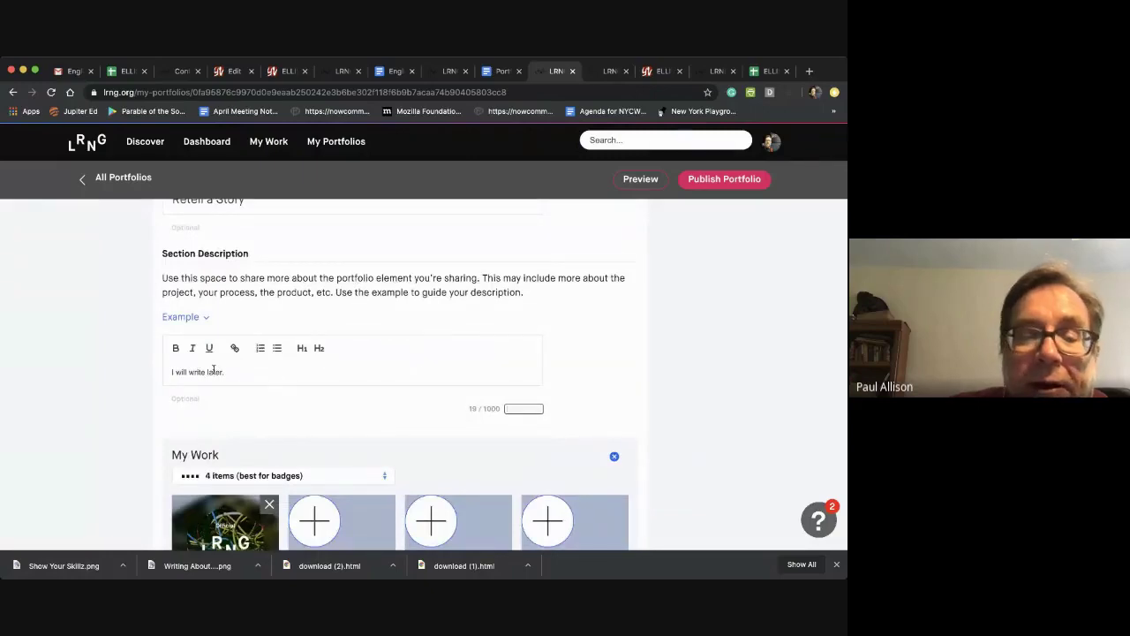
{"action": "scroll", "coordinate": [184, 371], "scroll_direction": "up", "scroll_amount": 1}
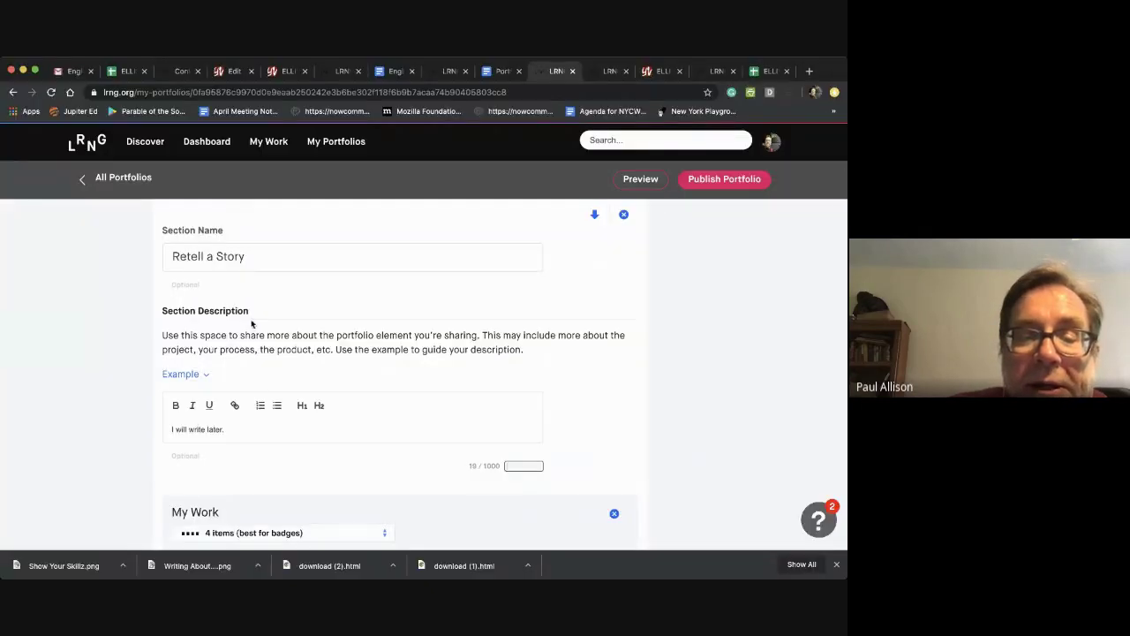
{"action": "left_click_drag", "start_coordinate": [171, 429], "coordinate": [256, 437]}
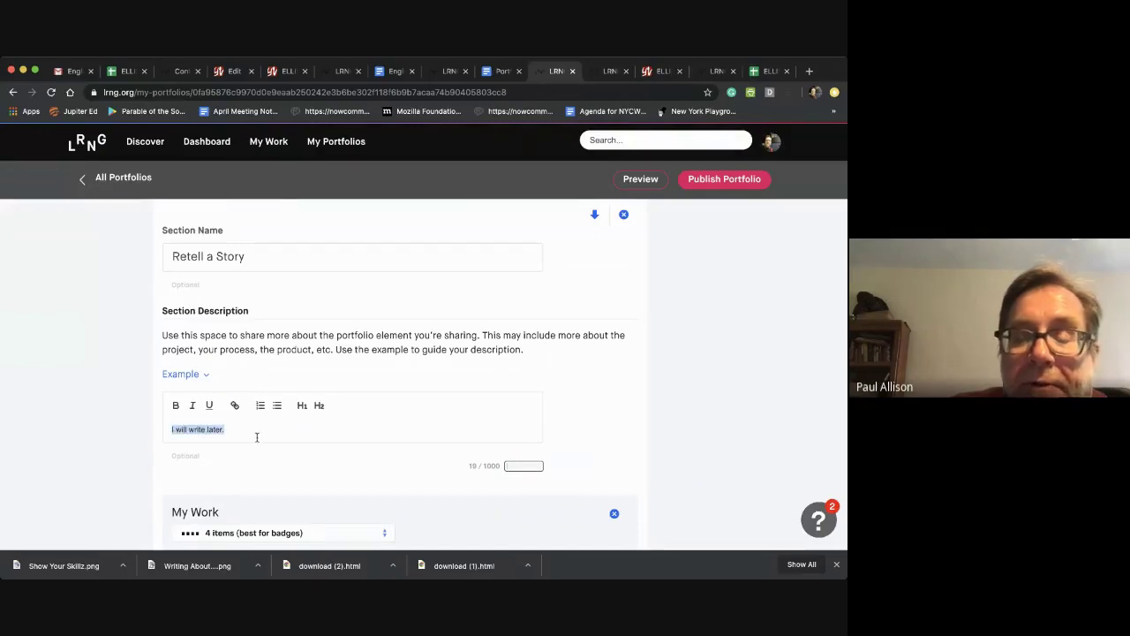
{"action": "scroll", "coordinate": [257, 437], "scroll_direction": "down", "scroll_amount": 2}
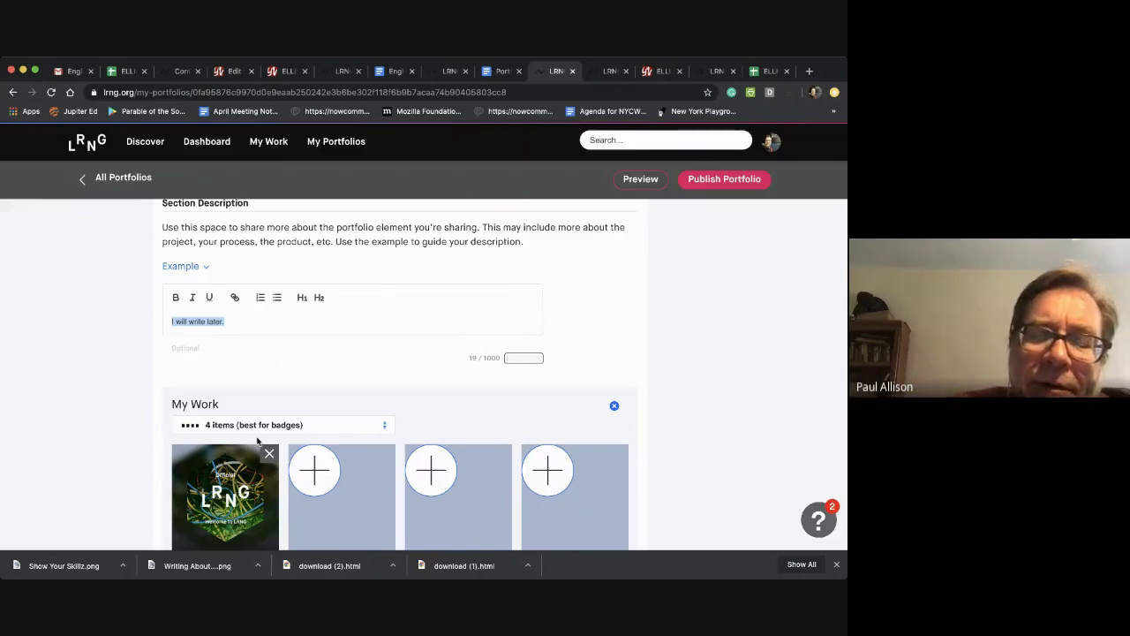
{"action": "scroll", "coordinate": [257, 441], "scroll_direction": "down", "scroll_amount": 6}
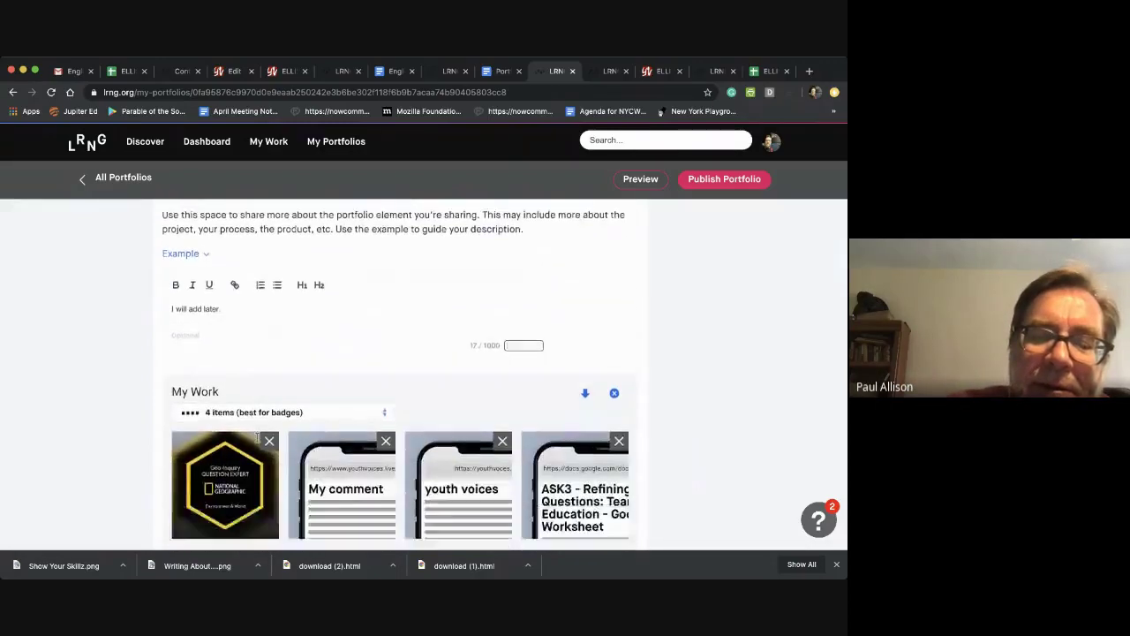
{"action": "scroll", "coordinate": [257, 441], "scroll_direction": "down", "scroll_amount": 10}
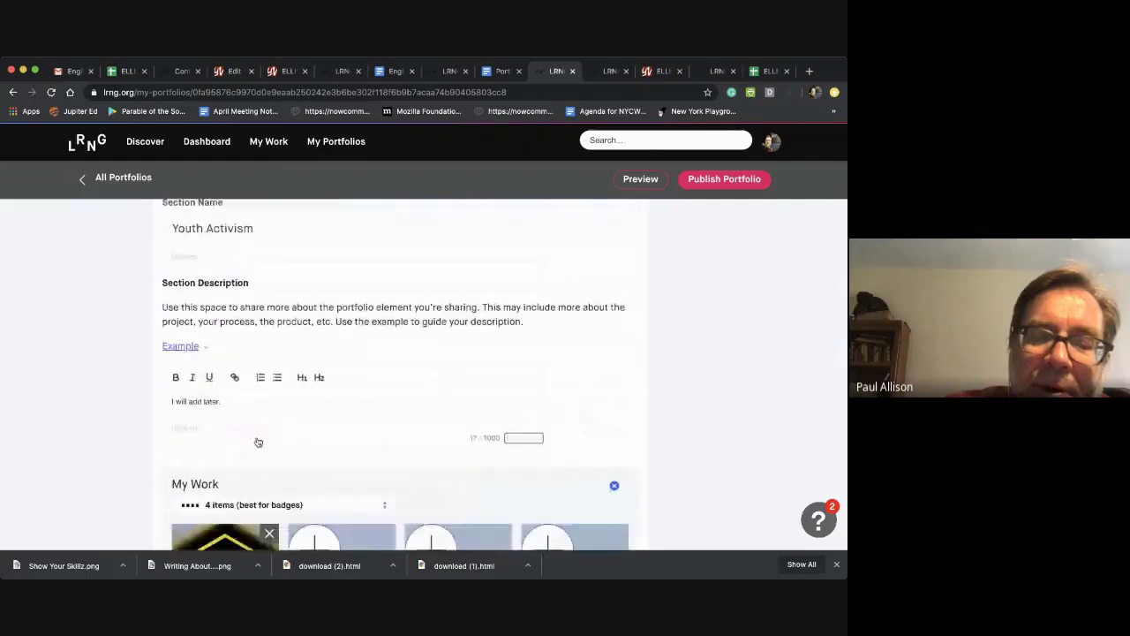
{"action": "scroll", "coordinate": [257, 441], "scroll_direction": "down", "scroll_amount": 1}
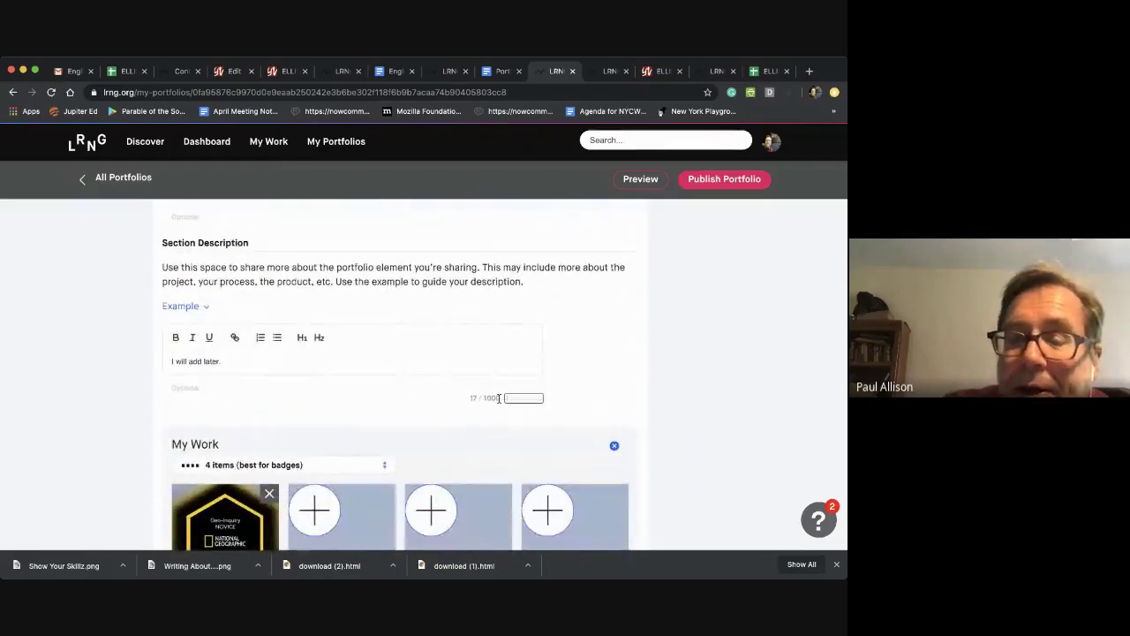
{"action": "left_click_drag", "start_coordinate": [500, 401], "coordinate": [478, 395]}
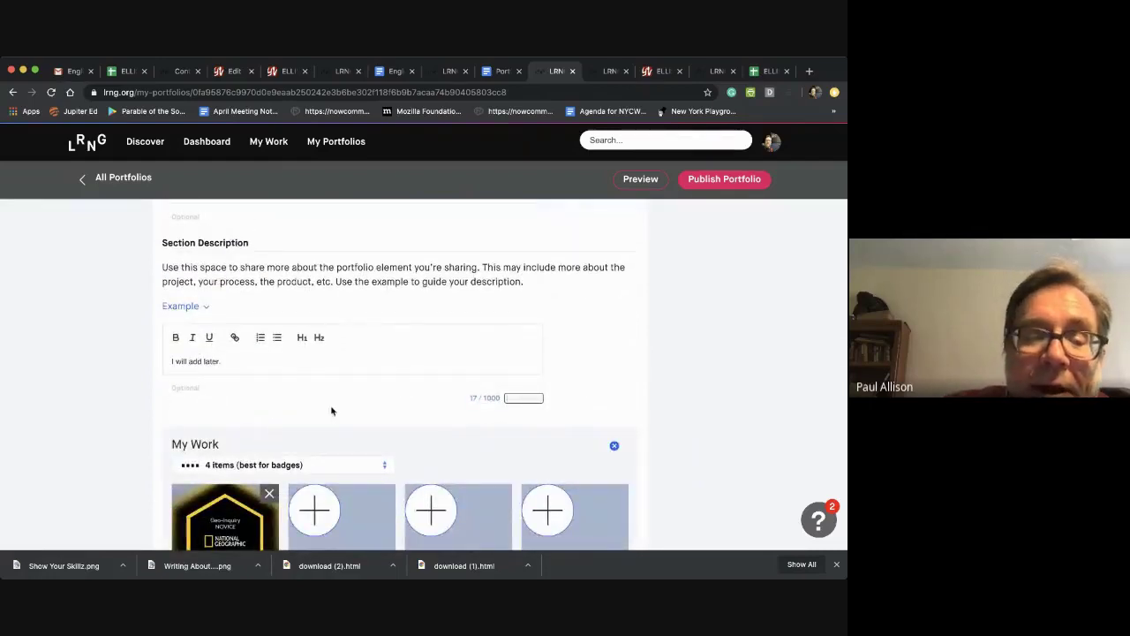
{"action": "scroll", "coordinate": [312, 404], "scroll_direction": "down", "scroll_amount": 1}
{"action": "scroll", "coordinate": [312, 406], "scroll_direction": "up", "scroll_amount": 10}
{"action": "scroll", "coordinate": [313, 412], "scroll_direction": "down", "scroll_amount": 2}
{"action": "scroll", "coordinate": [311, 412], "scroll_direction": "down", "scroll_amount": 8}
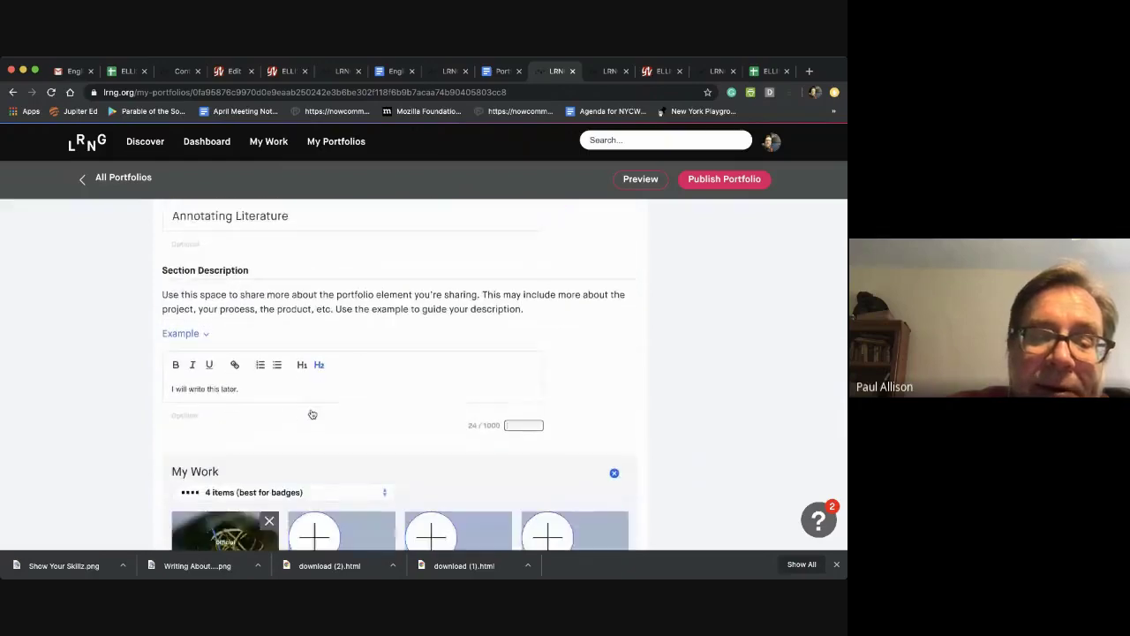
{"action": "scroll", "coordinate": [312, 412], "scroll_direction": "down", "scroll_amount": 1}
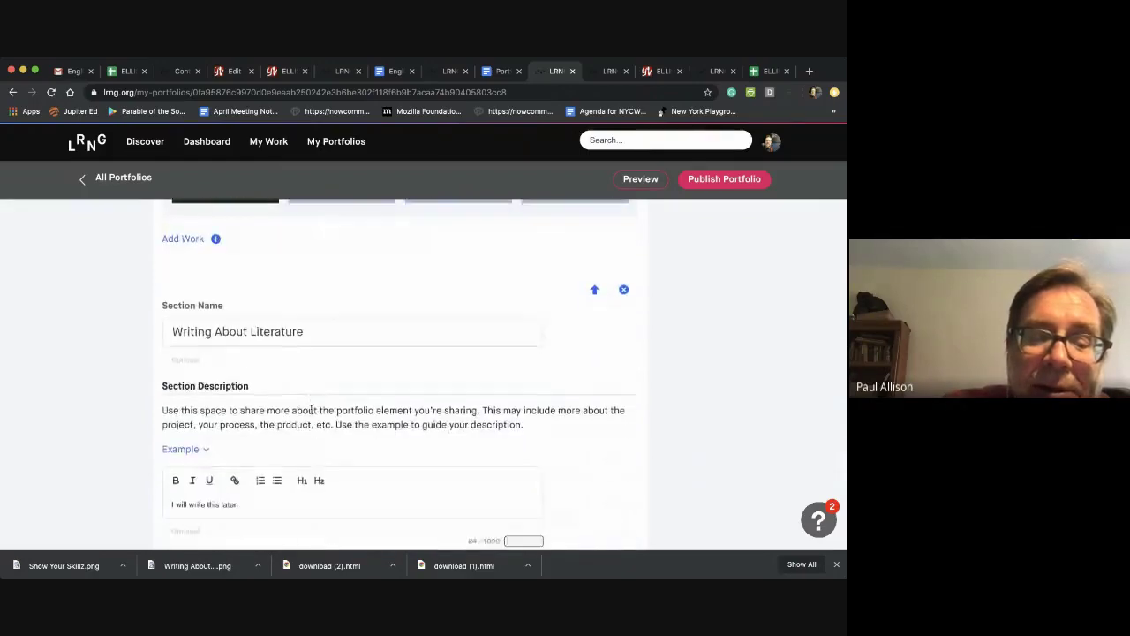
{"action": "scroll", "coordinate": [311, 413], "scroll_direction": "up", "scroll_amount": 15}
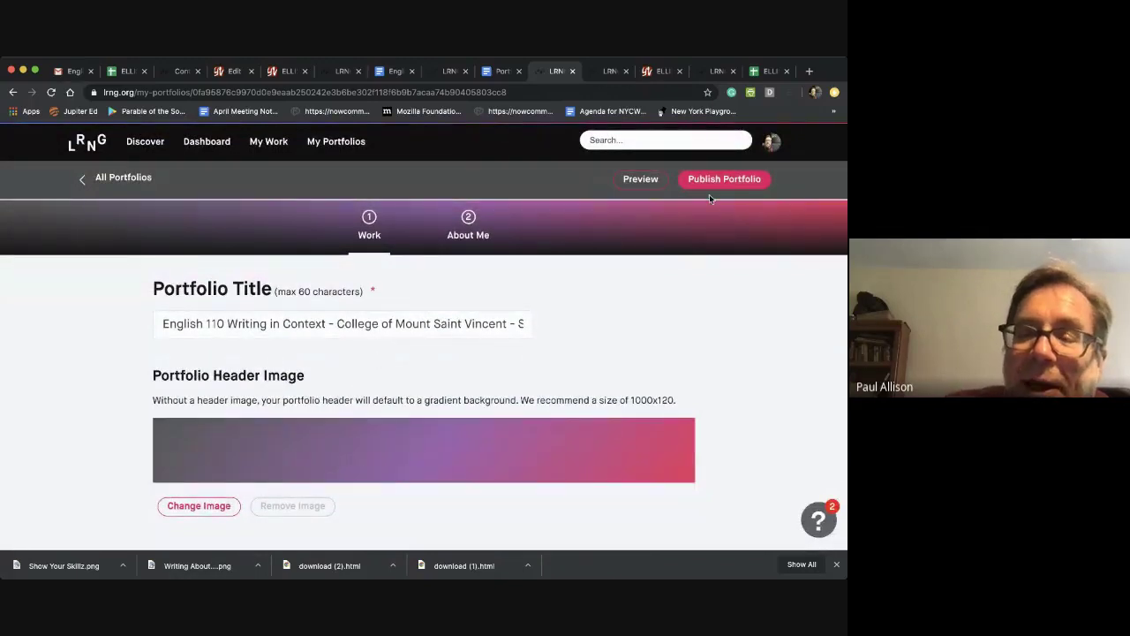
Step: Publish the English 110 portfolio as Public, view its live page, and select its web address
{"action": "left_click", "coordinate": [724, 180]}
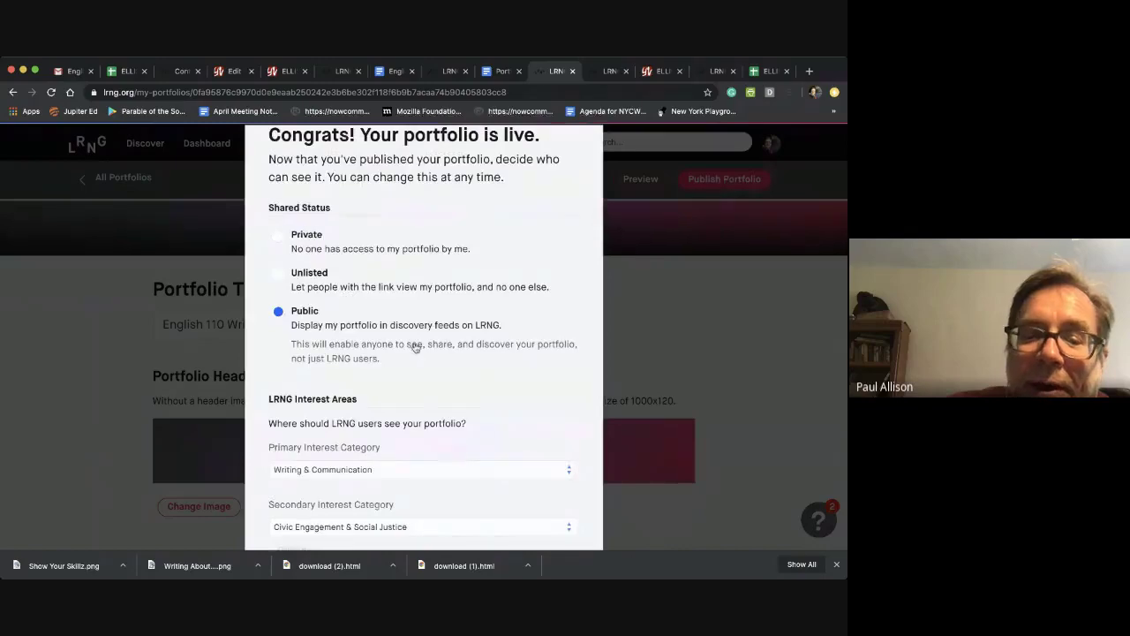
{"action": "scroll", "coordinate": [393, 358], "scroll_direction": "down", "scroll_amount": 5}
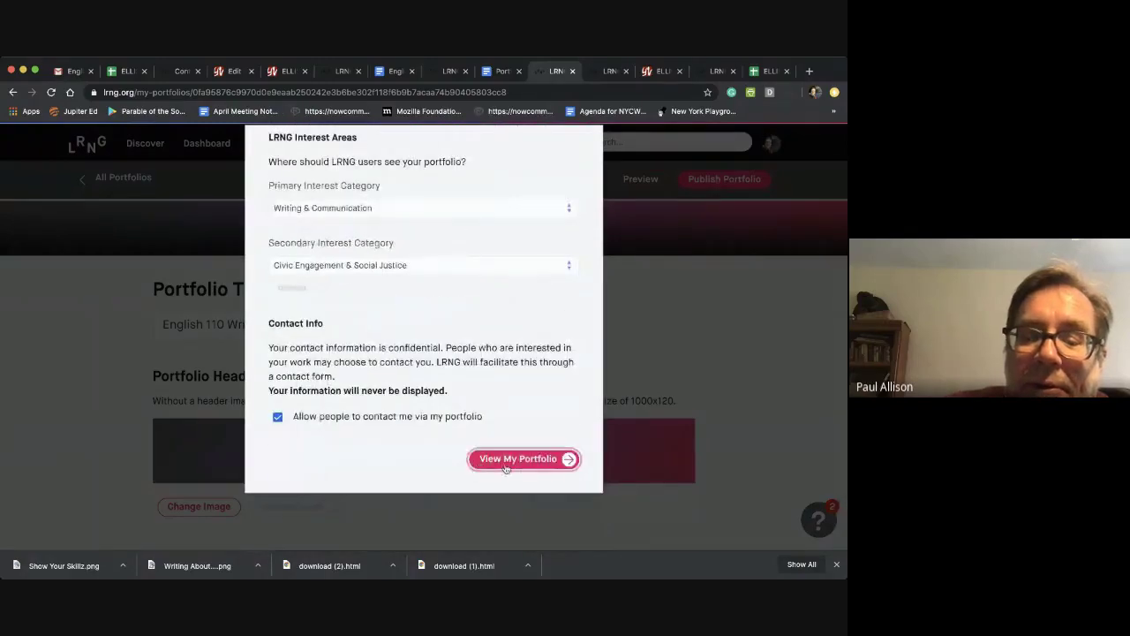
{"action": "left_click", "coordinate": [508, 459]}
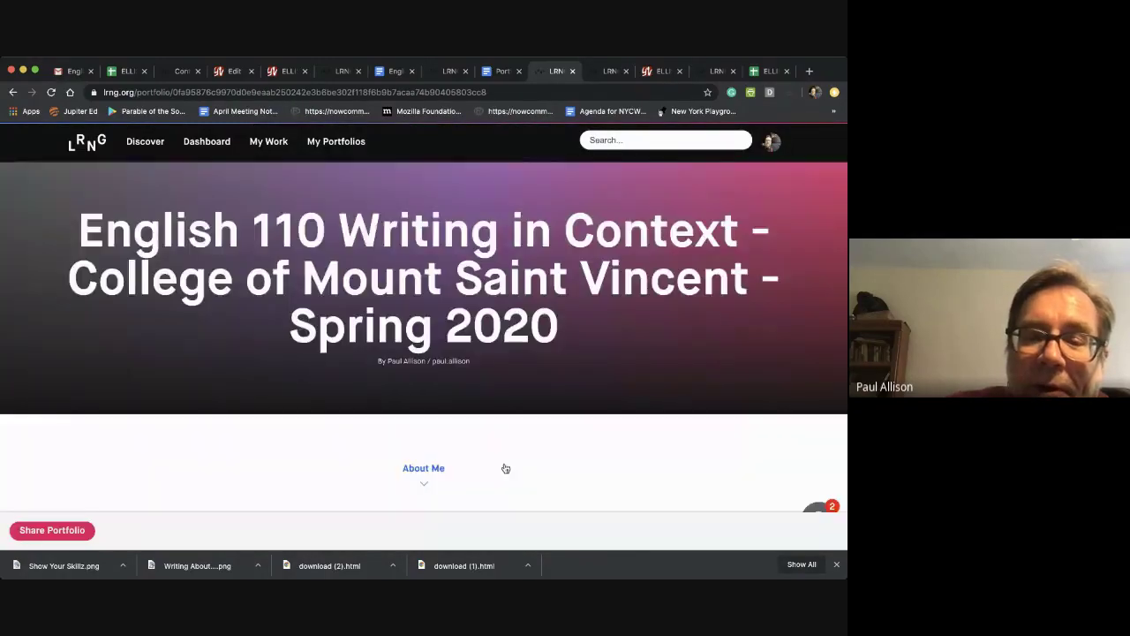
{"action": "scroll", "coordinate": [422, 430], "scroll_direction": "down", "scroll_amount": 10}
{"action": "scroll", "coordinate": [421, 429], "scroll_direction": "up", "scroll_amount": 15}
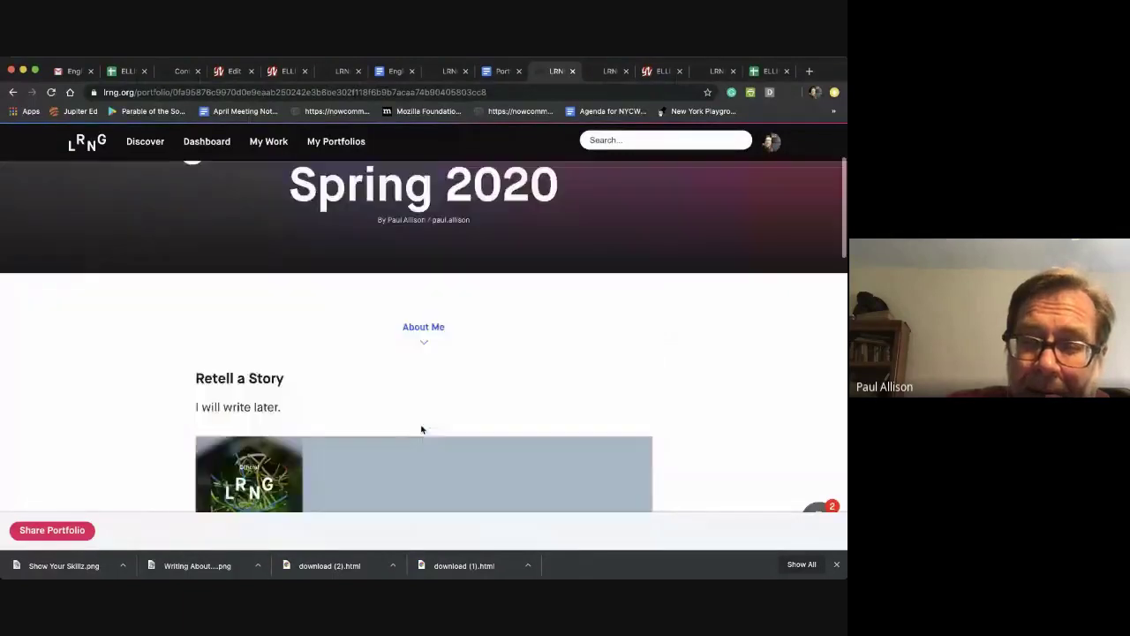
{"action": "left_click", "coordinate": [281, 90]}
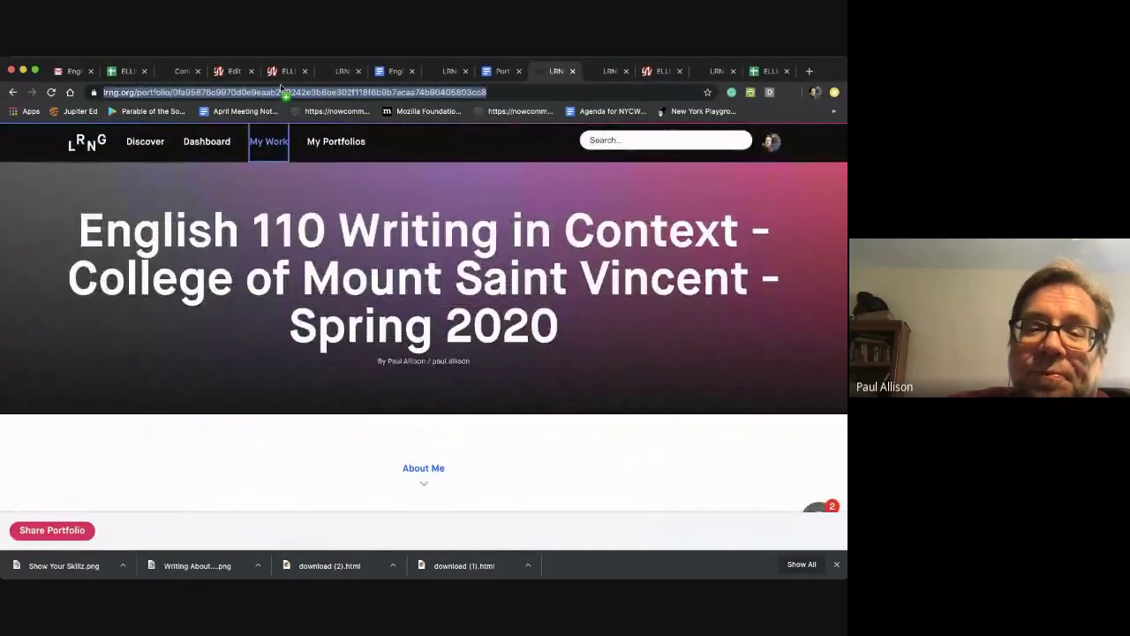
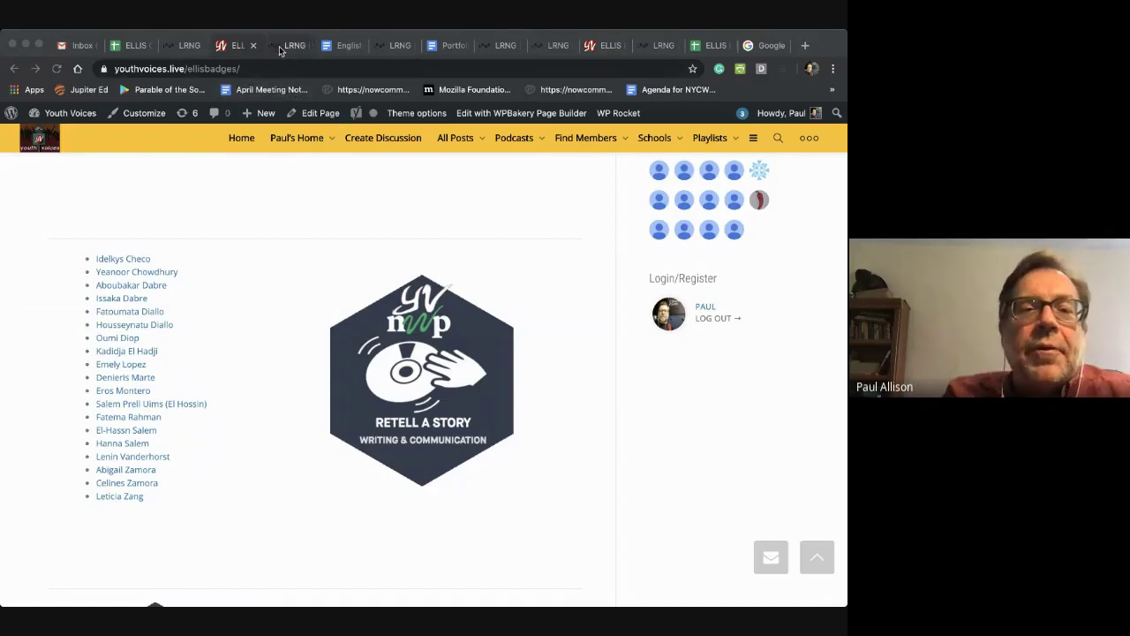
Step: Review the student lists on the ELLIS badges page, then bring up the English 110 agenda doc
{"action": "left_click", "coordinate": [231, 49]}
{"action": "scroll", "coordinate": [253, 343], "scroll_direction": "down", "scroll_amount": 1}
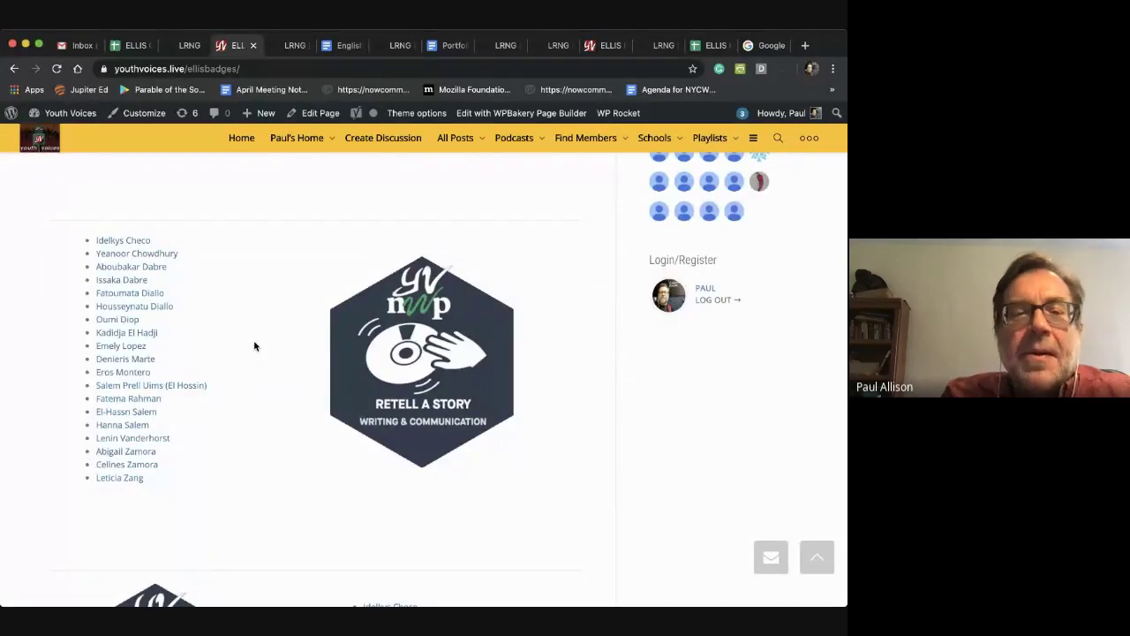
{"action": "scroll", "coordinate": [304, 351], "scroll_direction": "down", "scroll_amount": 2}
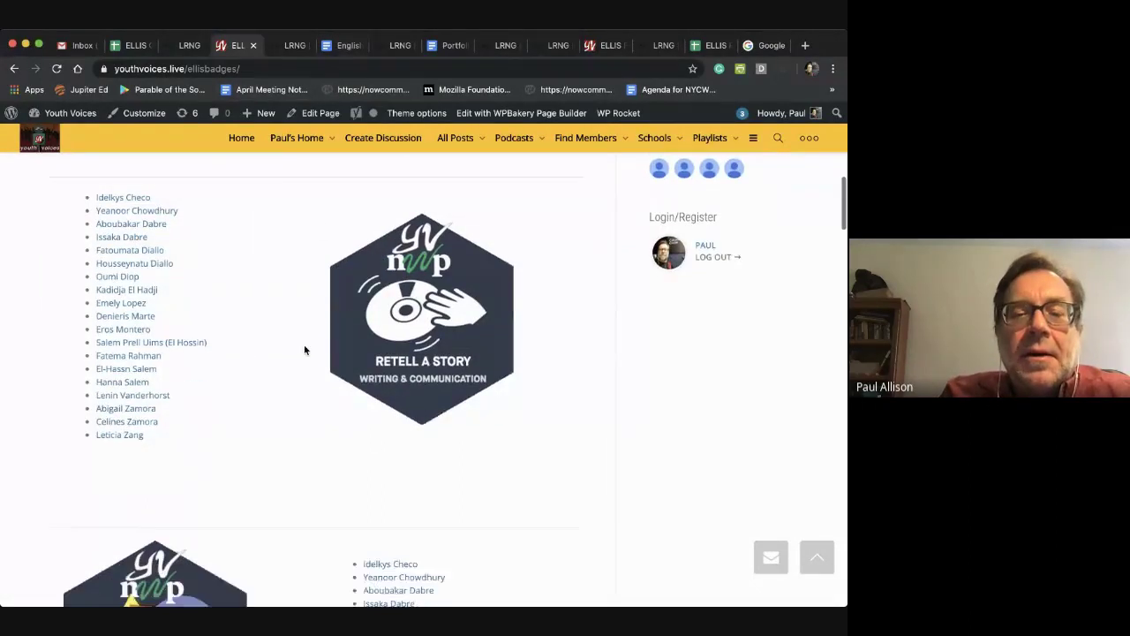
{"action": "scroll", "coordinate": [310, 397], "scroll_direction": "up", "scroll_amount": 5}
{"action": "scroll", "coordinate": [315, 421], "scroll_direction": "down", "scroll_amount": 2}
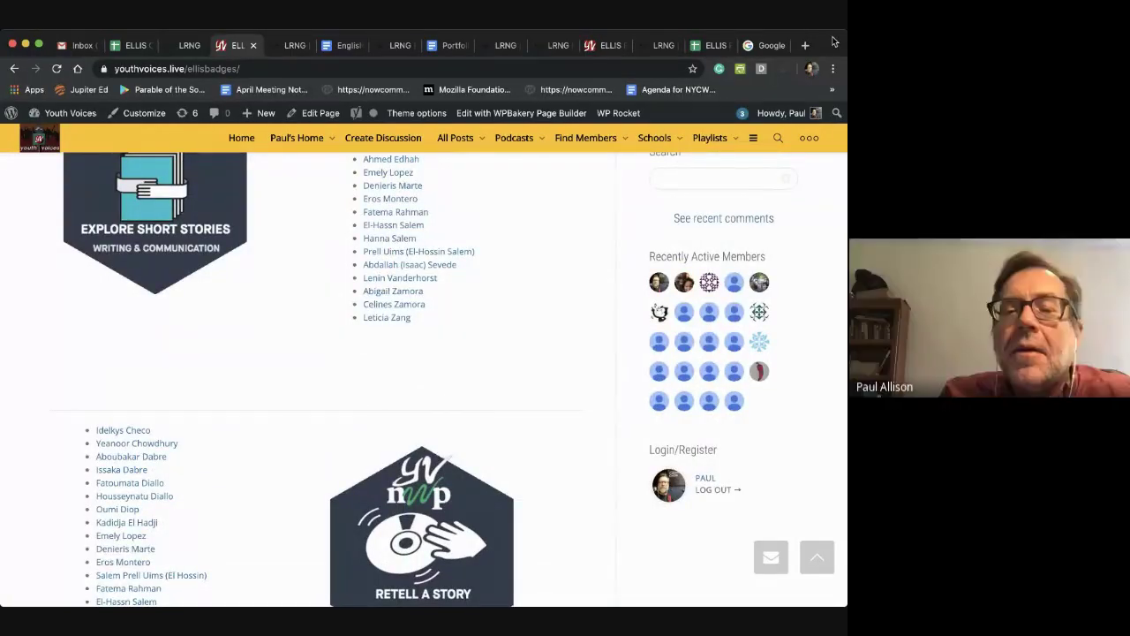
{"action": "scroll", "coordinate": [466, 432], "scroll_direction": "down", "scroll_amount": 1}
{"action": "scroll", "coordinate": [467, 432], "scroll_direction": "up", "scroll_amount": 2}
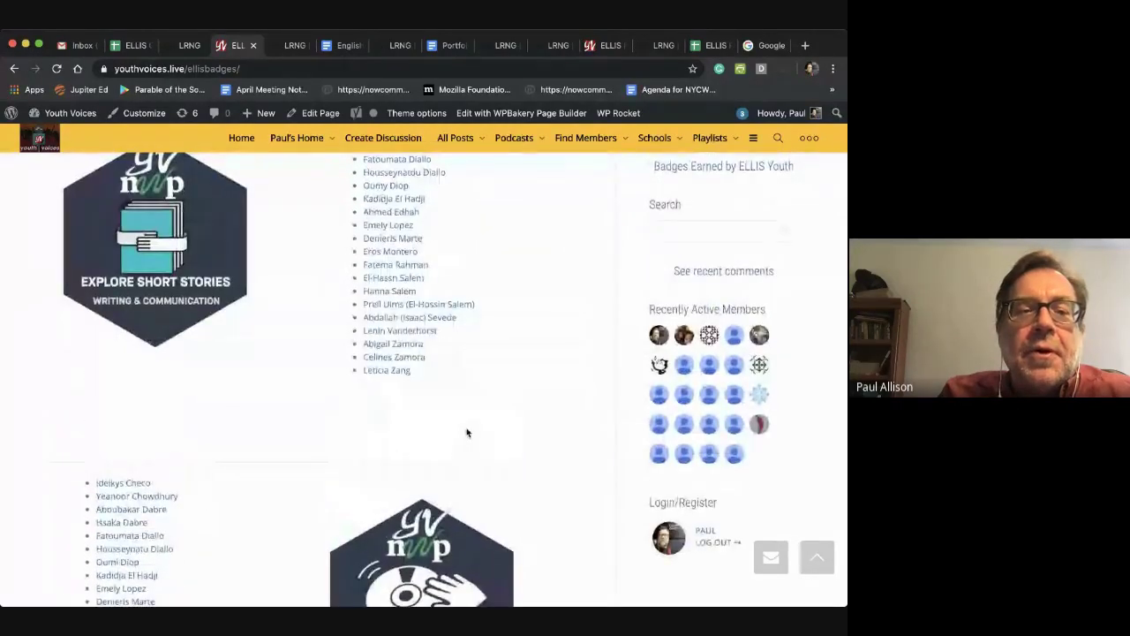
{"action": "left_click", "coordinate": [343, 45]}
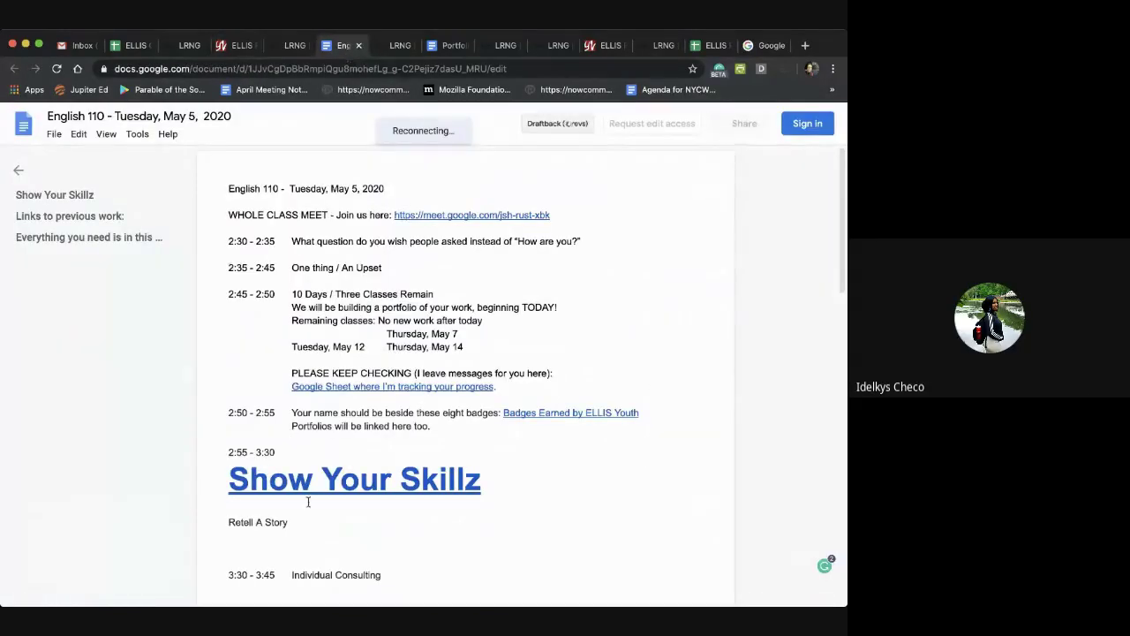
Step: Sign in to the agenda doc and start a new line below 'Retell A Story'
{"action": "scroll", "coordinate": [290, 459], "scroll_direction": "down", "scroll_amount": 1}
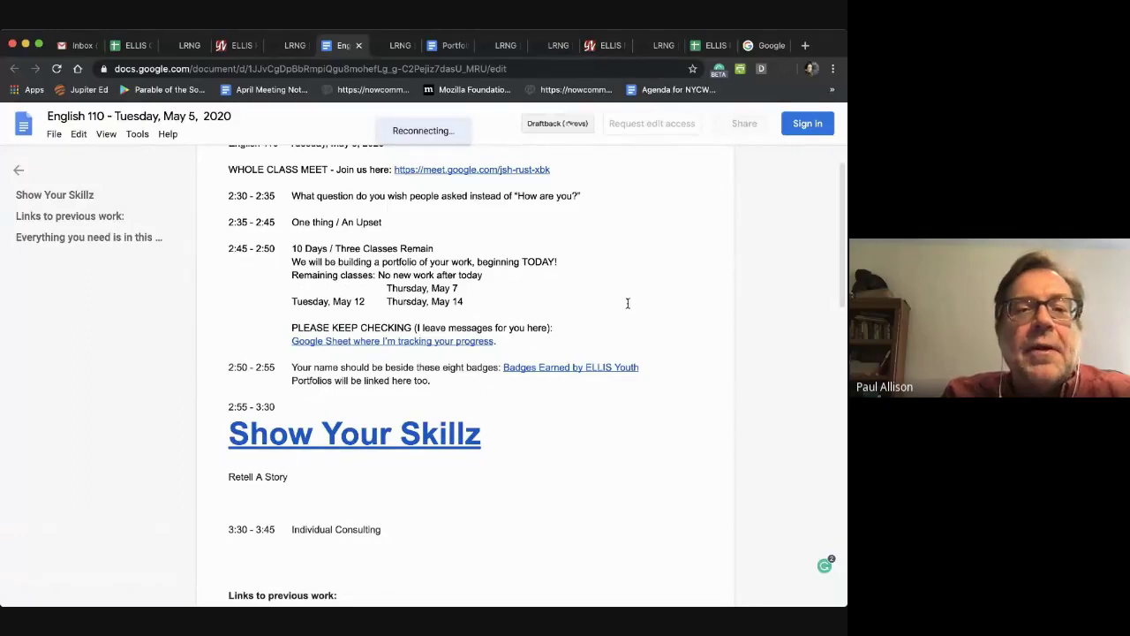
{"action": "left_click", "coordinate": [809, 124]}
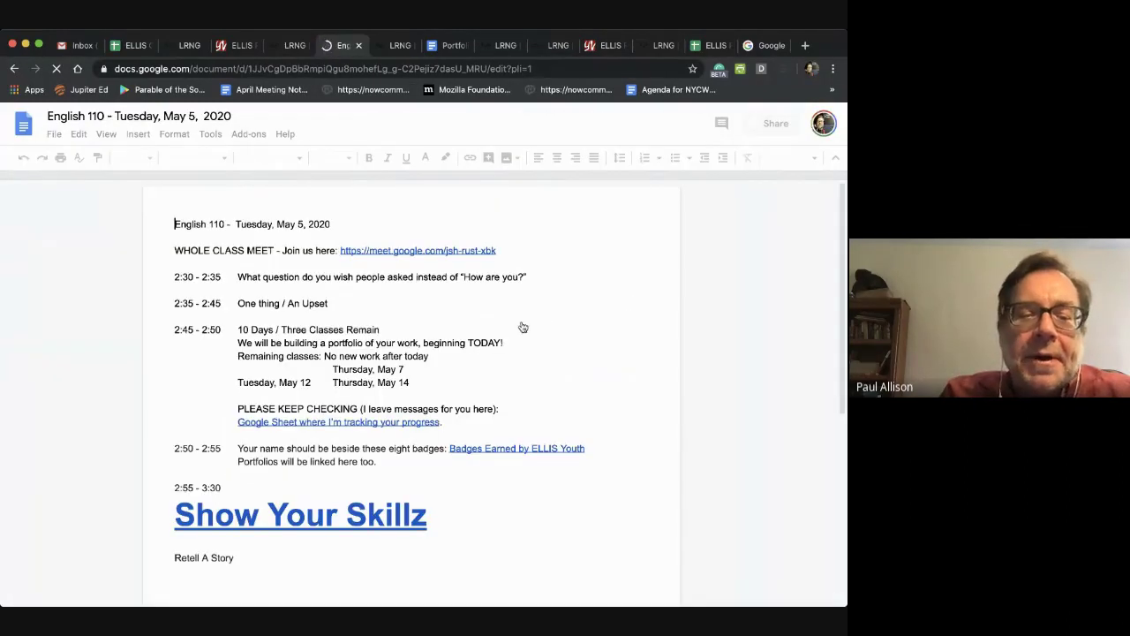
{"action": "scroll", "coordinate": [521, 323], "scroll_direction": "down", "scroll_amount": 3}
{"action": "scroll", "coordinate": [521, 321], "scroll_direction": "down", "scroll_amount": 1}
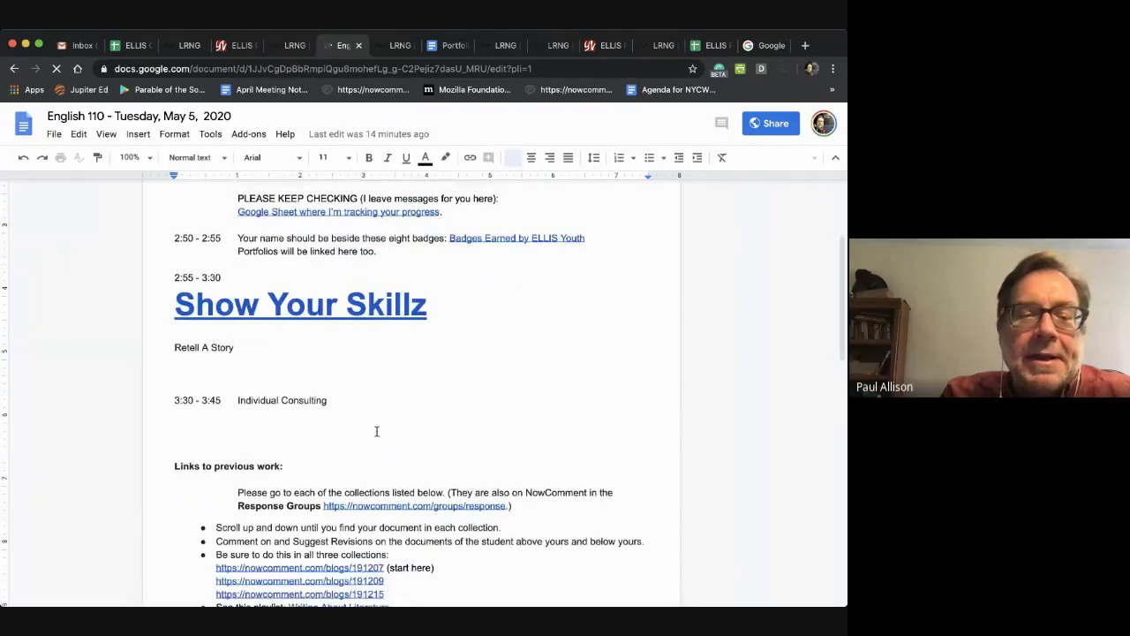
{"action": "left_click", "coordinate": [245, 348]}
{"action": "key", "text": "Return"}
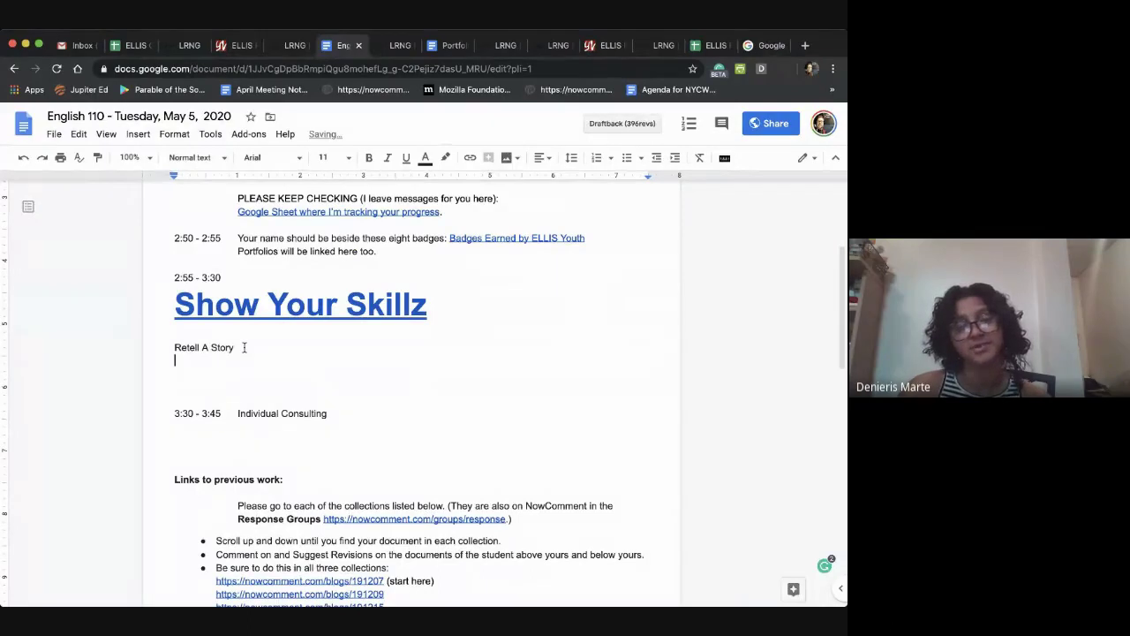
Step: Add 'Literary Analysis' and 'Youth Activism' as separate lines under Retell A Story
{"action": "type", "text": "a"}
{"action": "key", "text": "BackSpace"}
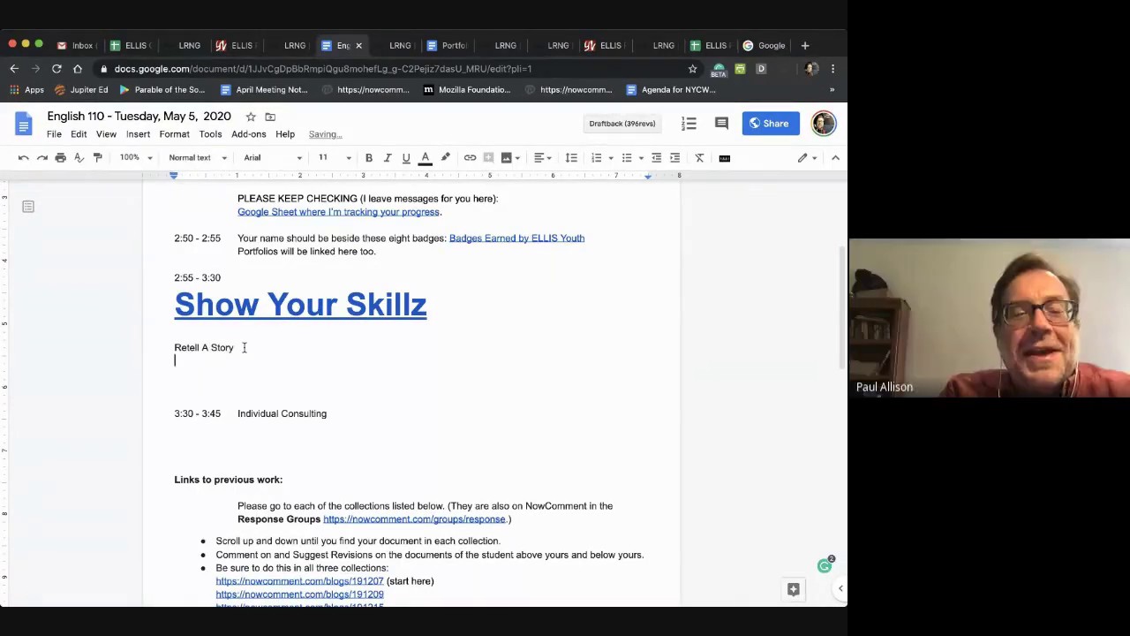
{"action": "type", "text": "L"}
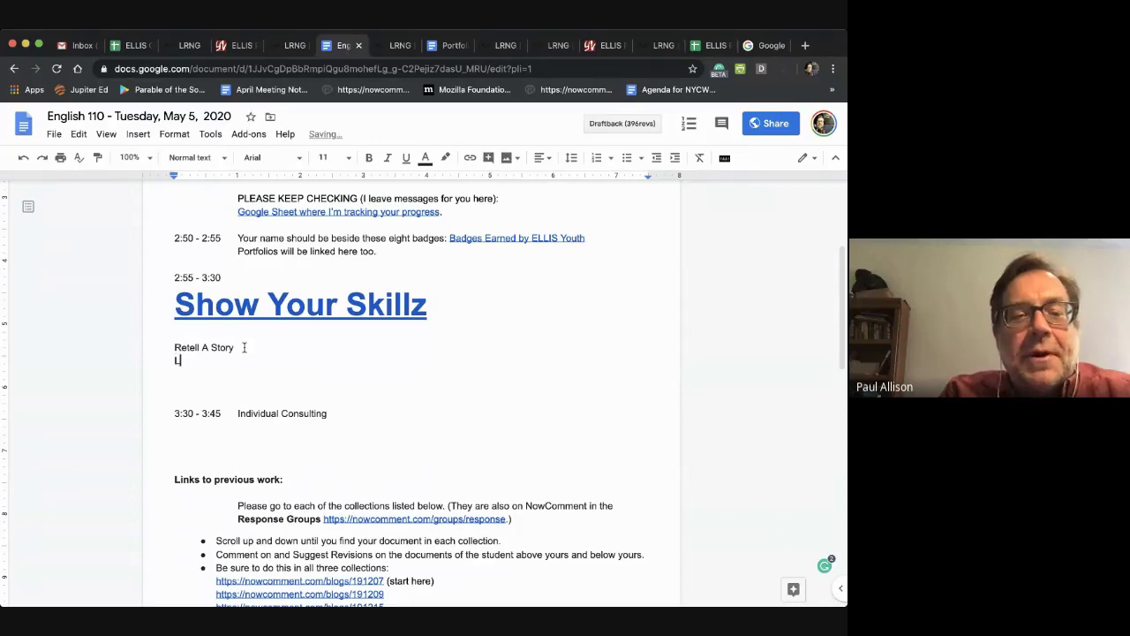
{"action": "type", "text": "iterary Analysis"}
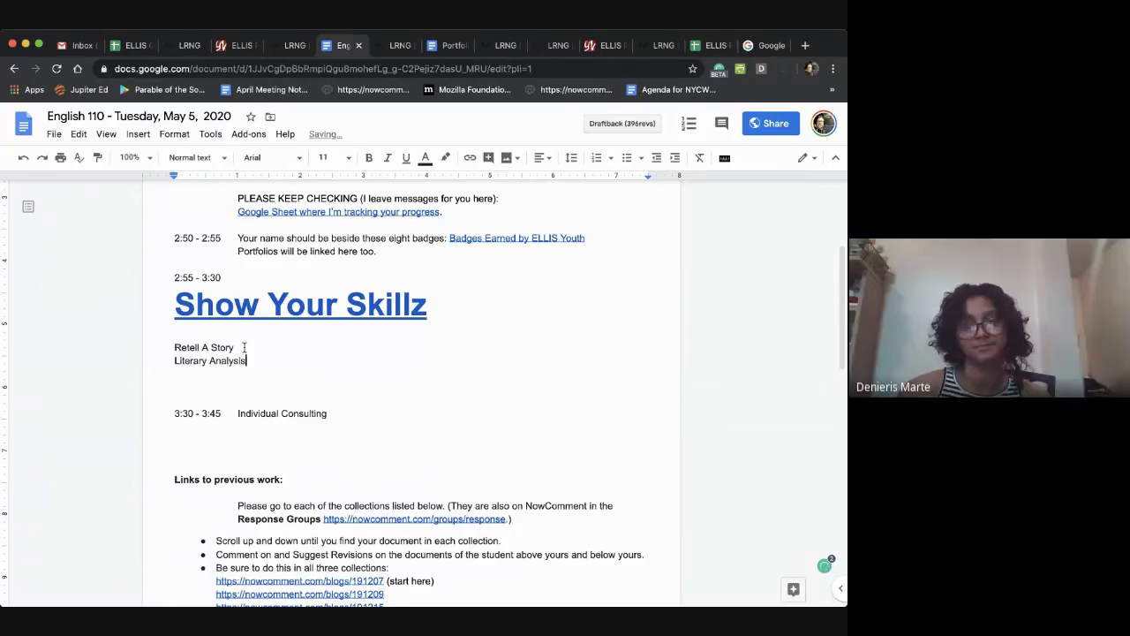
{"action": "key", "text": "Return"}
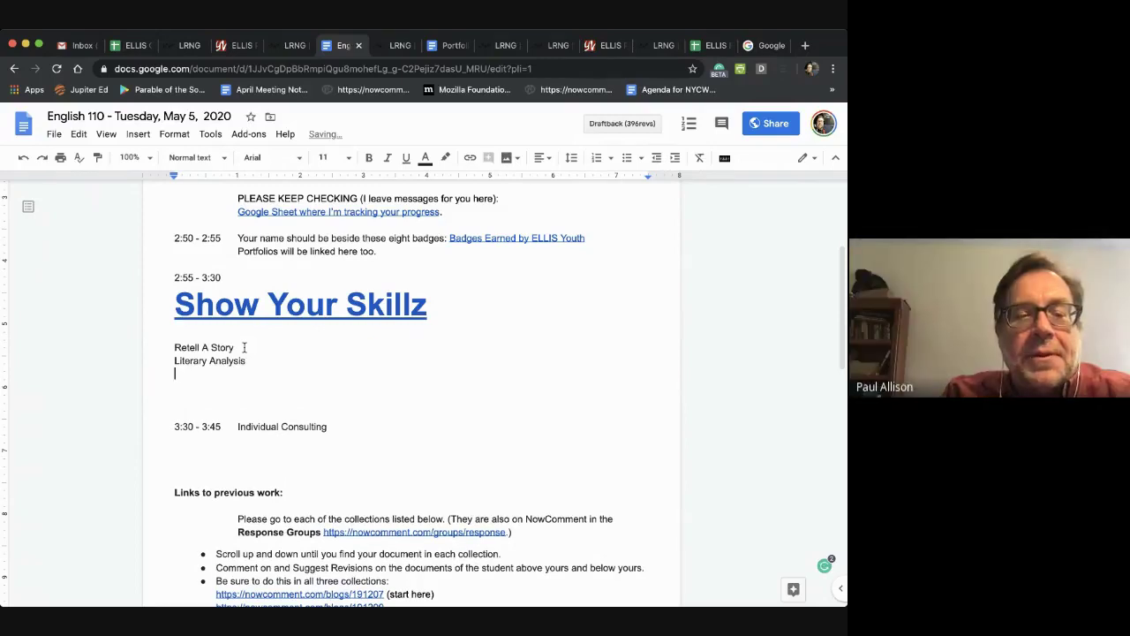
{"action": "type", "text": "Yougth Activism"}
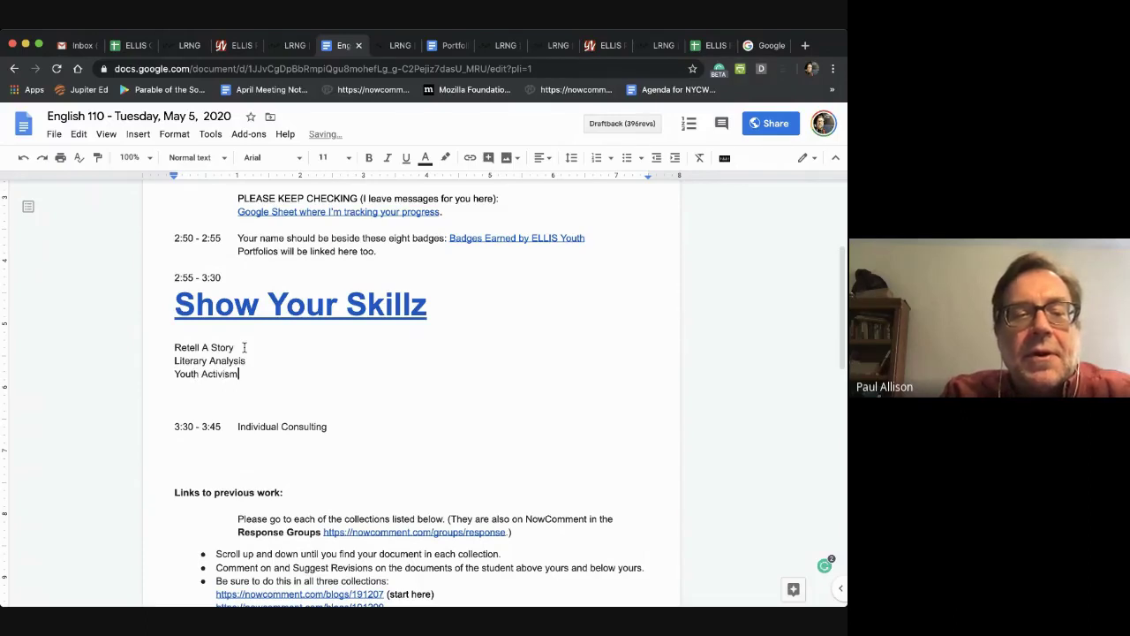
{"action": "key", "text": "Return"}
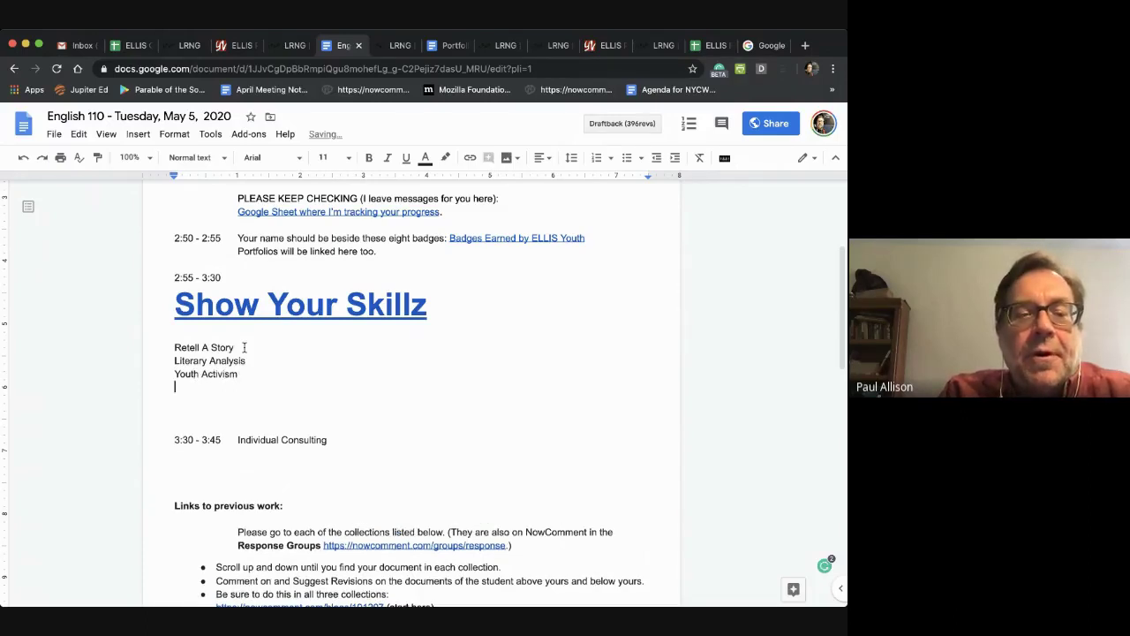
Step: Add 'Annotating Literature' and 'Writing about Literature' lines, fixing the typos
{"action": "type", "text": "Ann"}
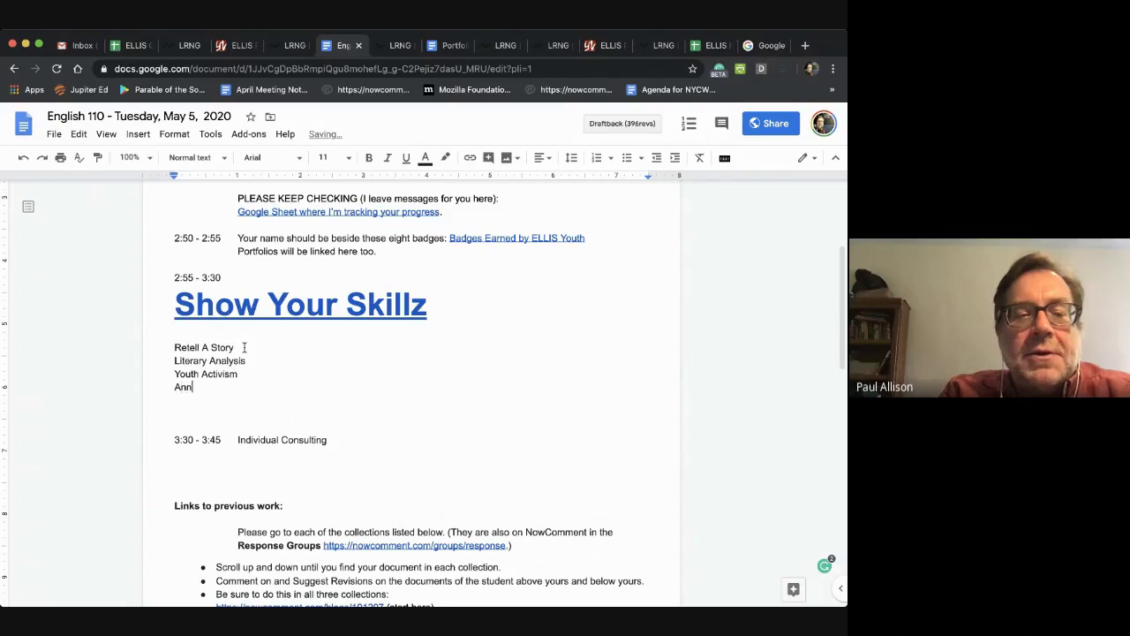
{"action": "type", "text": "otating Lityer"}
{"action": "key", "text": "BackSpace"}
{"action": "key", "text": "BackSpace"}
{"action": "key", "text": "BackSpace"}
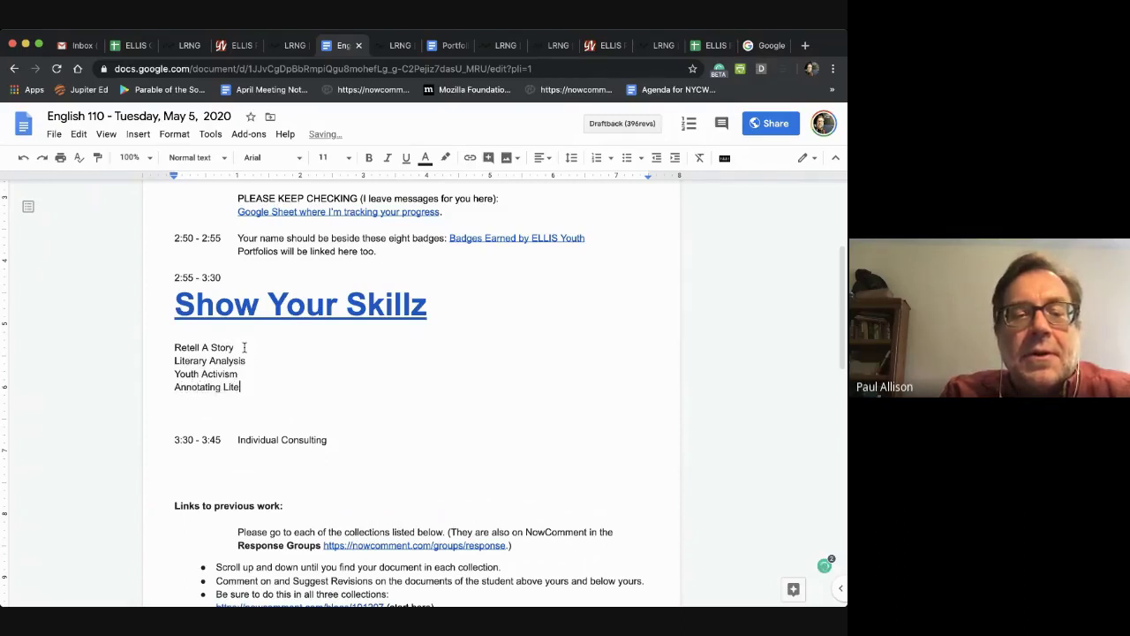
{"action": "type", "text": "erature"}
{"action": "key", "text": "Return"}
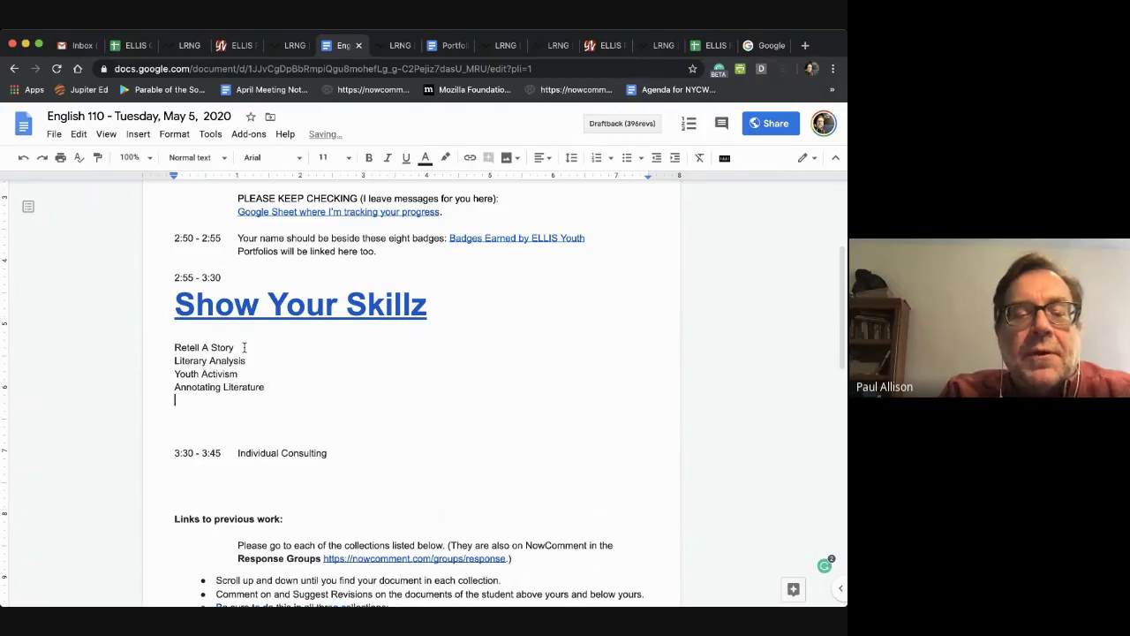
{"action": "type", "text": "Writ"}
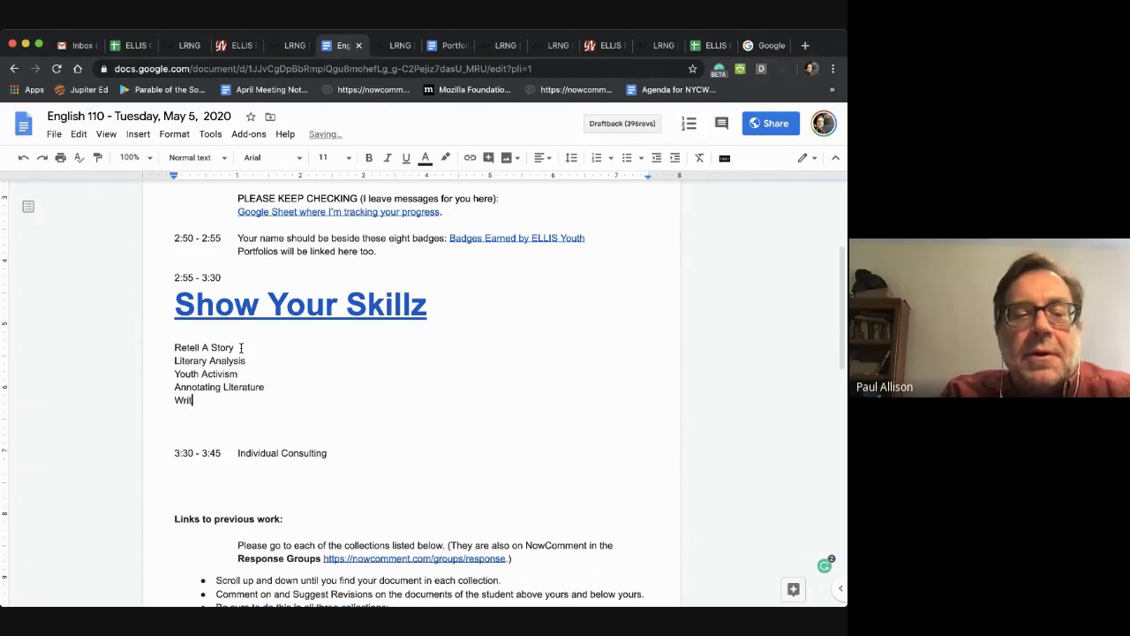
{"action": "type", "text": "ing abou Li"}
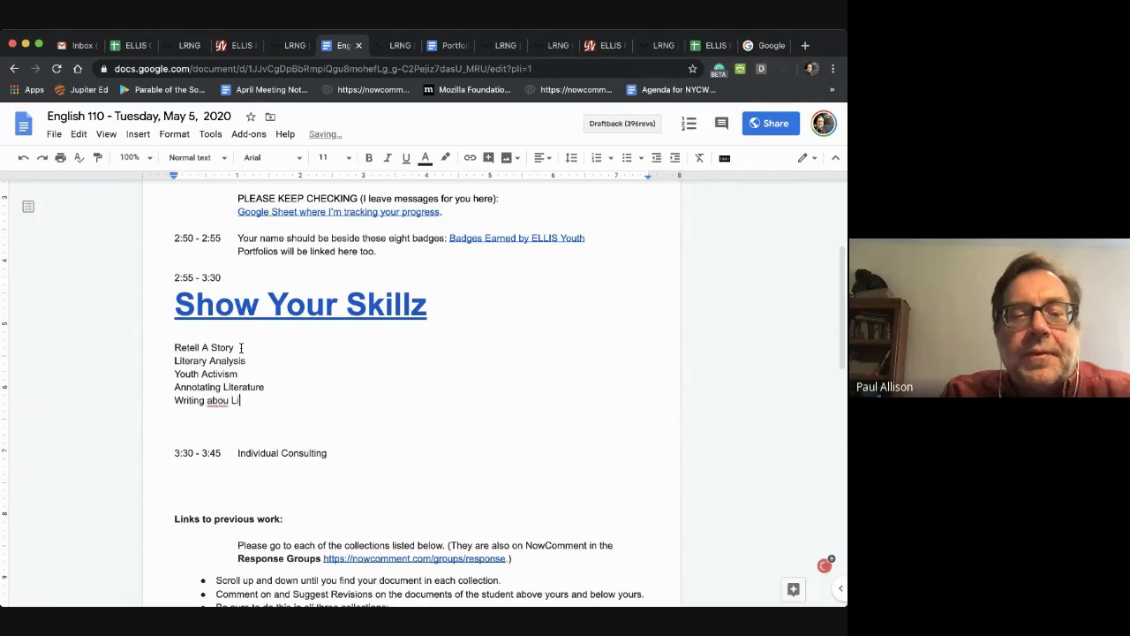
{"action": "key", "text": "BackSpace"}
{"action": "key", "text": "BackSpace"}
{"action": "key", "text": "BackSpace"}
{"action": "type", "text": "t Liter"}
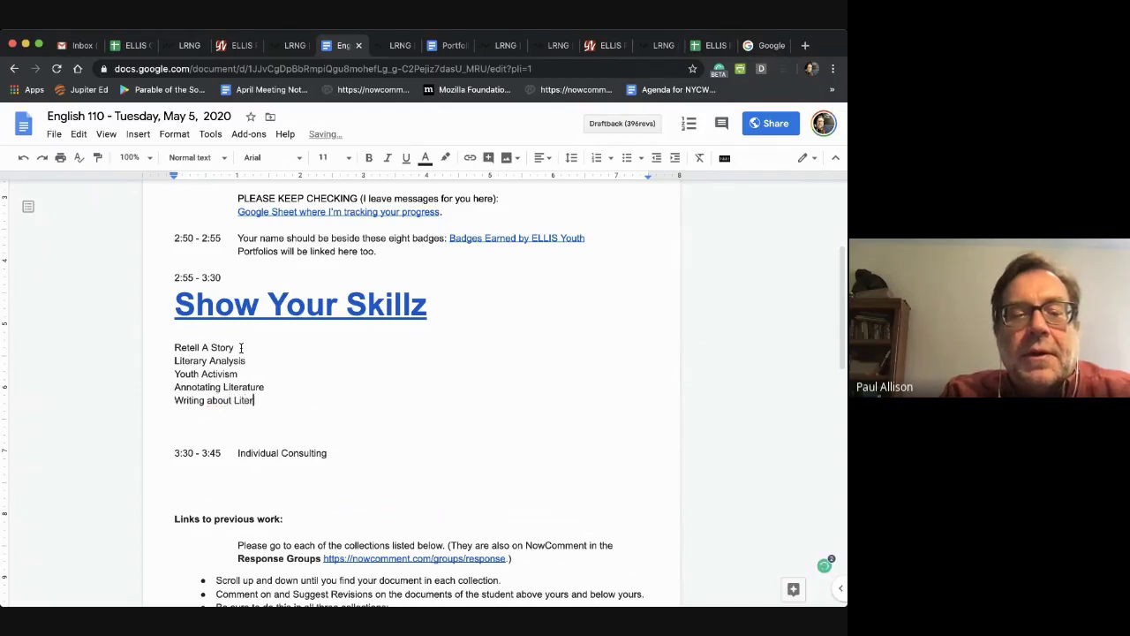
{"action": "type", "text": "ature"}
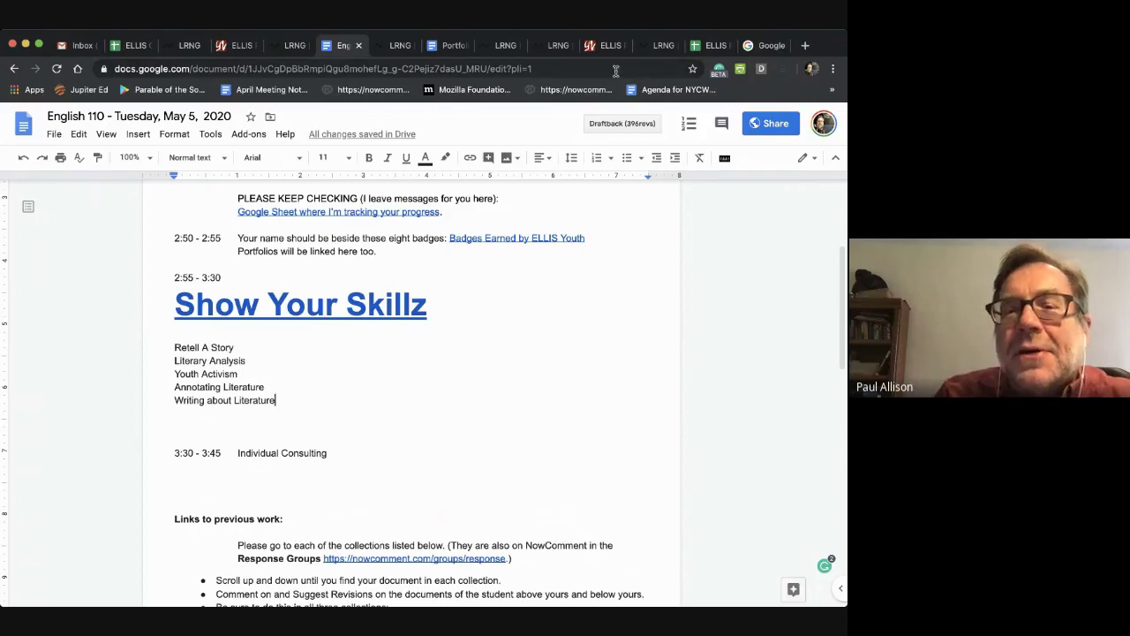
{"action": "left_click", "coordinate": [556, 49]}
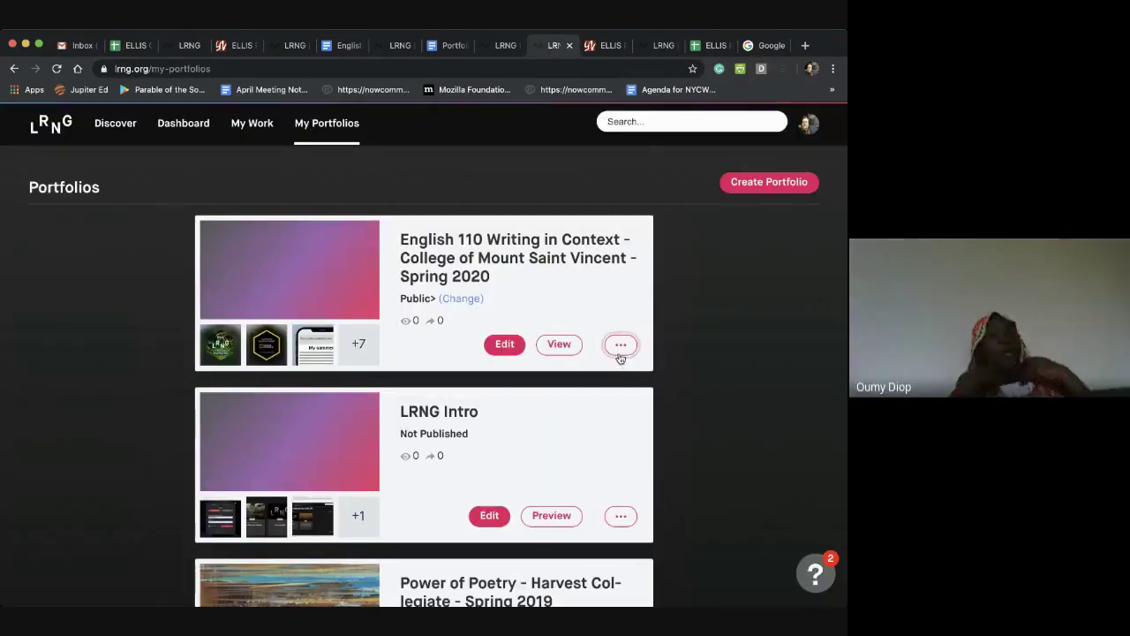
Step: Open the English 110 portfolio and start deleting the My Work row with the LRNG thumbnail
{"action": "left_click", "coordinate": [505, 352]}
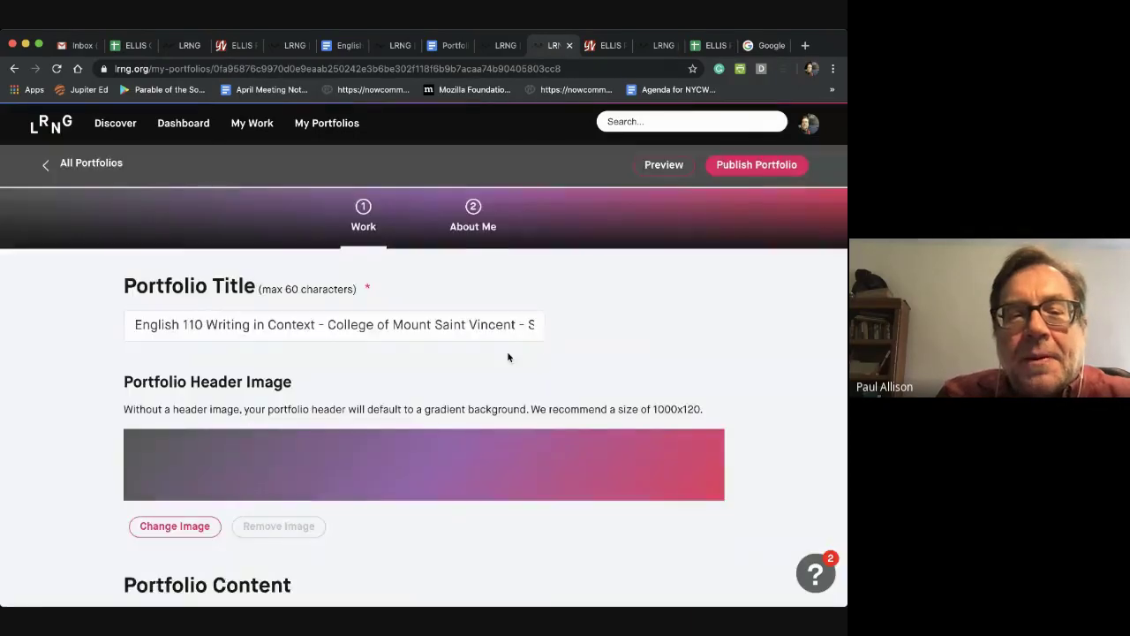
{"action": "scroll", "coordinate": [509, 357], "scroll_direction": "down", "scroll_amount": 1}
{"action": "scroll", "coordinate": [508, 355], "scroll_direction": "down", "scroll_amount": 6}
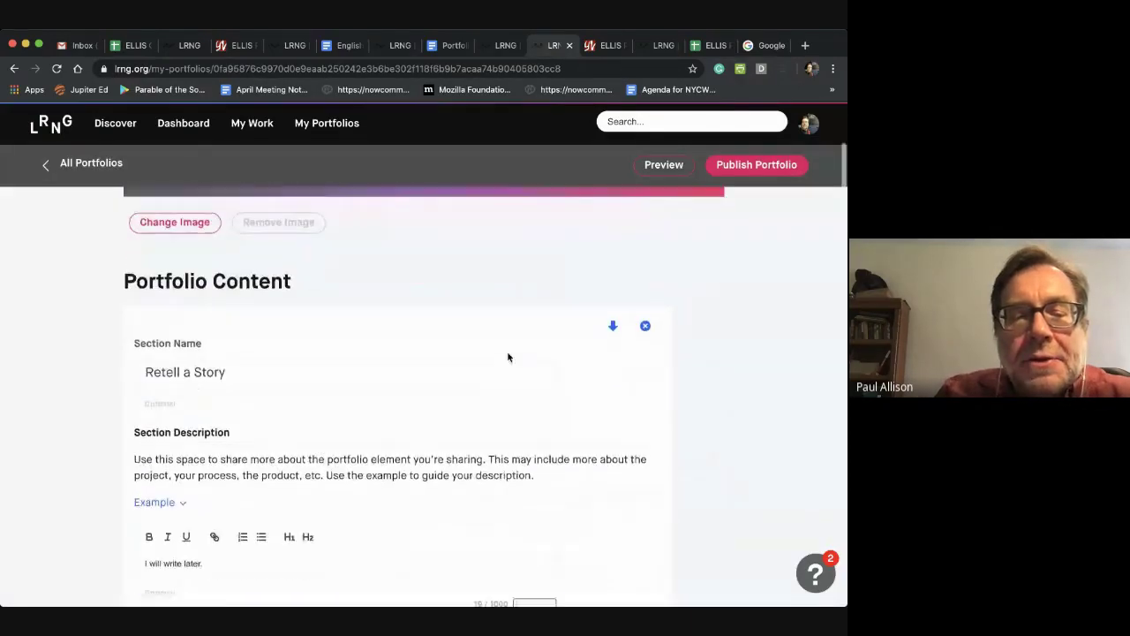
{"action": "scroll", "coordinate": [508, 354], "scroll_direction": "up", "scroll_amount": 1}
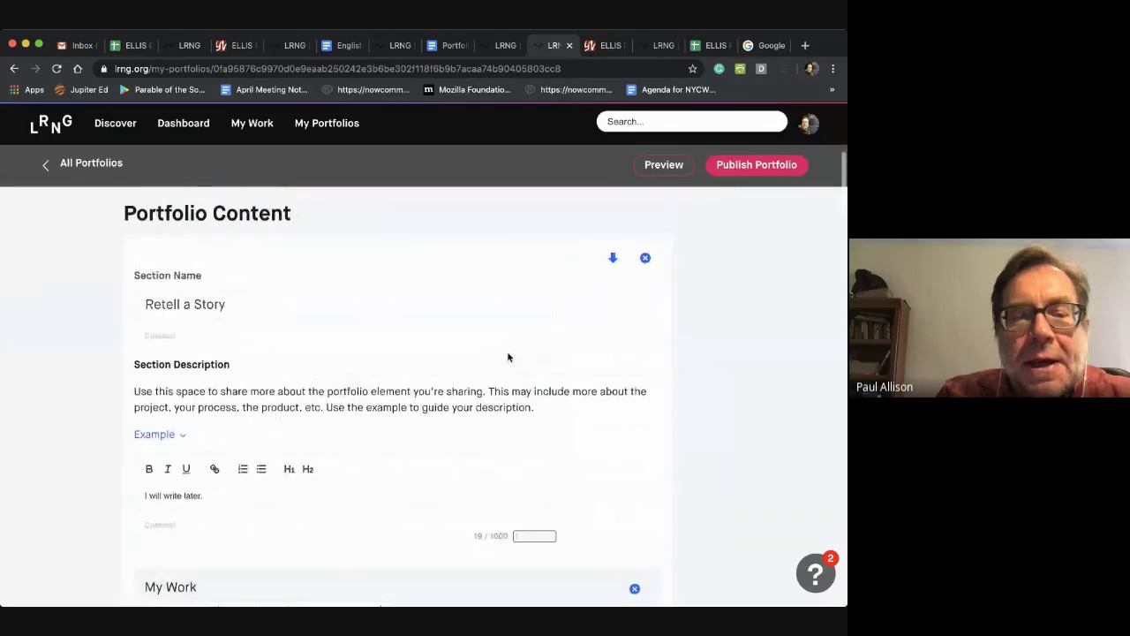
{"action": "scroll", "coordinate": [508, 357], "scroll_direction": "down", "scroll_amount": 6}
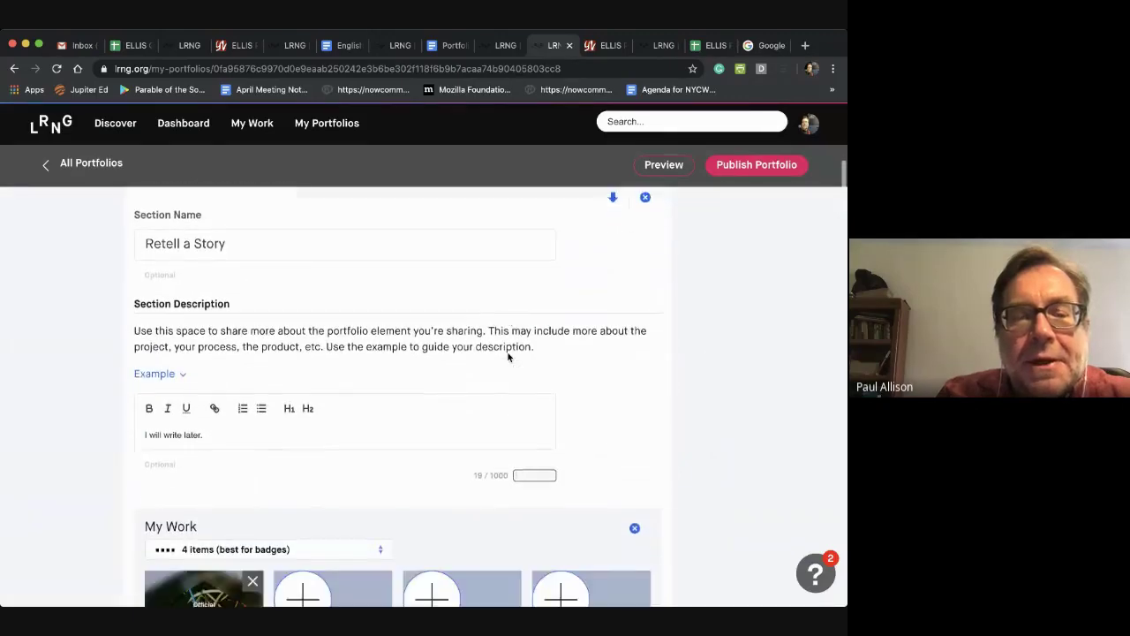
{"action": "scroll", "coordinate": [509, 358], "scroll_direction": "down", "scroll_amount": 7}
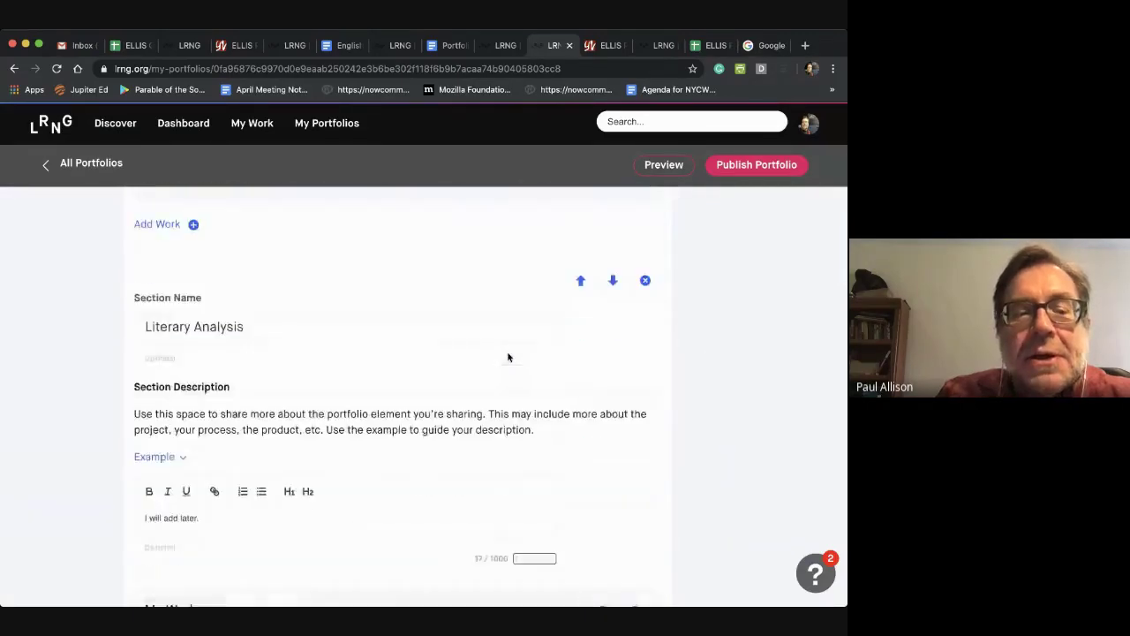
{"action": "scroll", "coordinate": [508, 358], "scroll_direction": "down", "scroll_amount": 11}
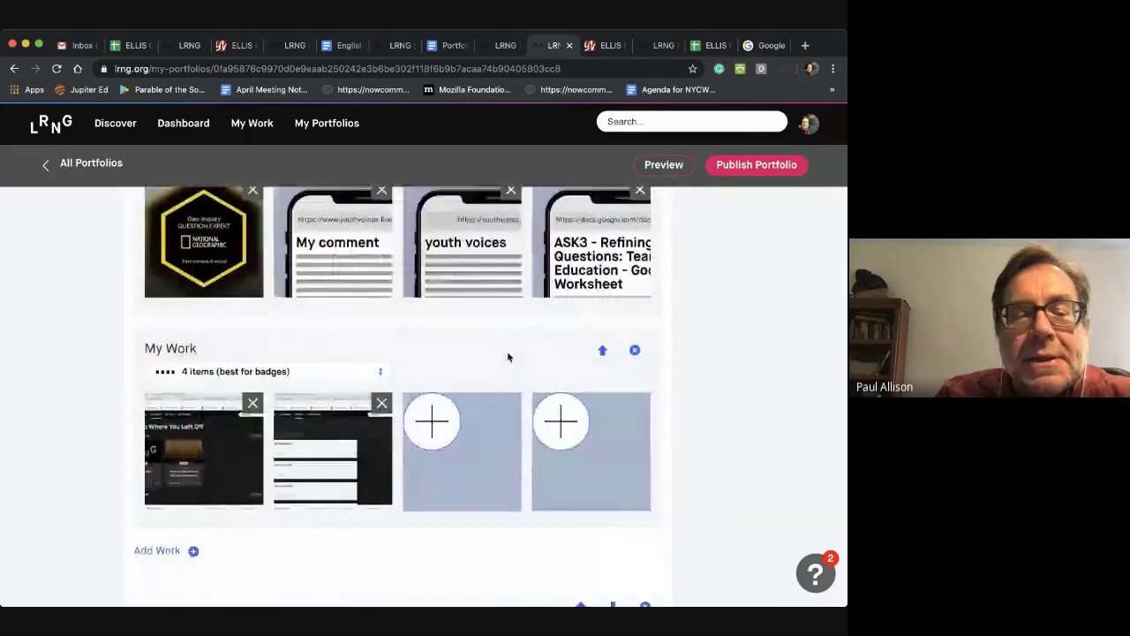
{"action": "scroll", "coordinate": [508, 357], "scroll_direction": "down", "scroll_amount": 10}
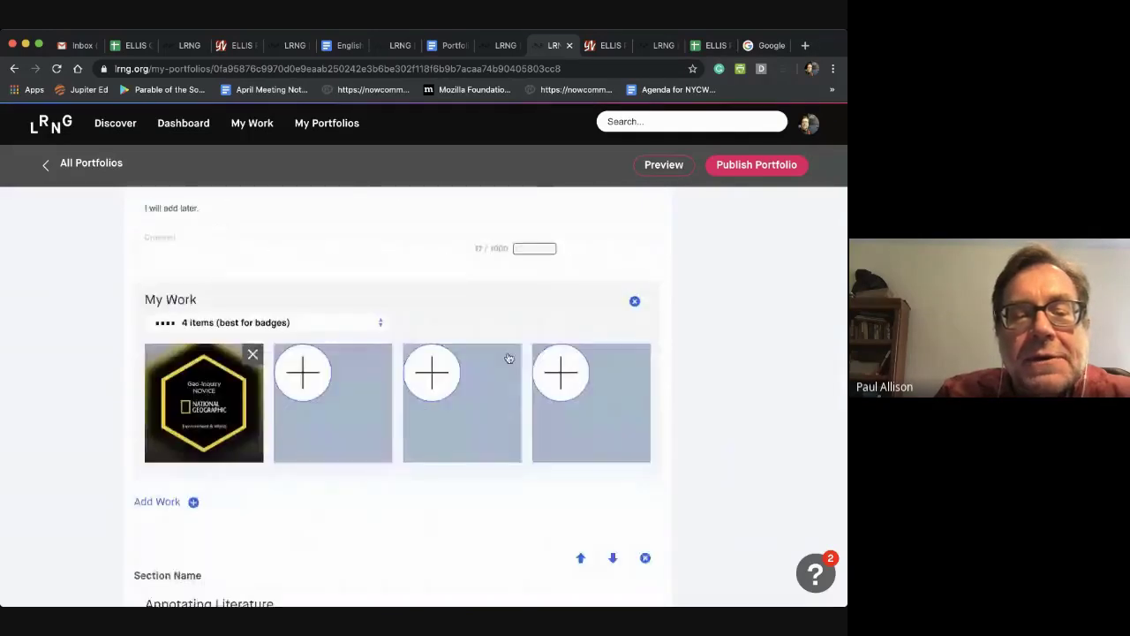
{"action": "scroll", "coordinate": [508, 357], "scroll_direction": "down", "scroll_amount": 10}
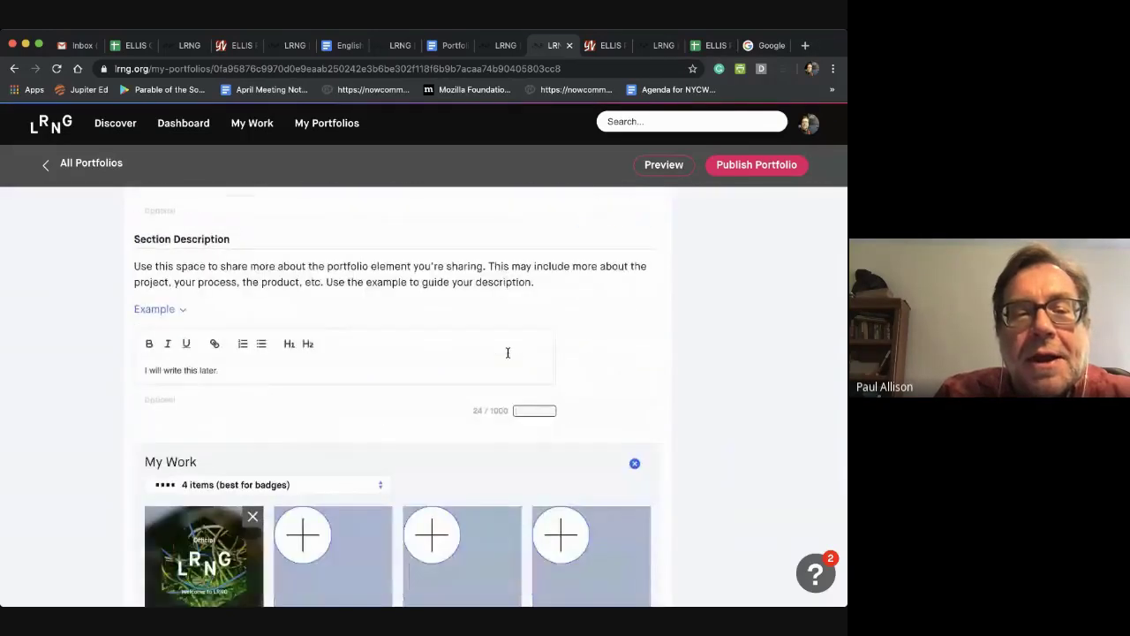
{"action": "scroll", "coordinate": [507, 357], "scroll_direction": "up", "scroll_amount": 11}
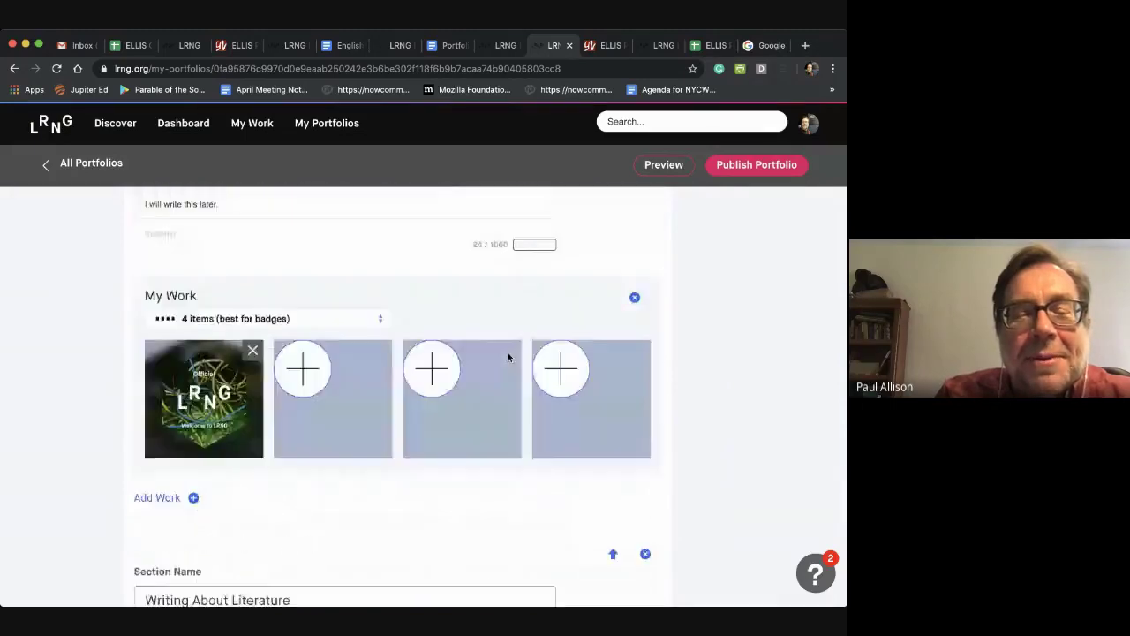
{"action": "scroll", "coordinate": [508, 357], "scroll_direction": "up", "scroll_amount": 10}
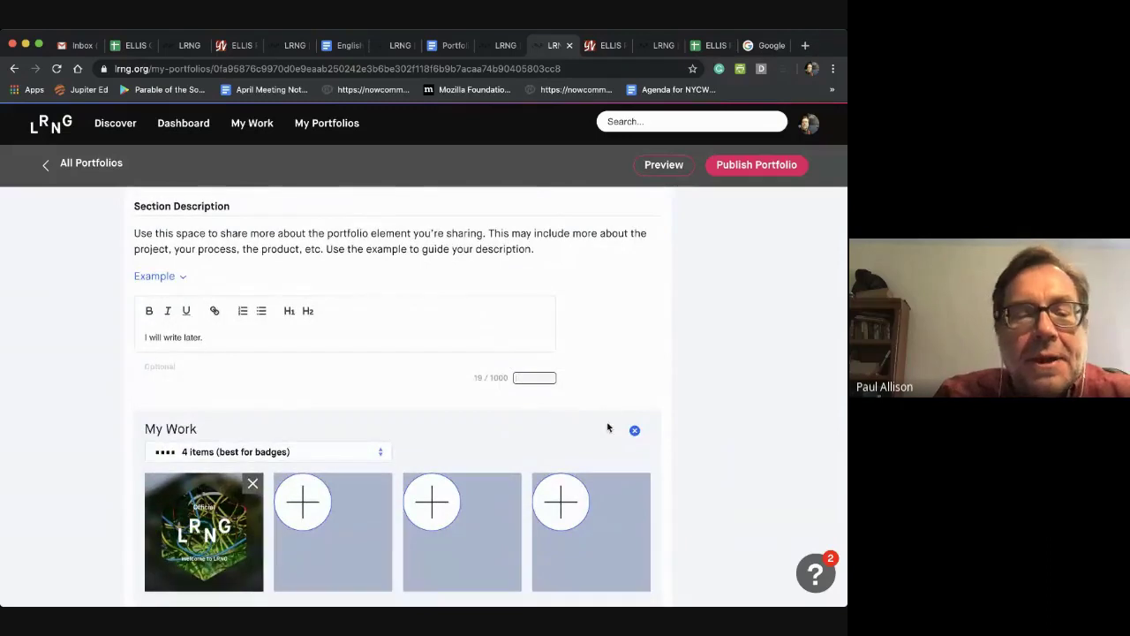
{"action": "scroll", "coordinate": [593, 429], "scroll_direction": "up", "scroll_amount": 1}
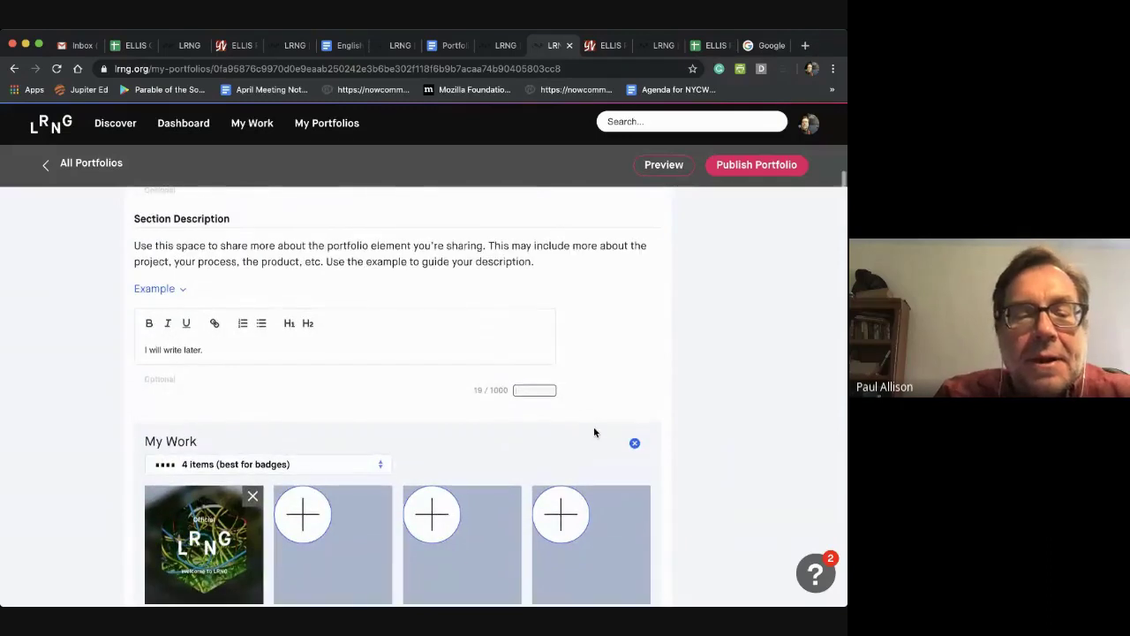
{"action": "left_click", "coordinate": [634, 457]}
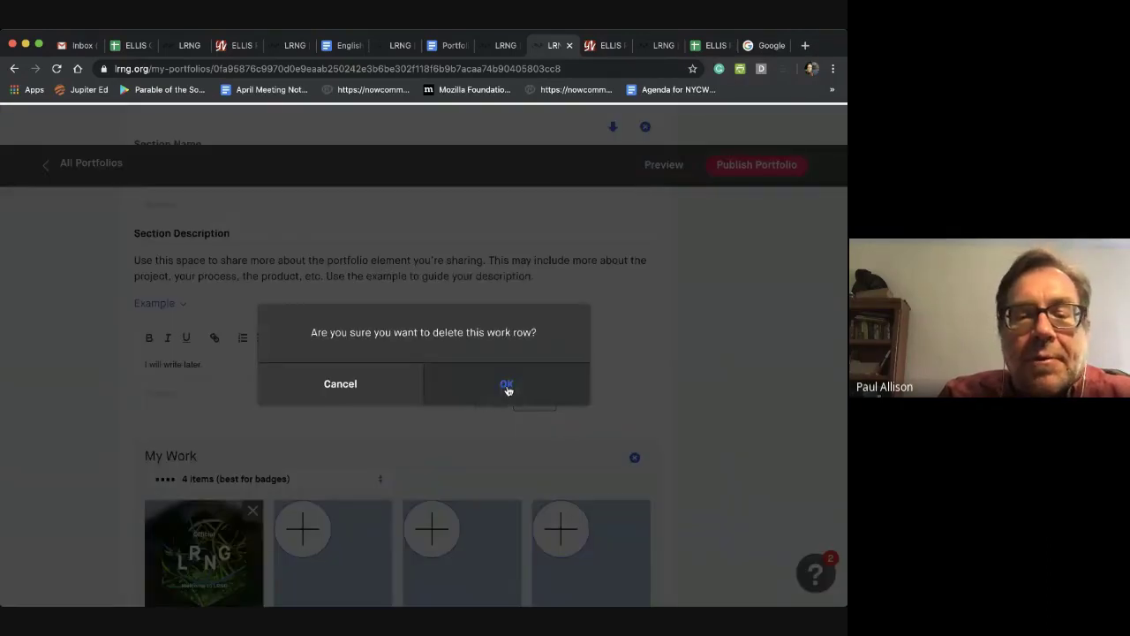
Step: Confirm deletion of the LRNG-thumbnail work row
{"action": "left_click", "coordinate": [507, 386]}
{"action": "scroll", "coordinate": [507, 389], "scroll_direction": "down", "scroll_amount": 1}
{"action": "scroll", "coordinate": [507, 388], "scroll_direction": "up", "scroll_amount": 3}
{"action": "scroll", "coordinate": [507, 385], "scroll_direction": "down", "scroll_amount": 1}
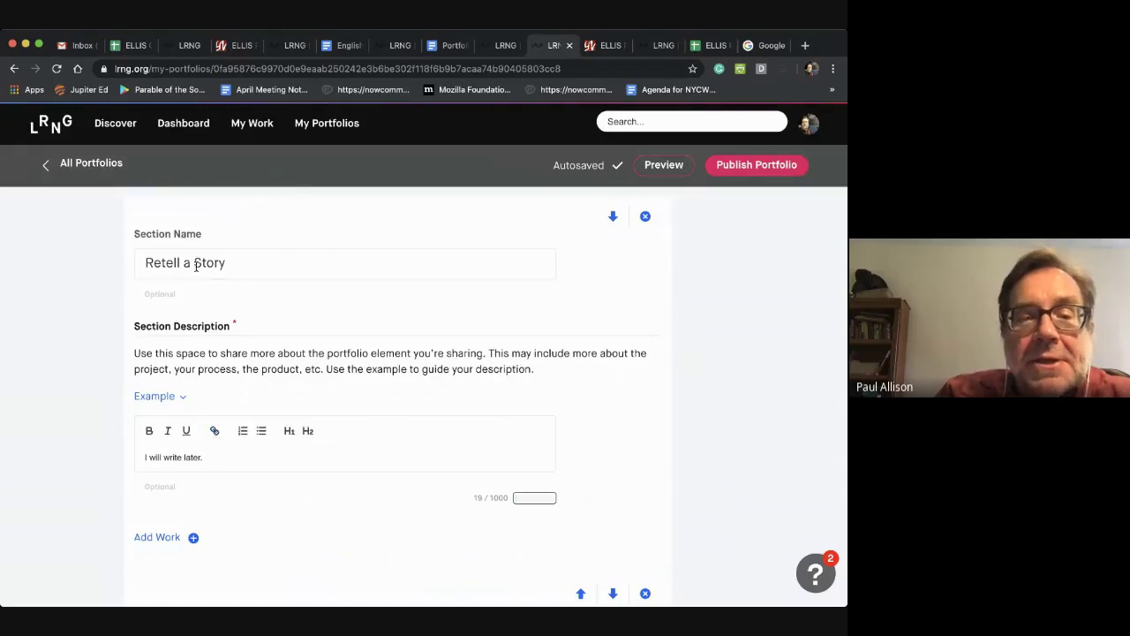
Step: Select the Retell a Story section name and its 'I will write later' description
{"action": "left_click_drag", "start_coordinate": [229, 263], "coordinate": [141, 258]}
{"action": "left_click", "coordinate": [348, 328]}
{"action": "scroll", "coordinate": [348, 331], "scroll_direction": "down", "scroll_amount": 1}
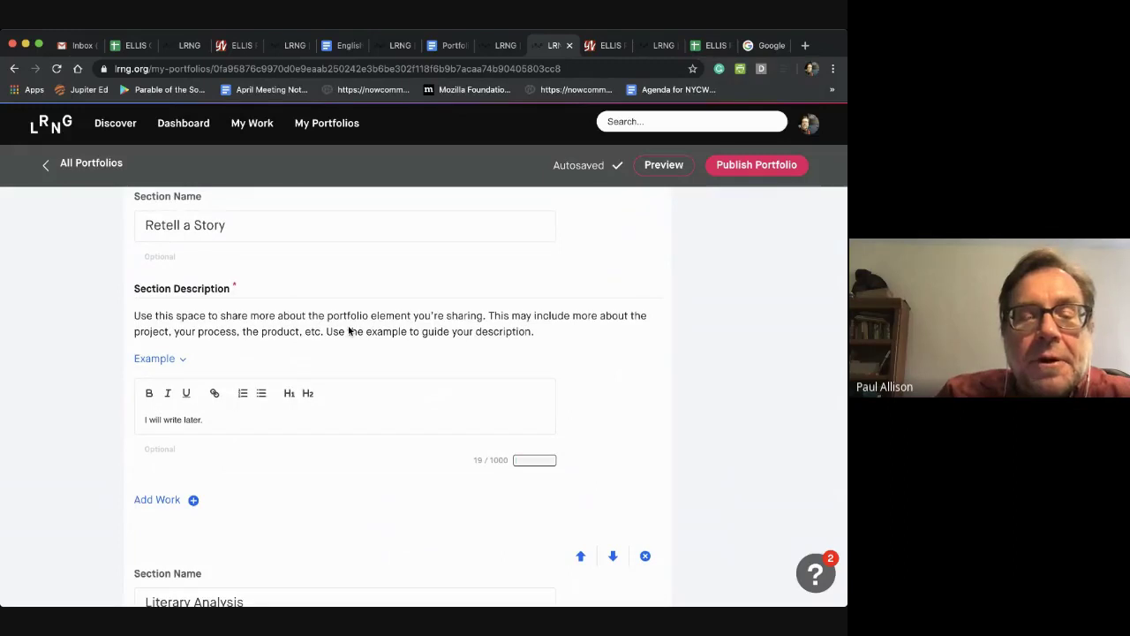
{"action": "scroll", "coordinate": [348, 331], "scroll_direction": "up", "scroll_amount": 1}
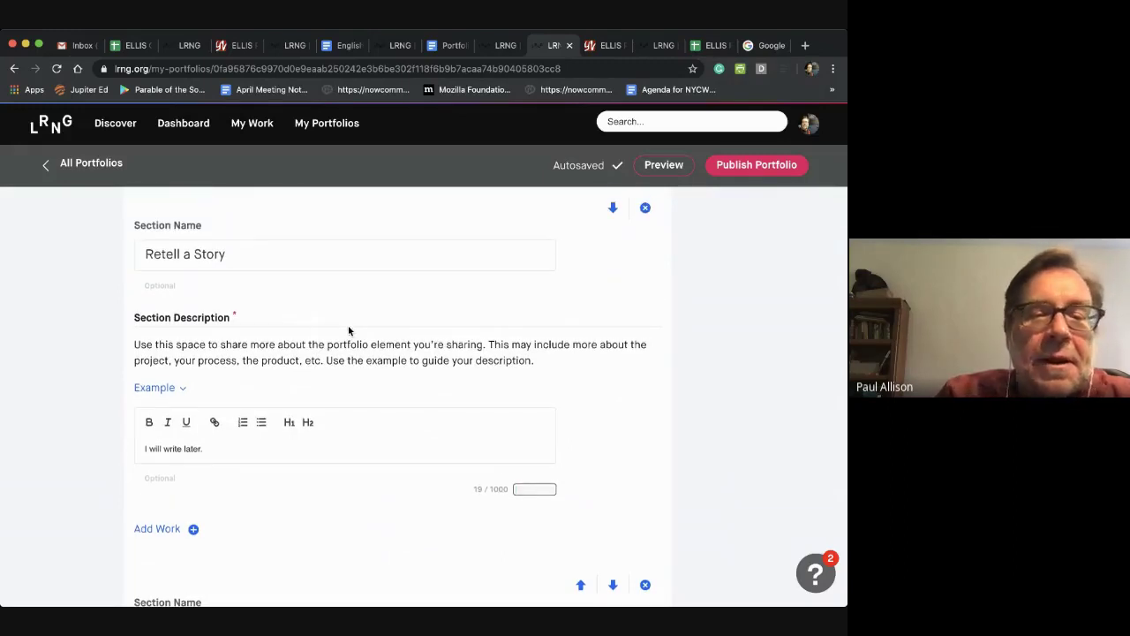
{"action": "scroll", "coordinate": [348, 329], "scroll_direction": "down", "scroll_amount": 1}
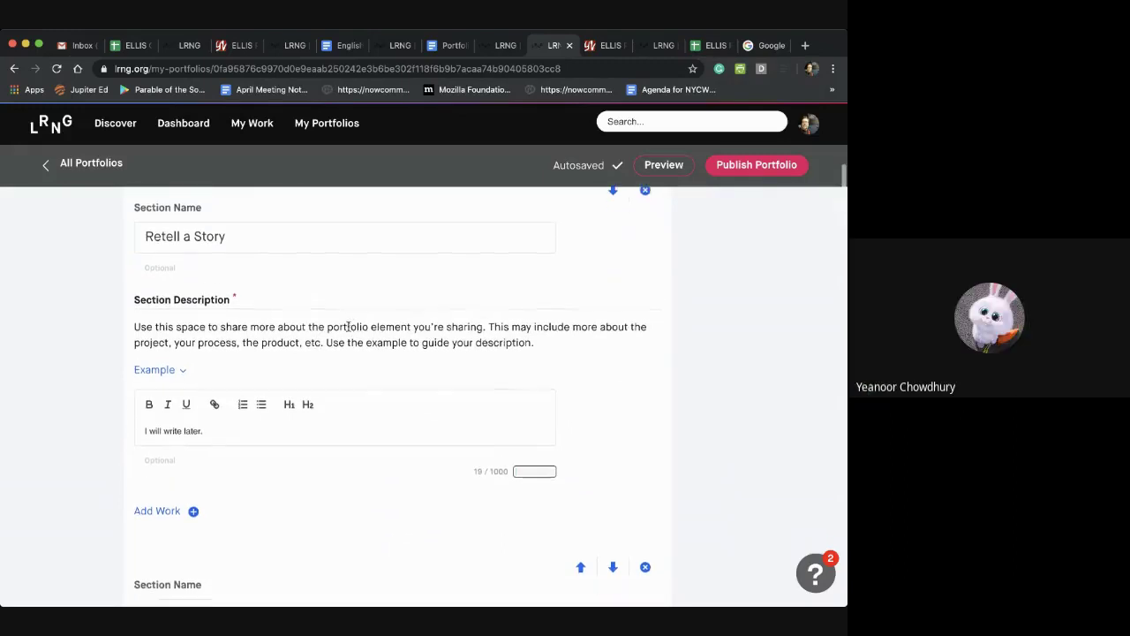
{"action": "scroll", "coordinate": [348, 326], "scroll_direction": "up", "scroll_amount": 1}
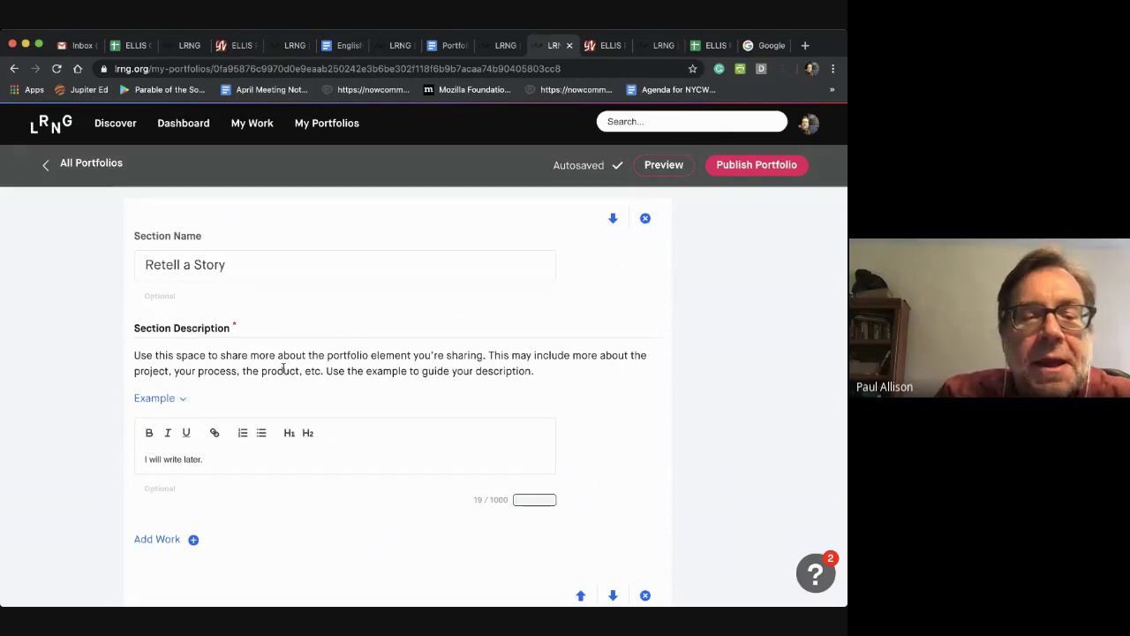
{"action": "left_click_drag", "start_coordinate": [220, 458], "coordinate": [124, 464]}
{"action": "scroll", "coordinate": [107, 457], "scroll_direction": "down", "scroll_amount": 3}
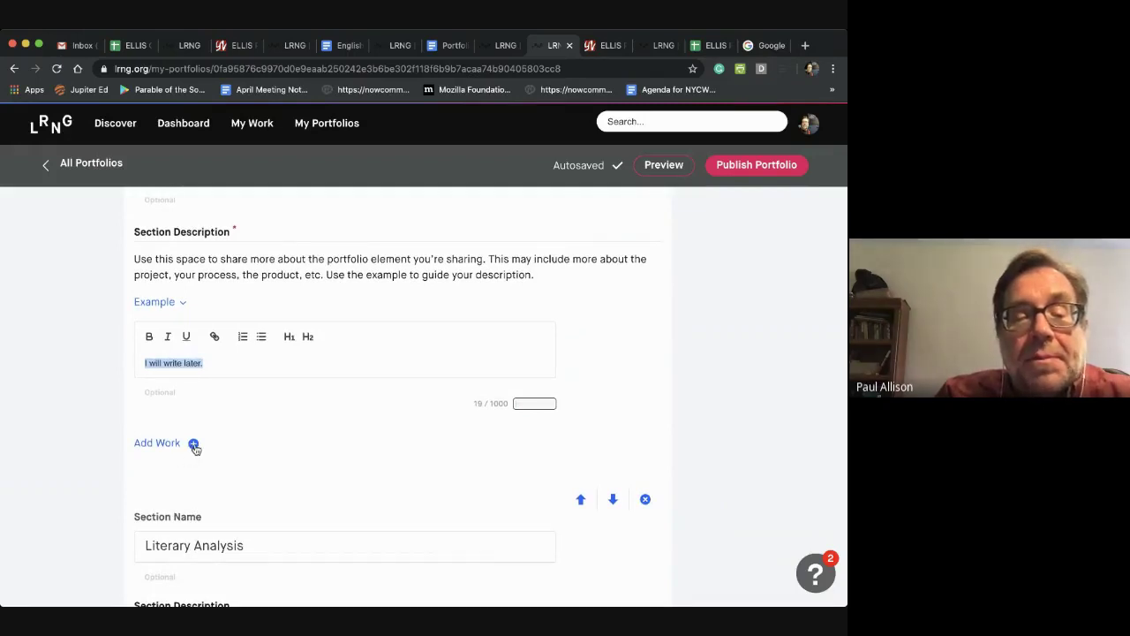
Step: Add a work row to Retell a Story laid out with 4 items (best for badges)
{"action": "left_click", "coordinate": [194, 444]}
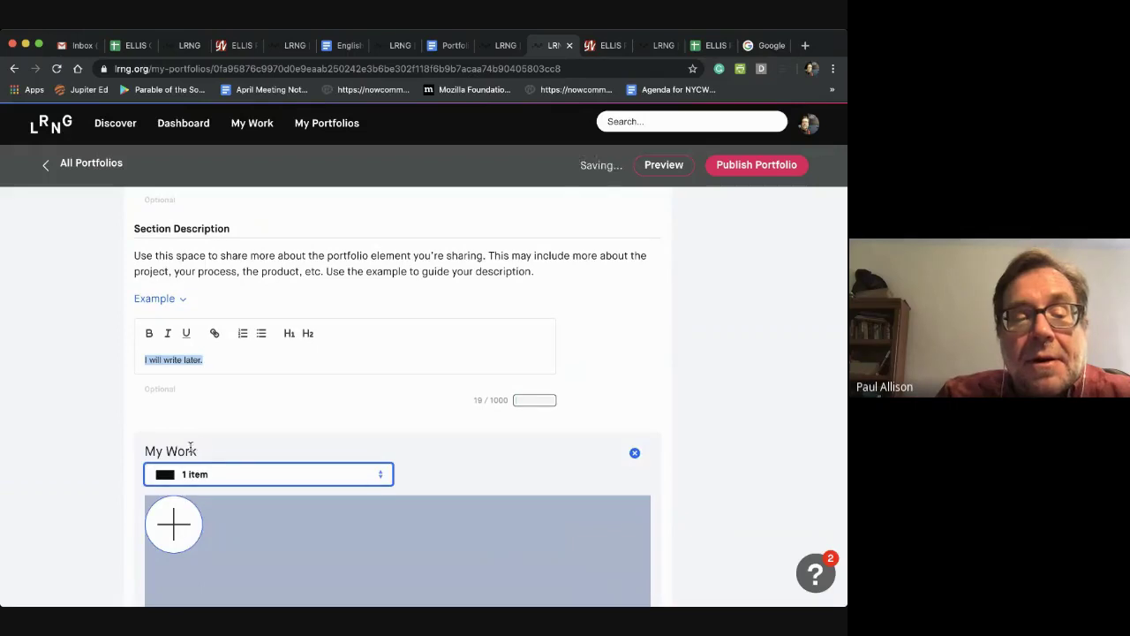
{"action": "scroll", "coordinate": [146, 446], "scroll_direction": "down", "scroll_amount": 2}
{"action": "left_click", "coordinate": [227, 357]}
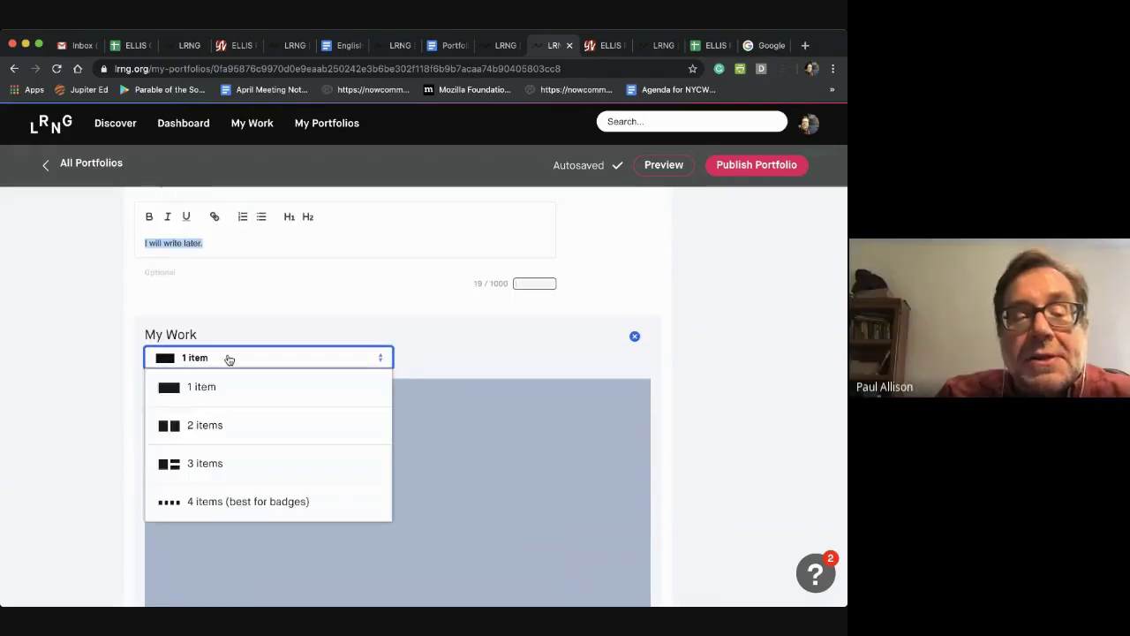
{"action": "left_click", "coordinate": [209, 505]}
{"action": "scroll", "coordinate": [129, 497], "scroll_direction": "down", "scroll_amount": 2}
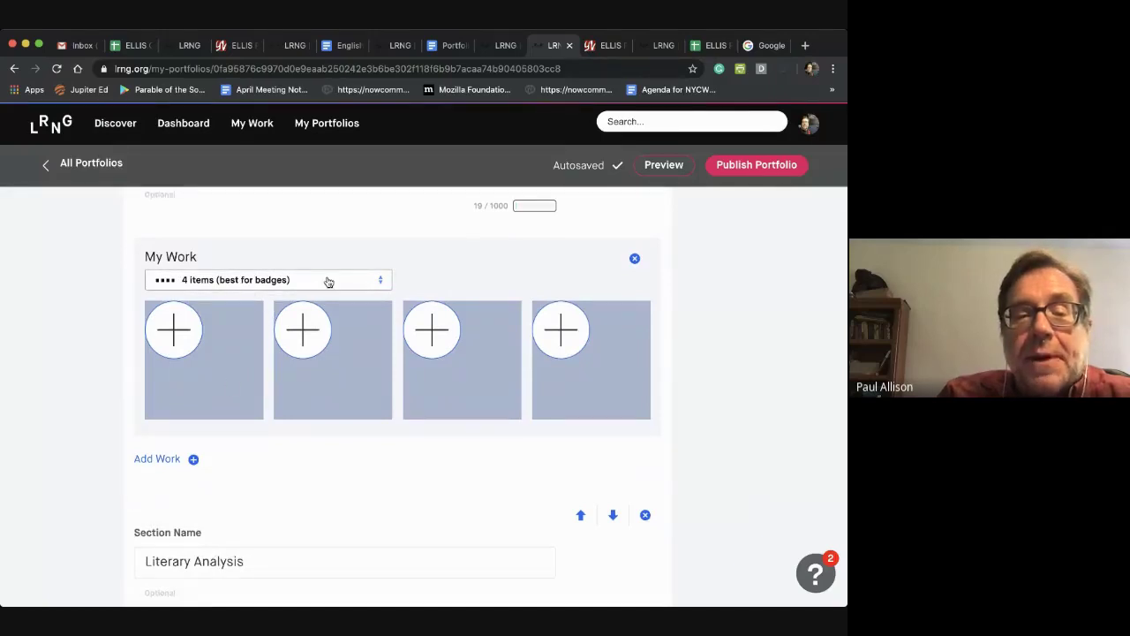
Step: Put the Geo-Inquiry Novice badge in the first slot, then remove it again
{"action": "left_click", "coordinate": [174, 330]}
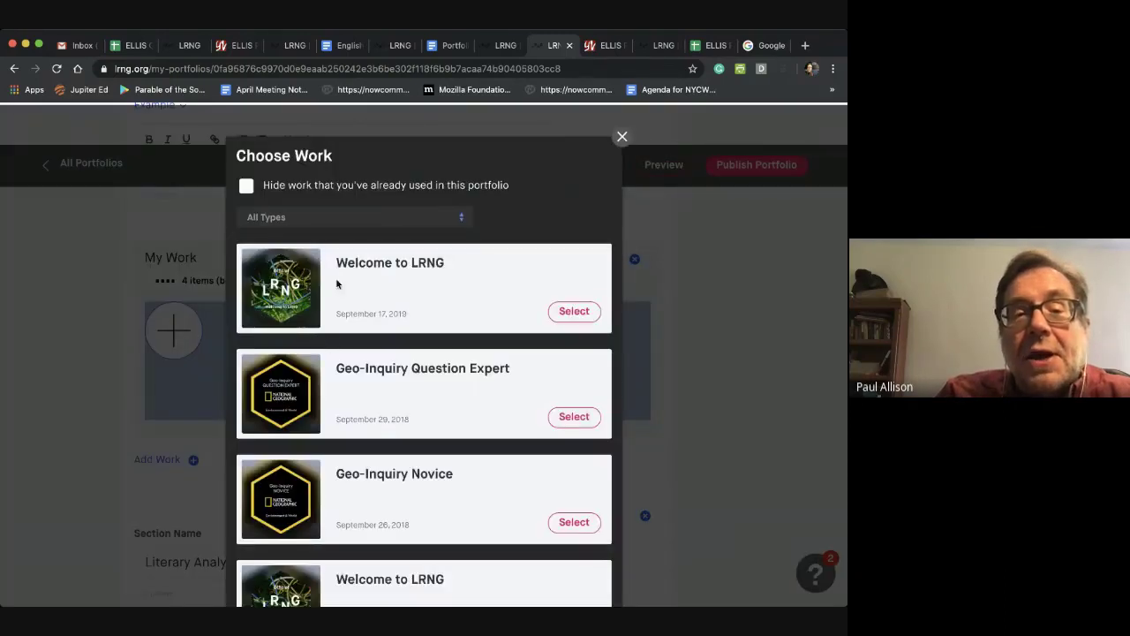
{"action": "scroll", "coordinate": [344, 467], "scroll_direction": "down", "scroll_amount": 15}
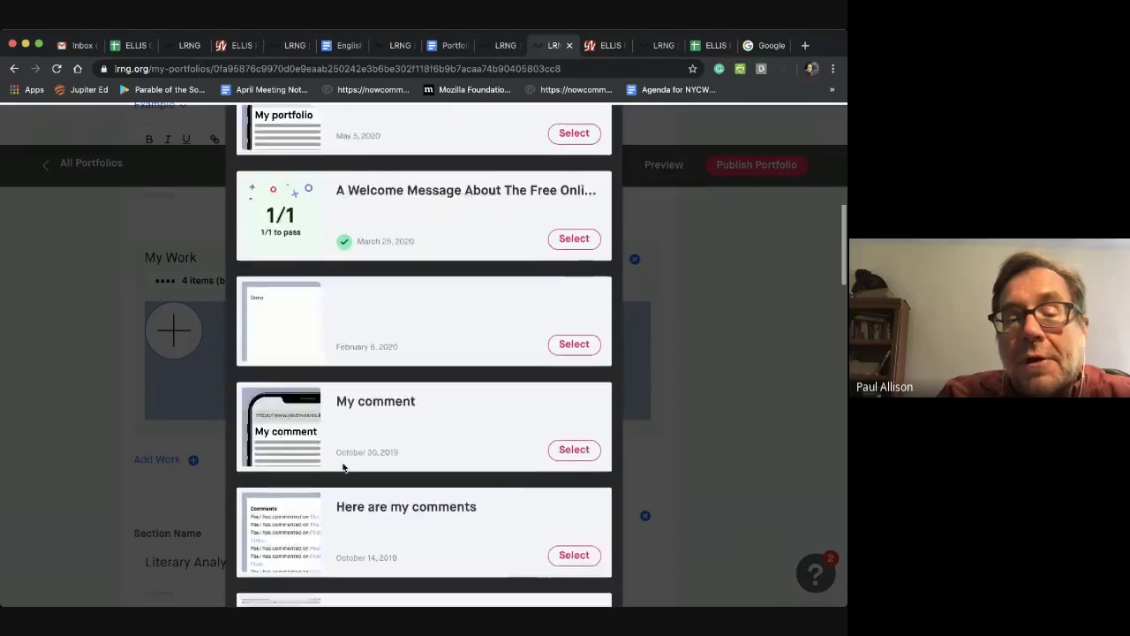
{"action": "scroll", "coordinate": [344, 466], "scroll_direction": "down", "scroll_amount": 15}
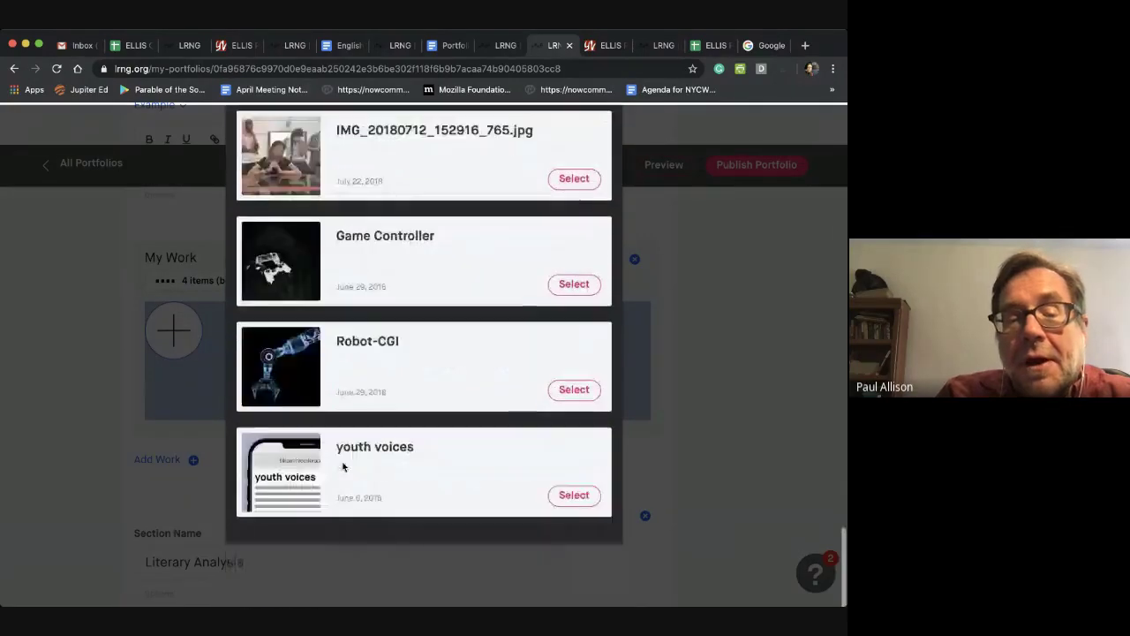
{"action": "scroll", "coordinate": [344, 467], "scroll_direction": "up", "scroll_amount": 20}
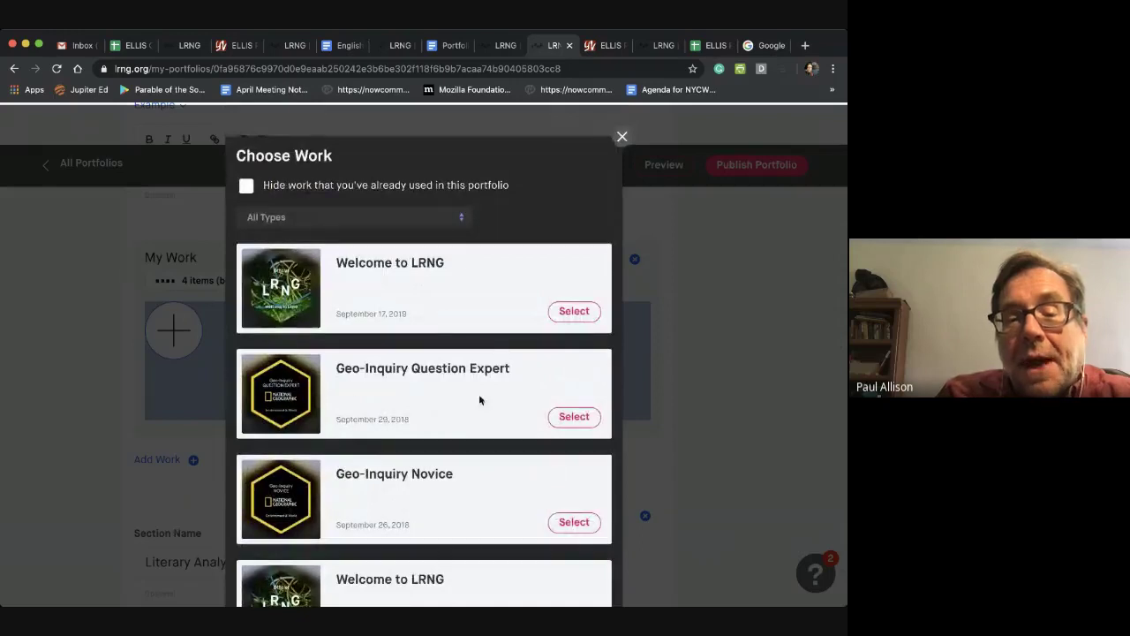
{"action": "scroll", "coordinate": [520, 417], "scroll_direction": "down", "scroll_amount": 1}
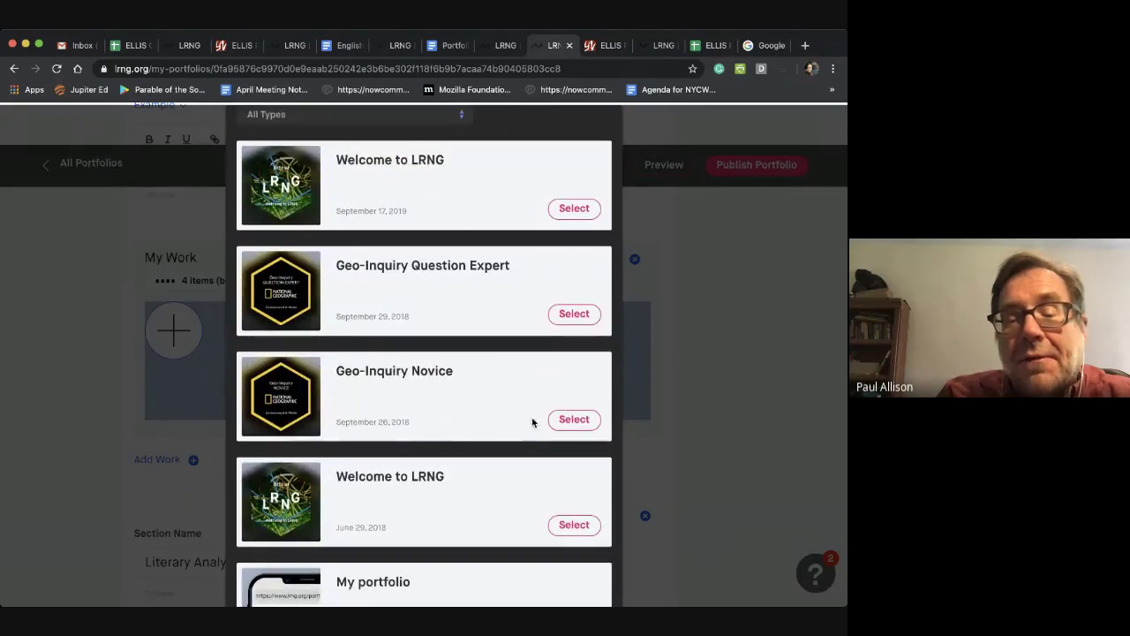
{"action": "left_click", "coordinate": [581, 425]}
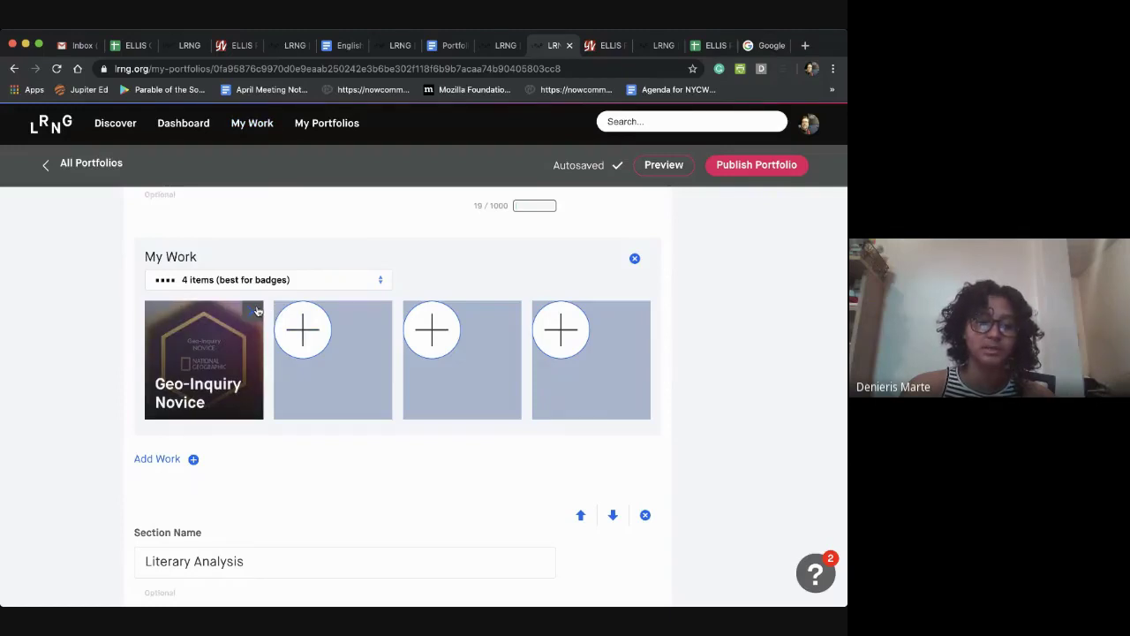
{"action": "left_click", "coordinate": [257, 311]}
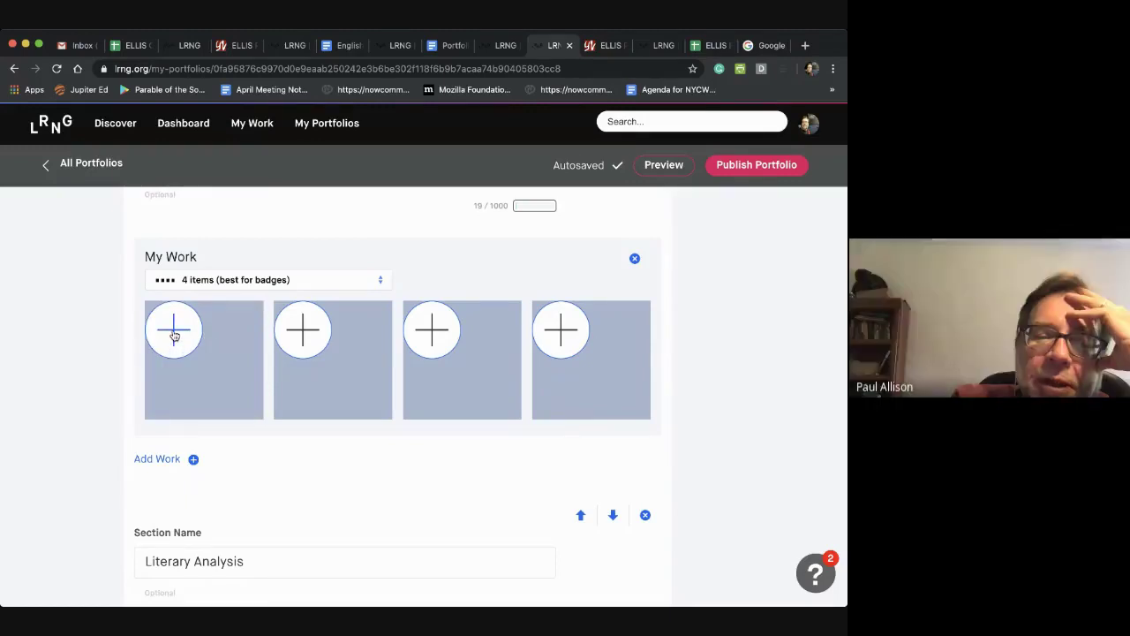
{"action": "left_click", "coordinate": [174, 332]}
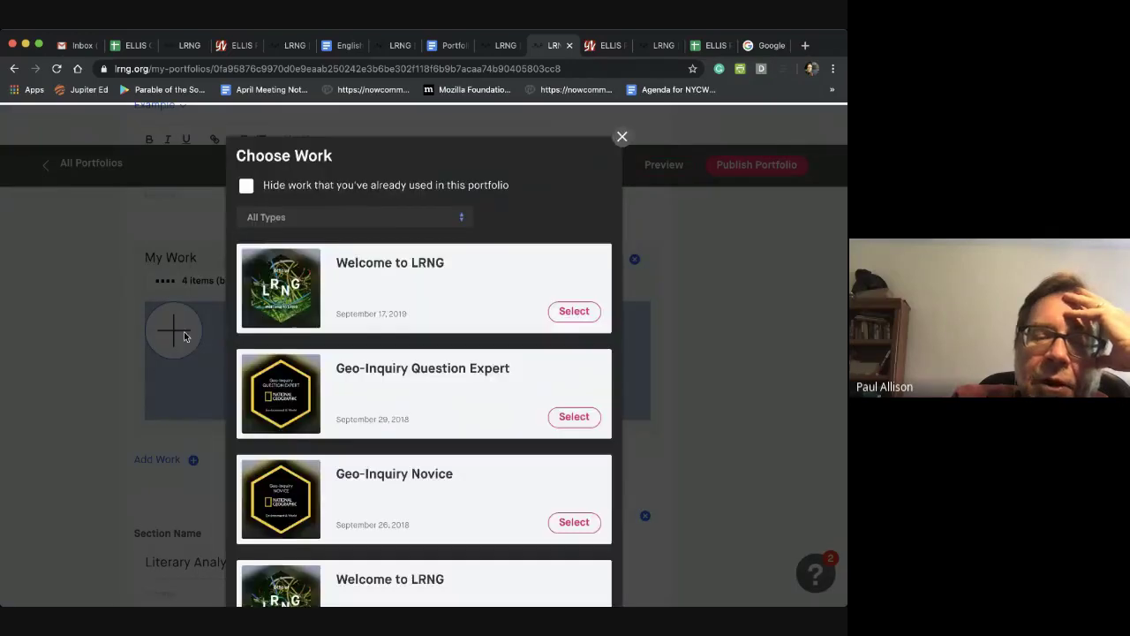
{"action": "scroll", "coordinate": [397, 415], "scroll_direction": "down", "scroll_amount": 5}
{"action": "scroll", "coordinate": [398, 414], "scroll_direction": "down", "scroll_amount": 10}
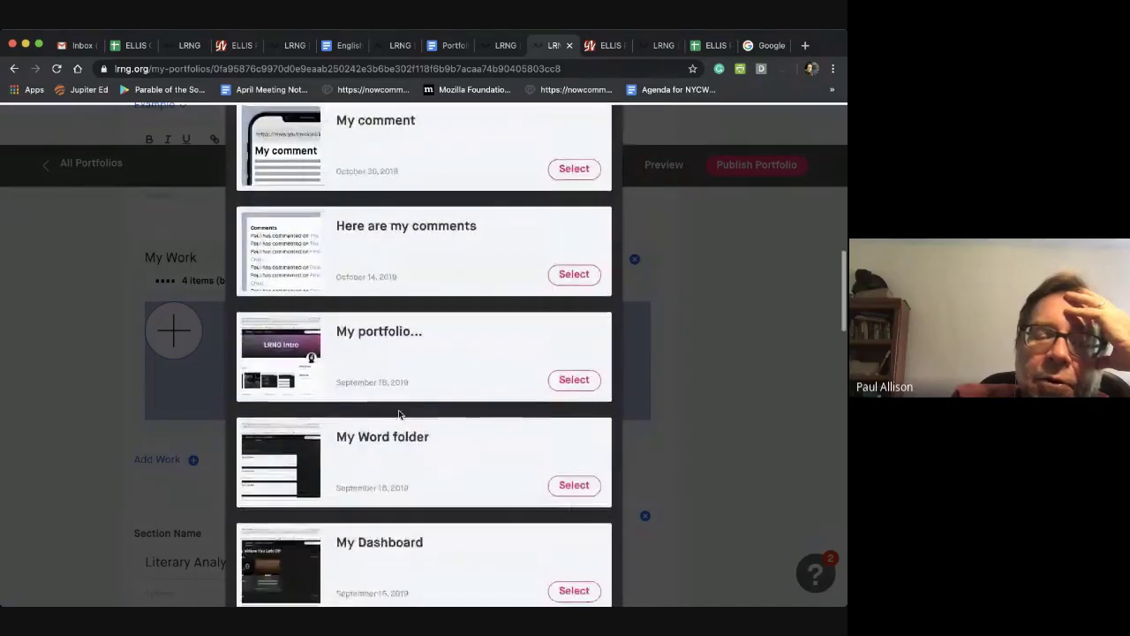
{"action": "scroll", "coordinate": [398, 411], "scroll_direction": "down", "scroll_amount": 1}
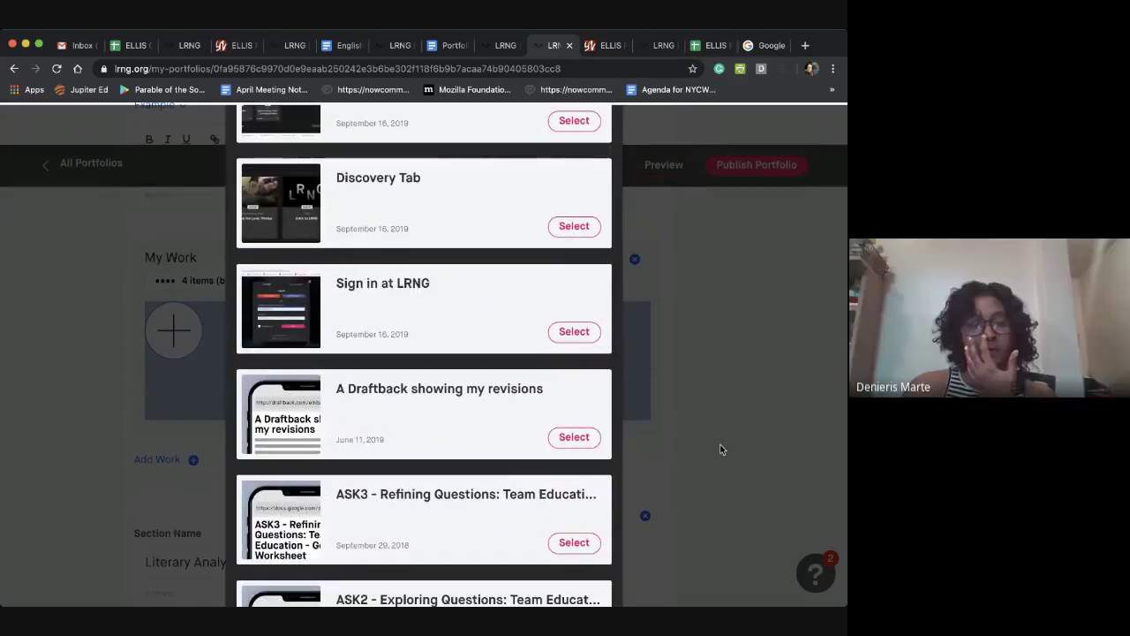
{"action": "scroll", "coordinate": [719, 448], "scroll_direction": "up", "scroll_amount": 15}
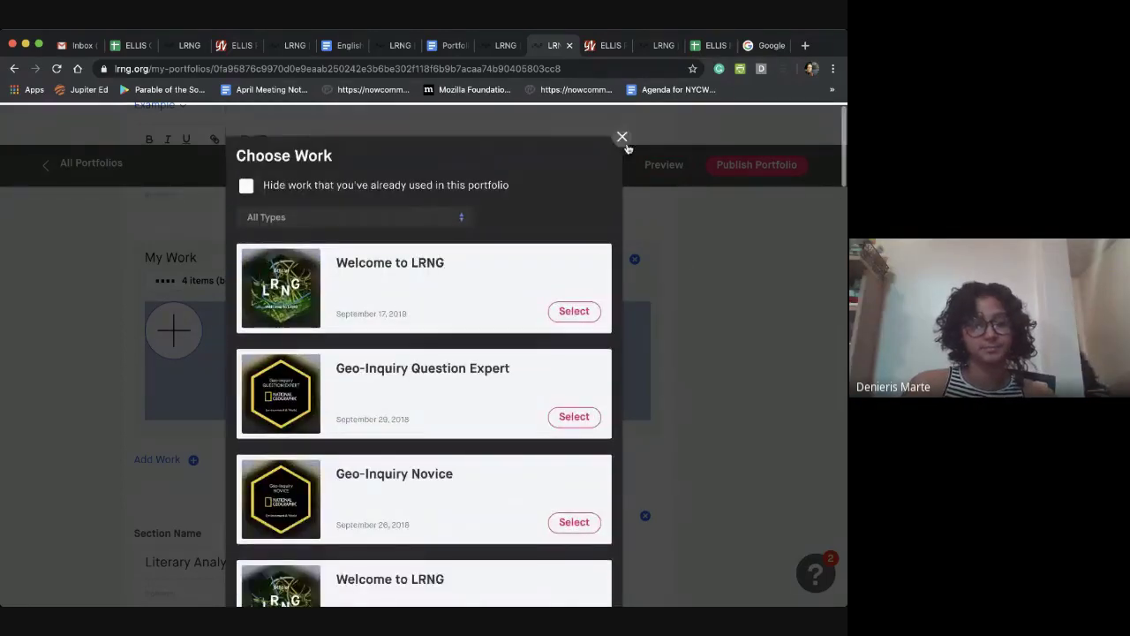
{"action": "left_click", "coordinate": [622, 137]}
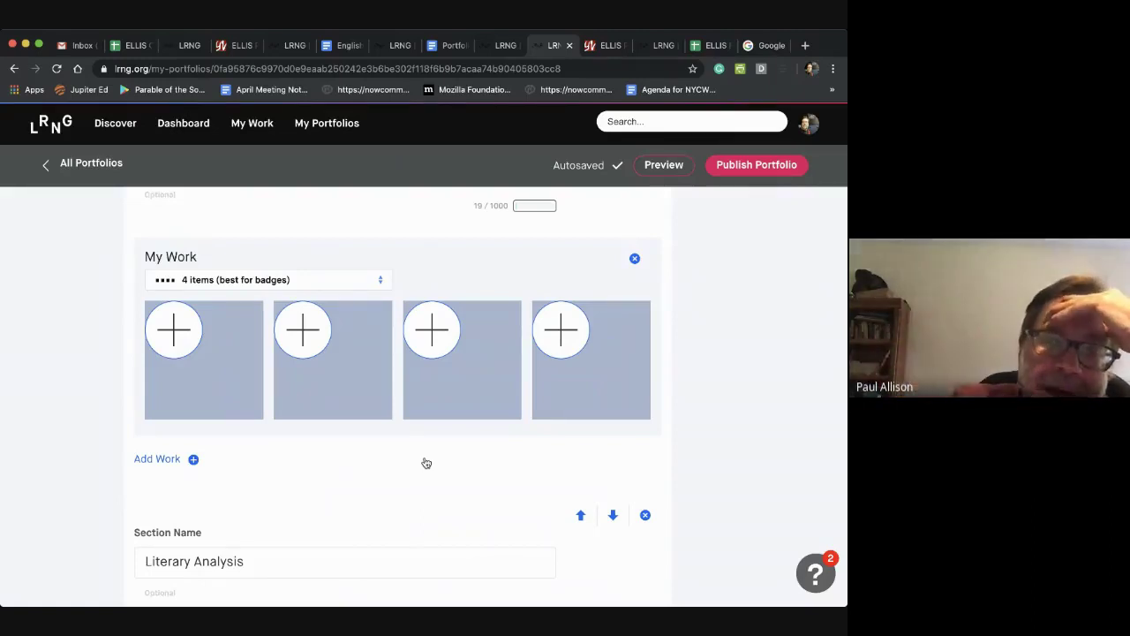
{"action": "scroll", "coordinate": [427, 463], "scroll_direction": "down", "scroll_amount": 1}
{"action": "scroll", "coordinate": [426, 462], "scroll_direction": "up", "scroll_amount": 2}
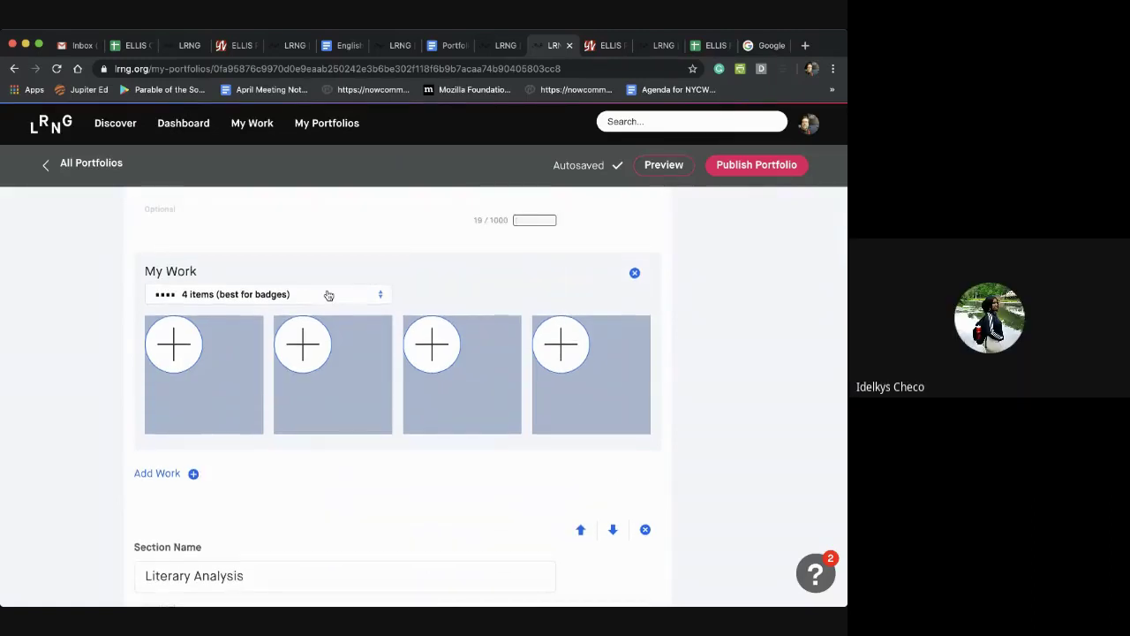
Step: Go to the My Work list, view the third saved text item's details, then close them
{"action": "left_click", "coordinate": [252, 125]}
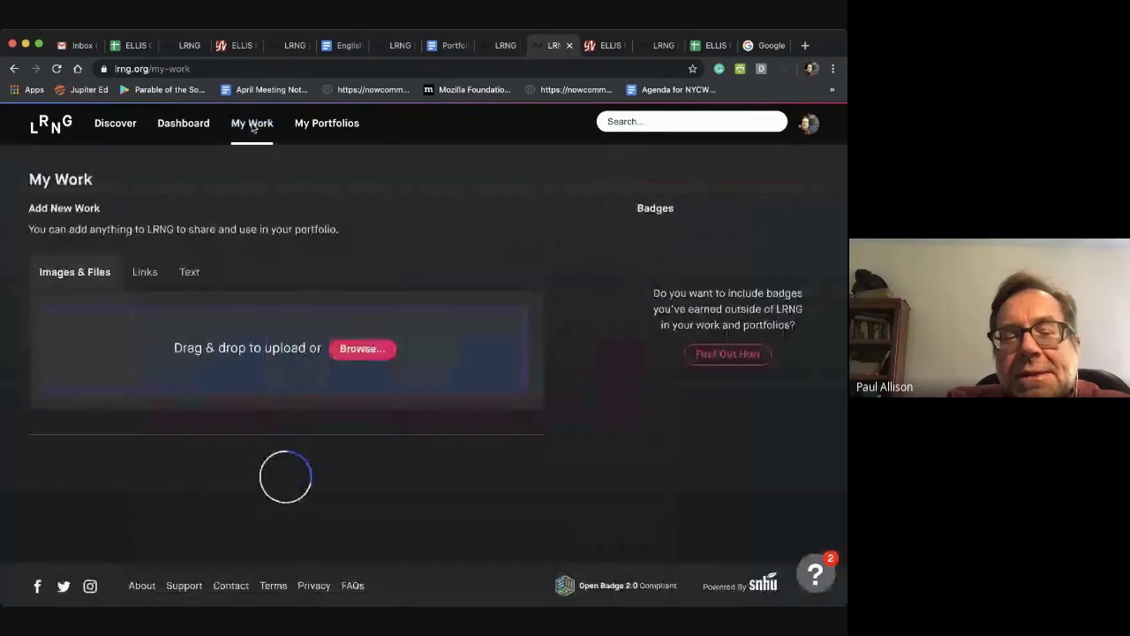
{"action": "scroll", "coordinate": [285, 397], "scroll_direction": "down", "scroll_amount": 10}
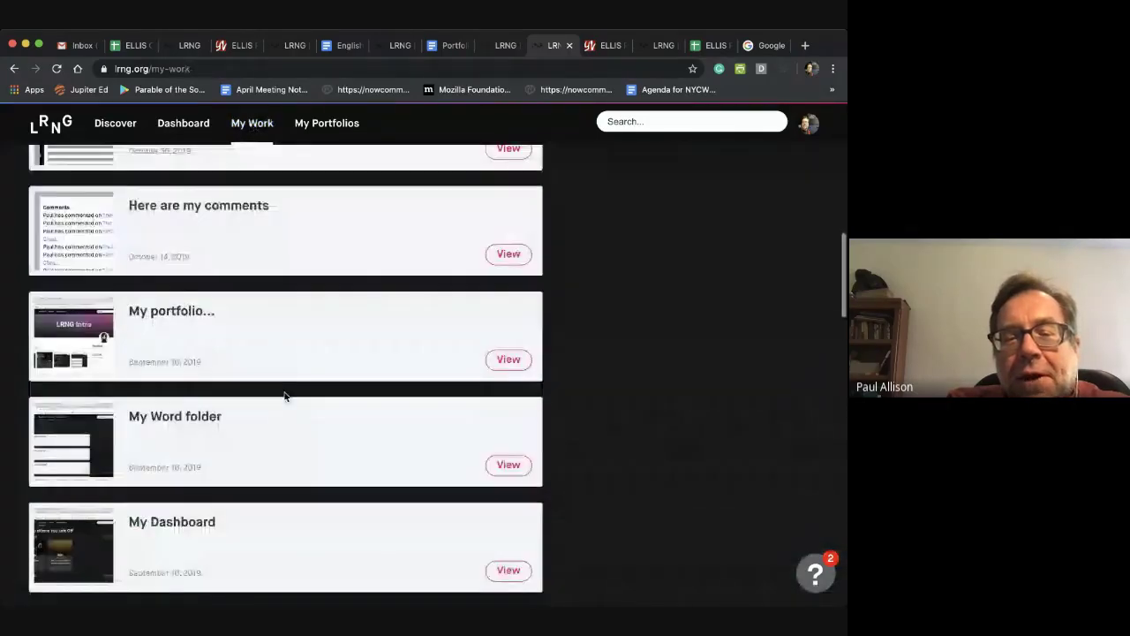
{"action": "scroll", "coordinate": [285, 397], "scroll_direction": "down", "scroll_amount": 10}
{"action": "scroll", "coordinate": [284, 396], "scroll_direction": "down", "scroll_amount": 10}
{"action": "scroll", "coordinate": [285, 396], "scroll_direction": "up", "scroll_amount": 20}
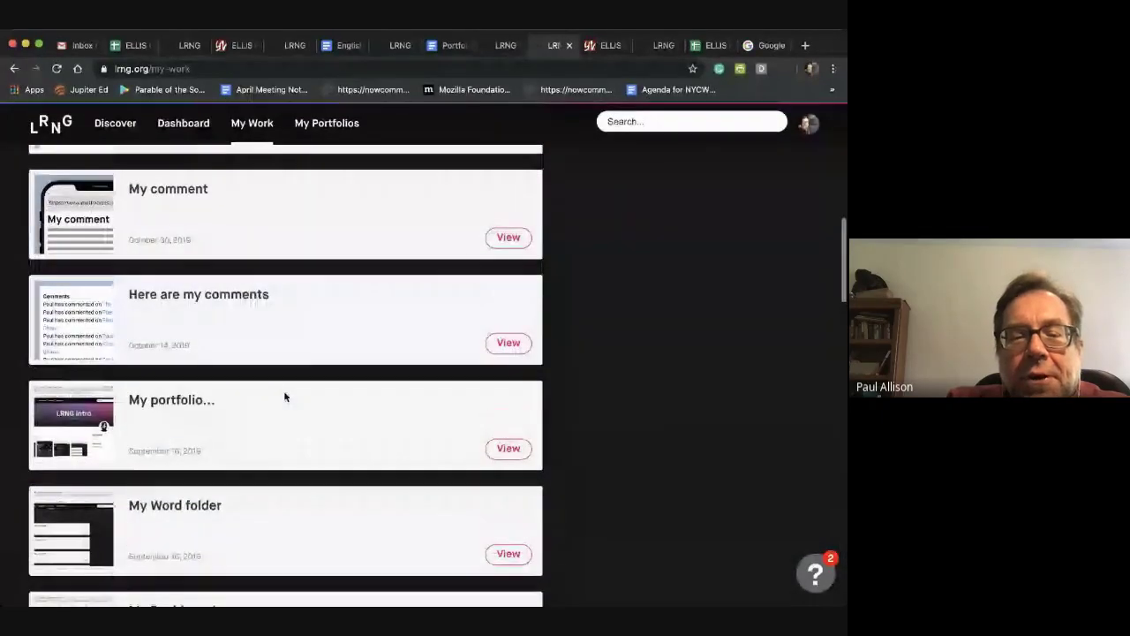
{"action": "scroll", "coordinate": [450, 382], "scroll_direction": "up", "scroll_amount": 6}
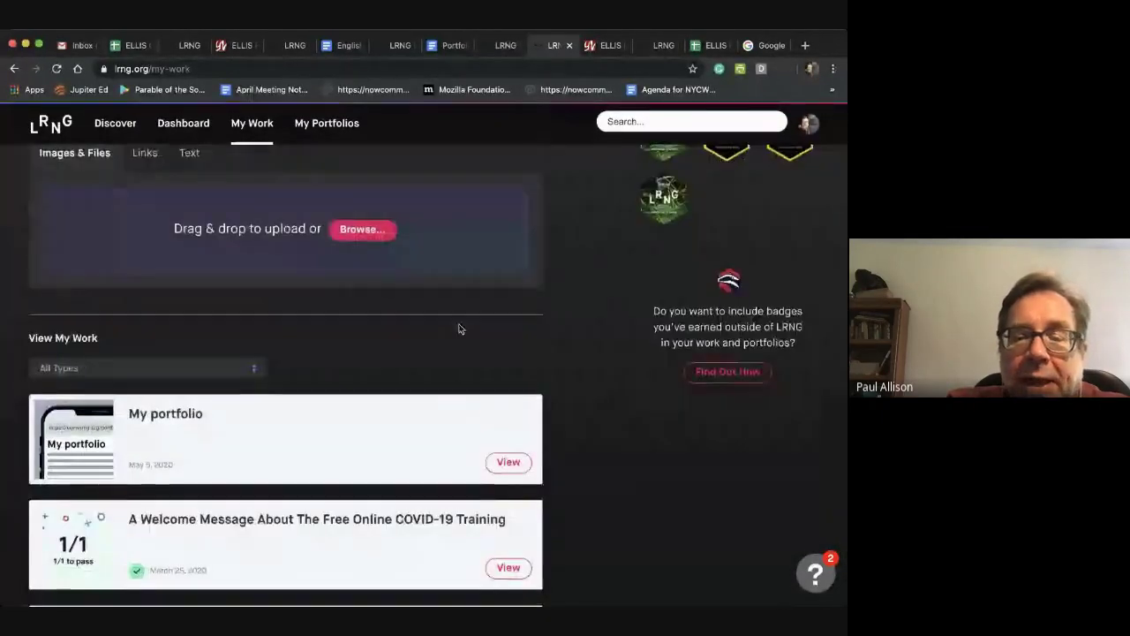
{"action": "scroll", "coordinate": [459, 328], "scroll_direction": "down", "scroll_amount": 4}
{"action": "left_click", "coordinate": [507, 404]}
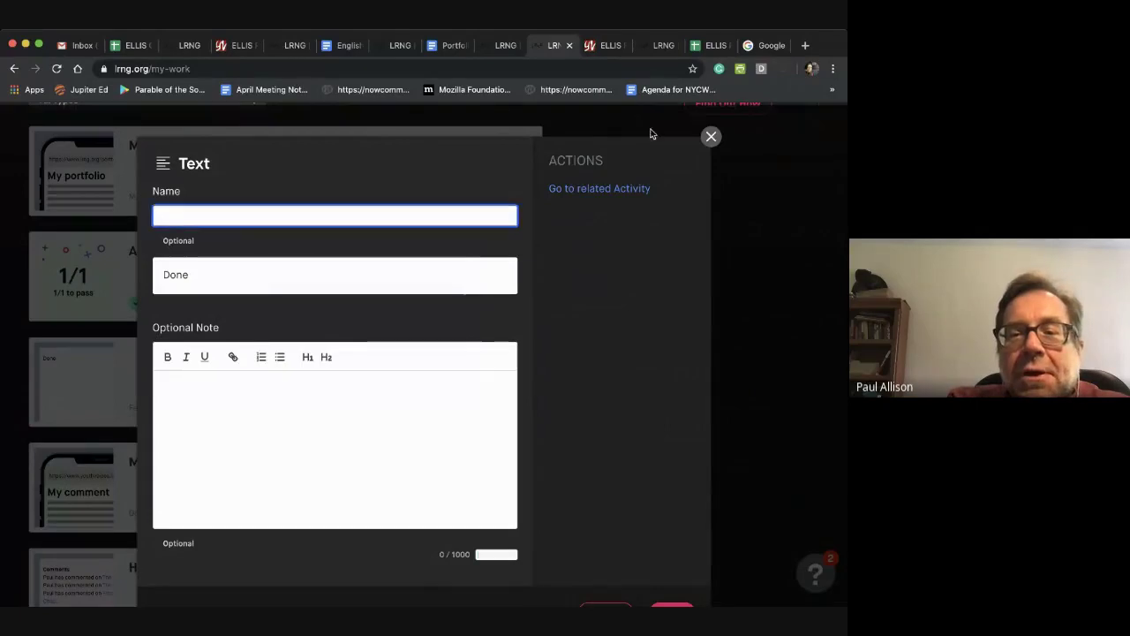
{"action": "left_click", "coordinate": [711, 139]}
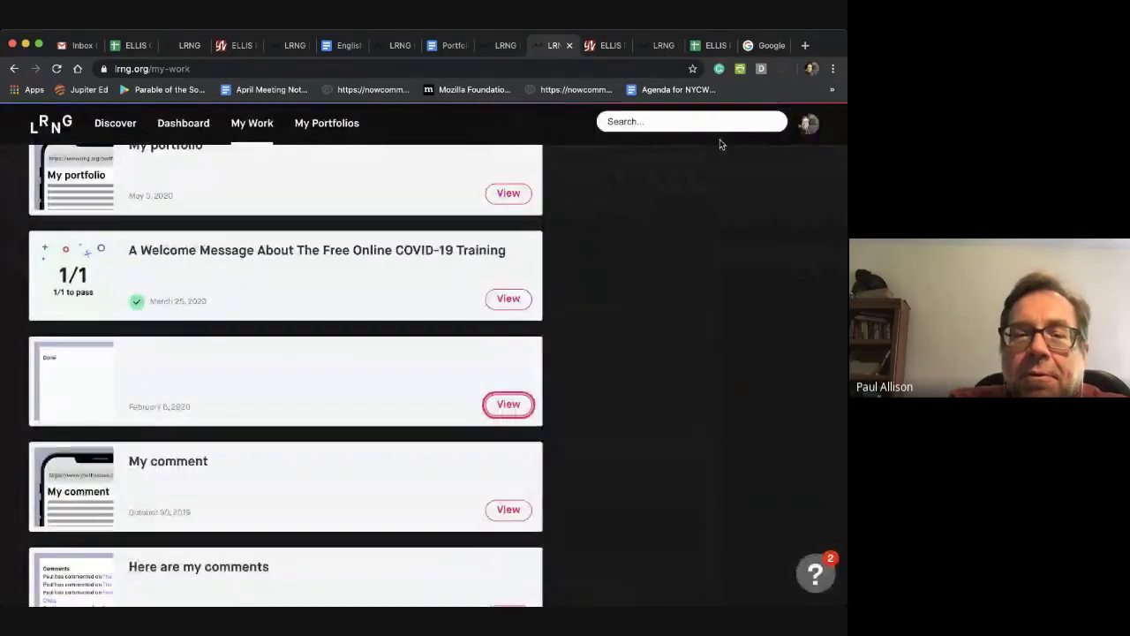
Step: Open English 110 for editing from My Portfolios, then bring up the ELLIS Preparatory Academy spreadsheet
{"action": "left_click", "coordinate": [326, 126]}
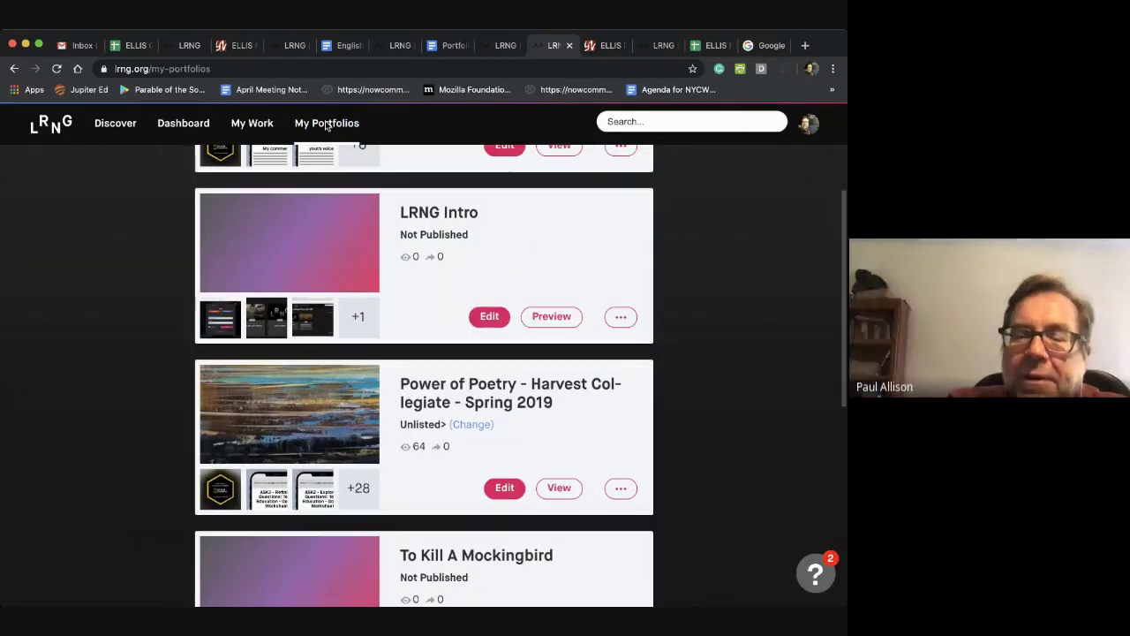
{"action": "scroll", "coordinate": [410, 292], "scroll_direction": "up", "scroll_amount": 3}
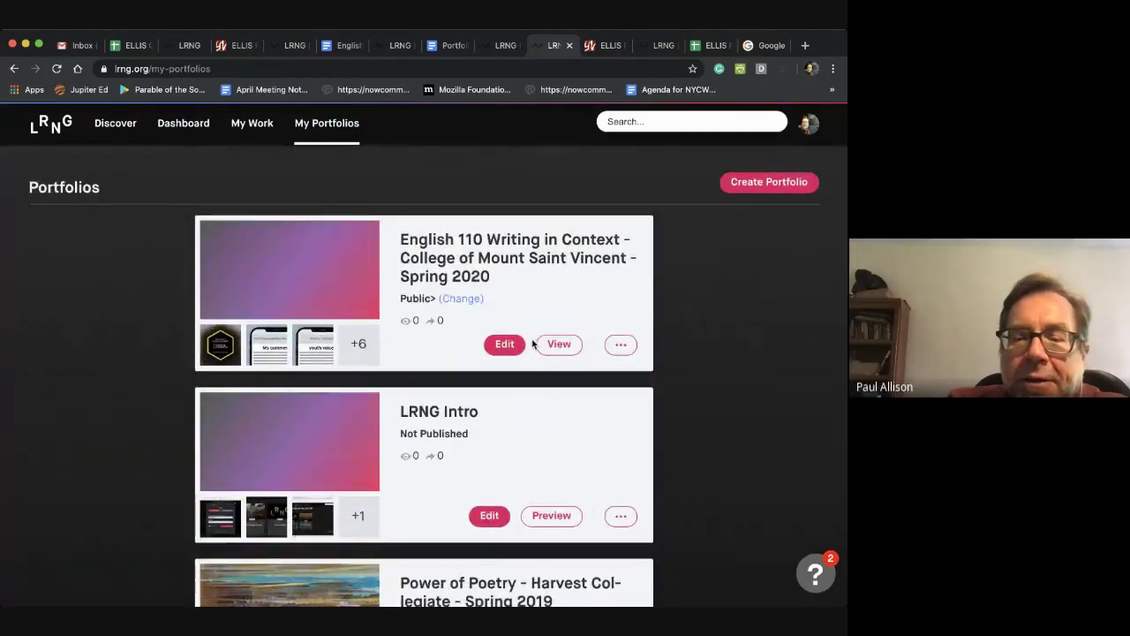
{"action": "left_click", "coordinate": [505, 347]}
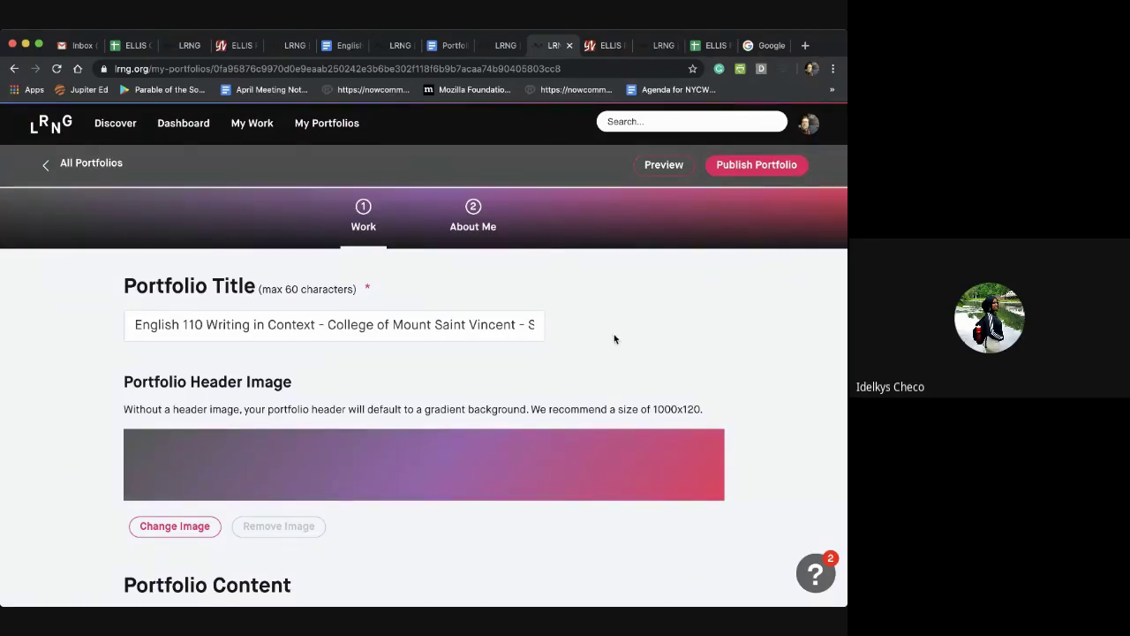
{"action": "left_click", "coordinate": [711, 46]}
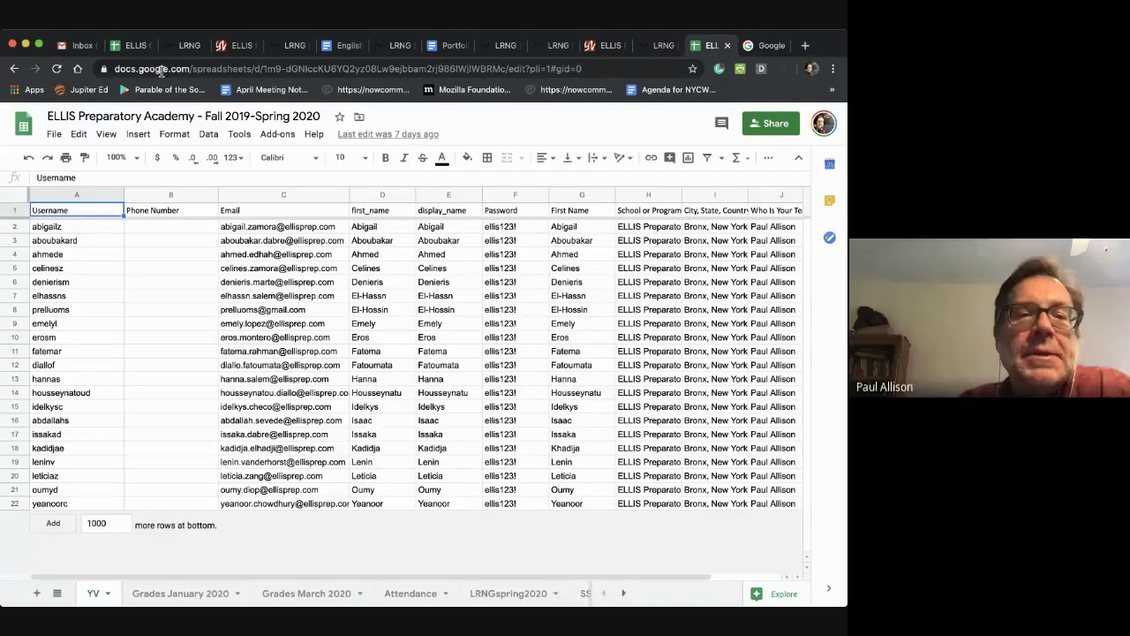
Step: Bring up the ELLIS Checklist and scan the Glass Menagerie and Show Your Skillz columns
{"action": "left_click", "coordinate": [131, 46]}
{"action": "scroll", "coordinate": [242, 374], "scroll_direction": "down", "scroll_amount": 10}
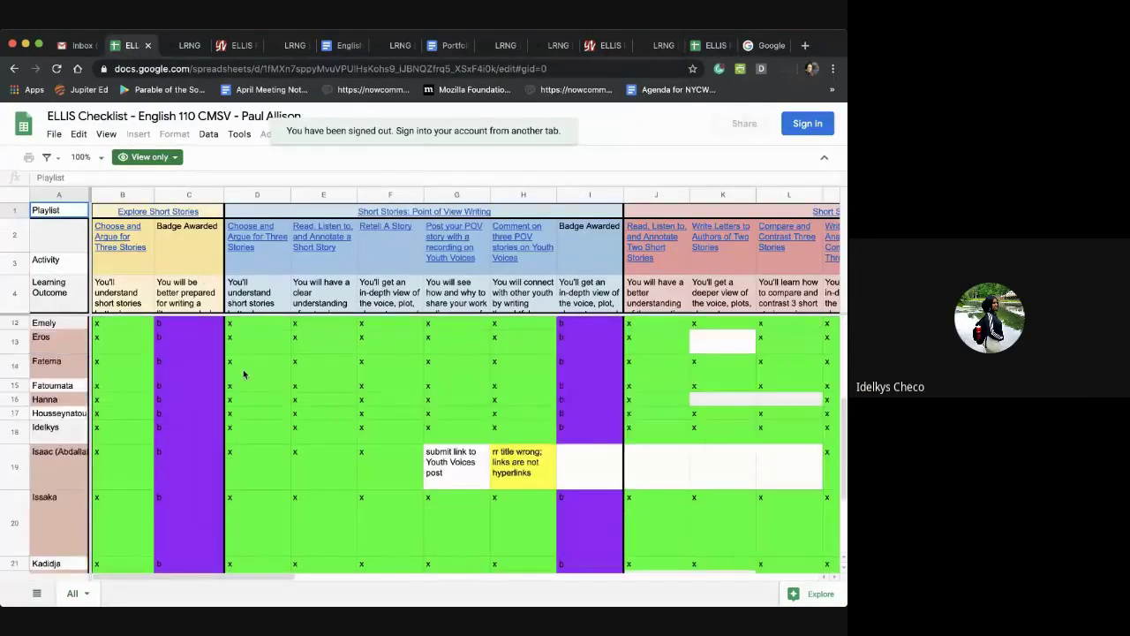
{"action": "scroll", "coordinate": [243, 374], "scroll_direction": "right", "scroll_amount": 10}
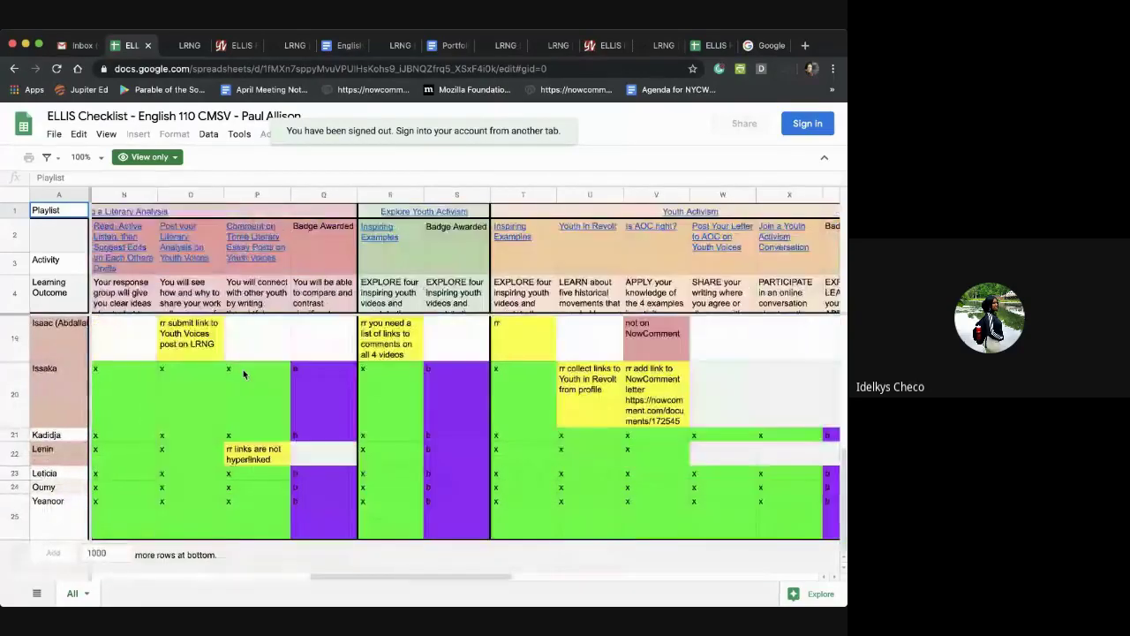
{"action": "scroll", "coordinate": [244, 374], "scroll_direction": "left", "scroll_amount": 3}
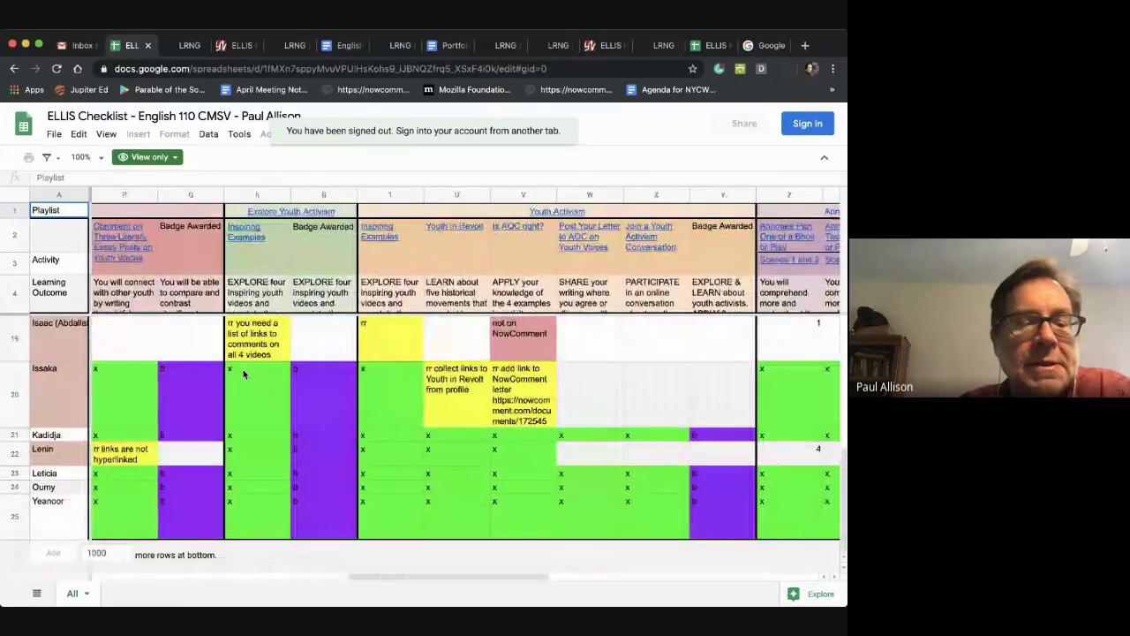
{"action": "scroll", "coordinate": [244, 373], "scroll_direction": "right", "scroll_amount": 12}
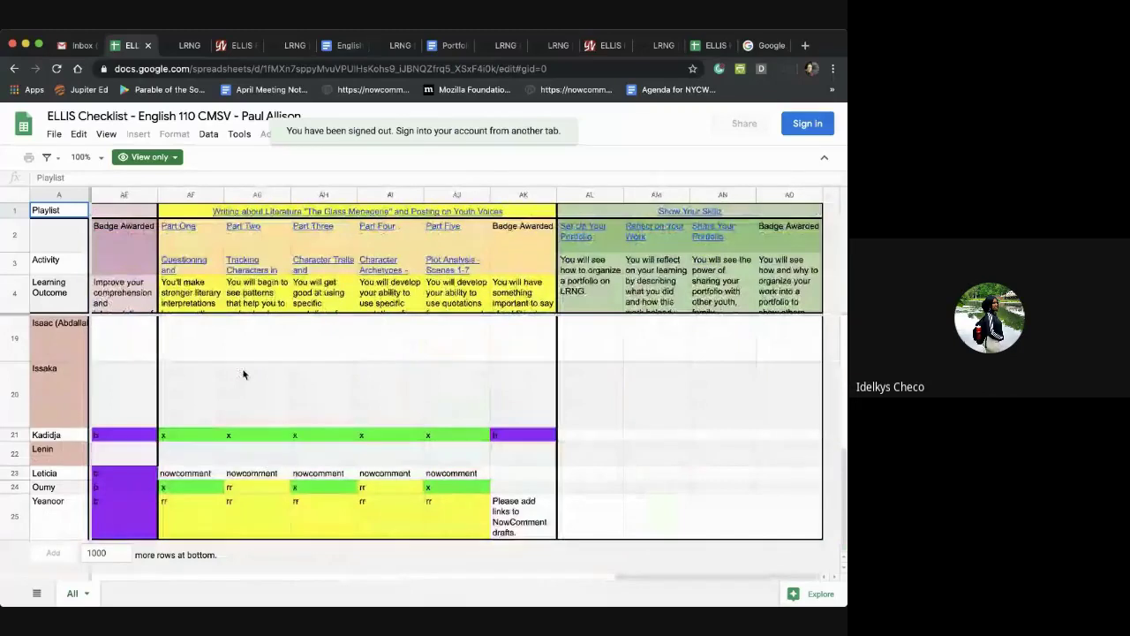
{"action": "scroll", "coordinate": [295, 431], "scroll_direction": "up", "scroll_amount": 3}
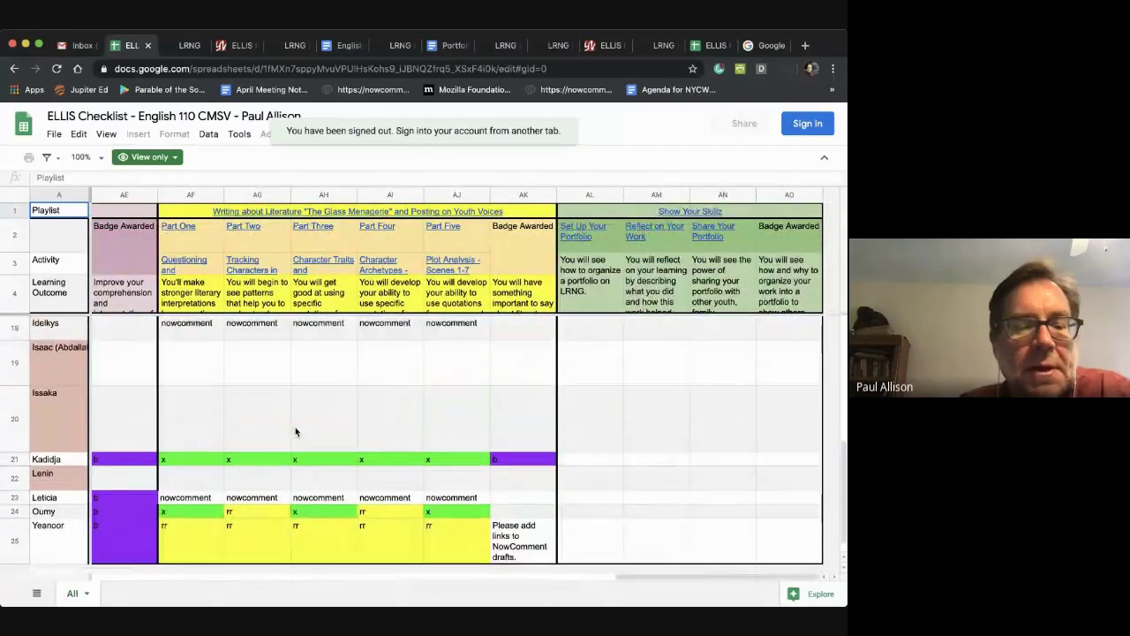
{"action": "scroll", "coordinate": [295, 427], "scroll_direction": "left", "scroll_amount": 2}
{"action": "scroll", "coordinate": [295, 427], "scroll_direction": "up", "scroll_amount": 3}
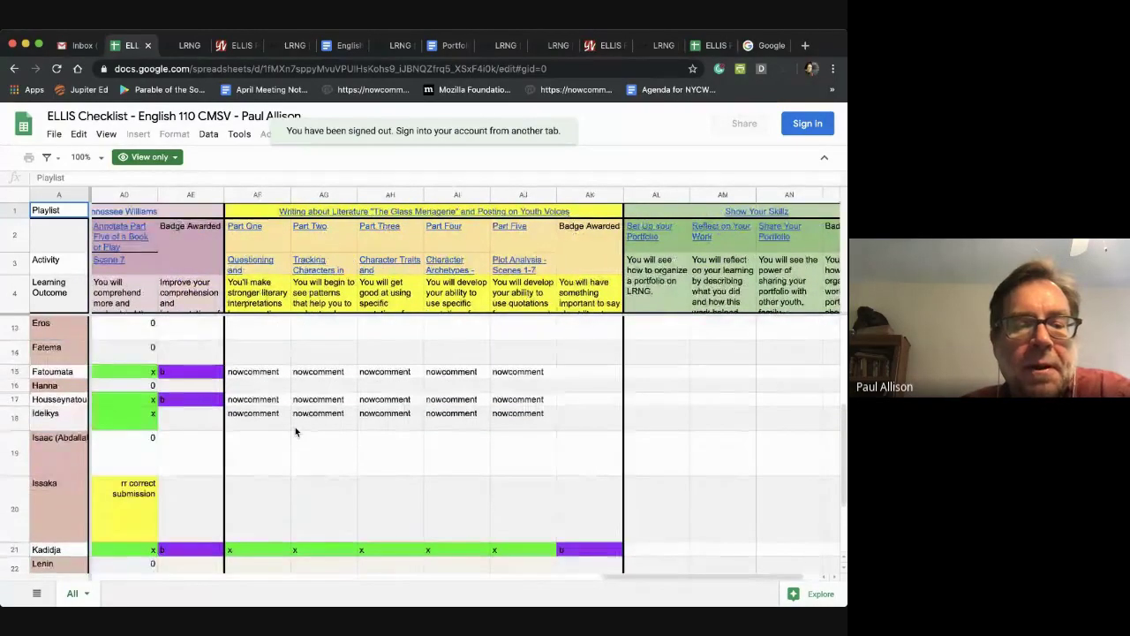
{"action": "scroll", "coordinate": [295, 431], "scroll_direction": "up", "scroll_amount": 3}
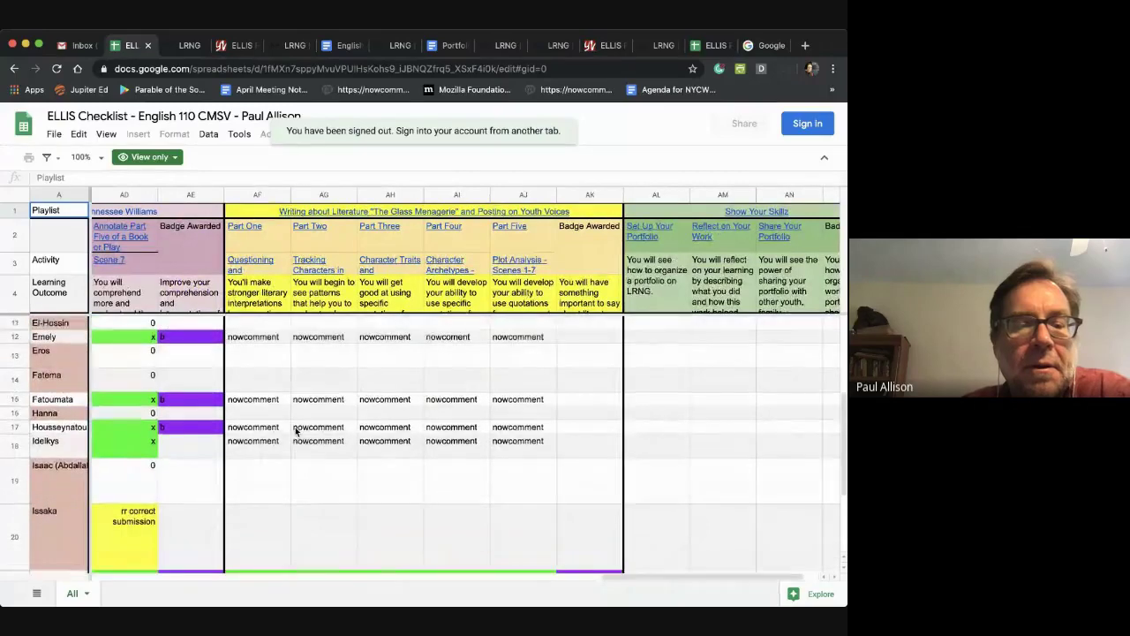
{"action": "scroll", "coordinate": [295, 431], "scroll_direction": "up", "scroll_amount": 3}
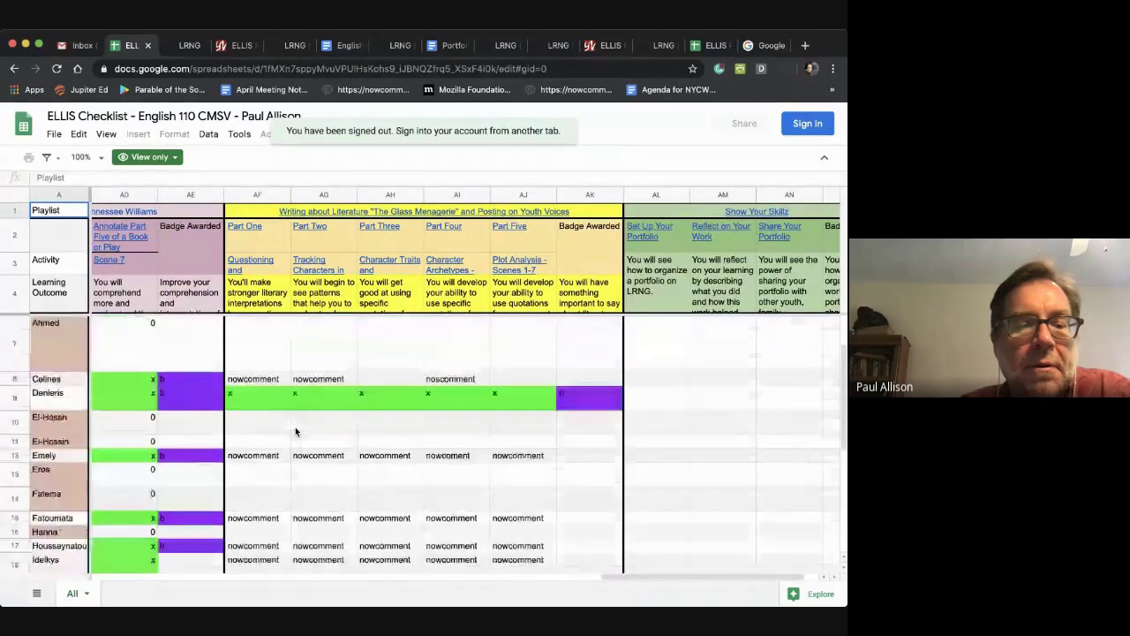
{"action": "scroll", "coordinate": [296, 431], "scroll_direction": "down", "scroll_amount": 5}
{"action": "scroll", "coordinate": [296, 431], "scroll_direction": "down", "scroll_amount": 1}
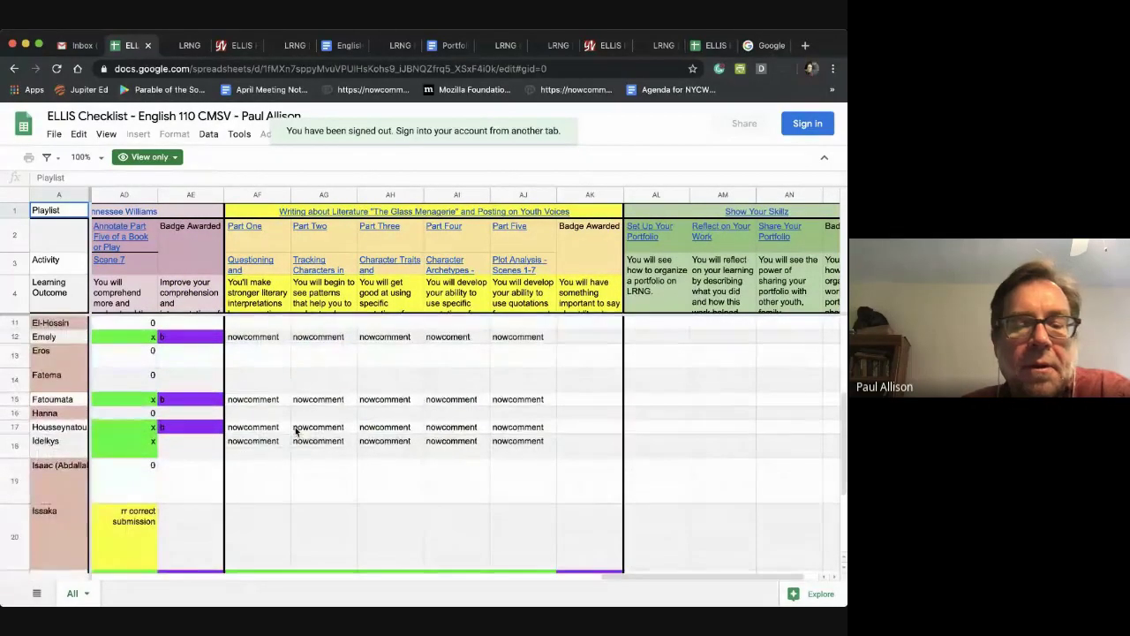
Step: Inspect the entries in cells AG18 and AF15, including the nowcomment entry
{"action": "left_click", "coordinate": [352, 451]}
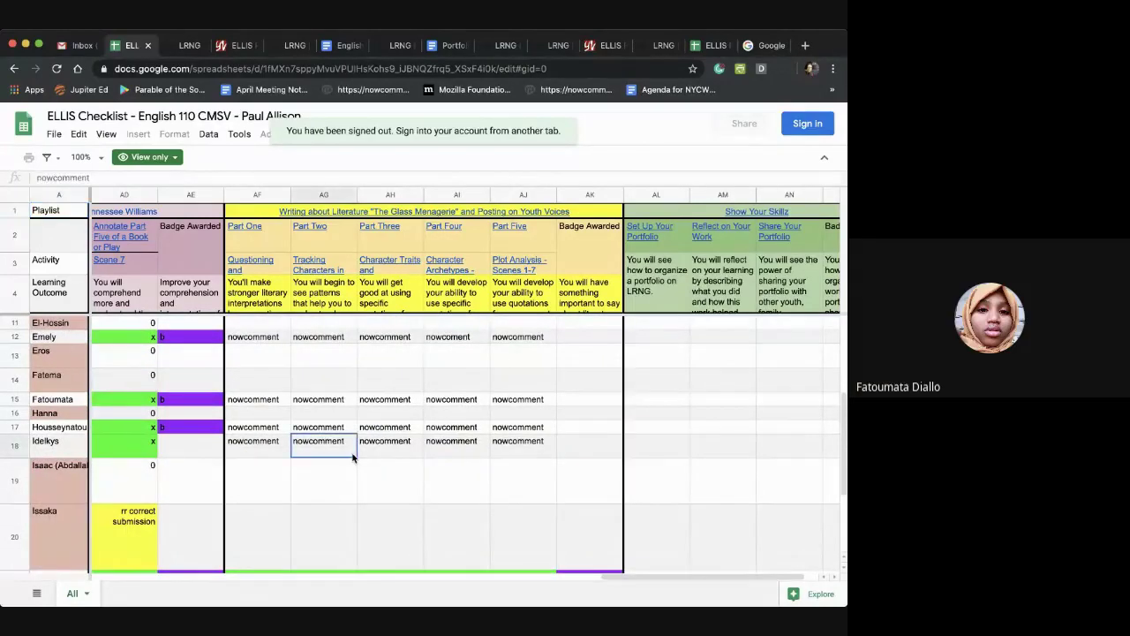
{"action": "scroll", "coordinate": [298, 494], "scroll_direction": "down", "scroll_amount": 5}
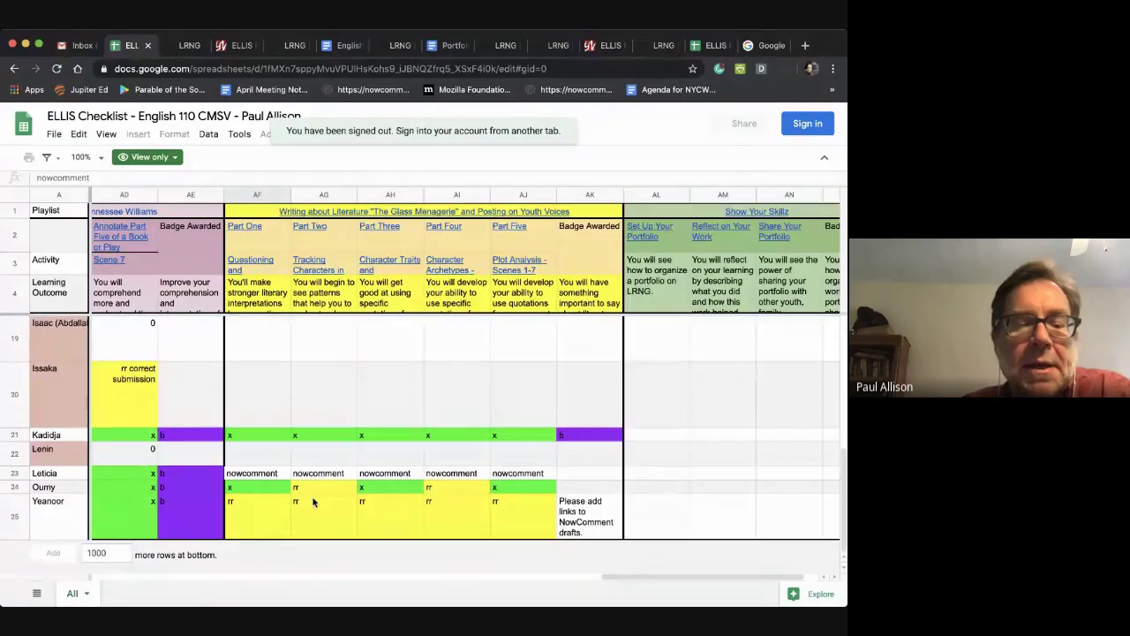
{"action": "scroll", "coordinate": [313, 502], "scroll_direction": "up", "scroll_amount": 2}
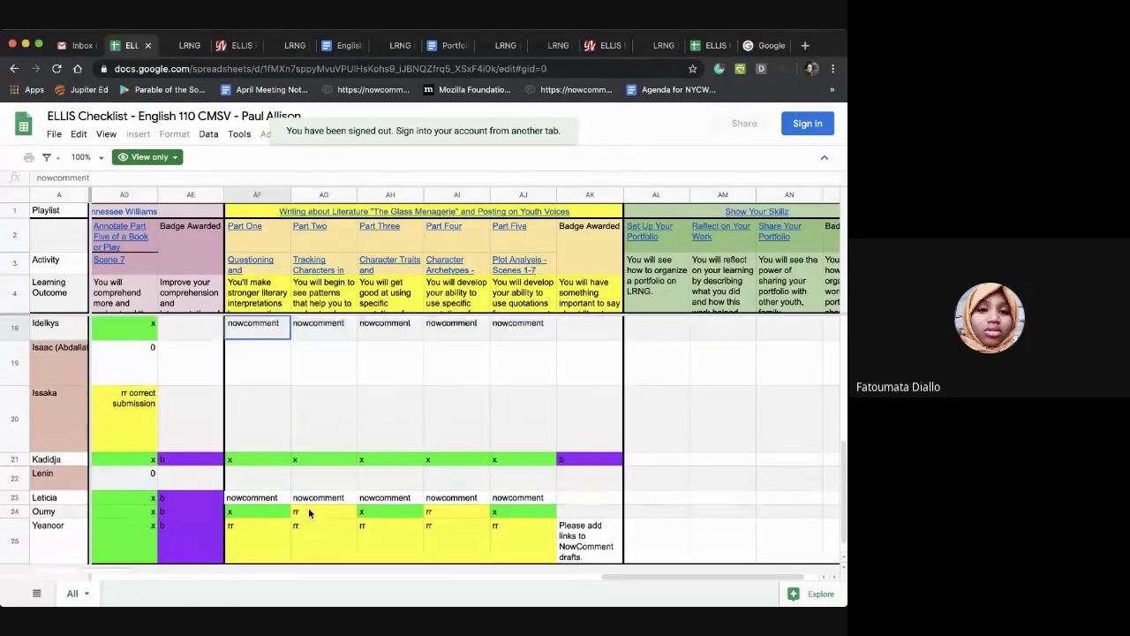
{"action": "scroll", "coordinate": [309, 507], "scroll_direction": "up", "scroll_amount": 1}
{"action": "scroll", "coordinate": [308, 507], "scroll_direction": "left", "scroll_amount": 1}
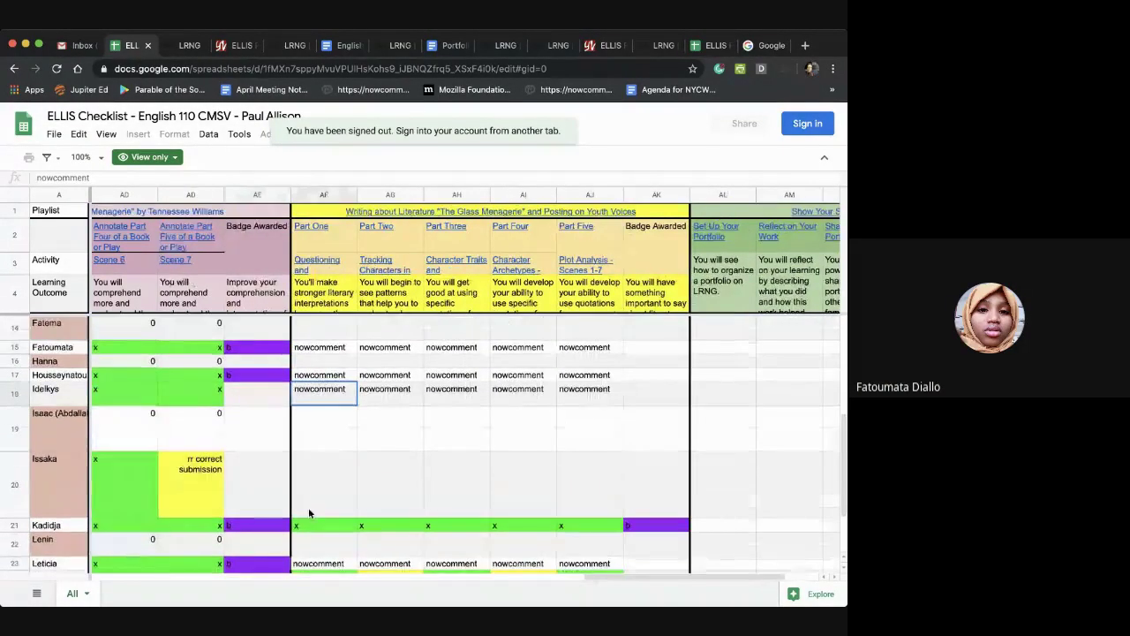
{"action": "left_click", "coordinate": [321, 348]}
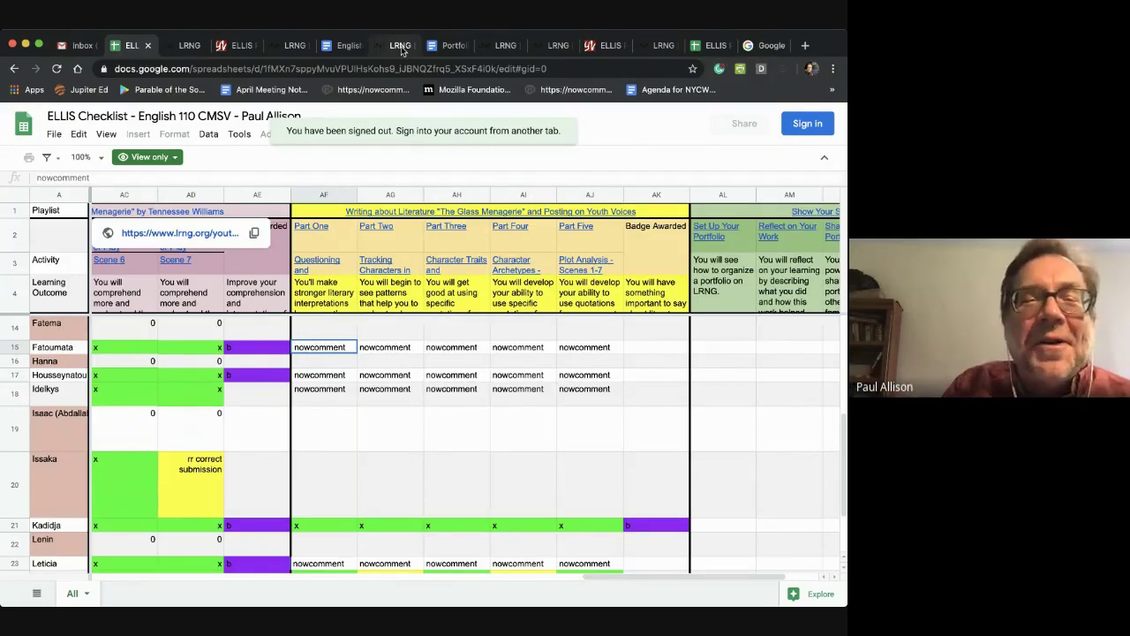
Step: Move from Reflect on Your Work to the Share Your Portfolio activity showing the share link
{"action": "left_click", "coordinate": [401, 46]}
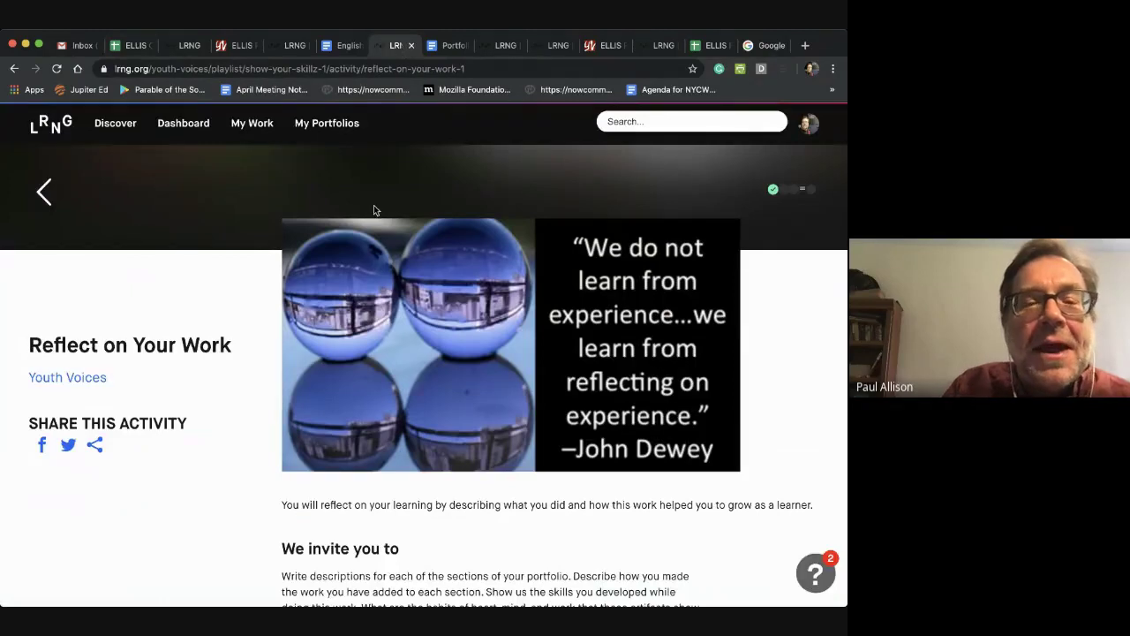
{"action": "left_click", "coordinate": [793, 191]}
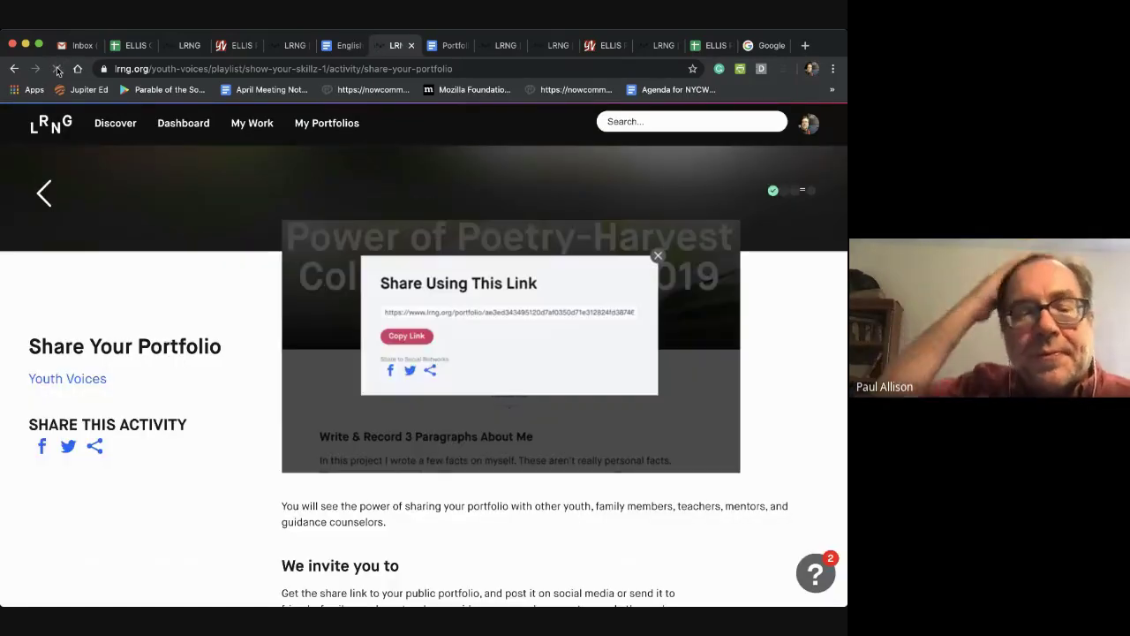
{"action": "scroll", "coordinate": [164, 333], "scroll_direction": "down", "scroll_amount": 3}
{"action": "scroll", "coordinate": [400, 290], "scroll_direction": "up", "scroll_amount": 2}
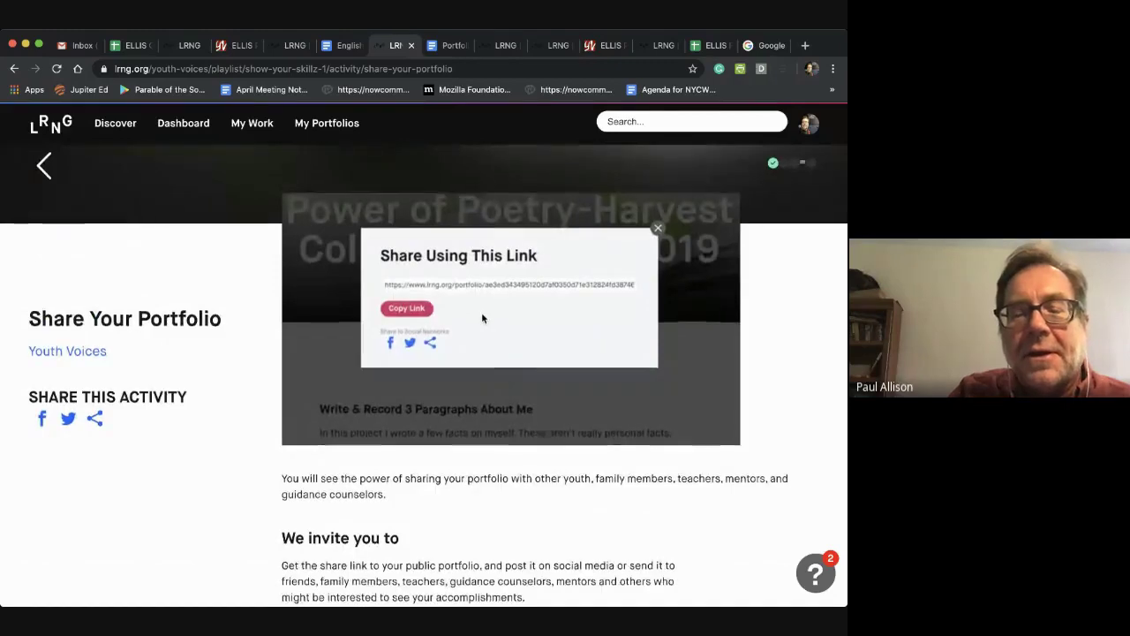
{"action": "scroll", "coordinate": [482, 318], "scroll_direction": "down", "scroll_amount": 5}
{"action": "scroll", "coordinate": [455, 356], "scroll_direction": "up", "scroll_amount": 1}
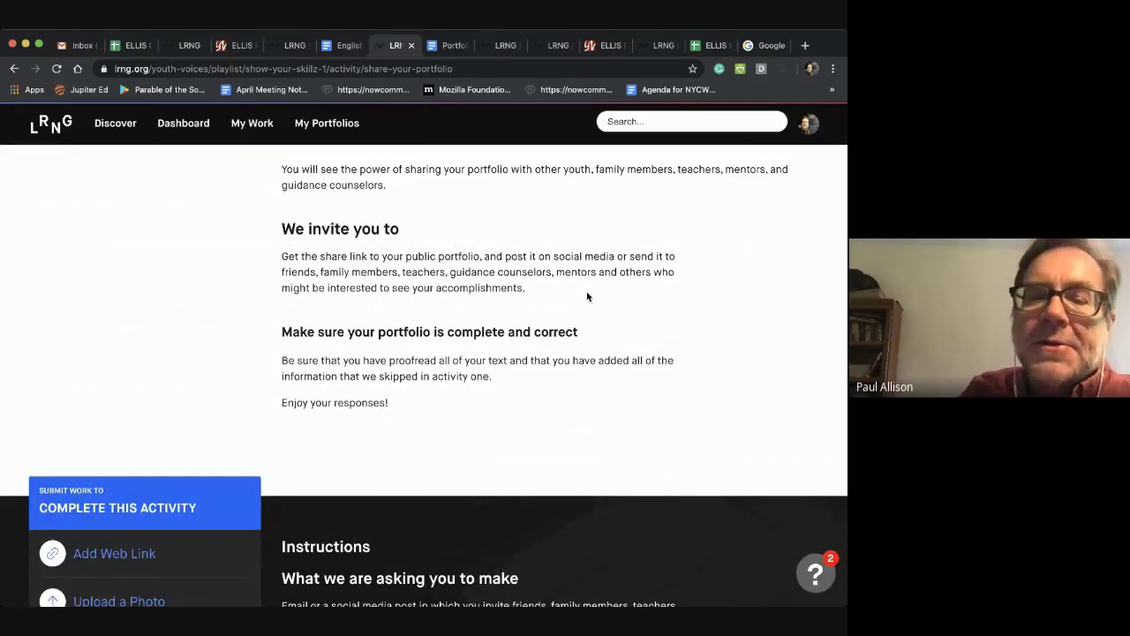
{"action": "scroll", "coordinate": [585, 295], "scroll_direction": "down", "scroll_amount": 1}
{"action": "scroll", "coordinate": [584, 298], "scroll_direction": "up", "scroll_amount": 5}
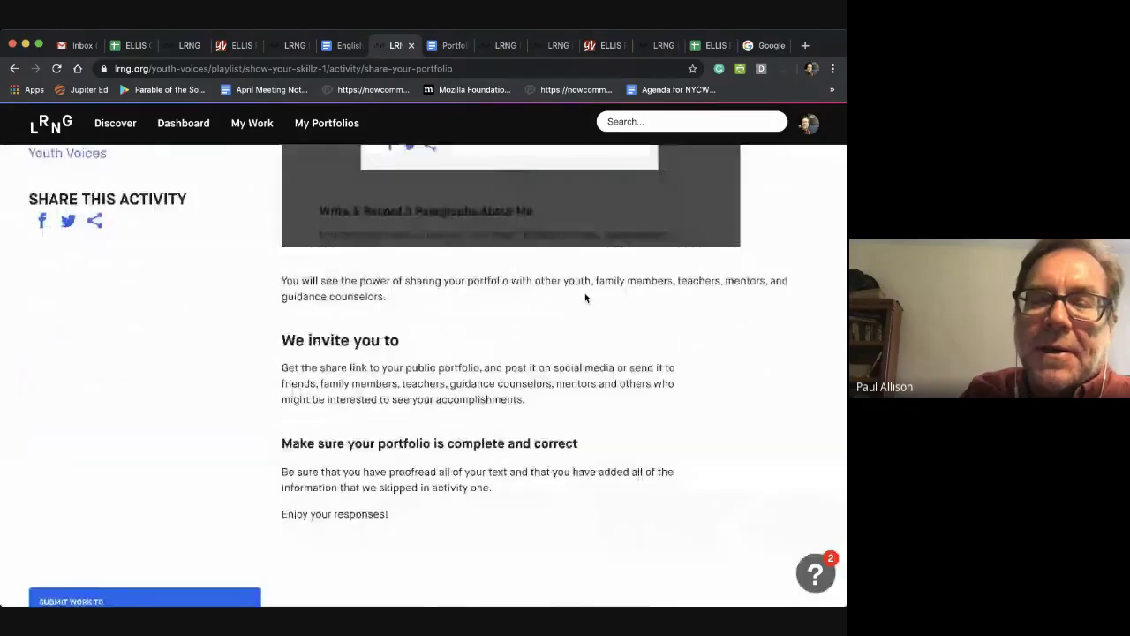
{"action": "scroll", "coordinate": [585, 298], "scroll_direction": "down", "scroll_amount": 3}
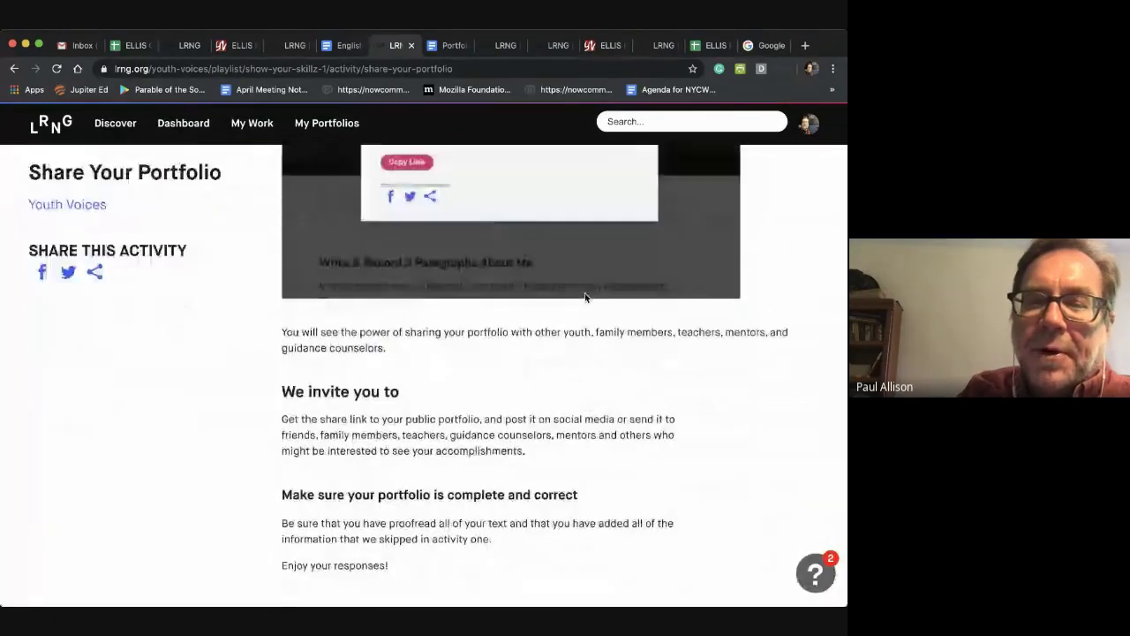
{"action": "scroll", "coordinate": [585, 297], "scroll_direction": "up", "scroll_amount": 4}
{"action": "scroll", "coordinate": [585, 297], "scroll_direction": "up", "scroll_amount": 2}
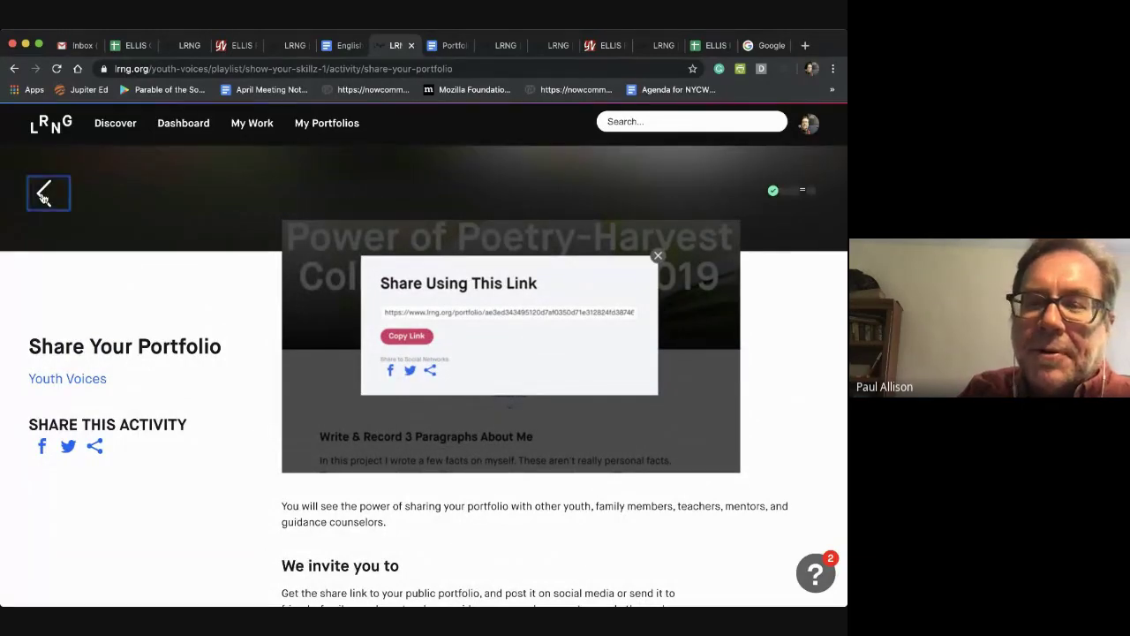
{"action": "left_click", "coordinate": [44, 196]}
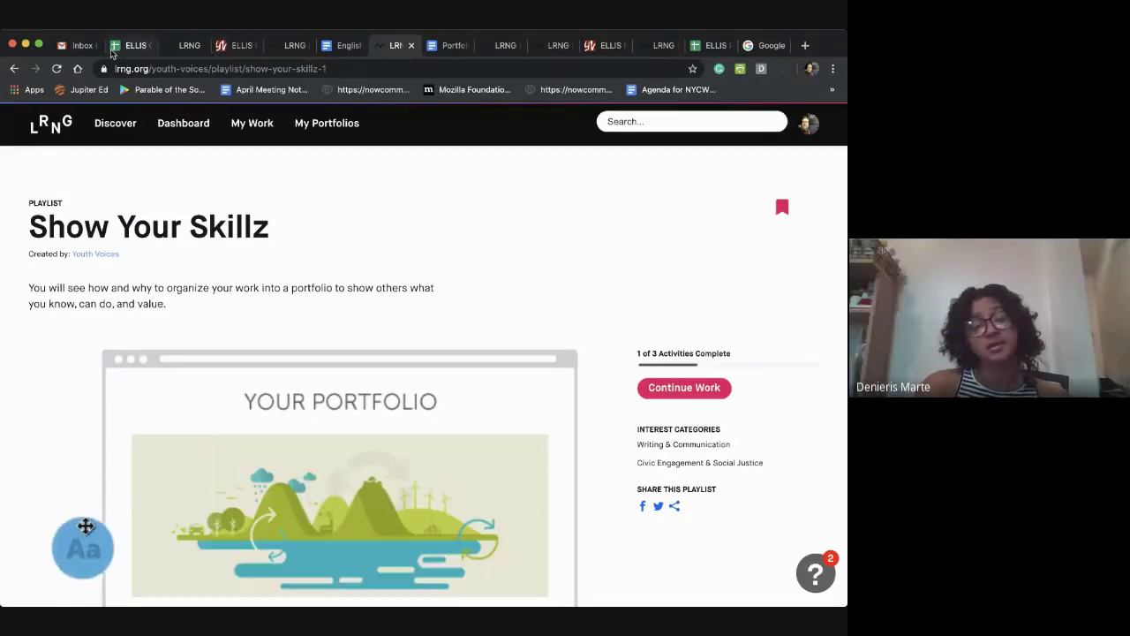
Step: Return to the Show Your Skillz playlist page showing 1 of 3 activities complete
{"action": "left_click_drag", "start_coordinate": [92, 534], "coordinate": [83, 554]}
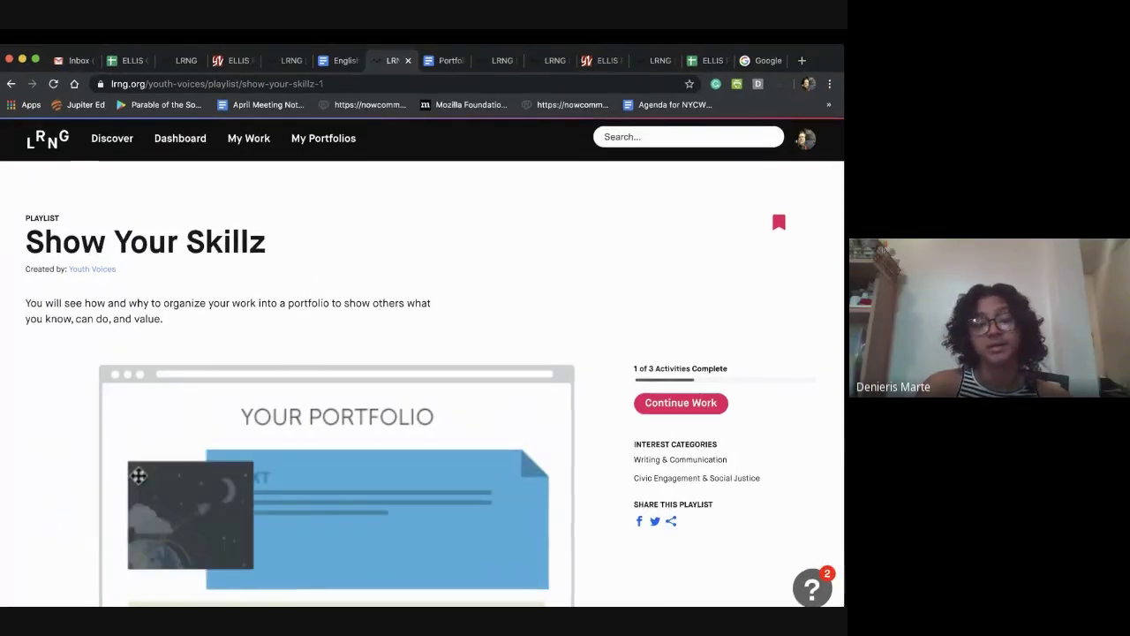
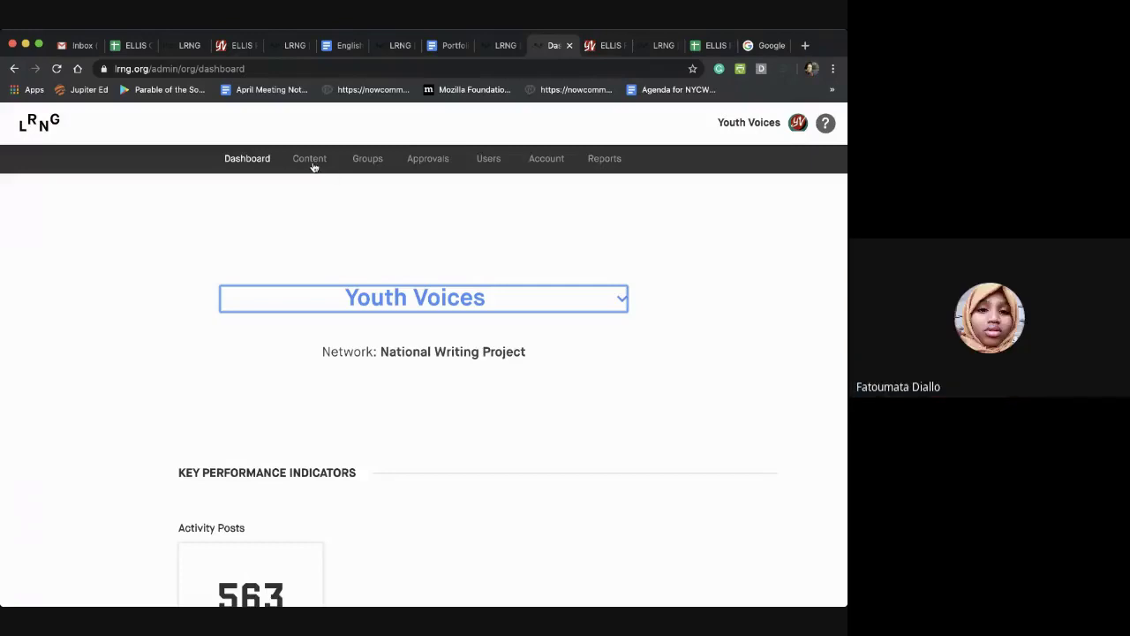
Step: Open the learner's profile in the ELLIS - Spring 2020 group and scroll to her eight playlists
{"action": "left_click", "coordinate": [366, 160]}
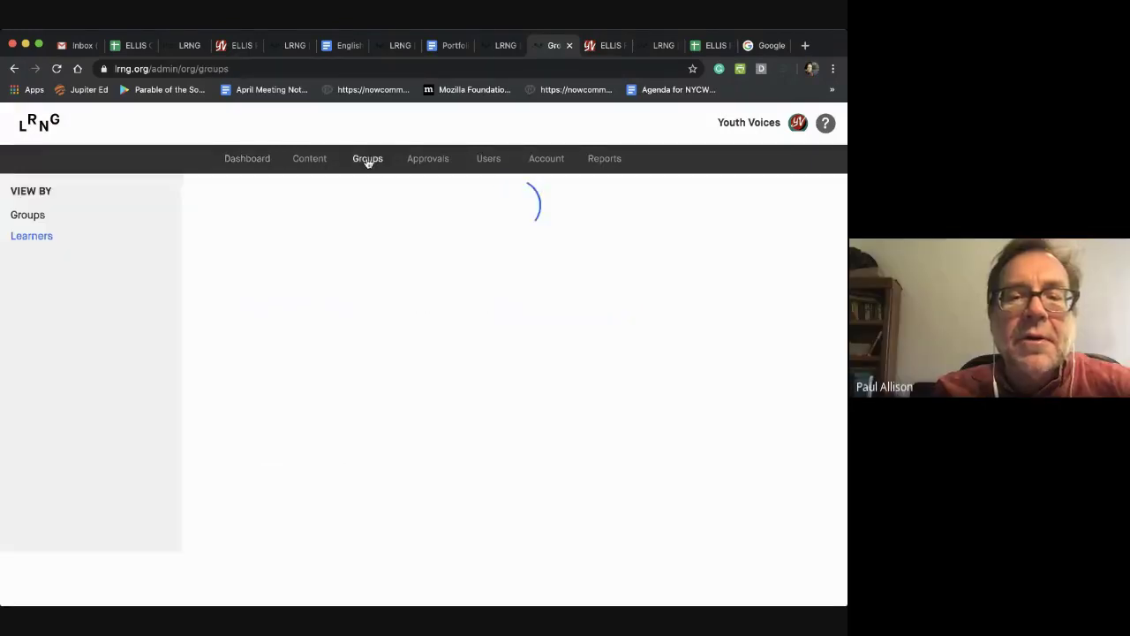
{"action": "scroll", "coordinate": [304, 327], "scroll_direction": "down", "scroll_amount": 3}
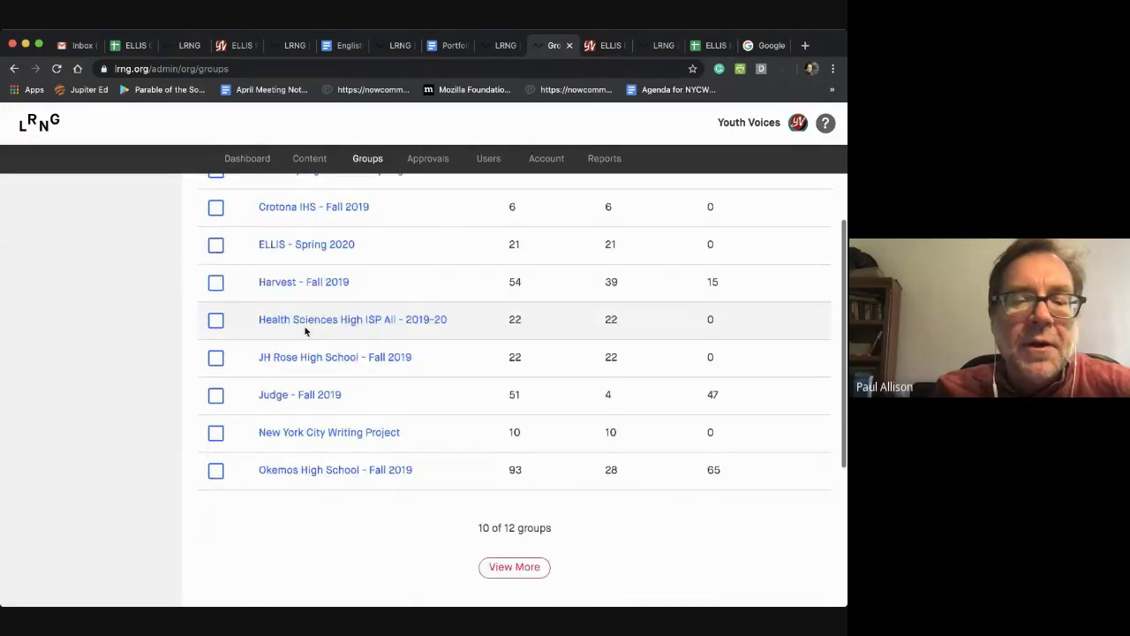
{"action": "left_click", "coordinate": [295, 252]}
{"action": "scroll", "coordinate": [282, 344], "scroll_direction": "down", "scroll_amount": 5}
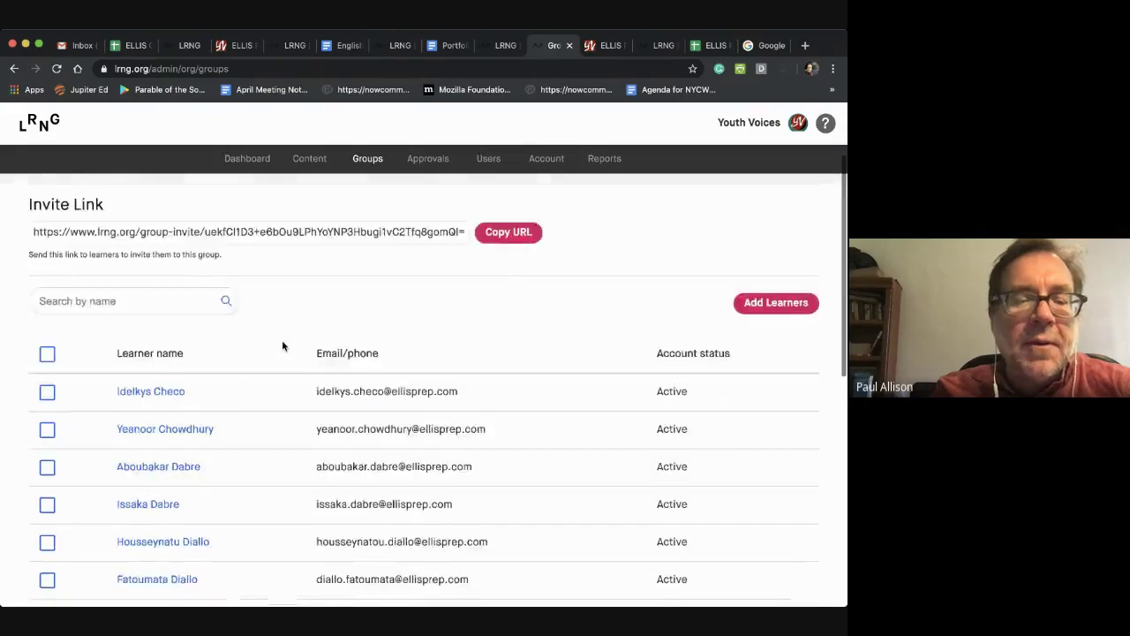
{"action": "scroll", "coordinate": [282, 340], "scroll_direction": "down", "scroll_amount": 2}
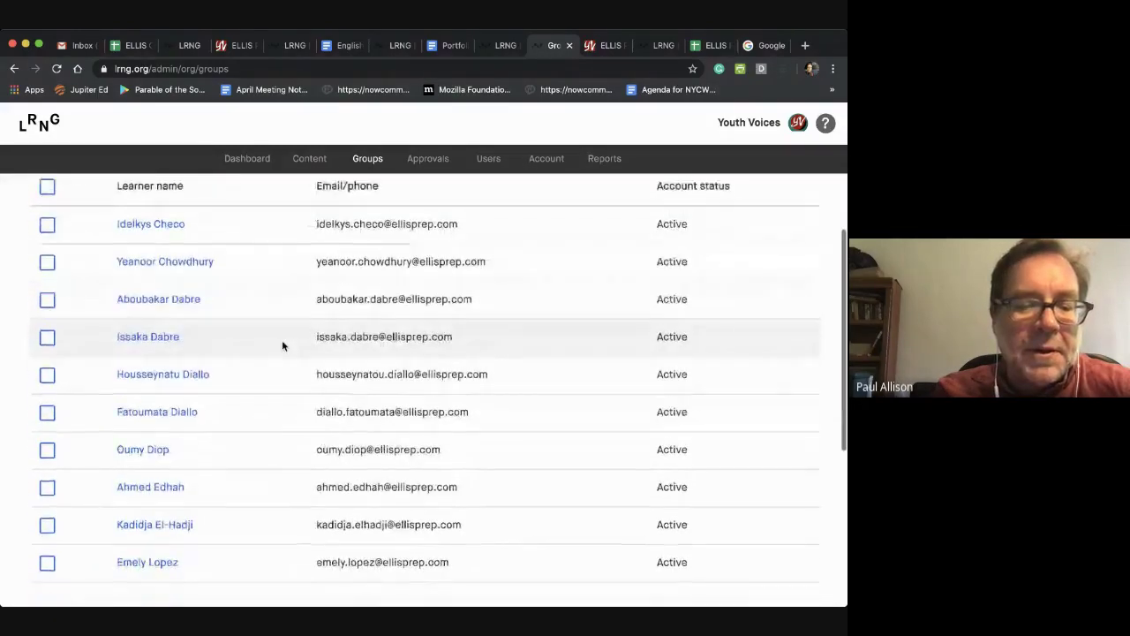
{"action": "left_click", "coordinate": [166, 415]}
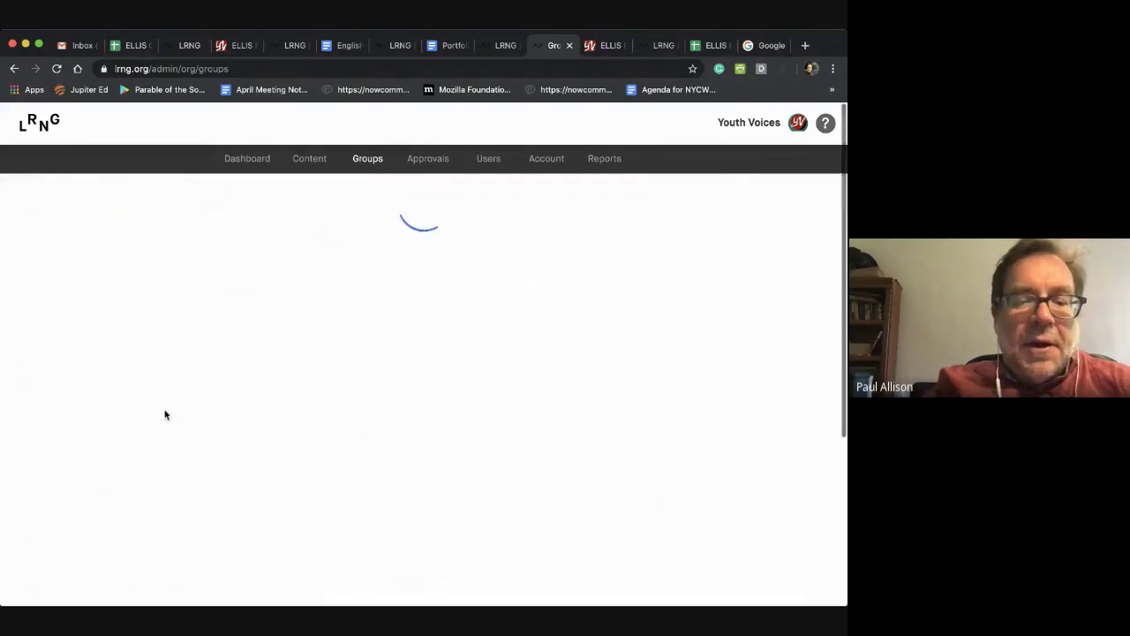
{"action": "scroll", "coordinate": [164, 408], "scroll_direction": "down", "scroll_amount": 5}
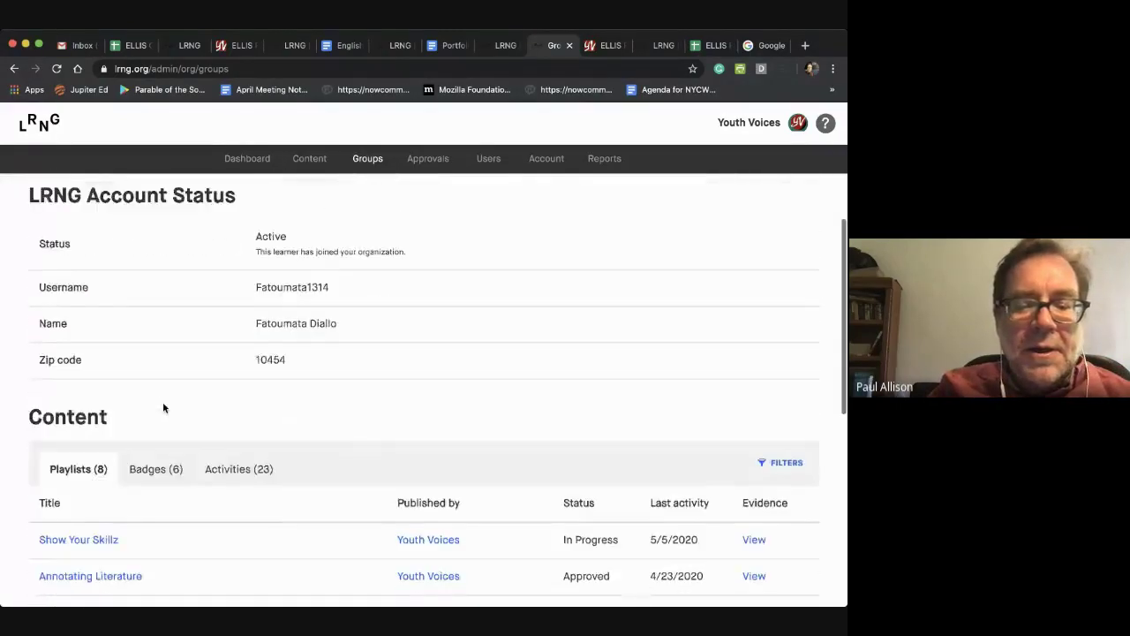
{"action": "scroll", "coordinate": [163, 408], "scroll_direction": "down", "scroll_amount": 5}
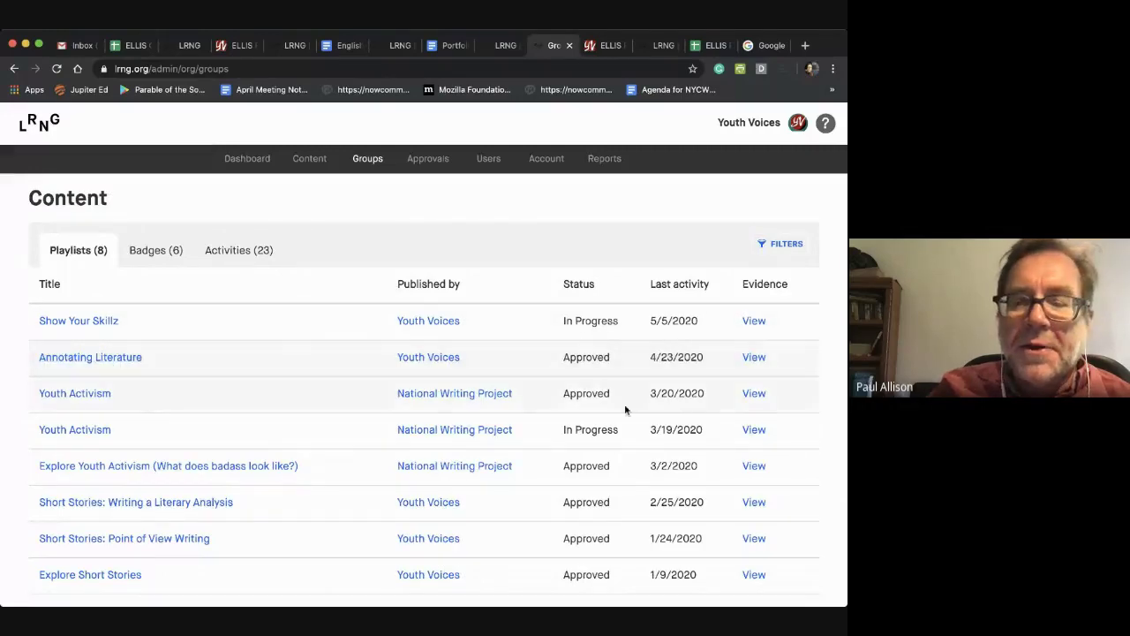
Step: Check the ELLIS Checklist sheet, close the Retell A Story badge tab, and return to the learner's playlists
{"action": "left_click", "coordinate": [131, 46]}
{"action": "scroll", "coordinate": [299, 362], "scroll_direction": "up", "scroll_amount": 1}
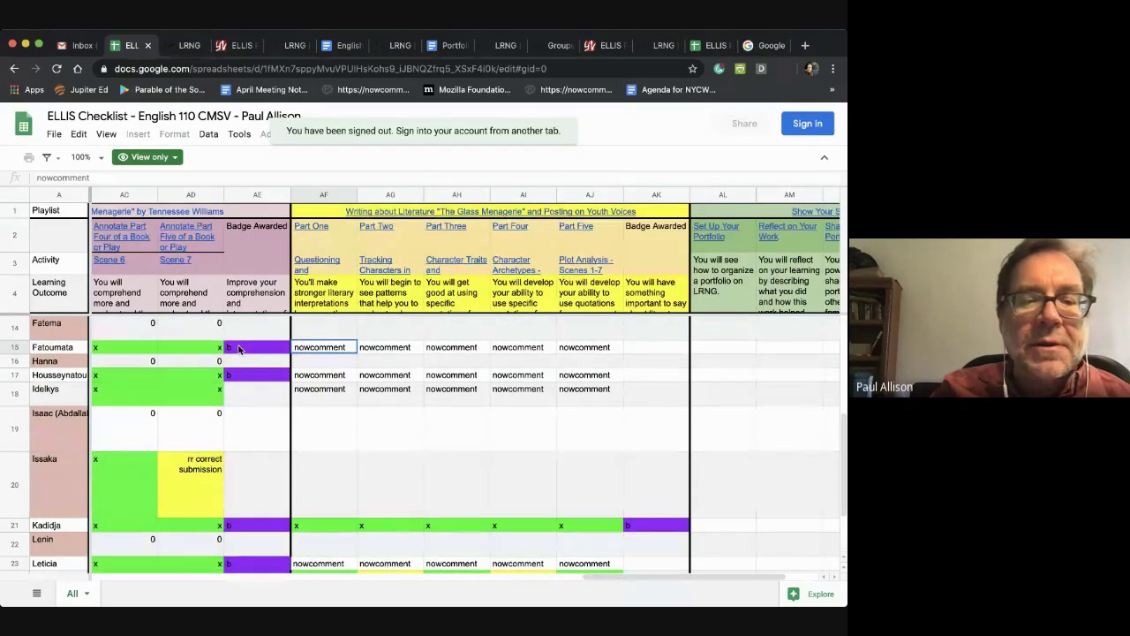
{"action": "mouse_move", "coordinate": [218, 254]}
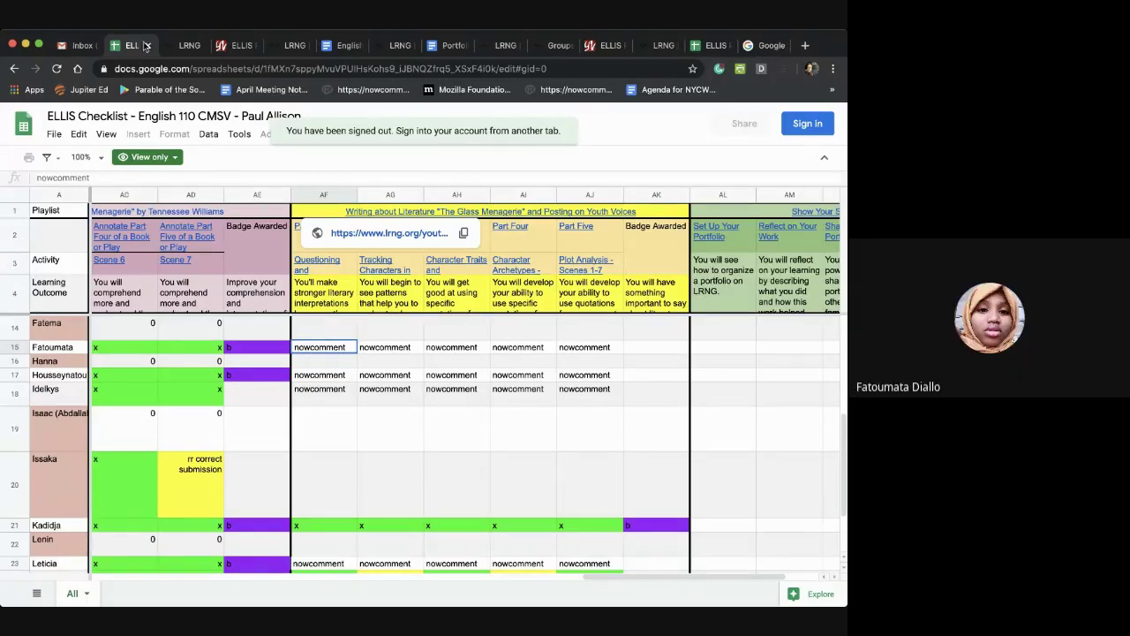
{"action": "left_click", "coordinate": [297, 46]}
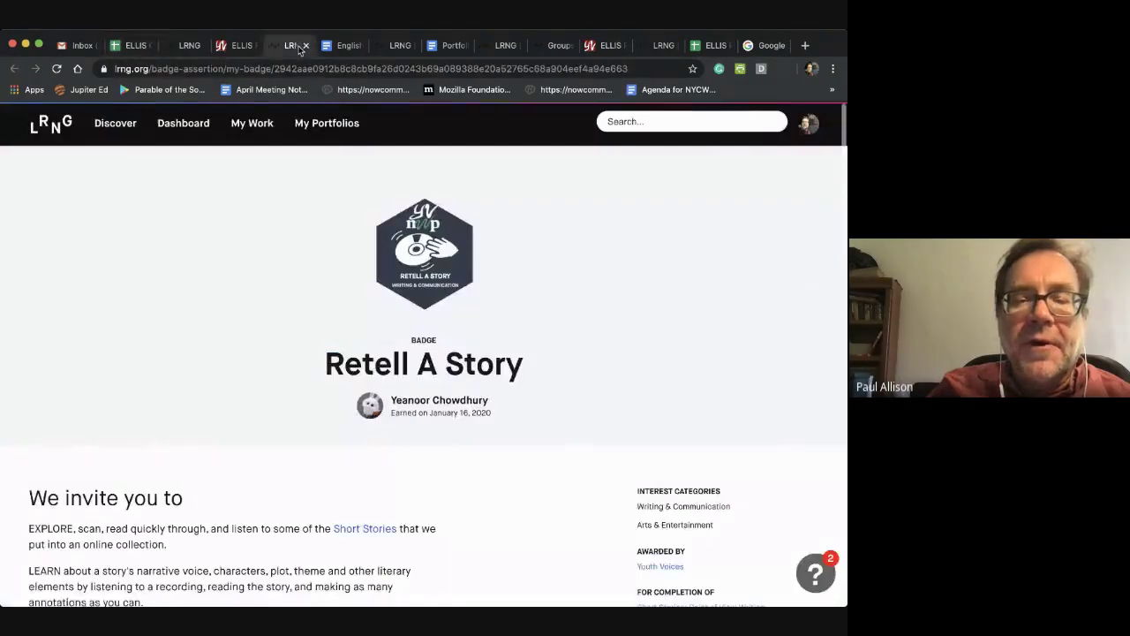
{"action": "left_click", "coordinate": [306, 46]}
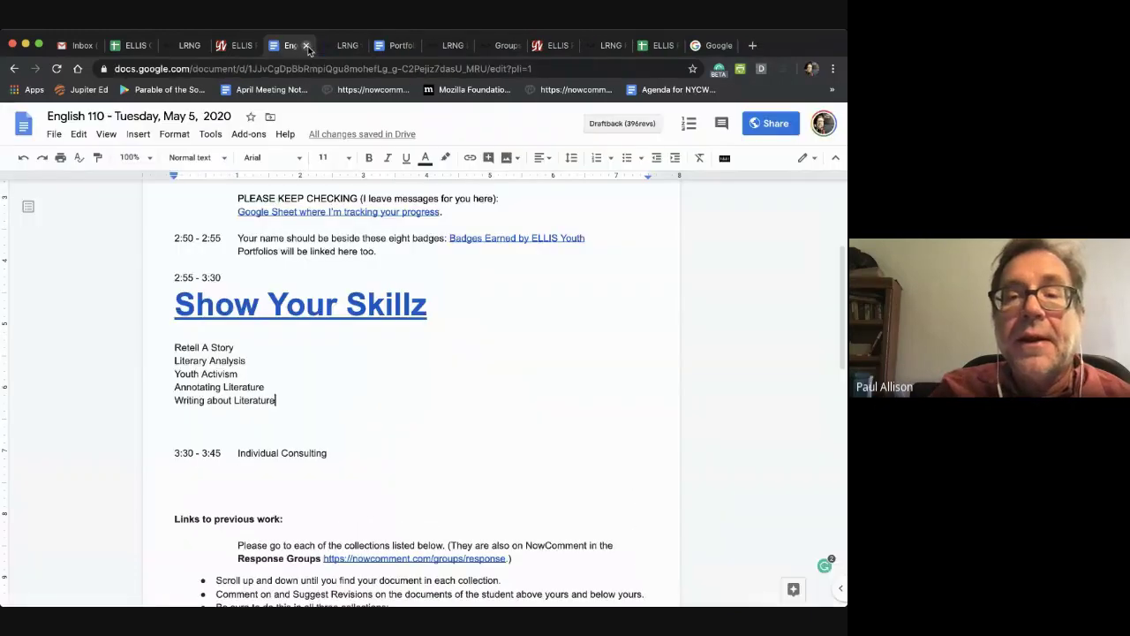
{"action": "left_click", "coordinate": [501, 46]}
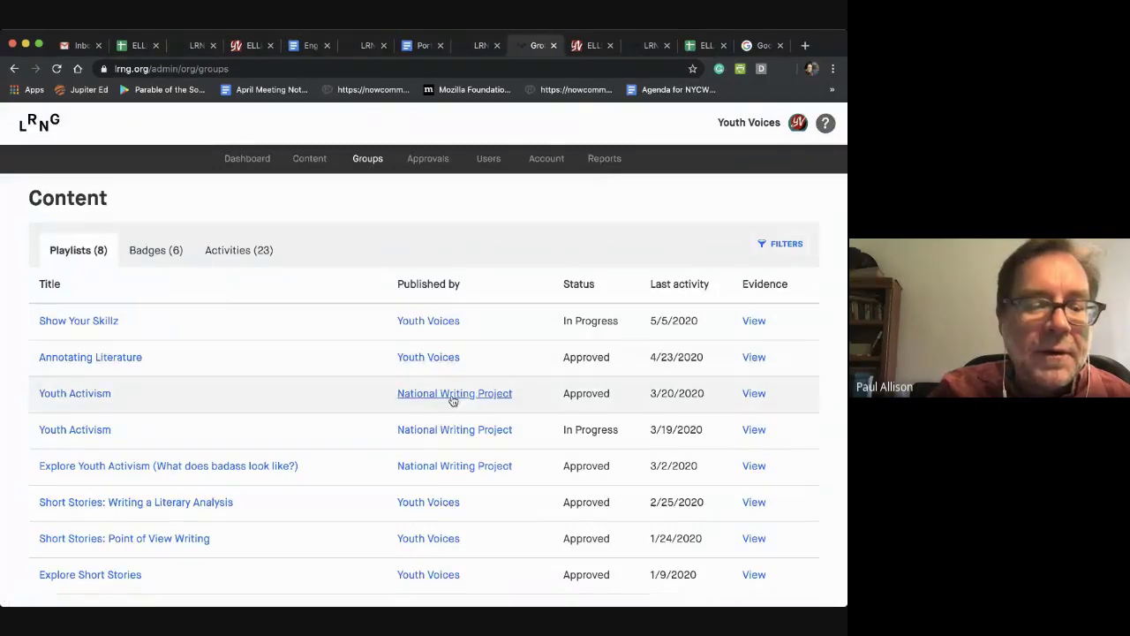
Step: Navigate via Dashboard, Content and Groups back to the learner's profile in ELLIS - Spring 2020
{"action": "scroll", "coordinate": [457, 405], "scroll_direction": "down", "scroll_amount": 1}
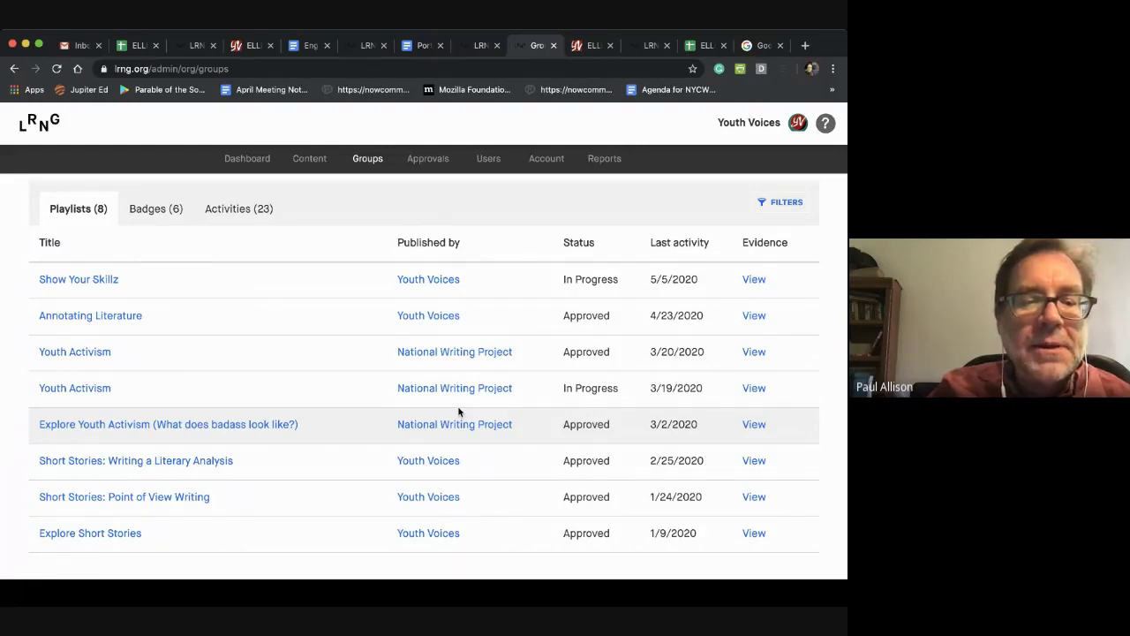
{"action": "left_click", "coordinate": [240, 163]}
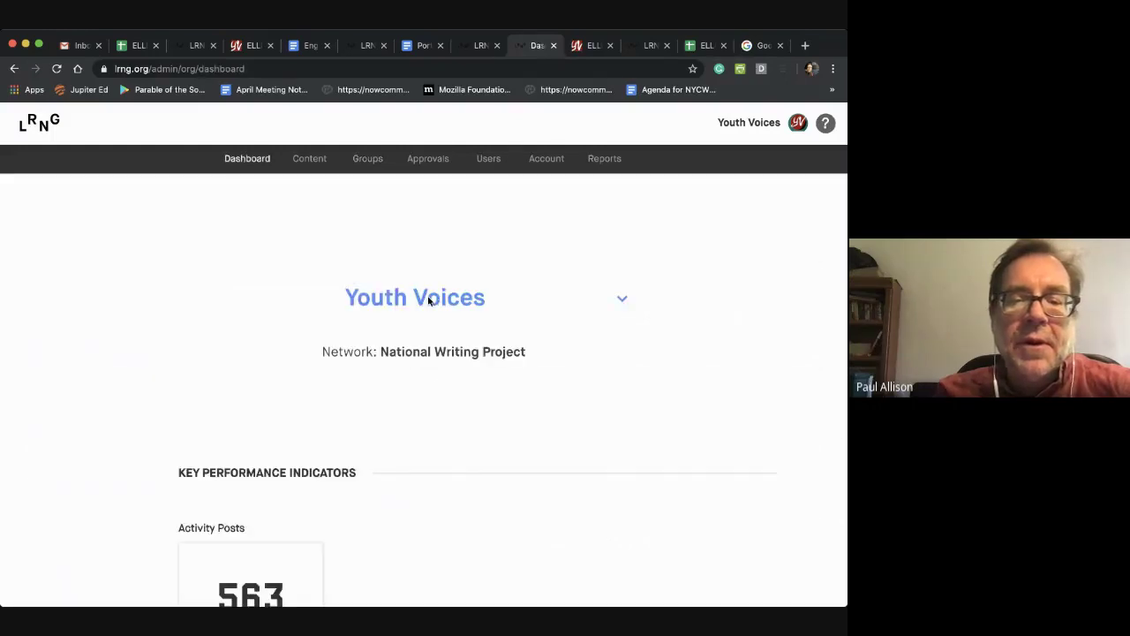
{"action": "left_click", "coordinate": [309, 163]}
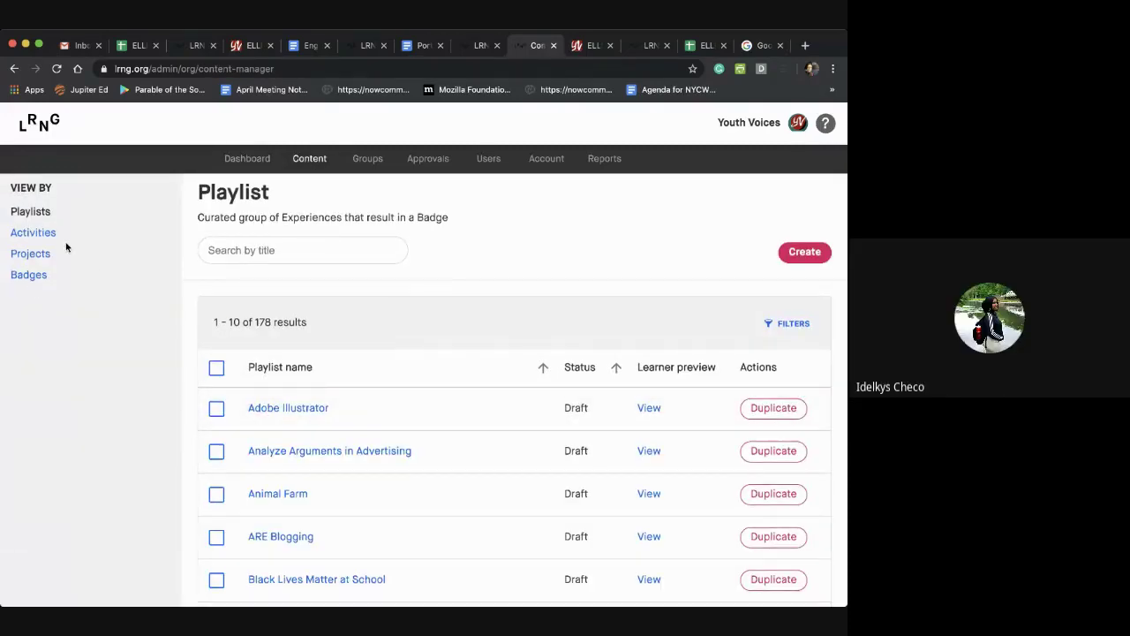
{"action": "left_click", "coordinate": [366, 163]}
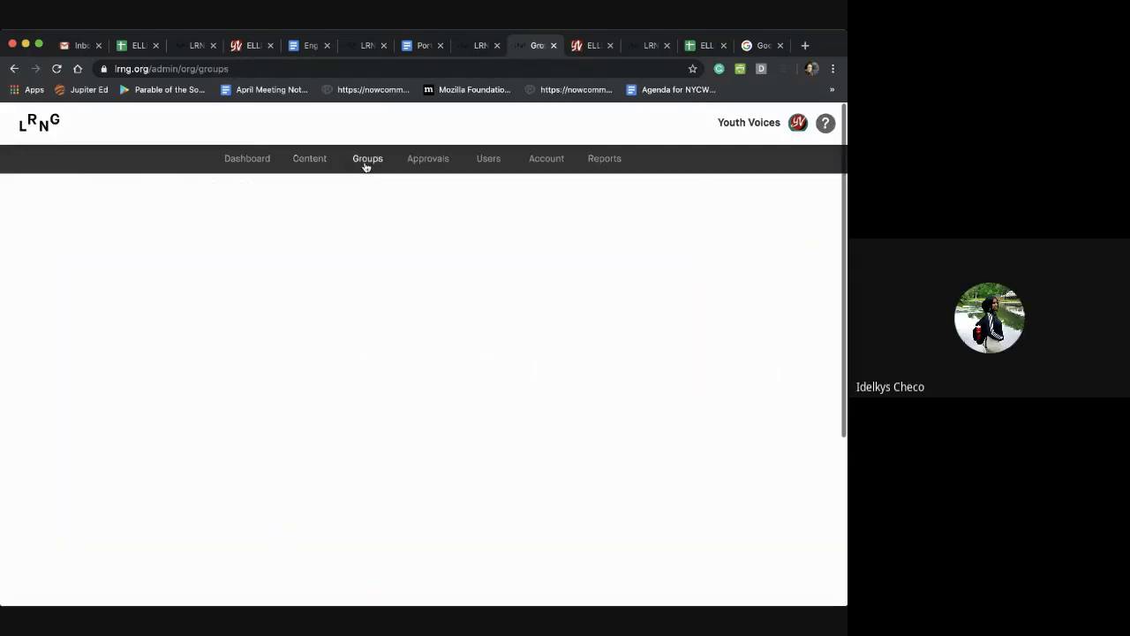
{"action": "scroll", "coordinate": [339, 331], "scroll_direction": "down", "scroll_amount": 3}
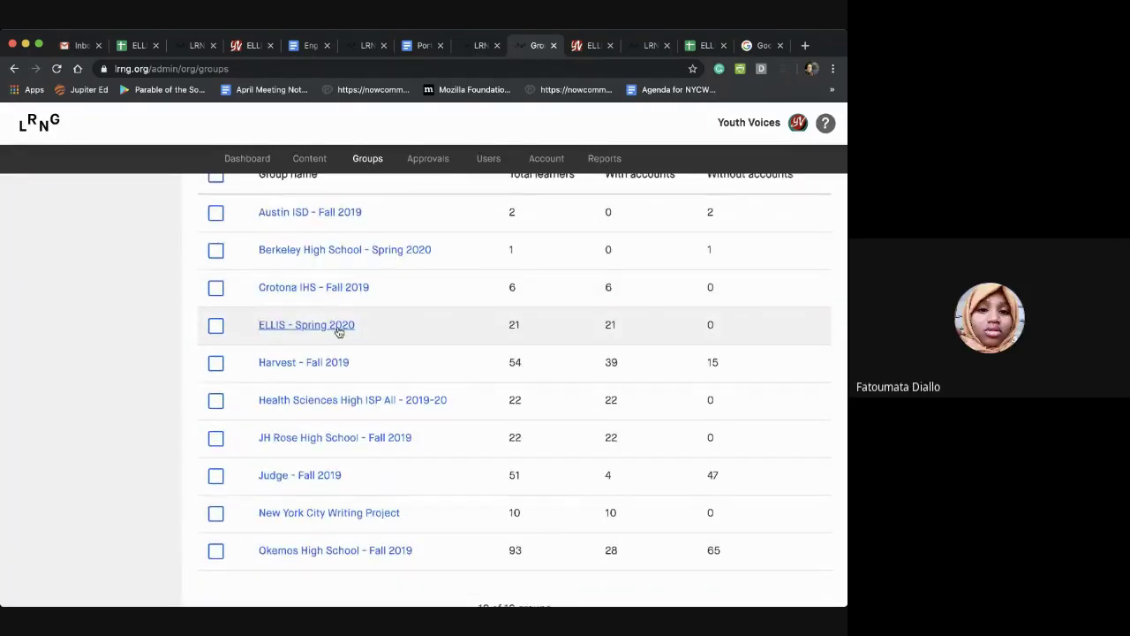
{"action": "left_click", "coordinate": [338, 326]}
{"action": "scroll", "coordinate": [276, 372], "scroll_direction": "down", "scroll_amount": 5}
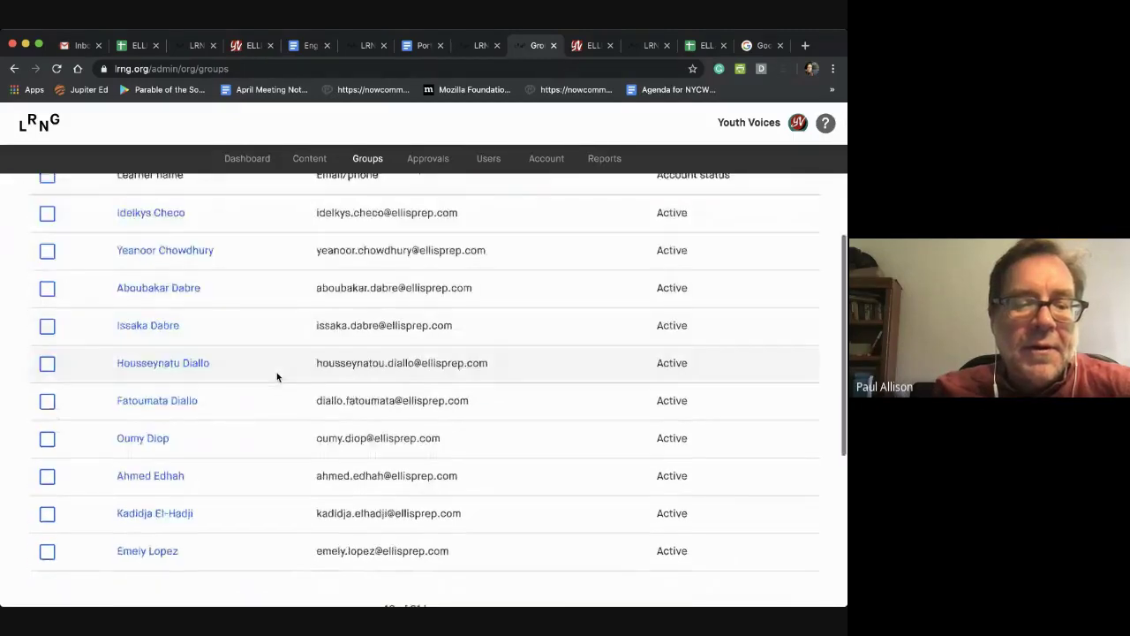
{"action": "left_click", "coordinate": [162, 358]}
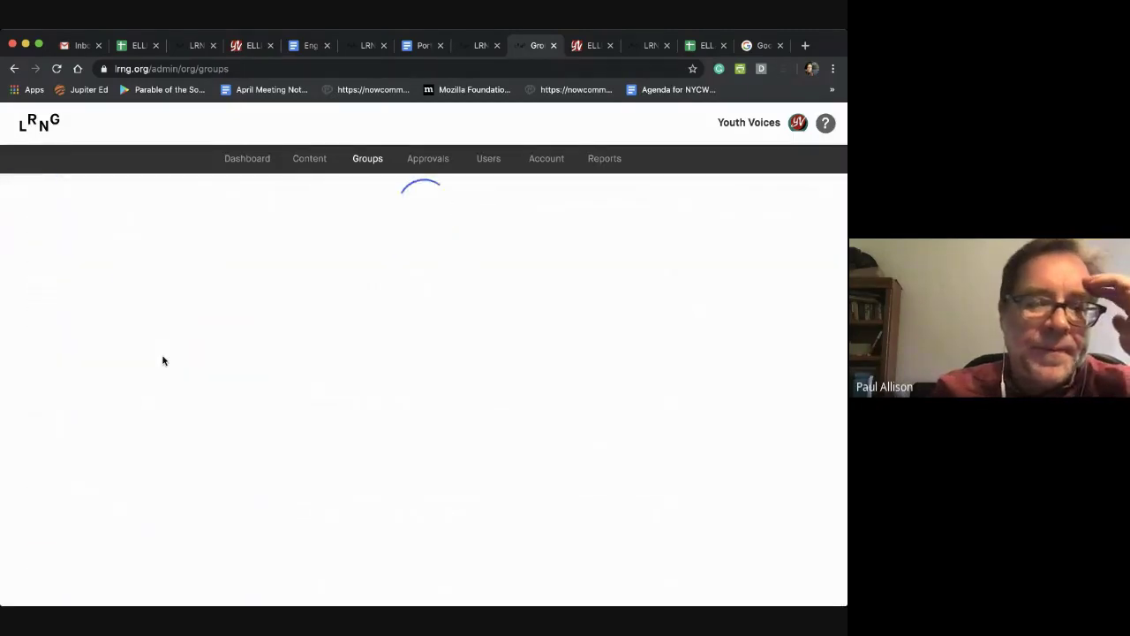
{"action": "scroll", "coordinate": [163, 378], "scroll_direction": "down", "scroll_amount": 4}
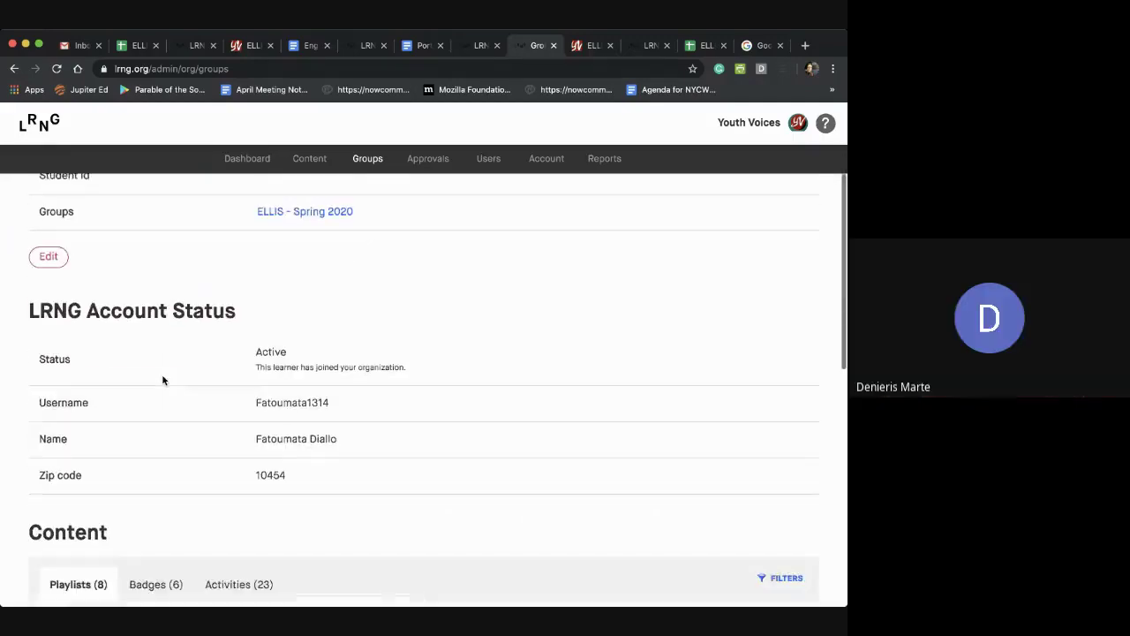
{"action": "scroll", "coordinate": [163, 380], "scroll_direction": "down", "scroll_amount": 8}
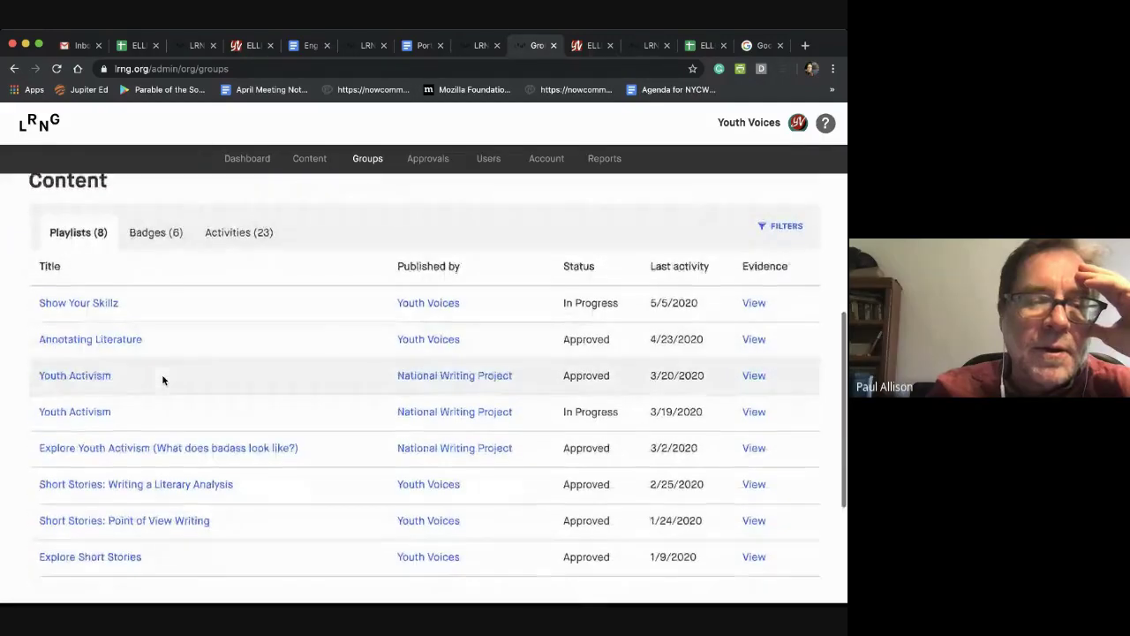
Step: Show the learner's 23 activities, including the Youth Activism ones, and scroll through the list
{"action": "left_click", "coordinate": [223, 233]}
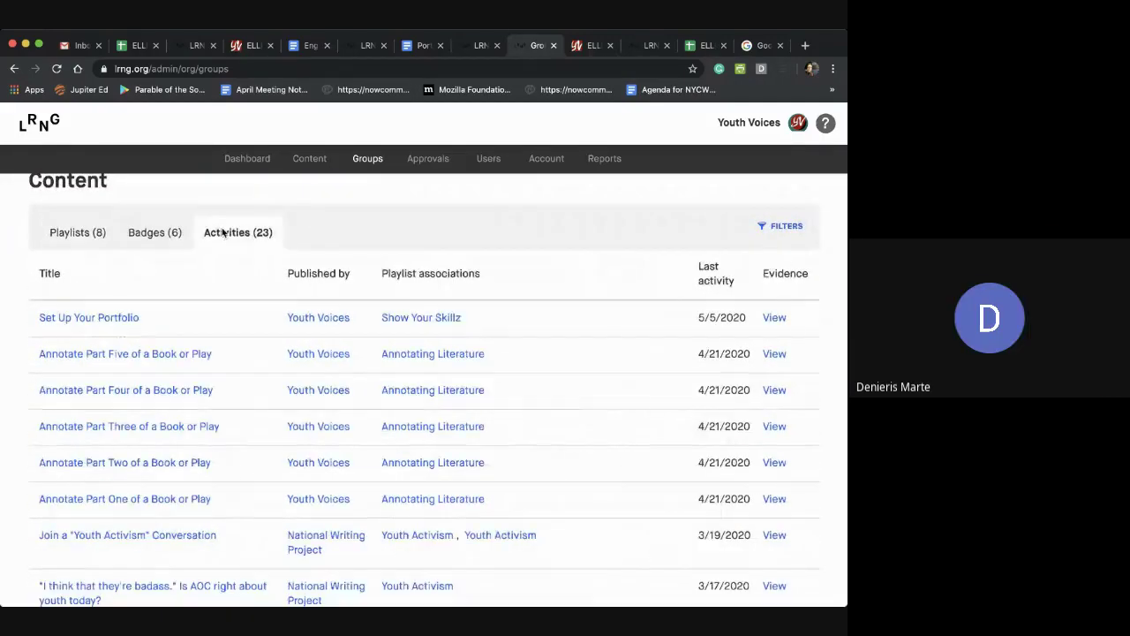
{"action": "scroll", "coordinate": [251, 345], "scroll_direction": "down", "scroll_amount": 1}
{"action": "scroll", "coordinate": [254, 366], "scroll_direction": "down", "scroll_amount": 1}
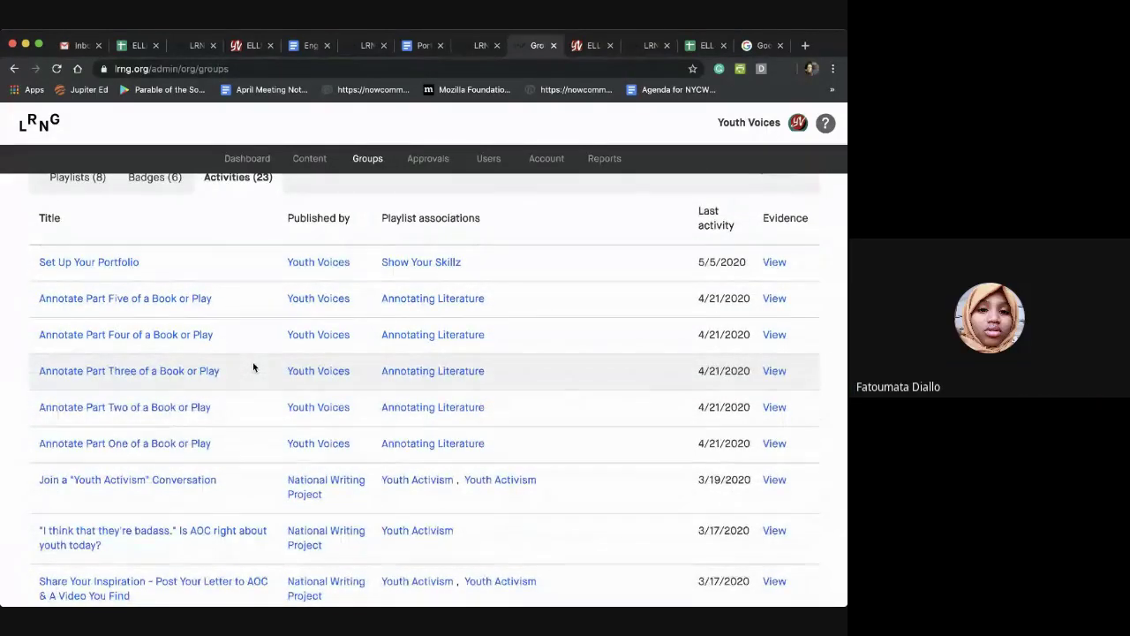
{"action": "scroll", "coordinate": [253, 367], "scroll_direction": "down", "scroll_amount": 1}
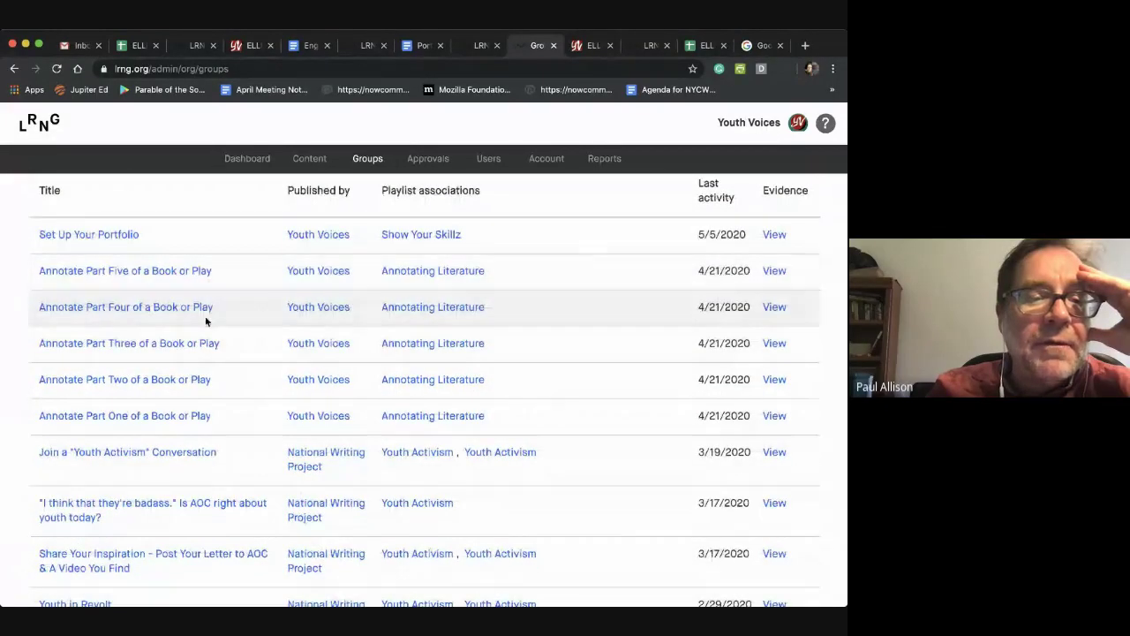
{"action": "scroll", "coordinate": [203, 420], "scroll_direction": "down", "scroll_amount": 1}
{"action": "scroll", "coordinate": [204, 422], "scroll_direction": "down", "scroll_amount": 1}
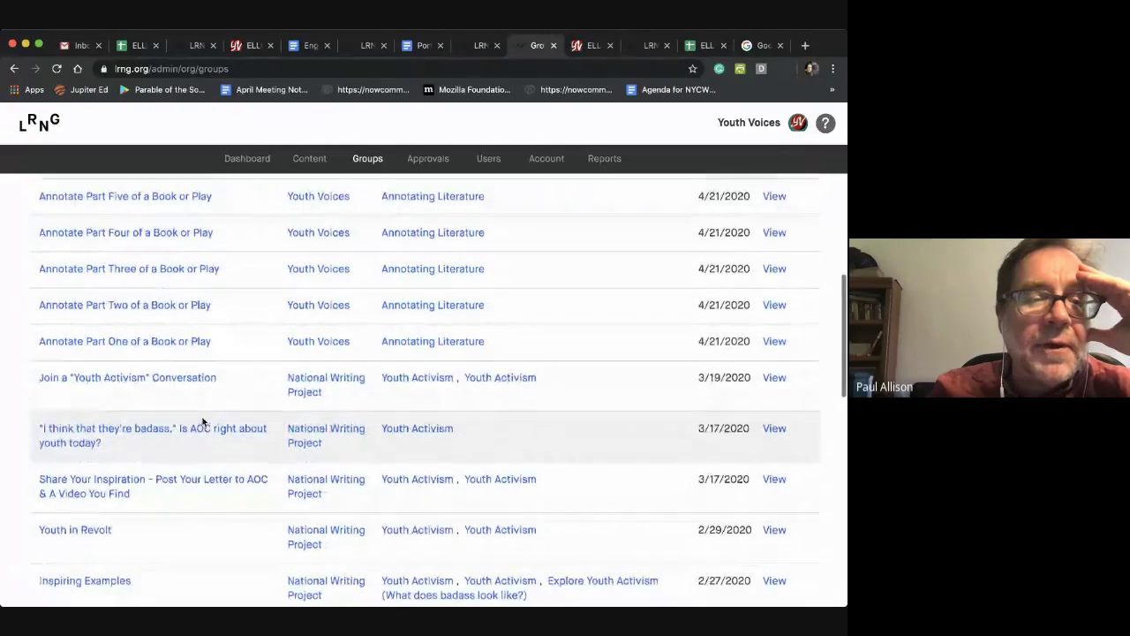
{"action": "scroll", "coordinate": [203, 423], "scroll_direction": "down", "scroll_amount": 2}
{"action": "scroll", "coordinate": [202, 422], "scroll_direction": "down", "scroll_amount": 3}
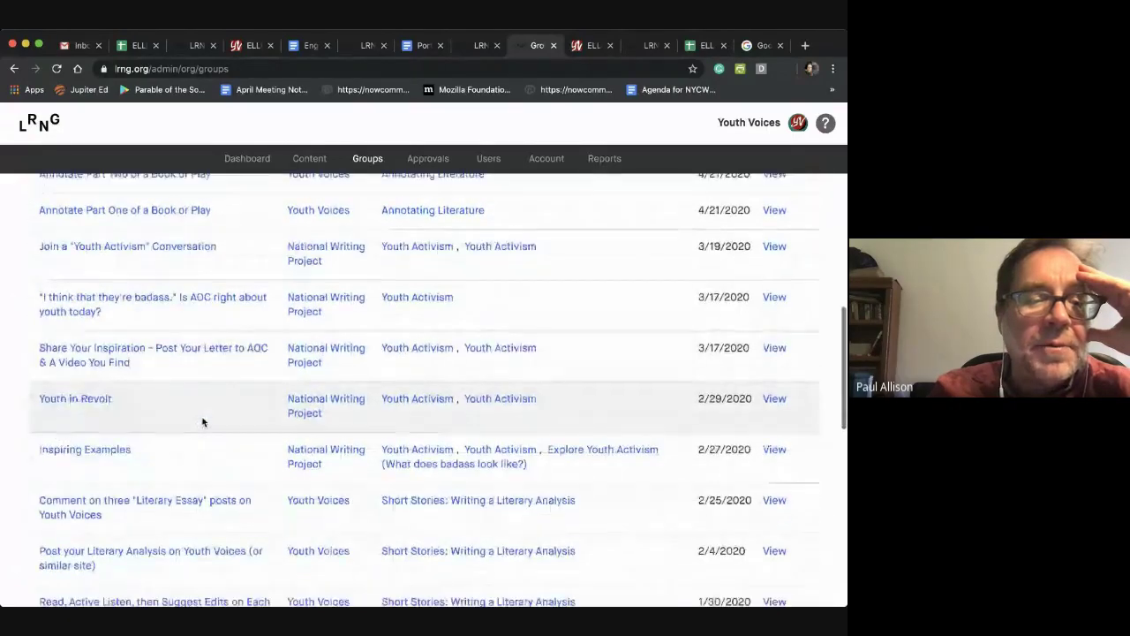
{"action": "scroll", "coordinate": [202, 422], "scroll_direction": "down", "scroll_amount": 5}
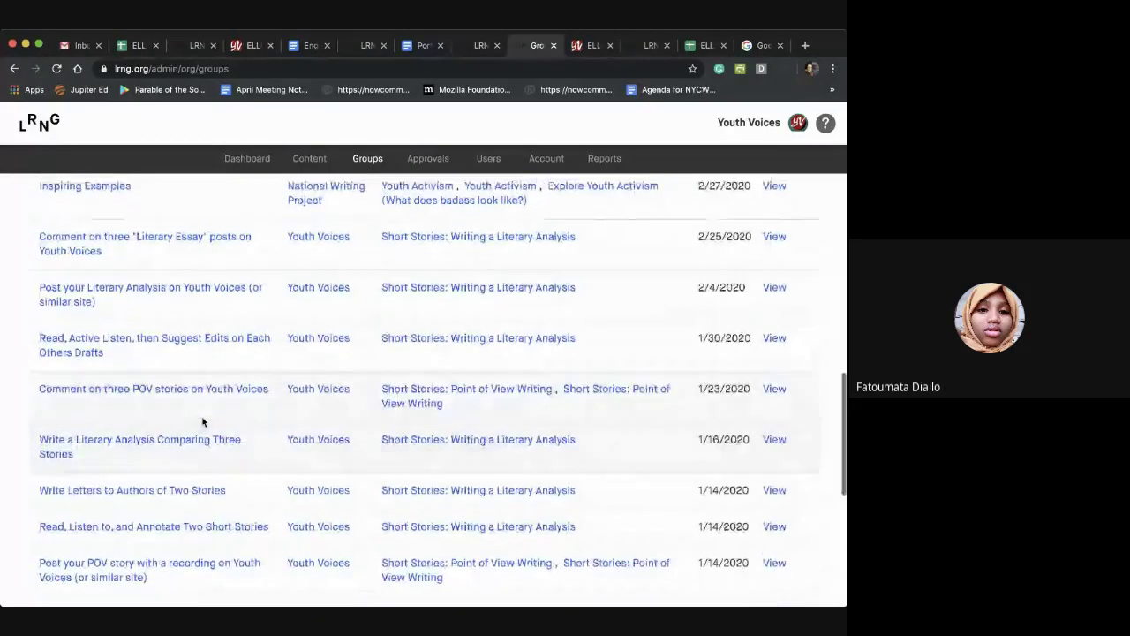
{"action": "scroll", "coordinate": [203, 422], "scroll_direction": "up", "scroll_amount": 20}
{"action": "scroll", "coordinate": [203, 421], "scroll_direction": "up", "scroll_amount": 2}
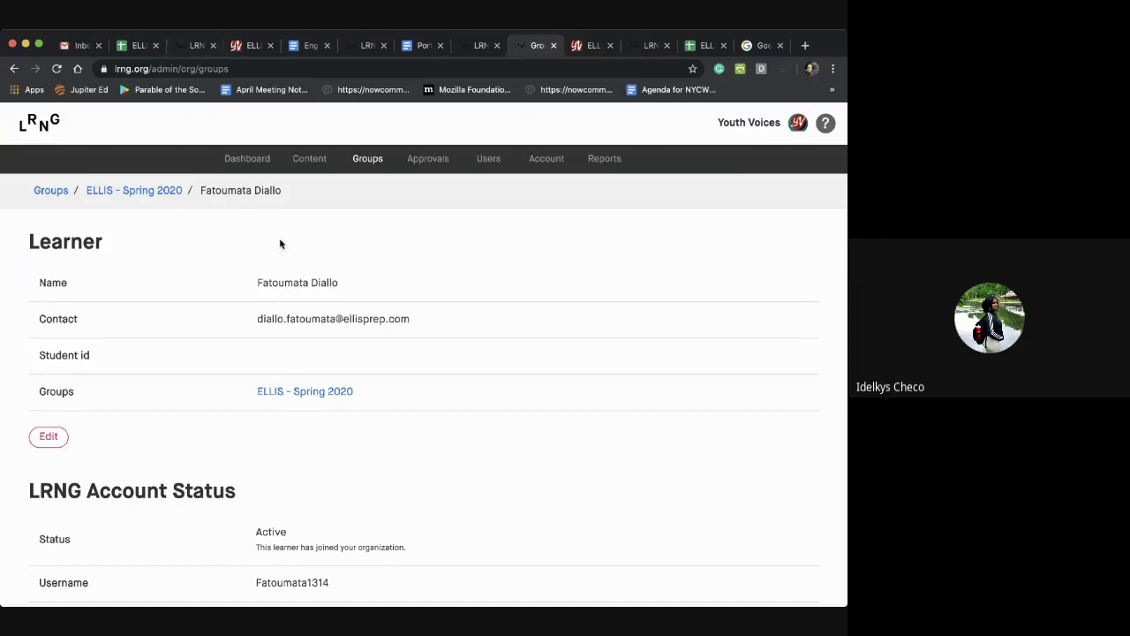
Step: Open the Writing About Literature playlist from the Glass Menagerie header link in the checklist
{"action": "left_click", "coordinate": [132, 45]}
{"action": "scroll", "coordinate": [192, 337], "scroll_direction": "left", "scroll_amount": 6}
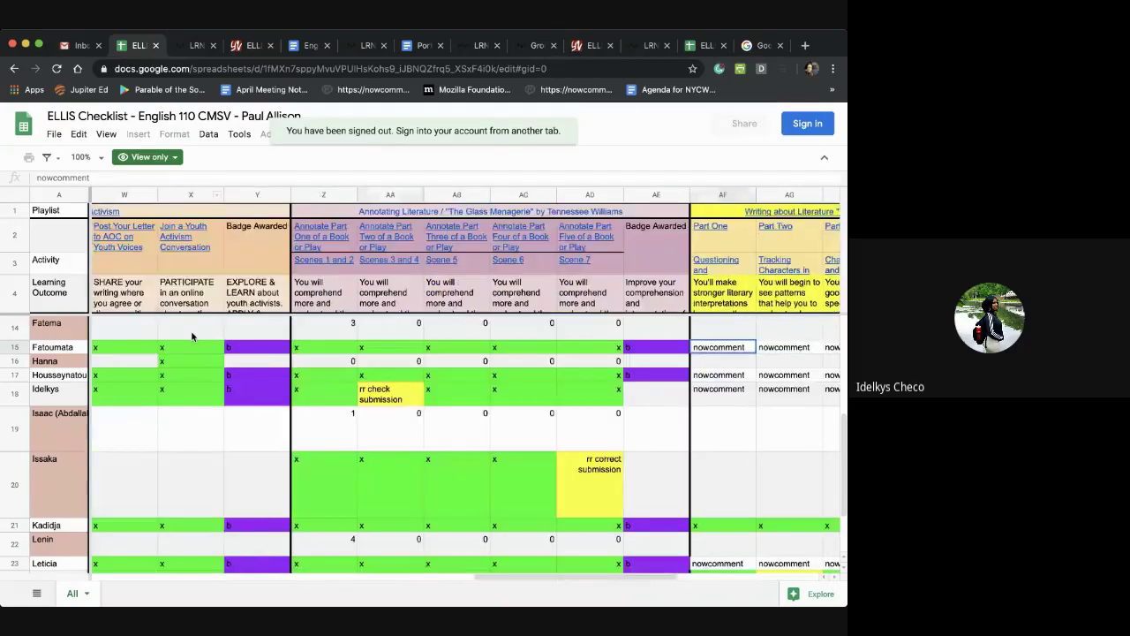
{"action": "scroll", "coordinate": [191, 336], "scroll_direction": "right", "scroll_amount": 5}
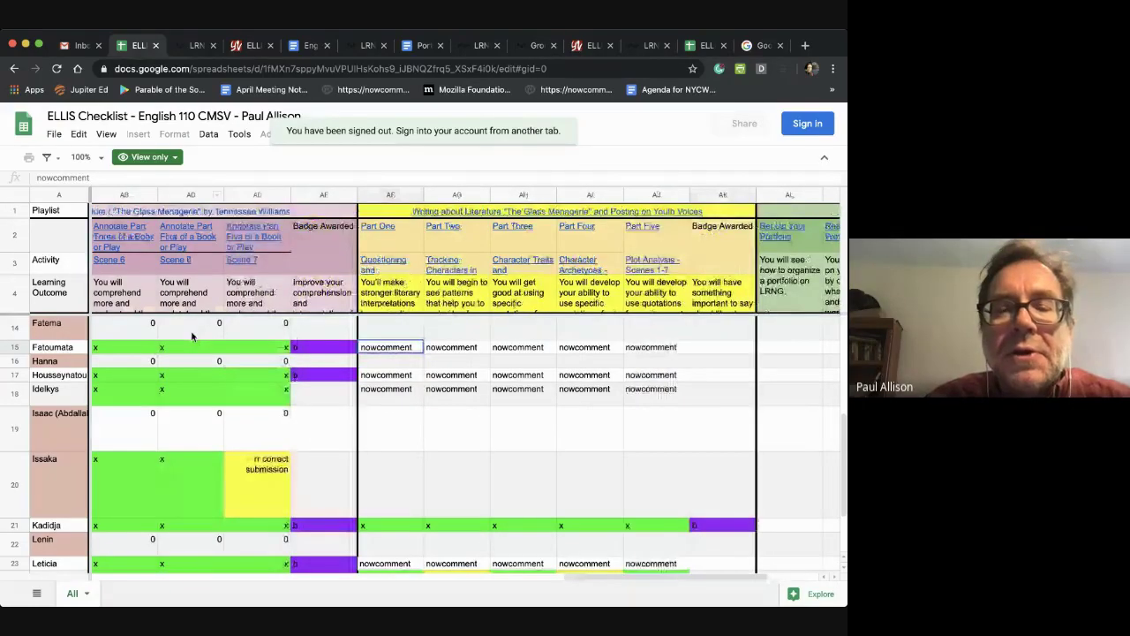
{"action": "scroll", "coordinate": [192, 337], "scroll_direction": "right", "scroll_amount": 2}
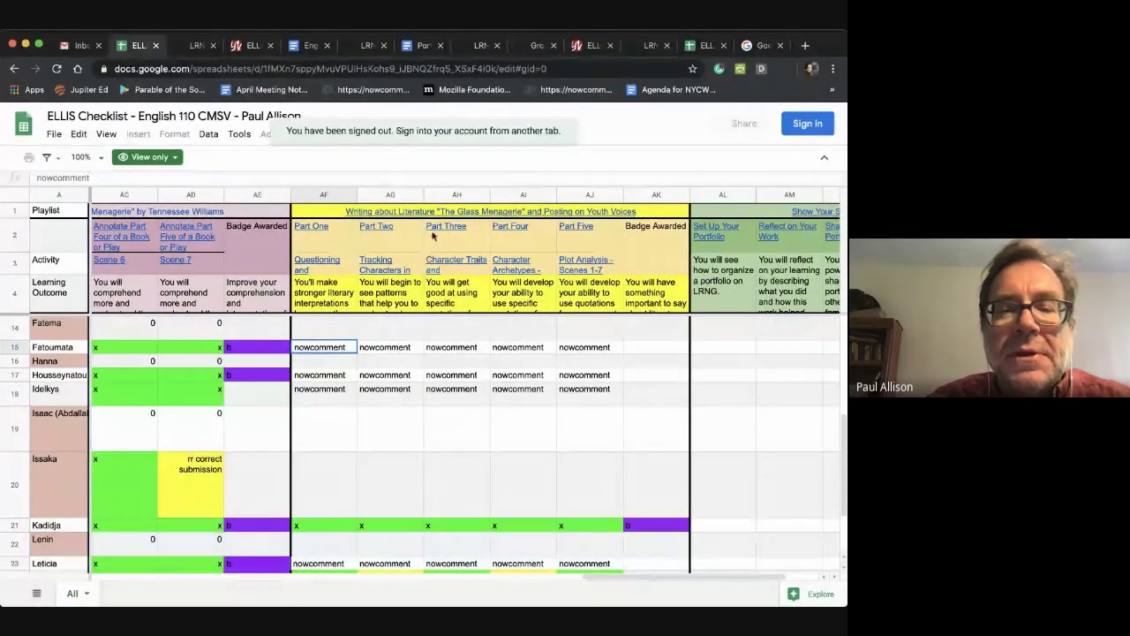
{"action": "mouse_move", "coordinate": [444, 217]}
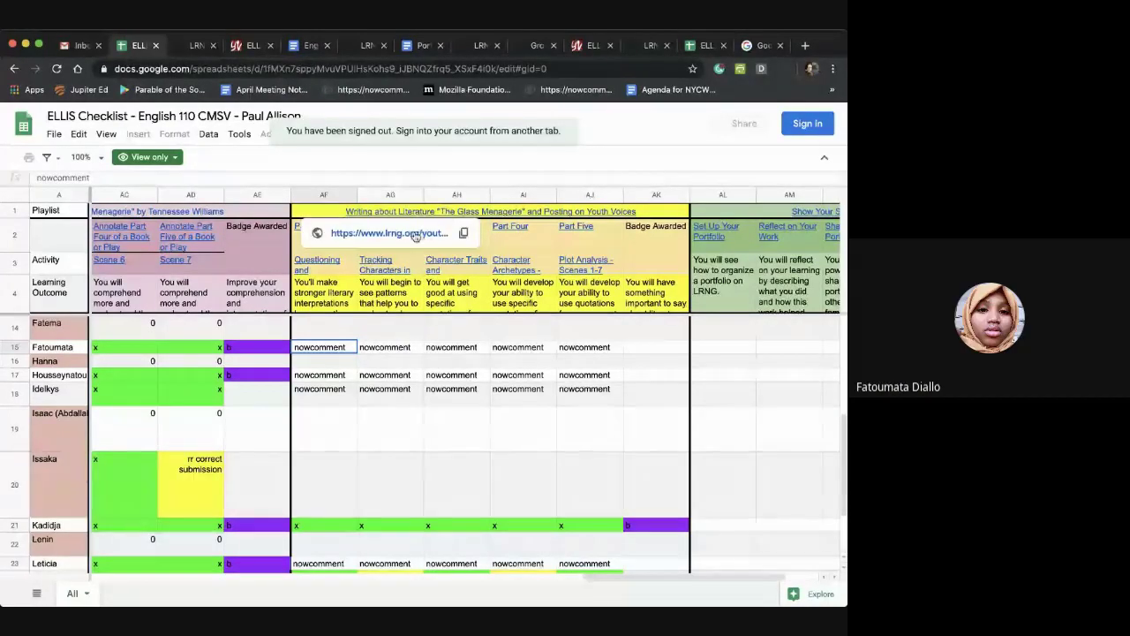
{"action": "left_click", "coordinate": [414, 234]}
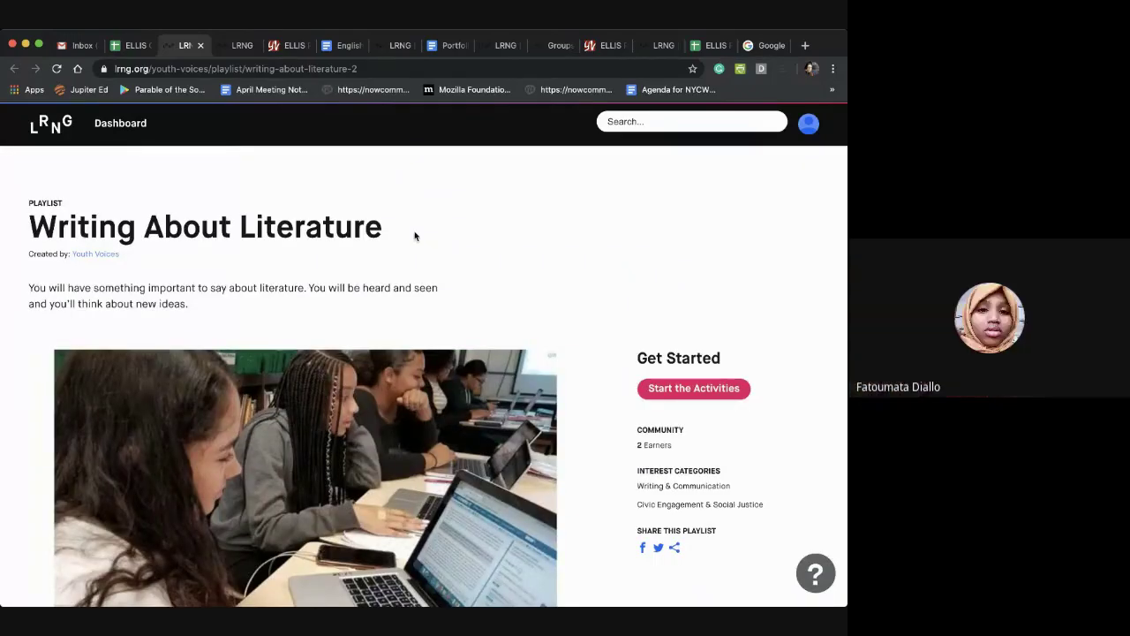
Step: Review the Writing About Literature playlist page and jump to its list of activities
{"action": "scroll", "coordinate": [414, 235], "scroll_direction": "down", "scroll_amount": 10}
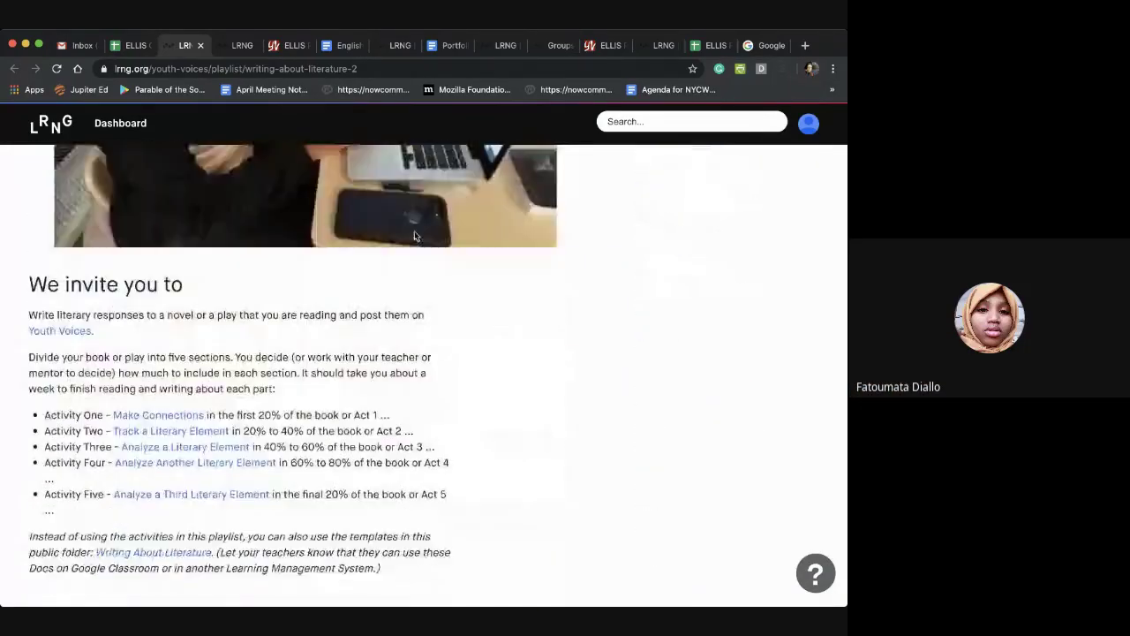
{"action": "scroll", "coordinate": [414, 235], "scroll_direction": "down", "scroll_amount": 3}
{"action": "scroll", "coordinate": [414, 235], "scroll_direction": "up", "scroll_amount": 6}
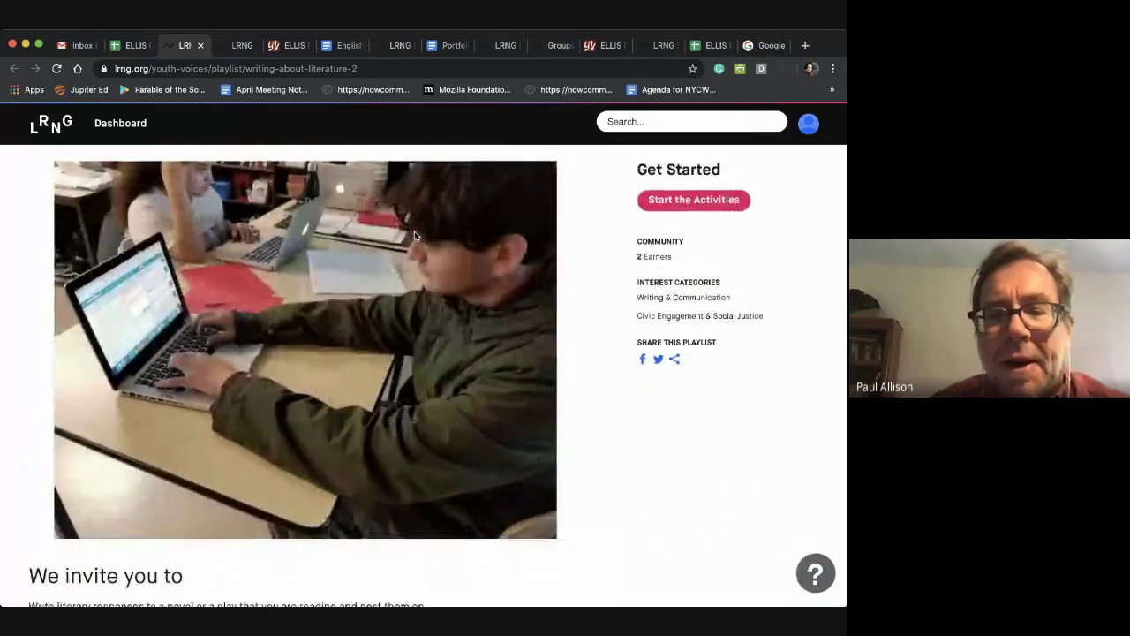
{"action": "scroll", "coordinate": [414, 235], "scroll_direction": "up", "scroll_amount": 5}
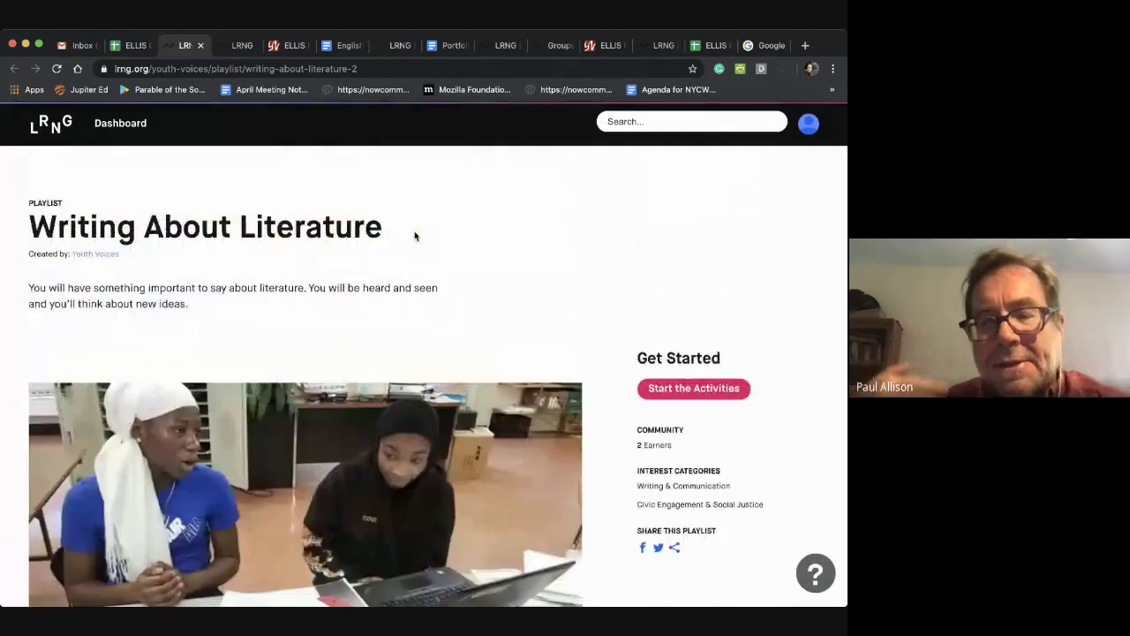
{"action": "scroll", "coordinate": [414, 235], "scroll_direction": "down", "scroll_amount": 2}
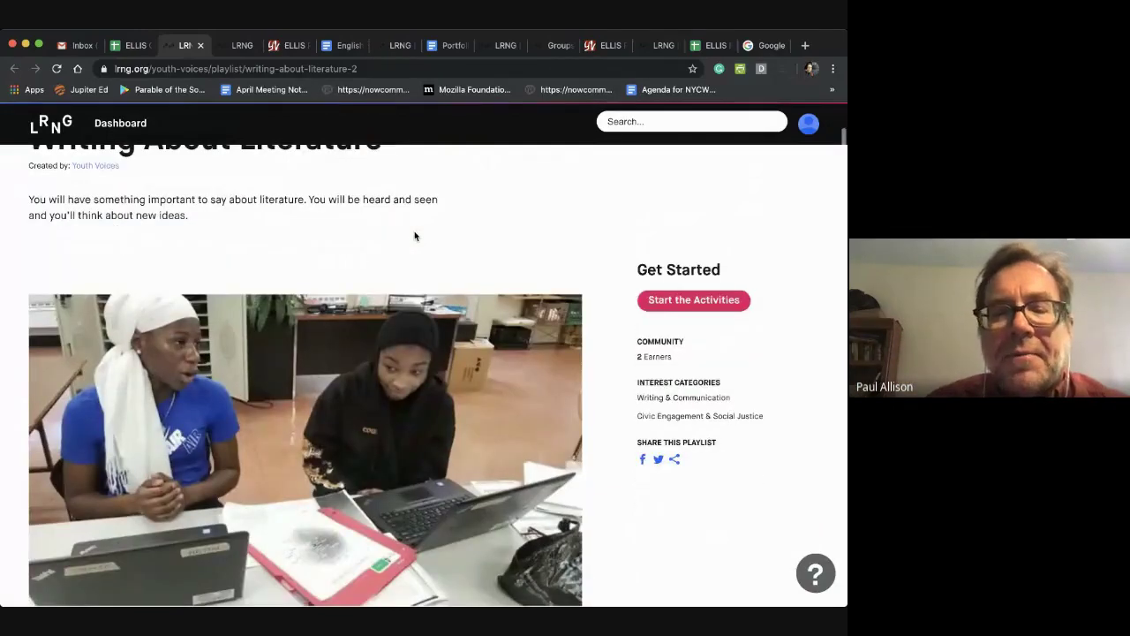
{"action": "scroll", "coordinate": [414, 236], "scroll_direction": "up", "scroll_amount": 2}
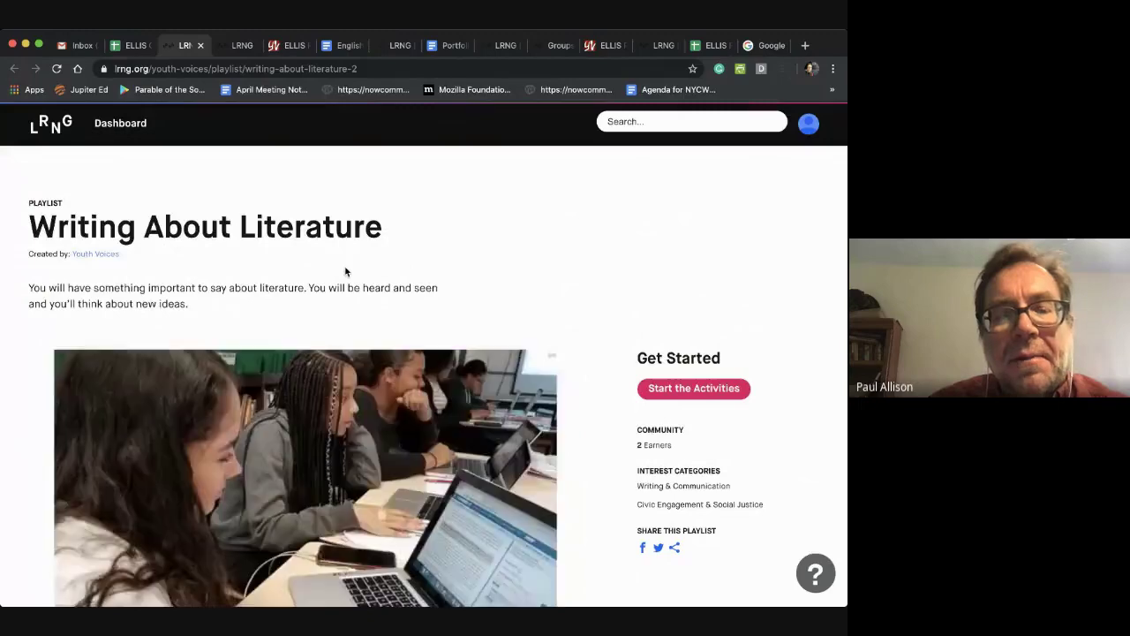
{"action": "scroll", "coordinate": [345, 270], "scroll_direction": "down", "scroll_amount": 1}
{"action": "scroll", "coordinate": [562, 241], "scroll_direction": "down", "scroll_amount": 4}
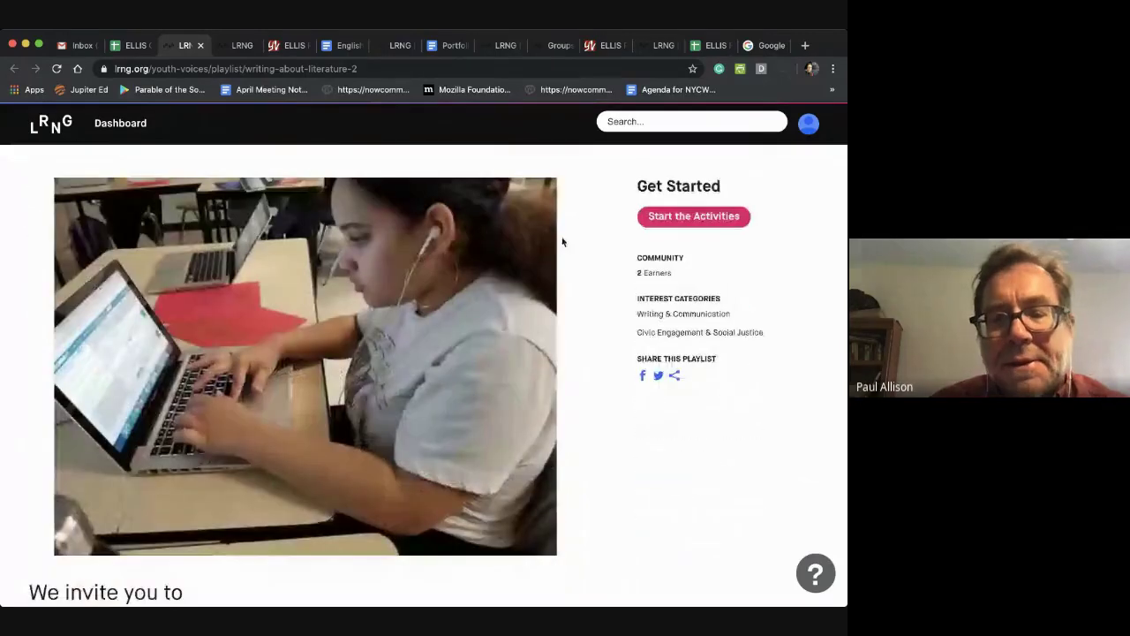
{"action": "left_click", "coordinate": [671, 221]}
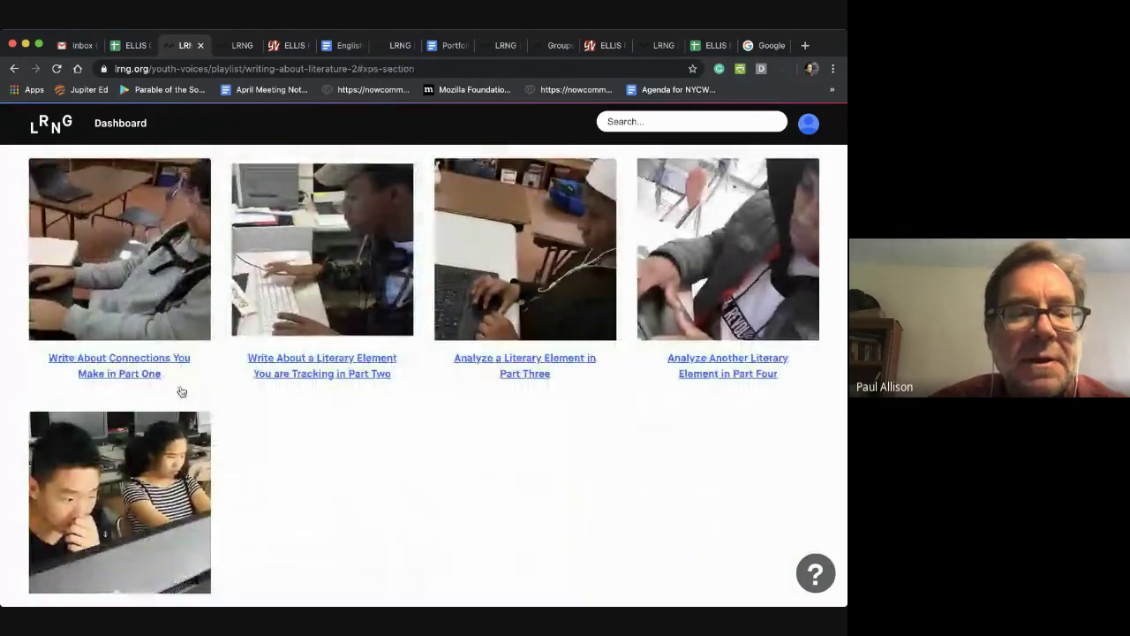
Step: Open Write About Connections You Make in Part One and read through its steps to Step Three
{"action": "left_click", "coordinate": [123, 357]}
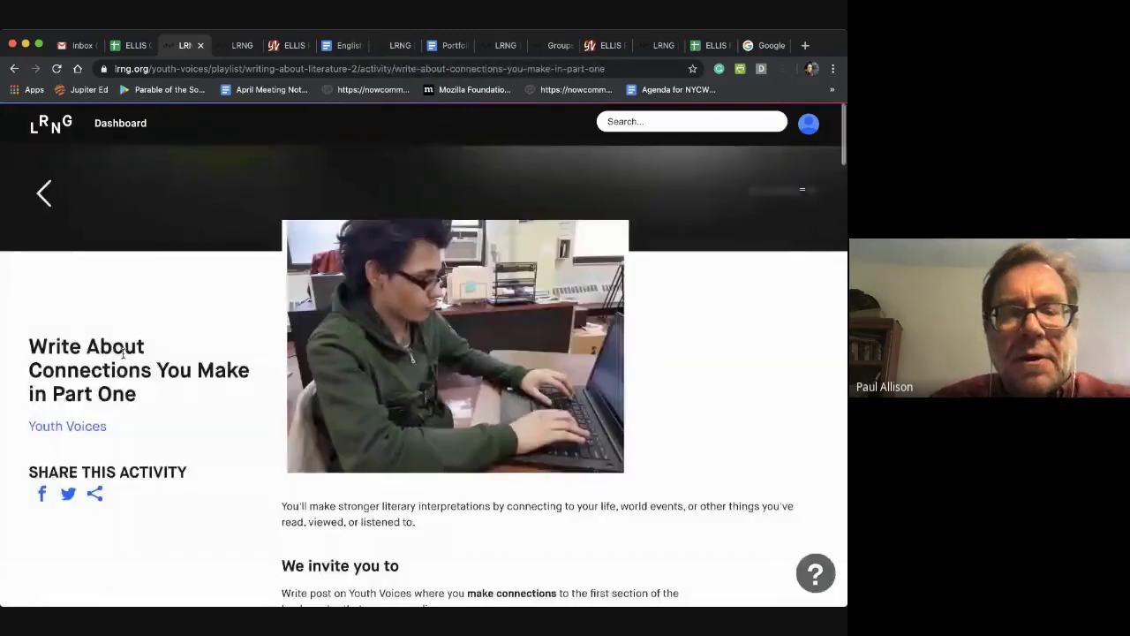
{"action": "scroll", "coordinate": [124, 353], "scroll_direction": "down", "scroll_amount": 4}
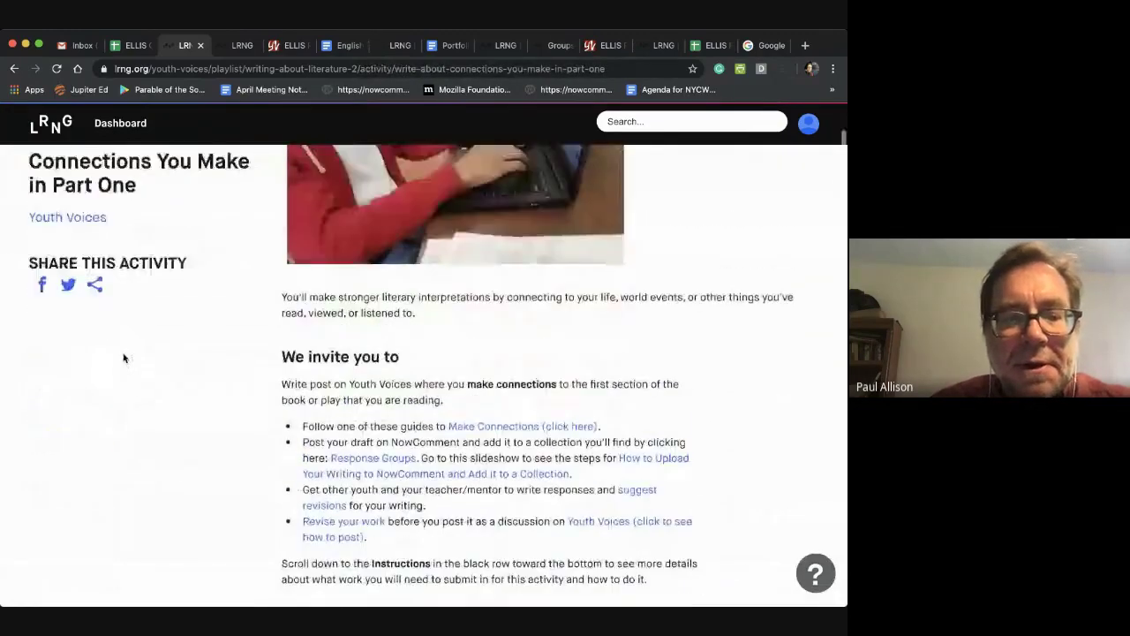
{"action": "scroll", "coordinate": [124, 358], "scroll_direction": "down", "scroll_amount": 1}
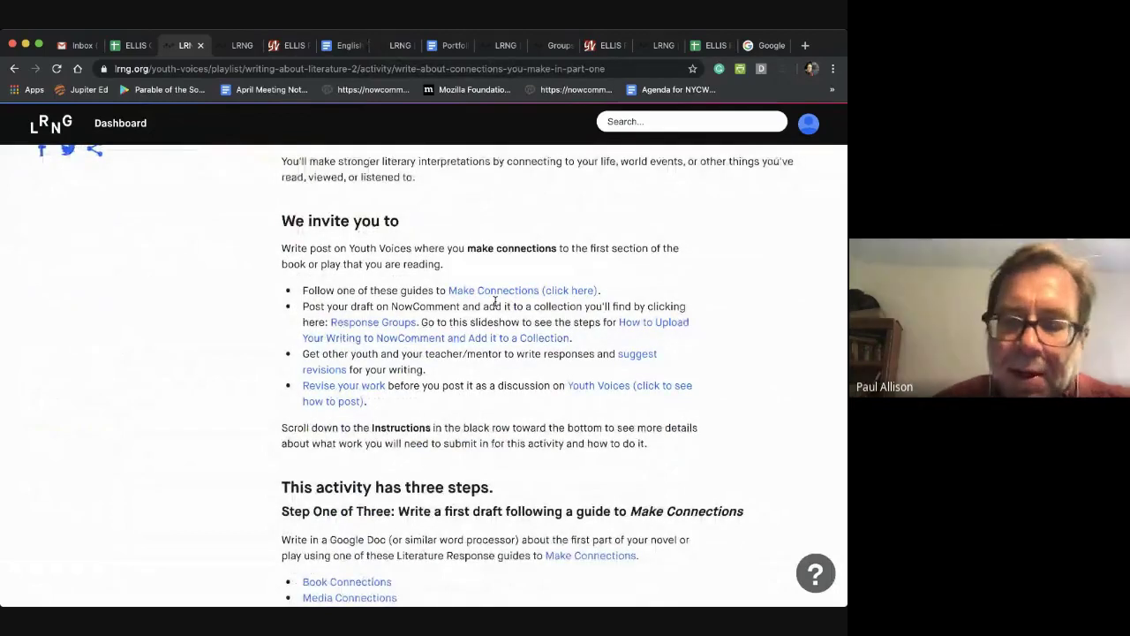
{"action": "scroll", "coordinate": [441, 349], "scroll_direction": "down", "scroll_amount": 1}
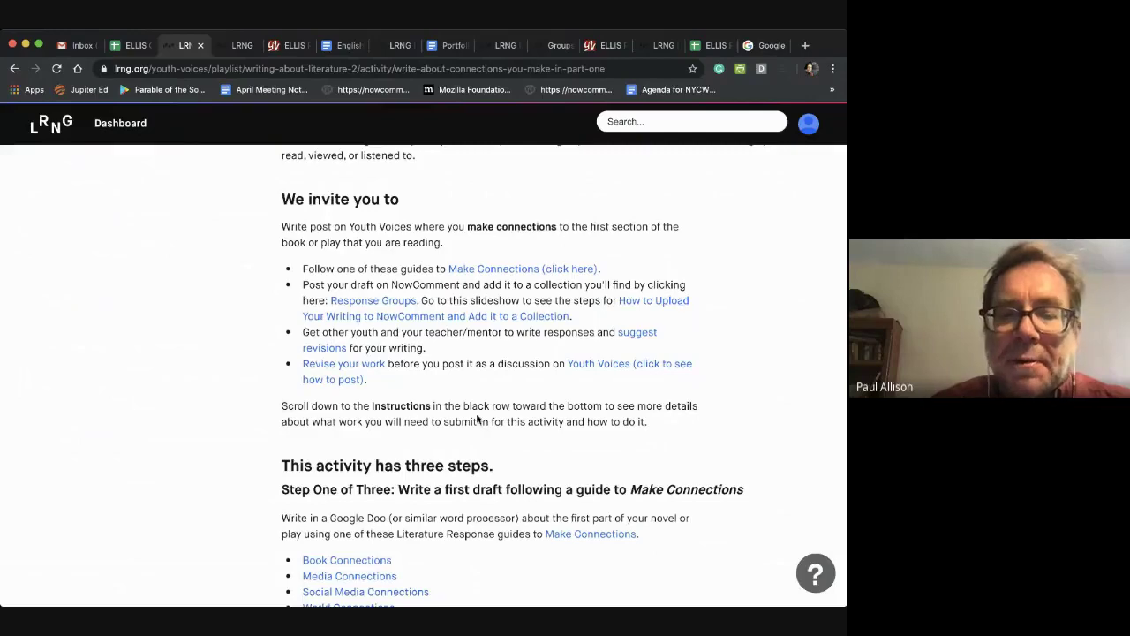
{"action": "scroll", "coordinate": [543, 377], "scroll_direction": "down", "scroll_amount": 5}
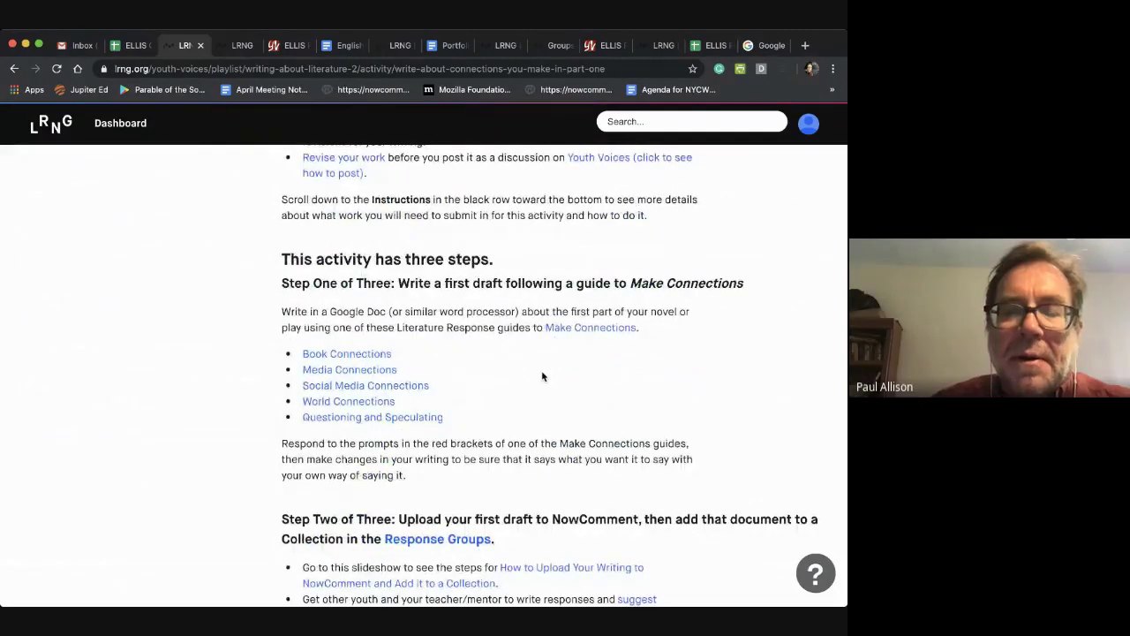
{"action": "scroll", "coordinate": [542, 376], "scroll_direction": "down", "scroll_amount": 2}
{"action": "scroll", "coordinate": [548, 371], "scroll_direction": "up", "scroll_amount": 7}
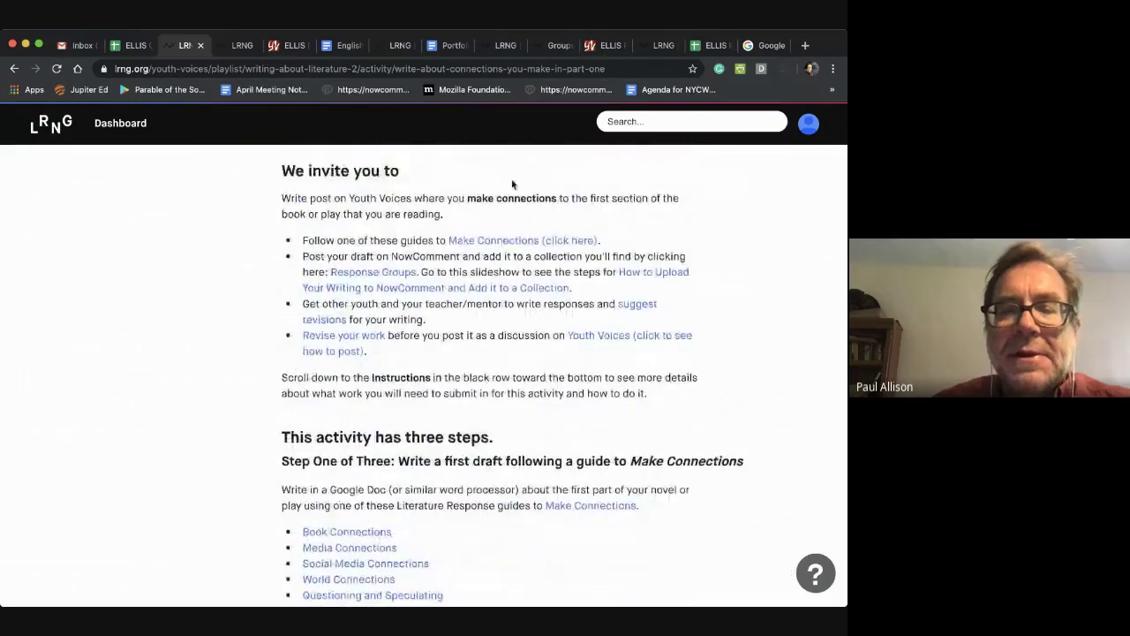
{"action": "scroll", "coordinate": [586, 365], "scroll_direction": "down", "scroll_amount": 6}
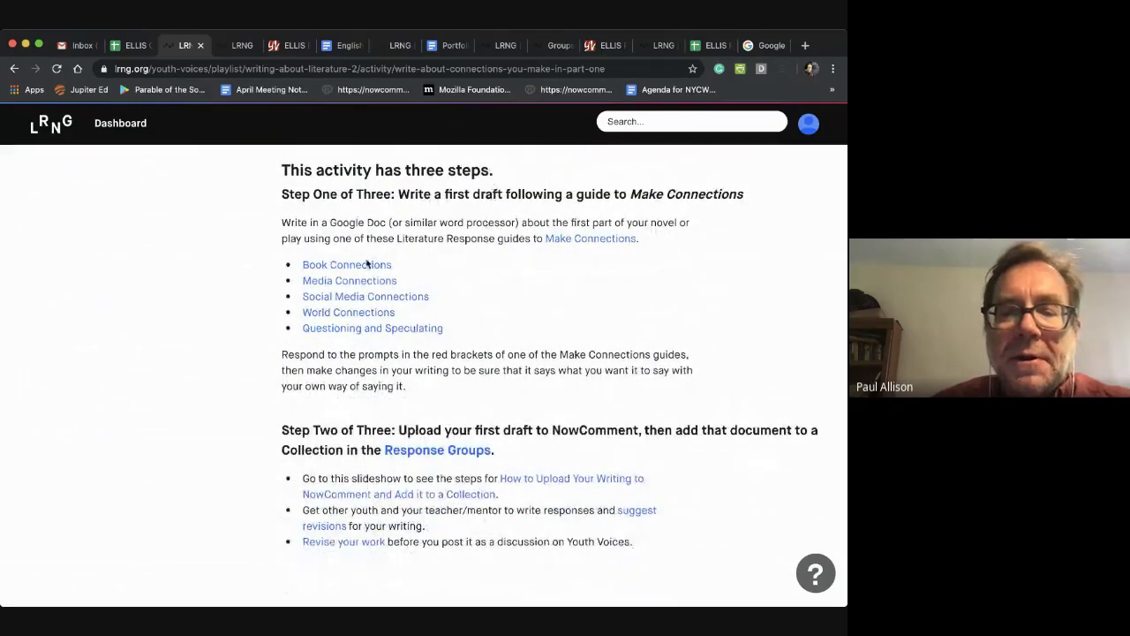
{"action": "scroll", "coordinate": [487, 428], "scroll_direction": "down", "scroll_amount": 5}
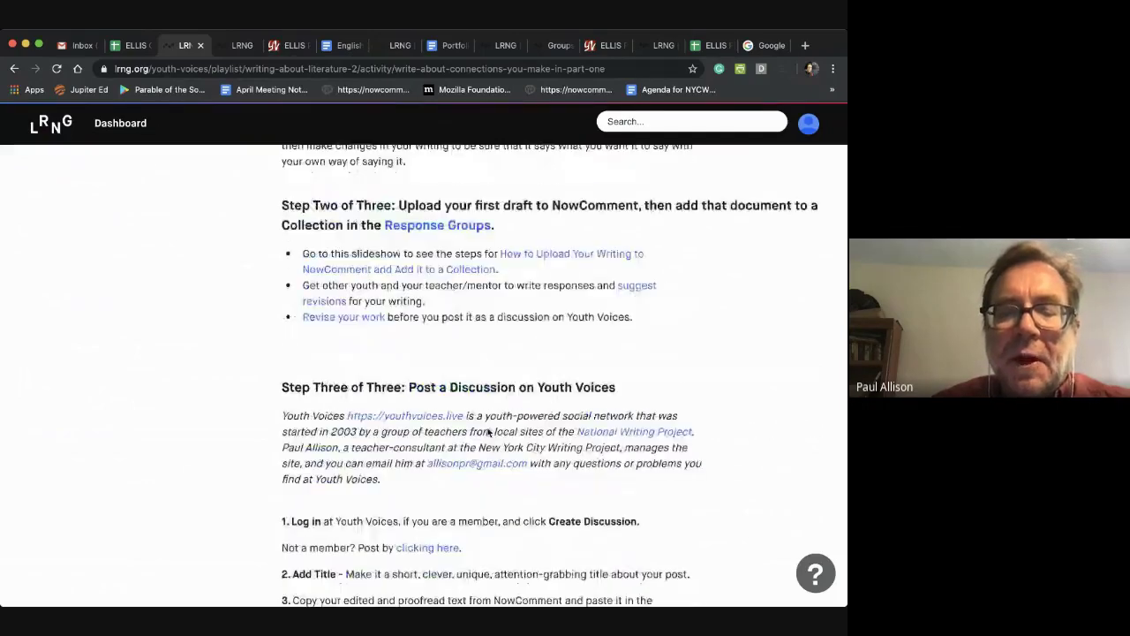
{"action": "scroll", "coordinate": [488, 429], "scroll_direction": "up", "scroll_amount": 1}
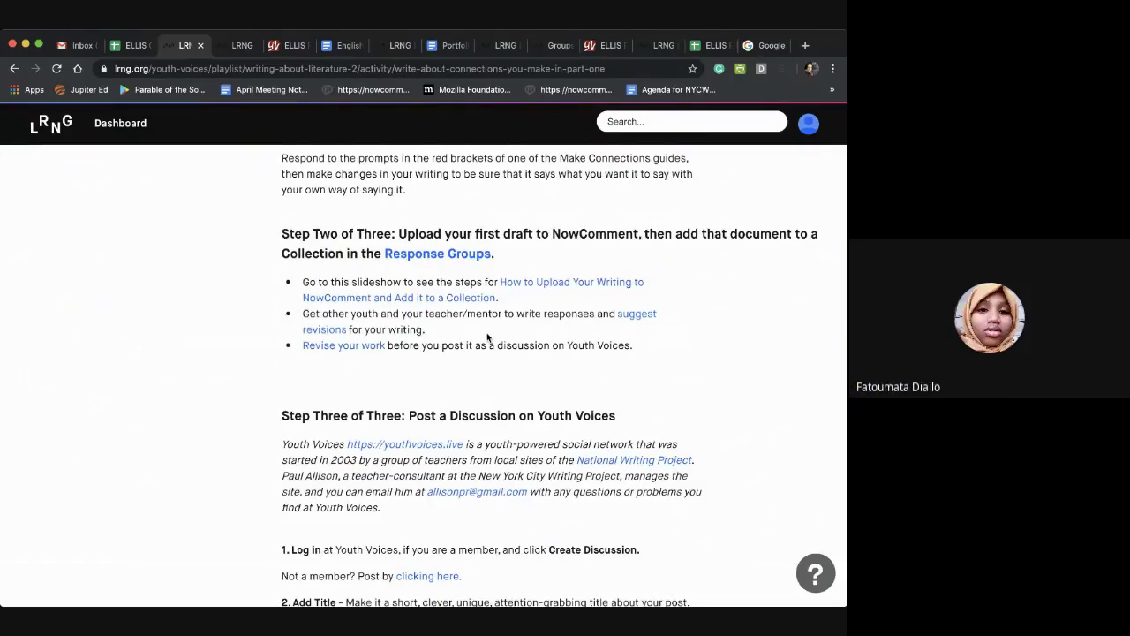
{"action": "scroll", "coordinate": [487, 337], "scroll_direction": "down", "scroll_amount": 5}
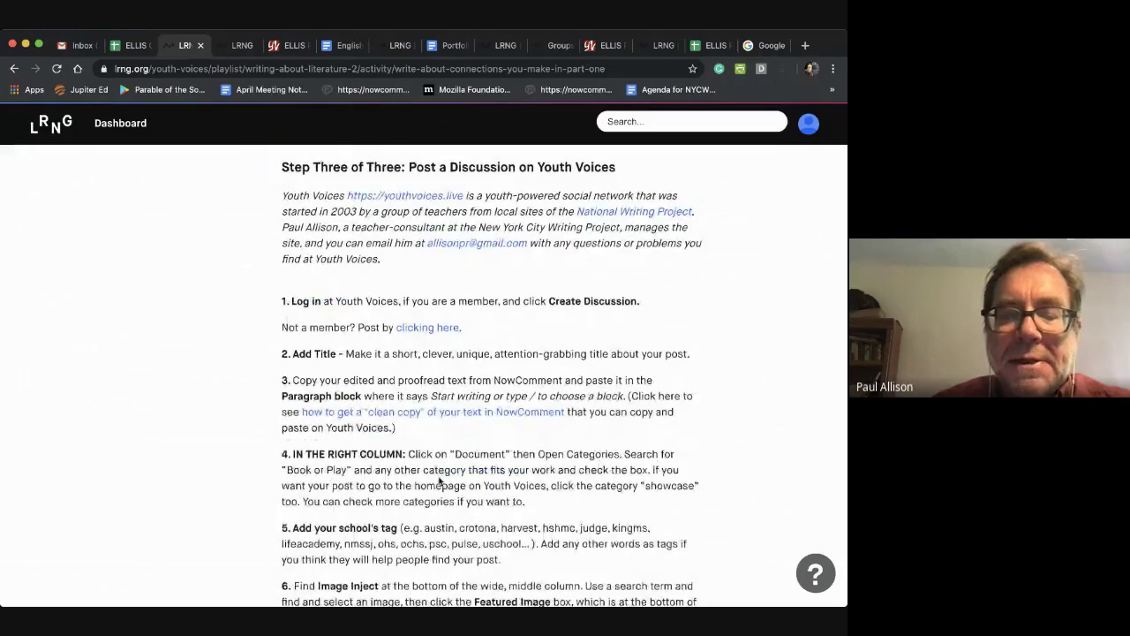
{"action": "scroll", "coordinate": [468, 477], "scroll_direction": "down", "scroll_amount": 7}
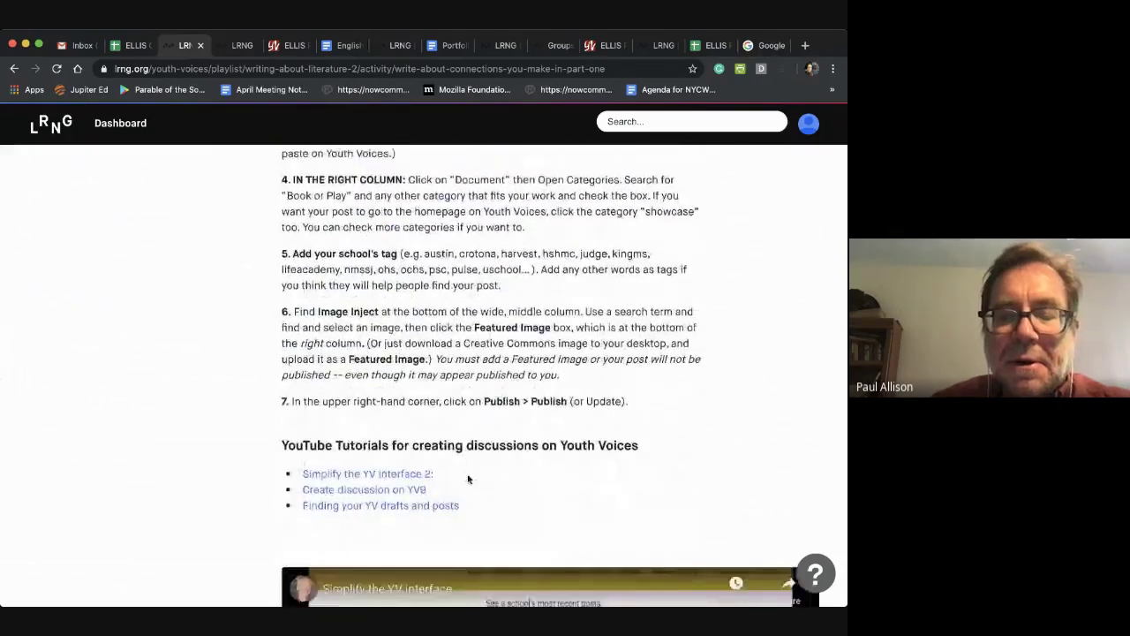
{"action": "scroll", "coordinate": [468, 480], "scroll_direction": "up", "scroll_amount": 6}
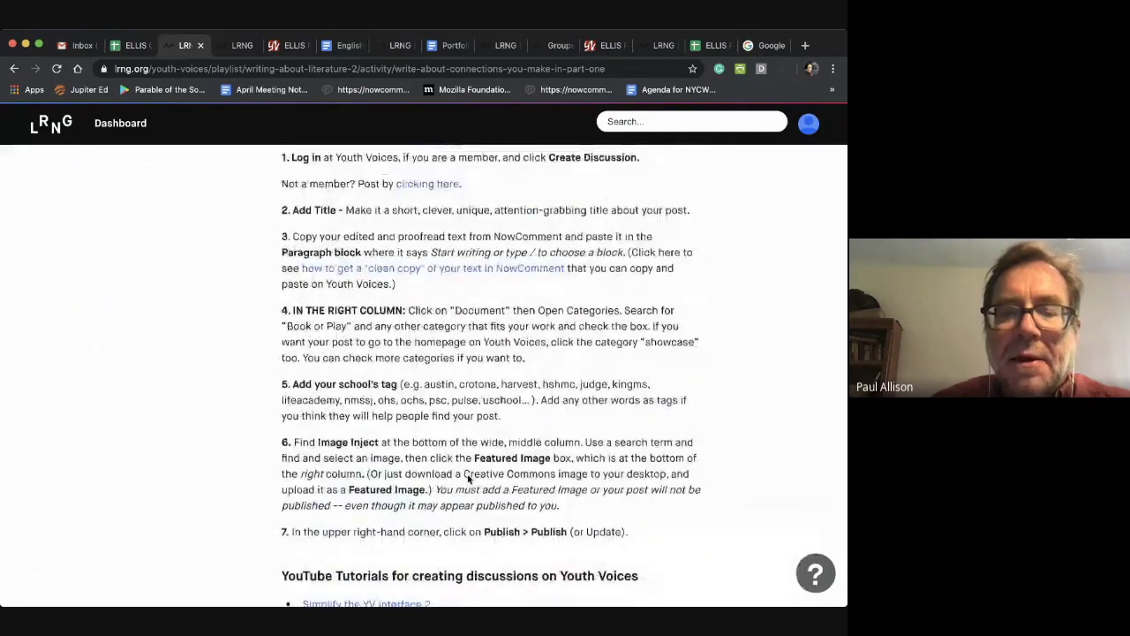
{"action": "scroll", "coordinate": [468, 479], "scroll_direction": "up", "scroll_amount": 2}
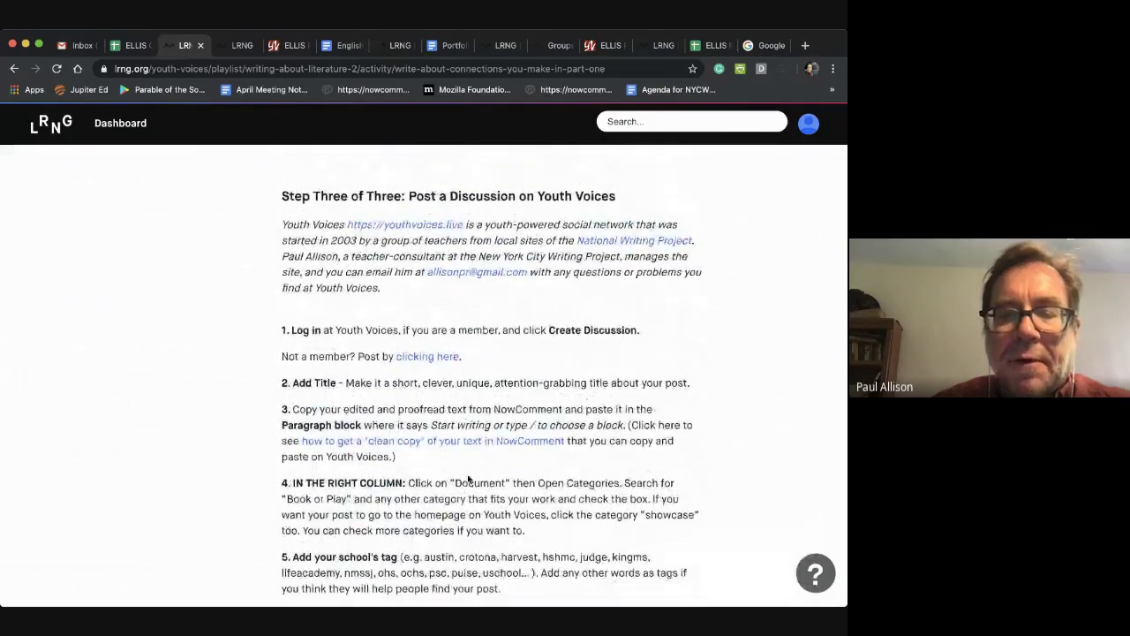
{"action": "scroll", "coordinate": [468, 479], "scroll_direction": "down", "scroll_amount": 1}
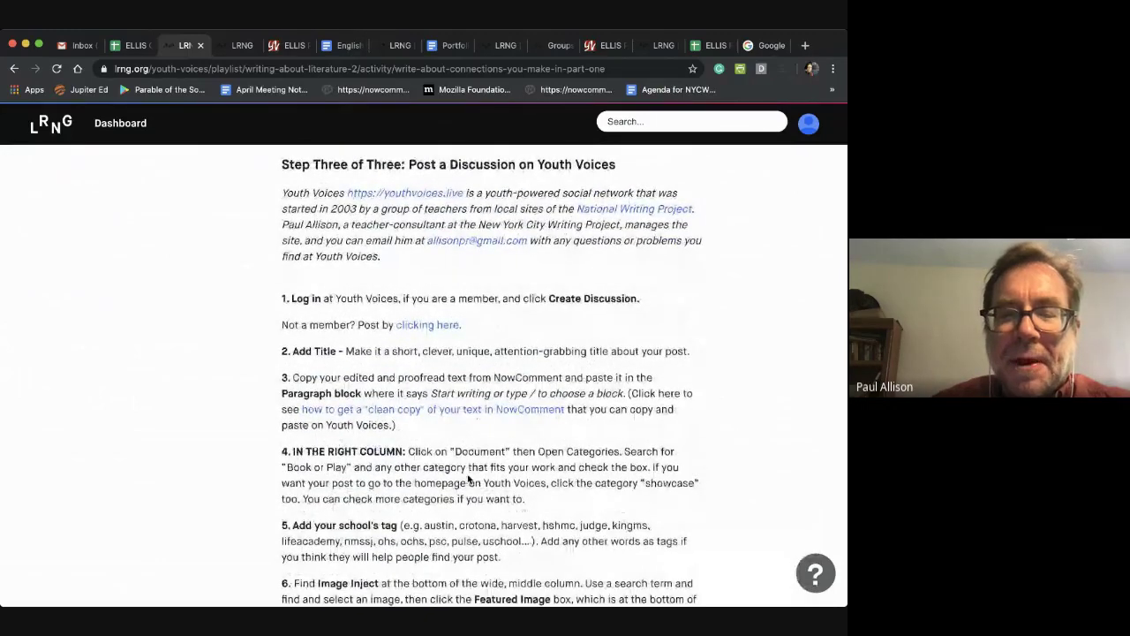
{"action": "scroll", "coordinate": [468, 479], "scroll_direction": "up", "scroll_amount": 3}
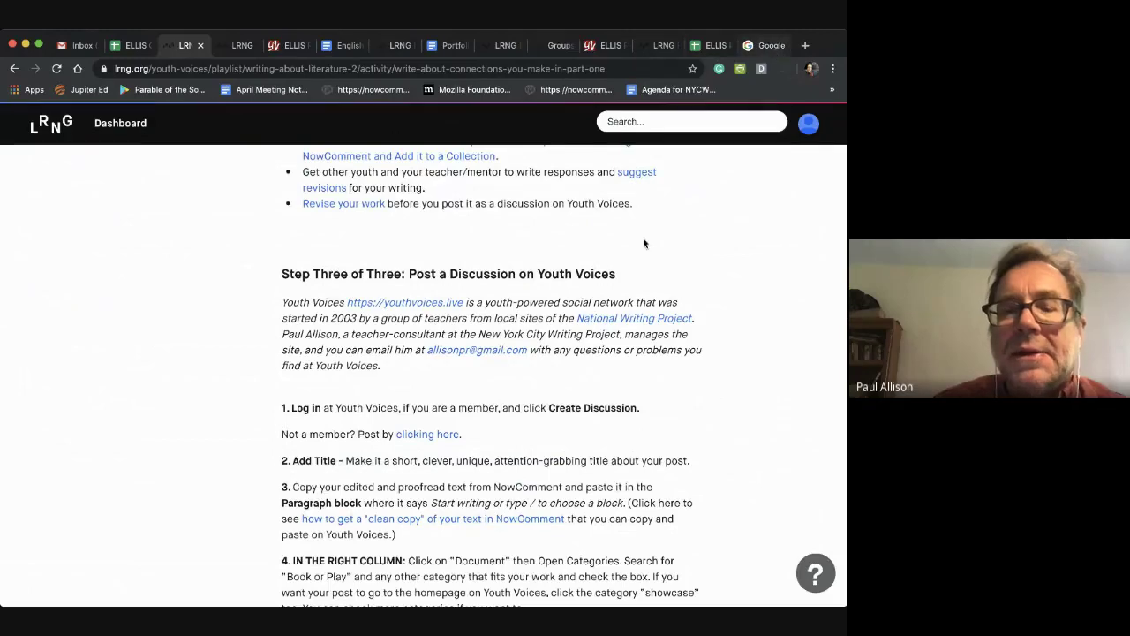
{"action": "scroll", "coordinate": [653, 369], "scroll_direction": "down", "scroll_amount": 1}
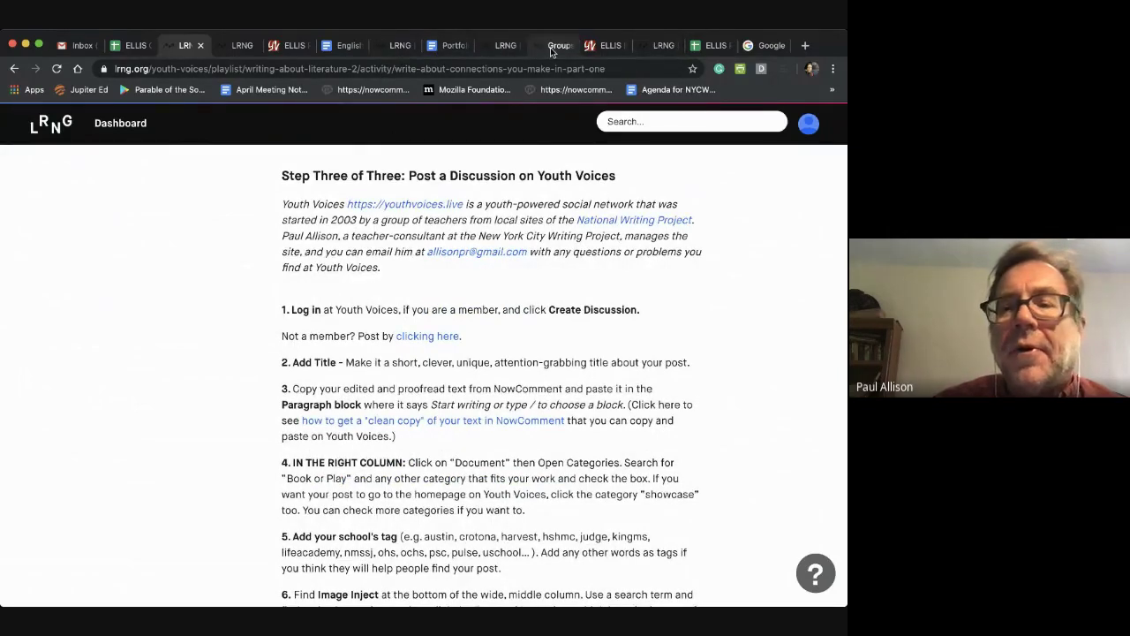
Step: Go to the NowComment home page from the Google search tab
{"action": "left_click", "coordinate": [769, 45]}
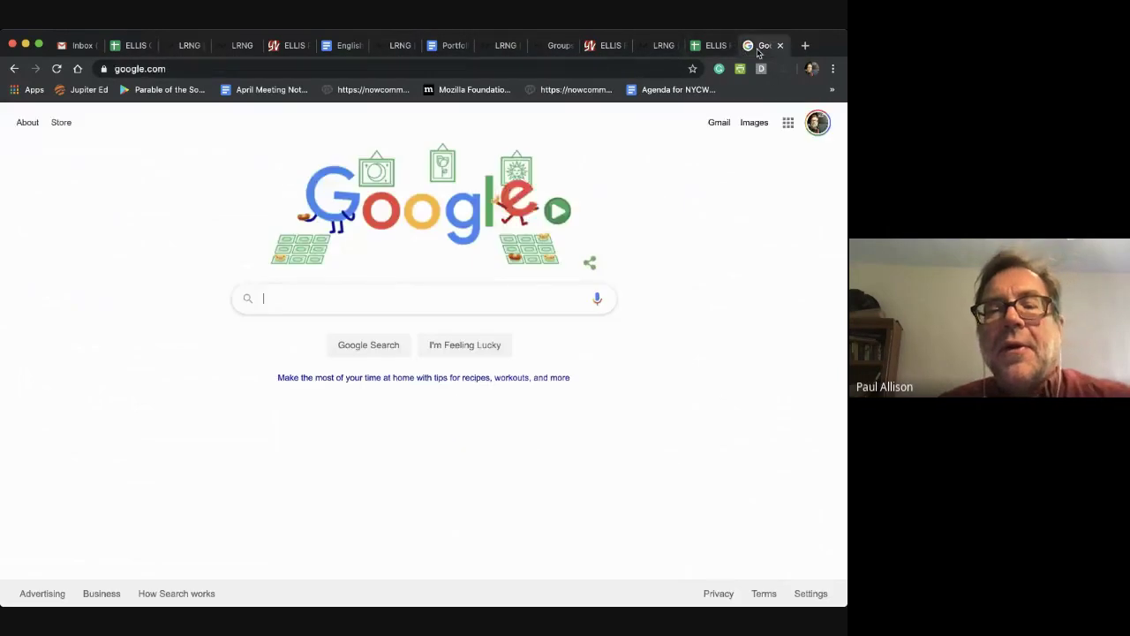
{"action": "left_click", "coordinate": [246, 67]}
{"action": "type", "text": "bo"}
{"action": "key", "text": "BackSpace"}
{"action": "key", "text": "BackSpace"}
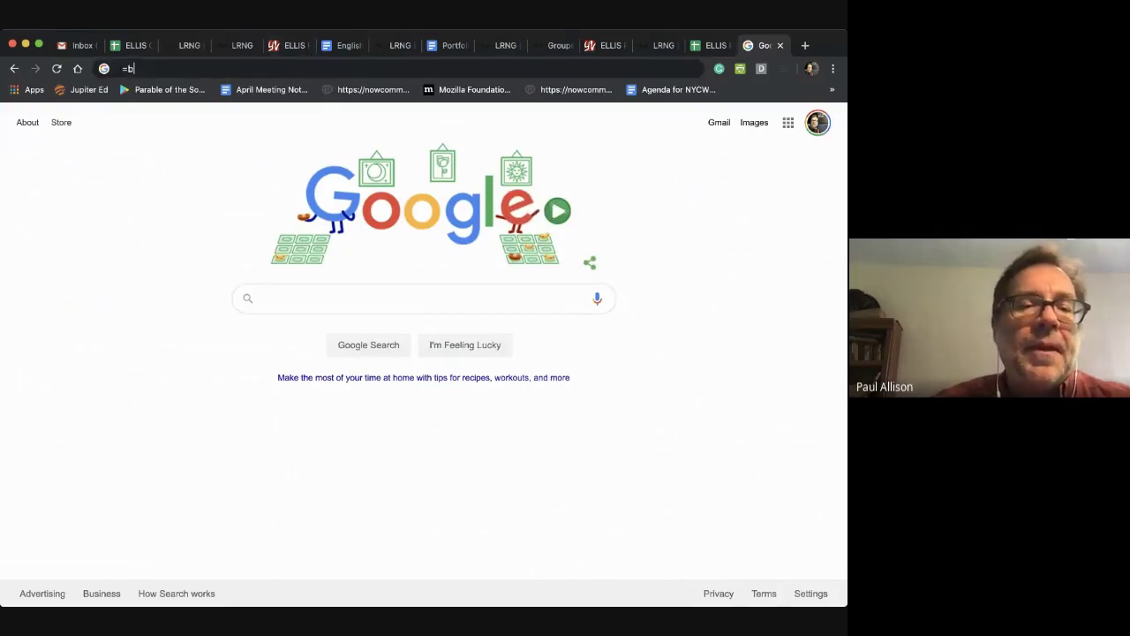
{"action": "key", "text": "Escape"}
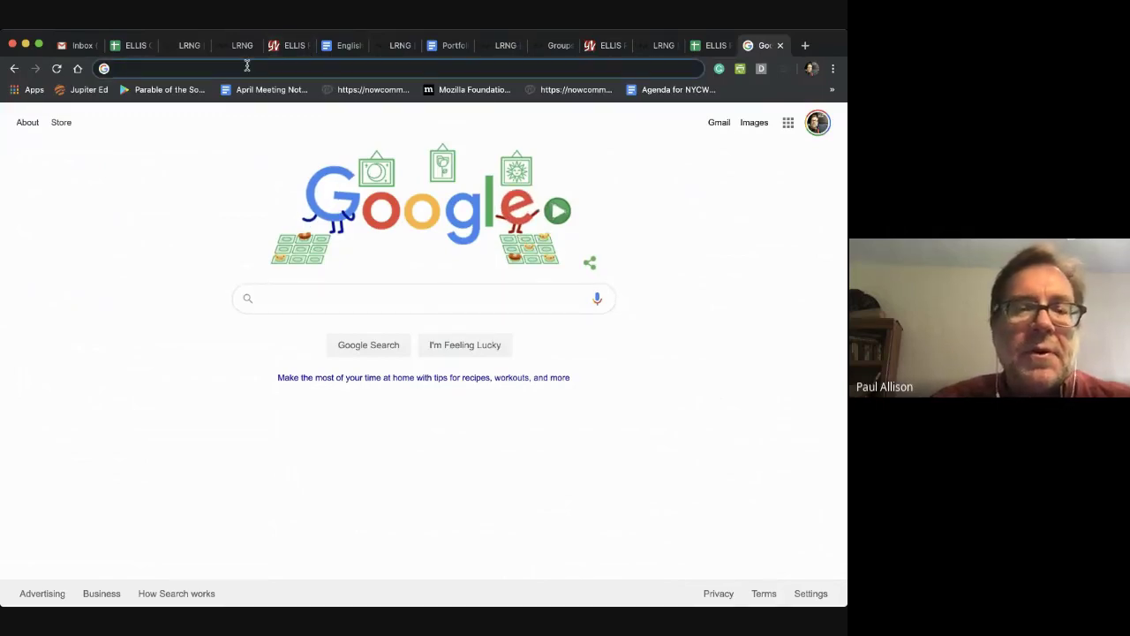
{"action": "left_click", "coordinate": [247, 66]}
{"action": "type", "text": "nowcomment.com"}
{"action": "key", "text": "Return"}
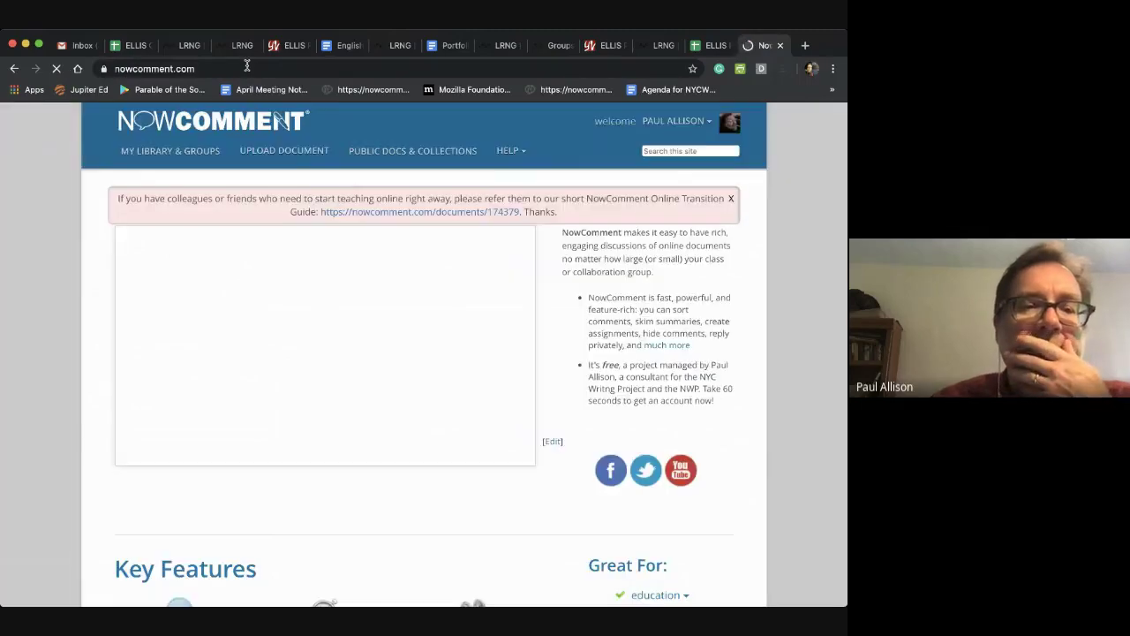
Step: Open My library and groups and select the Response Groups group
{"action": "scroll", "coordinate": [220, 280], "scroll_direction": "down", "scroll_amount": 4}
{"action": "scroll", "coordinate": [220, 286], "scroll_direction": "down", "scroll_amount": 8}
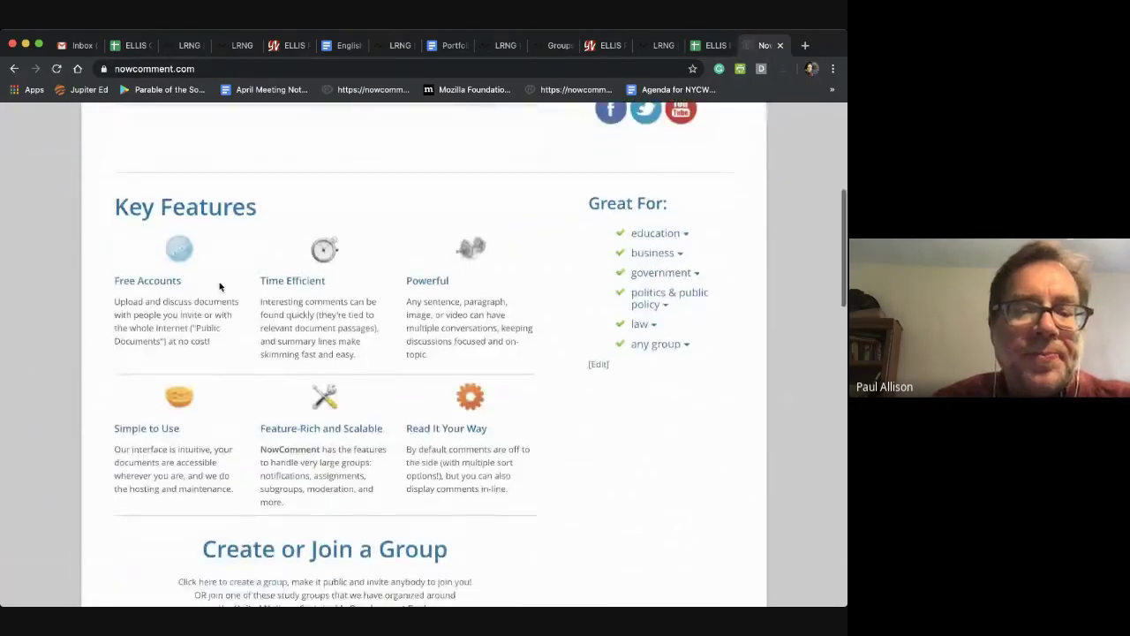
{"action": "scroll", "coordinate": [220, 286], "scroll_direction": "up", "scroll_amount": 5}
{"action": "scroll", "coordinate": [220, 287], "scroll_direction": "up", "scroll_amount": 8}
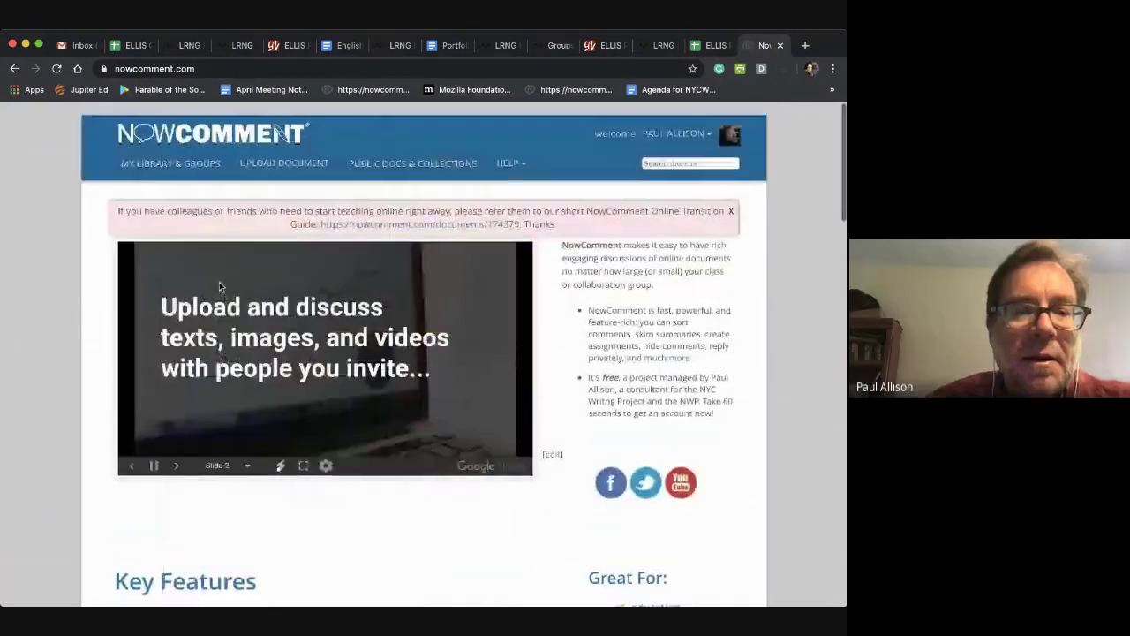
{"action": "left_click", "coordinate": [148, 152]}
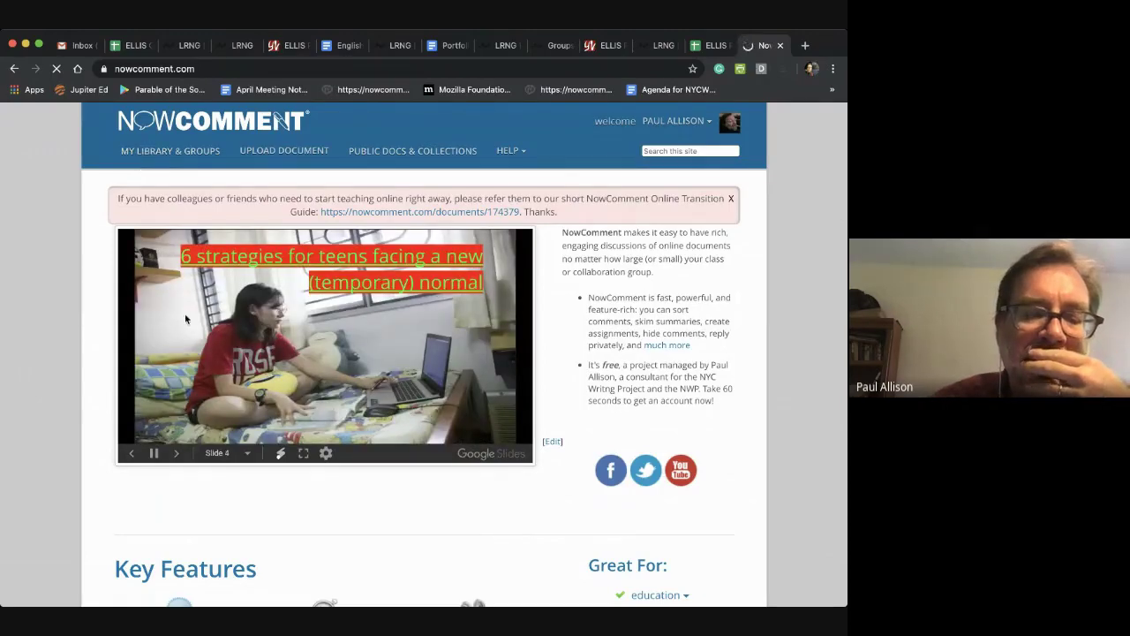
{"action": "scroll", "coordinate": [184, 312], "scroll_direction": "down", "scroll_amount": 10}
{"action": "scroll", "coordinate": [185, 318], "scroll_direction": "down", "scroll_amount": 10}
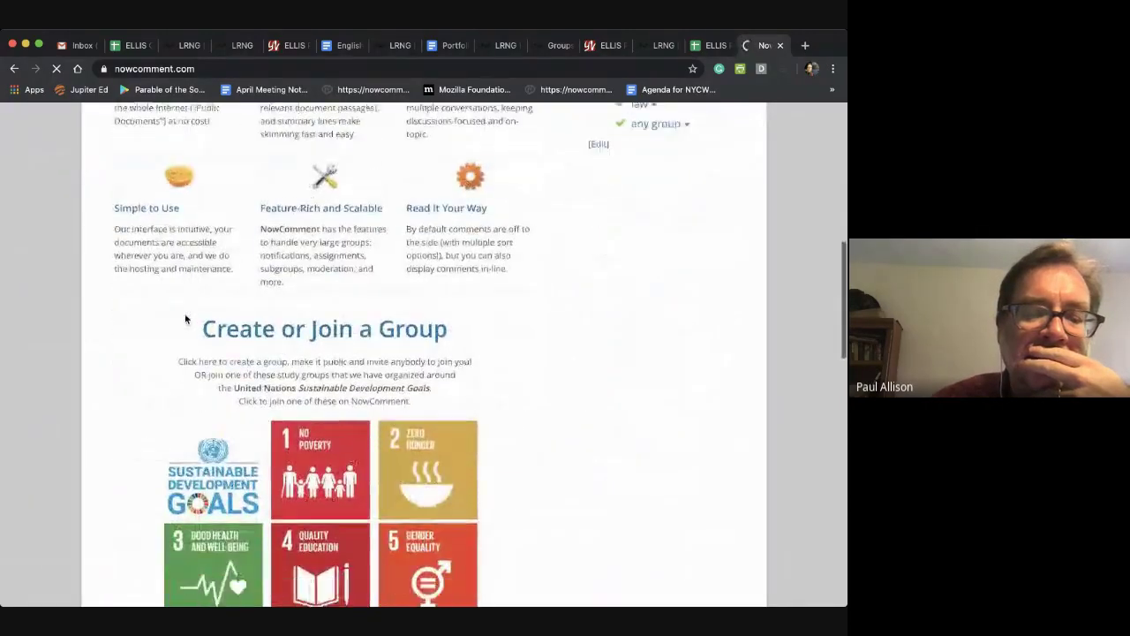
{"action": "left_click", "coordinate": [199, 371]}
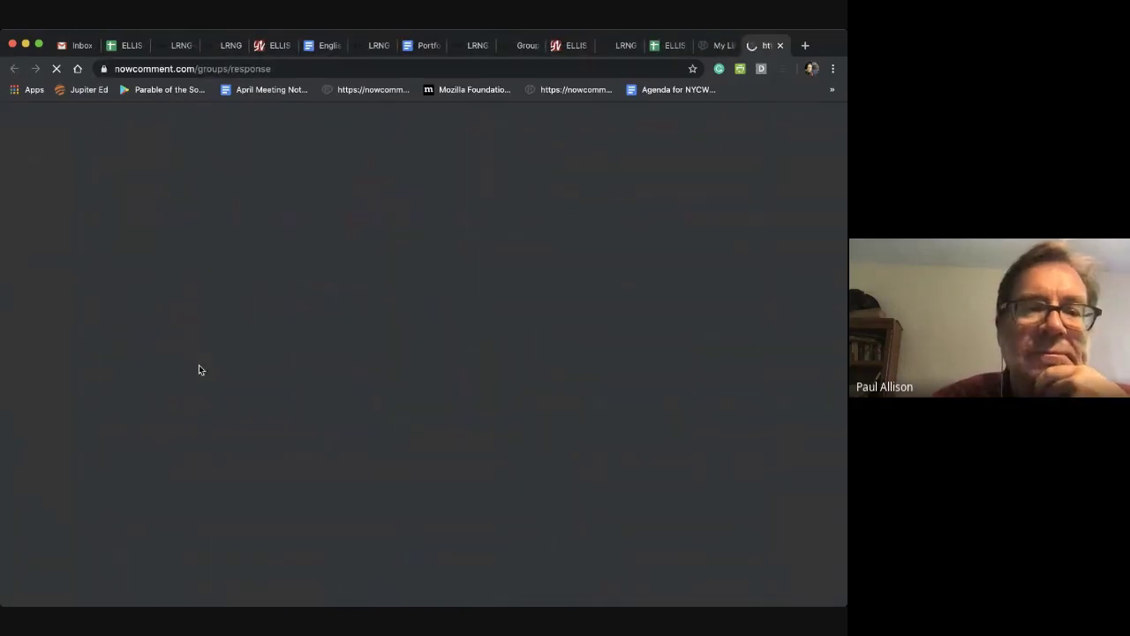
Step: Open the Tracking Characters three and four essay in the Track a Literary Element collection
{"action": "scroll", "coordinate": [225, 442], "scroll_direction": "down", "scroll_amount": 5}
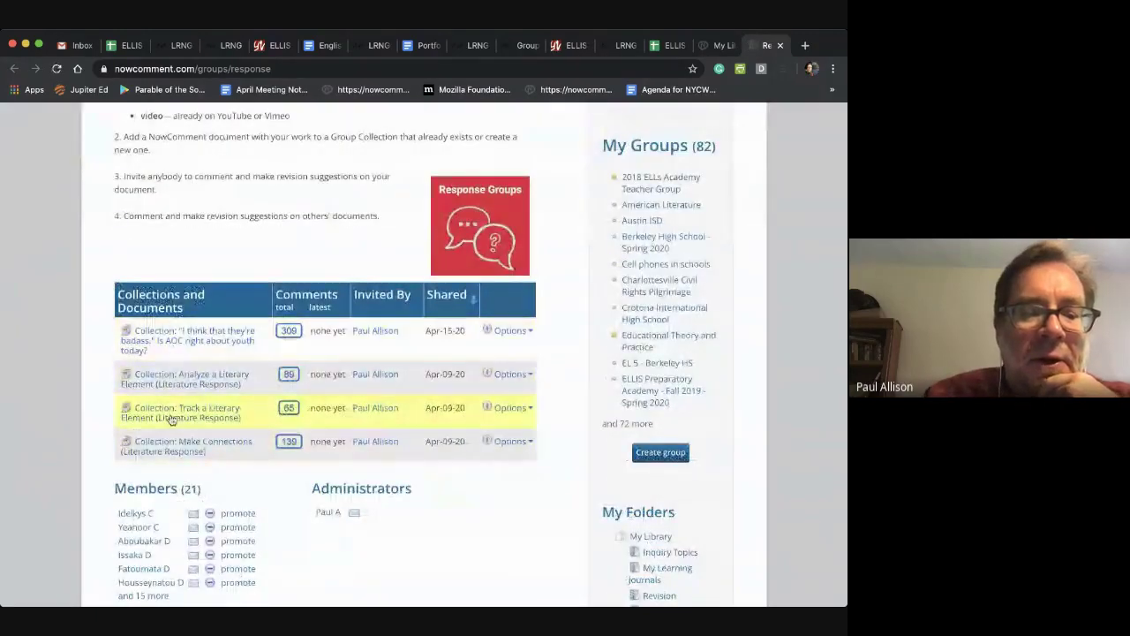
{"action": "left_click", "coordinate": [188, 412]}
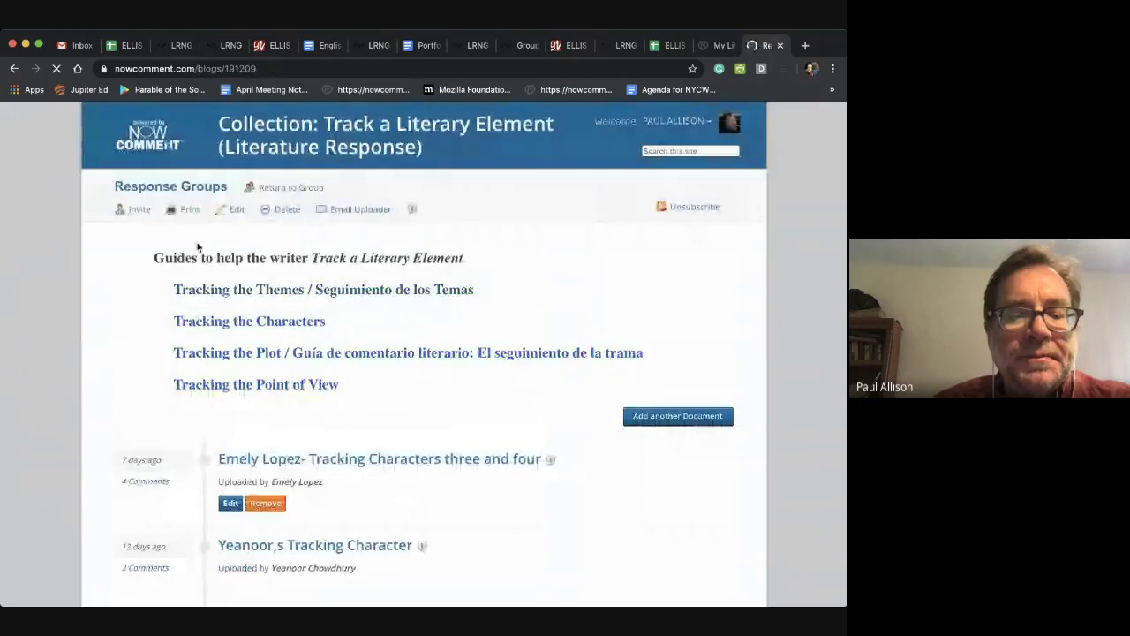
{"action": "scroll", "coordinate": [274, 384], "scroll_direction": "down", "scroll_amount": 2}
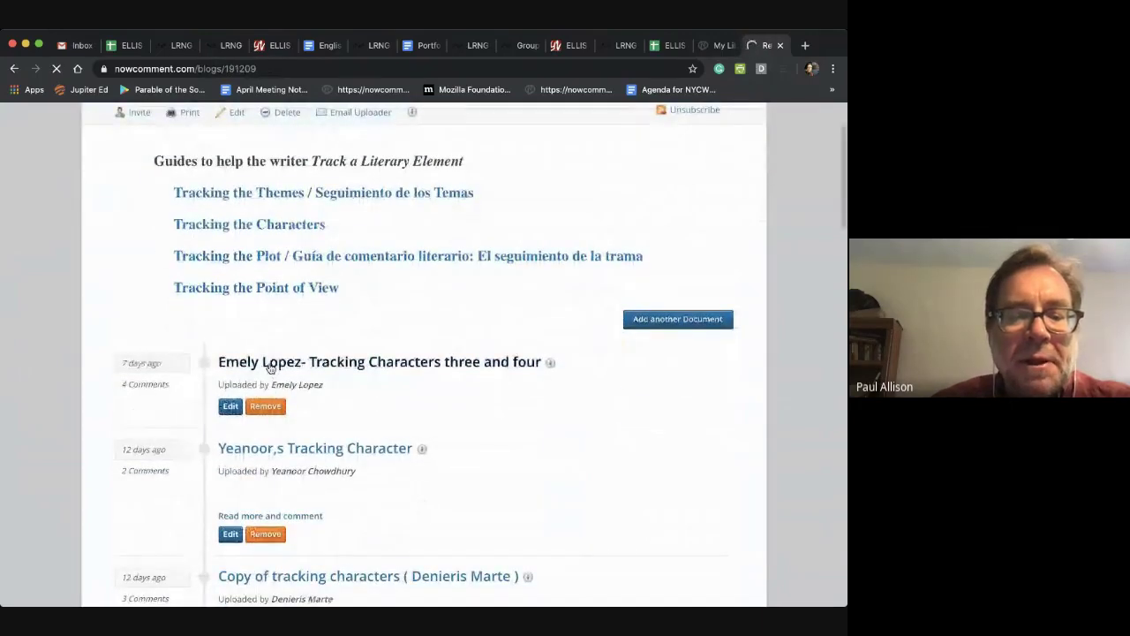
{"action": "left_click", "coordinate": [271, 368]}
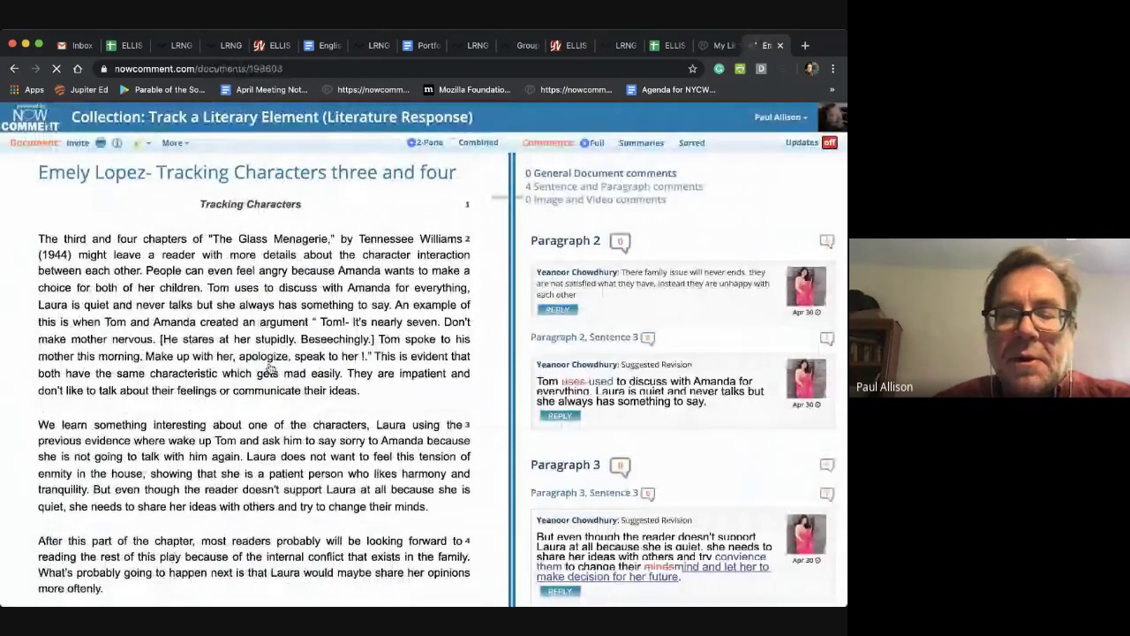
{"action": "scroll", "coordinate": [269, 369], "scroll_direction": "down", "scroll_amount": 3}
{"action": "scroll", "coordinate": [270, 370], "scroll_direction": "up", "scroll_amount": 3}
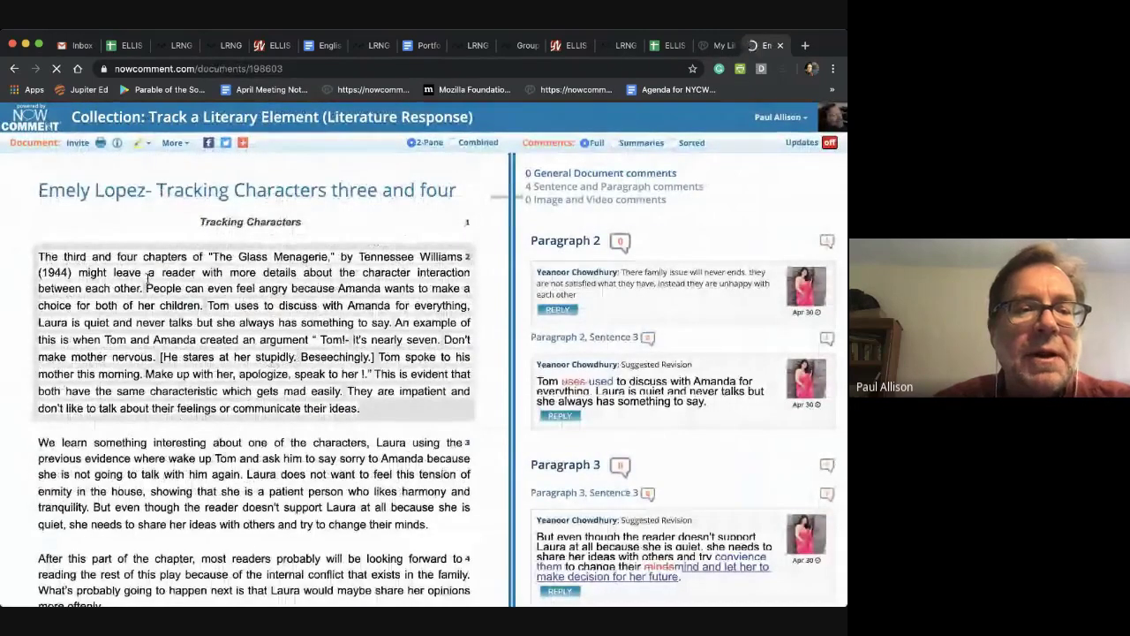
{"action": "mouse_move", "coordinate": [177, 147]}
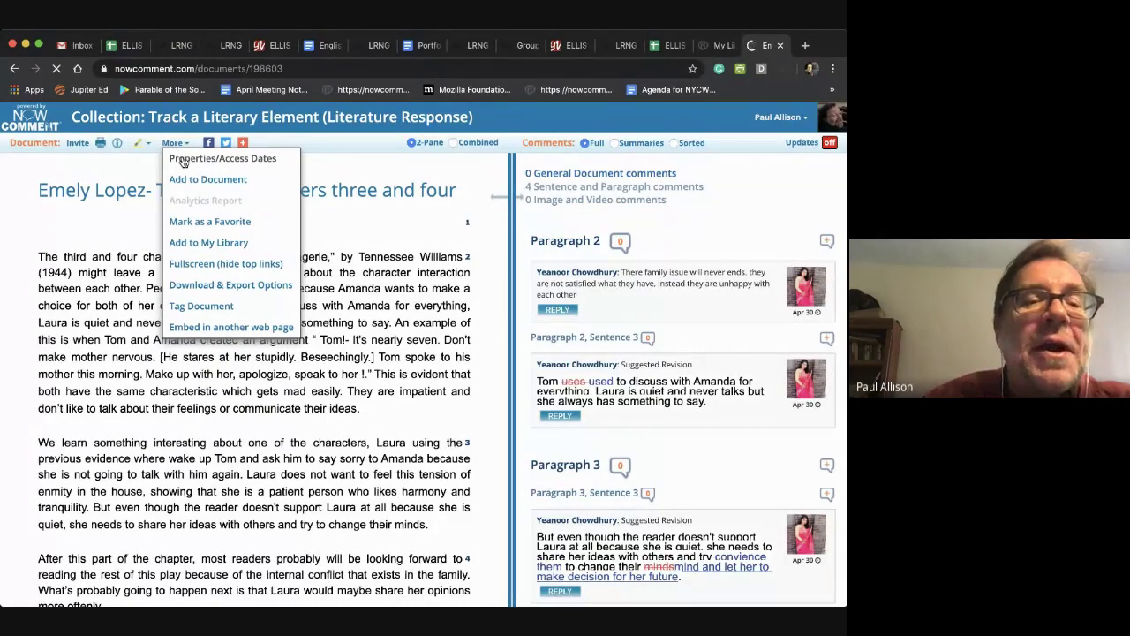
Step: Show the essay as clean HTML via Properties/Access Dates, select its text, and return to LRNG
{"action": "left_click", "coordinate": [183, 160]}
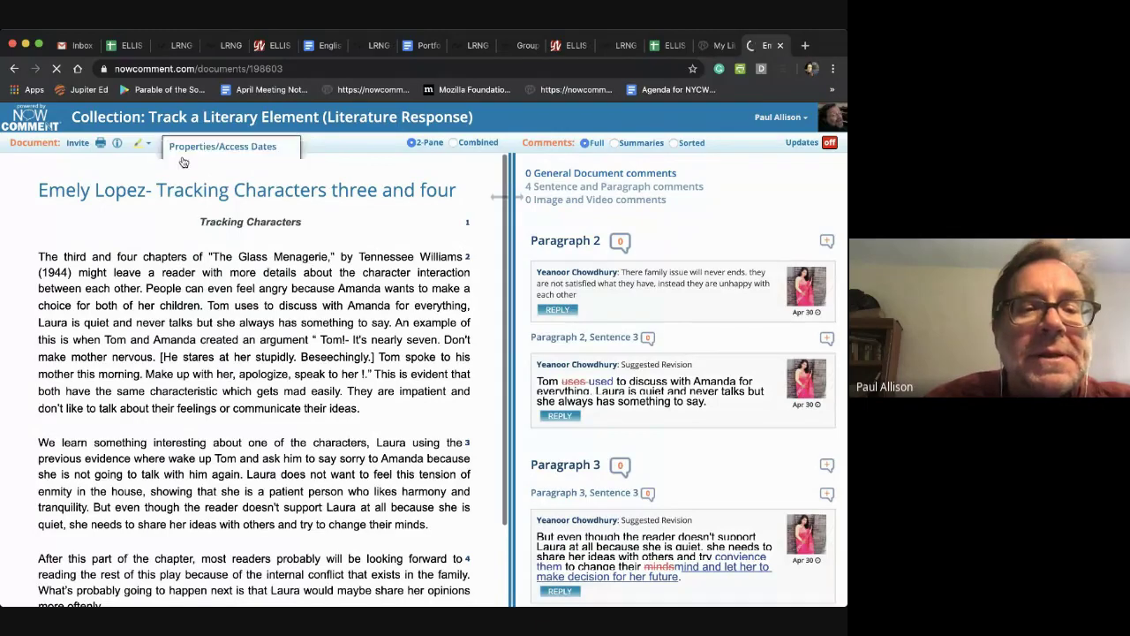
{"action": "scroll", "coordinate": [256, 303], "scroll_direction": "down", "scroll_amount": 3}
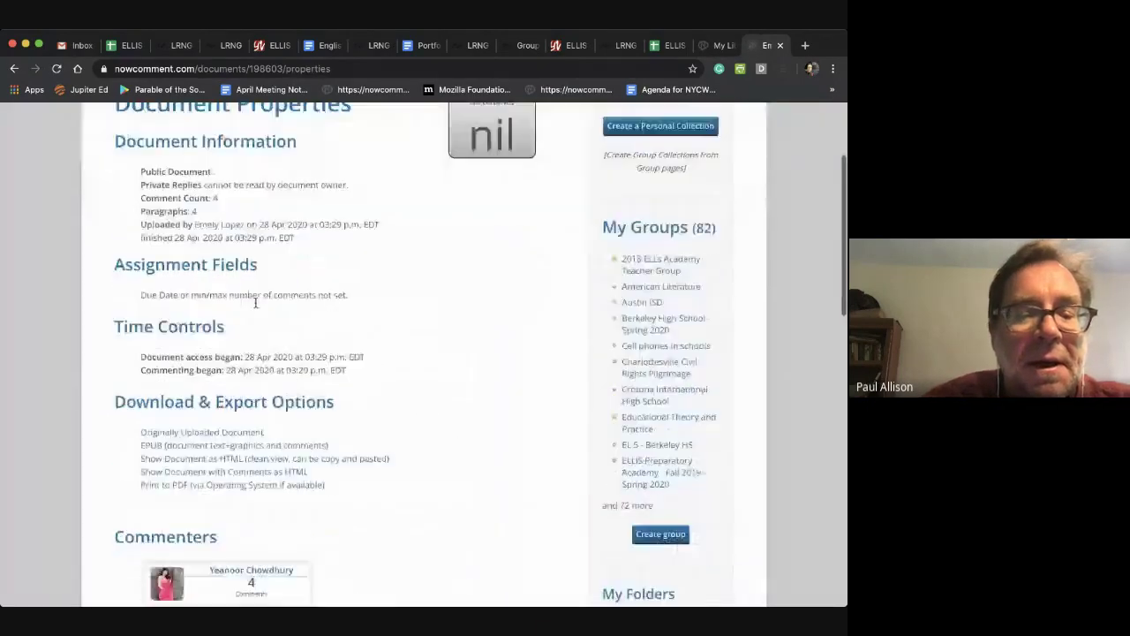
{"action": "scroll", "coordinate": [256, 303], "scroll_direction": "down", "scroll_amount": 3}
{"action": "scroll", "coordinate": [256, 303], "scroll_direction": "up", "scroll_amount": 1}
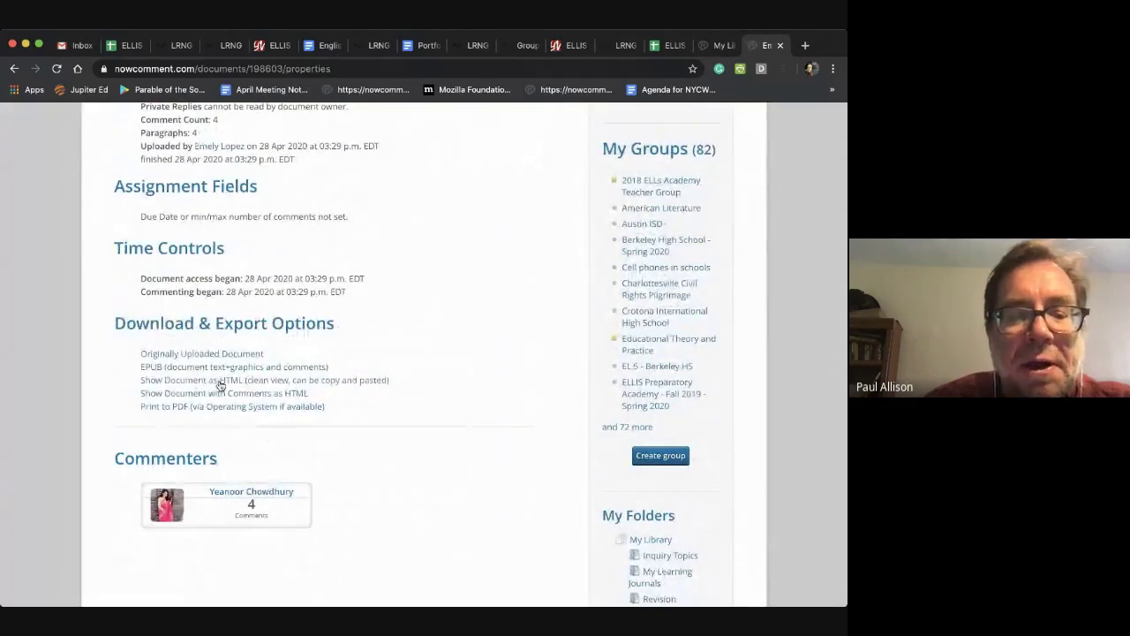
{"action": "left_click", "coordinate": [282, 381]}
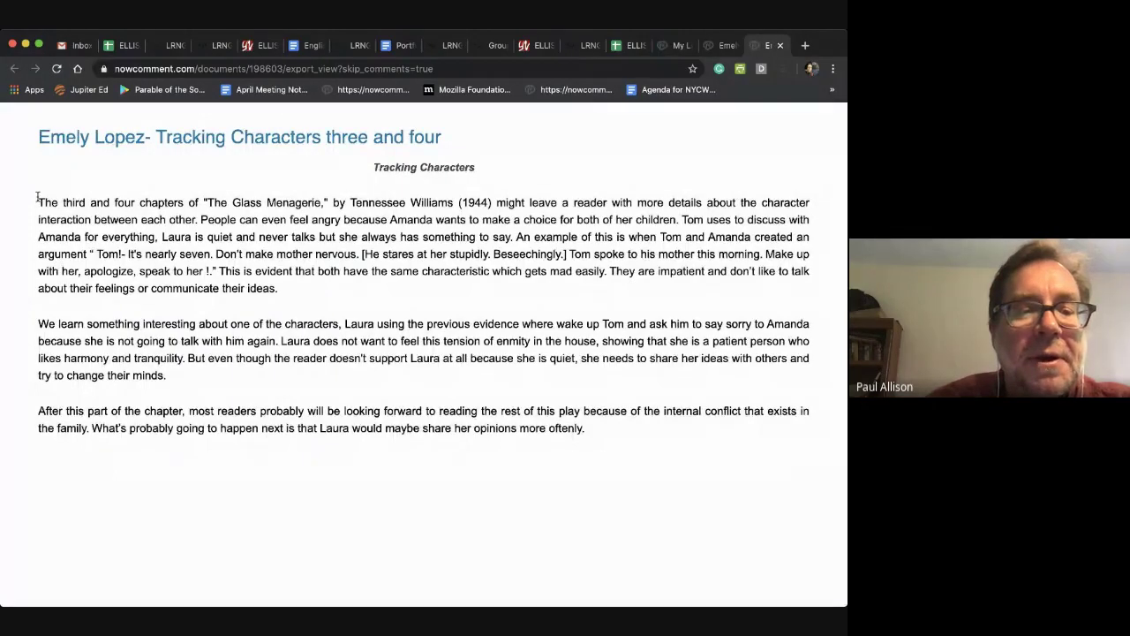
{"action": "left_click_drag", "start_coordinate": [37, 196], "coordinate": [767, 439]}
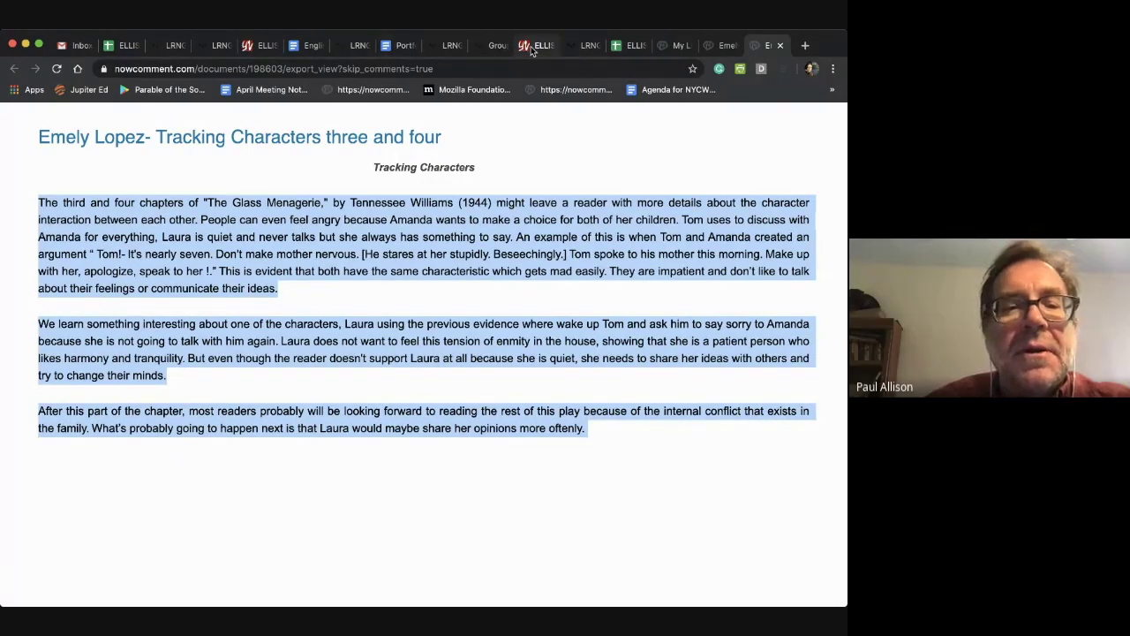
{"action": "left_click", "coordinate": [449, 49]}
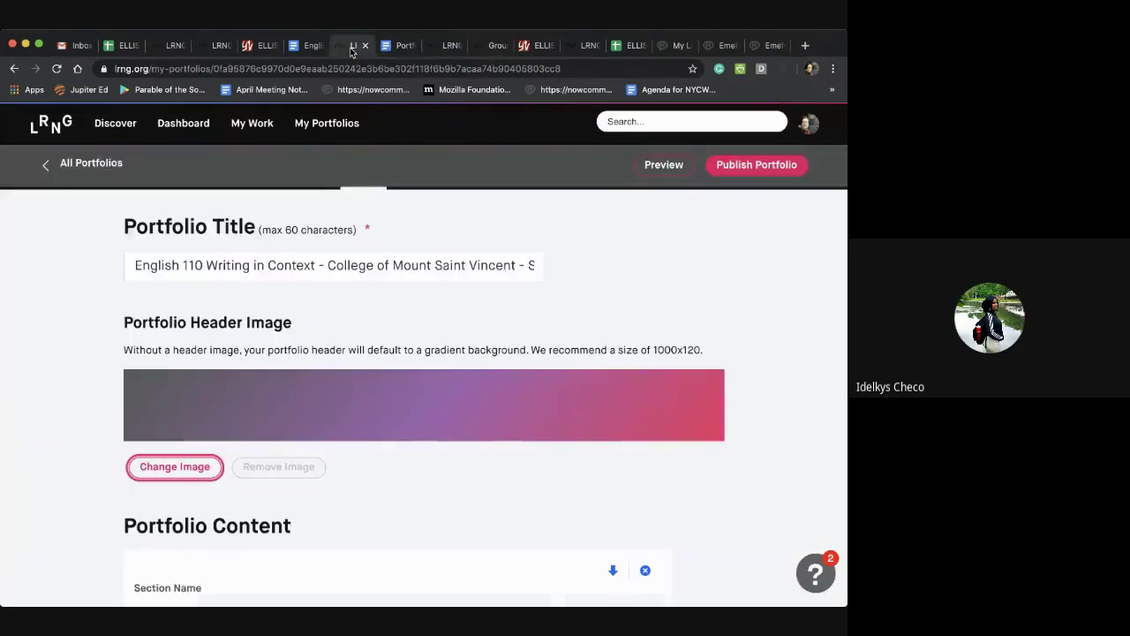
Step: Reorder the LRNG tabs and open the Youth Voices 'how to get a clean copy' animation
{"action": "left_click", "coordinate": [351, 48]}
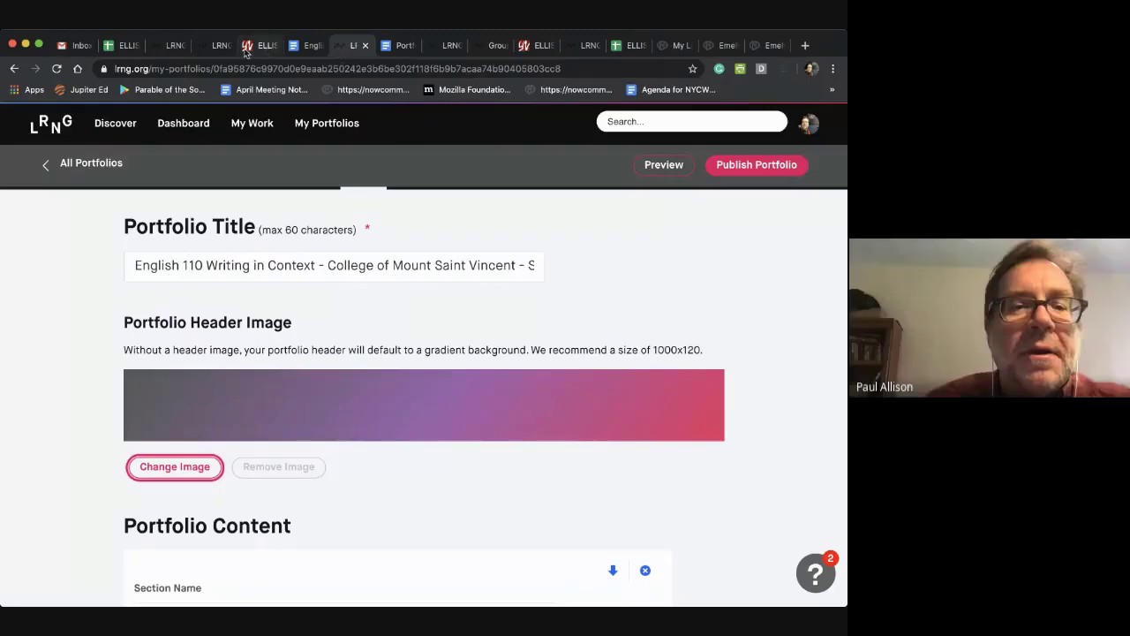
{"action": "left_click", "coordinate": [212, 49]}
{"action": "left_click_drag", "start_coordinate": [212, 49], "coordinate": [168, 49]}
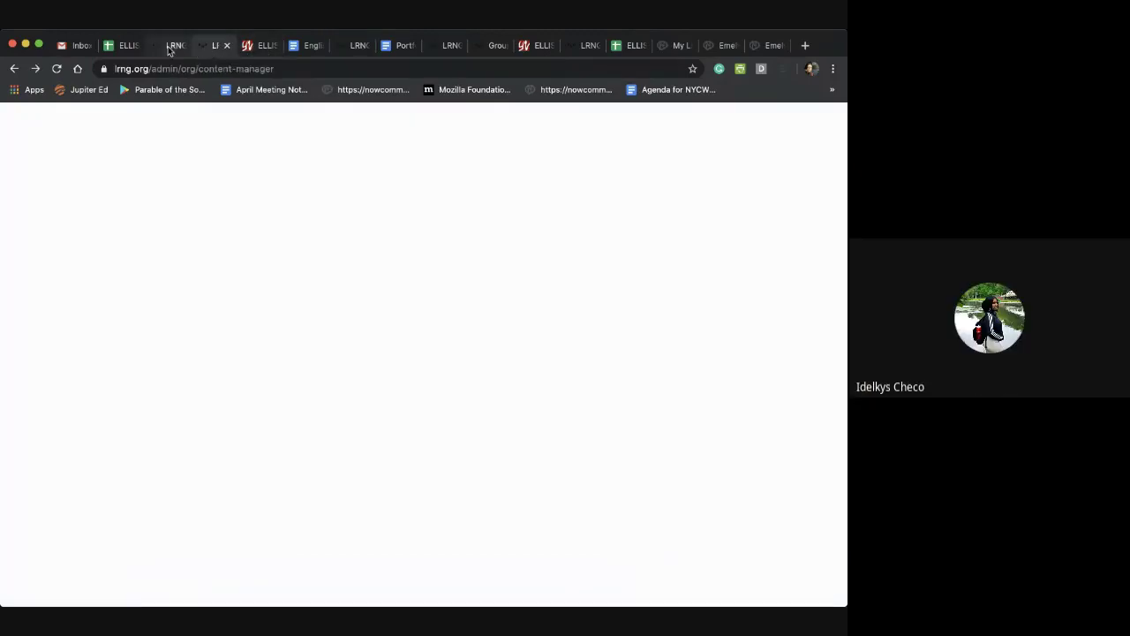
{"action": "scroll", "coordinate": [308, 245], "scroll_direction": "down", "scroll_amount": 2}
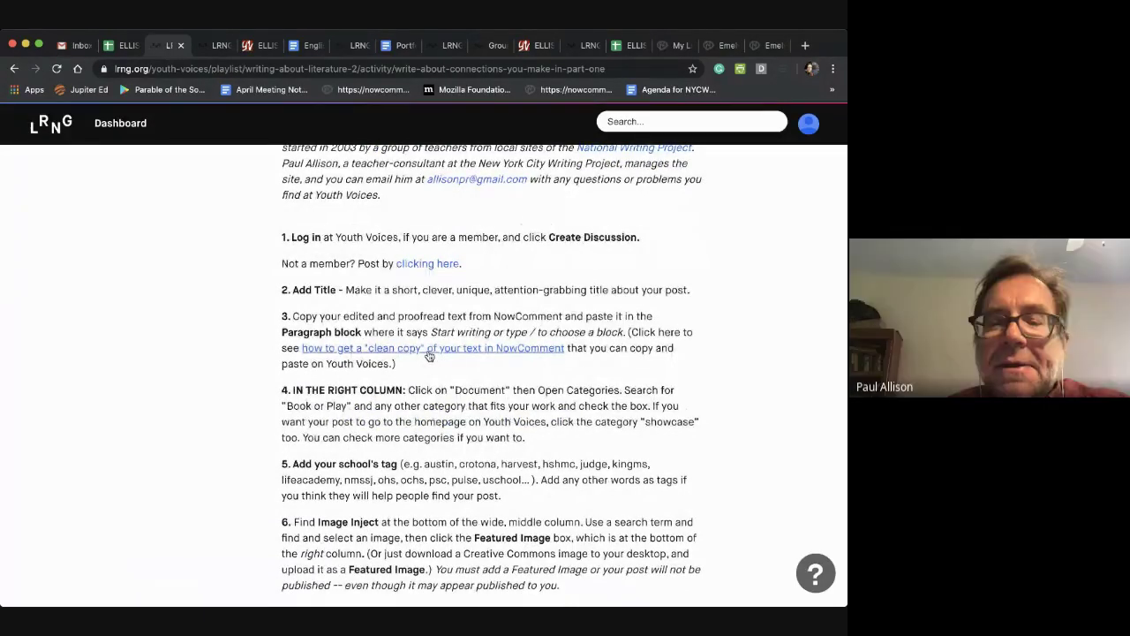
{"action": "left_click", "coordinate": [430, 353]}
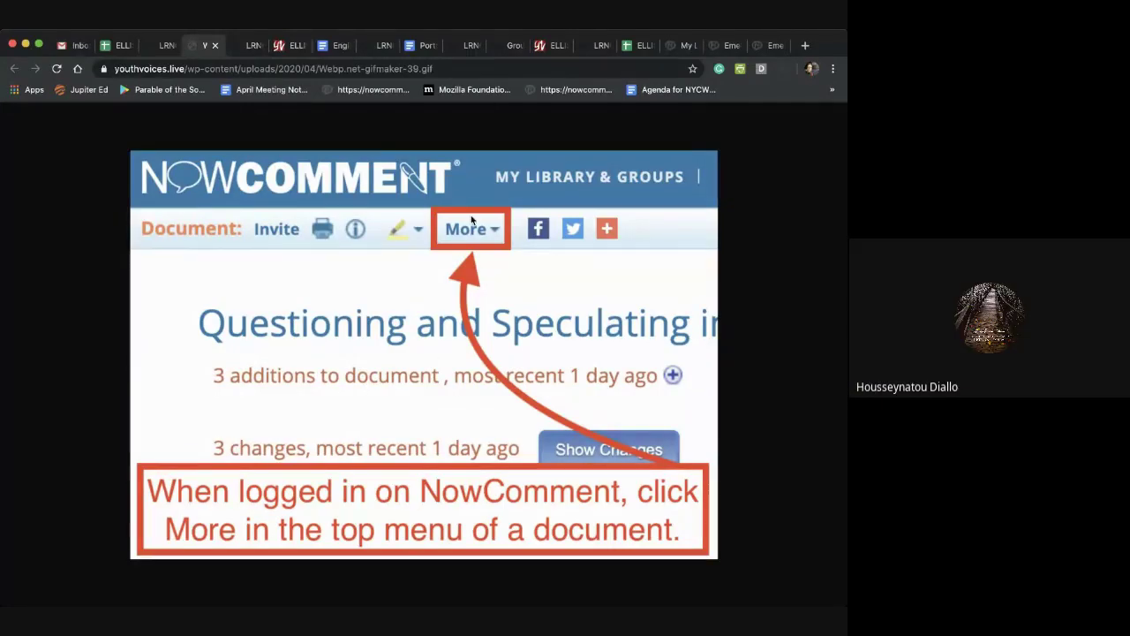
Step: Return from the how-to animation to the Youth Voices posting instructions
{"action": "left_click", "coordinate": [162, 51]}
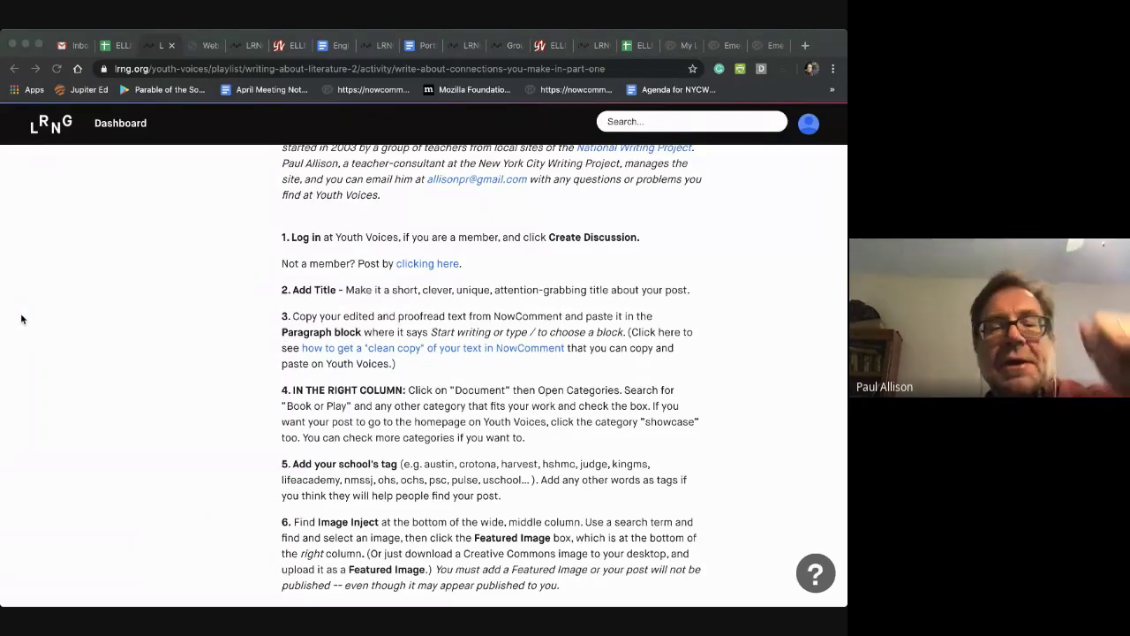
{"action": "left_click", "coordinate": [81, 249]}
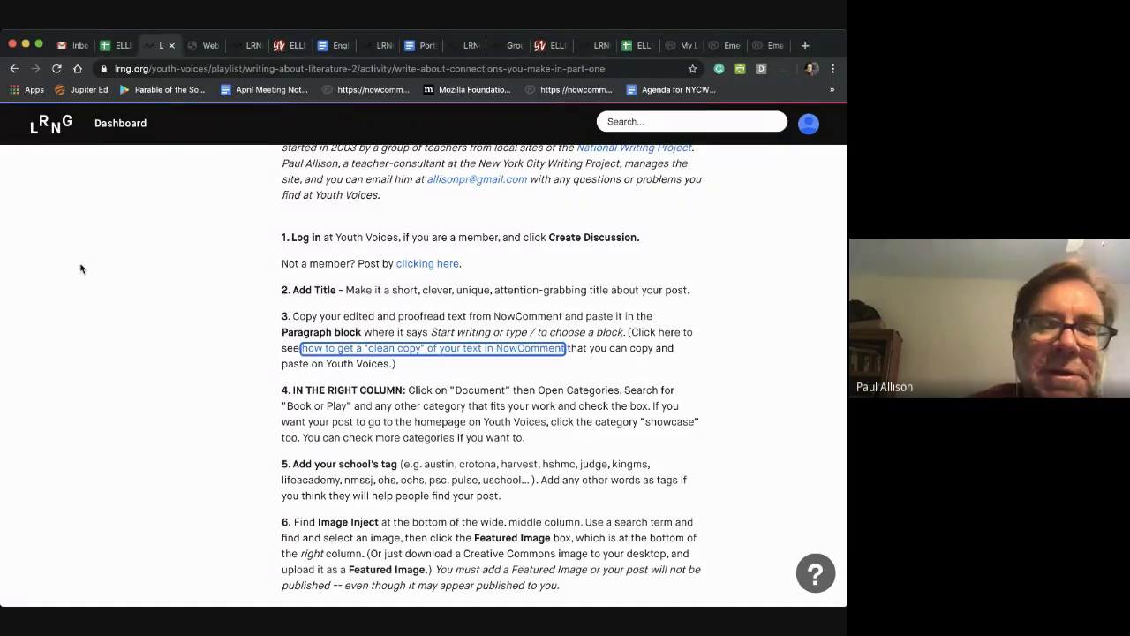
{"action": "scroll", "coordinate": [171, 357], "scroll_direction": "up", "scroll_amount": 15}
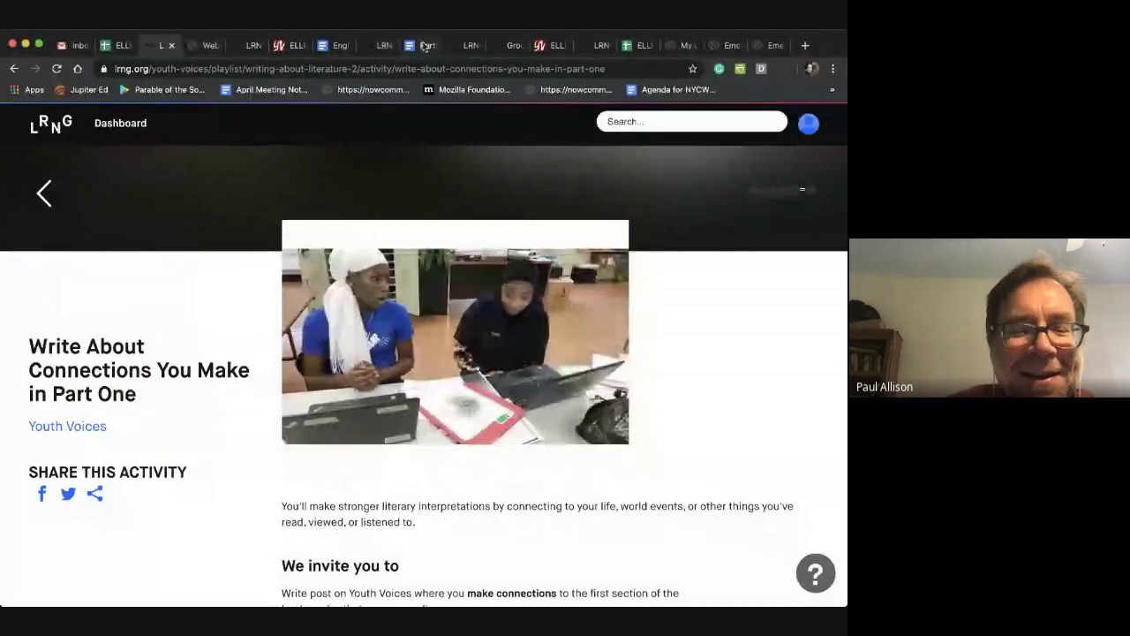
Step: Close the English 110 portfolio page and return to the ELLIS - Spring 2020 group page
{"action": "left_click", "coordinate": [383, 49]}
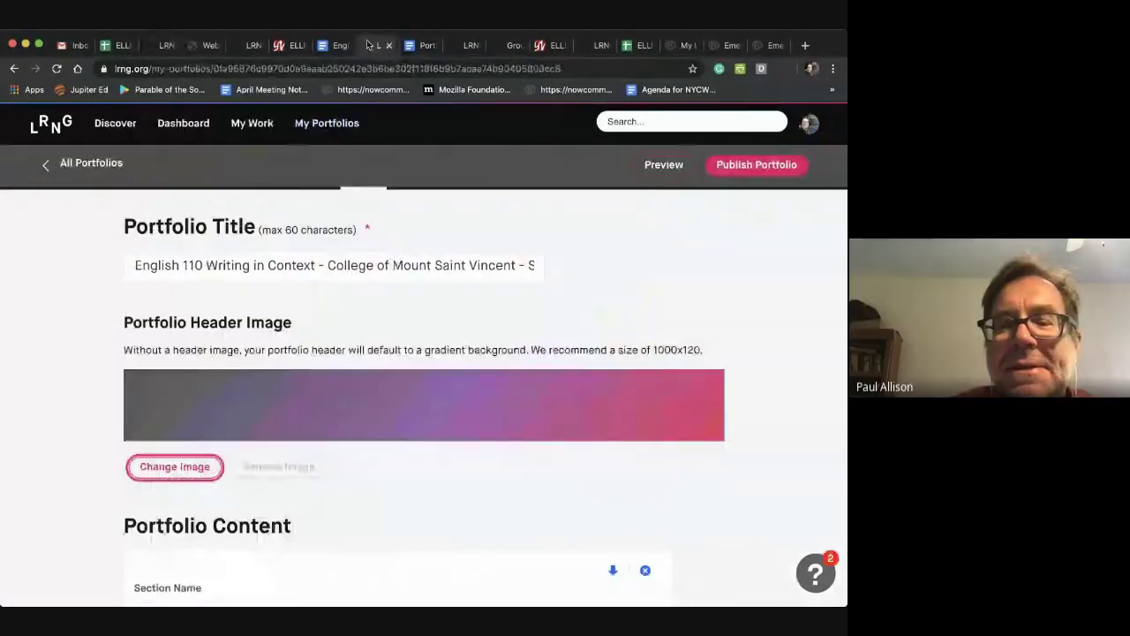
{"action": "left_click", "coordinate": [243, 51]}
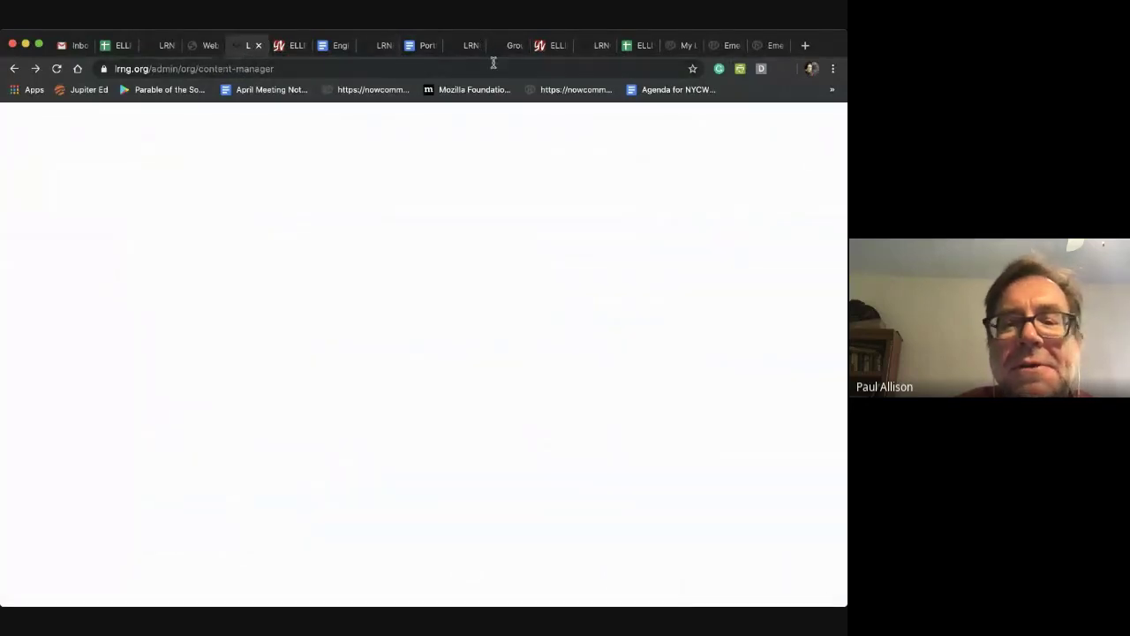
{"action": "left_click", "coordinate": [462, 50]}
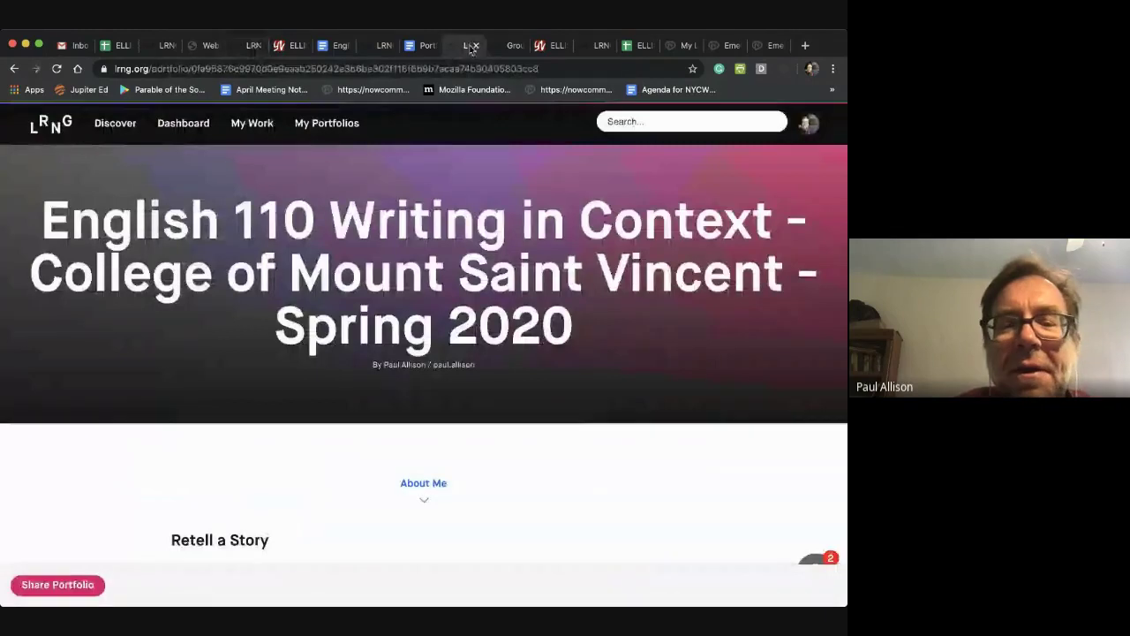
{"action": "left_click", "coordinate": [477, 45]}
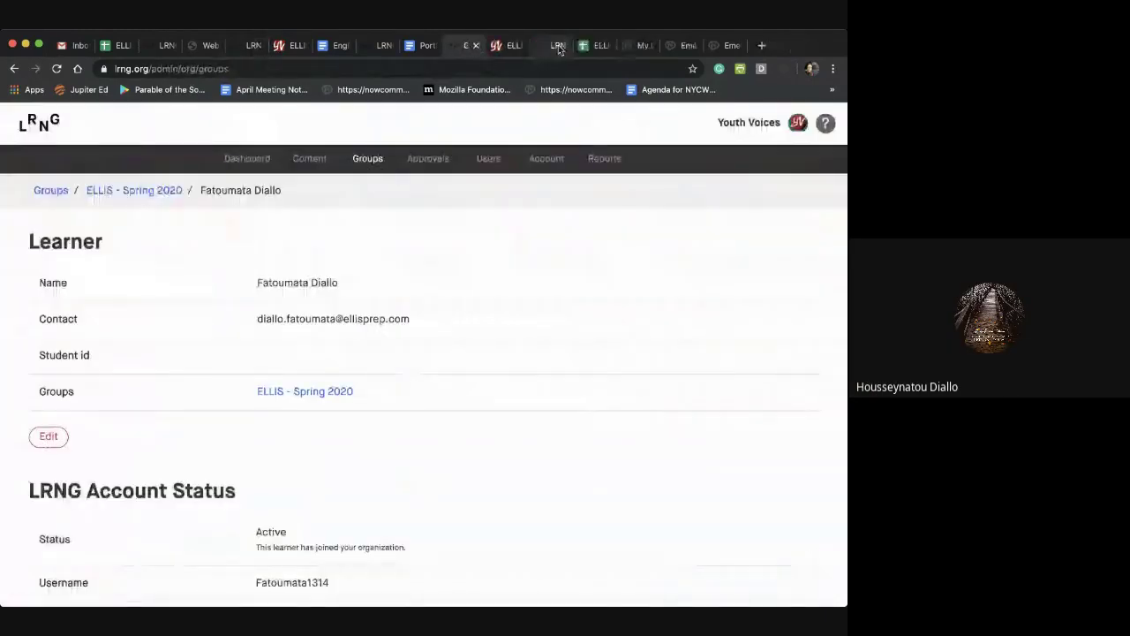
{"action": "left_click", "coordinate": [116, 192]}
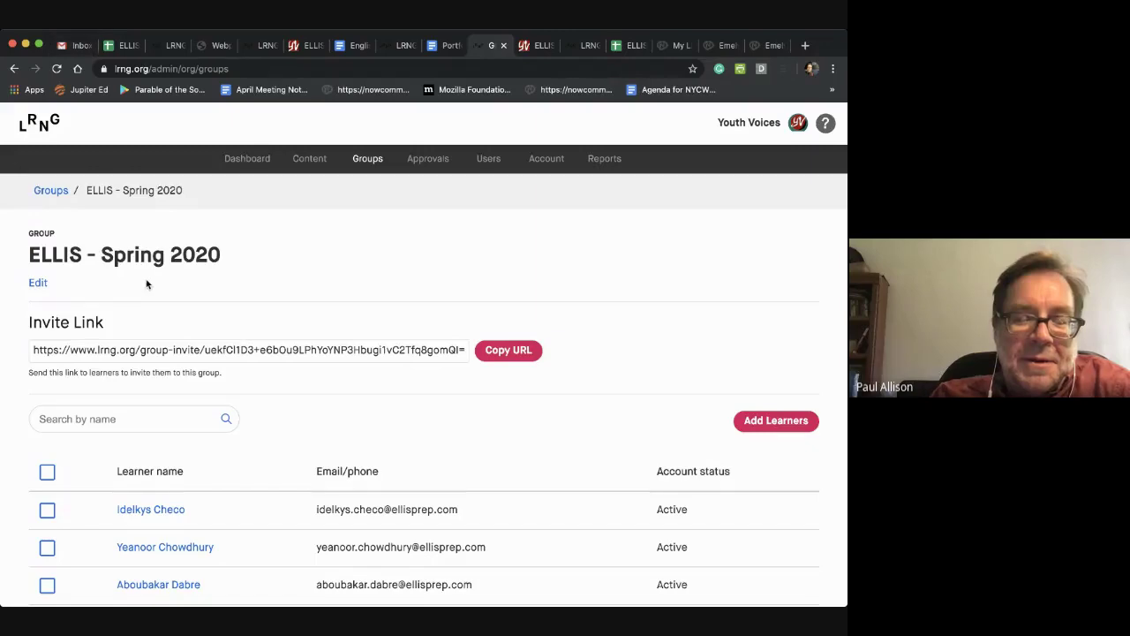
{"action": "scroll", "coordinate": [146, 283], "scroll_direction": "down", "scroll_amount": 3}
{"action": "scroll", "coordinate": [146, 284], "scroll_direction": "down", "scroll_amount": 3}
{"action": "scroll", "coordinate": [147, 284], "scroll_direction": "up", "scroll_amount": 1}
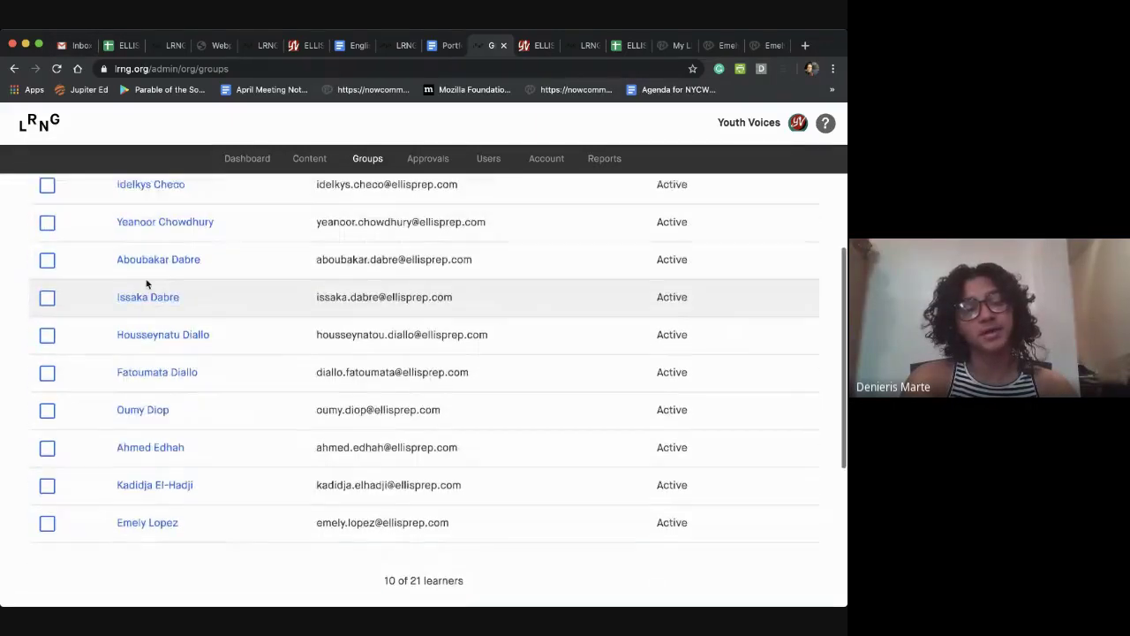
{"action": "scroll", "coordinate": [146, 283], "scroll_direction": "up", "scroll_amount": 1}
{"action": "scroll", "coordinate": [148, 336], "scroll_direction": "down", "scroll_amount": 1}
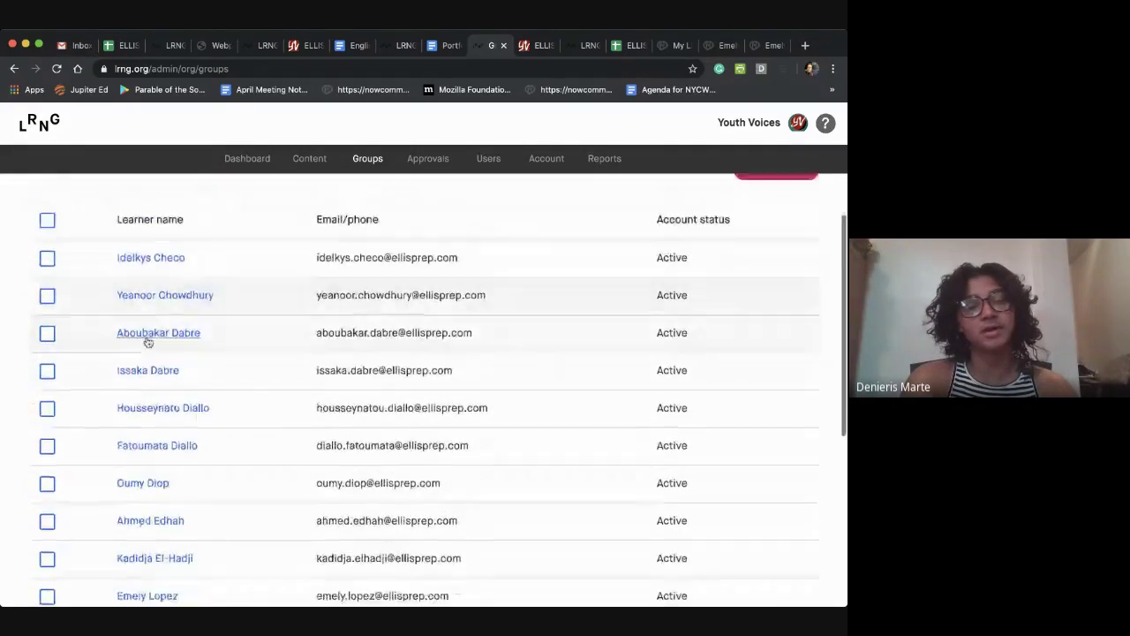
{"action": "scroll", "coordinate": [147, 342], "scroll_direction": "down", "scroll_amount": 1}
{"action": "scroll", "coordinate": [147, 342], "scroll_direction": "up", "scroll_amount": 4}
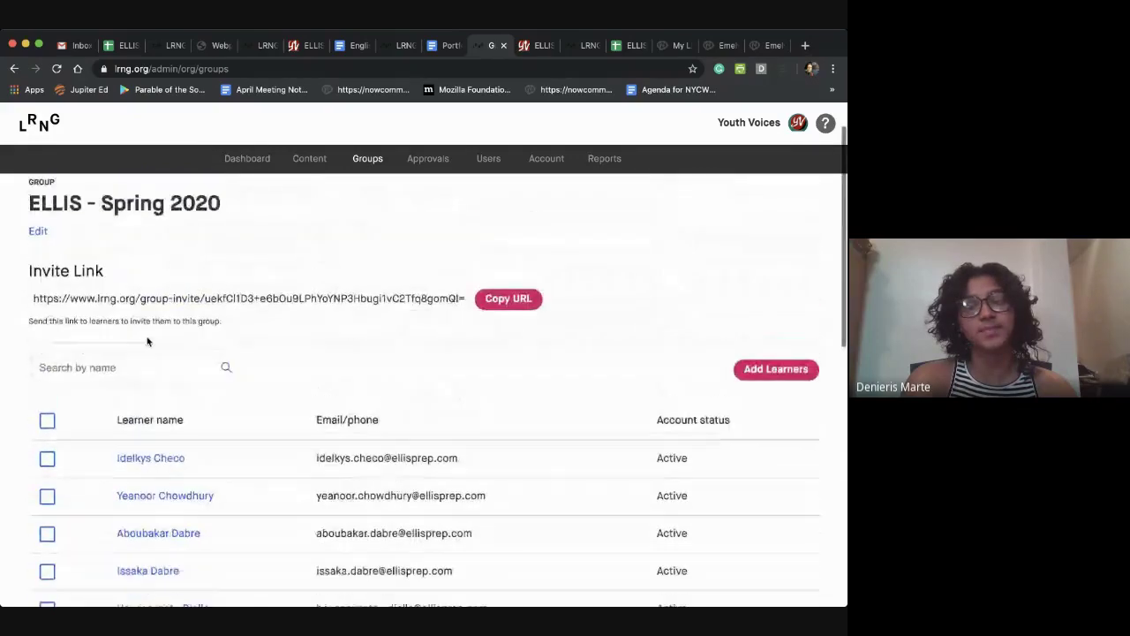
{"action": "scroll", "coordinate": [147, 342], "scroll_direction": "up", "scroll_amount": 1}
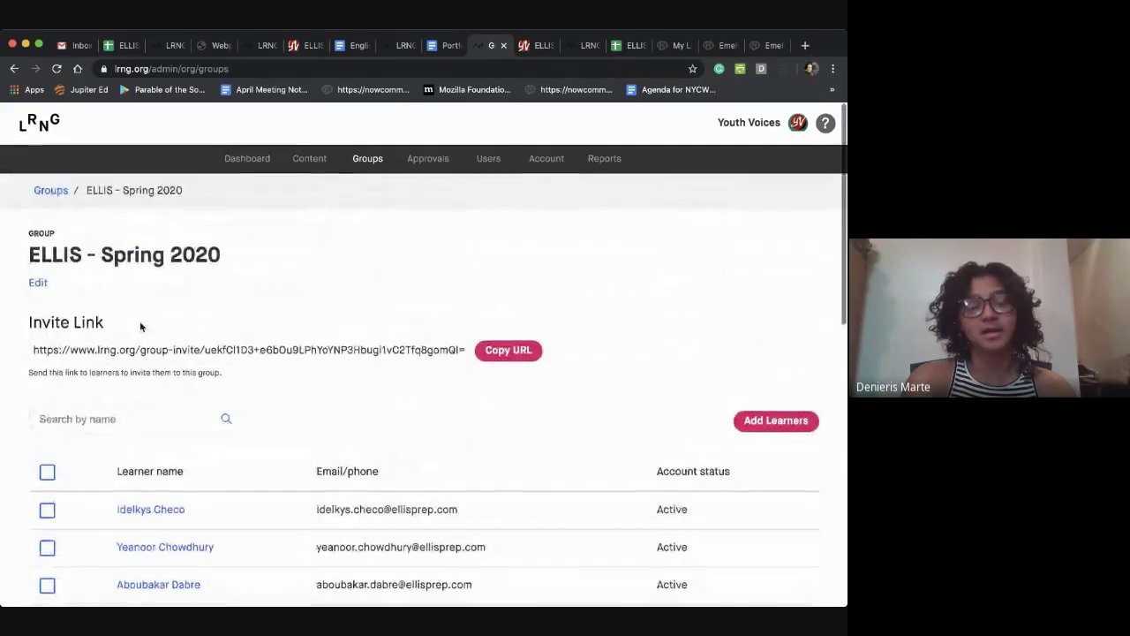
Step: Reopen ELLIS - Spring 2020 from the Groups list and expand its roster to 20 of 21 learners
{"action": "left_click", "coordinate": [50, 191]}
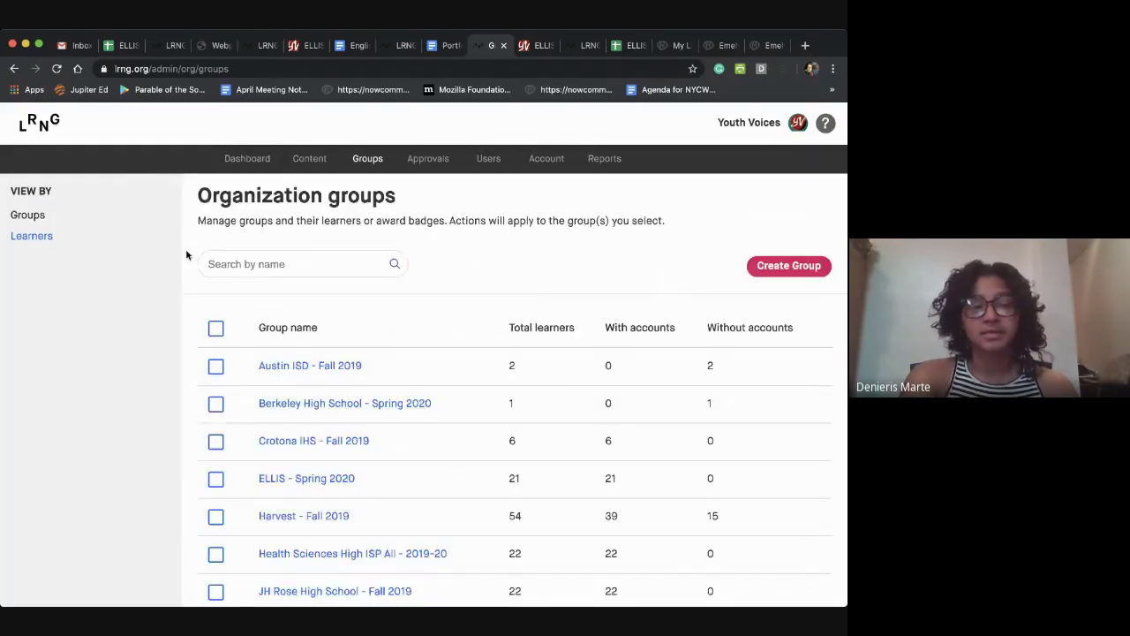
{"action": "left_click", "coordinate": [292, 478]}
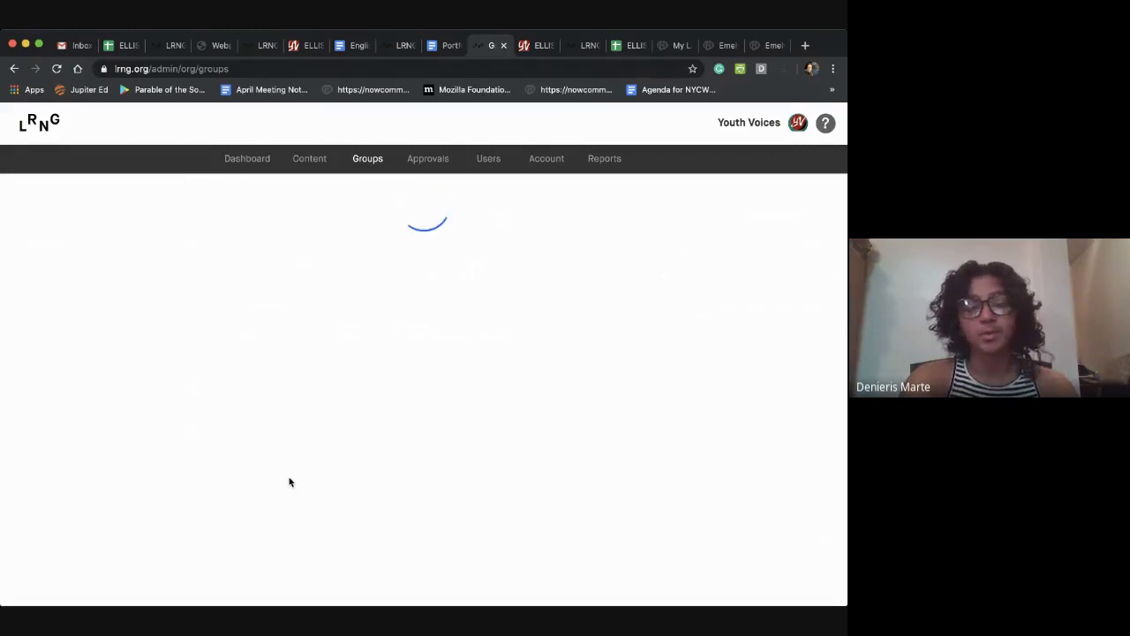
{"action": "scroll", "coordinate": [289, 481], "scroll_direction": "down", "scroll_amount": 5}
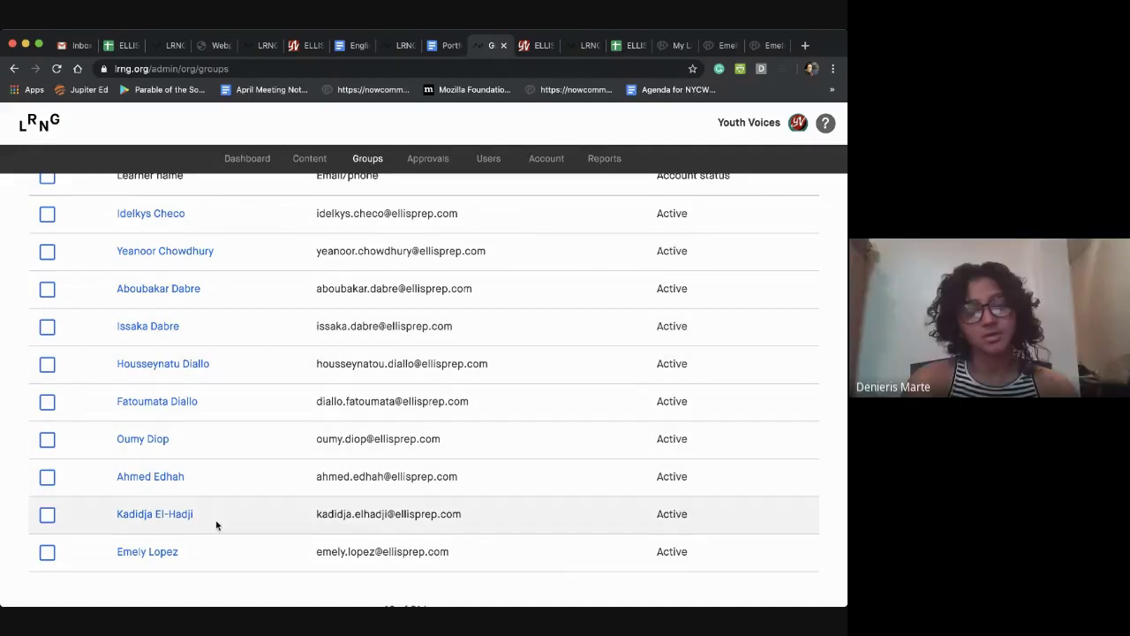
{"action": "scroll", "coordinate": [242, 474], "scroll_direction": "down", "scroll_amount": 5}
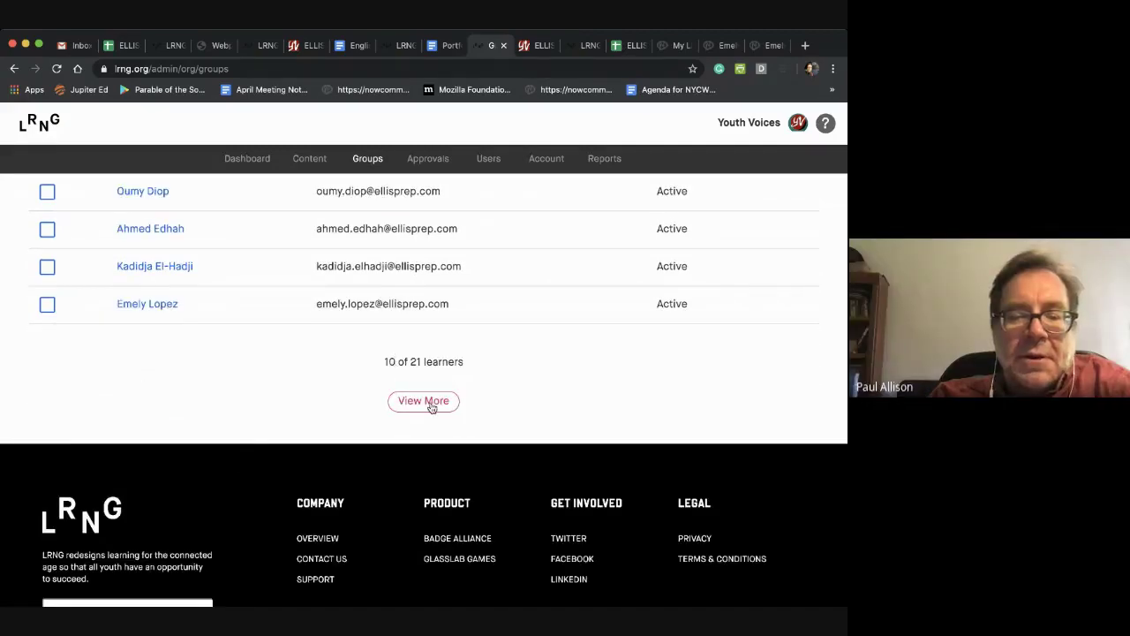
{"action": "left_click", "coordinate": [431, 405]}
{"action": "scroll", "coordinate": [207, 477], "scroll_direction": "down", "scroll_amount": 4}
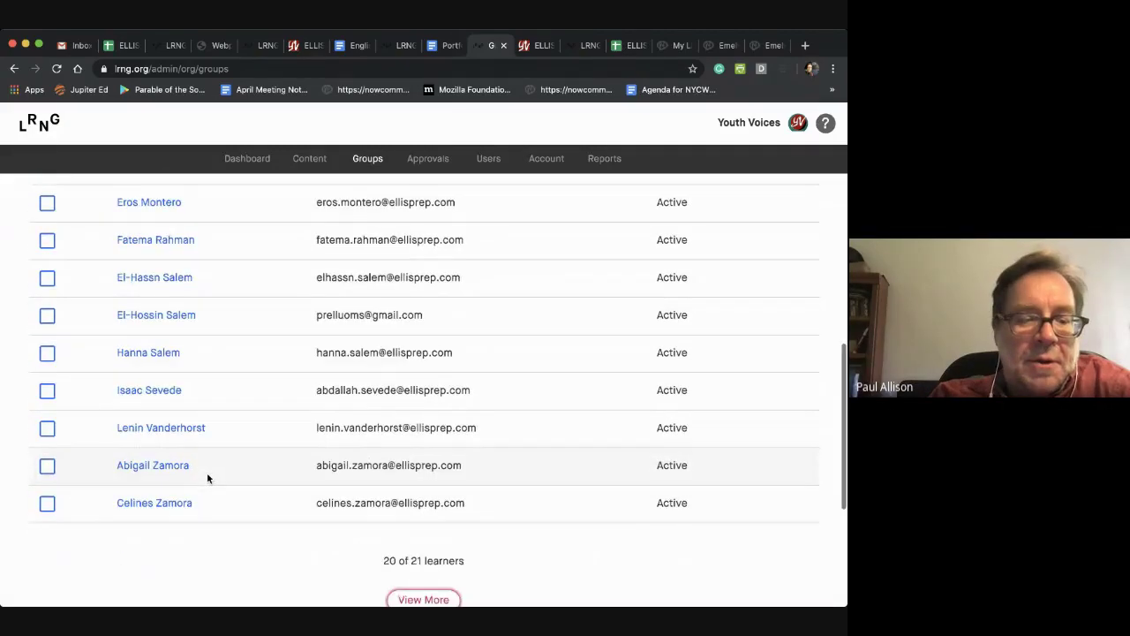
{"action": "scroll", "coordinate": [207, 478], "scroll_direction": "up", "scroll_amount": 5}
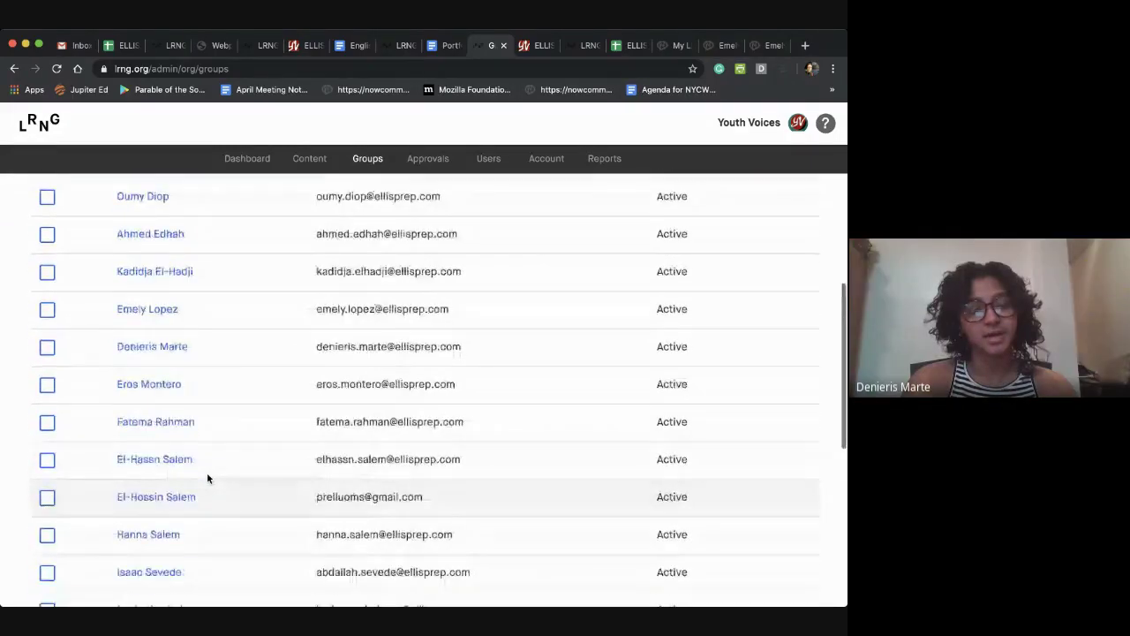
{"action": "scroll", "coordinate": [207, 478], "scroll_direction": "up", "scroll_amount": 4}
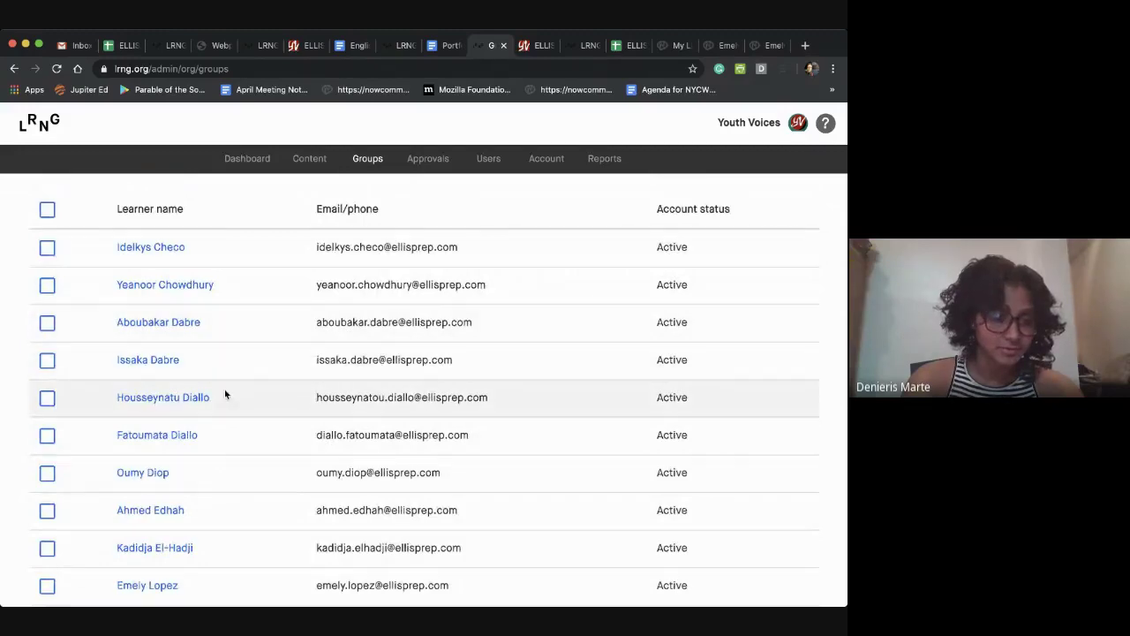
{"action": "scroll", "coordinate": [251, 464], "scroll_direction": "down", "scroll_amount": 3}
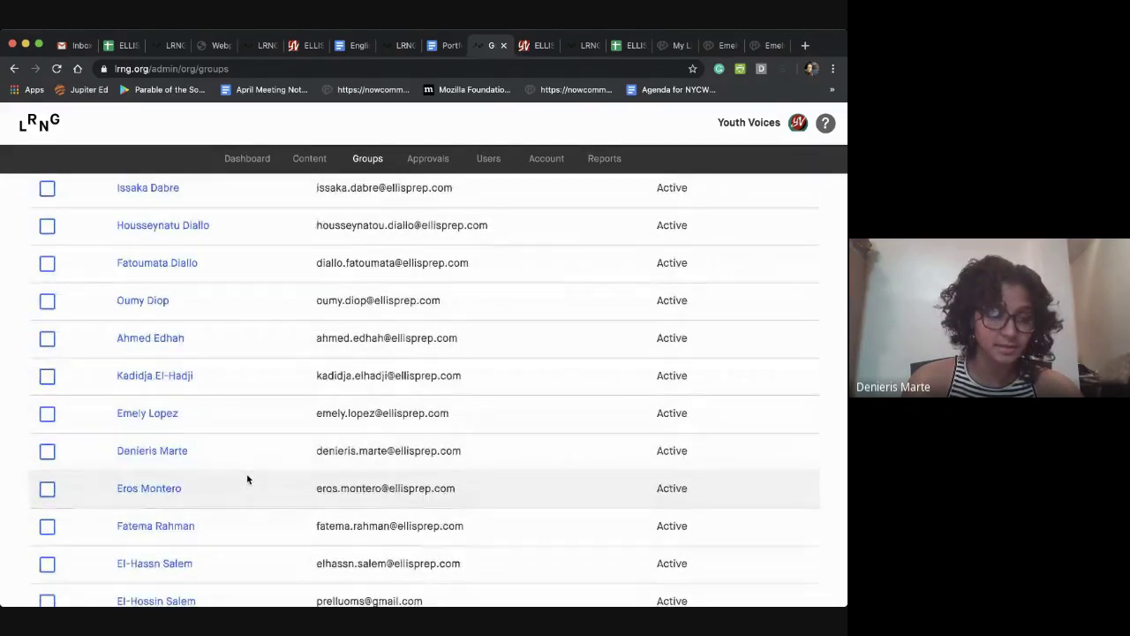
Step: Open the learner's profile and scroll to its seven playlists, two Youth Activism In Progress
{"action": "left_click", "coordinate": [152, 453]}
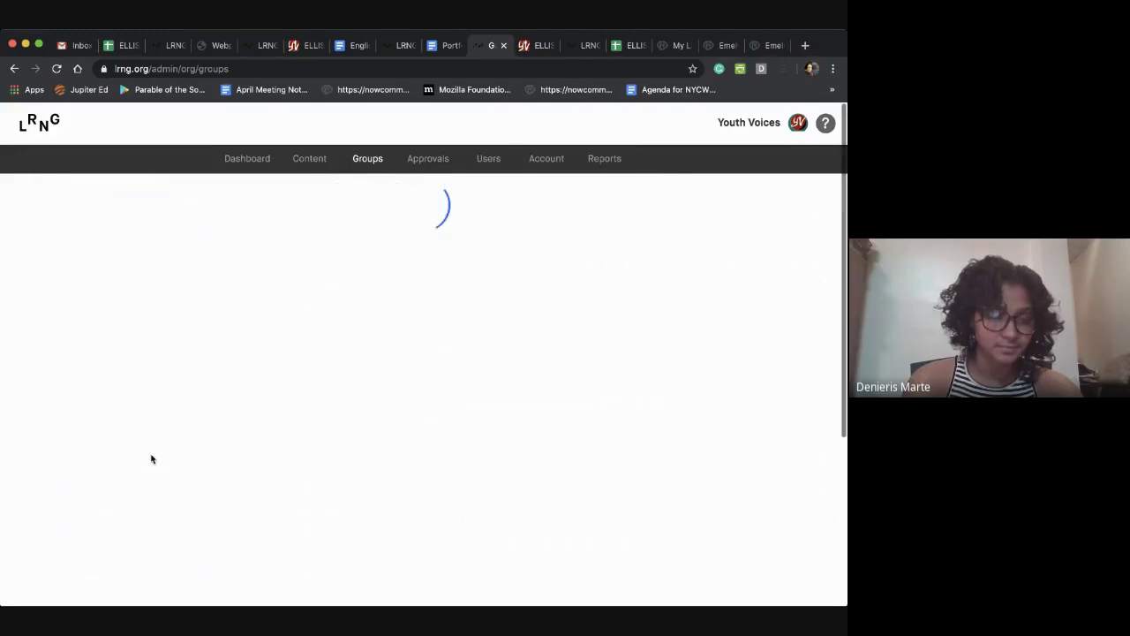
{"action": "scroll", "coordinate": [151, 458], "scroll_direction": "down", "scroll_amount": 5}
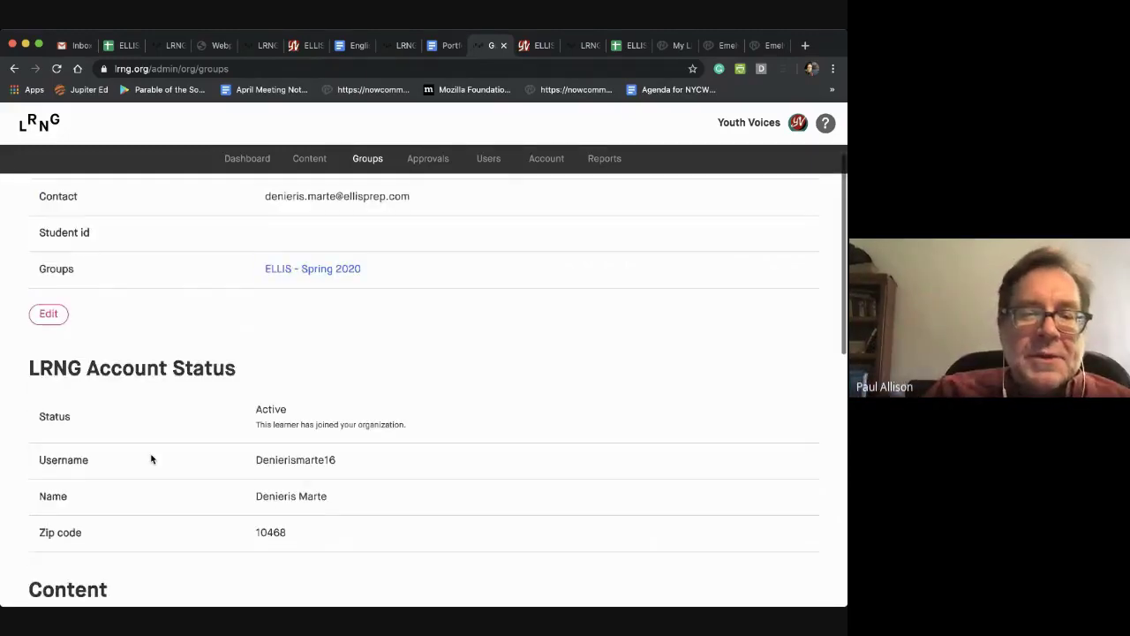
{"action": "scroll", "coordinate": [151, 459], "scroll_direction": "down", "scroll_amount": 3}
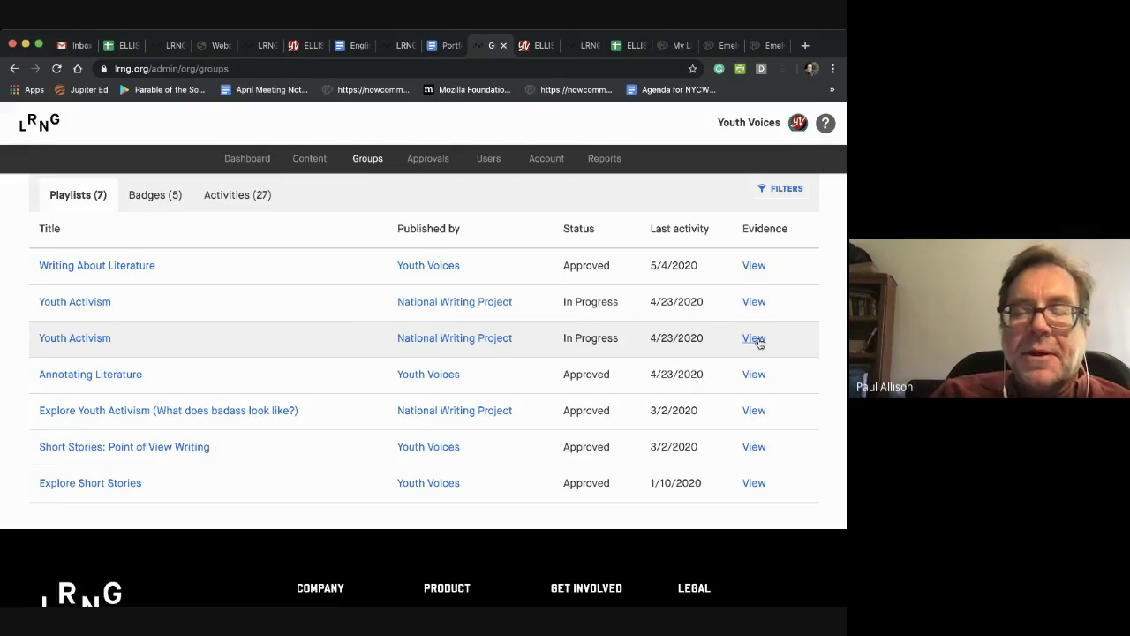
Step: View the evidence for the learner's second Youth Activism playlist
{"action": "left_click", "coordinate": [755, 340]}
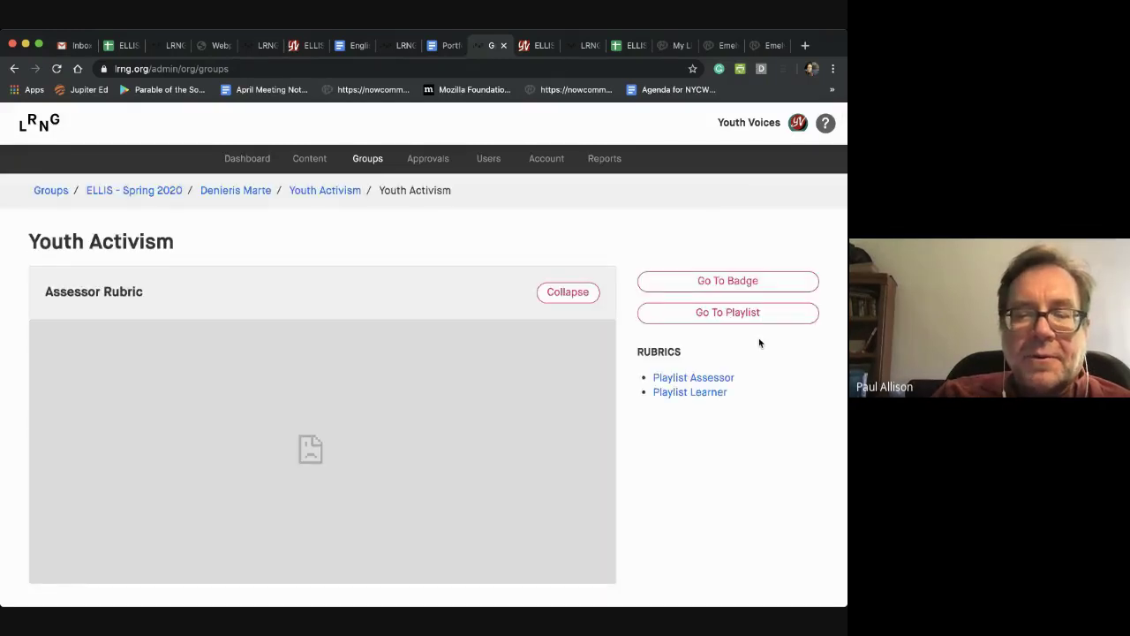
{"action": "scroll", "coordinate": [631, 279], "scroll_direction": "down", "scroll_amount": 3}
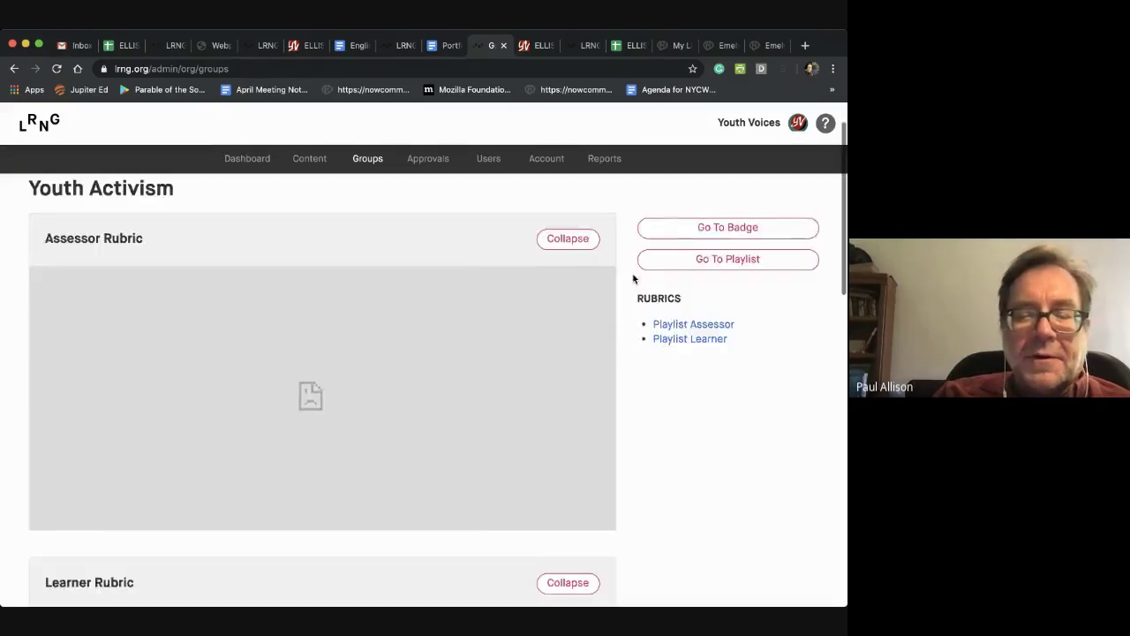
{"action": "scroll", "coordinate": [633, 279], "scroll_direction": "down", "scroll_amount": 10}
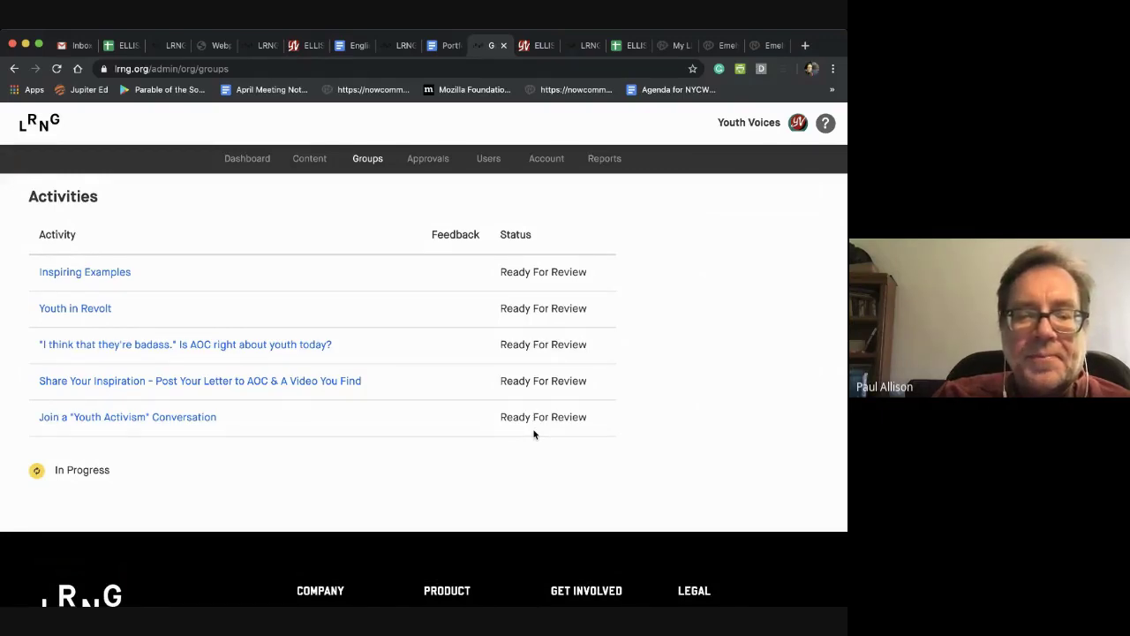
{"action": "scroll", "coordinate": [534, 433], "scroll_direction": "up", "scroll_amount": 15}
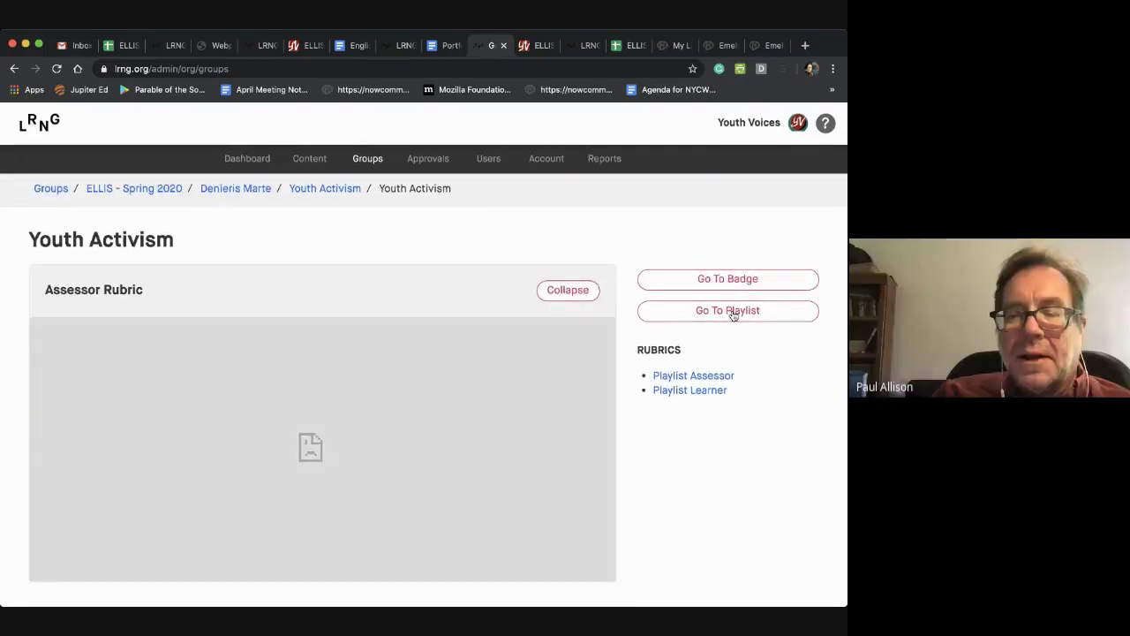
Step: Check the public Youth Activism playlist, then return to the five Ready For Review activities
{"action": "left_click", "coordinate": [732, 311]}
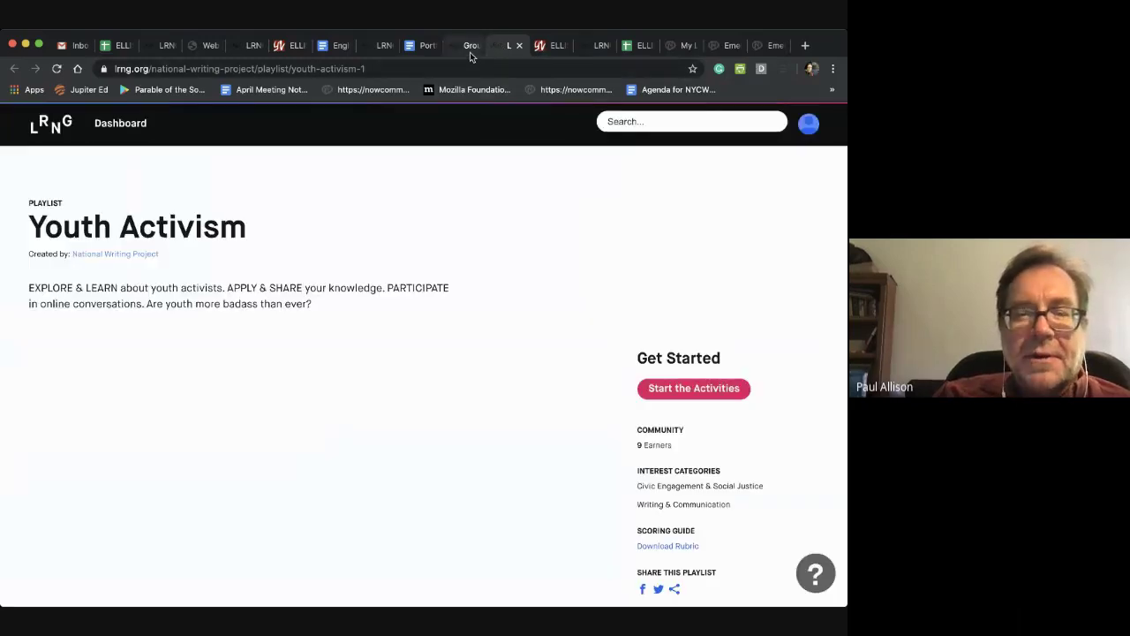
{"action": "left_click", "coordinate": [470, 52]}
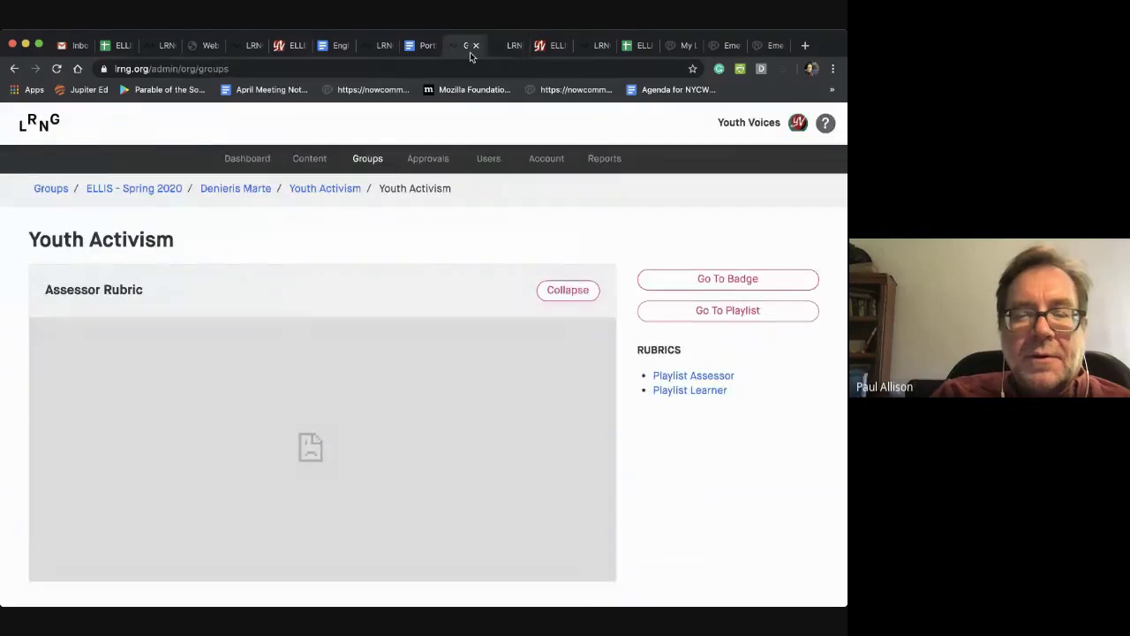
{"action": "scroll", "coordinate": [666, 553], "scroll_direction": "down", "scroll_amount": 15}
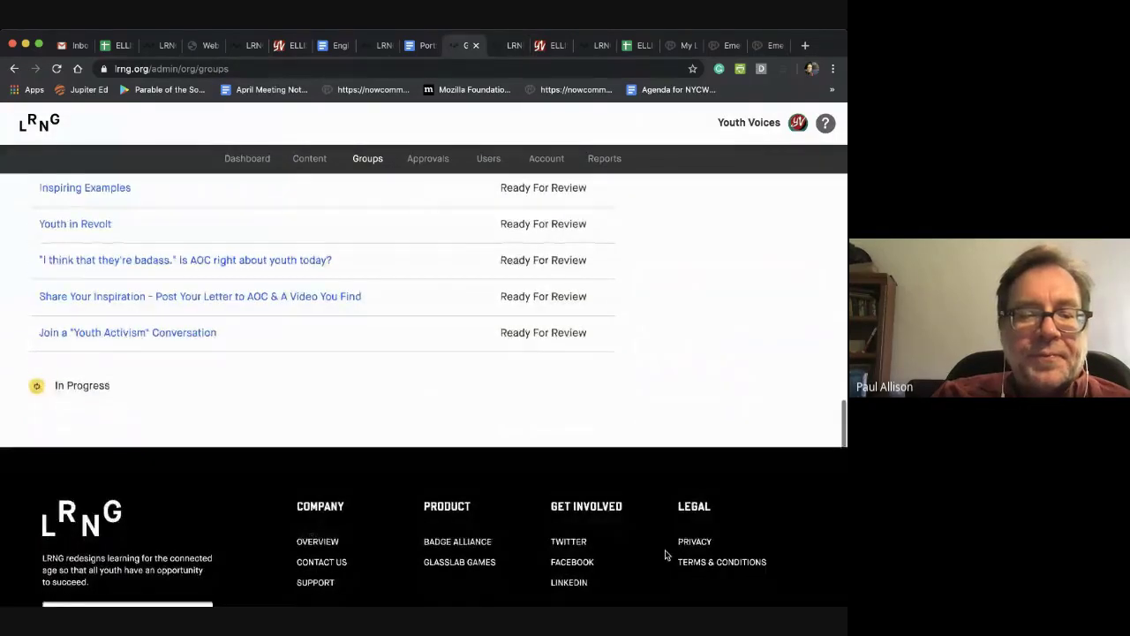
{"action": "scroll", "coordinate": [663, 553], "scroll_direction": "up", "scroll_amount": 3}
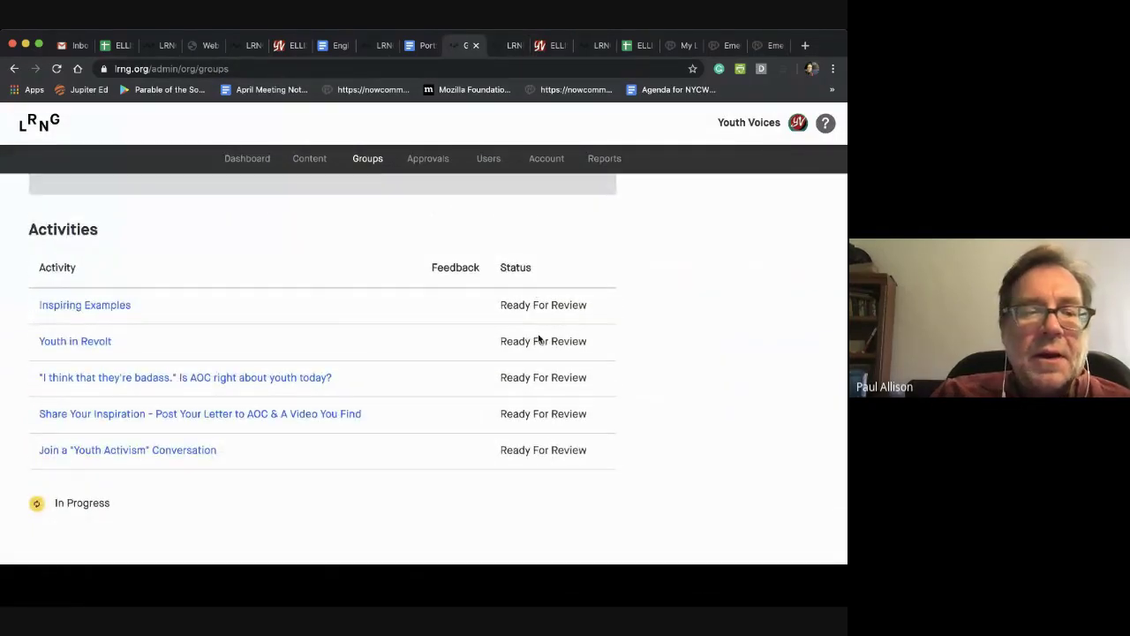
{"action": "scroll", "coordinate": [545, 447], "scroll_direction": "up", "scroll_amount": 10}
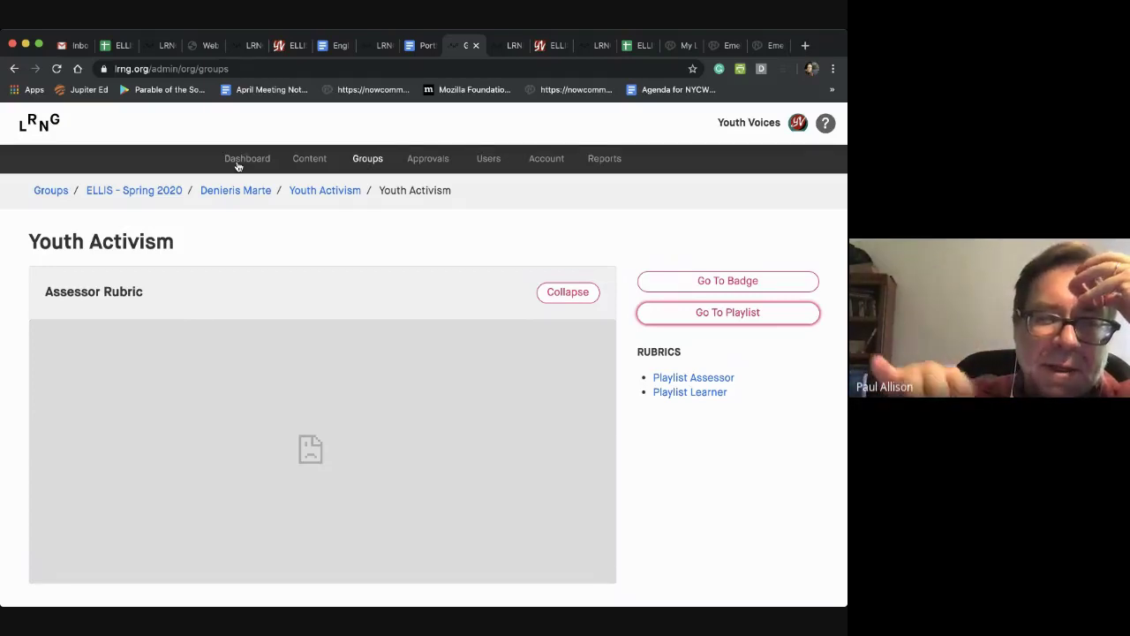
{"action": "scroll", "coordinate": [237, 165], "scroll_direction": "down", "scroll_amount": 2}
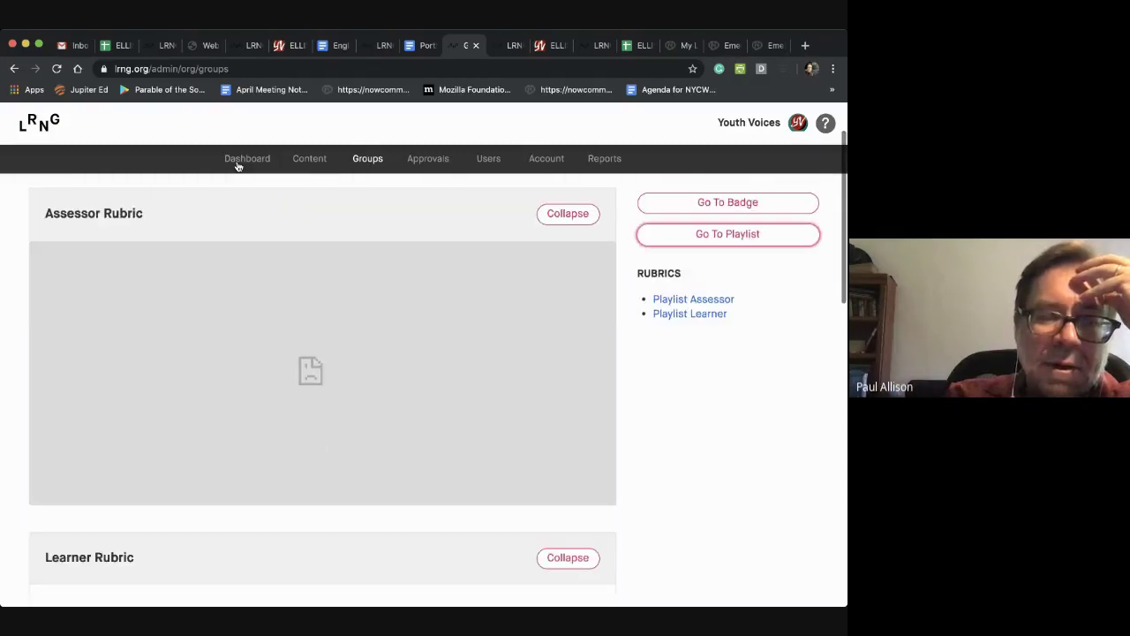
{"action": "scroll", "coordinate": [235, 161], "scroll_direction": "down", "scroll_amount": 10}
{"action": "scroll", "coordinate": [126, 298], "scroll_direction": "up", "scroll_amount": 2}
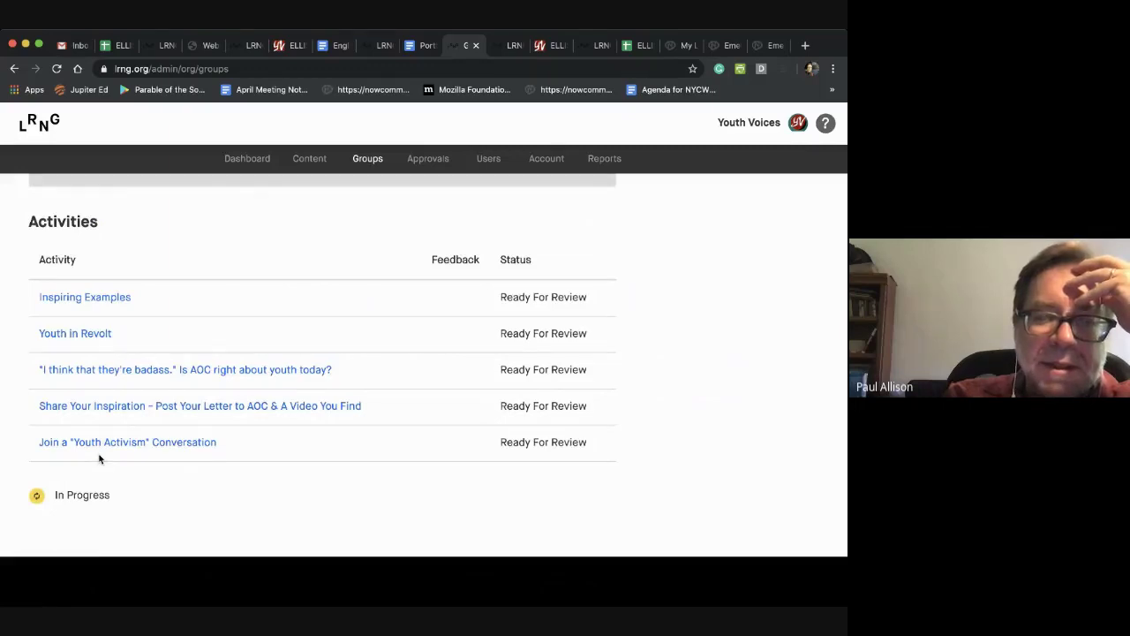
Step: Switch to the National Writing Project organization and browse its Approvals playlist table
{"action": "left_click", "coordinate": [250, 161]}
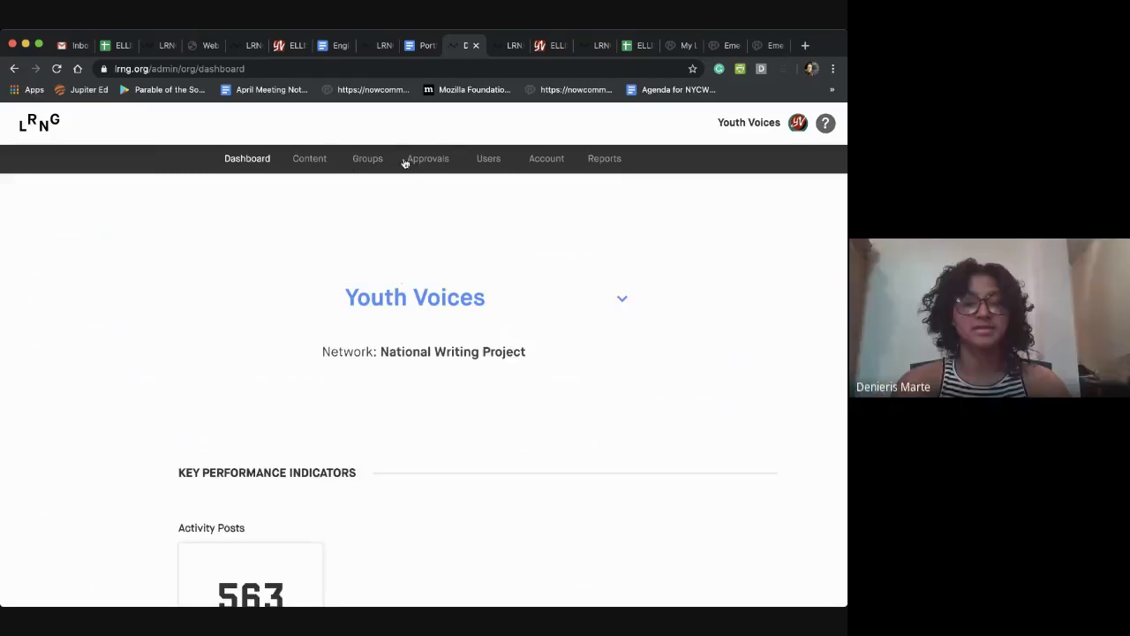
{"action": "left_click", "coordinate": [388, 298]}
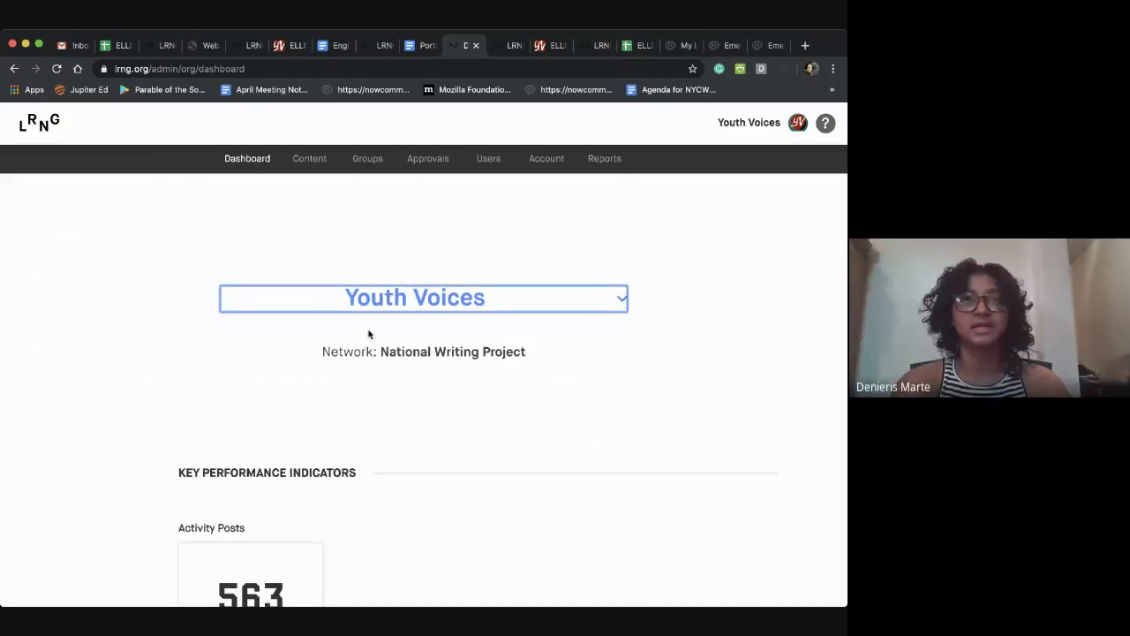
{"action": "left_click", "coordinate": [353, 406]}
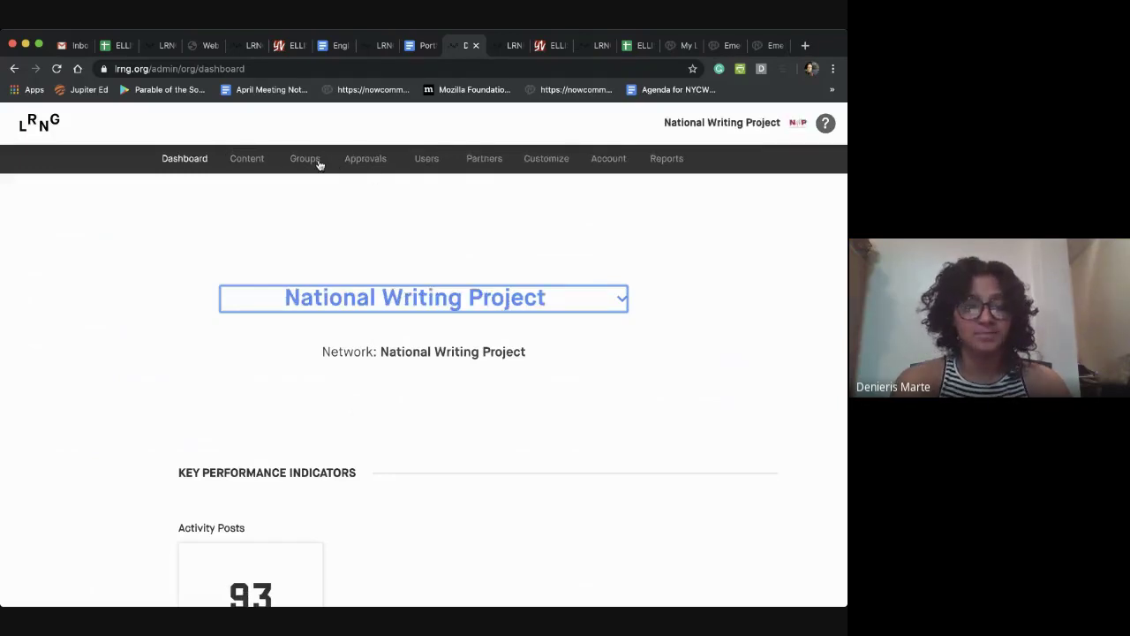
{"action": "left_click", "coordinate": [370, 159]}
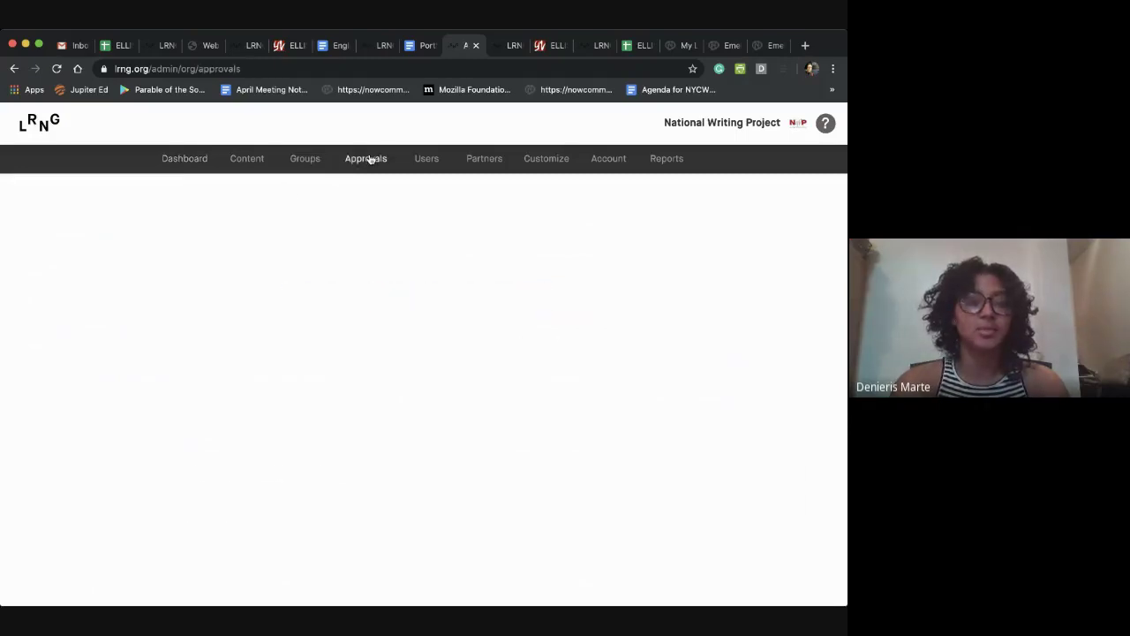
{"action": "scroll", "coordinate": [427, 424], "scroll_direction": "down", "scroll_amount": 5}
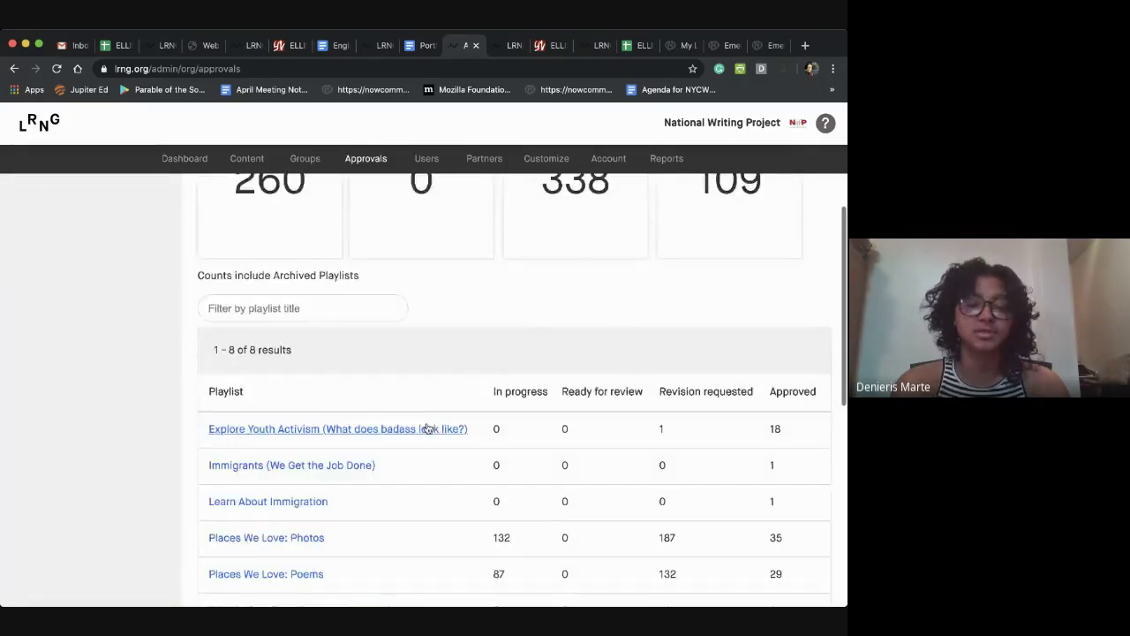
{"action": "scroll", "coordinate": [427, 428], "scroll_direction": "down", "scroll_amount": 2}
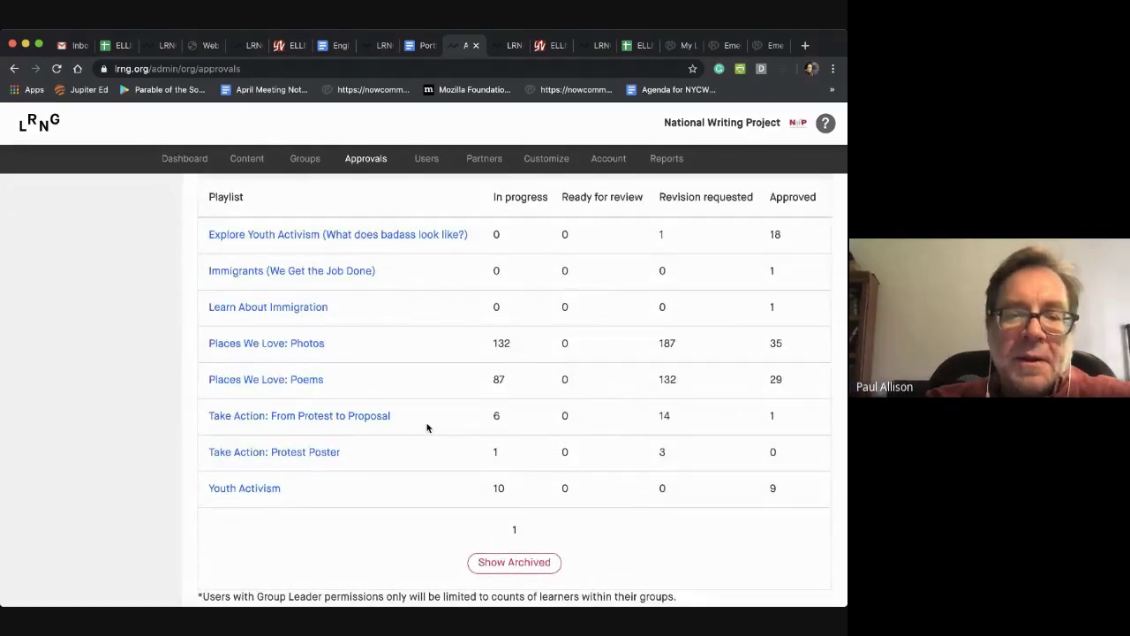
{"action": "scroll", "coordinate": [427, 428], "scroll_direction": "up", "scroll_amount": 8}
Step: Search the Learners tab by the learner's name, including learners without submissions
{"action": "left_click", "coordinate": [297, 268]}
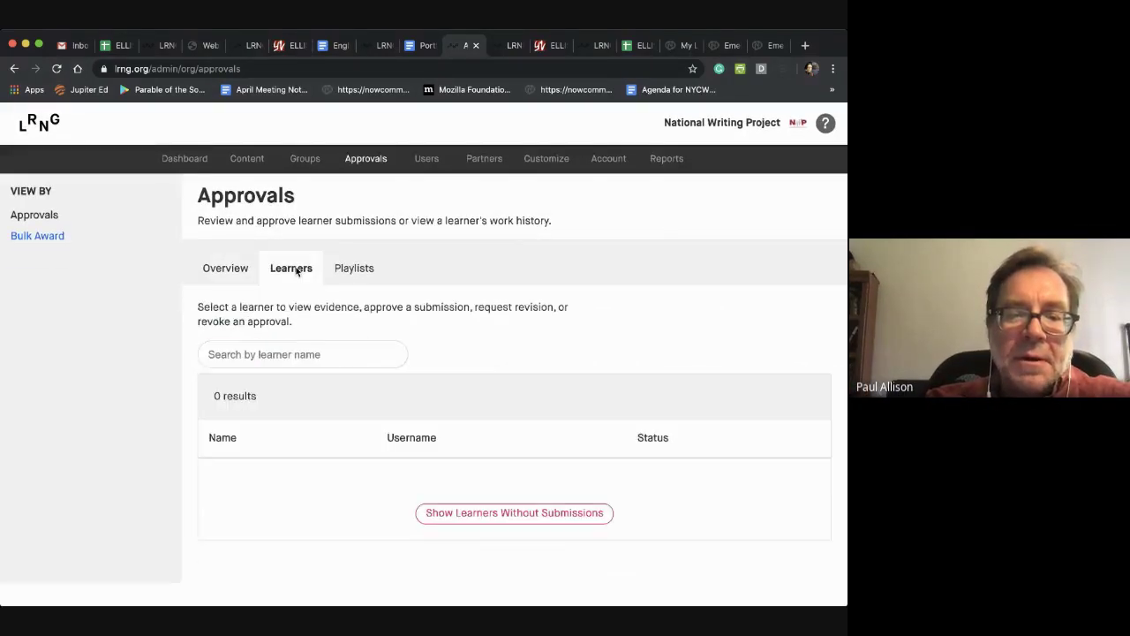
{"action": "left_click", "coordinate": [475, 521]}
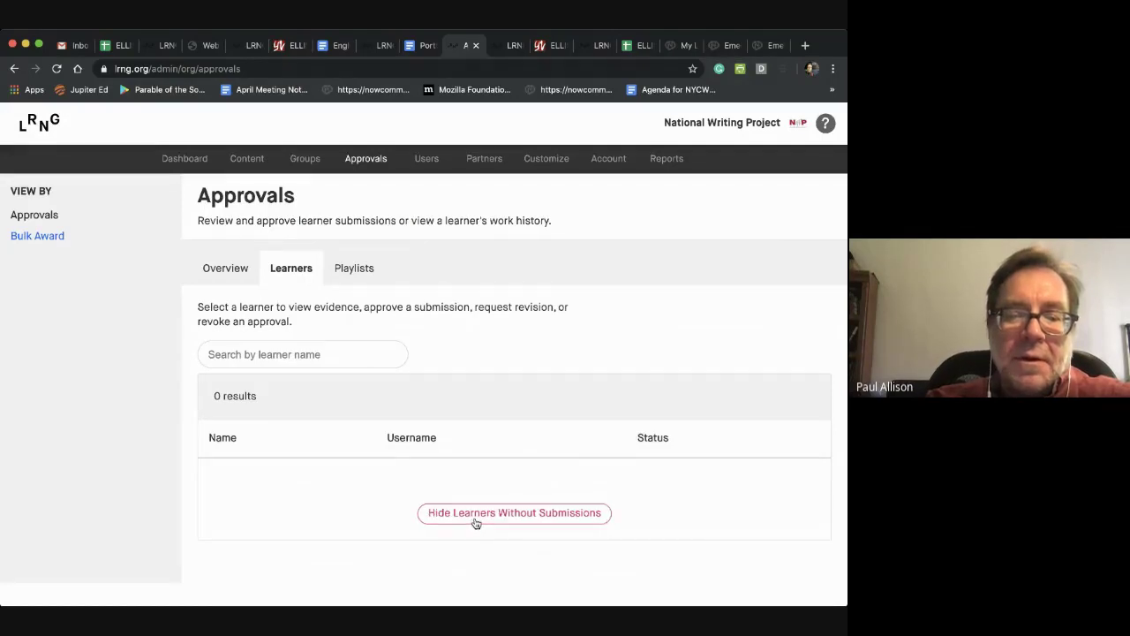
{"action": "left_click", "coordinate": [250, 356]}
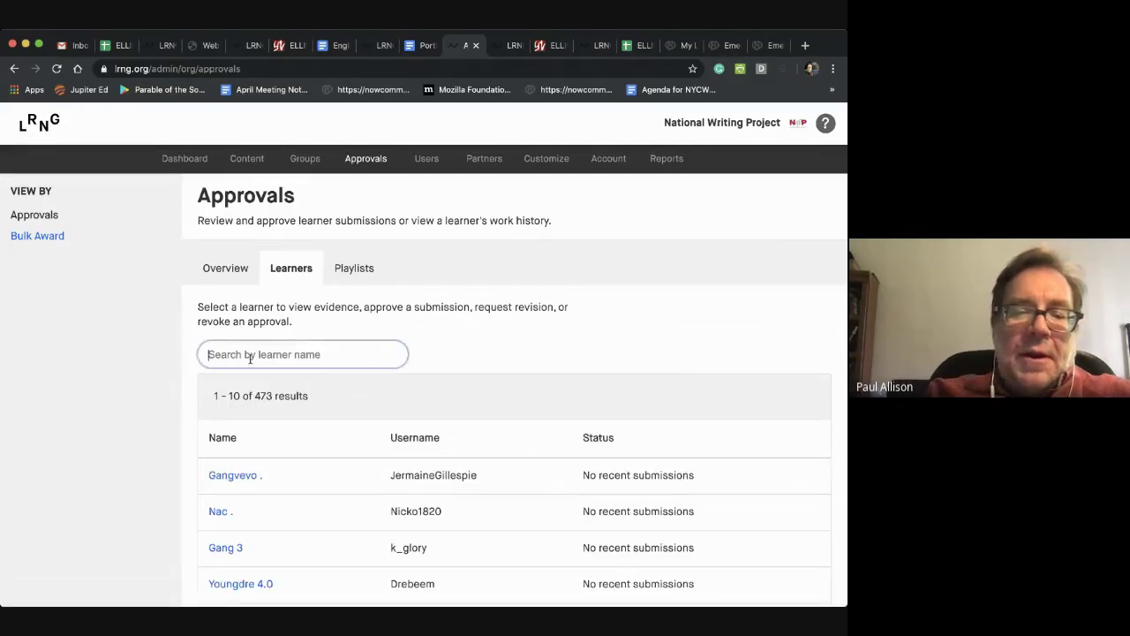
{"action": "type", "text": "de"}
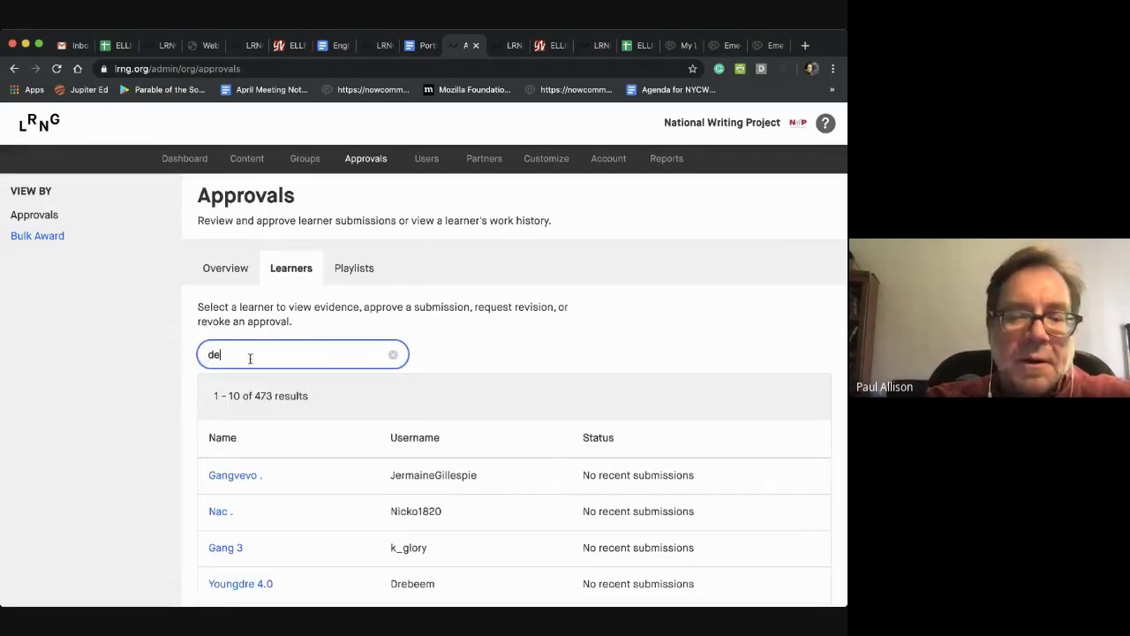
{"action": "type", "text": "n"}
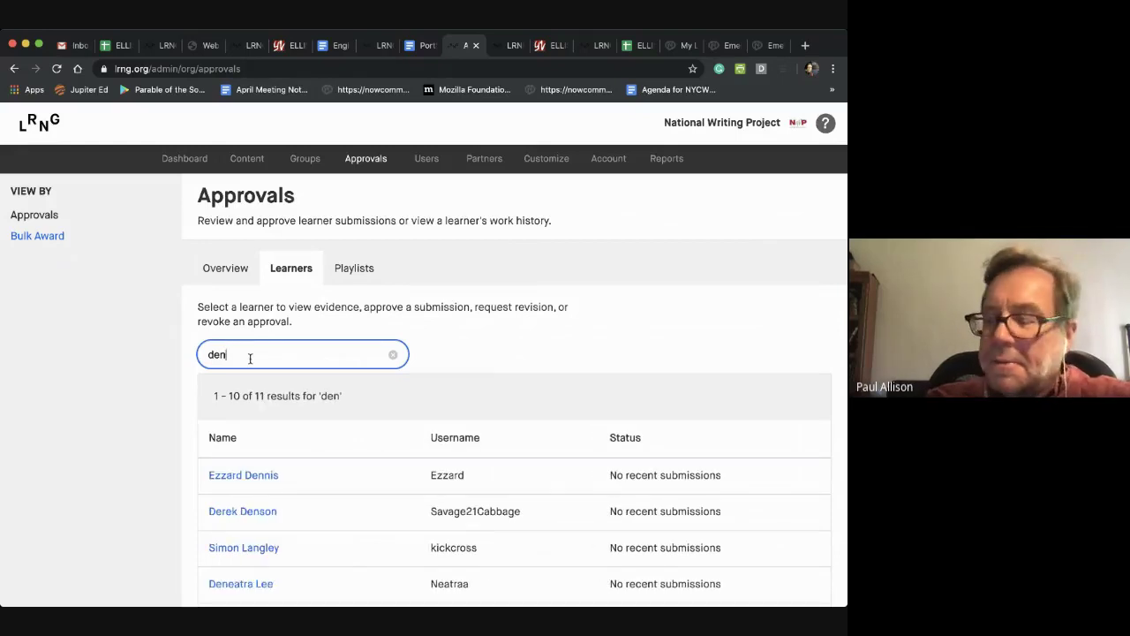
{"action": "key", "text": "BackSpace"}
{"action": "key", "text": "BackSpace"}
{"action": "key", "text": "BackSpace"}
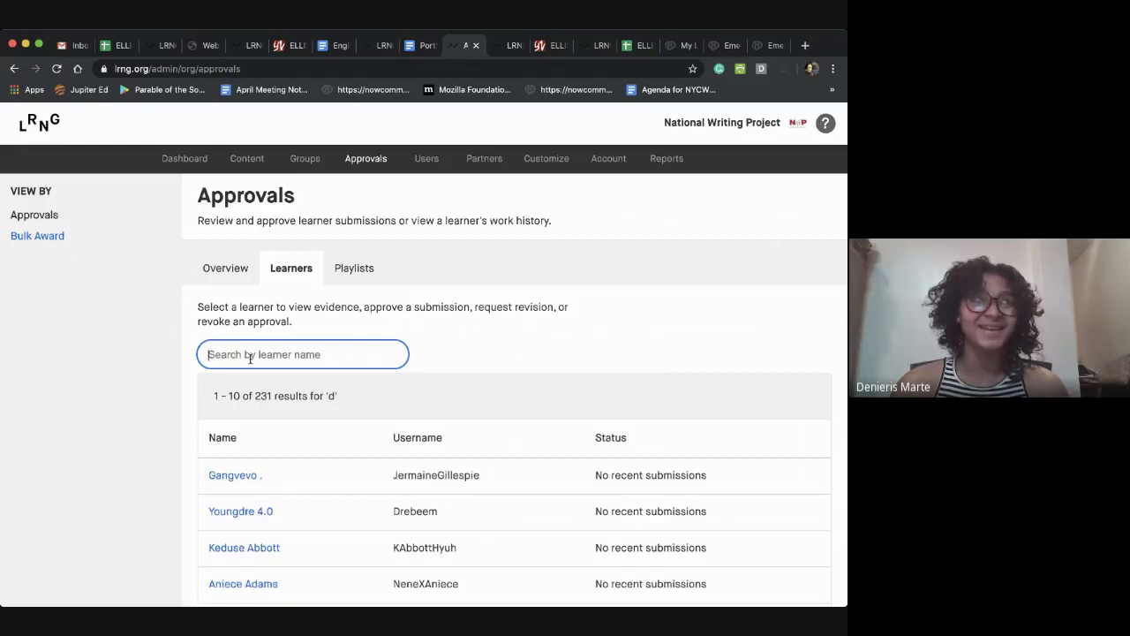
{"action": "type", "text": "d"}
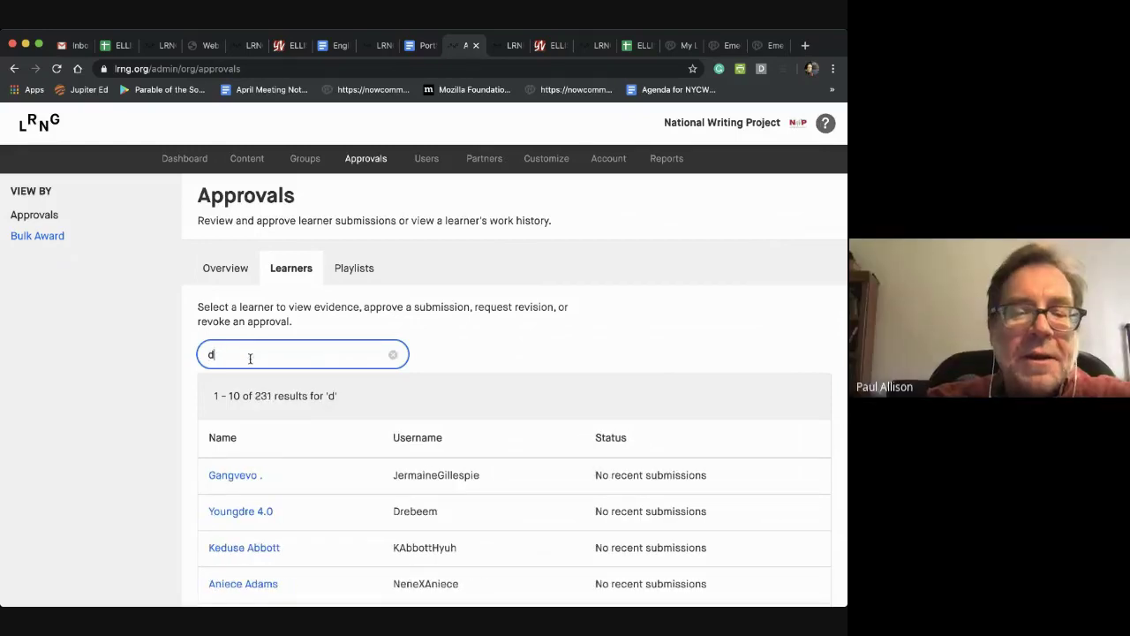
{"action": "type", "text": "eni"}
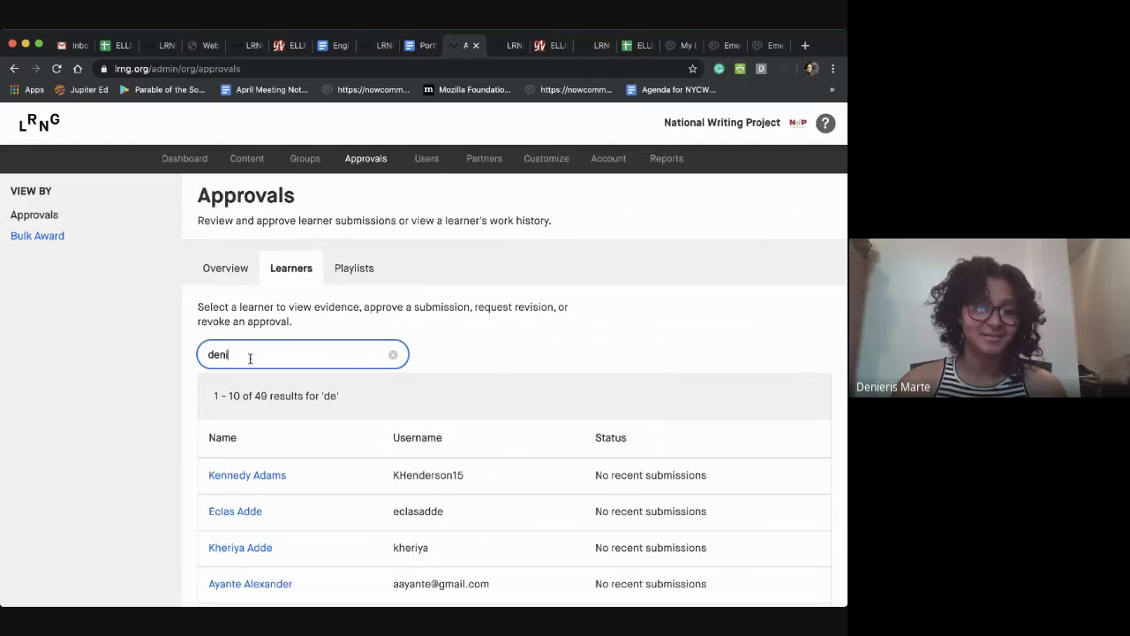
Step: Open the matching learner and view their in-progress Youth Activism playlist evidence
{"action": "scroll", "coordinate": [269, 444], "scroll_direction": "down", "scroll_amount": 1}
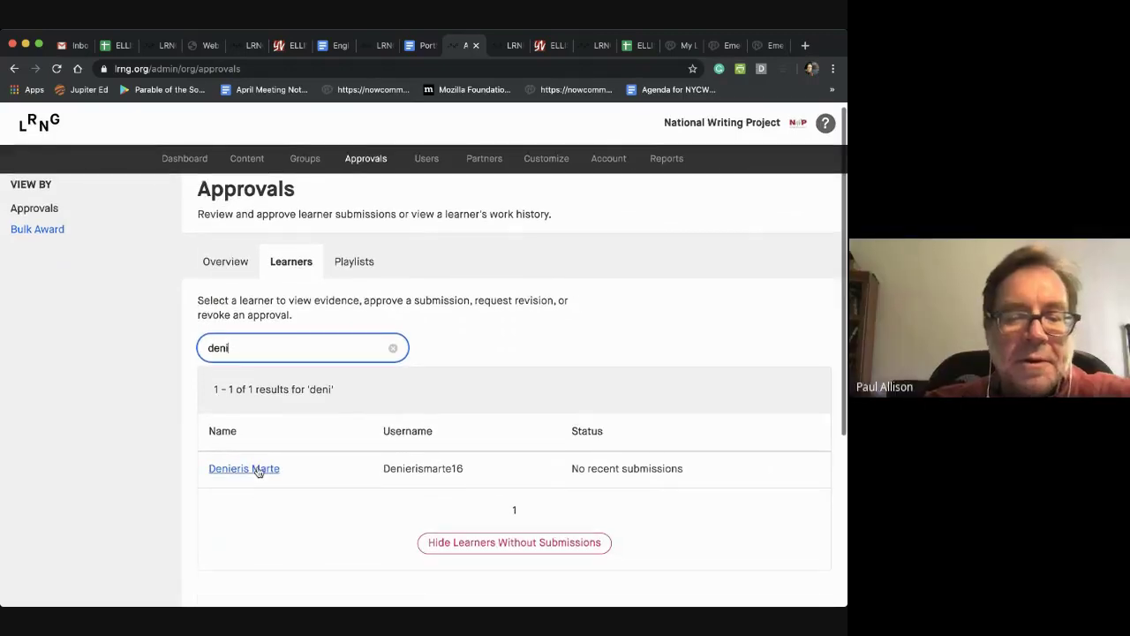
{"action": "left_click", "coordinate": [258, 470]}
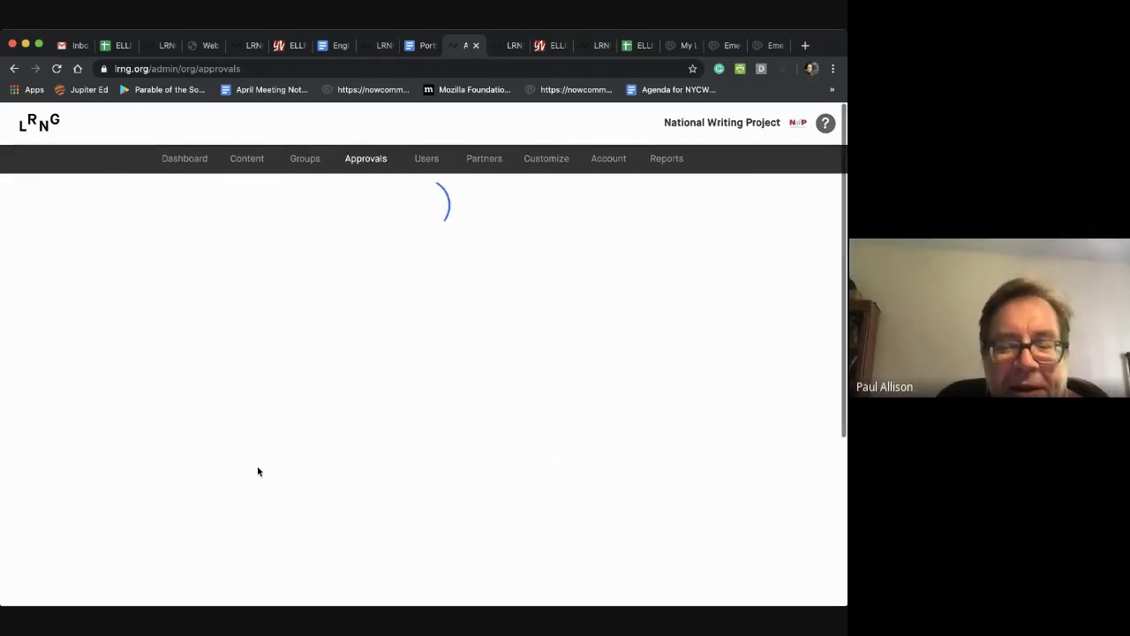
{"action": "scroll", "coordinate": [258, 471], "scroll_direction": "down", "scroll_amount": 2}
{"action": "scroll", "coordinate": [257, 468], "scroll_direction": "down", "scroll_amount": 3}
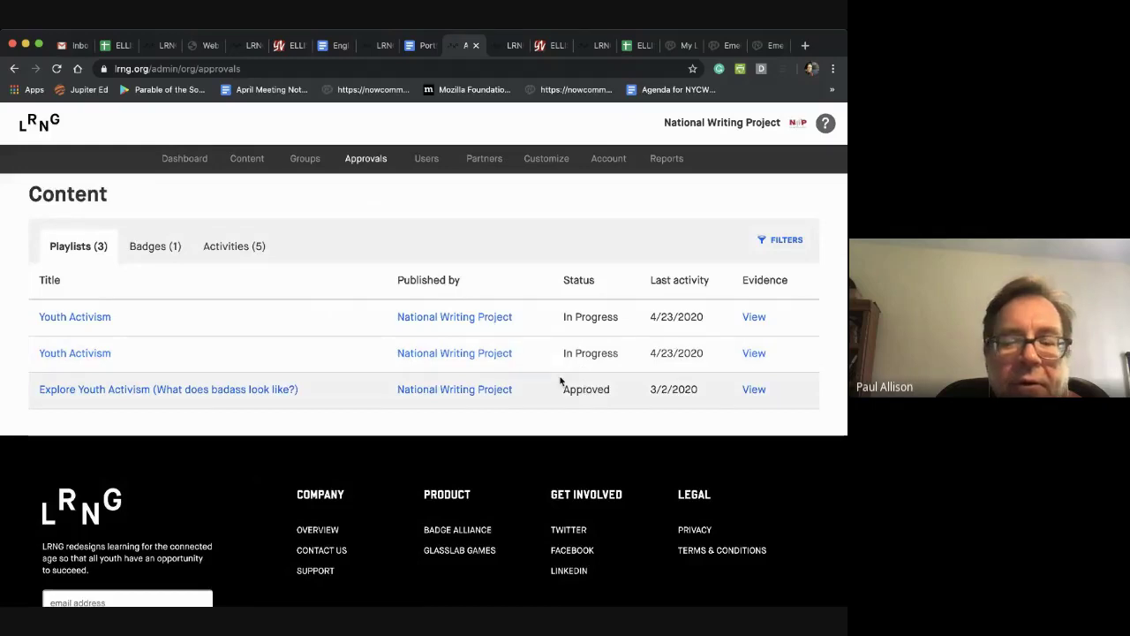
{"action": "left_click", "coordinate": [756, 353]}
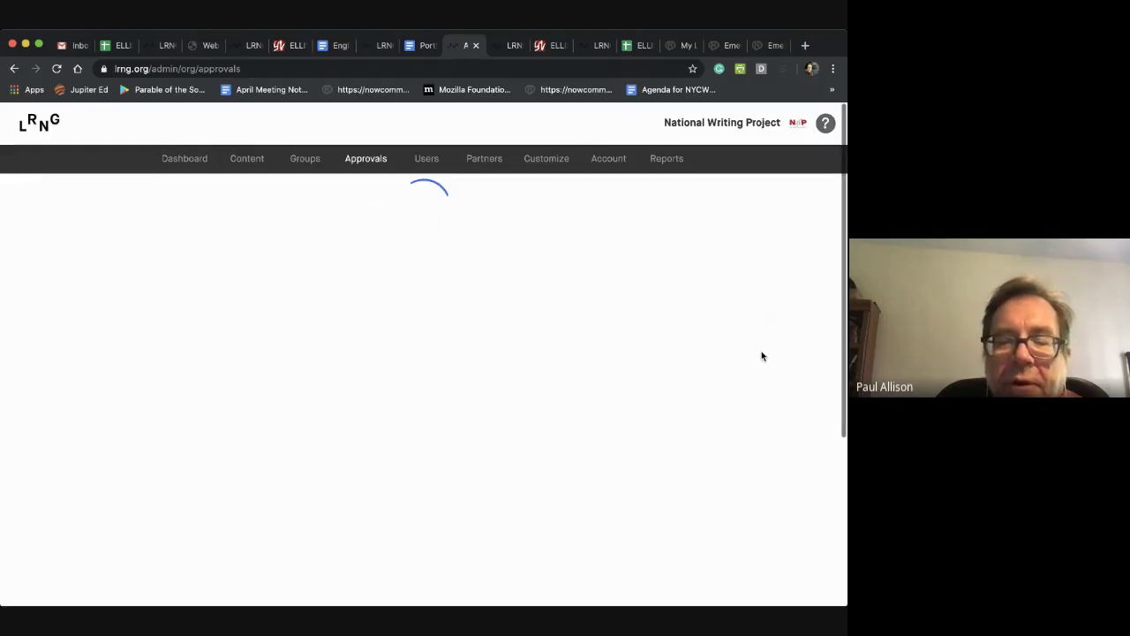
{"action": "scroll", "coordinate": [667, 380], "scroll_direction": "down", "scroll_amount": 10}
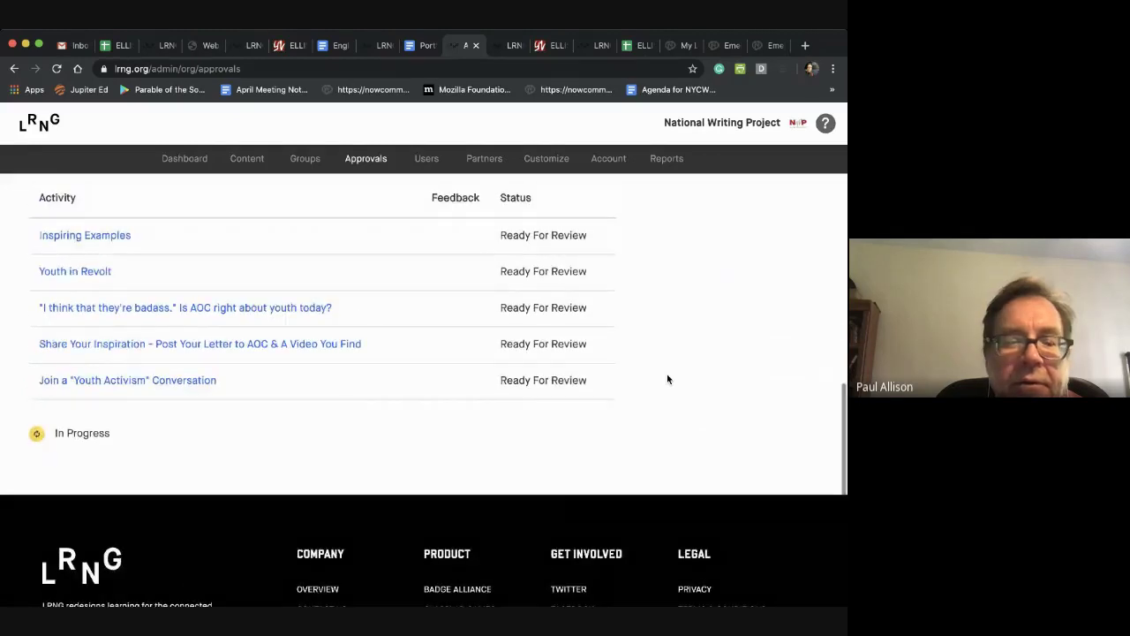
{"action": "scroll", "coordinate": [667, 380], "scroll_direction": "up", "scroll_amount": 3}
{"action": "scroll", "coordinate": [666, 379], "scroll_direction": "up", "scroll_amount": 7}
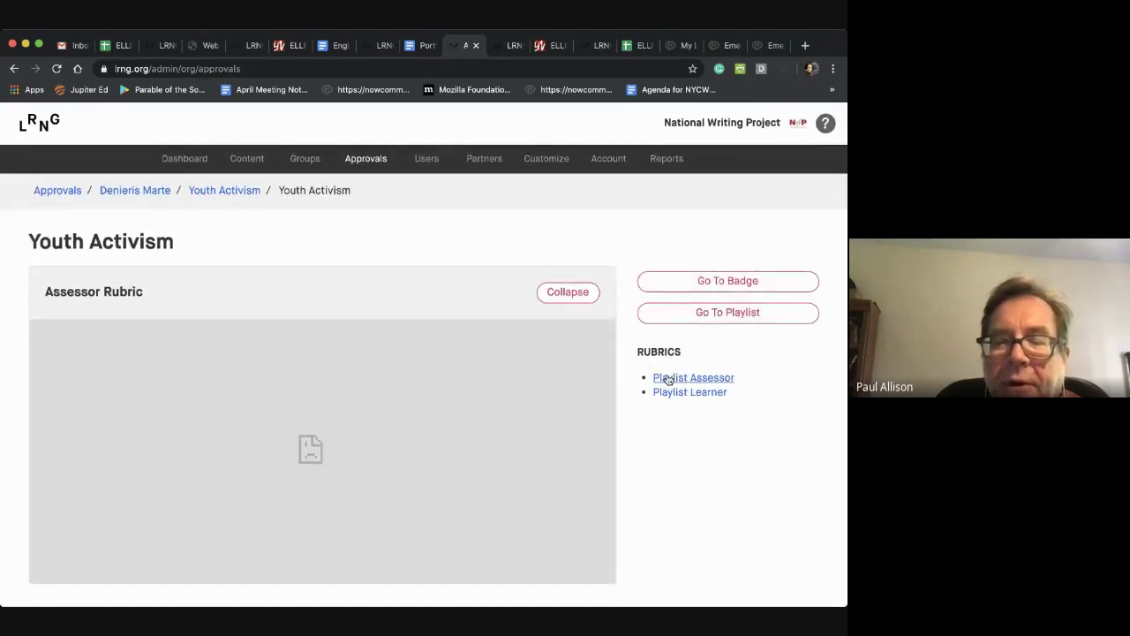
{"action": "scroll", "coordinate": [668, 380], "scroll_direction": "down", "scroll_amount": 7}
{"action": "scroll", "coordinate": [667, 379], "scroll_direction": "down", "scroll_amount": 3}
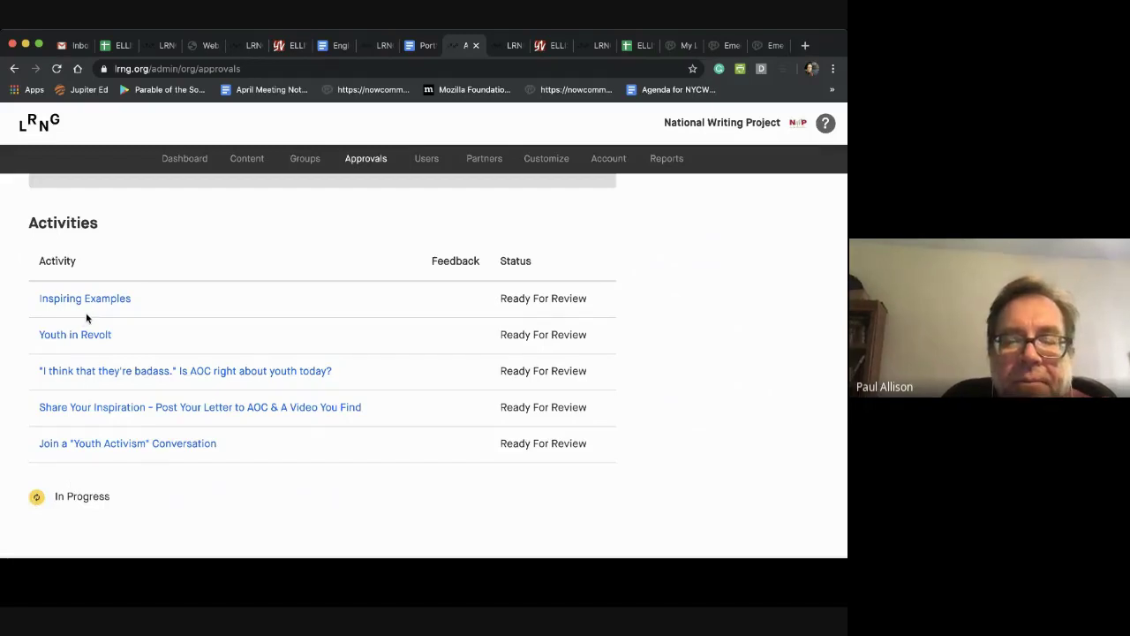
{"action": "scroll", "coordinate": [86, 318], "scroll_direction": "up", "scroll_amount": 10}
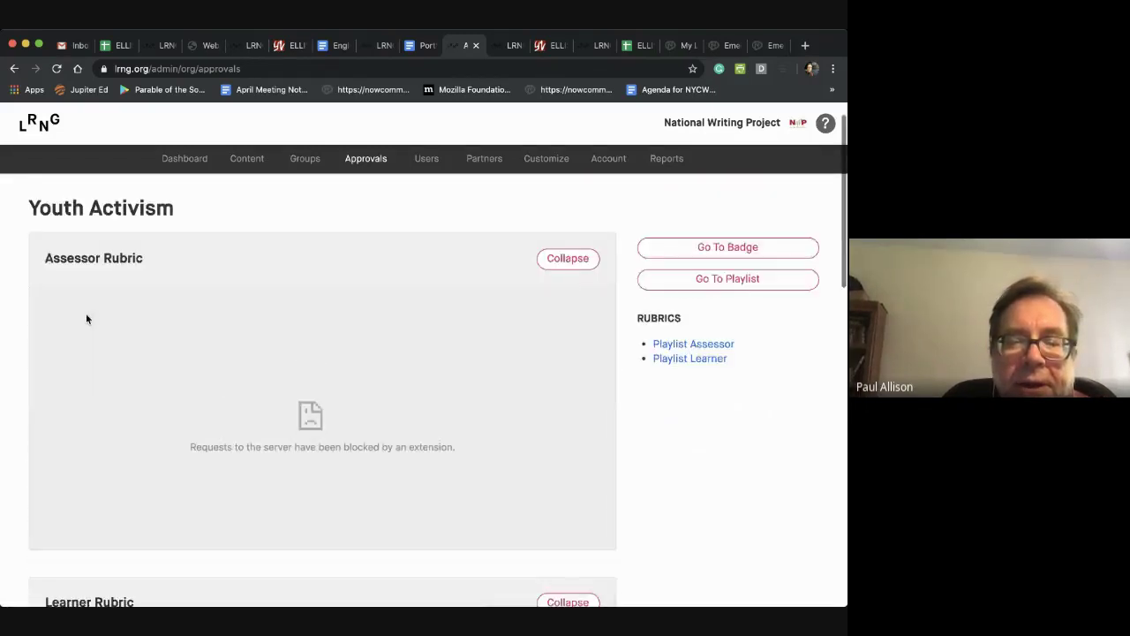
{"action": "scroll", "coordinate": [85, 318], "scroll_direction": "down", "scroll_amount": 10}
{"action": "scroll", "coordinate": [86, 318], "scroll_direction": "down", "scroll_amount": 3}
{"action": "scroll", "coordinate": [85, 318], "scroll_direction": "up", "scroll_amount": 10}
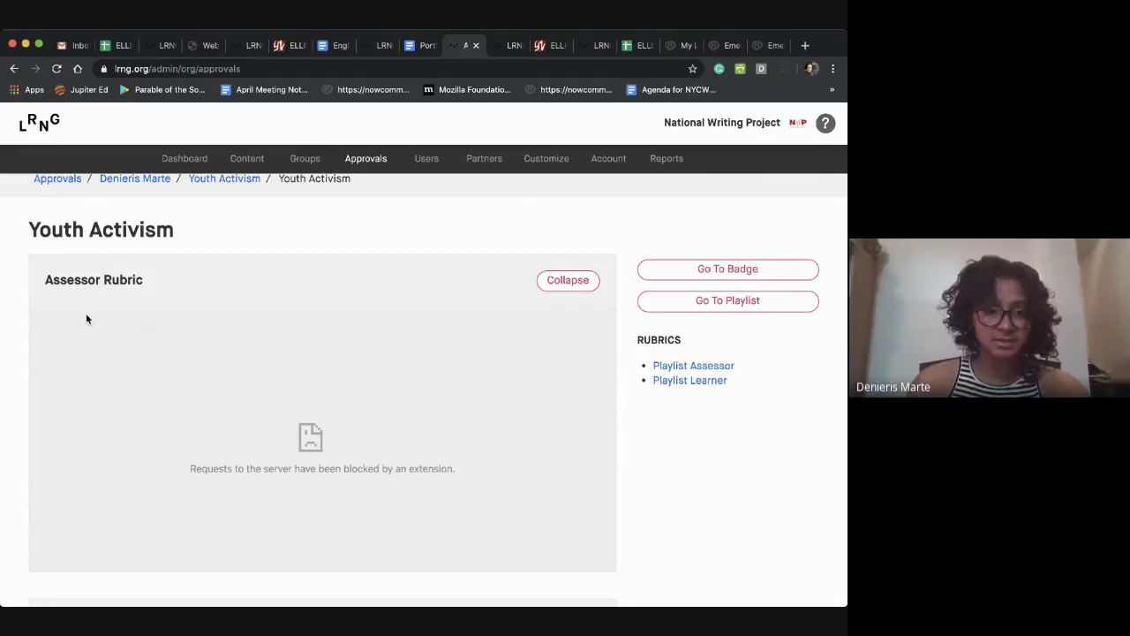
Step: Bring up the ELLIS Preparatory Academy Fall 2019-Spring 2020 spreadsheet on its YV sheet
{"action": "left_click", "coordinate": [628, 46]}
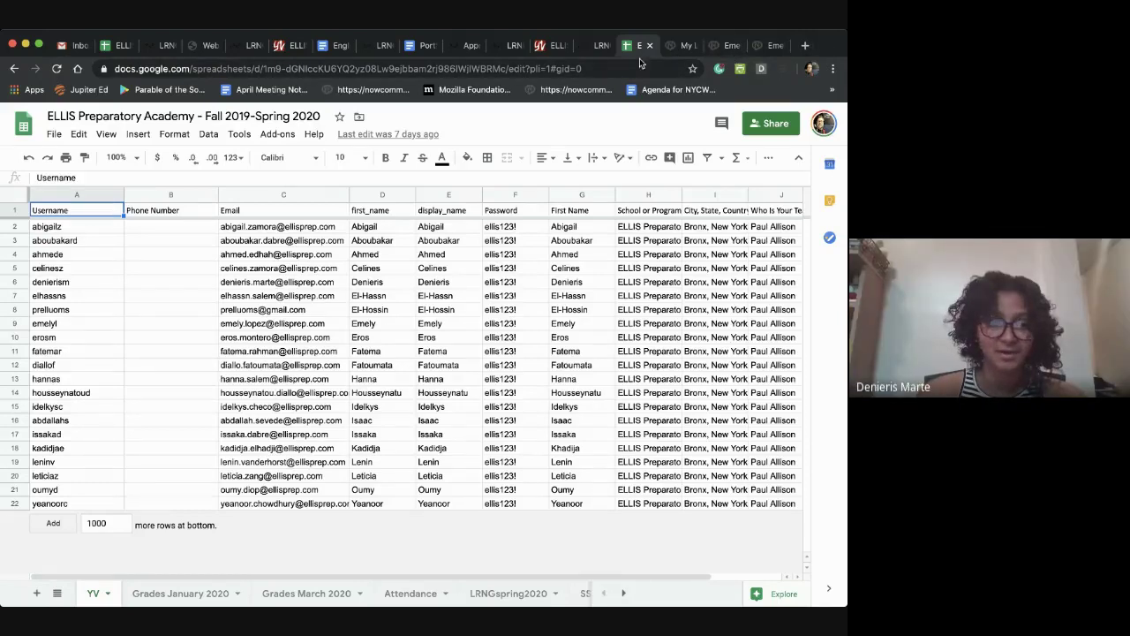
Step: Glance at the NowComment library, document properties and badge page, then return to LRNG Approvals
{"action": "left_click", "coordinate": [682, 50]}
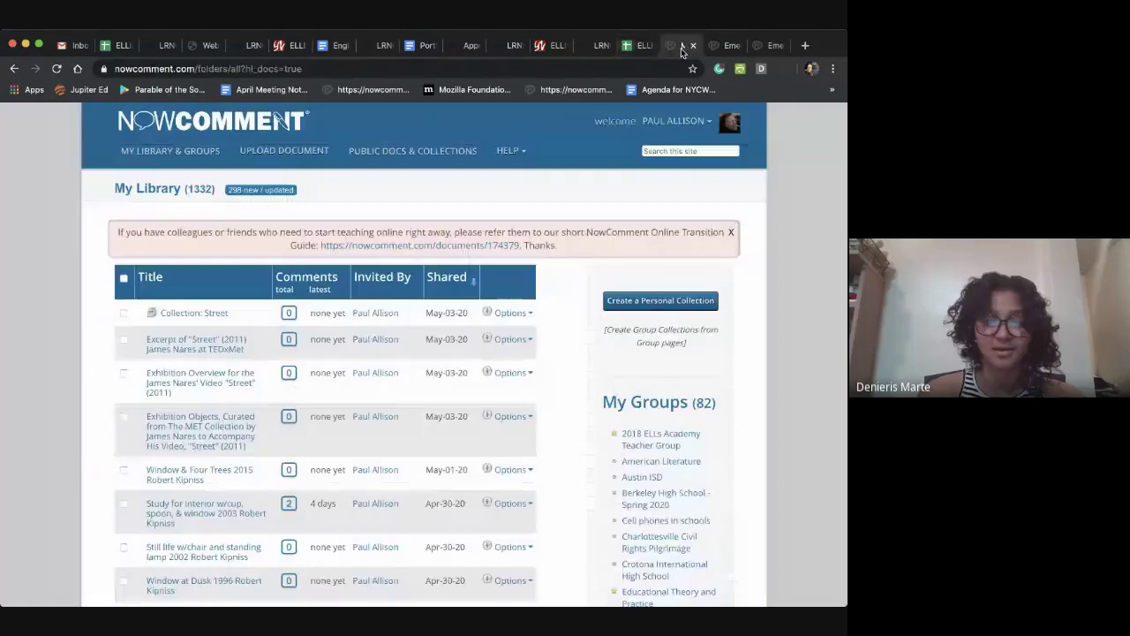
{"action": "left_click", "coordinate": [726, 48]}
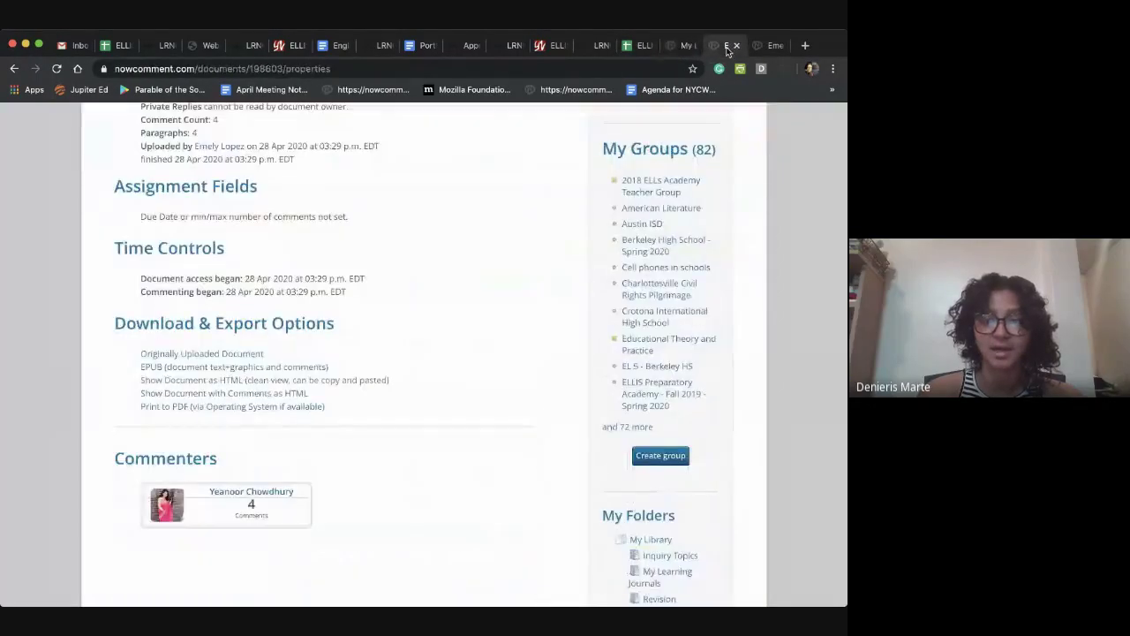
{"action": "scroll", "coordinate": [495, 462], "scroll_direction": "down", "scroll_amount": 2}
{"action": "scroll", "coordinate": [495, 462], "scroll_direction": "up", "scroll_amount": 10}
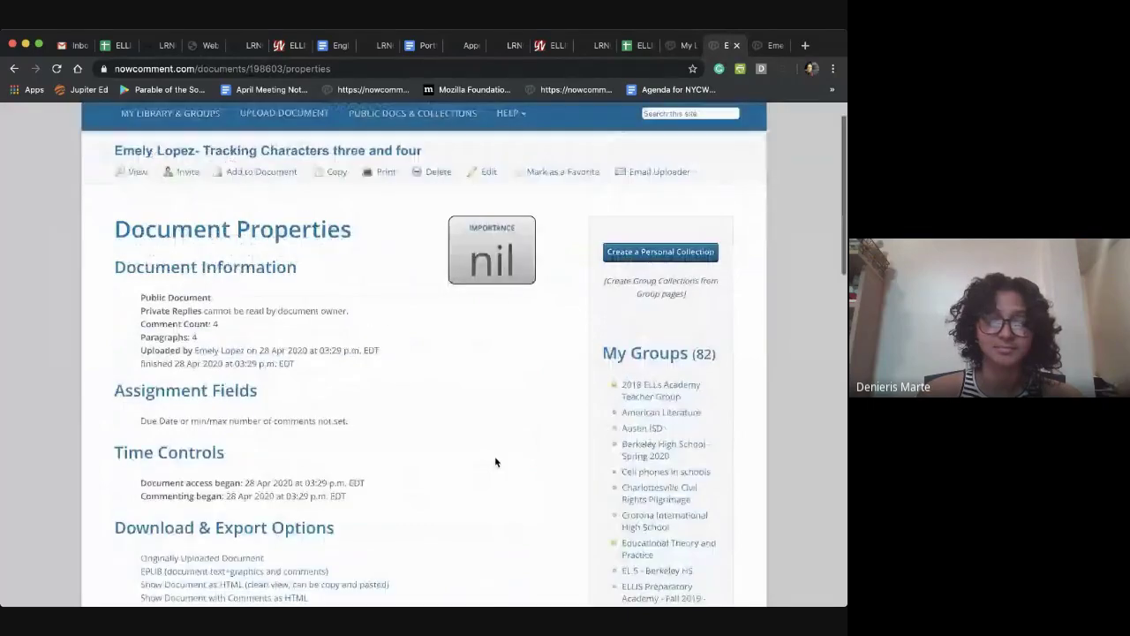
{"action": "left_click", "coordinate": [592, 45]}
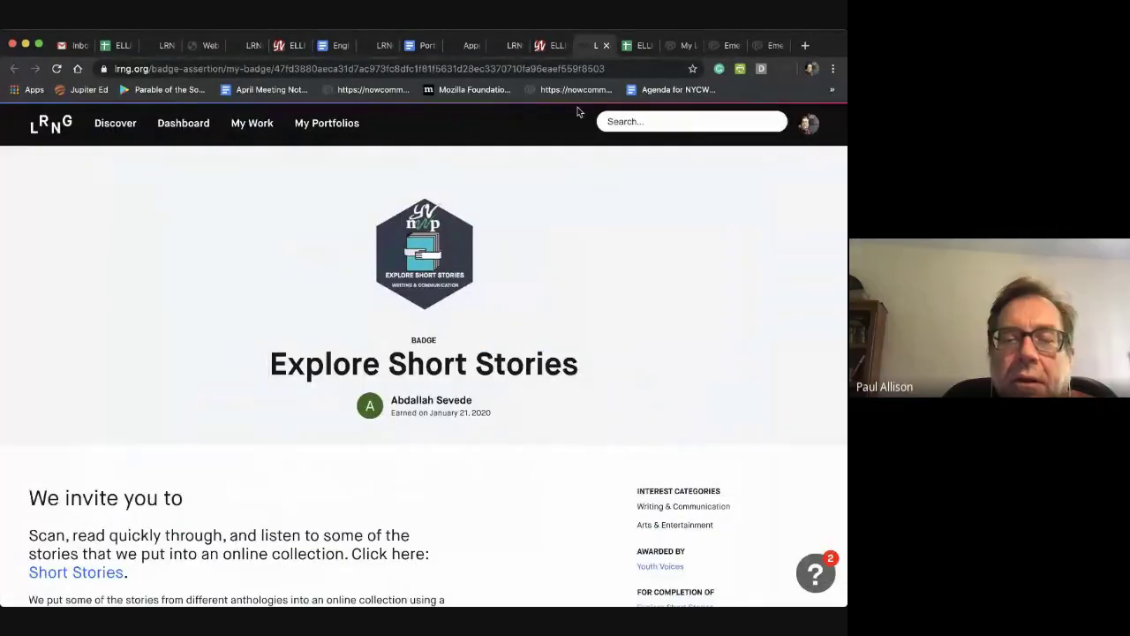
{"action": "left_click", "coordinate": [466, 46]}
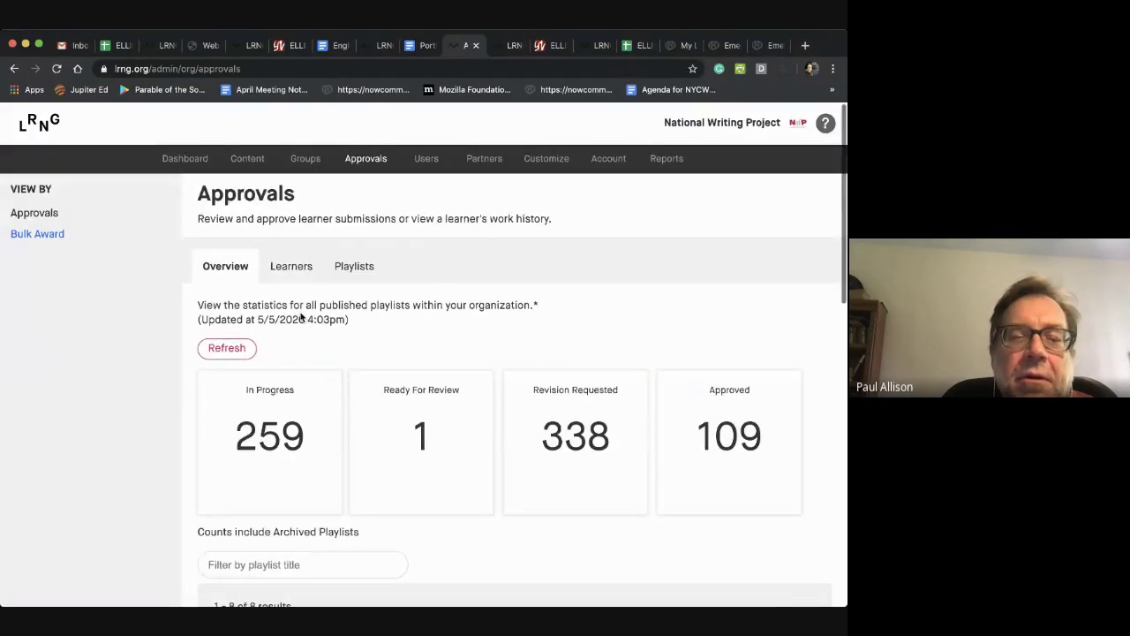
Step: Open the learner from the Learners tab and review their Ready For Review Youth Activism playlist
{"action": "scroll", "coordinate": [424, 432], "scroll_direction": "down", "scroll_amount": 3}
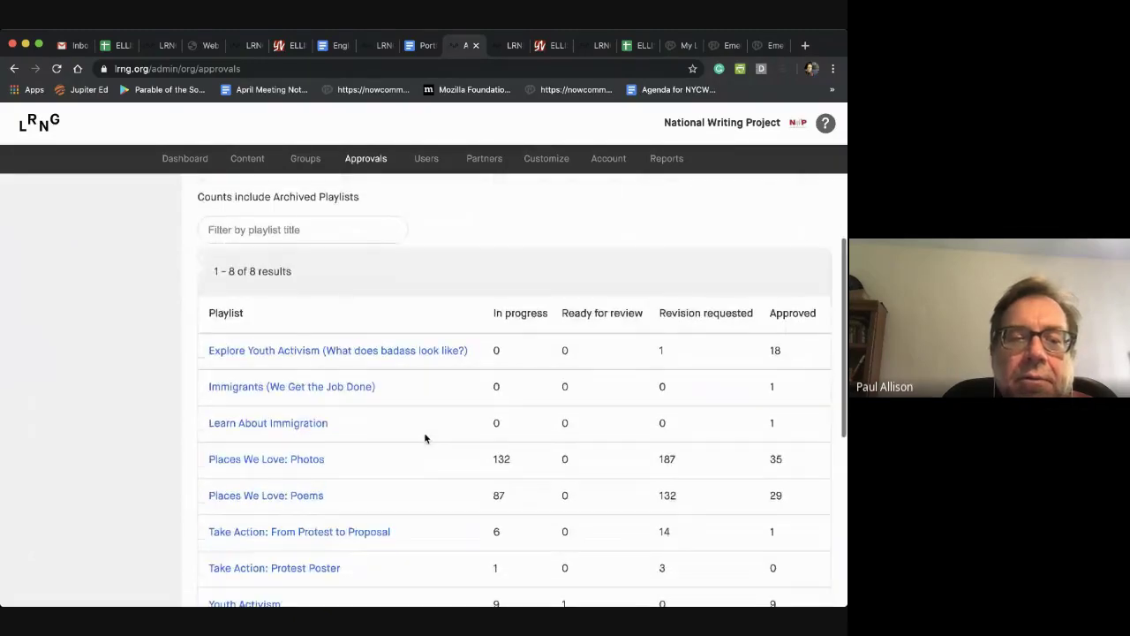
{"action": "scroll", "coordinate": [306, 346], "scroll_direction": "up", "scroll_amount": 5}
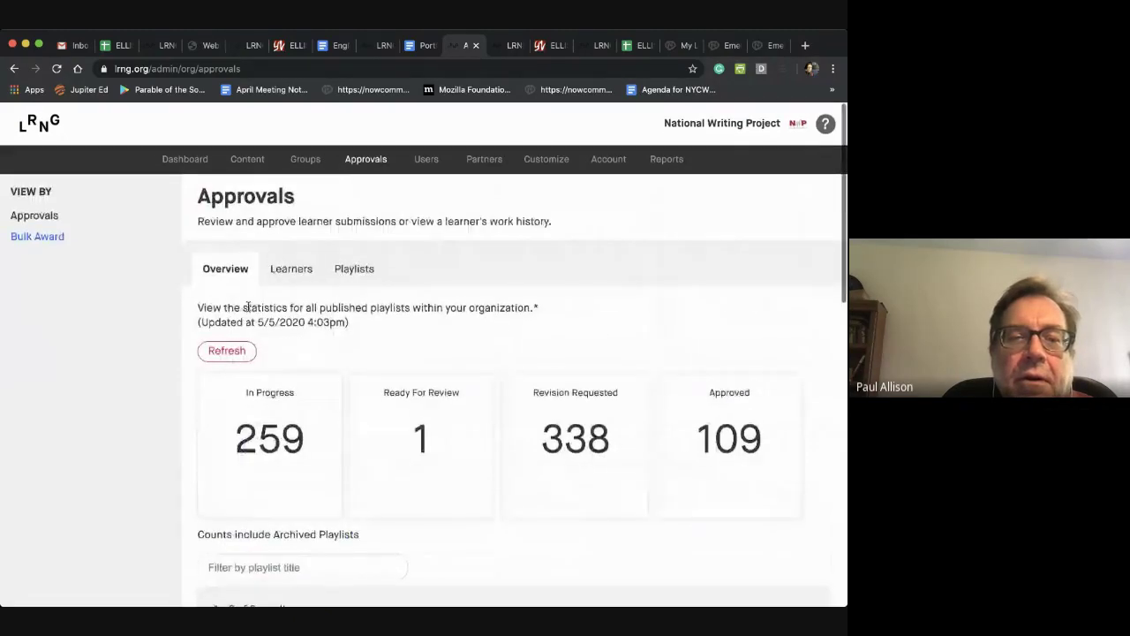
{"action": "left_click", "coordinate": [300, 268]}
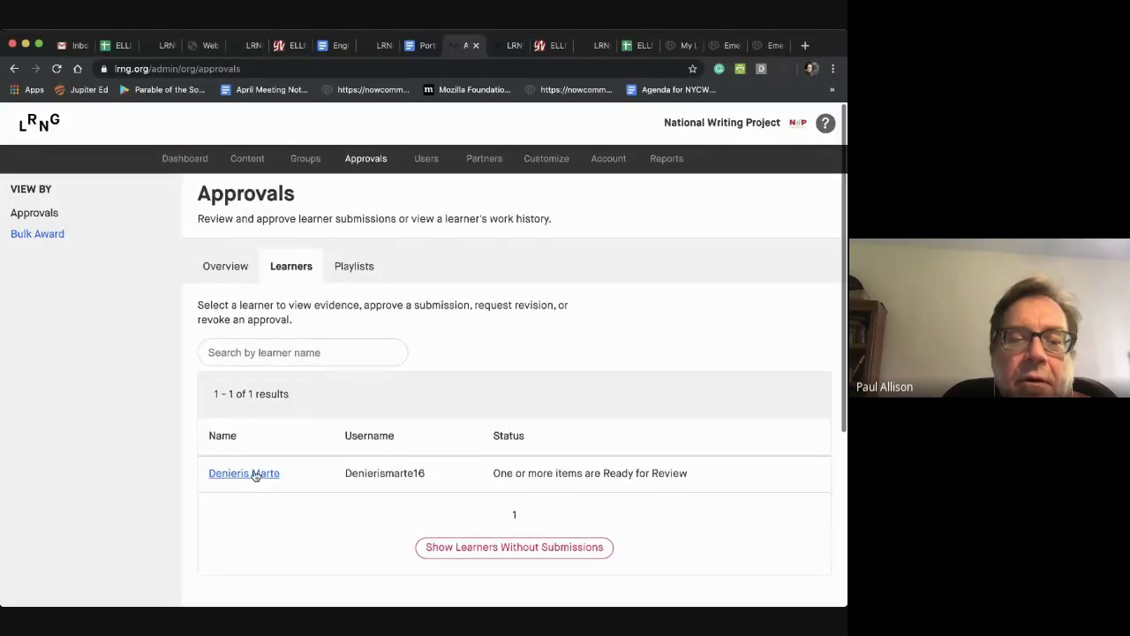
{"action": "left_click", "coordinate": [254, 473]}
{"action": "scroll", "coordinate": [253, 475], "scroll_direction": "down", "scroll_amount": 5}
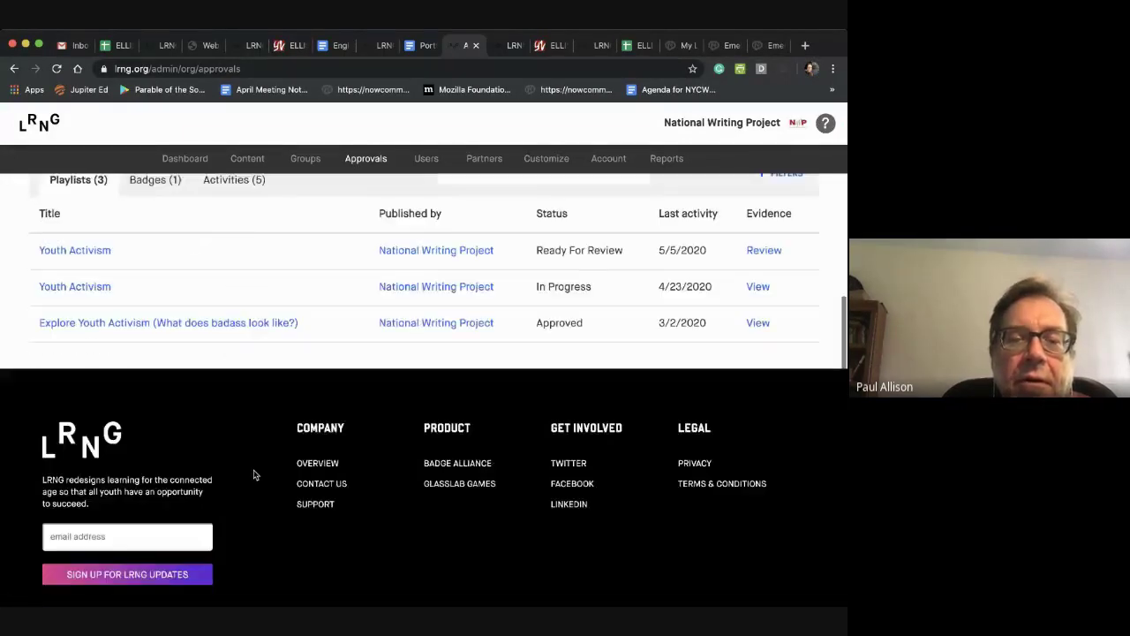
{"action": "left_click", "coordinate": [764, 251]}
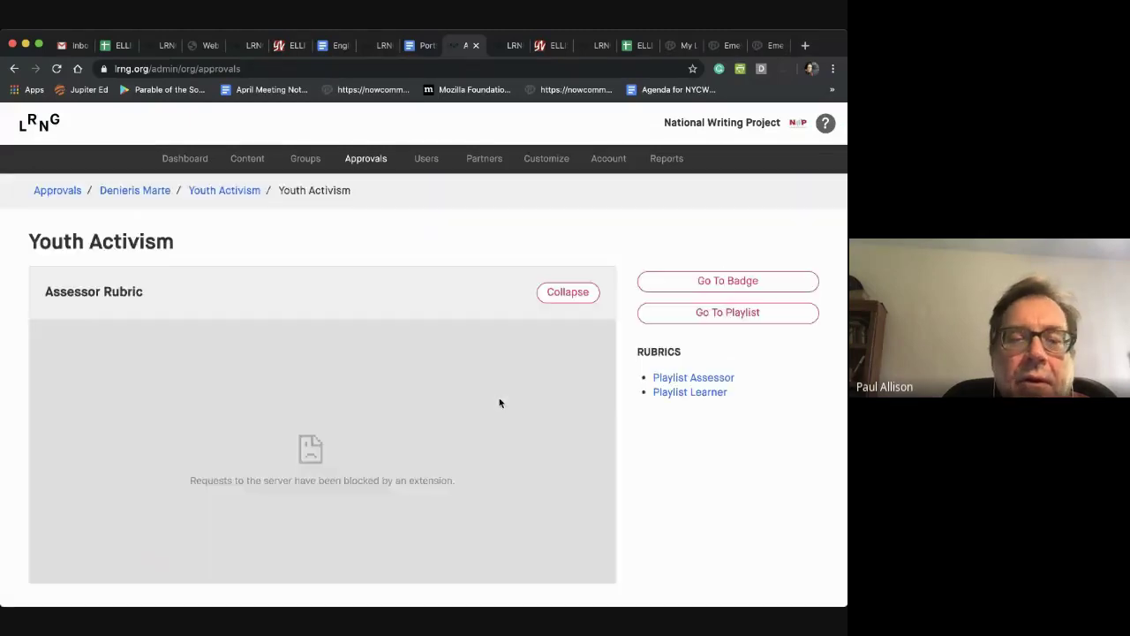
{"action": "scroll", "coordinate": [499, 403], "scroll_direction": "down", "scroll_amount": 3}
{"action": "scroll", "coordinate": [499, 399], "scroll_direction": "down", "scroll_amount": 9}
{"action": "scroll", "coordinate": [499, 399], "scroll_direction": "up", "scroll_amount": 2}
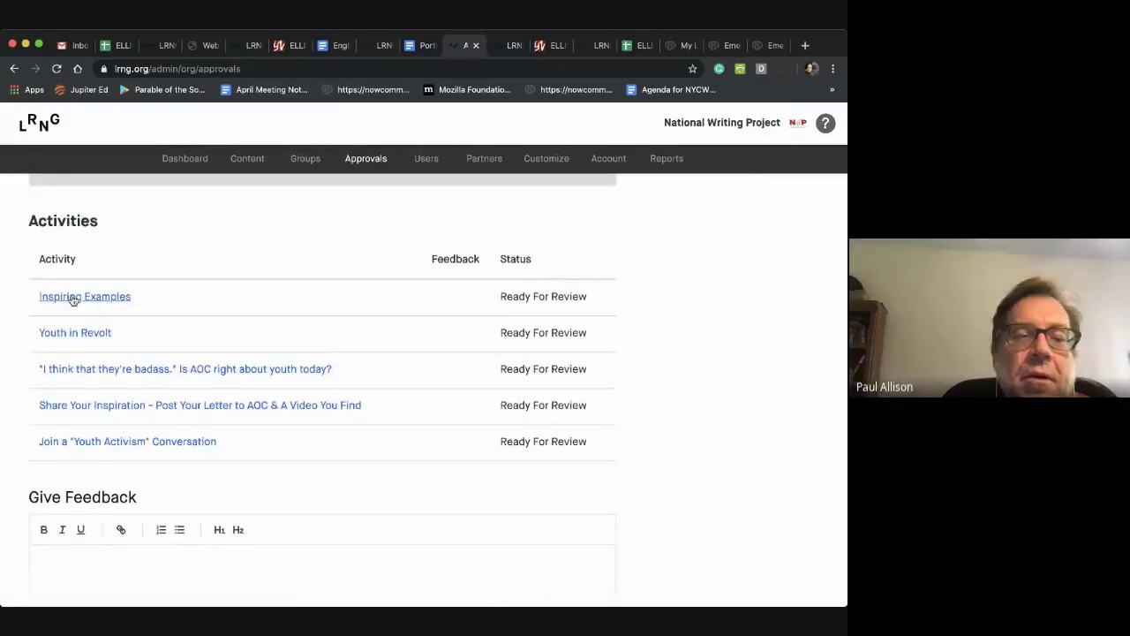
Step: Mark the Inspiring Examples evidence Approved and advance to the next evidence item
{"action": "left_click", "coordinate": [74, 300]}
{"action": "scroll", "coordinate": [111, 424], "scroll_direction": "down", "scroll_amount": 5}
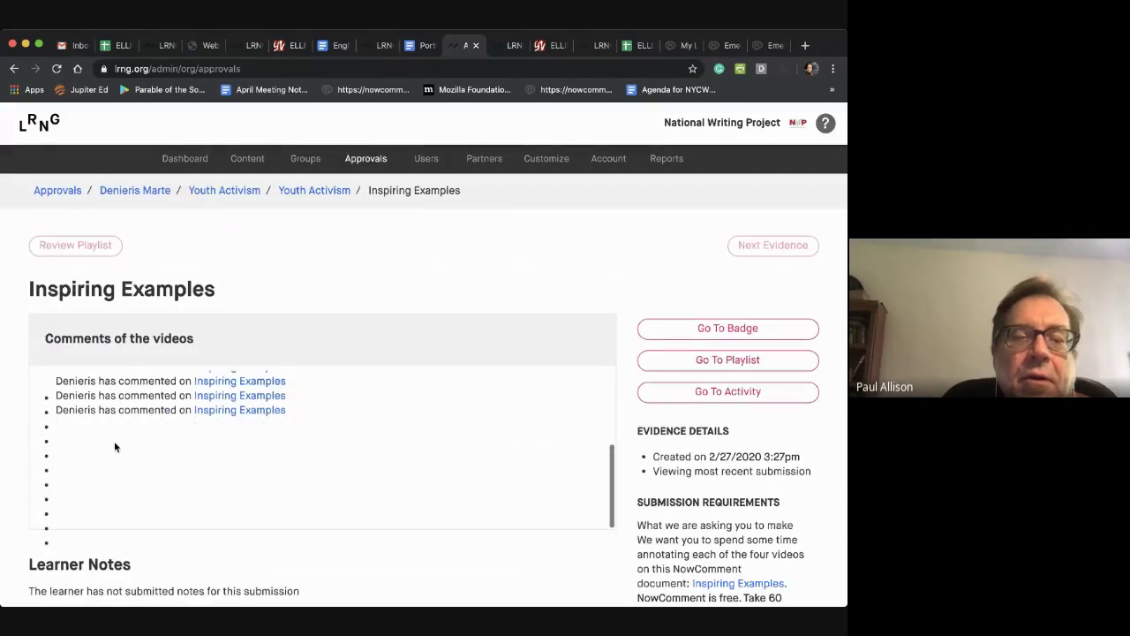
{"action": "scroll", "coordinate": [114, 435], "scroll_direction": "down", "scroll_amount": 8}
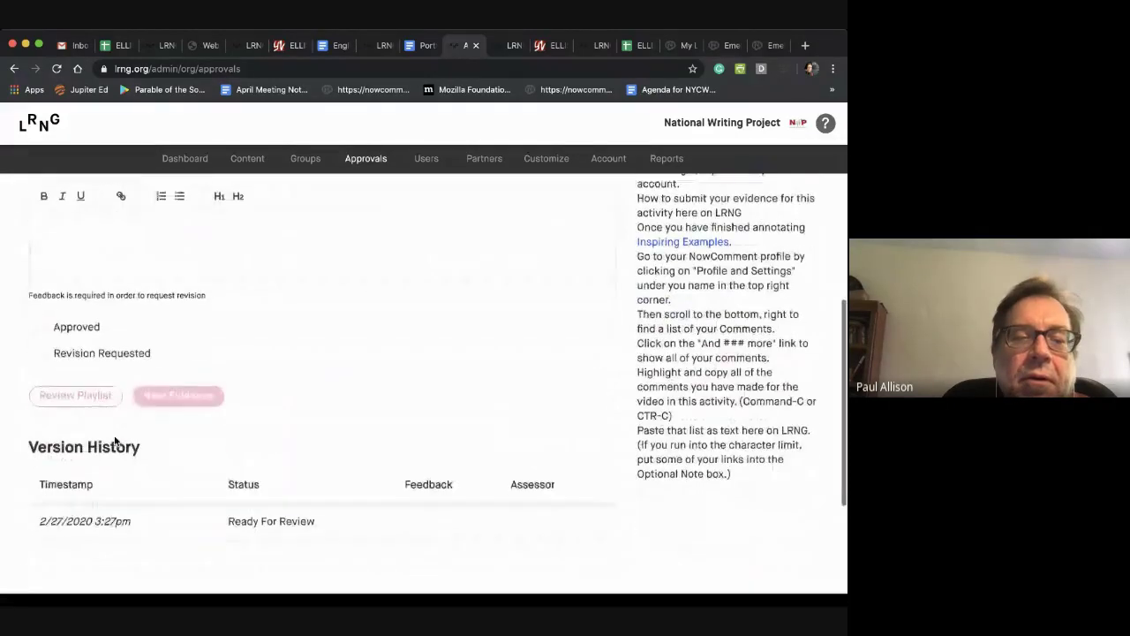
{"action": "left_click", "coordinate": [40, 323]}
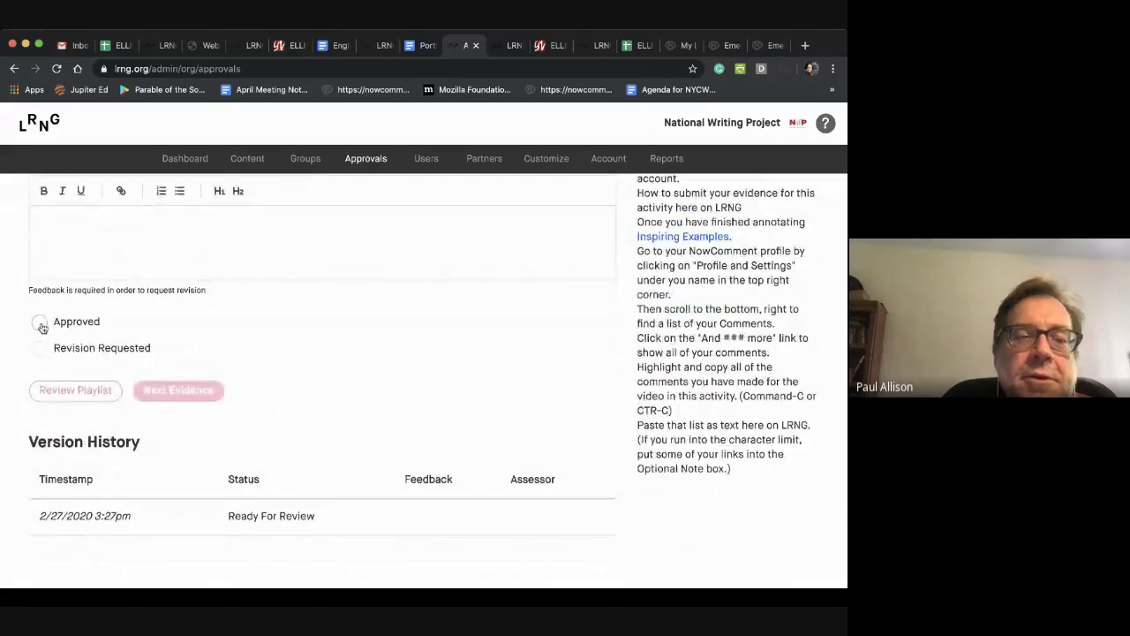
{"action": "left_click", "coordinate": [162, 390]}
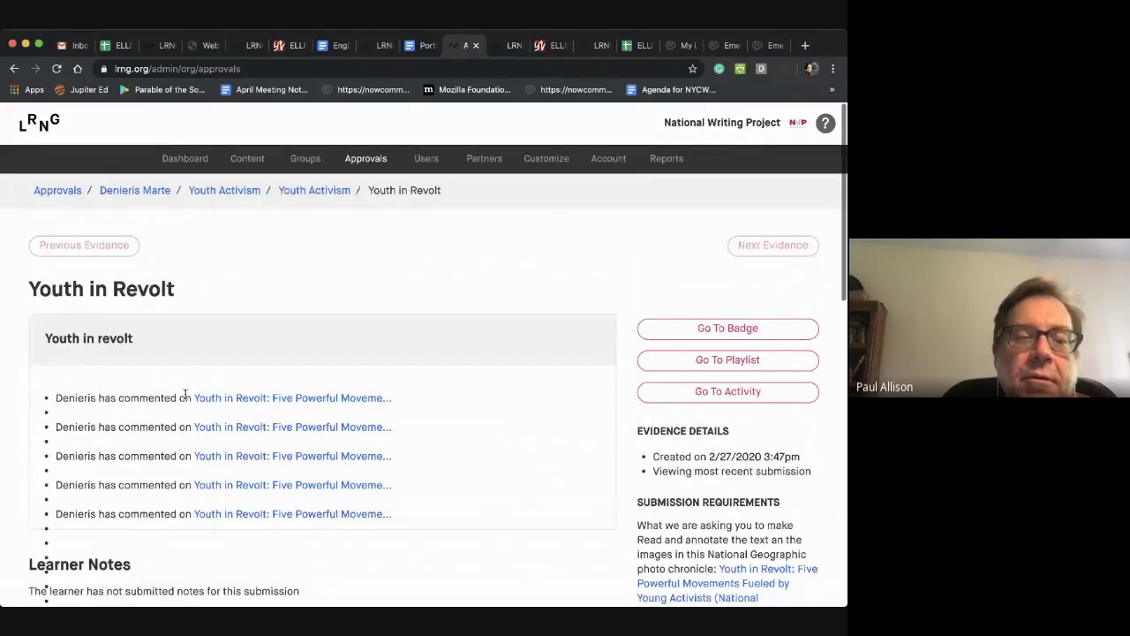
Step: Mark the Youth in Revolt evidence Approved and advance to the AOC letter evidence
{"action": "scroll", "coordinate": [160, 480], "scroll_direction": "down", "scroll_amount": 5}
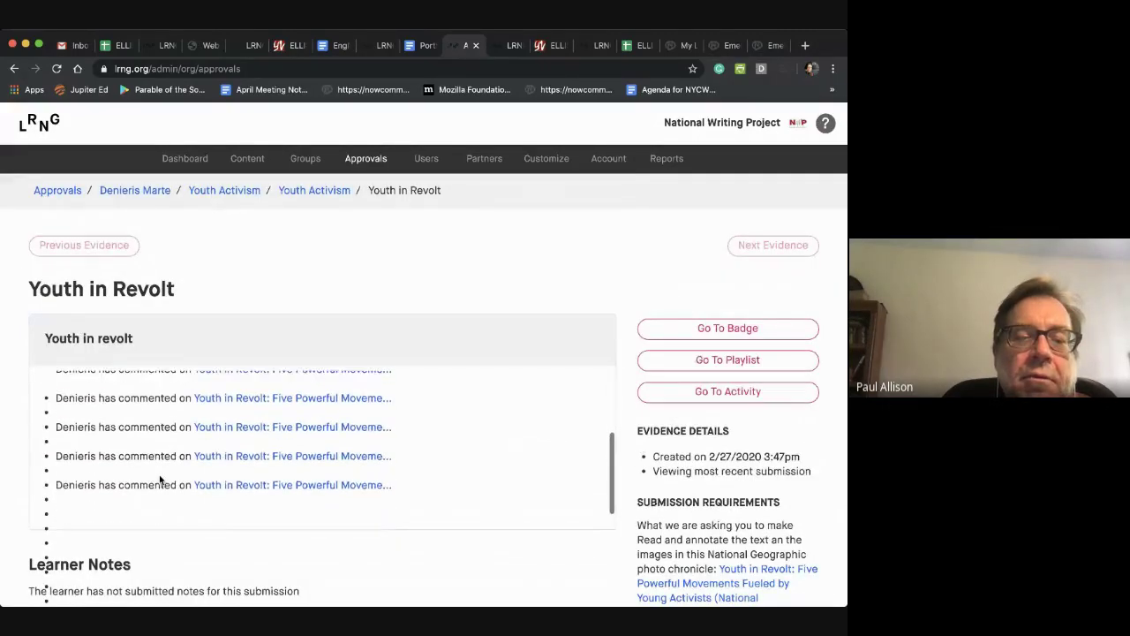
{"action": "scroll", "coordinate": [159, 477], "scroll_direction": "down", "scroll_amount": 9}
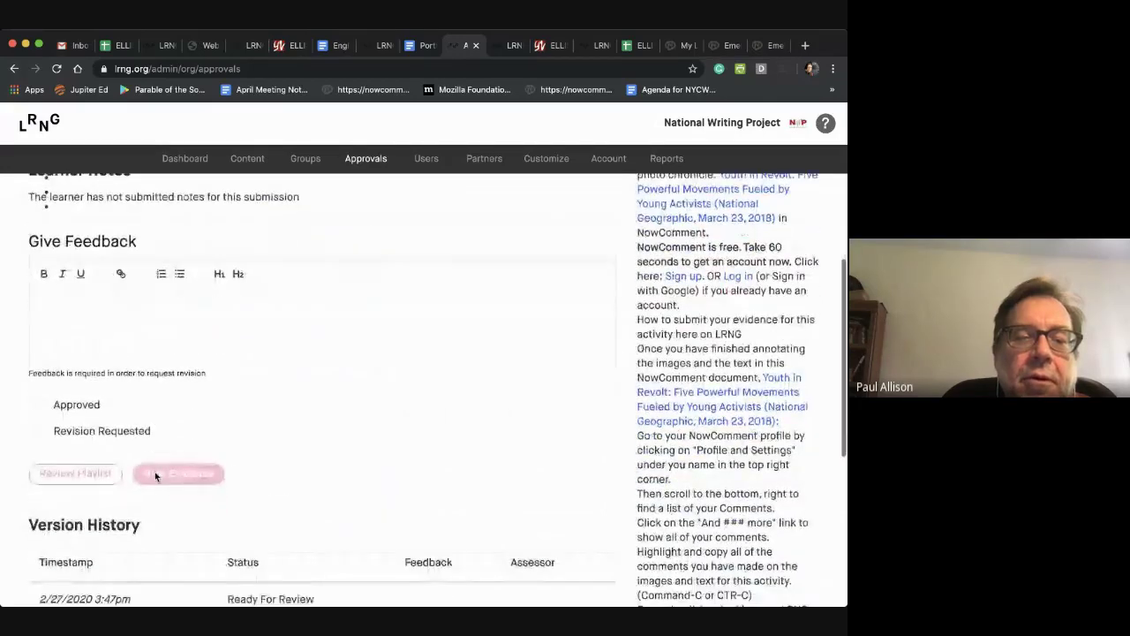
{"action": "left_click", "coordinate": [54, 406]}
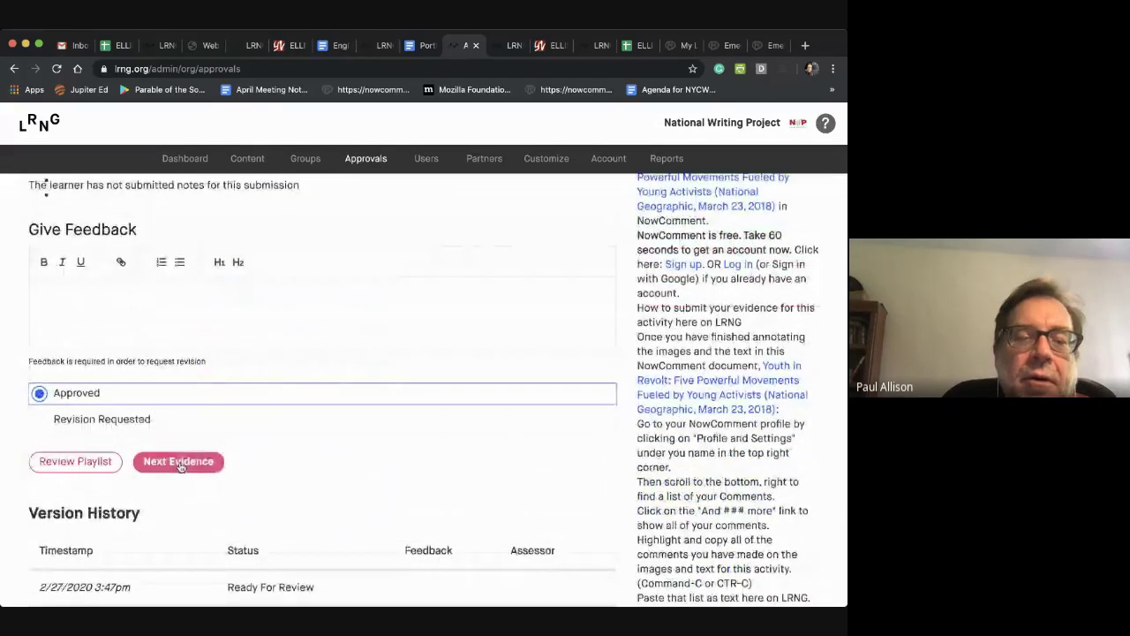
{"action": "left_click", "coordinate": [179, 462]}
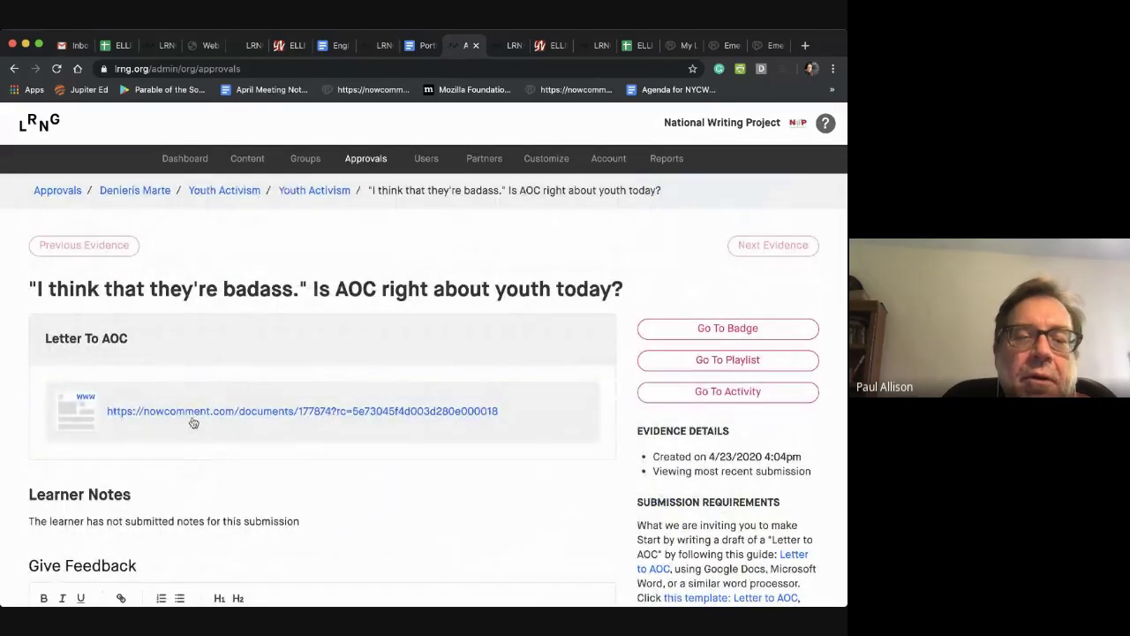
Step: Check the learner's Letter to AOC in NowComment, then come back to LRNG
{"action": "scroll", "coordinate": [194, 422], "scroll_direction": "down", "scroll_amount": 7}
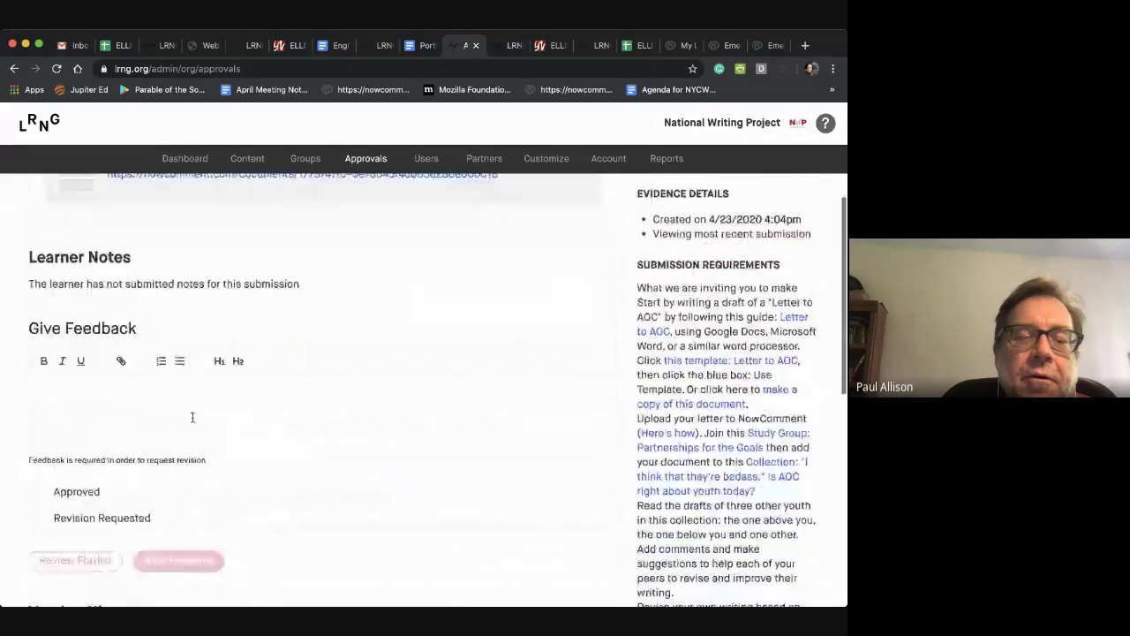
{"action": "scroll", "coordinate": [193, 422], "scroll_direction": "down", "scroll_amount": 2}
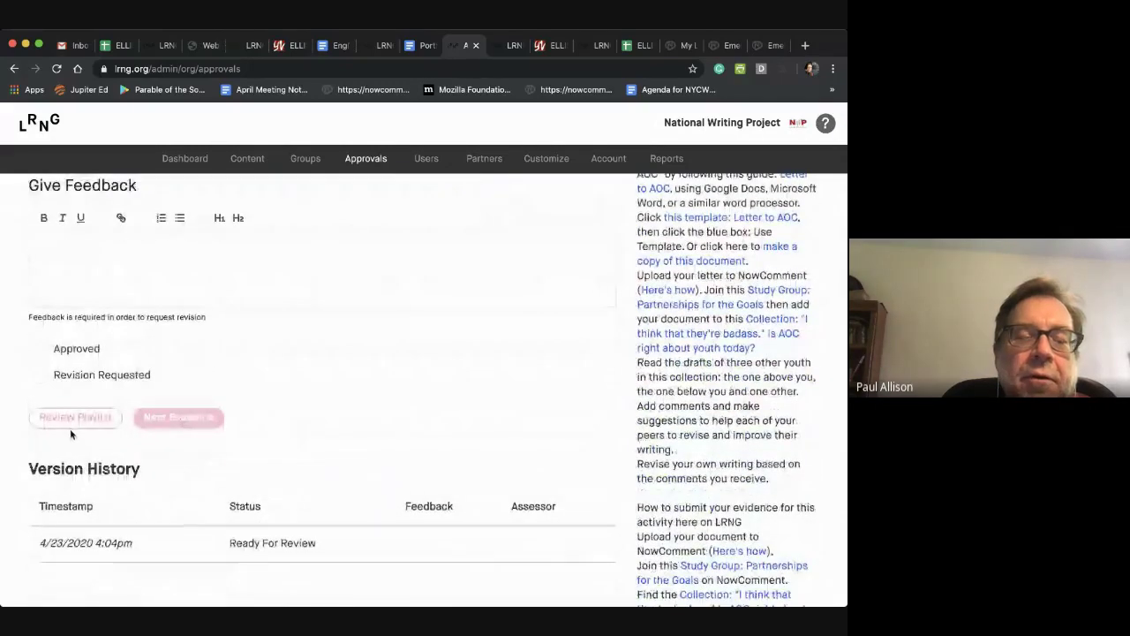
{"action": "scroll", "coordinate": [71, 409], "scroll_direction": "up", "scroll_amount": 8}
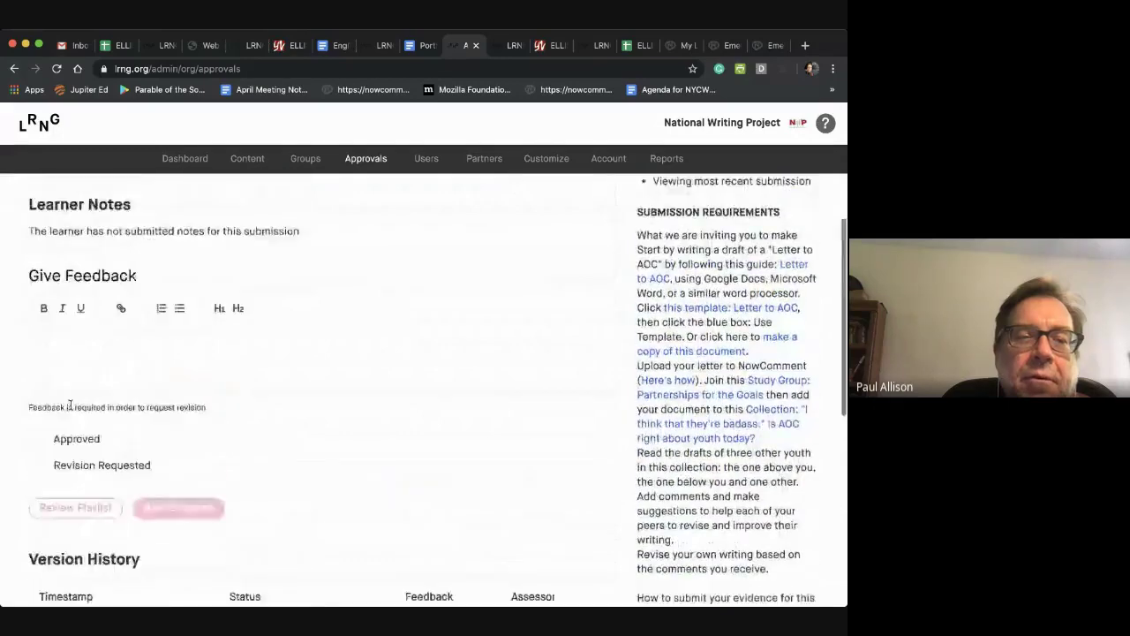
{"action": "left_click", "coordinate": [250, 351]}
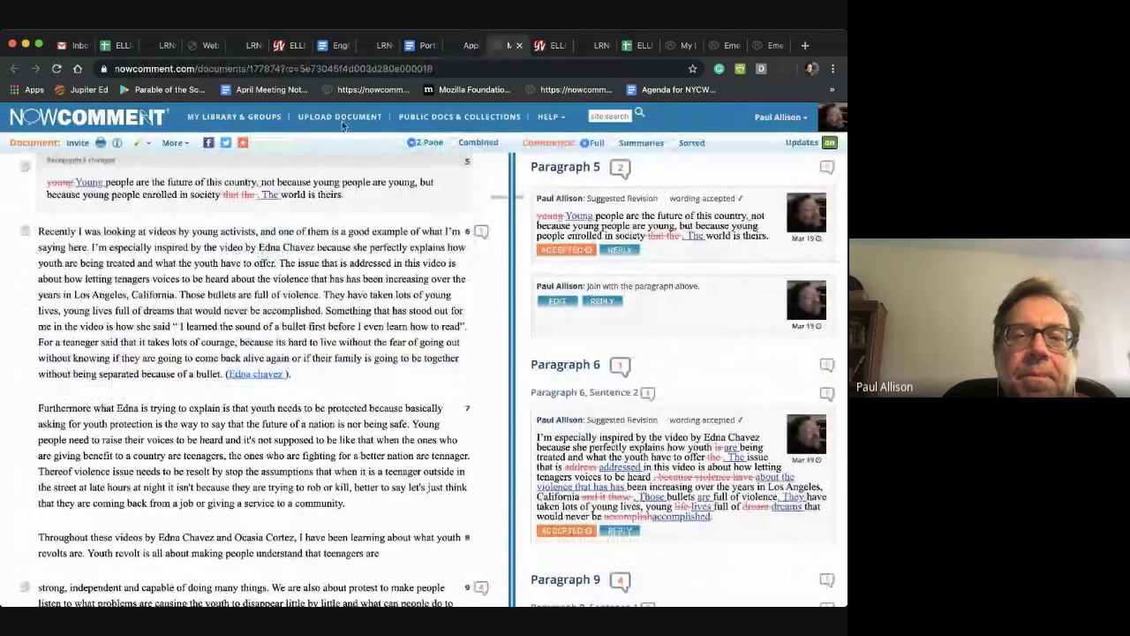
{"action": "left_click", "coordinate": [458, 48]}
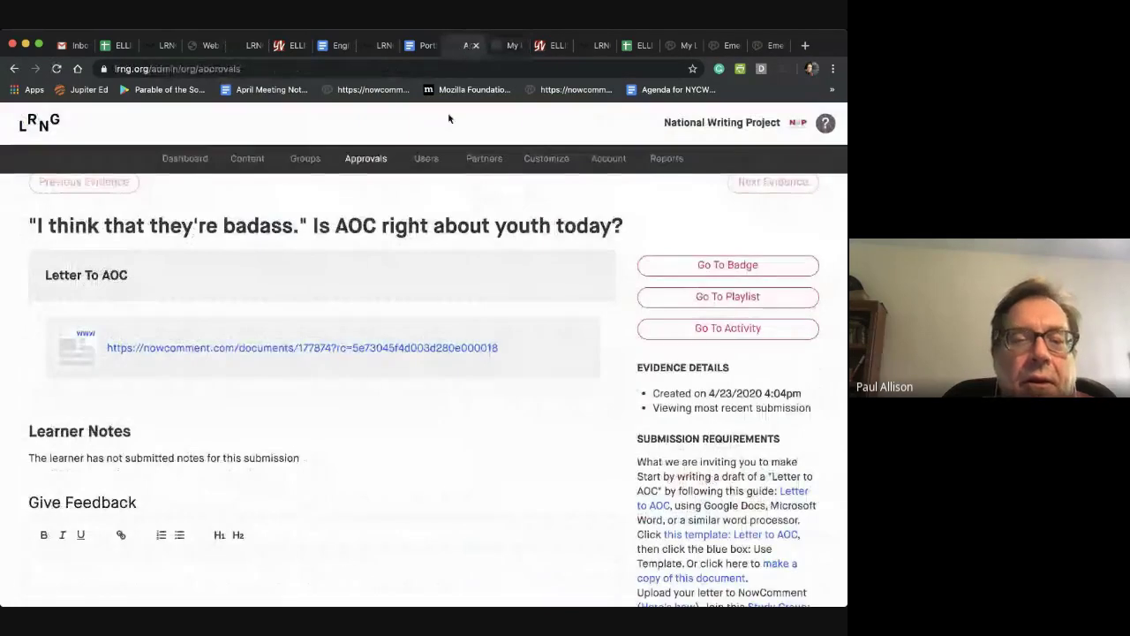
Step: Mark the AOC letter evidence Approved and advance to Share Your Inspiration
{"action": "scroll", "coordinate": [345, 399], "scroll_direction": "down", "scroll_amount": 5}
{"action": "scroll", "coordinate": [341, 400], "scroll_direction": "down", "scroll_amount": 2}
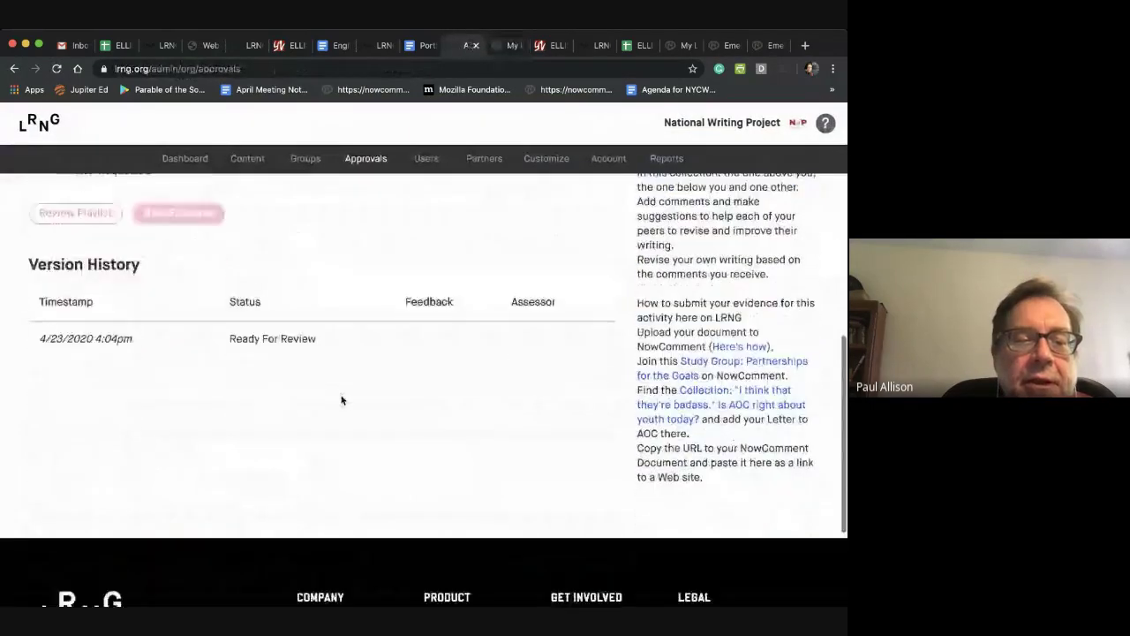
{"action": "scroll", "coordinate": [343, 396], "scroll_direction": "up", "scroll_amount": 4}
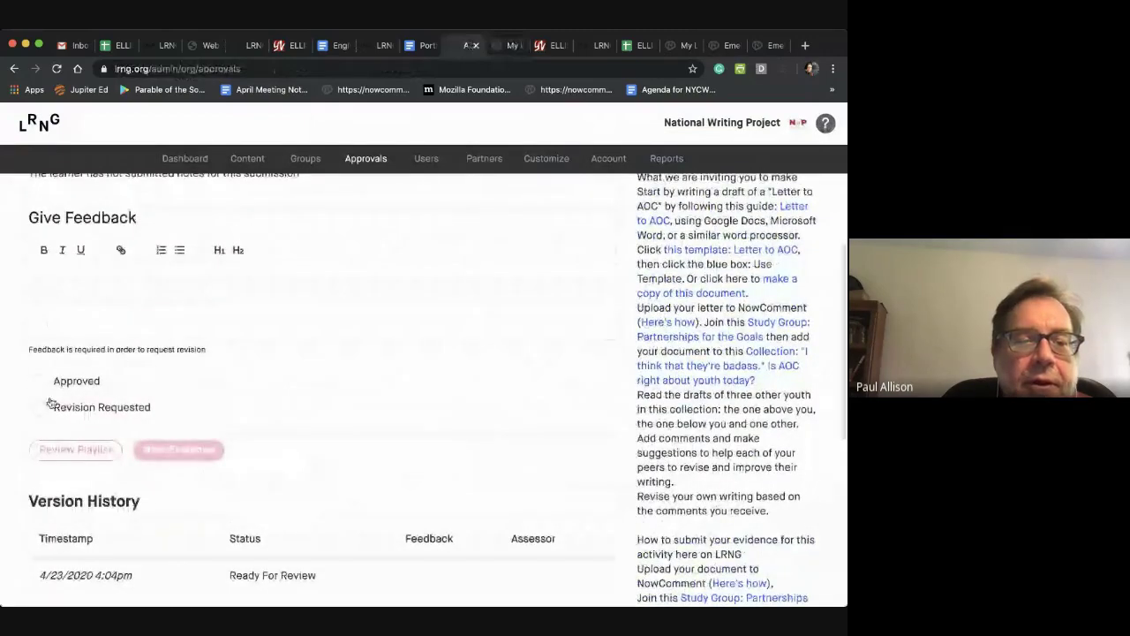
{"action": "left_click", "coordinate": [39, 381]}
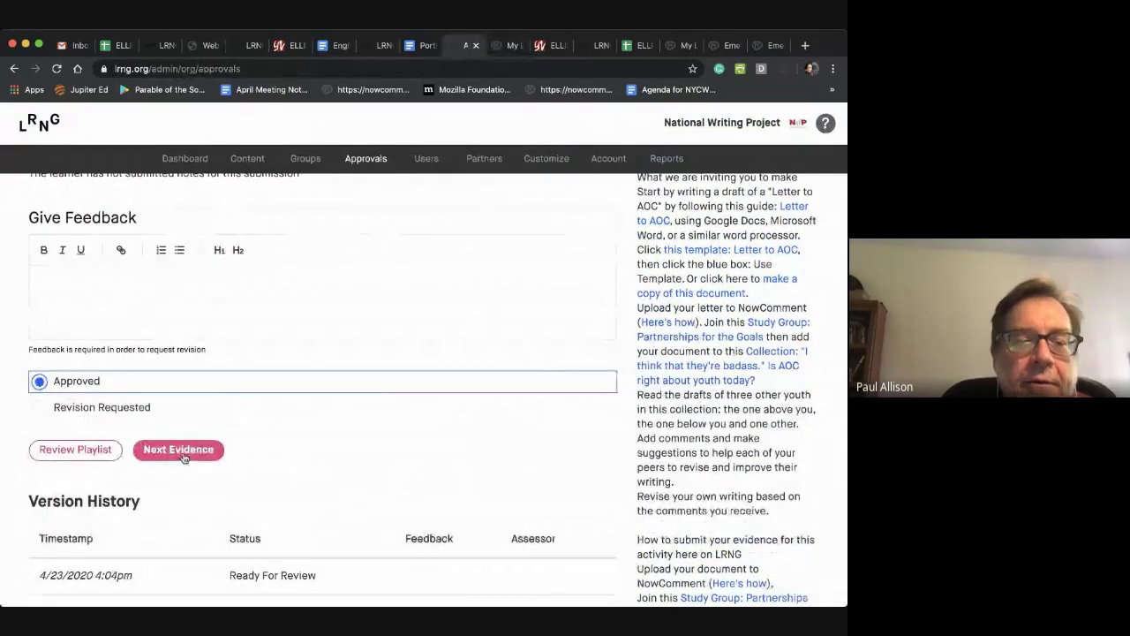
{"action": "left_click", "coordinate": [182, 454]}
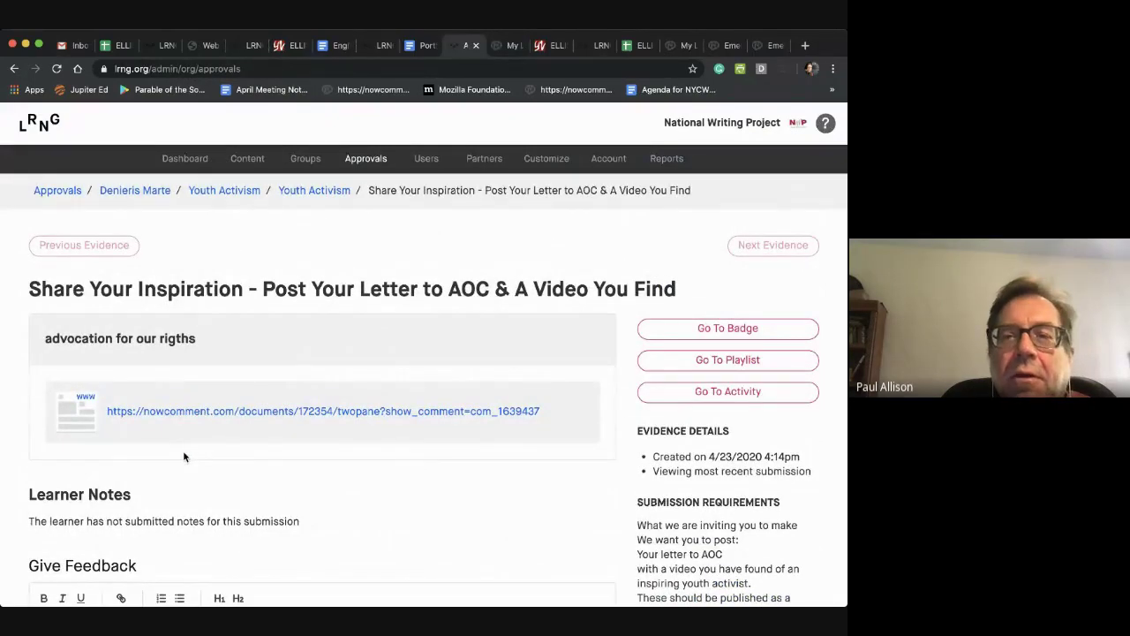
Step: Return to the Youth Activism playlist overview and open the Share Your Inspiration evidence
{"action": "scroll", "coordinate": [184, 457], "scroll_direction": "down", "scroll_amount": 5}
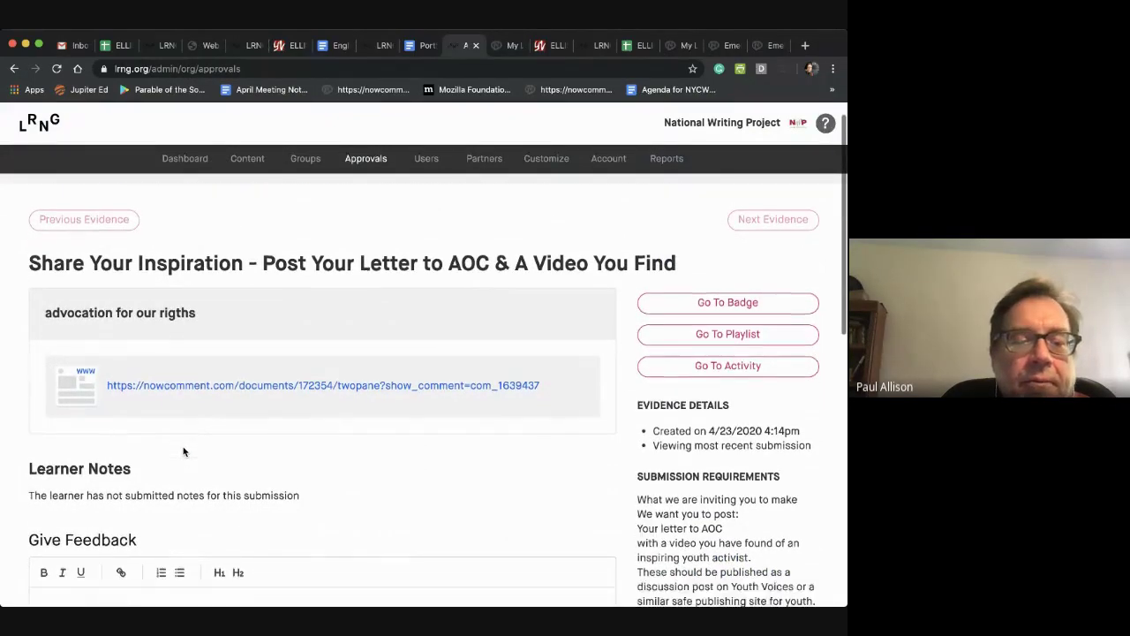
{"action": "scroll", "coordinate": [183, 446], "scroll_direction": "down", "scroll_amount": 1}
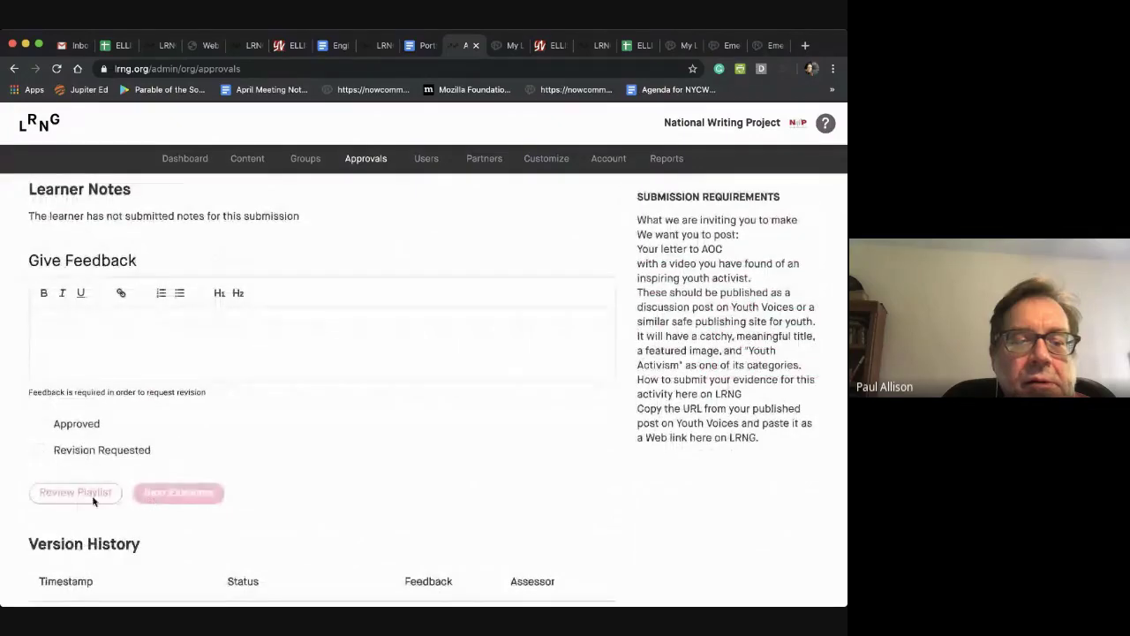
{"action": "scroll", "coordinate": [311, 473], "scroll_direction": "up", "scroll_amount": 6}
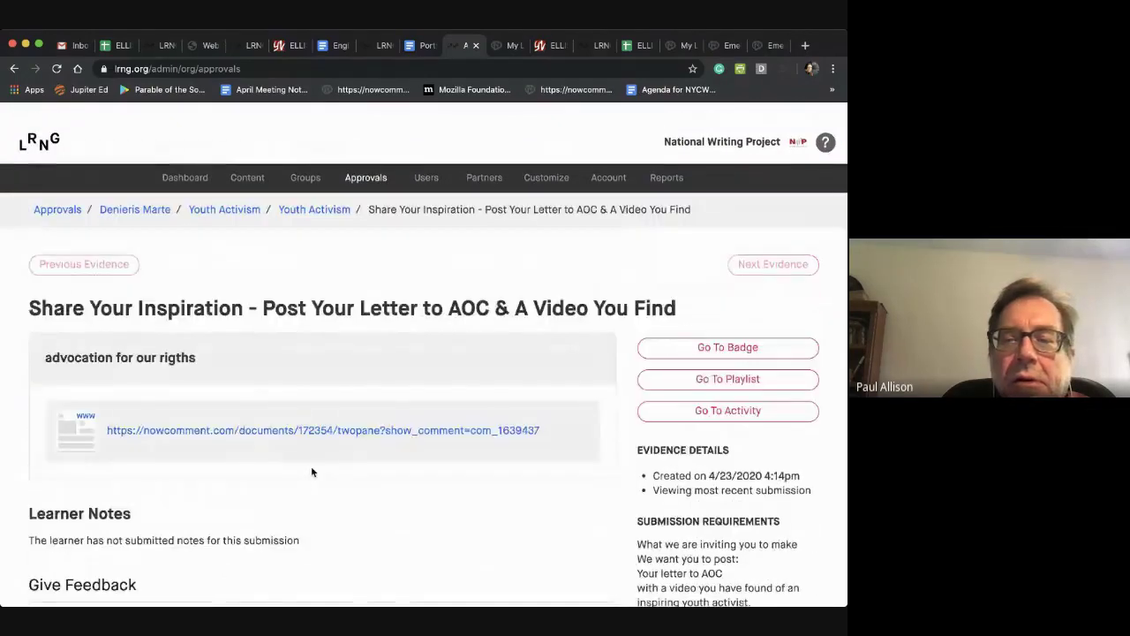
{"action": "scroll", "coordinate": [311, 473], "scroll_direction": "down", "scroll_amount": 1}
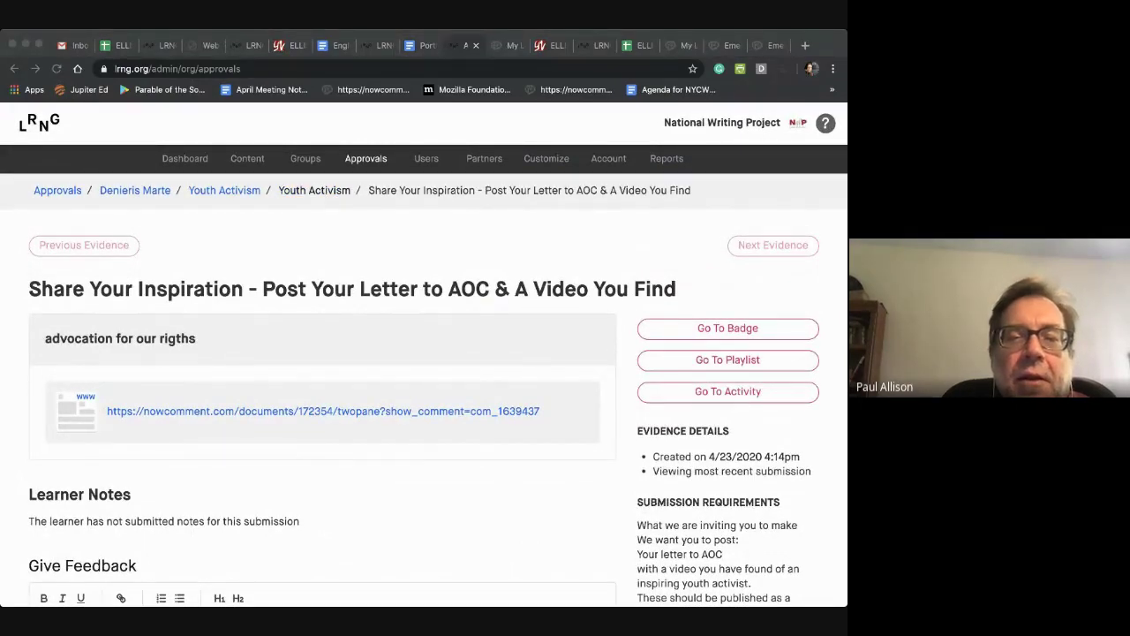
{"action": "left_click", "coordinate": [314, 190]}
{"action": "scroll", "coordinate": [449, 421], "scroll_direction": "down", "scroll_amount": 15}
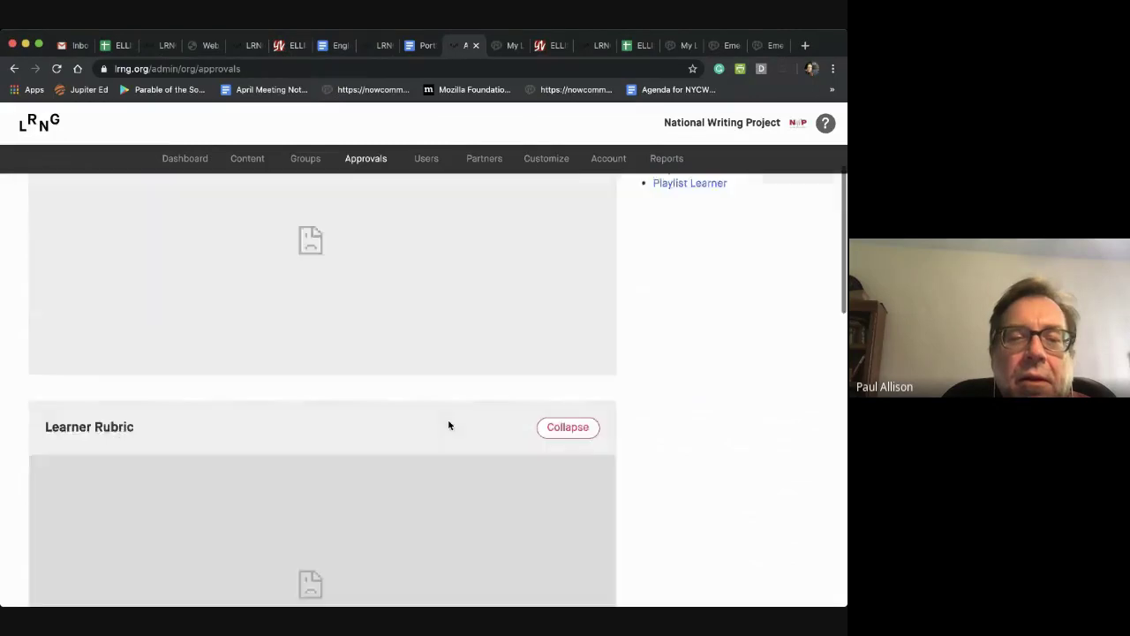
{"action": "scroll", "coordinate": [448, 420], "scroll_direction": "up", "scroll_amount": 4}
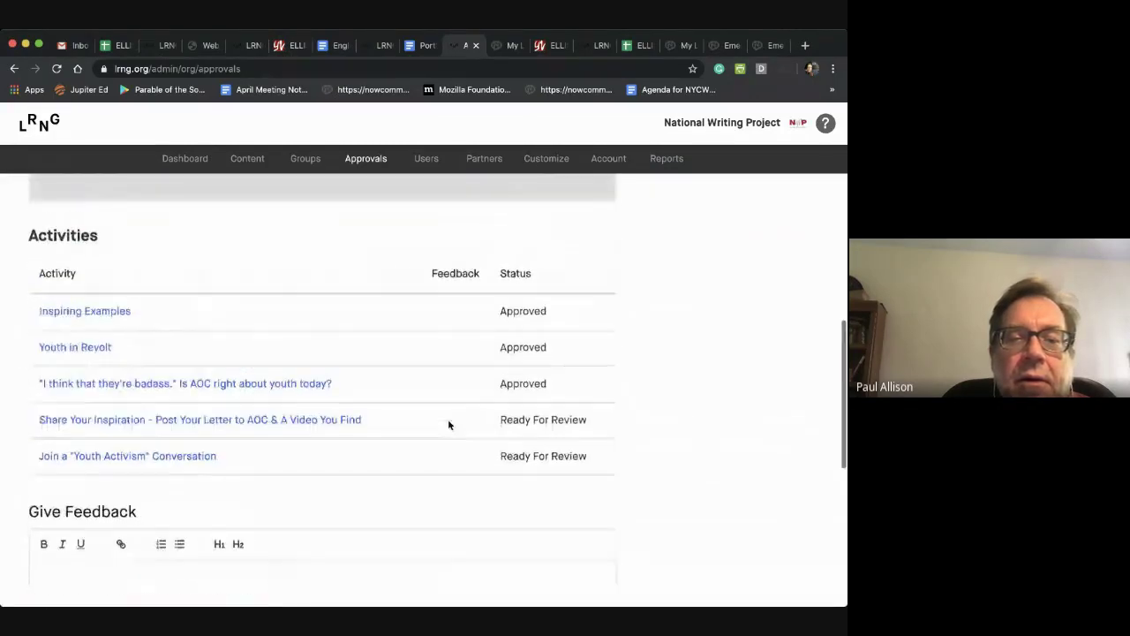
{"action": "left_click", "coordinate": [97, 428]}
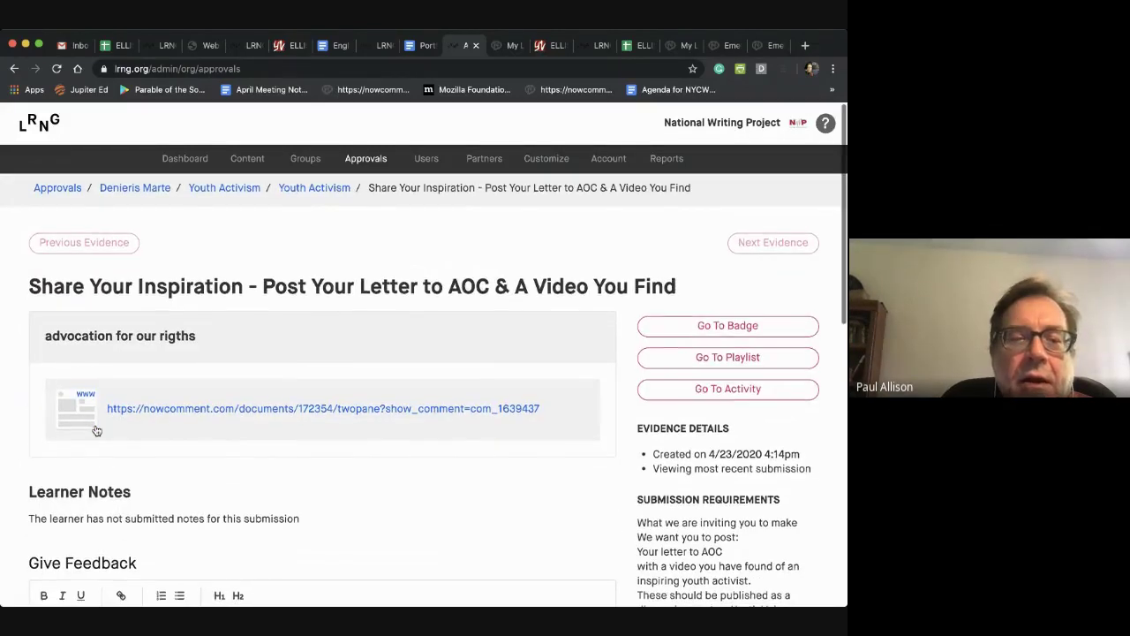
Step: Mark Share Your Inspiration Revision Requested with feedback 'Get your link from Youth Voices.'
{"action": "scroll", "coordinate": [318, 422], "scroll_direction": "down", "scroll_amount": 1}
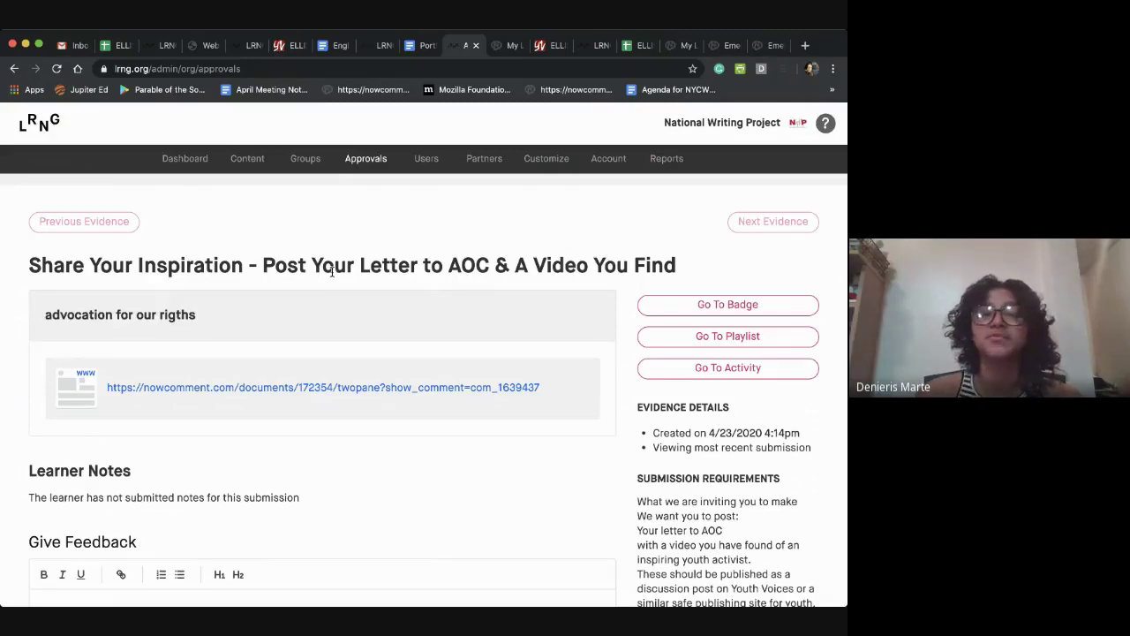
{"action": "scroll", "coordinate": [332, 271], "scroll_direction": "down", "scroll_amount": 5}
{"action": "scroll", "coordinate": [332, 276], "scroll_direction": "down", "scroll_amount": 2}
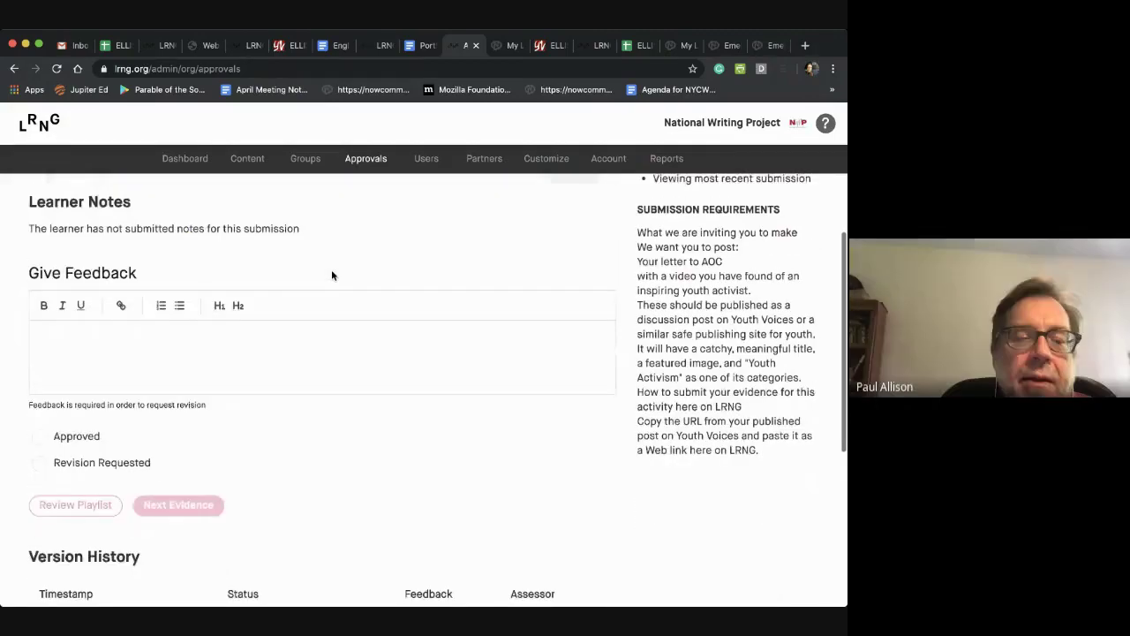
{"action": "scroll", "coordinate": [52, 447], "scroll_direction": "down", "scroll_amount": 1}
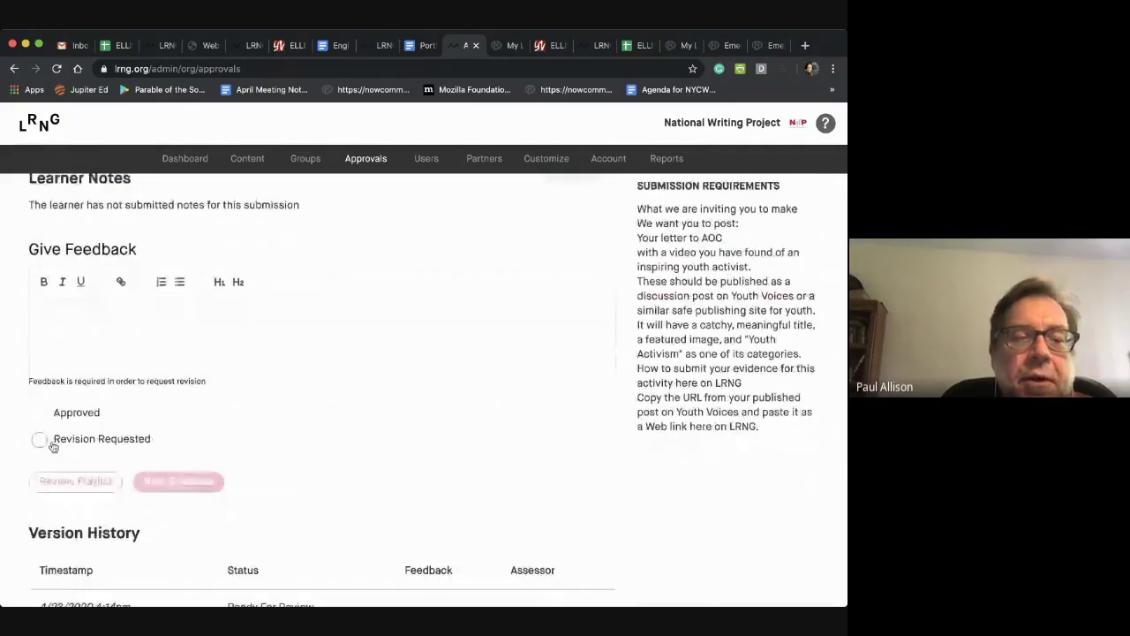
{"action": "left_click", "coordinate": [51, 447]}
{"action": "left_click", "coordinate": [98, 319]}
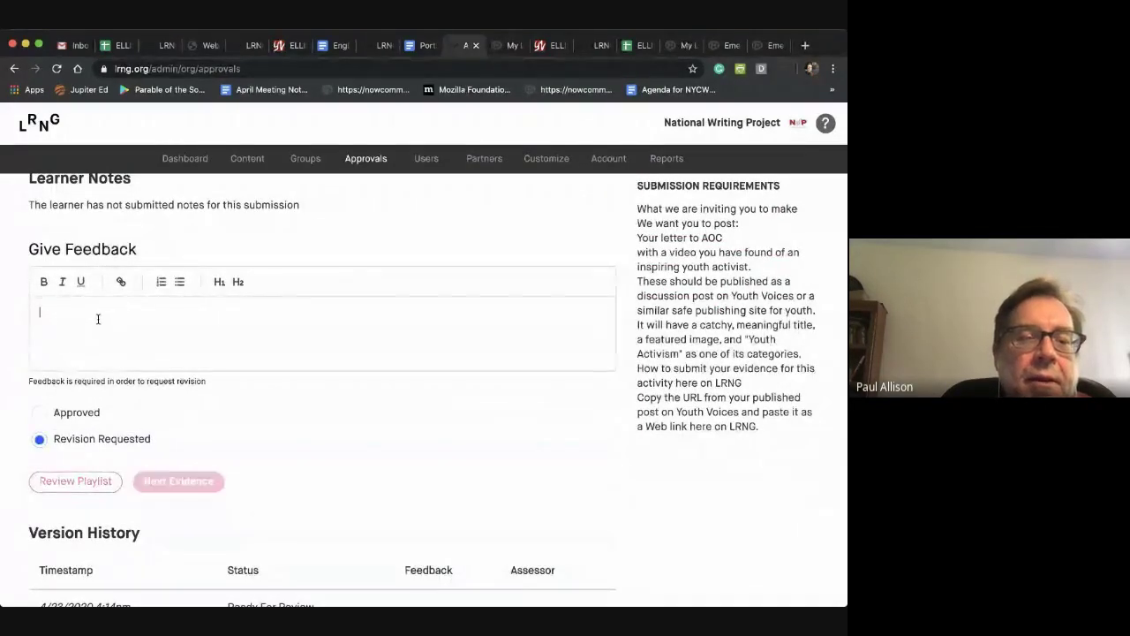
{"action": "type", "text": "Get"}
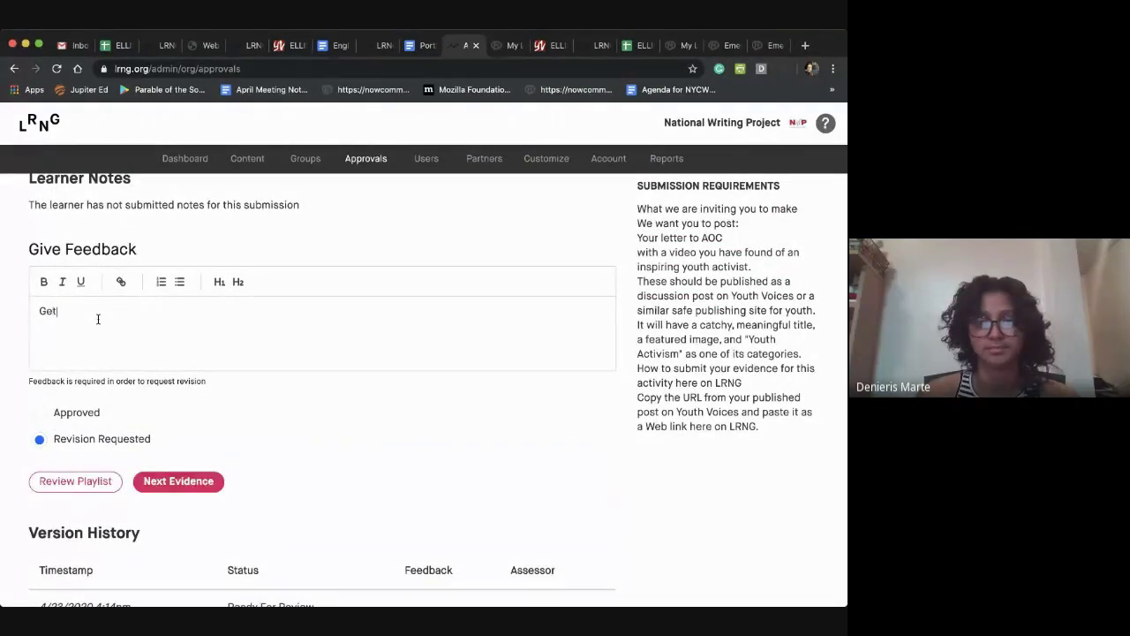
{"action": "type", "text": " your linbk fr"}
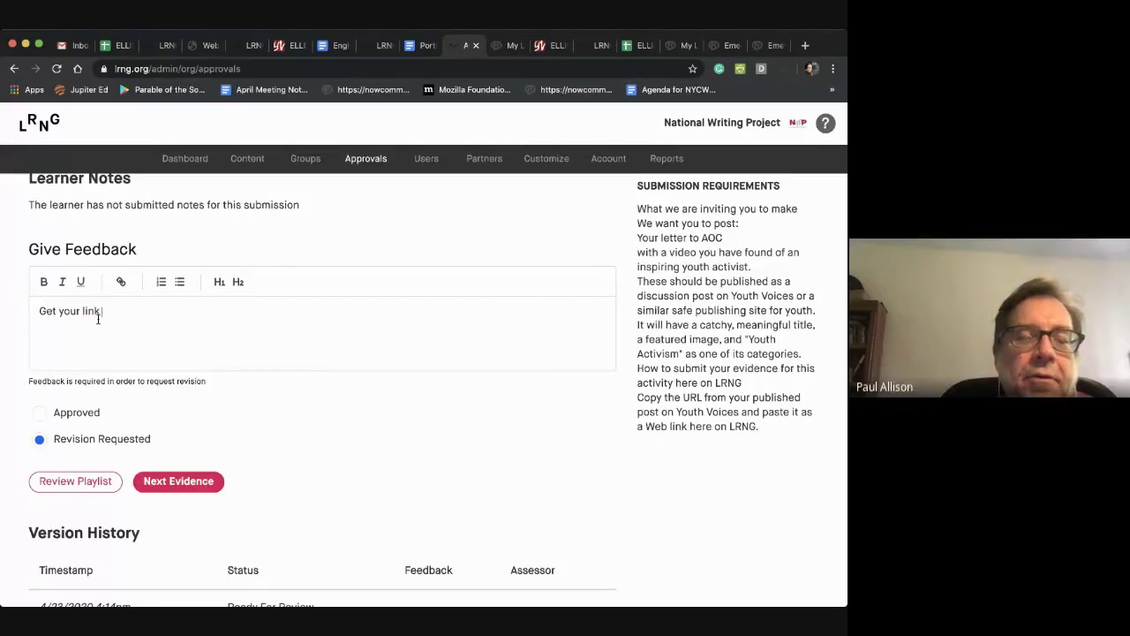
{"action": "type", "text": " from Youth Voices."}
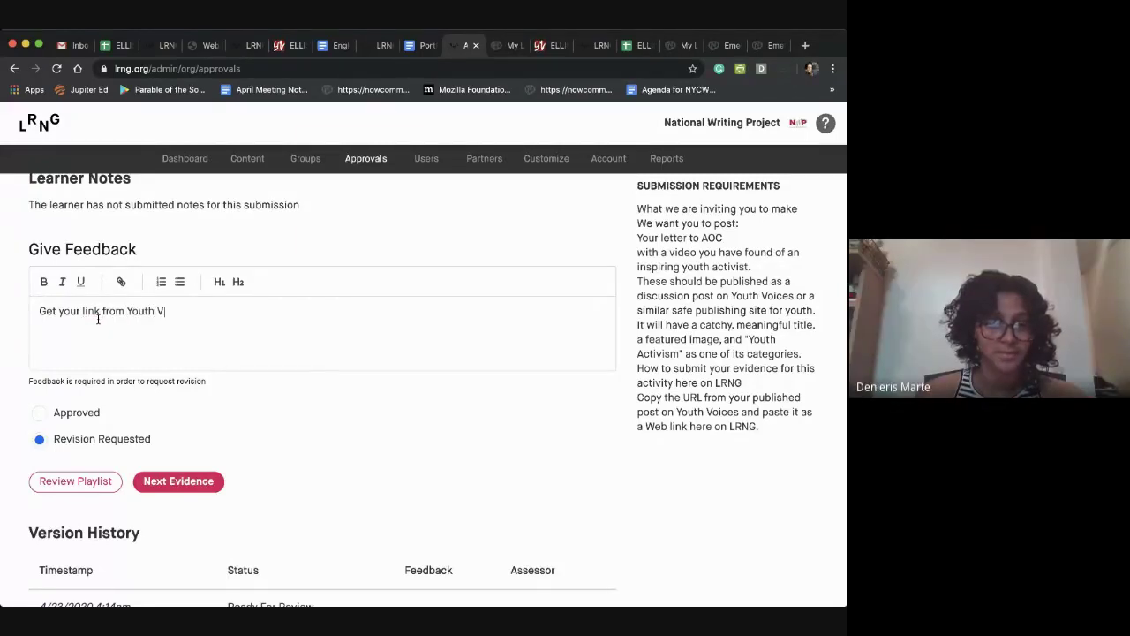
{"action": "left_click", "coordinate": [175, 483]}
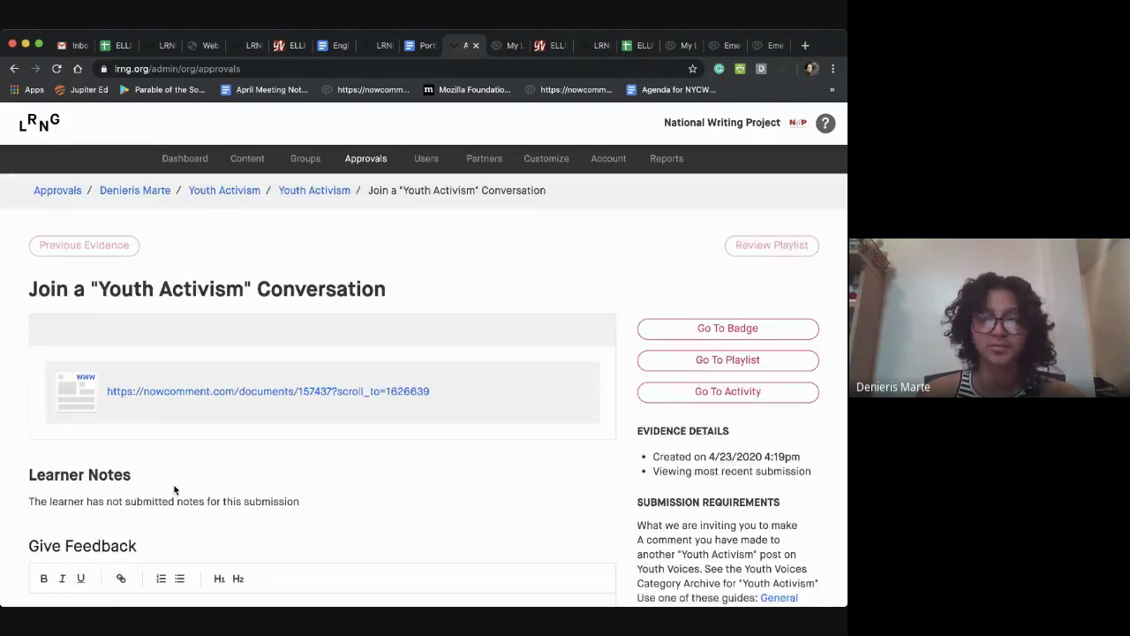
Step: Look over the Join a Youth Activism Conversation evidence, then go back to the playlist review
{"action": "scroll", "coordinate": [175, 488], "scroll_direction": "down", "scroll_amount": 3}
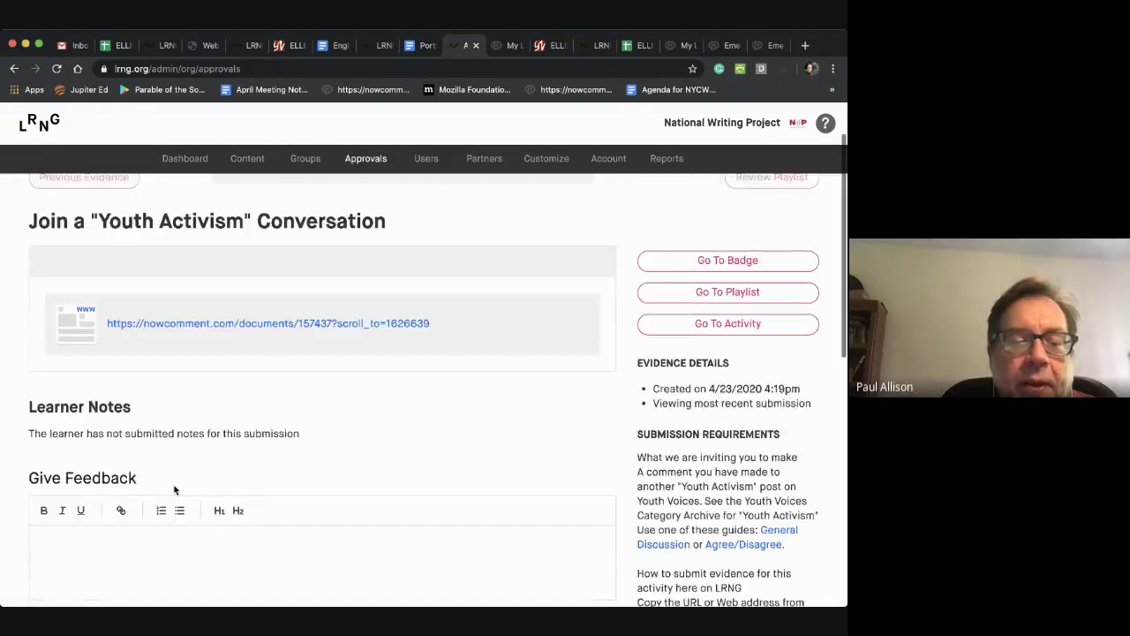
{"action": "scroll", "coordinate": [174, 486], "scroll_direction": "down", "scroll_amount": 5}
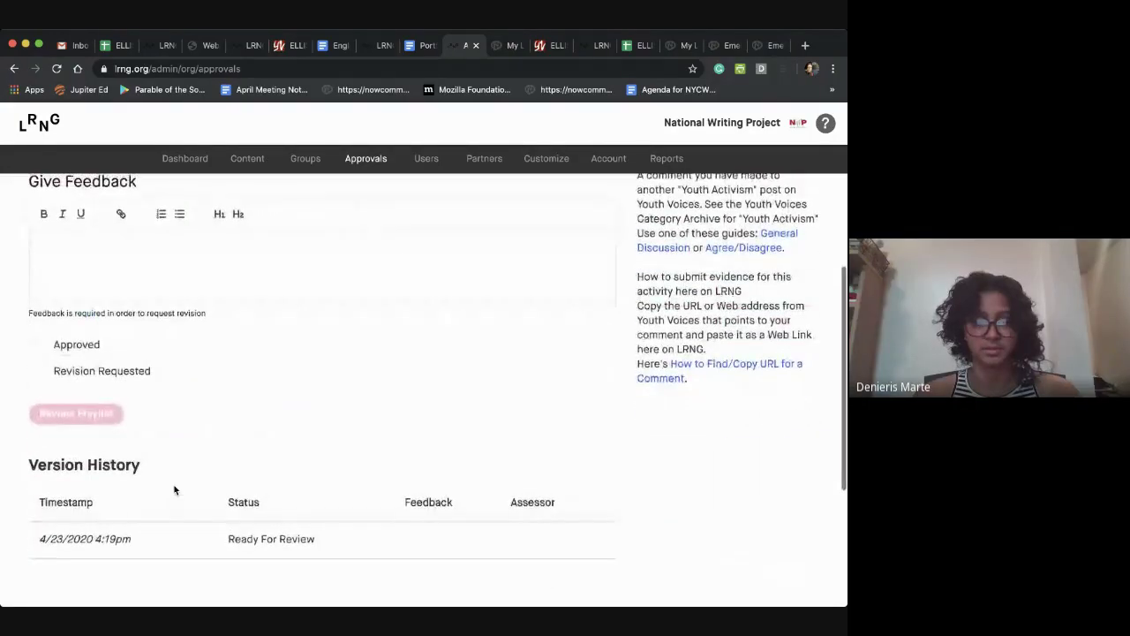
{"action": "scroll", "coordinate": [174, 490], "scroll_direction": "up", "scroll_amount": 8}
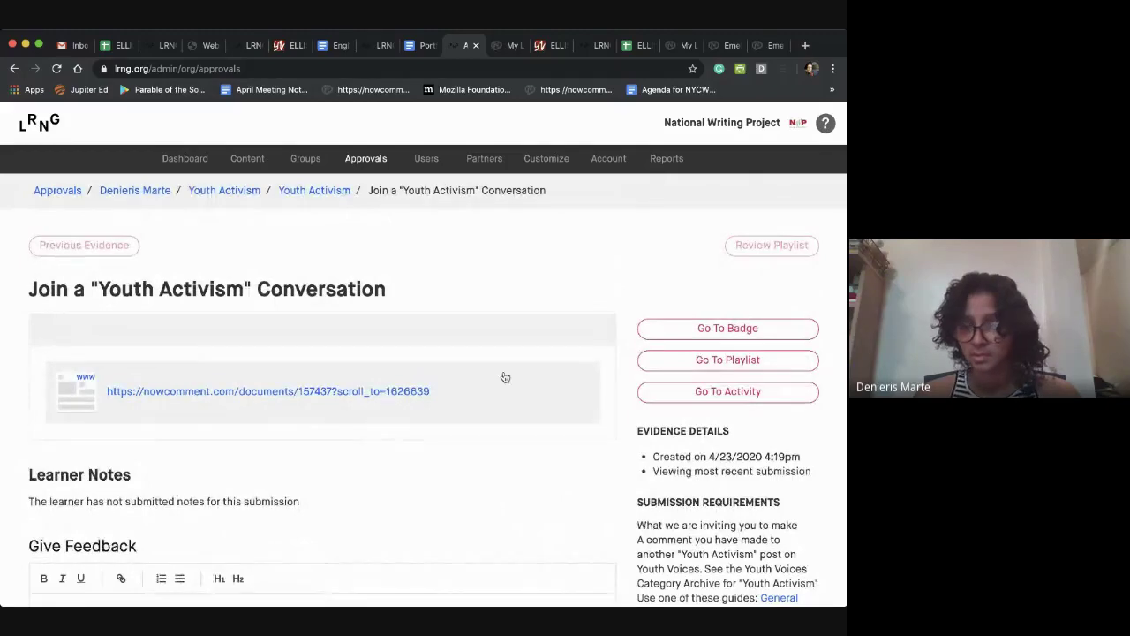
{"action": "scroll", "coordinate": [297, 394], "scroll_direction": "down", "scroll_amount": 8}
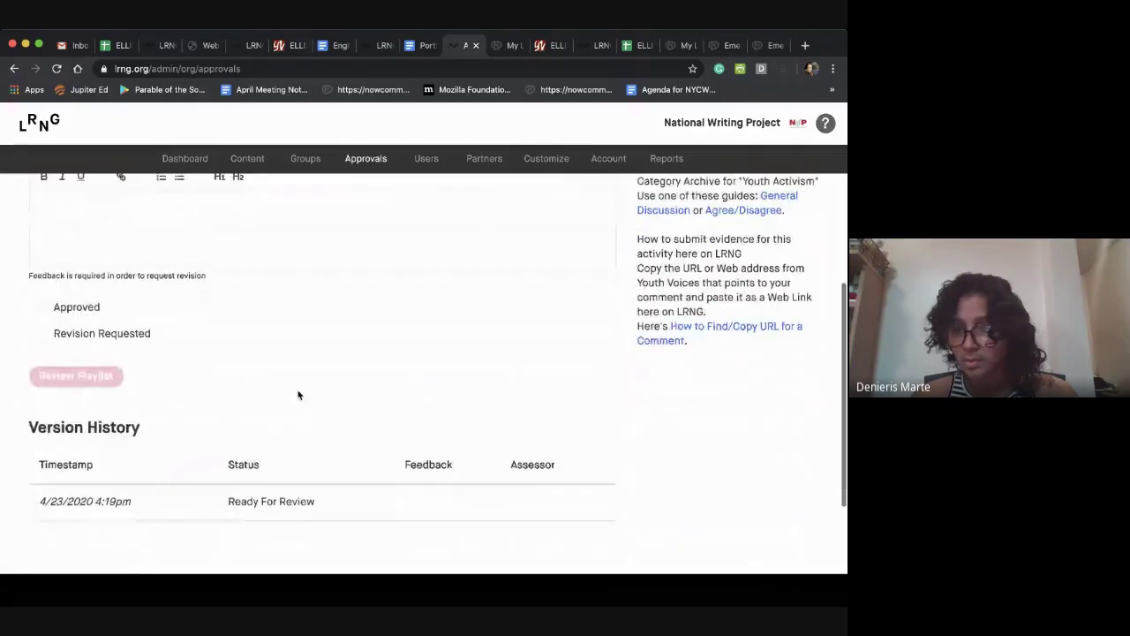
{"action": "scroll", "coordinate": [171, 421], "scroll_direction": "up", "scroll_amount": 10}
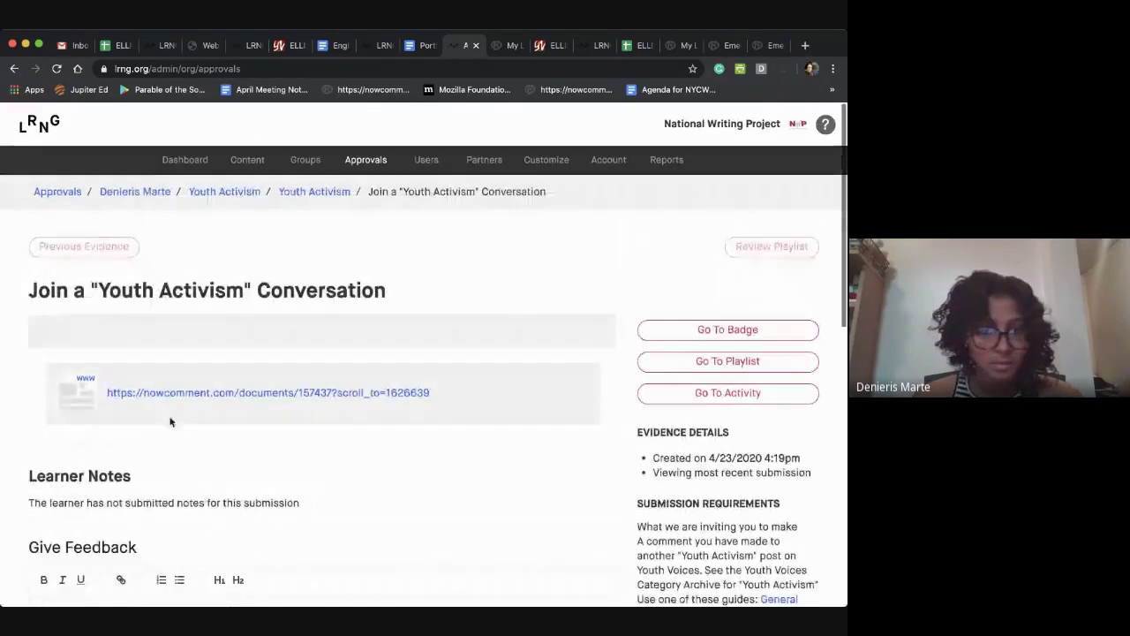
{"action": "left_click", "coordinate": [300, 192]}
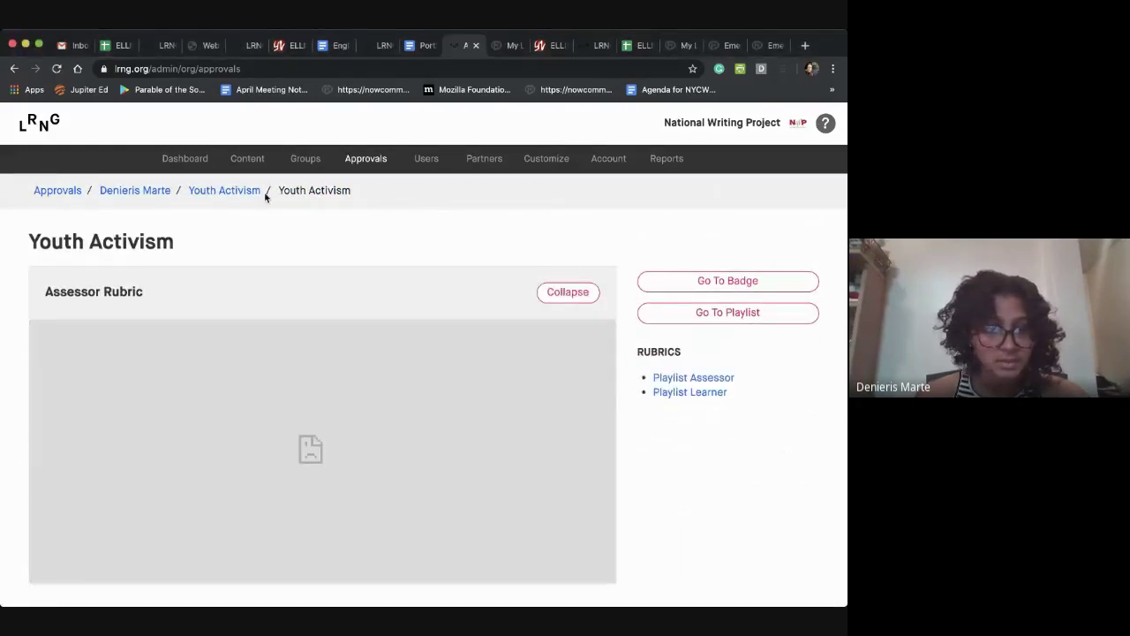
{"action": "left_click", "coordinate": [235, 190]}
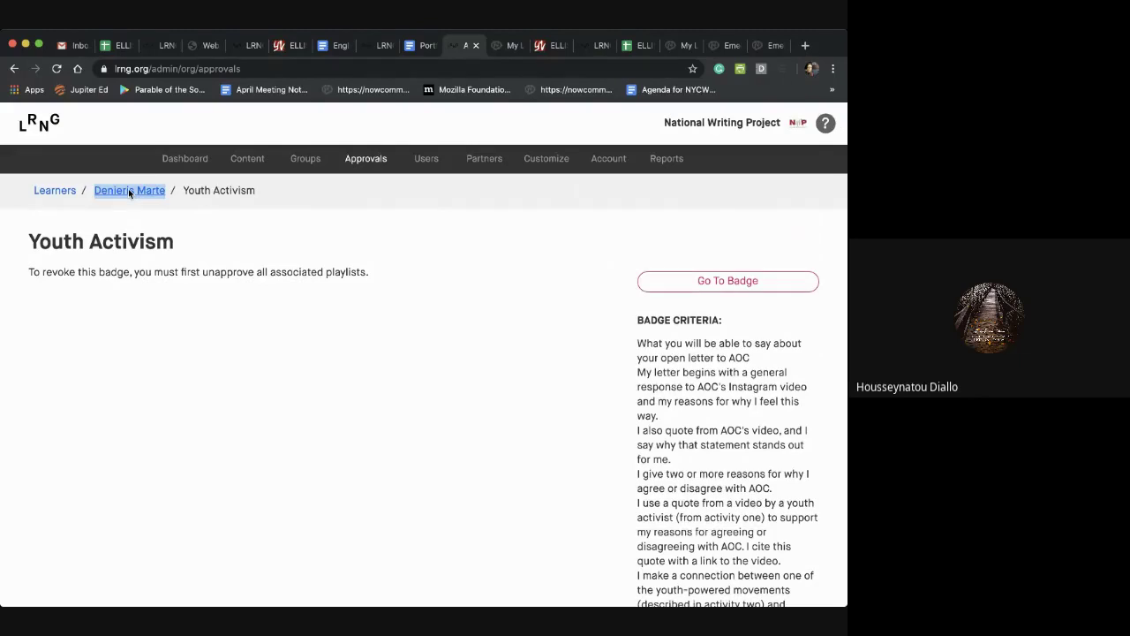
{"action": "left_click", "coordinate": [128, 189]}
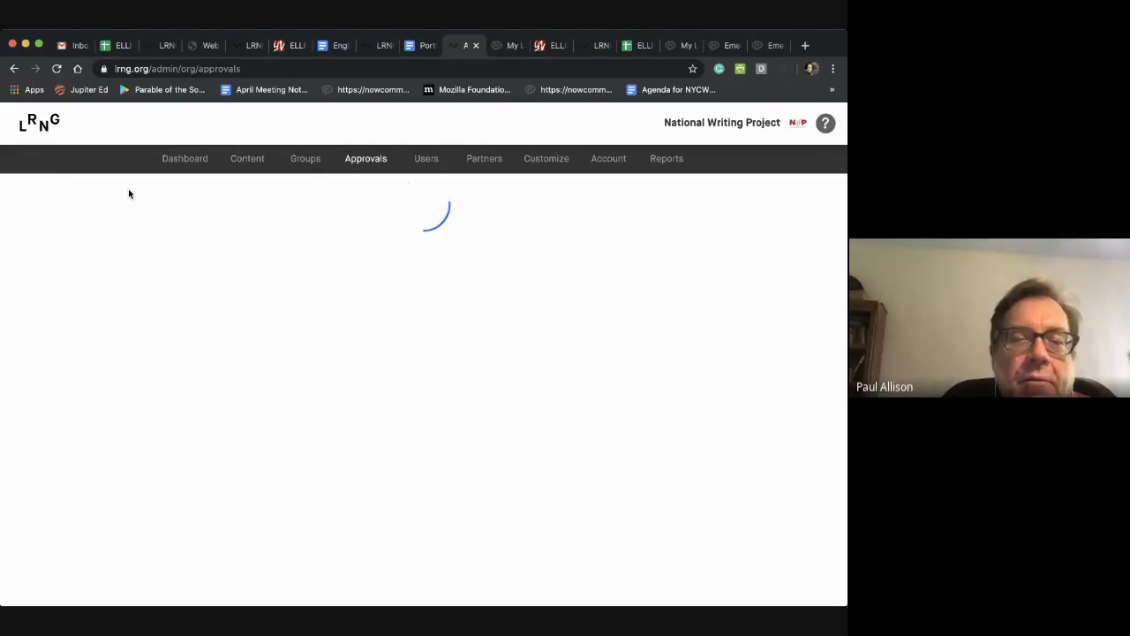
{"action": "scroll", "coordinate": [409, 354], "scroll_direction": "down", "scroll_amount": 5}
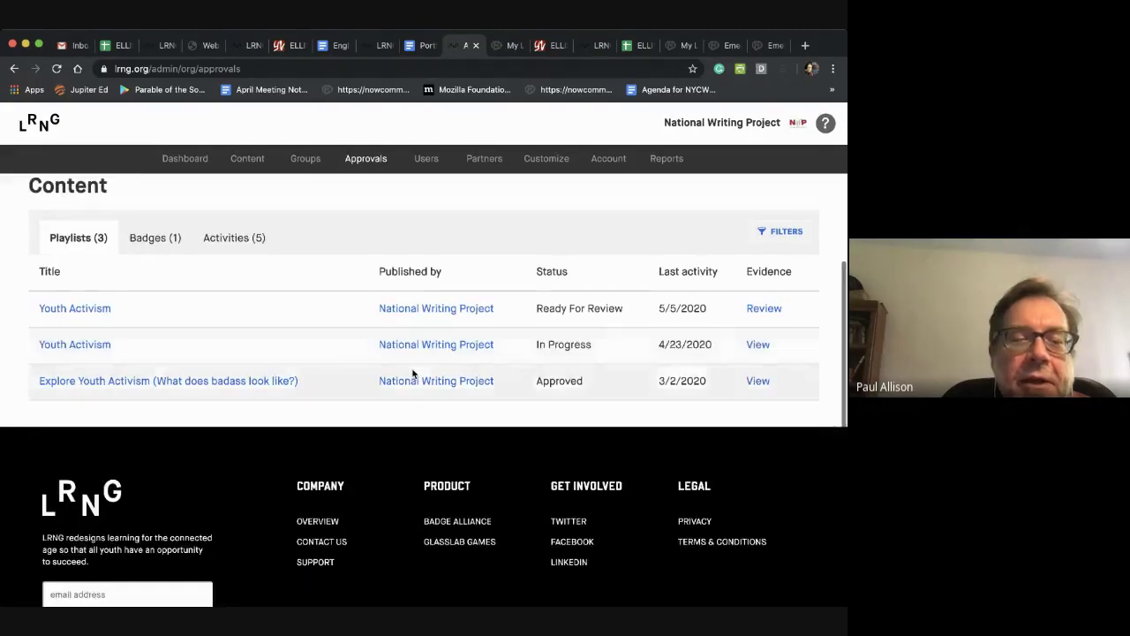
{"action": "left_click", "coordinate": [762, 311]}
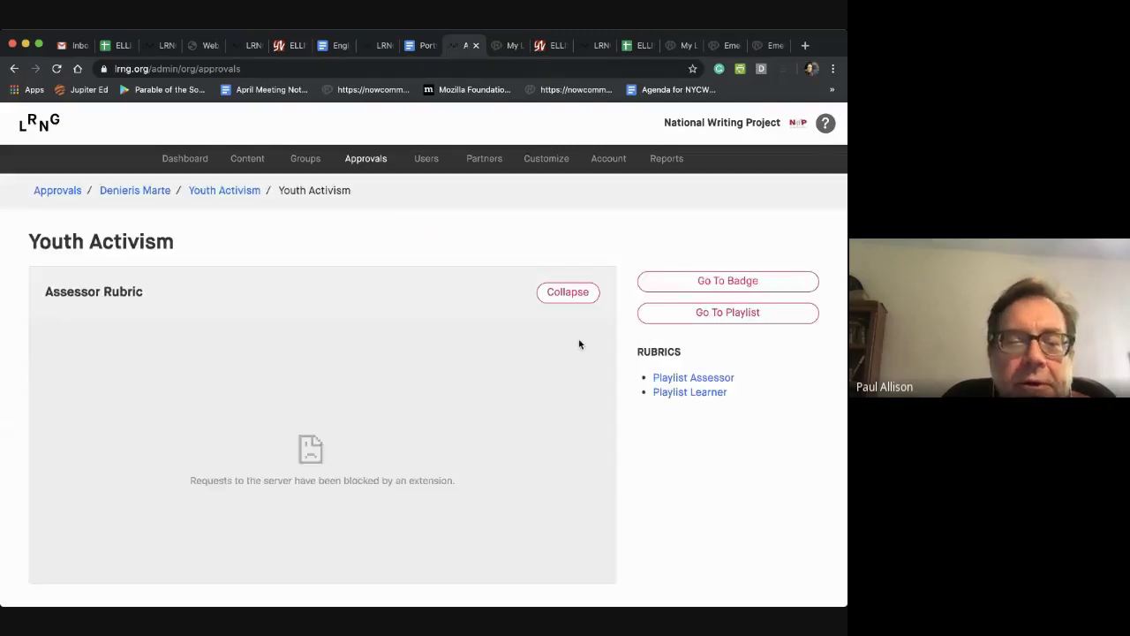
{"action": "scroll", "coordinate": [580, 343], "scroll_direction": "down", "scroll_amount": 8}
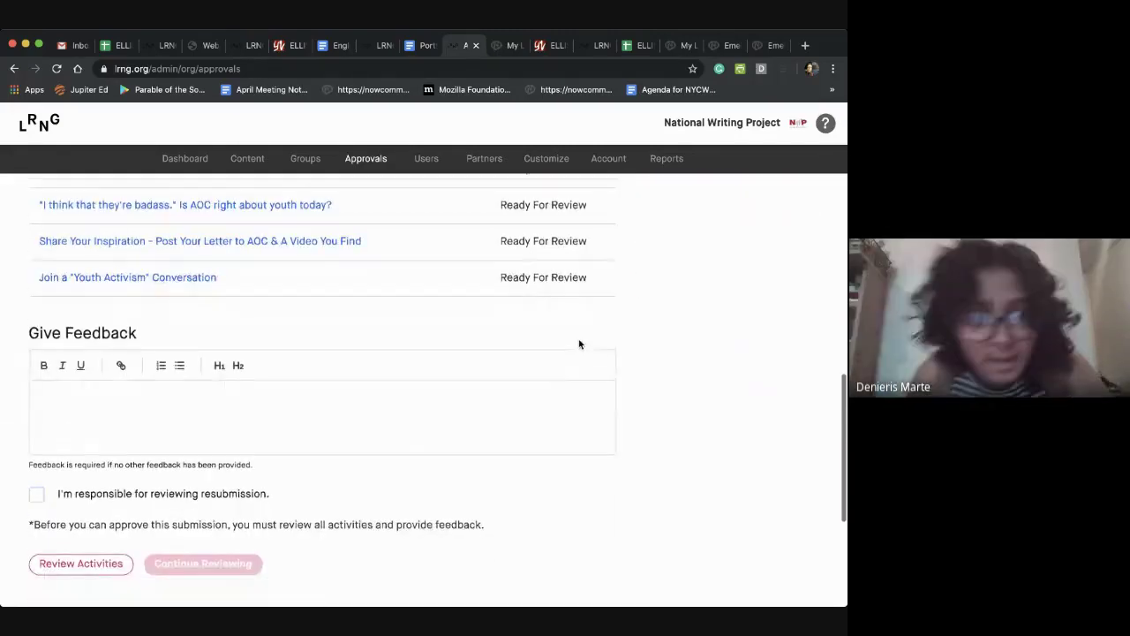
{"action": "scroll", "coordinate": [580, 344], "scroll_direction": "up", "scroll_amount": 2}
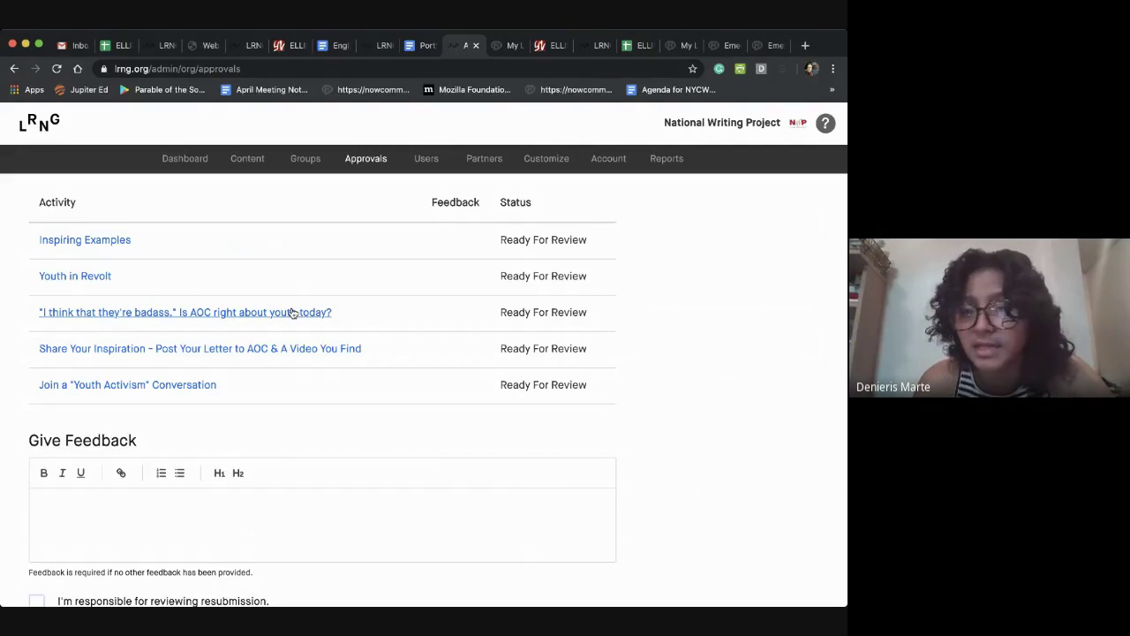
{"action": "scroll", "coordinate": [316, 273], "scroll_direction": "down", "scroll_amount": 1}
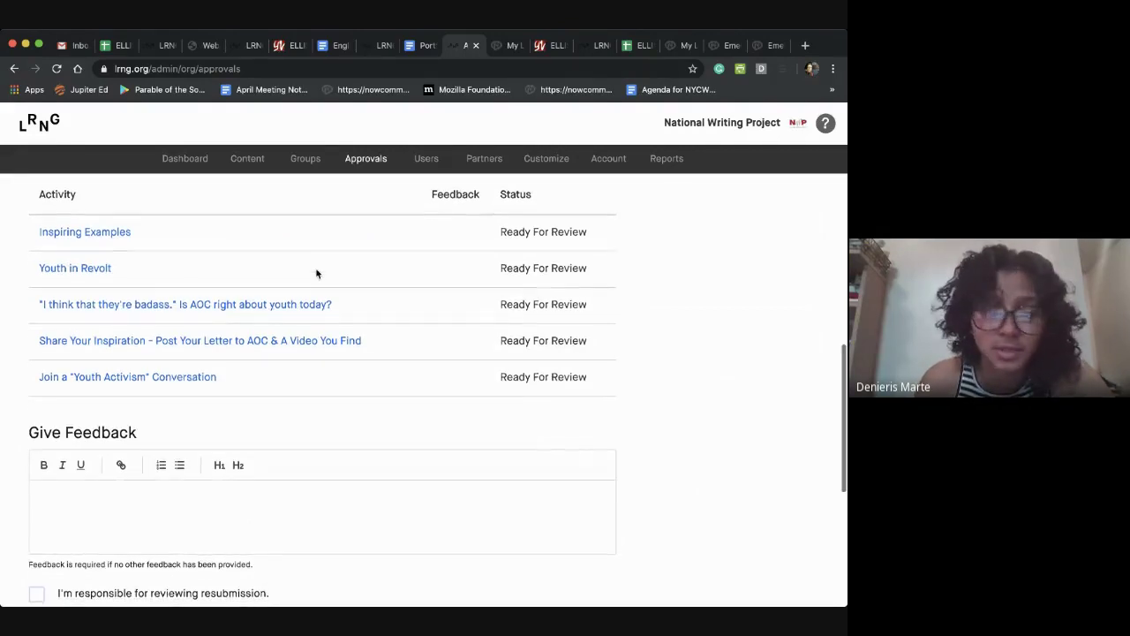
Step: View the conversation evidence, then go via the Youth Activism badge page to the learner's playlists
{"action": "left_click", "coordinate": [126, 379]}
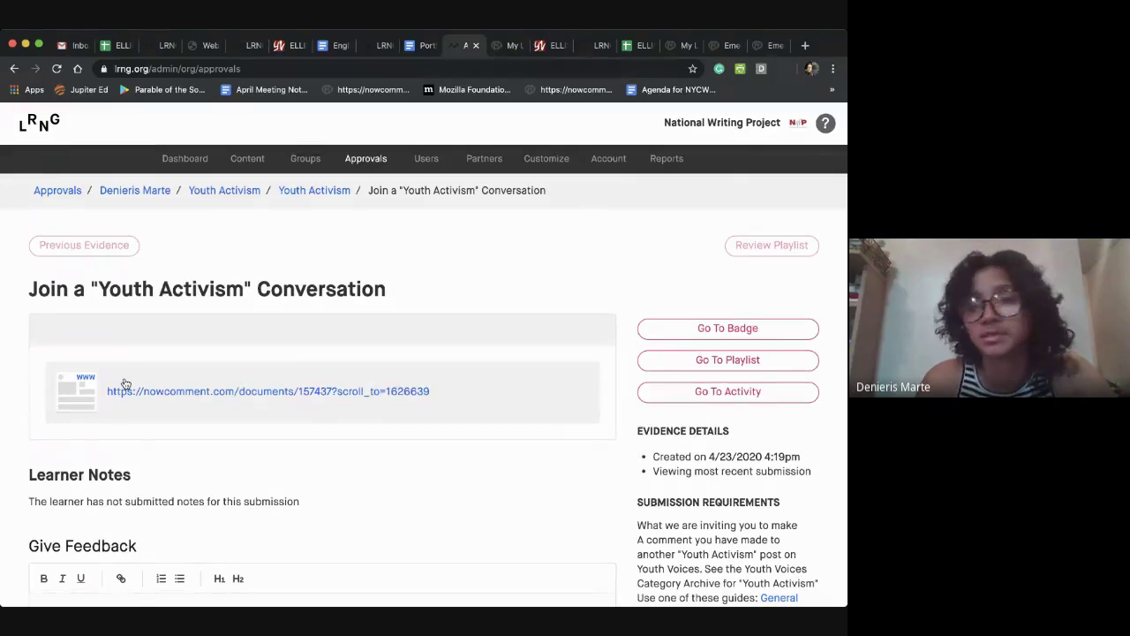
{"action": "scroll", "coordinate": [172, 474], "scroll_direction": "down", "scroll_amount": 3}
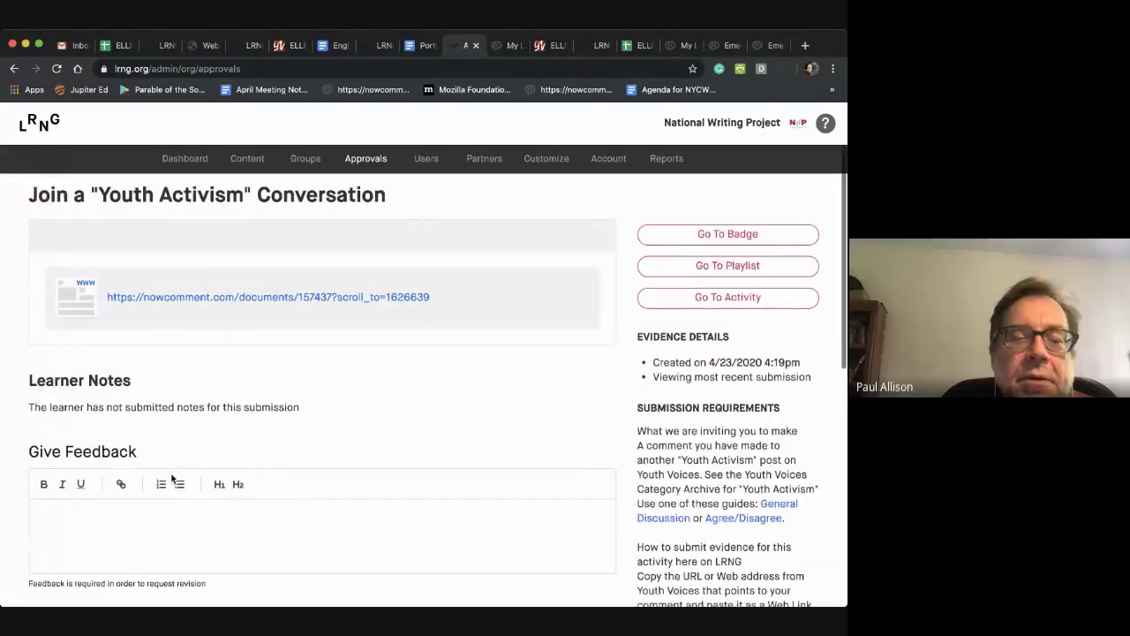
{"action": "scroll", "coordinate": [171, 477], "scroll_direction": "up", "scroll_amount": 3}
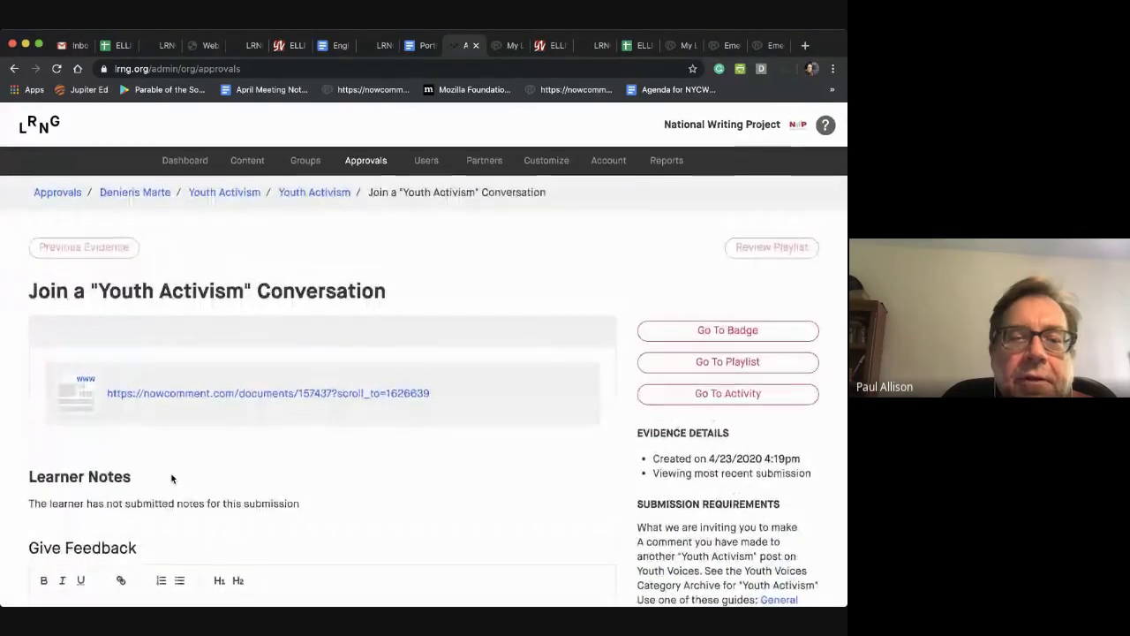
{"action": "left_click", "coordinate": [318, 191]}
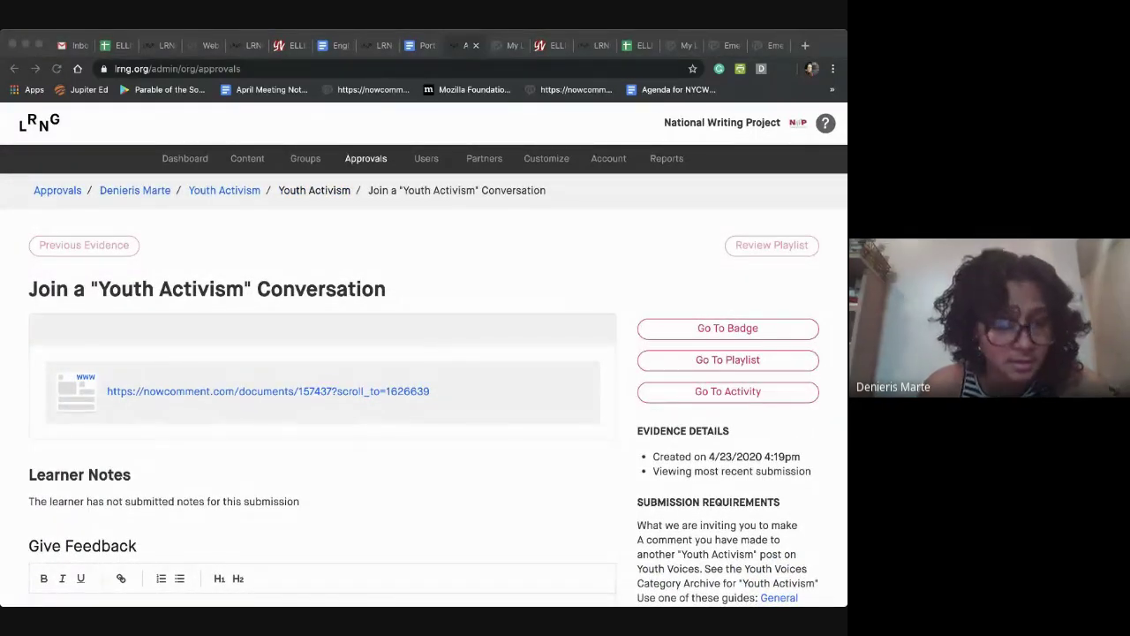
{"action": "left_click", "coordinate": [224, 190]}
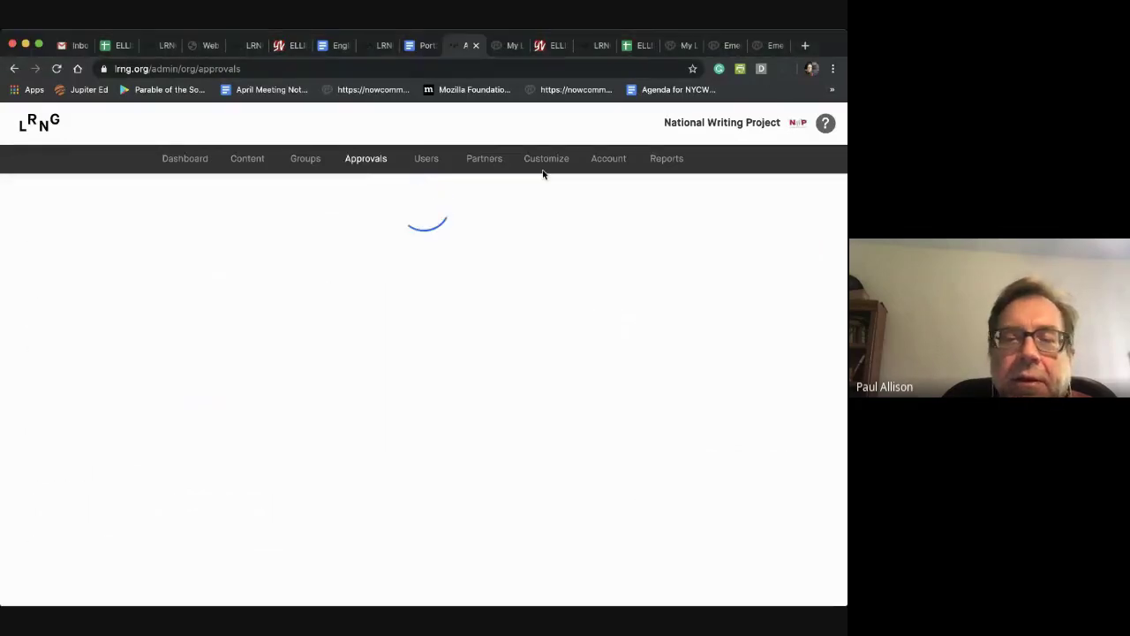
{"action": "scroll", "coordinate": [393, 277], "scroll_direction": "down", "scroll_amount": 10}
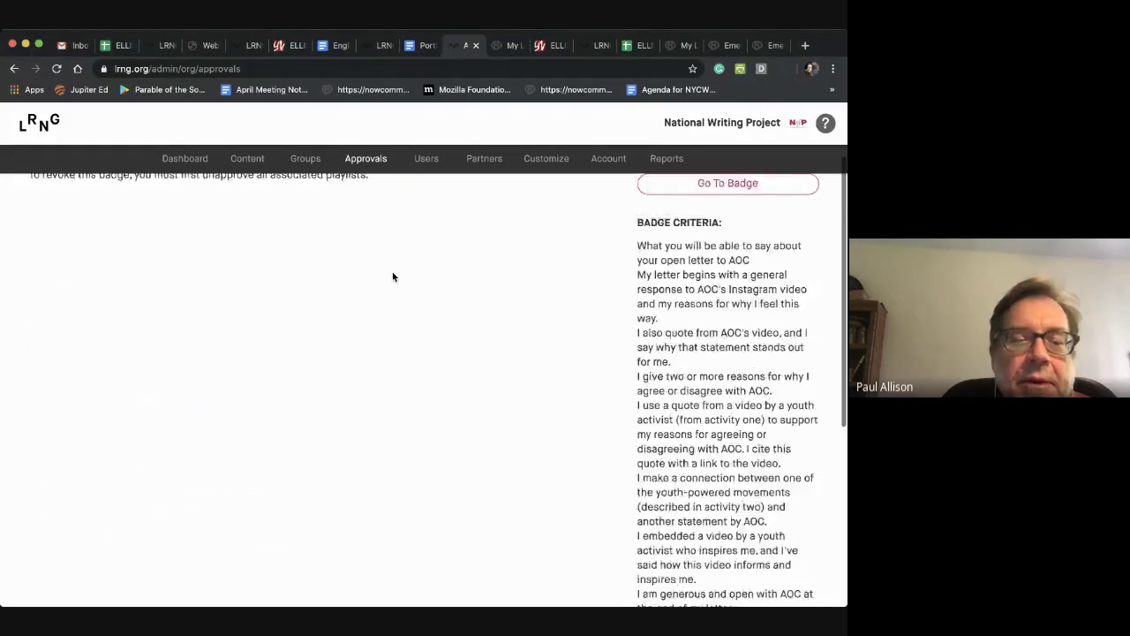
{"action": "scroll", "coordinate": [393, 277], "scroll_direction": "up", "scroll_amount": 10}
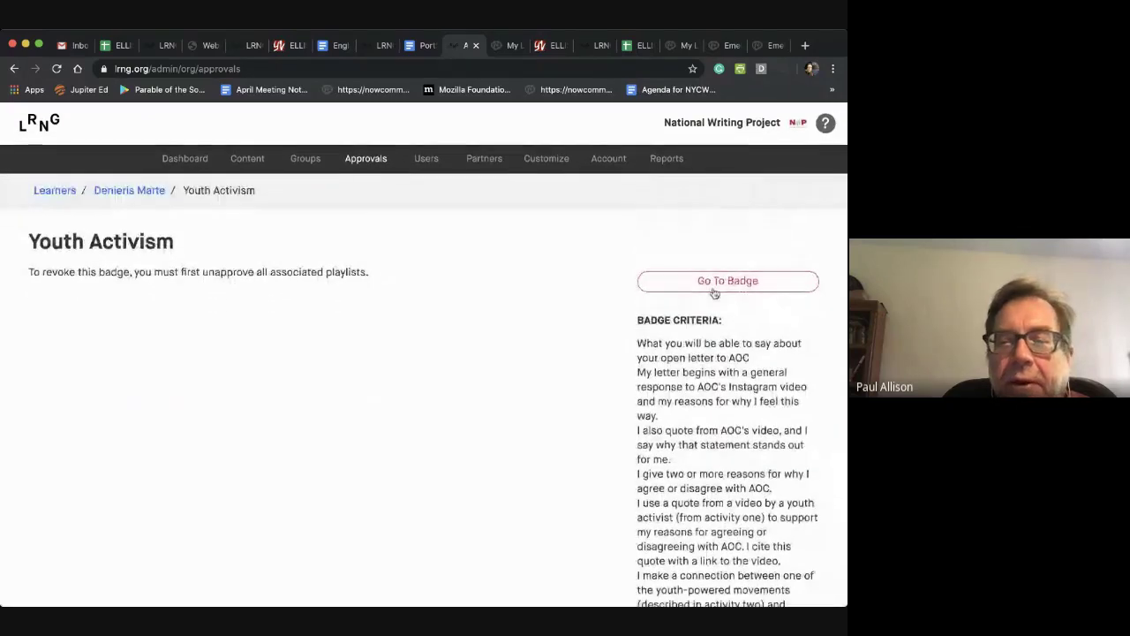
{"action": "left_click", "coordinate": [124, 191]}
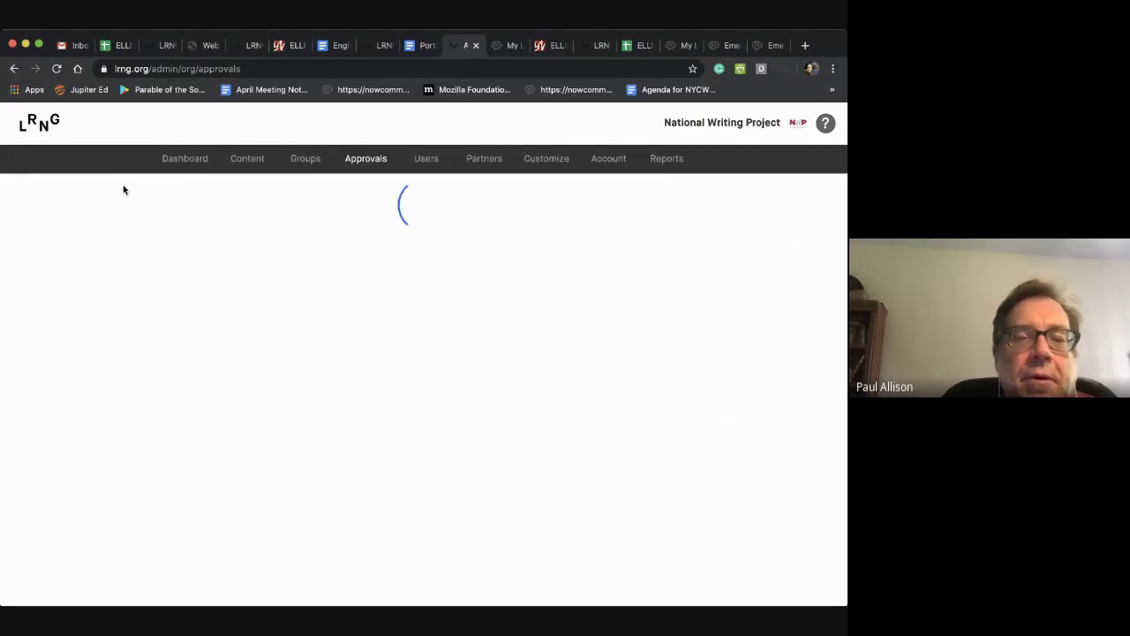
{"action": "scroll", "coordinate": [277, 391], "scroll_direction": "down", "scroll_amount": 5}
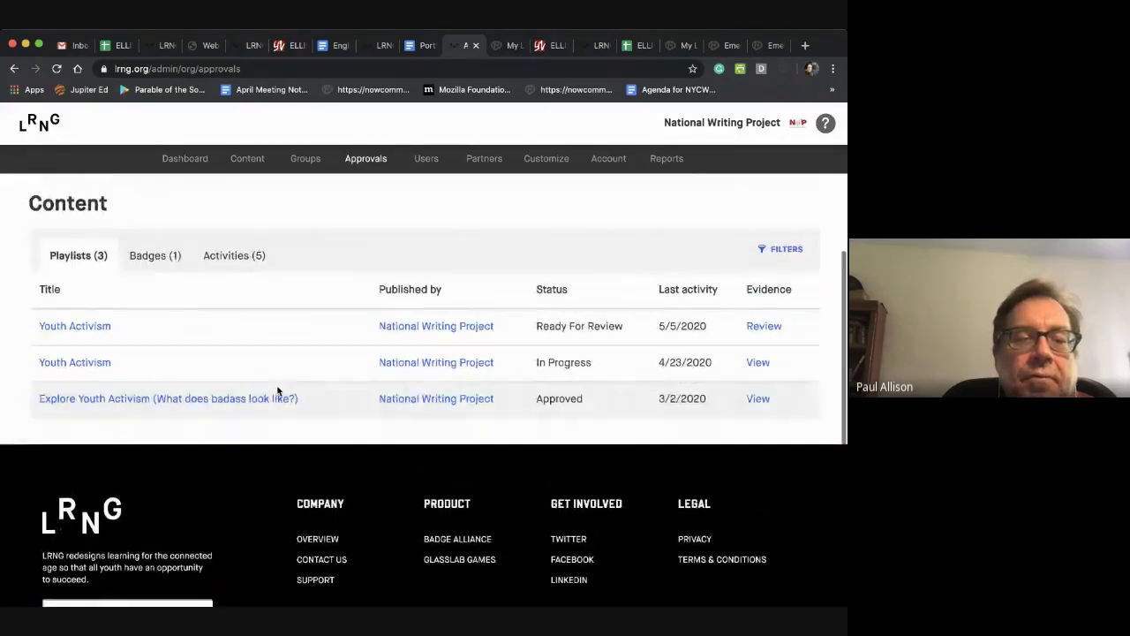
Step: Open the Youth Activism playlist awaiting review and approve the Inspiring Examples evidence
{"action": "left_click", "coordinate": [765, 327]}
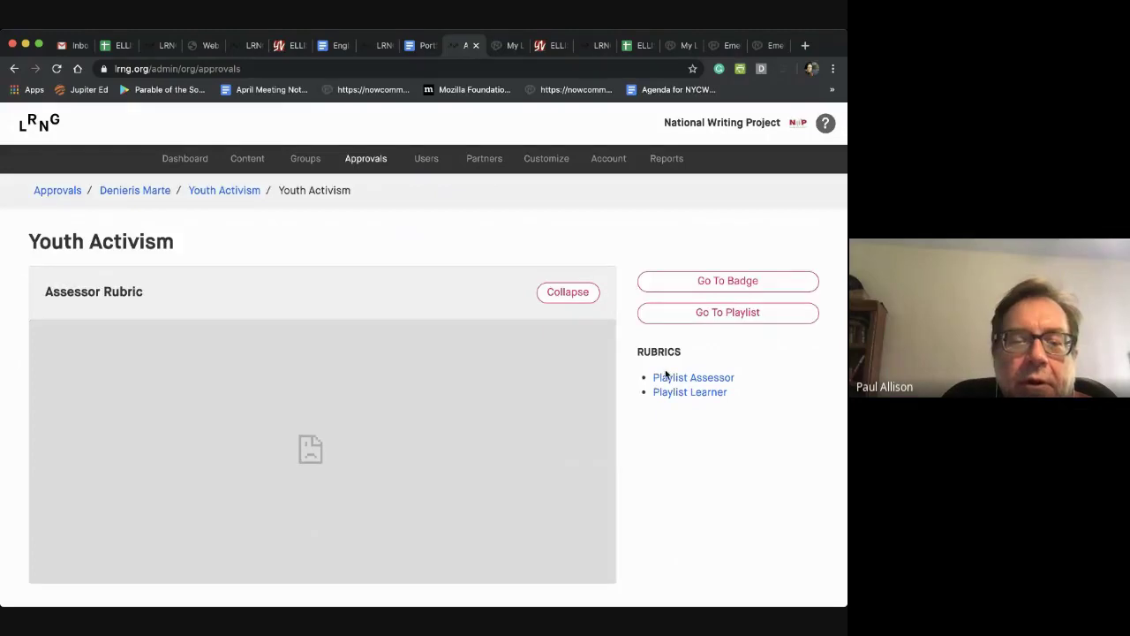
{"action": "scroll", "coordinate": [666, 374], "scroll_direction": "down", "scroll_amount": 12}
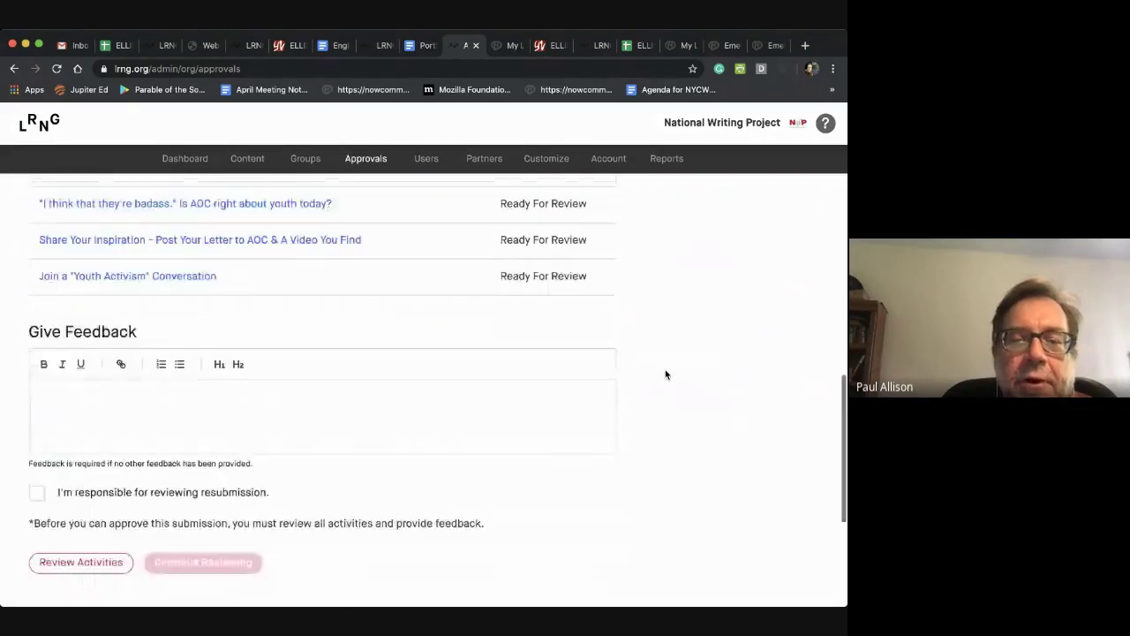
{"action": "scroll", "coordinate": [666, 374], "scroll_direction": "up", "scroll_amount": 3}
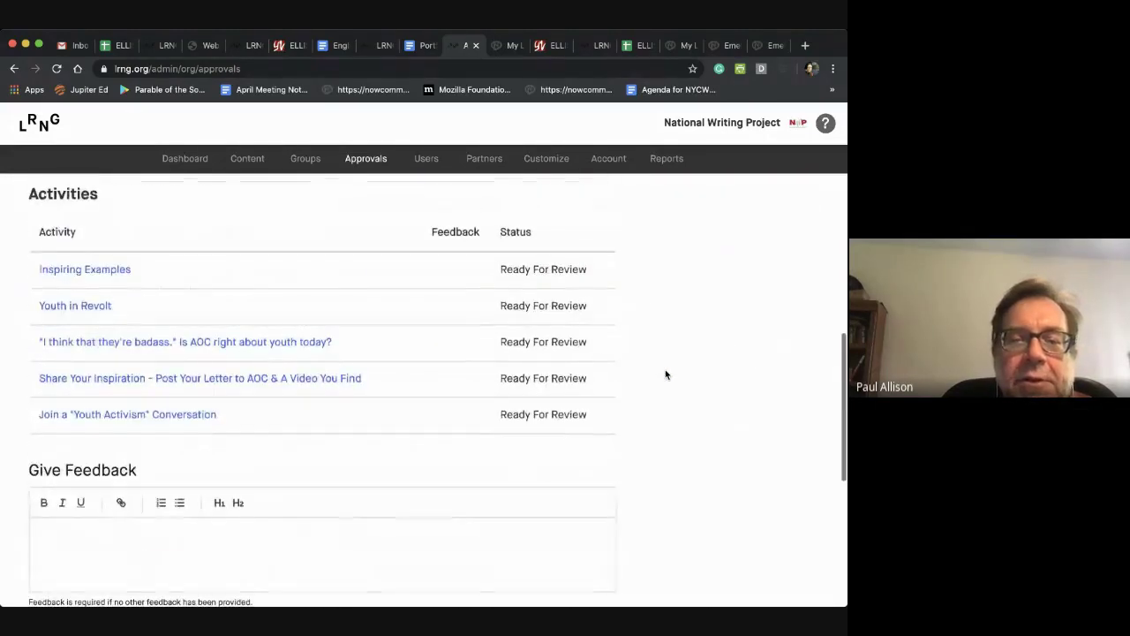
{"action": "left_click", "coordinate": [101, 274]}
{"action": "scroll", "coordinate": [358, 374], "scroll_direction": "down", "scroll_amount": 5}
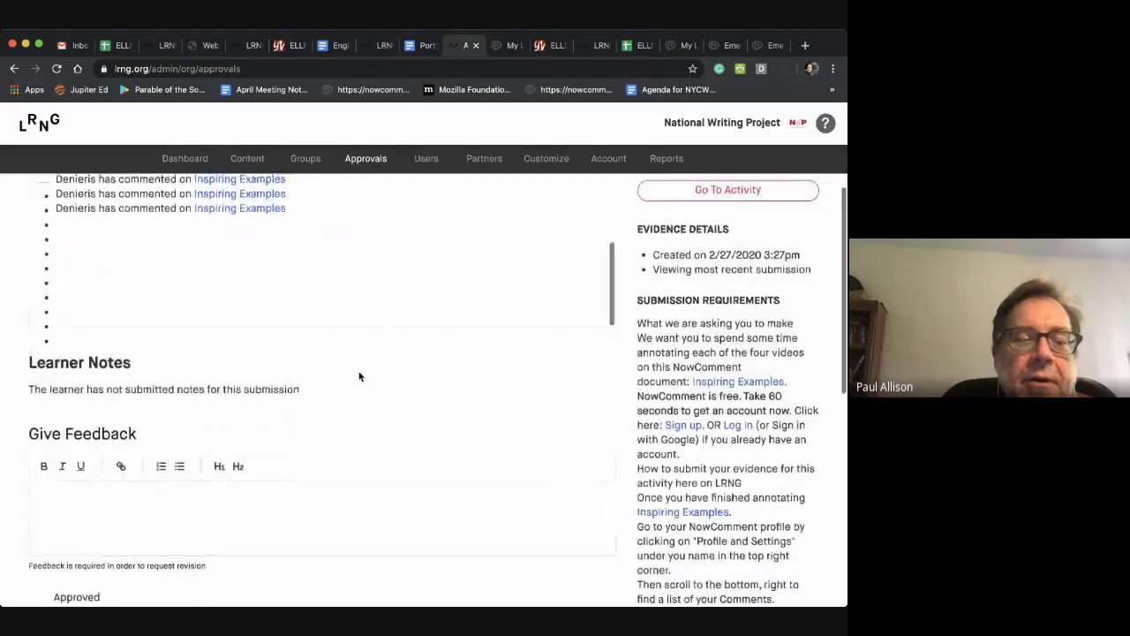
{"action": "scroll", "coordinate": [359, 377], "scroll_direction": "down", "scroll_amount": 4}
{"action": "left_click", "coordinate": [42, 314]}
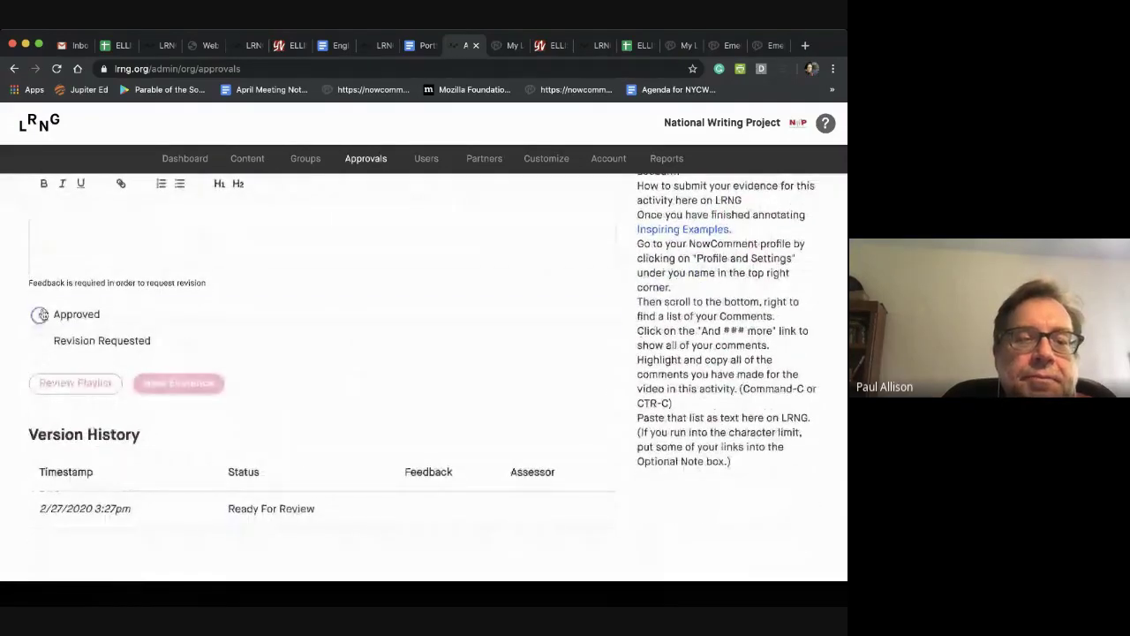
{"action": "left_click", "coordinate": [198, 386]}
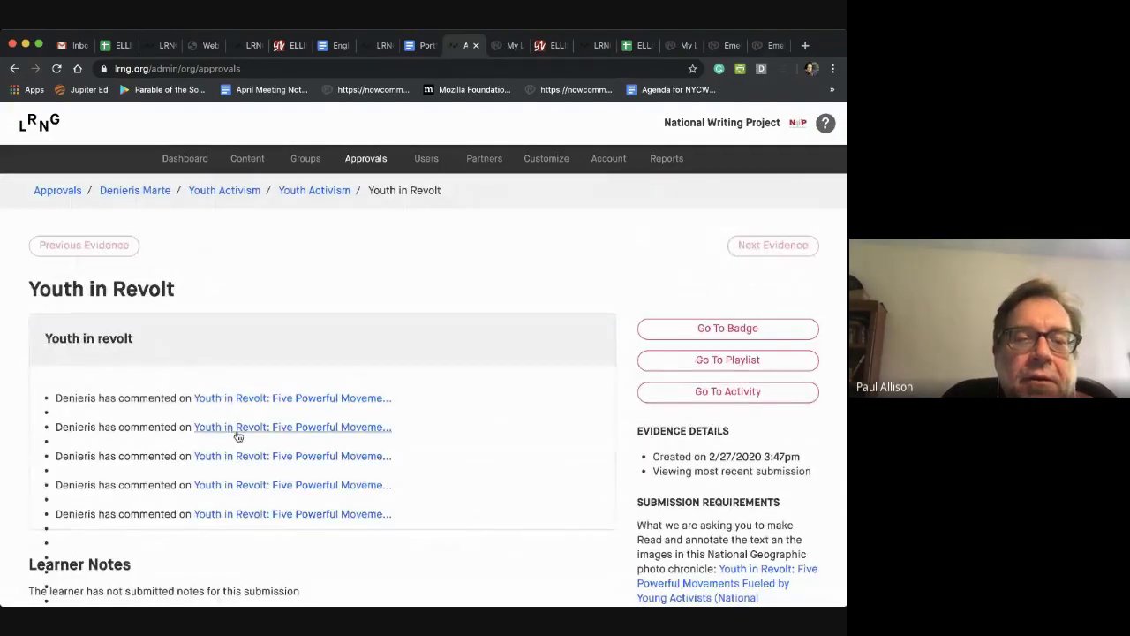
Step: Approve the Youth in Revolt and 'Is AOC right about youth today?' evidence items
{"action": "scroll", "coordinate": [236, 433], "scroll_direction": "down", "scroll_amount": 10}
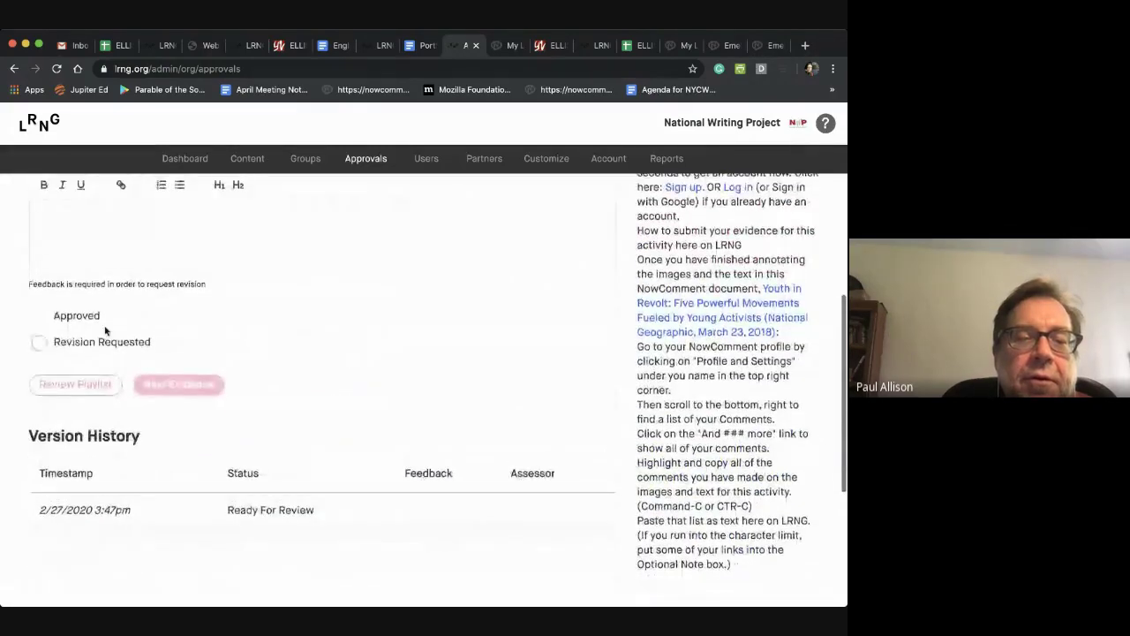
{"action": "left_click", "coordinate": [38, 315]}
{"action": "left_click", "coordinate": [177, 385]}
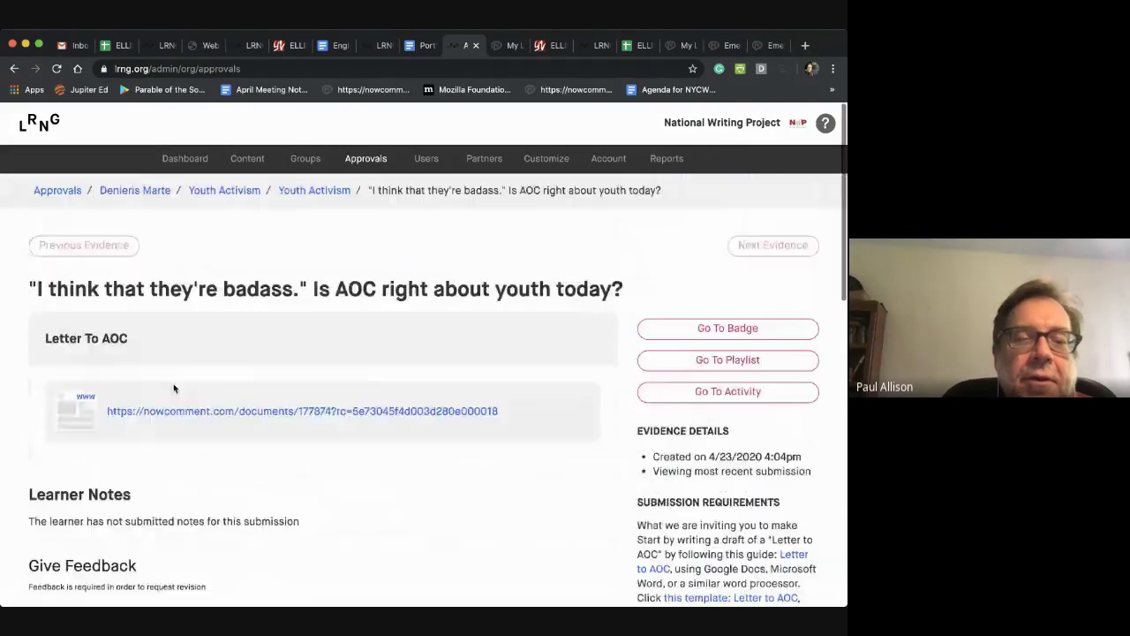
{"action": "scroll", "coordinate": [271, 384], "scroll_direction": "down", "scroll_amount": 5}
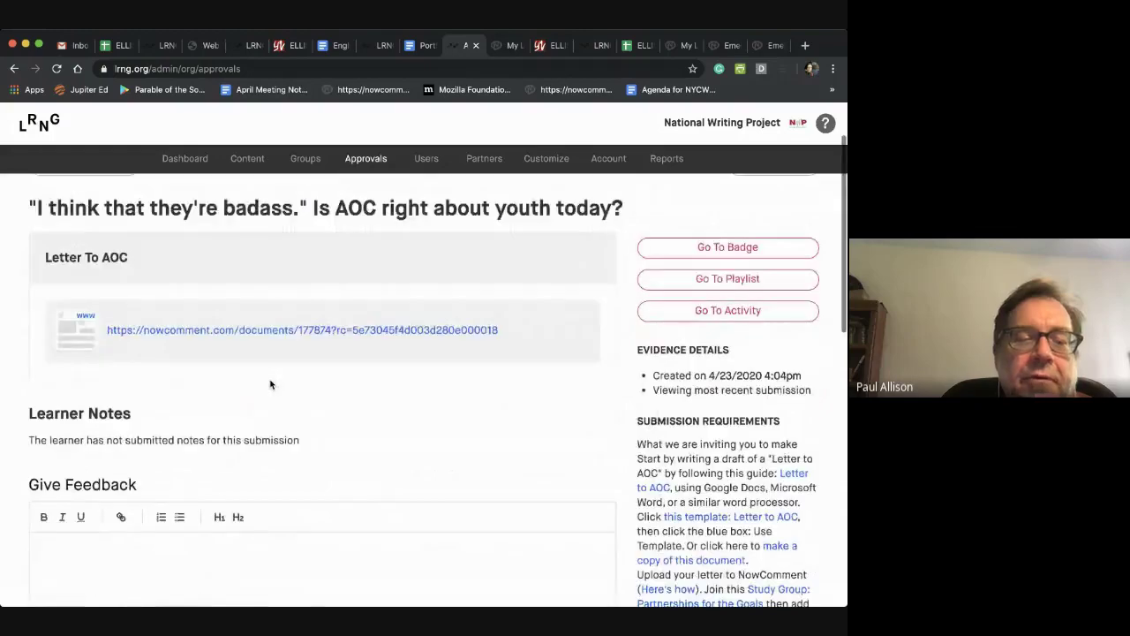
{"action": "left_click", "coordinate": [39, 364]}
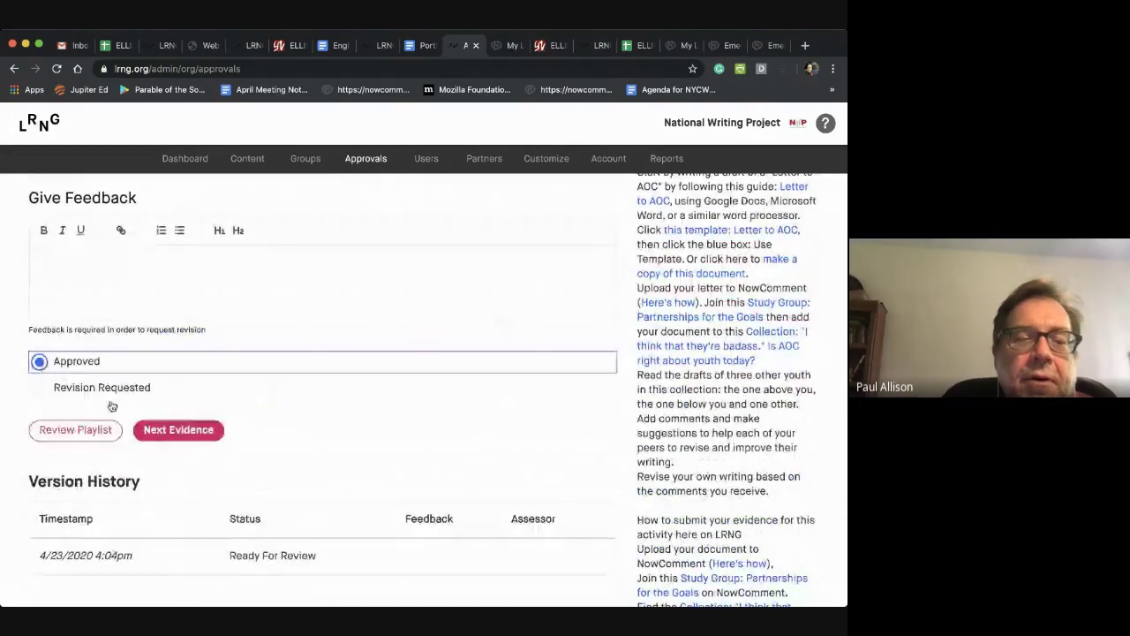
{"action": "left_click", "coordinate": [176, 429]}
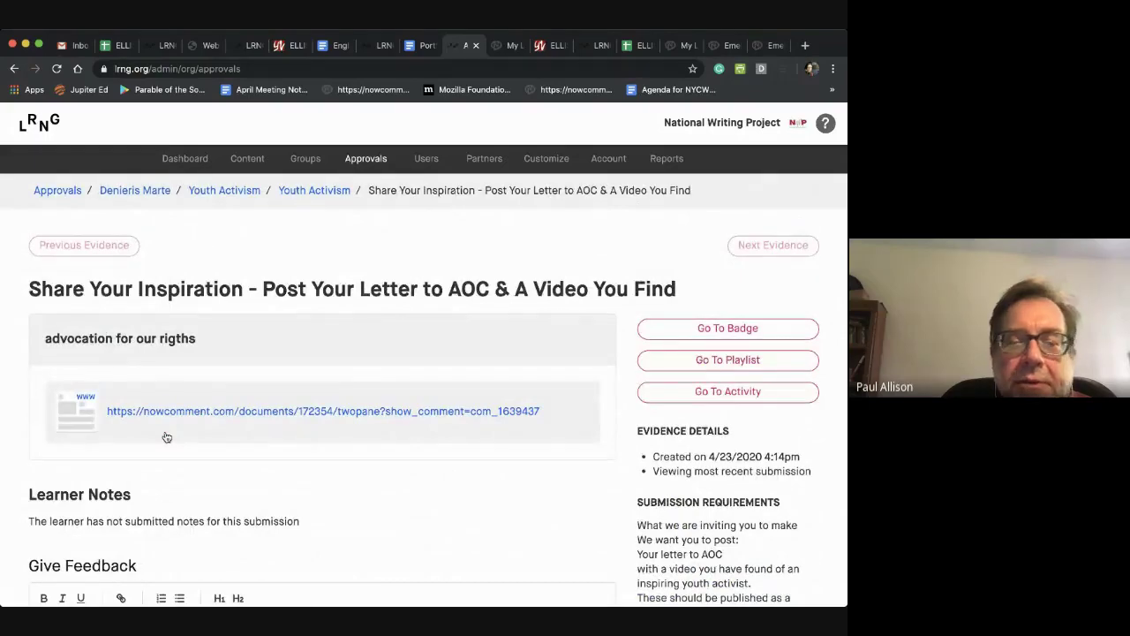
Step: Request a revision of Share Your Inspiration with feedback 'Upload to Youth Voices and get link.'
{"action": "scroll", "coordinate": [166, 438], "scroll_direction": "down", "scroll_amount": 4}
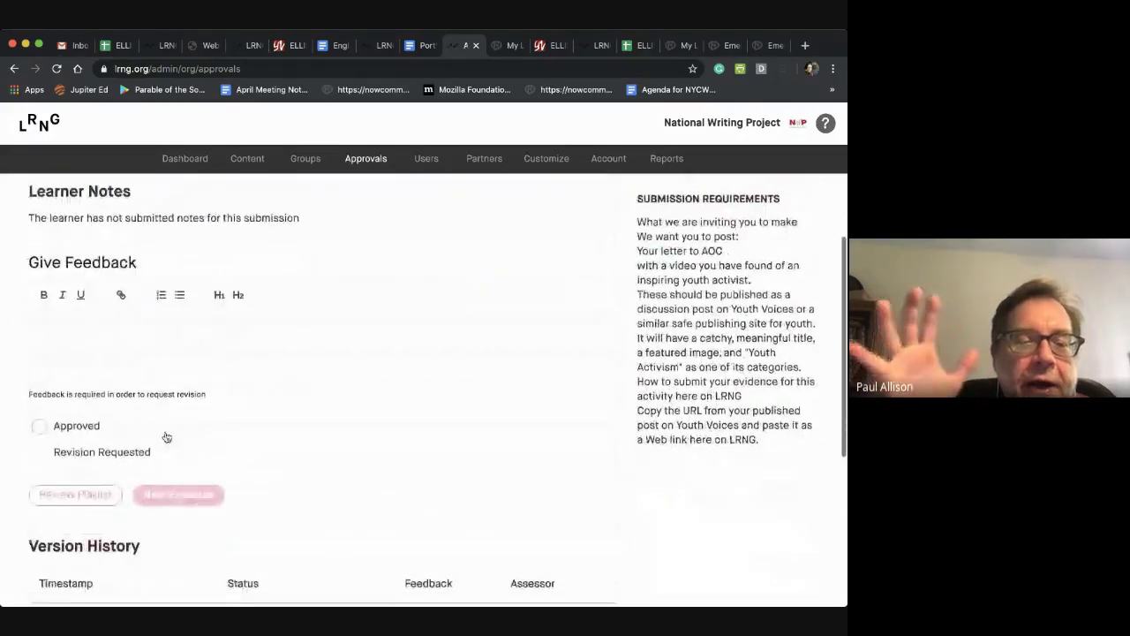
{"action": "scroll", "coordinate": [166, 437], "scroll_direction": "up", "scroll_amount": 3}
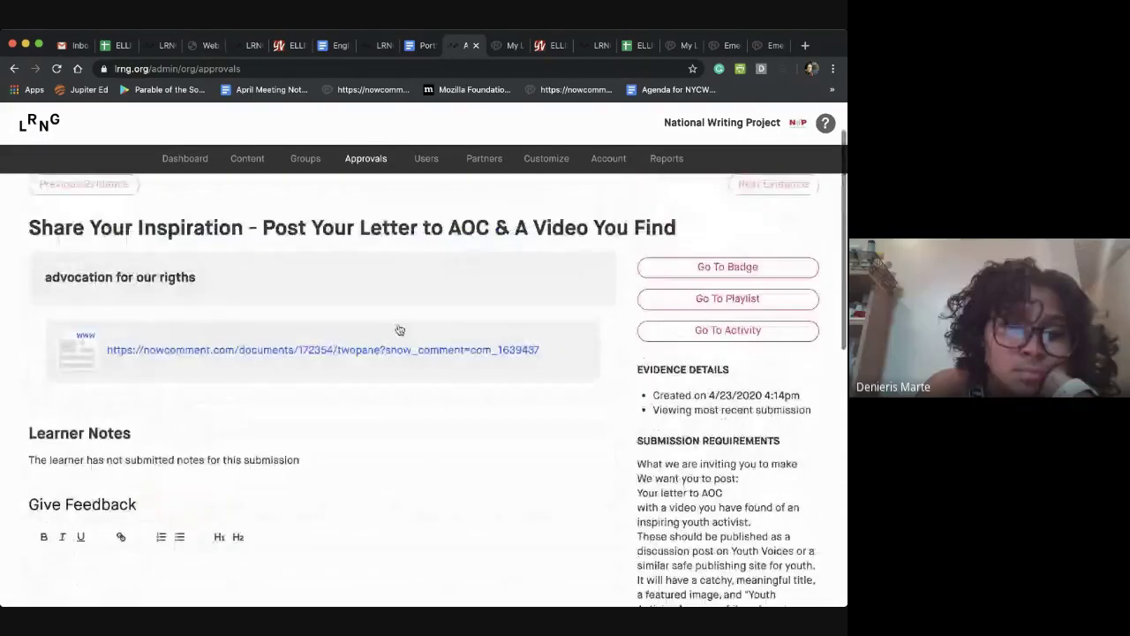
{"action": "scroll", "coordinate": [159, 503], "scroll_direction": "down", "scroll_amount": 2}
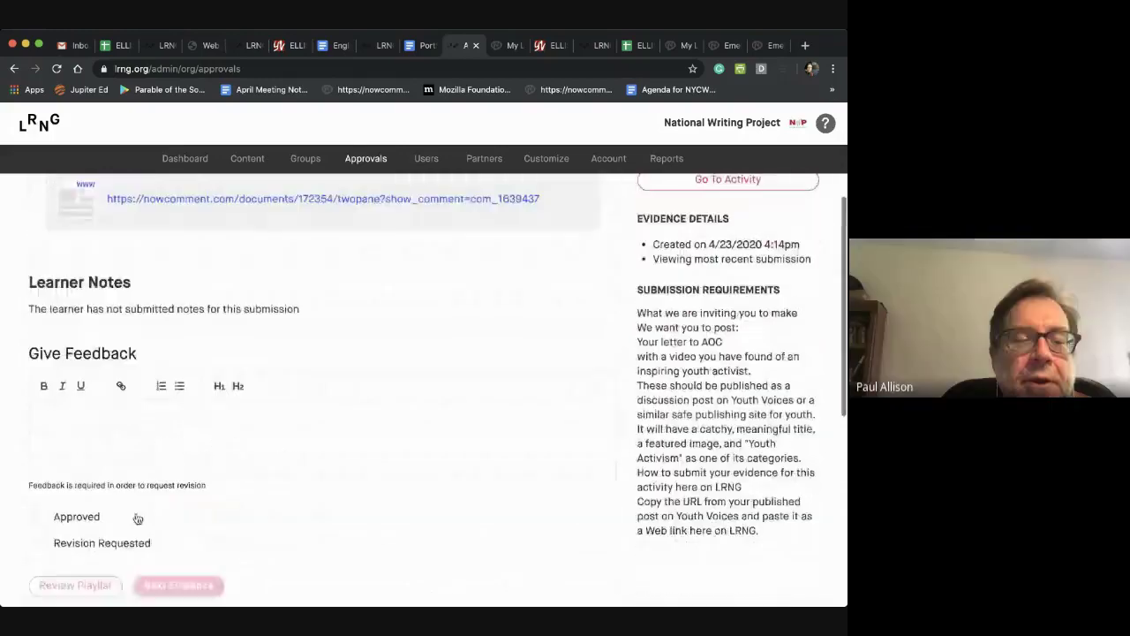
{"action": "left_click", "coordinate": [101, 430]}
{"action": "type", "text": "Up"}
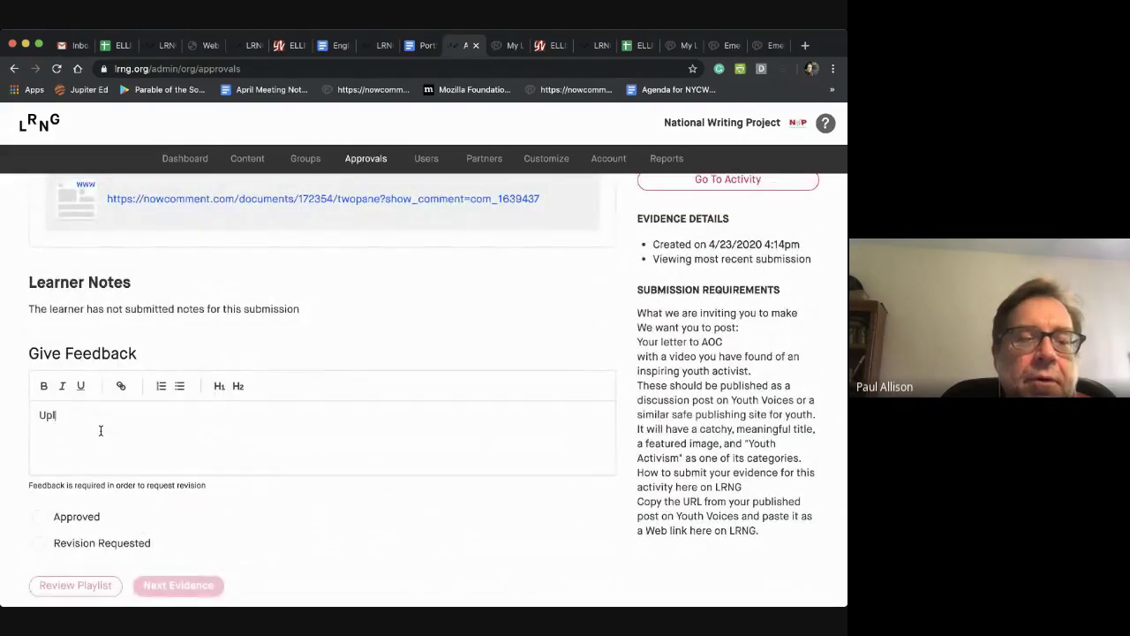
{"action": "type", "text": "load to Youth"}
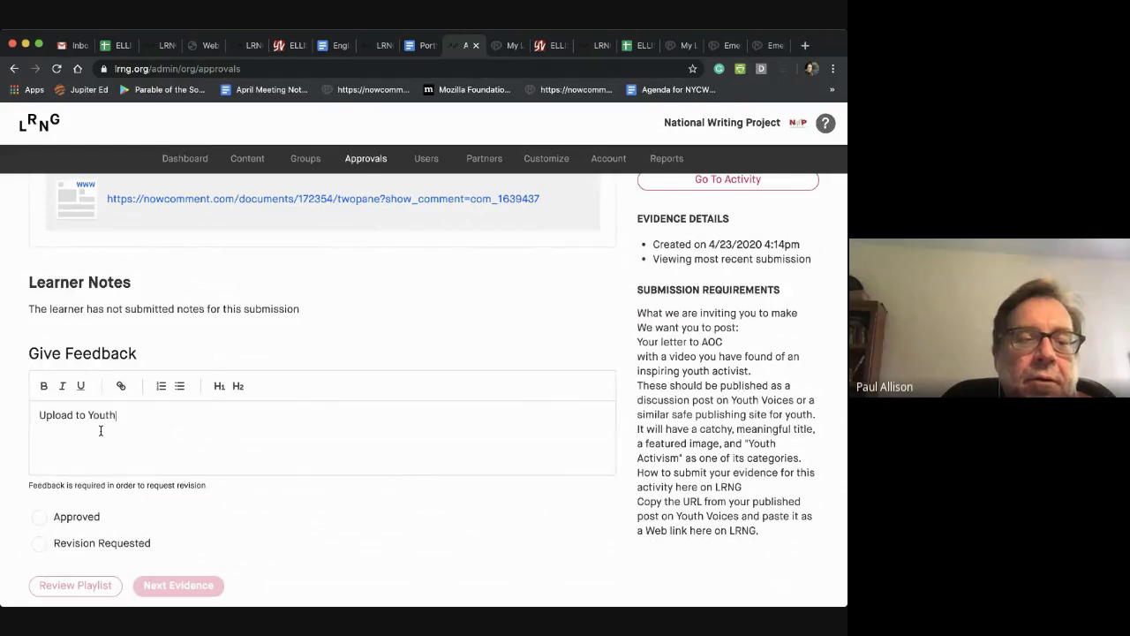
{"action": "type", "text": " Voices an "}
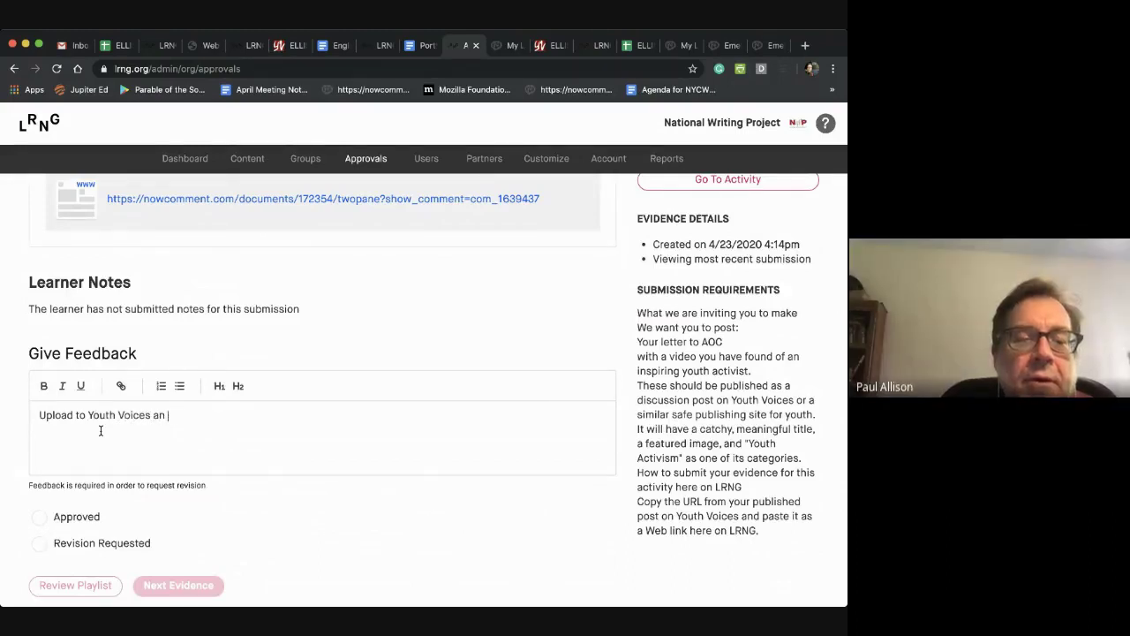
{"action": "type", "text": "d get link."}
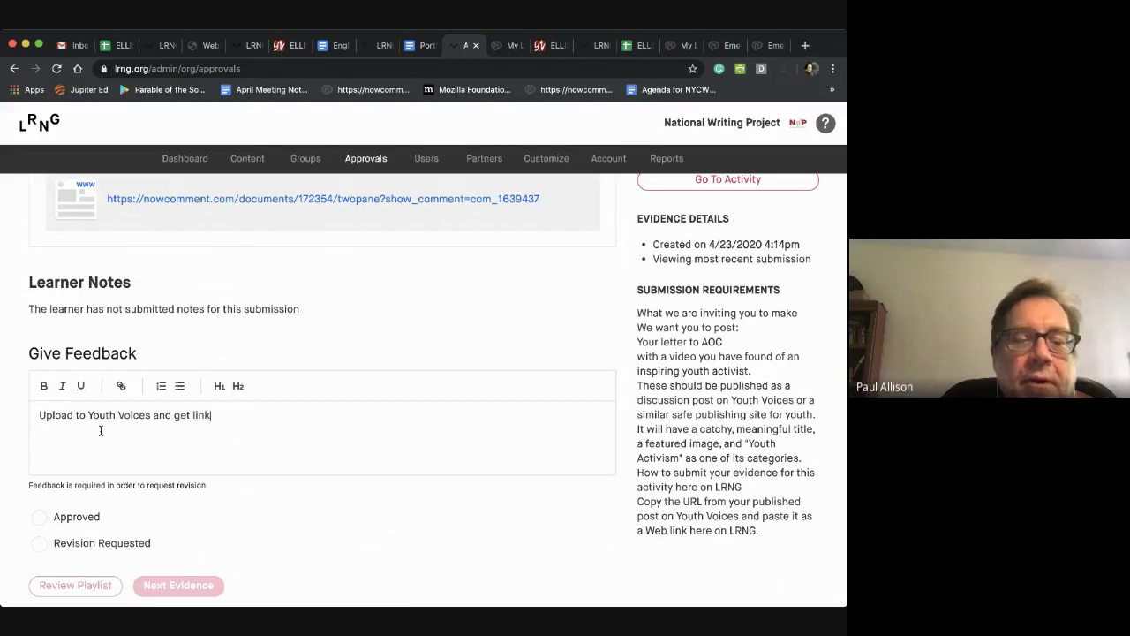
{"action": "left_click", "coordinate": [39, 542]}
{"action": "scroll", "coordinate": [123, 501], "scroll_direction": "down", "scroll_amount": 1}
{"action": "scroll", "coordinate": [123, 501], "scroll_direction": "down", "scroll_amount": 1}
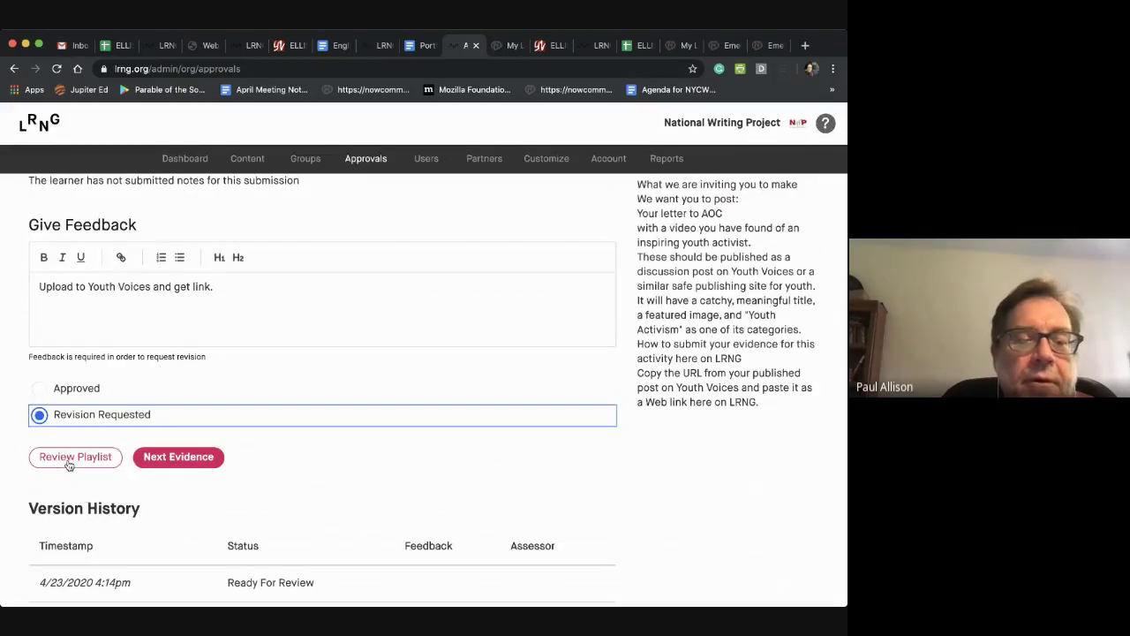
{"action": "left_click", "coordinate": [151, 461]}
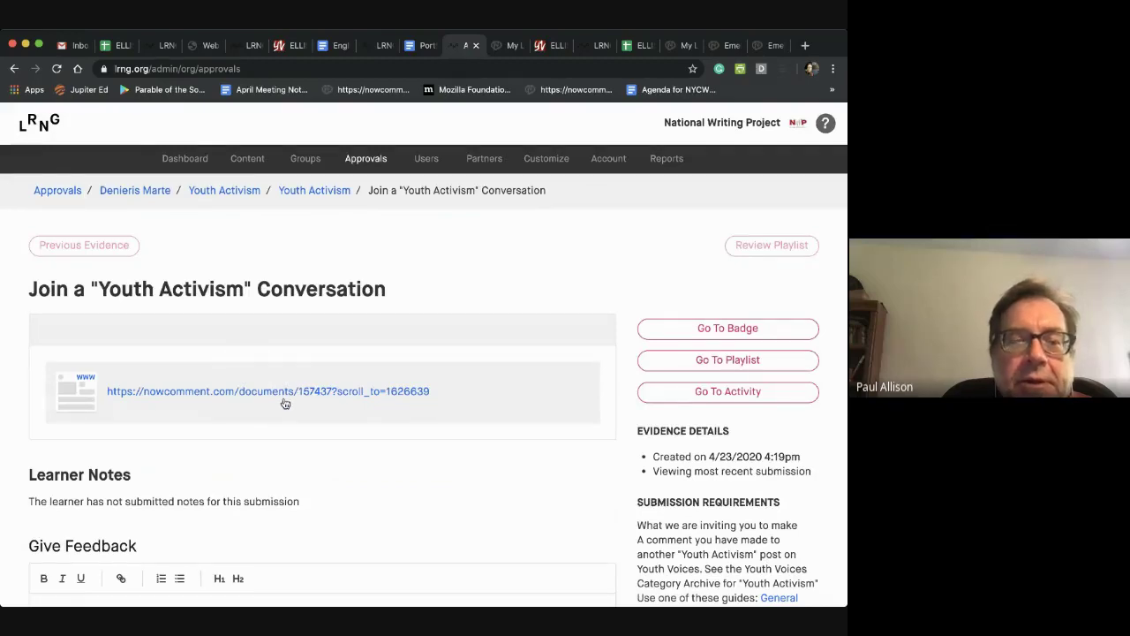
{"action": "scroll", "coordinate": [285, 403], "scroll_direction": "down", "scroll_amount": 5}
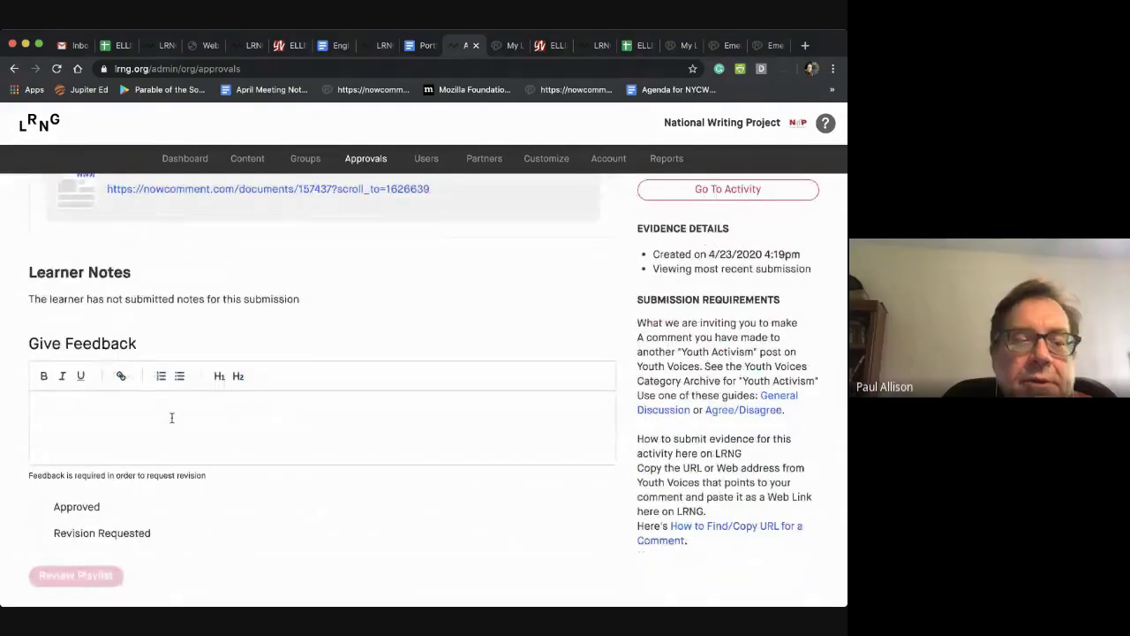
Step: Request a revision of the conversation evidence with feedback 'Link to a comment on an AOC letter.'
{"action": "left_click", "coordinate": [171, 418]}
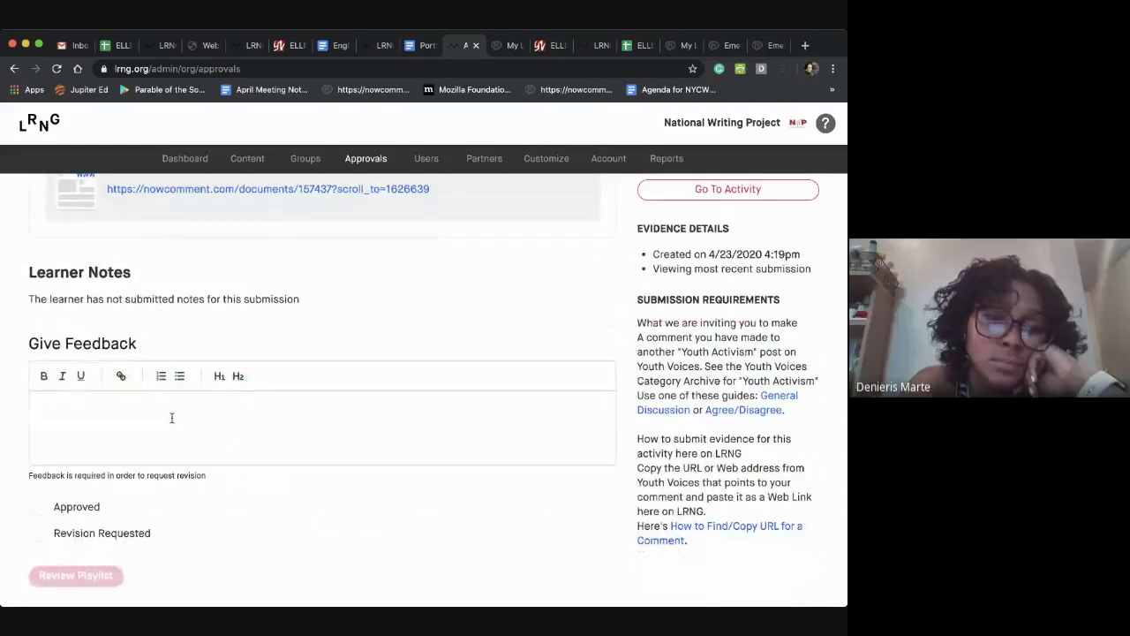
{"action": "type", "text": "Link to a"}
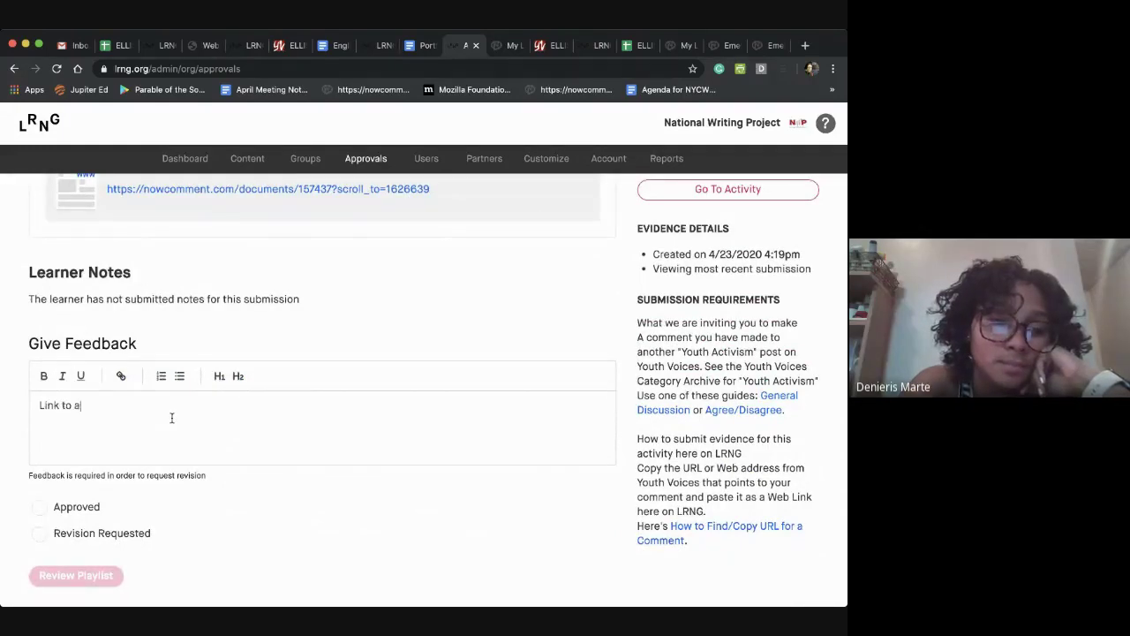
{"action": "type", "text": " comment on"}
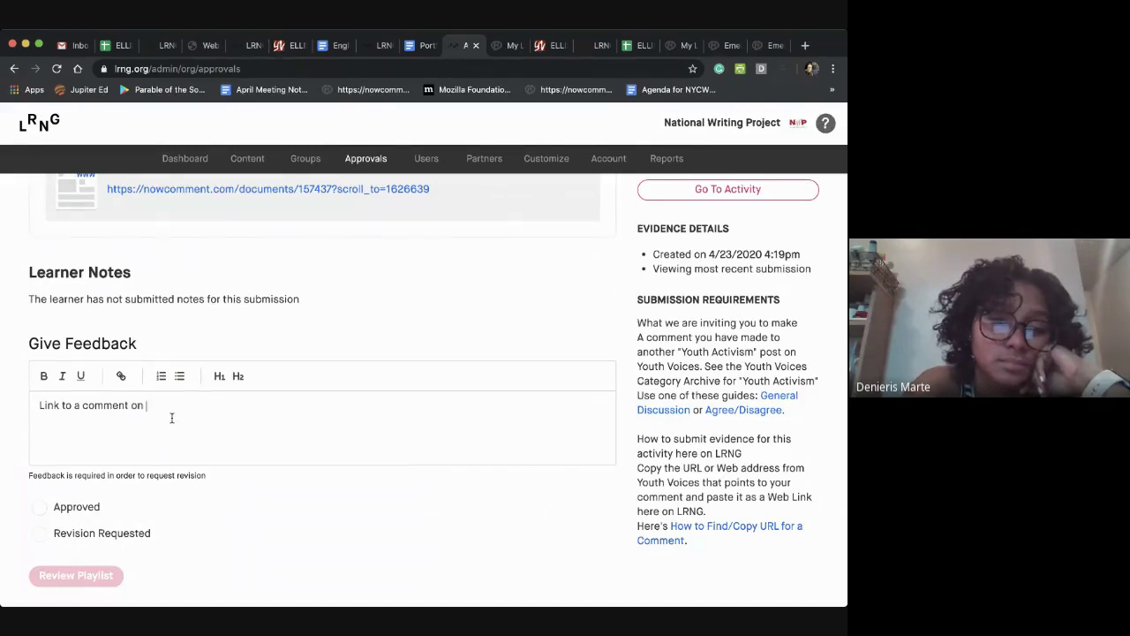
{"action": "type", "text": " an"}
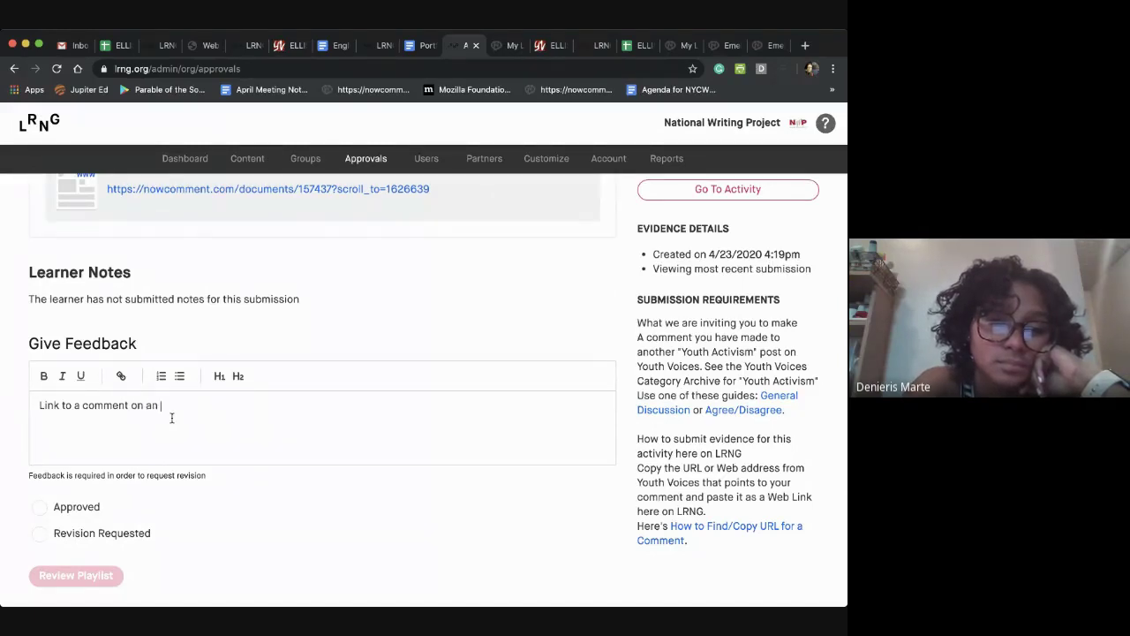
{"action": "type", "text": " AOC letter"}
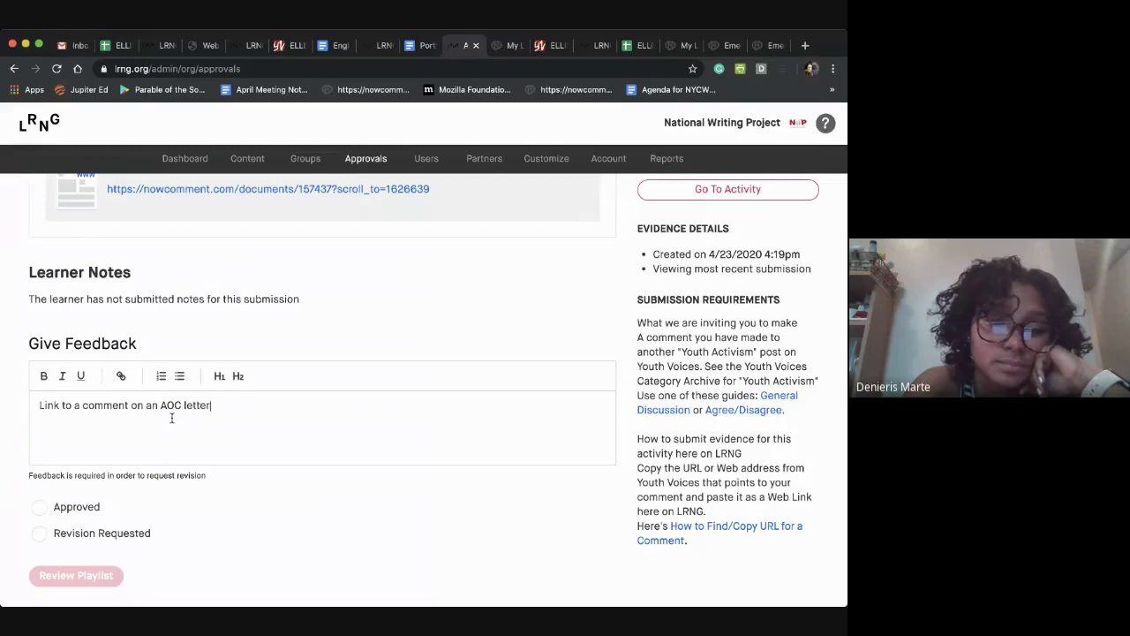
{"action": "type", "text": "."}
{"action": "left_click", "coordinate": [38, 534]}
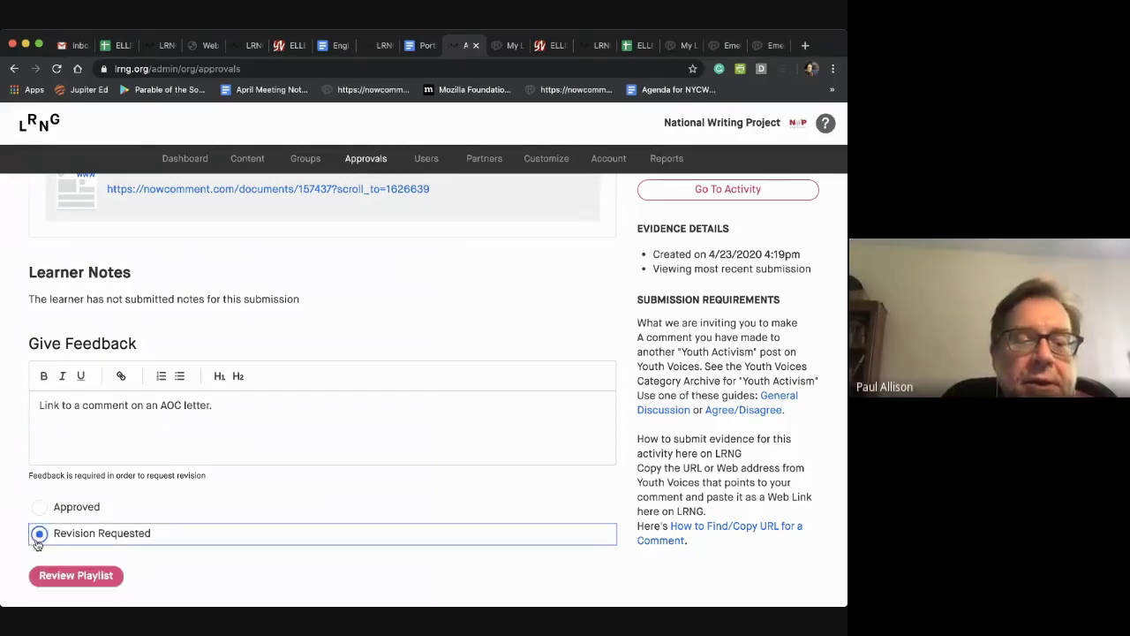
{"action": "scroll", "coordinate": [115, 546], "scroll_direction": "down", "scroll_amount": 1}
{"action": "scroll", "coordinate": [115, 547], "scroll_direction": "down", "scroll_amount": 3}
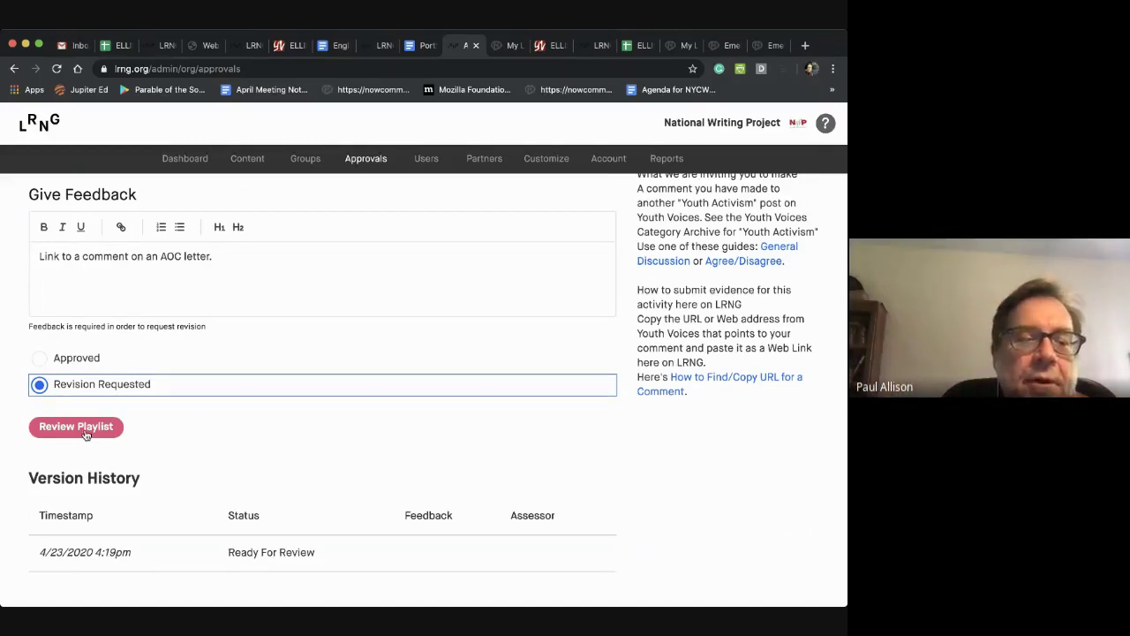
{"action": "left_click", "coordinate": [76, 427]}
Step: Send the playlist back with feedback 'Youth Voices work needs to appear.', taking resubmission-review responsibility
{"action": "scroll", "coordinate": [199, 450], "scroll_direction": "down", "scroll_amount": 10}
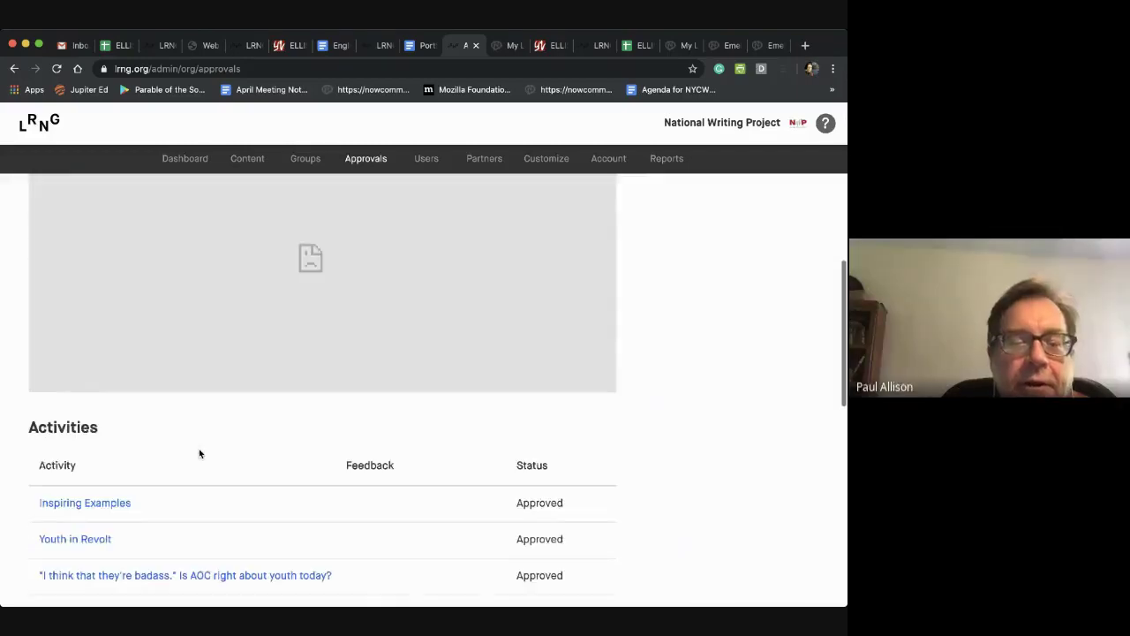
{"action": "scroll", "coordinate": [198, 453], "scroll_direction": "down", "scroll_amount": 6}
{"action": "scroll", "coordinate": [199, 449], "scroll_direction": "up", "scroll_amount": 1}
{"action": "scroll", "coordinate": [538, 345], "scroll_direction": "down", "scroll_amount": 1}
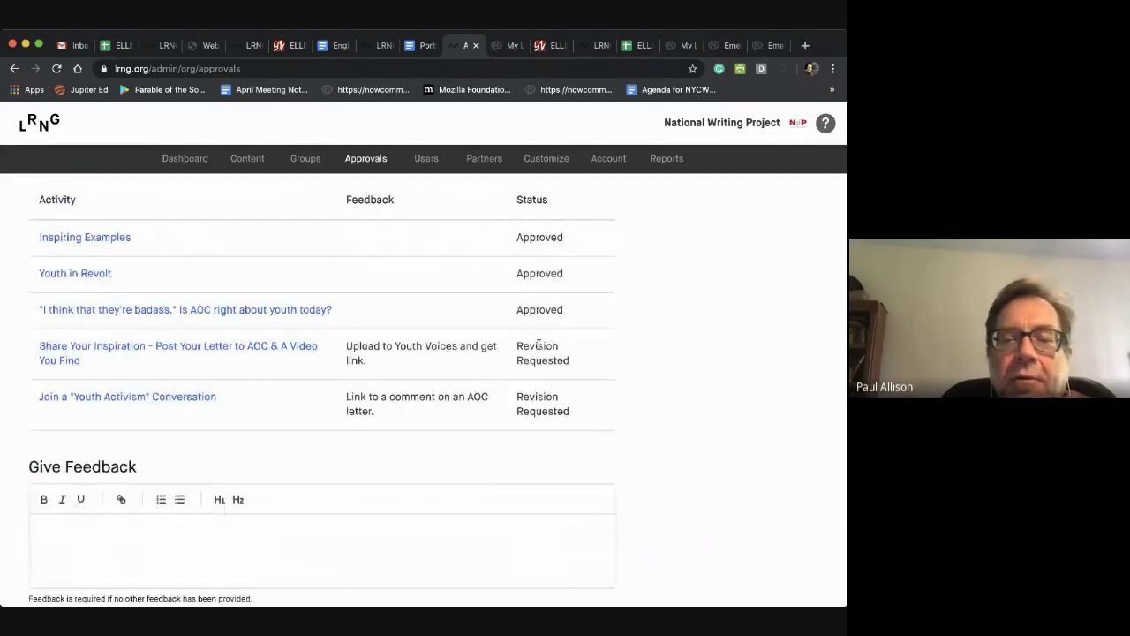
{"action": "scroll", "coordinate": [462, 486], "scroll_direction": "down", "scroll_amount": 3}
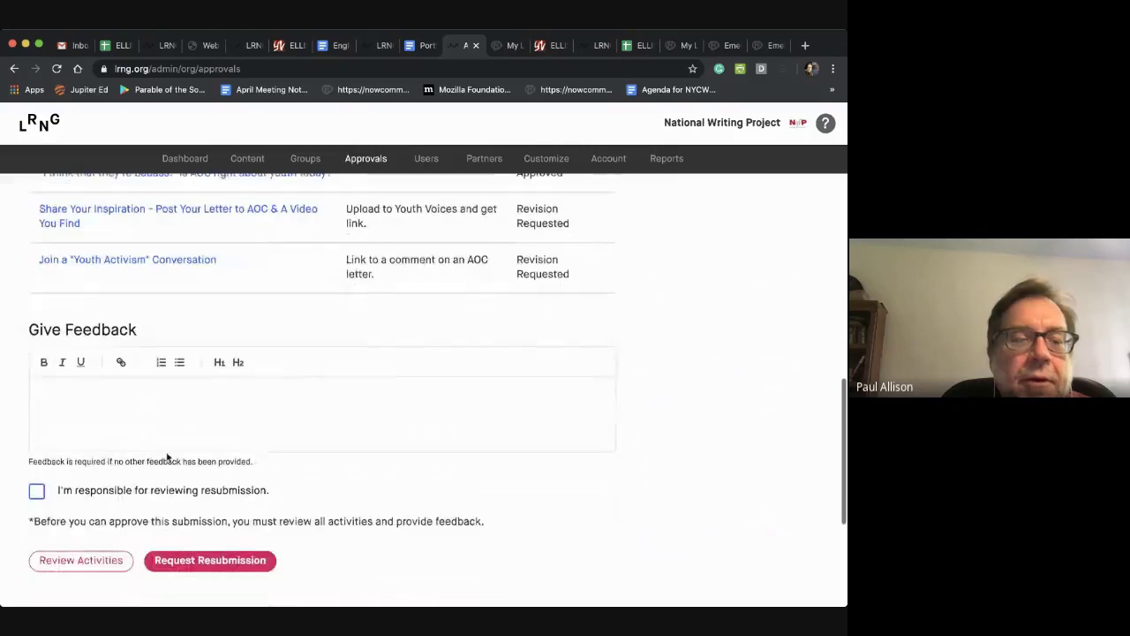
{"action": "left_click", "coordinate": [150, 409]}
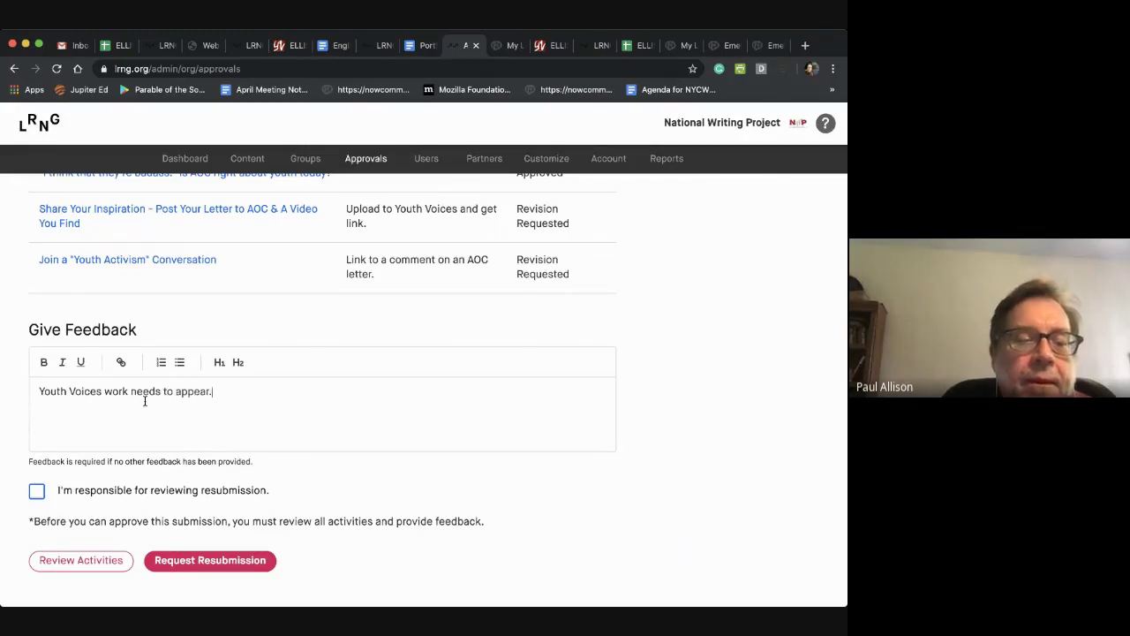
{"action": "left_click", "coordinate": [36, 490]}
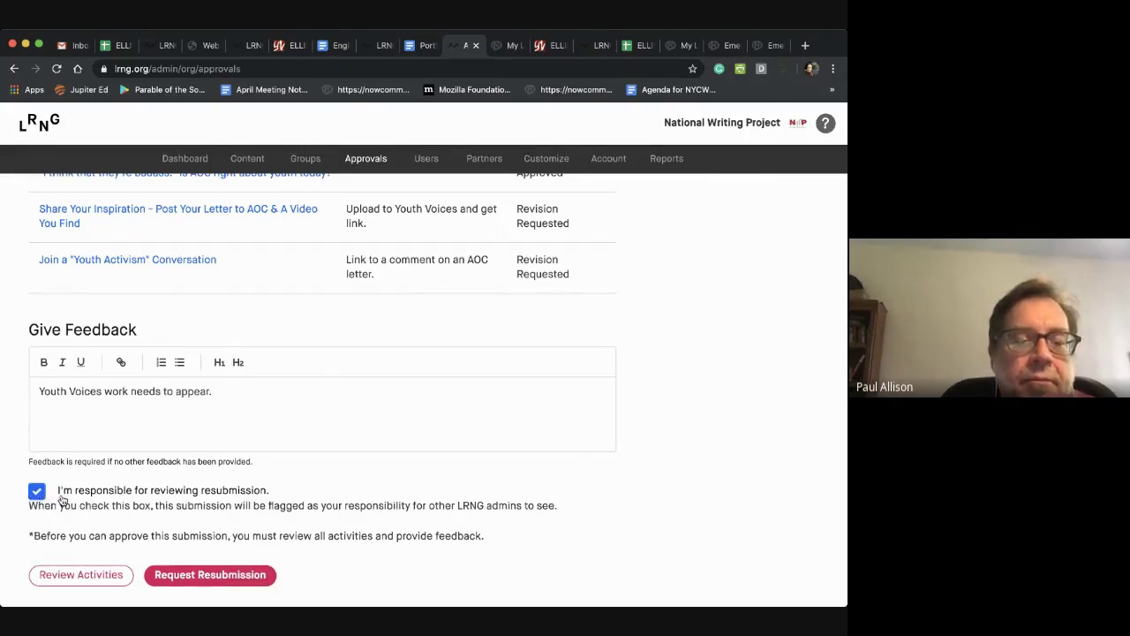
{"action": "left_click", "coordinate": [218, 574]}
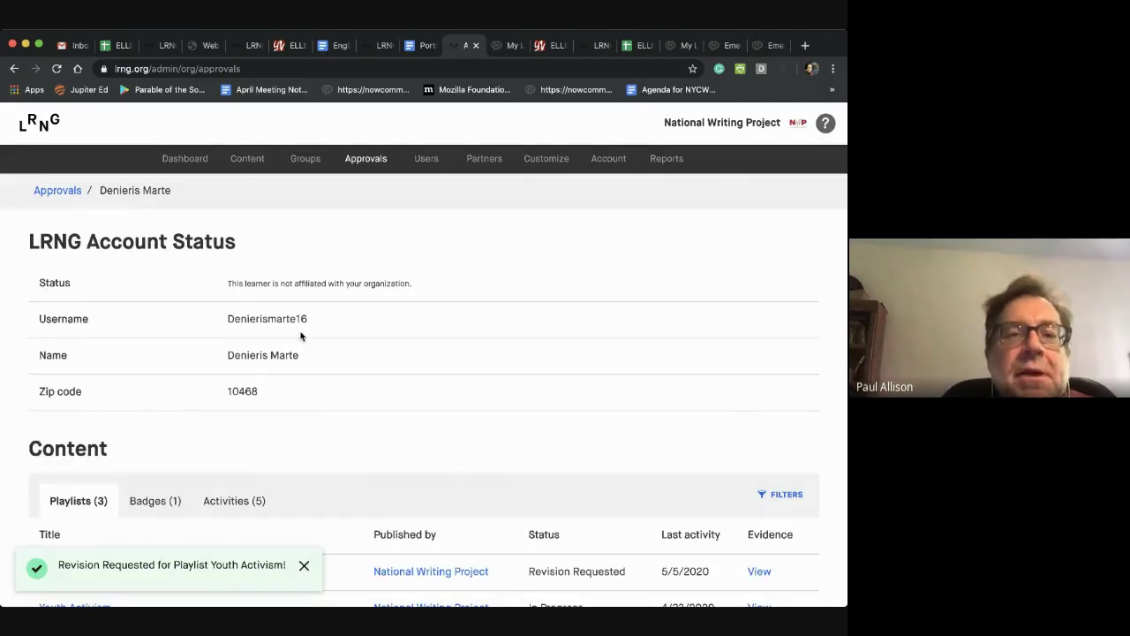
Step: Switch to the ELLIS Checklist spreadsheet and scroll to the learner's Youth Activism columns
{"action": "left_click", "coordinate": [116, 46]}
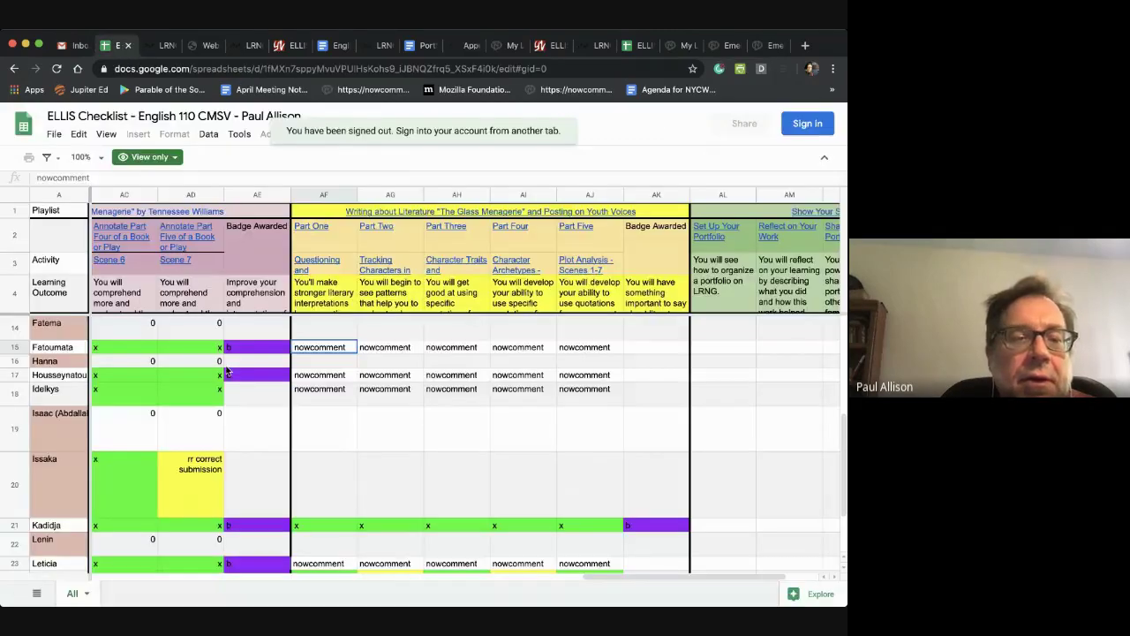
{"action": "scroll", "coordinate": [277, 371], "scroll_direction": "left", "scroll_amount": 15}
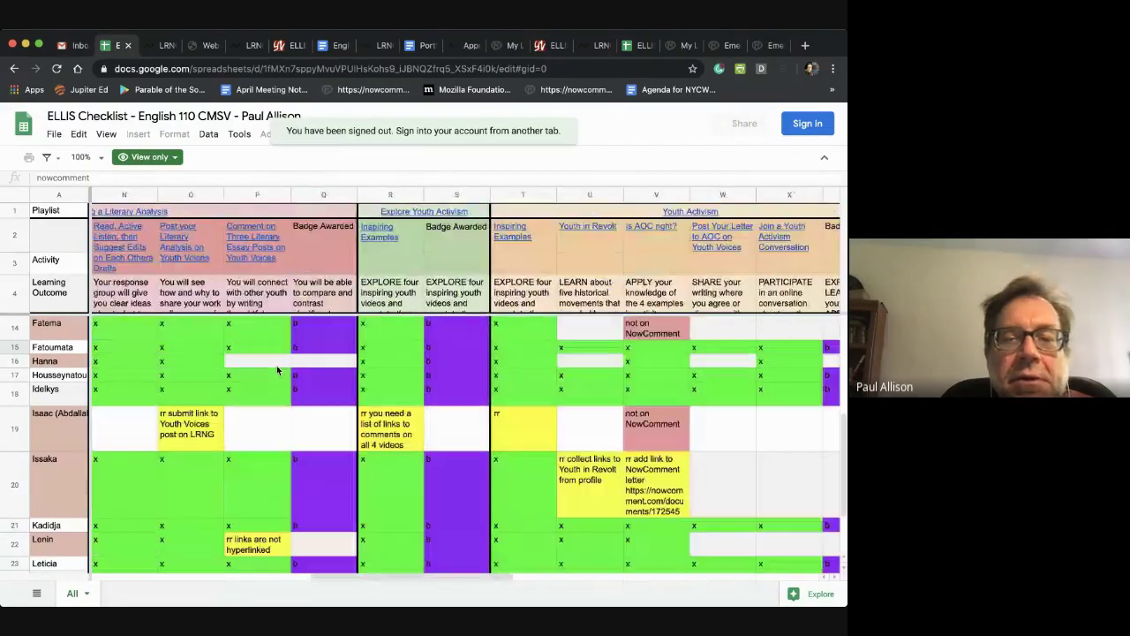
{"action": "scroll", "coordinate": [277, 371], "scroll_direction": "left", "scroll_amount": 10}
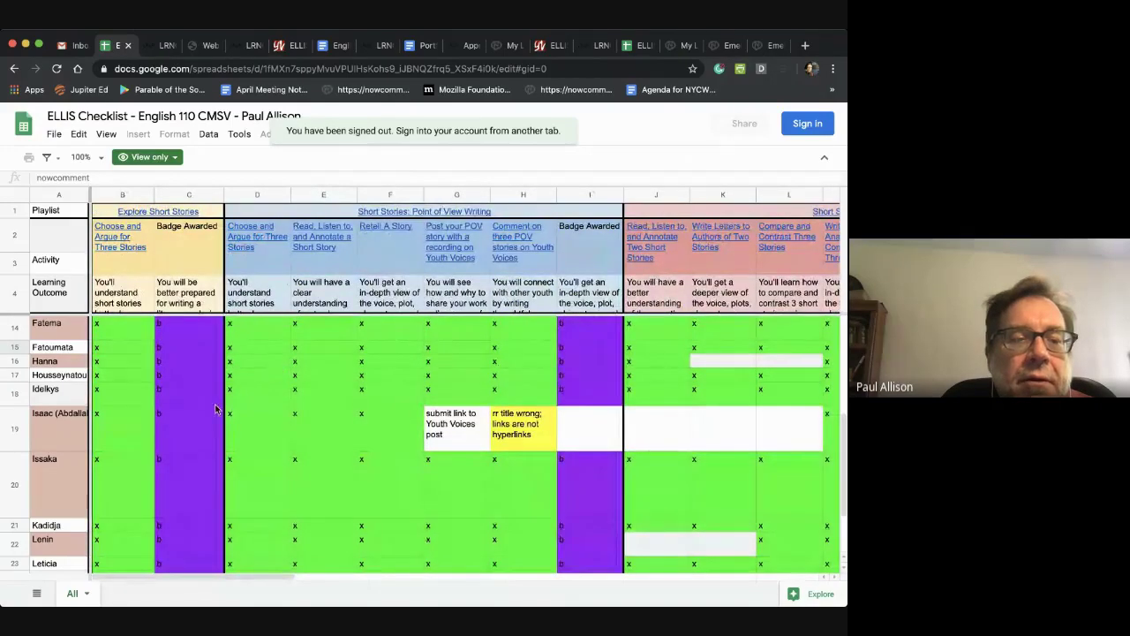
{"action": "scroll", "coordinate": [215, 408], "scroll_direction": "up", "scroll_amount": 1}
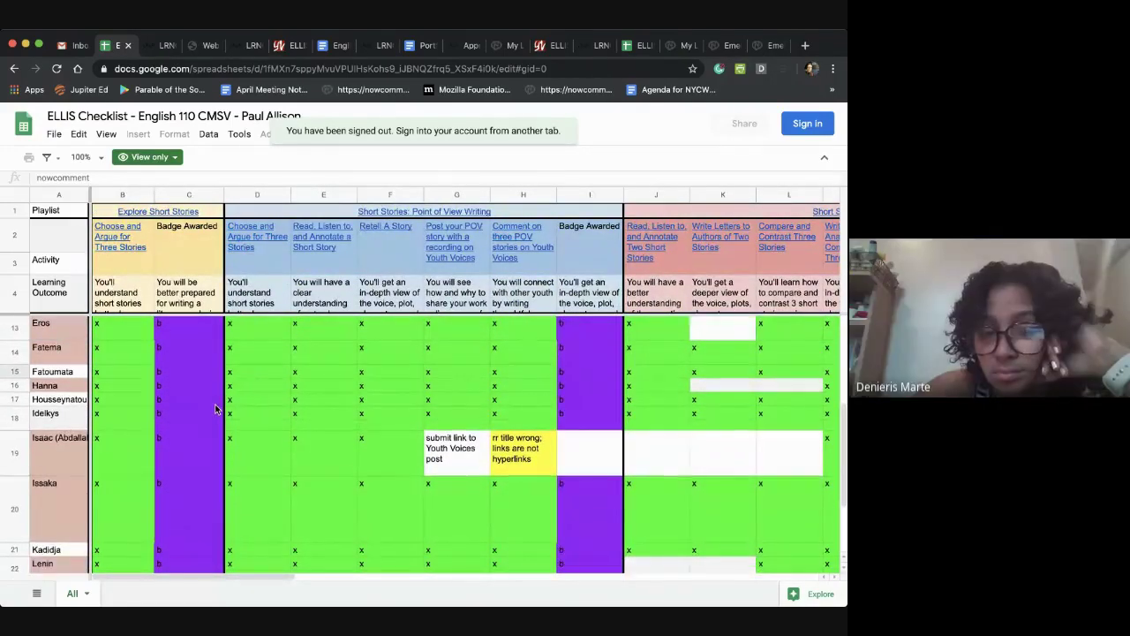
{"action": "scroll", "coordinate": [214, 408], "scroll_direction": "right", "scroll_amount": 10}
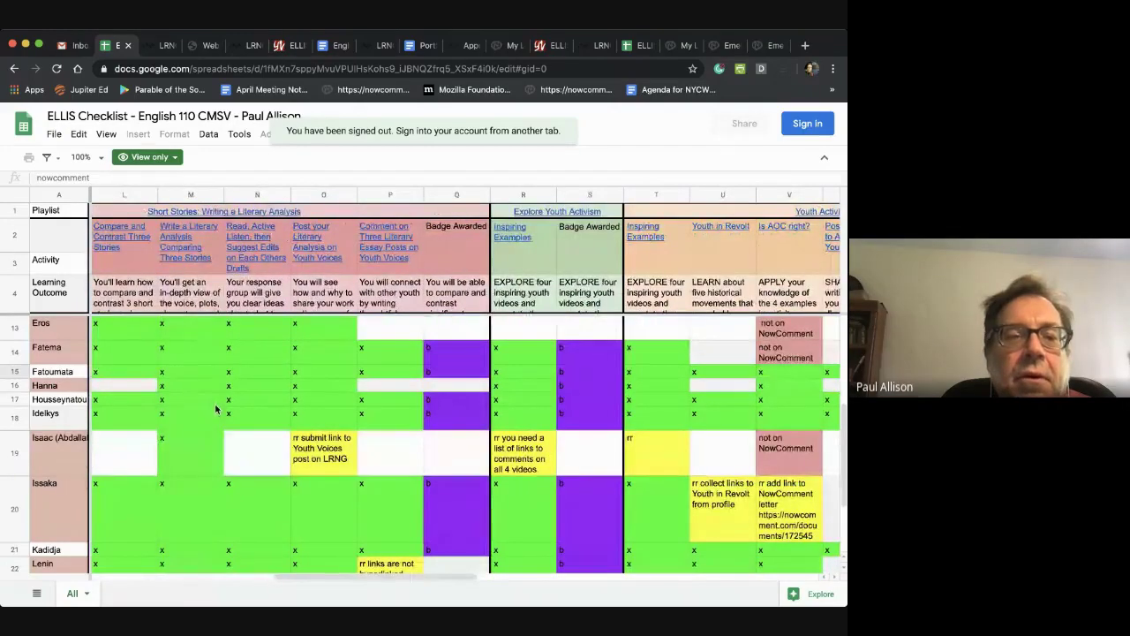
{"action": "scroll", "coordinate": [215, 408], "scroll_direction": "right", "scroll_amount": 8}
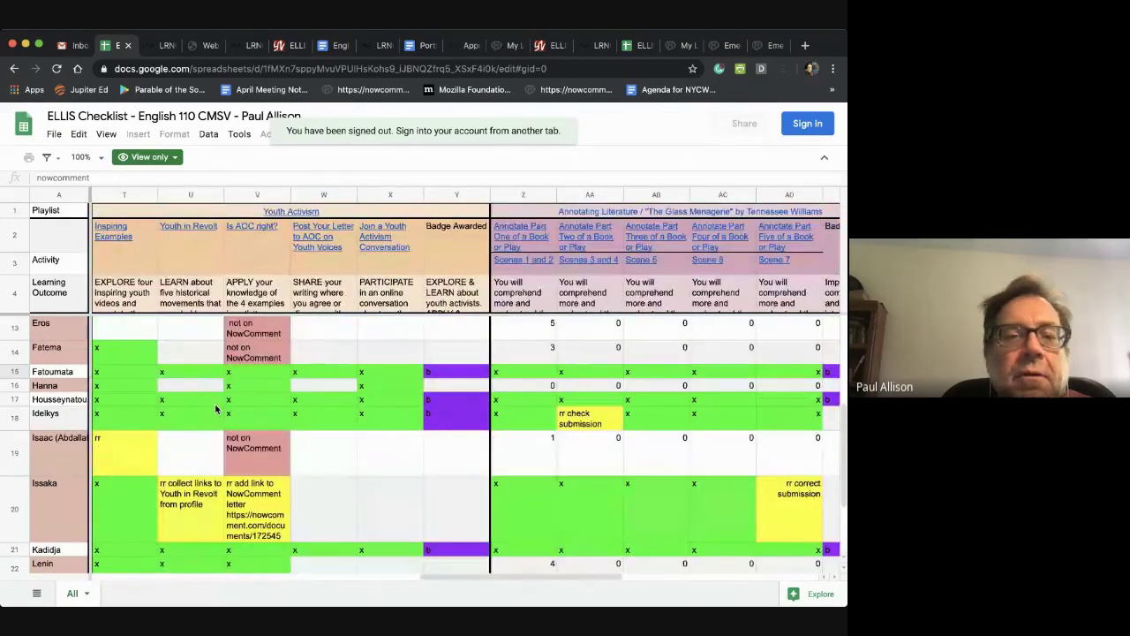
{"action": "scroll", "coordinate": [178, 391], "scroll_direction": "up", "scroll_amount": 3}
{"action": "scroll", "coordinate": [178, 391], "scroll_direction": "left", "scroll_amount": 2}
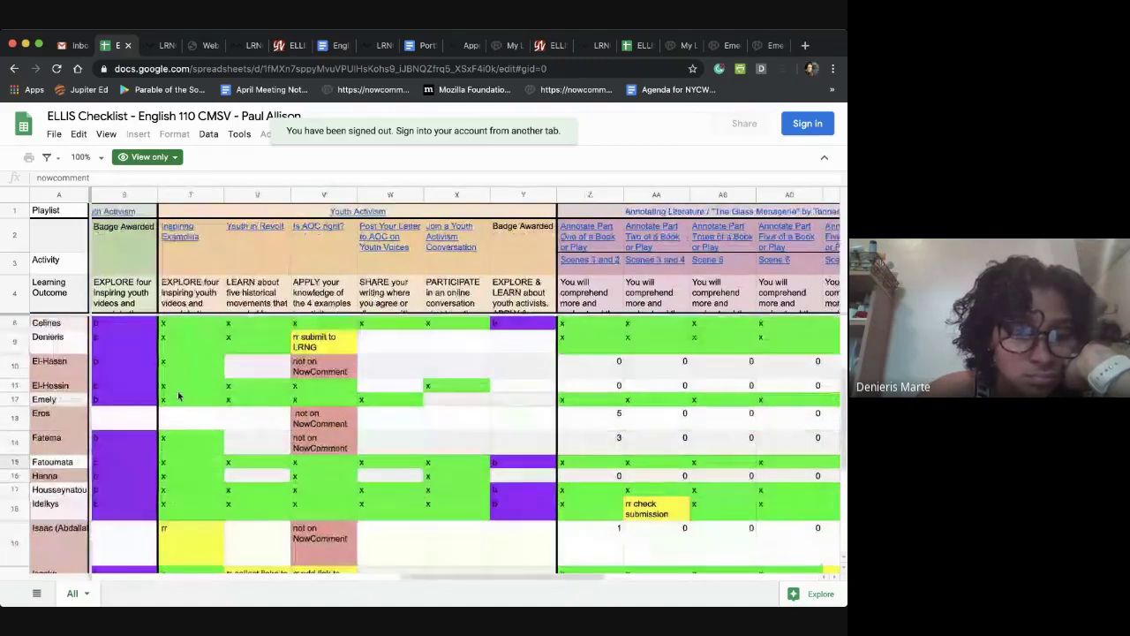
Step: Try editing the revision note in V9, then sign in for editing access
{"action": "left_click", "coordinate": [332, 350]}
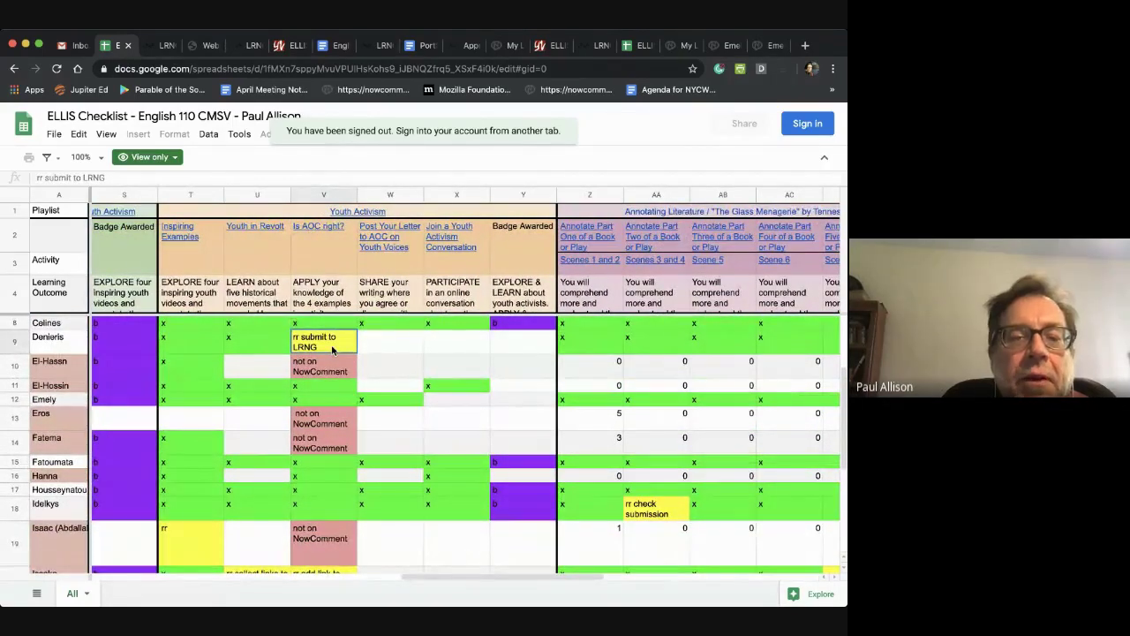
{"action": "right_click", "coordinate": [314, 346]}
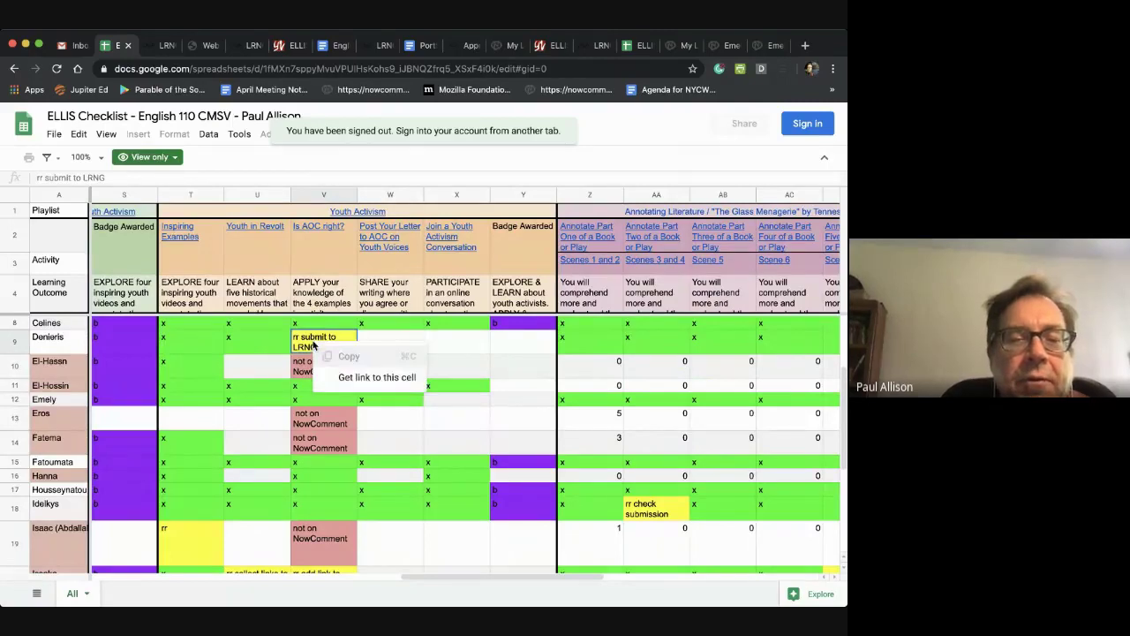
{"action": "left_click", "coordinate": [311, 346]}
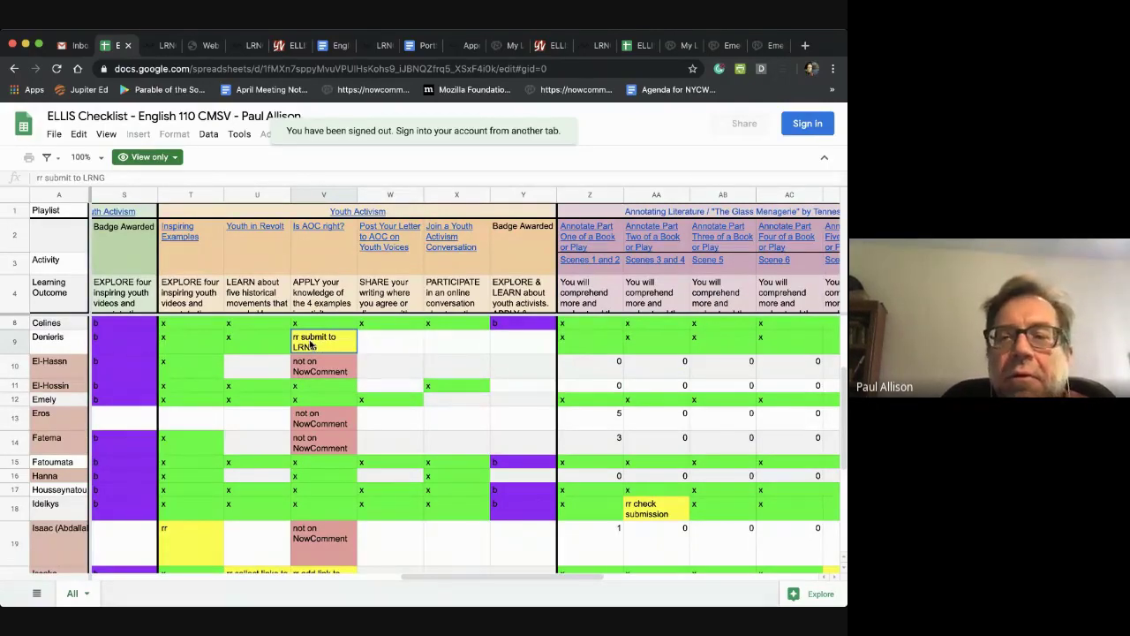
{"action": "left_click", "coordinate": [811, 123]}
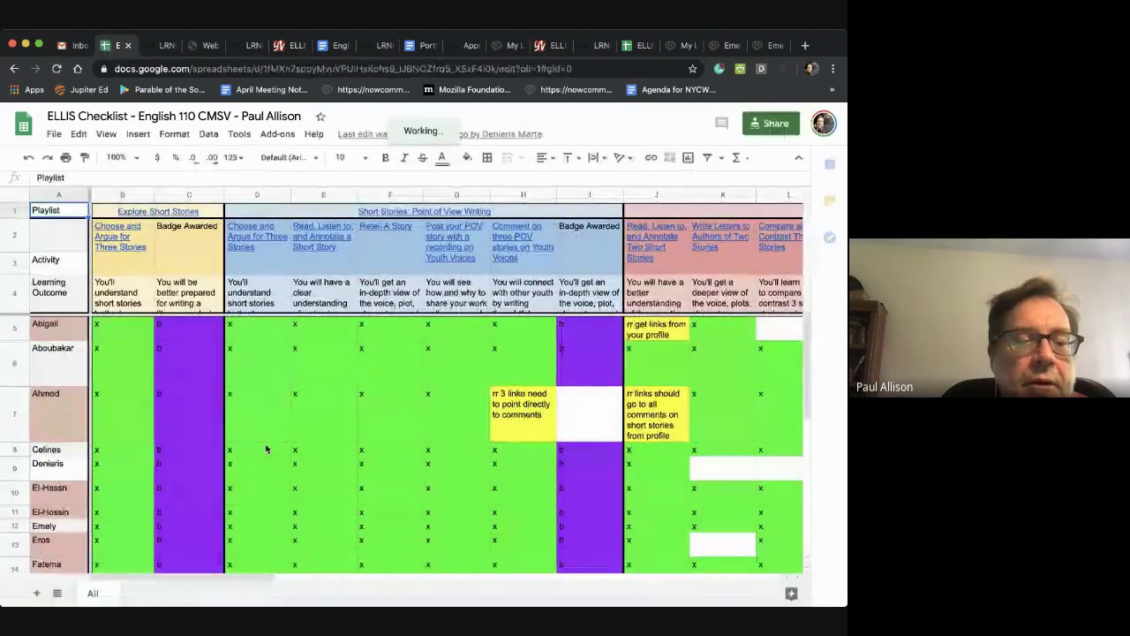
Step: Replace V9's note with x and enter rr in W9 and X9
{"action": "scroll", "coordinate": [266, 450], "scroll_direction": "down", "scroll_amount": 2}
{"action": "scroll", "coordinate": [266, 450], "scroll_direction": "up", "scroll_amount": 1}
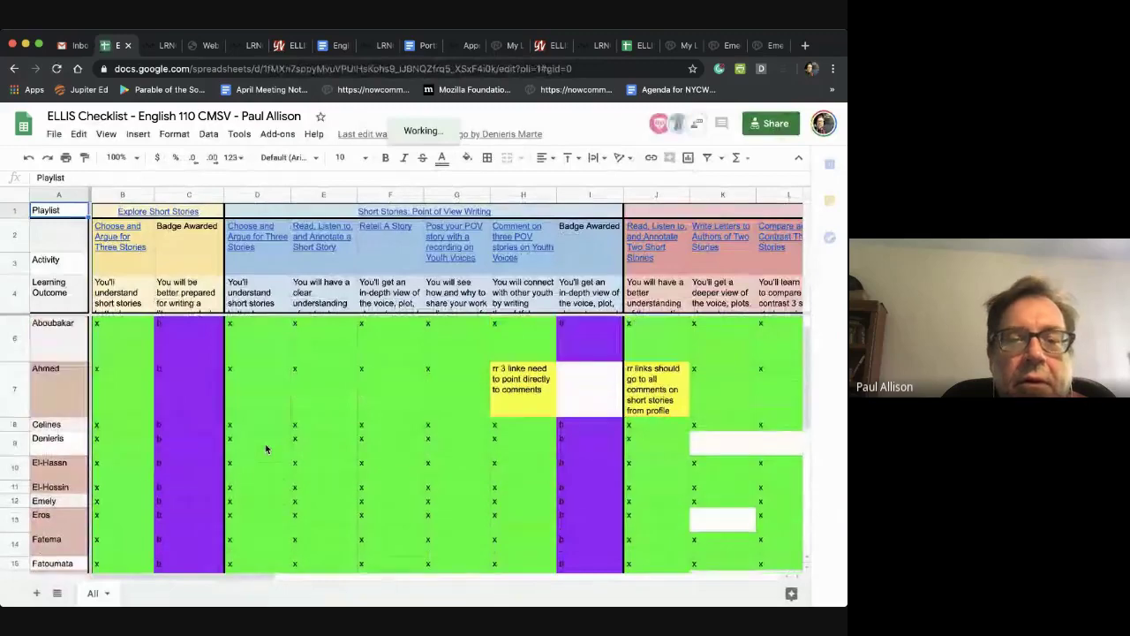
{"action": "scroll", "coordinate": [266, 450], "scroll_direction": "right", "scroll_amount": 2}
{"action": "scroll", "coordinate": [266, 449], "scroll_direction": "right", "scroll_amount": 15}
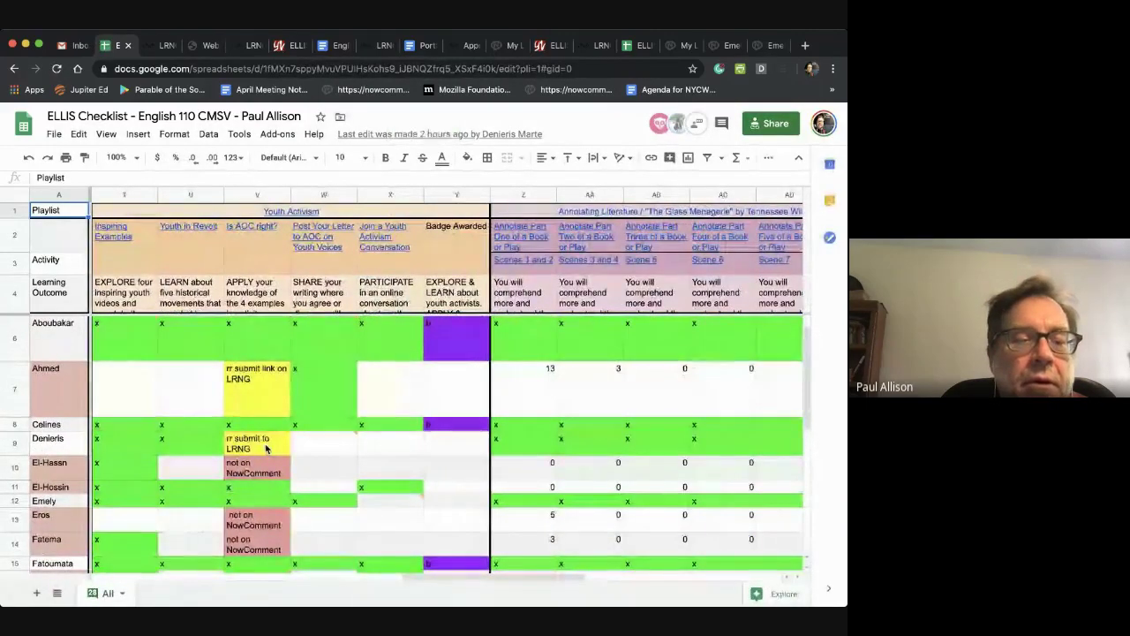
{"action": "scroll", "coordinate": [266, 449], "scroll_direction": "left", "scroll_amount": 3}
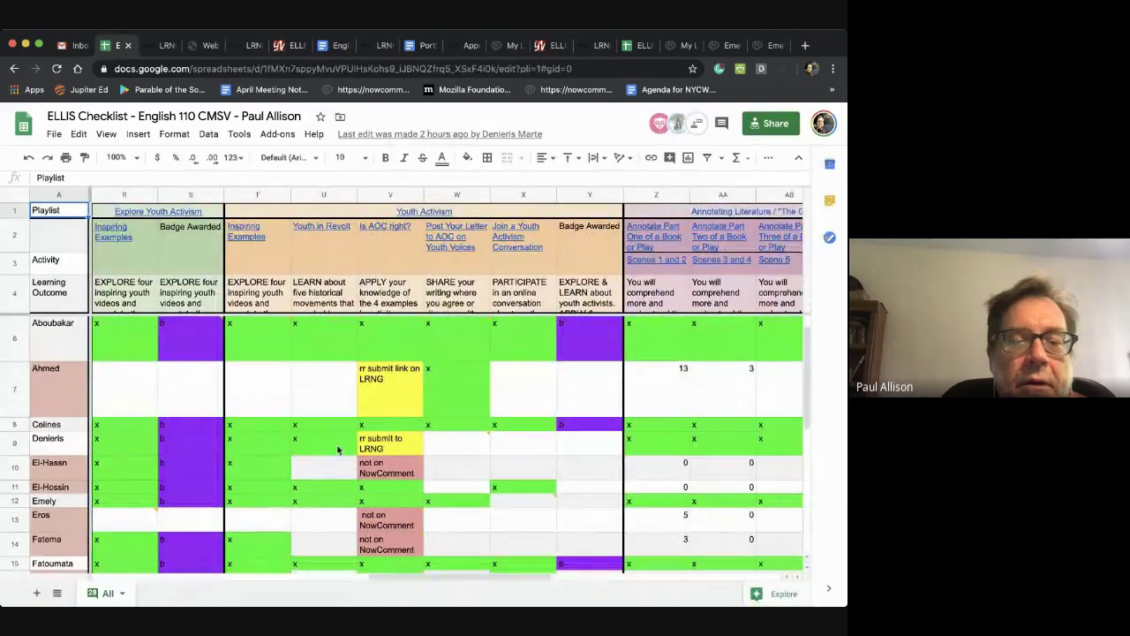
{"action": "double_click", "coordinate": [375, 446]}
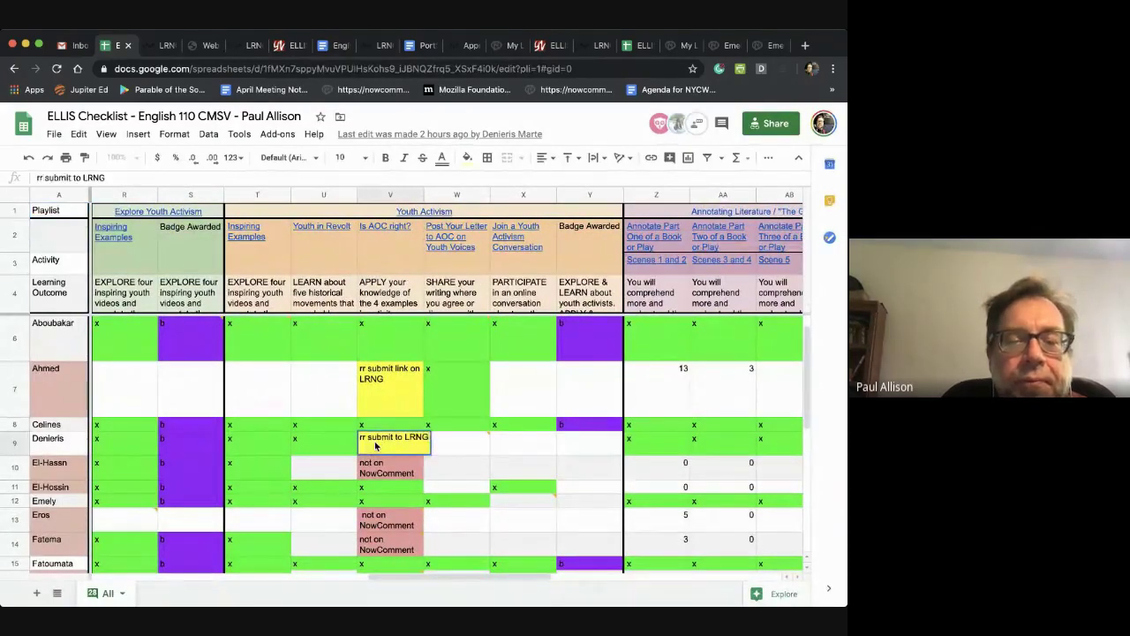
{"action": "key", "text": "BackSpace"}
{"action": "key", "text": "BackSpace"}
{"action": "key", "text": "BackSpace"}
{"action": "key", "text": "BackSpace"}
{"action": "key", "text": "BackSpace"}
{"action": "key", "text": "BackSpace"}
{"action": "key", "text": "BackSpace"}
{"action": "key", "text": "BackSpace"}
{"action": "key", "text": "BackSpace"}
{"action": "key", "text": "BackSpace"}
{"action": "key", "text": "BackSpace"}
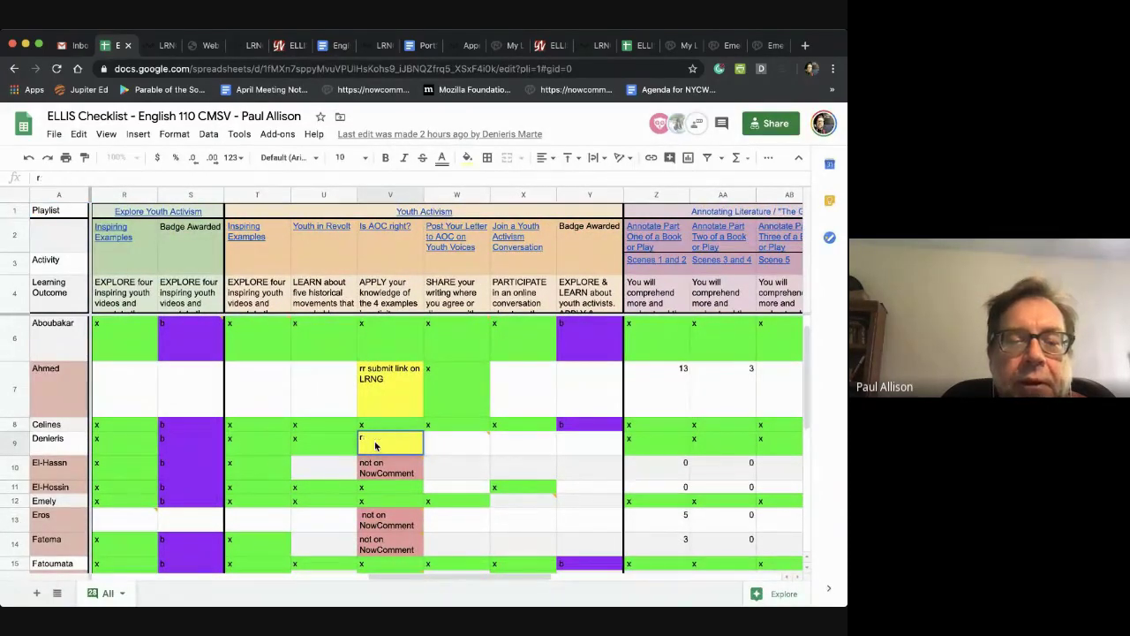
{"action": "left_click", "coordinate": [435, 449]}
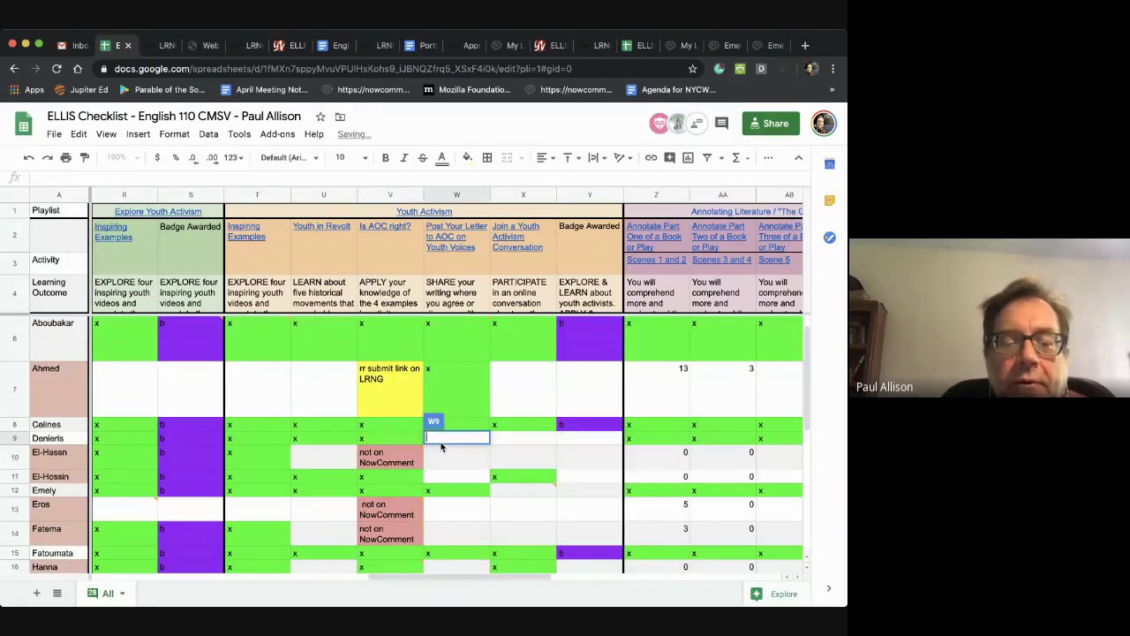
{"action": "left_click", "coordinate": [498, 439]}
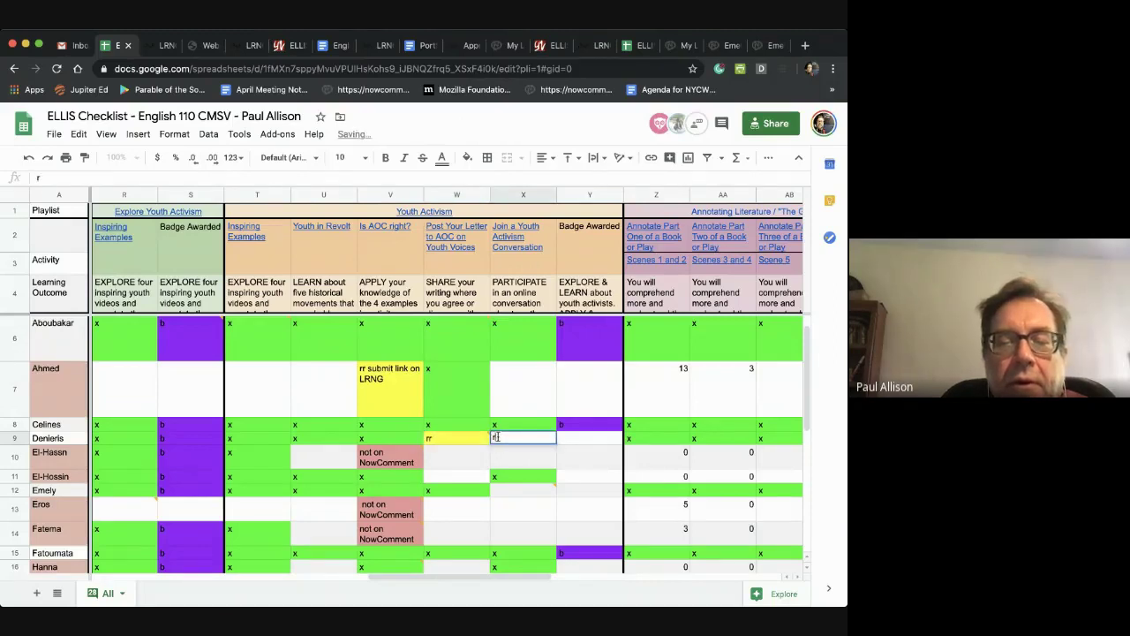
{"action": "type", "text": "rr"}
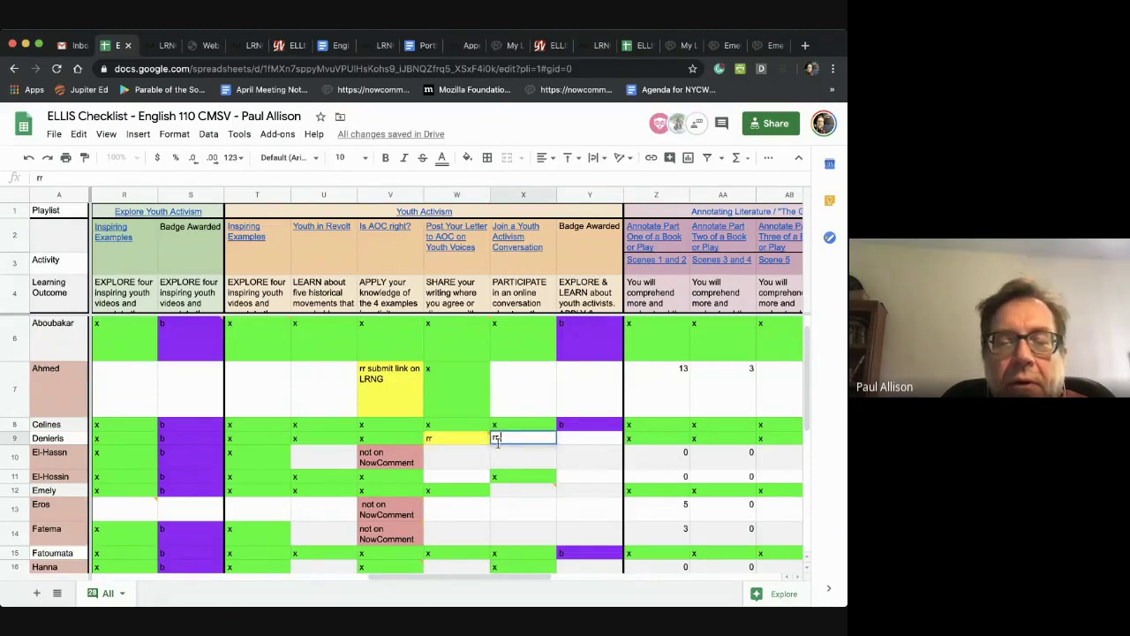
{"action": "left_click", "coordinate": [452, 478]}
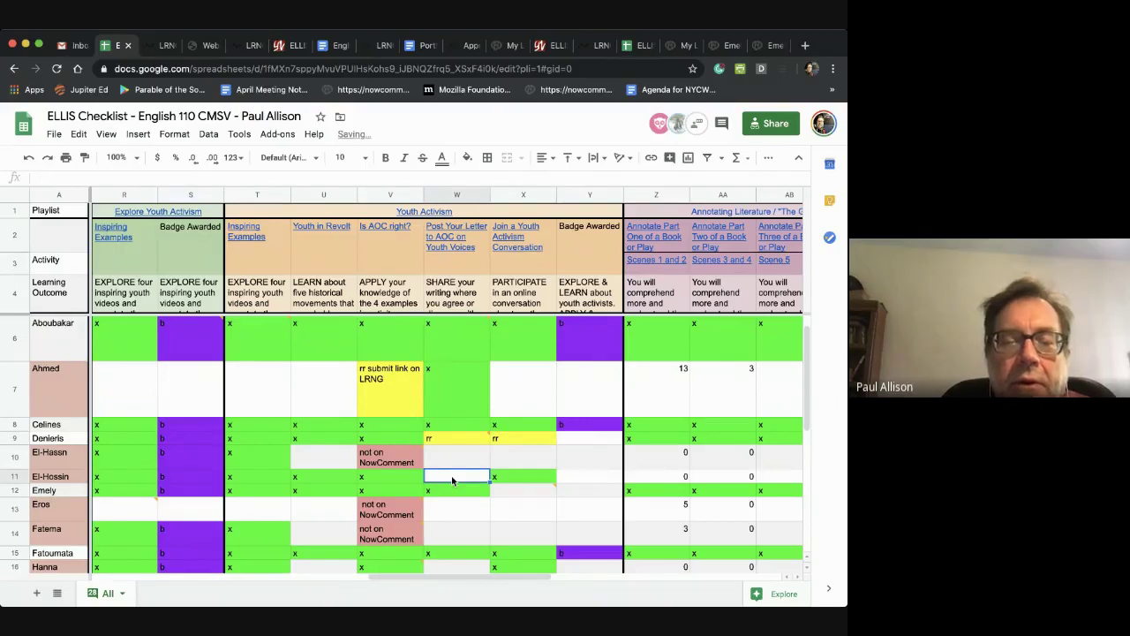
Step: Resolve the comment attached to W9 by marking it done
{"action": "left_click", "coordinate": [485, 437]}
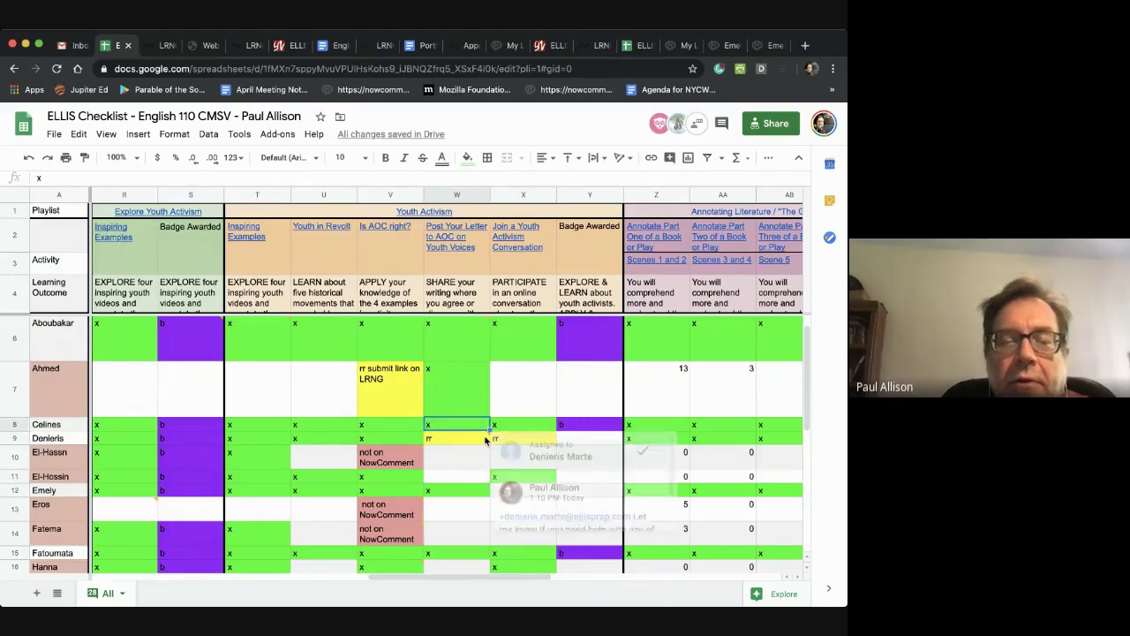
{"action": "scroll", "coordinate": [583, 477], "scroll_direction": "up", "scroll_amount": 2}
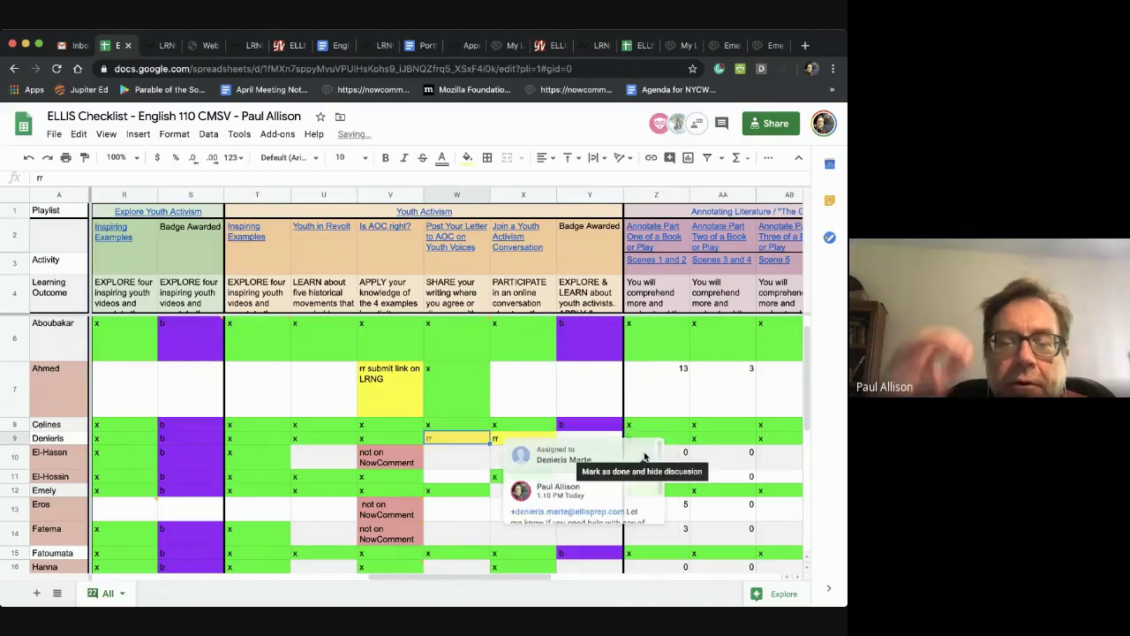
{"action": "left_click", "coordinate": [644, 452]}
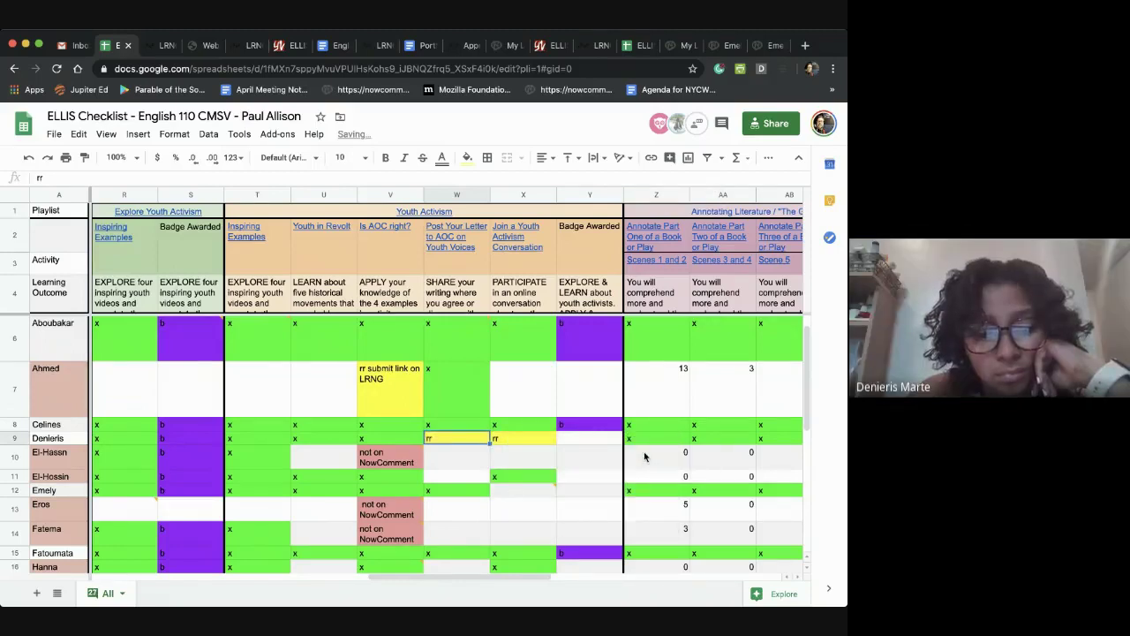
{"action": "scroll", "coordinate": [528, 473], "scroll_direction": "right", "scroll_amount": 10}
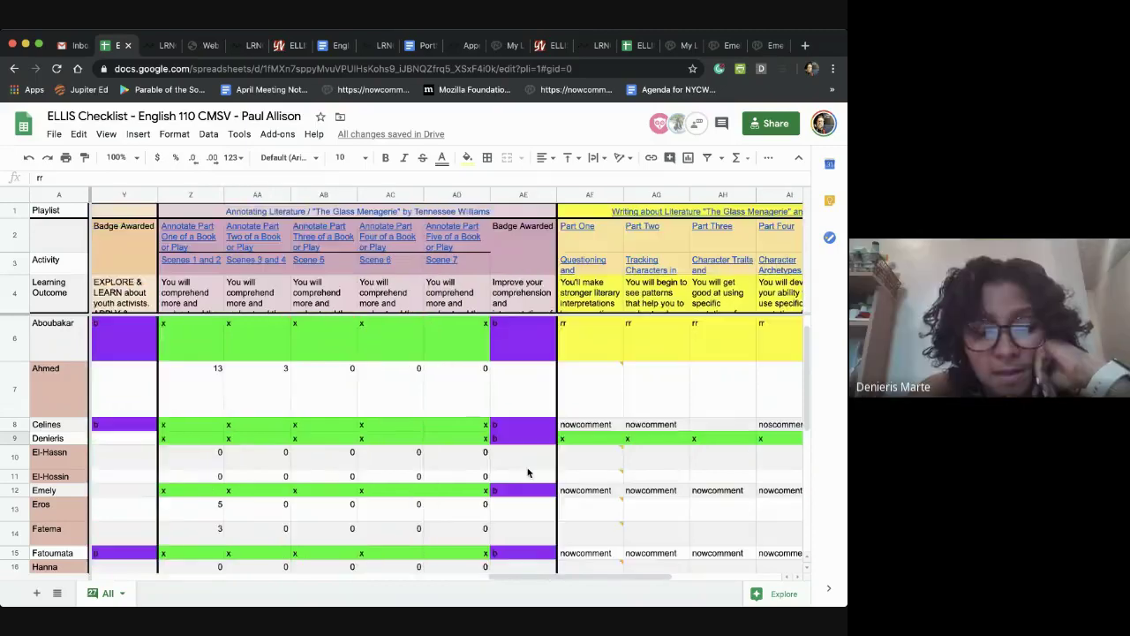
{"action": "scroll", "coordinate": [529, 473], "scroll_direction": "left", "scroll_amount": 15}
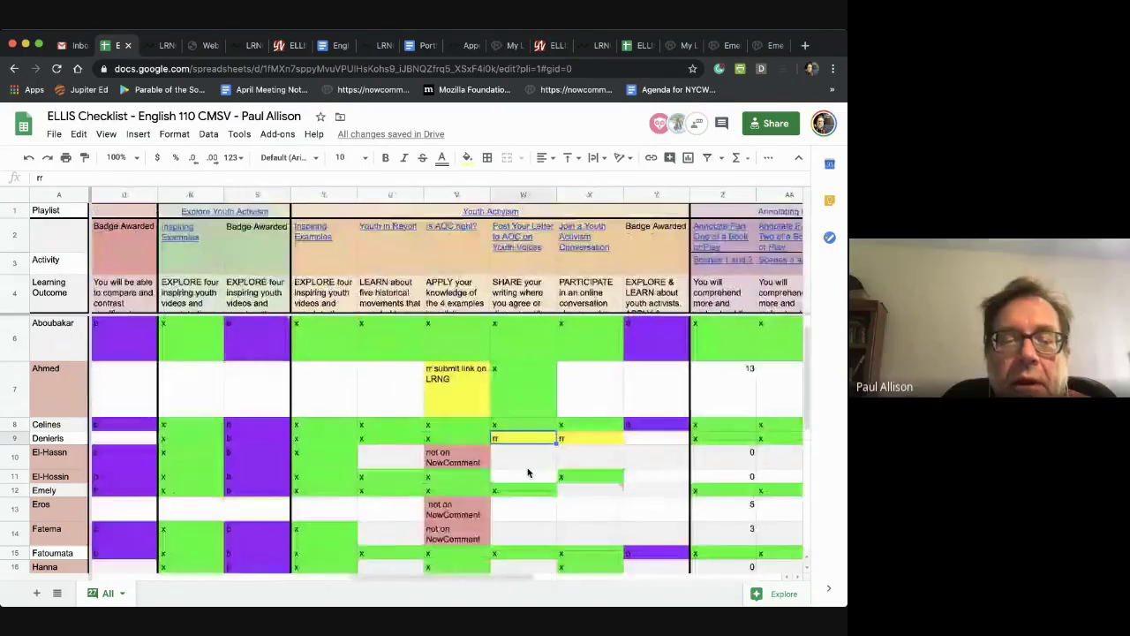
{"action": "scroll", "coordinate": [528, 473], "scroll_direction": "left", "scroll_amount": 5}
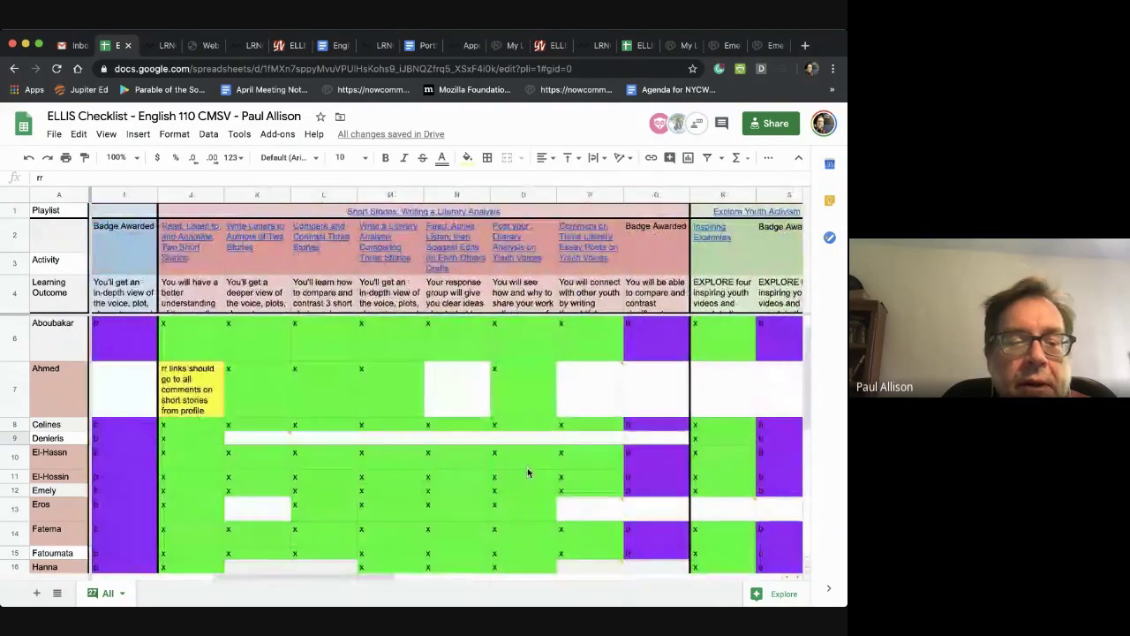
{"action": "scroll", "coordinate": [527, 472], "scroll_direction": "left", "scroll_amount": 8}
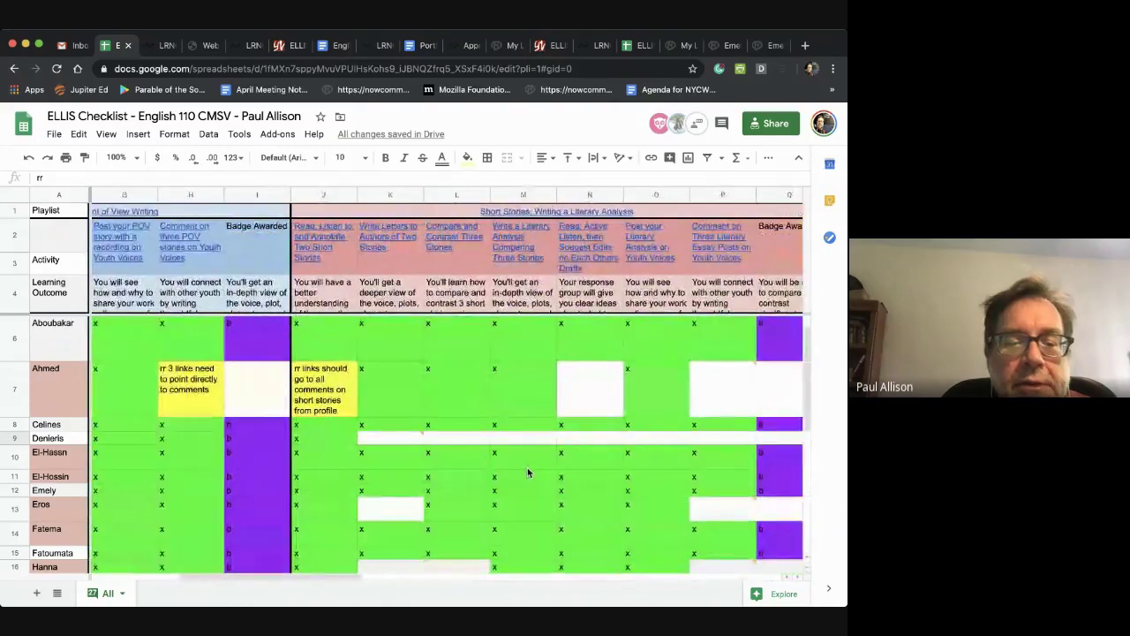
{"action": "scroll", "coordinate": [528, 473], "scroll_direction": "right", "scroll_amount": 20}
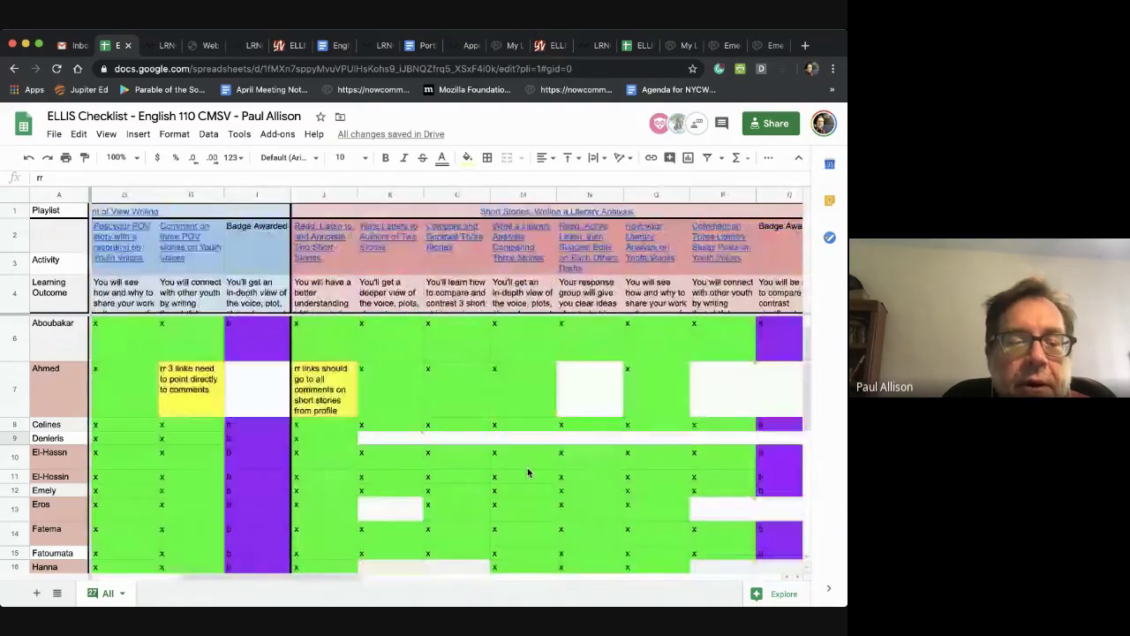
{"action": "scroll", "coordinate": [528, 472], "scroll_direction": "left", "scroll_amount": 2}
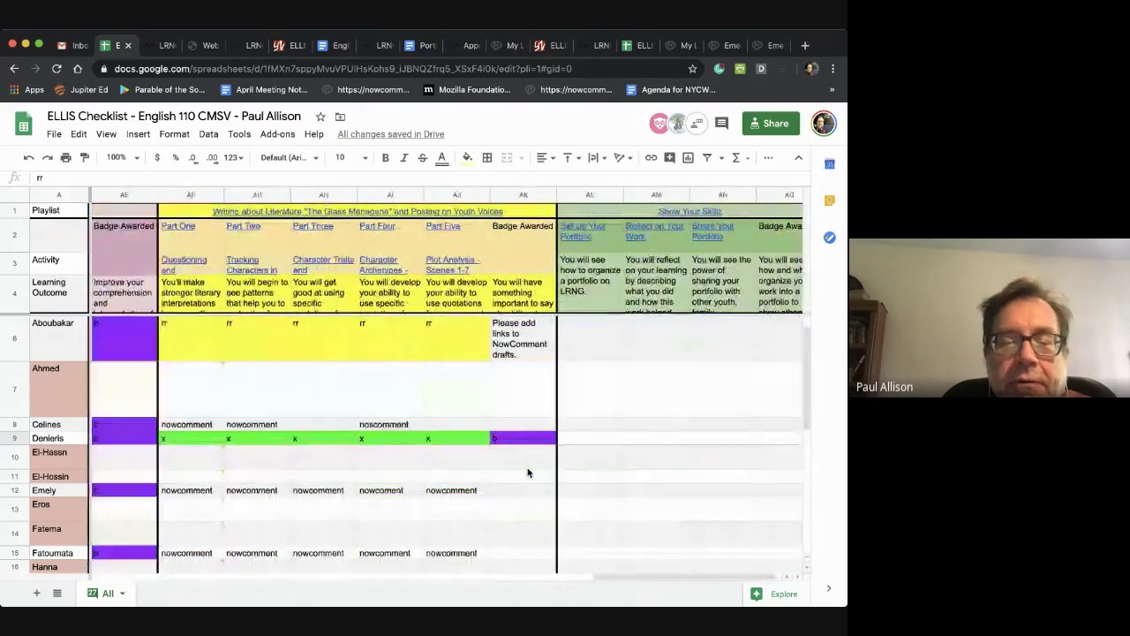
{"action": "scroll", "coordinate": [527, 473], "scroll_direction": "left", "scroll_amount": 8}
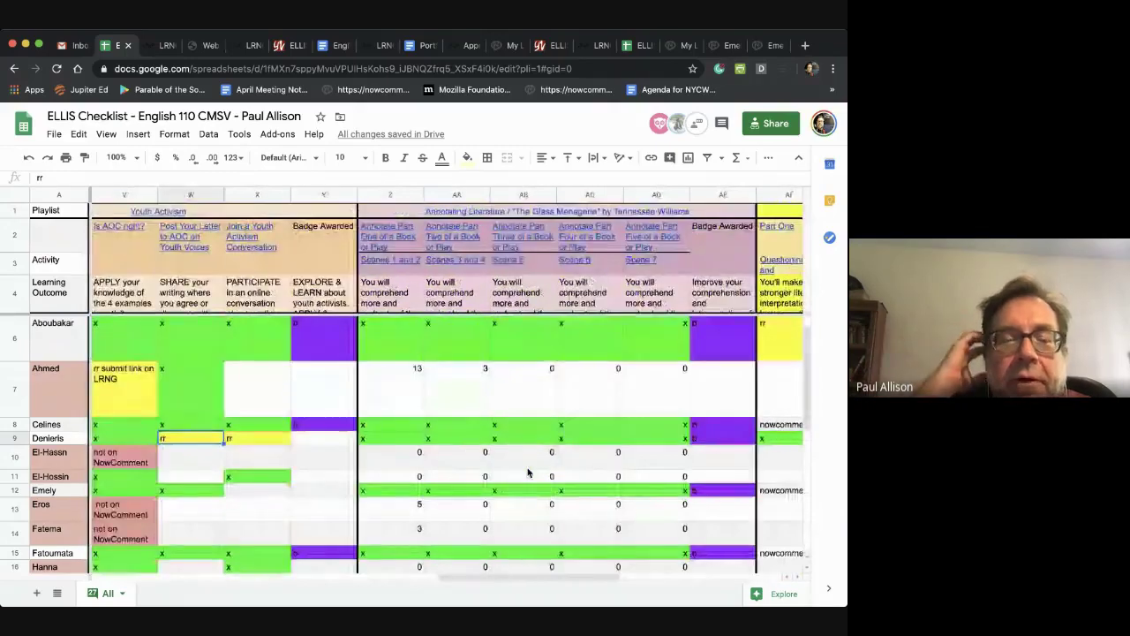
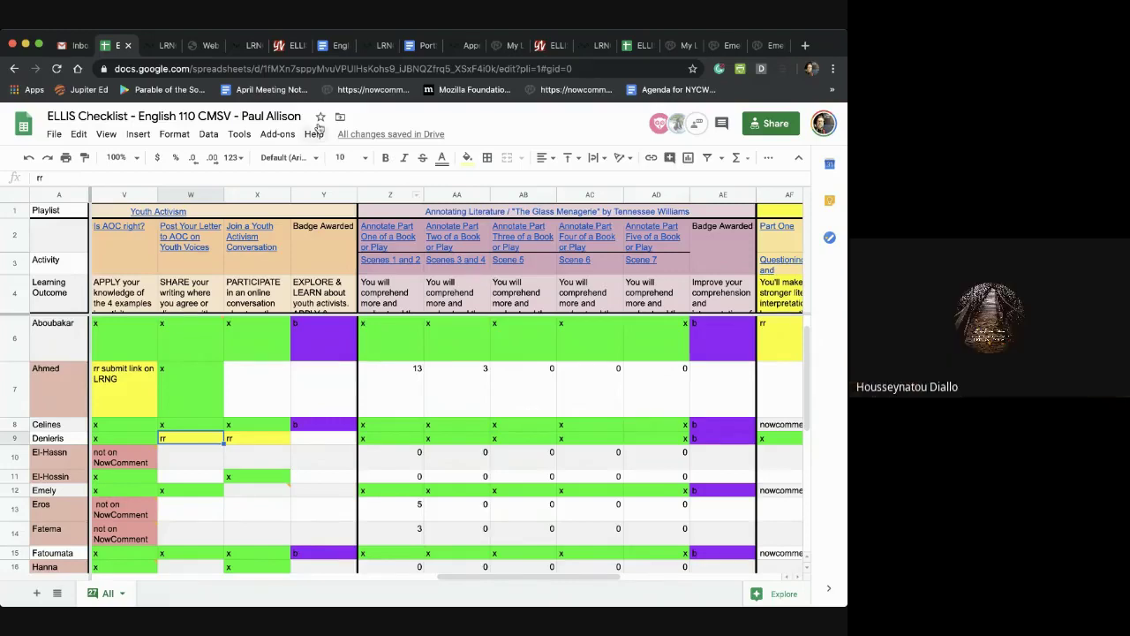
Step: Return to the Youth Voices ELLIS Preparatory Academy badges page and scroll to its top
{"action": "left_click", "coordinate": [162, 46]}
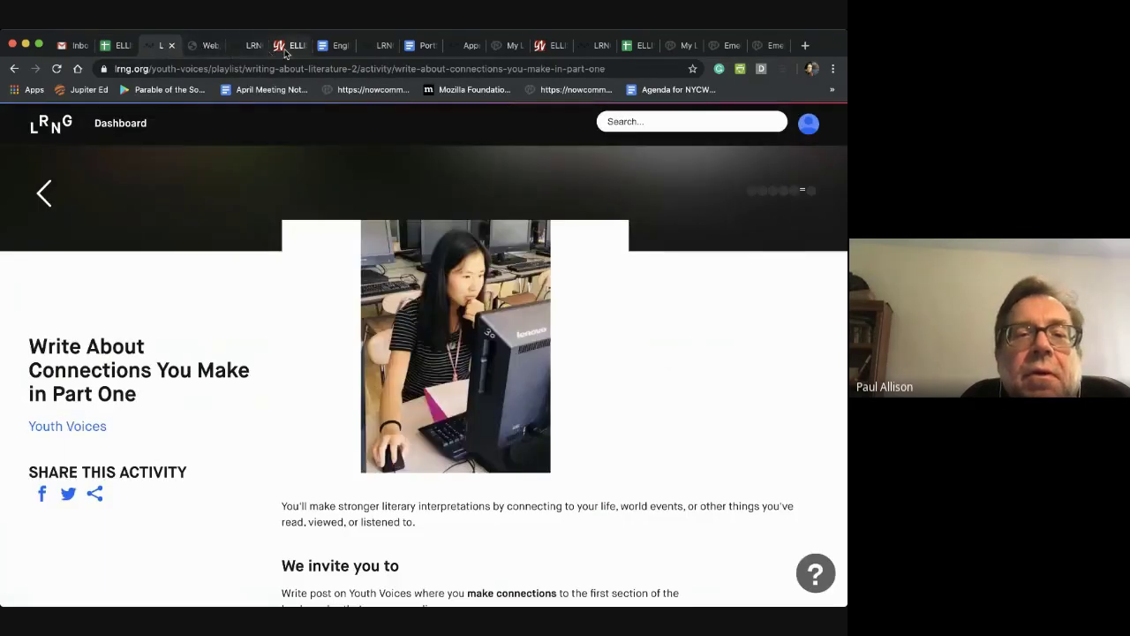
{"action": "left_click", "coordinate": [286, 51]}
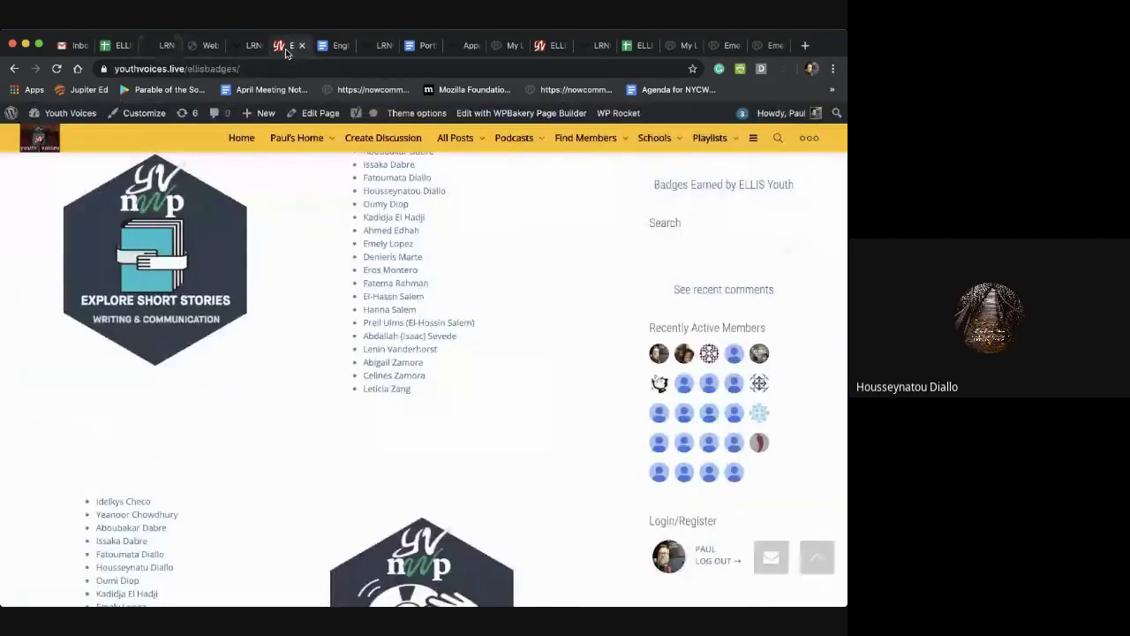
{"action": "scroll", "coordinate": [250, 398], "scroll_direction": "up", "scroll_amount": 3}
{"action": "scroll", "coordinate": [250, 399], "scroll_direction": "down", "scroll_amount": 10}
{"action": "scroll", "coordinate": [251, 404], "scroll_direction": "up", "scroll_amount": 10}
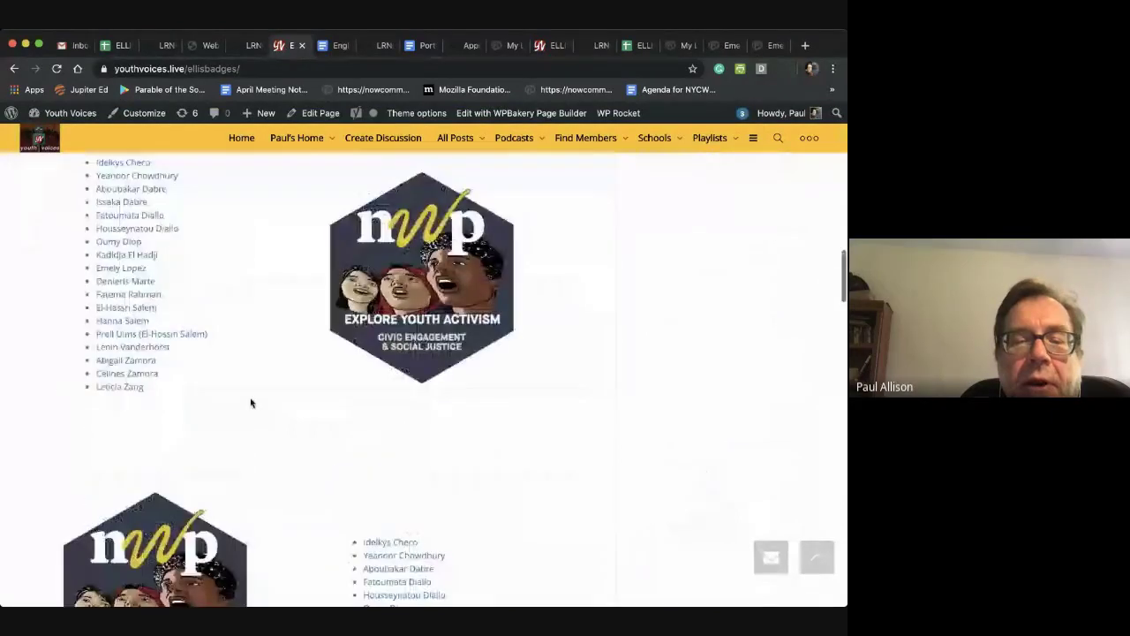
{"action": "scroll", "coordinate": [252, 401], "scroll_direction": "down", "scroll_amount": 1}
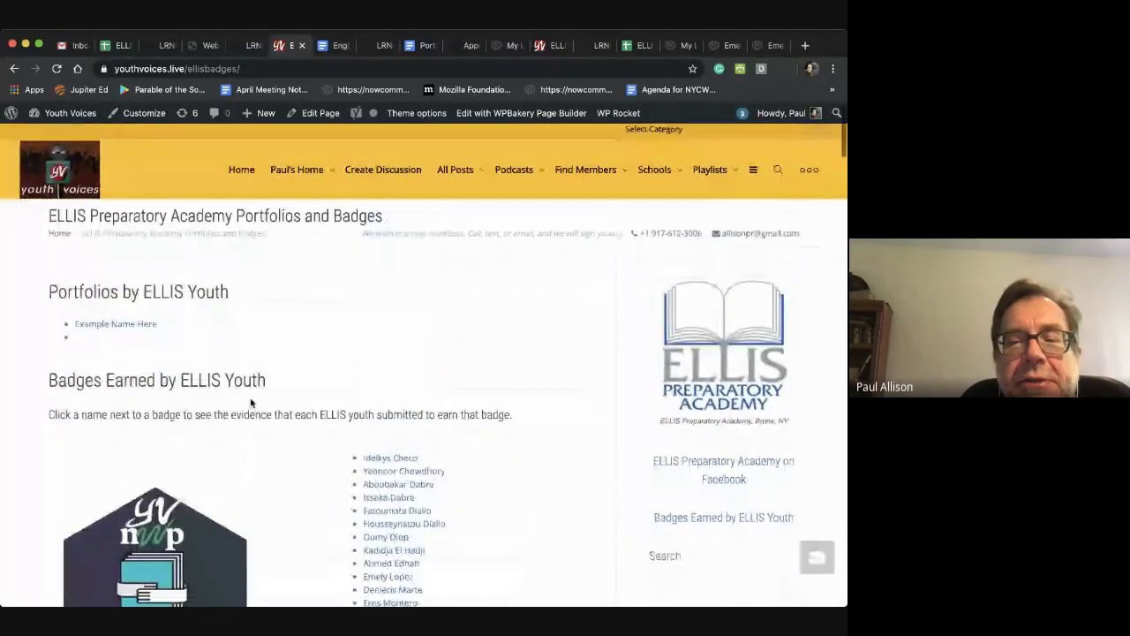
{"action": "scroll", "coordinate": [309, 511], "scroll_direction": "down", "scroll_amount": 2}
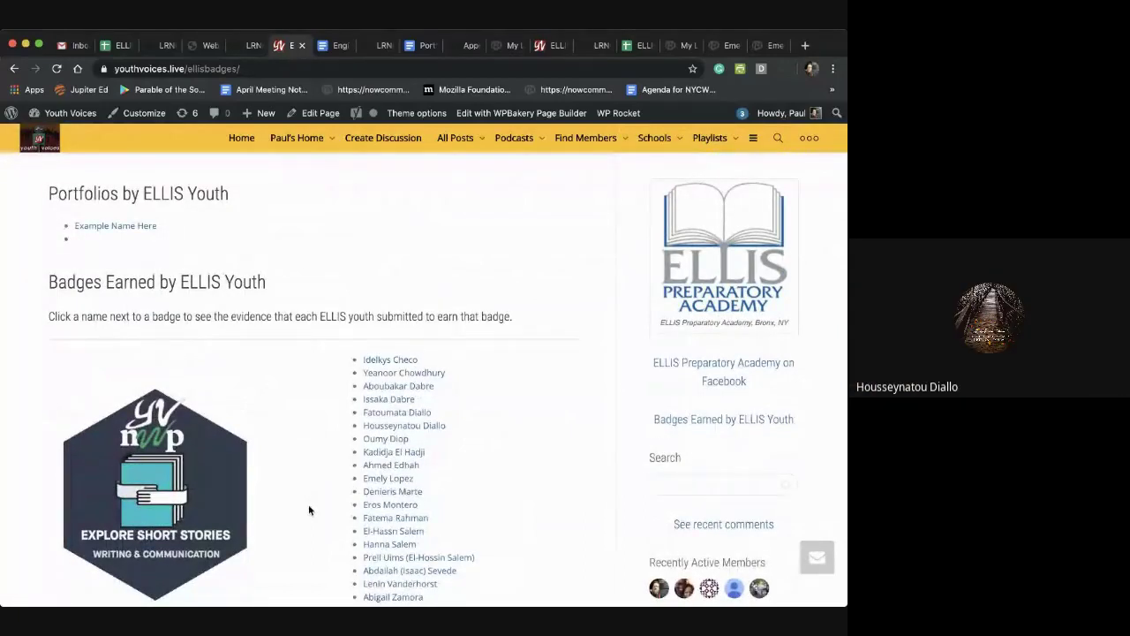
{"action": "scroll", "coordinate": [308, 510], "scroll_direction": "up", "scroll_amount": 3}
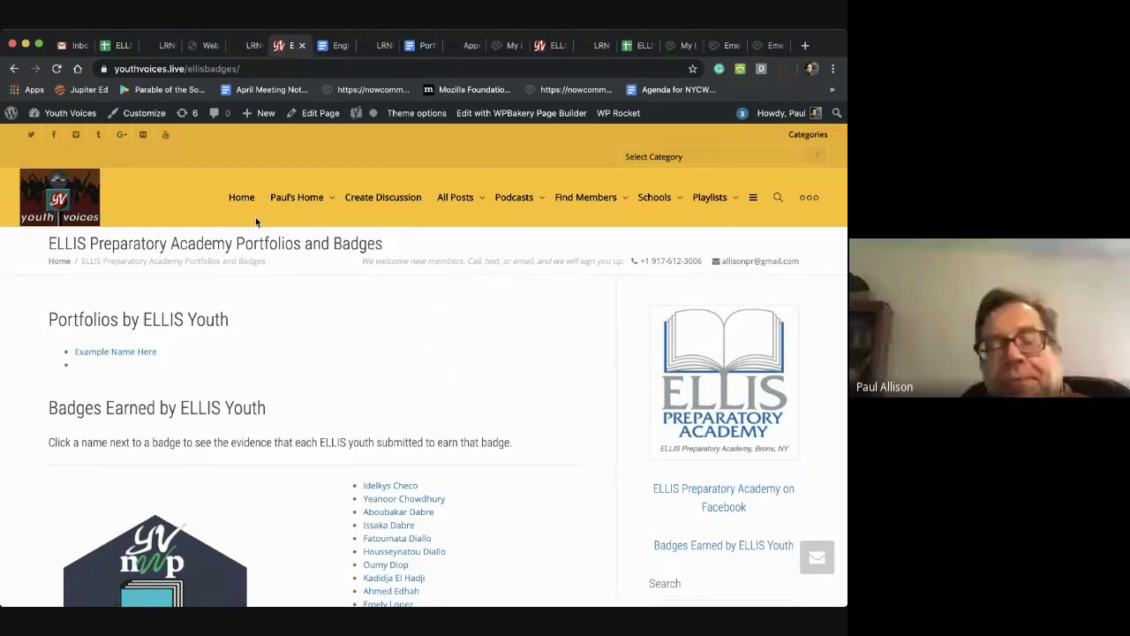
Step: Go to the Youth Voices home page and open the ELLIS Preparatory Academy school posts
{"action": "mouse_move", "coordinate": [339, 221]}
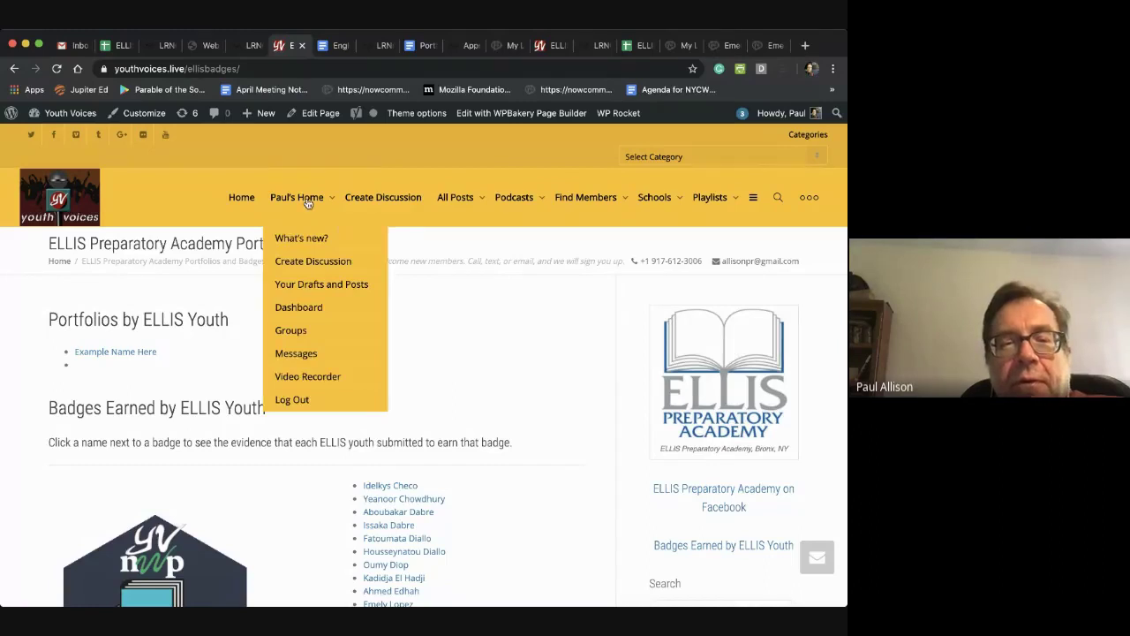
{"action": "left_click", "coordinate": [239, 197]}
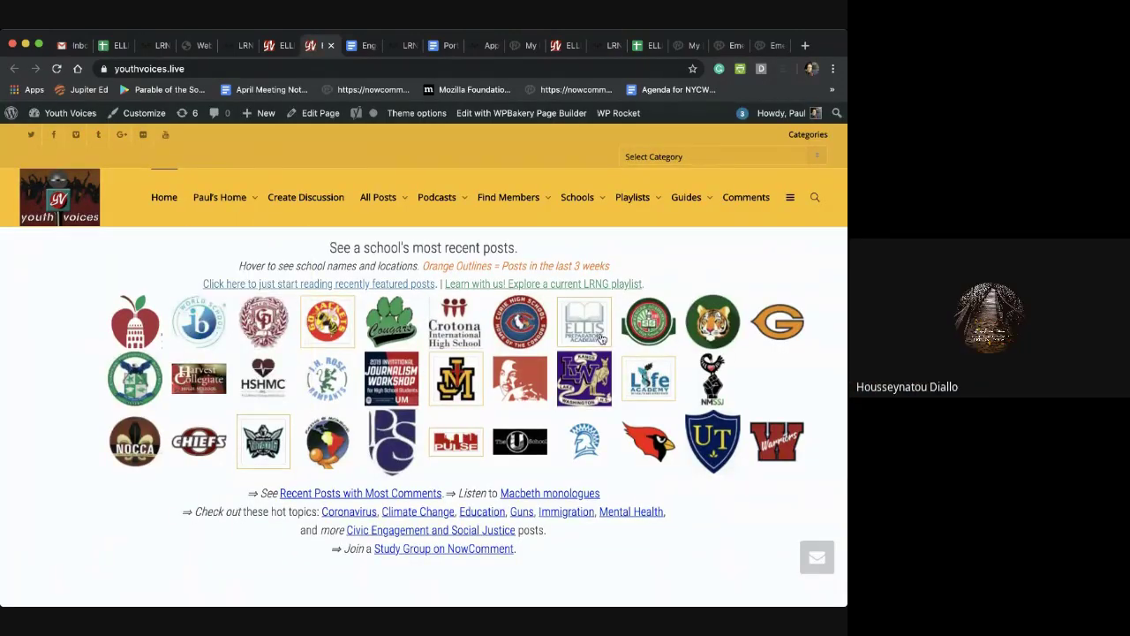
{"action": "left_click", "coordinate": [592, 323]}
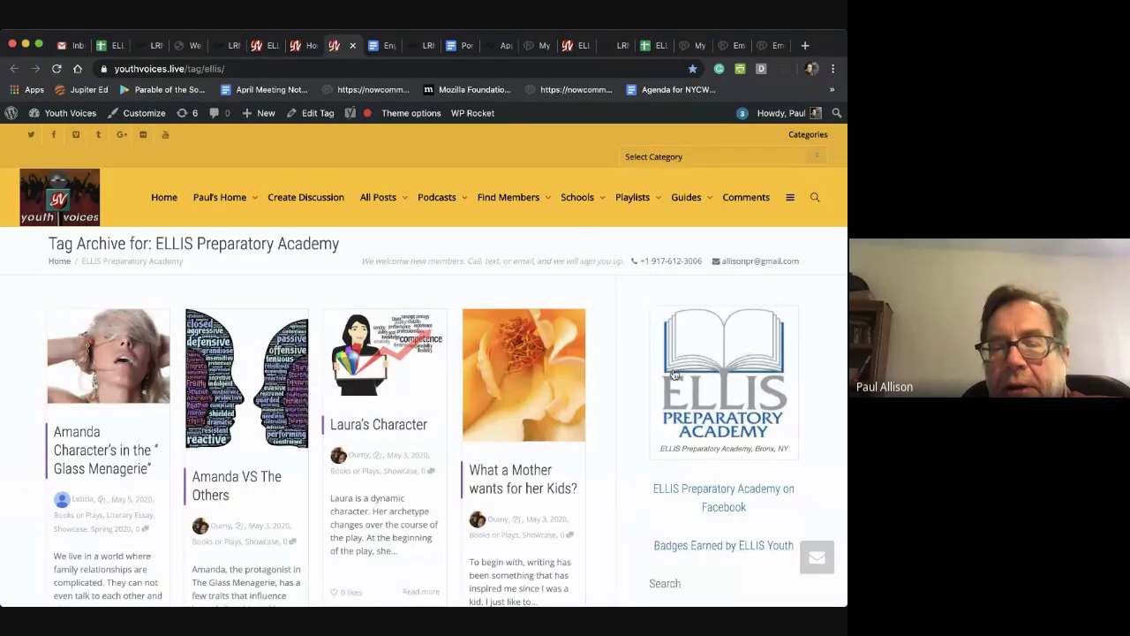
{"action": "scroll", "coordinate": [674, 374], "scroll_direction": "down", "scroll_amount": 3}
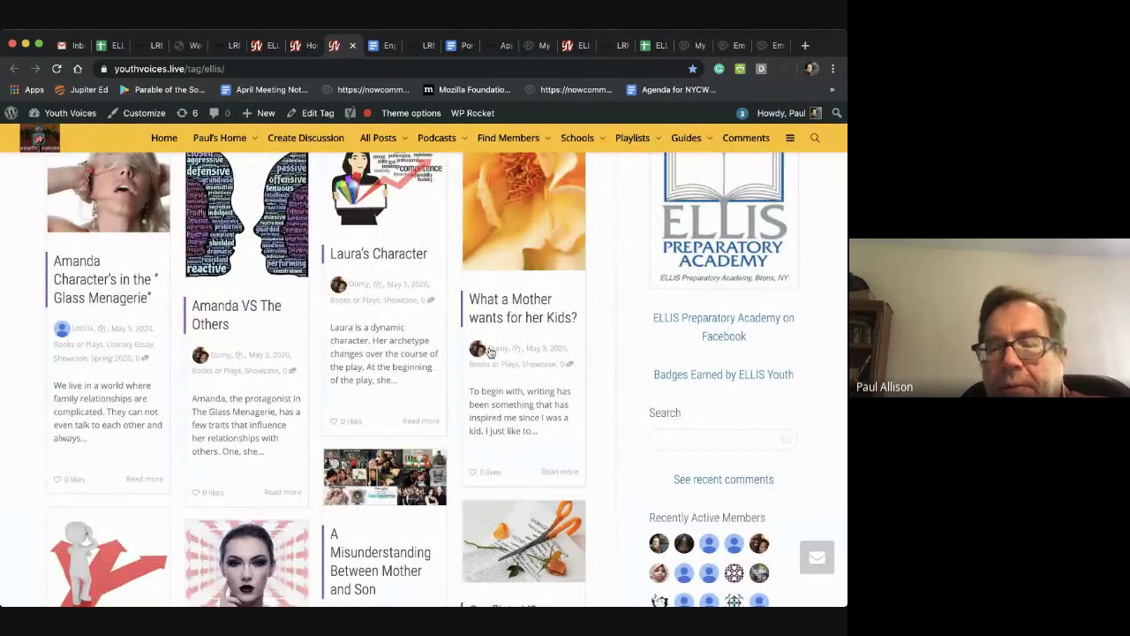
Step: Open Badges Earned by ELLIS Youth and the first student's Writing About Literature badge
{"action": "left_click", "coordinate": [706, 375]}
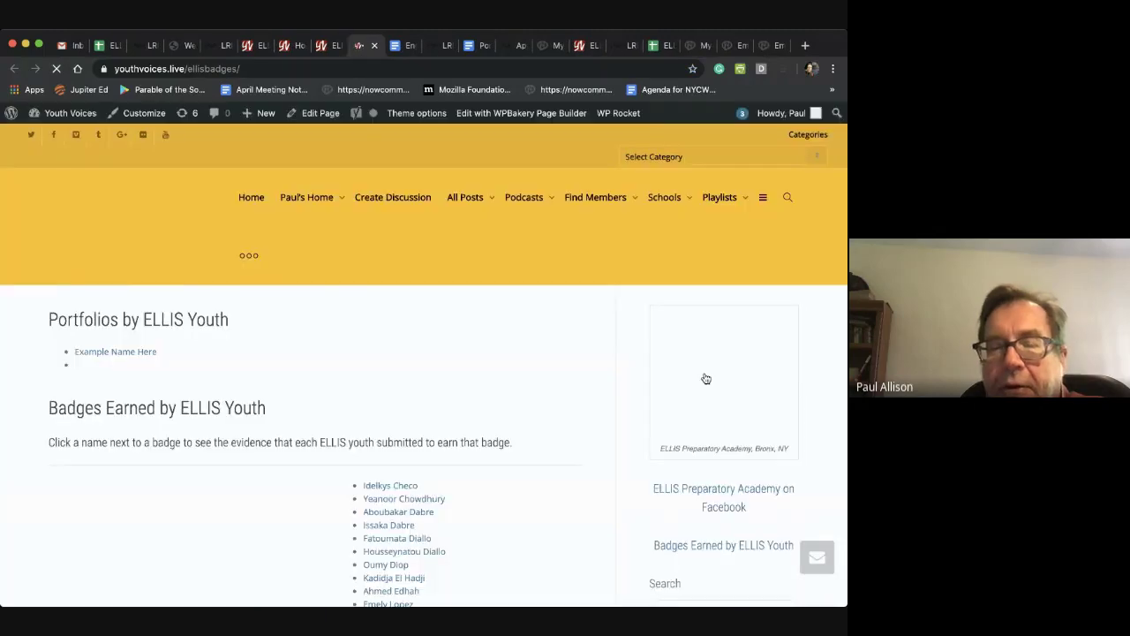
{"action": "scroll", "coordinate": [521, 423], "scroll_direction": "down", "scroll_amount": 10}
{"action": "scroll", "coordinate": [522, 424], "scroll_direction": "down", "scroll_amount": 15}
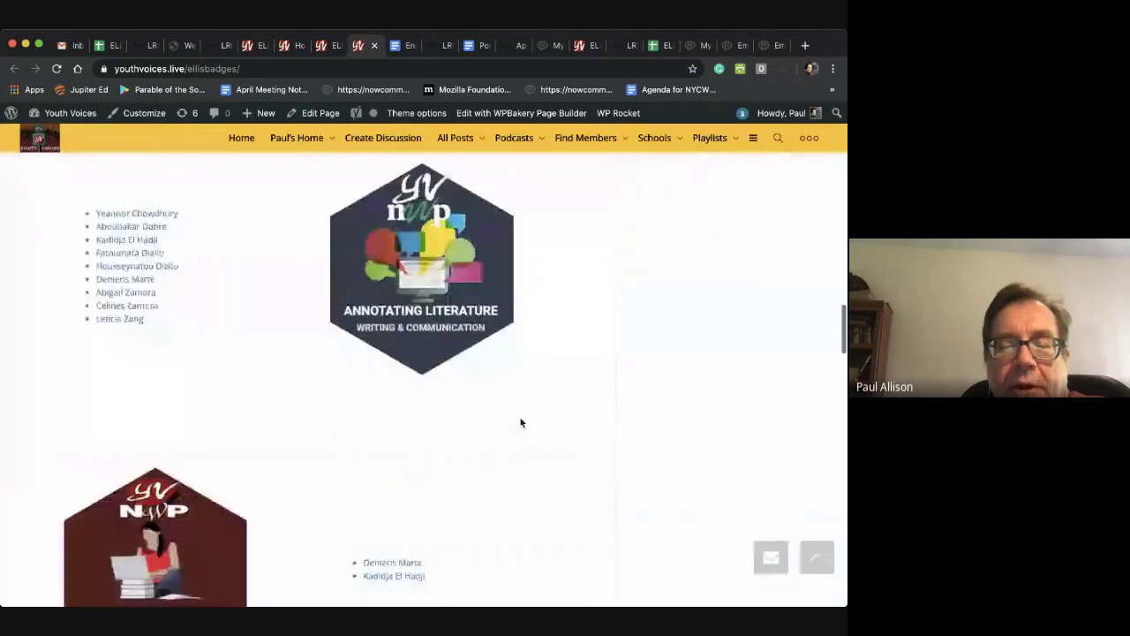
{"action": "scroll", "coordinate": [521, 423], "scroll_direction": "up", "scroll_amount": 5}
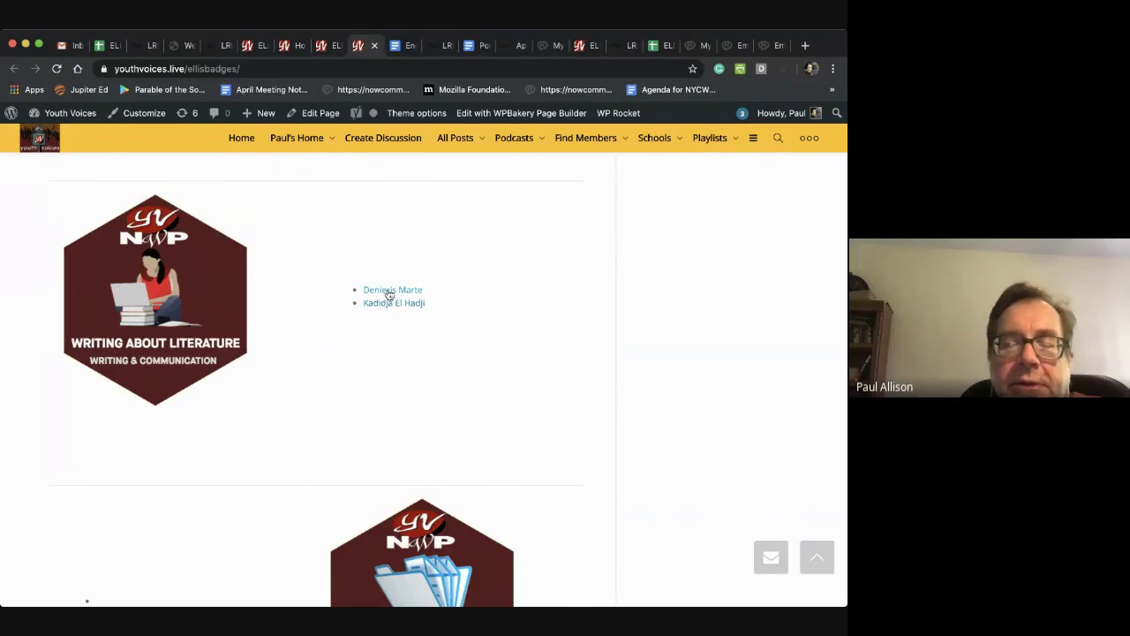
{"action": "left_click", "coordinate": [389, 292]}
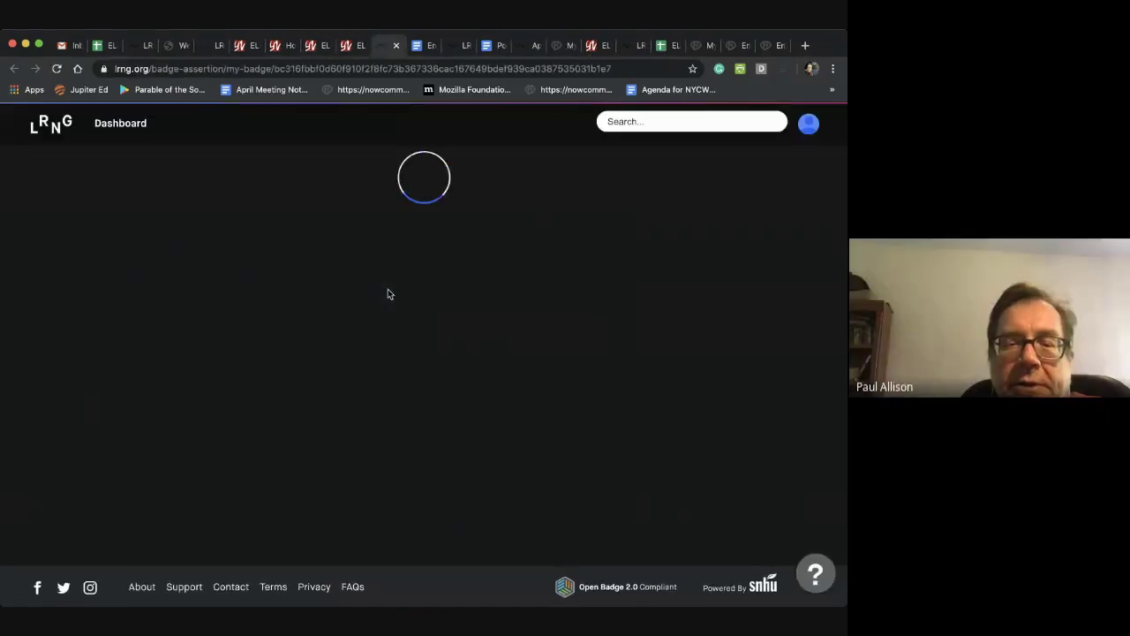
Step: View the Question and Speculation Scene 1-2 evidence and follow its youthvoices.live link
{"action": "scroll", "coordinate": [388, 288], "scroll_direction": "down", "scroll_amount": 10}
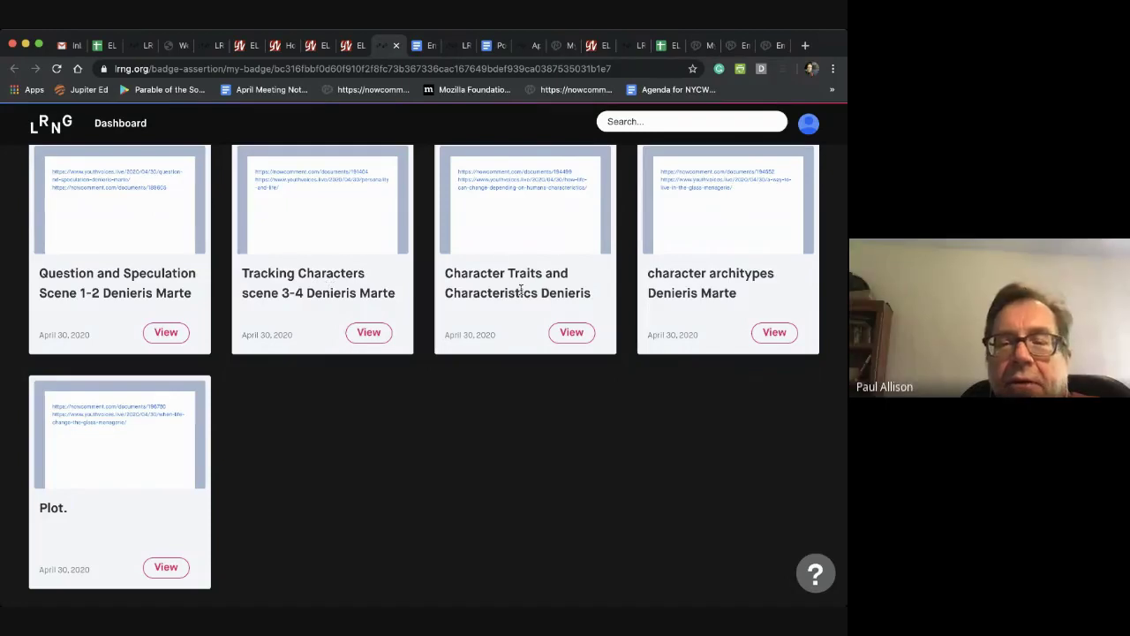
{"action": "left_click", "coordinate": [165, 336]}
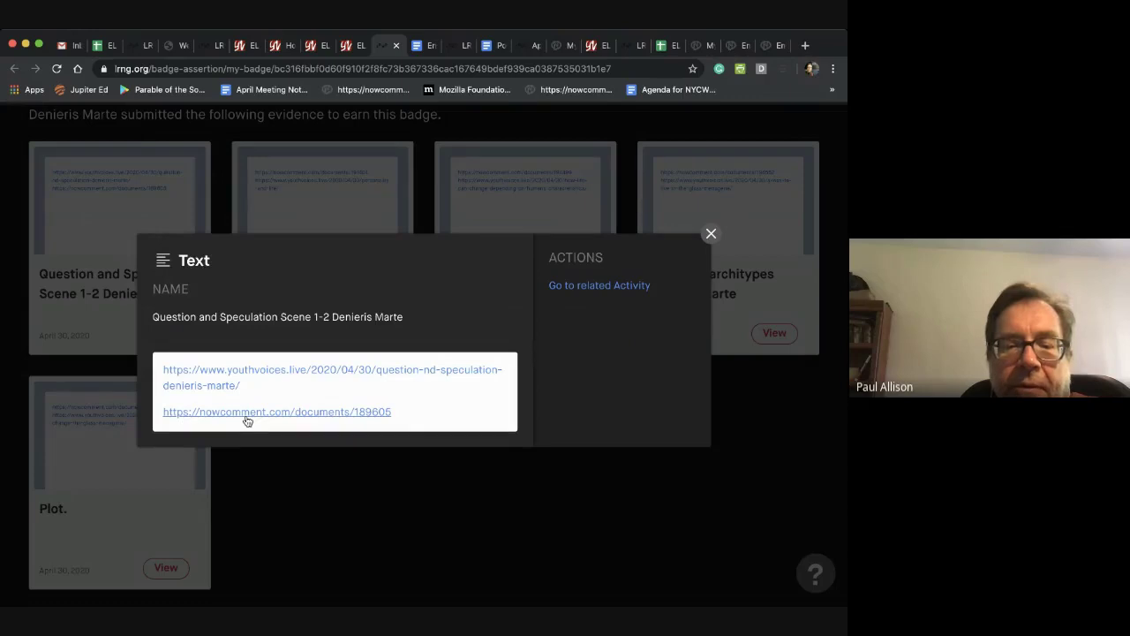
{"action": "left_click", "coordinate": [261, 374]}
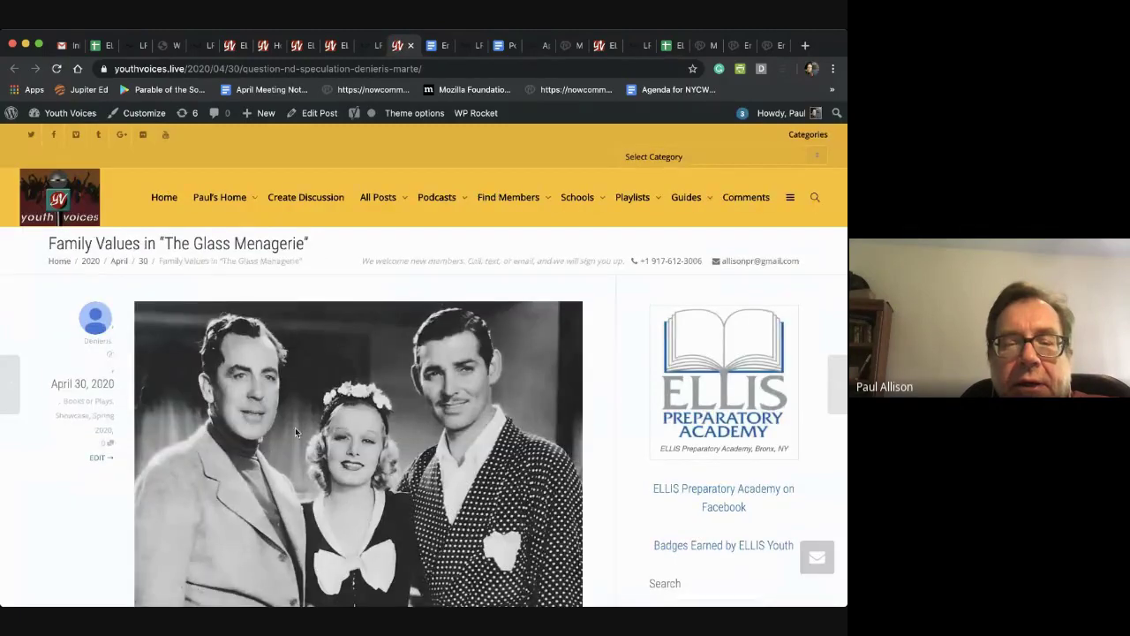
Step: Scroll through the 'Family Values in The Glass Menagerie' essay to its tags and back
{"action": "scroll", "coordinate": [296, 428], "scroll_direction": "down", "scroll_amount": 2}
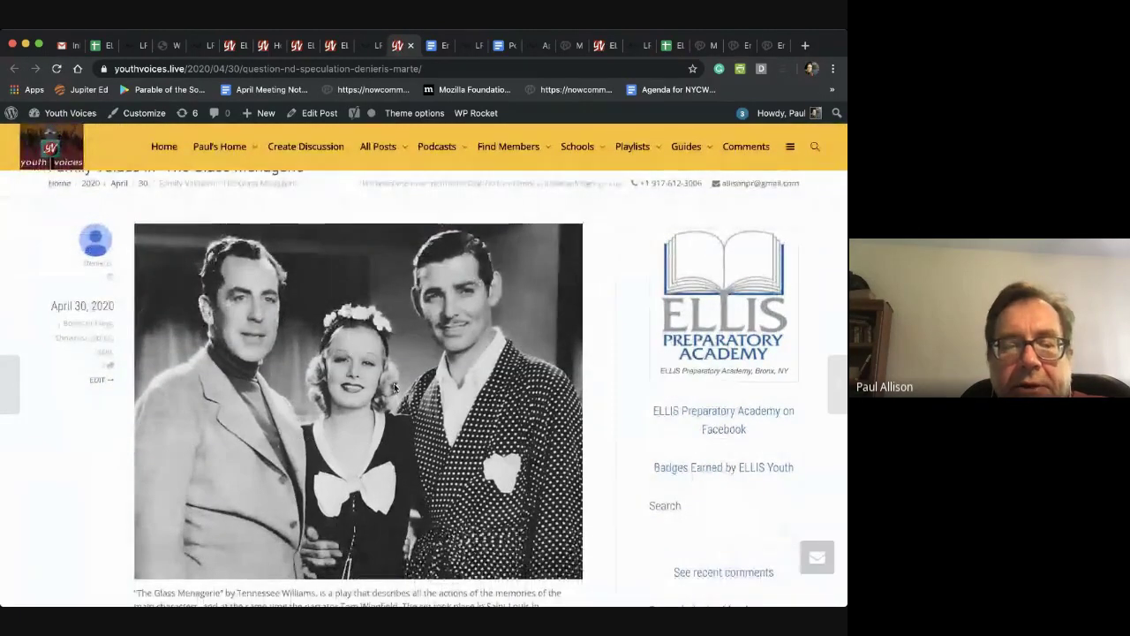
{"action": "scroll", "coordinate": [316, 439], "scroll_direction": "down", "scroll_amount": 4}
{"action": "scroll", "coordinate": [316, 439], "scroll_direction": "down", "scroll_amount": 8}
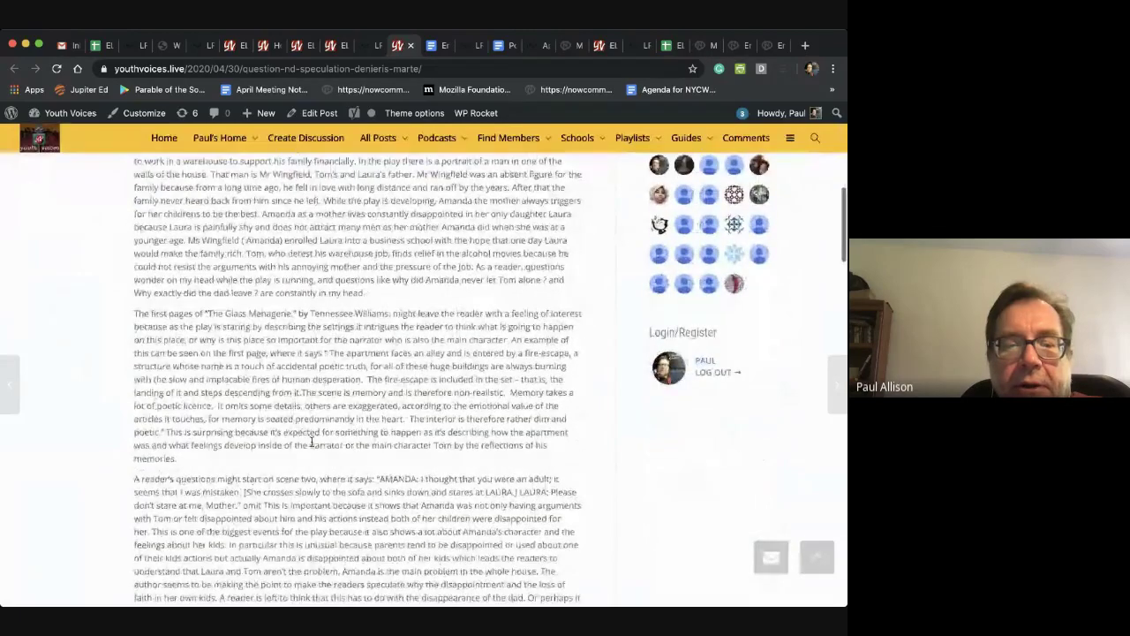
{"action": "scroll", "coordinate": [305, 513], "scroll_direction": "down", "scroll_amount": 5}
{"action": "scroll", "coordinate": [305, 512], "scroll_direction": "up", "scroll_amount": 1}
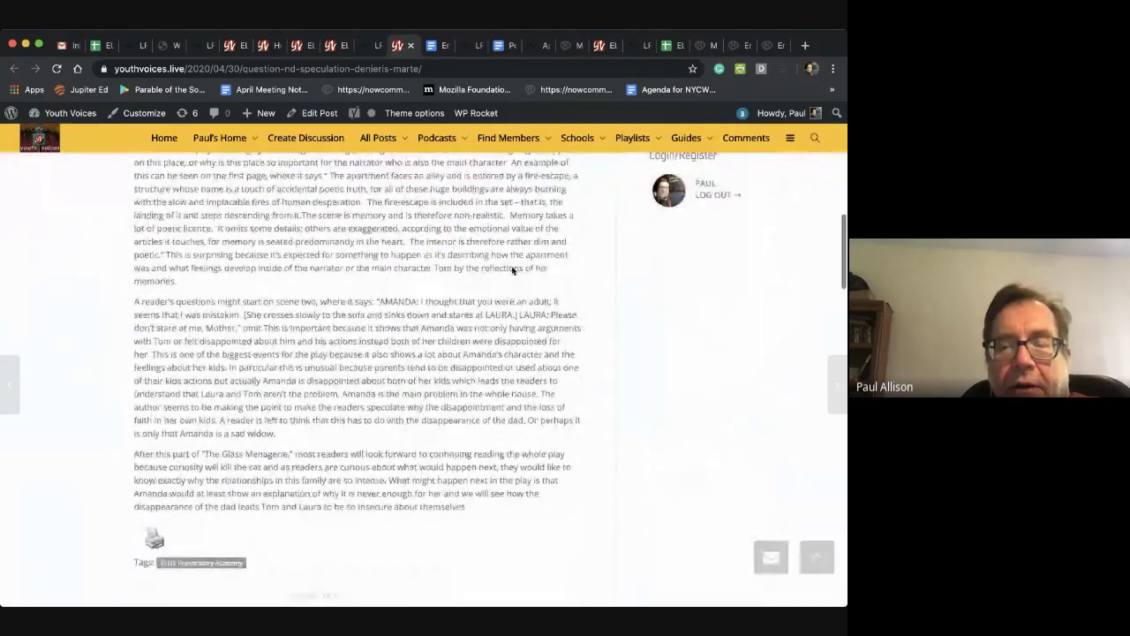
{"action": "scroll", "coordinate": [396, 505], "scroll_direction": "up", "scroll_amount": 3}
{"action": "scroll", "coordinate": [392, 511], "scroll_direction": "up", "scroll_amount": 10}
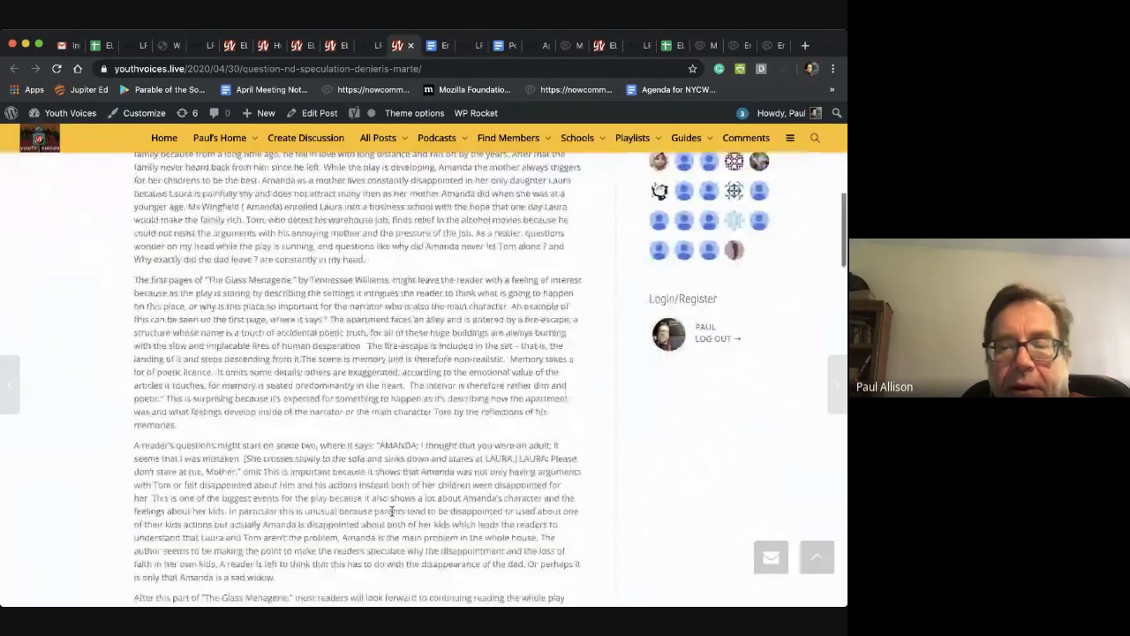
{"action": "scroll", "coordinate": [393, 514], "scroll_direction": "up", "scroll_amount": 1}
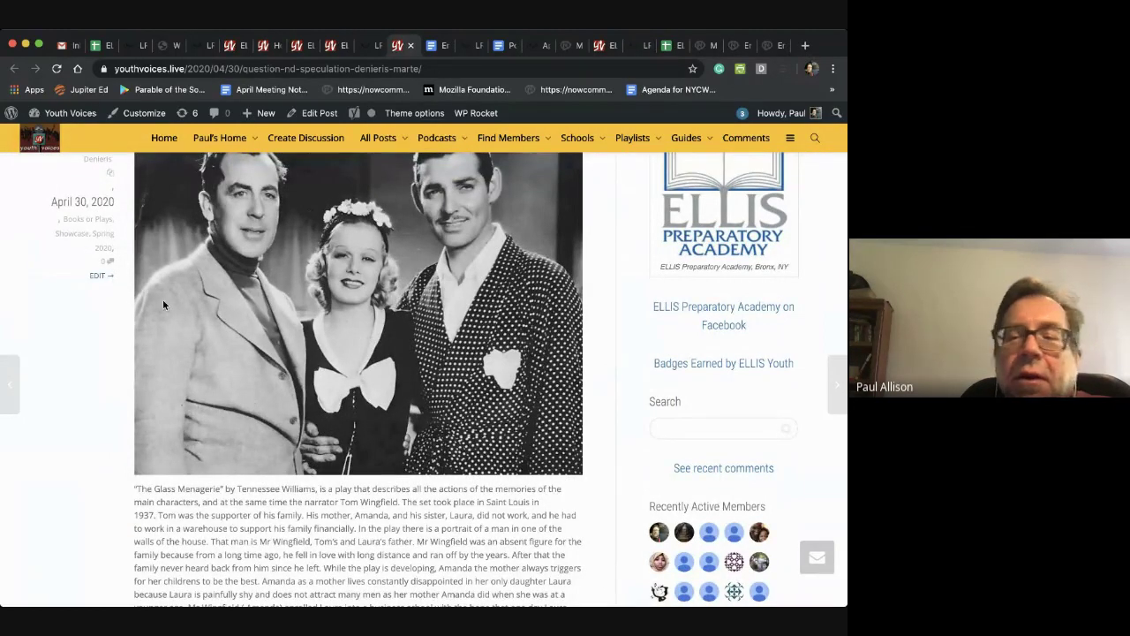
{"action": "scroll", "coordinate": [671, 390], "scroll_direction": "up", "scroll_amount": 2}
{"action": "scroll", "coordinate": [671, 390], "scroll_direction": "up", "scroll_amount": 2}
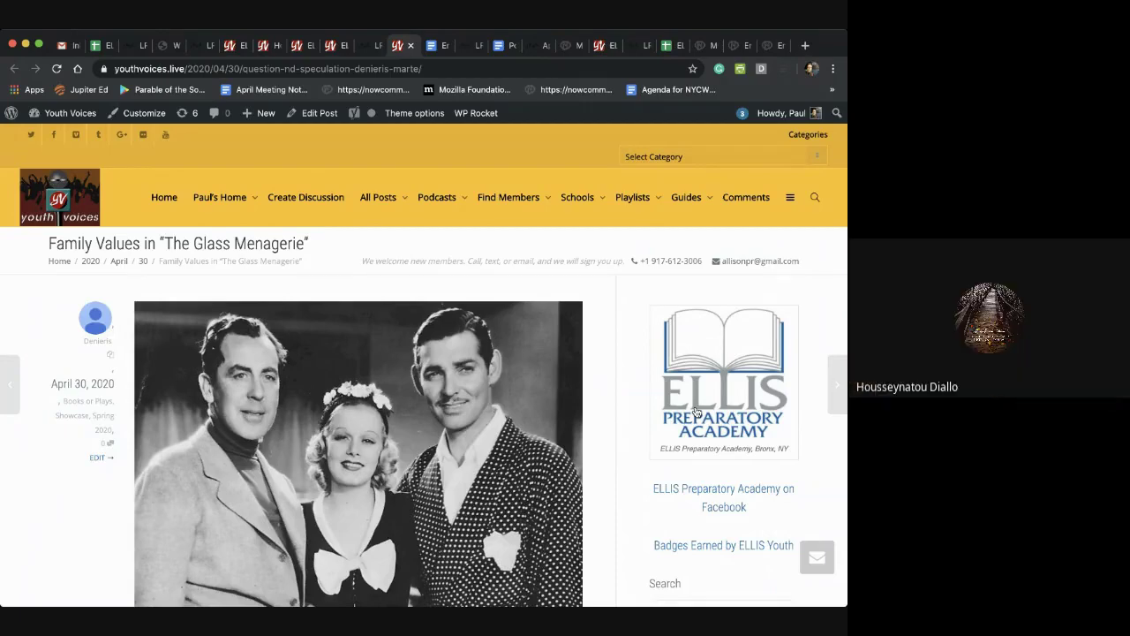
{"action": "scroll", "coordinate": [696, 411], "scroll_direction": "down", "scroll_amount": 1}
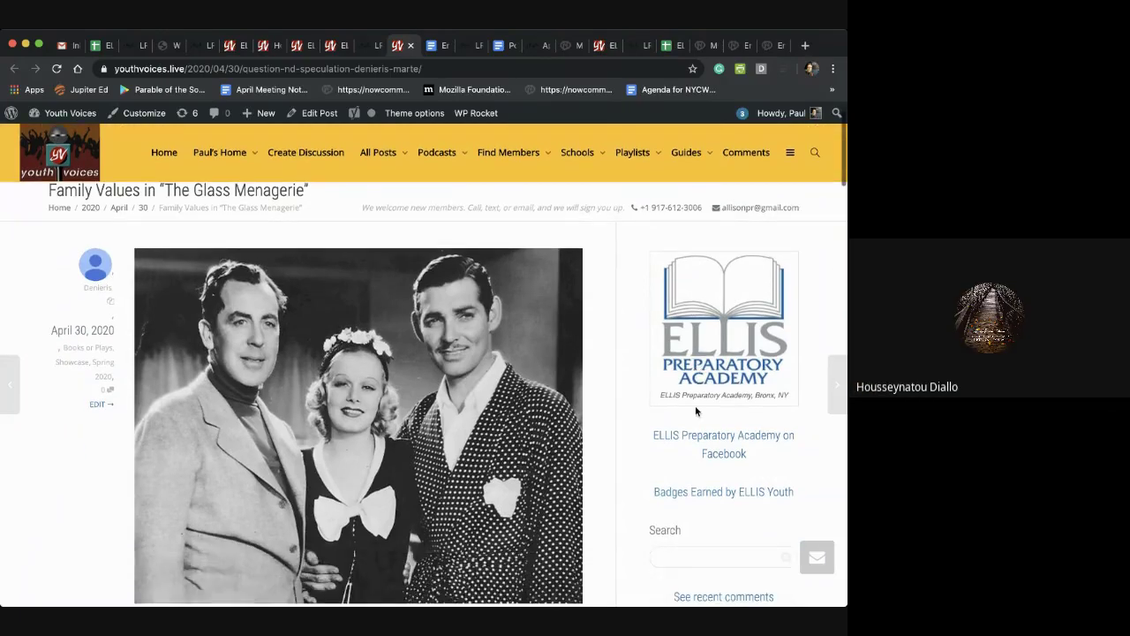
{"action": "scroll", "coordinate": [695, 408], "scroll_direction": "down", "scroll_amount": 2}
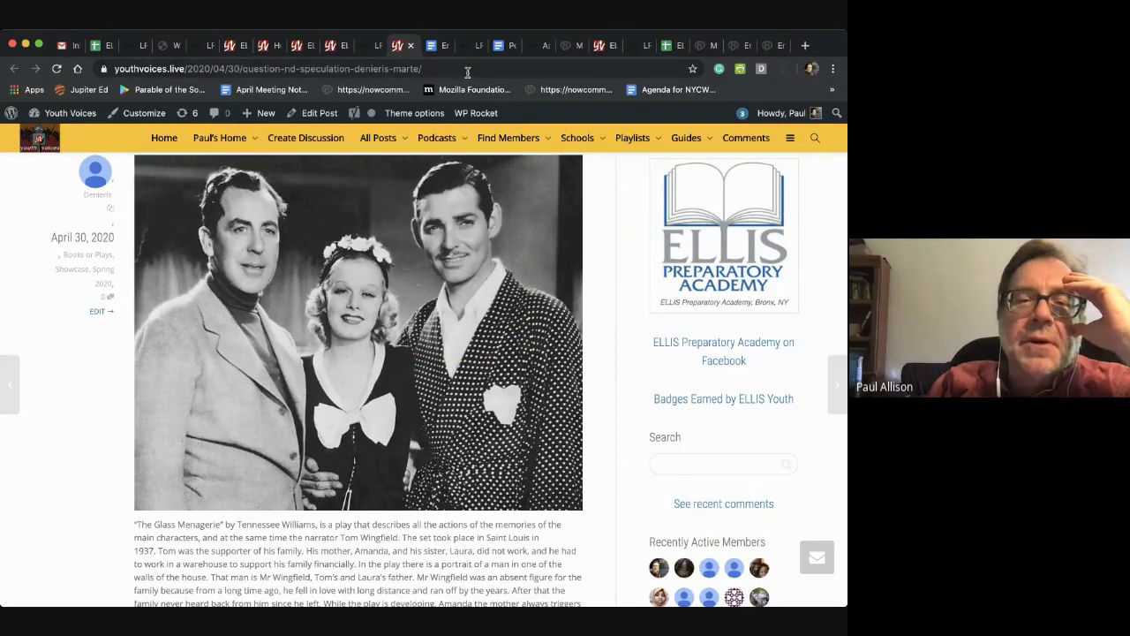
Step: Go from Write About Connections back to the Writing About Literature playlist, then the ELLIS spreadsheet
{"action": "left_click", "coordinate": [206, 49]}
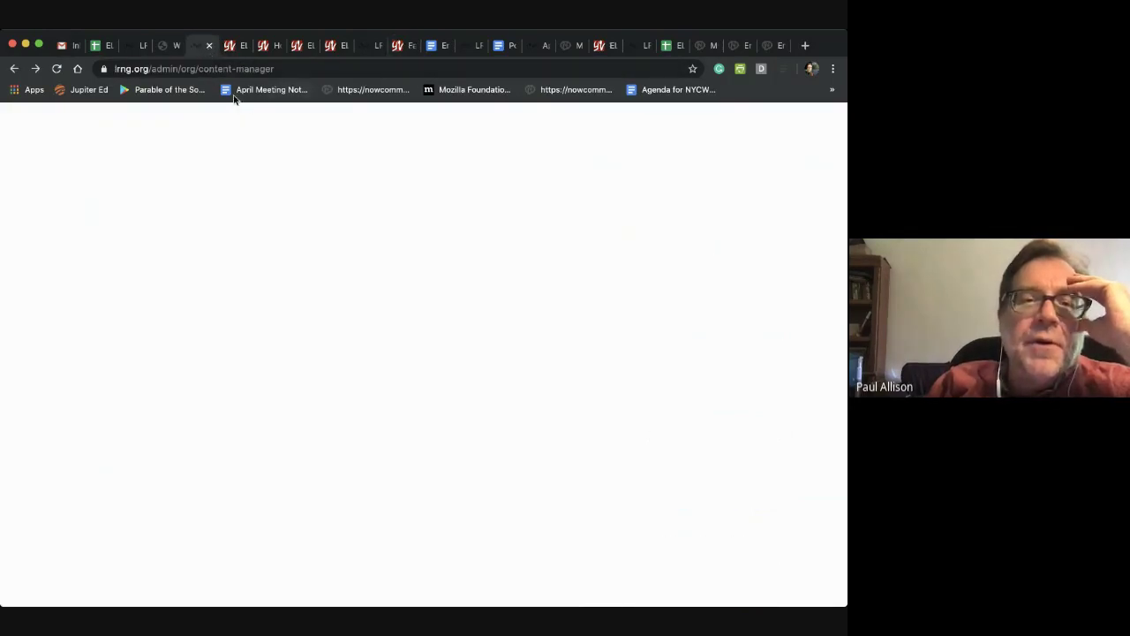
{"action": "left_click", "coordinate": [137, 53]}
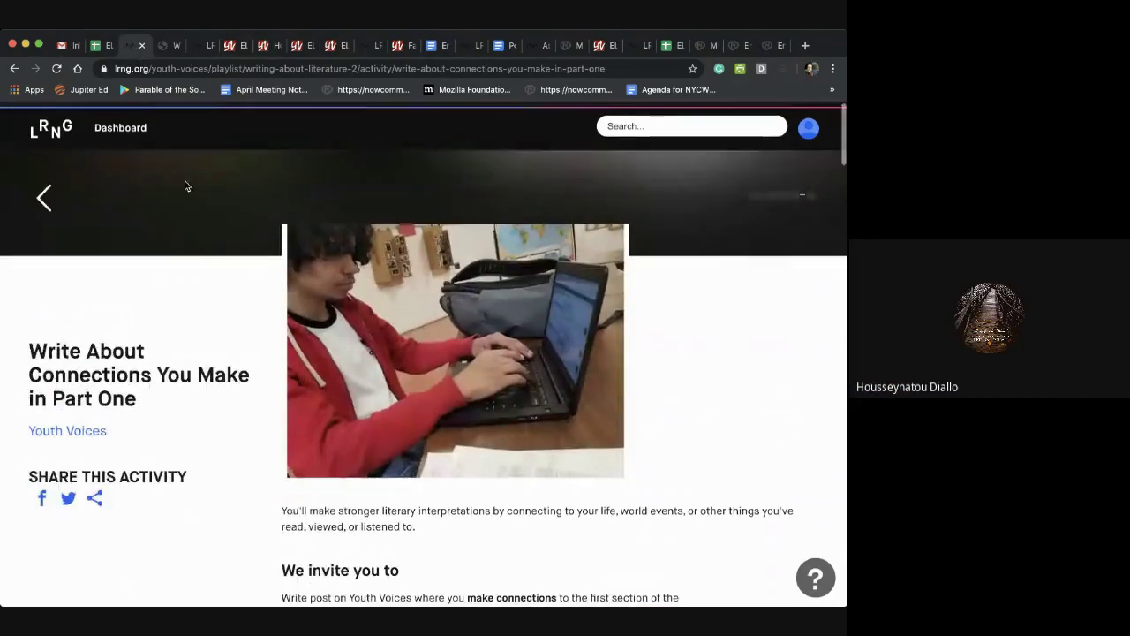
{"action": "left_click", "coordinate": [44, 196]}
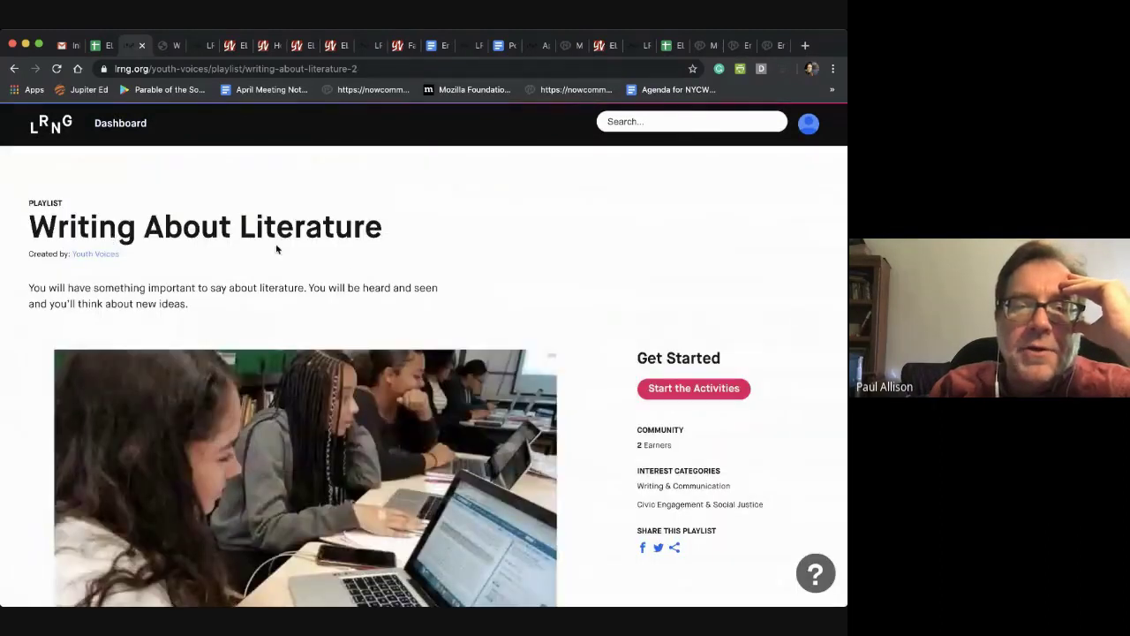
{"action": "left_click", "coordinate": [672, 48]}
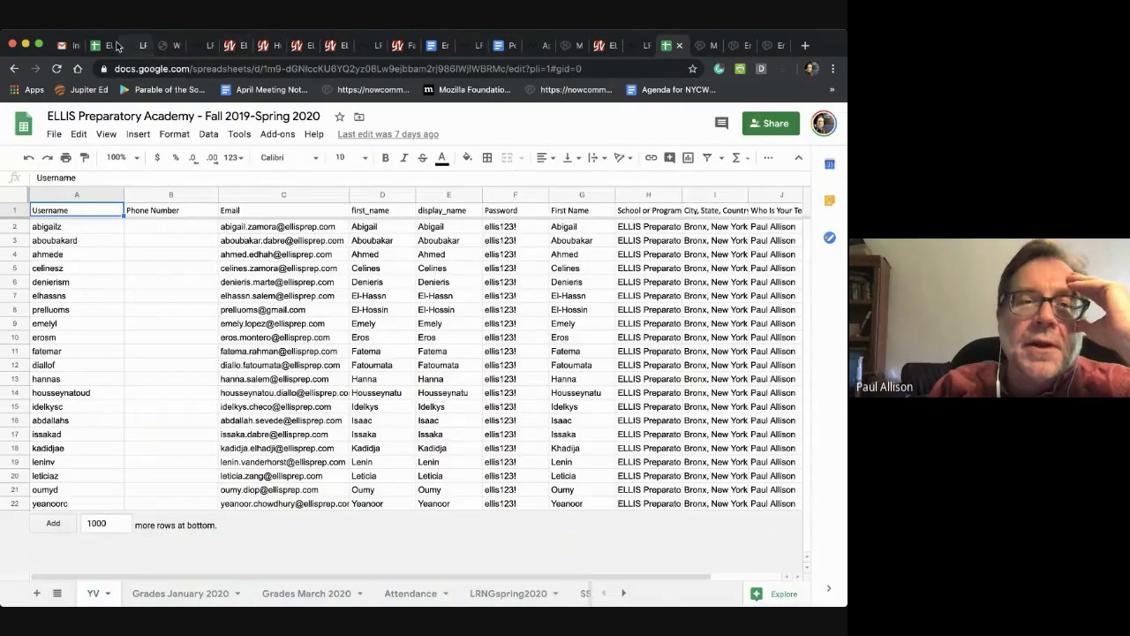
Step: Review the Writing about Literature columns in the ELLIS Checklist - English 110 sheet
{"action": "left_click", "coordinate": [100, 49]}
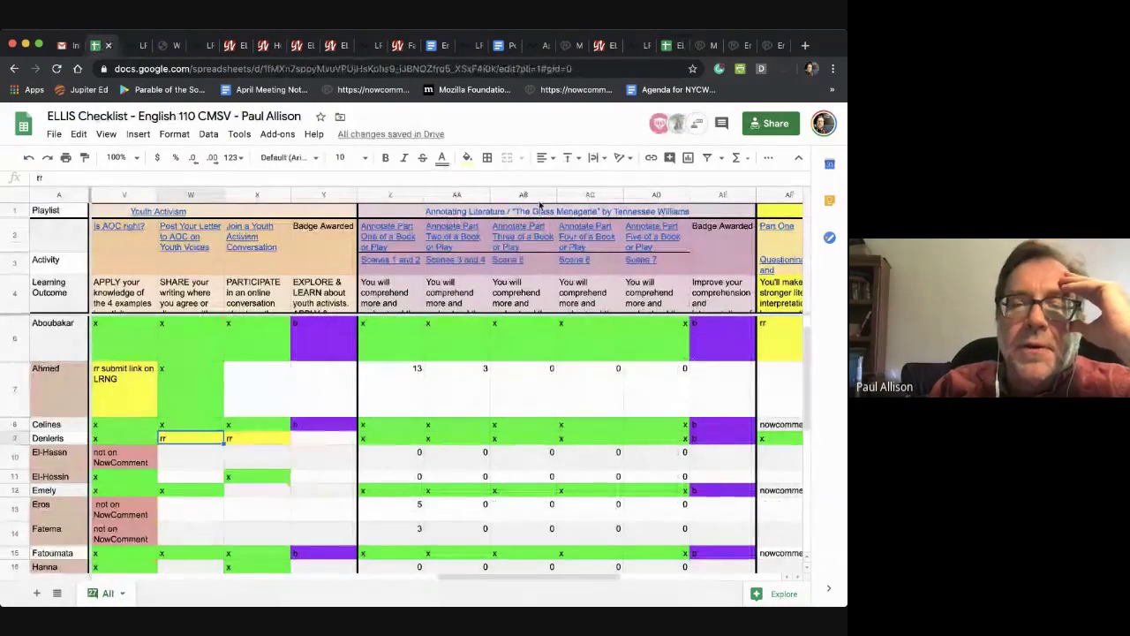
{"action": "scroll", "coordinate": [441, 208], "scroll_direction": "right", "scroll_amount": 10}
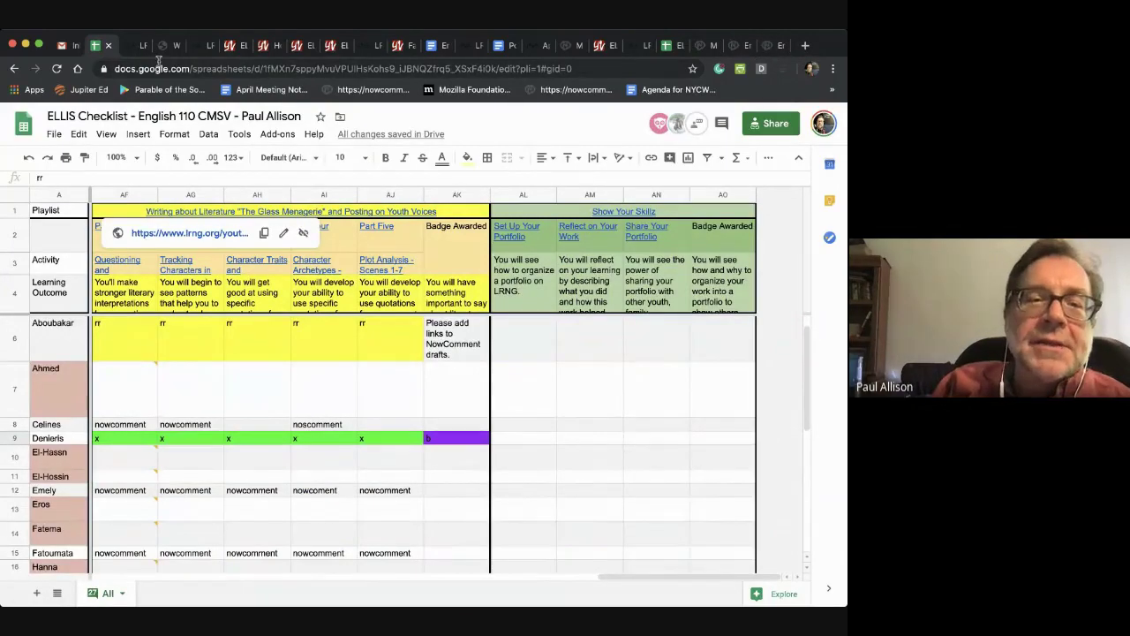
{"action": "left_click", "coordinate": [135, 49]}
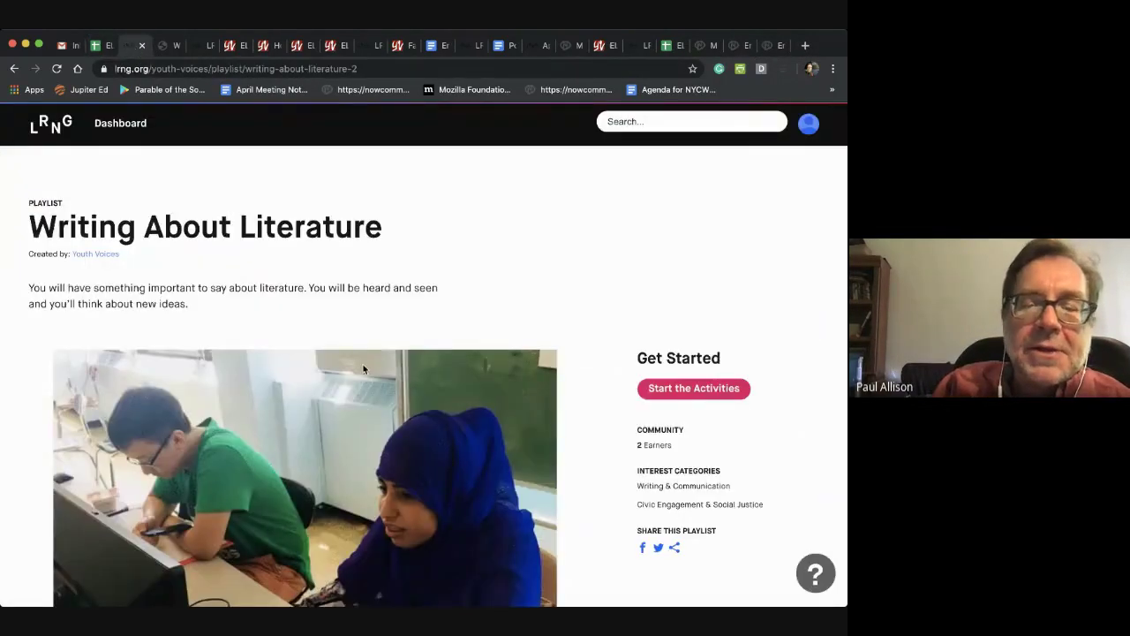
Step: Open Write About Connections You Make in Part One and read down to Step Three of Three
{"action": "scroll", "coordinate": [372, 378], "scroll_direction": "down", "scroll_amount": 6}
{"action": "scroll", "coordinate": [372, 383], "scroll_direction": "down", "scroll_amount": 5}
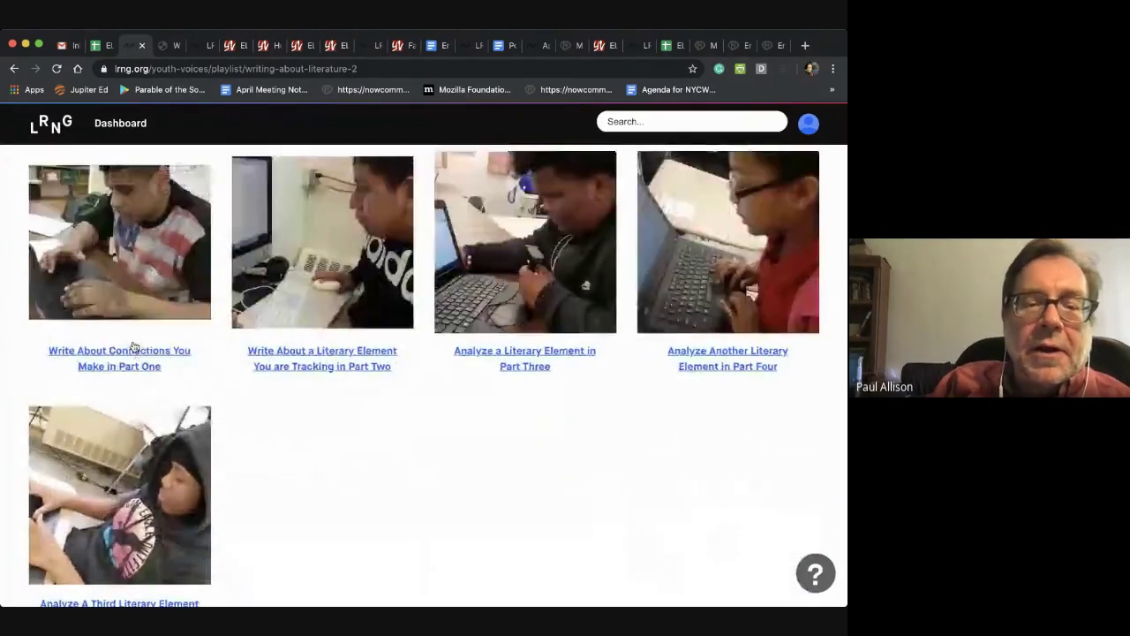
{"action": "left_click", "coordinate": [134, 349]}
{"action": "scroll", "coordinate": [187, 347], "scroll_direction": "down", "scroll_amount": 6}
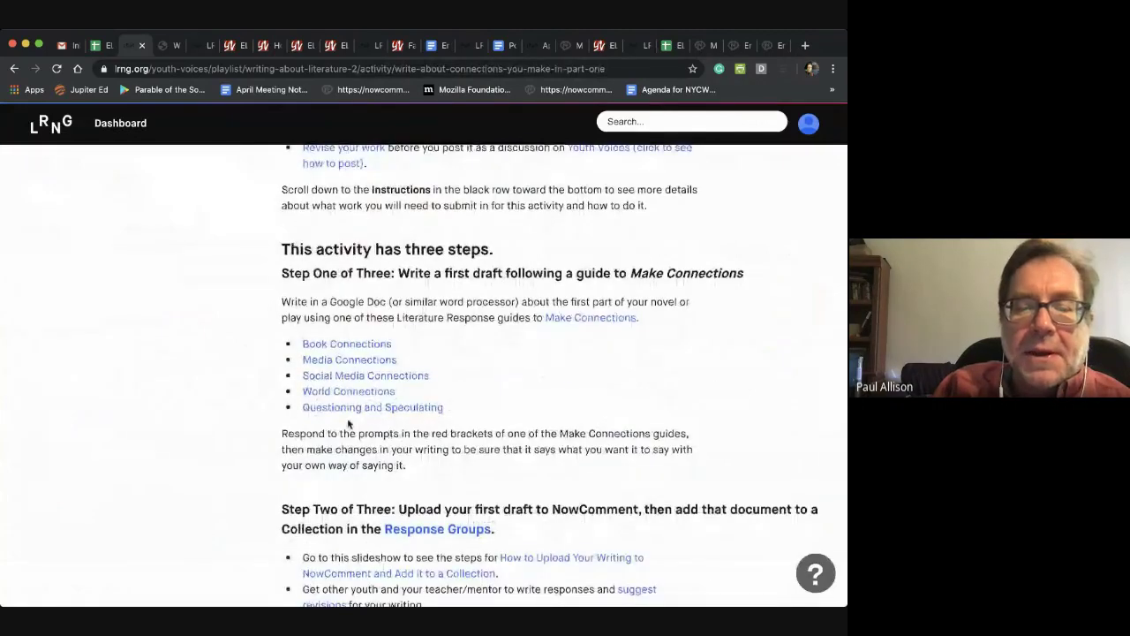
{"action": "scroll", "coordinate": [344, 424], "scroll_direction": "down", "scroll_amount": 1}
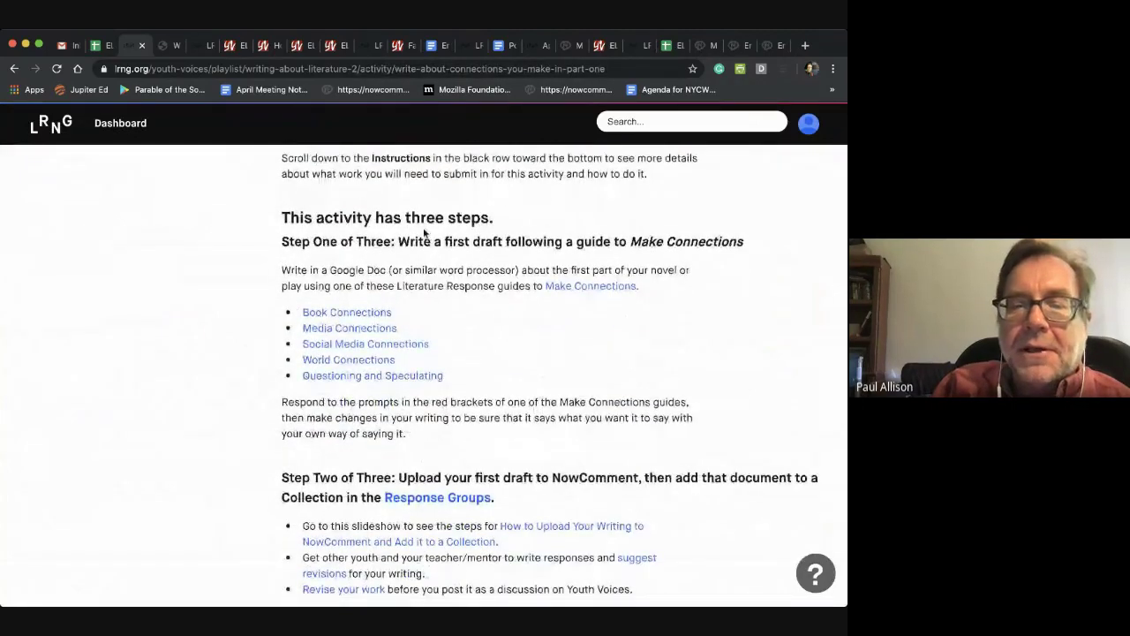
{"action": "scroll", "coordinate": [579, 323], "scroll_direction": "down", "scroll_amount": 1}
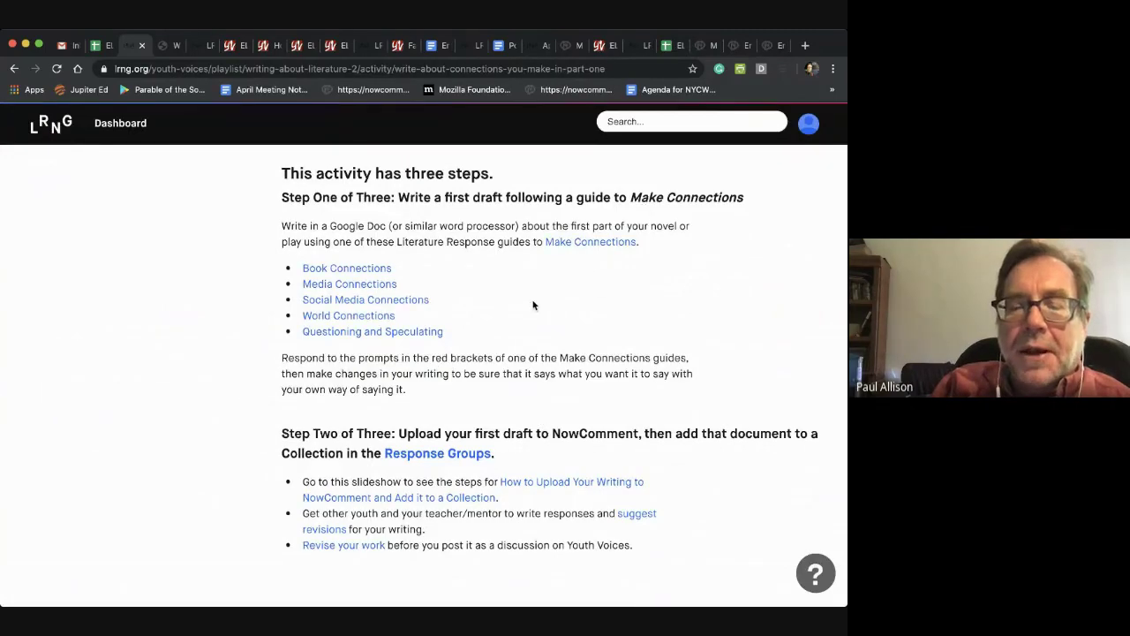
{"action": "scroll", "coordinate": [532, 306], "scroll_direction": "down", "scroll_amount": 3}
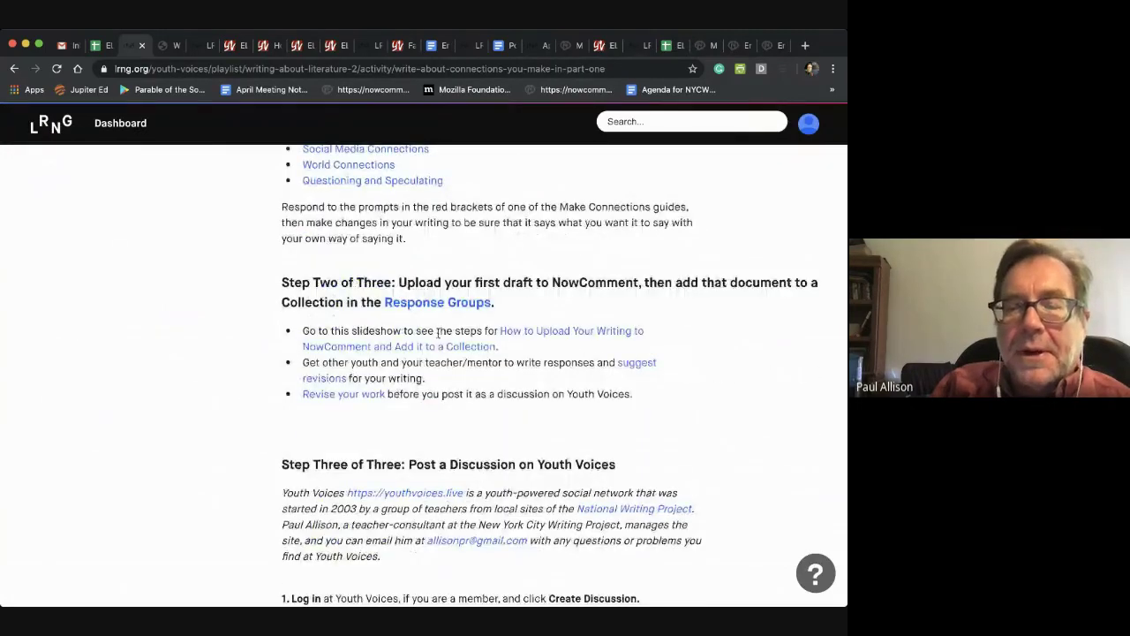
{"action": "scroll", "coordinate": [518, 327], "scroll_direction": "down", "scroll_amount": 5}
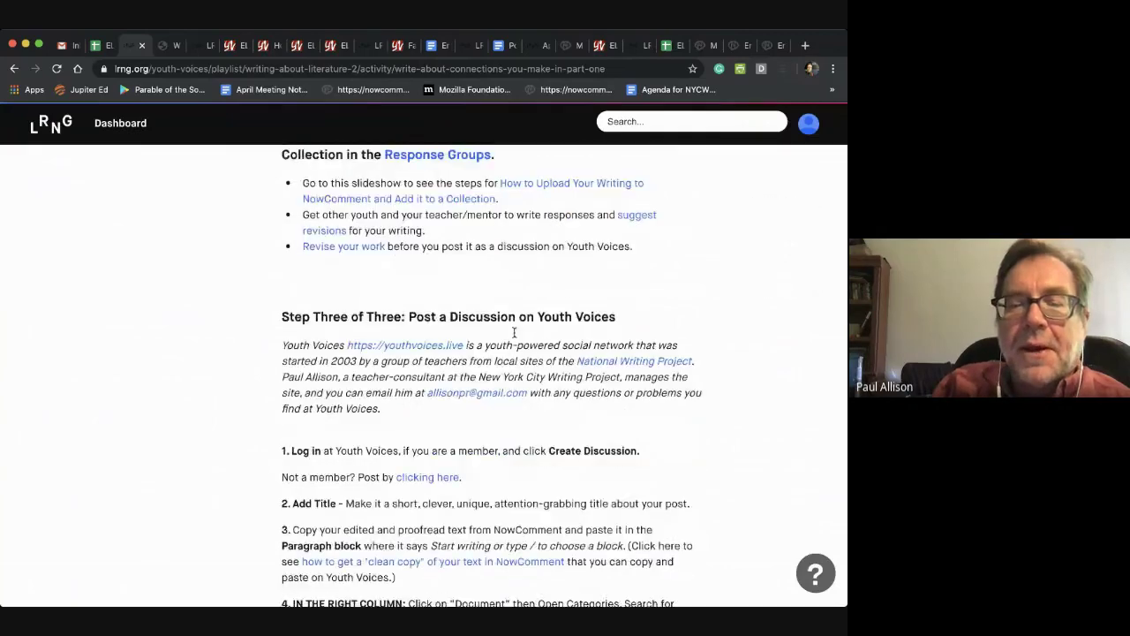
{"action": "scroll", "coordinate": [337, 294], "scroll_direction": "down", "scroll_amount": 2}
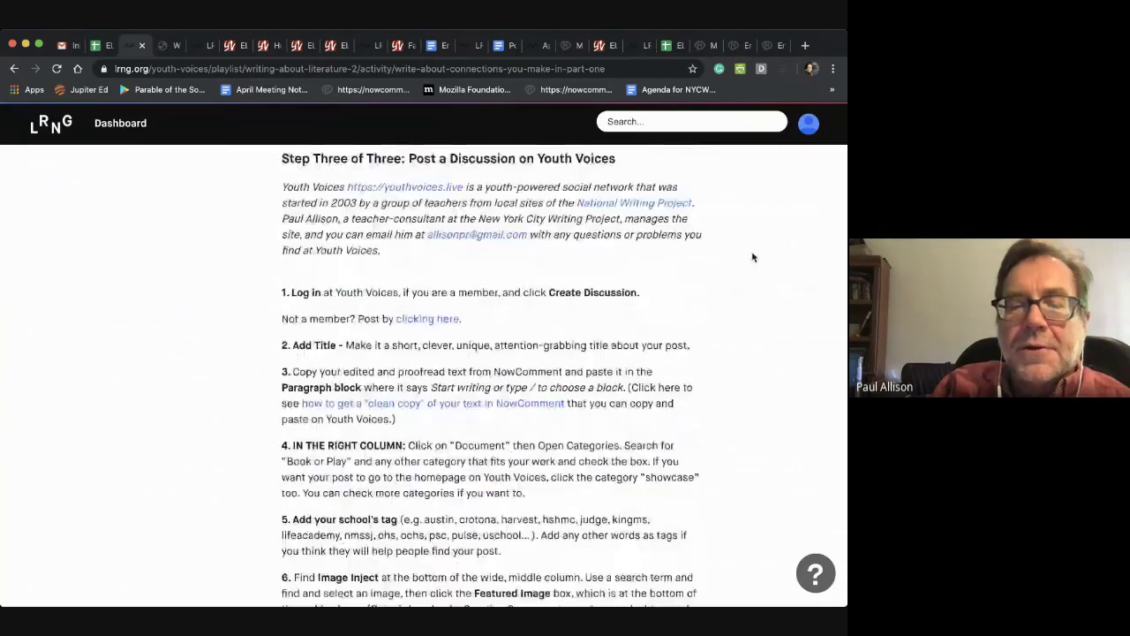
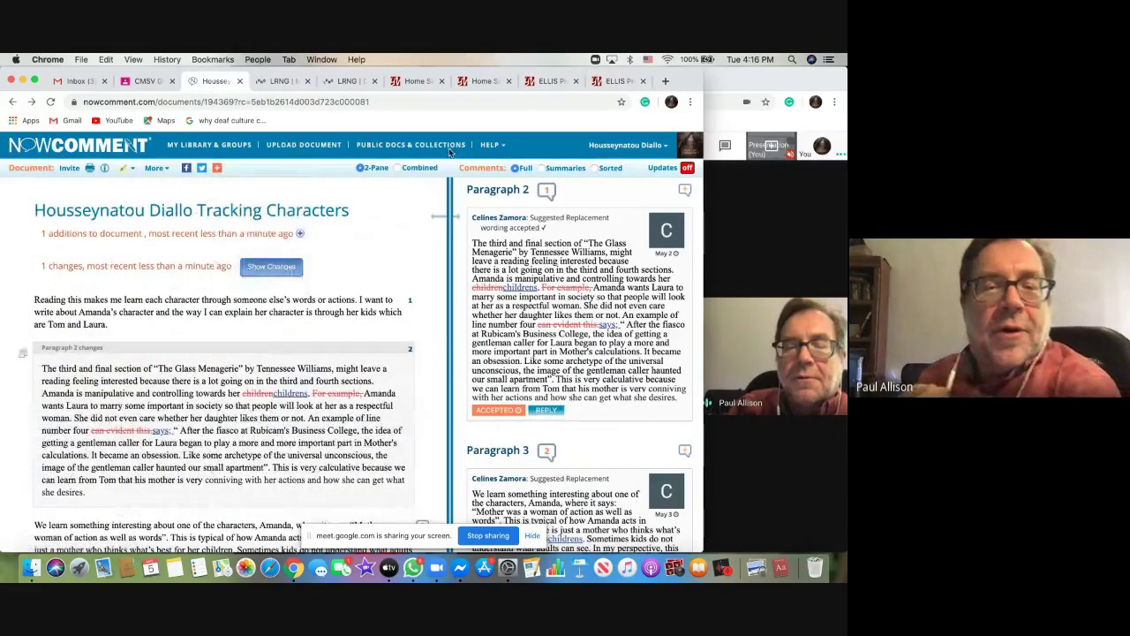
Step: From Properties/Access Dates, show the latest Tracking Characters version as clean HTML without comments
{"action": "left_click", "coordinate": [157, 168]}
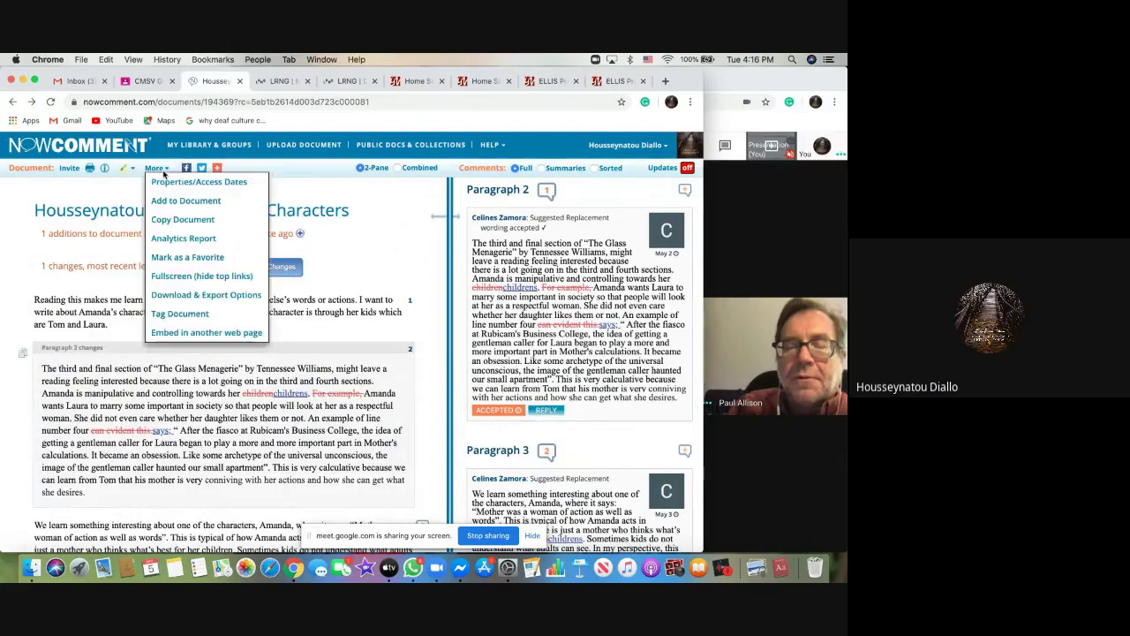
{"action": "left_click", "coordinate": [222, 182]}
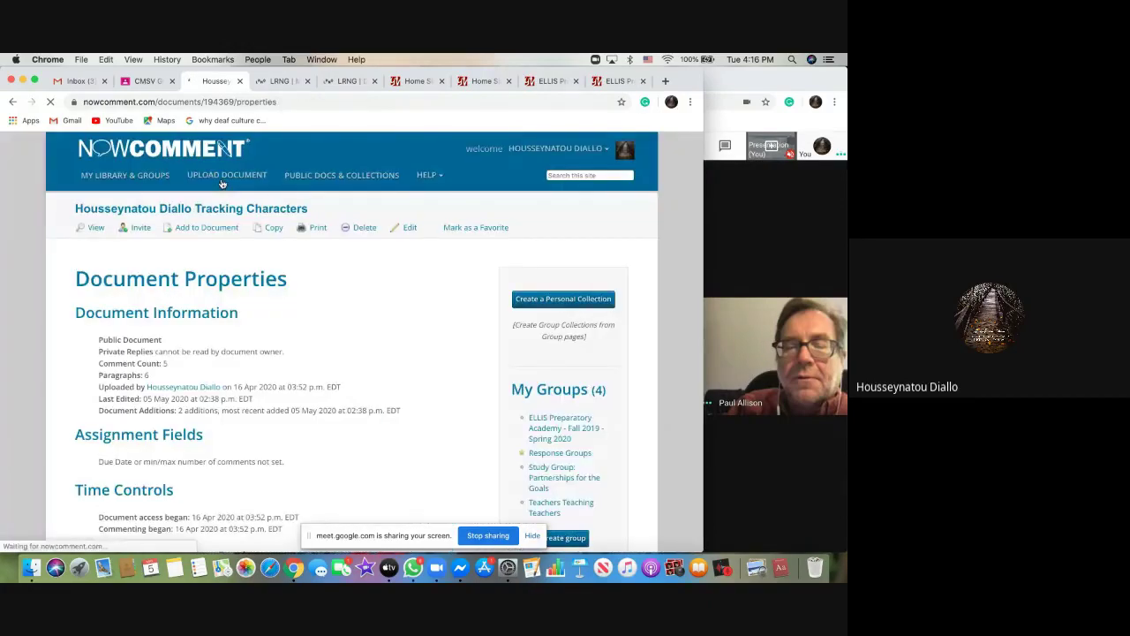
{"action": "scroll", "coordinate": [295, 362], "scroll_direction": "down", "scroll_amount": 5}
{"action": "scroll", "coordinate": [294, 358], "scroll_direction": "down", "scroll_amount": 4}
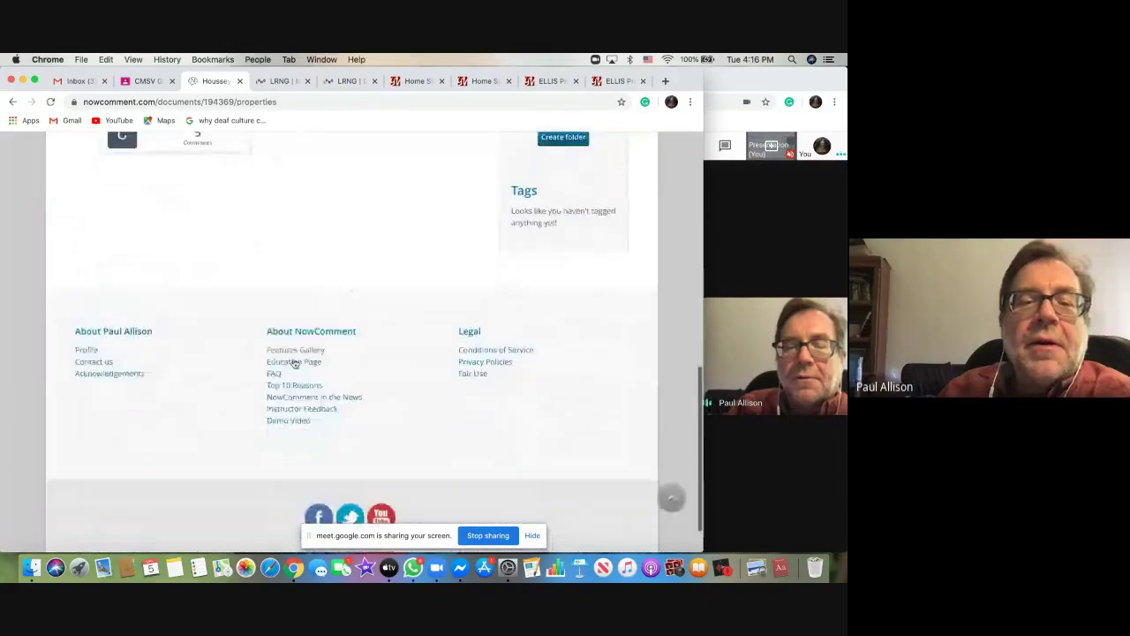
{"action": "scroll", "coordinate": [235, 295], "scroll_direction": "up", "scroll_amount": 2}
{"action": "scroll", "coordinate": [235, 295], "scroll_direction": "up", "scroll_amount": 3}
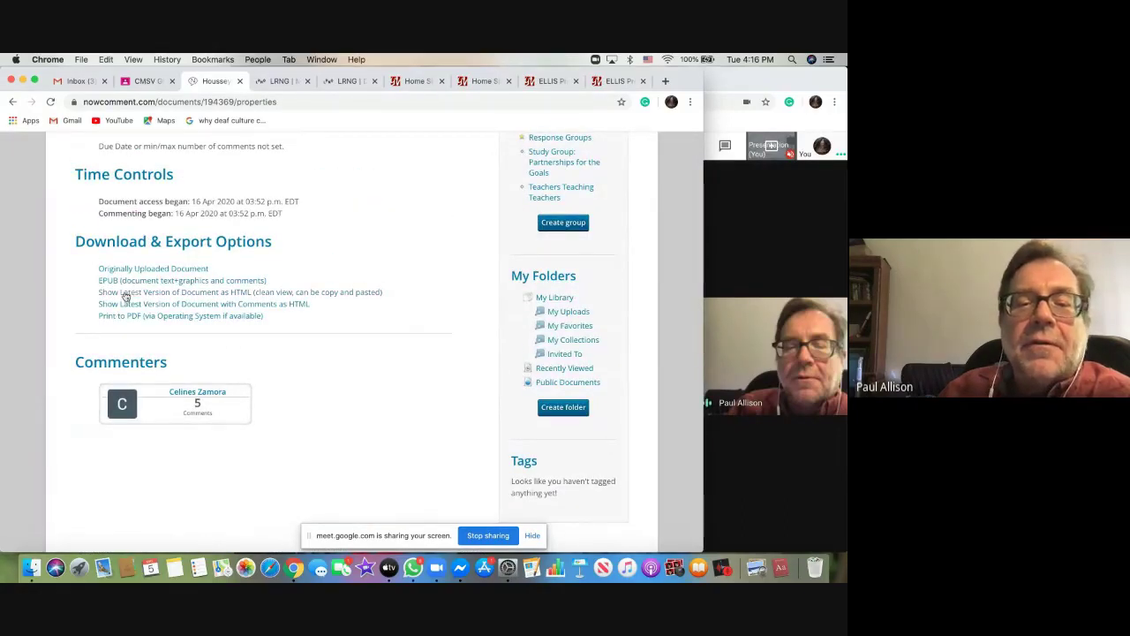
{"action": "left_click", "coordinate": [140, 292]}
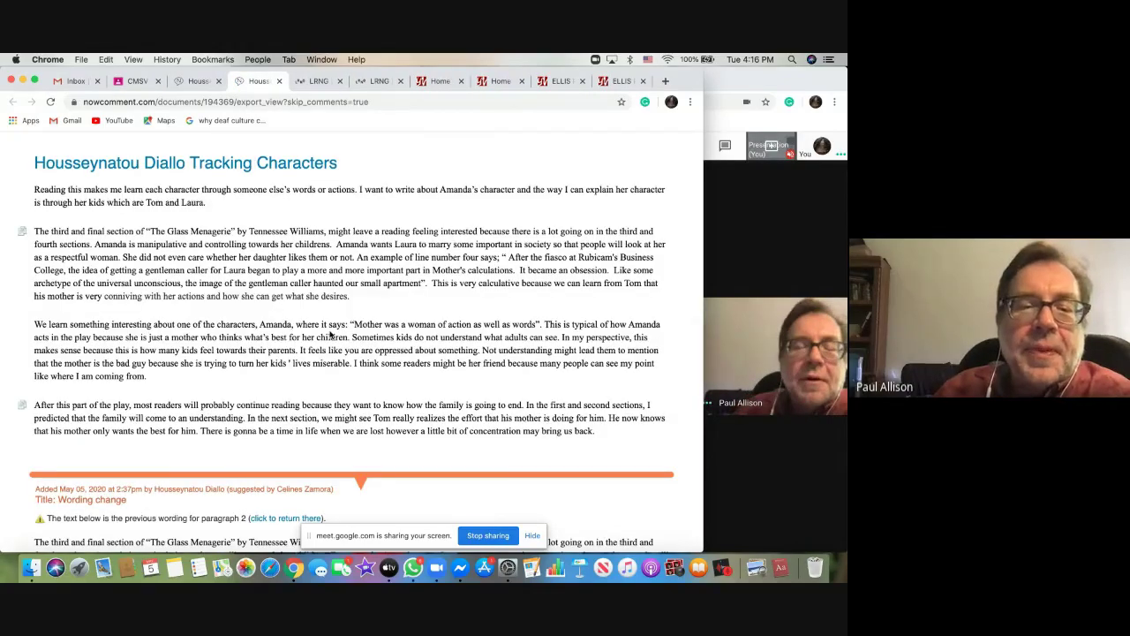
Step: Select and copy the essay's four paragraphs from the clean view
{"action": "scroll", "coordinate": [331, 333], "scroll_direction": "down", "scroll_amount": 2}
{"action": "scroll", "coordinate": [331, 334], "scroll_direction": "up", "scroll_amount": 2}
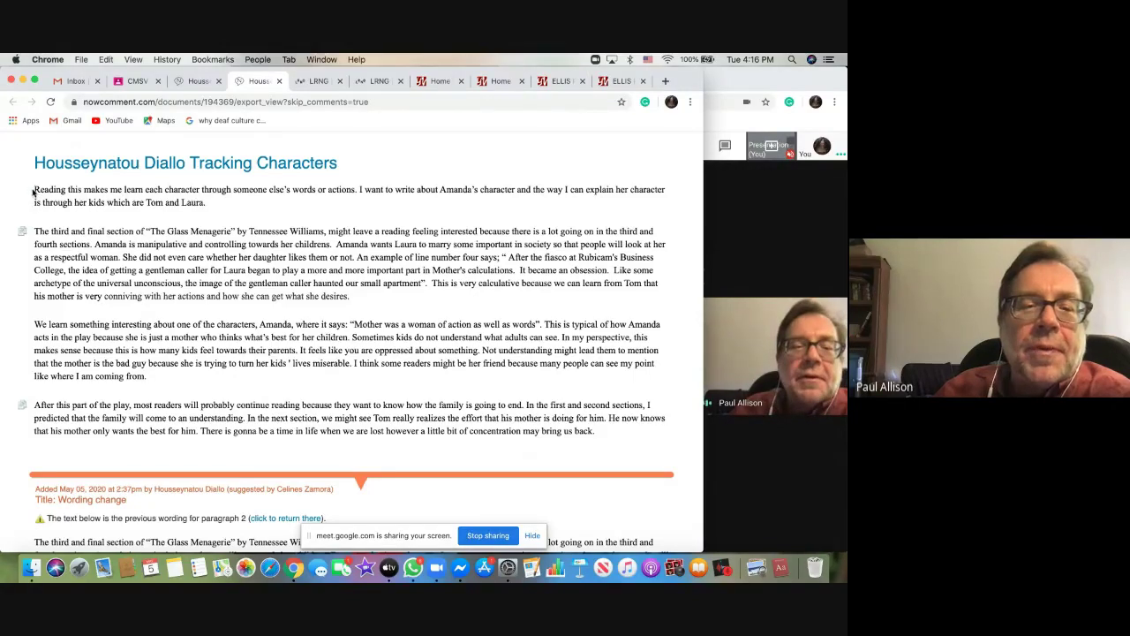
{"action": "left_click_drag", "start_coordinate": [34, 189], "coordinate": [567, 452]}
{"action": "key", "text": "super+ctrl+d"}
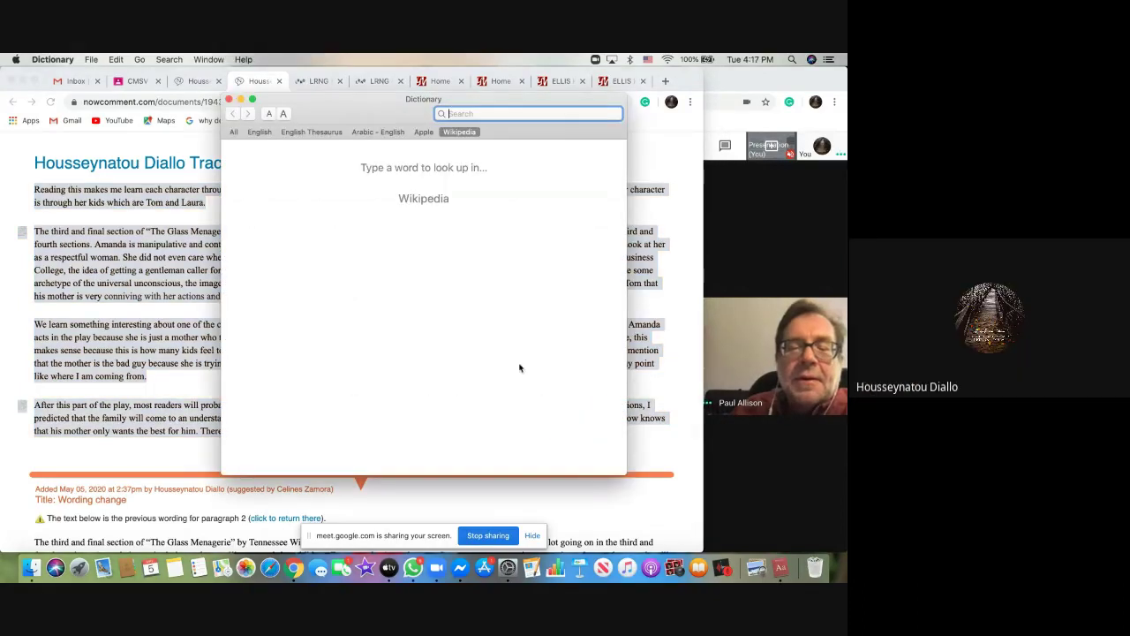
Step: Dismiss the Dictionary popup and switch to the ELLIS Preparatory Academy Portfolios and Badges tab
{"action": "left_click", "coordinate": [230, 99]}
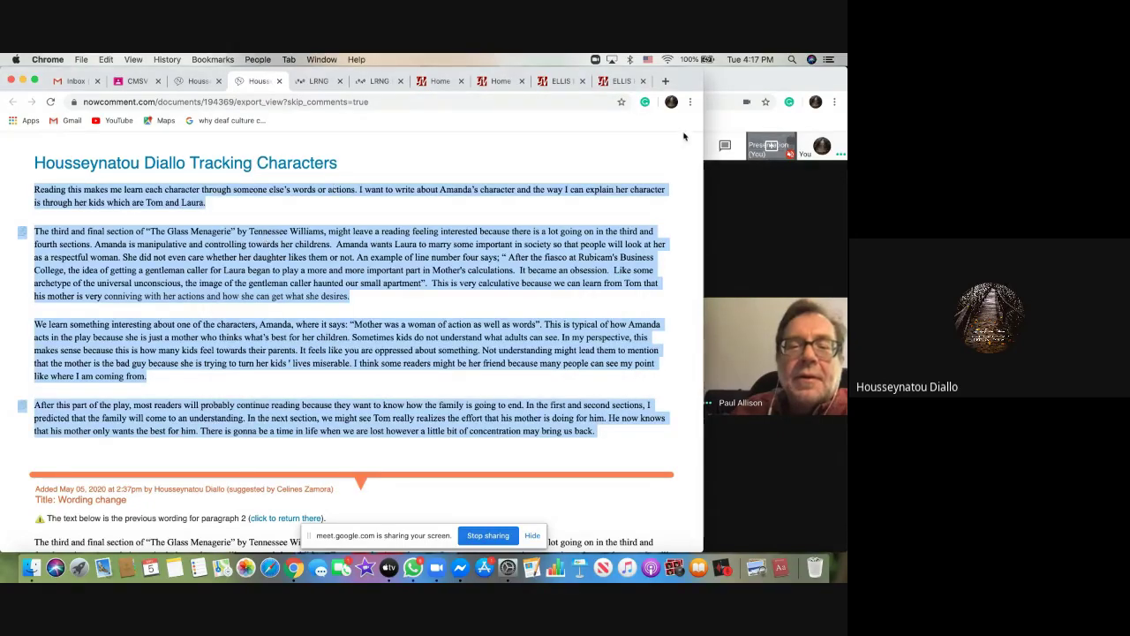
{"action": "left_click", "coordinate": [621, 80]}
{"action": "mouse_move", "coordinate": [412, 201]}
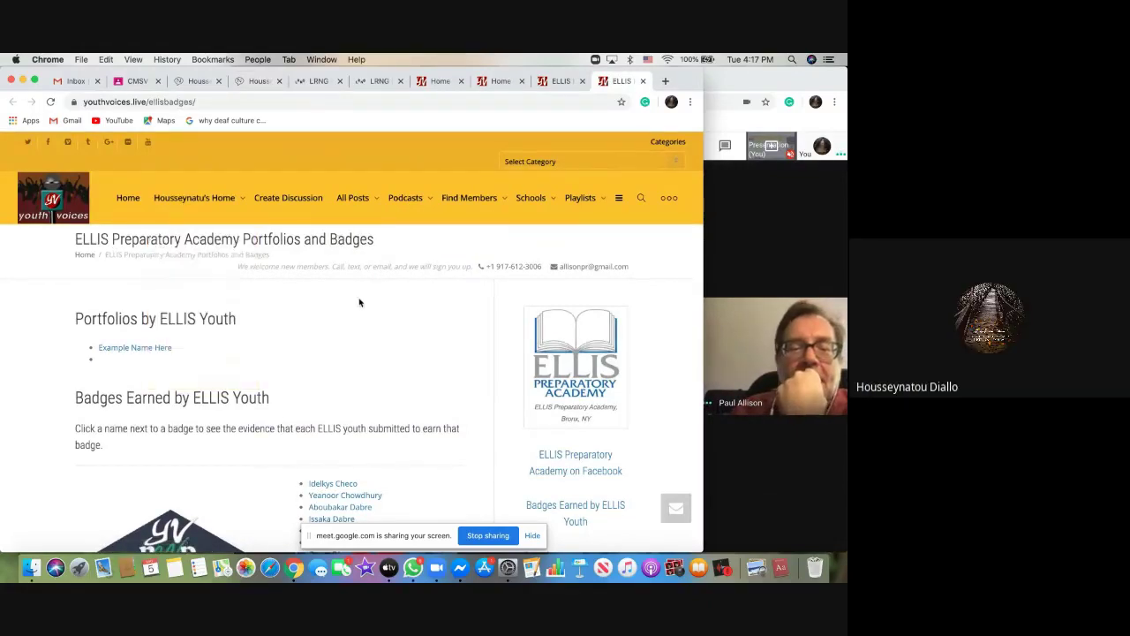
Step: Open a blank Youth Voices post editor through Create Discussion
{"action": "mouse_move", "coordinate": [461, 186]}
{"action": "left_click", "coordinate": [284, 201]}
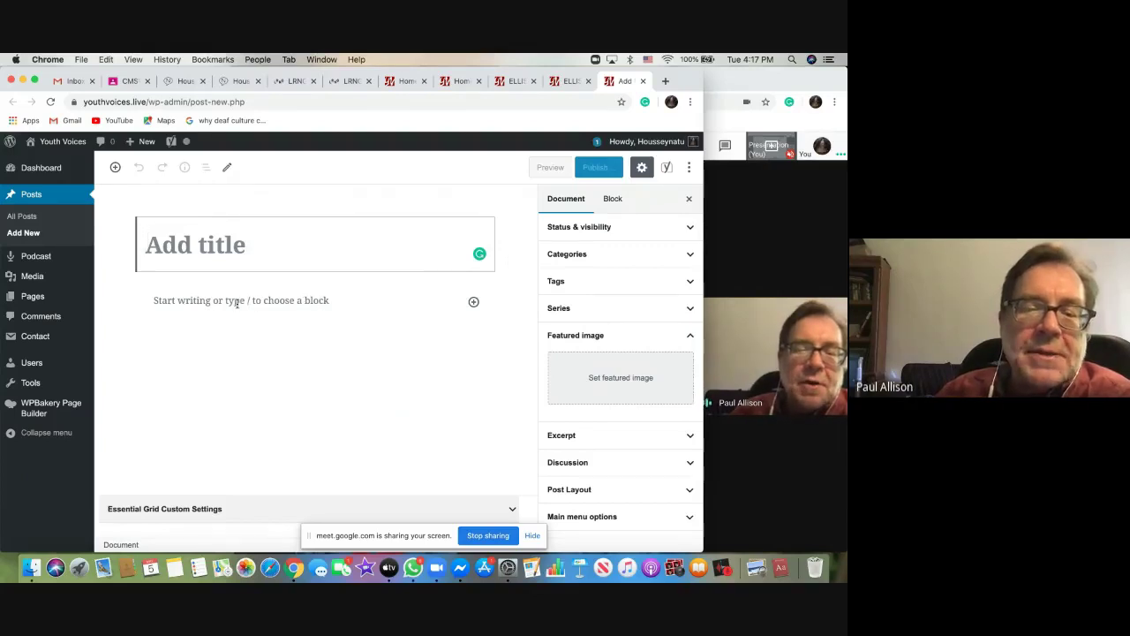
Step: Paste the copied Glass Menagerie essay into the new post's body
{"action": "left_click", "coordinate": [237, 300]}
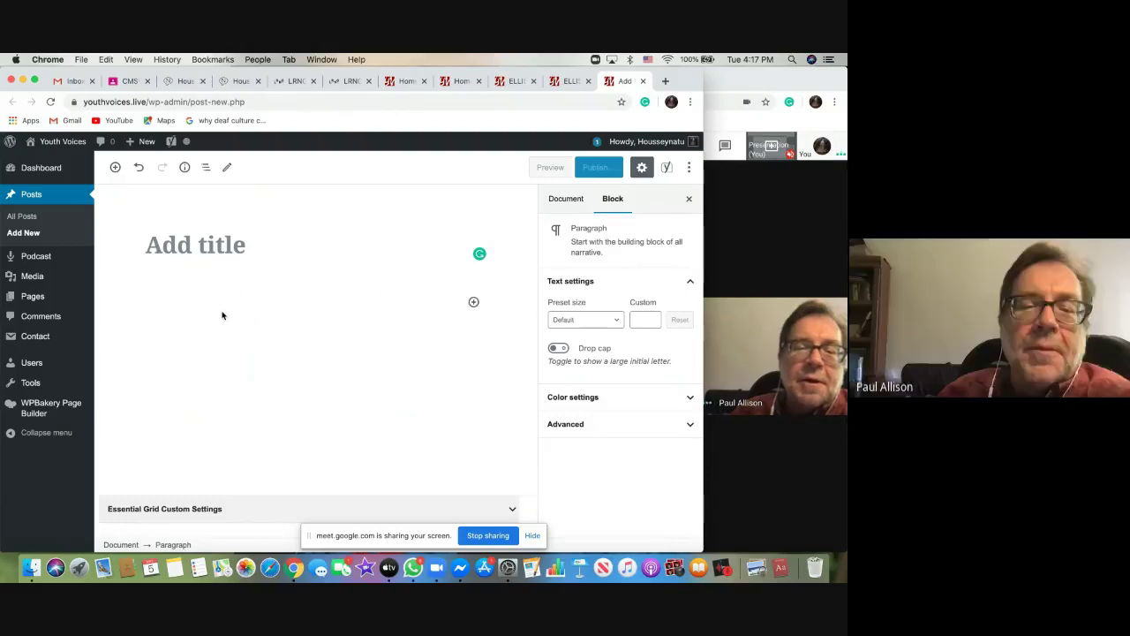
{"action": "key", "text": "super+v"}
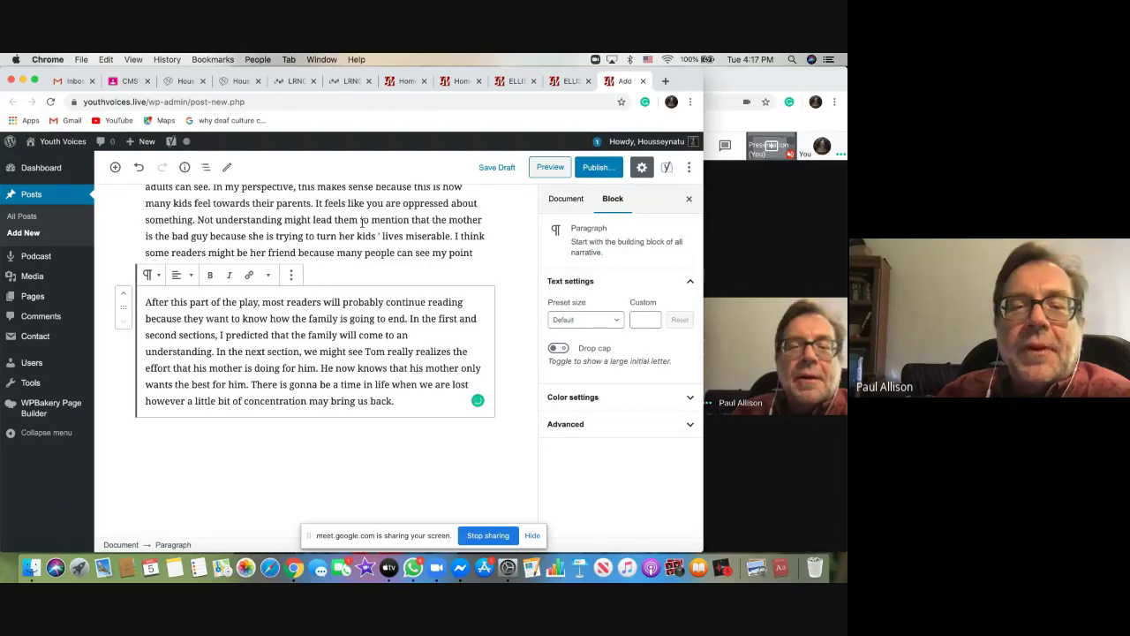
{"action": "scroll", "coordinate": [361, 222], "scroll_direction": "up", "scroll_amount": 10}
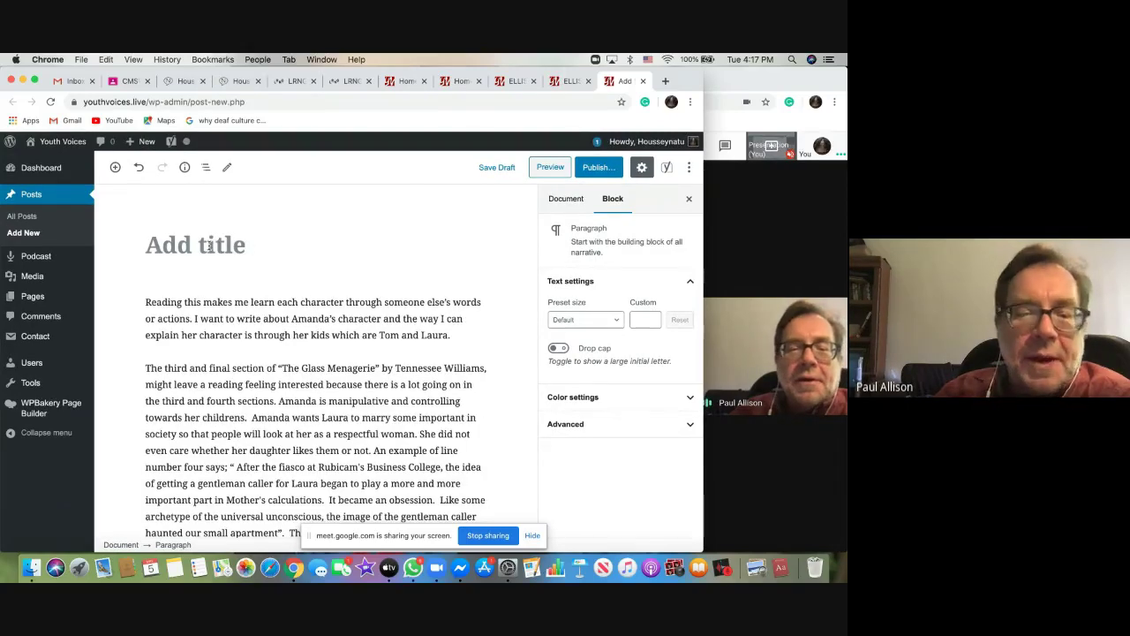
{"action": "left_click", "coordinate": [209, 244]}
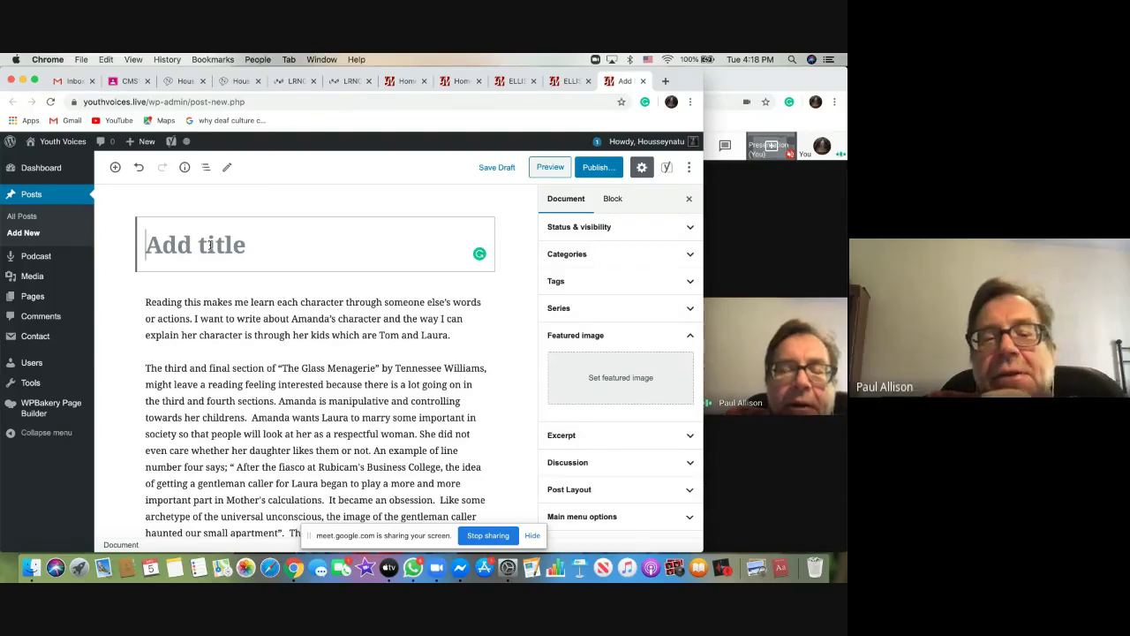
Step: Title the post 'The Importance of Family' and review the whole draft
{"action": "type", "text": "T"}
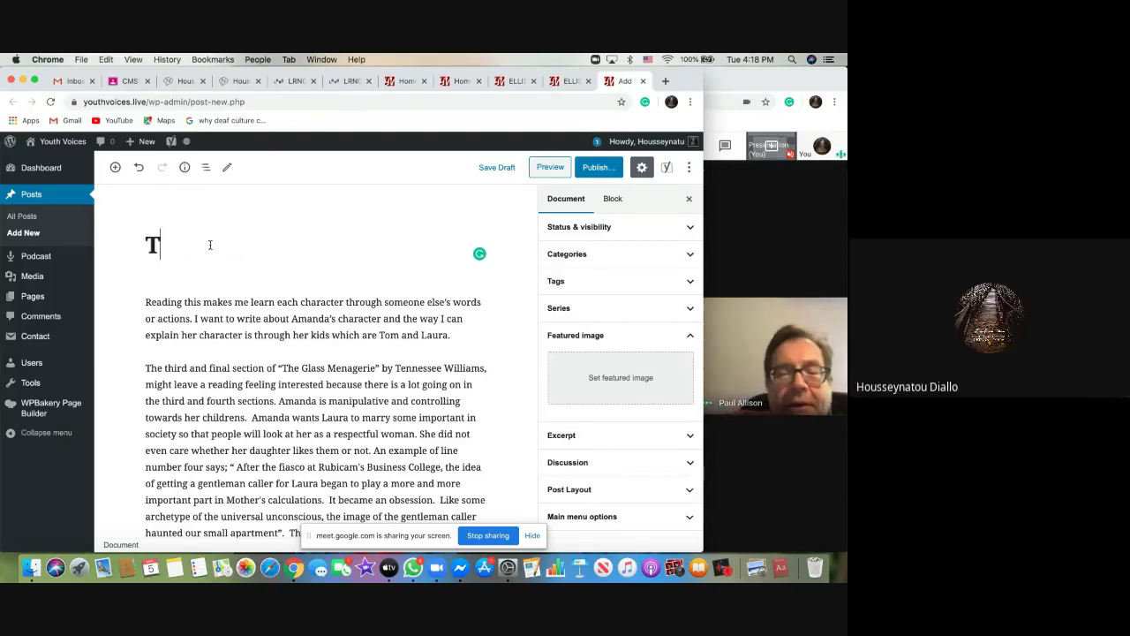
{"action": "type", "text": "he Imp"}
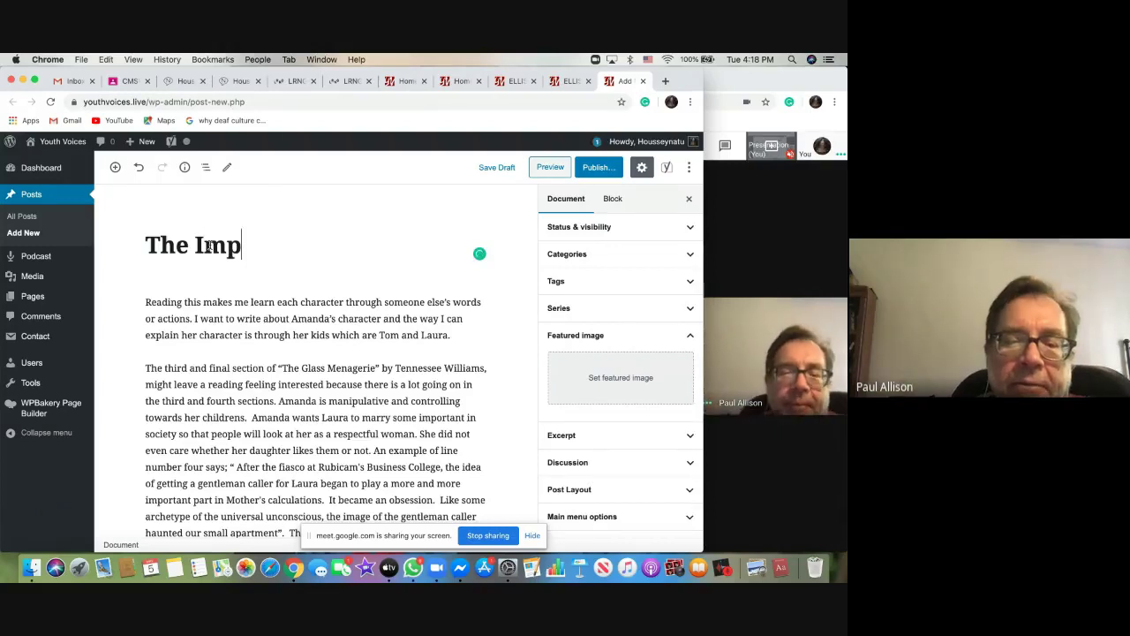
{"action": "type", "text": "or"}
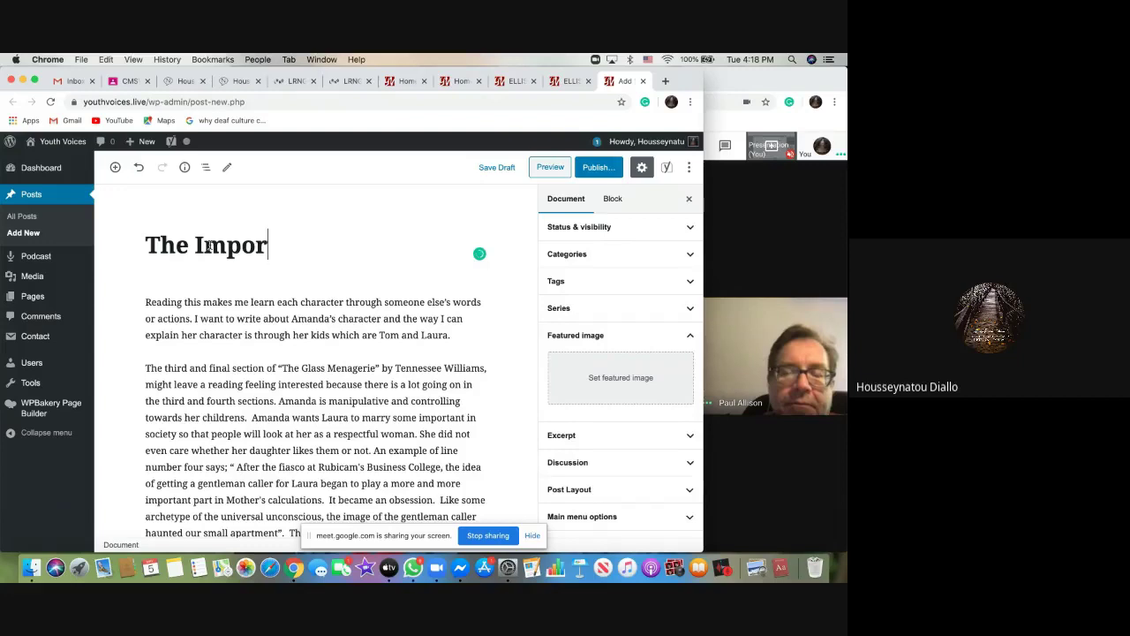
{"action": "type", "text": "tance of Family"}
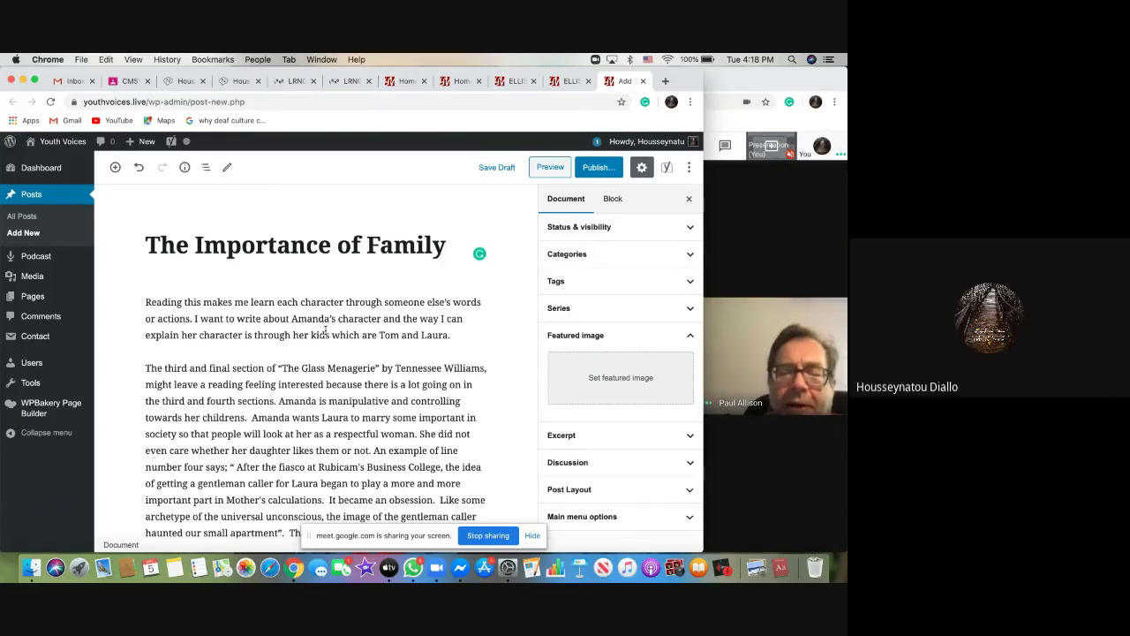
{"action": "scroll", "coordinate": [325, 330], "scroll_direction": "down", "scroll_amount": 6}
{"action": "scroll", "coordinate": [345, 287], "scroll_direction": "up", "scroll_amount": 6}
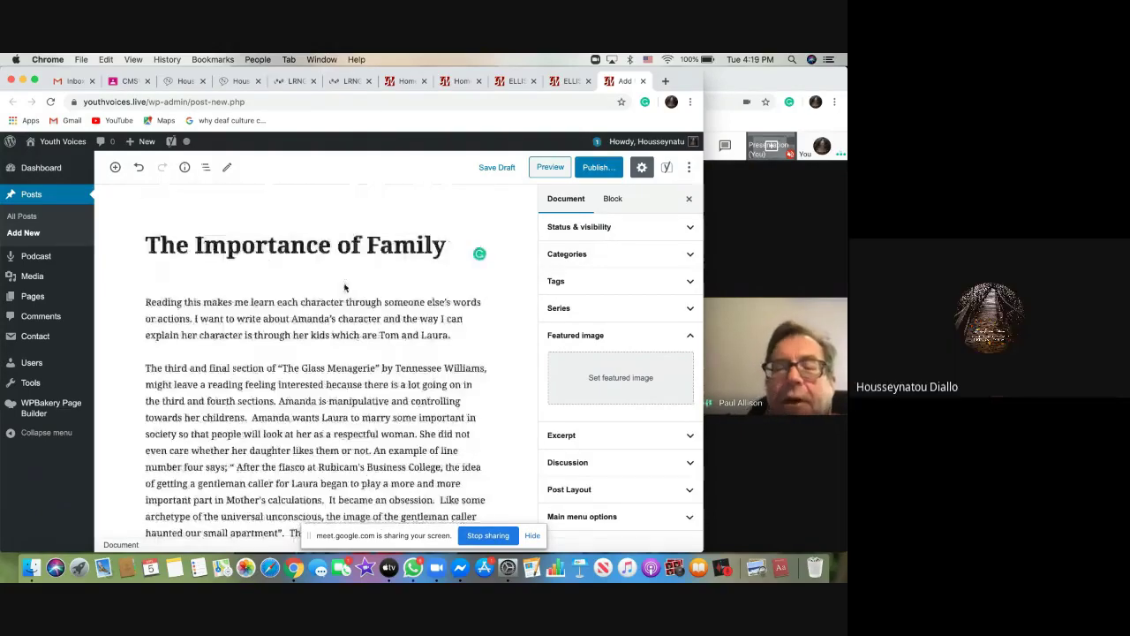
{"action": "scroll", "coordinate": [349, 305], "scroll_direction": "down", "scroll_amount": 10}
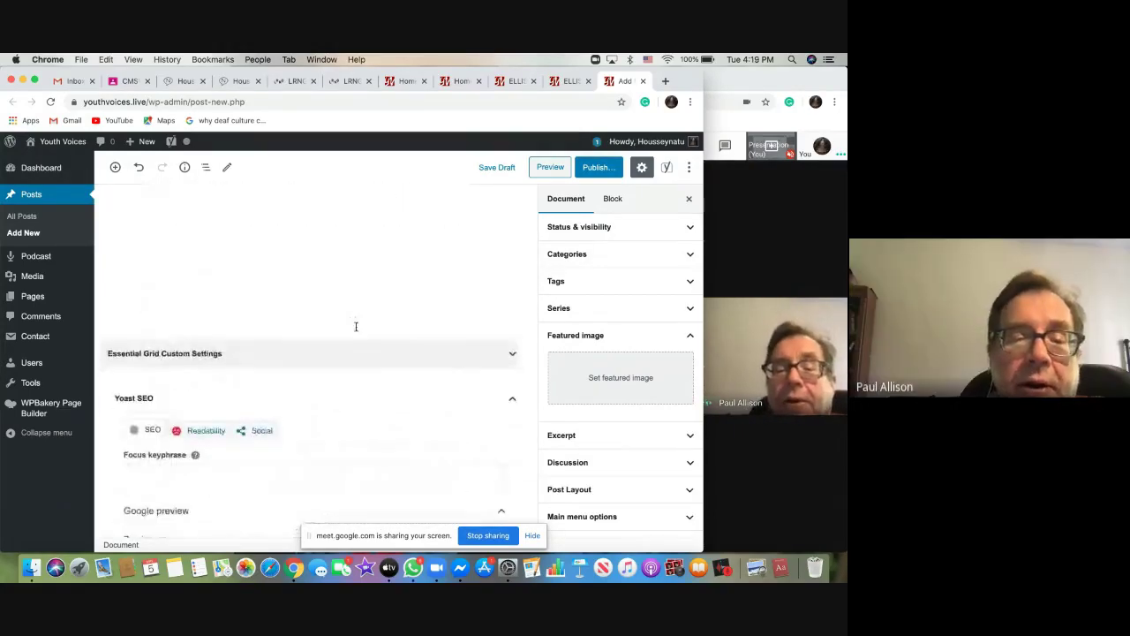
{"action": "scroll", "coordinate": [356, 328], "scroll_direction": "up", "scroll_amount": 8}
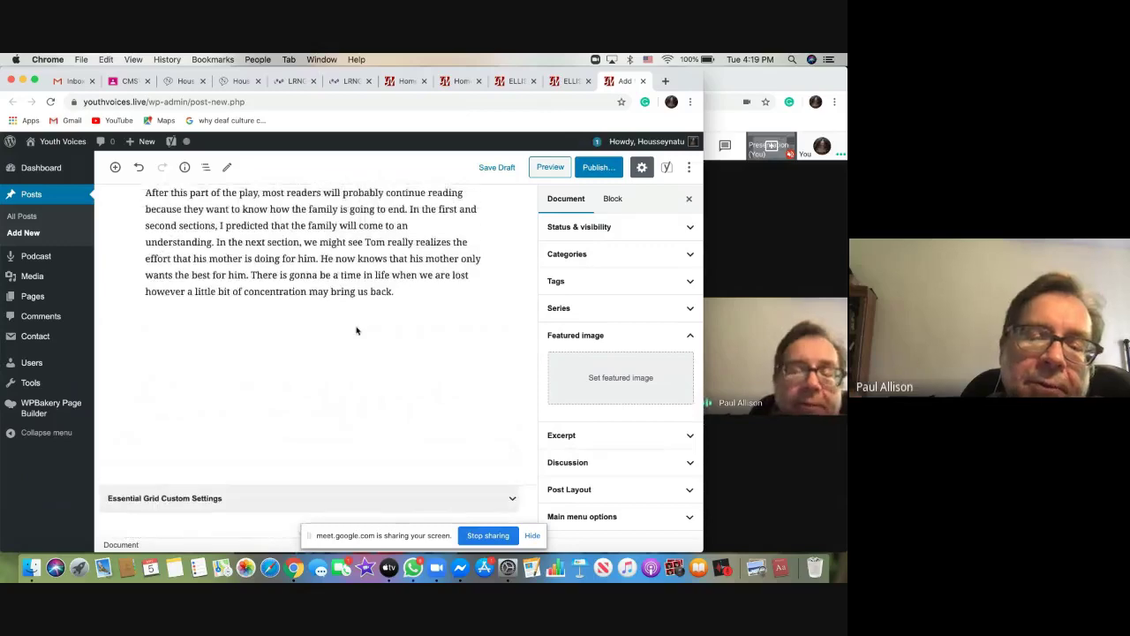
{"action": "scroll", "coordinate": [356, 327], "scroll_direction": "up", "scroll_amount": 5}
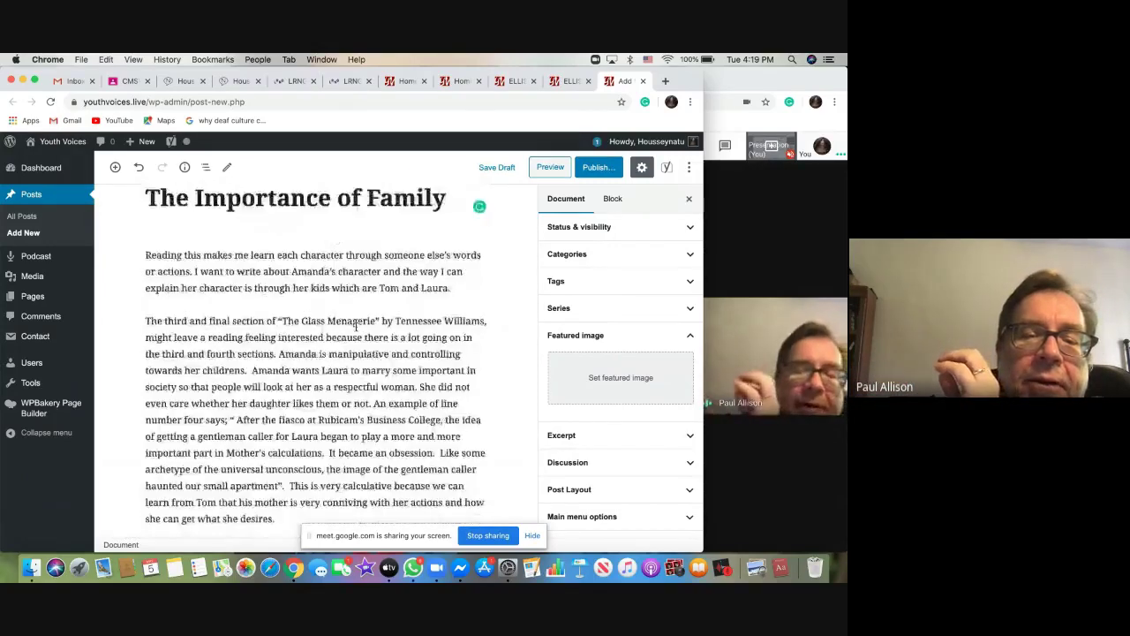
{"action": "scroll", "coordinate": [356, 327], "scroll_direction": "down", "scroll_amount": 1}
{"action": "scroll", "coordinate": [356, 326], "scroll_direction": "up", "scroll_amount": 1}
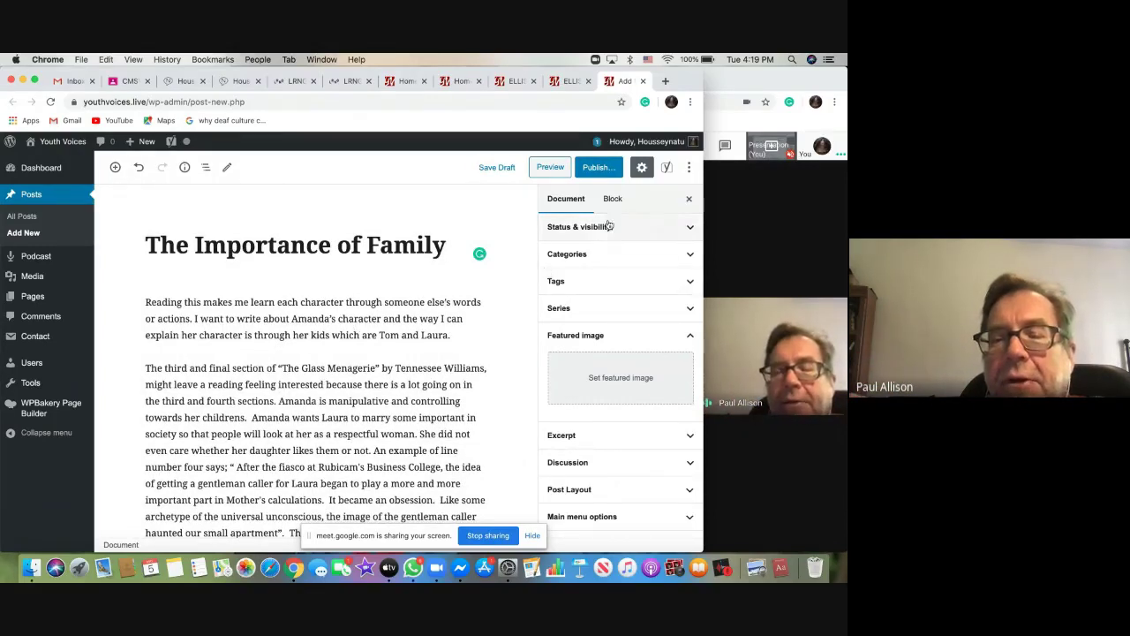
Step: Search the categories for 'boo' and check Books or Plays
{"action": "left_click", "coordinate": [615, 256]}
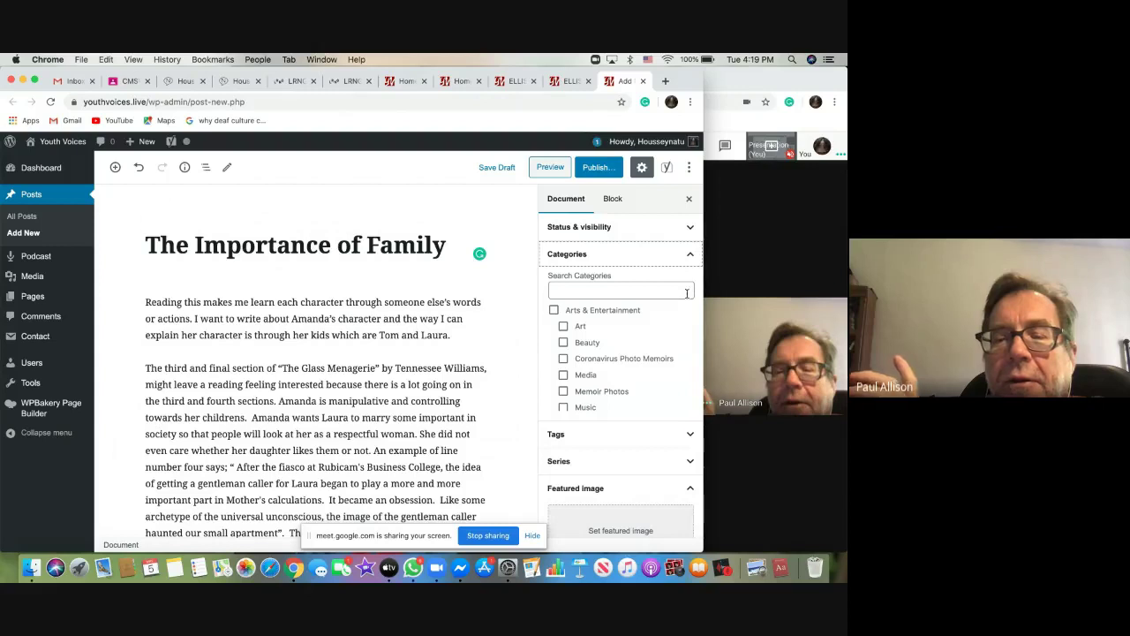
{"action": "scroll", "coordinate": [601, 361], "scroll_direction": "down", "scroll_amount": 1}
{"action": "scroll", "coordinate": [601, 361], "scroll_direction": "up", "scroll_amount": 1}
{"action": "left_click", "coordinate": [590, 292]}
{"action": "type", "text": "boo"}
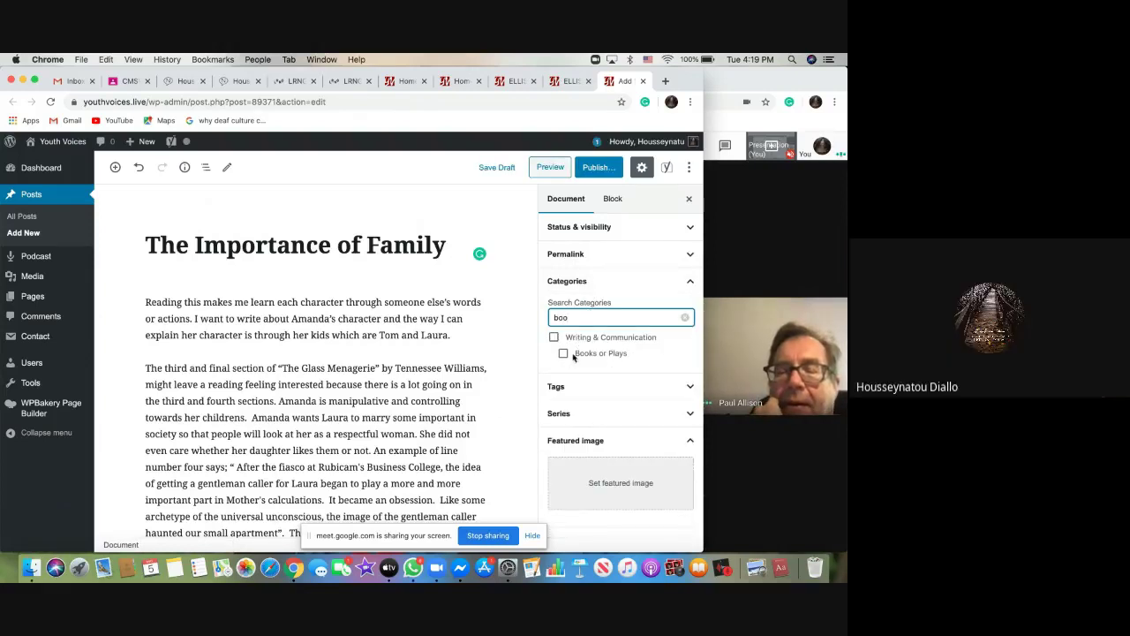
{"action": "left_click", "coordinate": [565, 354]}
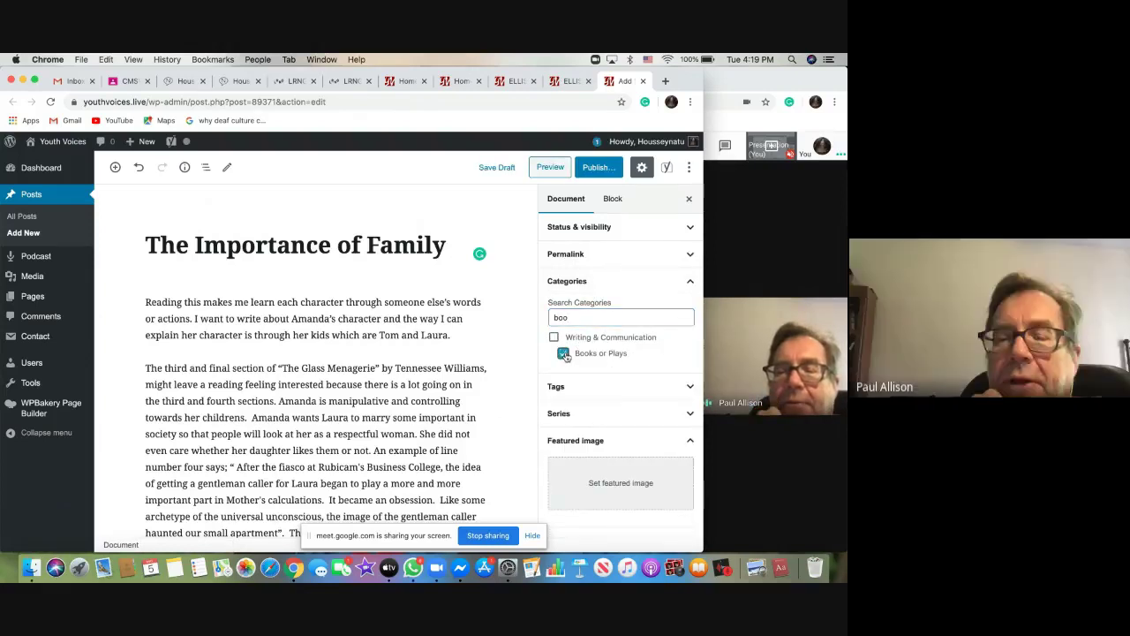
Step: Search the categories for 'spri' and check Spring 2020
{"action": "left_click", "coordinate": [607, 318]}
{"action": "key", "text": "BackSpace"}
{"action": "key", "text": "BackSpace"}
{"action": "key", "text": "BackSpace"}
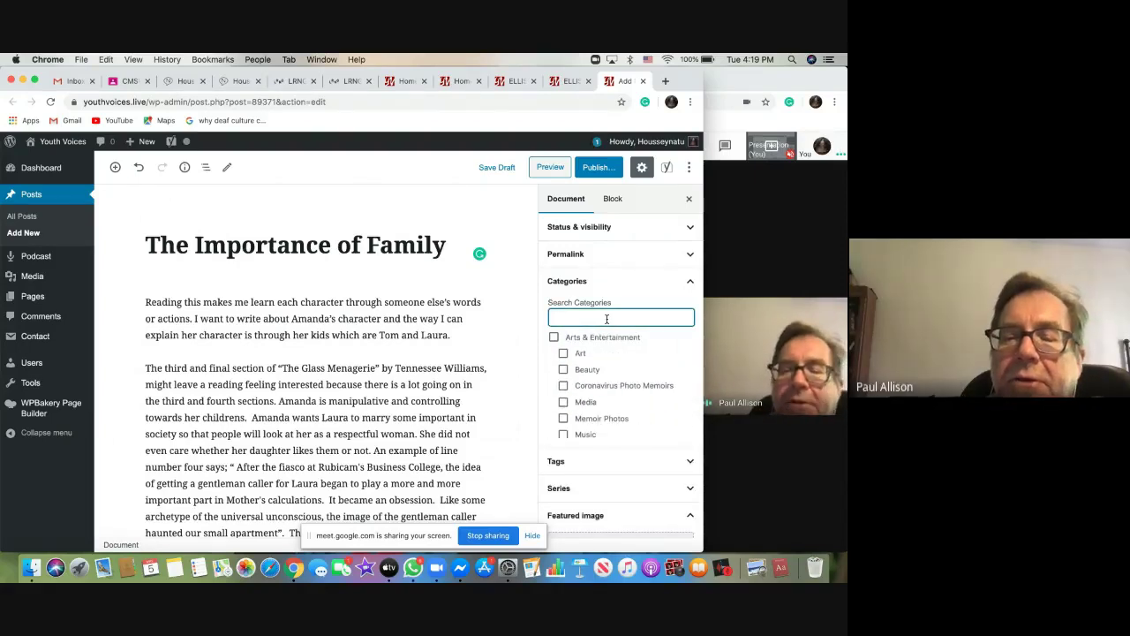
{"action": "type", "text": "sh"}
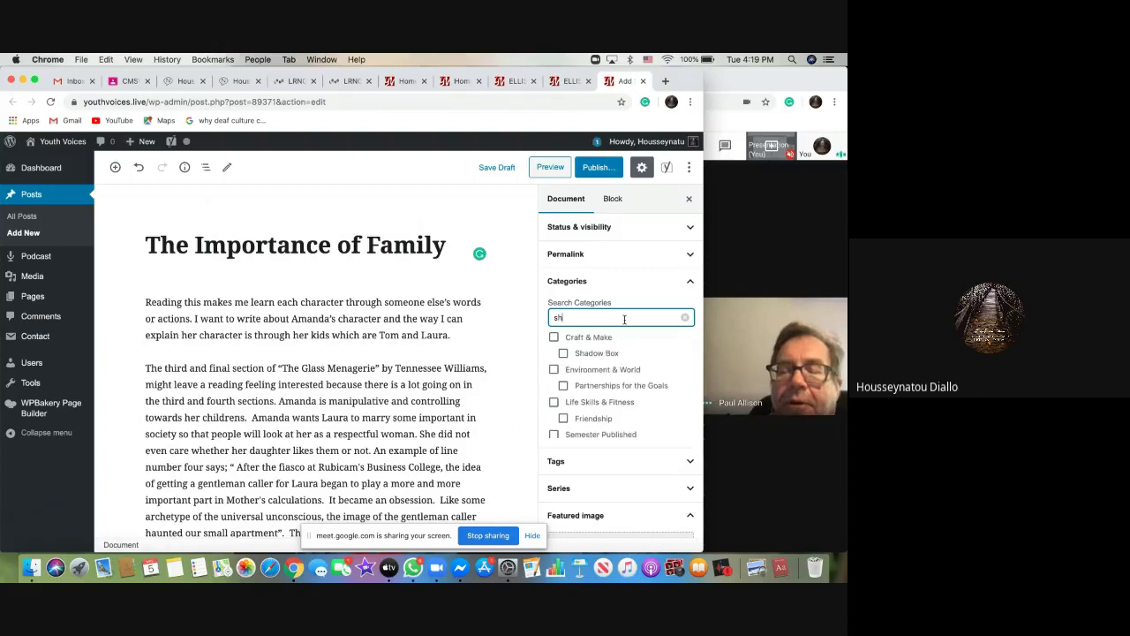
{"action": "type", "text": "o"}
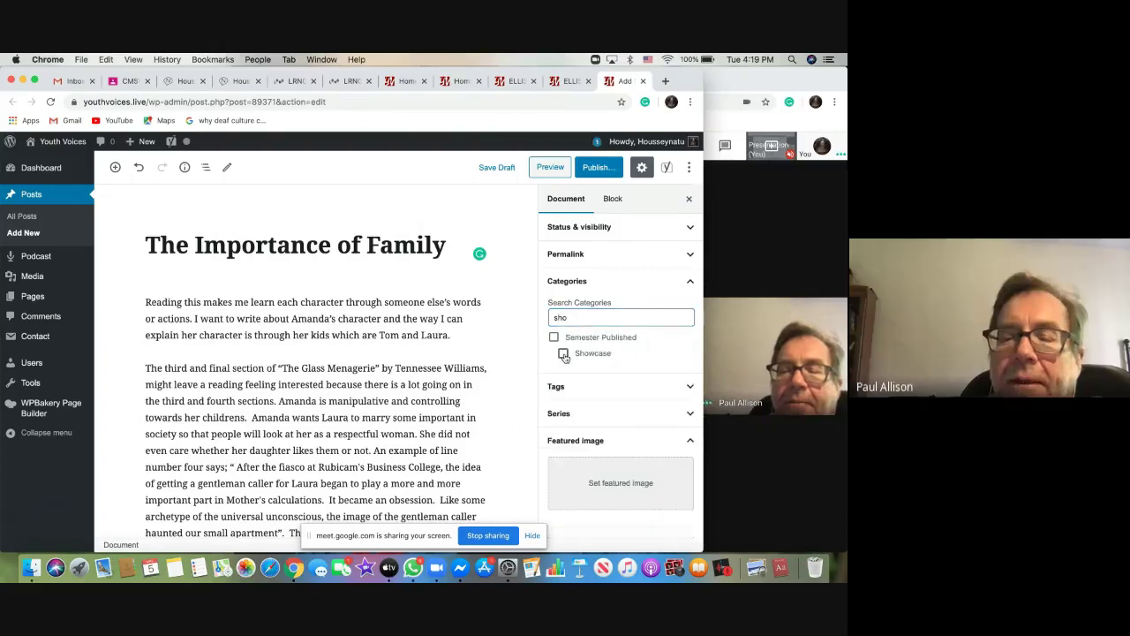
{"action": "key", "text": "BackSpace"}
{"action": "key", "text": "BackSpace"}
{"action": "key", "text": "BackSpace"}
{"action": "type", "text": "sp"}
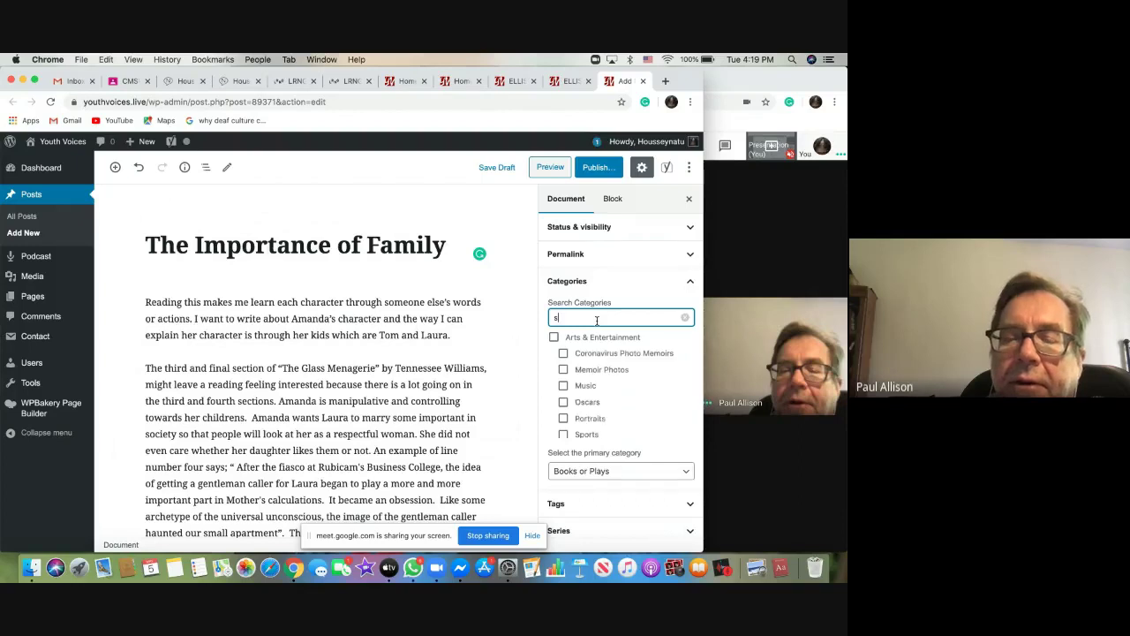
{"action": "type", "text": "rin"}
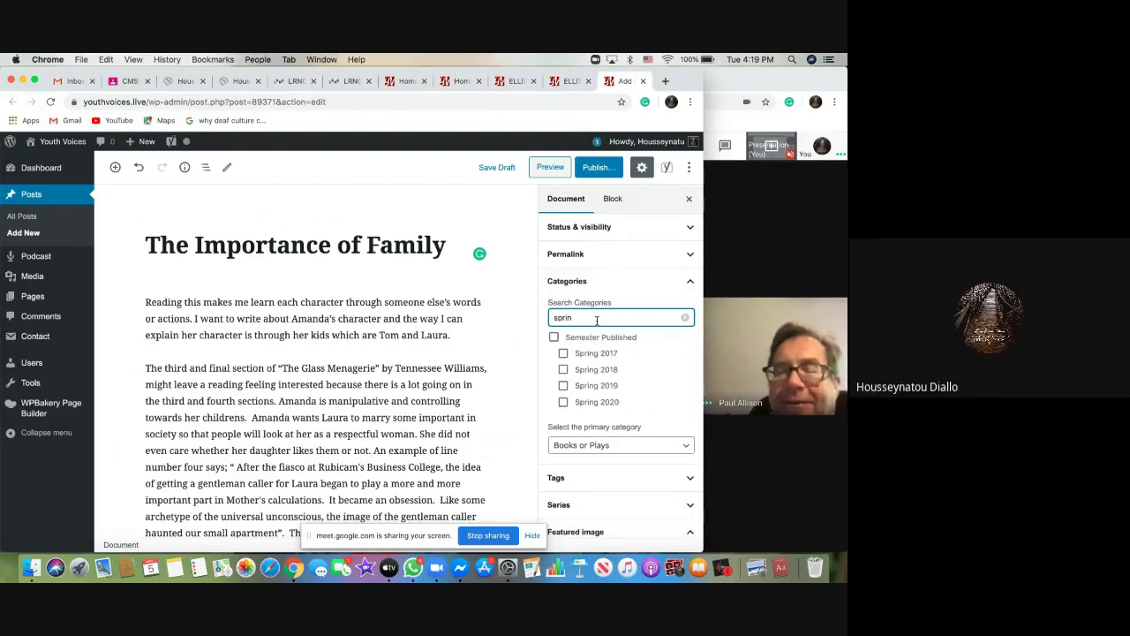
{"action": "left_click", "coordinate": [564, 404]}
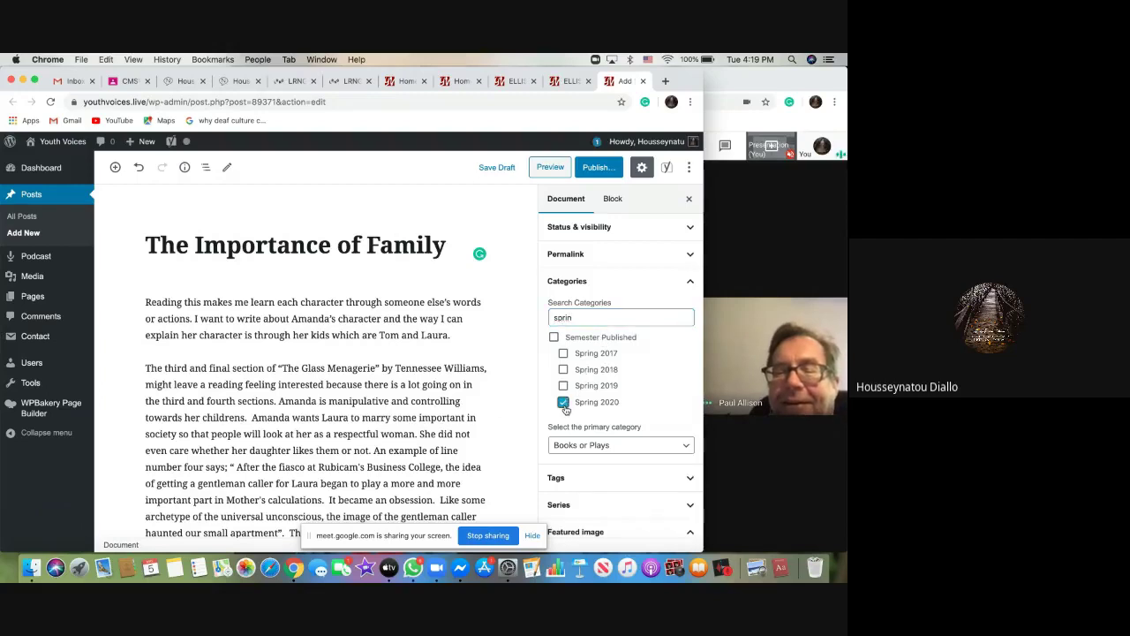
Step: Clear the category search and keep Books or Plays as the primary category
{"action": "left_click", "coordinate": [623, 316]}
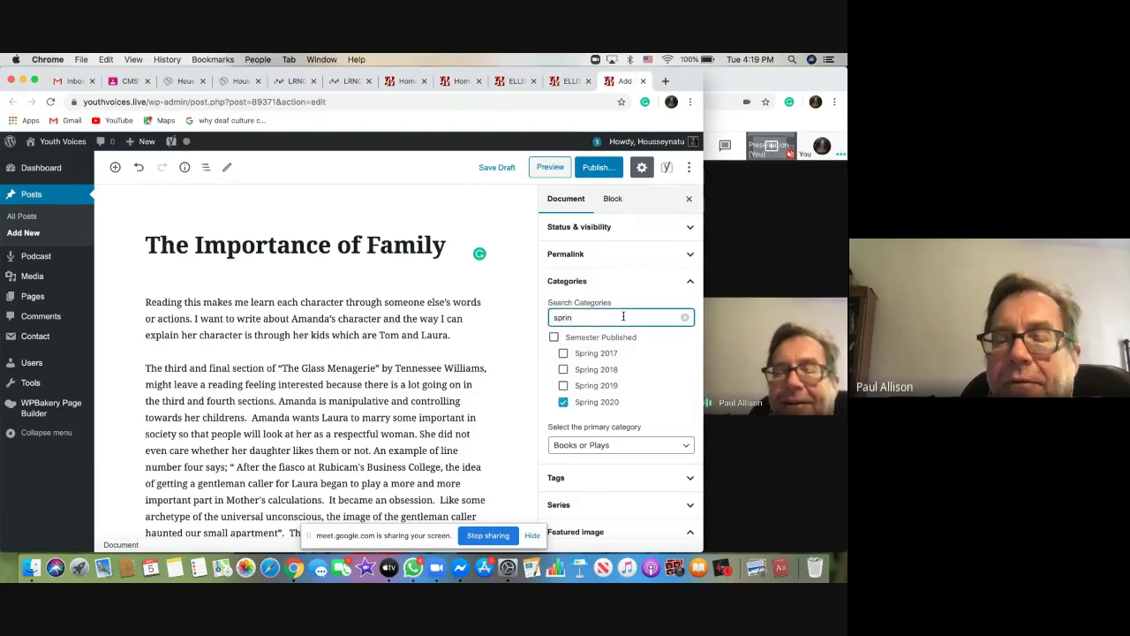
{"action": "key", "text": "BackSpace"}
{"action": "key", "text": "BackSpace"}
{"action": "key", "text": "BackSpace"}
{"action": "key", "text": "BackSpace"}
{"action": "key", "text": "BackSpace"}
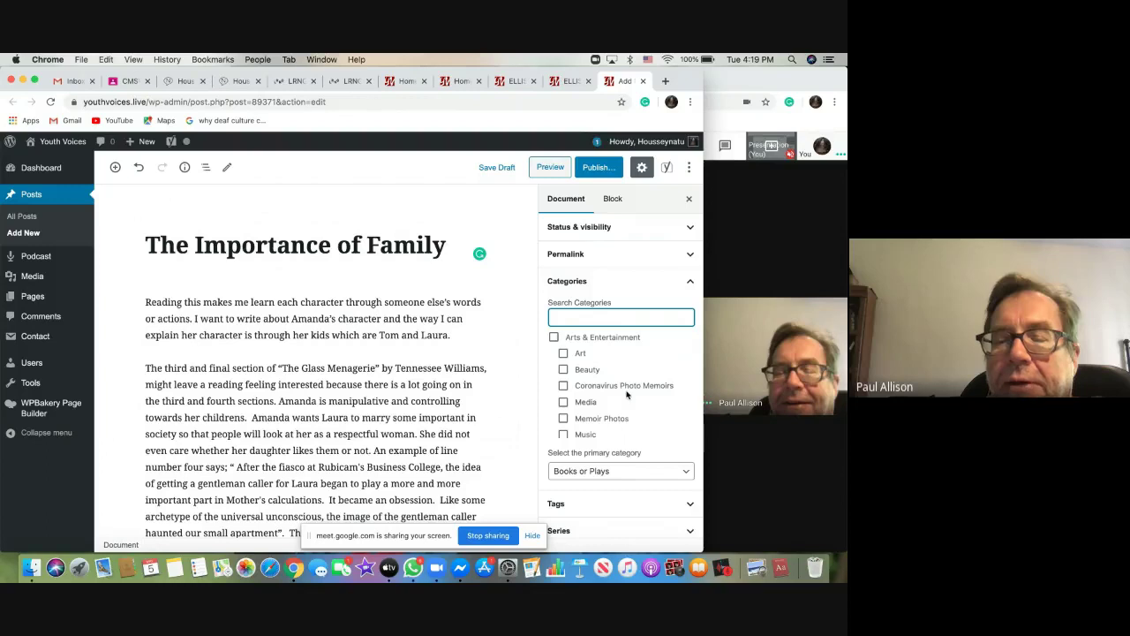
{"action": "scroll", "coordinate": [627, 395], "scroll_direction": "down", "scroll_amount": 4}
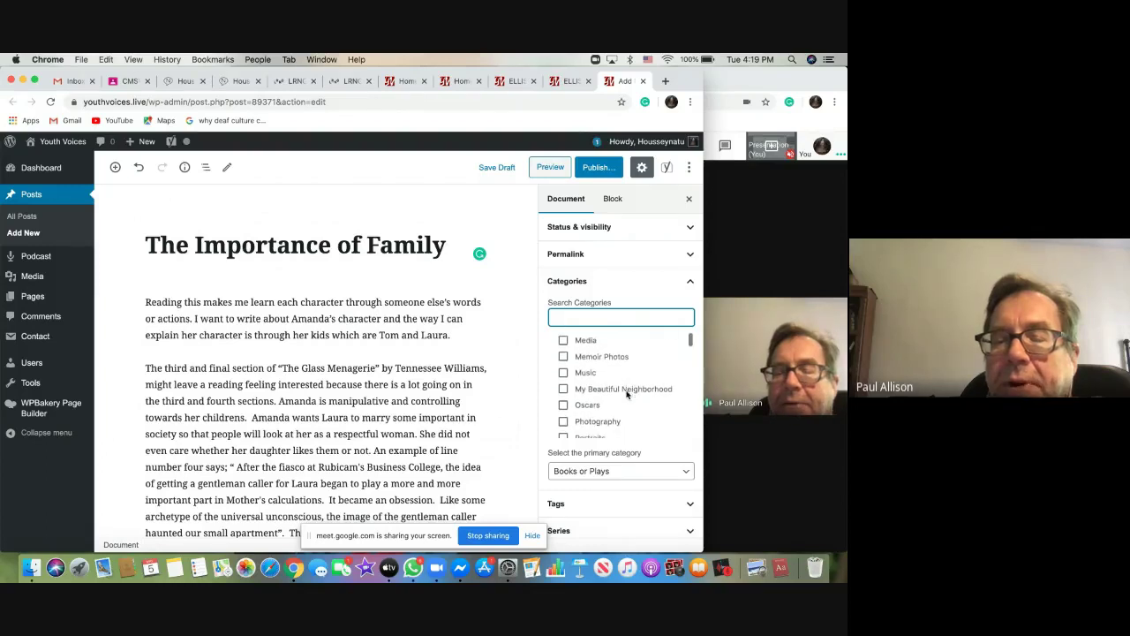
{"action": "scroll", "coordinate": [627, 395], "scroll_direction": "down", "scroll_amount": 5}
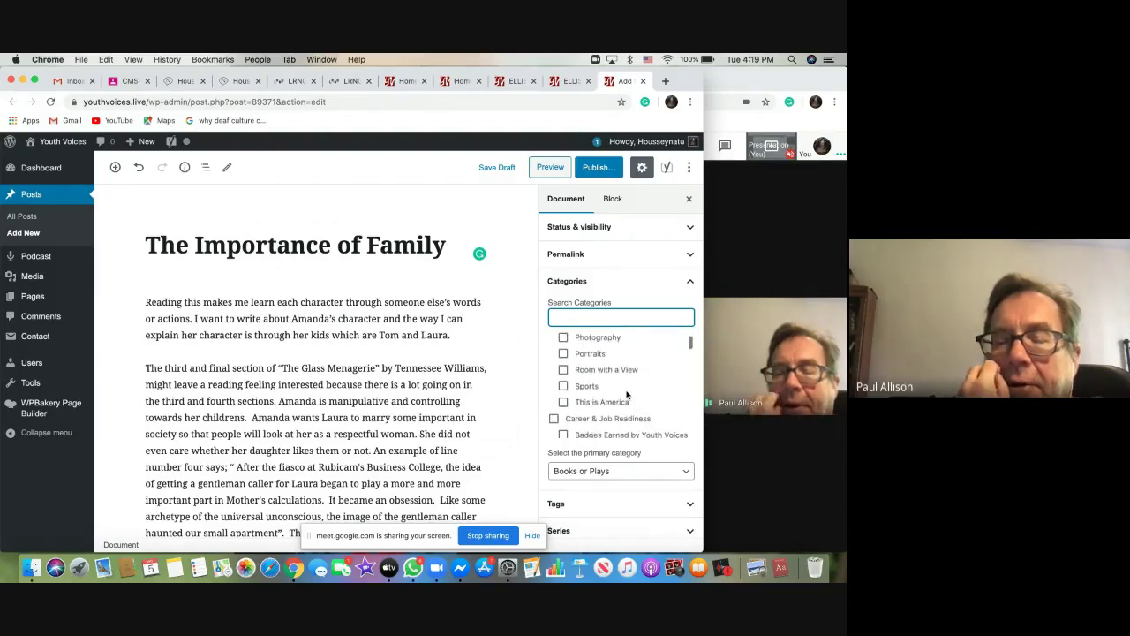
{"action": "scroll", "coordinate": [628, 395], "scroll_direction": "down", "scroll_amount": 5}
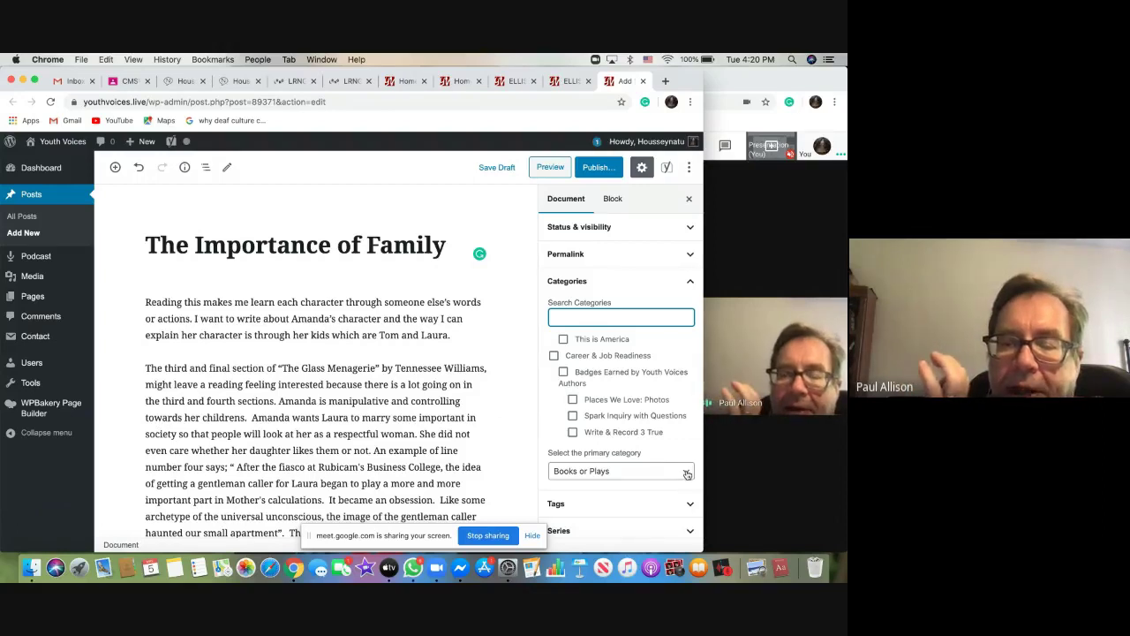
{"action": "left_click", "coordinate": [688, 474]}
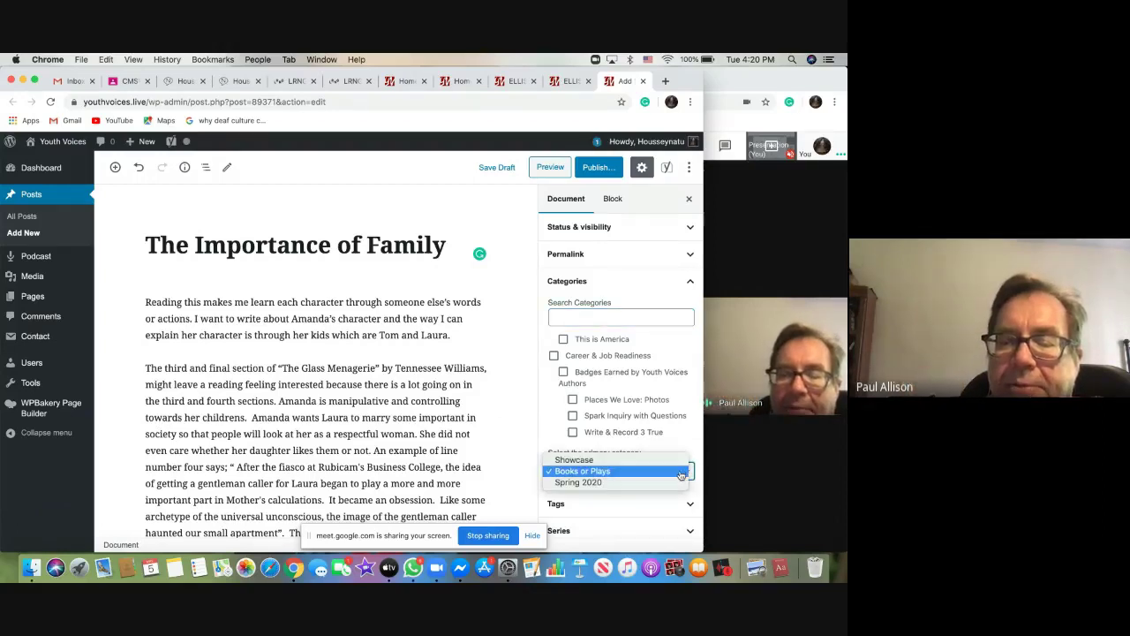
{"action": "left_click", "coordinate": [685, 472]}
{"action": "scroll", "coordinate": [618, 424], "scroll_direction": "down", "scroll_amount": 3}
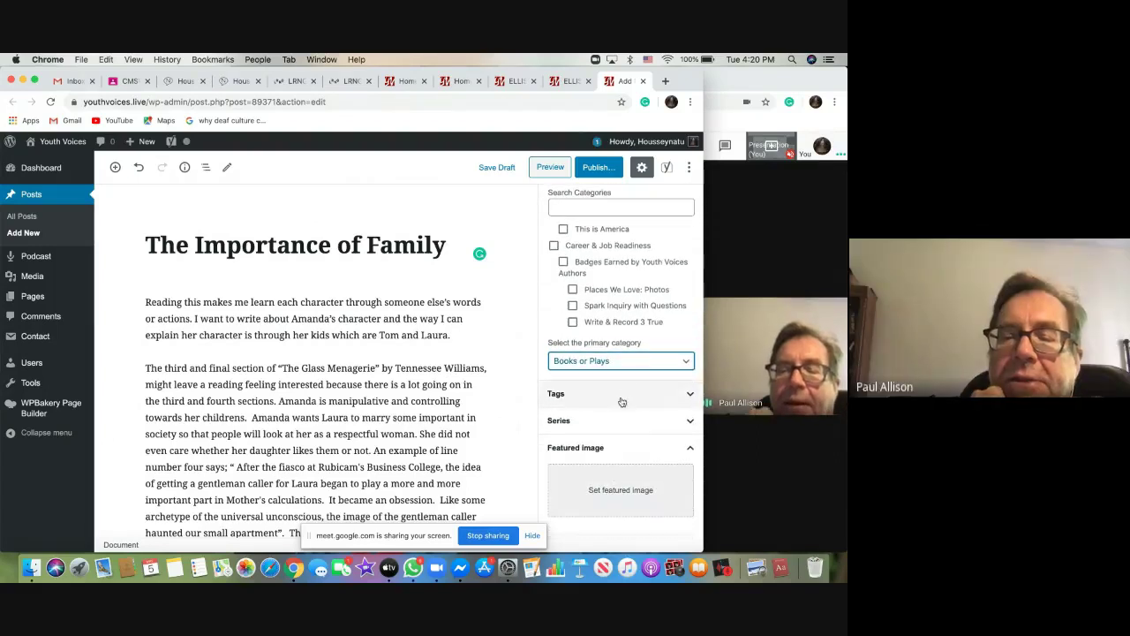
Step: Add the ELLIS Preparatory Academy tag via the 'Ellis' suggestion in the Tags panel
{"action": "left_click", "coordinate": [688, 395]}
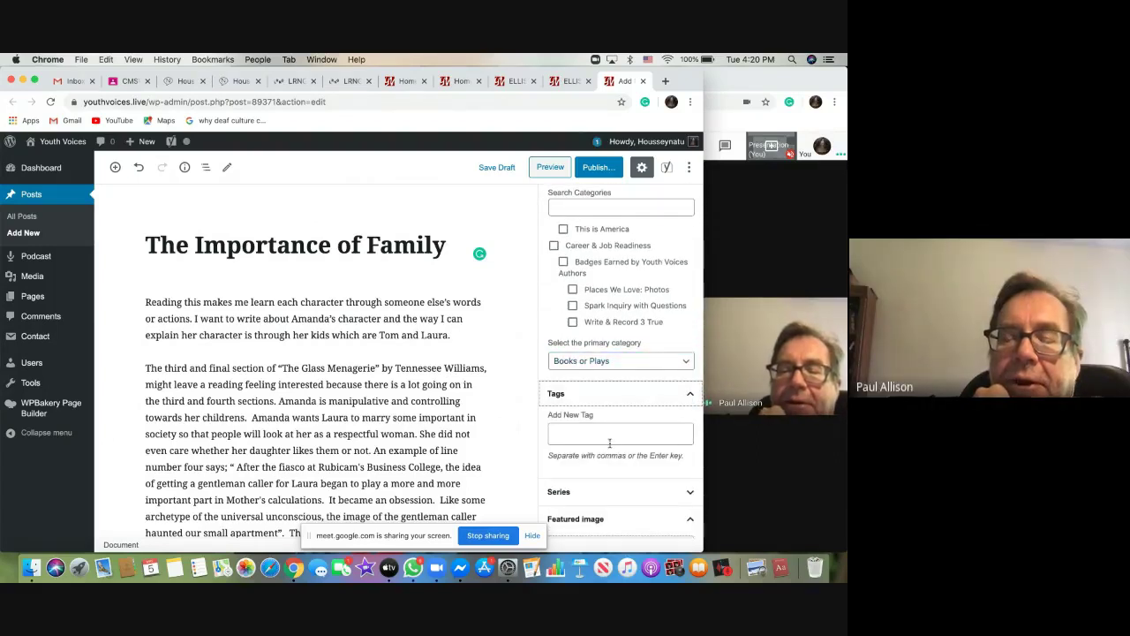
{"action": "left_click", "coordinate": [591, 435]}
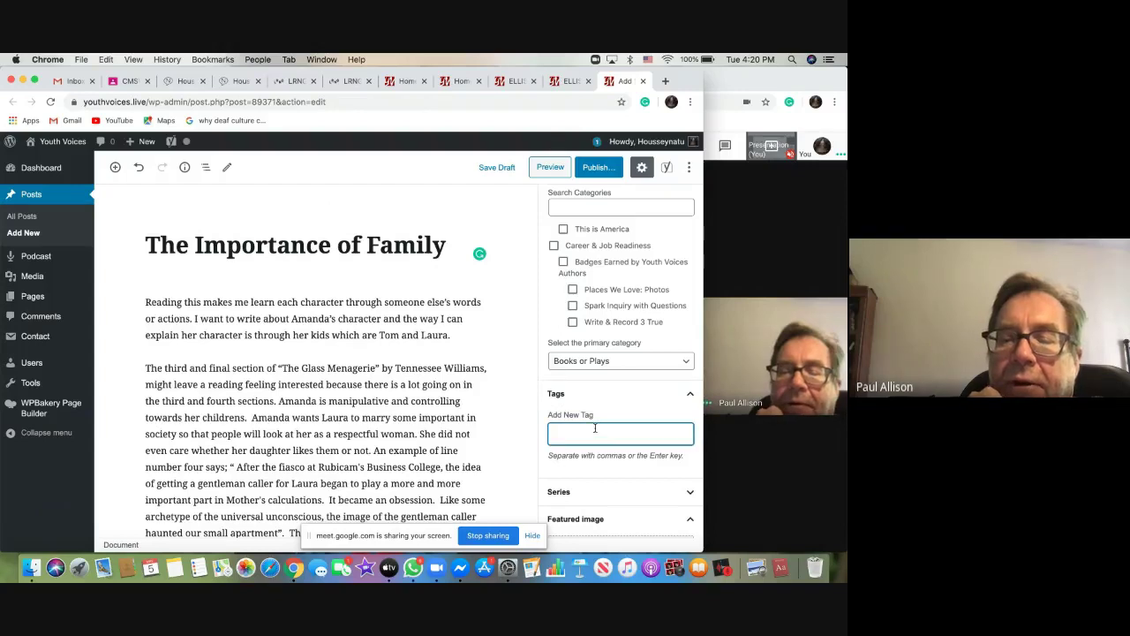
{"action": "type", "text": "El"}
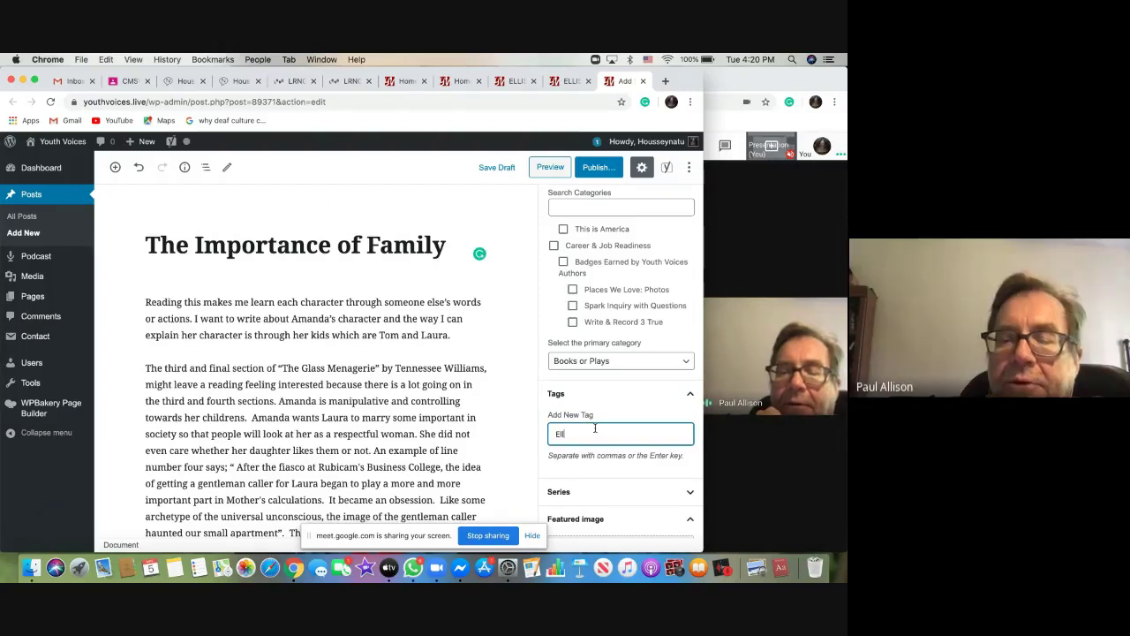
{"action": "type", "text": "lis"}
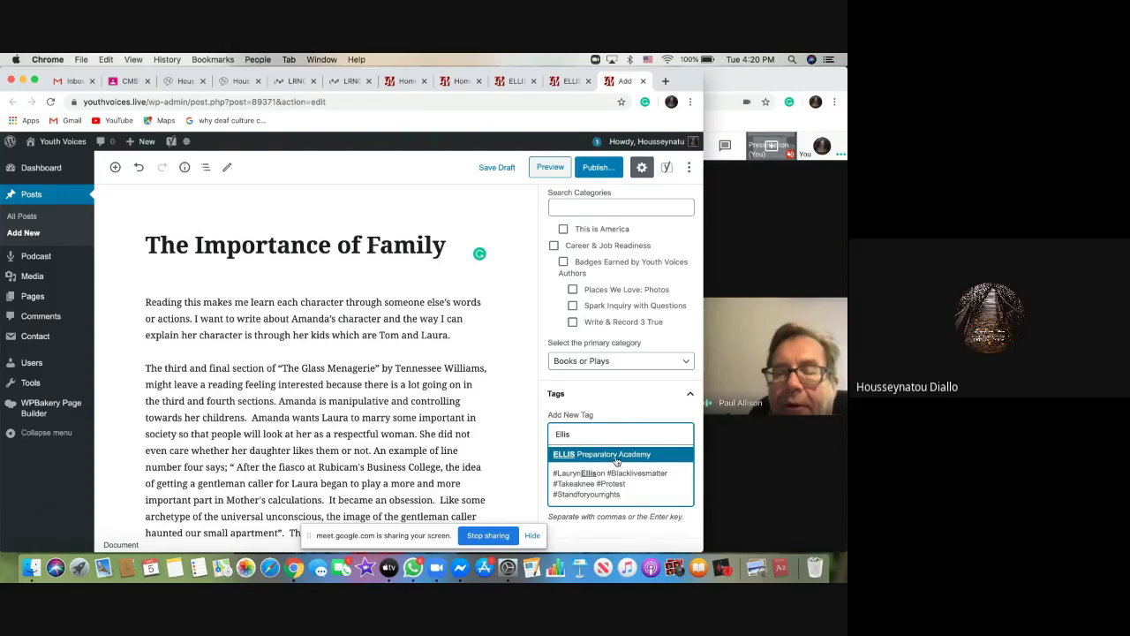
{"action": "left_click", "coordinate": [616, 455]}
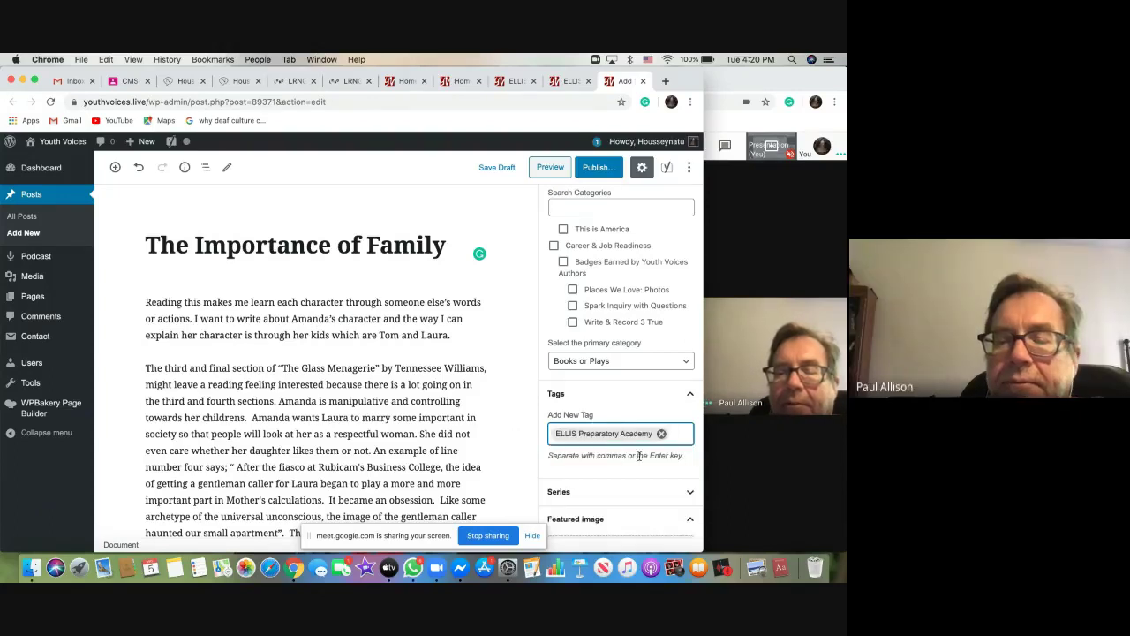
{"action": "scroll", "coordinate": [642, 457], "scroll_direction": "down", "scroll_amount": 2}
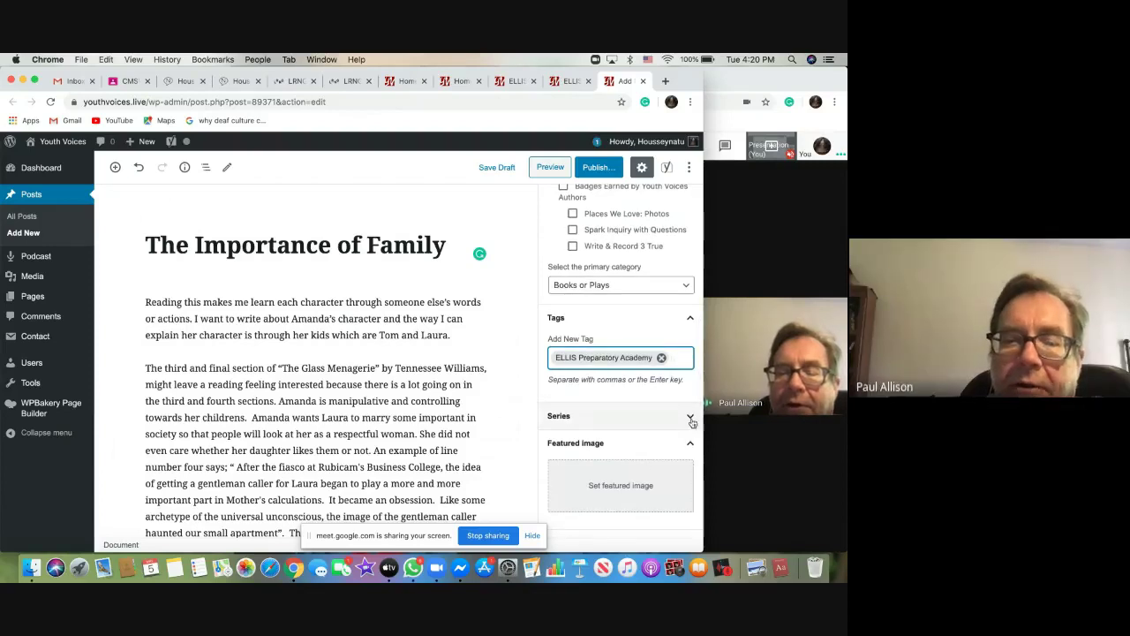
{"action": "scroll", "coordinate": [647, 480], "scroll_direction": "down", "scroll_amount": 2}
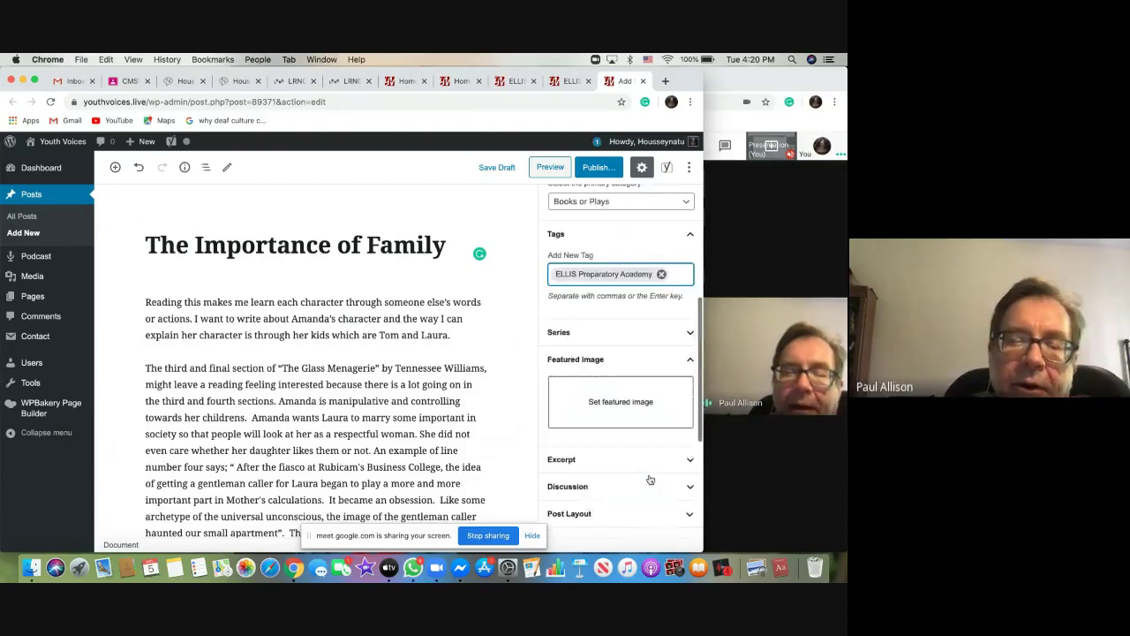
{"action": "scroll", "coordinate": [650, 479], "scroll_direction": "down", "scroll_amount": 1}
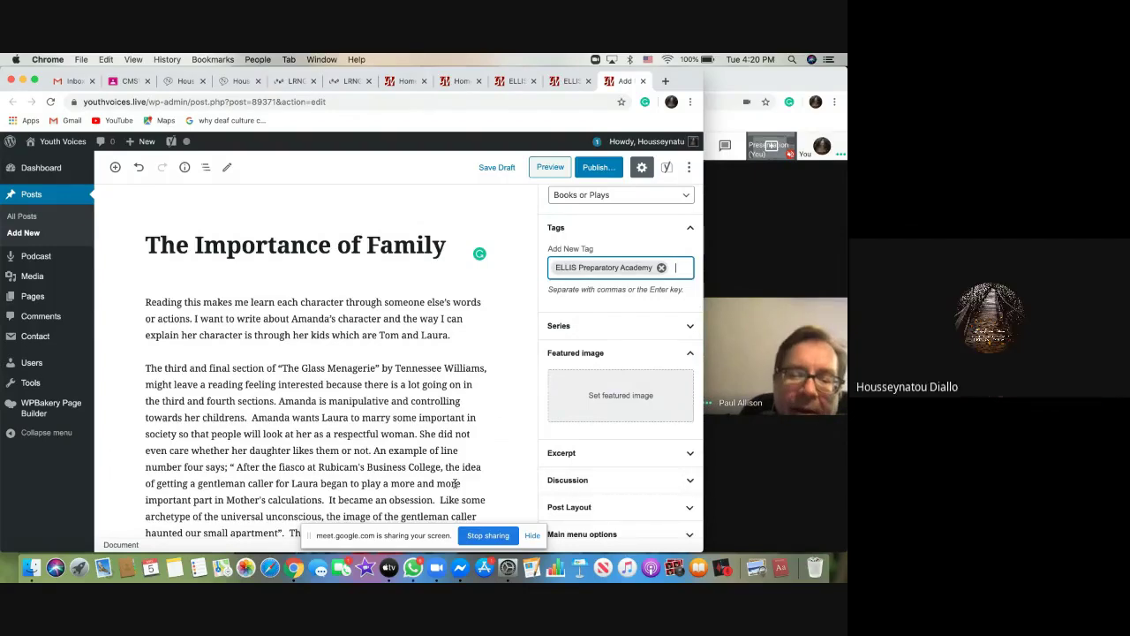
{"action": "scroll", "coordinate": [456, 483], "scroll_direction": "down", "scroll_amount": 20}
{"action": "scroll", "coordinate": [456, 487], "scroll_direction": "down", "scroll_amount": 10}
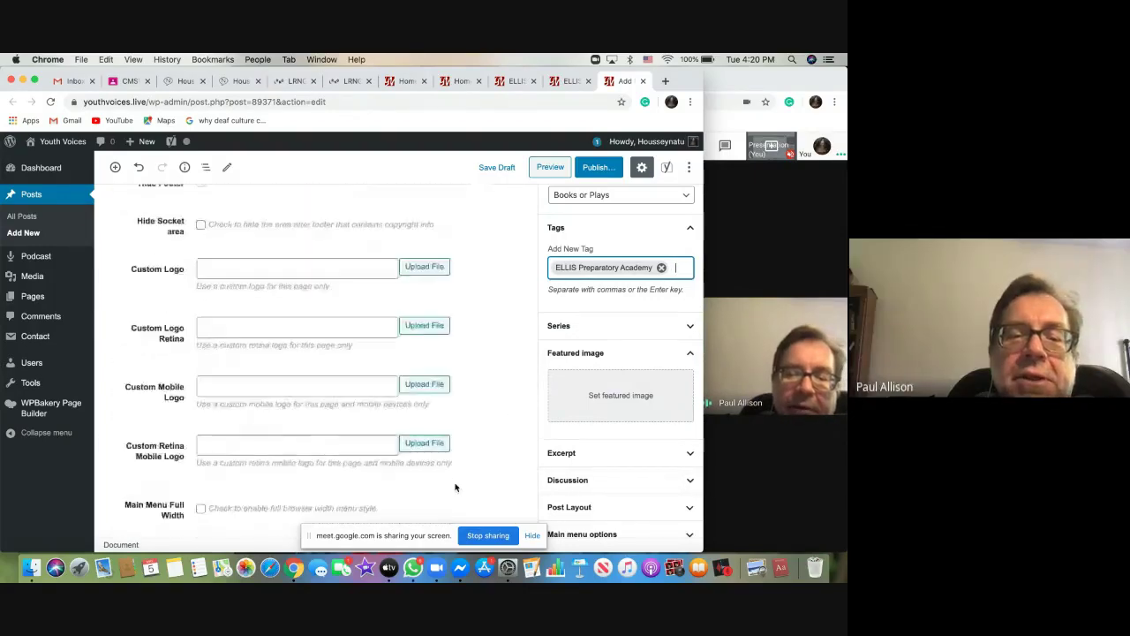
{"action": "scroll", "coordinate": [456, 488], "scroll_direction": "up", "scroll_amount": 10}
{"action": "scroll", "coordinate": [456, 488], "scroll_direction": "up", "scroll_amount": 5}
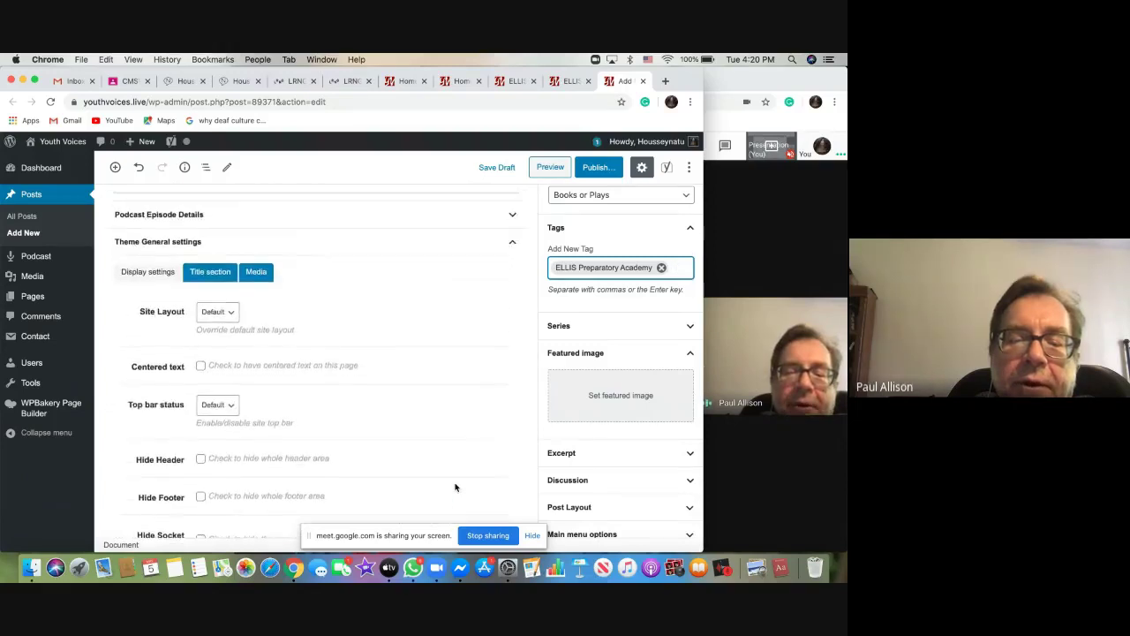
{"action": "scroll", "coordinate": [456, 487], "scroll_direction": "down", "scroll_amount": 10}
{"action": "scroll", "coordinate": [455, 488], "scroll_direction": "down", "scroll_amount": 10}
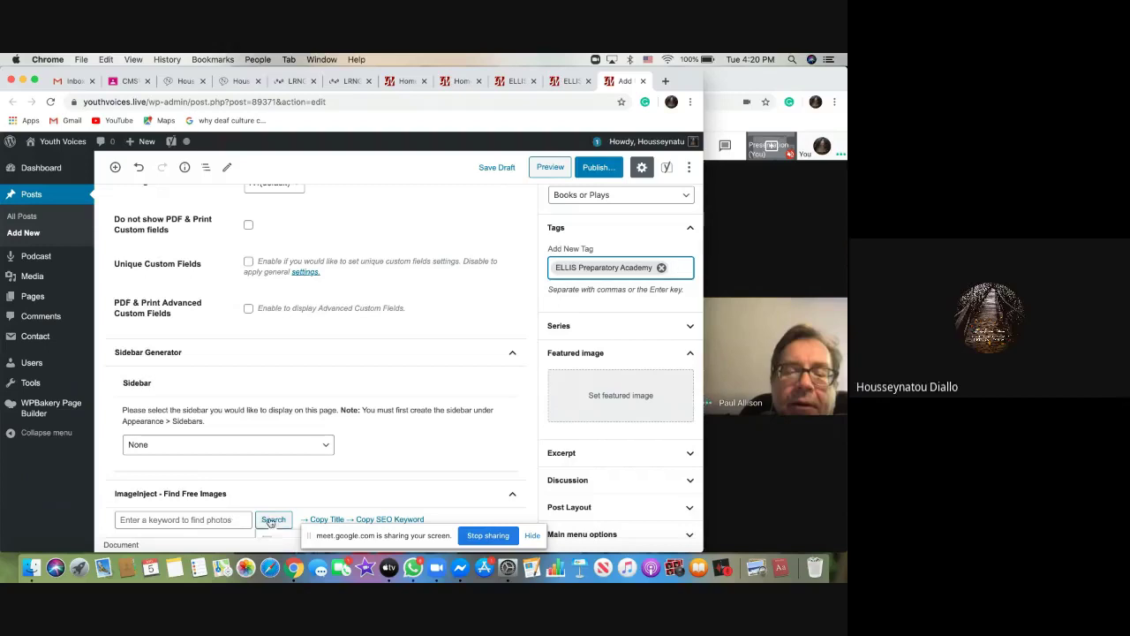
Step: Search ImageInject for free 'Family in 1930' images
{"action": "left_click", "coordinate": [188, 519]}
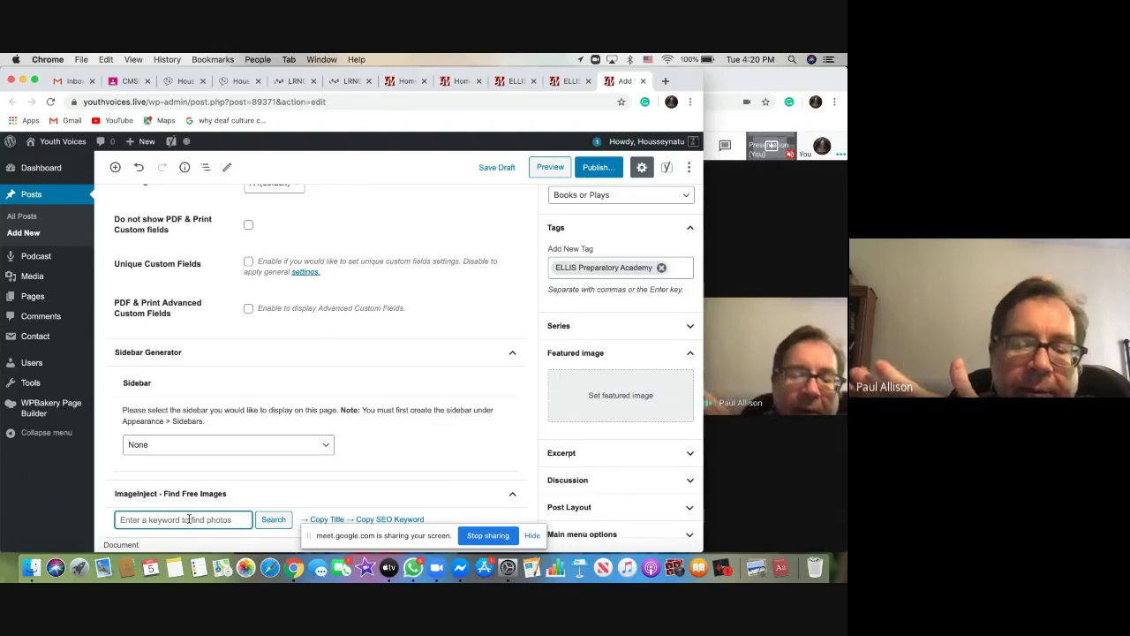
{"action": "type", "text": "Family"}
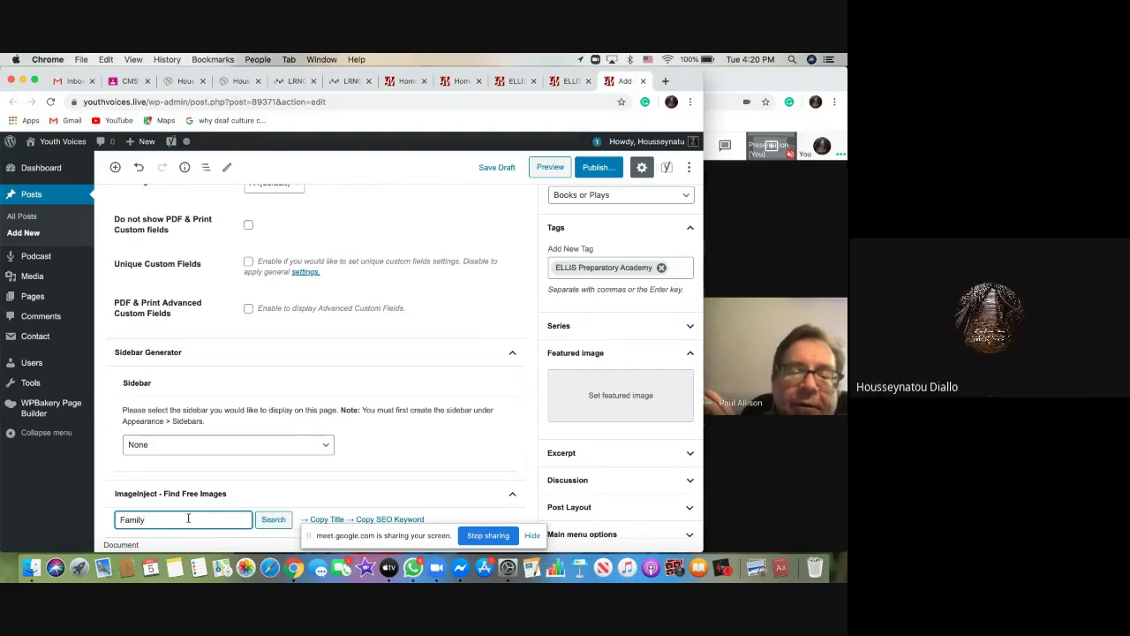
{"action": "type", "text": "t930"}
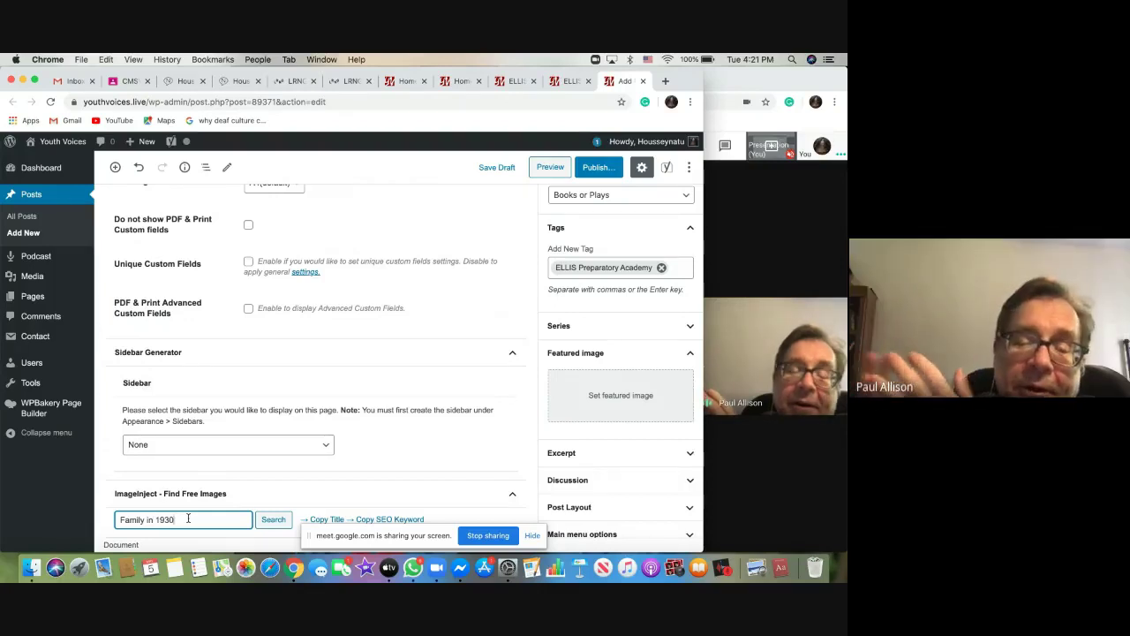
{"action": "key", "text": "Return"}
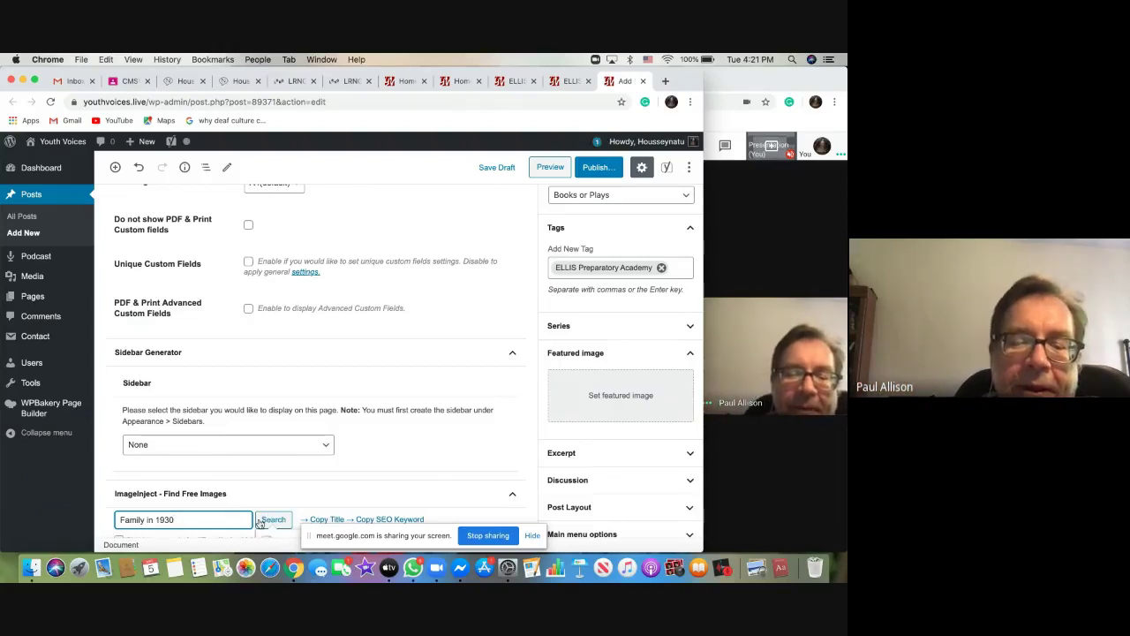
{"action": "scroll", "coordinate": [265, 521], "scroll_direction": "down", "scroll_amount": 5}
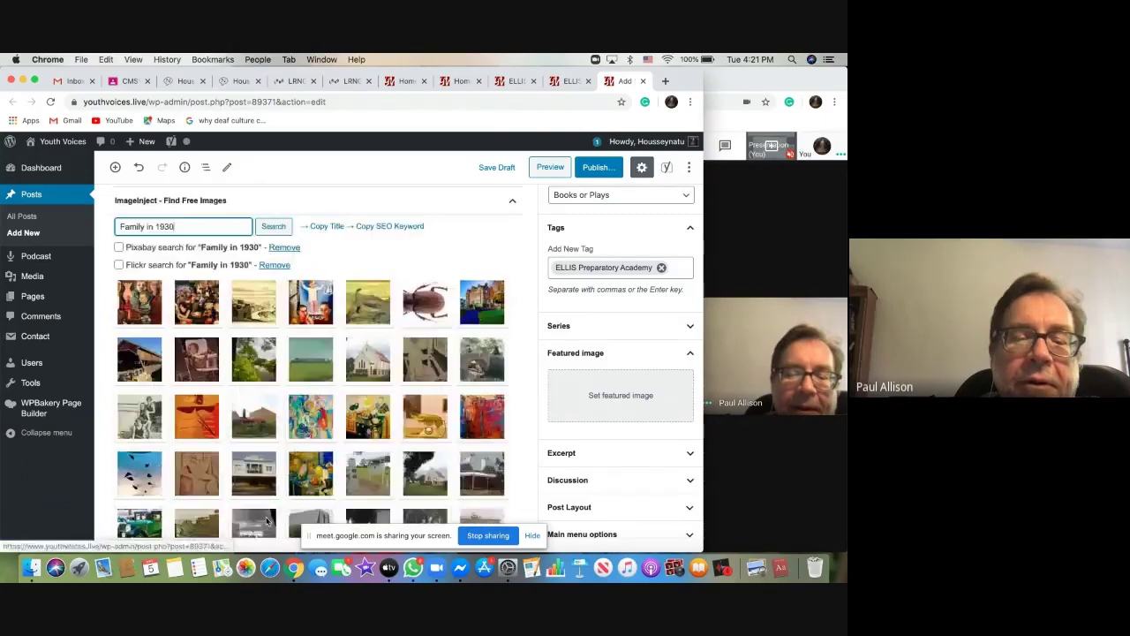
Step: Make the old black-and-white family photo the post's featured image
{"action": "left_click", "coordinate": [152, 430]}
{"action": "scroll", "coordinate": [160, 412], "scroll_direction": "down", "scroll_amount": 3}
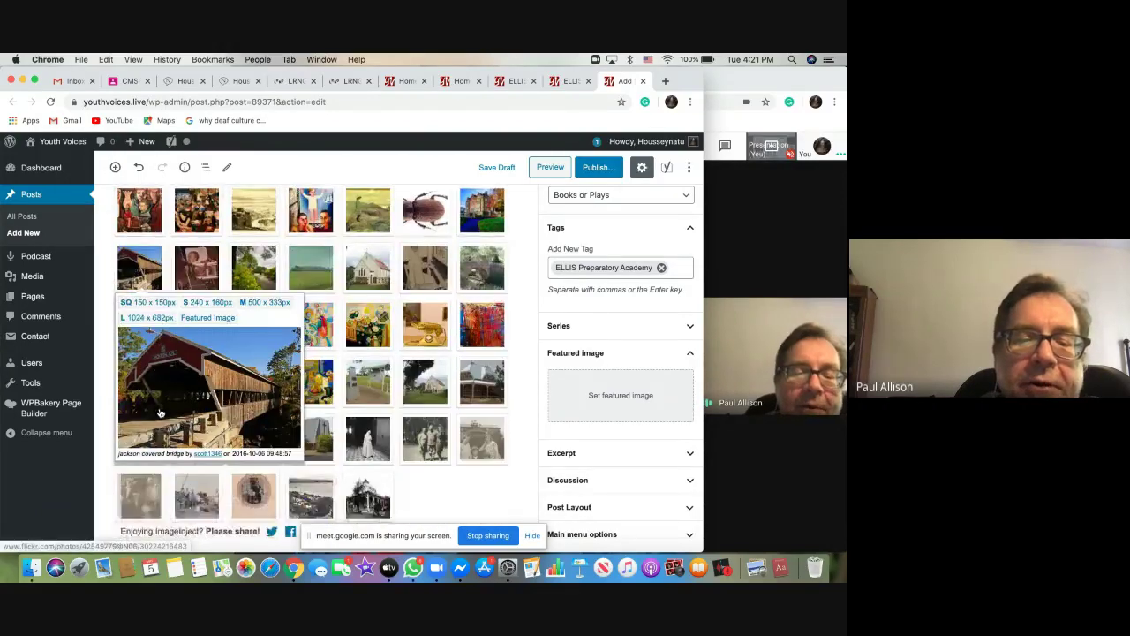
{"action": "scroll", "coordinate": [152, 421], "scroll_direction": "up", "scroll_amount": 3}
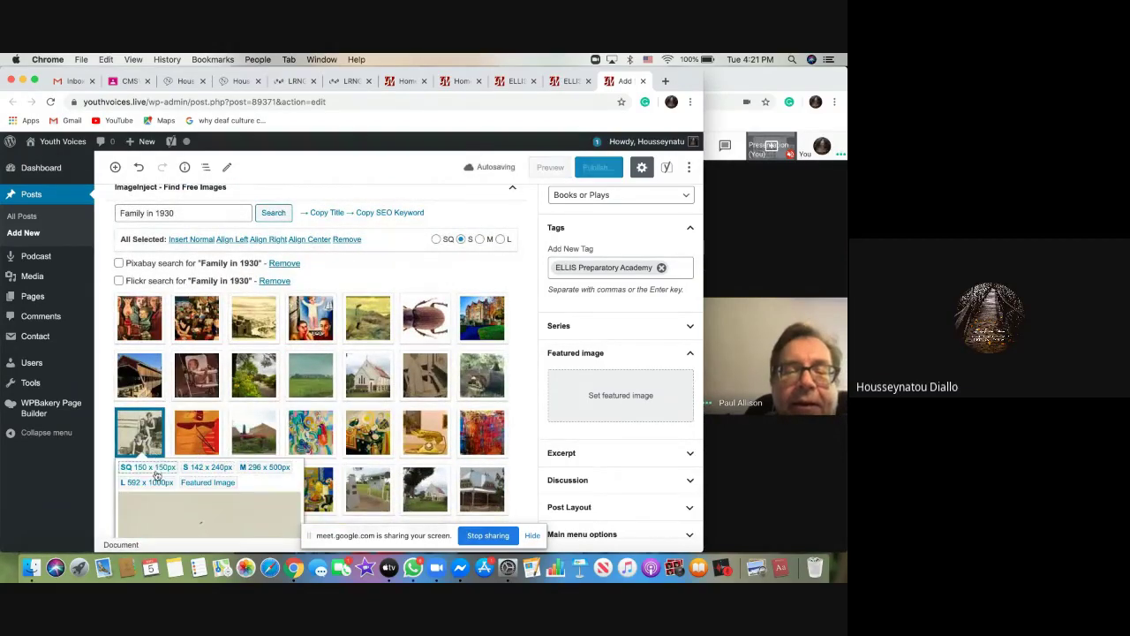
{"action": "left_click", "coordinate": [203, 483]}
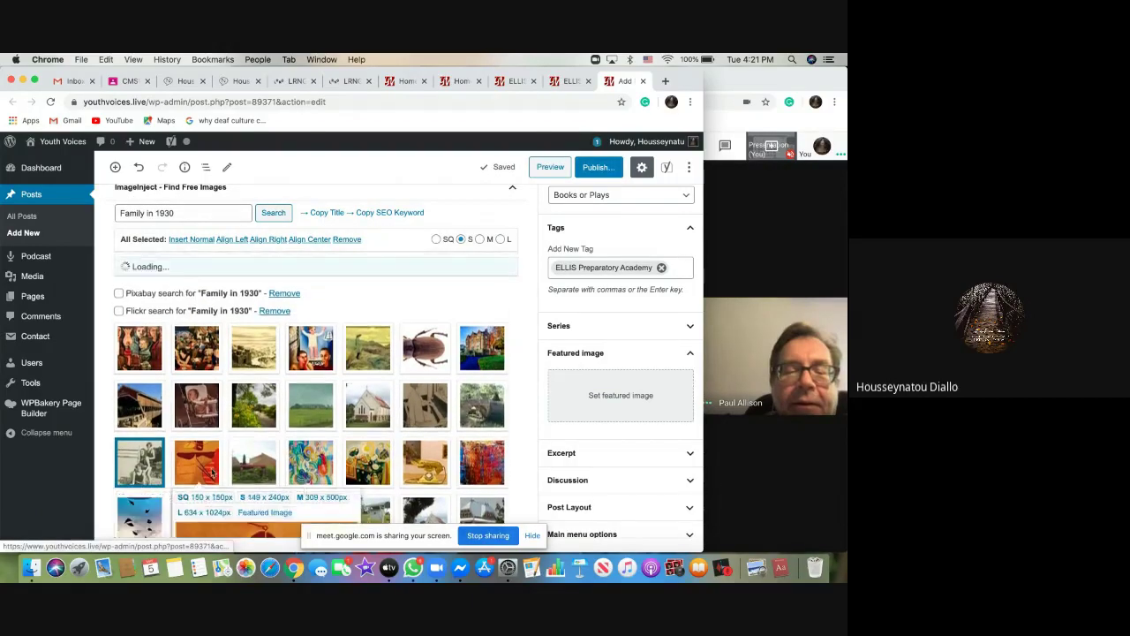
{"action": "scroll", "coordinate": [282, 236], "scroll_direction": "up", "scroll_amount": 20}
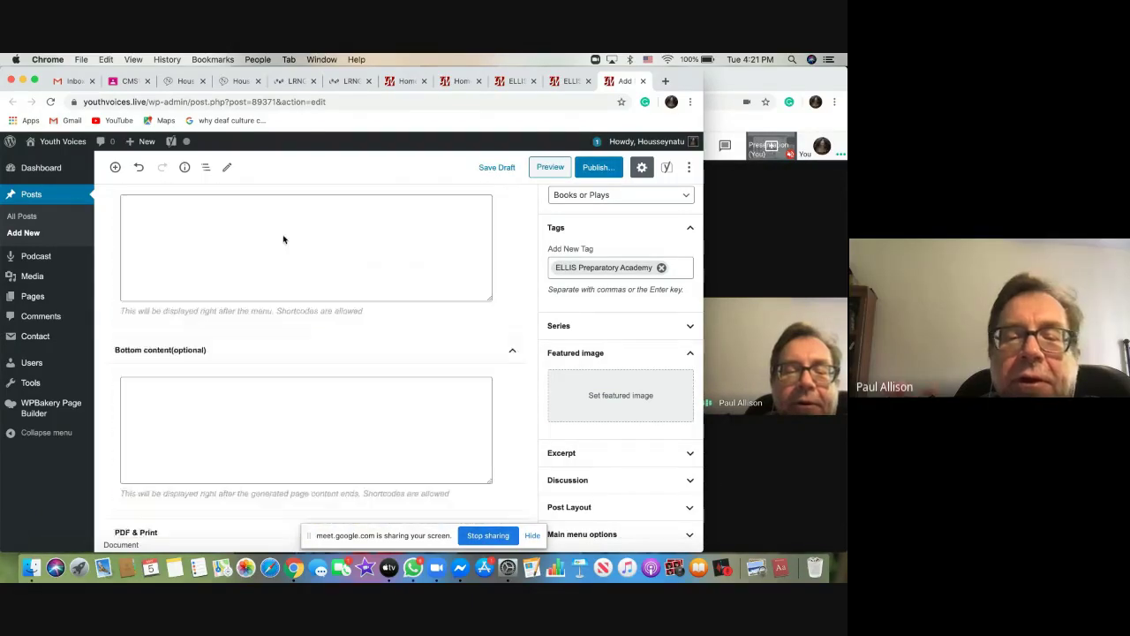
Step: Publish 'The Importance of Family' and open the live post page
{"action": "left_click", "coordinate": [282, 236]}
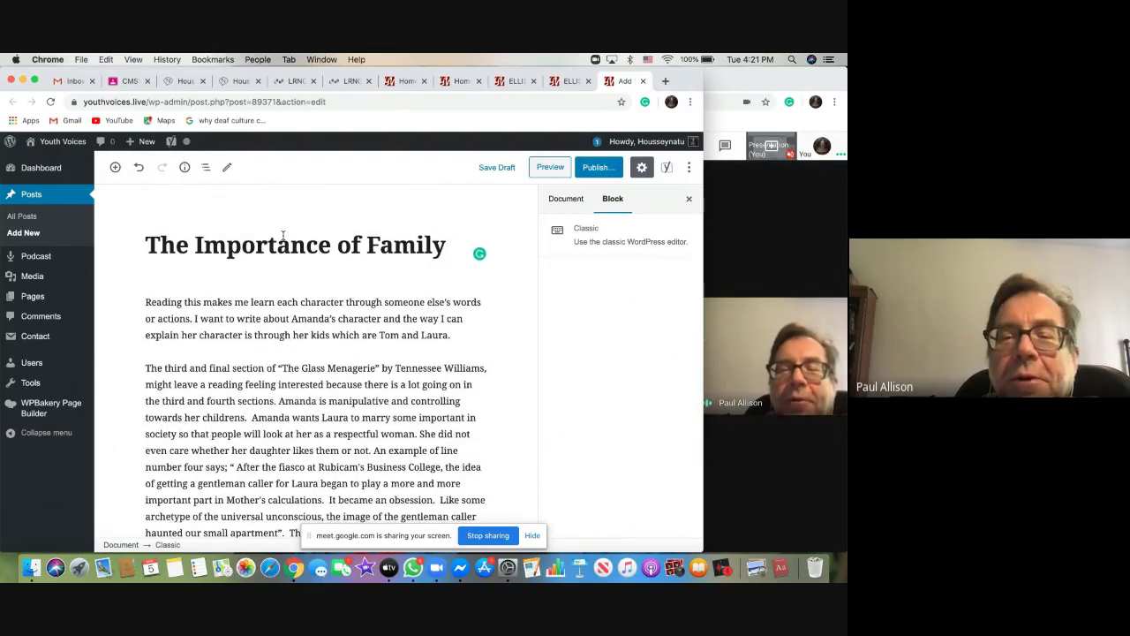
{"action": "left_click", "coordinate": [596, 167]}
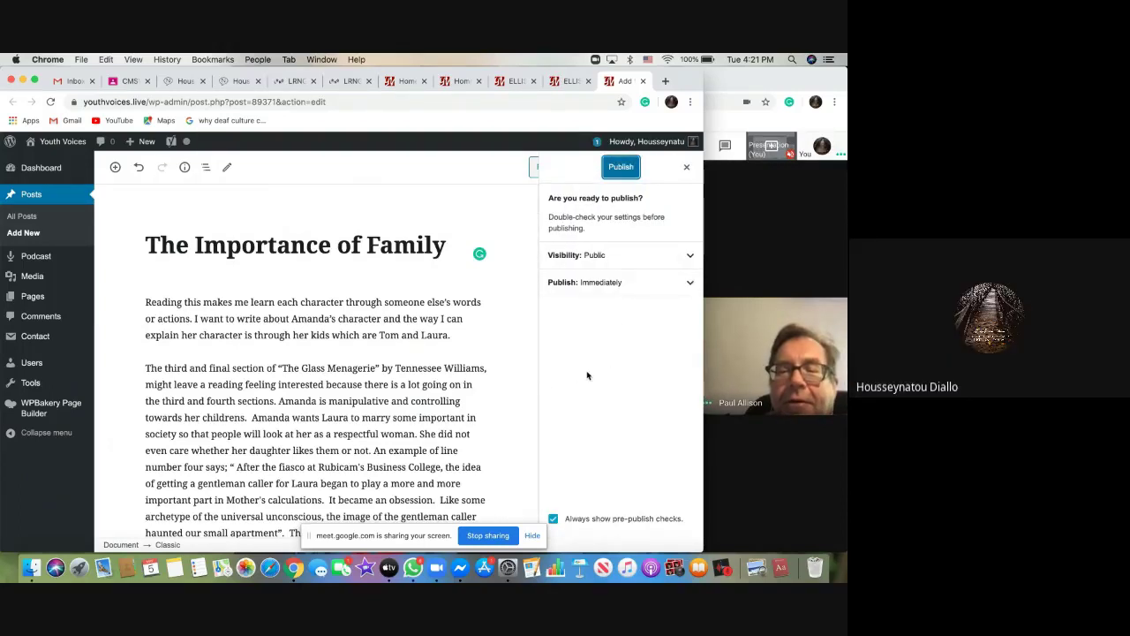
{"action": "left_click", "coordinate": [622, 167]}
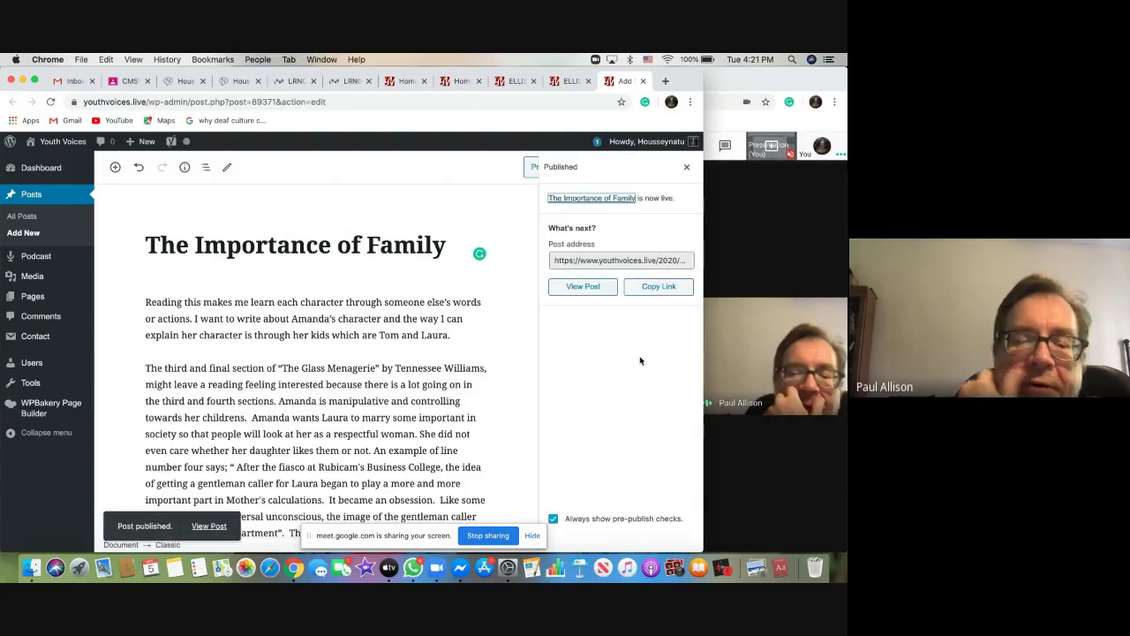
{"action": "scroll", "coordinate": [640, 360], "scroll_direction": "down", "scroll_amount": 2}
{"action": "left_click", "coordinate": [595, 287]}
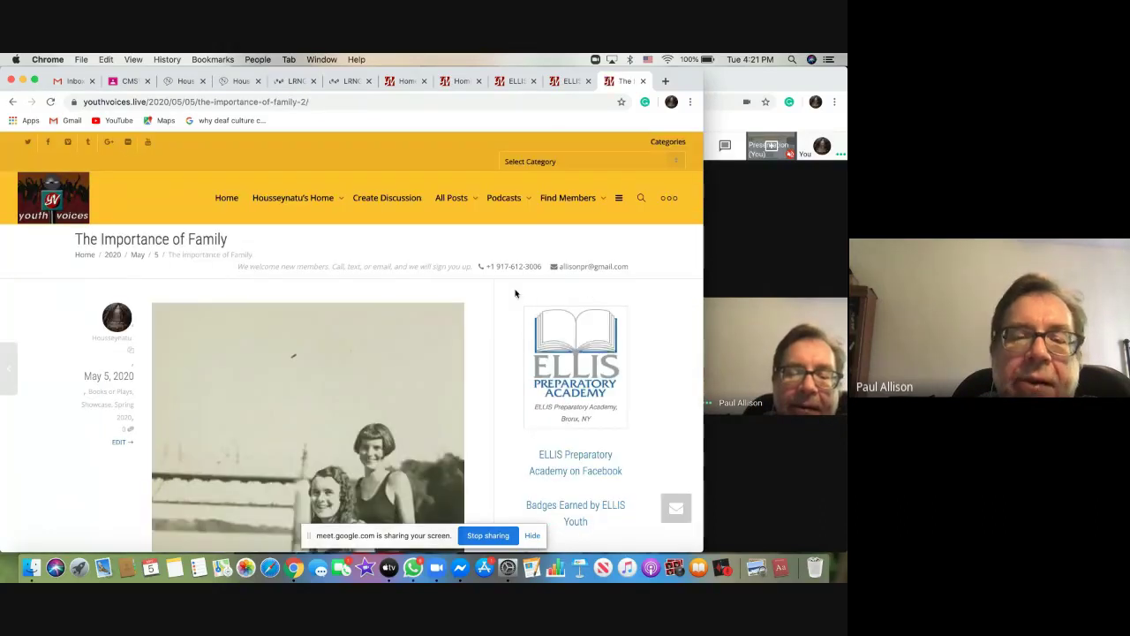
Step: Scroll the live post down to its ELLIS Preparatory Academy tag, back to the top, and select its URL
{"action": "scroll", "coordinate": [280, 429], "scroll_direction": "down", "scroll_amount": 5}
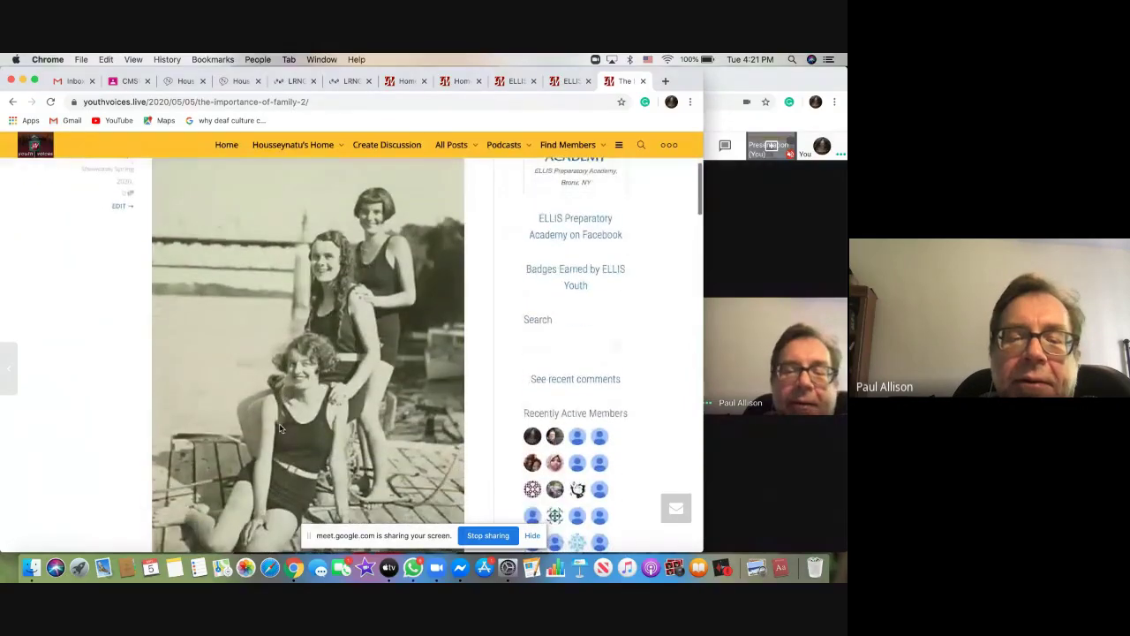
{"action": "scroll", "coordinate": [280, 428], "scroll_direction": "up", "scroll_amount": 2}
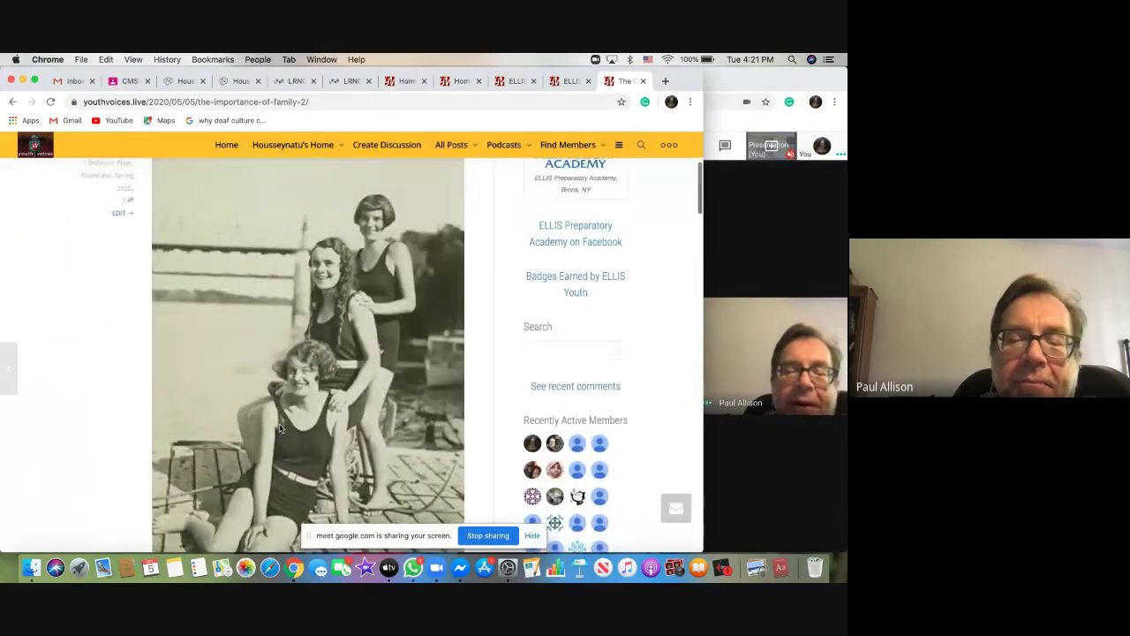
{"action": "scroll", "coordinate": [280, 429], "scroll_direction": "down", "scroll_amount": 2}
{"action": "scroll", "coordinate": [279, 423], "scroll_direction": "down", "scroll_amount": 4}
{"action": "scroll", "coordinate": [279, 423], "scroll_direction": "up", "scroll_amount": 3}
{"action": "scroll", "coordinate": [279, 423], "scroll_direction": "down", "scroll_amount": 4}
{"action": "scroll", "coordinate": [280, 427], "scroll_direction": "up", "scroll_amount": 3}
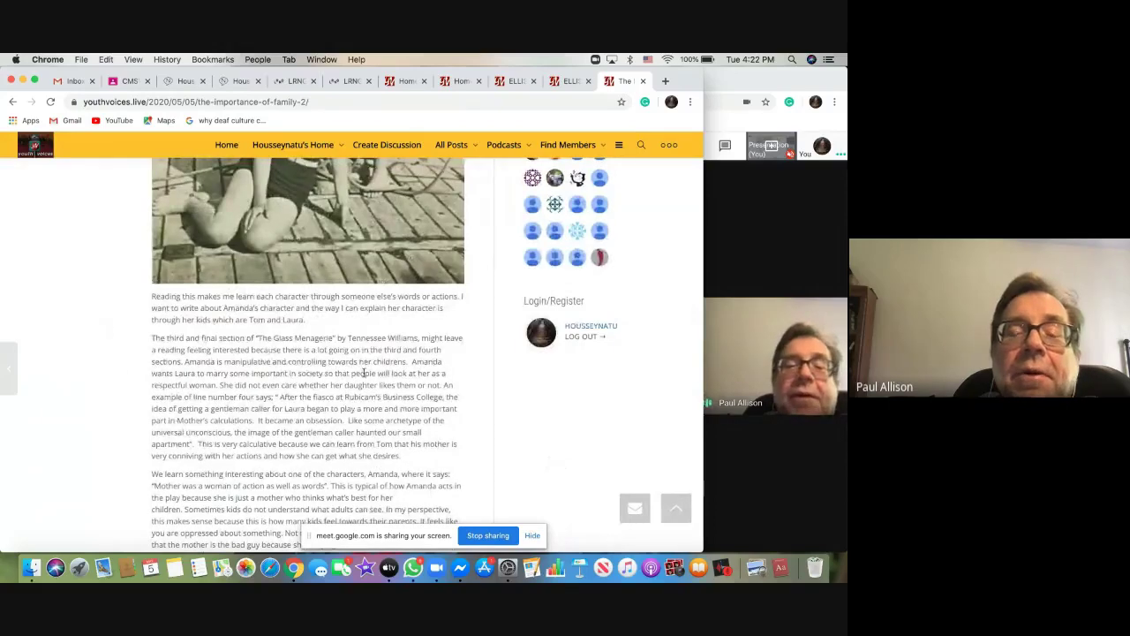
{"action": "scroll", "coordinate": [363, 373], "scroll_direction": "down", "scroll_amount": 5}
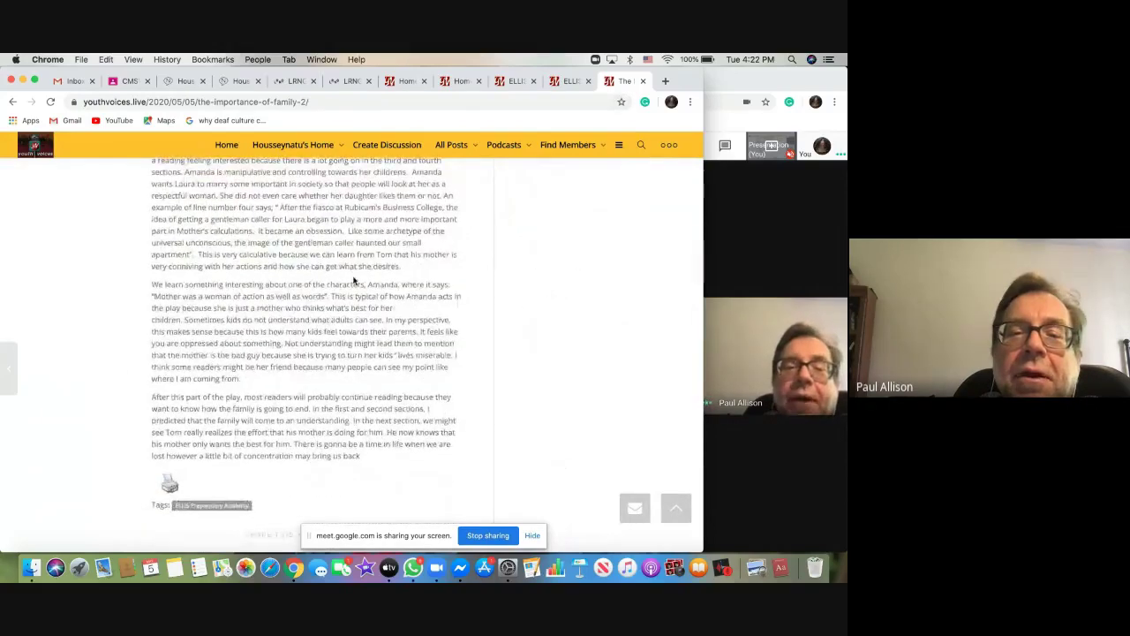
{"action": "scroll", "coordinate": [354, 281], "scroll_direction": "up", "scroll_amount": 10}
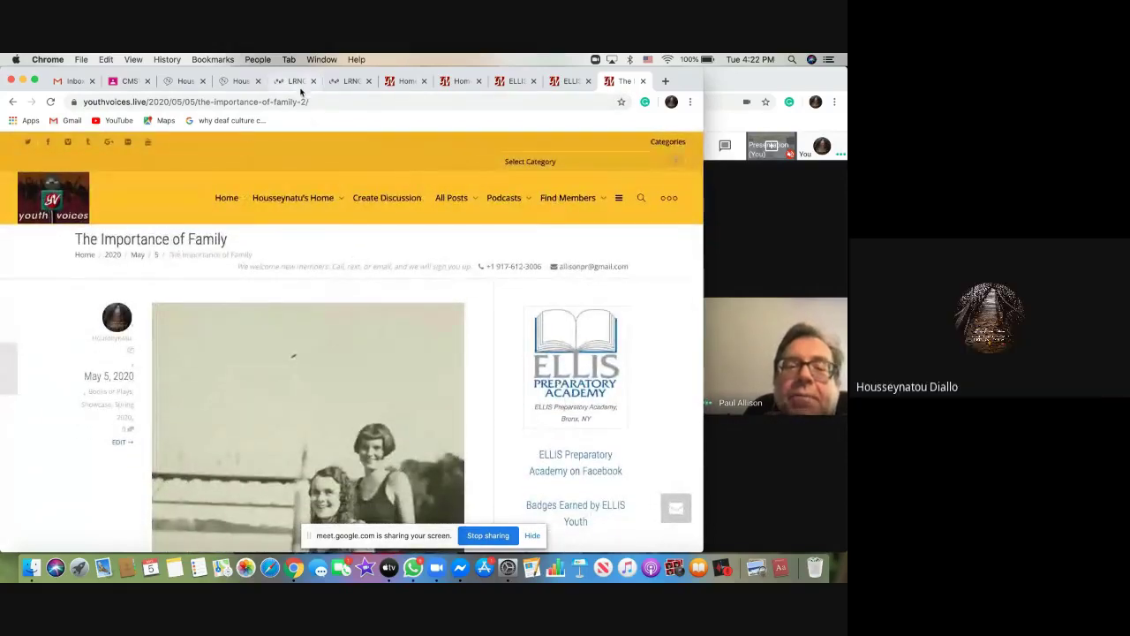
{"action": "left_click", "coordinate": [312, 102]}
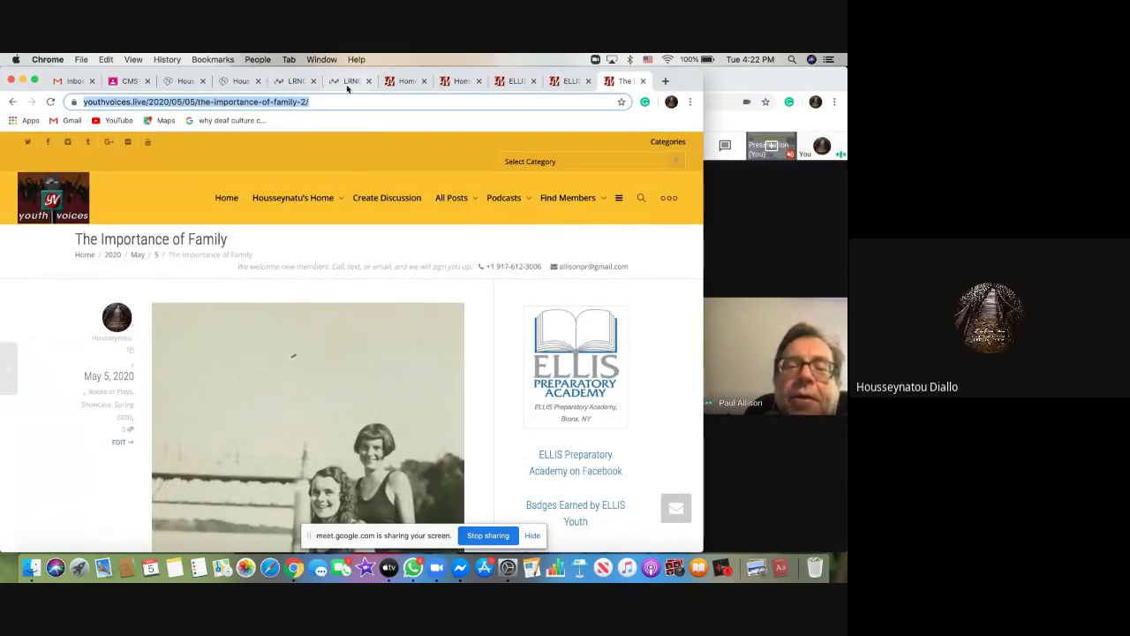
Step: Go from the portfolio page to the LRNG dashboard
{"action": "left_click", "coordinate": [296, 80]}
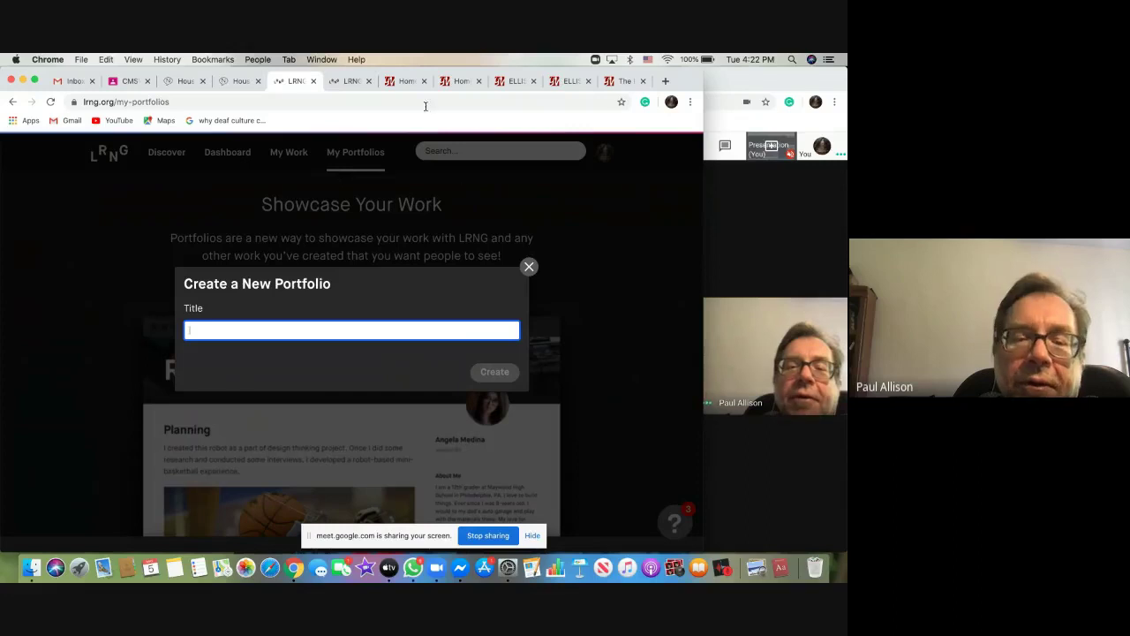
{"action": "left_click", "coordinate": [351, 80]}
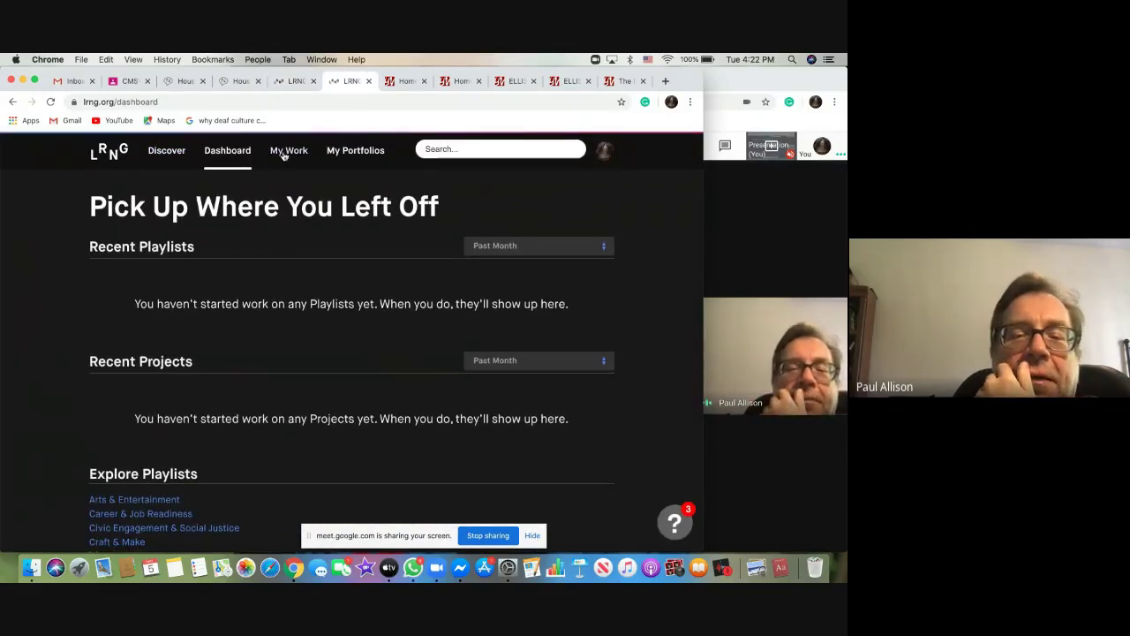
{"action": "left_click", "coordinate": [232, 155]}
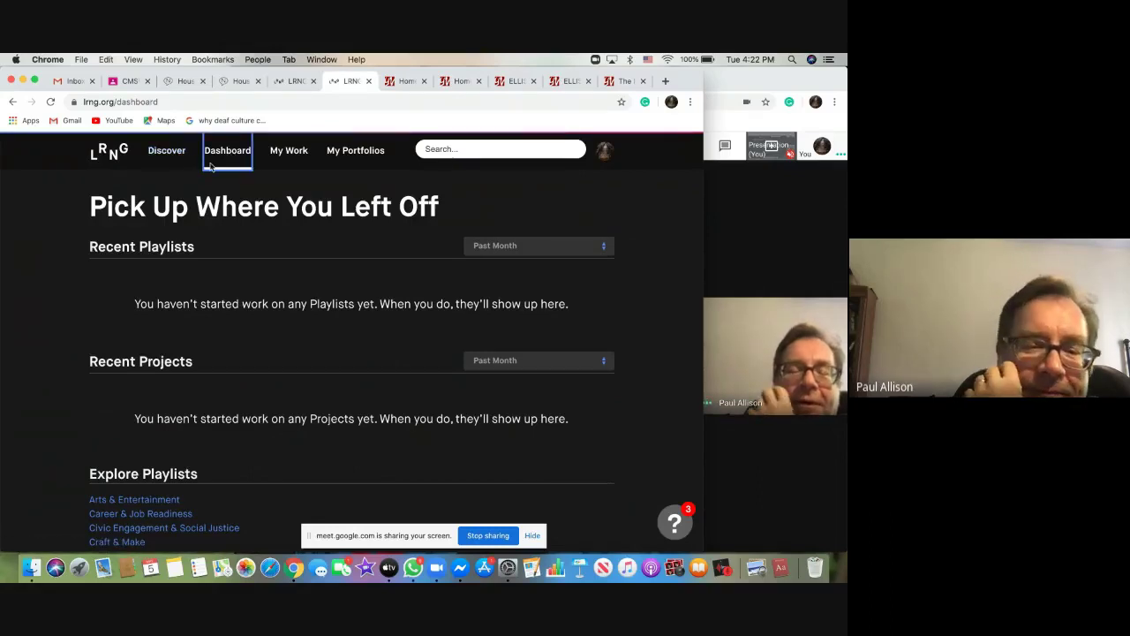
{"action": "scroll", "coordinate": [405, 293], "scroll_direction": "down", "scroll_amount": 3}
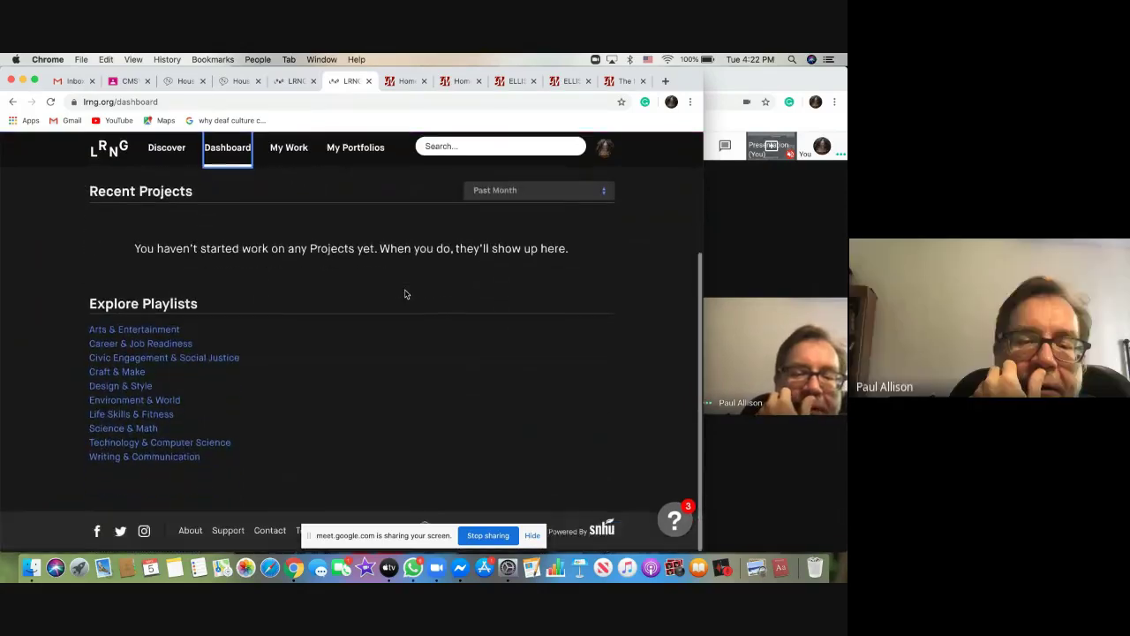
{"action": "scroll", "coordinate": [406, 293], "scroll_direction": "up", "scroll_amount": 4}
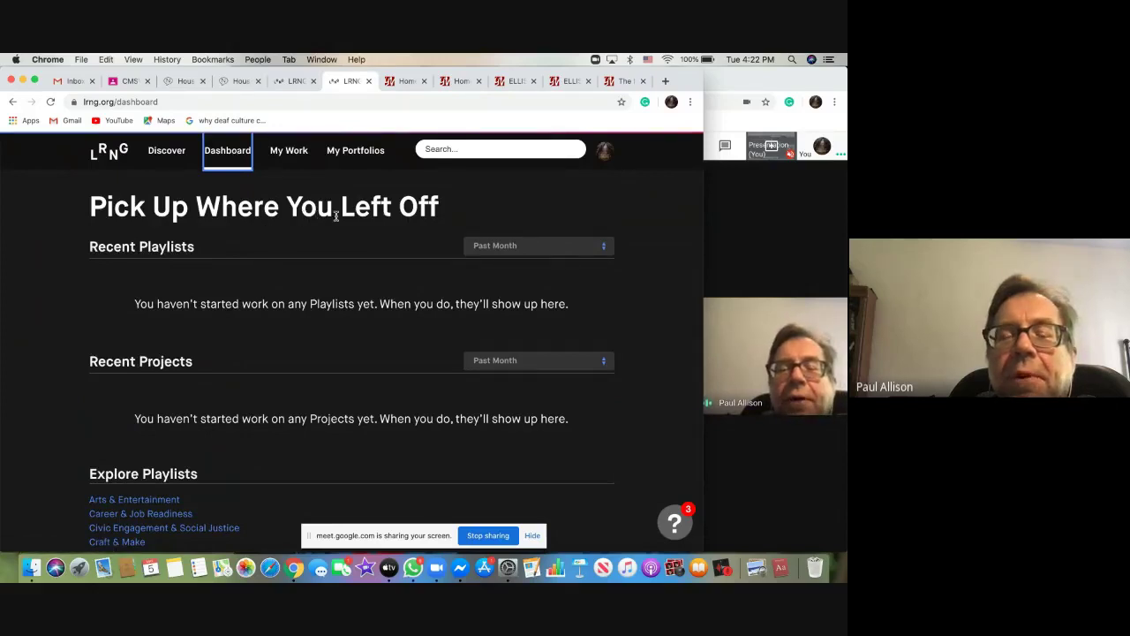
Step: Search the site for 'write about lirerature'
{"action": "left_click", "coordinate": [443, 149]}
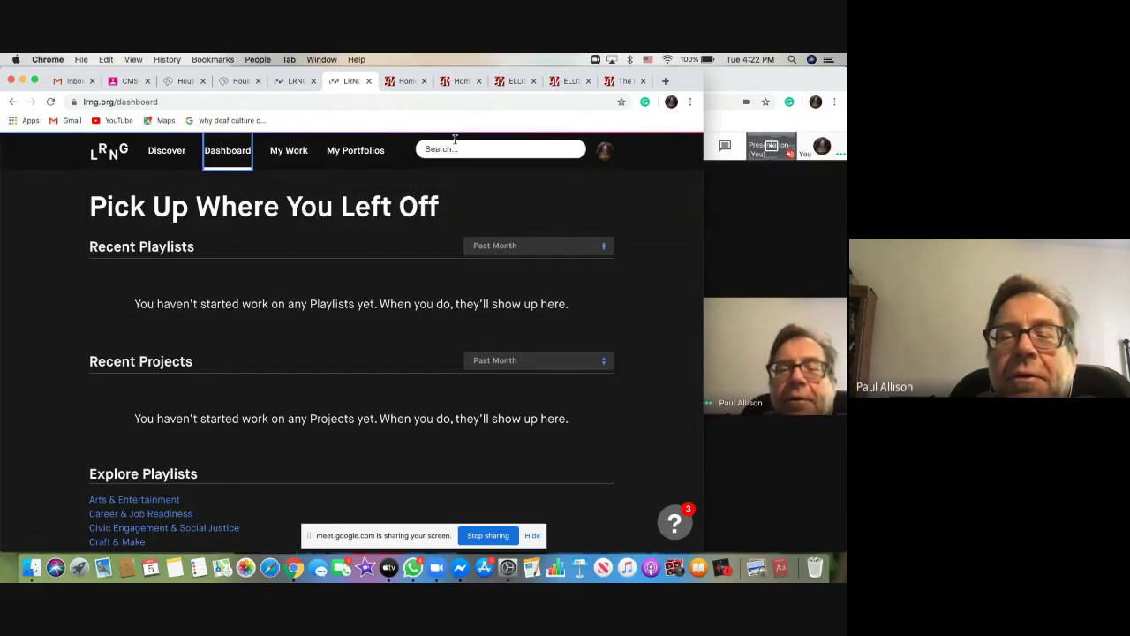
{"action": "left_click", "coordinate": [453, 148]}
{"action": "type", "text": "write"}
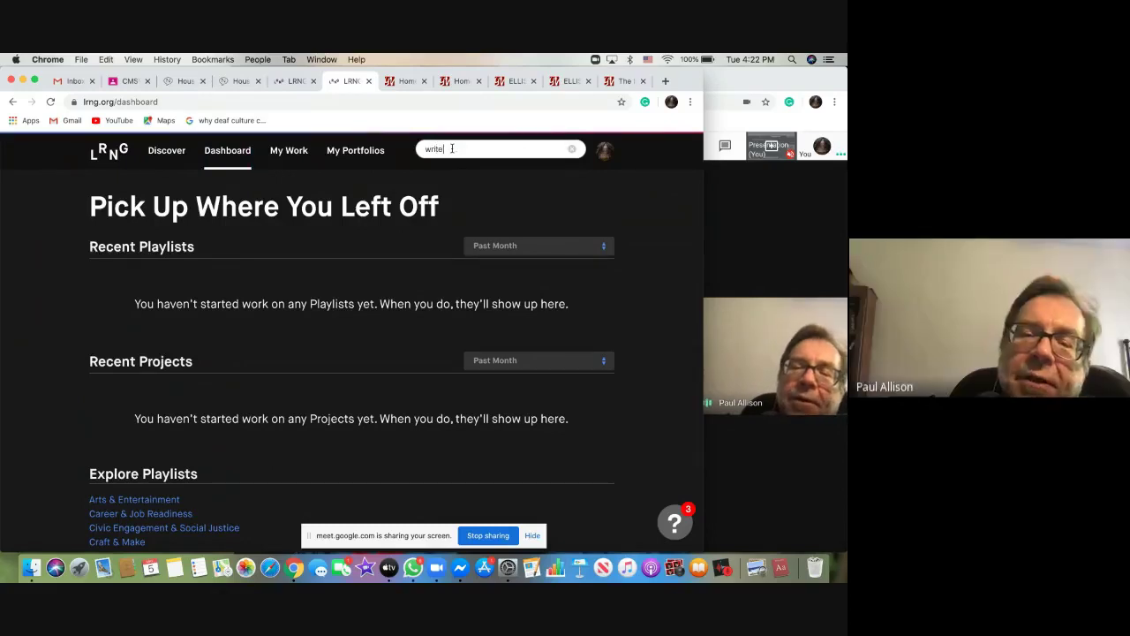
{"action": "type", "text": " about lirera"}
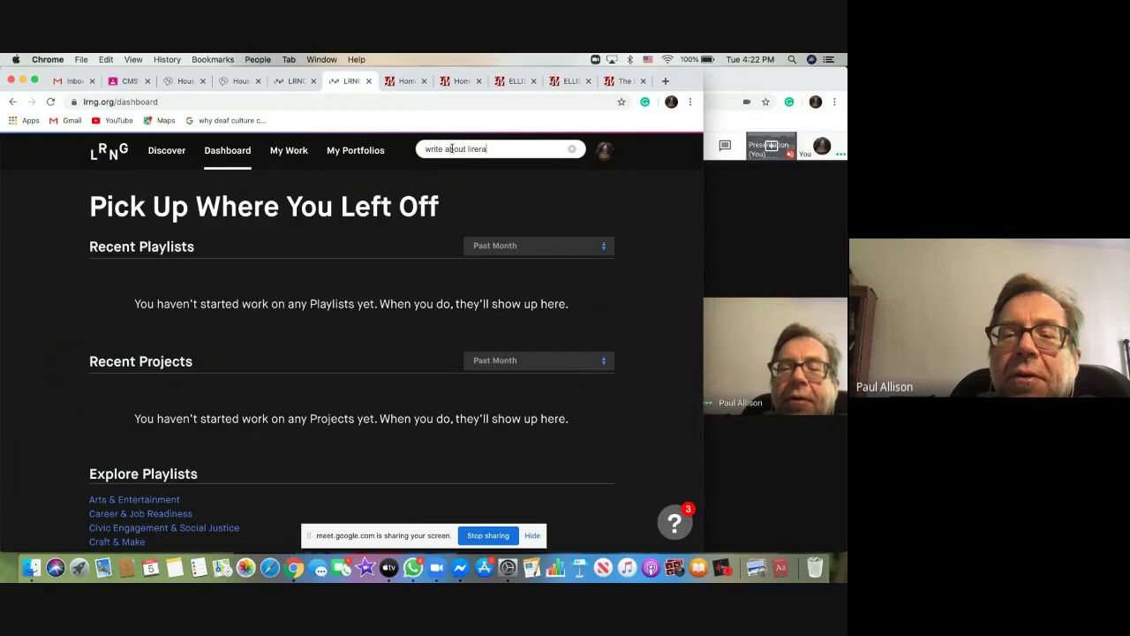
{"action": "type", "text": "ture"}
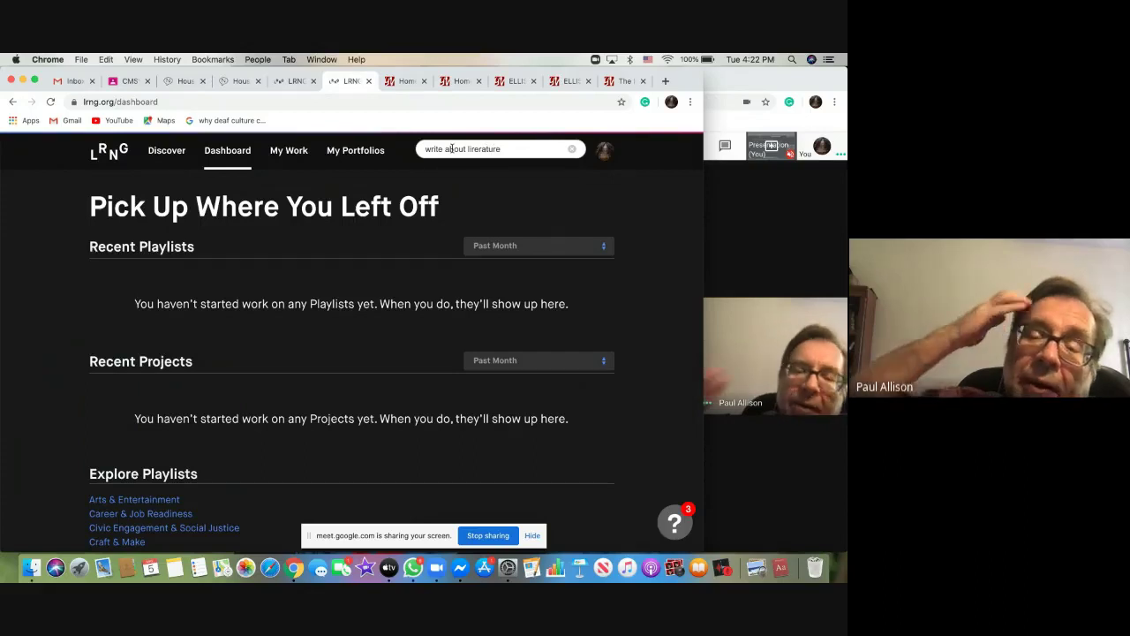
{"action": "key", "text": "Return"}
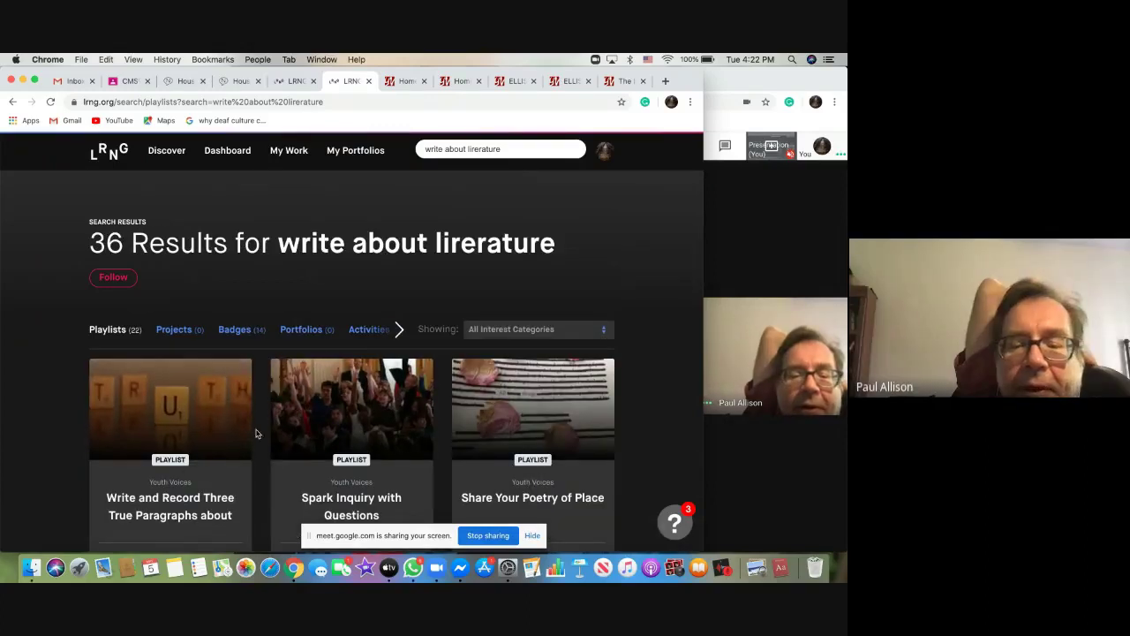
Step: Revise the search query to 'writing about lirerature'
{"action": "scroll", "coordinate": [219, 501], "scroll_direction": "down", "scroll_amount": 1}
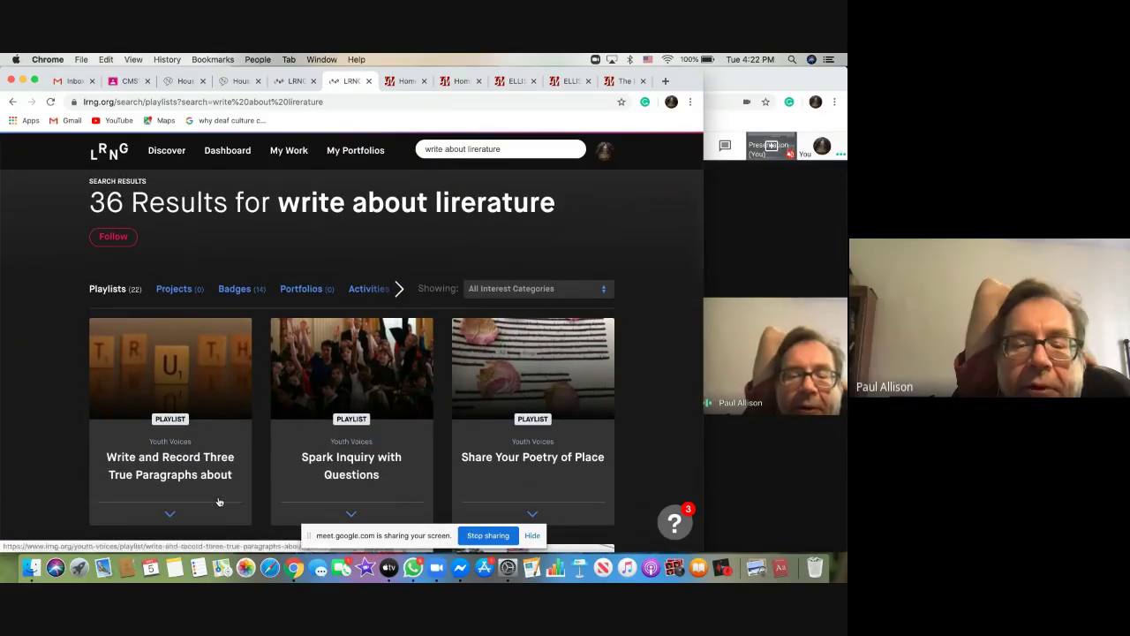
{"action": "scroll", "coordinate": [219, 502], "scroll_direction": "down", "scroll_amount": 10}
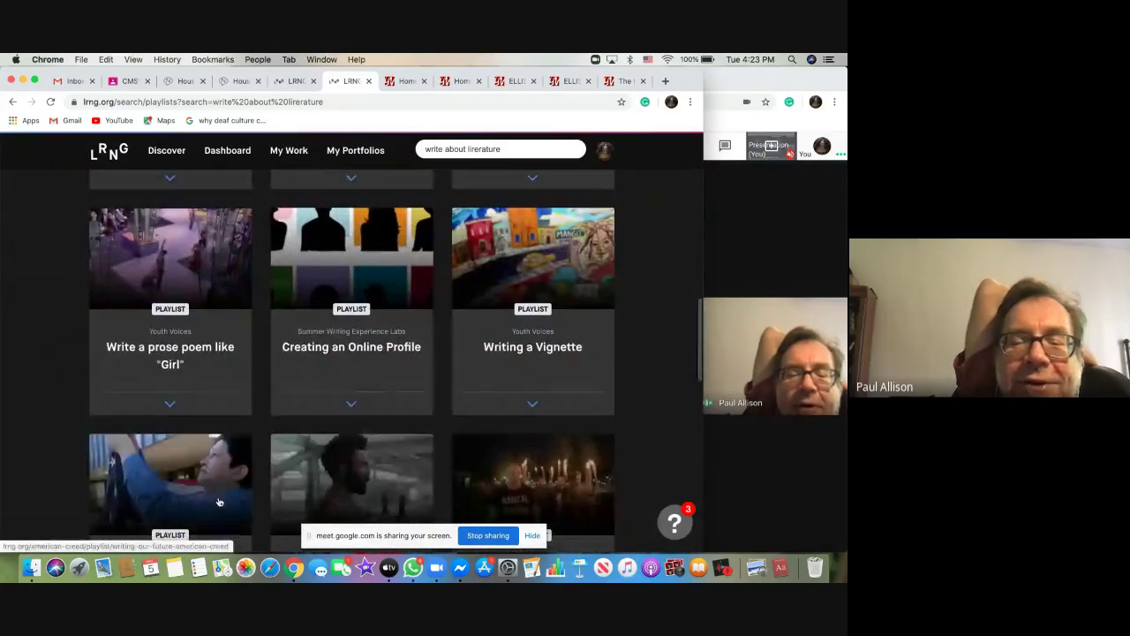
{"action": "scroll", "coordinate": [219, 502], "scroll_direction": "up", "scroll_amount": 2}
{"action": "scroll", "coordinate": [219, 501], "scroll_direction": "up", "scroll_amount": 1}
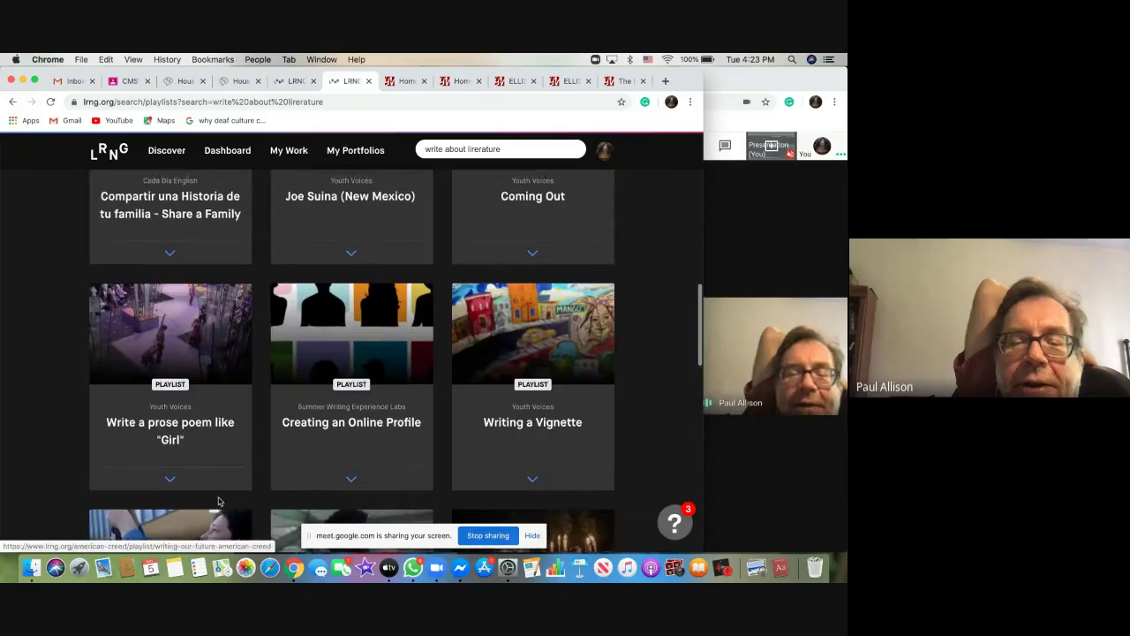
{"action": "scroll", "coordinate": [219, 502], "scroll_direction": "up", "scroll_amount": 4}
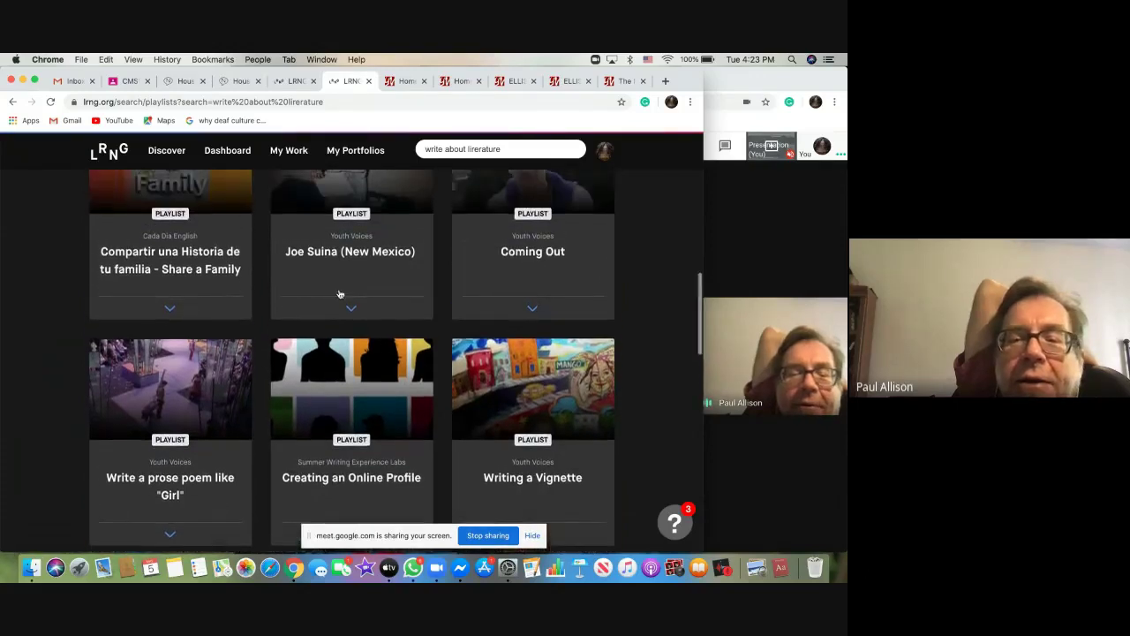
{"action": "left_click", "coordinate": [442, 152]}
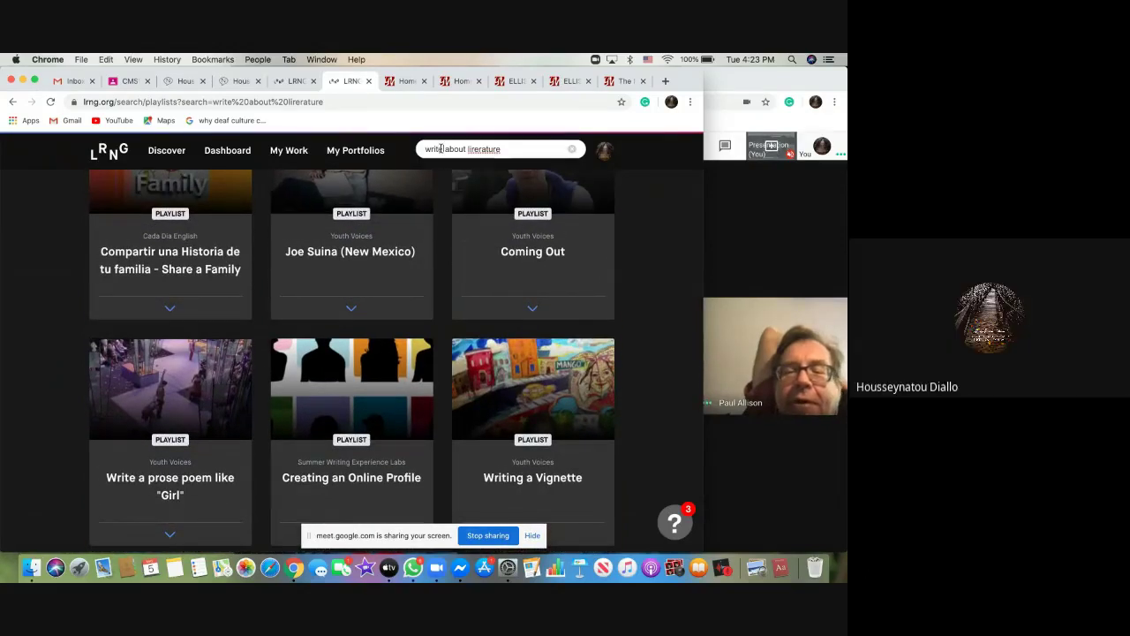
{"action": "key", "text": "BackSpace"}
{"action": "type", "text": "ing"}
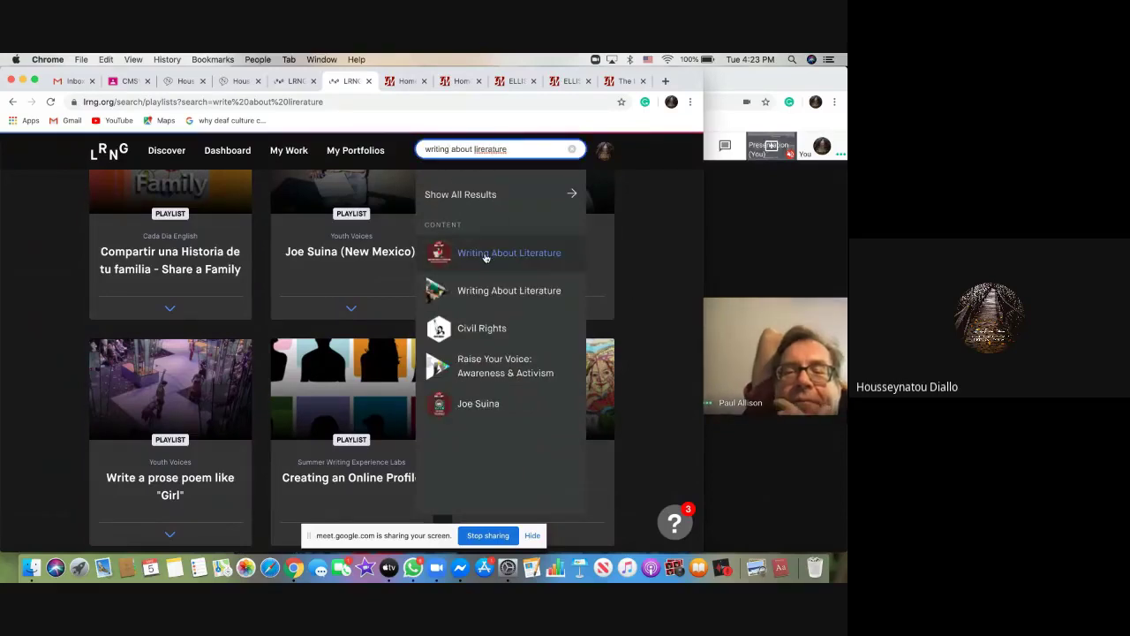
Step: Open the Writing About Literature badge and its playlist
{"action": "left_click", "coordinate": [487, 254]}
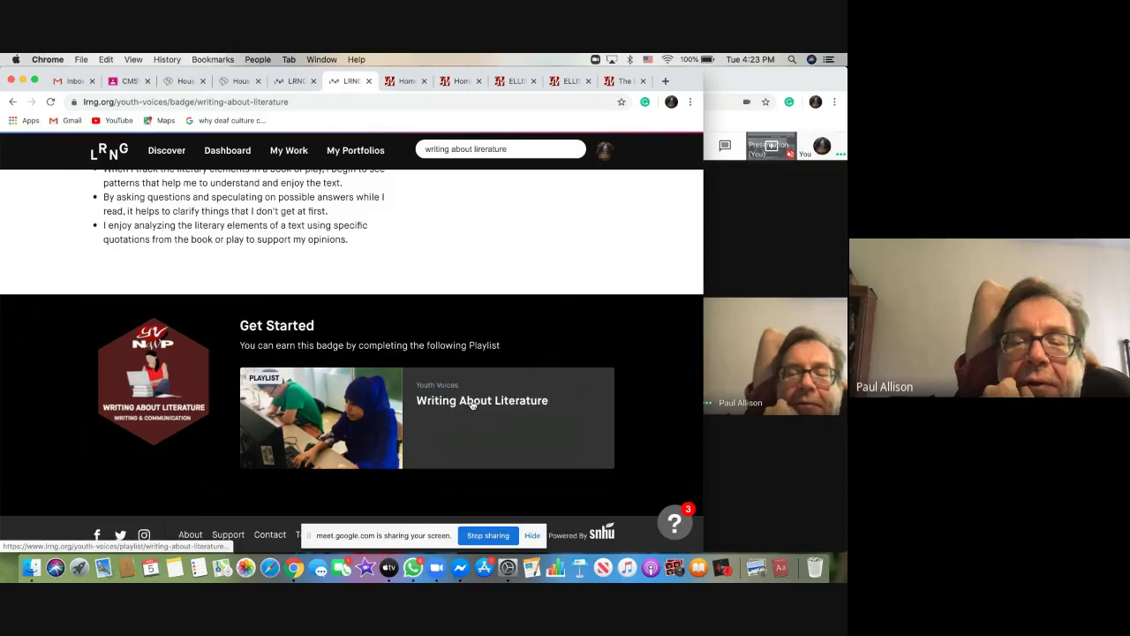
{"action": "left_click", "coordinate": [473, 406]}
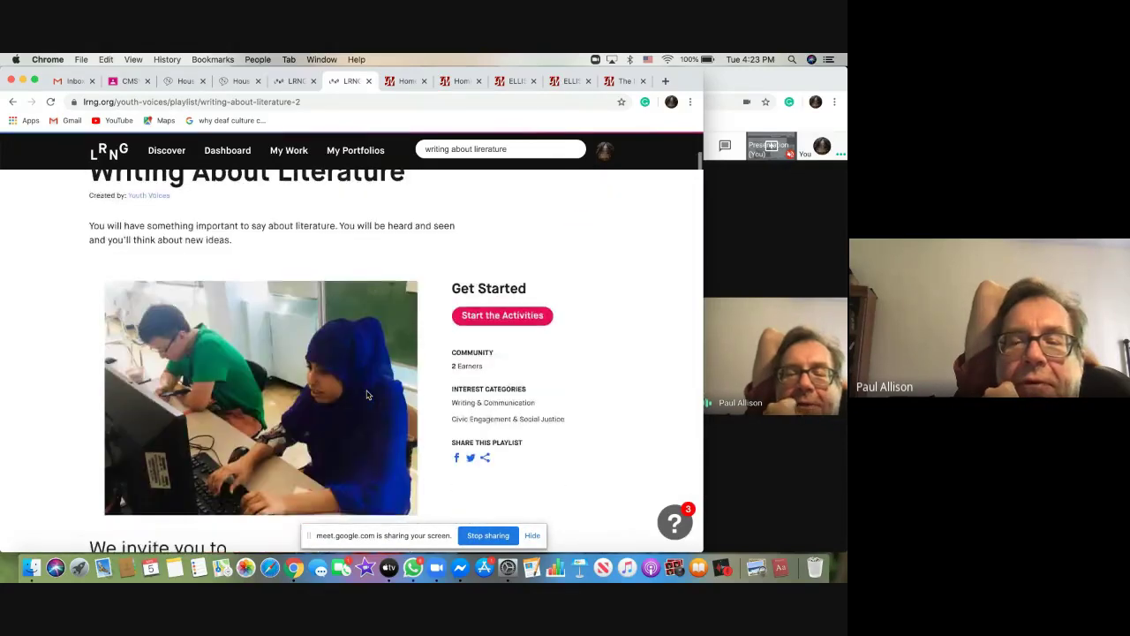
{"action": "scroll", "coordinate": [494, 287], "scroll_direction": "down", "scroll_amount": 15}
{"action": "scroll", "coordinate": [494, 286], "scroll_direction": "down", "scroll_amount": 3}
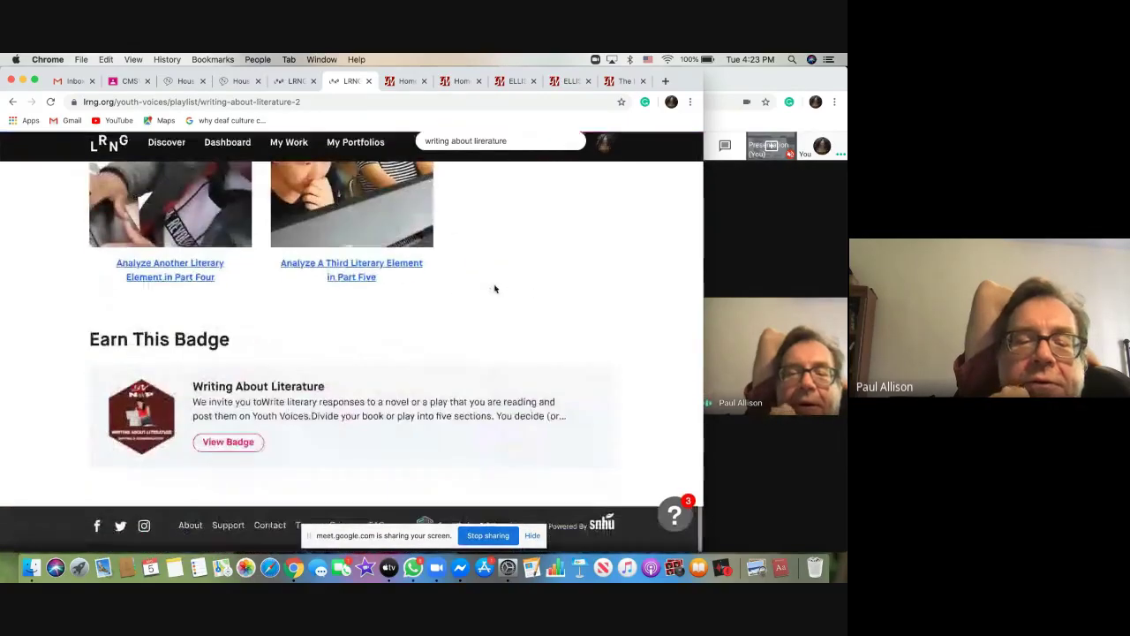
{"action": "scroll", "coordinate": [494, 287], "scroll_direction": "up", "scroll_amount": 15}
{"action": "scroll", "coordinate": [494, 286], "scroll_direction": "down", "scroll_amount": 10}
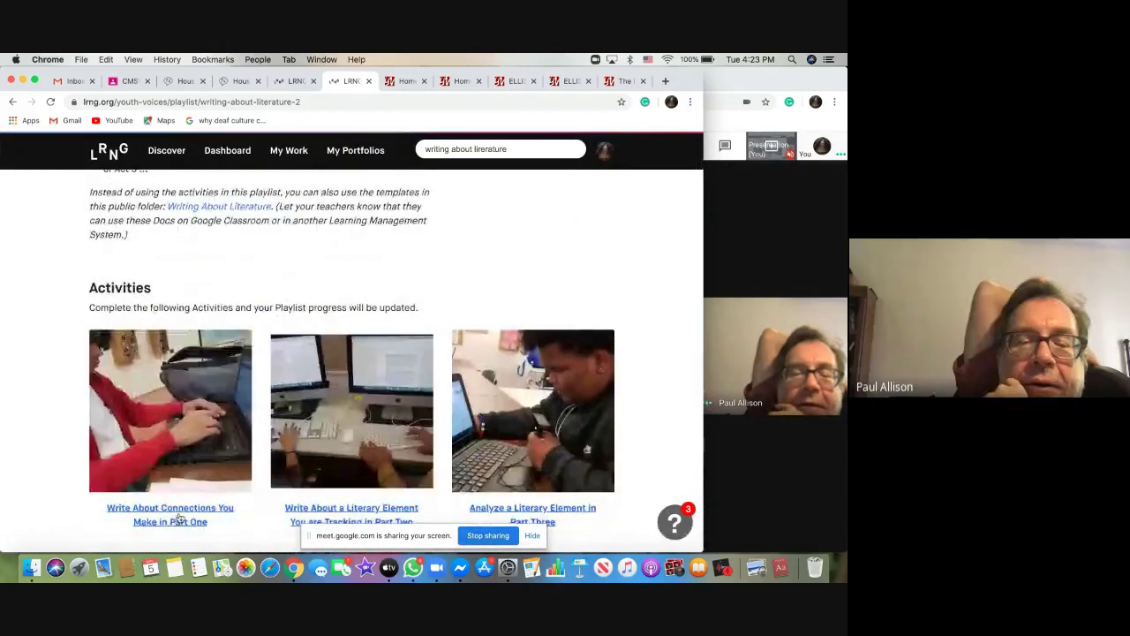
Step: Open the Part Two 'Write About a Literary Element You are Tracking' activity and view its instructions
{"action": "left_click", "coordinate": [174, 517]}
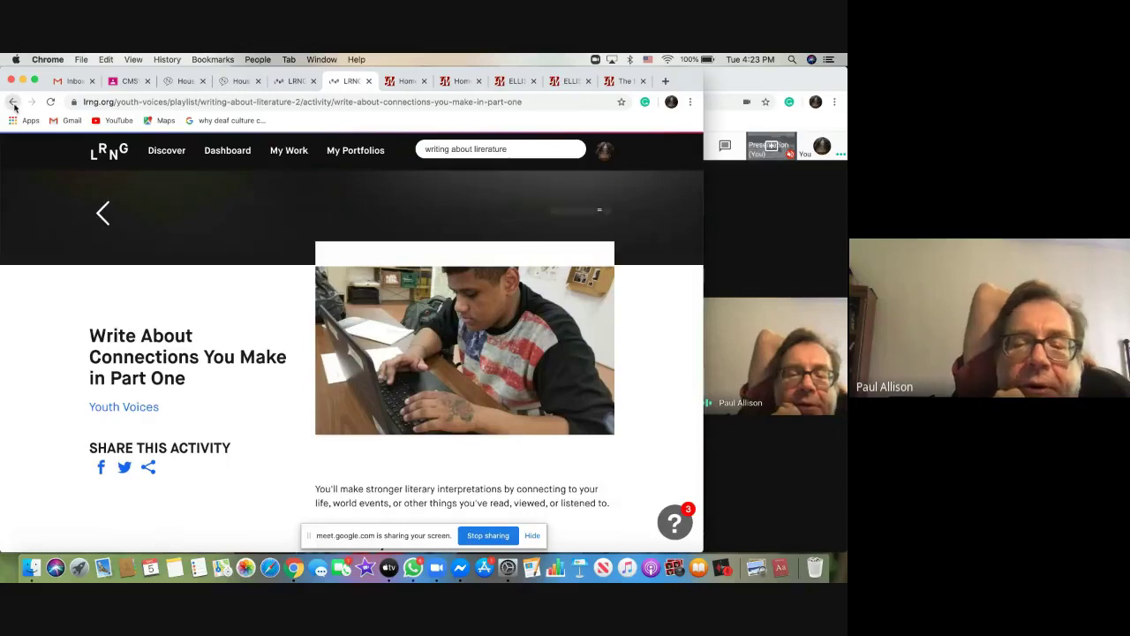
{"action": "key", "text": "super+bracketleft"}
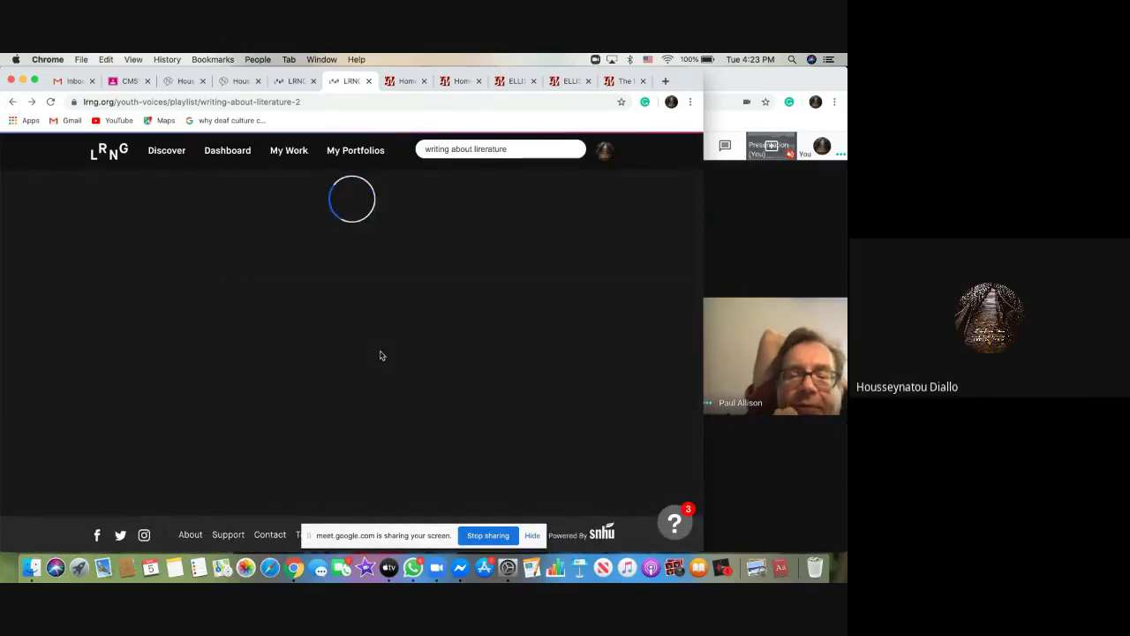
{"action": "scroll", "coordinate": [381, 355], "scroll_direction": "down", "scroll_amount": 10}
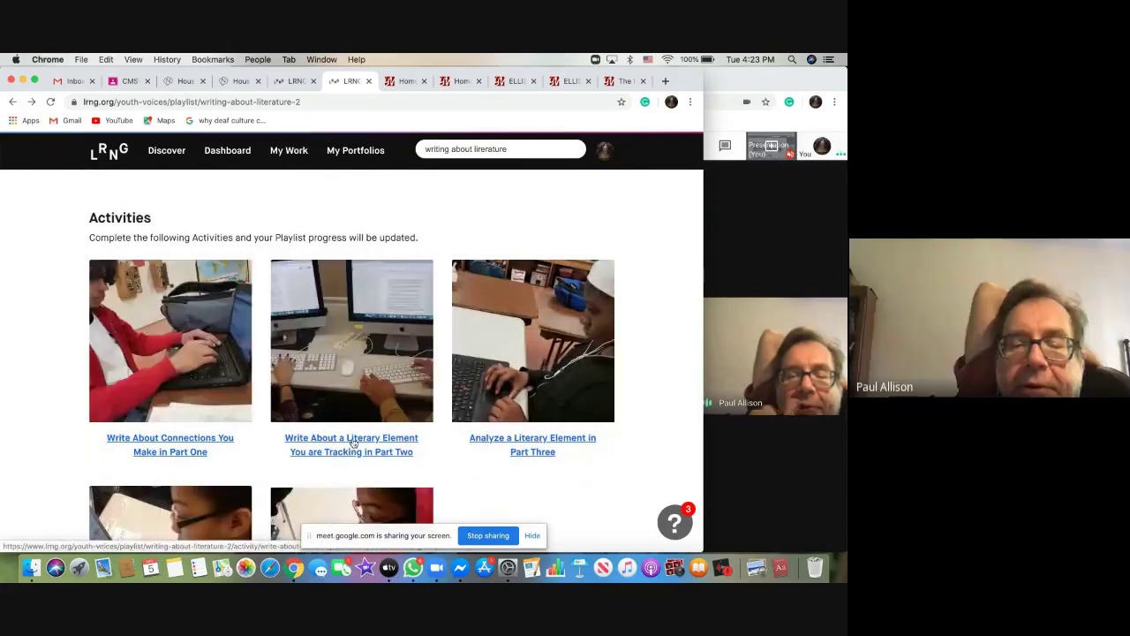
{"action": "left_click", "coordinate": [351, 446]}
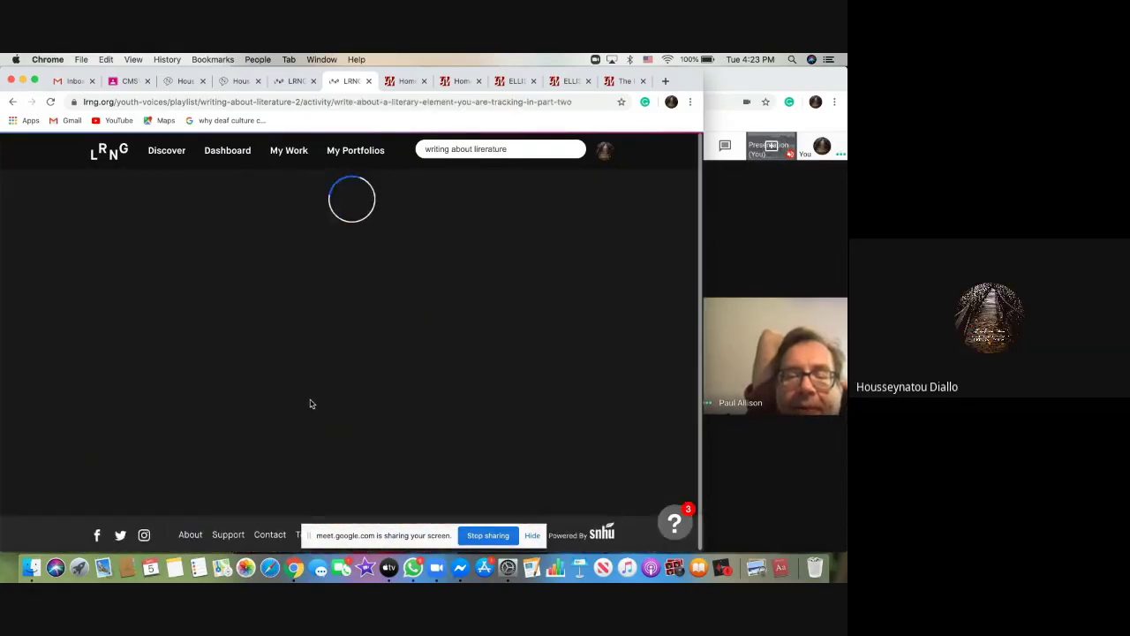
{"action": "scroll", "coordinate": [427, 433], "scroll_direction": "down", "scroll_amount": 15}
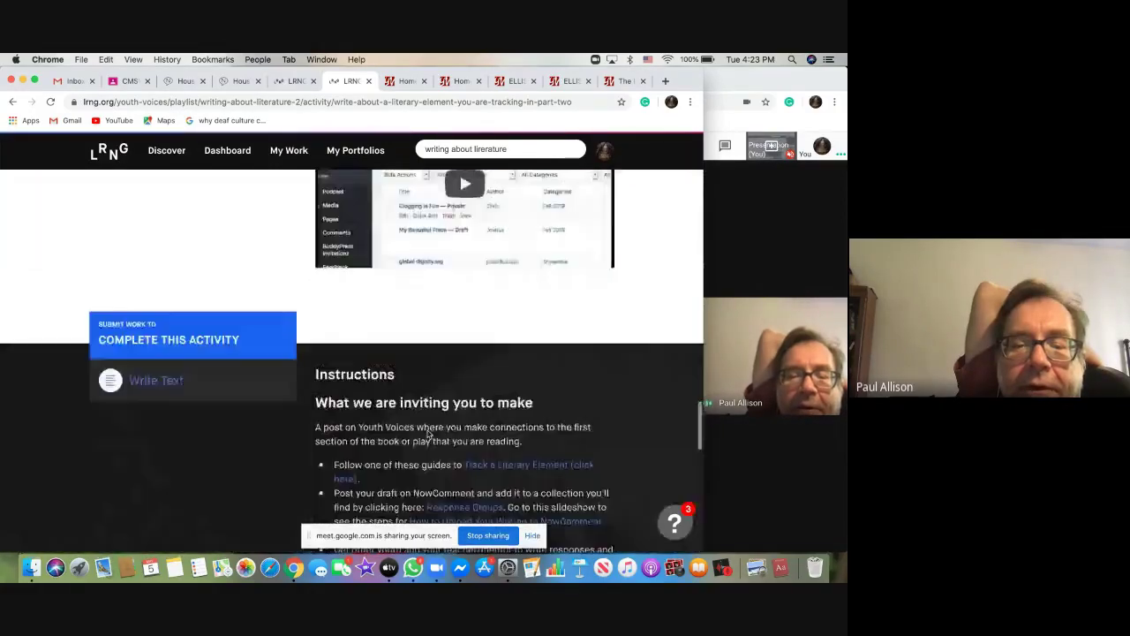
{"action": "scroll", "coordinate": [428, 434], "scroll_direction": "down", "scroll_amount": 2}
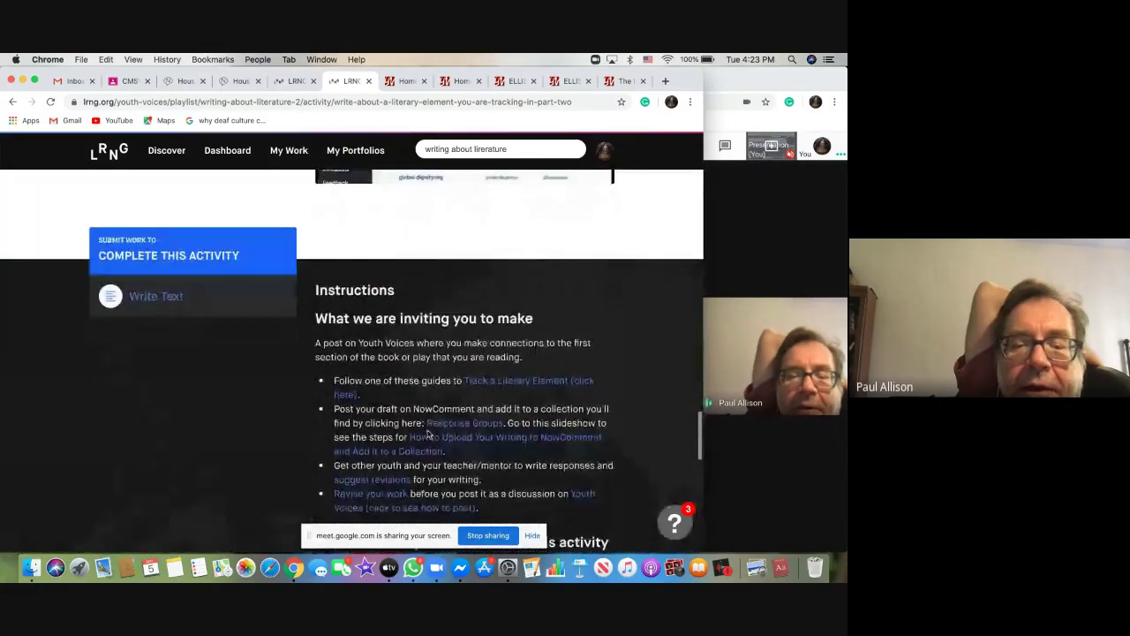
Step: Start a text submission with the Youth Voices link as body, titled 'The Importance of Family in Youth Voices'
{"action": "left_click", "coordinate": [159, 300]}
{"action": "left_click", "coordinate": [214, 352]}
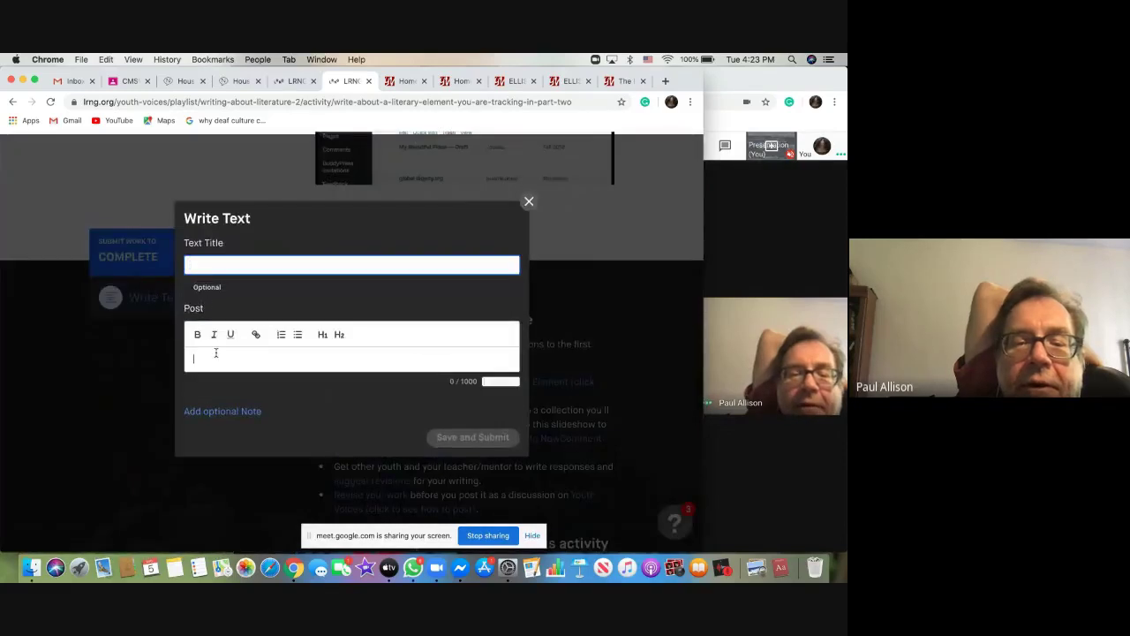
{"action": "key", "text": "super+v"}
{"action": "left_click", "coordinate": [212, 264]}
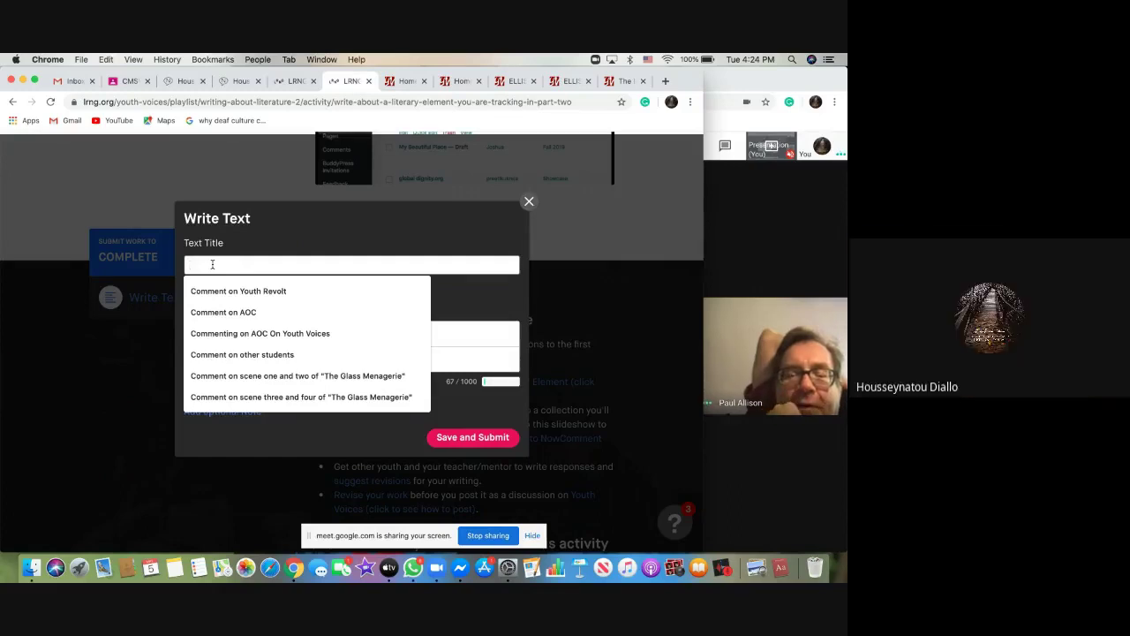
{"action": "type", "text": "The Importance of Family"}
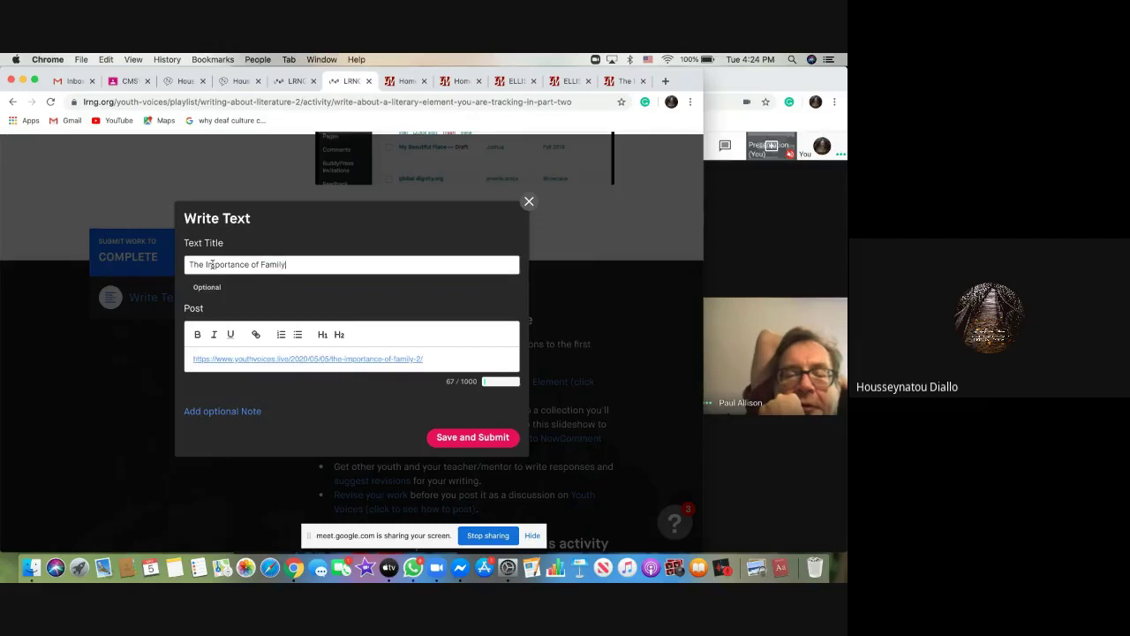
{"action": "type", "text": "in Youth Voices"}
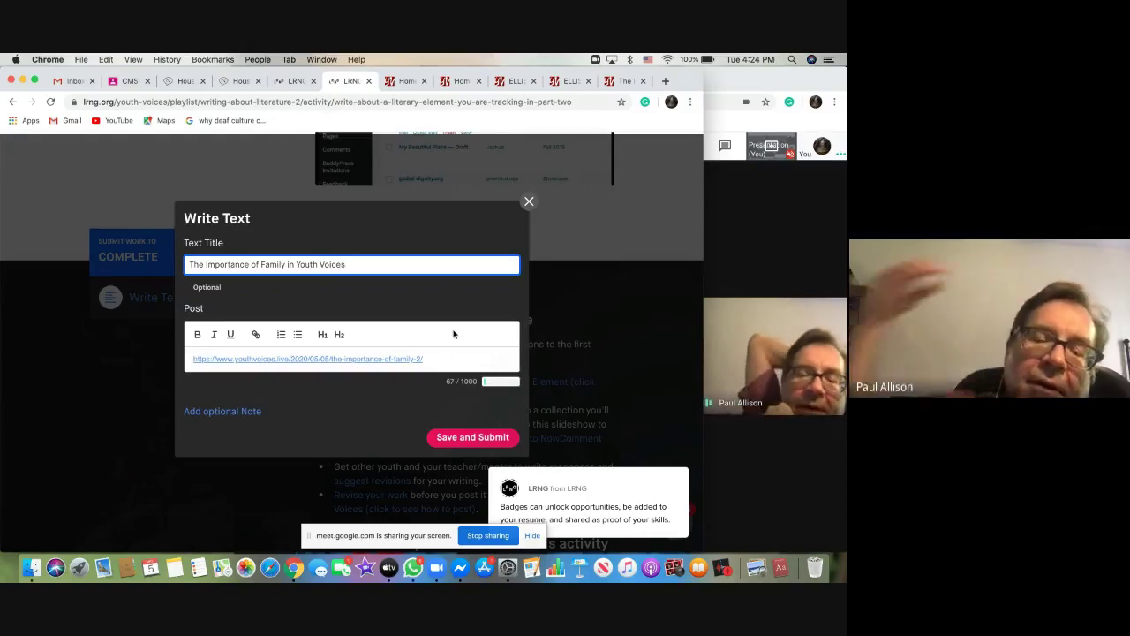
Step: Add two blank lines below and two blank lines above the link
{"action": "left_click", "coordinate": [435, 358]}
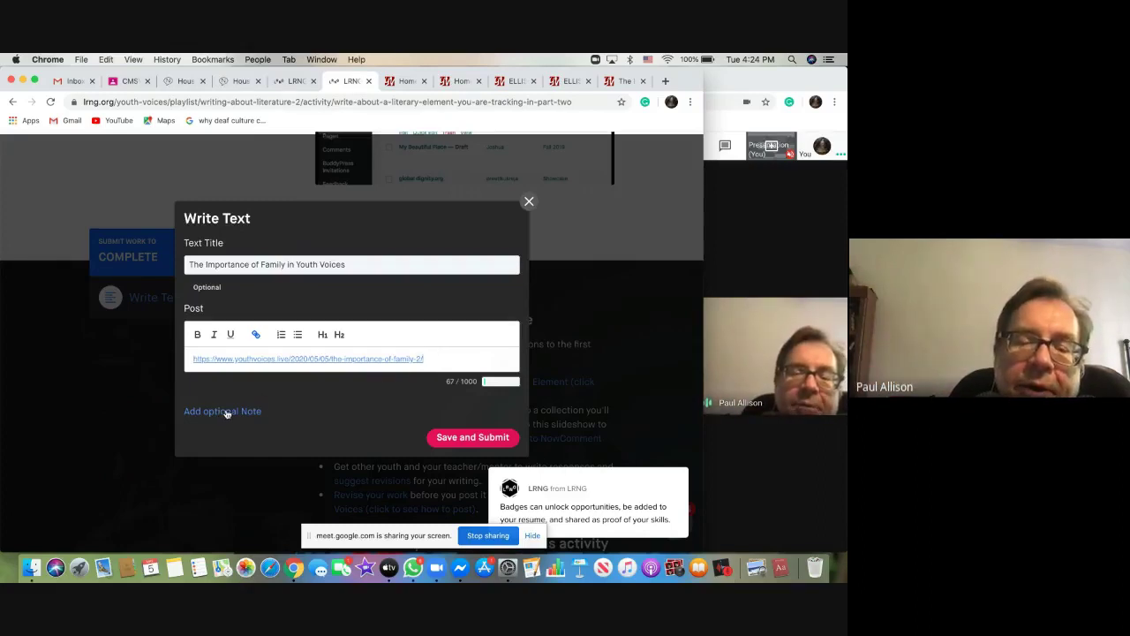
{"action": "key", "text": "Return"}
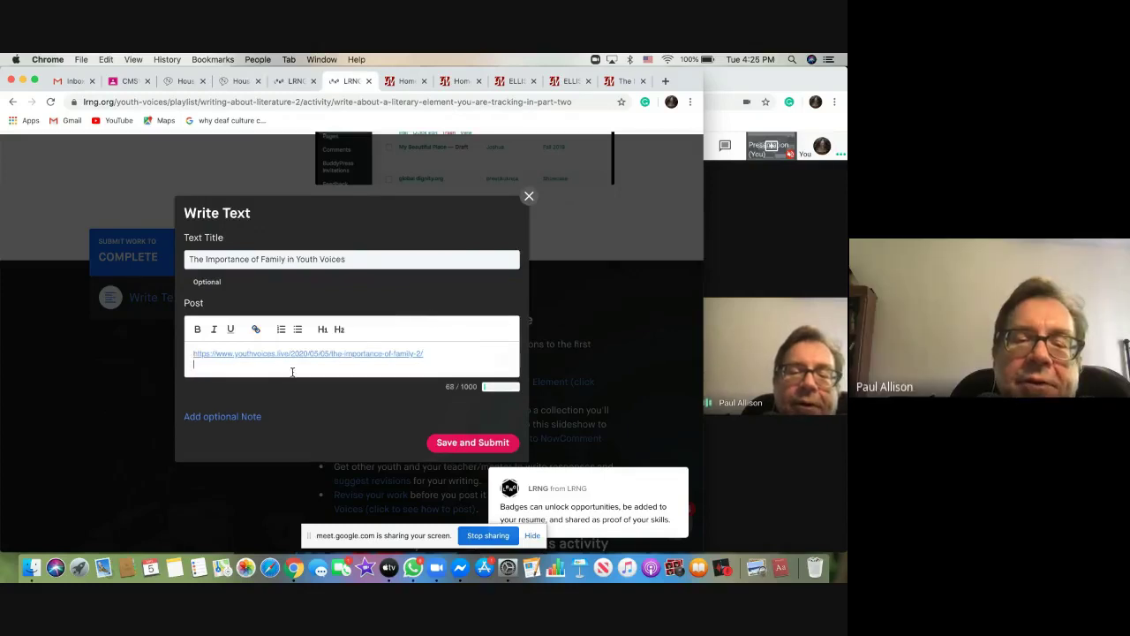
{"action": "key", "text": "Return"}
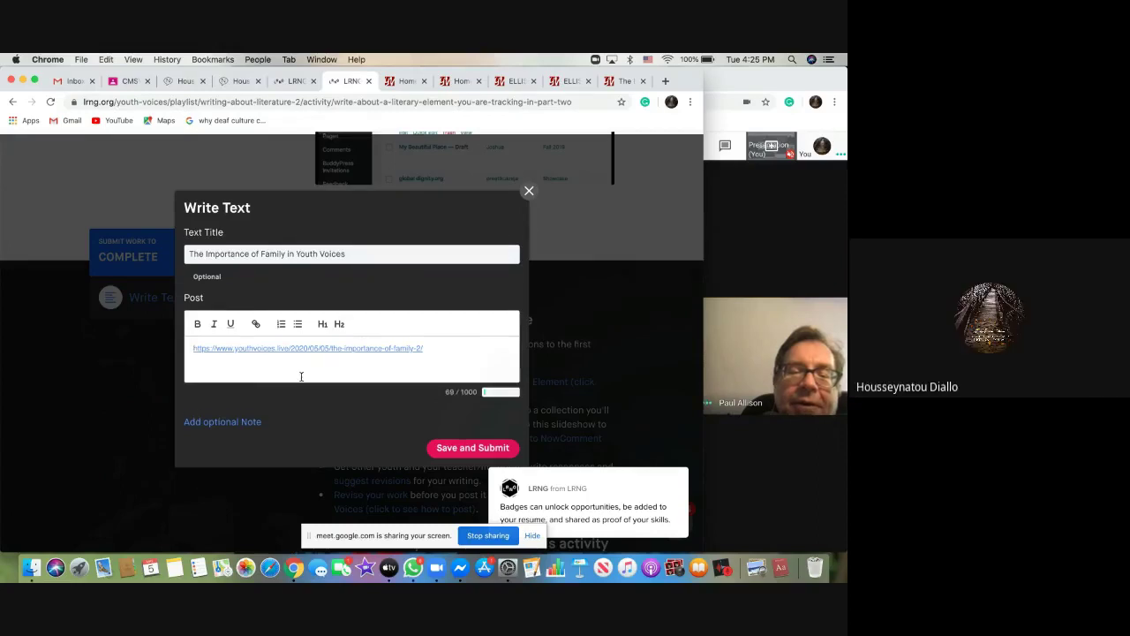
{"action": "left_click", "coordinate": [190, 349]}
{"action": "key", "text": "Return"}
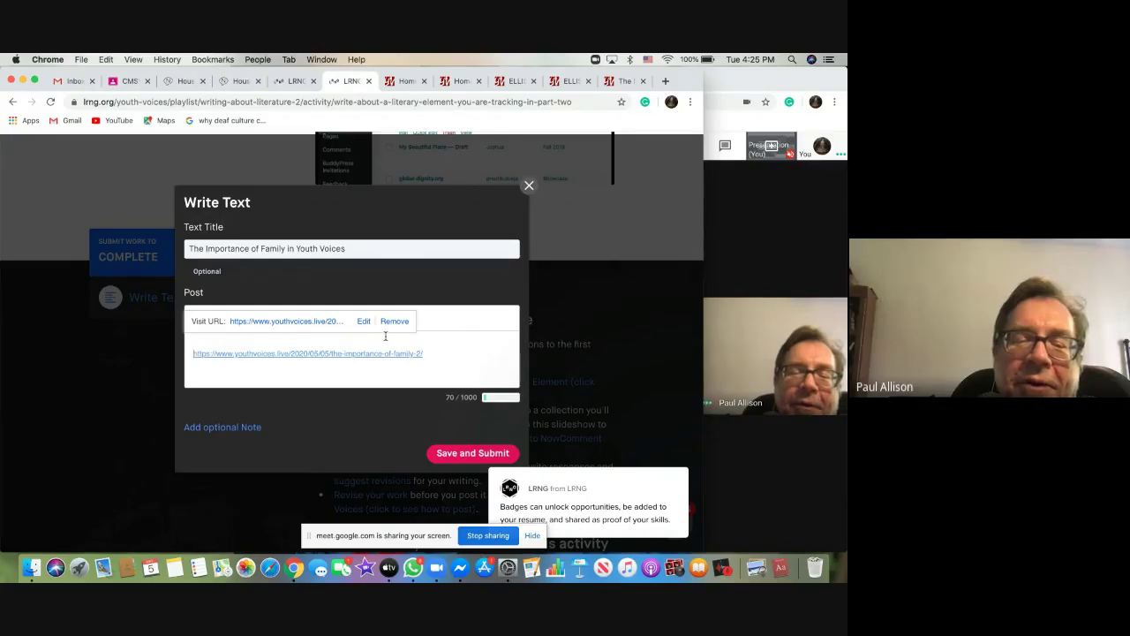
{"action": "key", "text": "Return"}
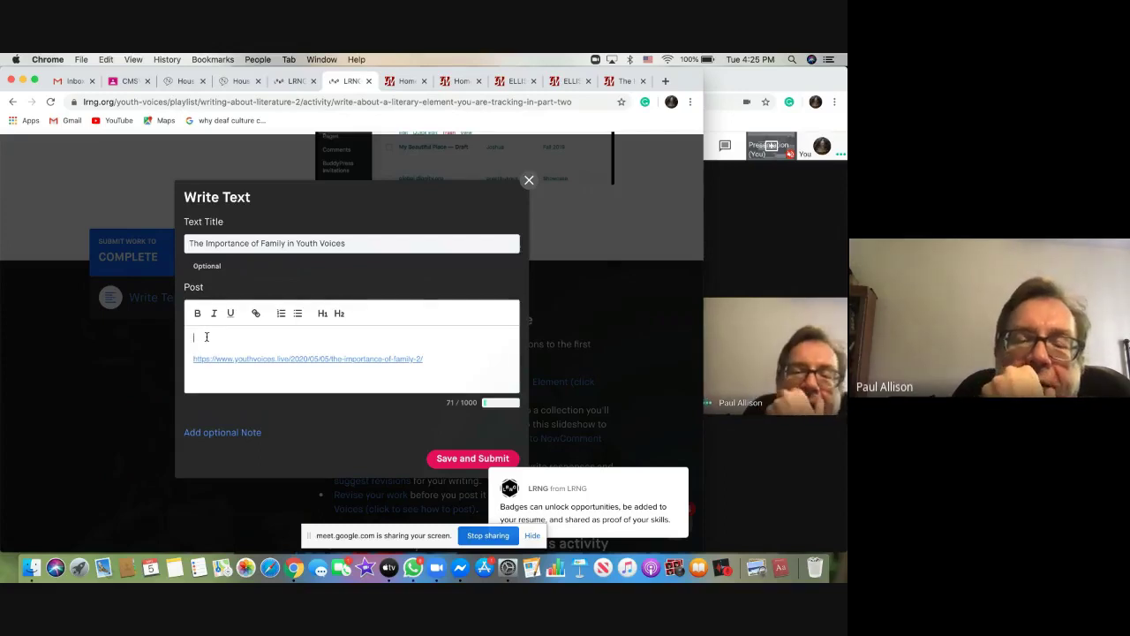
Step: Return to the NowComment character-tracking document and select its web address to copy
{"action": "left_click", "coordinate": [182, 80]}
{"action": "scroll", "coordinate": [214, 170], "scroll_direction": "up", "scroll_amount": 10}
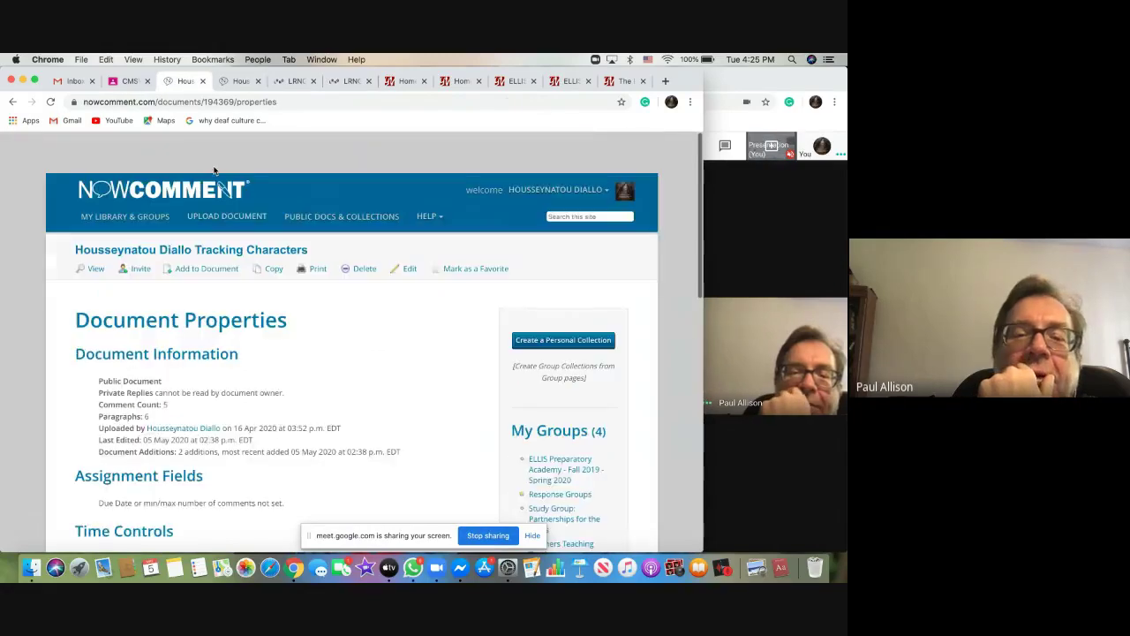
{"action": "left_click", "coordinate": [12, 101]}
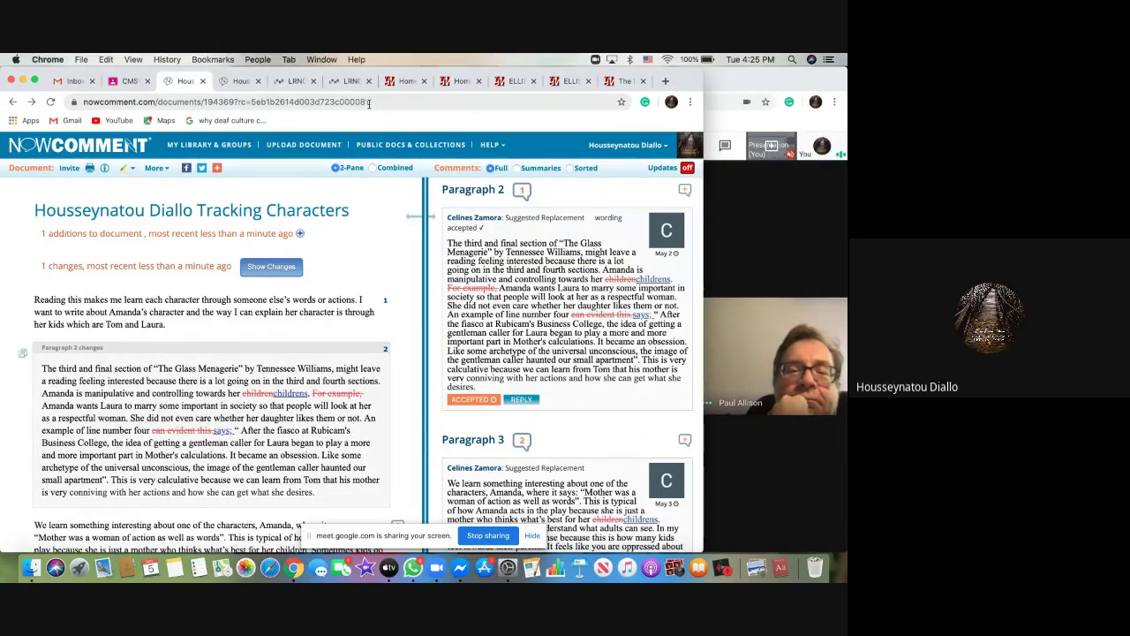
{"action": "scroll", "coordinate": [299, 338], "scroll_direction": "down", "scroll_amount": 1}
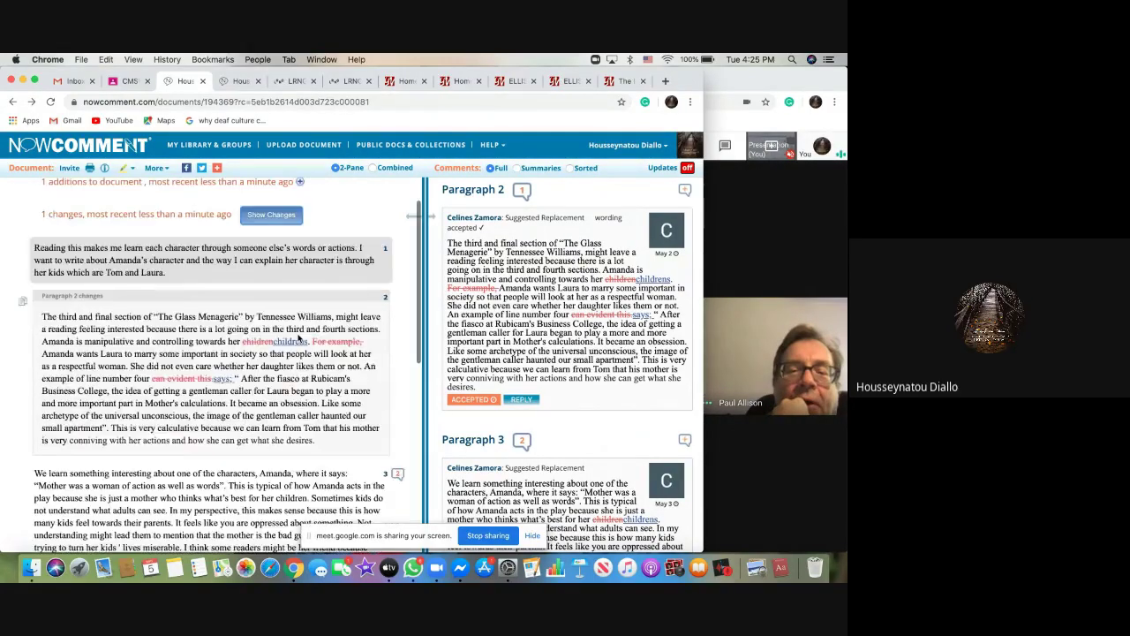
{"action": "scroll", "coordinate": [298, 338], "scroll_direction": "up", "scroll_amount": 1}
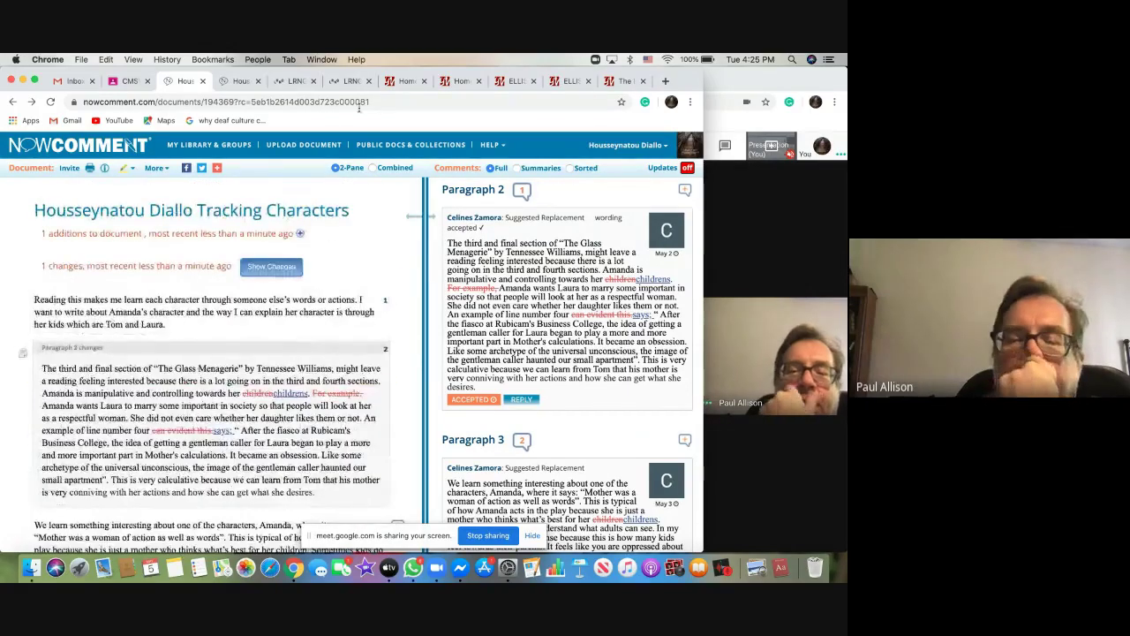
{"action": "left_click_drag", "start_coordinate": [371, 101], "coordinate": [67, 100]}
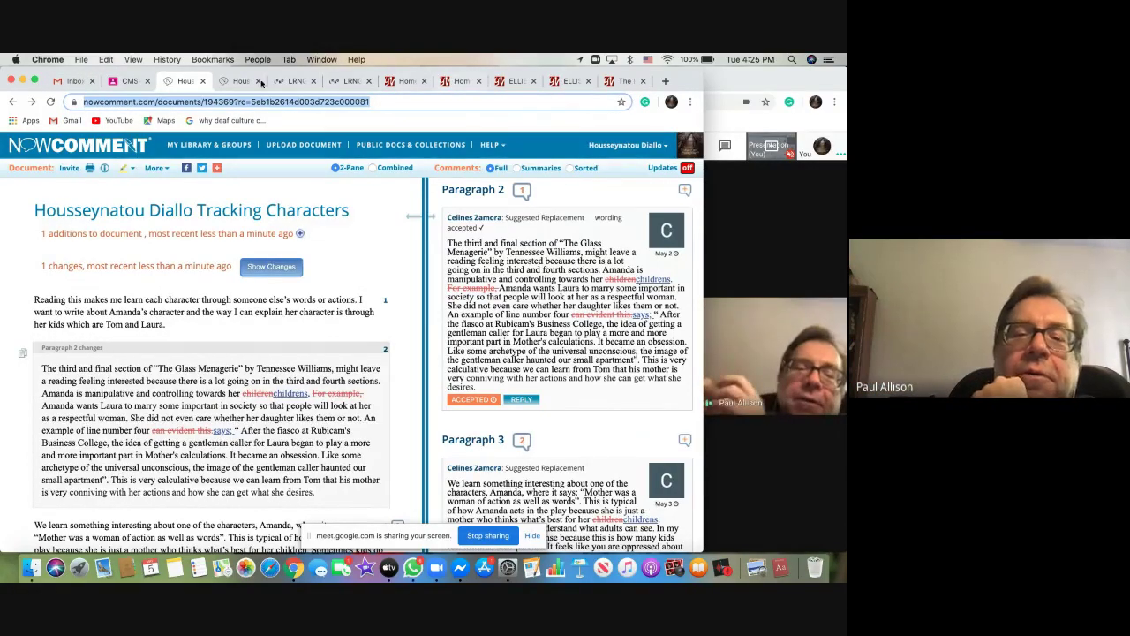
{"action": "left_click", "coordinate": [297, 81]}
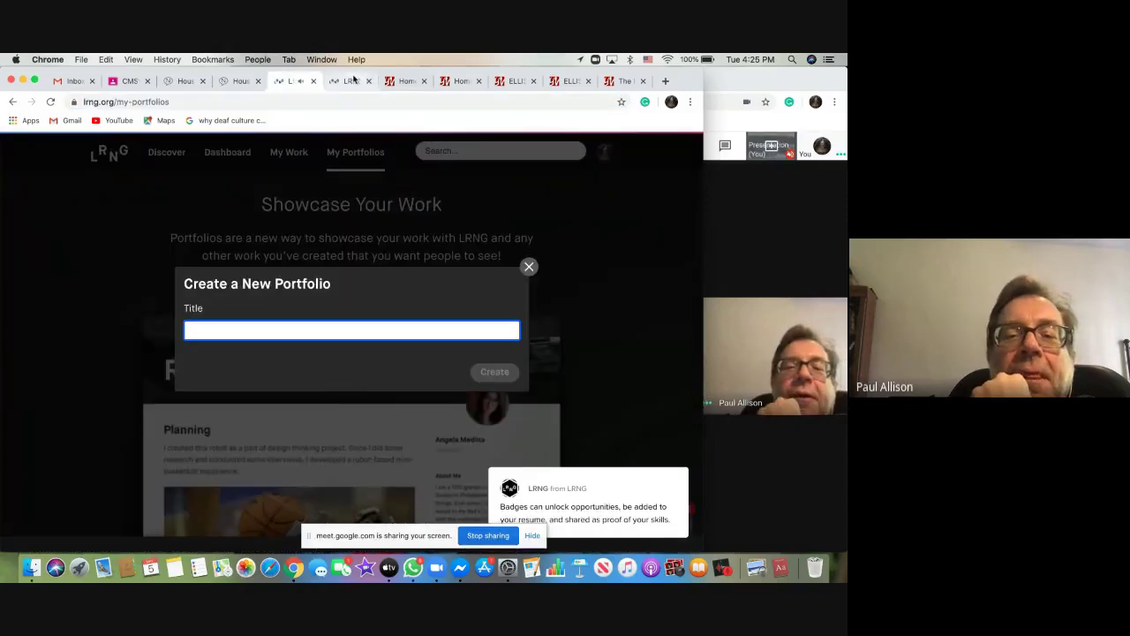
Step: Paste the NowComment link, retitle the post '... And Now-comment', and submit the Part Two work
{"action": "left_click", "coordinate": [355, 80]}
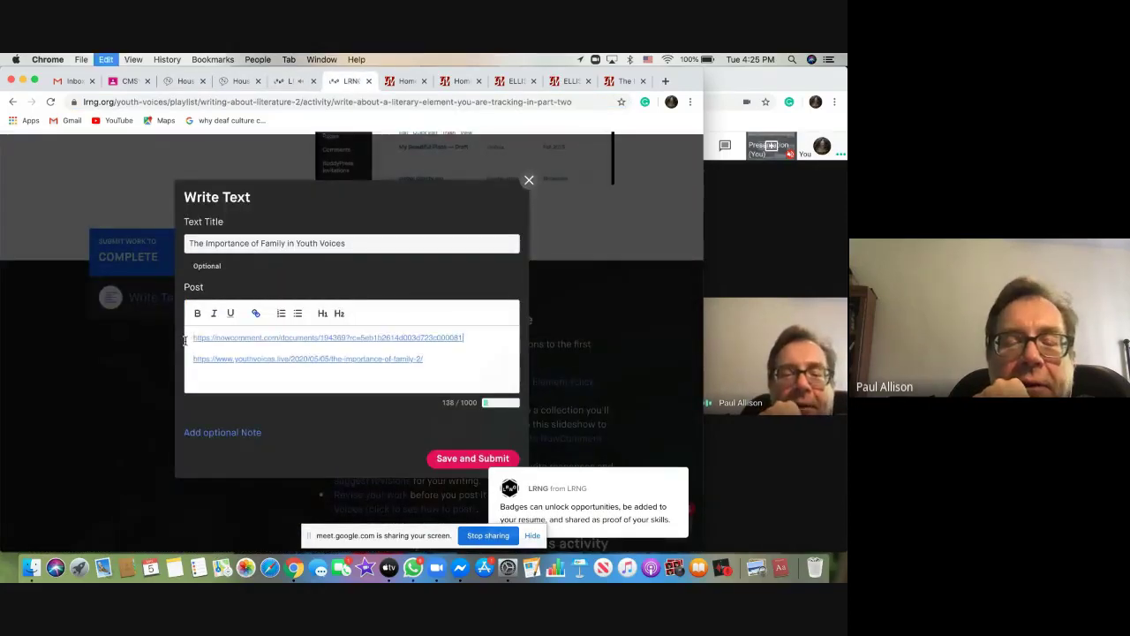
{"action": "left_click", "coordinate": [359, 241]}
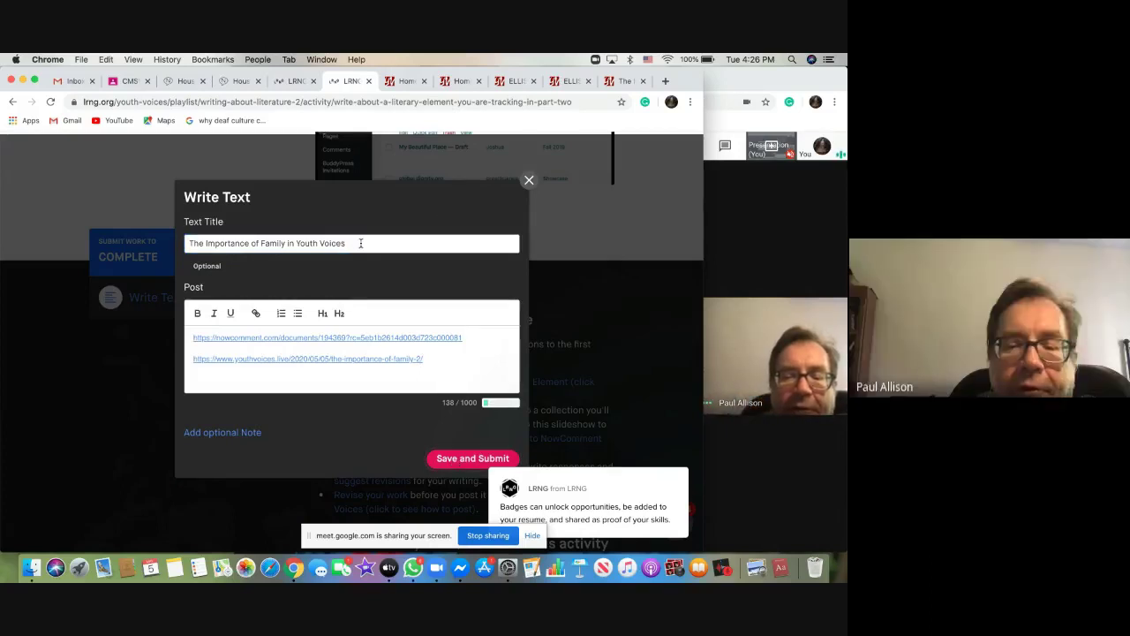
{"action": "type", "text": "And NowComment"}
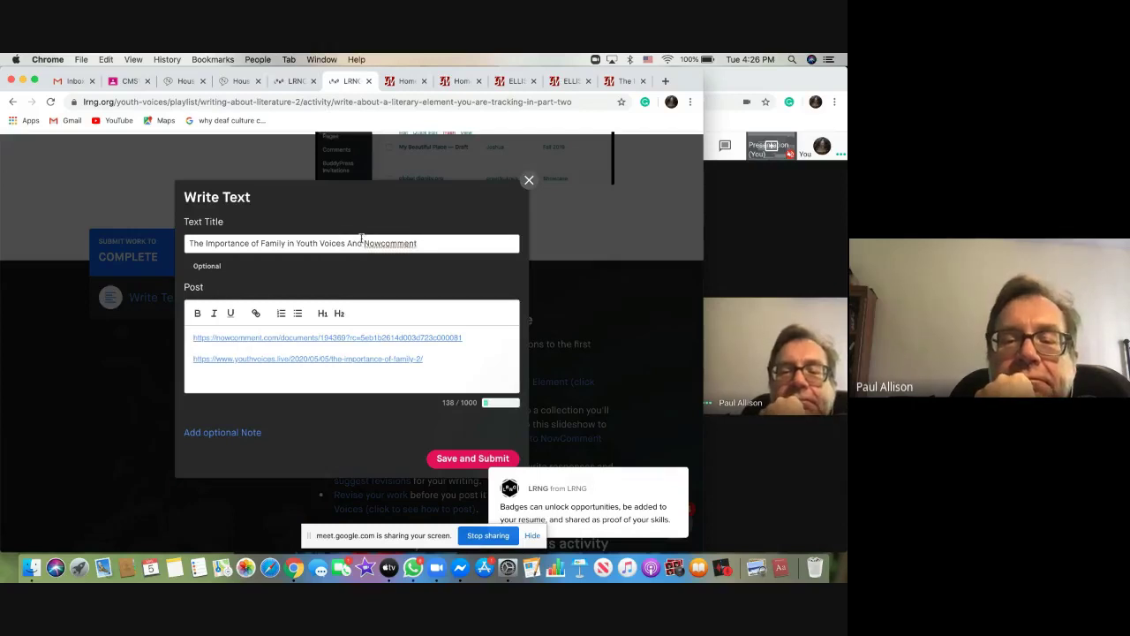
{"action": "right_click", "coordinate": [380, 244]}
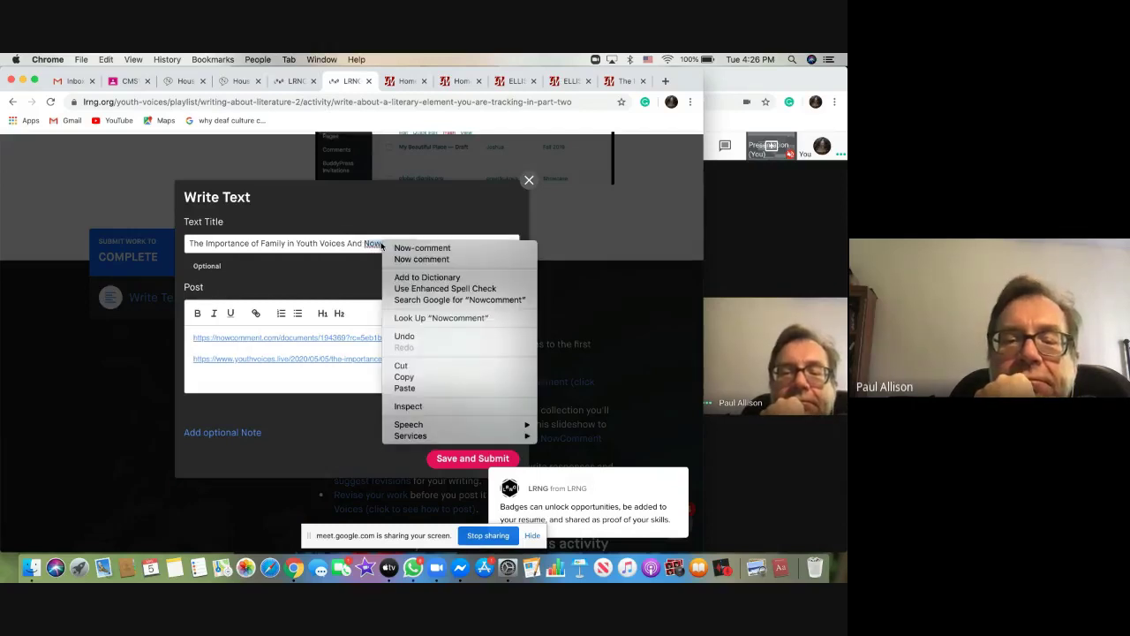
{"action": "left_click", "coordinate": [401, 248]}
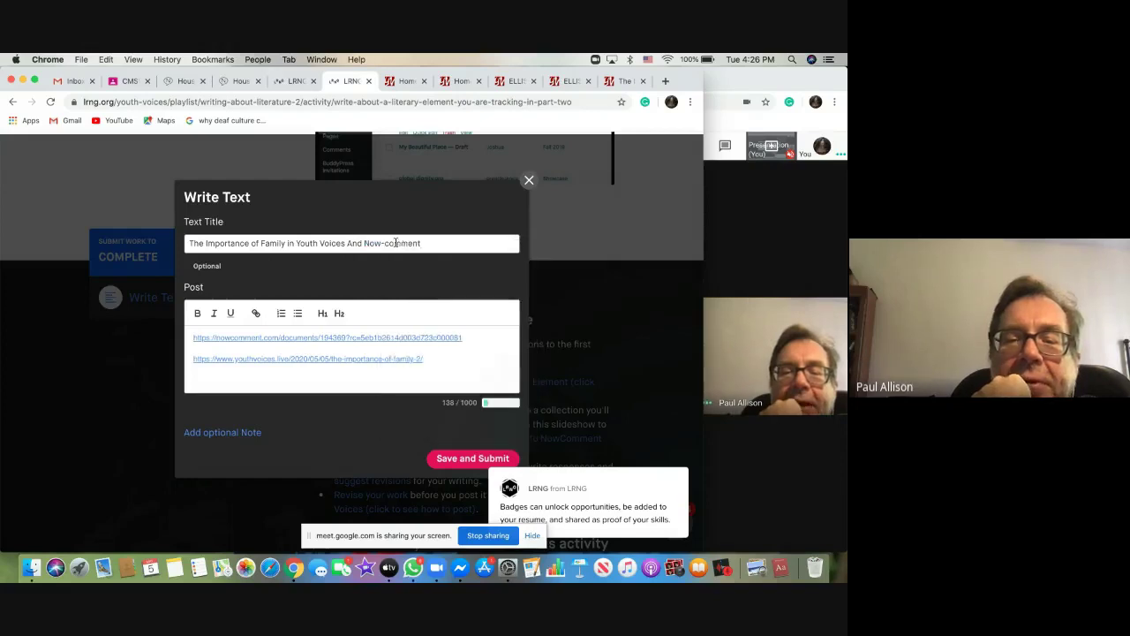
{"action": "left_click", "coordinate": [385, 243]}
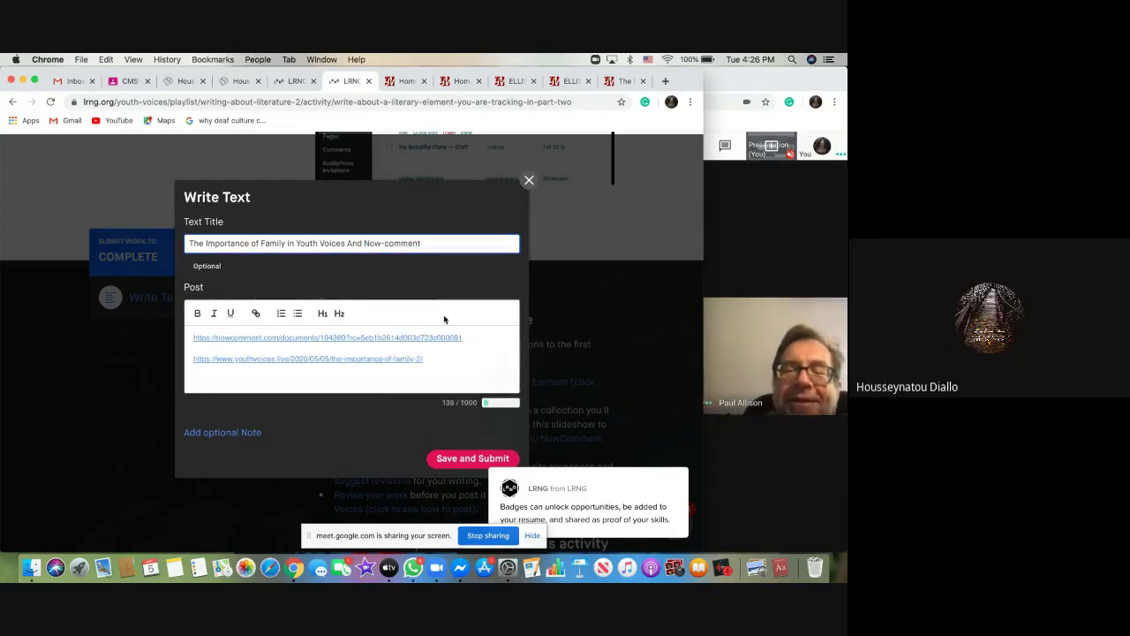
{"action": "left_click", "coordinate": [450, 460]}
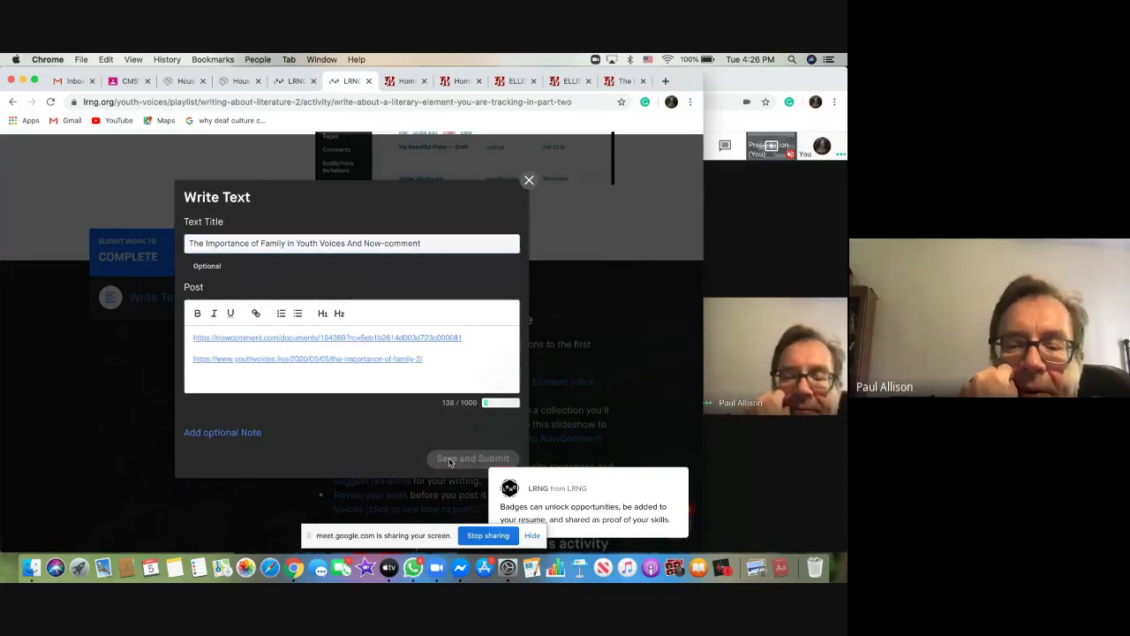
{"action": "left_click", "coordinate": [350, 484]}
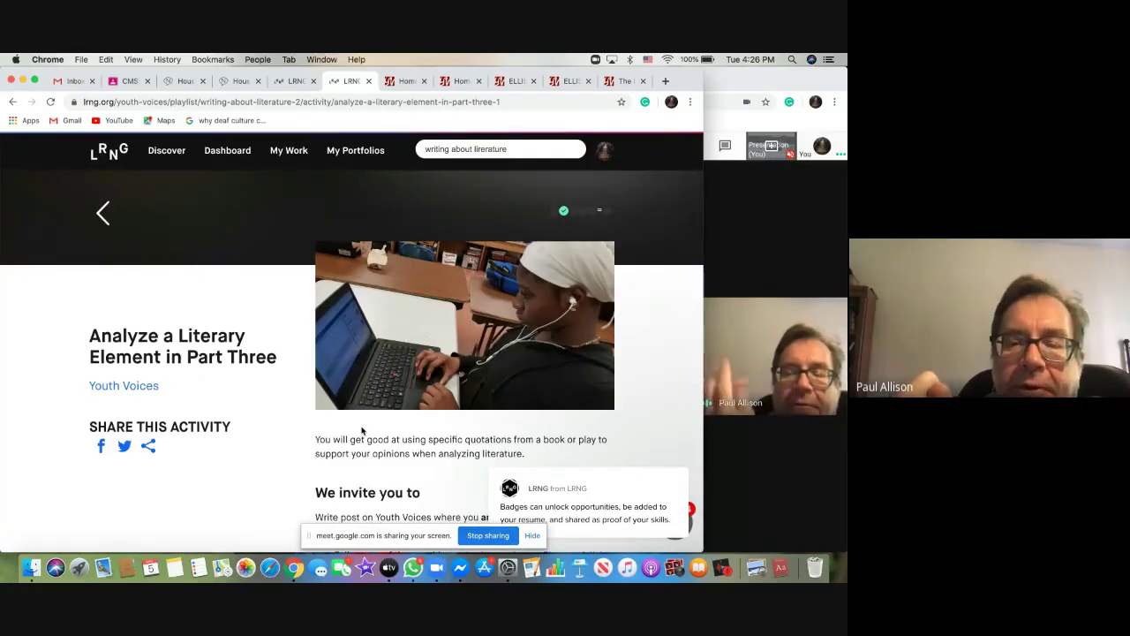
{"action": "scroll", "coordinate": [362, 430], "scroll_direction": "down", "scroll_amount": 10}
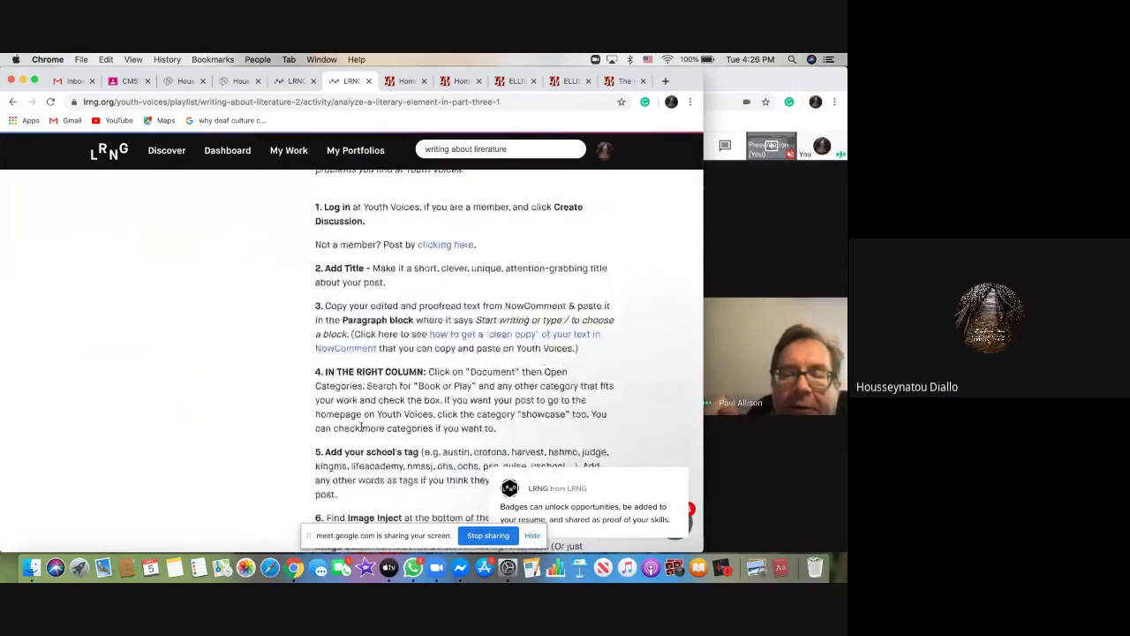
{"action": "scroll", "coordinate": [361, 427], "scroll_direction": "up", "scroll_amount": 10}
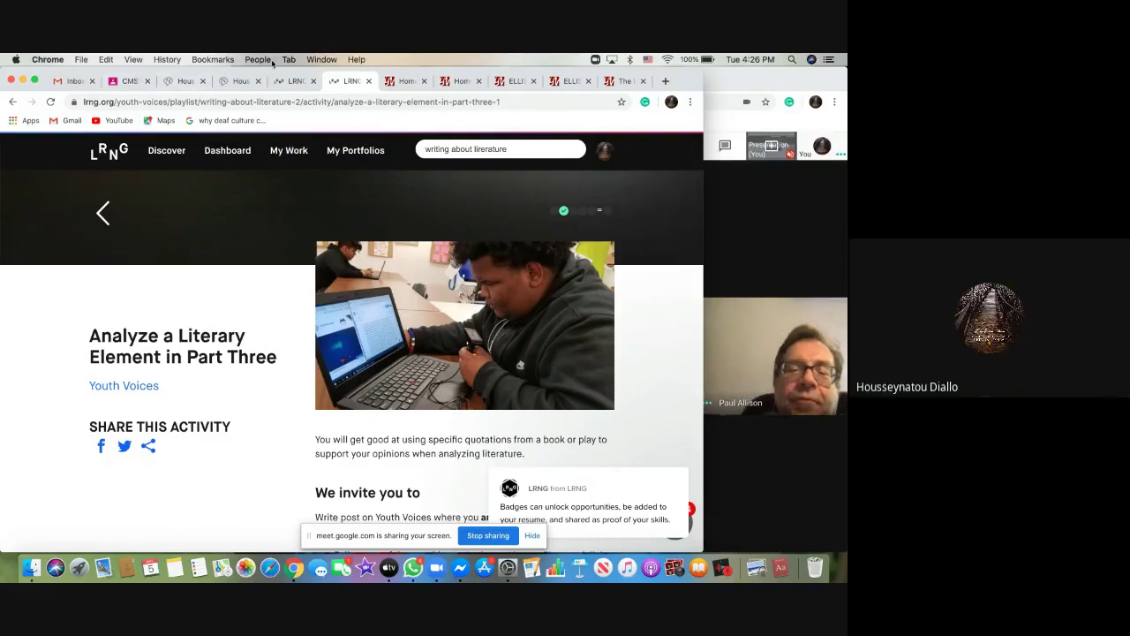
{"action": "left_click", "coordinate": [297, 81]}
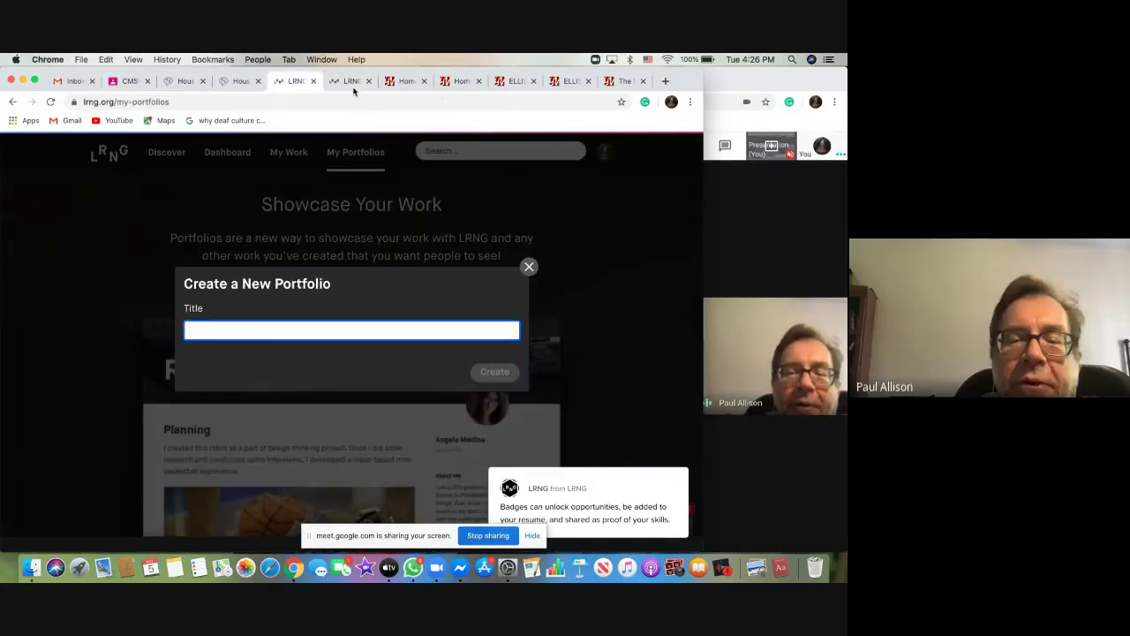
{"action": "left_click", "coordinate": [530, 268]}
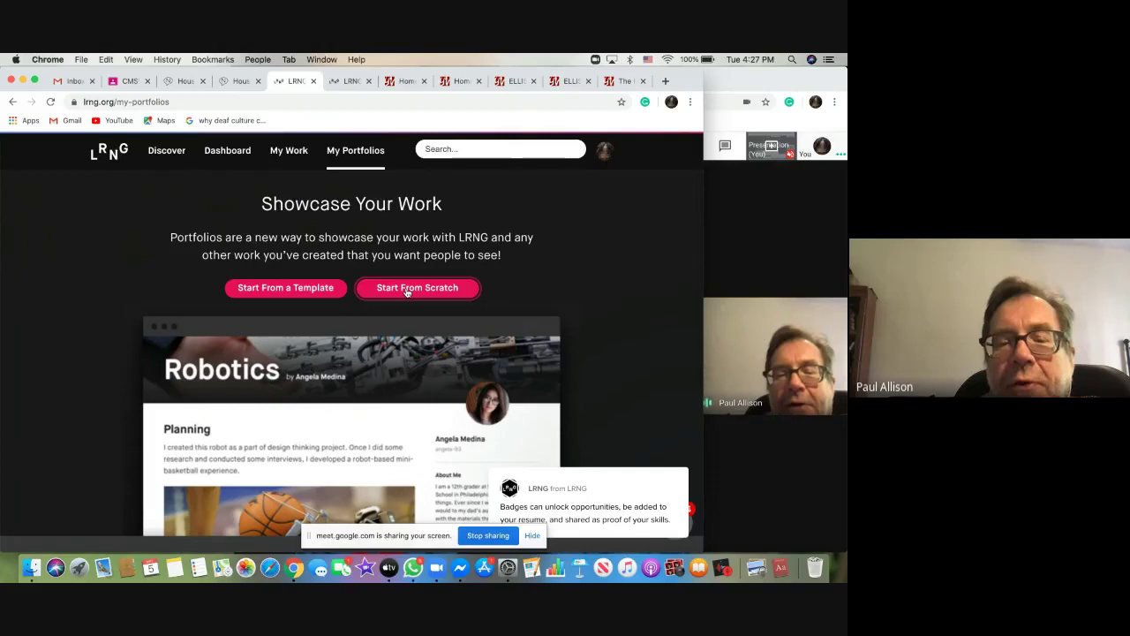
{"action": "left_click", "coordinate": [407, 293]}
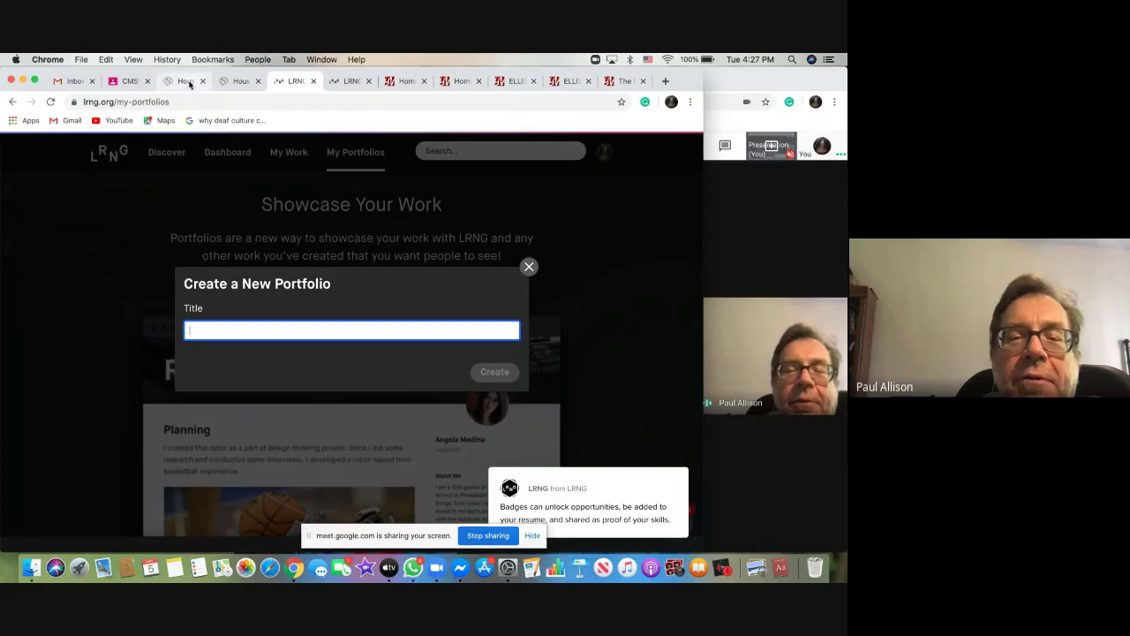
{"action": "left_click", "coordinate": [352, 81]}
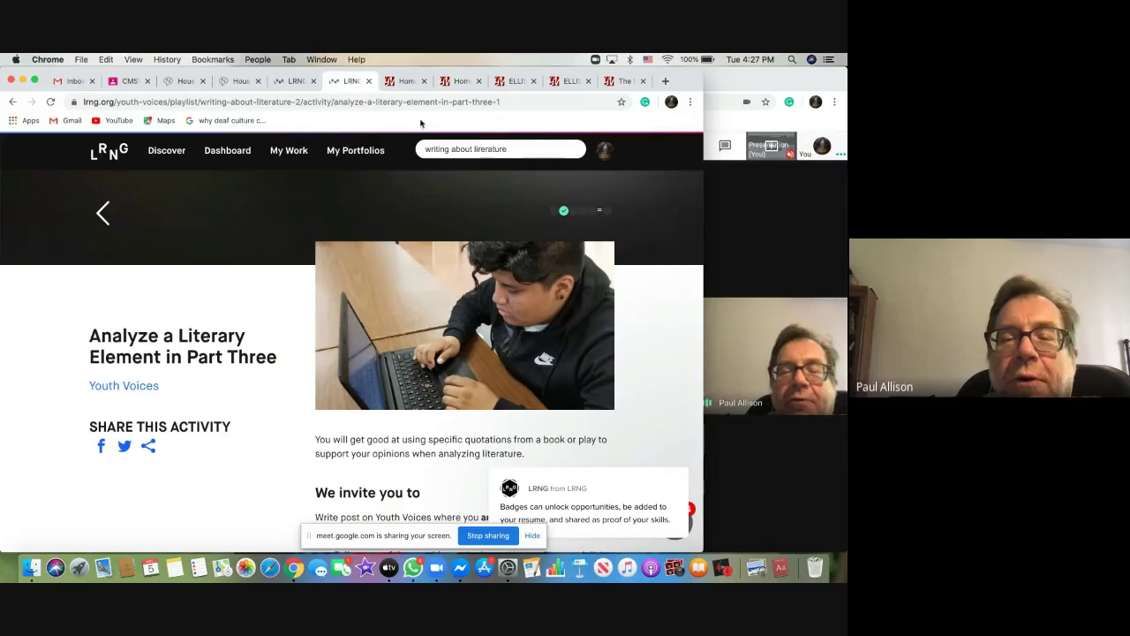
Step: Search the site for 'Skillz' and open the Show Your Skillz playlist
{"action": "left_click", "coordinate": [512, 151]}
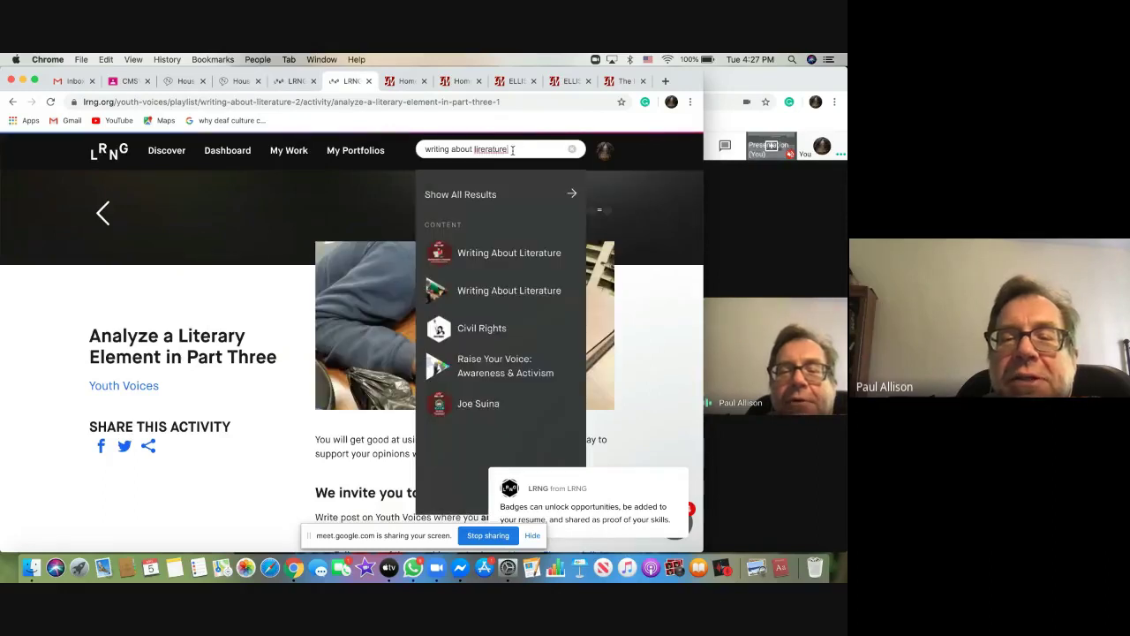
{"action": "left_click", "coordinate": [574, 150]}
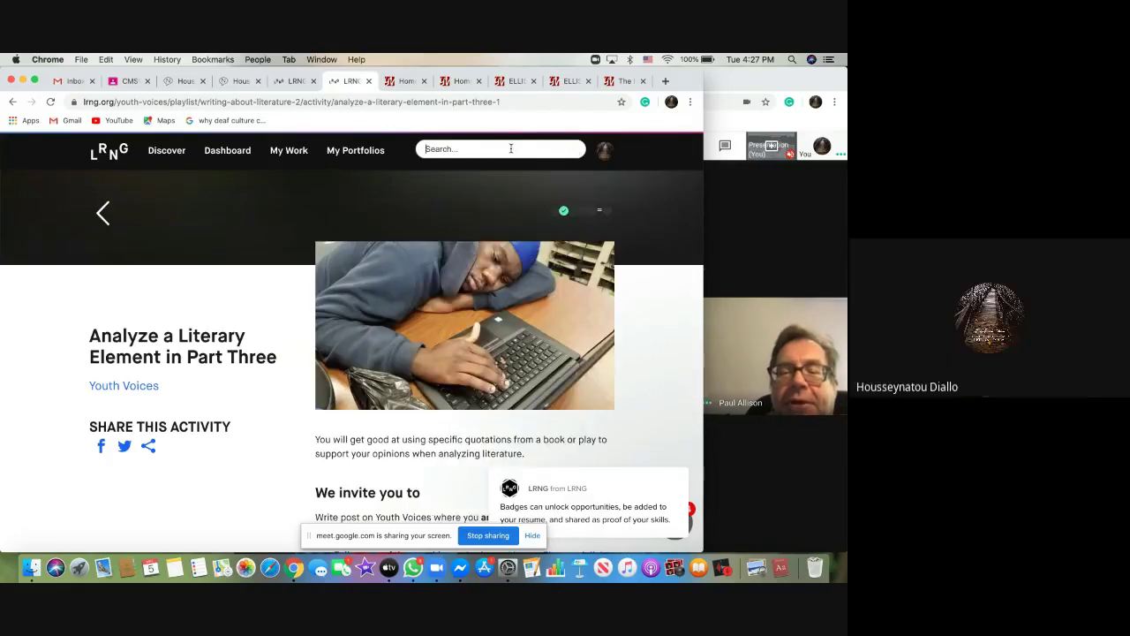
{"action": "type", "text": "Sk"}
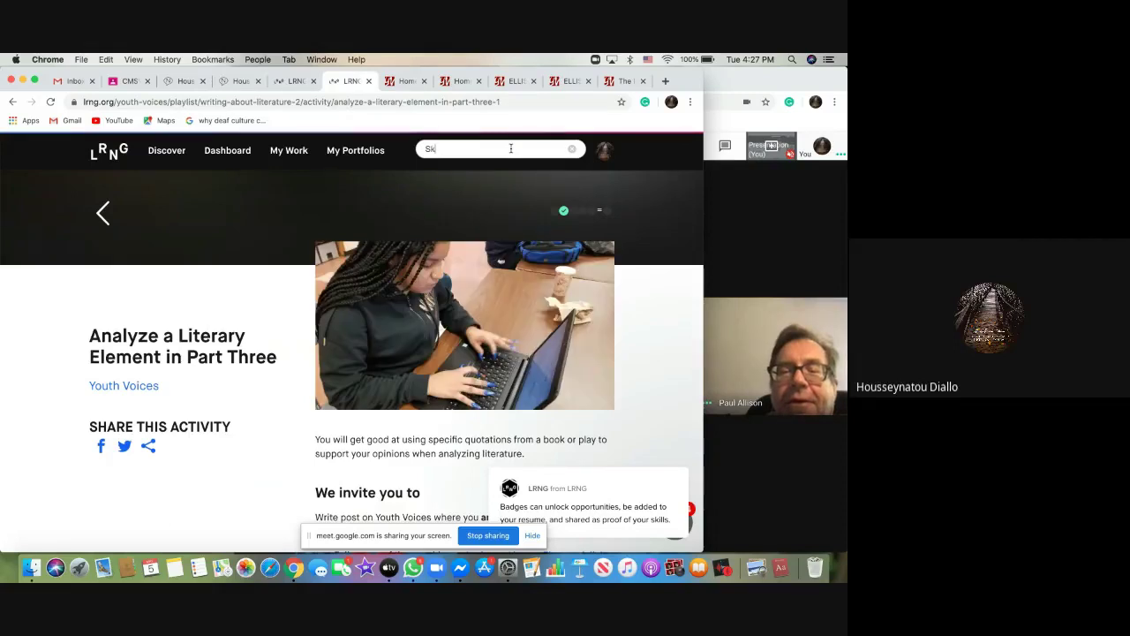
{"action": "type", "text": "illz"}
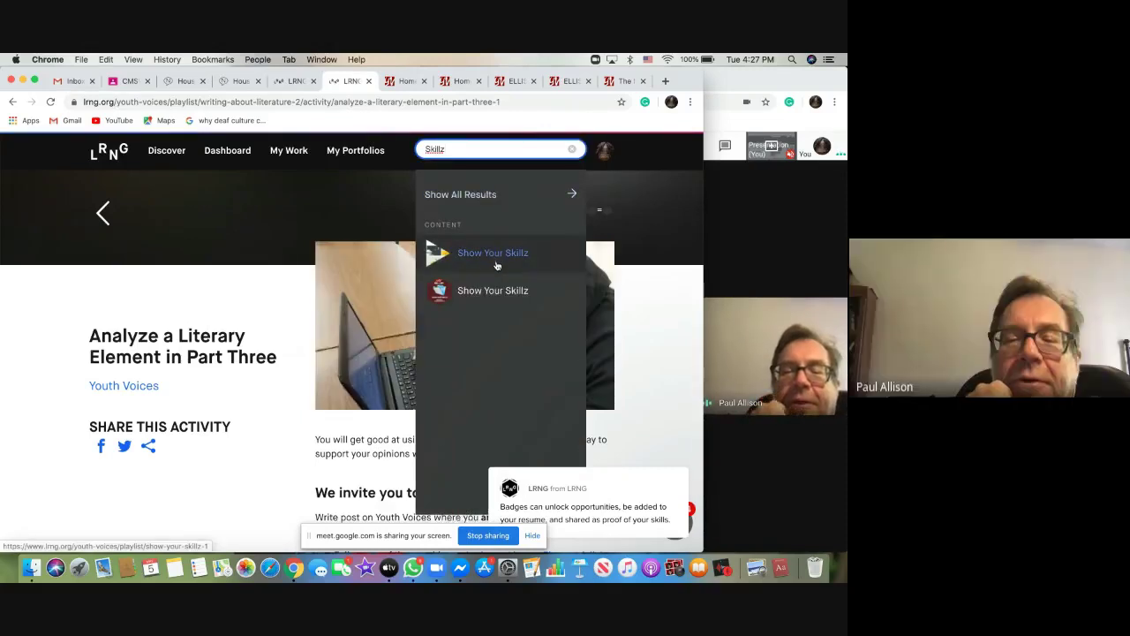
{"action": "left_click", "coordinate": [496, 265]}
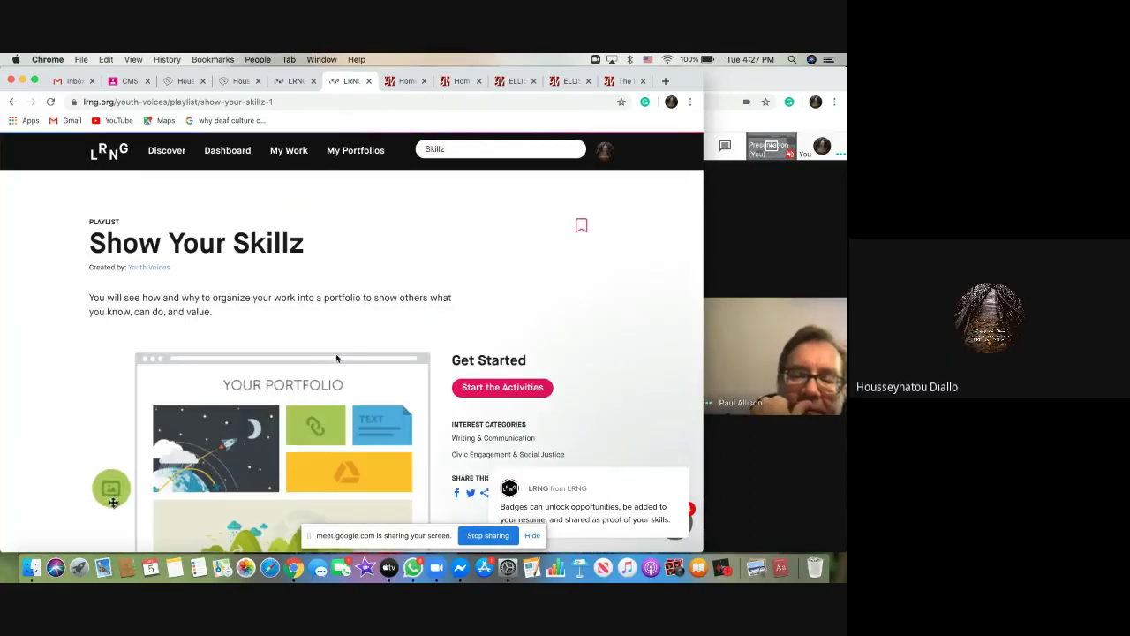
{"action": "scroll", "coordinate": [234, 464], "scroll_direction": "down", "scroll_amount": 3}
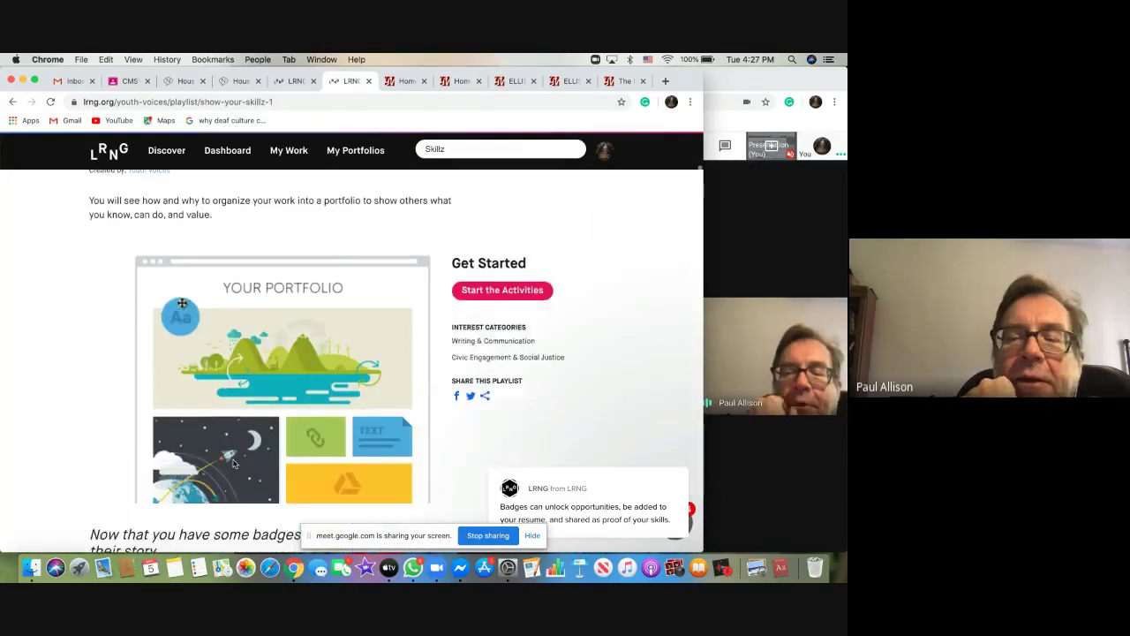
{"action": "scroll", "coordinate": [581, 227], "scroll_direction": "up", "scroll_amount": 3}
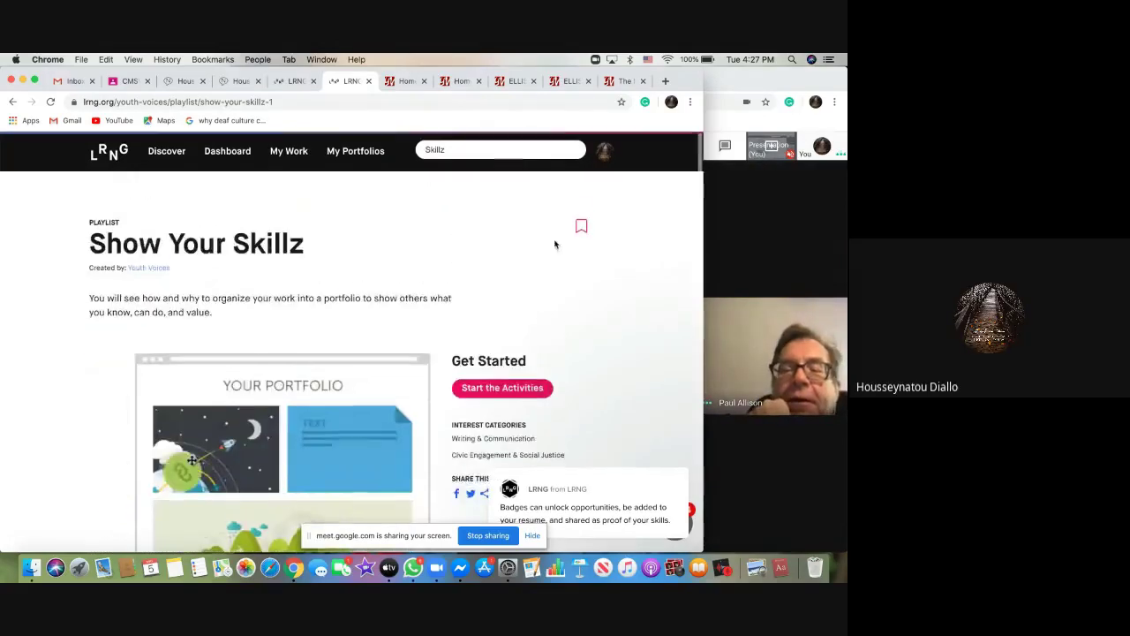
Step: Open the Set Up Your Portfolio activity and select its example portfolio title
{"action": "scroll", "coordinate": [450, 300], "scroll_direction": "down", "scroll_amount": 5}
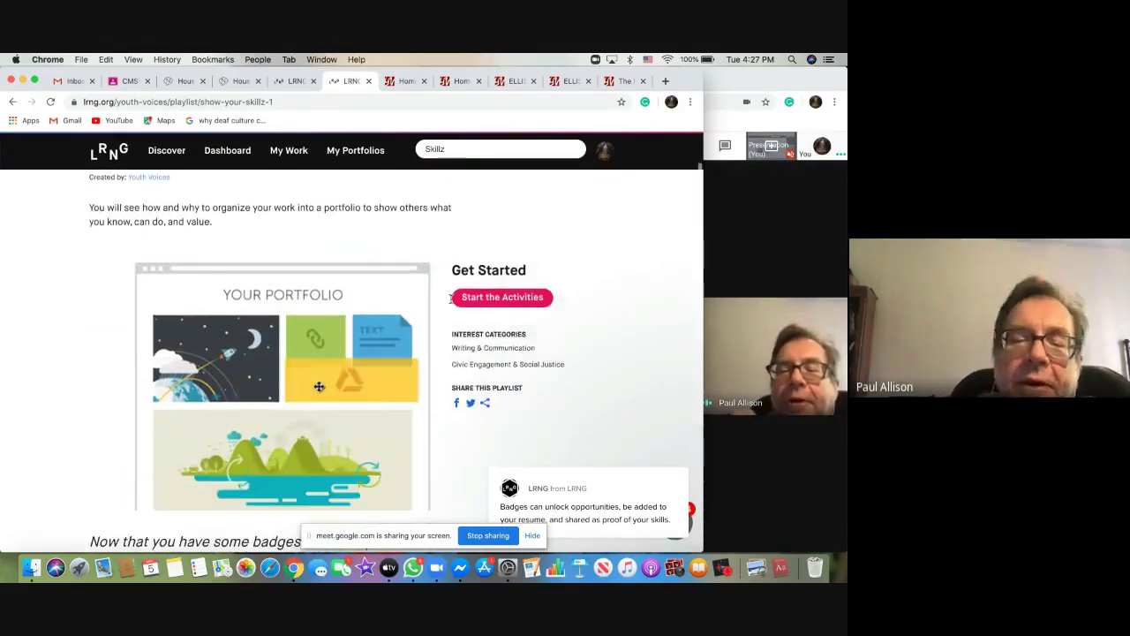
{"action": "scroll", "coordinate": [451, 300], "scroll_direction": "down", "scroll_amount": 10}
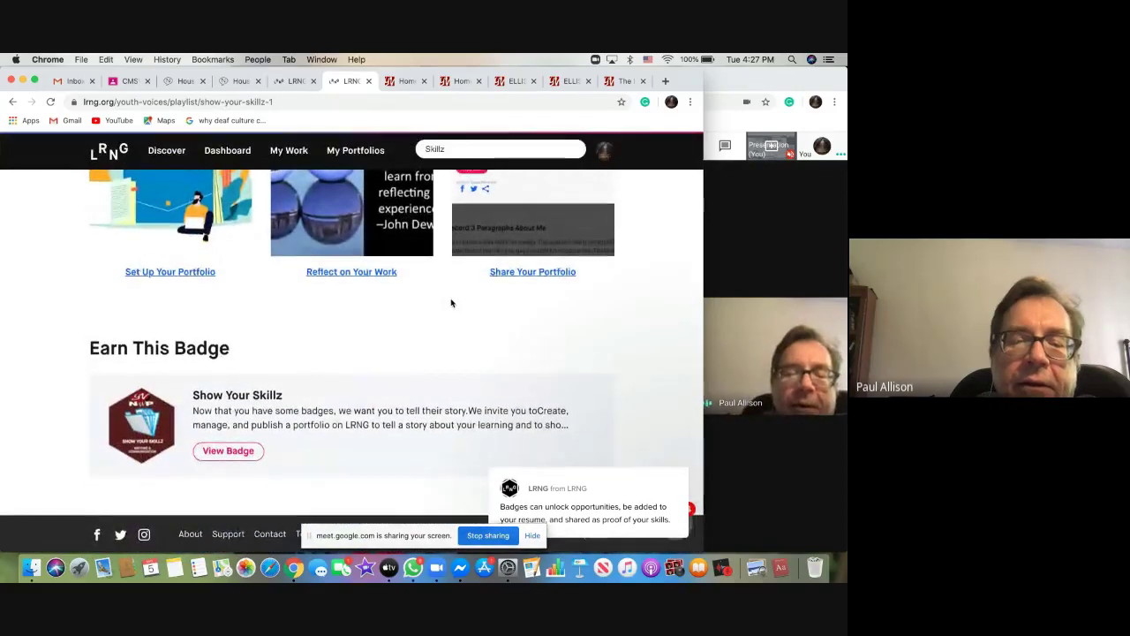
{"action": "scroll", "coordinate": [451, 302], "scroll_direction": "up", "scroll_amount": 2}
{"action": "left_click", "coordinate": [150, 357]}
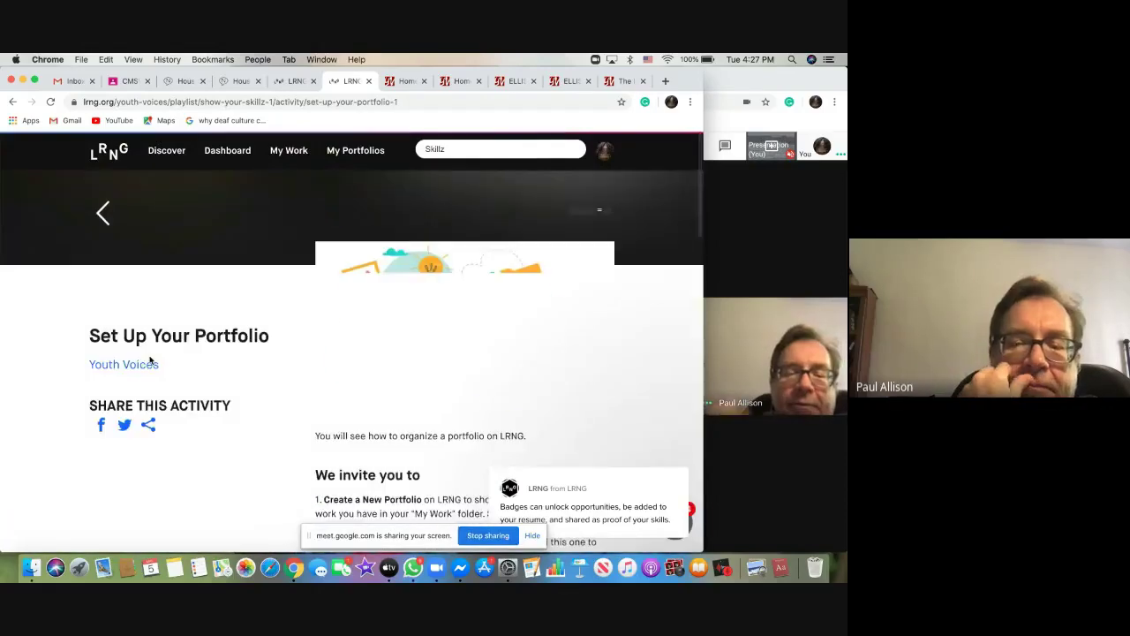
{"action": "scroll", "coordinate": [397, 439], "scroll_direction": "down", "scroll_amount": 5}
{"action": "scroll", "coordinate": [397, 439], "scroll_direction": "up", "scroll_amount": 1}
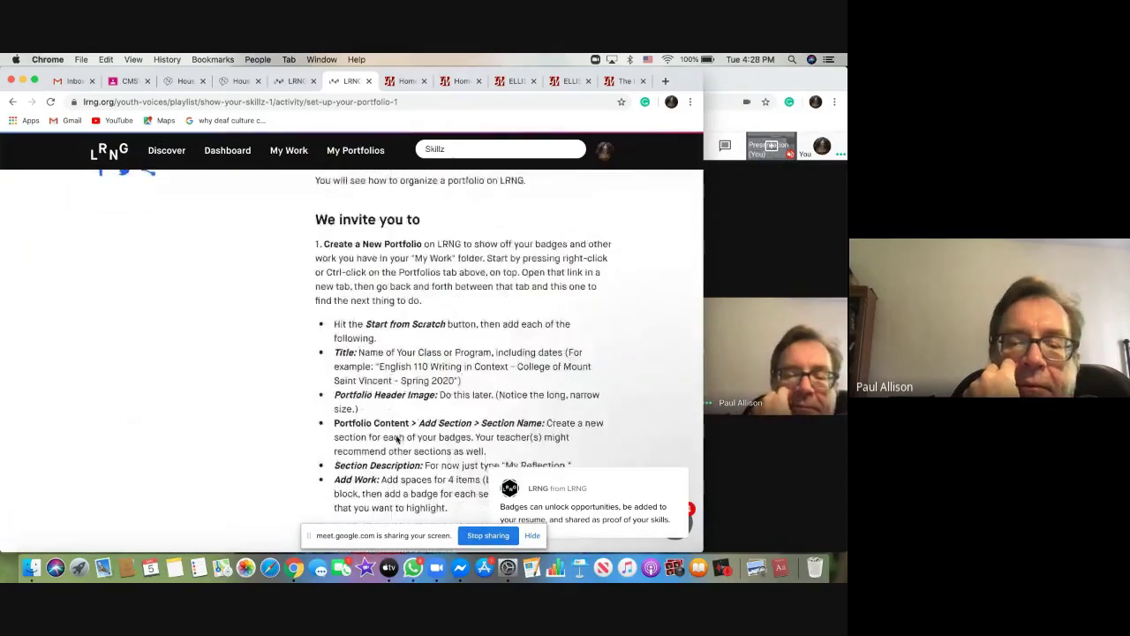
{"action": "scroll", "coordinate": [397, 438], "scroll_direction": "down", "scroll_amount": 2}
{"action": "scroll", "coordinate": [397, 425], "scroll_direction": "down", "scroll_amount": 2}
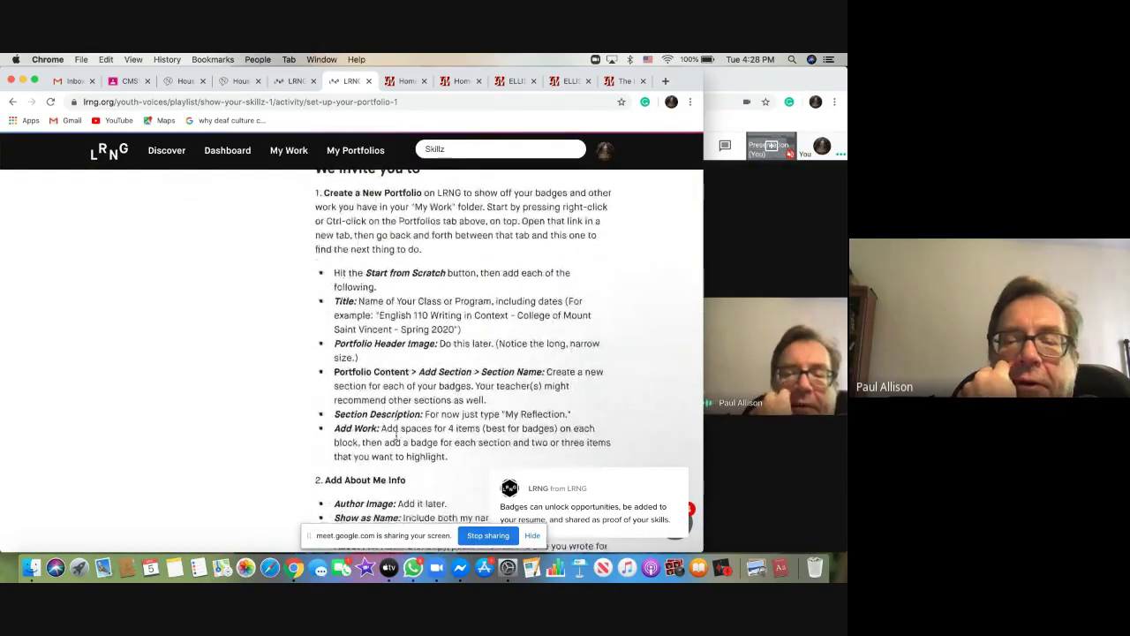
{"action": "scroll", "coordinate": [397, 435], "scroll_direction": "up", "scroll_amount": 4}
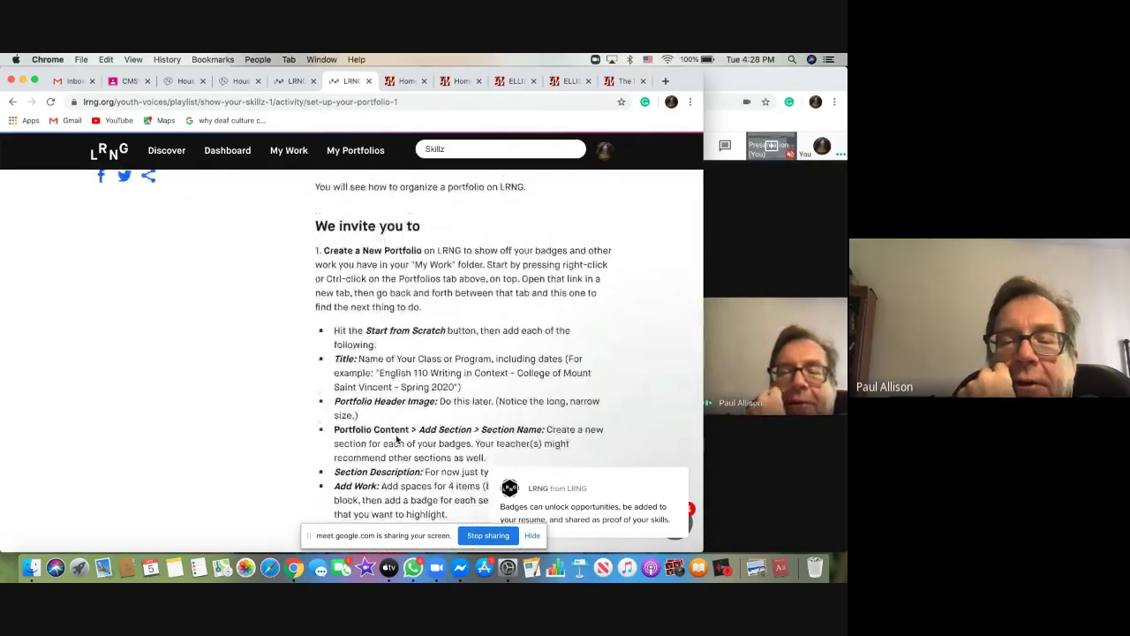
{"action": "left_click_drag", "start_coordinate": [374, 372], "coordinate": [494, 394]}
{"action": "key", "text": "super+c"}
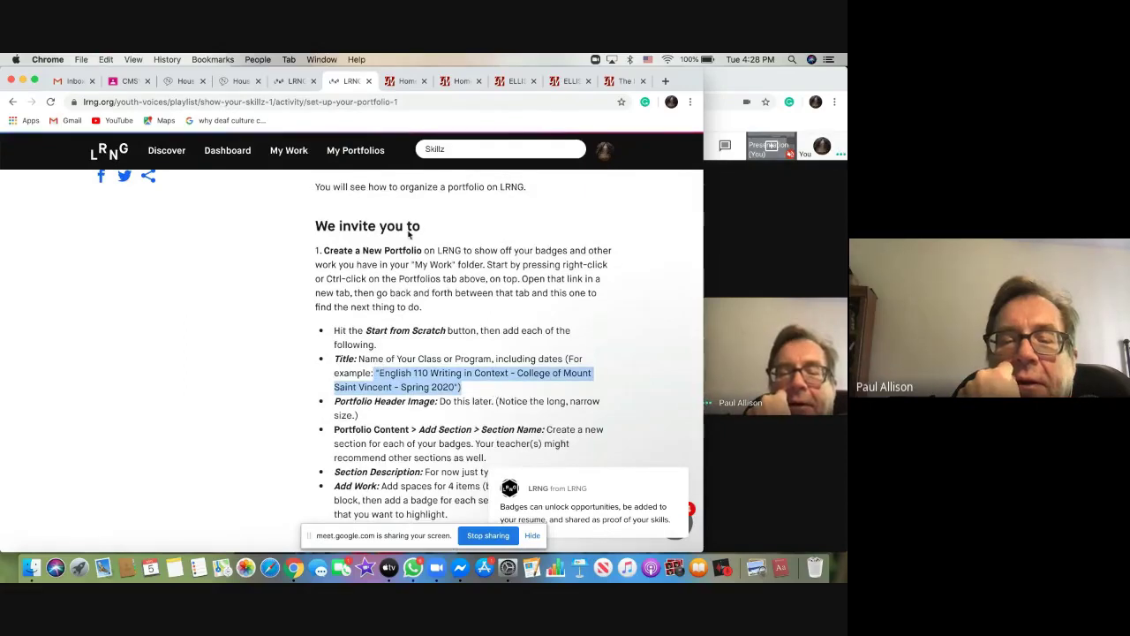
Step: Create a portfolio titled 'English 110 Writing in Context - College of Mount Saint Vincent - Spring 2020', without quotation marks
{"action": "left_click", "coordinate": [291, 81]}
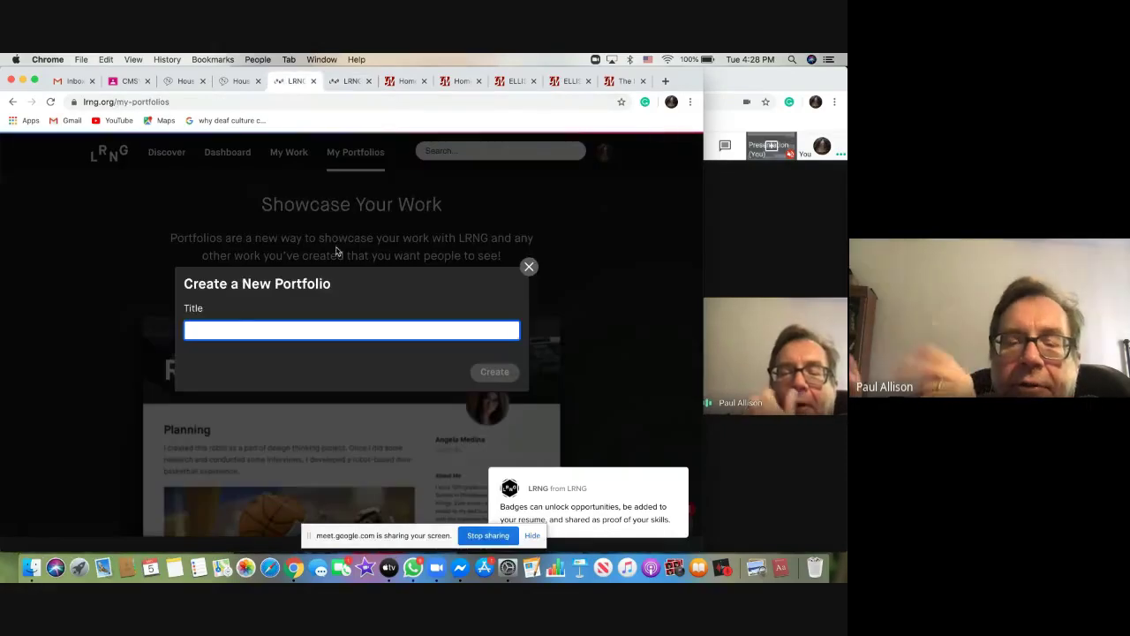
{"action": "key", "text": "super+v"}
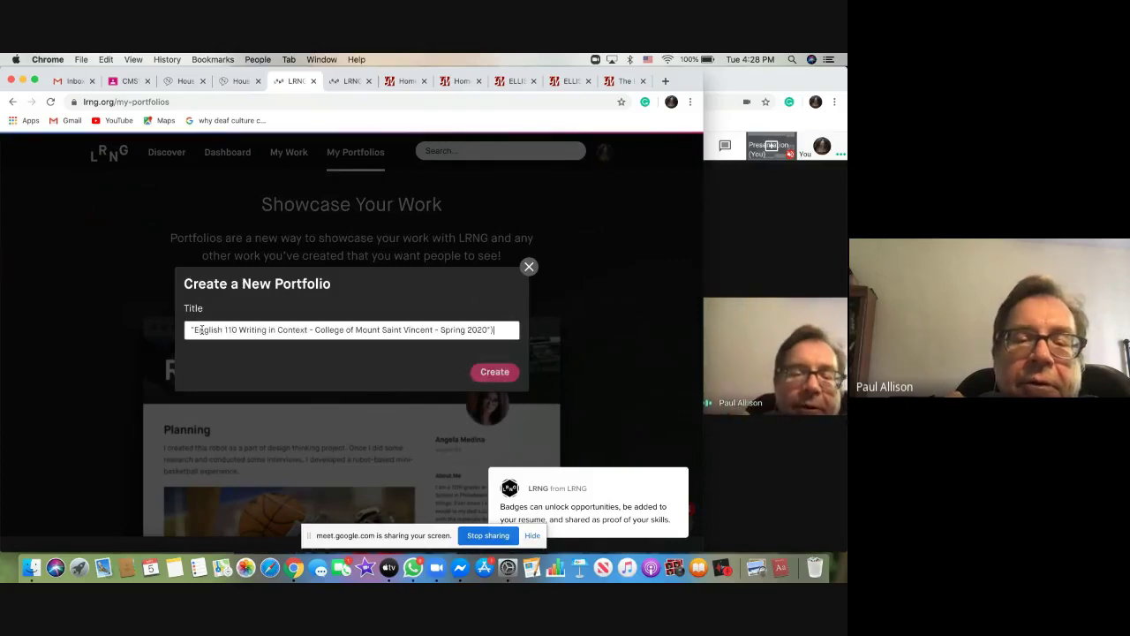
{"action": "left_click", "coordinate": [192, 330]}
{"action": "key", "text": "BackSpace"}
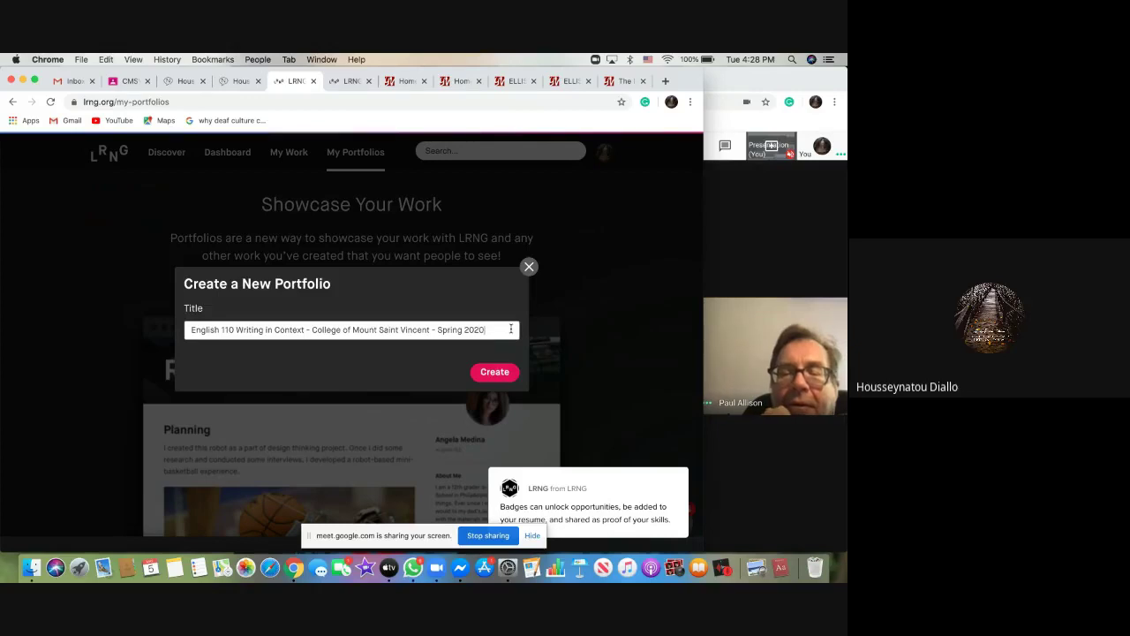
{"action": "left_click", "coordinate": [511, 331]}
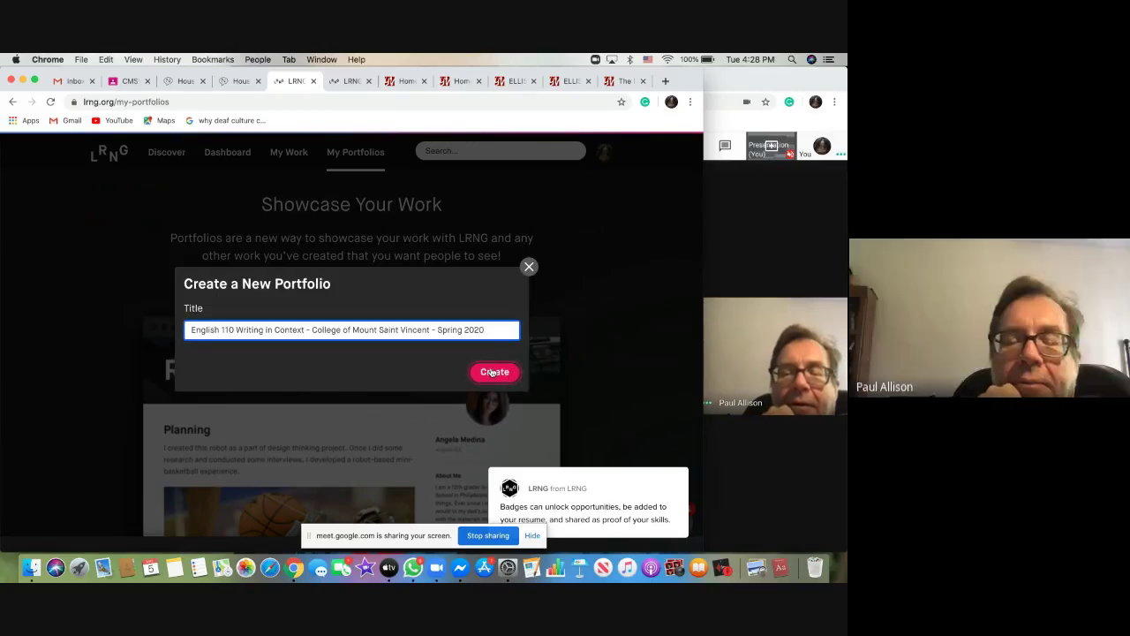
{"action": "left_click", "coordinate": [495, 372]}
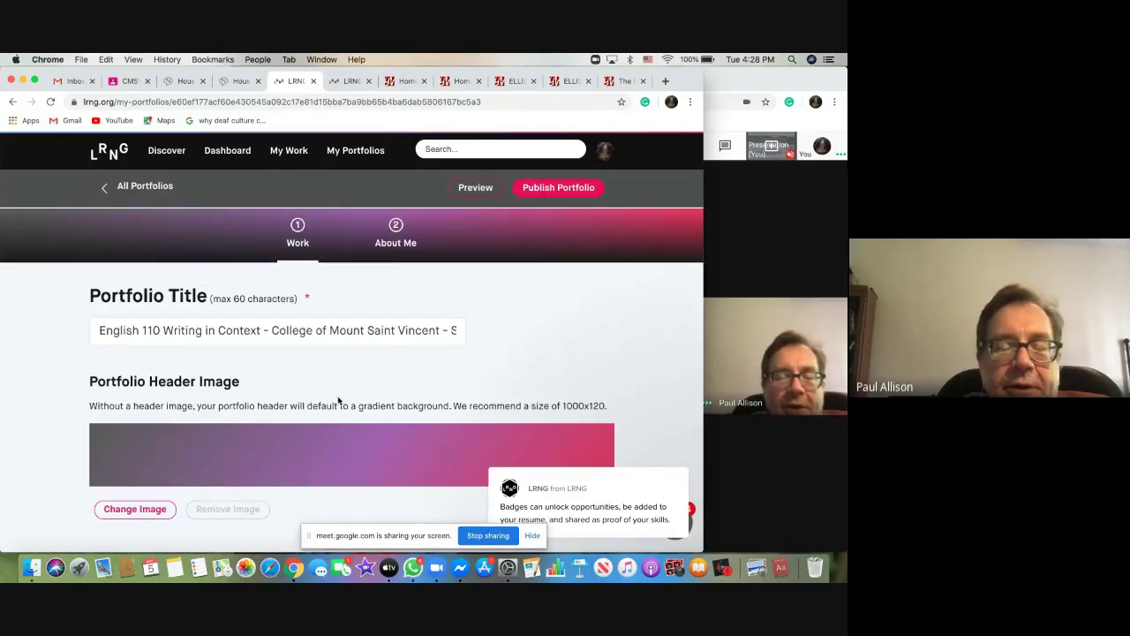
Step: Add a new portfolio section named 'Retell A Story'
{"action": "scroll", "coordinate": [338, 401], "scroll_direction": "down", "scroll_amount": 2}
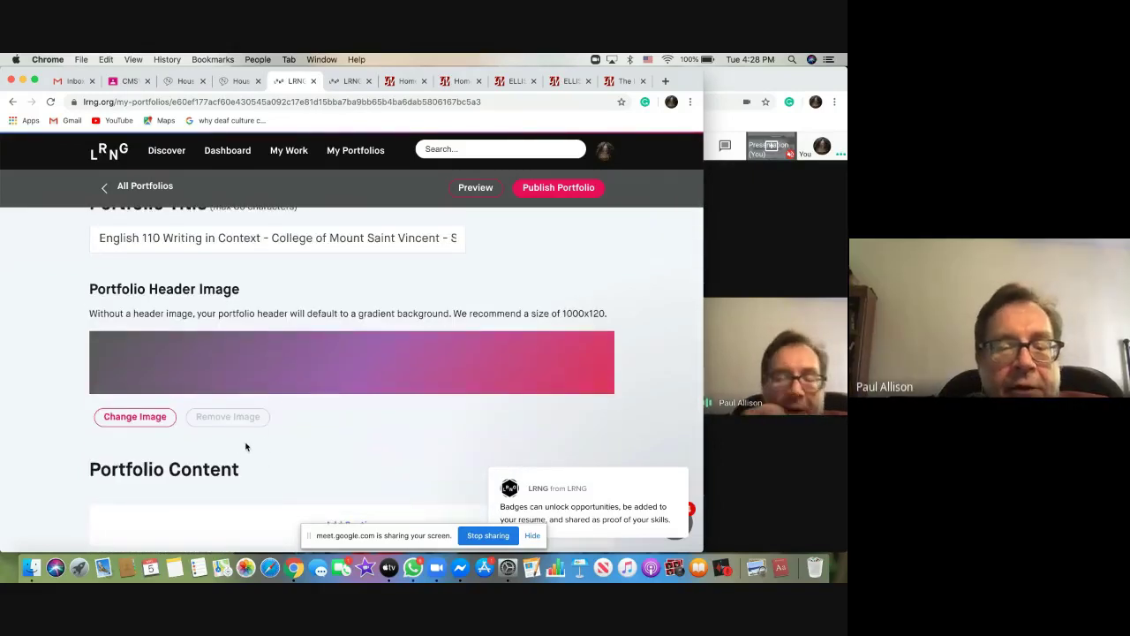
{"action": "scroll", "coordinate": [246, 446], "scroll_direction": "down", "scroll_amount": 2}
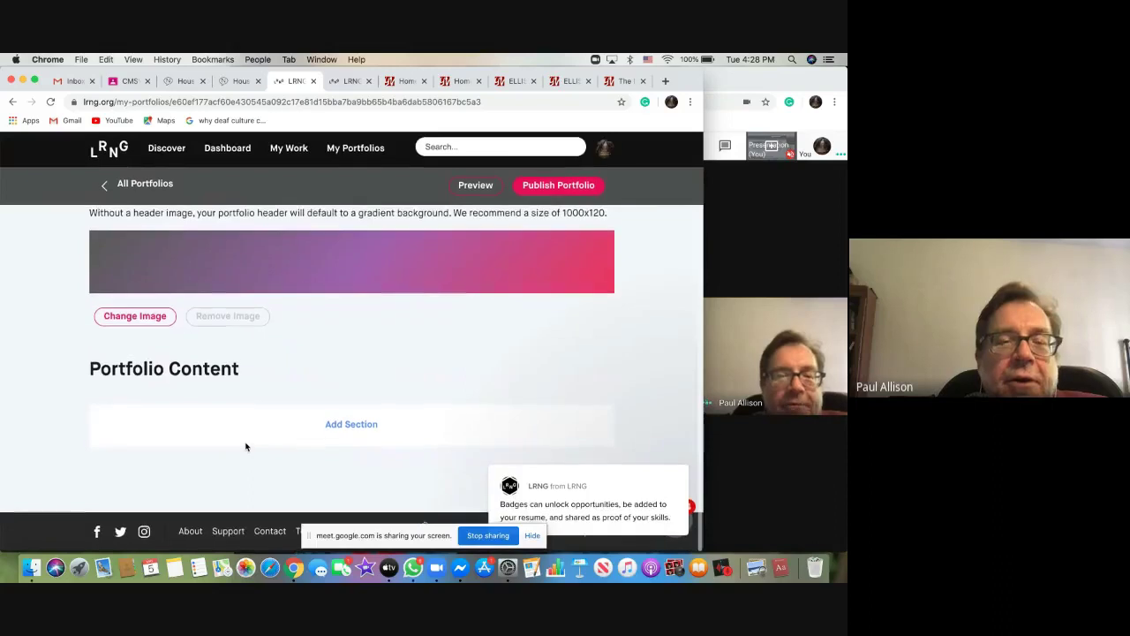
{"action": "left_click", "coordinate": [347, 427]}
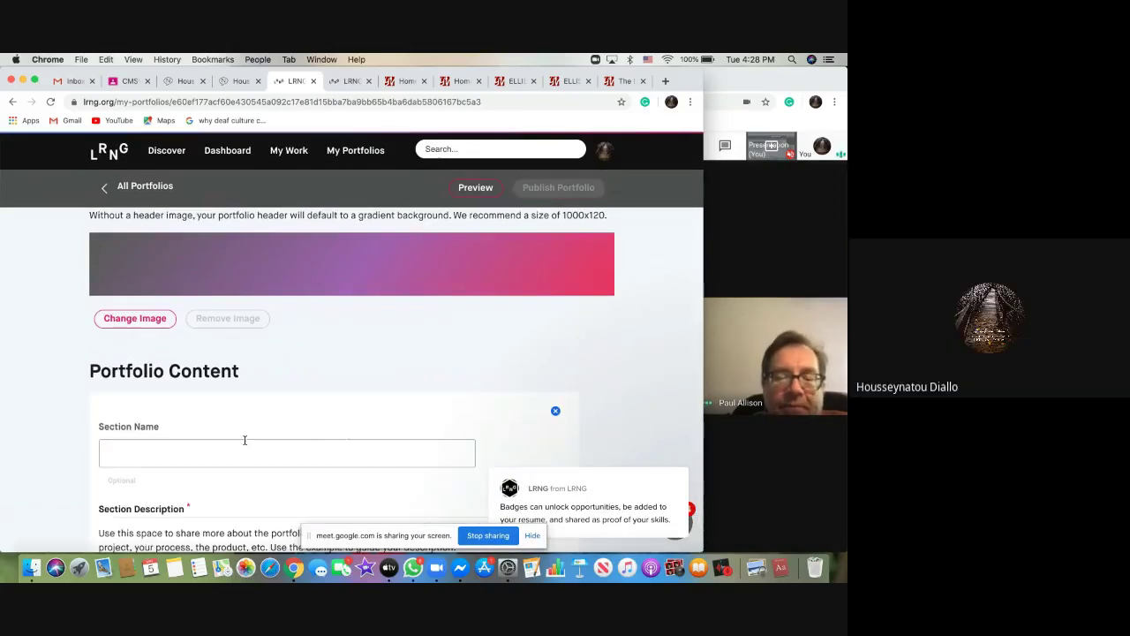
{"action": "left_click", "coordinate": [115, 454]}
{"action": "type", "text": "Re"}
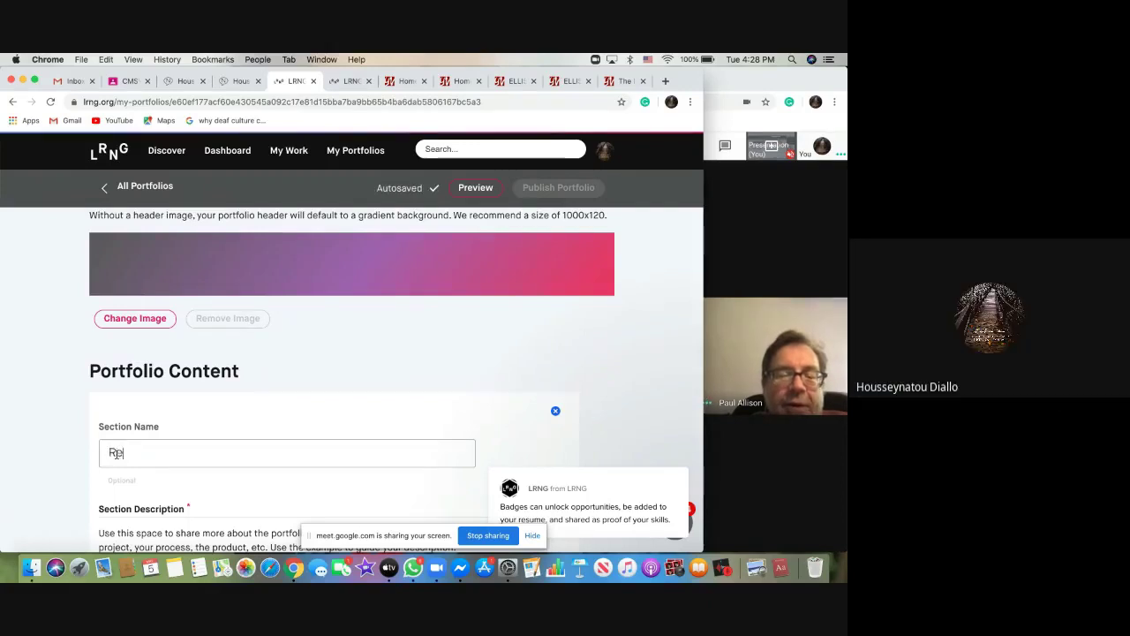
{"action": "type", "text": "tell A Story"}
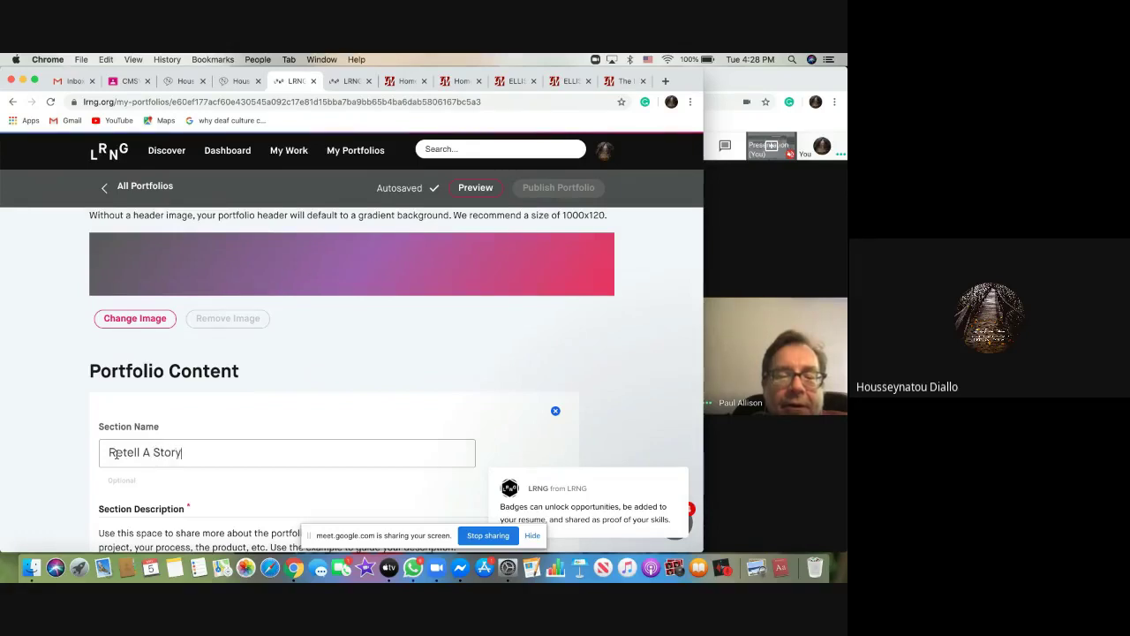
{"action": "scroll", "coordinate": [116, 453], "scroll_direction": "down", "scroll_amount": 3}
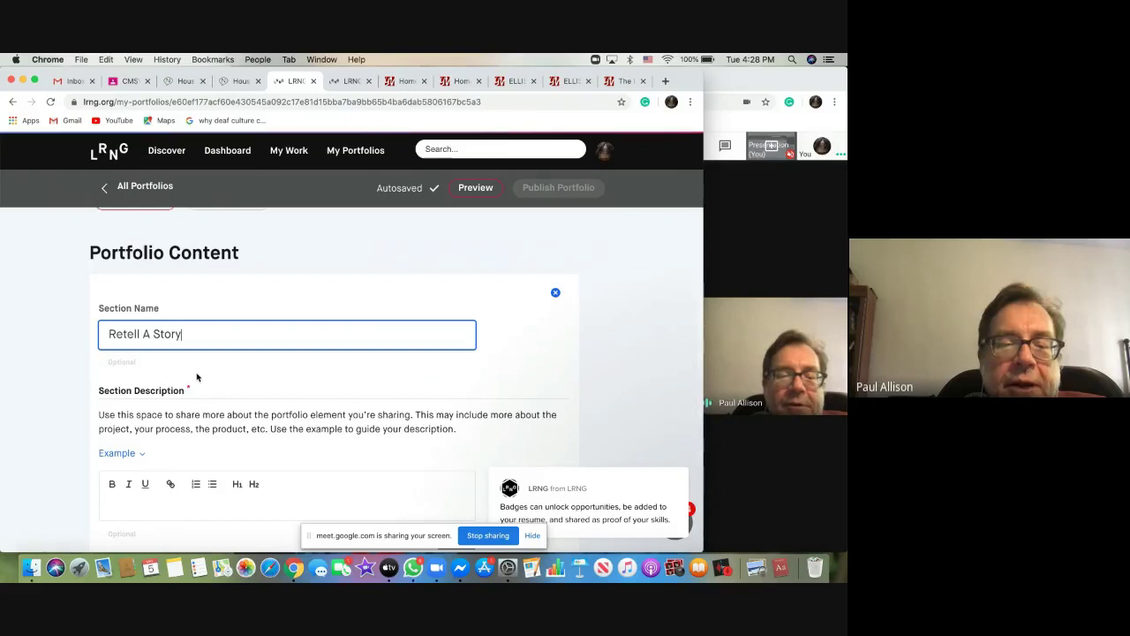
{"action": "left_click", "coordinate": [129, 362]}
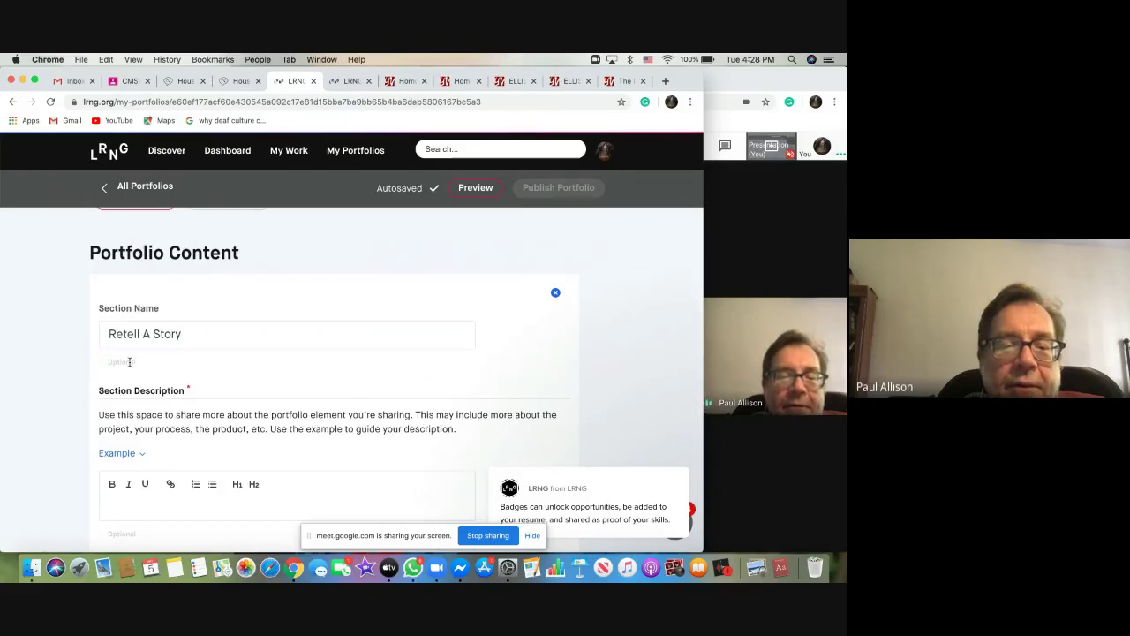
{"action": "left_click", "coordinate": [234, 343]}
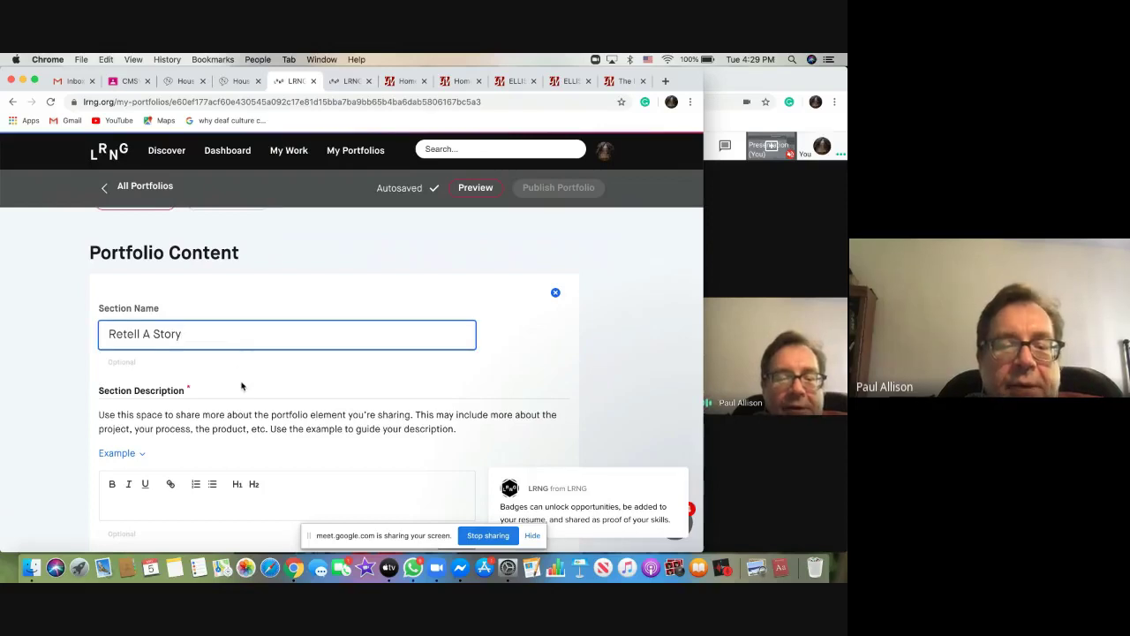
Step: Give the section the description 'My Reflection'
{"action": "scroll", "coordinate": [139, 434], "scroll_direction": "down", "scroll_amount": 2}
{"action": "left_click", "coordinate": [141, 443]}
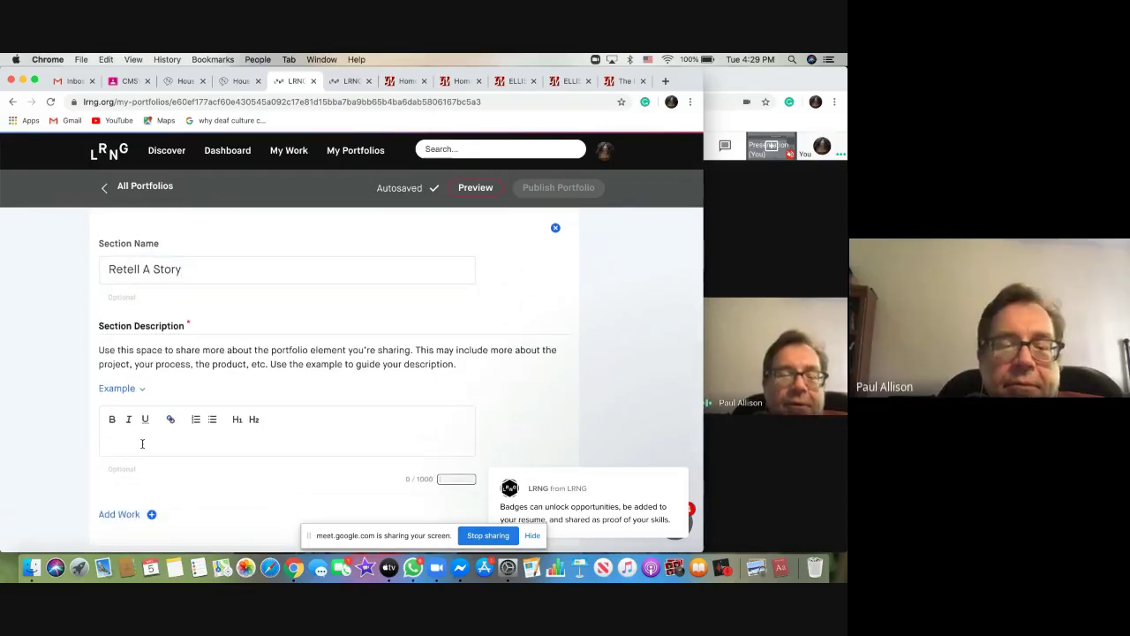
{"action": "type", "text": "My"}
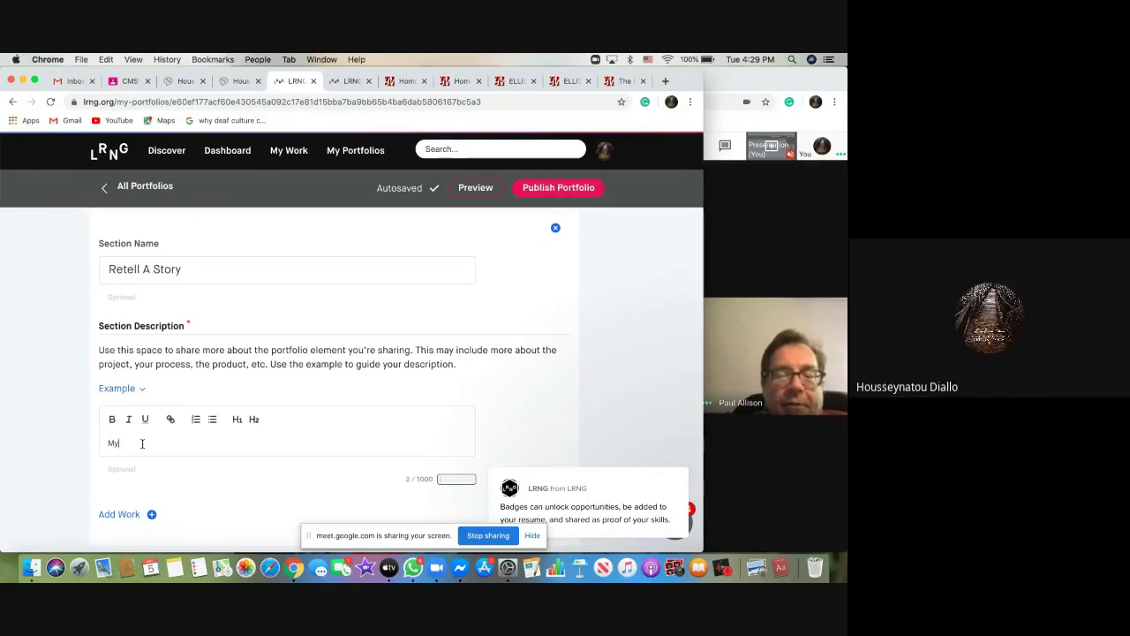
{"action": "type", "text": " Rete"}
{"action": "key", "text": "BackSpace"}
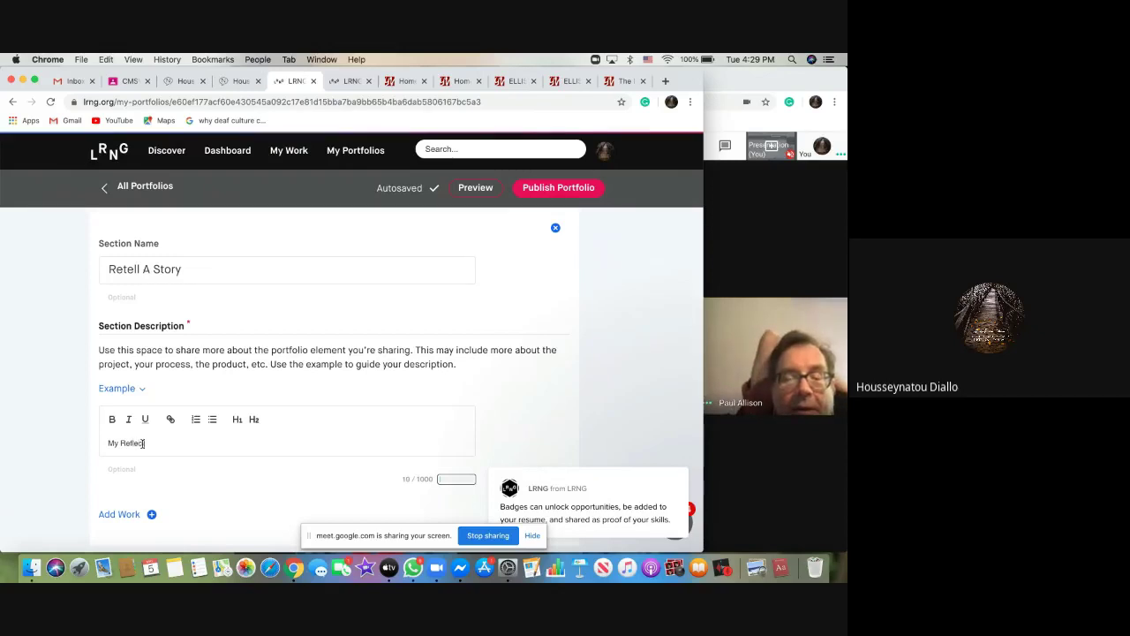
{"action": "scroll", "coordinate": [142, 442], "scroll_direction": "down", "scroll_amount": 3}
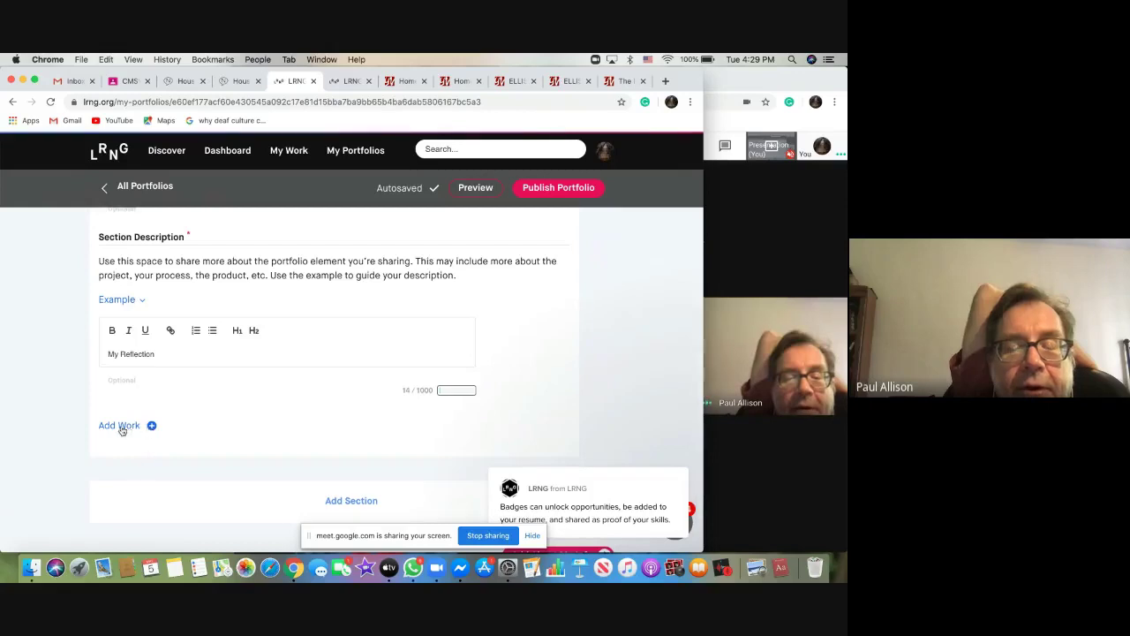
{"action": "left_click", "coordinate": [119, 427]}
Step: Set the work block layout to '4 items (best for badges)'
{"action": "scroll", "coordinate": [190, 471], "scroll_direction": "down", "scroll_amount": 3}
{"action": "scroll", "coordinate": [190, 470], "scroll_direction": "down", "scroll_amount": 5}
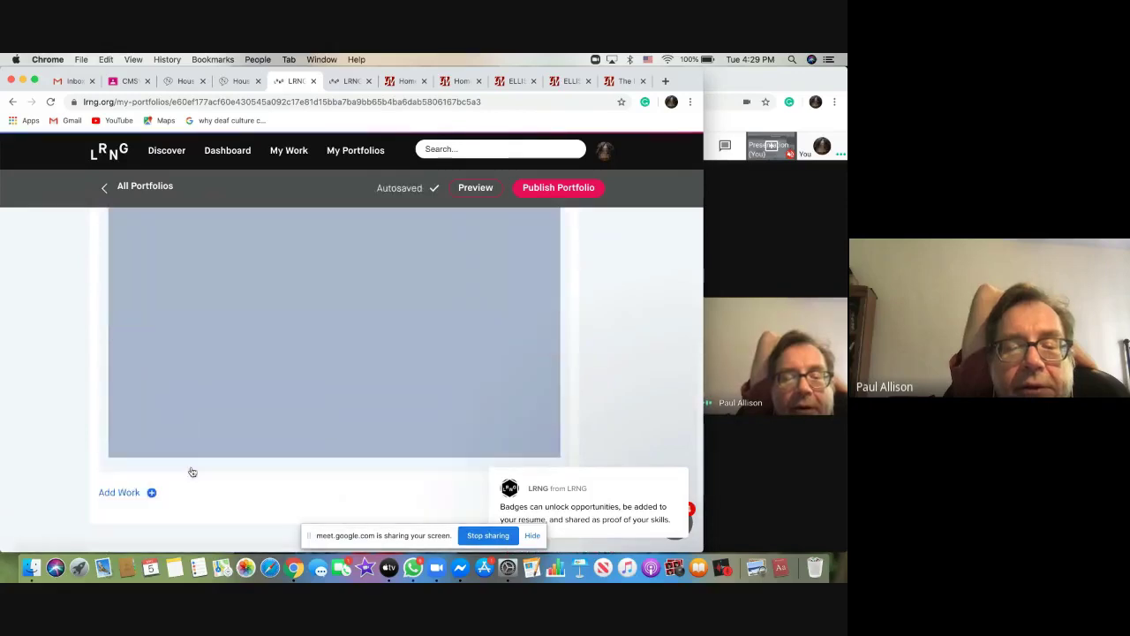
{"action": "scroll", "coordinate": [190, 470], "scroll_direction": "up", "scroll_amount": 4}
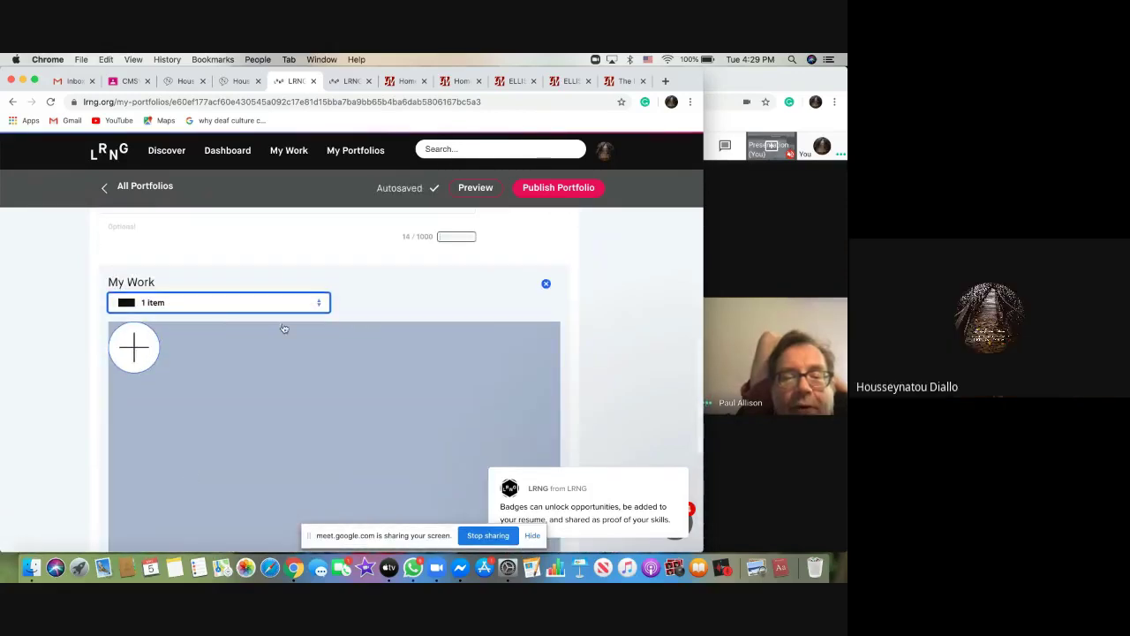
{"action": "left_click", "coordinate": [321, 303]}
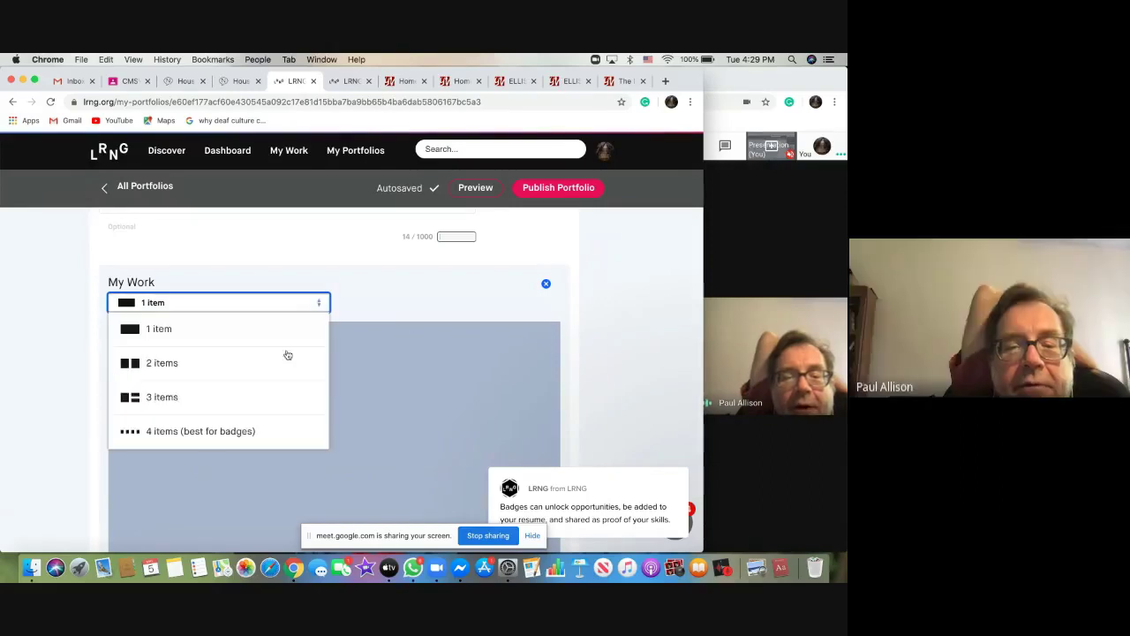
{"action": "left_click", "coordinate": [221, 431]}
{"action": "scroll", "coordinate": [252, 431], "scroll_direction": "down", "scroll_amount": 2}
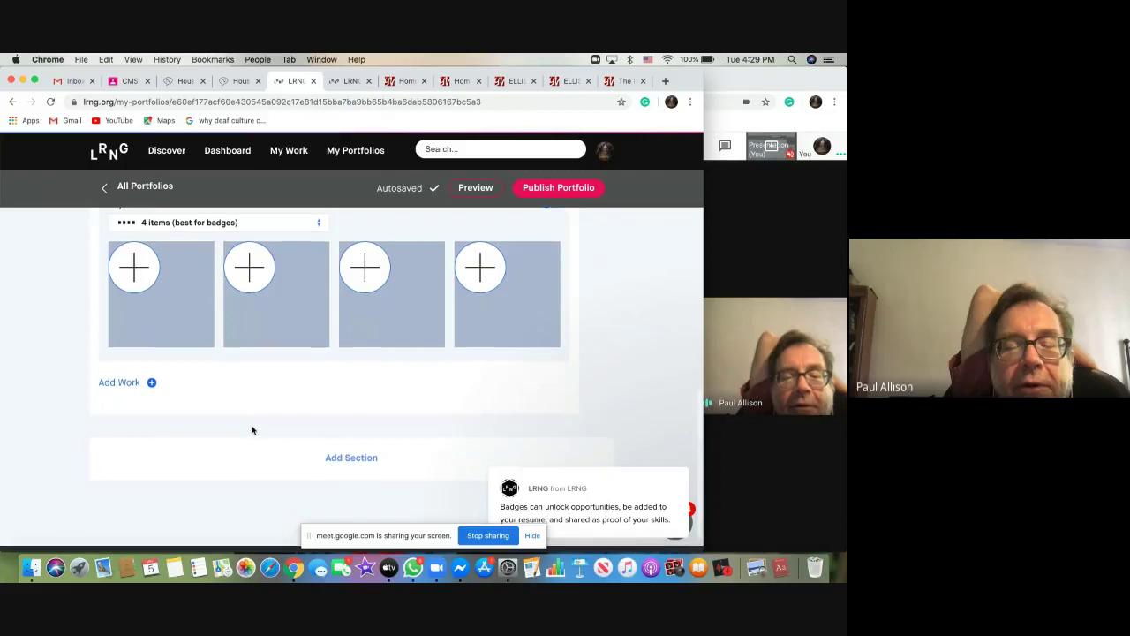
{"action": "scroll", "coordinate": [328, 429], "scroll_direction": "up", "scroll_amount": 2}
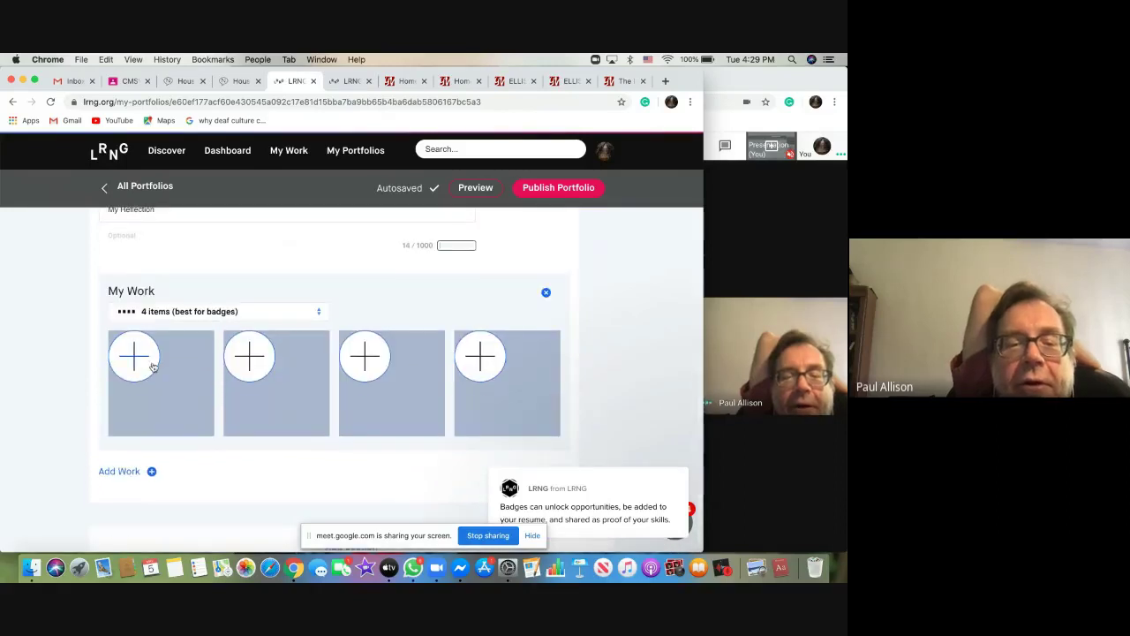
{"action": "scroll", "coordinate": [132, 380], "scroll_direction": "up", "scroll_amount": 1}
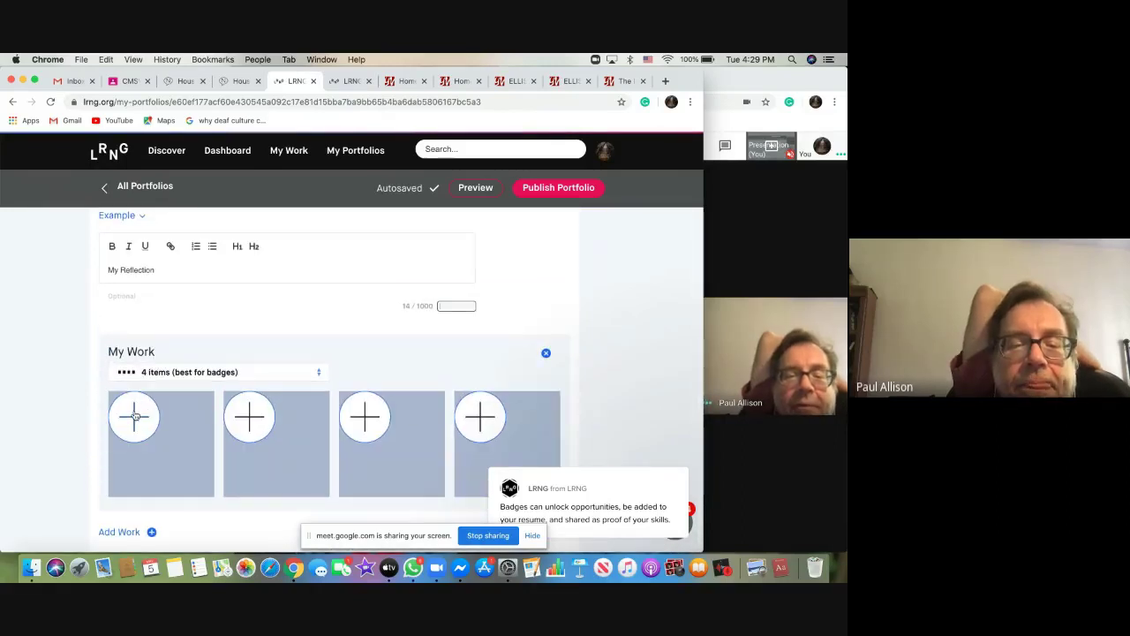
Step: Put the Retell A Story badge in the first slot, leaving the second slot empty
{"action": "left_click", "coordinate": [134, 416]}
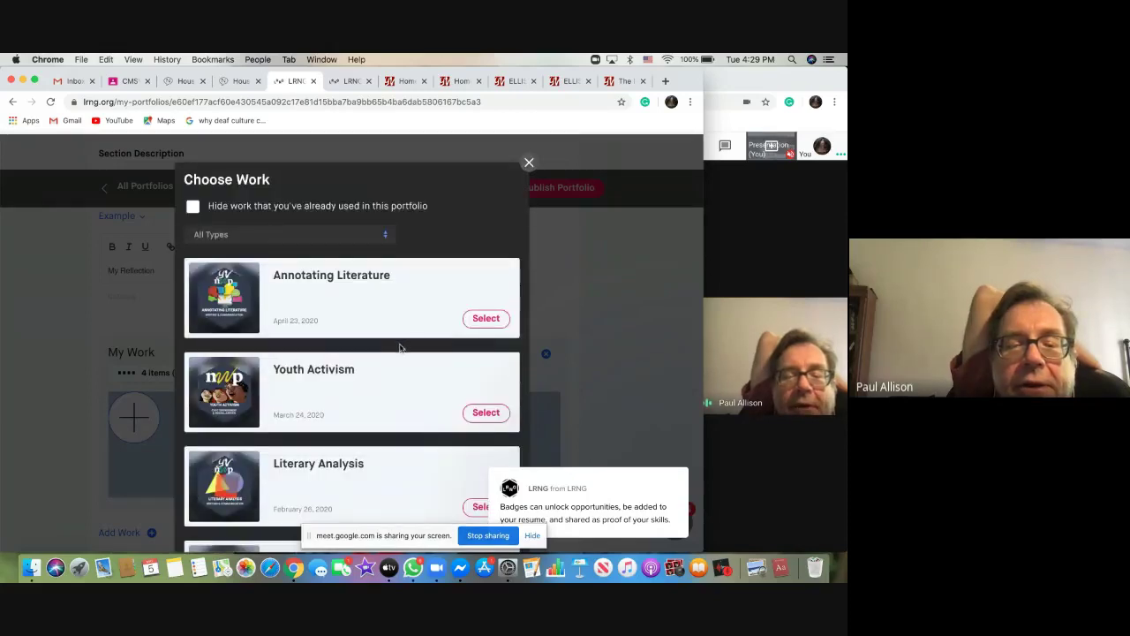
{"action": "scroll", "coordinate": [395, 394], "scroll_direction": "down", "scroll_amount": 5}
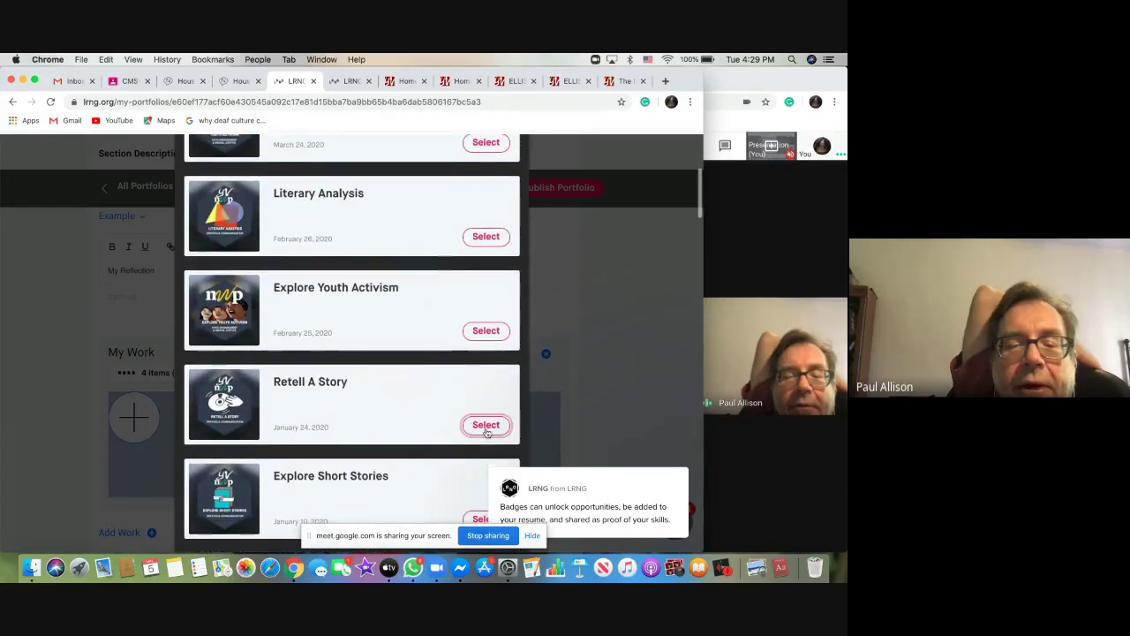
{"action": "left_click", "coordinate": [486, 428]}
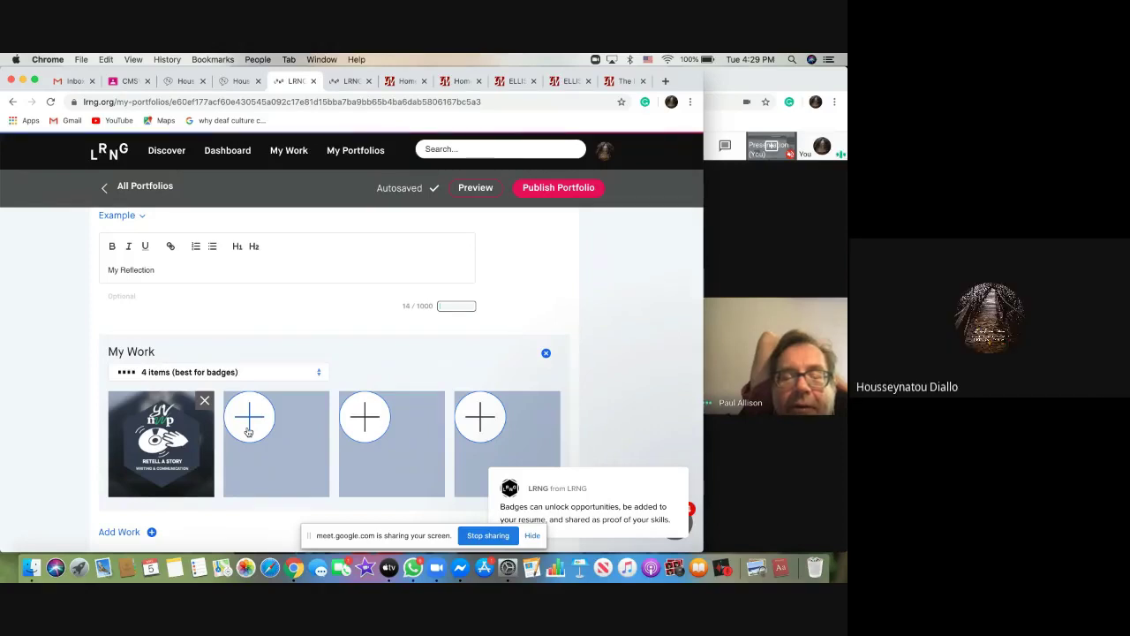
{"action": "left_click", "coordinate": [248, 431]}
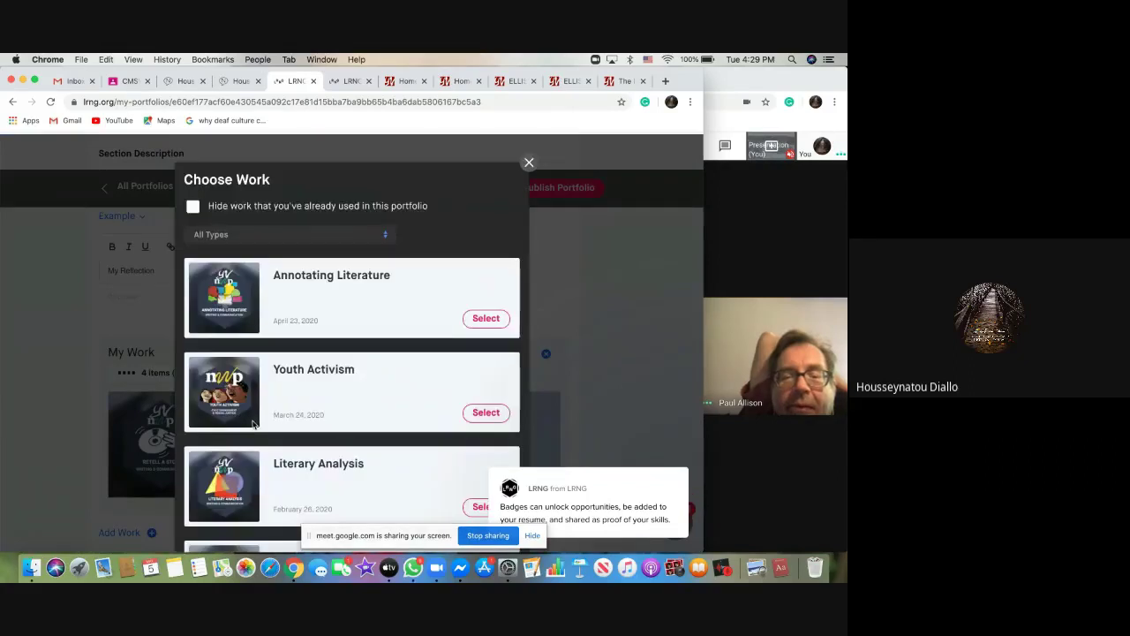
{"action": "left_click", "coordinate": [527, 166]}
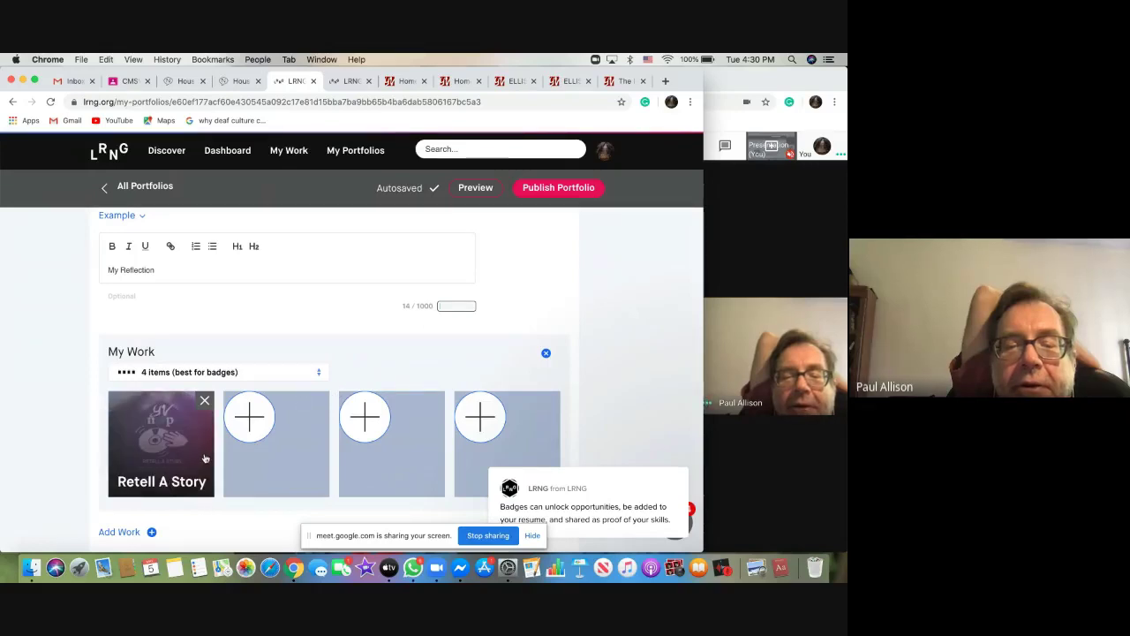
{"action": "scroll", "coordinate": [205, 459], "scroll_direction": "down", "scroll_amount": 1}
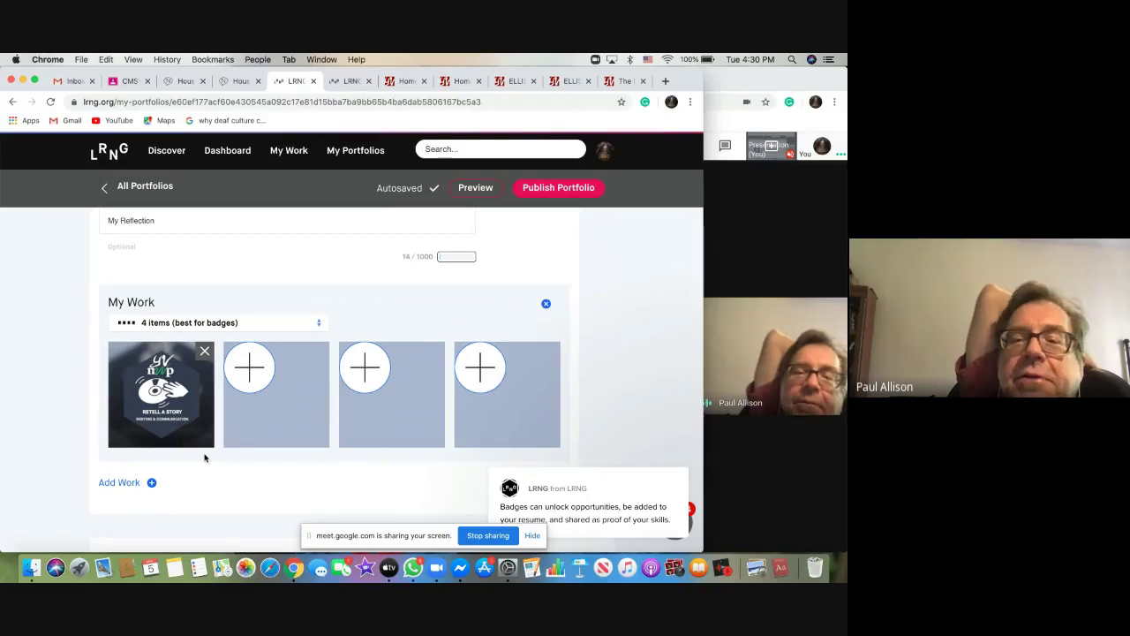
{"action": "left_click", "coordinate": [406, 83]}
Step: Go to the ELLIS Preparatory Academy badges page and open the student's Retell A Story badge on LRNG
{"action": "left_click", "coordinate": [463, 82]}
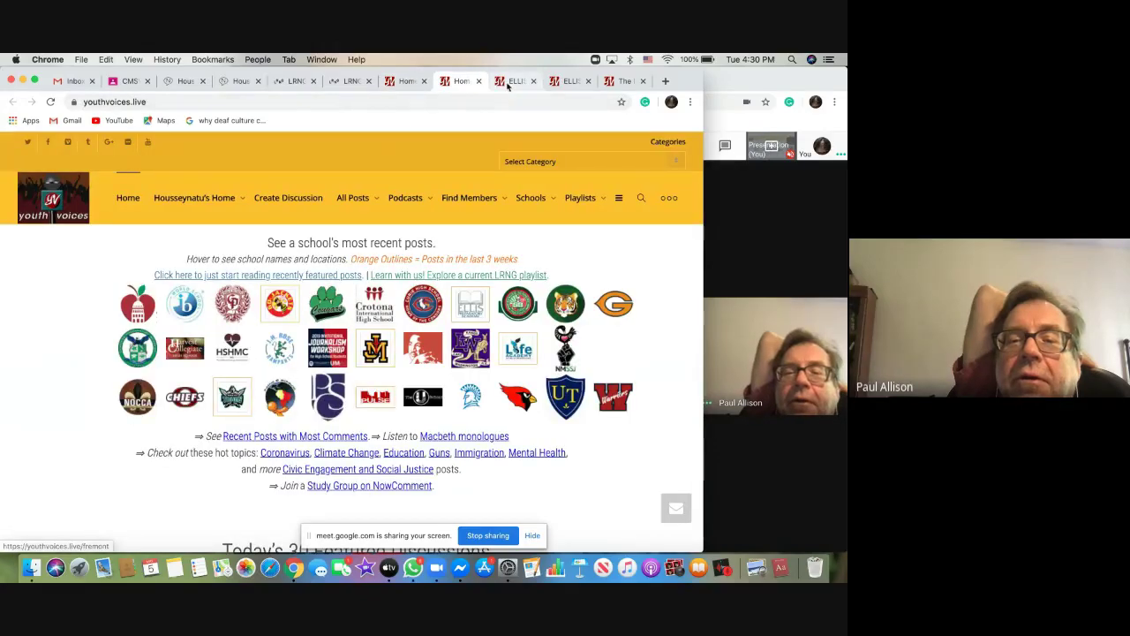
{"action": "left_click", "coordinate": [509, 82]}
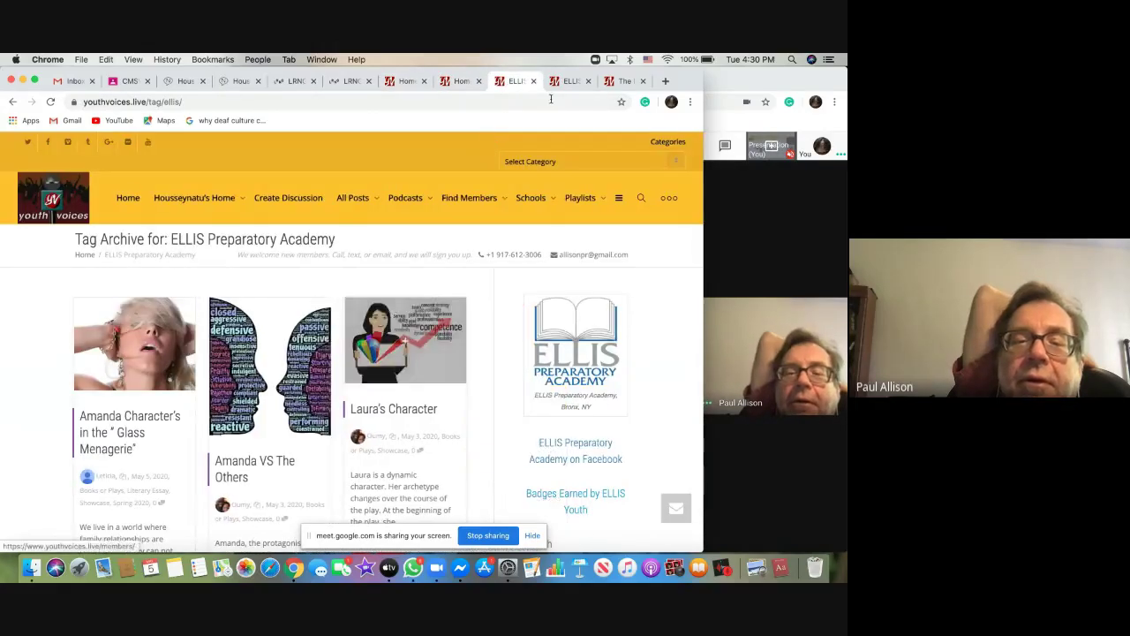
{"action": "key", "text": "ctrl+Tab"}
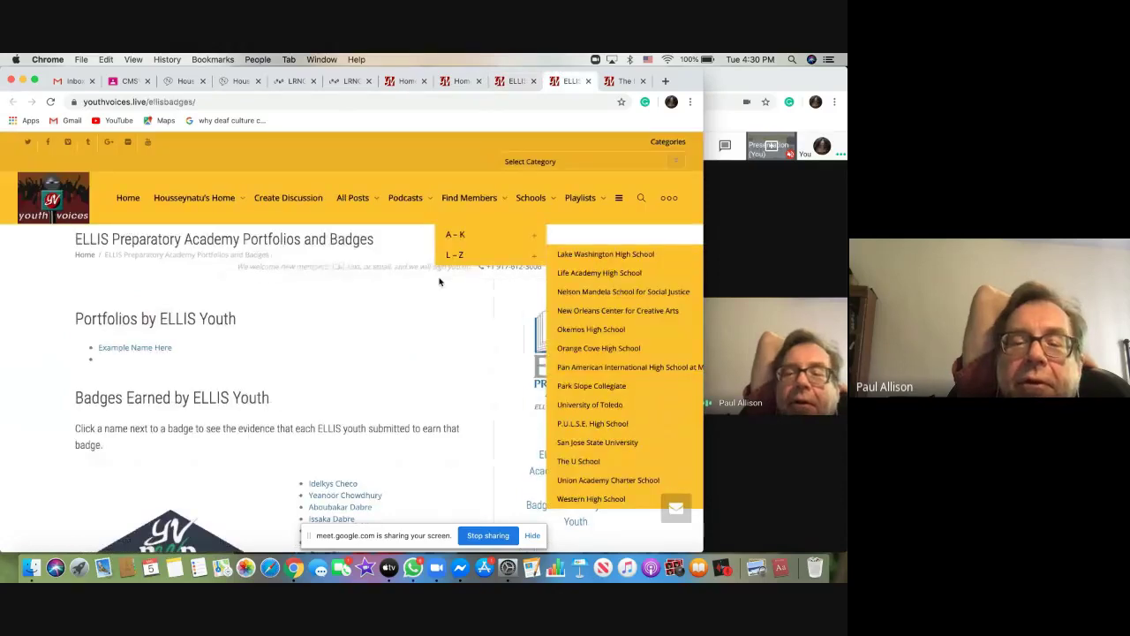
{"action": "scroll", "coordinate": [356, 379], "scroll_direction": "down", "scroll_amount": 4}
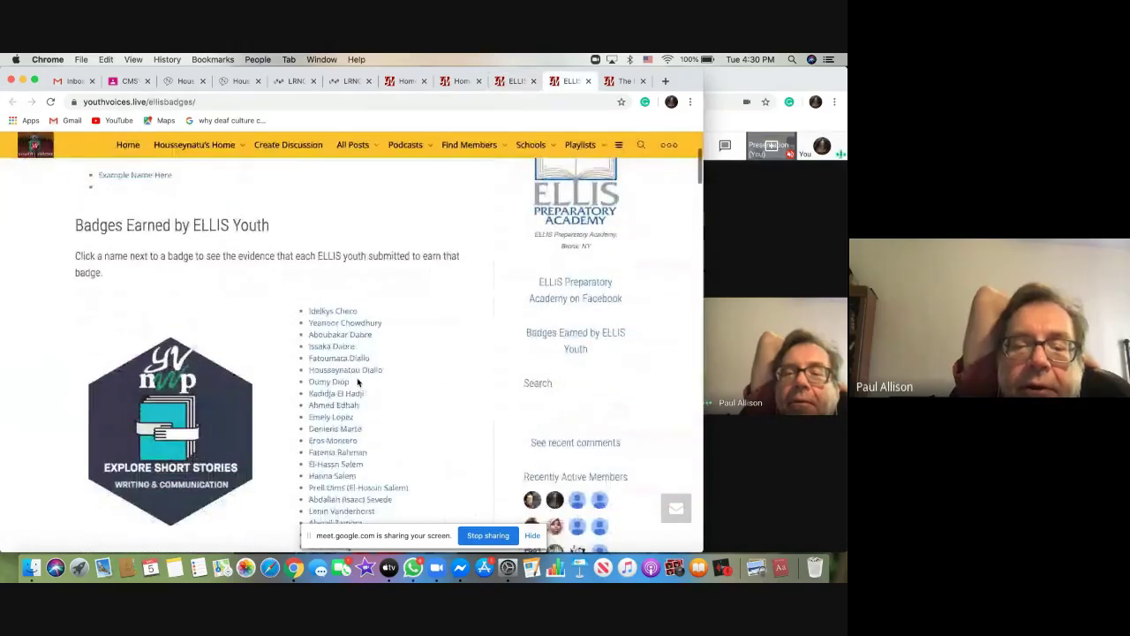
{"action": "scroll", "coordinate": [358, 381], "scroll_direction": "down", "scroll_amount": 12}
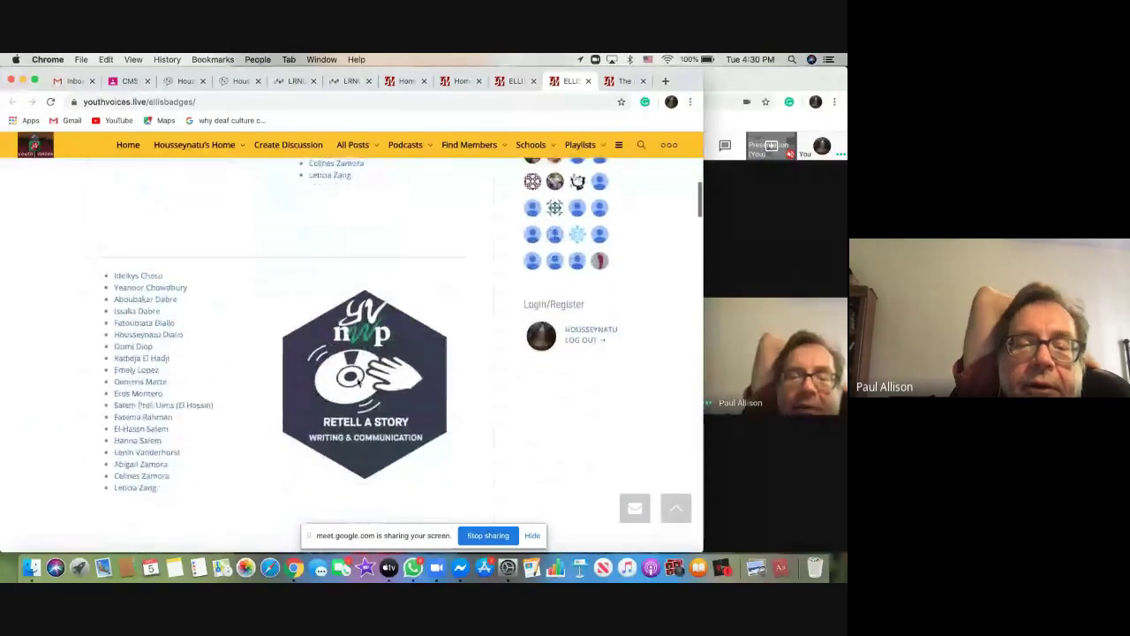
{"action": "scroll", "coordinate": [358, 379], "scroll_direction": "down", "scroll_amount": 1}
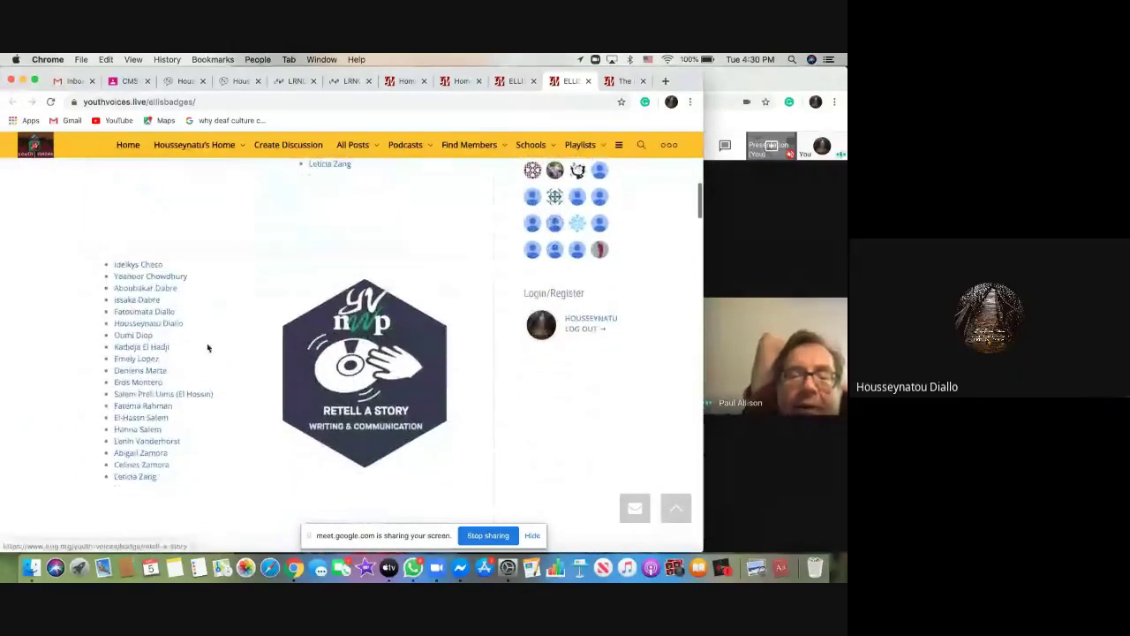
{"action": "left_click", "coordinate": [152, 324]}
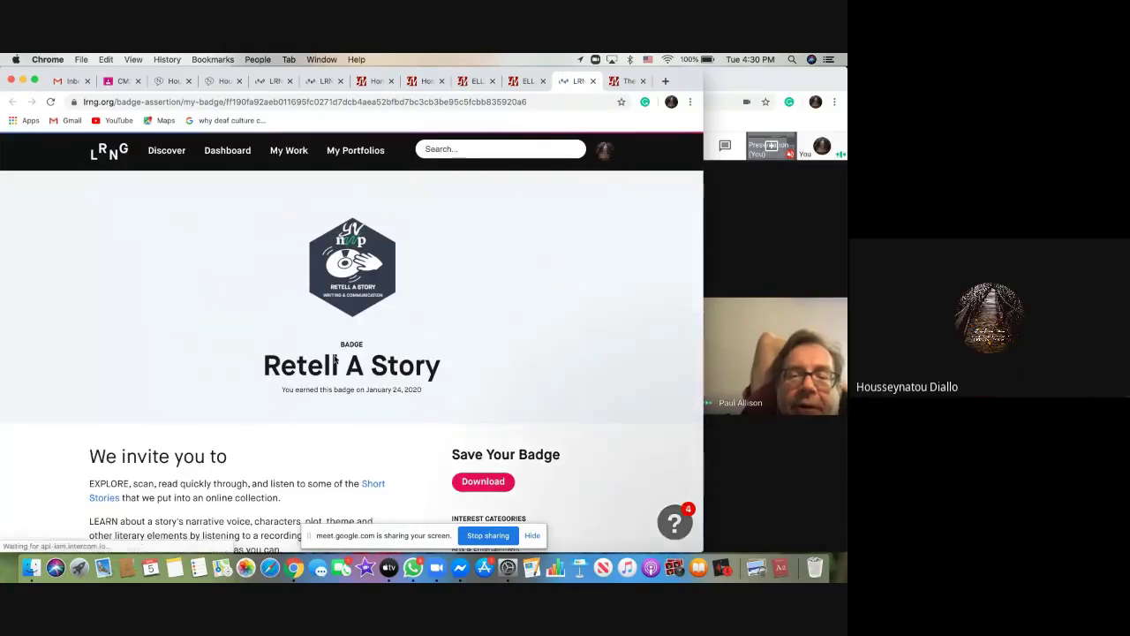
Step: Scroll the LRNG badge page down to the five evidence cards, including 'The Differences Between Sisters'
{"action": "scroll", "coordinate": [368, 433], "scroll_direction": "down", "scroll_amount": 3}
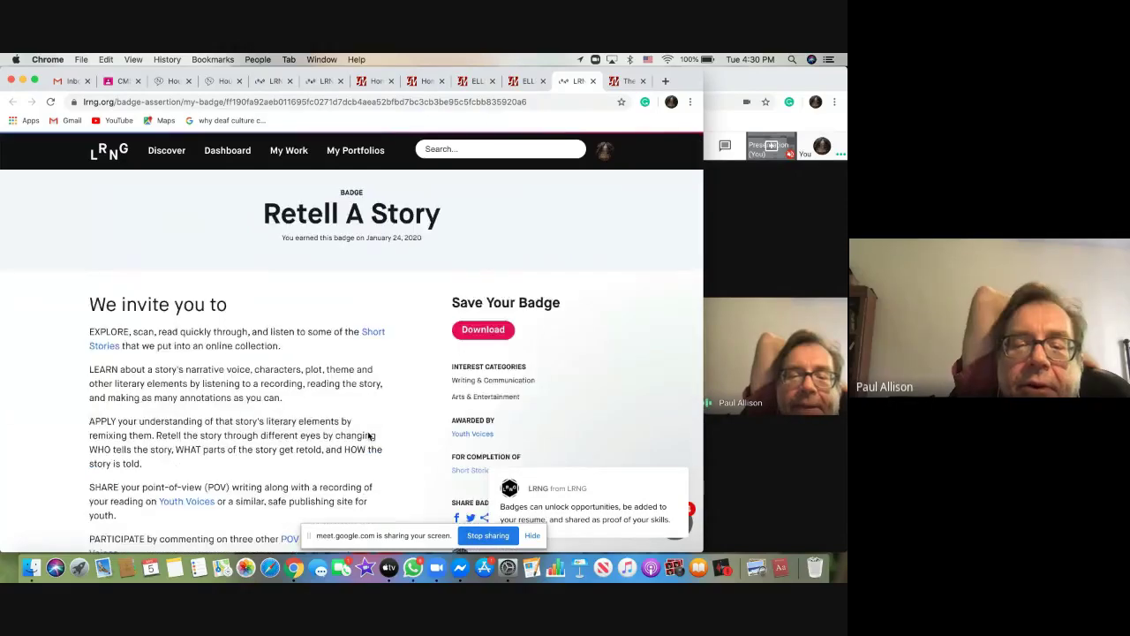
{"action": "scroll", "coordinate": [368, 433], "scroll_direction": "down", "scroll_amount": 10}
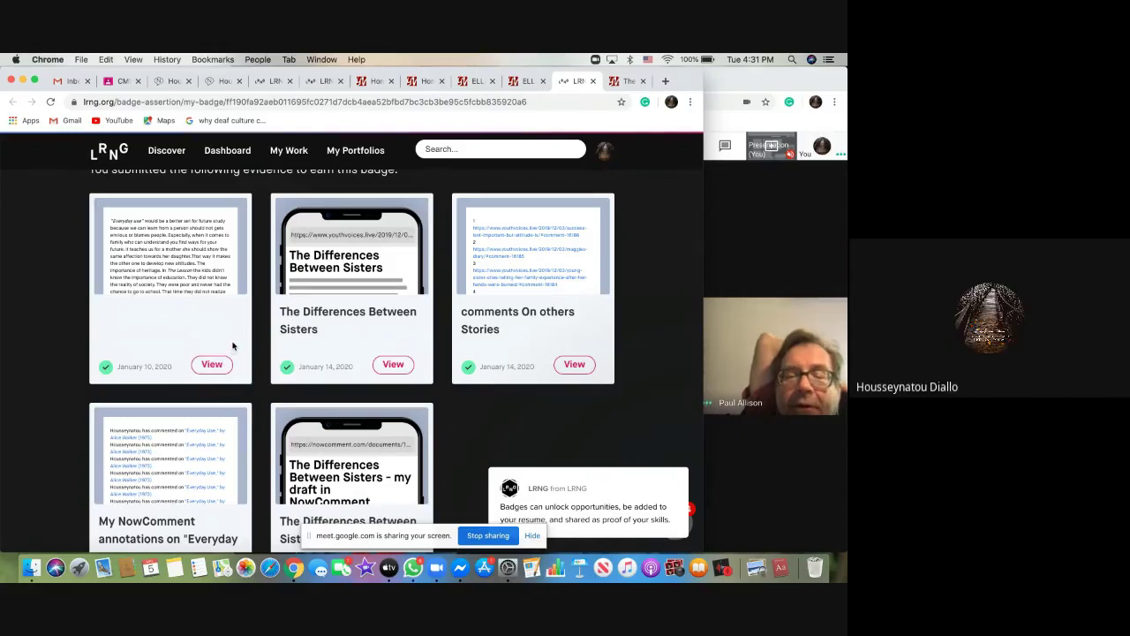
{"action": "scroll", "coordinate": [260, 423], "scroll_direction": "down", "scroll_amount": 3}
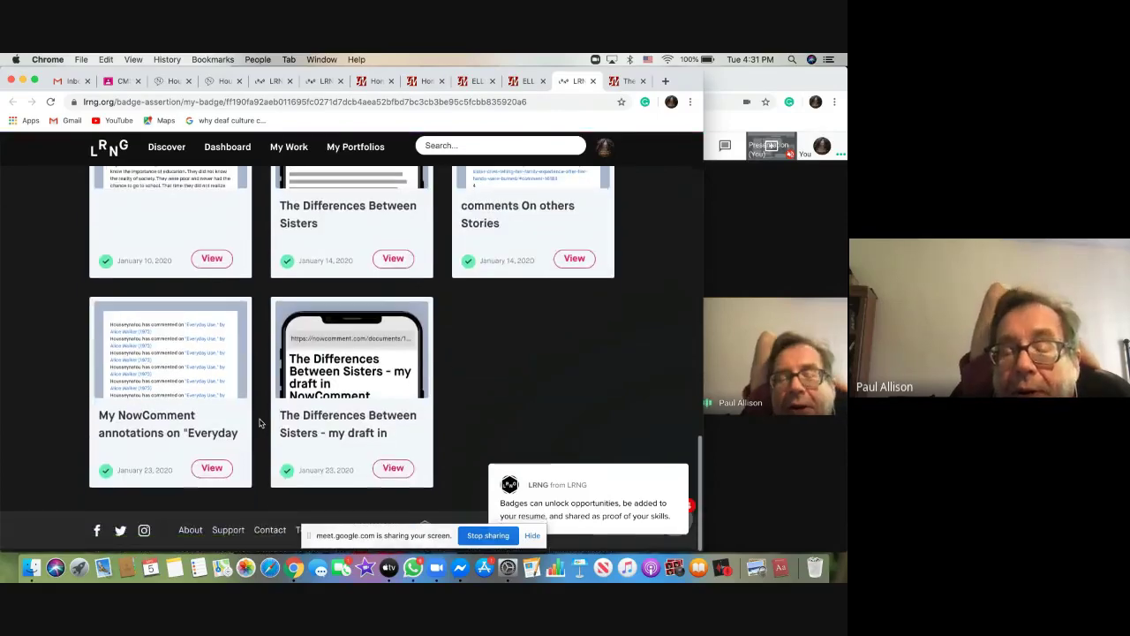
{"action": "scroll", "coordinate": [259, 423], "scroll_direction": "up", "scroll_amount": 4}
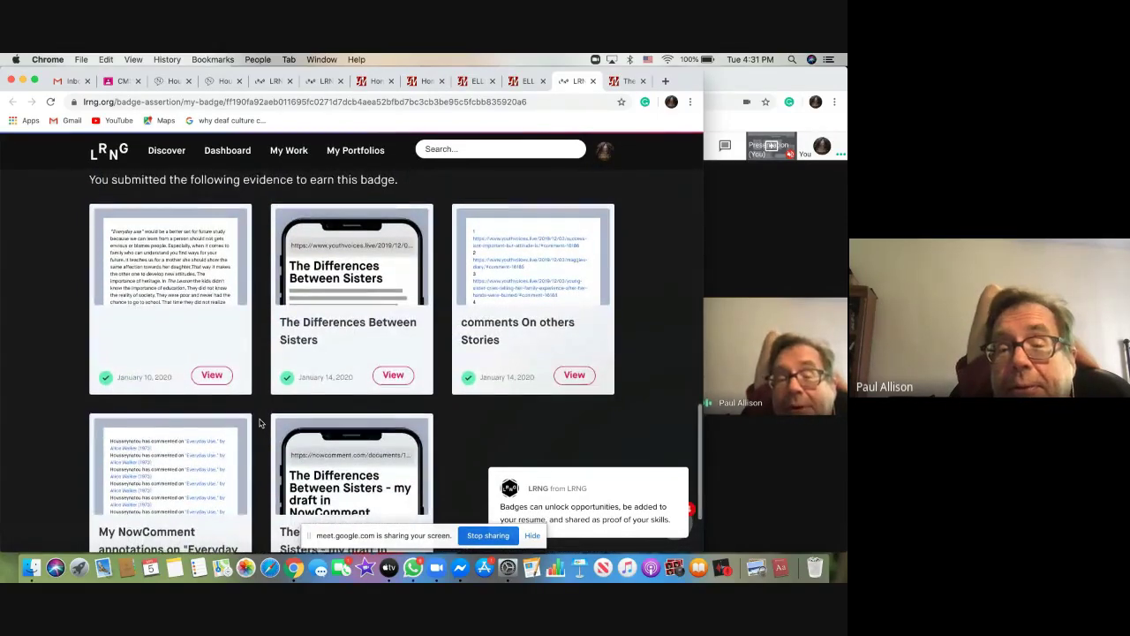
{"action": "scroll", "coordinate": [259, 423], "scroll_direction": "down", "scroll_amount": 1}
{"action": "scroll", "coordinate": [260, 423], "scroll_direction": "down", "scroll_amount": 1}
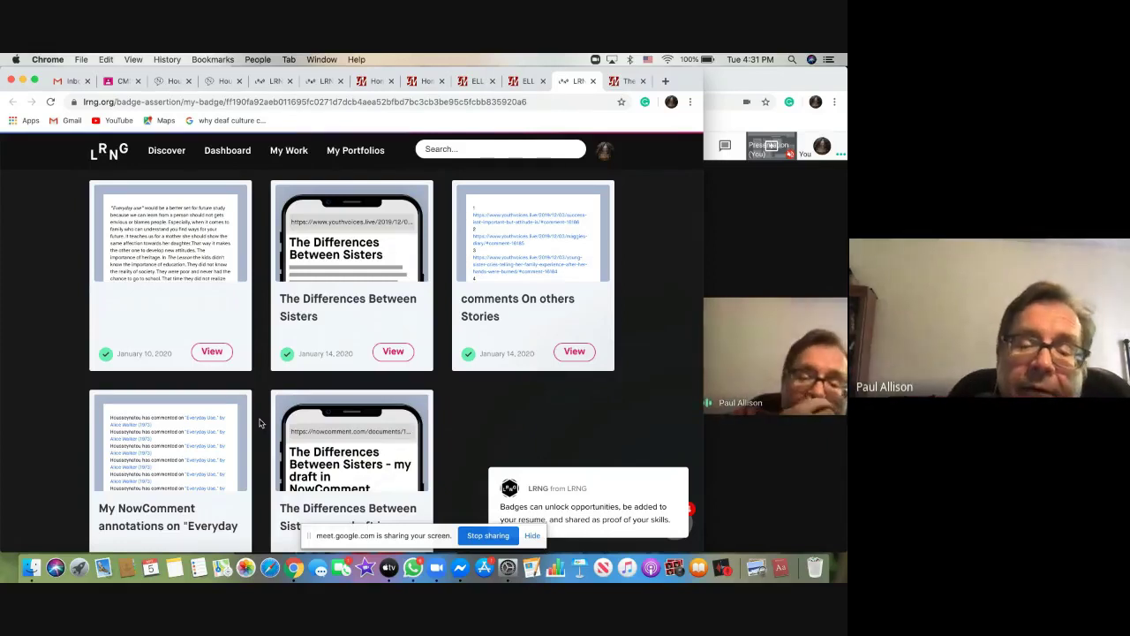
{"action": "scroll", "coordinate": [261, 423], "scroll_direction": "down", "scroll_amount": 1}
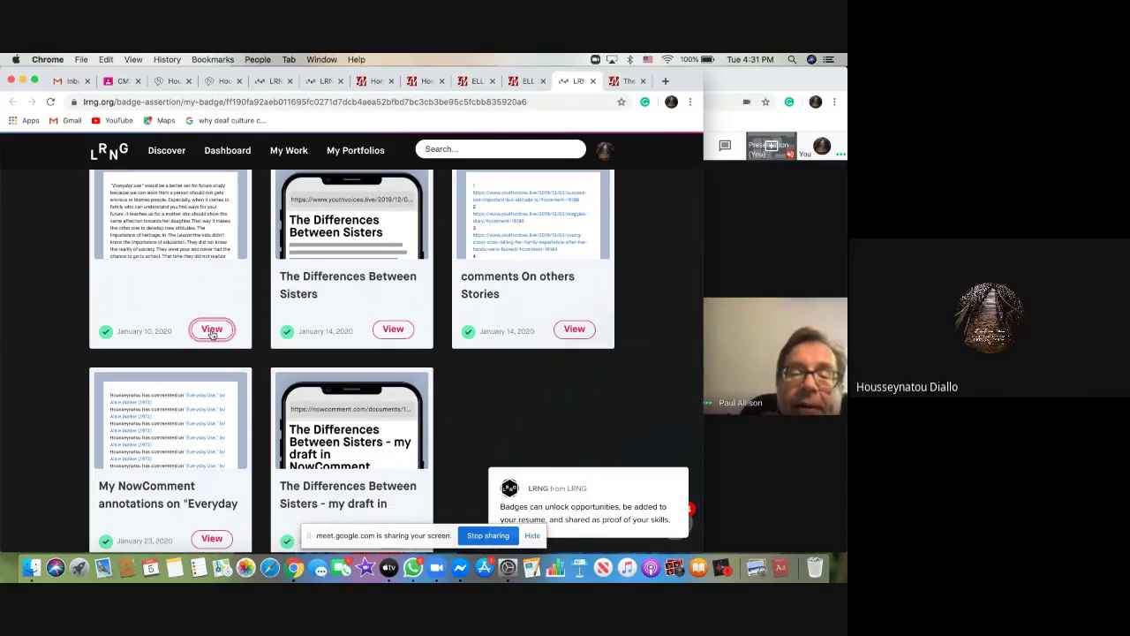
Step: Name the first untitled evidence item 'Three Stories' and save it
{"action": "left_click", "coordinate": [212, 329]}
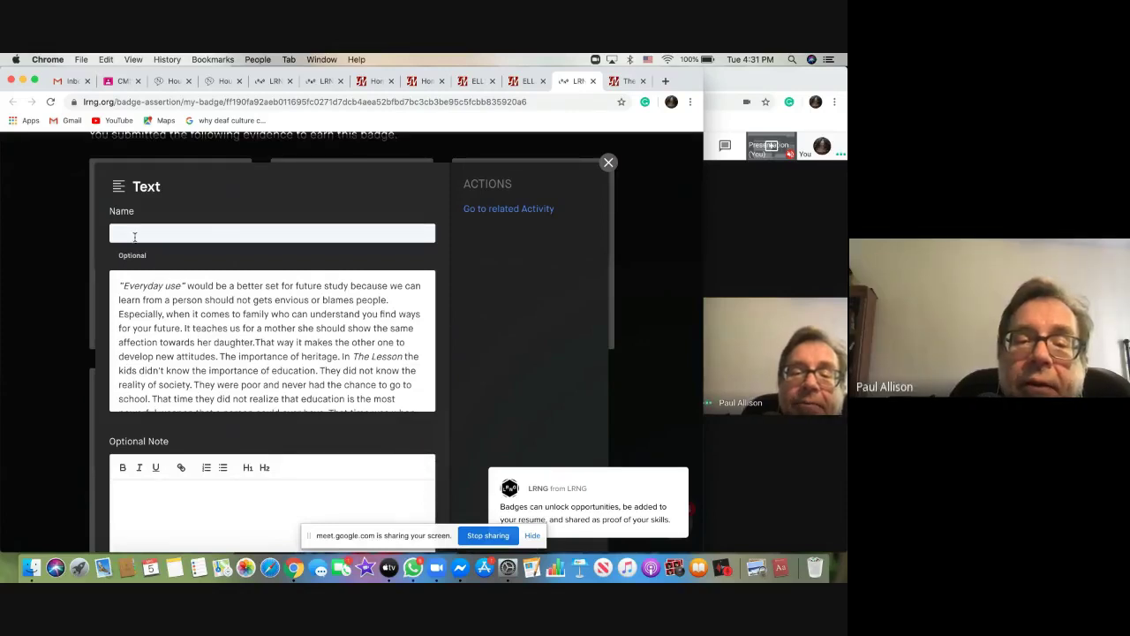
{"action": "left_click", "coordinate": [133, 234]}
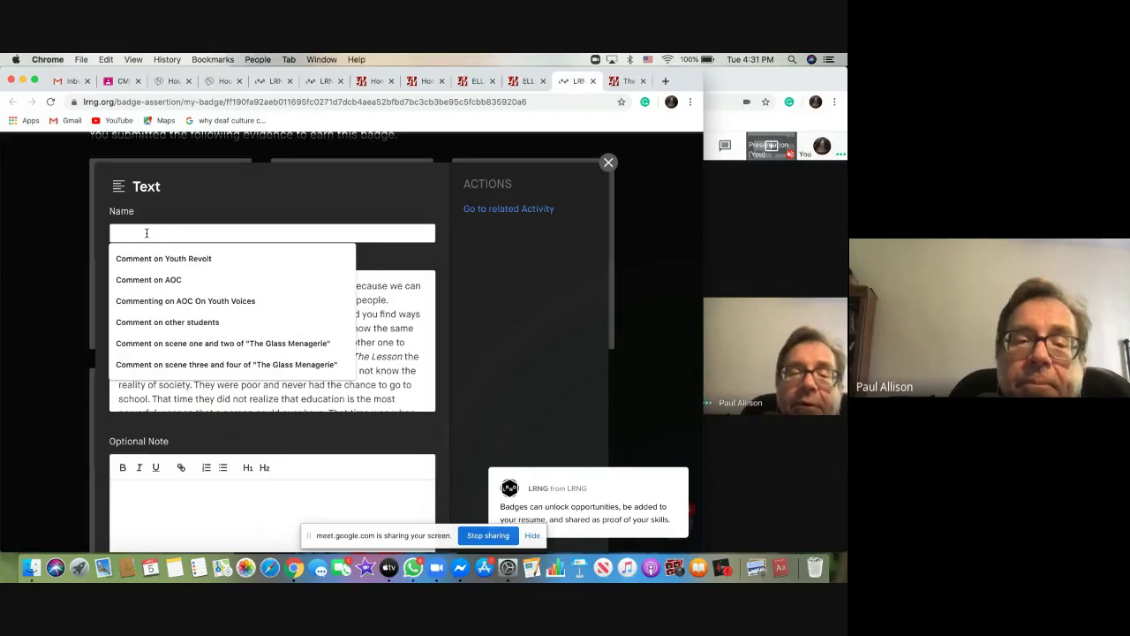
{"action": "type", "text": "Three Stories"}
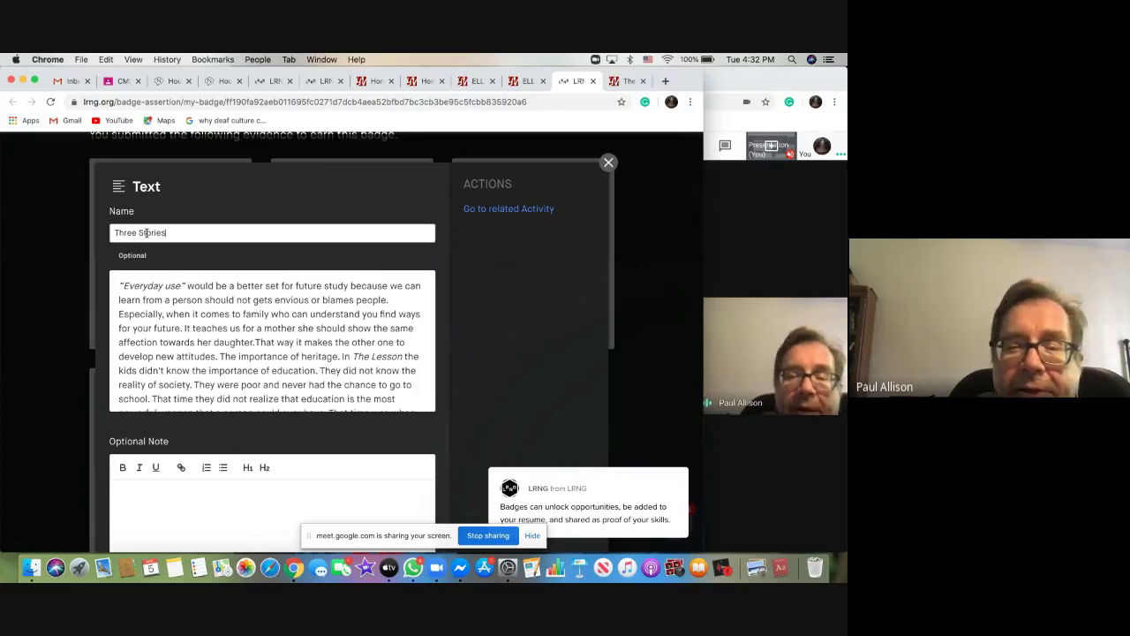
{"action": "scroll", "coordinate": [271, 236], "scroll_direction": "down", "scroll_amount": 3}
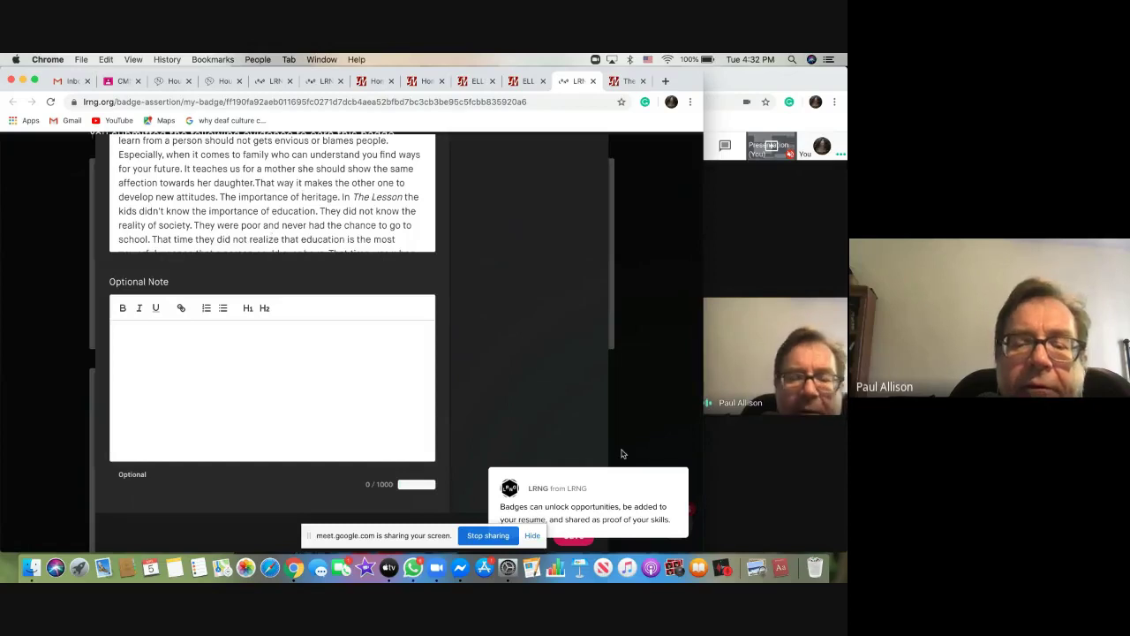
{"action": "mouse_move", "coordinate": [583, 481]}
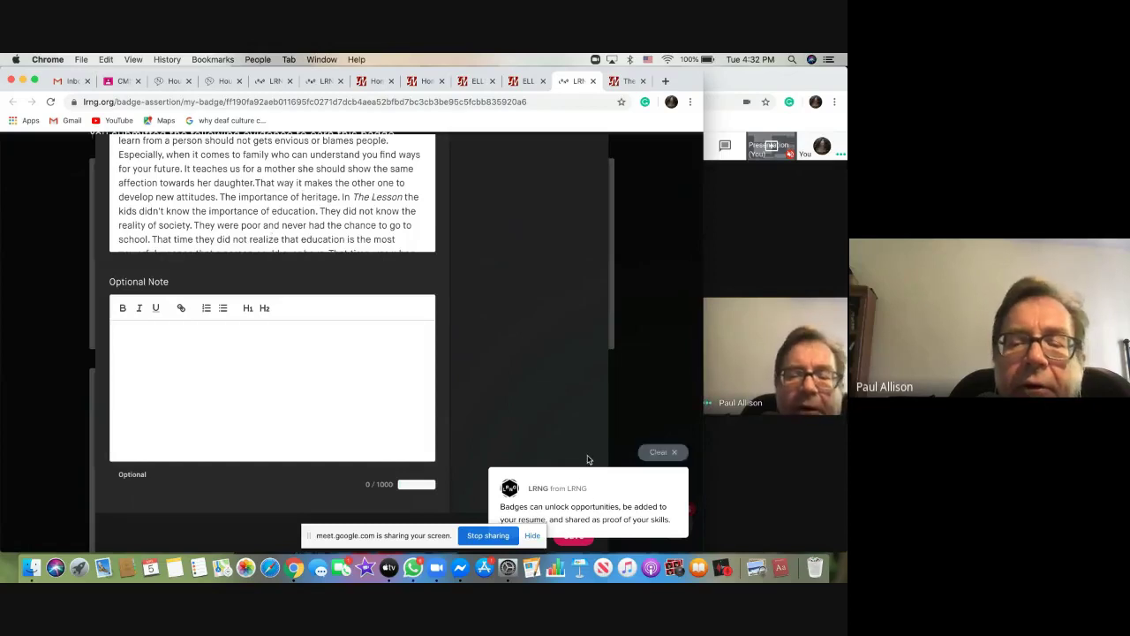
{"action": "left_click", "coordinate": [675, 454]}
{"action": "left_click", "coordinate": [574, 536]}
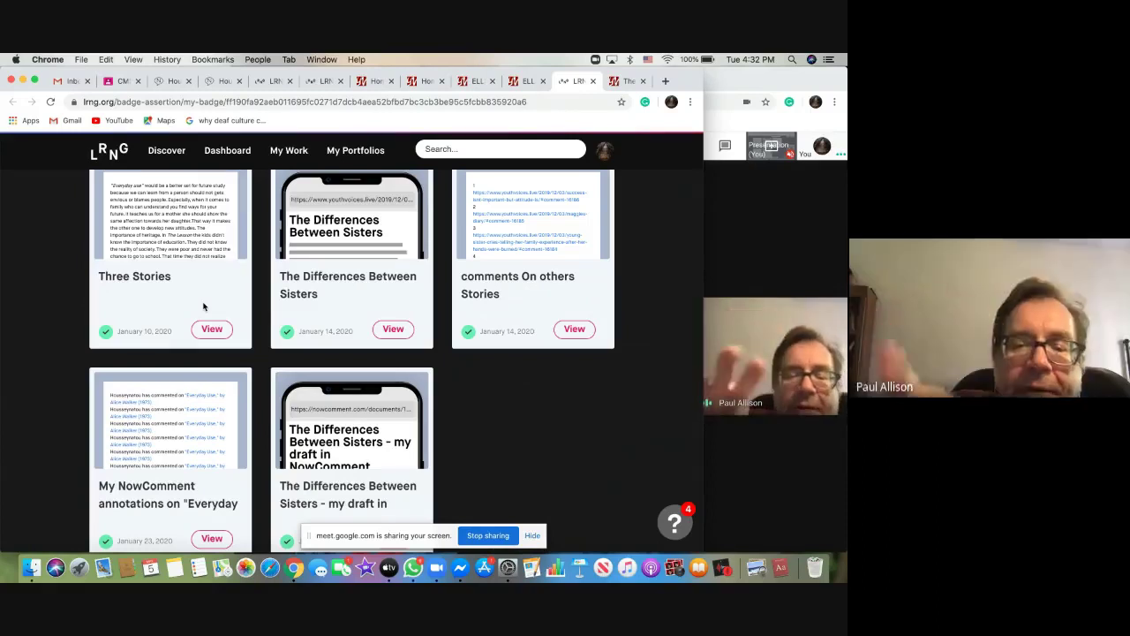
{"action": "scroll", "coordinate": [203, 307], "scroll_direction": "down", "scroll_amount": 1}
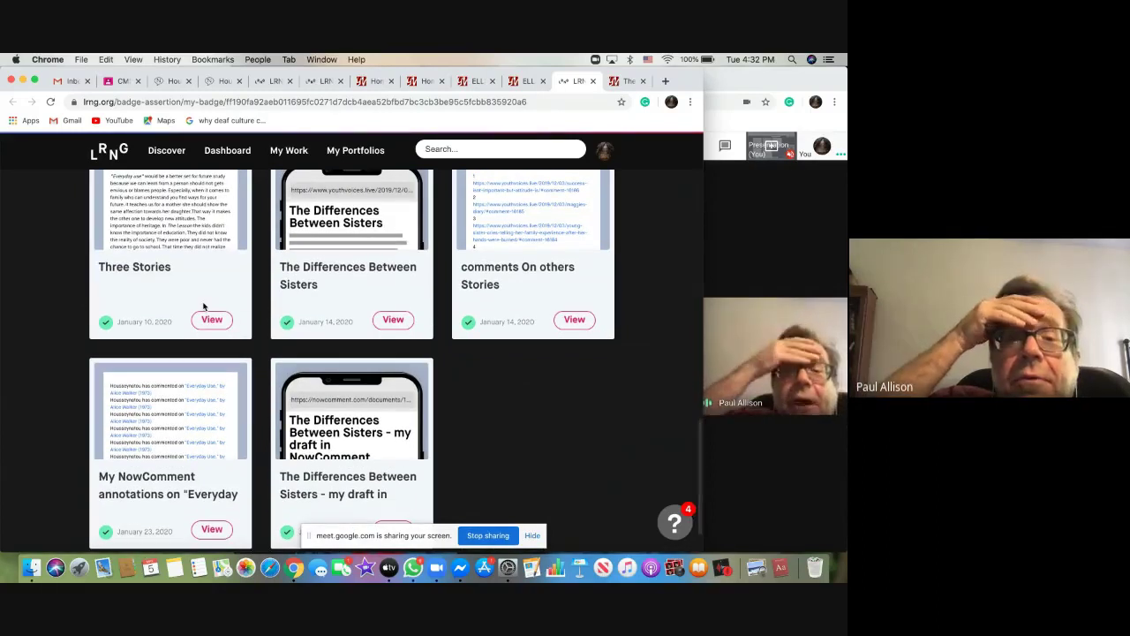
Step: Put the 'Three Stories' piece into the second slot of the portfolio's My Work block
{"action": "left_click", "coordinate": [276, 81]}
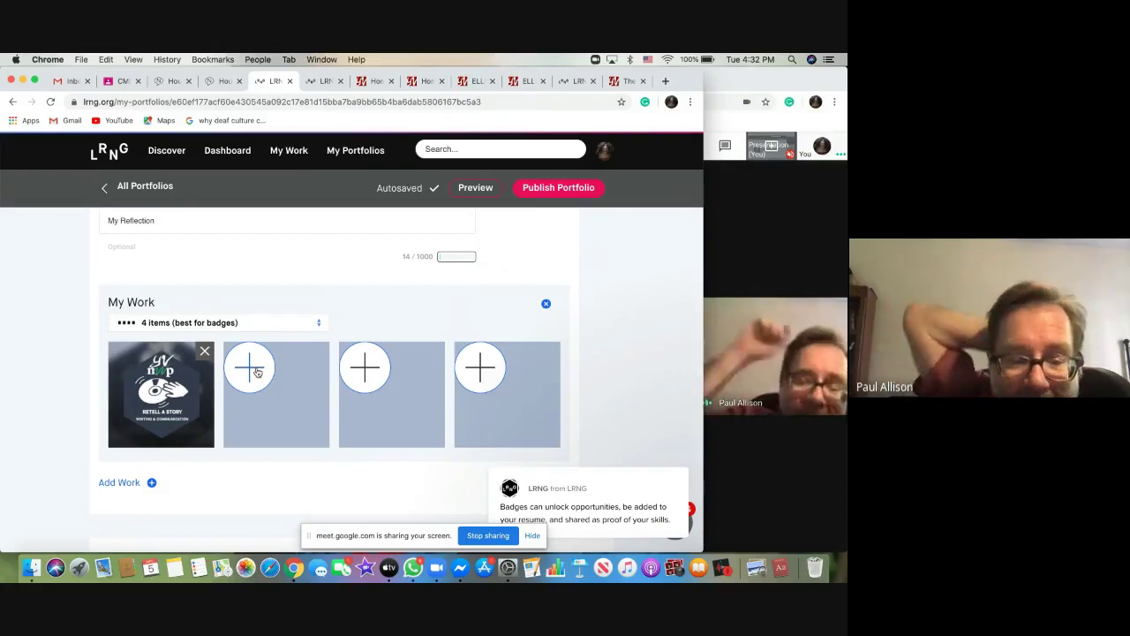
{"action": "left_click", "coordinate": [250, 366]}
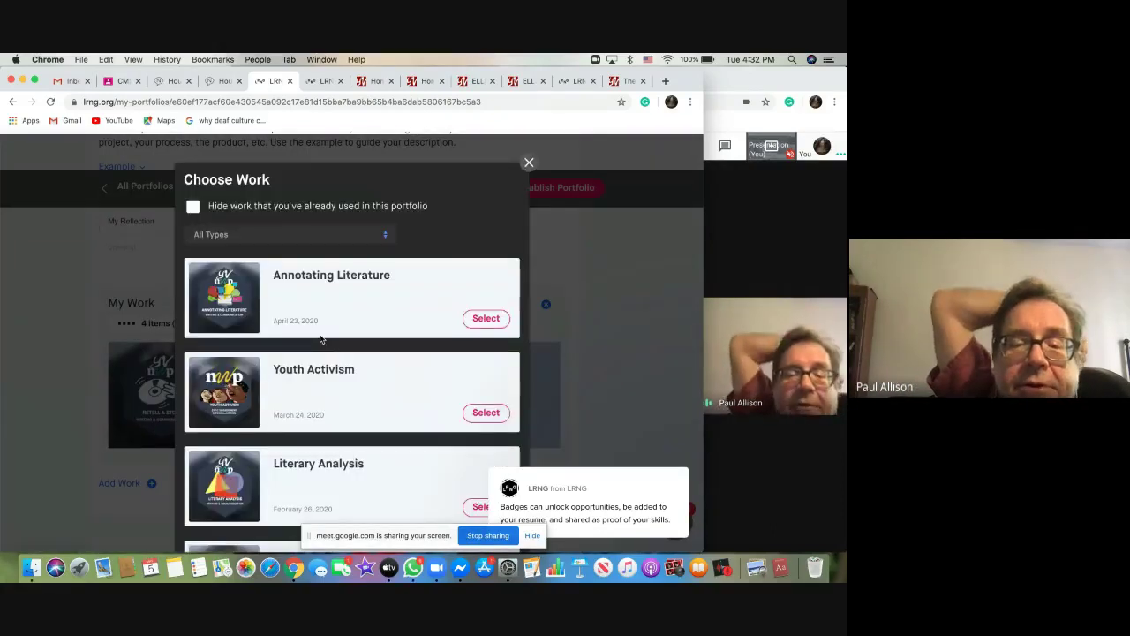
{"action": "scroll", "coordinate": [321, 338], "scroll_direction": "down", "scroll_amount": 10}
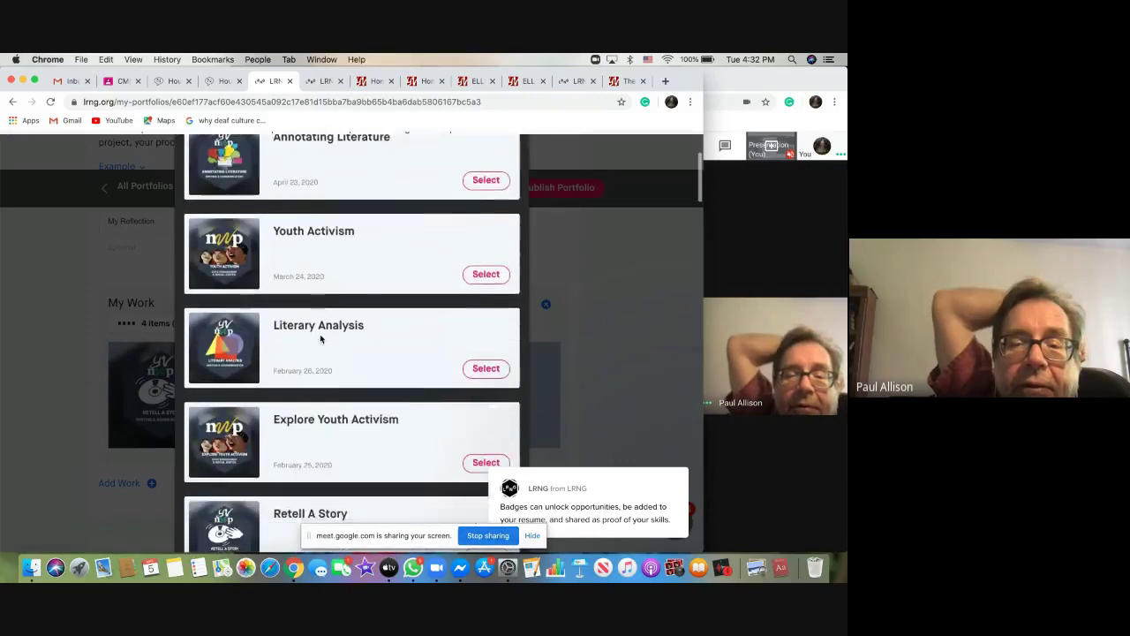
{"action": "scroll", "coordinate": [321, 338], "scroll_direction": "down", "scroll_amount": 10}
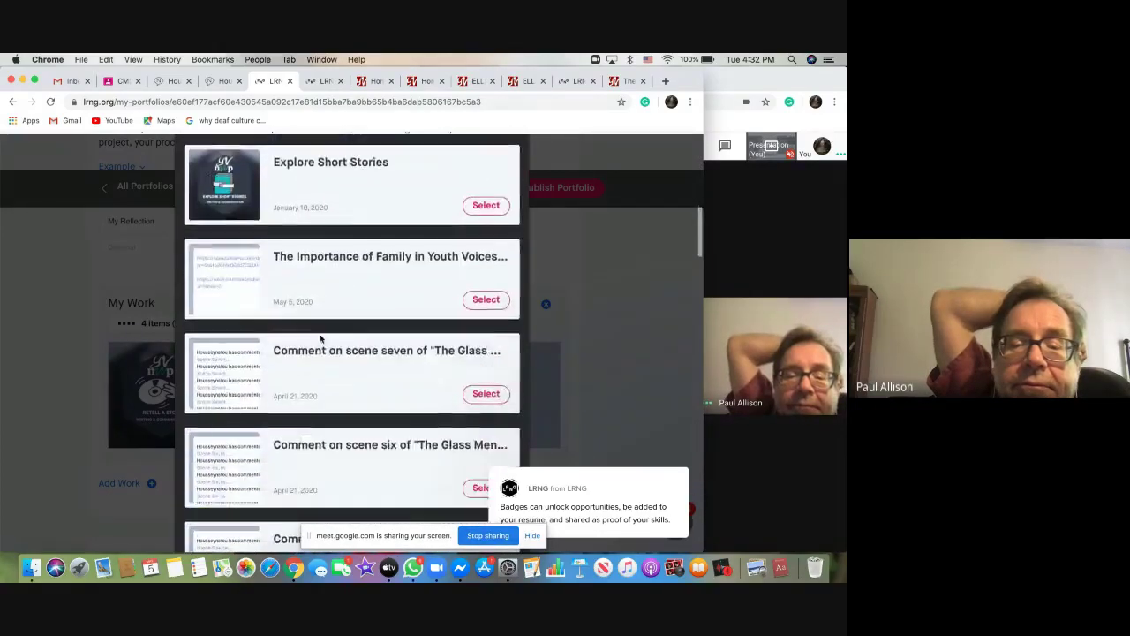
{"action": "scroll", "coordinate": [320, 338], "scroll_direction": "down", "scroll_amount": 5}
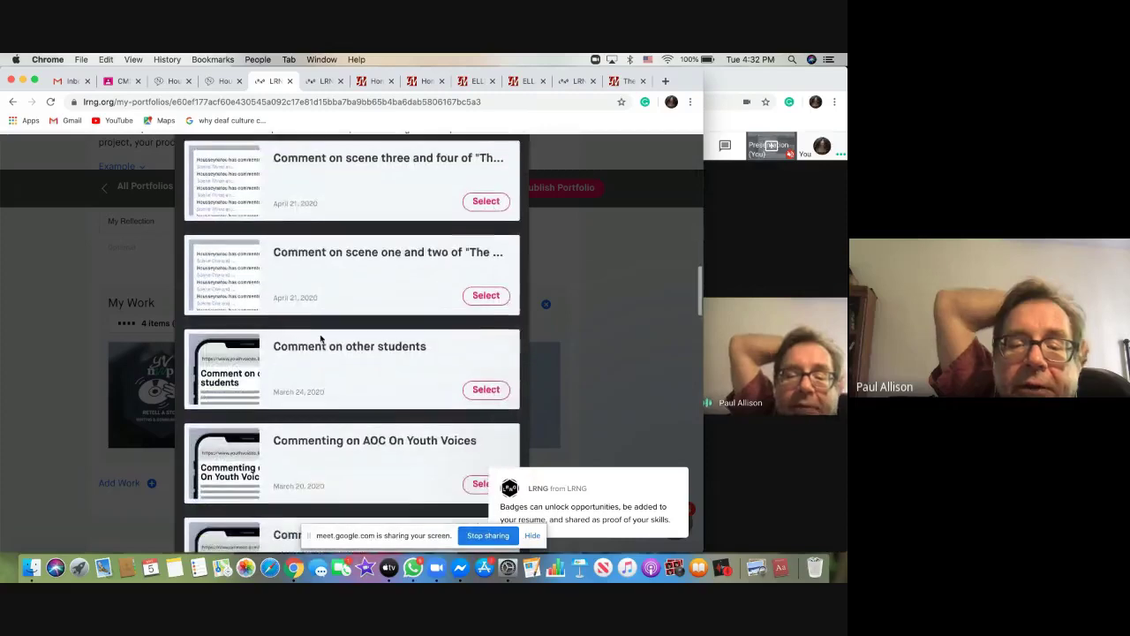
{"action": "scroll", "coordinate": [320, 338], "scroll_direction": "down", "scroll_amount": 15}
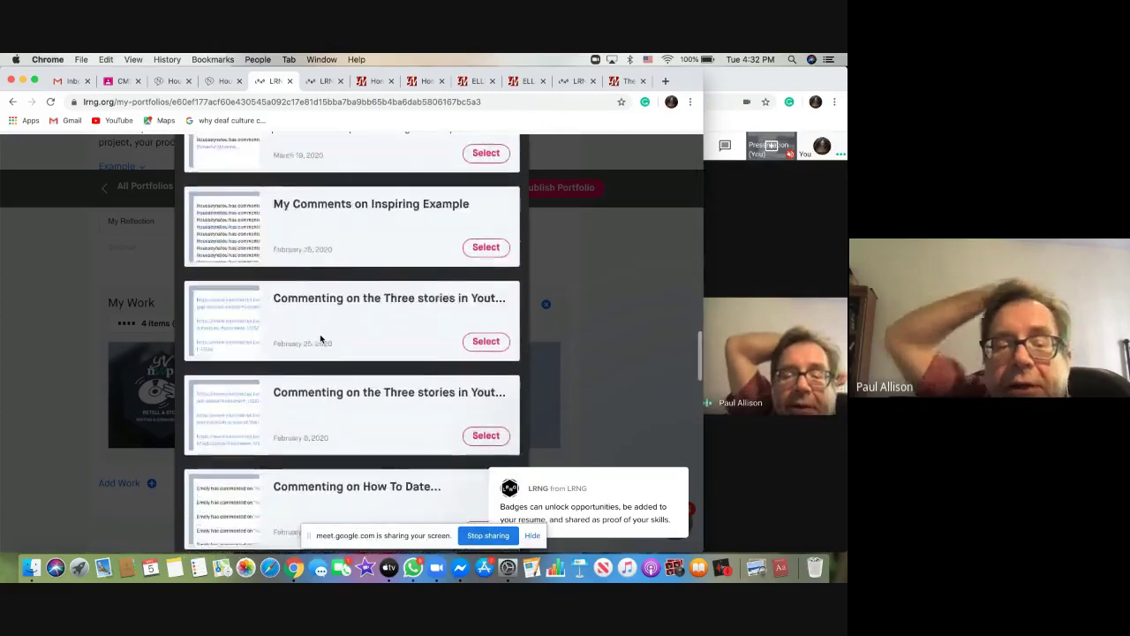
{"action": "scroll", "coordinate": [321, 338], "scroll_direction": "down", "scroll_amount": 10}
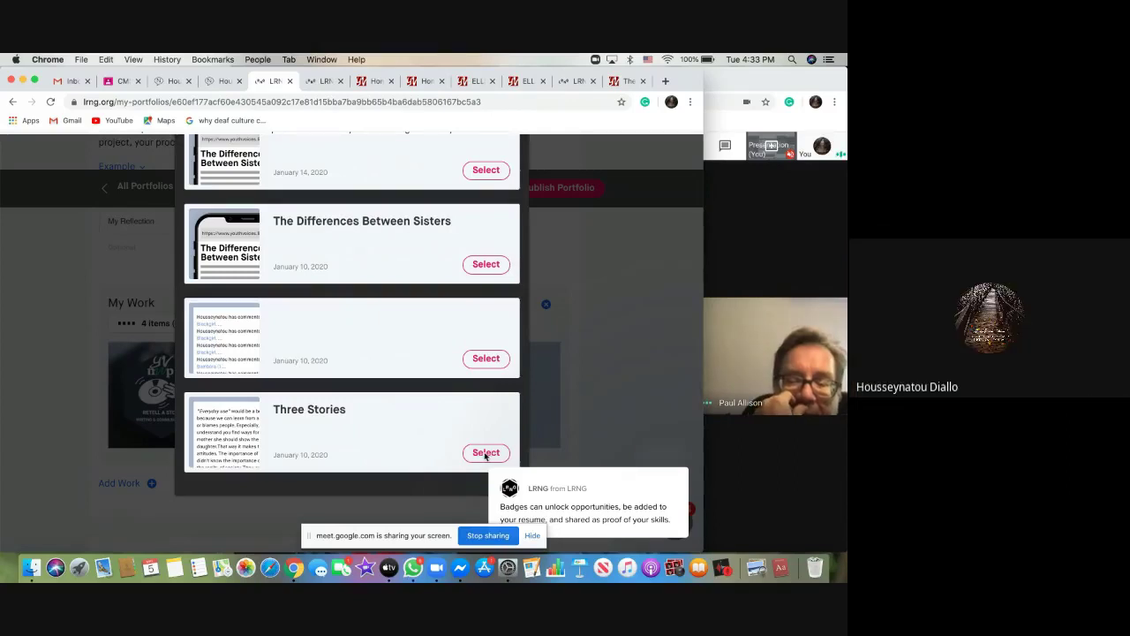
{"action": "left_click", "coordinate": [677, 453]}
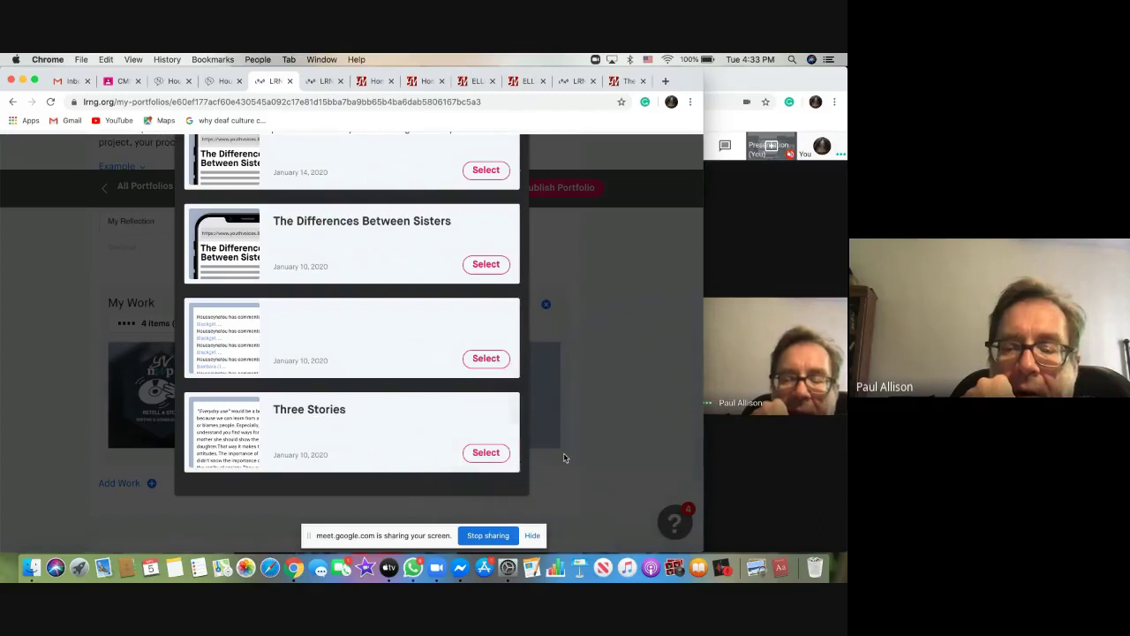
{"action": "left_click", "coordinate": [486, 453]}
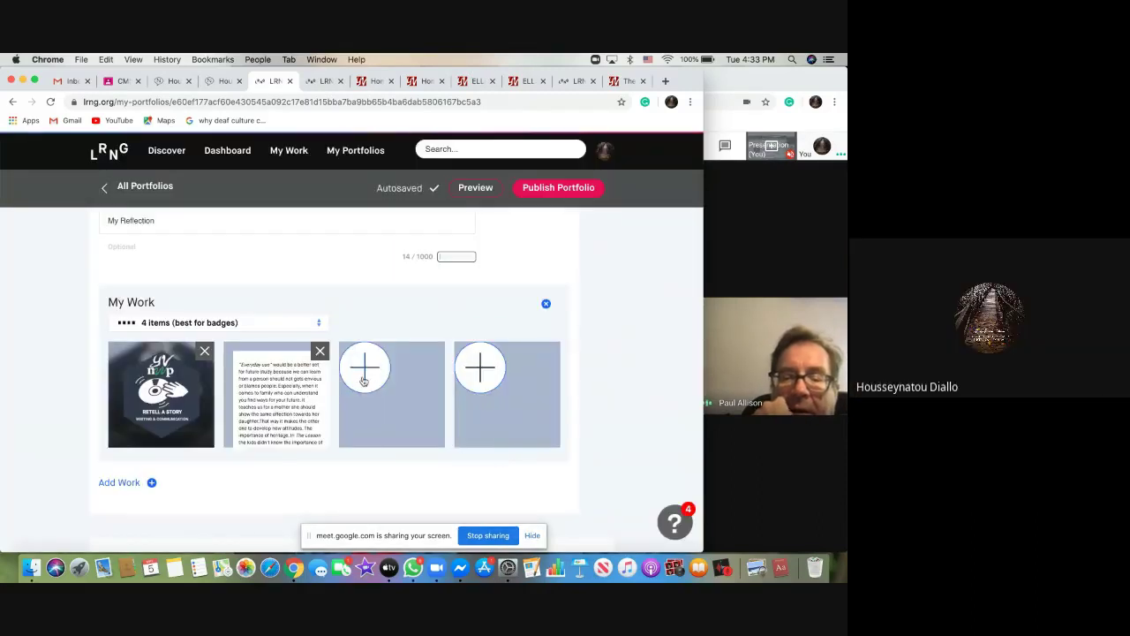
Step: Put the untitled January 10, 2020 comments piece into the third My Work slot
{"action": "left_click", "coordinate": [365, 371]}
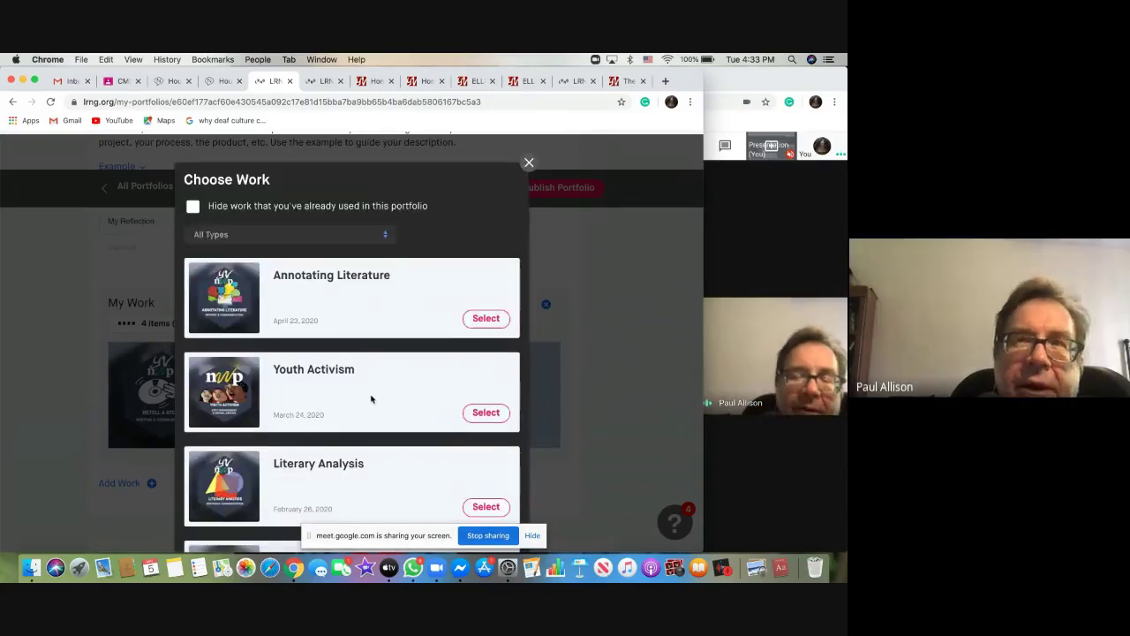
{"action": "scroll", "coordinate": [343, 382], "scroll_direction": "down", "scroll_amount": 10}
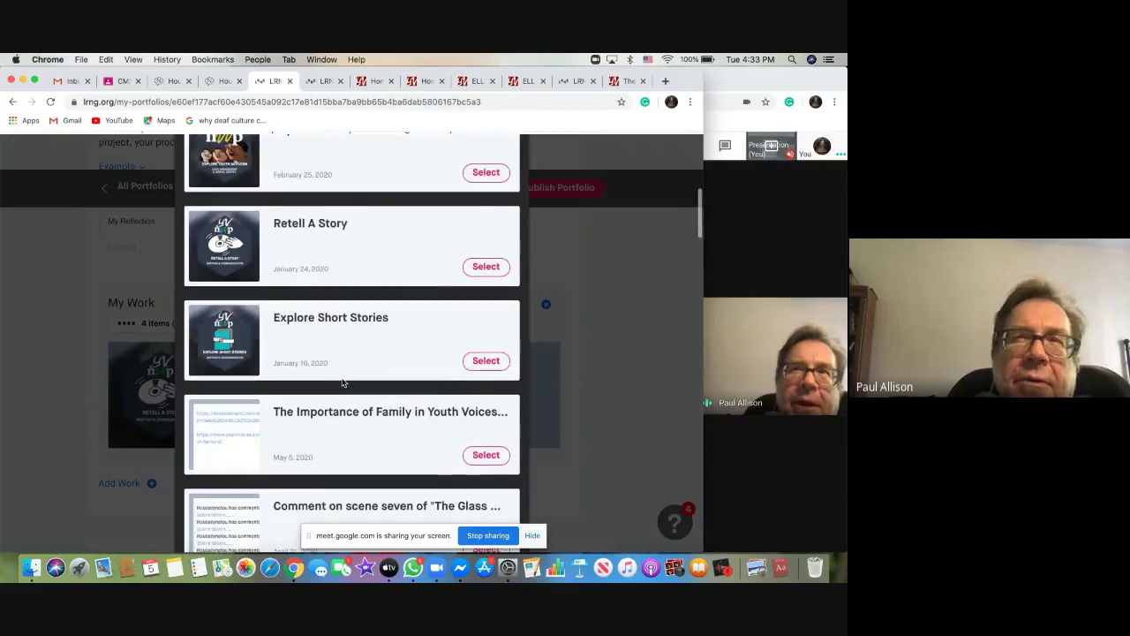
{"action": "scroll", "coordinate": [343, 382], "scroll_direction": "down", "scroll_amount": 2}
{"action": "scroll", "coordinate": [342, 381], "scroll_direction": "down", "scroll_amount": 15}
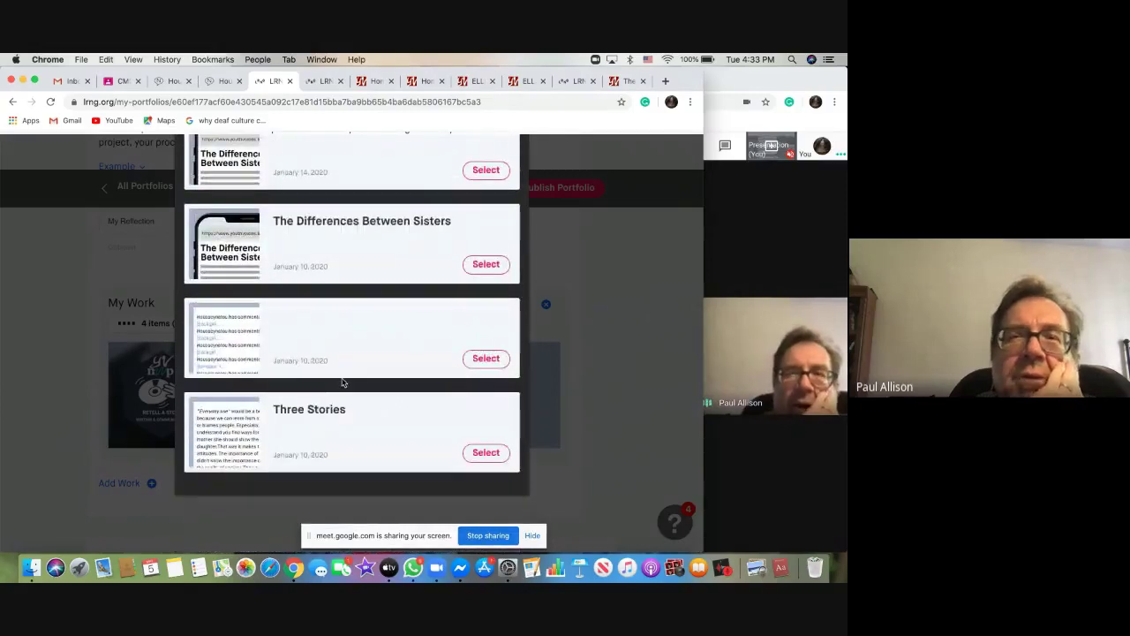
{"action": "scroll", "coordinate": [343, 381], "scroll_direction": "up", "scroll_amount": 2}
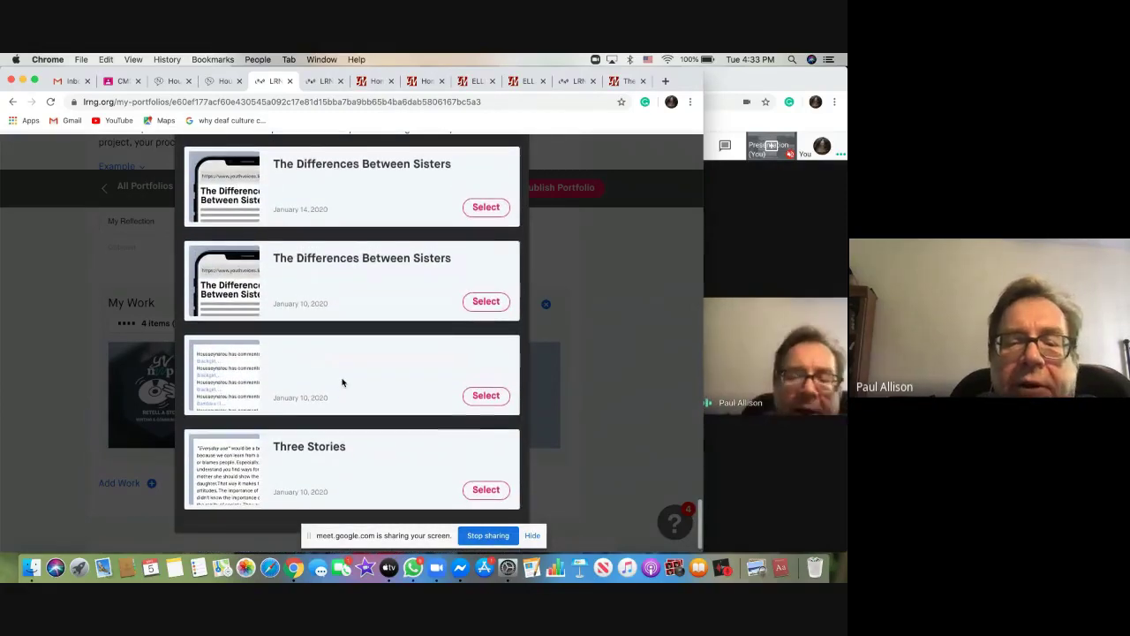
{"action": "scroll", "coordinate": [343, 382], "scroll_direction": "up", "scroll_amount": 5}
{"action": "scroll", "coordinate": [343, 382], "scroll_direction": "up", "scroll_amount": 4}
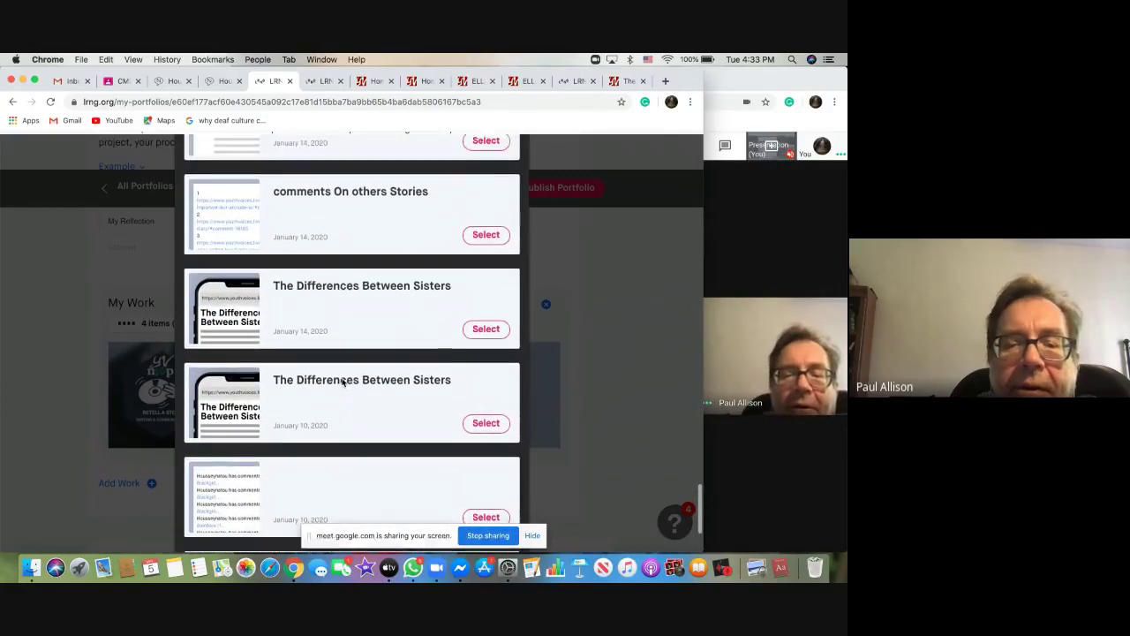
{"action": "scroll", "coordinate": [342, 381], "scroll_direction": "up", "scroll_amount": 1}
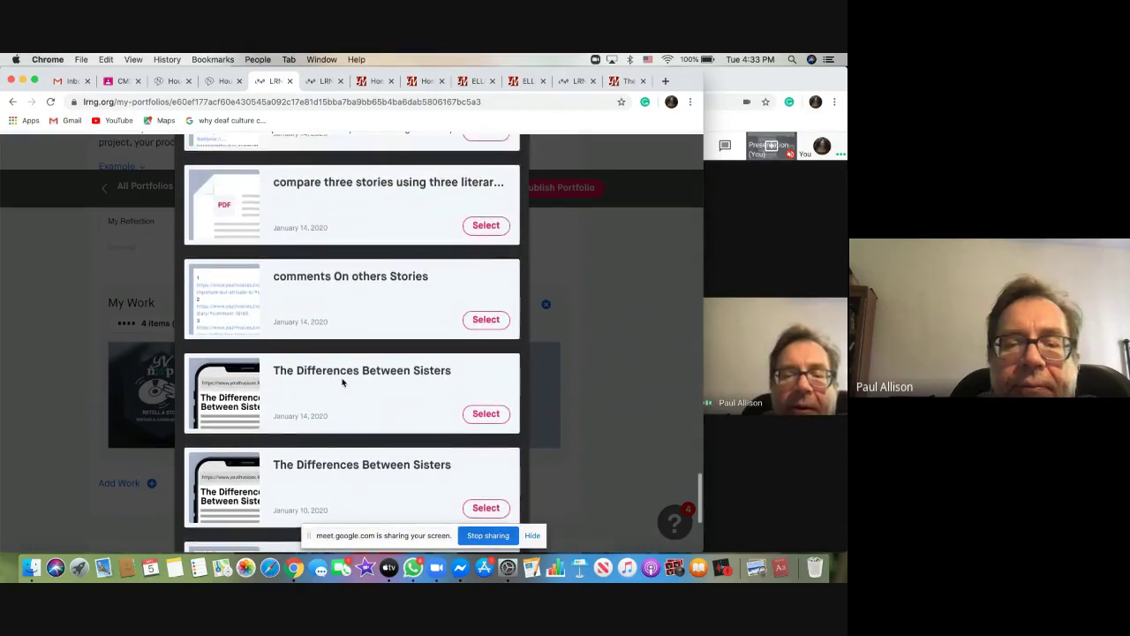
{"action": "left_click", "coordinate": [485, 329]}
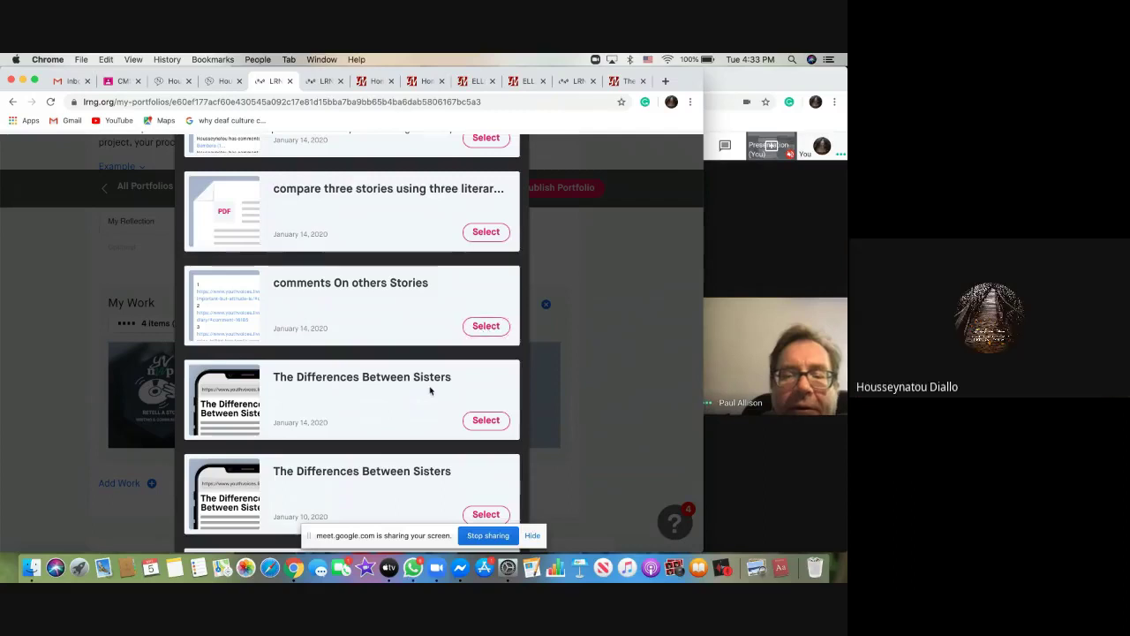
{"action": "scroll", "coordinate": [429, 392], "scroll_direction": "down", "scroll_amount": 4}
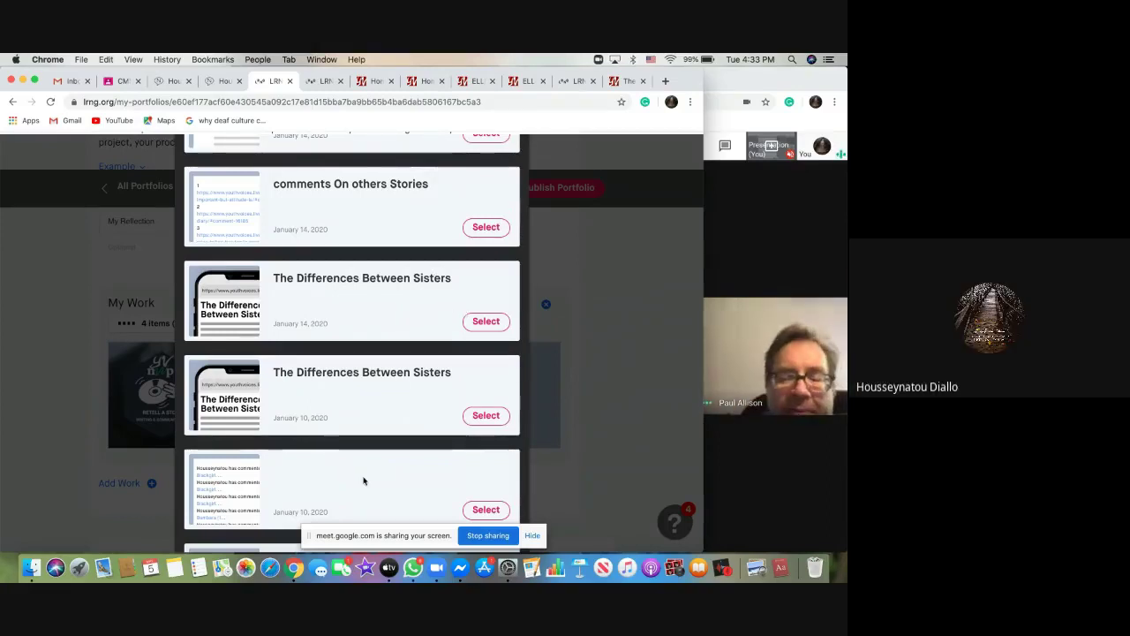
{"action": "scroll", "coordinate": [371, 459], "scroll_direction": "down", "scroll_amount": 2}
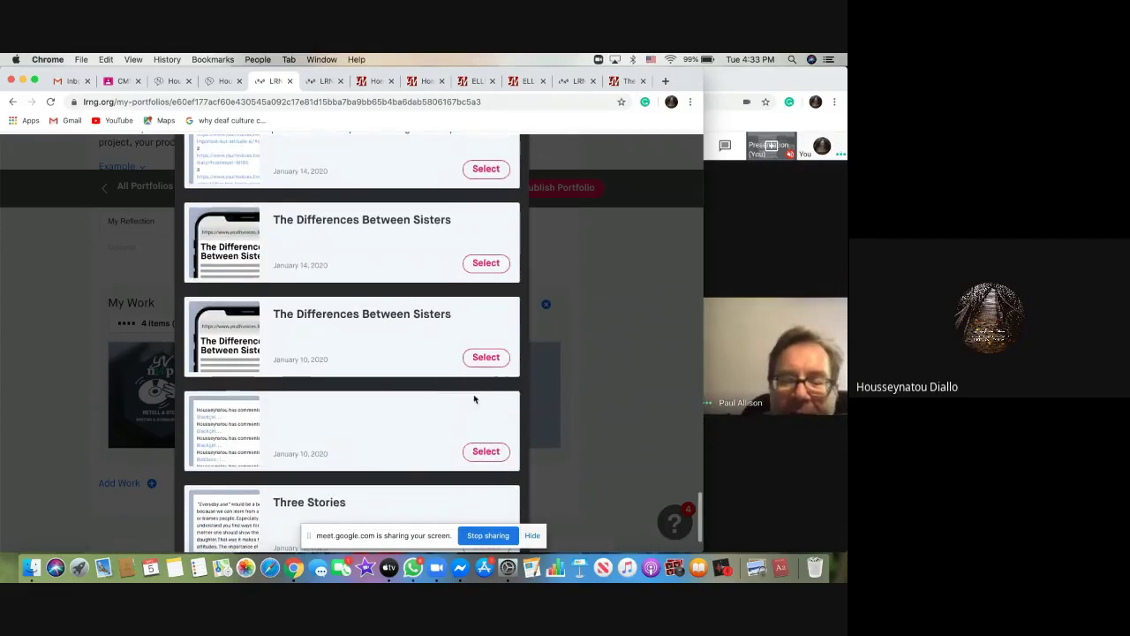
{"action": "left_click", "coordinate": [485, 452]}
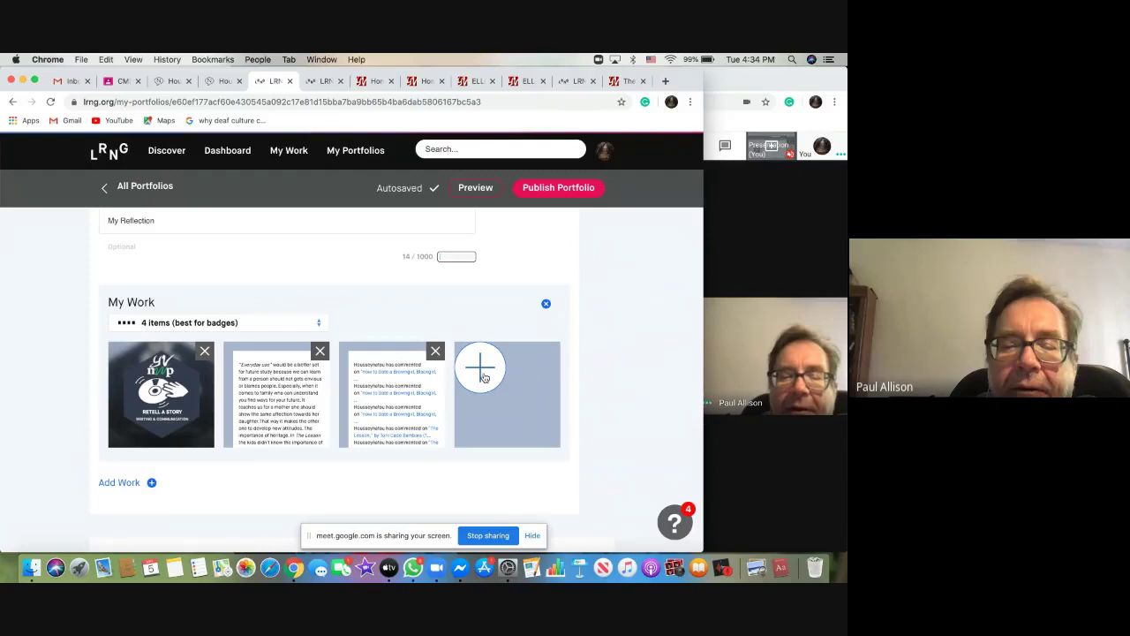
Step: Remove the untitled comments piece from the third My Work slot
{"action": "left_click", "coordinate": [388, 416]}
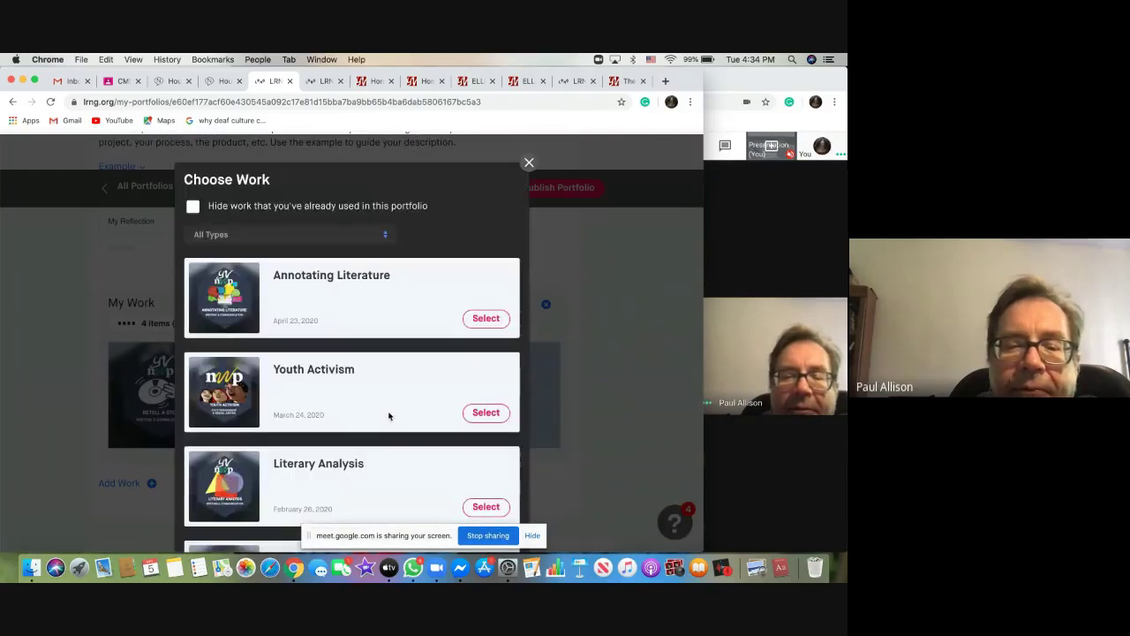
{"action": "left_click", "coordinate": [527, 167]}
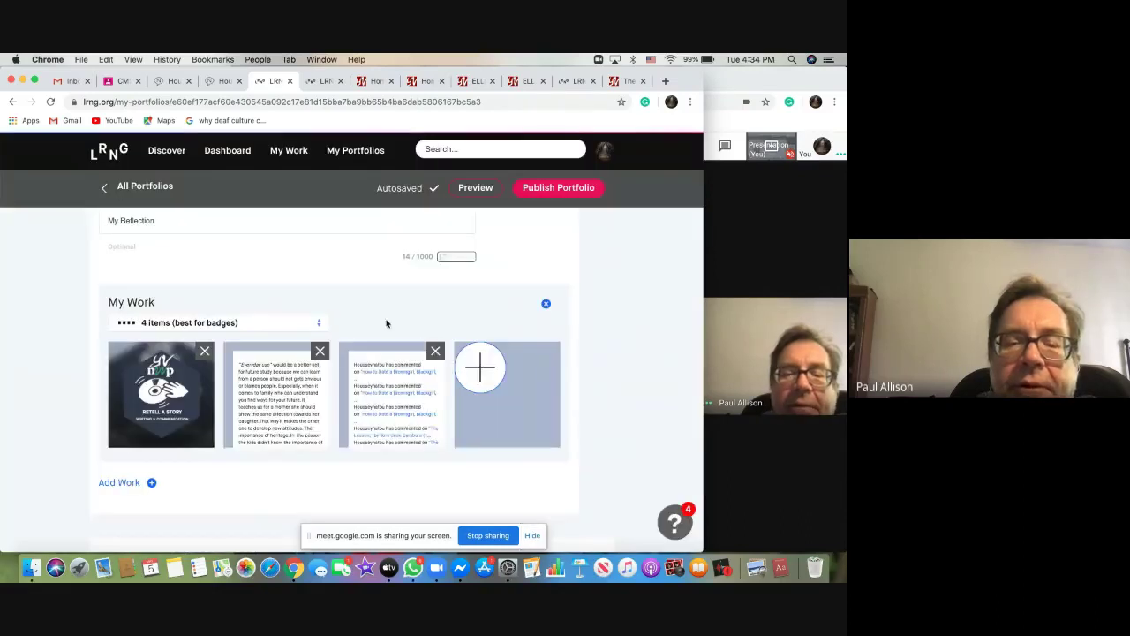
{"action": "left_click", "coordinate": [572, 81]}
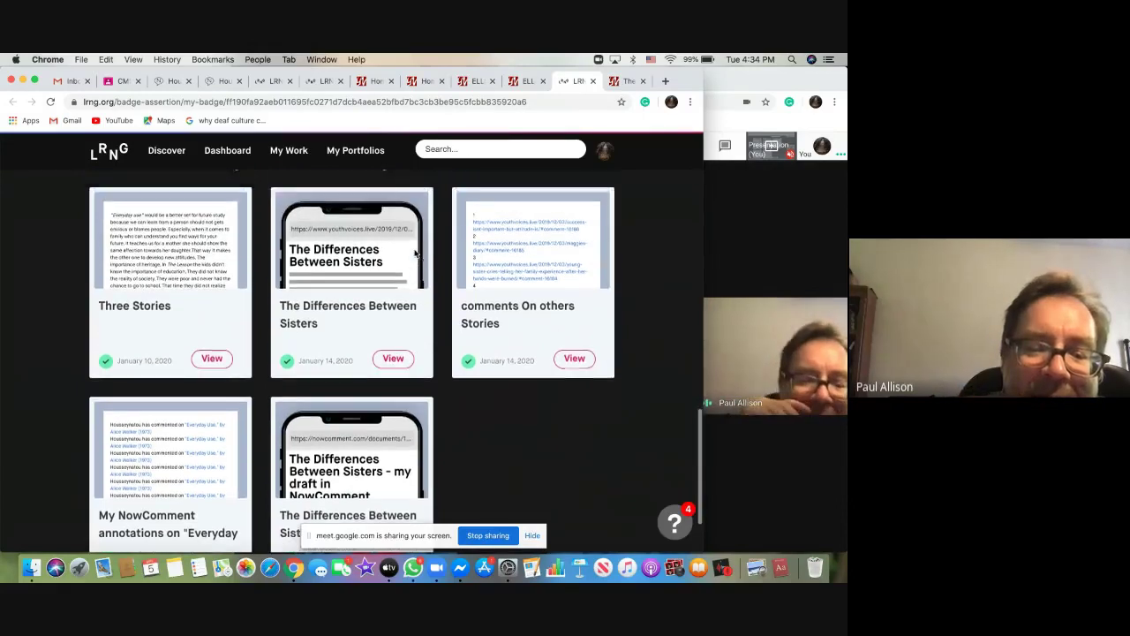
{"action": "scroll", "coordinate": [414, 254], "scroll_direction": "down", "scroll_amount": 3}
{"action": "scroll", "coordinate": [415, 253], "scroll_direction": "up", "scroll_amount": 1}
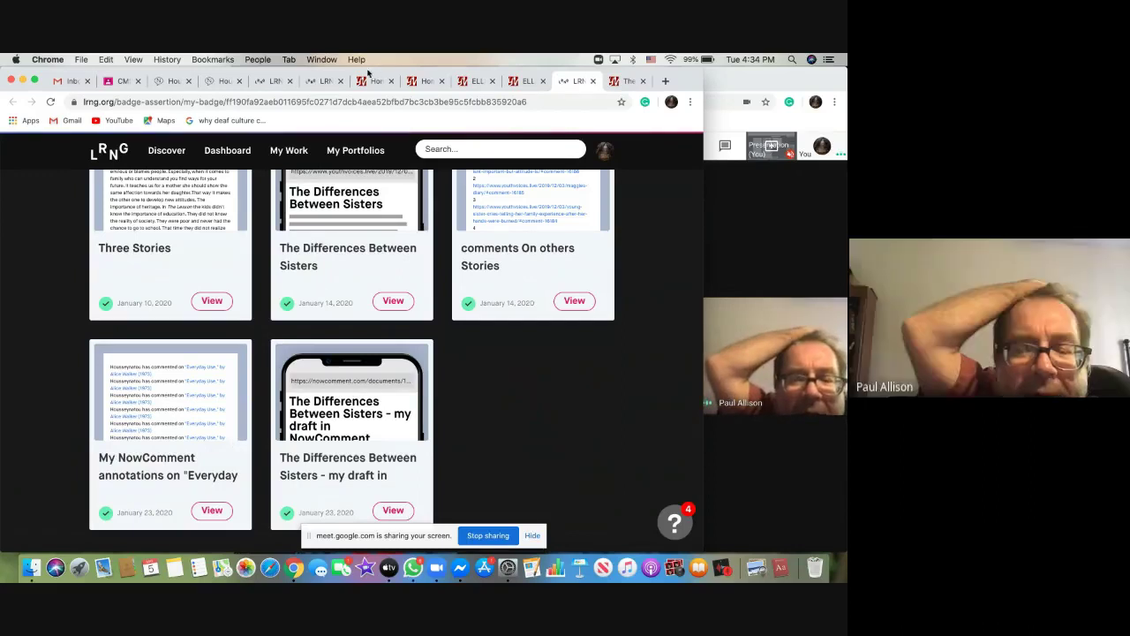
{"action": "left_click", "coordinate": [318, 81]}
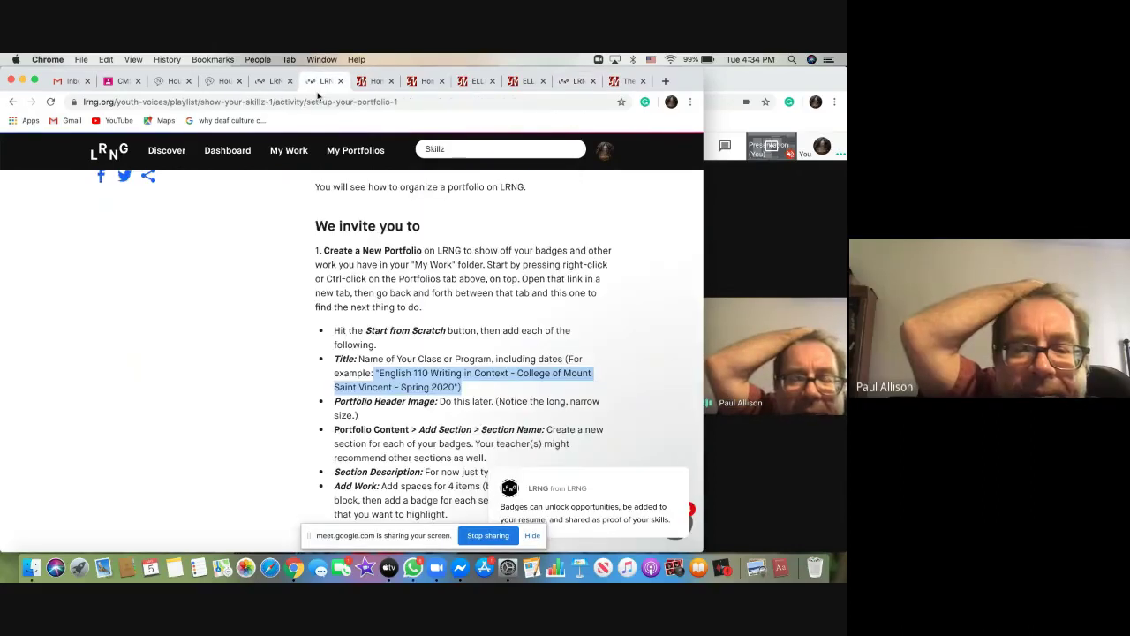
{"action": "left_click", "coordinate": [272, 81]}
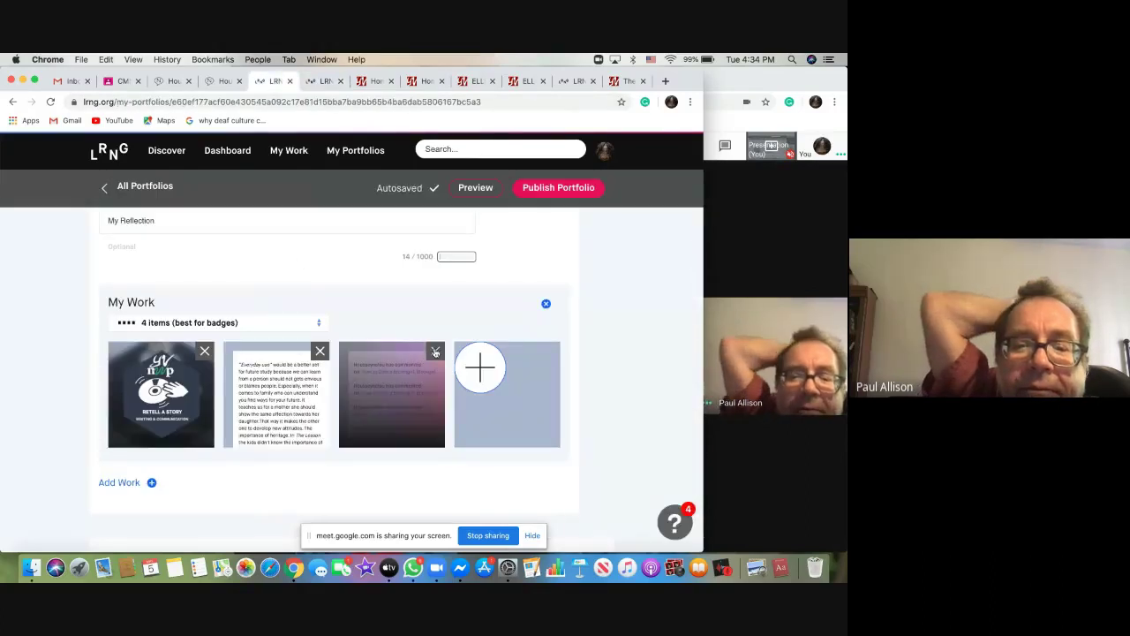
{"action": "left_click", "coordinate": [436, 353]}
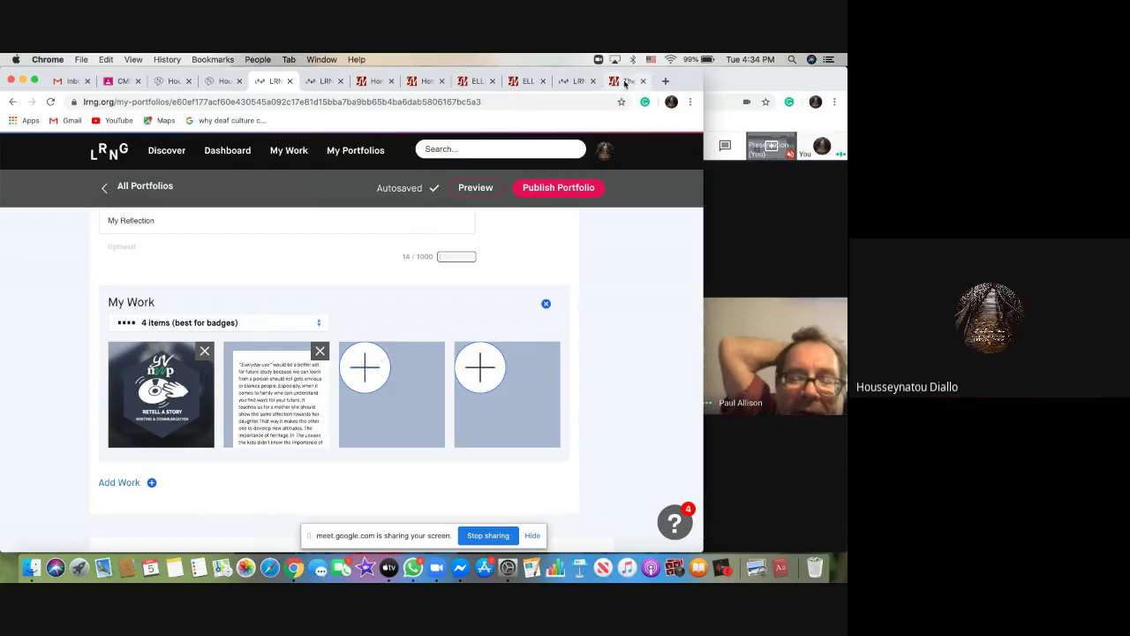
Step: Fill the emptied third slot with the 'My NowComment annotations' piece
{"action": "left_click", "coordinate": [578, 81]}
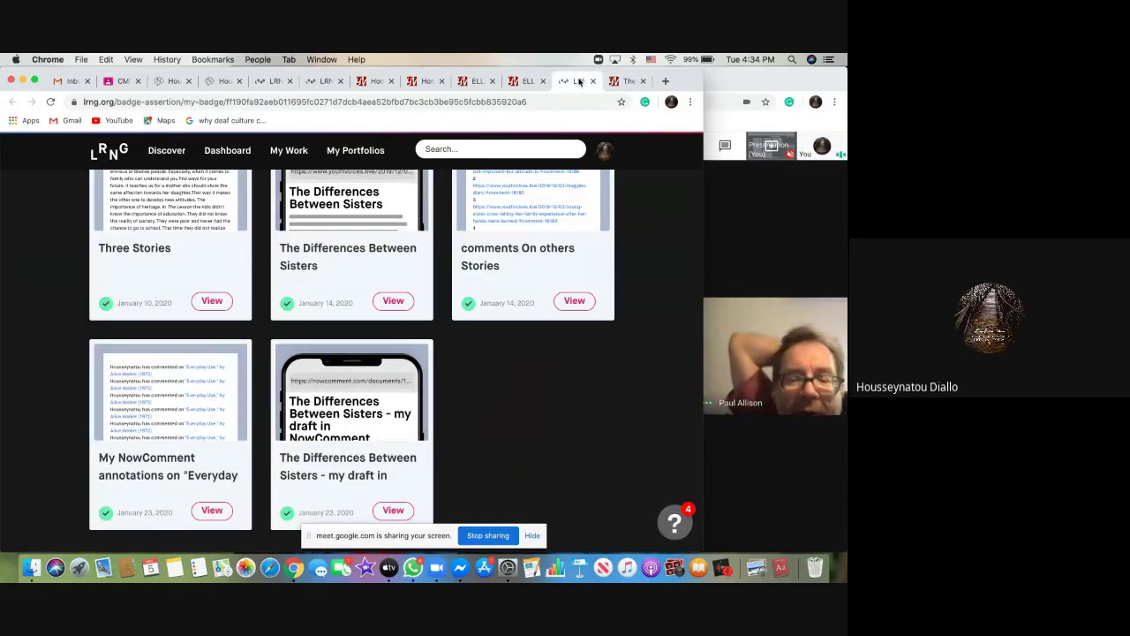
{"action": "left_click", "coordinate": [332, 81]}
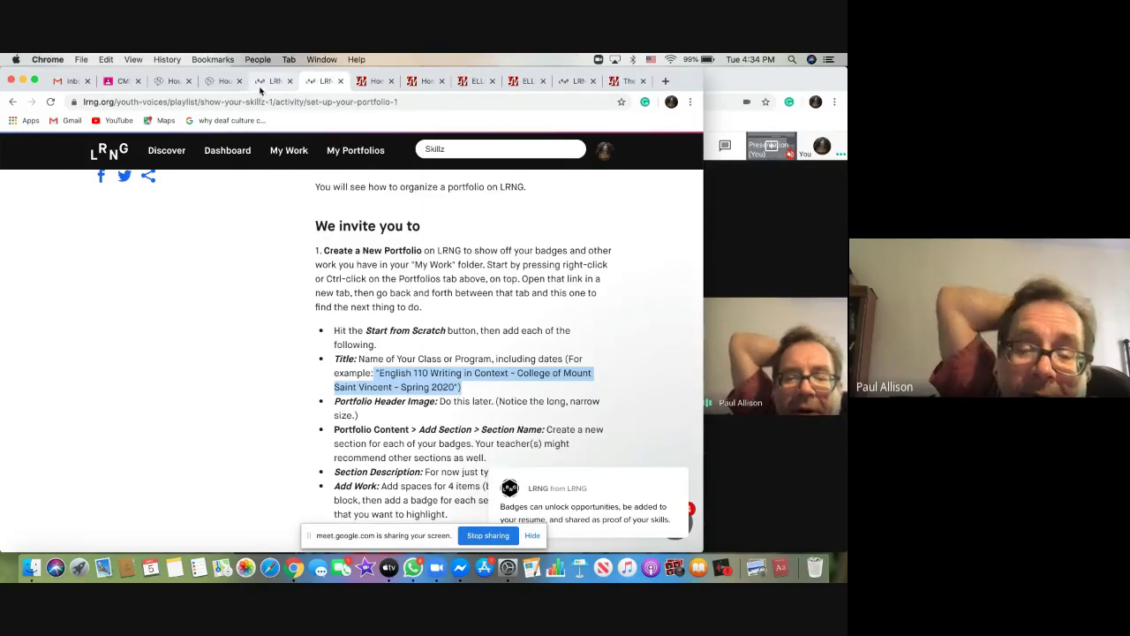
{"action": "left_click", "coordinate": [262, 83]}
{"action": "left_click", "coordinate": [363, 371]}
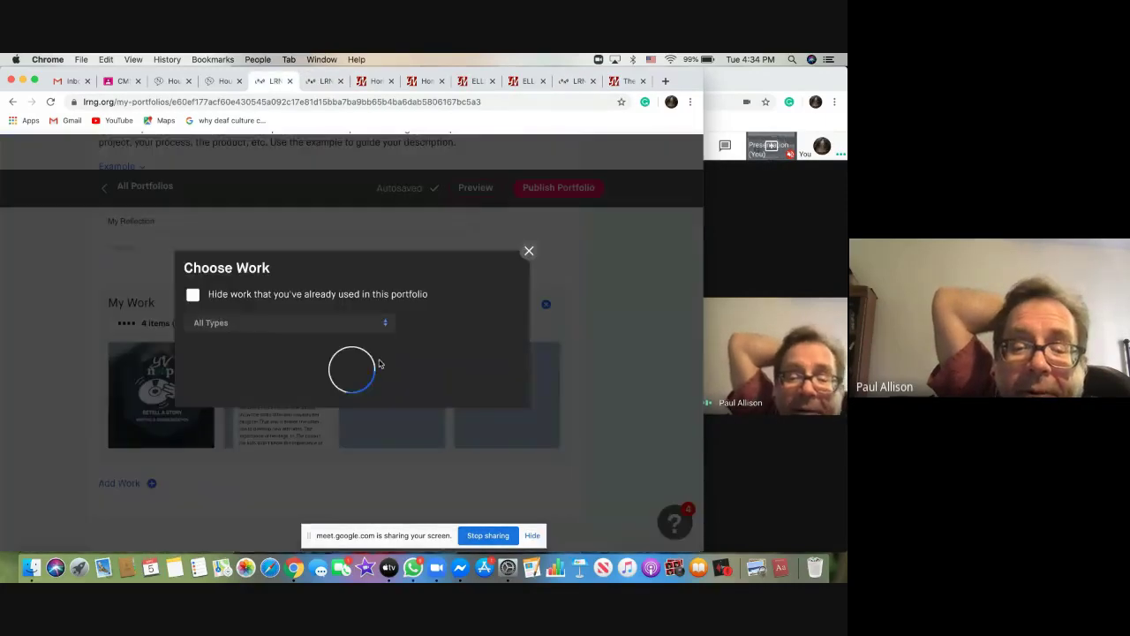
{"action": "scroll", "coordinate": [362, 425], "scroll_direction": "down", "scroll_amount": 15}
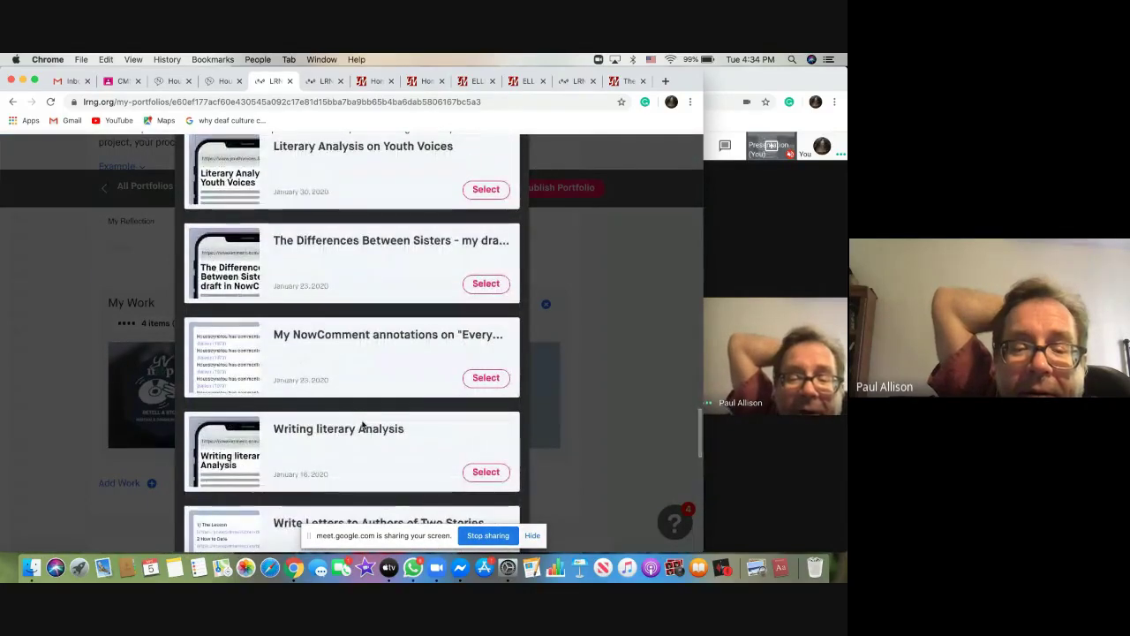
{"action": "scroll", "coordinate": [362, 424], "scroll_direction": "up", "scroll_amount": 1}
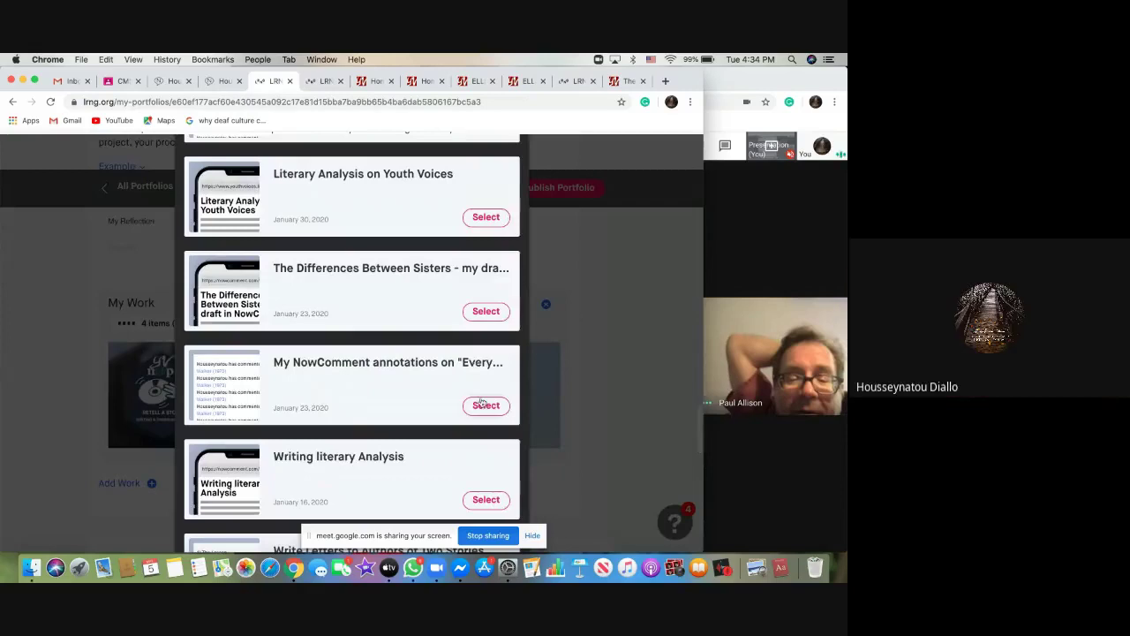
{"action": "left_click", "coordinate": [483, 406]}
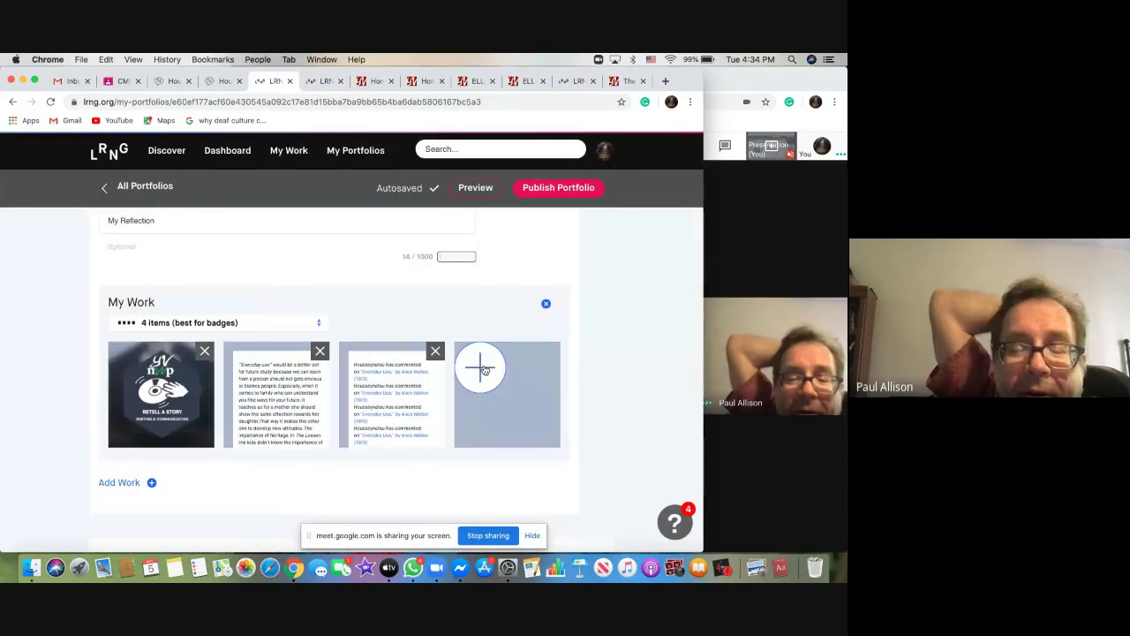
Step: Return to the badge's evidence page and look over its five pieces, including the NowComment draft
{"action": "left_click", "coordinate": [574, 81]}
{"action": "scroll", "coordinate": [362, 373], "scroll_direction": "up", "scroll_amount": 2}
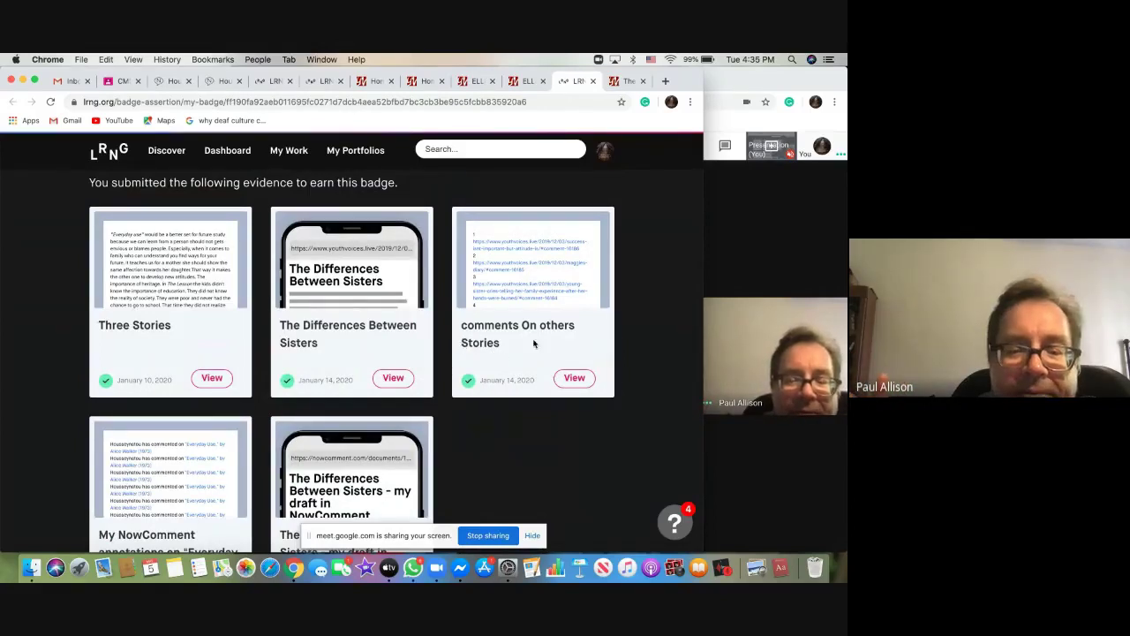
{"action": "scroll", "coordinate": [480, 392], "scroll_direction": "down", "scroll_amount": 3}
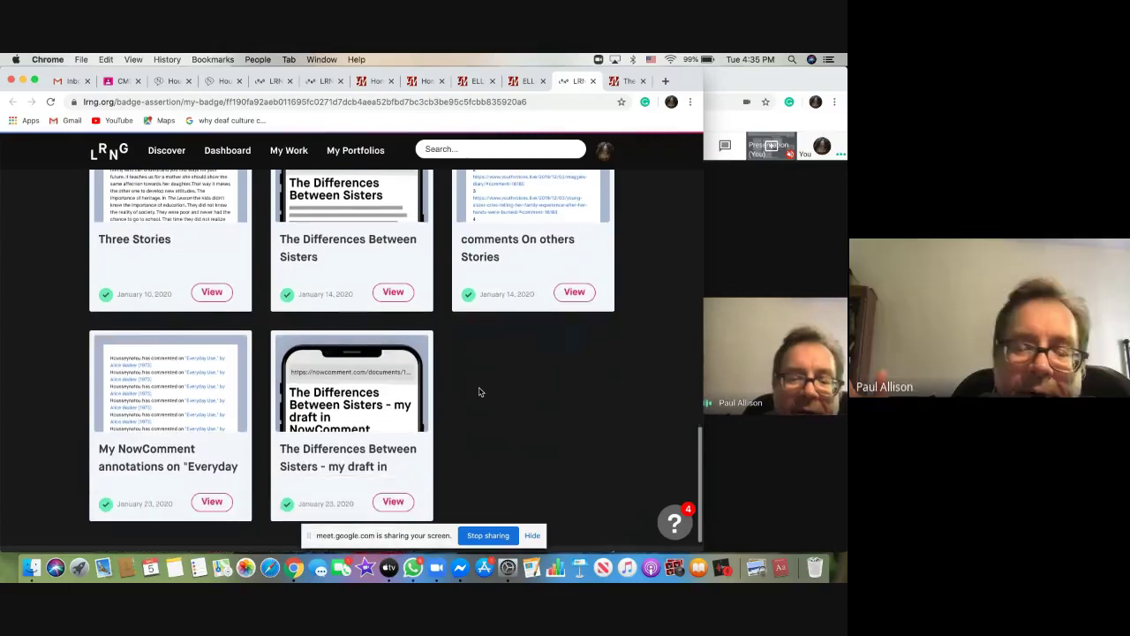
{"action": "scroll", "coordinate": [479, 392], "scroll_direction": "down", "scroll_amount": 1}
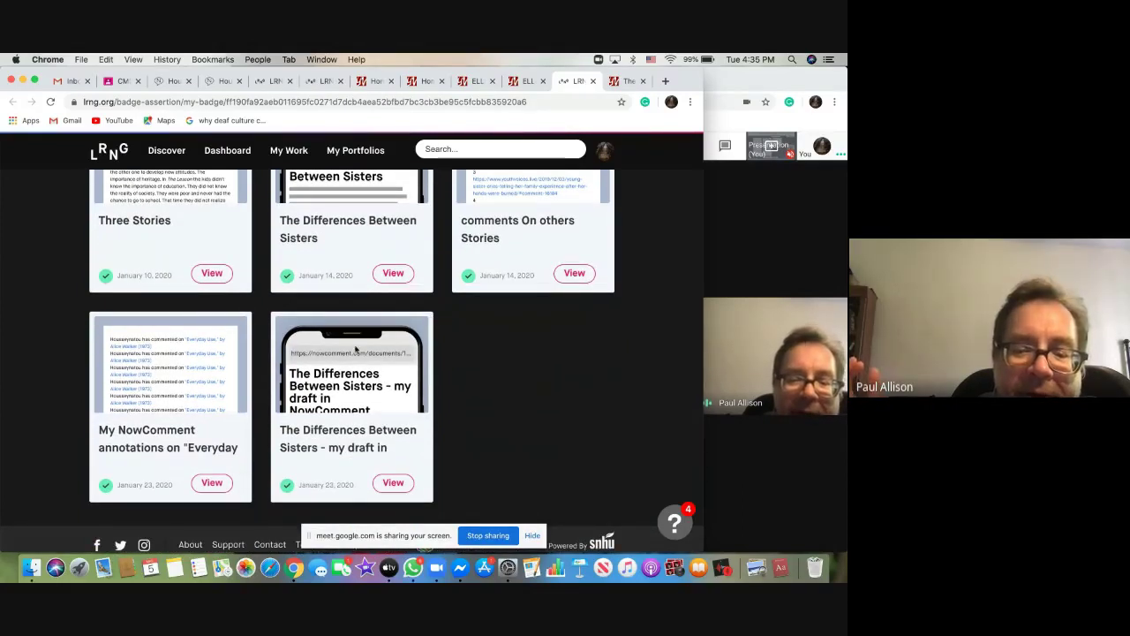
{"action": "left_click", "coordinate": [388, 484]}
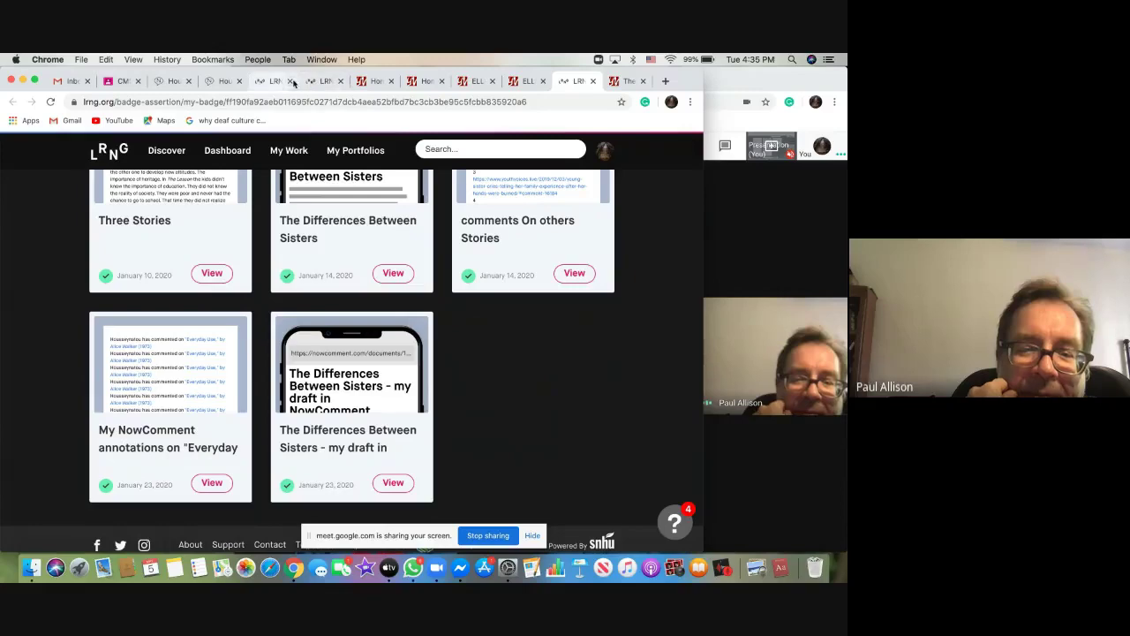
Step: Fill the last My Work slot with 'The Differences Between Sisters', completing all four items
{"action": "left_click", "coordinate": [320, 81]}
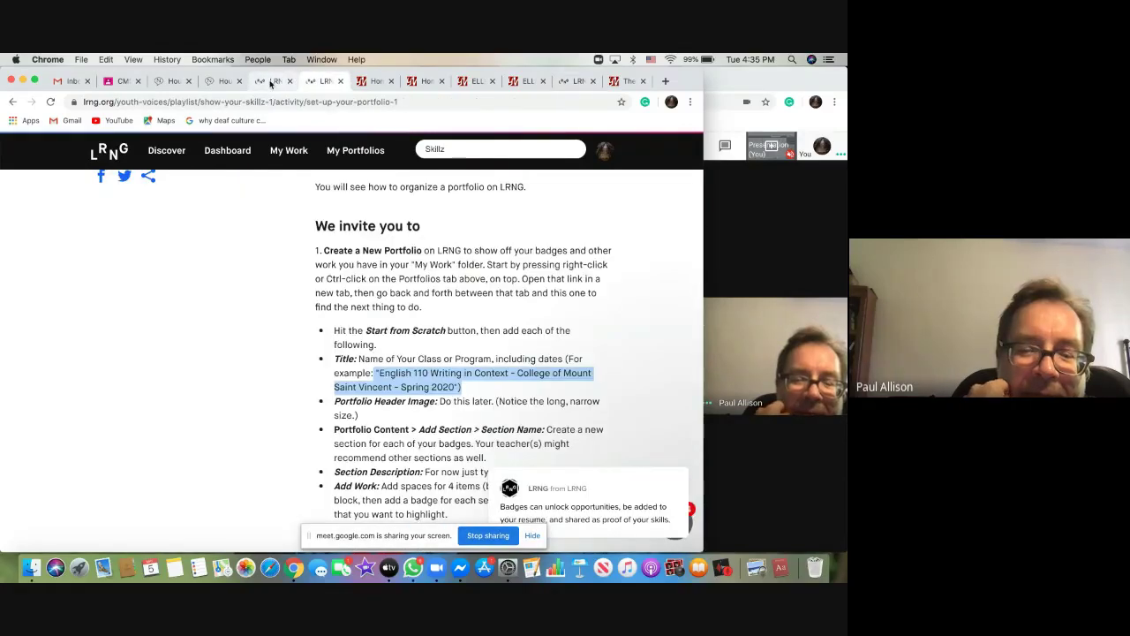
{"action": "left_click", "coordinate": [270, 81]}
{"action": "left_click", "coordinate": [480, 369]}
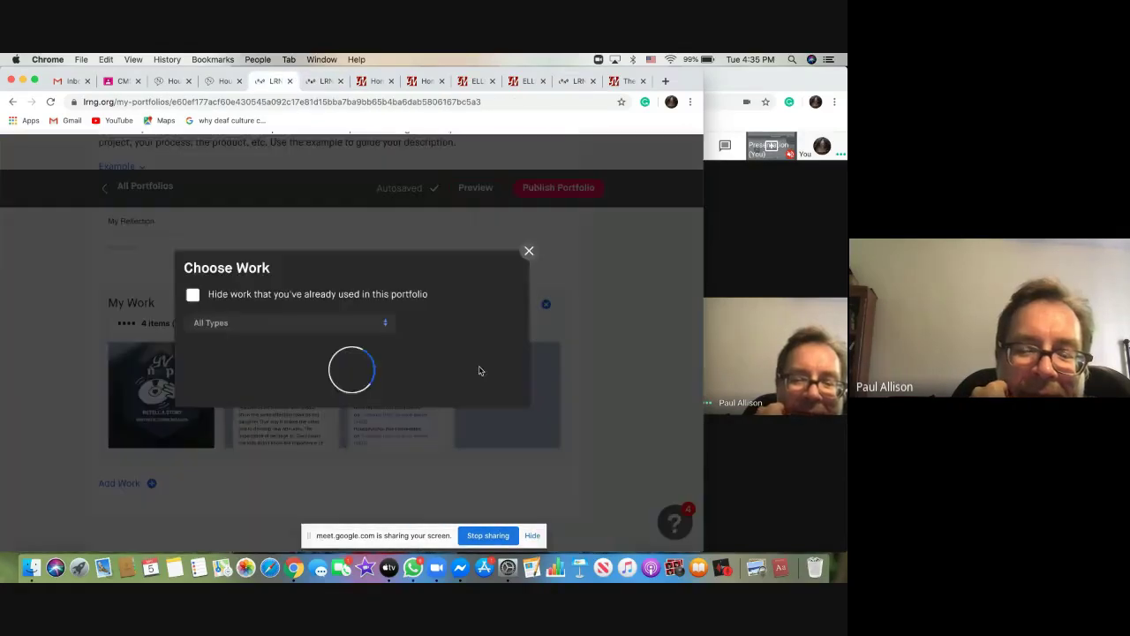
{"action": "scroll", "coordinate": [368, 420], "scroll_direction": "down", "scroll_amount": 20}
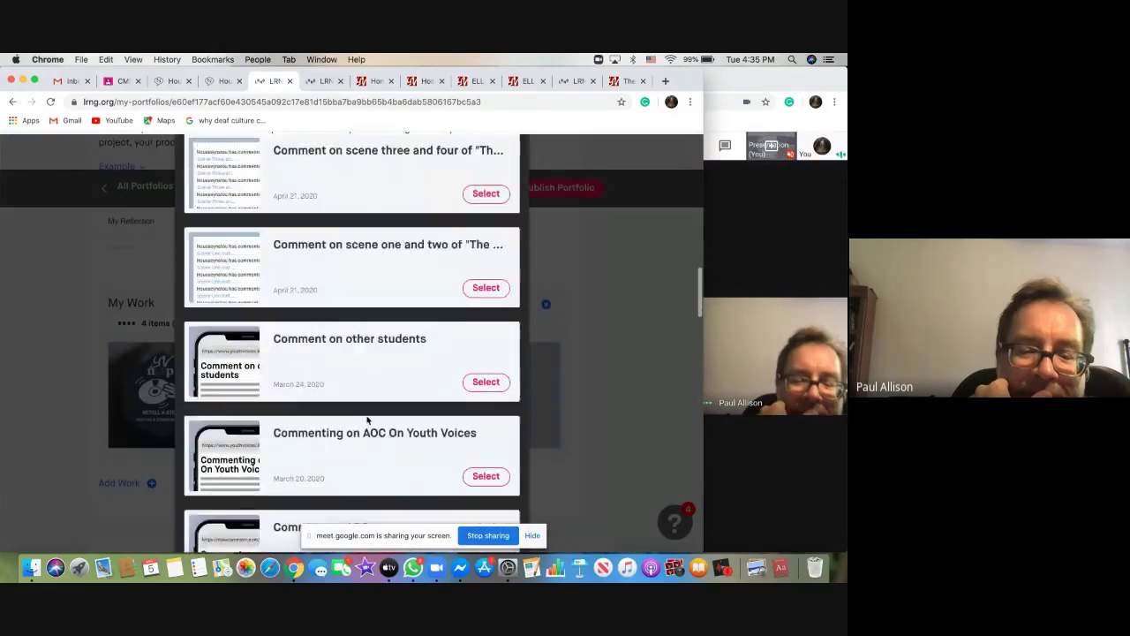
{"action": "scroll", "coordinate": [367, 420], "scroll_direction": "down", "scroll_amount": 20}
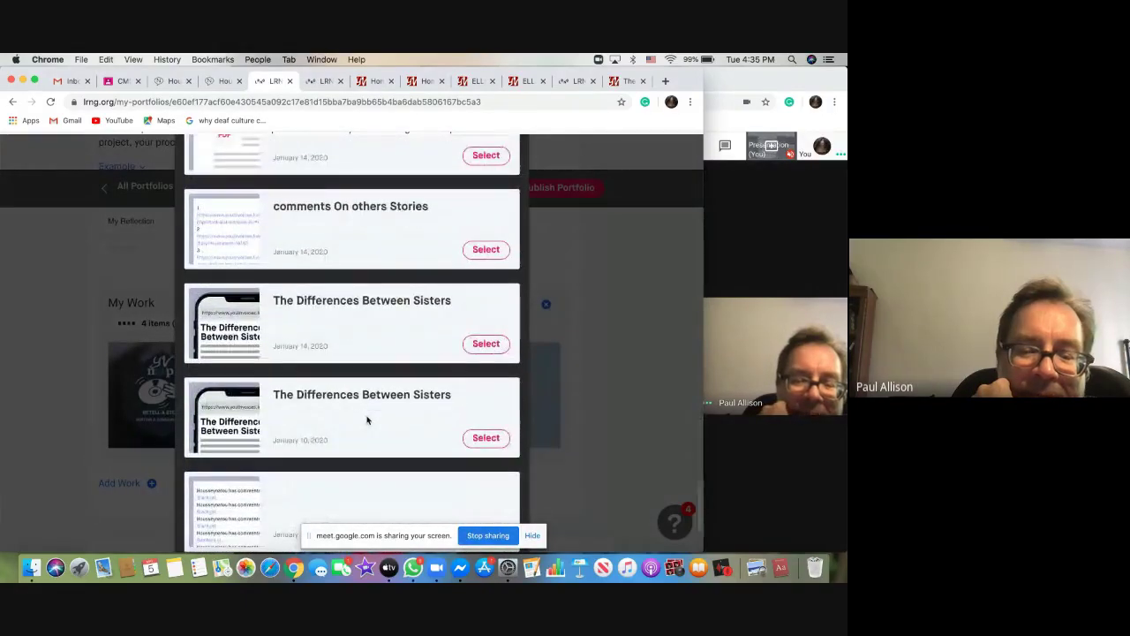
{"action": "scroll", "coordinate": [368, 420], "scroll_direction": "down", "scroll_amount": 2}
{"action": "scroll", "coordinate": [367, 420], "scroll_direction": "up", "scroll_amount": 2}
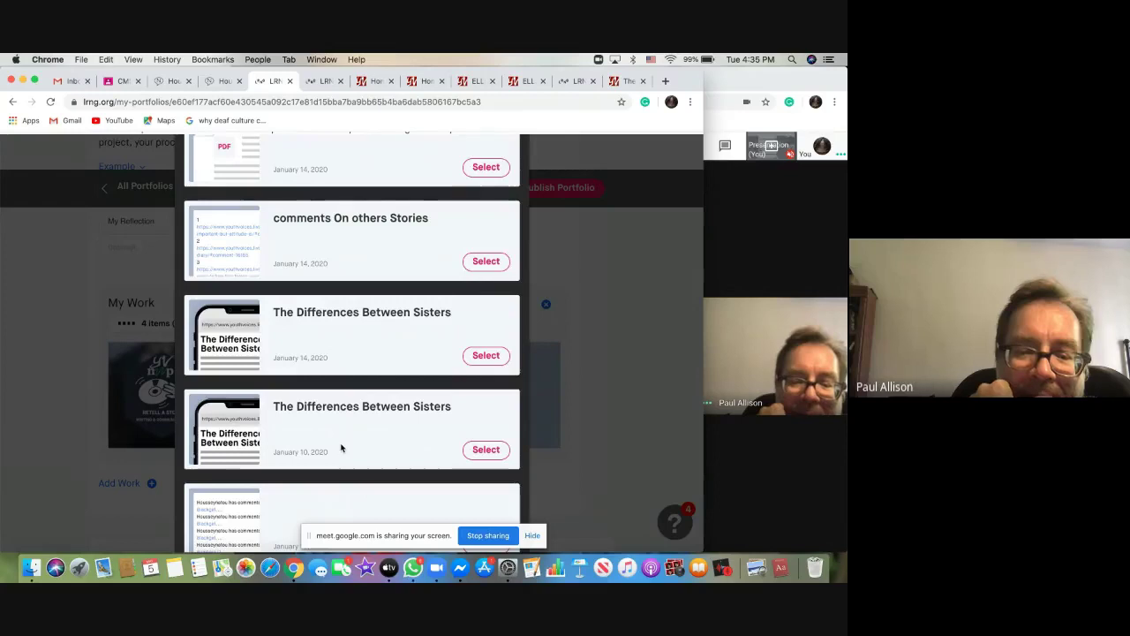
{"action": "scroll", "coordinate": [342, 440], "scroll_direction": "down", "scroll_amount": 3}
{"action": "scroll", "coordinate": [341, 445], "scroll_direction": "up", "scroll_amount": 3}
{"action": "scroll", "coordinate": [341, 447], "scroll_direction": "up", "scroll_amount": 1}
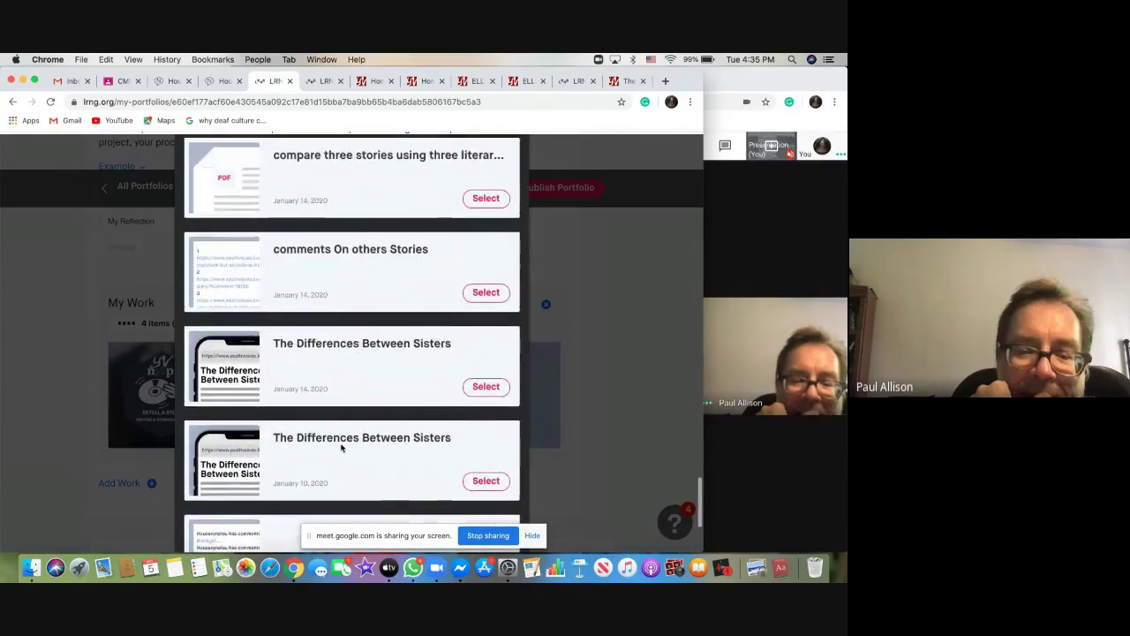
{"action": "left_click", "coordinate": [484, 389]}
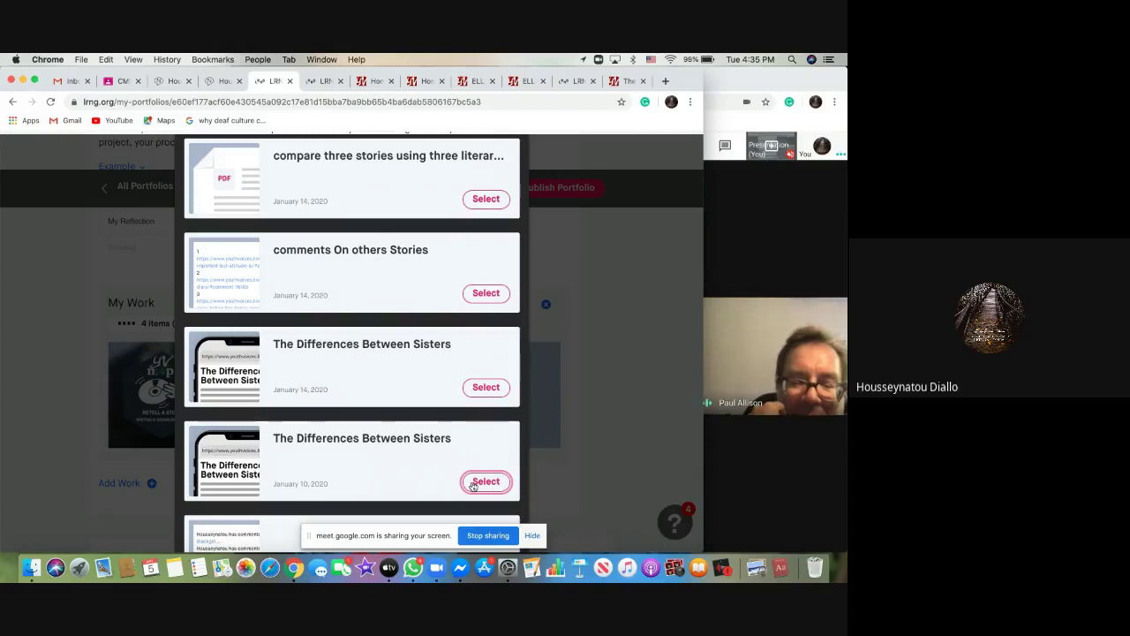
{"action": "left_click", "coordinate": [473, 485]}
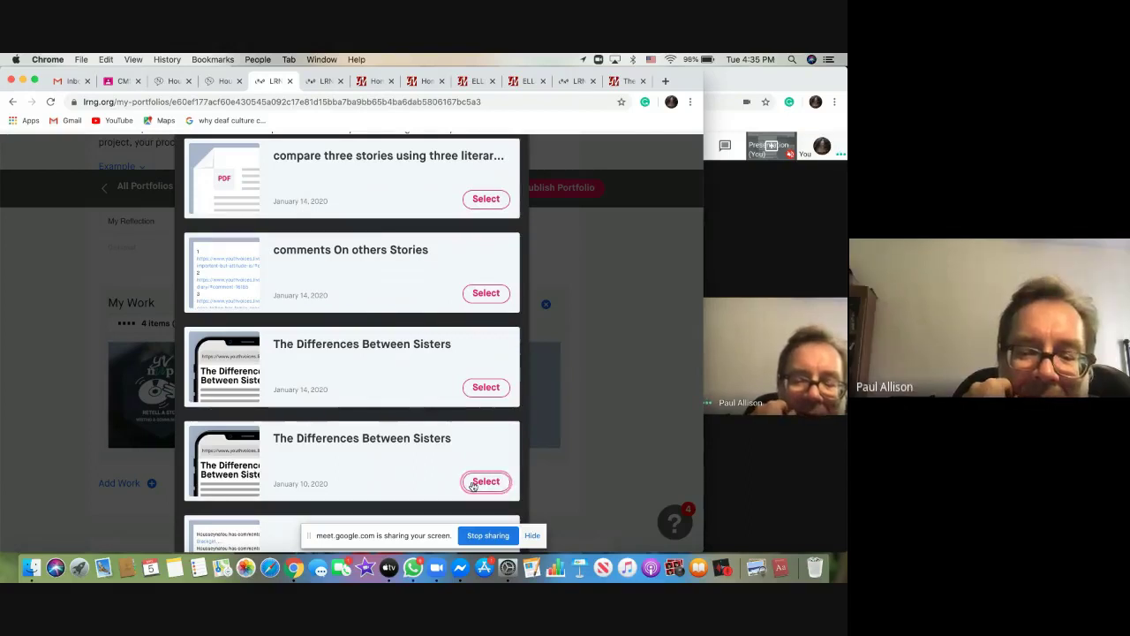
{"action": "scroll", "coordinate": [490, 439], "scroll_direction": "down", "scroll_amount": 2}
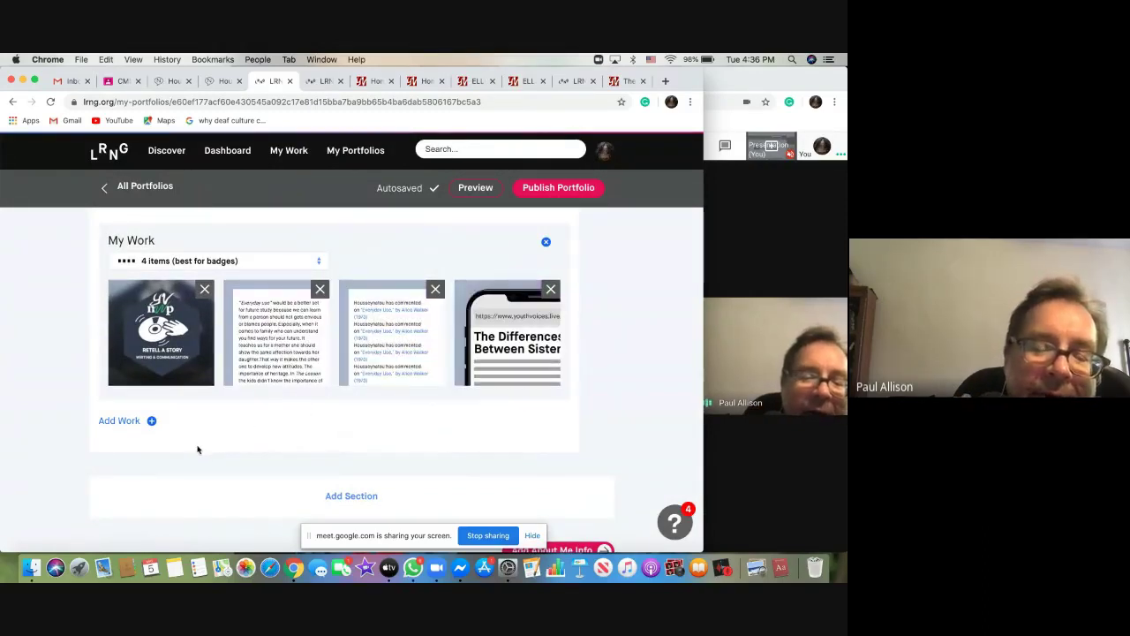
Step: Add a new My Work block below the first and set it to 4 items
{"action": "left_click", "coordinate": [151, 422]}
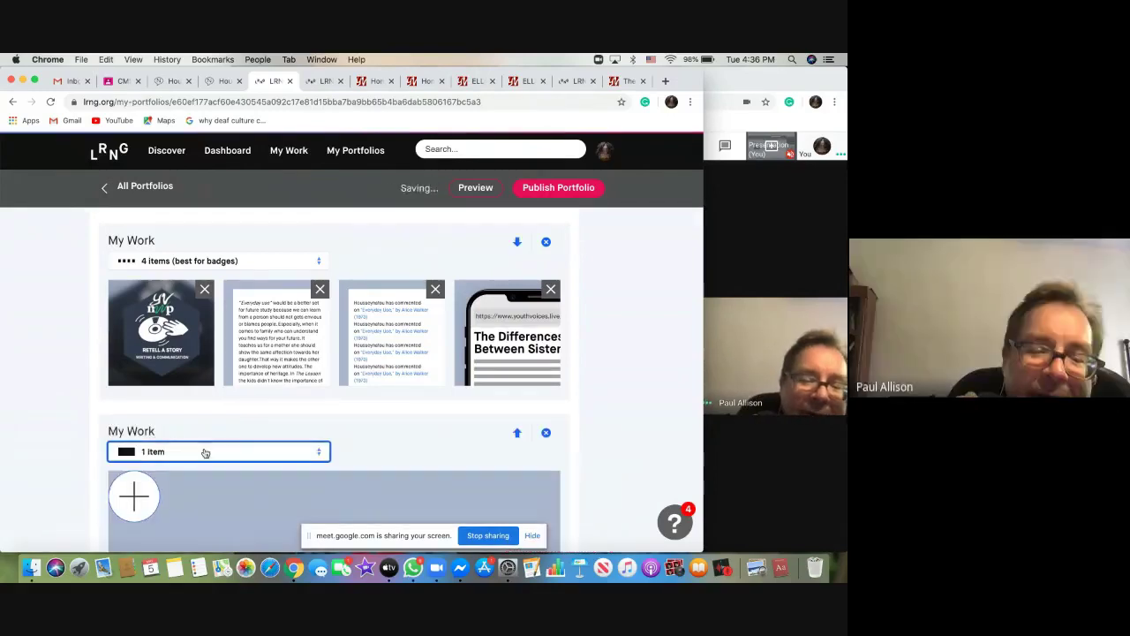
{"action": "scroll", "coordinate": [361, 456], "scroll_direction": "down", "scroll_amount": 5}
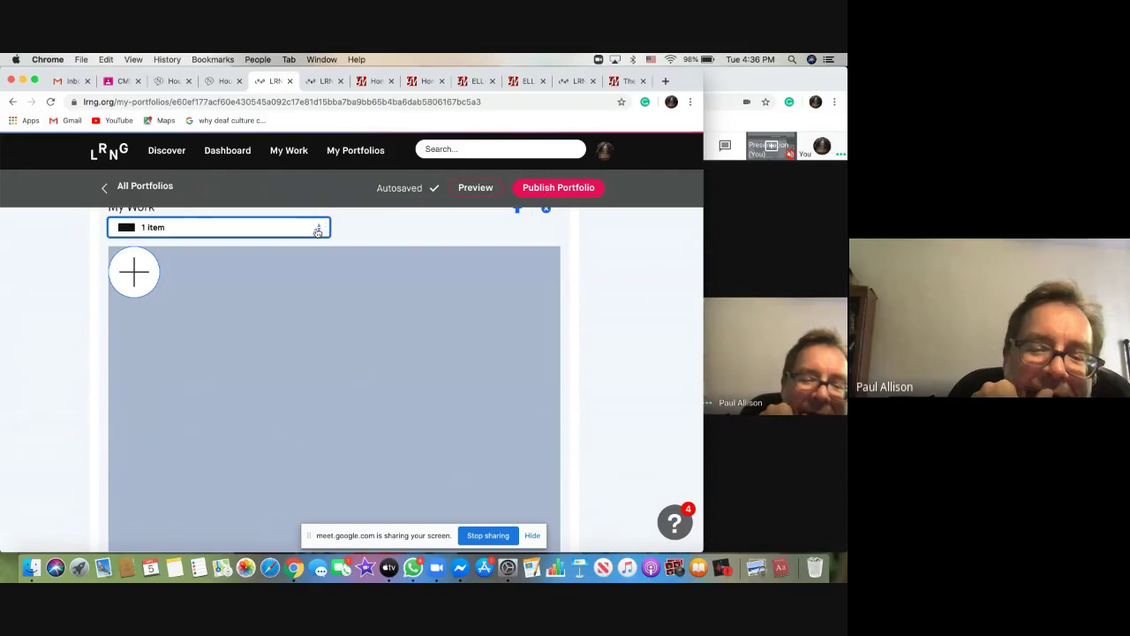
{"action": "left_click", "coordinate": [318, 229]}
{"action": "left_click", "coordinate": [249, 357]}
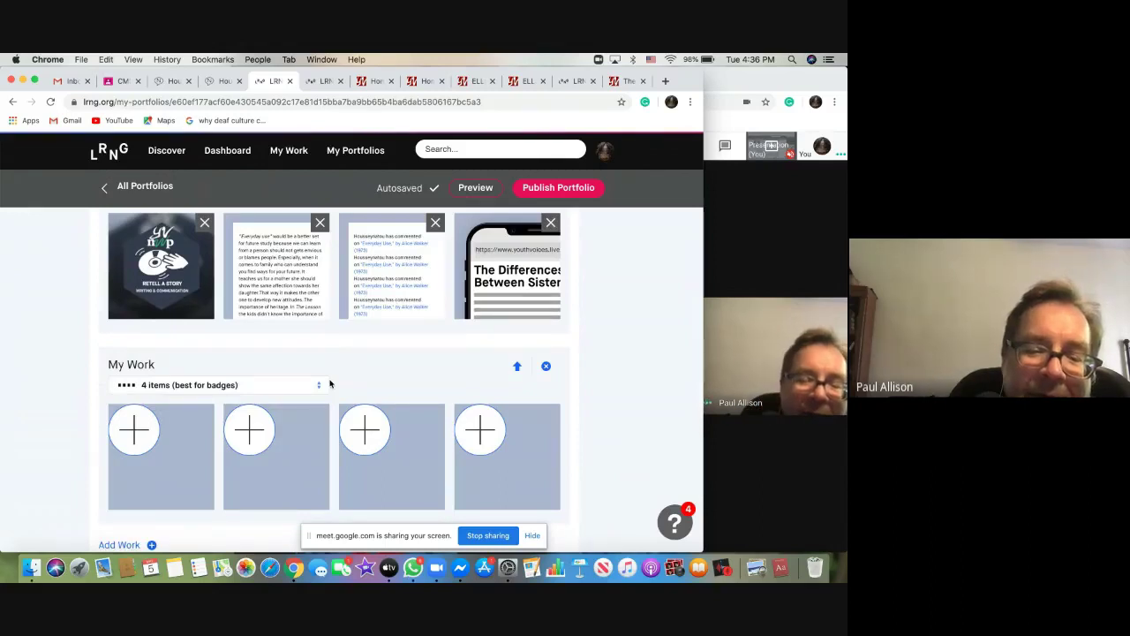
Step: Switch to the Retell A Story badge's evidence page to review its five submitted pieces
{"action": "left_click", "coordinate": [576, 81]}
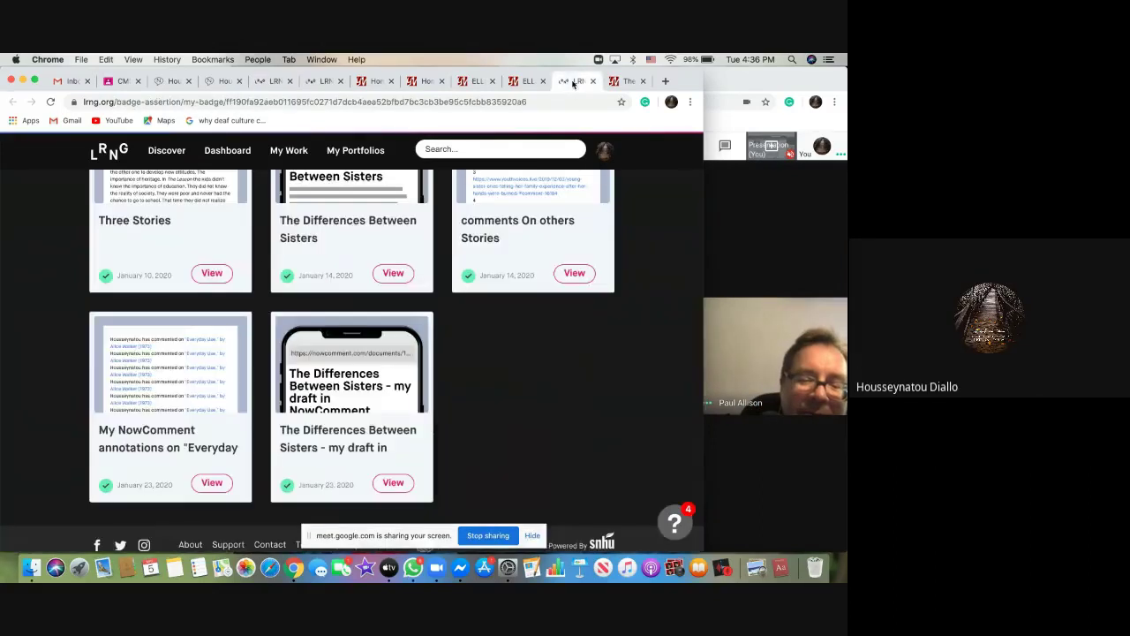
{"action": "scroll", "coordinate": [415, 292], "scroll_direction": "up", "scroll_amount": 2}
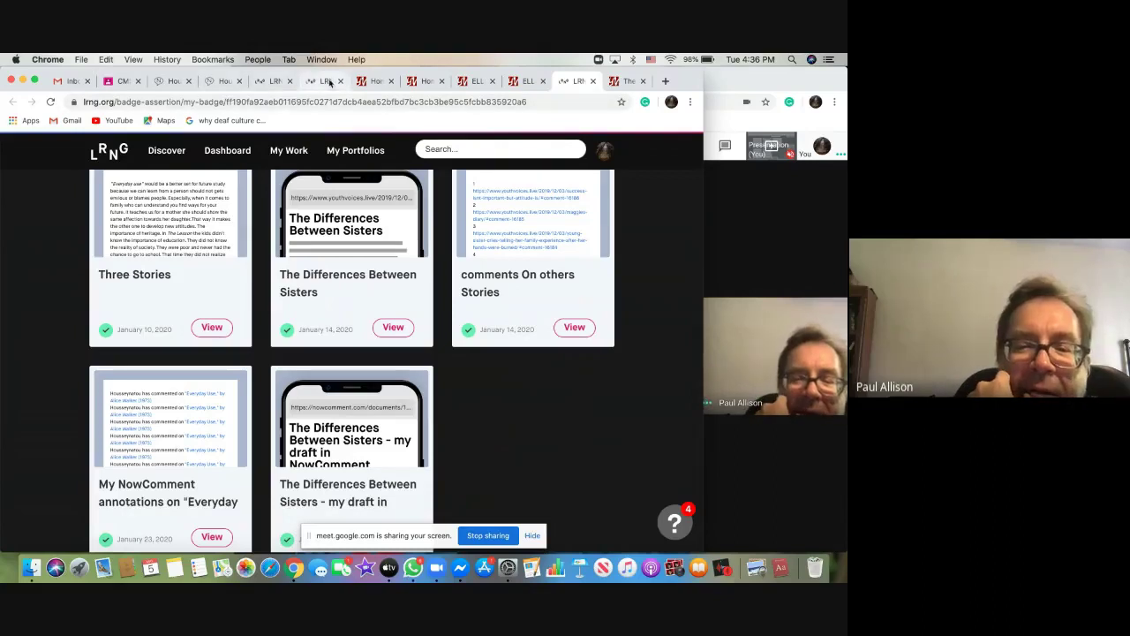
Step: Put 'The Differences Between Sisters' into the first slot of the new work block
{"action": "left_click", "coordinate": [270, 81]}
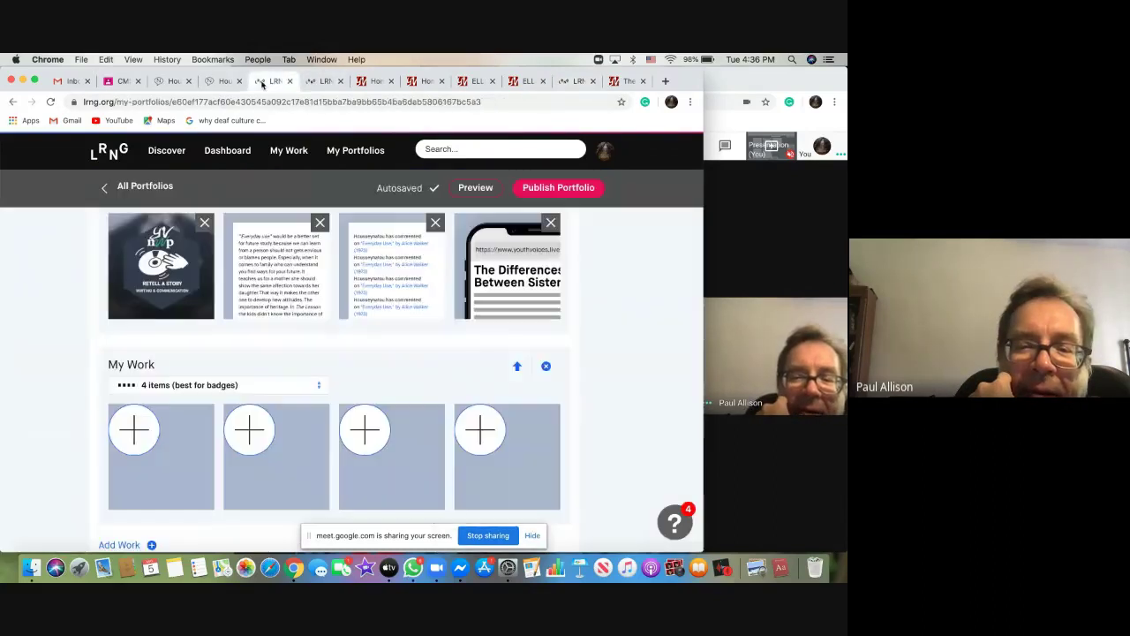
{"action": "left_click", "coordinate": [133, 432]}
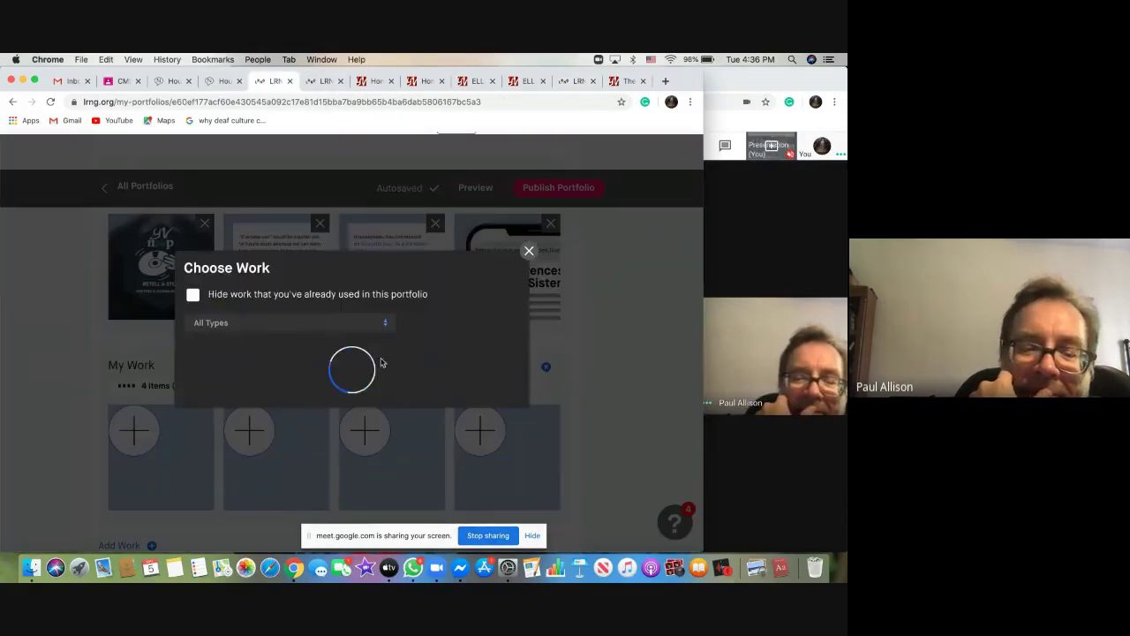
{"action": "scroll", "coordinate": [348, 405], "scroll_direction": "down", "scroll_amount": 10}
{"action": "scroll", "coordinate": [347, 408], "scroll_direction": "down", "scroll_amount": 10}
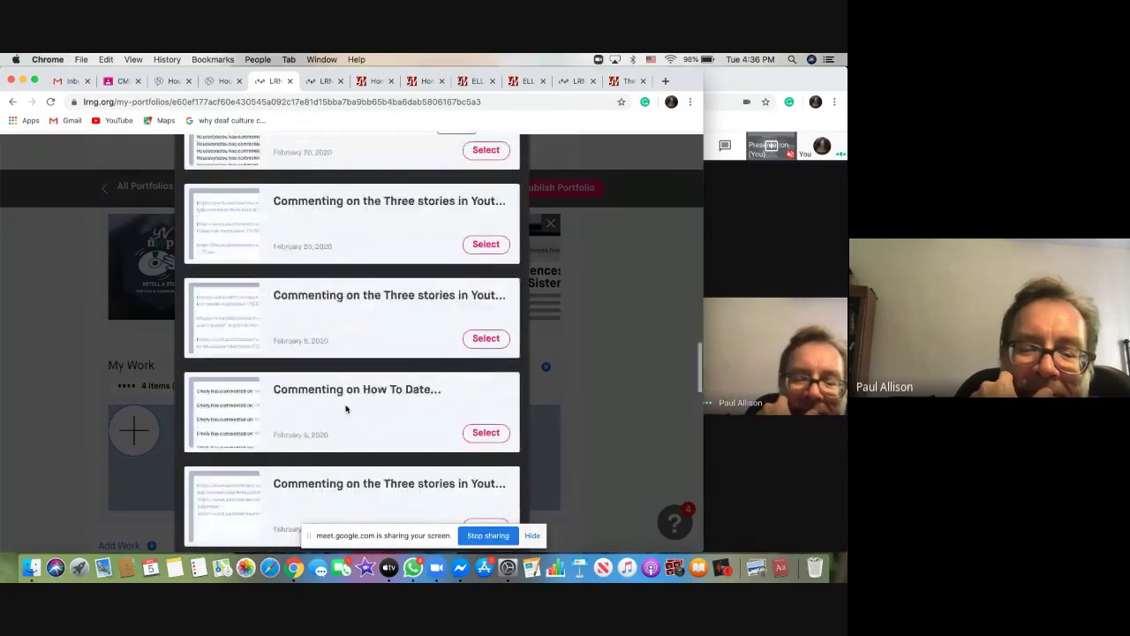
{"action": "scroll", "coordinate": [347, 408], "scroll_direction": "down", "scroll_amount": 3}
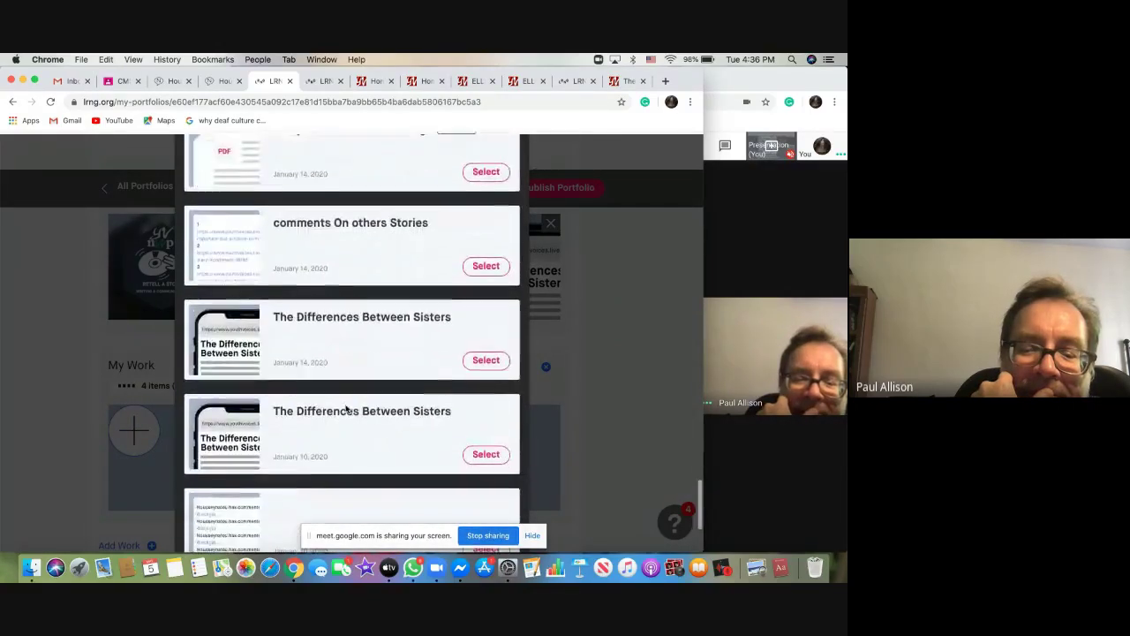
{"action": "scroll", "coordinate": [345, 404], "scroll_direction": "up", "scroll_amount": 2}
{"action": "scroll", "coordinate": [375, 447], "scroll_direction": "down", "scroll_amount": 1}
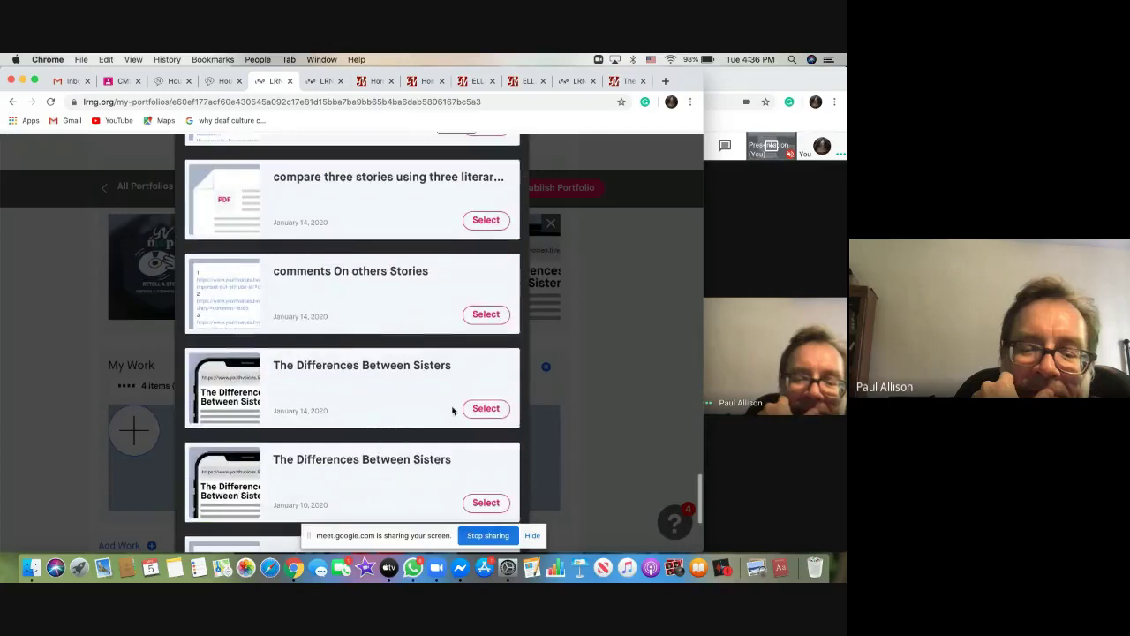
{"action": "left_click", "coordinate": [493, 411]}
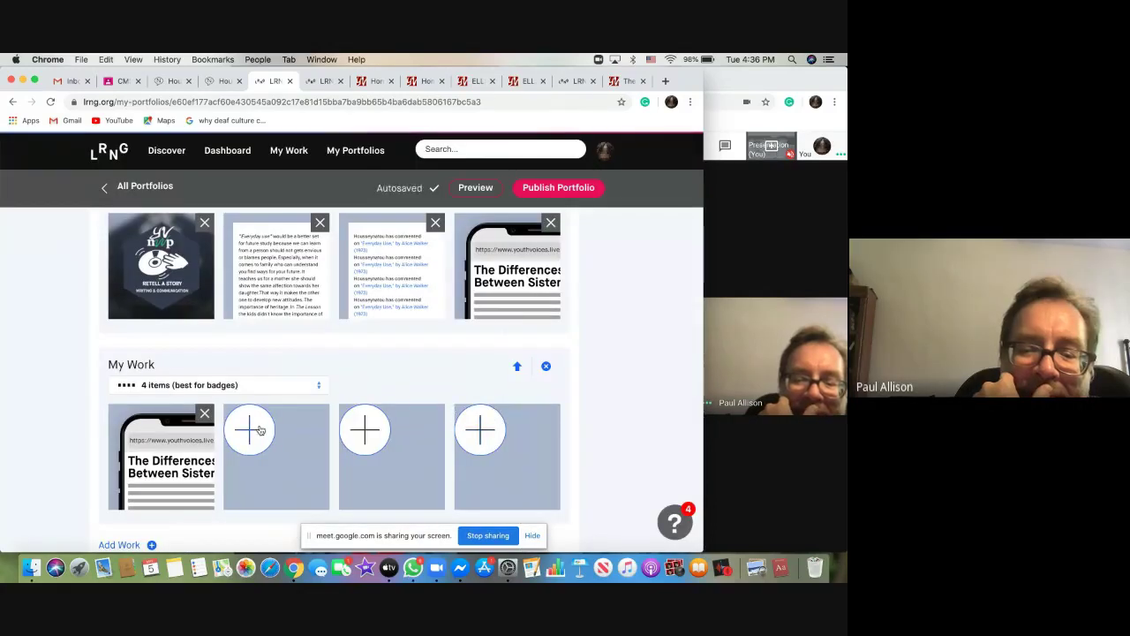
Step: Add 'comments On others Stories' to the new block's second slot
{"action": "left_click", "coordinate": [250, 430]}
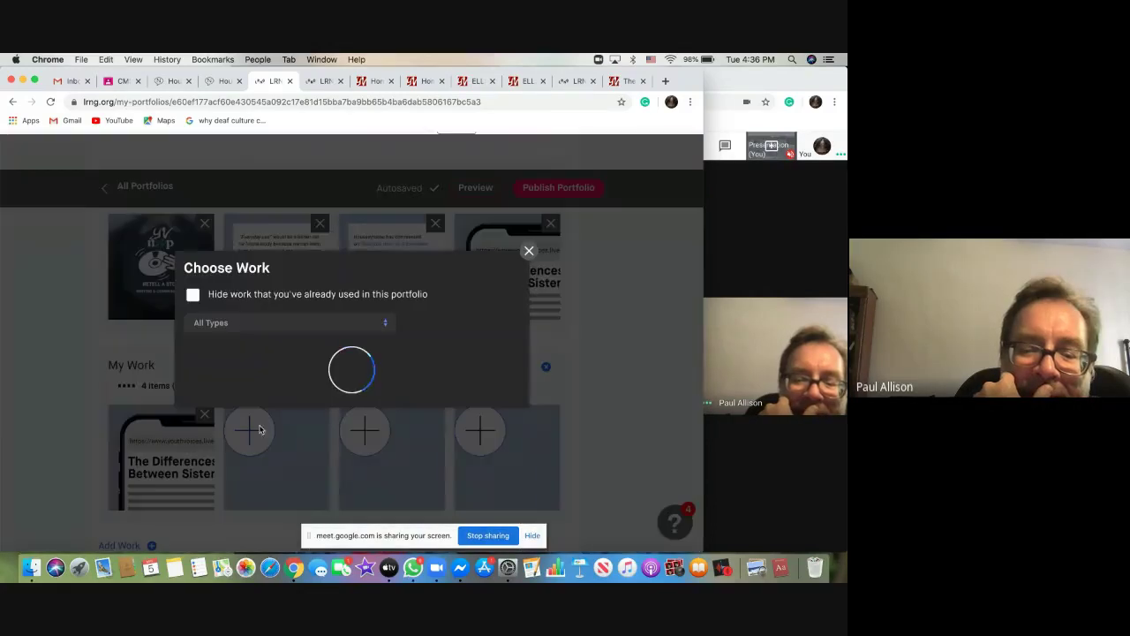
{"action": "scroll", "coordinate": [322, 411], "scroll_direction": "down", "scroll_amount": 15}
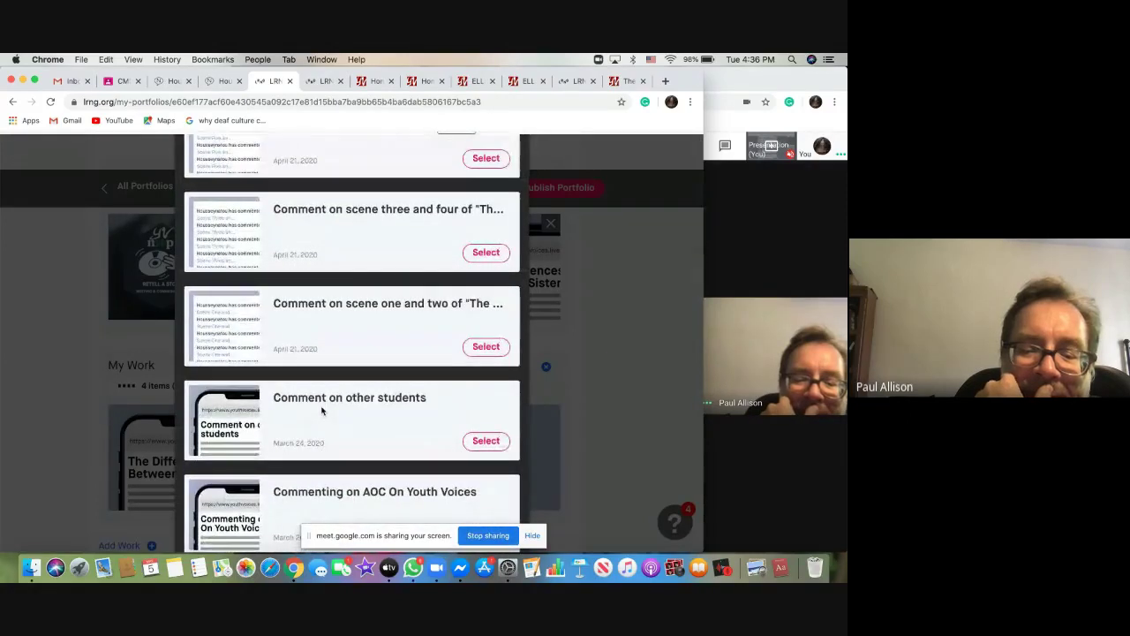
{"action": "scroll", "coordinate": [323, 411], "scroll_direction": "down", "scroll_amount": 3}
{"action": "scroll", "coordinate": [323, 410], "scroll_direction": "down", "scroll_amount": 5}
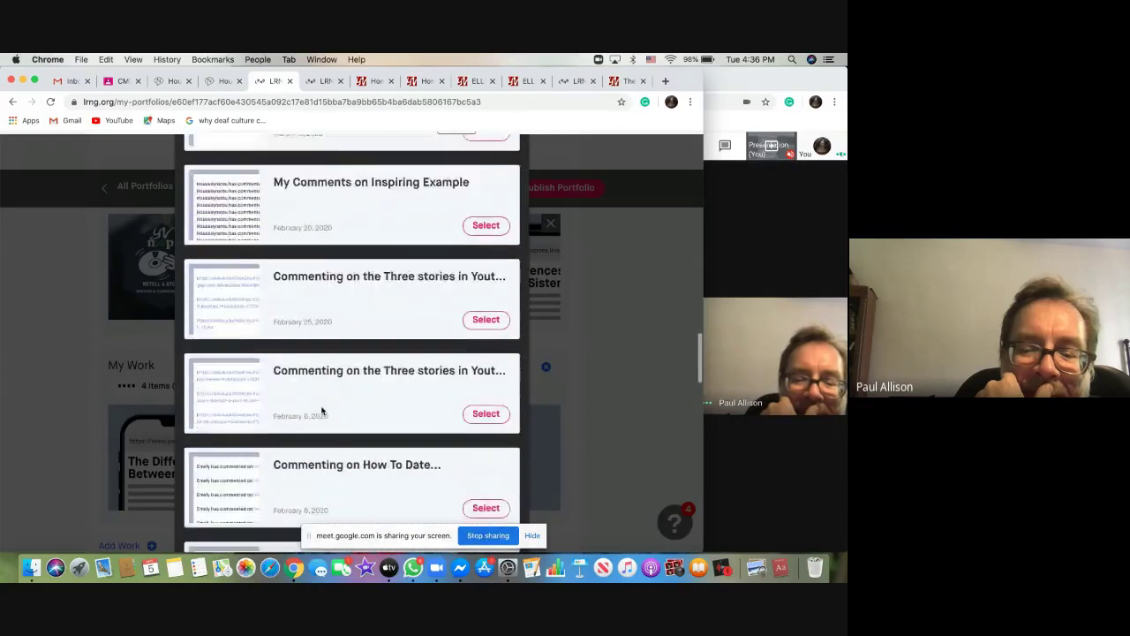
{"action": "scroll", "coordinate": [323, 410], "scroll_direction": "down", "scroll_amount": 8}
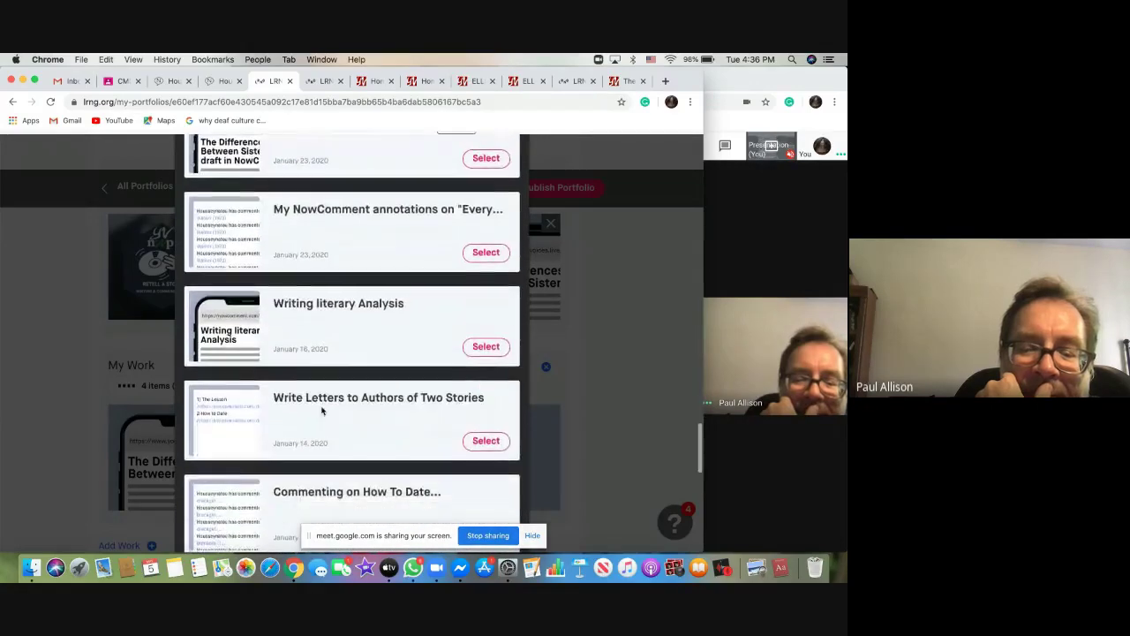
{"action": "scroll", "coordinate": [322, 410], "scroll_direction": "down", "scroll_amount": 5}
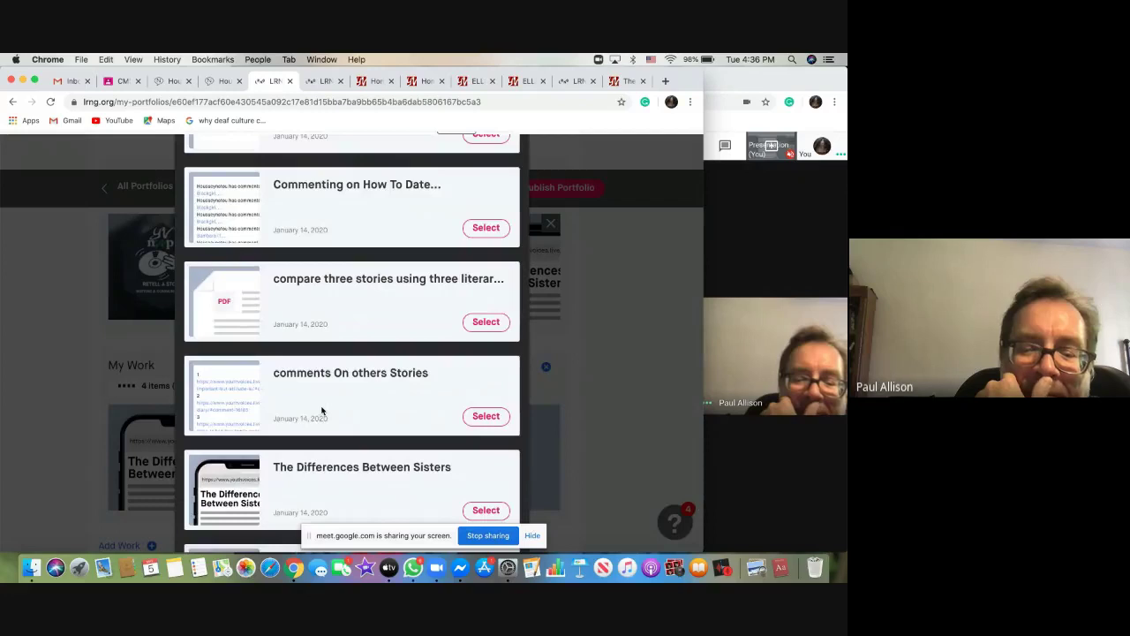
{"action": "left_click", "coordinate": [486, 416]}
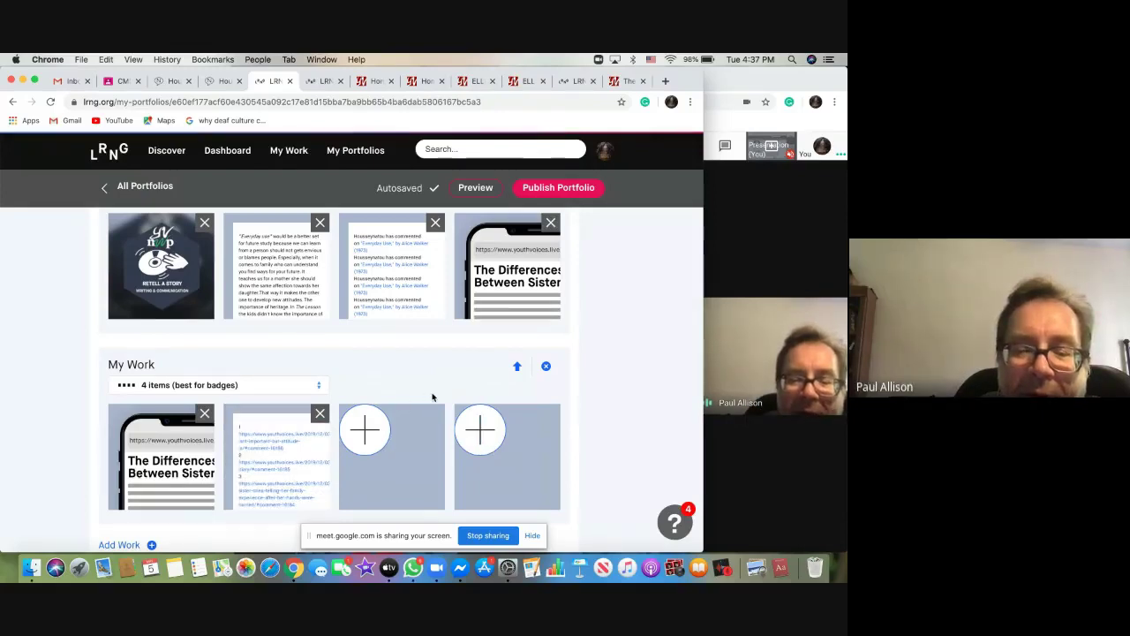
{"action": "scroll", "coordinate": [437, 455], "scroll_direction": "down", "scroll_amount": 5}
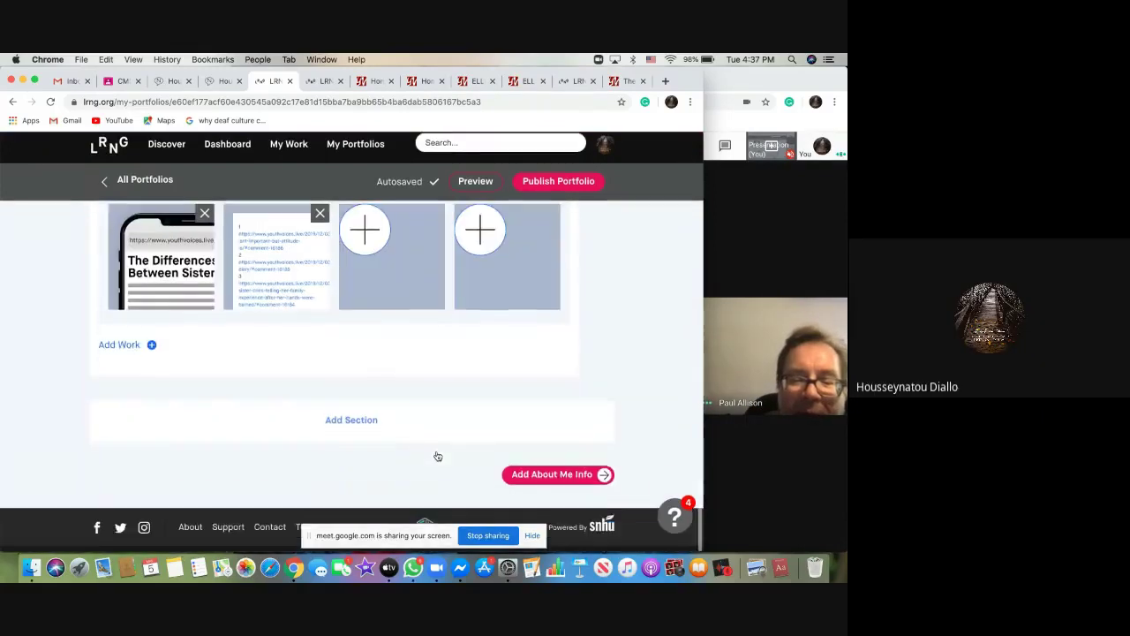
{"action": "scroll", "coordinate": [436, 456], "scroll_direction": "up", "scroll_amount": 2}
{"action": "scroll", "coordinate": [436, 456], "scroll_direction": "up", "scroll_amount": 5}
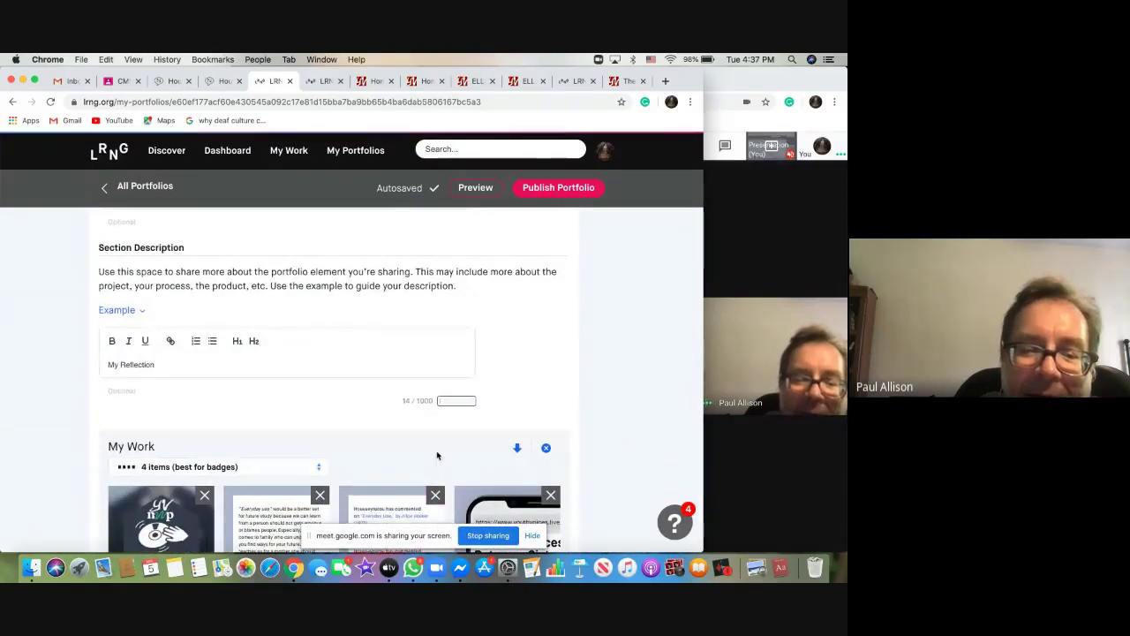
{"action": "scroll", "coordinate": [436, 456], "scroll_direction": "down", "scroll_amount": 4}
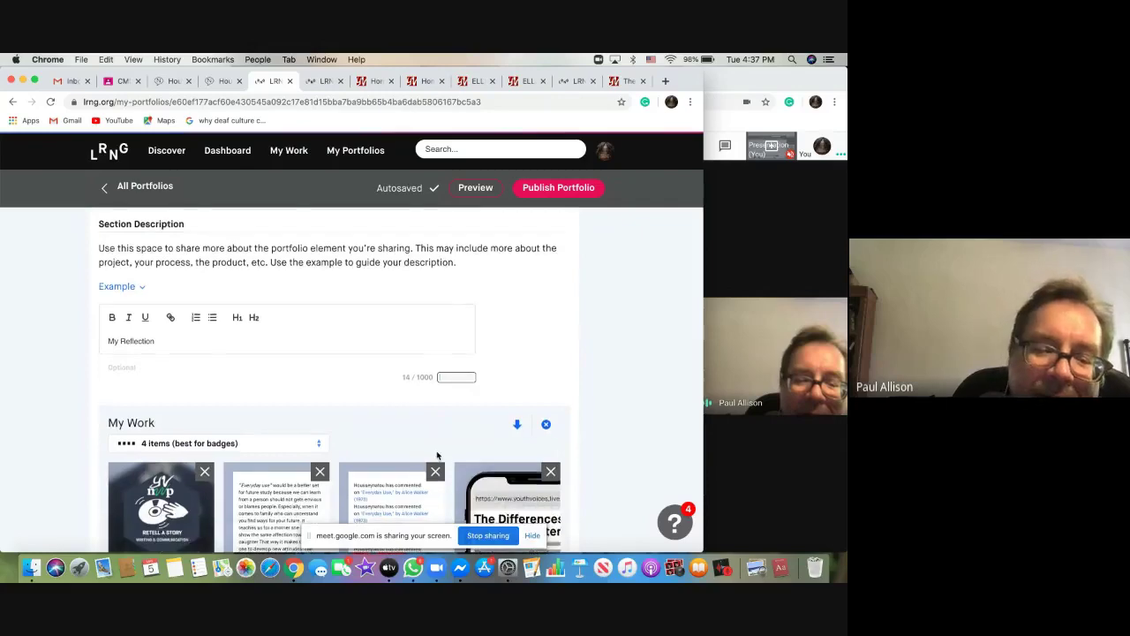
{"action": "scroll", "coordinate": [437, 456], "scroll_direction": "down", "scroll_amount": 5}
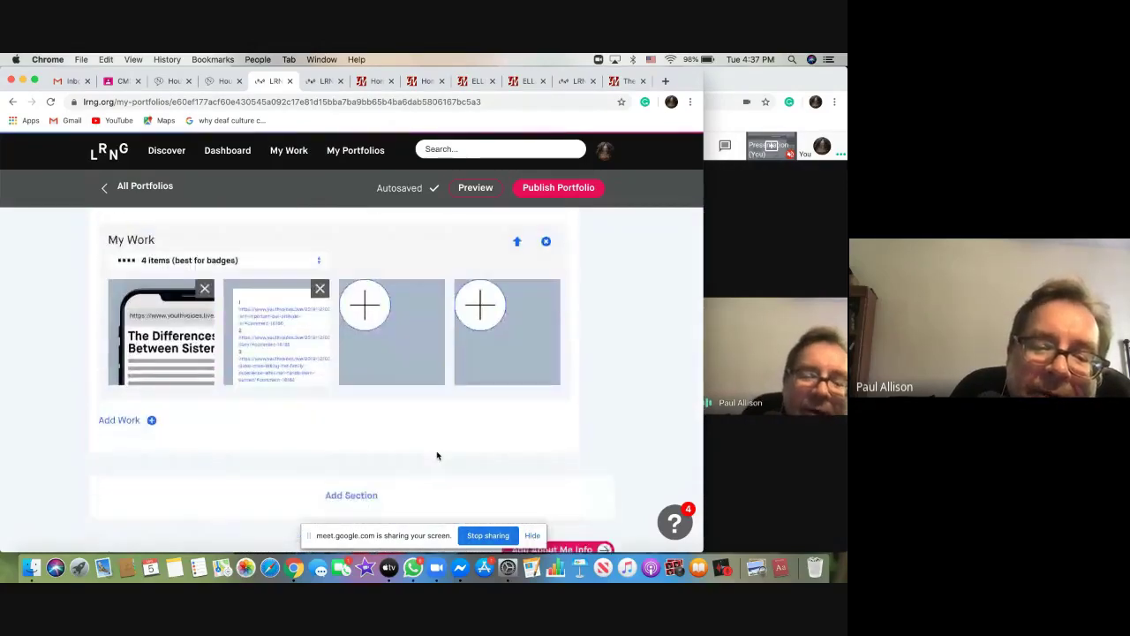
{"action": "scroll", "coordinate": [437, 455], "scroll_direction": "up", "scroll_amount": 15}
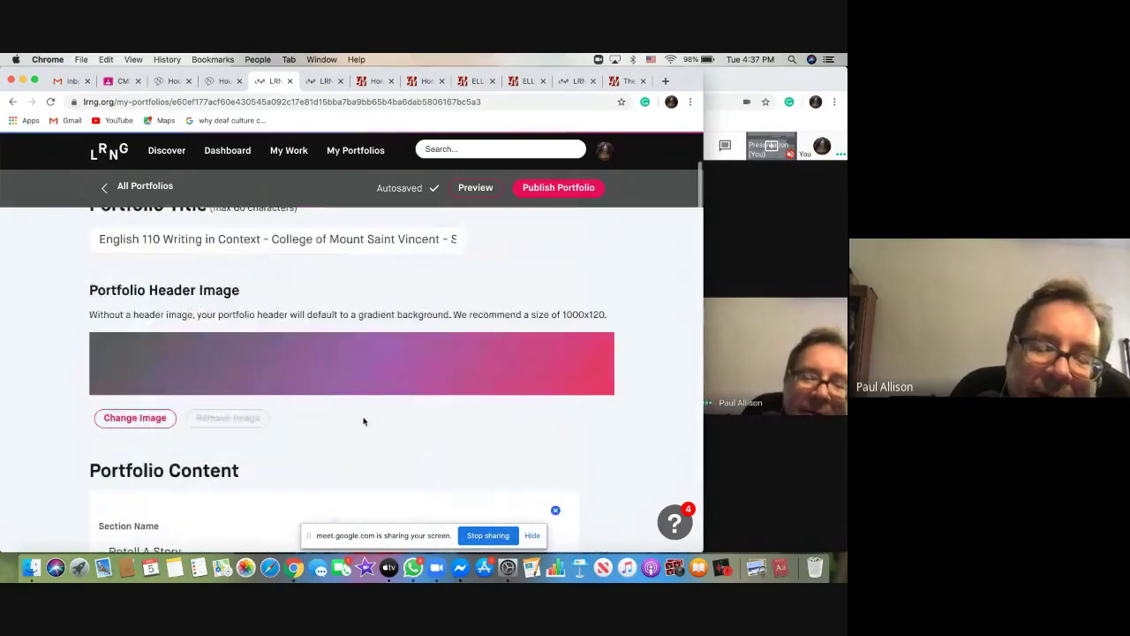
{"action": "scroll", "coordinate": [332, 500], "scroll_direction": "down", "scroll_amount": 3}
{"action": "scroll", "coordinate": [332, 500], "scroll_direction": "down", "scroll_amount": 3}
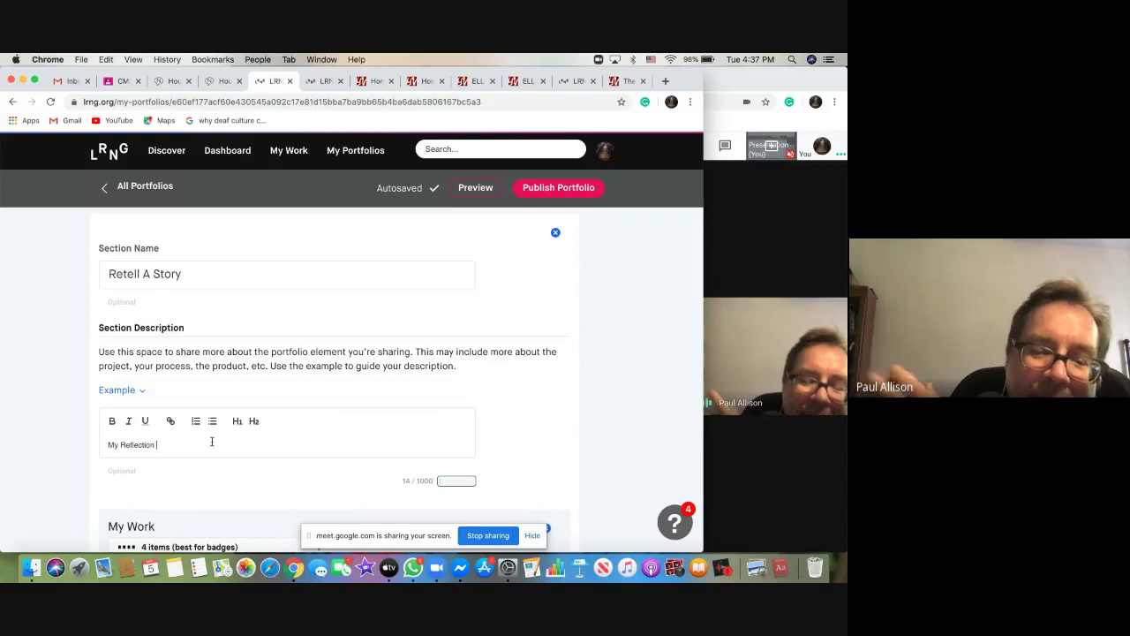
{"action": "scroll", "coordinate": [212, 442], "scroll_direction": "down", "scroll_amount": 5}
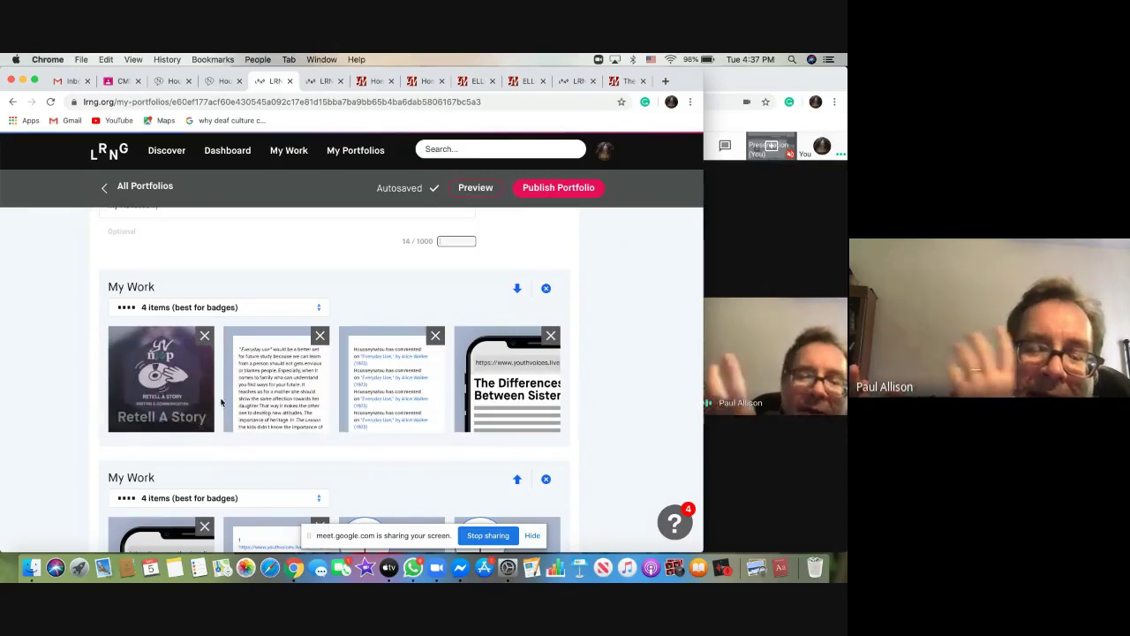
{"action": "scroll", "coordinate": [256, 415], "scroll_direction": "up", "scroll_amount": 4}
{"action": "scroll", "coordinate": [259, 383], "scroll_direction": "up", "scroll_amount": 2}
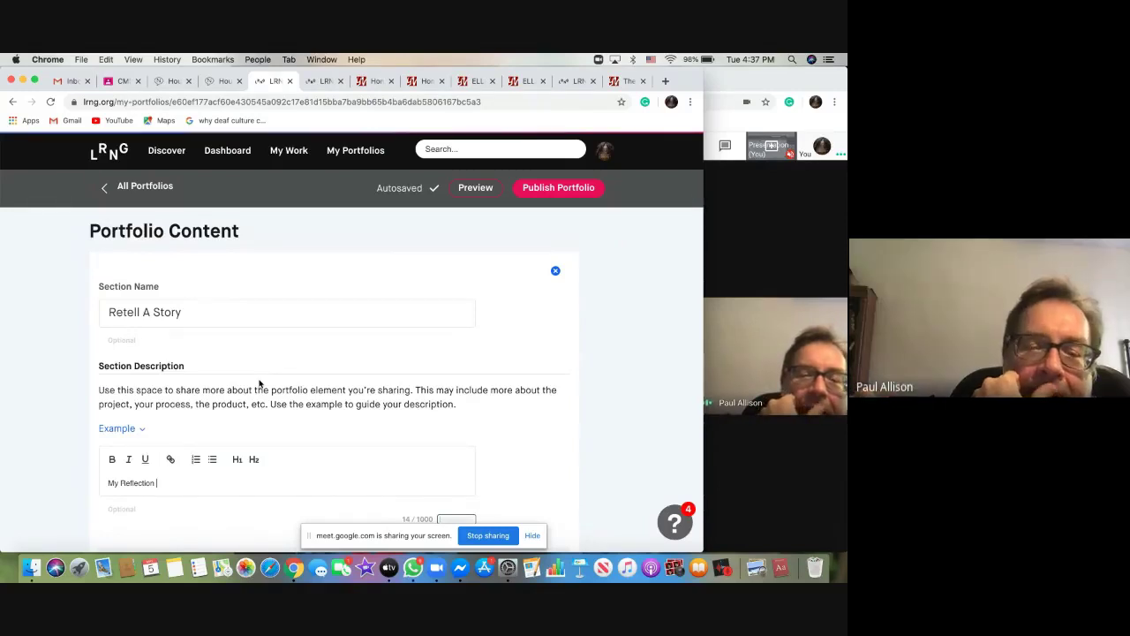
{"action": "scroll", "coordinate": [259, 383], "scroll_direction": "down", "scroll_amount": 10}
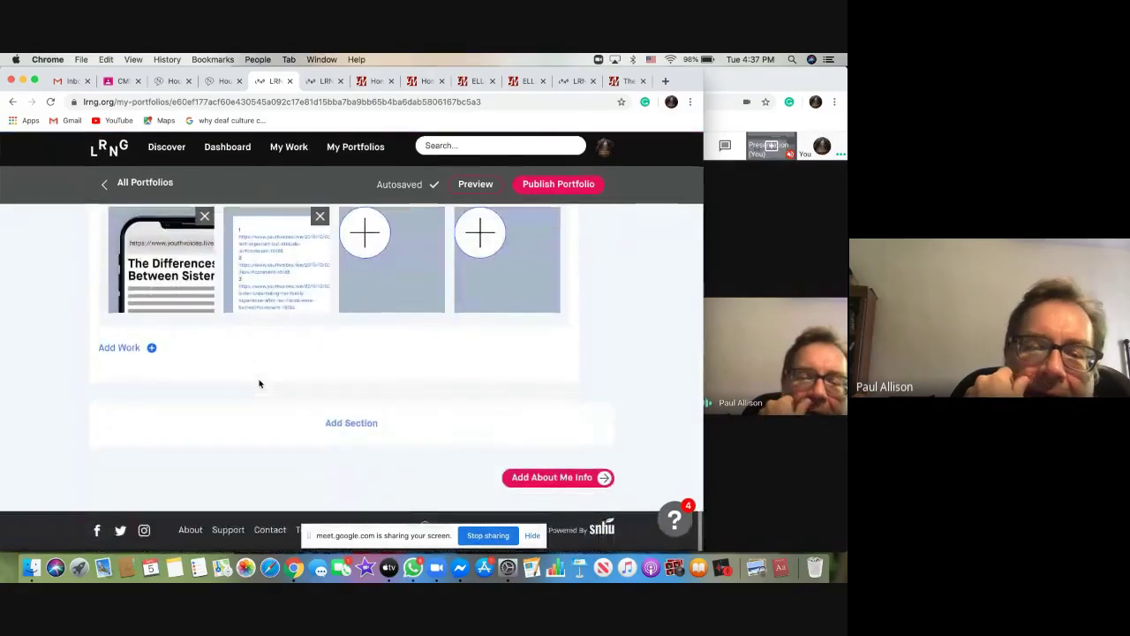
Step: Add a portfolio section below Retell A Story and start naming it "Liter"
{"action": "left_click", "coordinate": [346, 429]}
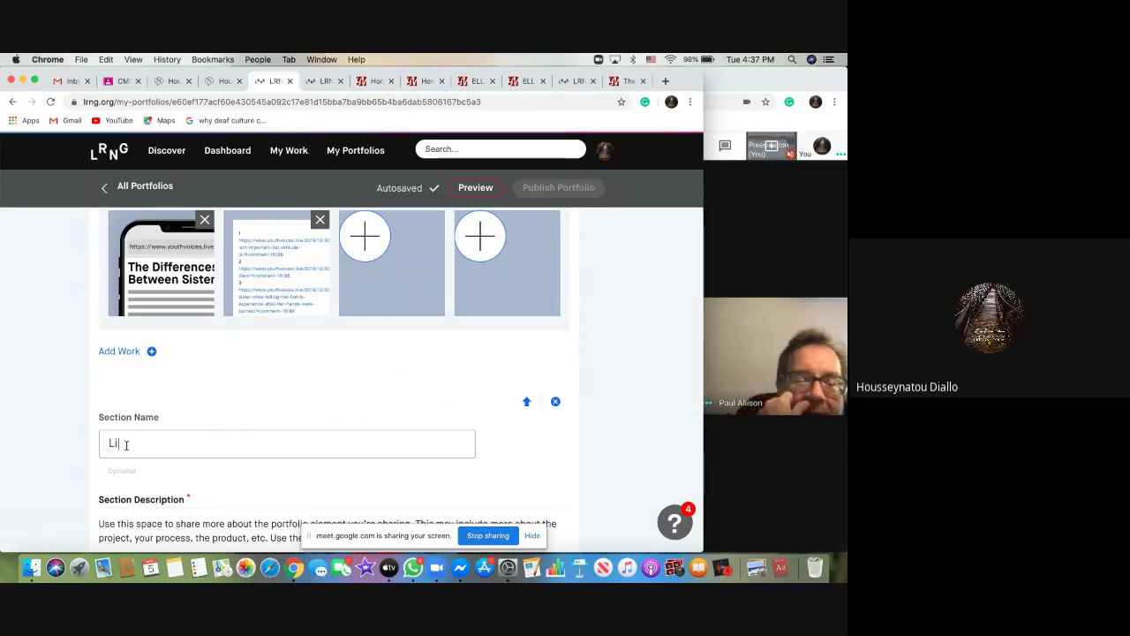
{"action": "type", "text": "Lite"}
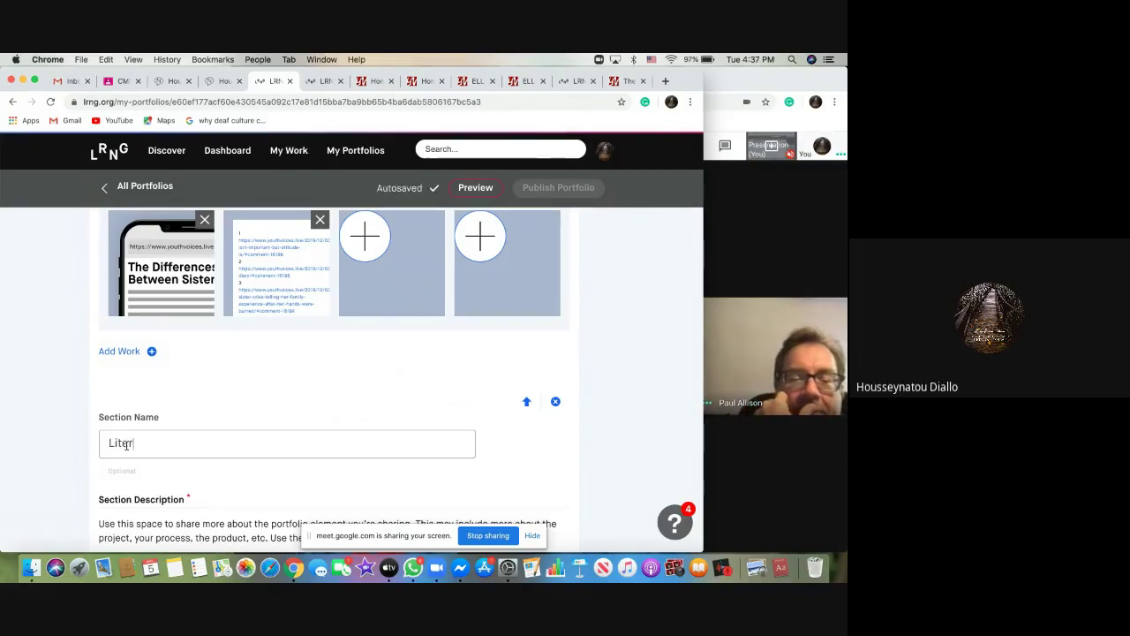
{"action": "type", "text": "r"}
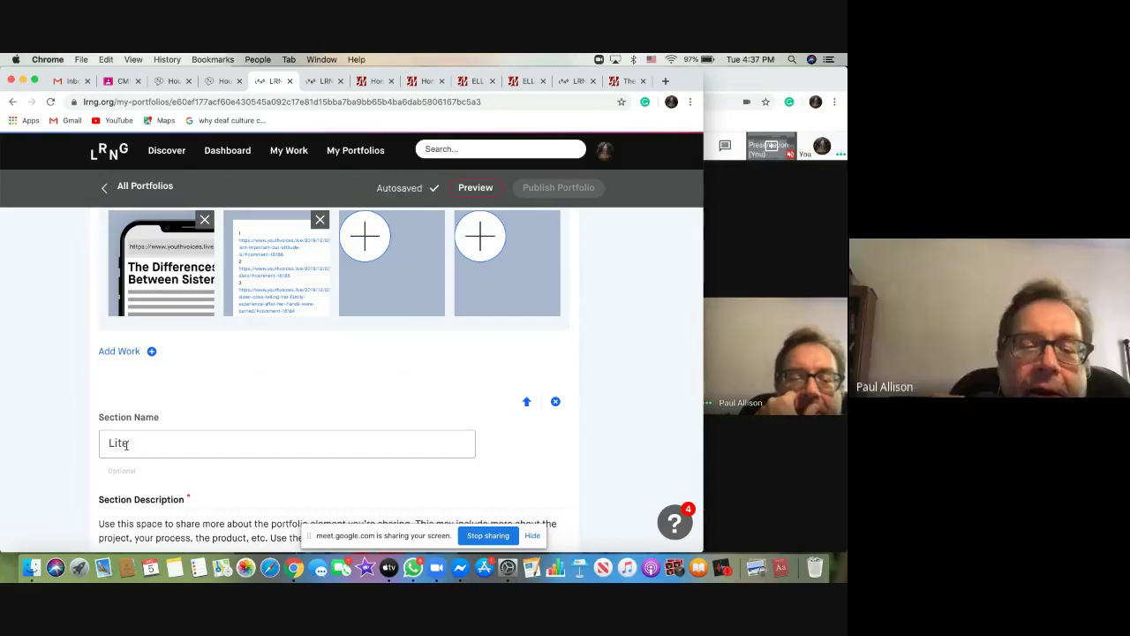
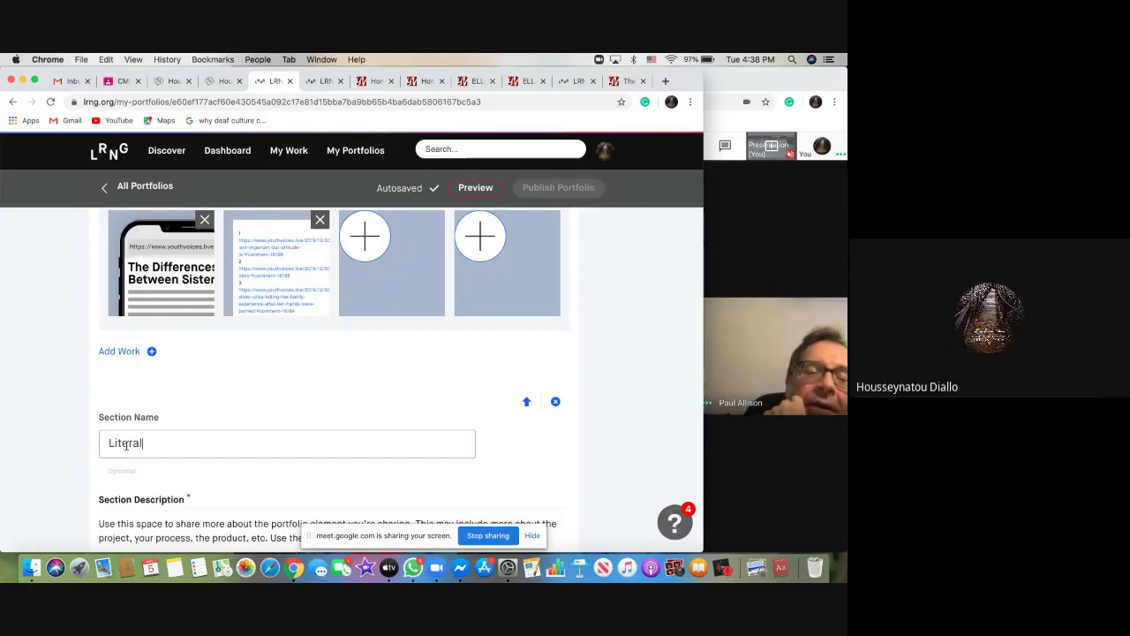
Step: Correct the section name from 'Literal' to 'Literary'
{"action": "key", "text": "BackSpace"}
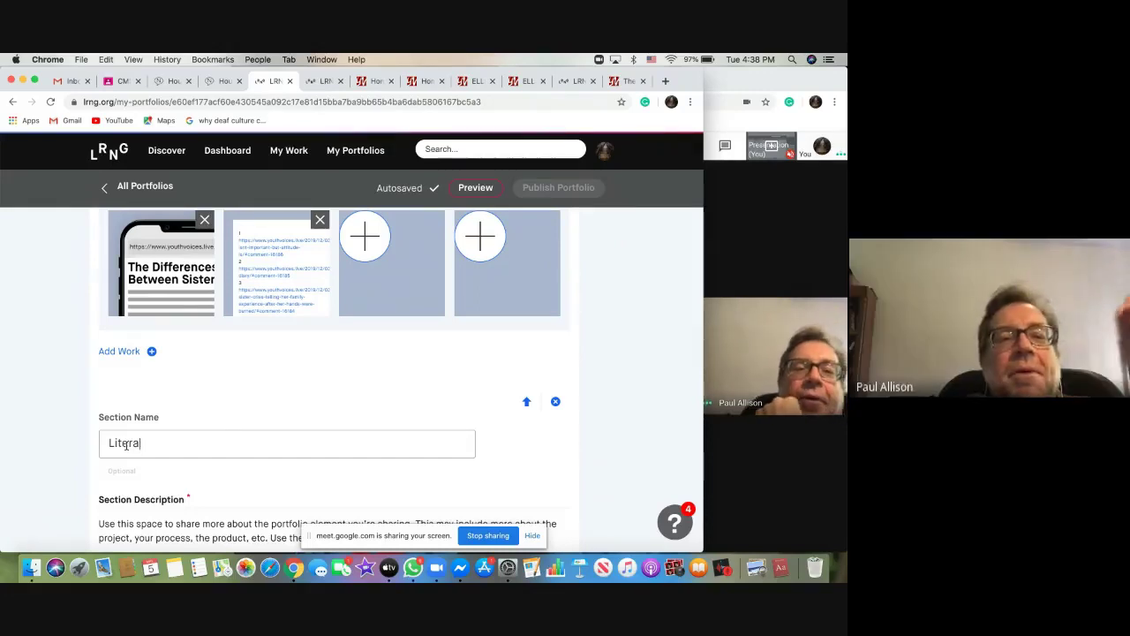
{"action": "type", "text": "ry"}
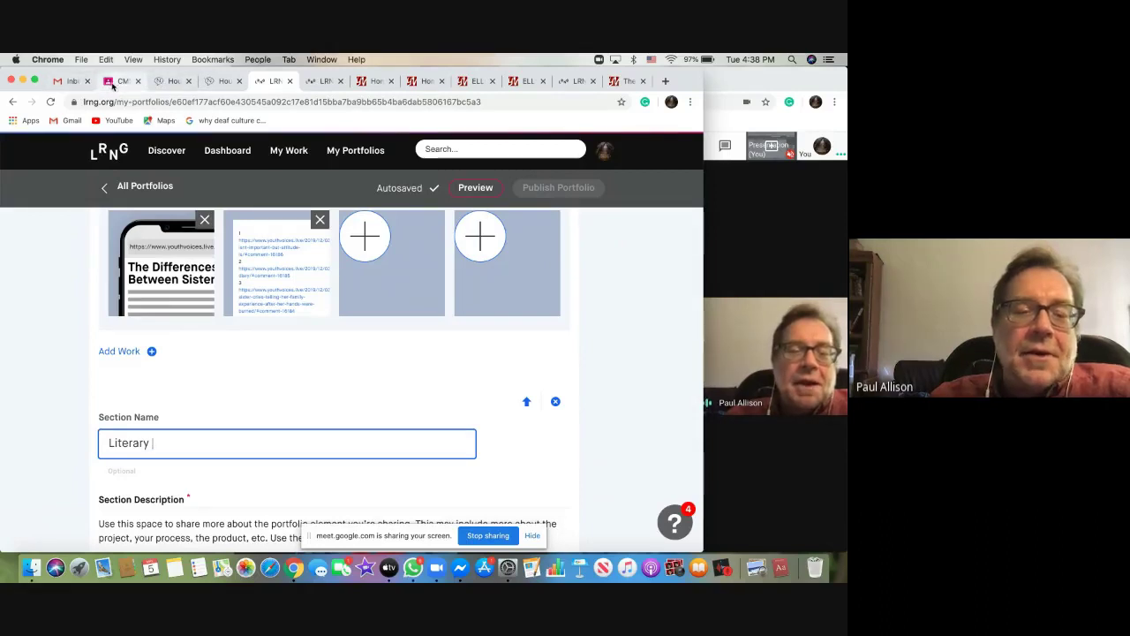
Step: Open the English 110 class email and preview its agenda PDF attachment
{"action": "left_click", "coordinate": [71, 82]}
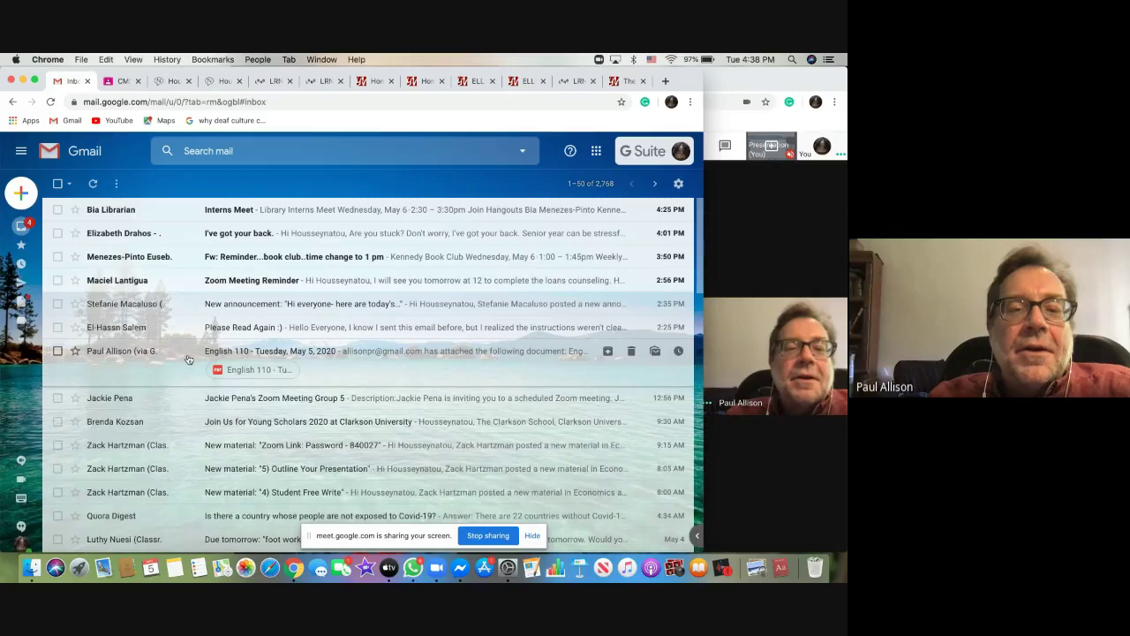
{"action": "left_click", "coordinate": [188, 353]}
{"action": "scroll", "coordinate": [365, 421], "scroll_direction": "down", "scroll_amount": 4}
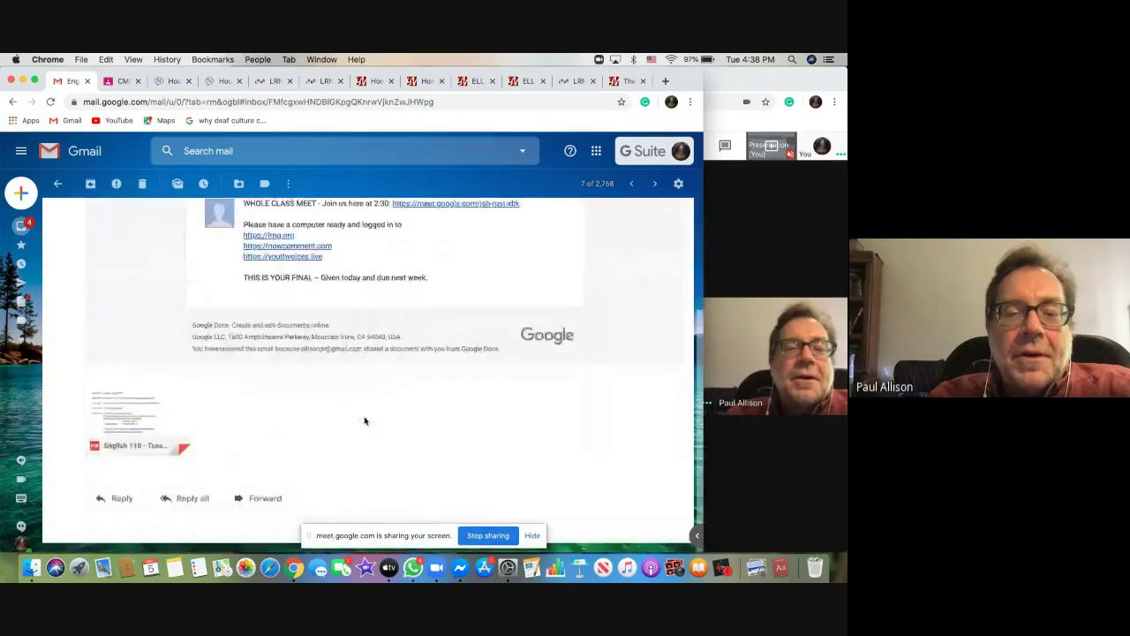
{"action": "left_click", "coordinate": [168, 422]}
{"action": "scroll", "coordinate": [321, 364], "scroll_direction": "down", "scroll_amount": 2}
{"action": "scroll", "coordinate": [320, 364], "scroll_direction": "up", "scroll_amount": 1}
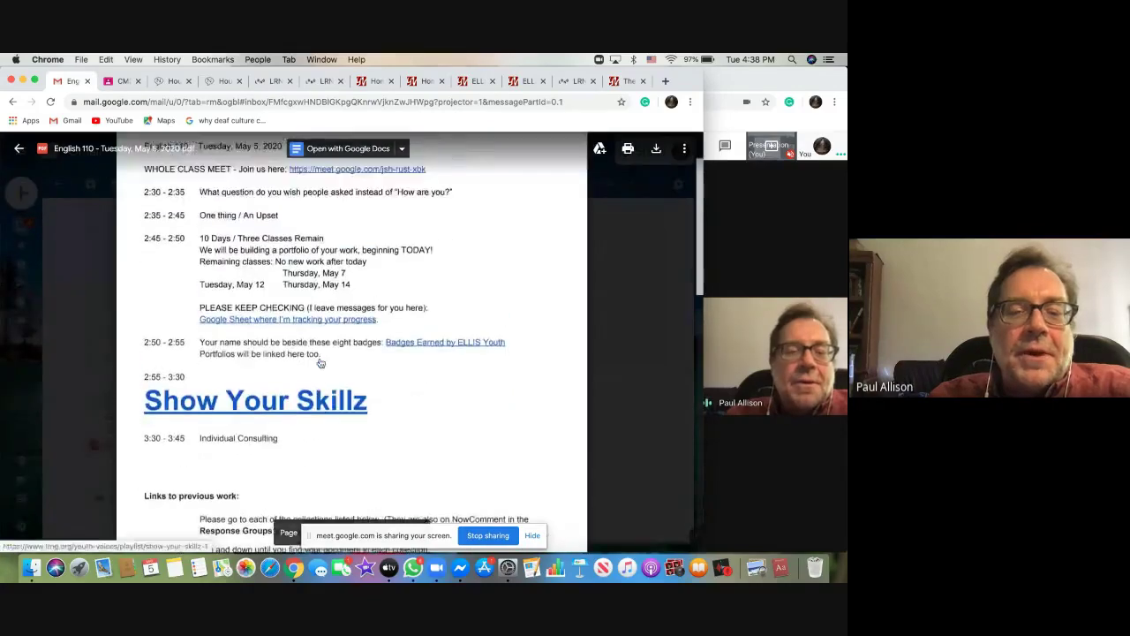
{"action": "scroll", "coordinate": [320, 364], "scroll_direction": "up", "scroll_amount": 1}
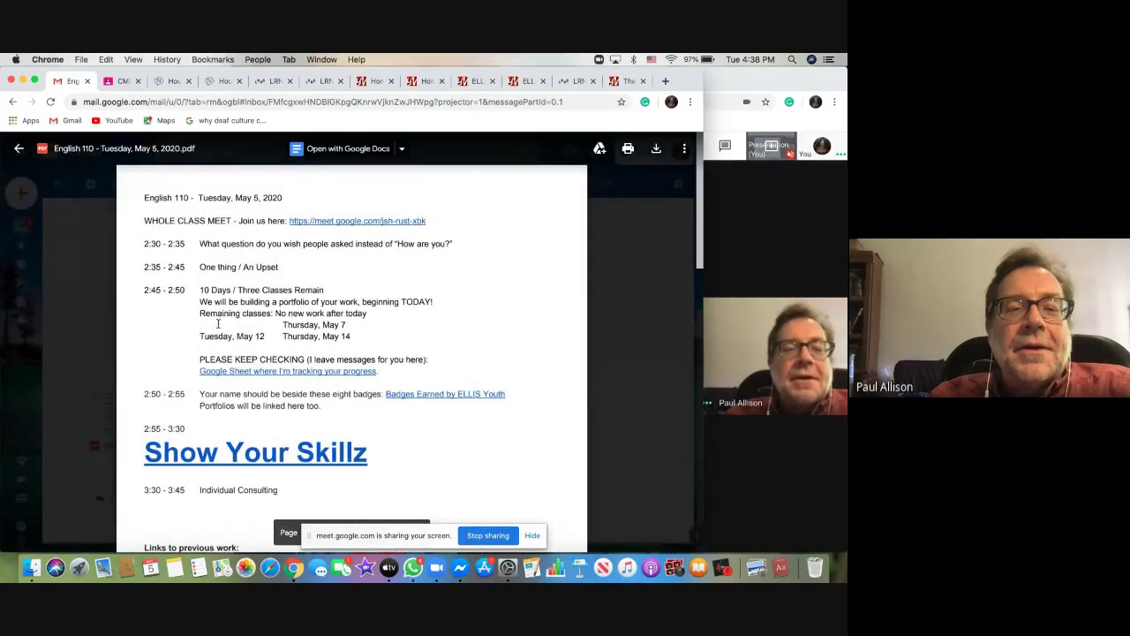
{"action": "scroll", "coordinate": [262, 324], "scroll_direction": "down", "scroll_amount": 5}
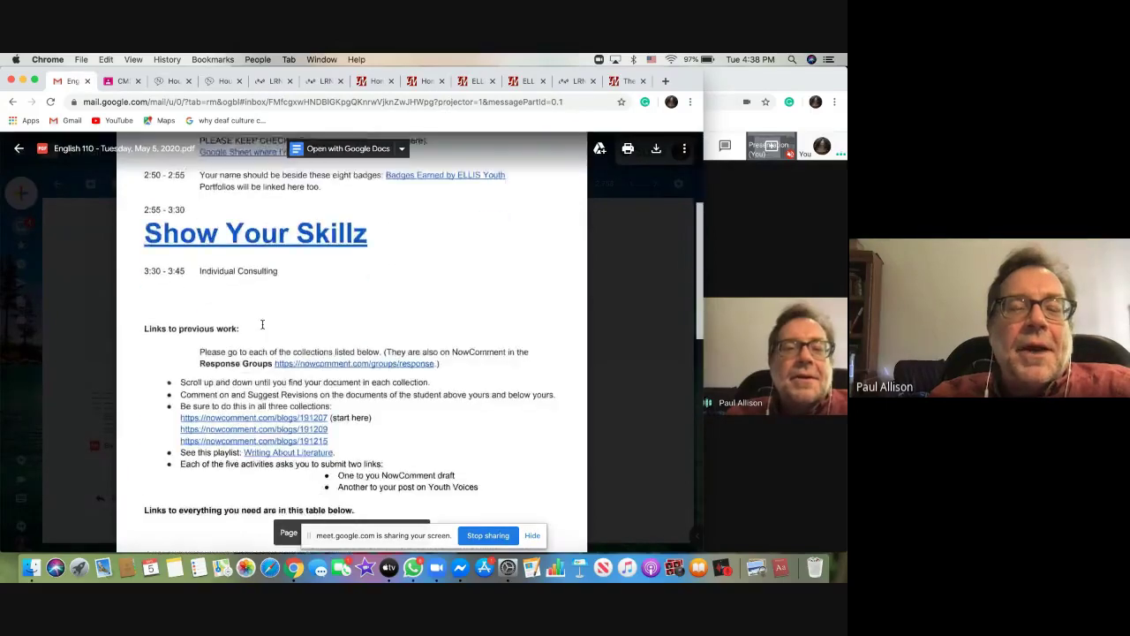
{"action": "scroll", "coordinate": [262, 324], "scroll_direction": "up", "scroll_amount": 5}
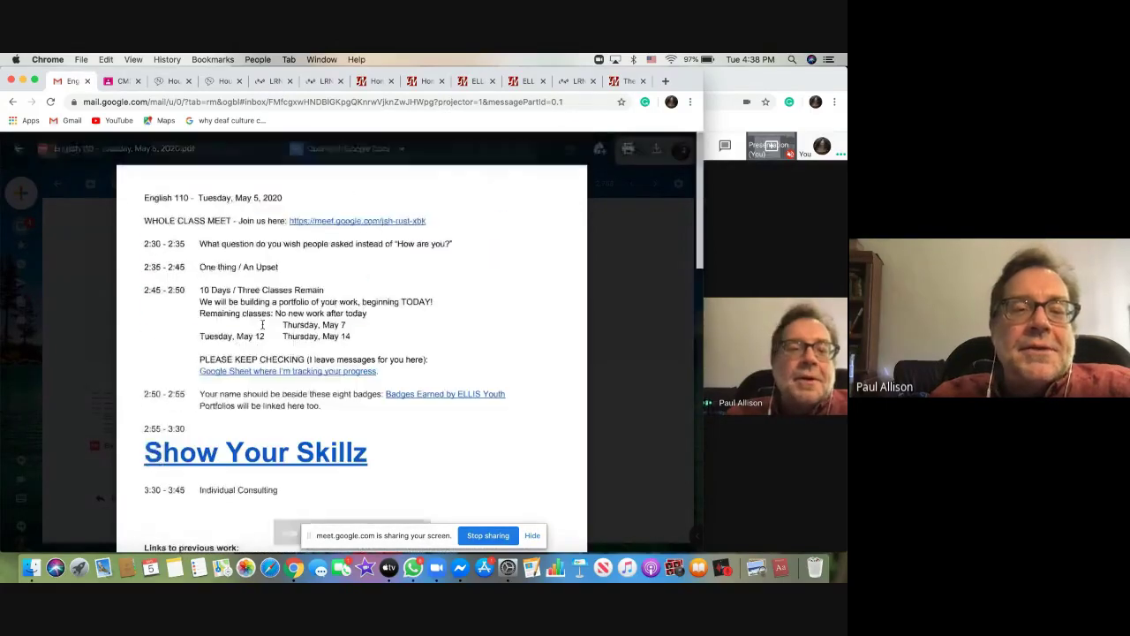
Step: Close the PDF preview, return to the inbox, and launch Google Docs from the apps grid
{"action": "left_click", "coordinate": [18, 151]}
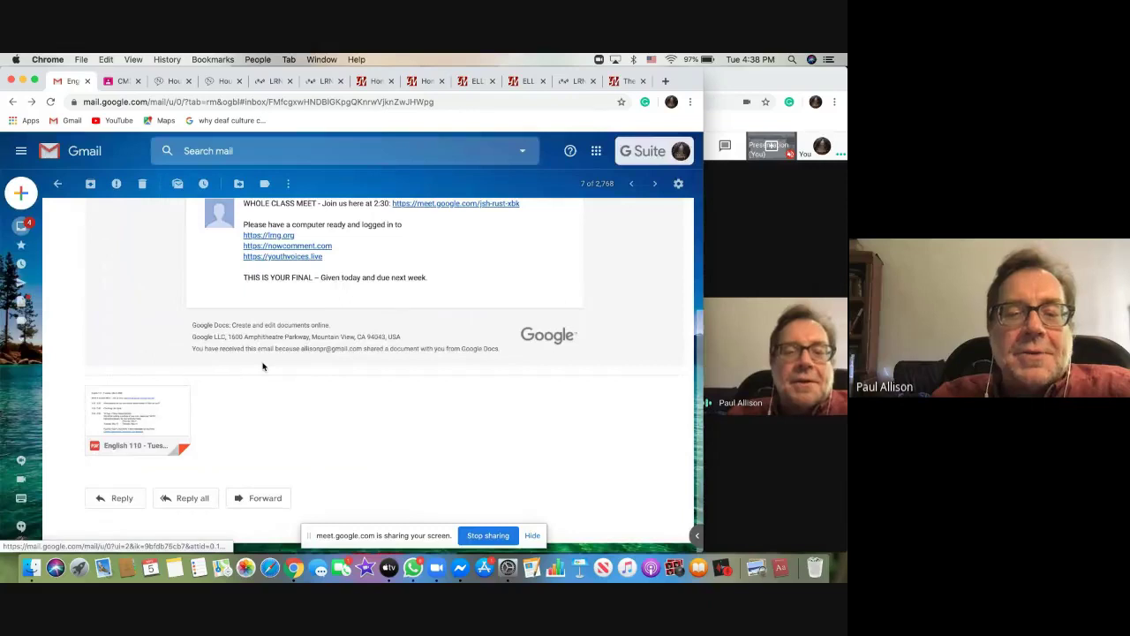
{"action": "scroll", "coordinate": [262, 367], "scroll_direction": "up", "scroll_amount": 1}
{"action": "scroll", "coordinate": [263, 367], "scroll_direction": "down", "scroll_amount": 1}
{"action": "scroll", "coordinate": [262, 367], "scroll_direction": "up", "scroll_amount": 5}
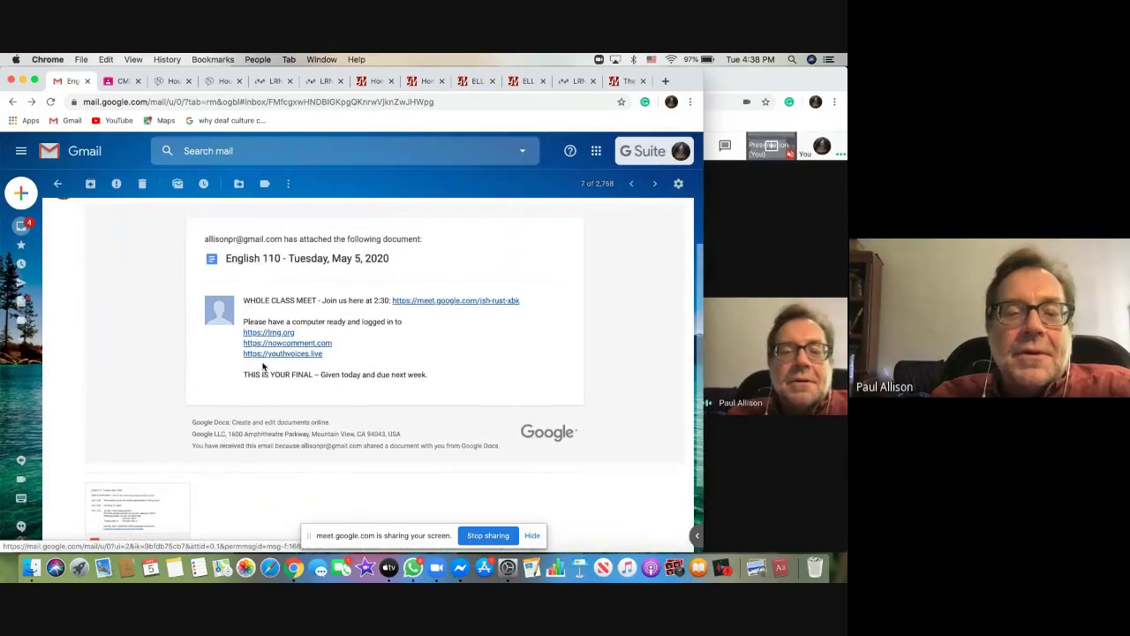
{"action": "left_click", "coordinate": [58, 184]}
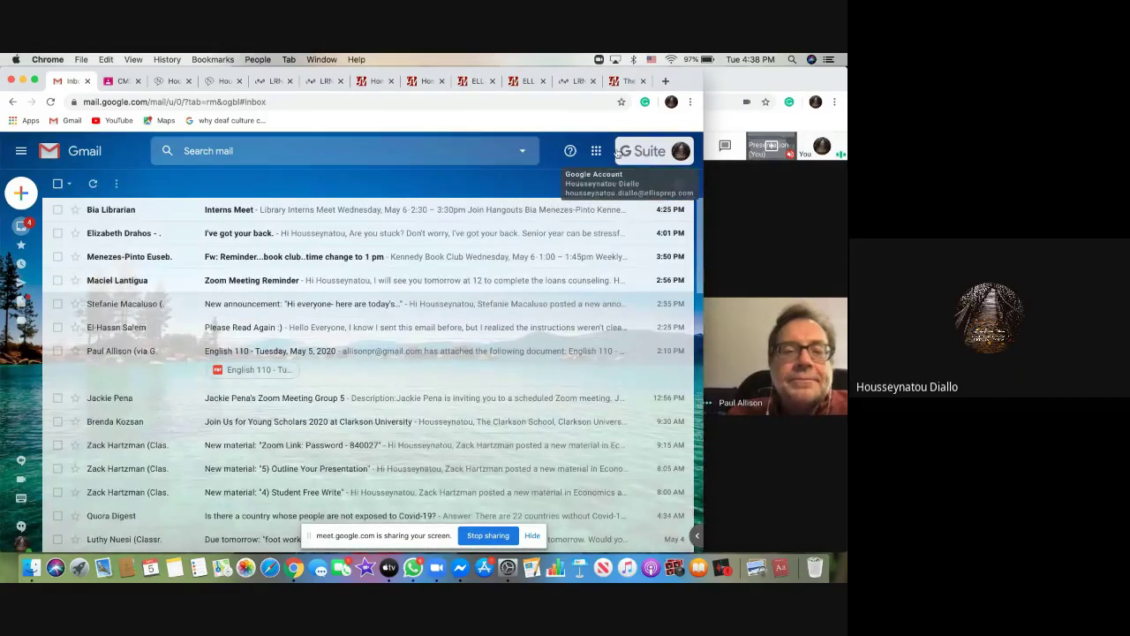
{"action": "left_click", "coordinate": [596, 152]}
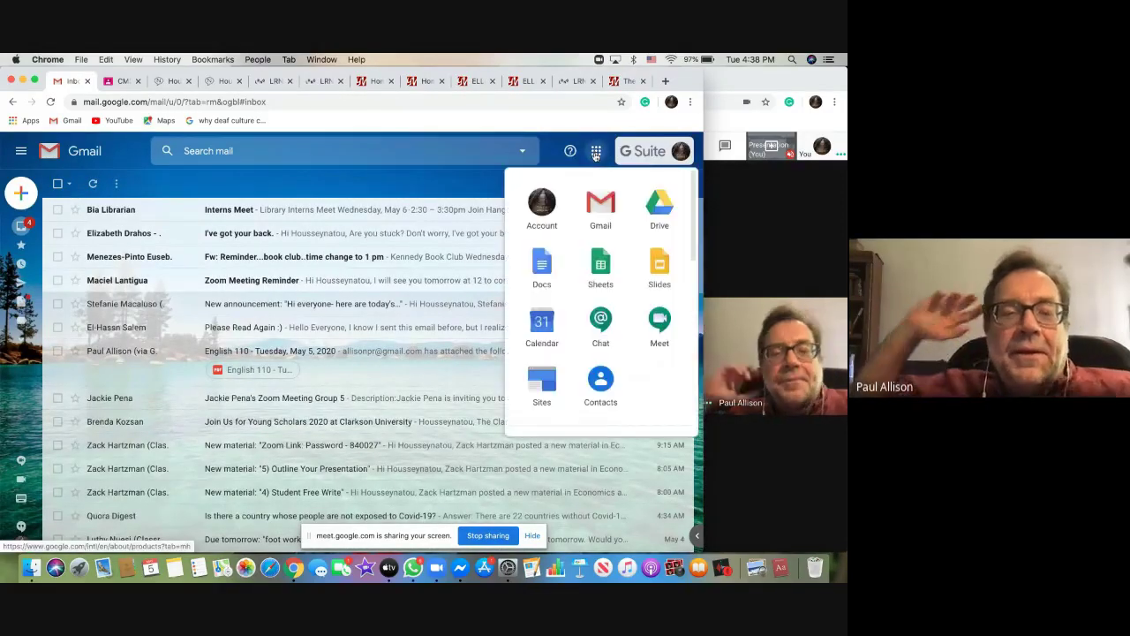
{"action": "left_click", "coordinate": [548, 264]}
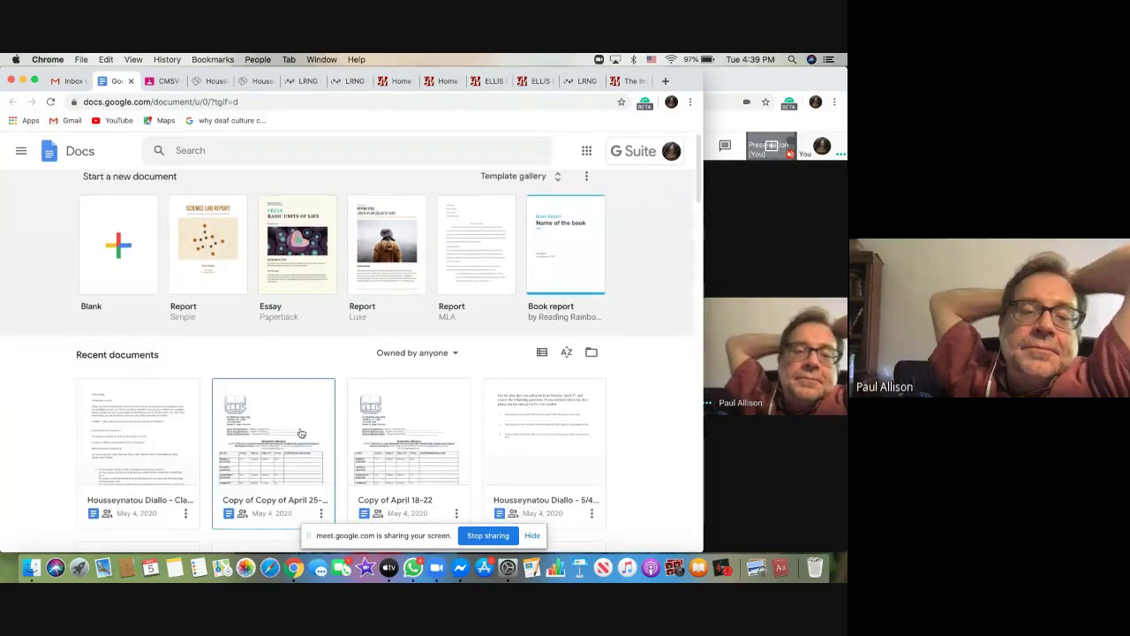
Step: Search Docs for 'Eng' and open the 'English 110 - Tuesday, May 5, 2020' document
{"action": "scroll", "coordinate": [298, 431], "scroll_direction": "down", "scroll_amount": 2}
{"action": "scroll", "coordinate": [300, 433], "scroll_direction": "down", "scroll_amount": 3}
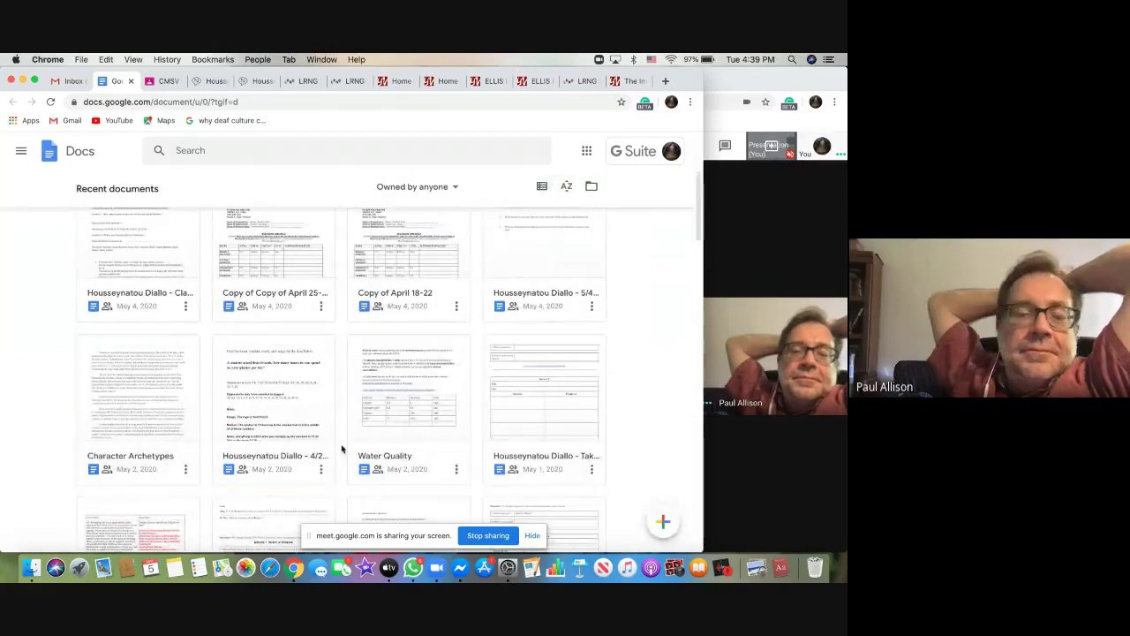
{"action": "scroll", "coordinate": [343, 450], "scroll_direction": "down", "scroll_amount": 3}
{"action": "scroll", "coordinate": [342, 449], "scroll_direction": "down", "scroll_amount": 8}
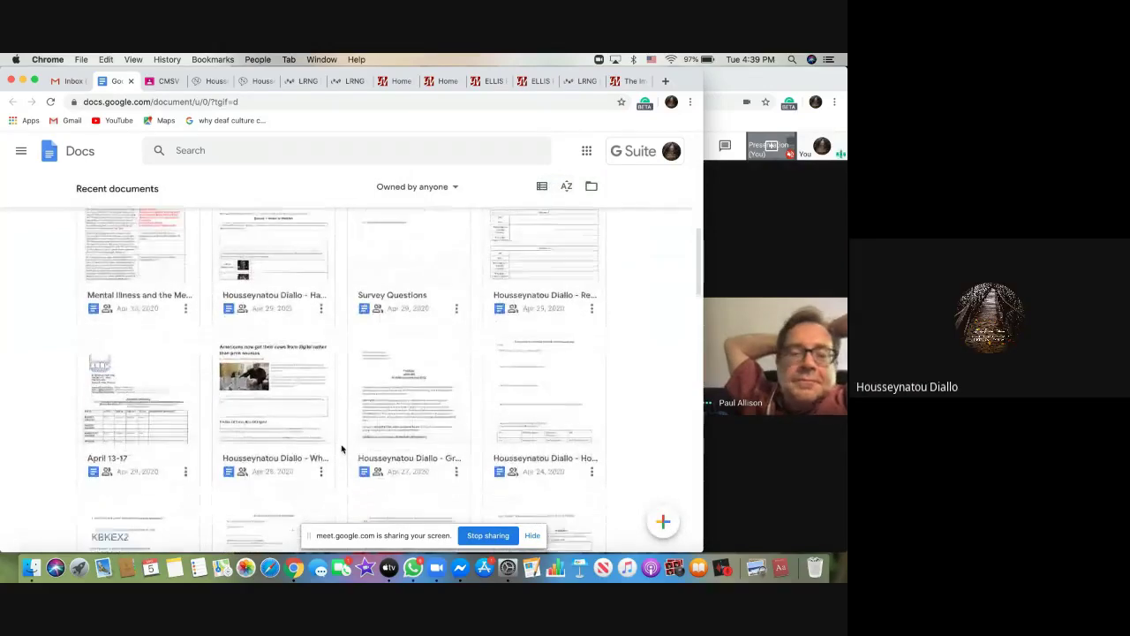
{"action": "scroll", "coordinate": [343, 449], "scroll_direction": "down", "scroll_amount": 3}
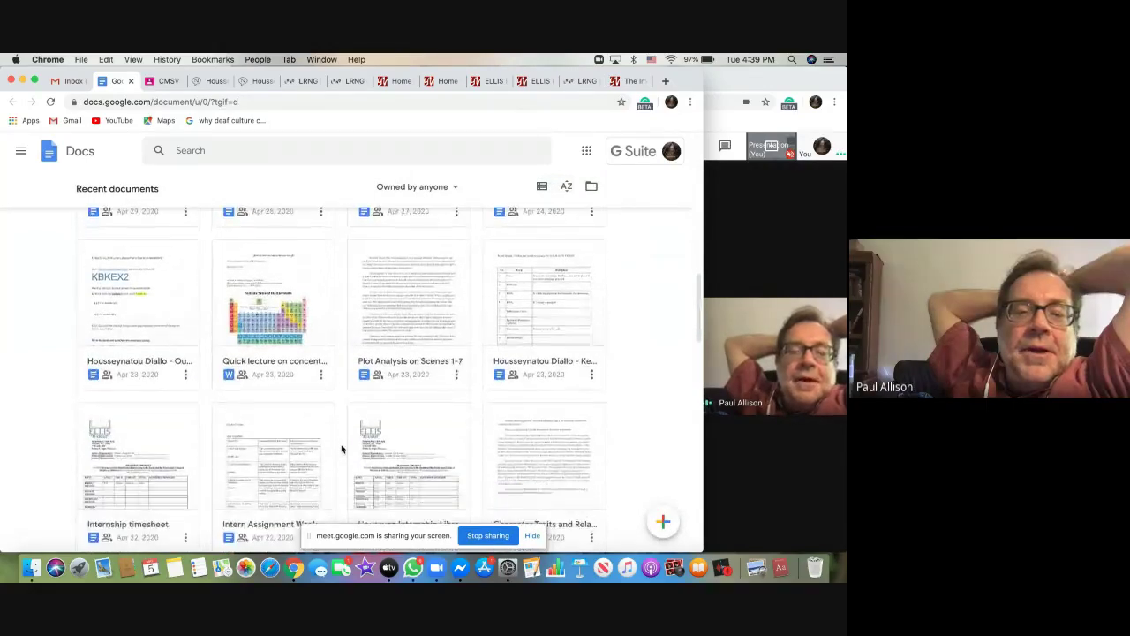
{"action": "left_click", "coordinate": [250, 148]}
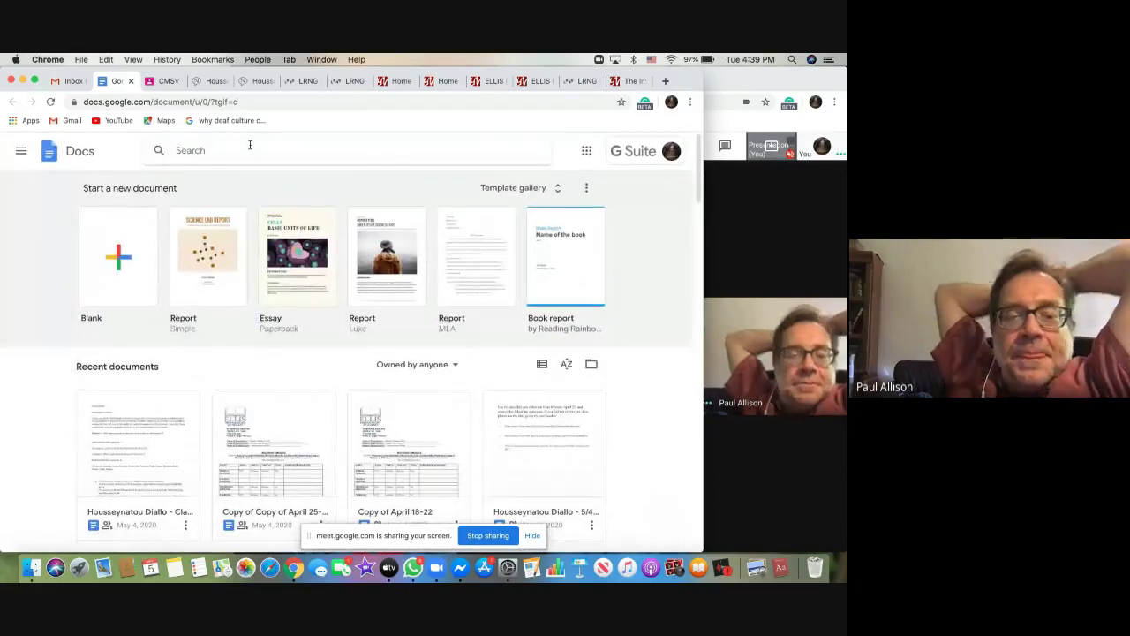
{"action": "type", "text": "English"}
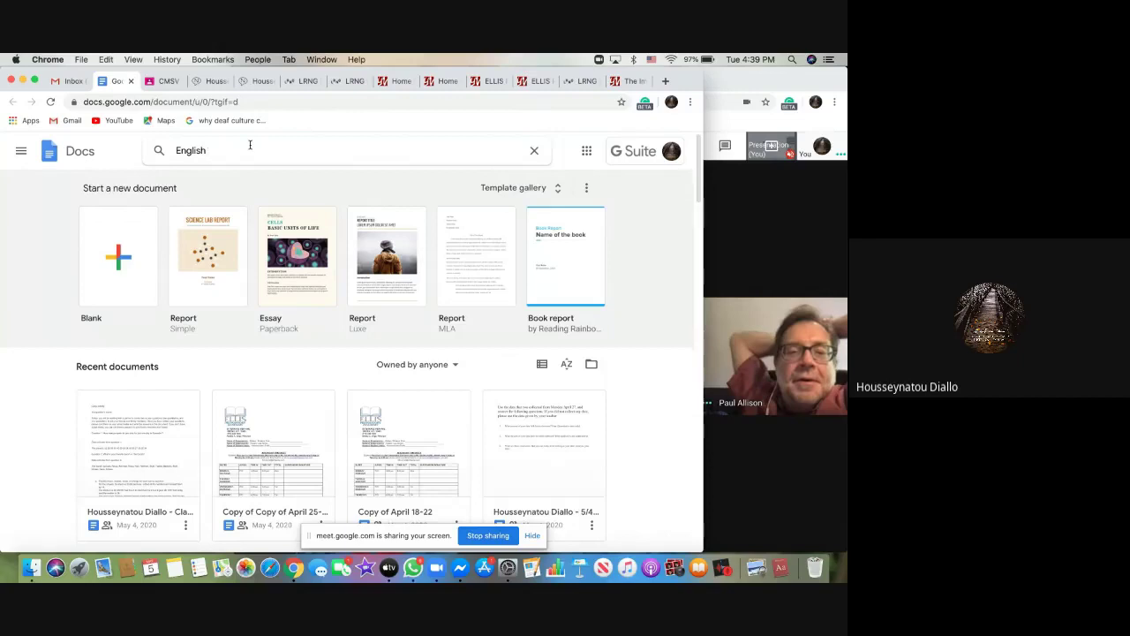
{"action": "key", "text": "Return"}
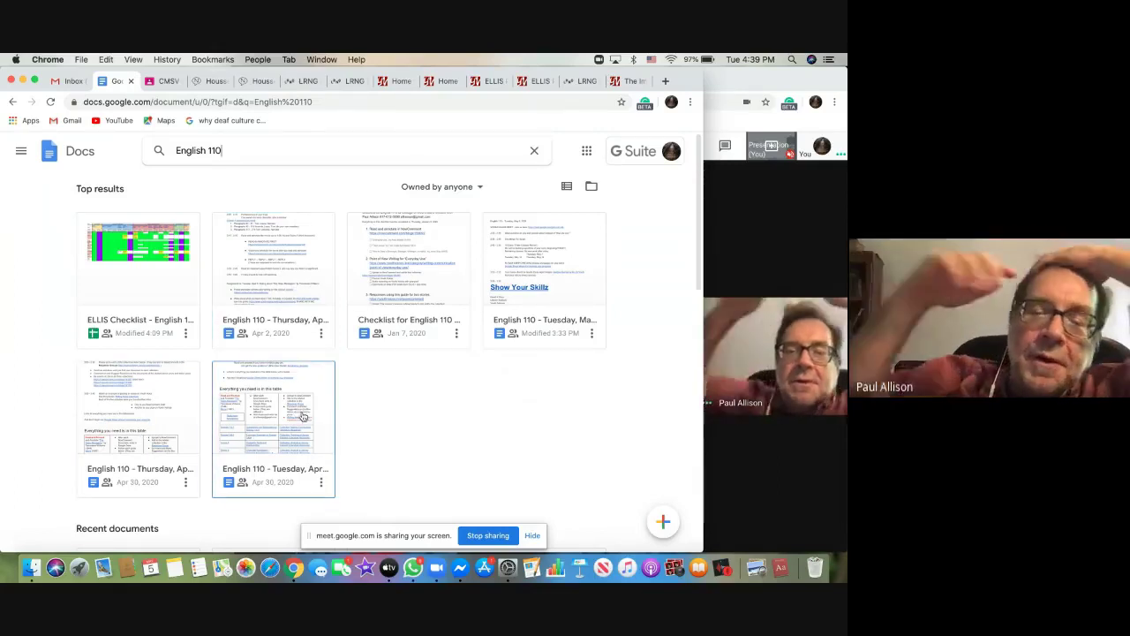
{"action": "left_click", "coordinate": [532, 281]}
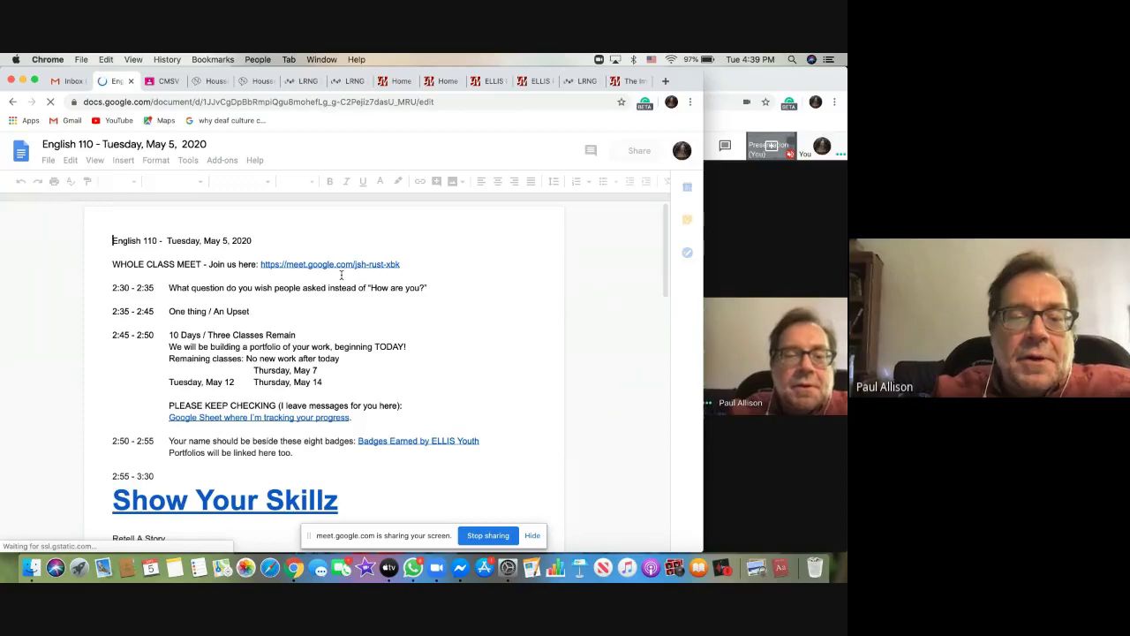
Step: Select and copy the 'Literary Analysis' line under Show Your Skillz
{"action": "scroll", "coordinate": [380, 340], "scroll_direction": "down", "scroll_amount": 5}
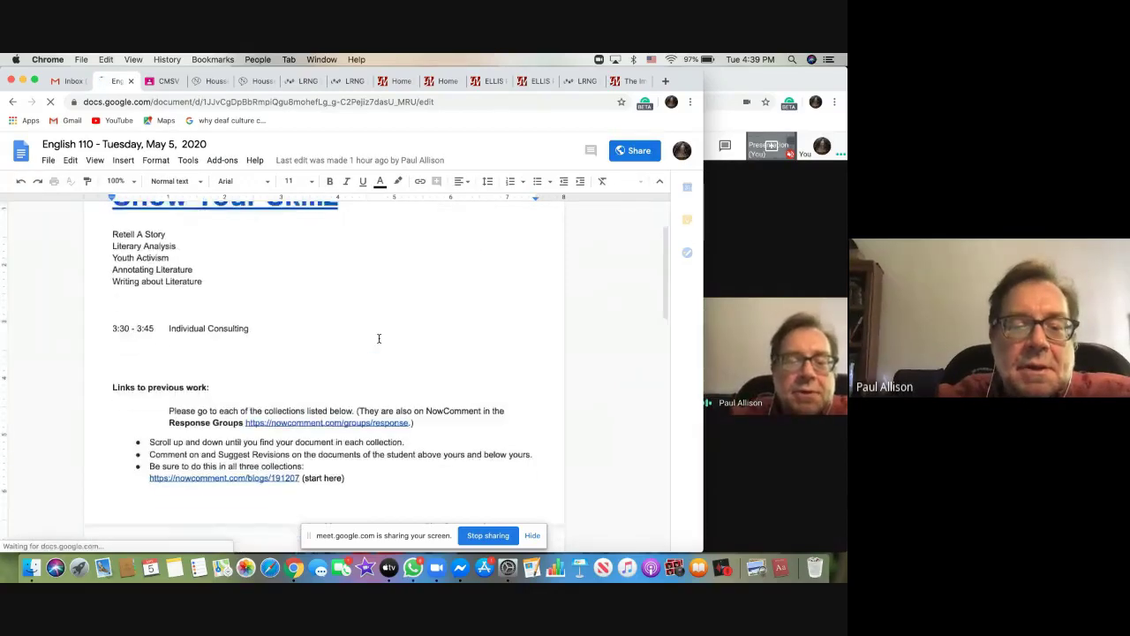
{"action": "scroll", "coordinate": [106, 271], "scroll_direction": "down", "scroll_amount": 1}
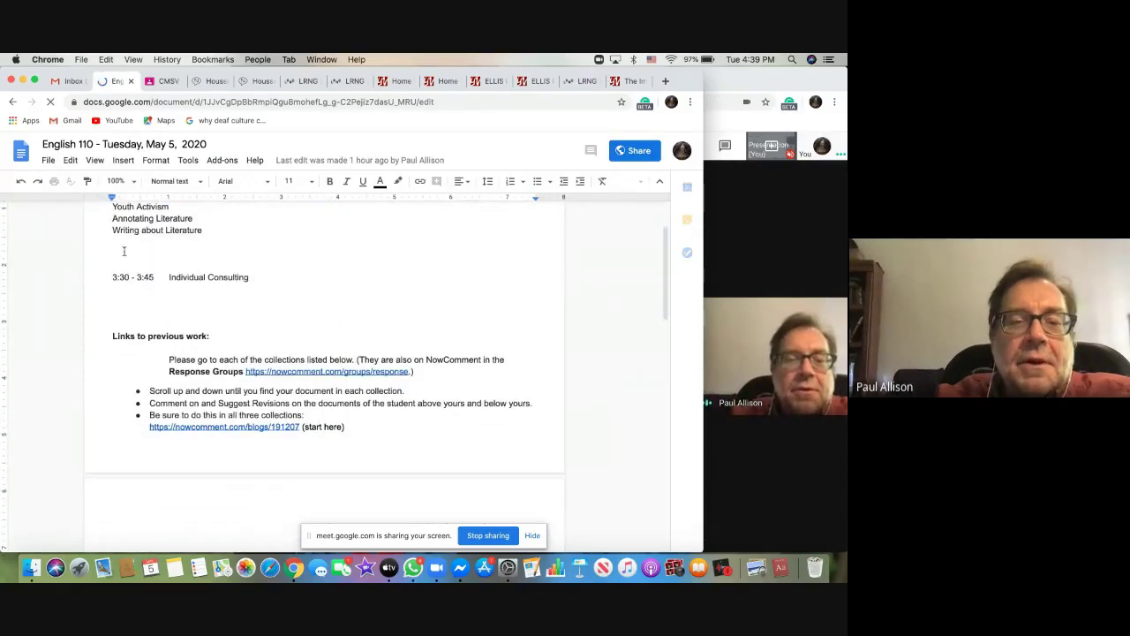
{"action": "scroll", "coordinate": [124, 251], "scroll_direction": "up", "scroll_amount": 2}
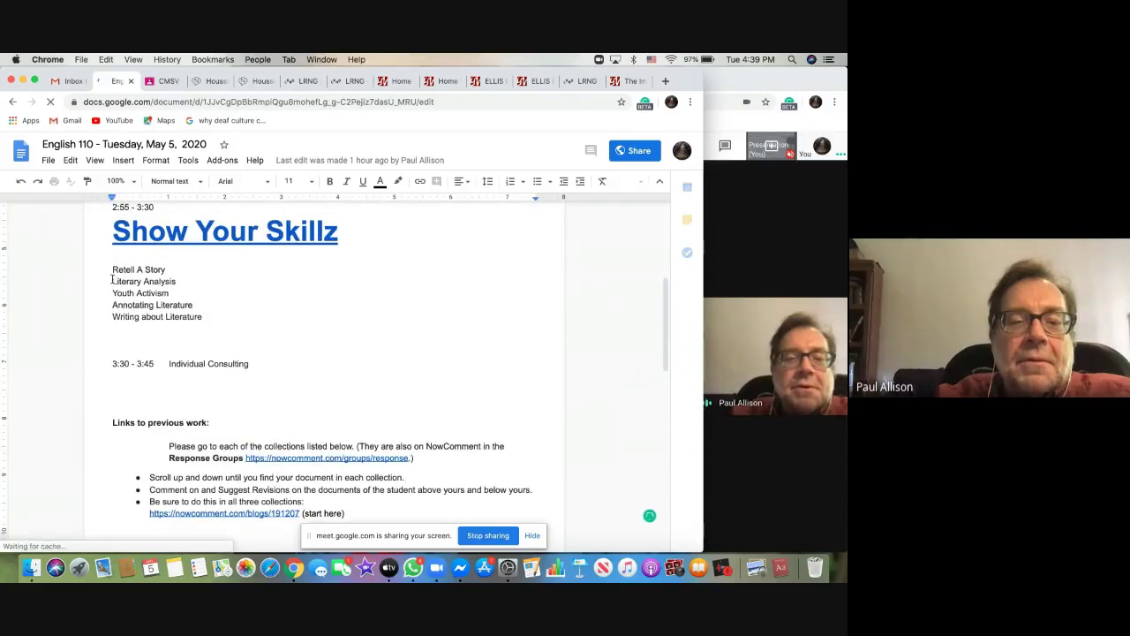
{"action": "triple_click", "coordinate": [172, 280]}
{"action": "left_click_drag", "start_coordinate": [180, 279], "coordinate": [180, 281]}
{"action": "key", "text": "cmd+c"}
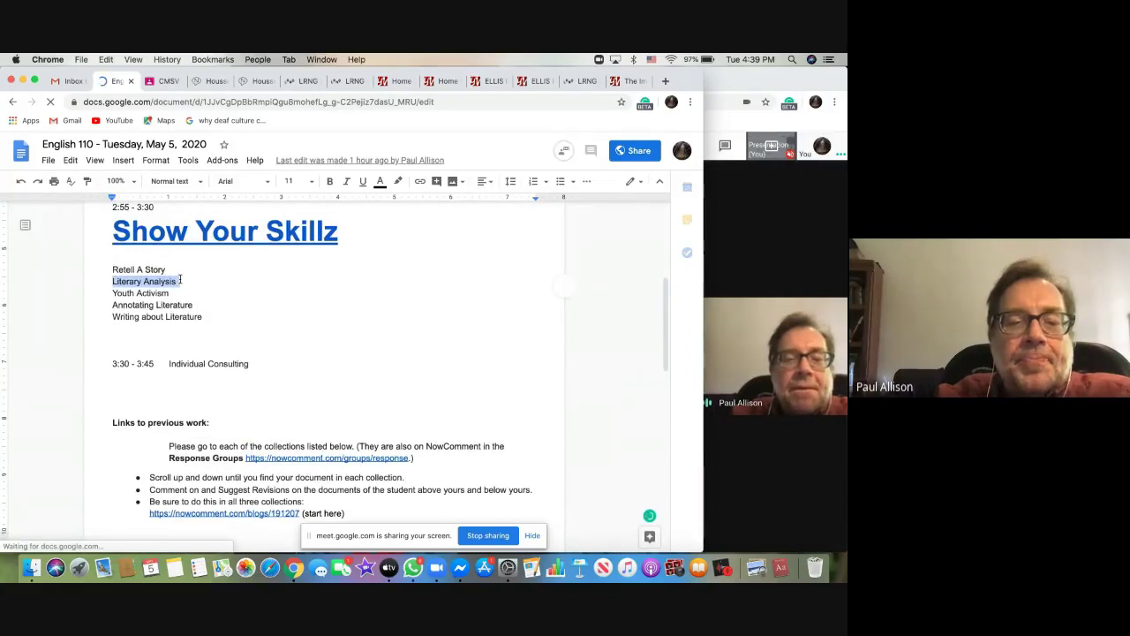
{"action": "left_click", "coordinate": [303, 80]}
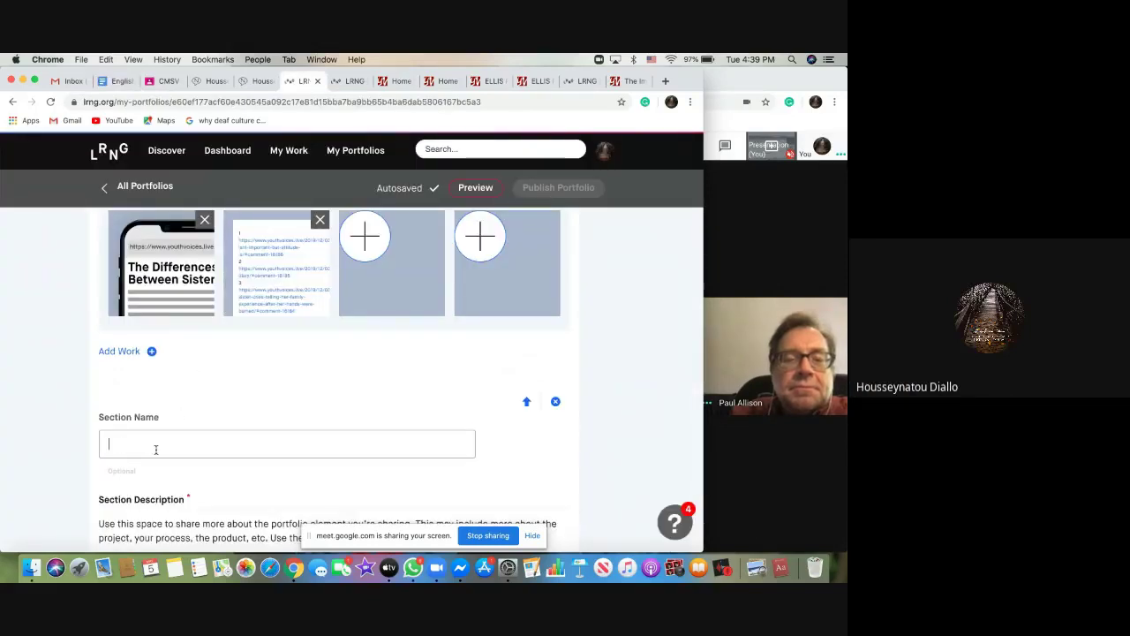
Step: Paste 'Literary Analysis' as the section name and enter the description 'Reflecting on myself'
{"action": "key", "text": "cmd+v"}
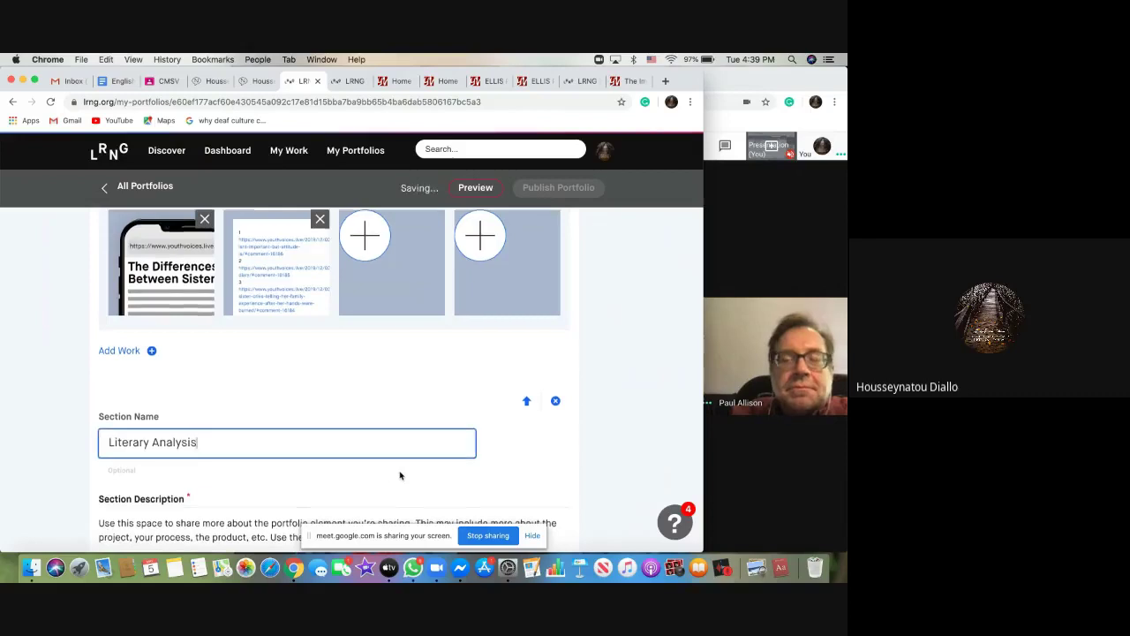
{"action": "scroll", "coordinate": [399, 475], "scroll_direction": "down", "scroll_amount": 3}
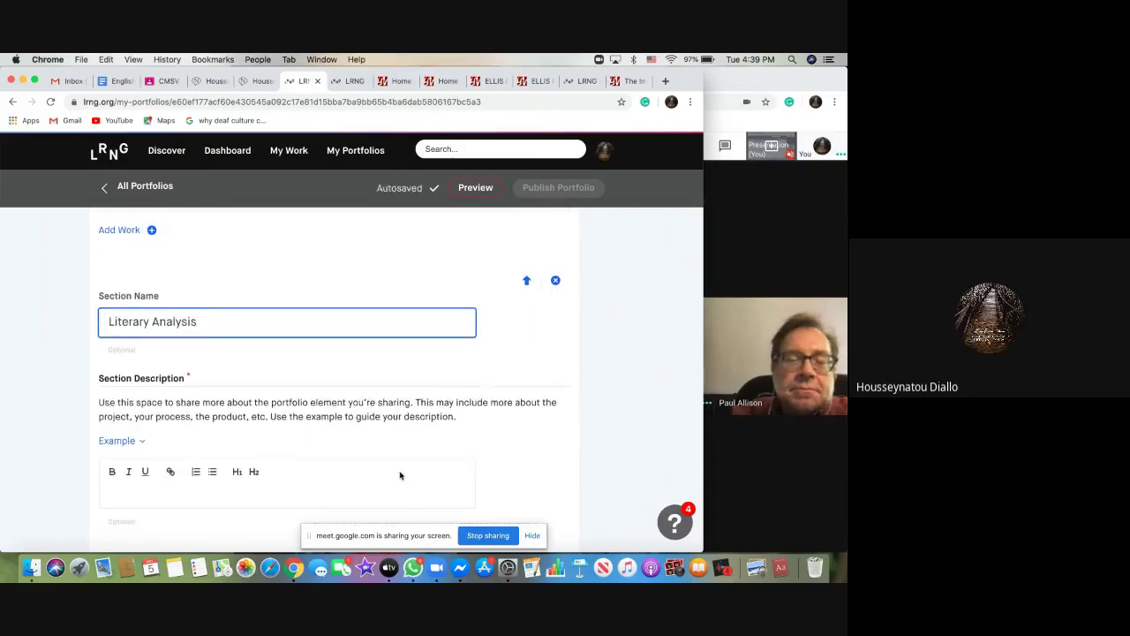
{"action": "left_click", "coordinate": [123, 487]}
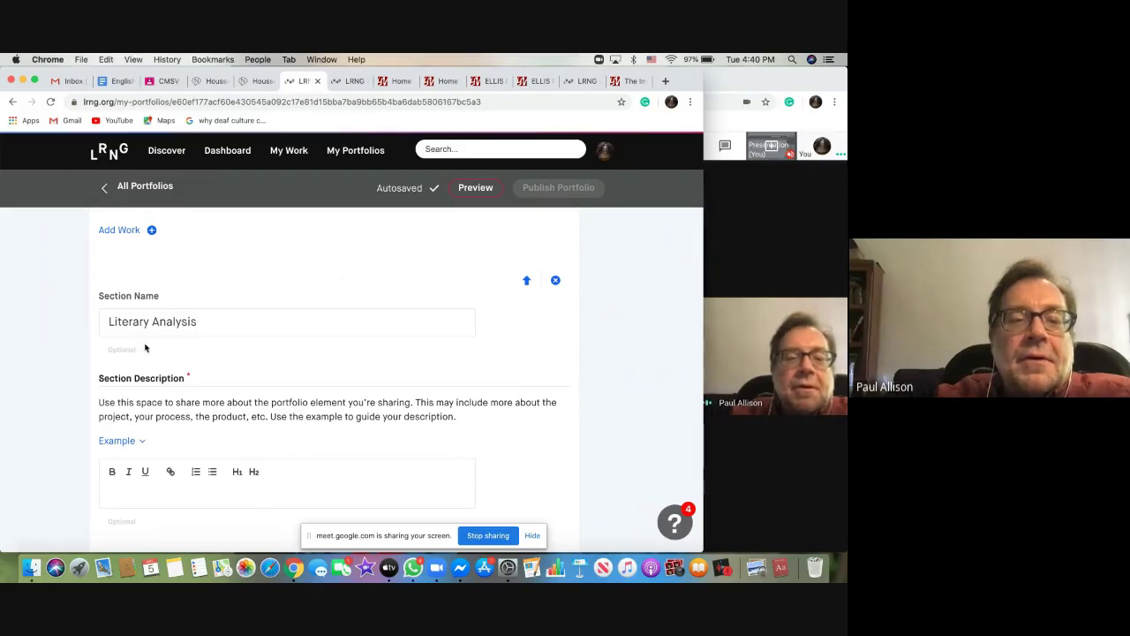
{"action": "left_click", "coordinate": [193, 322]}
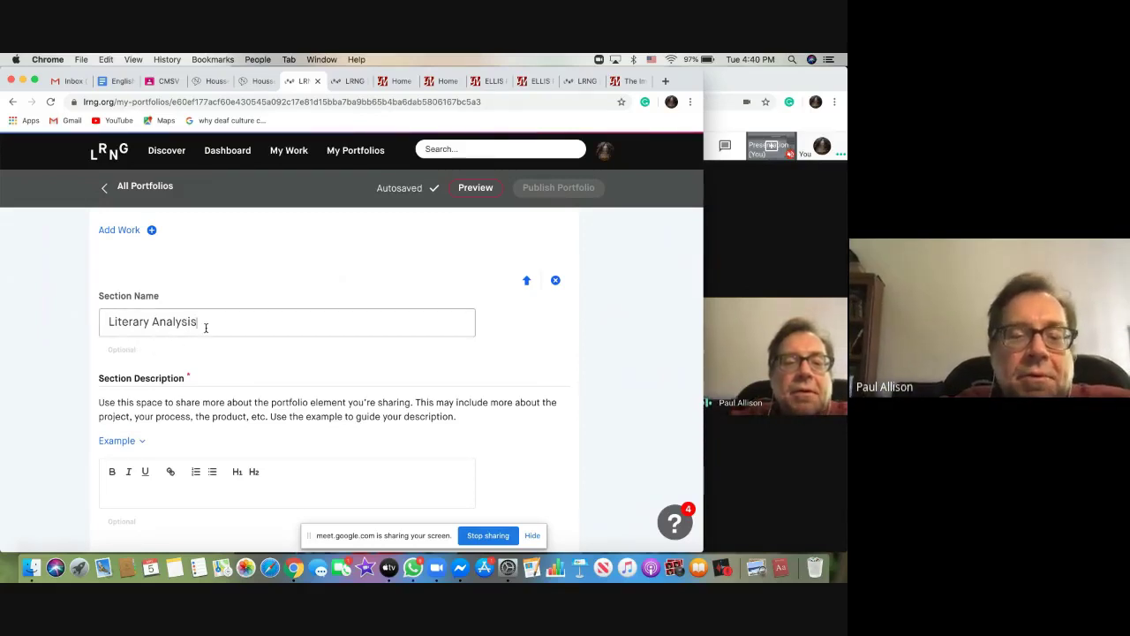
{"action": "left_click", "coordinate": [137, 346]}
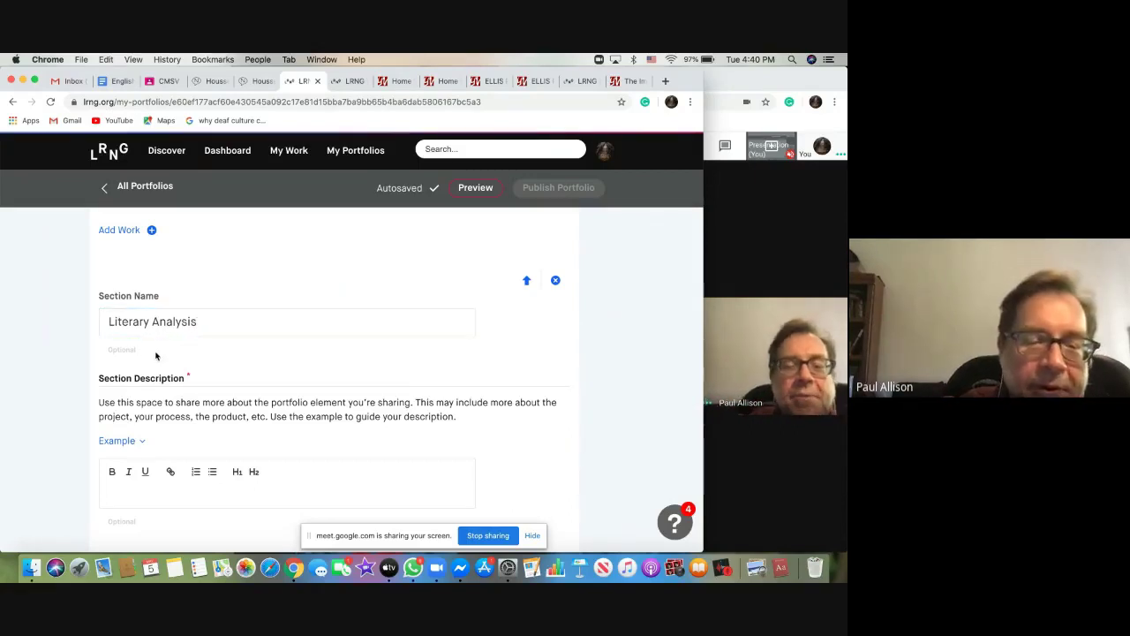
{"action": "left_click", "coordinate": [116, 498]}
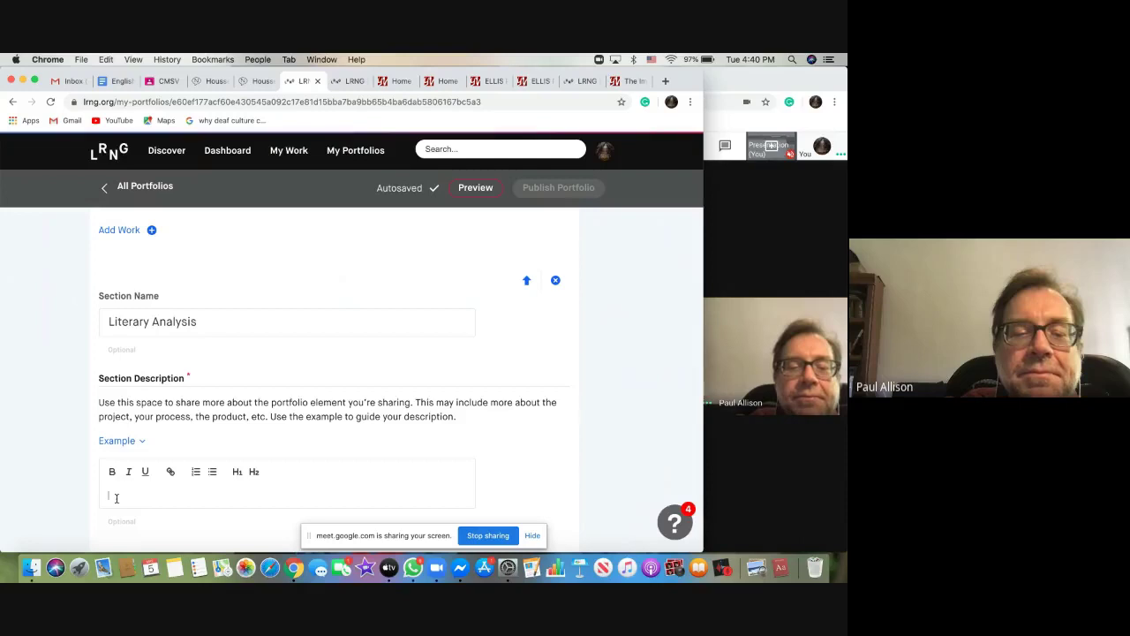
{"action": "type", "text": "Reflec"}
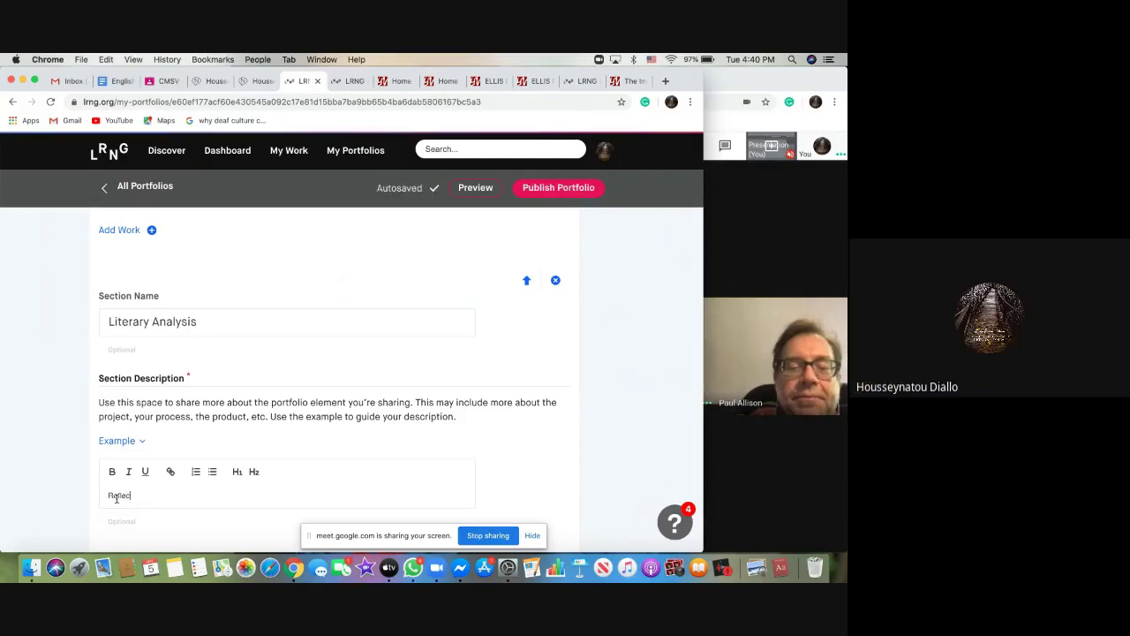
{"action": "type", "text": "ting on "}
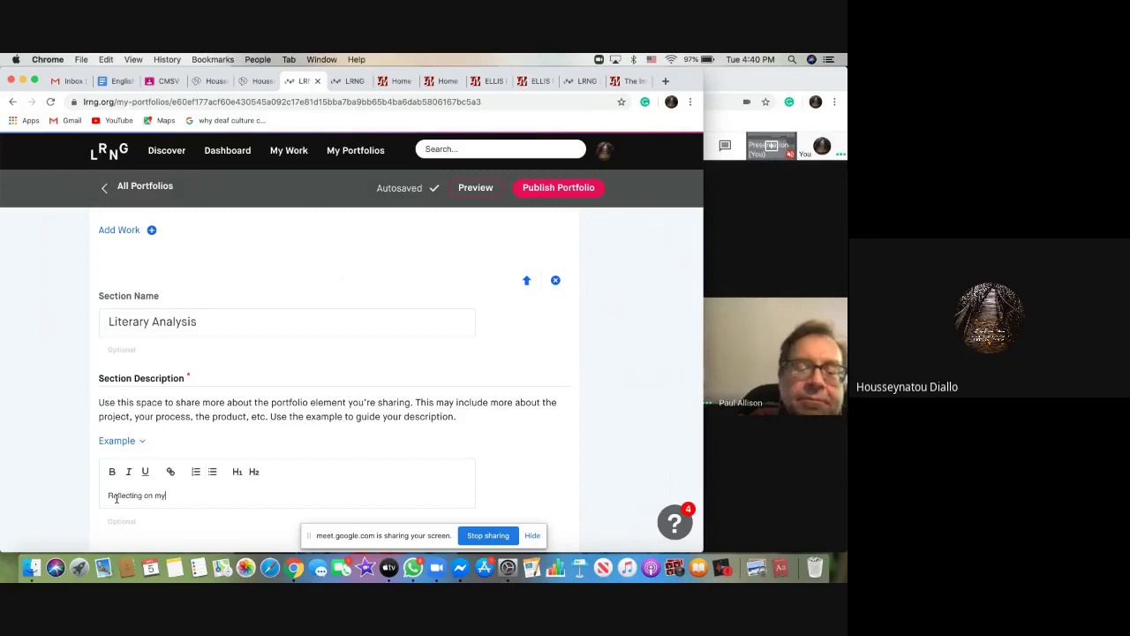
{"action": "type", "text": "myself"}
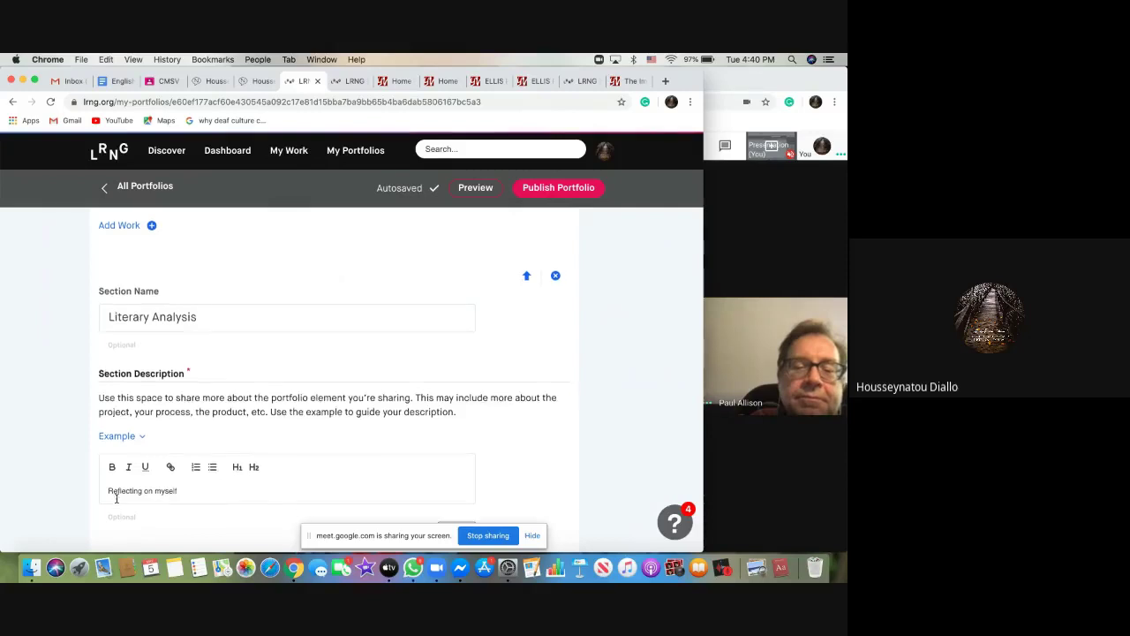
{"action": "scroll", "coordinate": [116, 497], "scroll_direction": "down", "scroll_amount": 4}
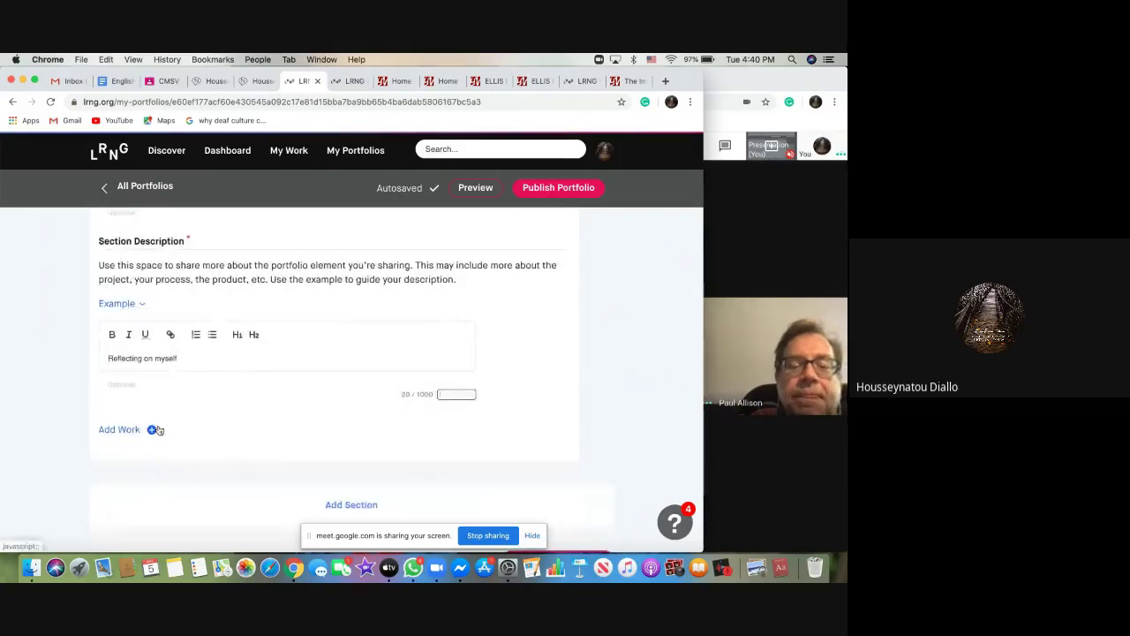
Step: Add a work block to the section set to '4 items (best for badges)'
{"action": "left_click", "coordinate": [151, 431]}
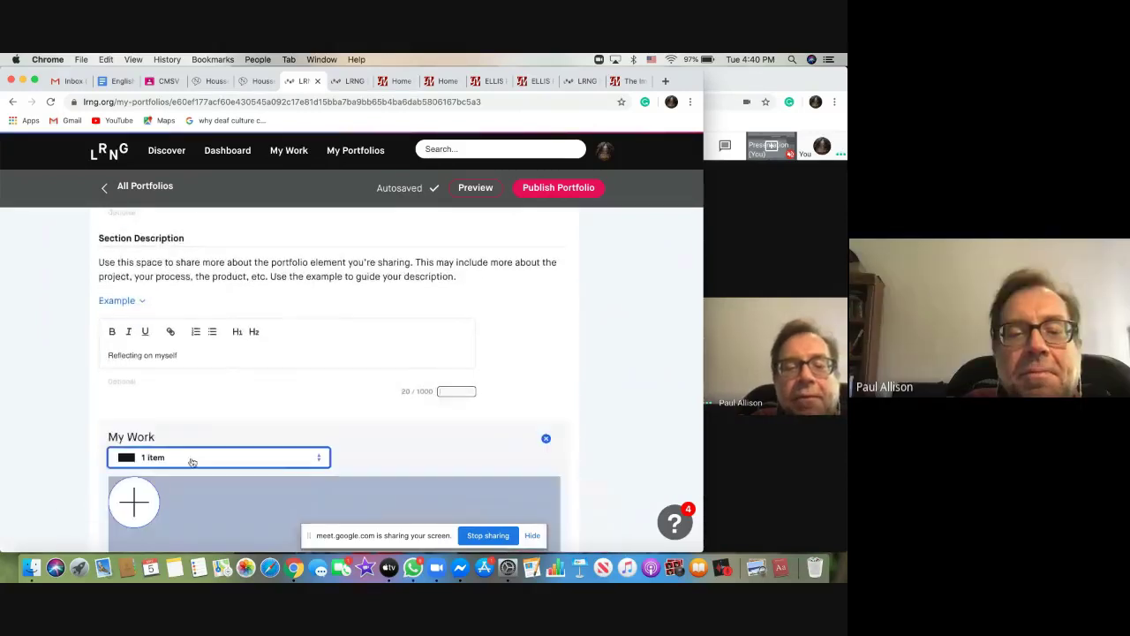
{"action": "left_click", "coordinate": [319, 458]}
{"action": "scroll", "coordinate": [239, 487], "scroll_direction": "down", "scroll_amount": 3}
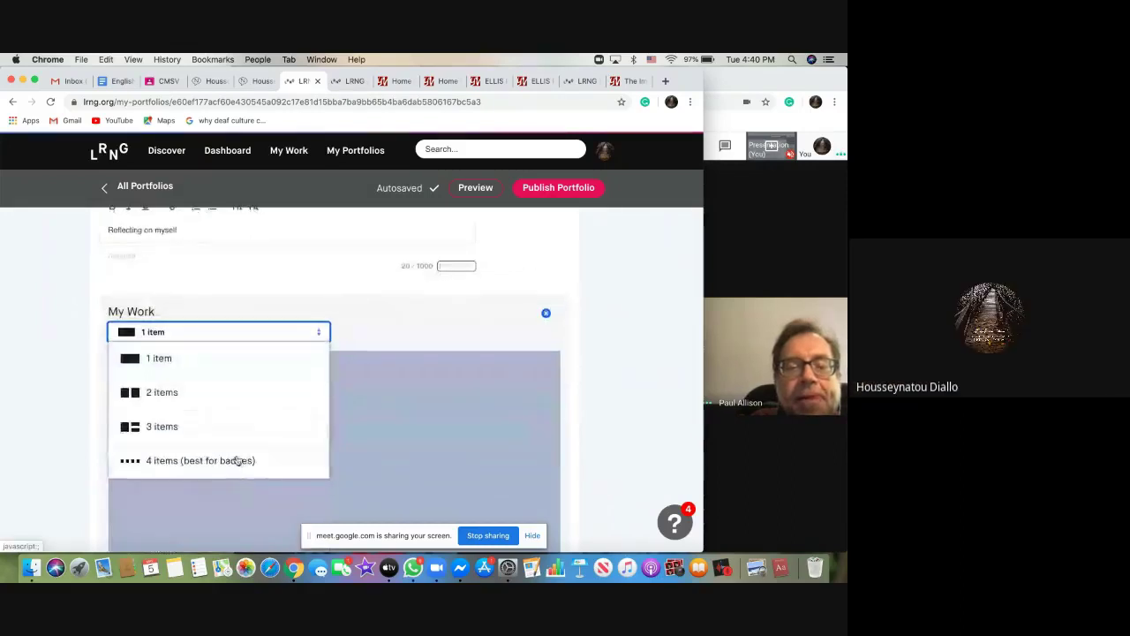
{"action": "left_click", "coordinate": [237, 461]}
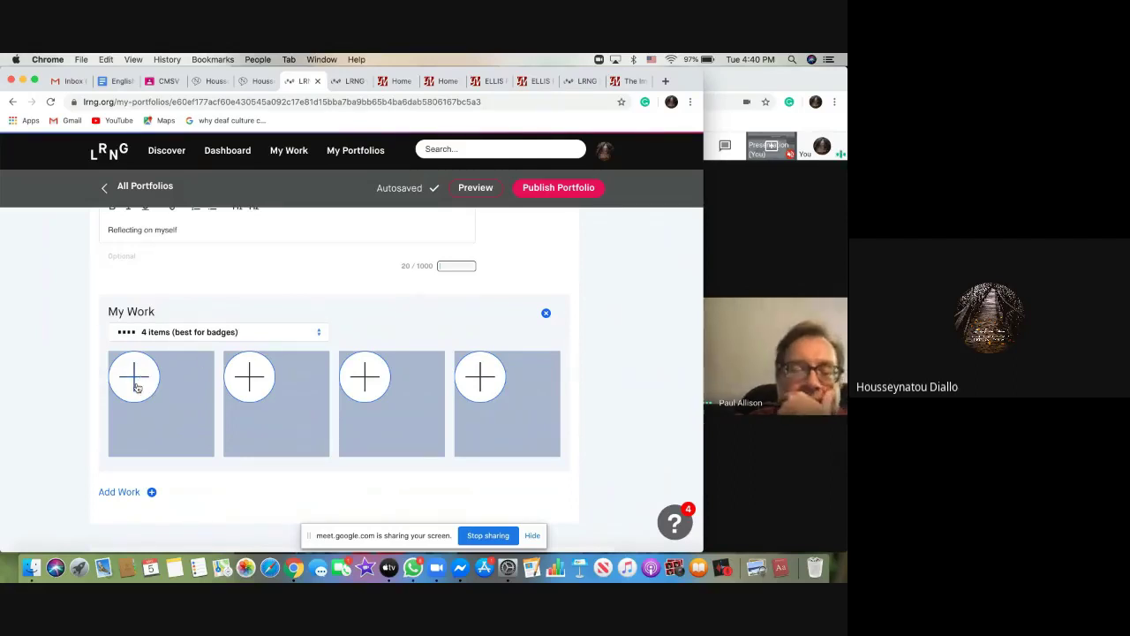
Step: Place the Literary Analysis badge in the first slot, then open the ELLIS class badges page
{"action": "left_click", "coordinate": [135, 377]}
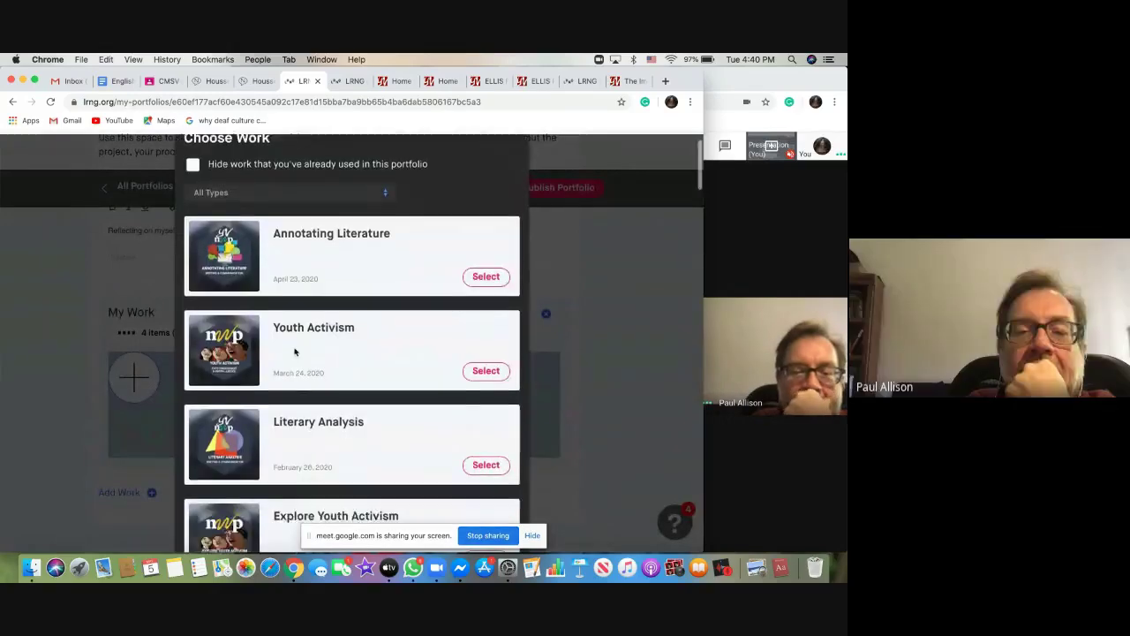
{"action": "scroll", "coordinate": [295, 350], "scroll_direction": "down", "scroll_amount": 5}
{"action": "scroll", "coordinate": [295, 350], "scroll_direction": "down", "scroll_amount": 3}
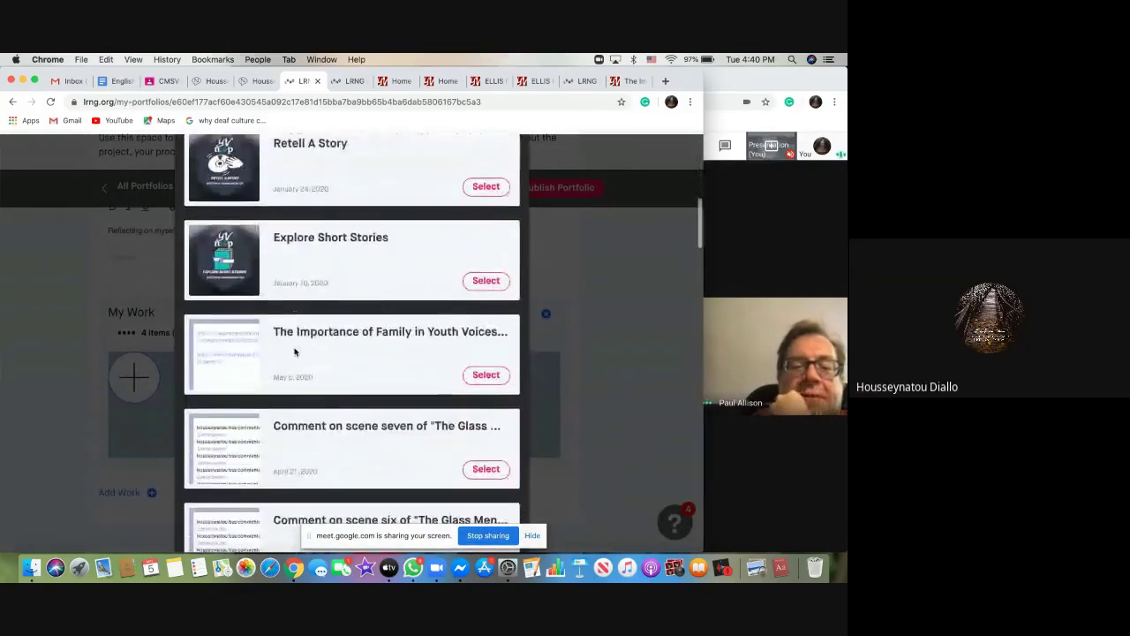
{"action": "scroll", "coordinate": [295, 351], "scroll_direction": "up", "scroll_amount": 5}
{"action": "scroll", "coordinate": [295, 350], "scroll_direction": "down", "scroll_amount": 10}
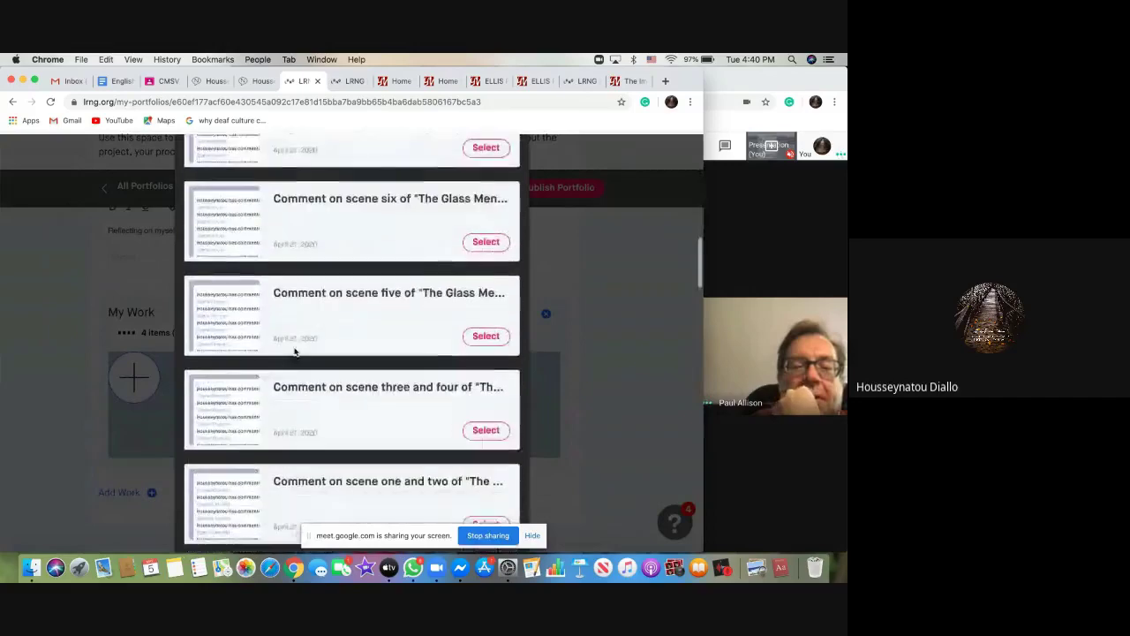
{"action": "scroll", "coordinate": [295, 347], "scroll_direction": "down", "scroll_amount": 10}
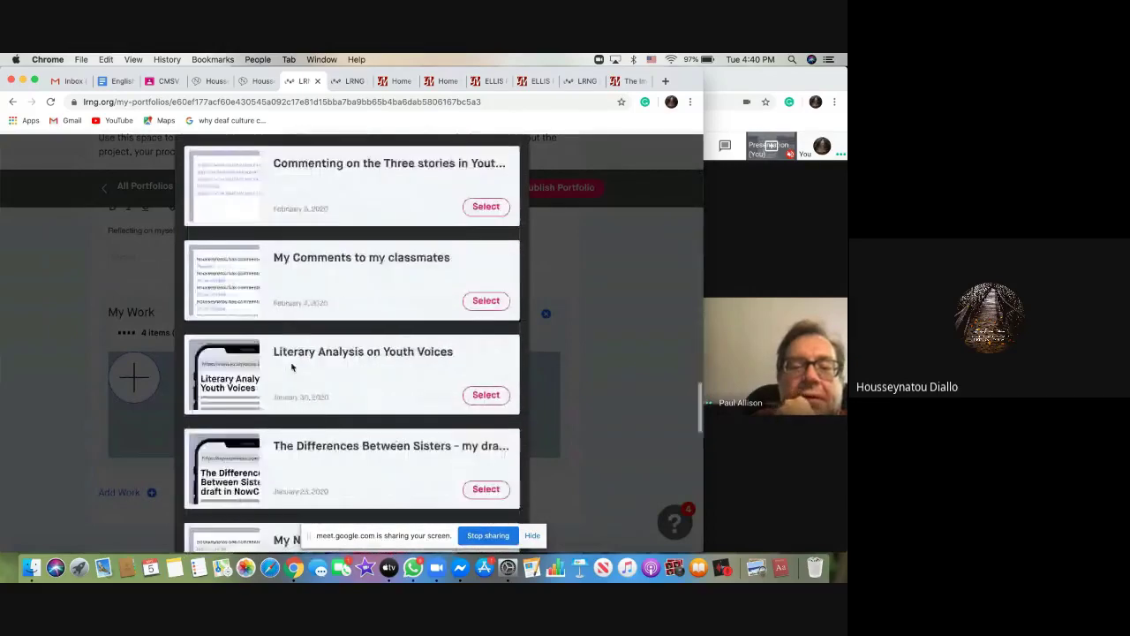
{"action": "scroll", "coordinate": [292, 366], "scroll_direction": "down", "scroll_amount": 10}
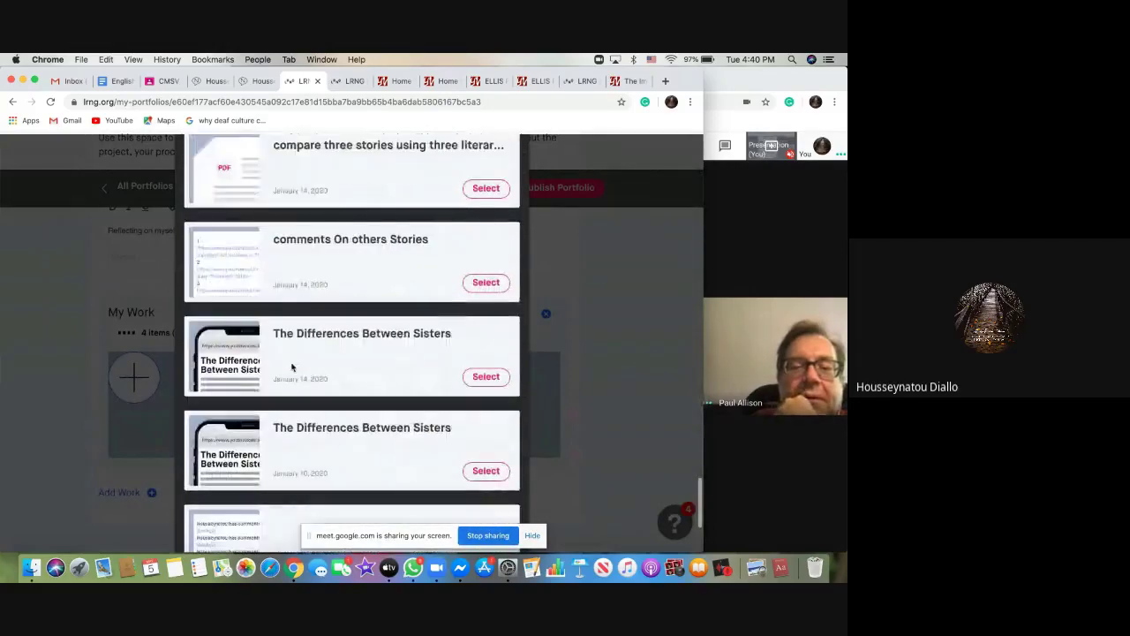
{"action": "scroll", "coordinate": [292, 362], "scroll_direction": "up", "scroll_amount": 20}
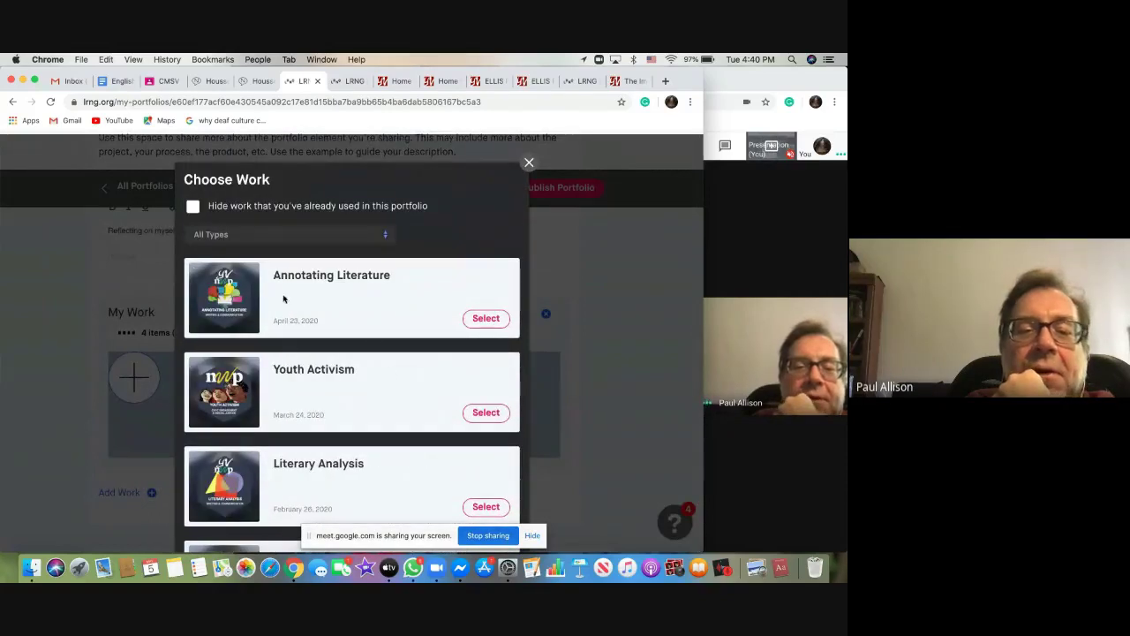
{"action": "scroll", "coordinate": [379, 432], "scroll_direction": "down", "scroll_amount": 1}
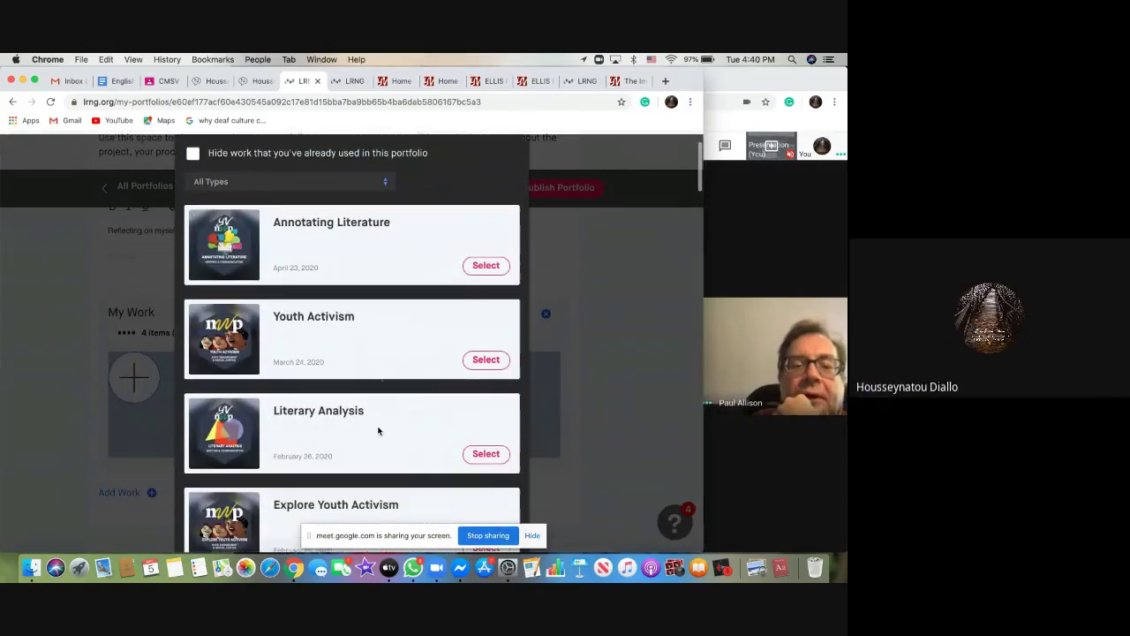
{"action": "left_click", "coordinate": [486, 453]}
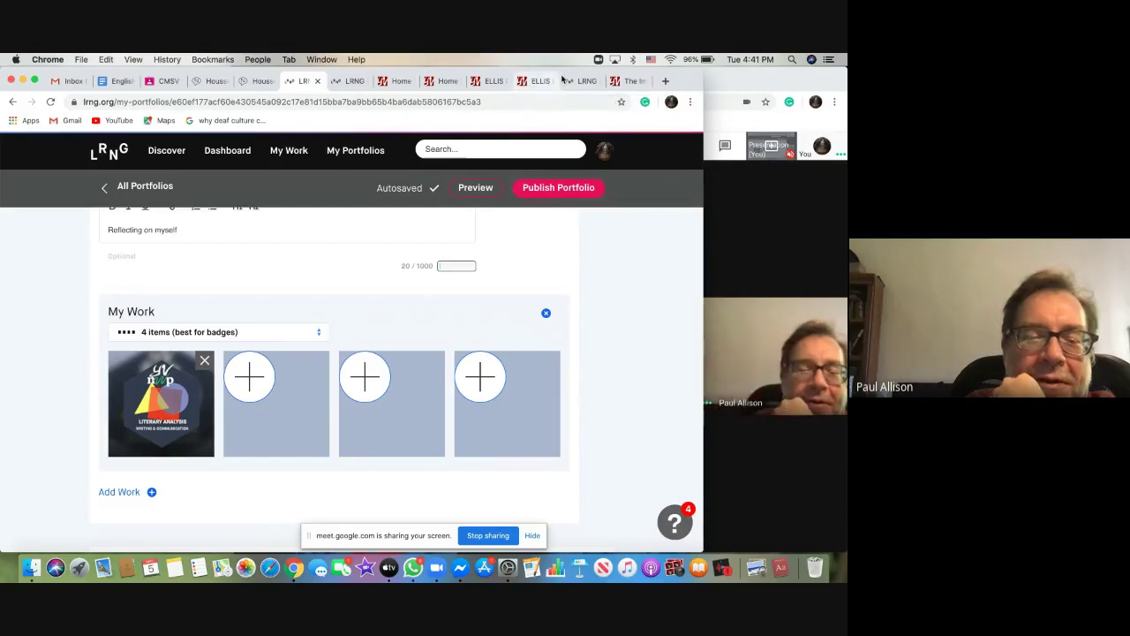
{"action": "left_click", "coordinate": [539, 81]}
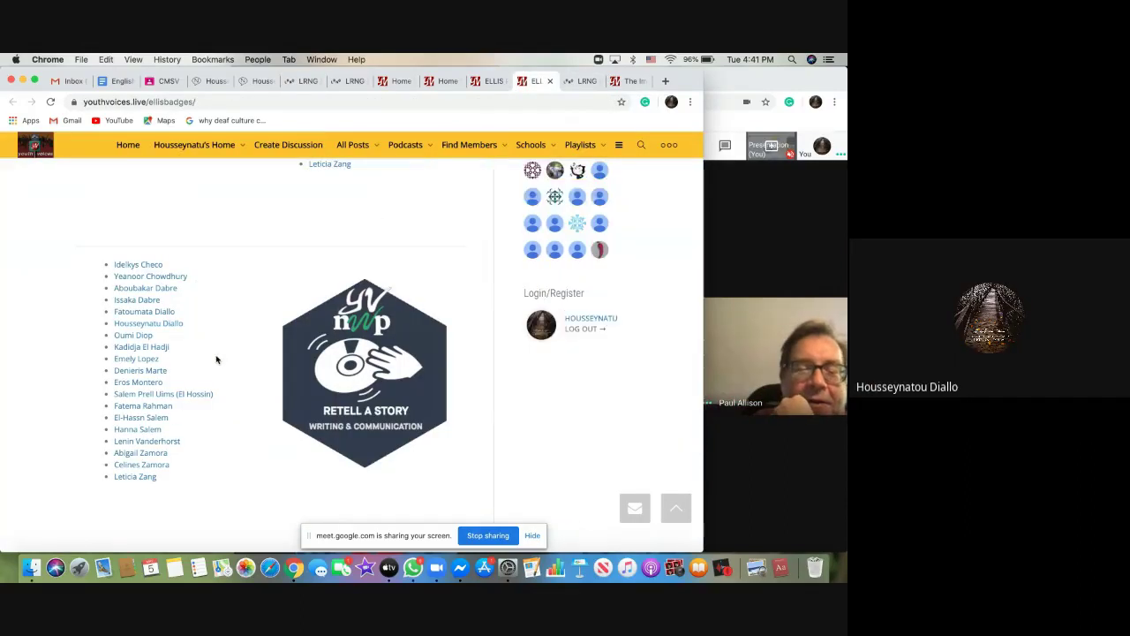
{"action": "scroll", "coordinate": [217, 359], "scroll_direction": "down", "scroll_amount": 5}
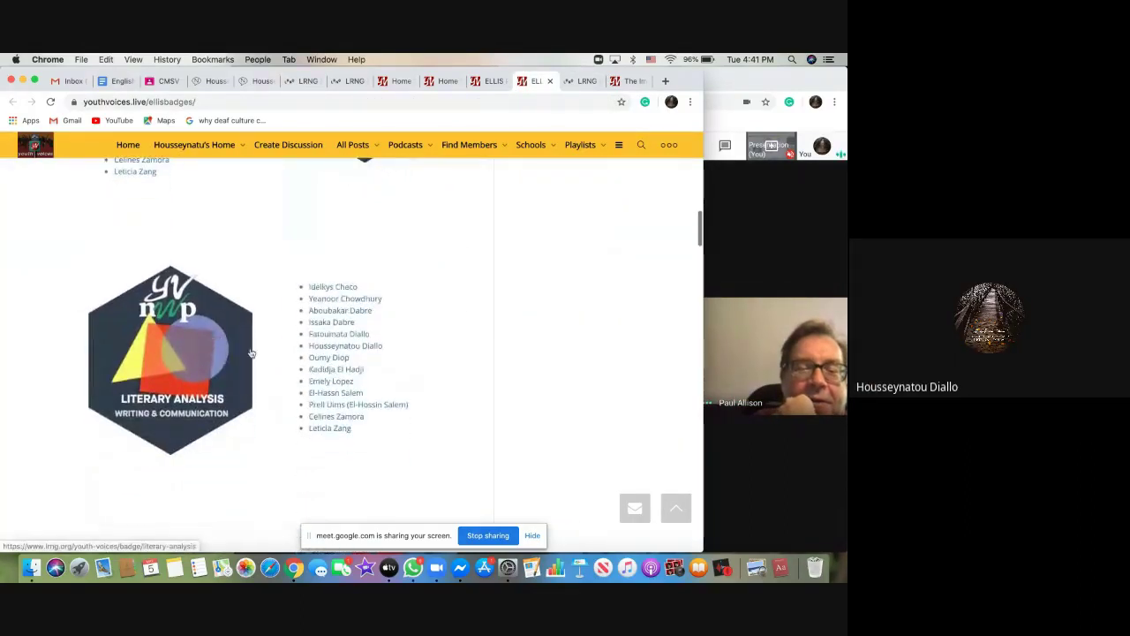
Step: Open the student's earned Literary Analysis badge and scroll through its seven Badge Evidence works
{"action": "left_click", "coordinate": [336, 351]}
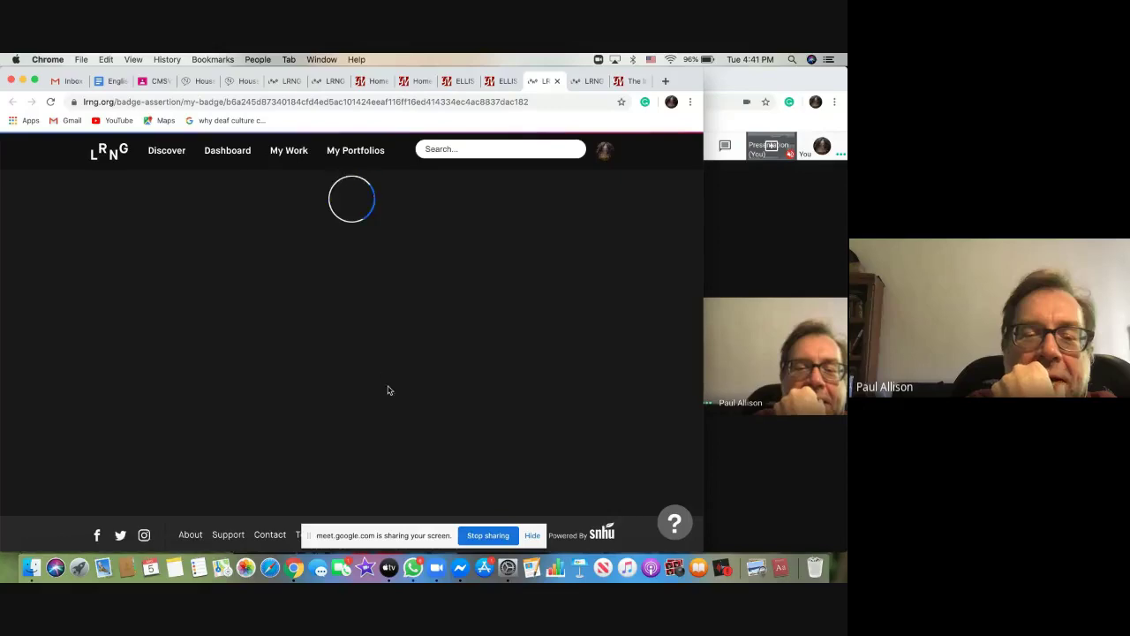
{"action": "scroll", "coordinate": [323, 389], "scroll_direction": "down", "scroll_amount": 5}
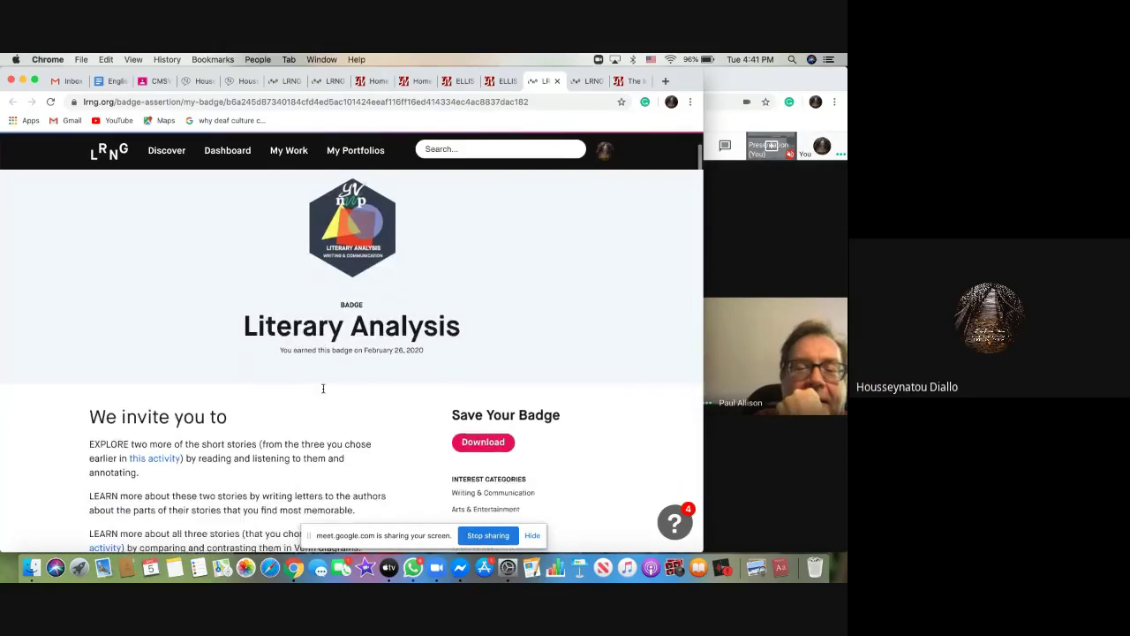
{"action": "scroll", "coordinate": [323, 388], "scroll_direction": "down", "scroll_amount": 5}
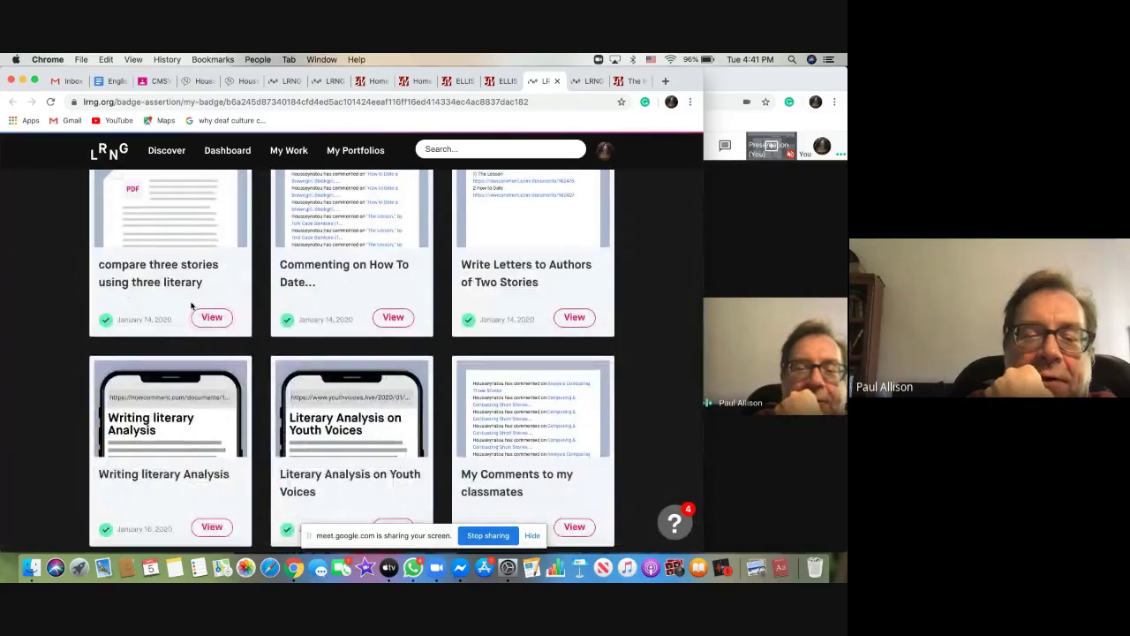
{"action": "scroll", "coordinate": [273, 315], "scroll_direction": "down", "scroll_amount": 6}
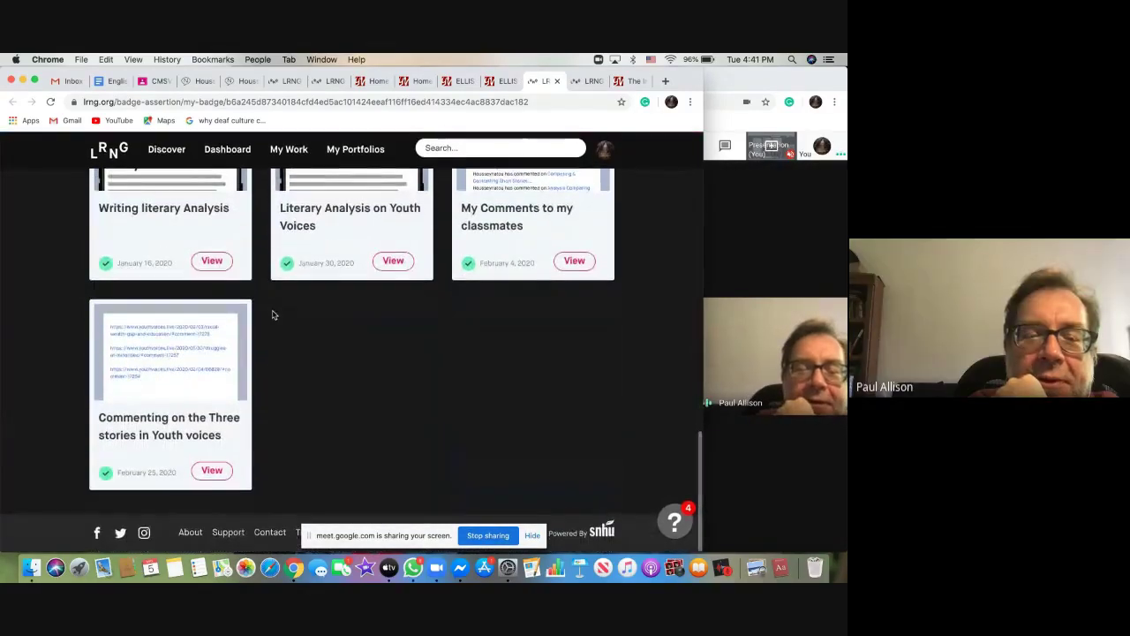
{"action": "scroll", "coordinate": [273, 314], "scroll_direction": "up", "scroll_amount": 7}
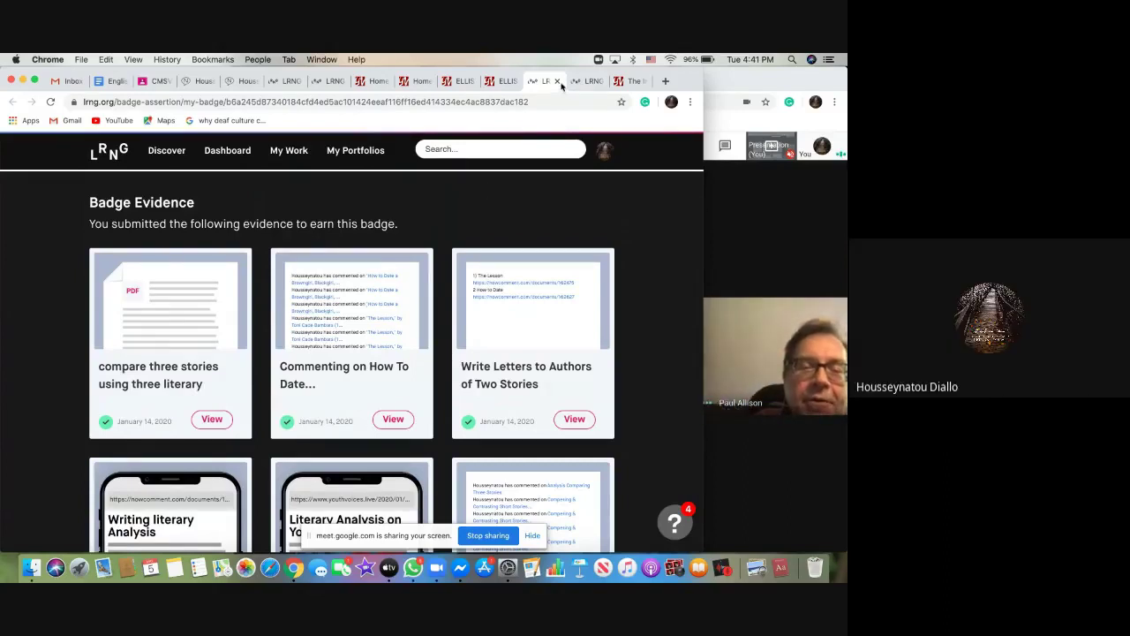
{"action": "left_click", "coordinate": [327, 80]}
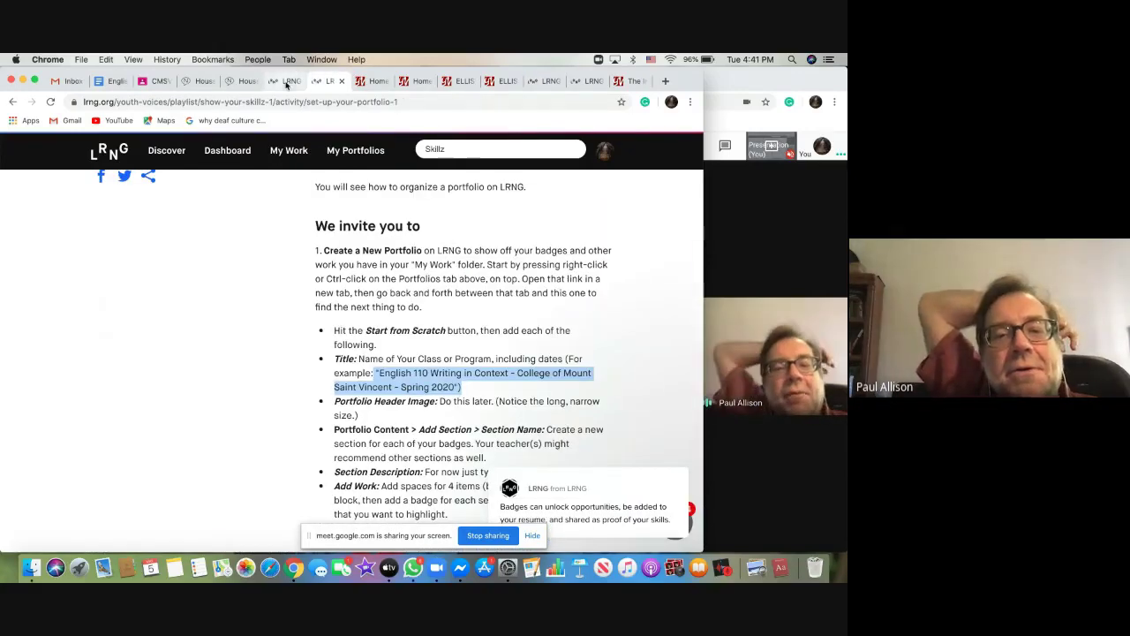
Step: Add a new empty section to the portfolio
{"action": "left_click", "coordinate": [284, 80]}
{"action": "scroll", "coordinate": [277, 414], "scroll_direction": "down", "scroll_amount": 4}
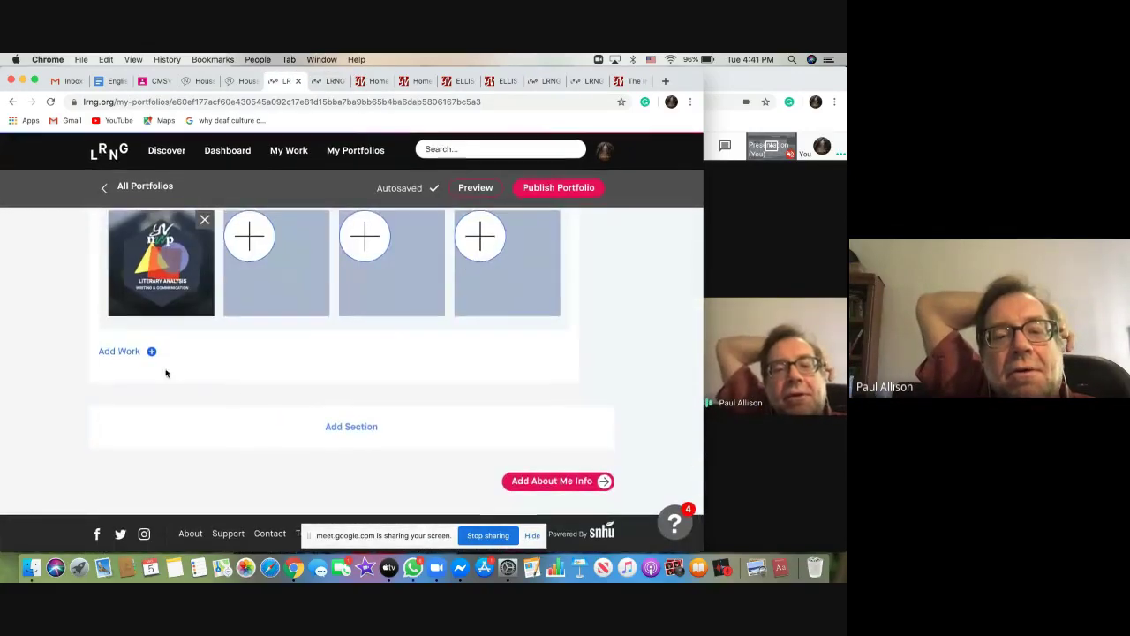
{"action": "left_click", "coordinate": [352, 427]}
{"action": "scroll", "coordinate": [352, 430], "scroll_direction": "down", "scroll_amount": 2}
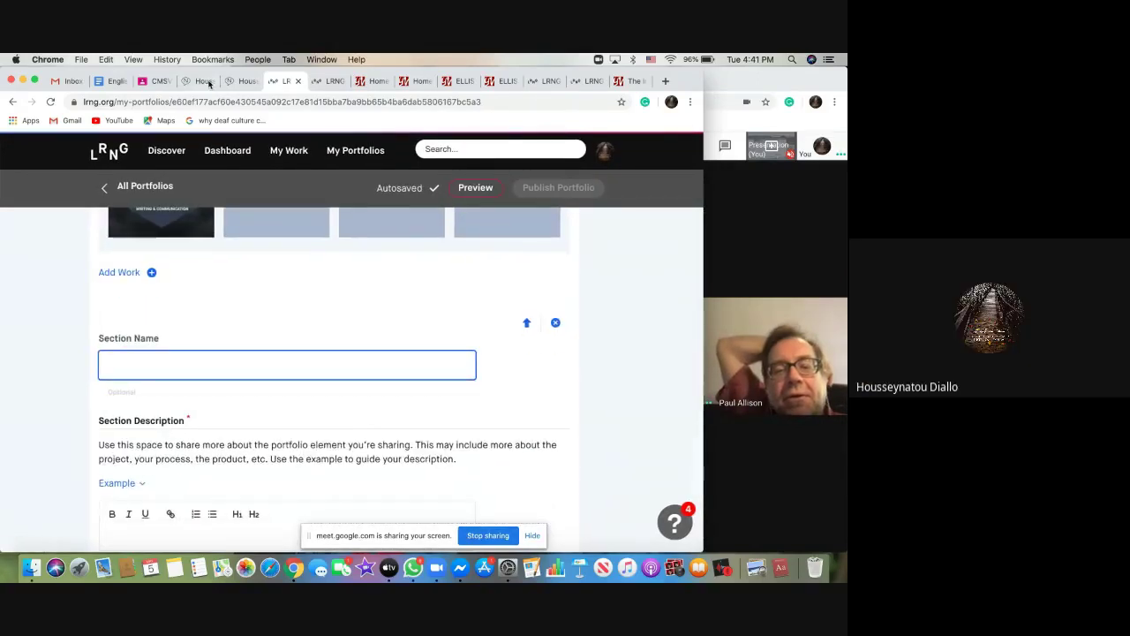
Step: Select and copy 'Youth Activism' from the English 110 agenda document
{"action": "left_click", "coordinate": [112, 80]}
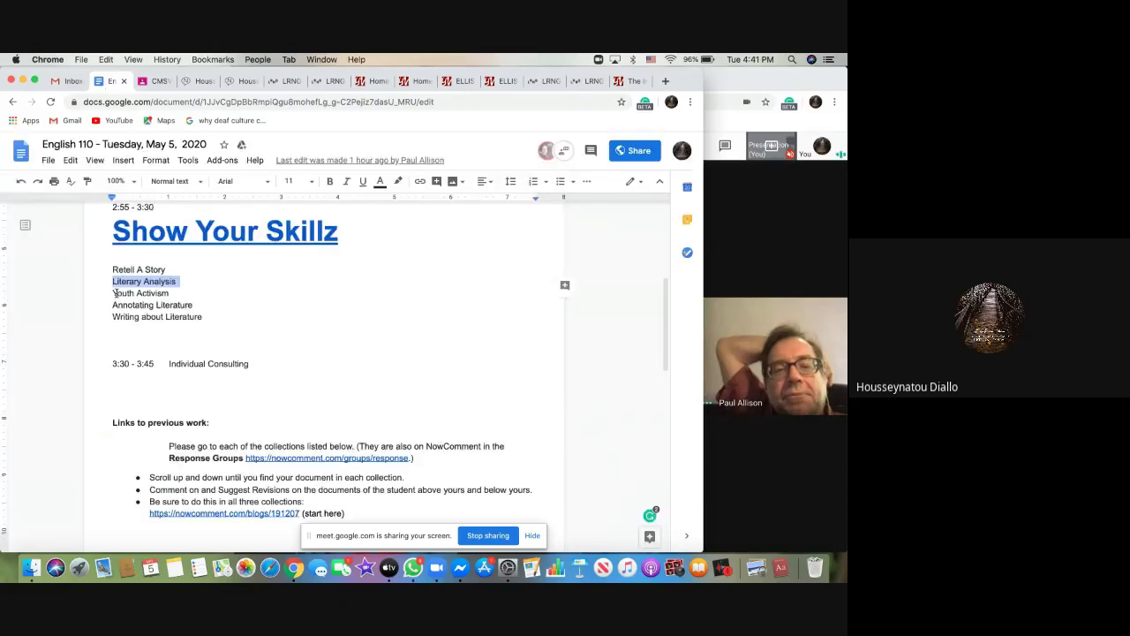
{"action": "left_click_drag", "start_coordinate": [113, 293], "coordinate": [178, 292]}
{"action": "key", "text": "super+c"}
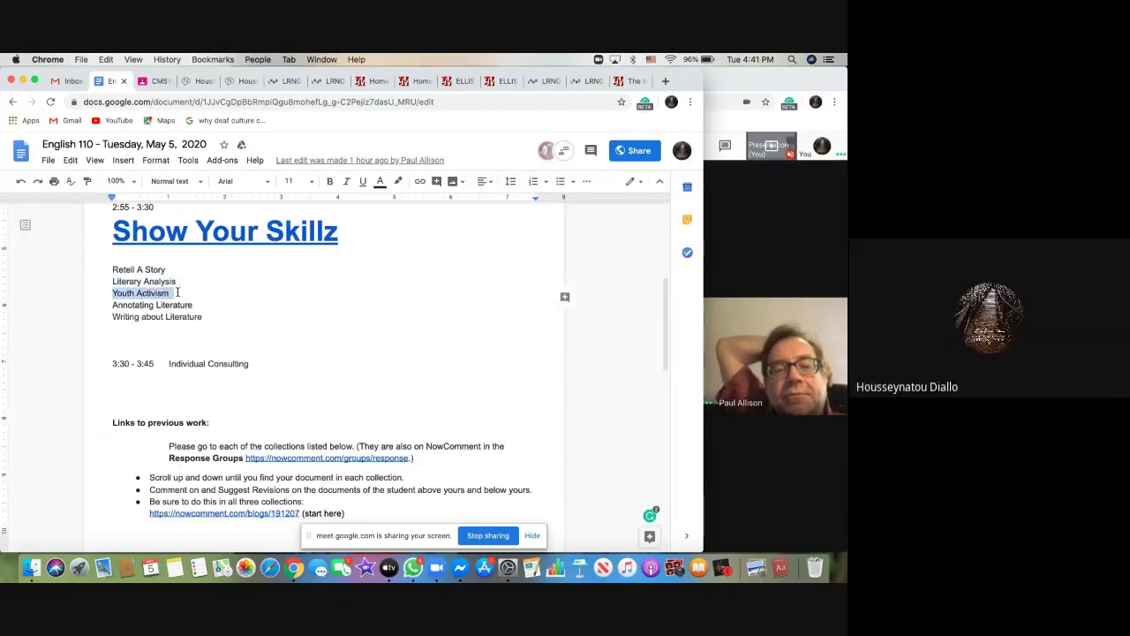
{"action": "left_click", "coordinate": [289, 80]}
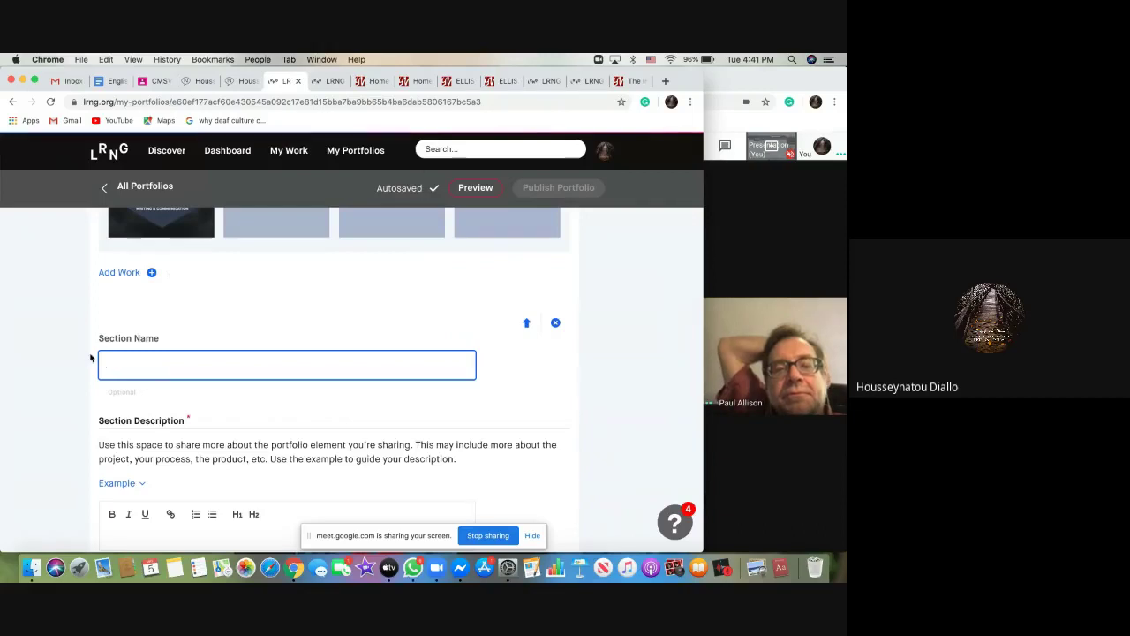
Step: Paste 'Youth Activism' as the section name and start typing a reflection description
{"action": "key", "text": "super+v"}
{"action": "scroll", "coordinate": [212, 429], "scroll_direction": "down", "scroll_amount": 2}
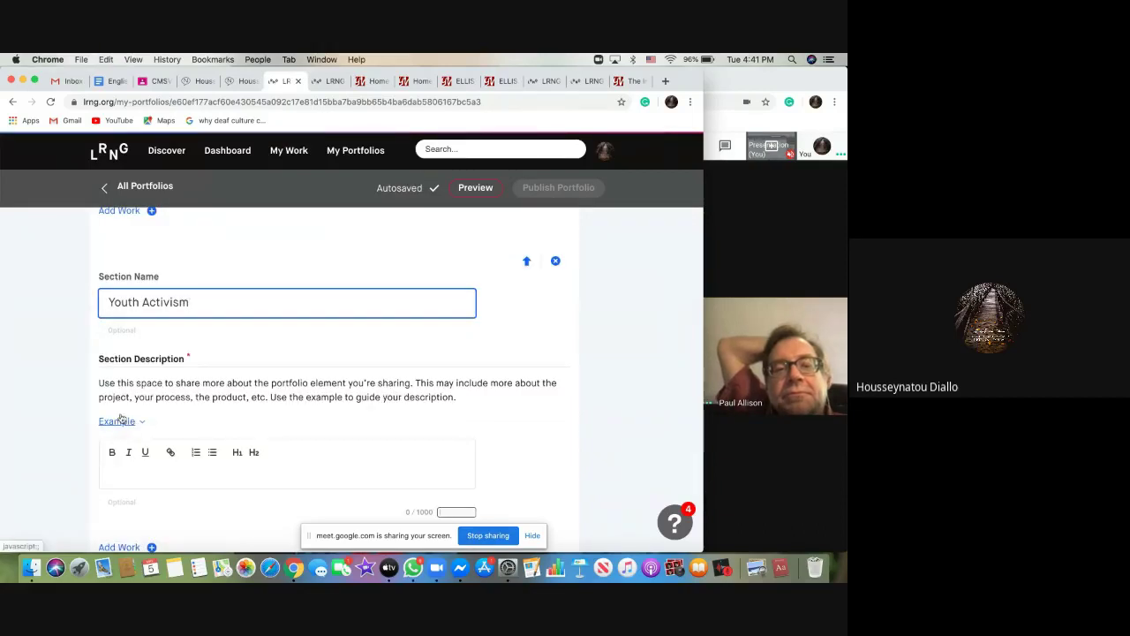
{"action": "left_click", "coordinate": [112, 469]}
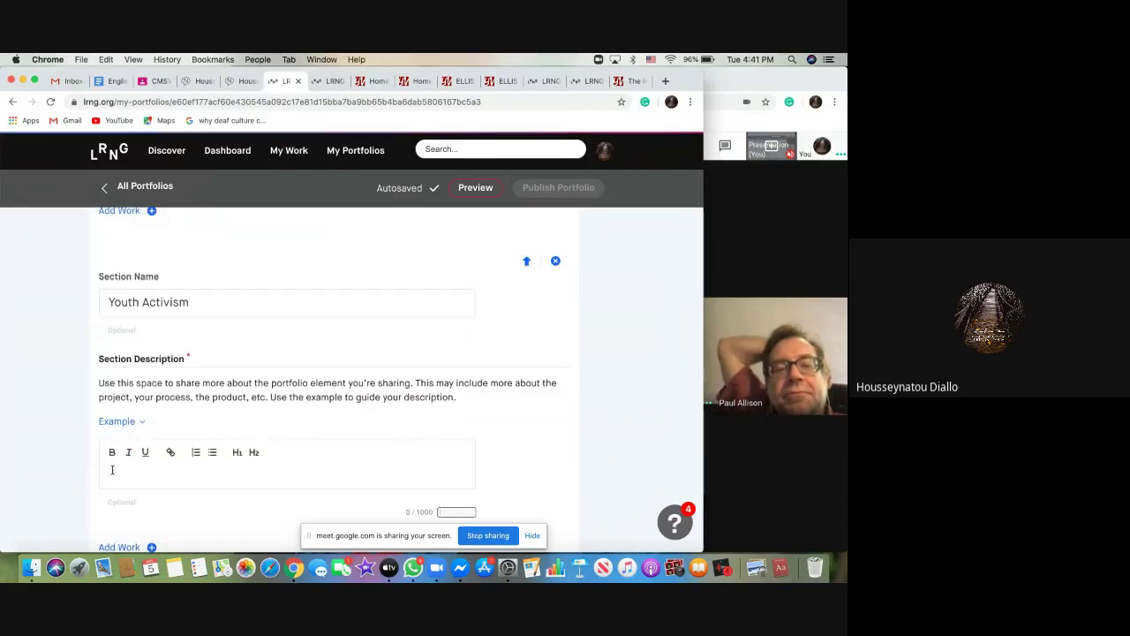
{"action": "type", "text": "He"}
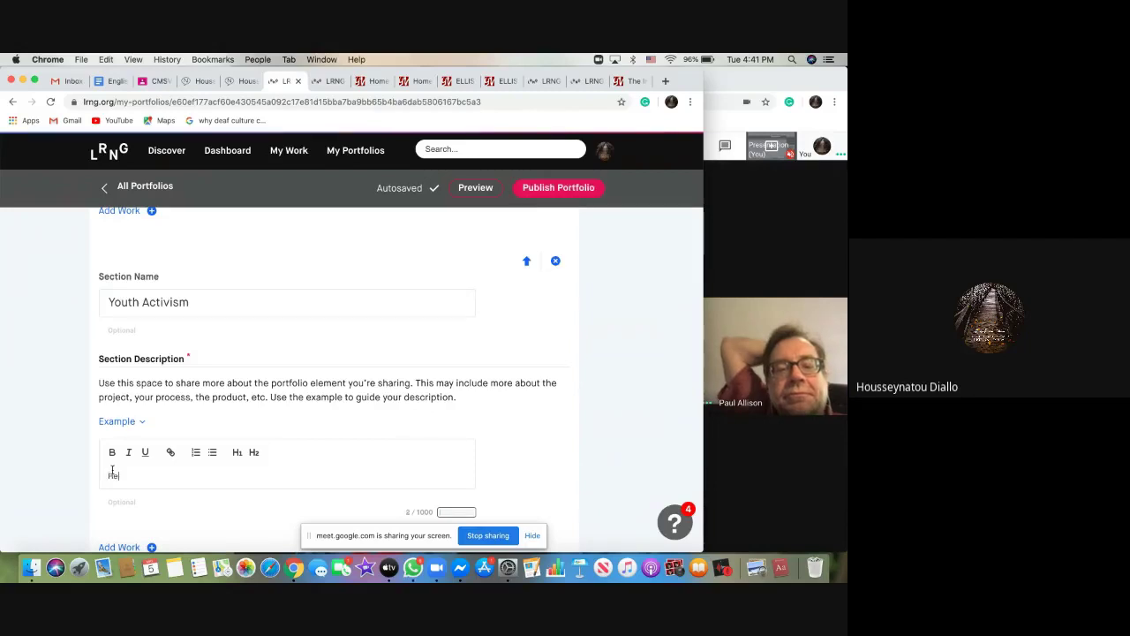
{"action": "type", "text": "flectio"}
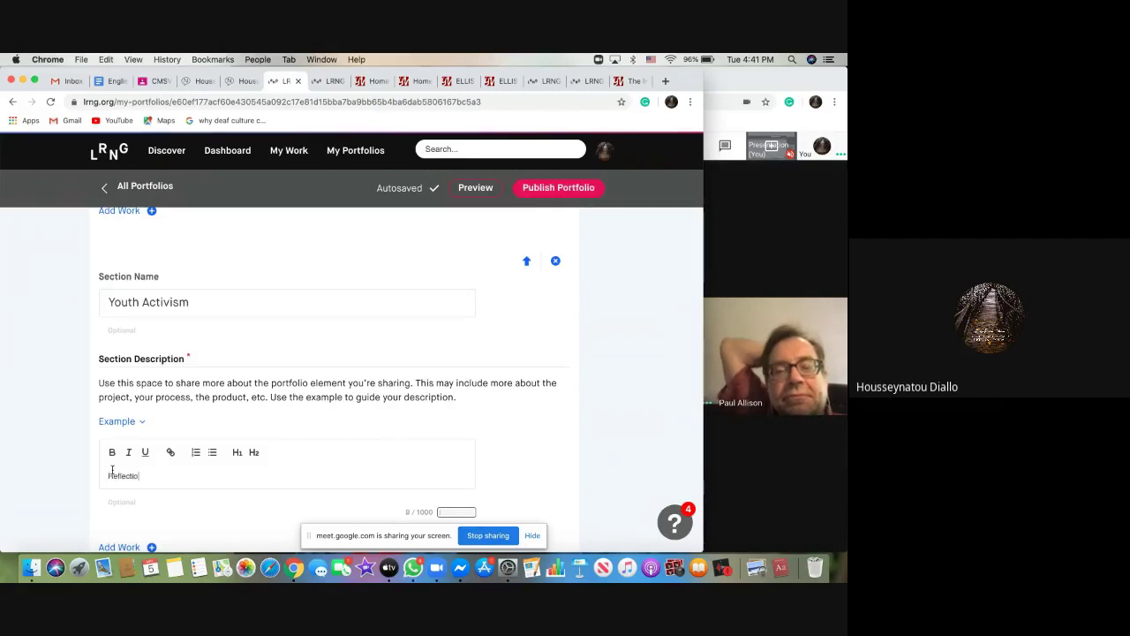
{"action": "key", "text": "BackSpace"}
{"action": "key", "text": "BackSpace"}
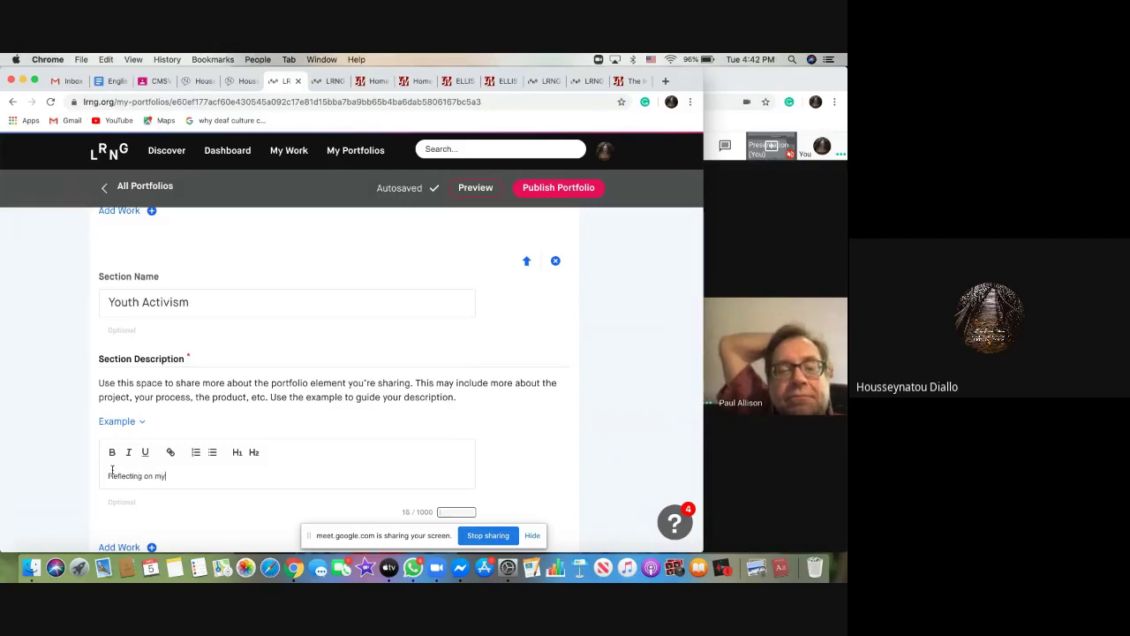
{"action": "scroll", "coordinate": [112, 469], "scroll_direction": "down", "scroll_amount": 4}
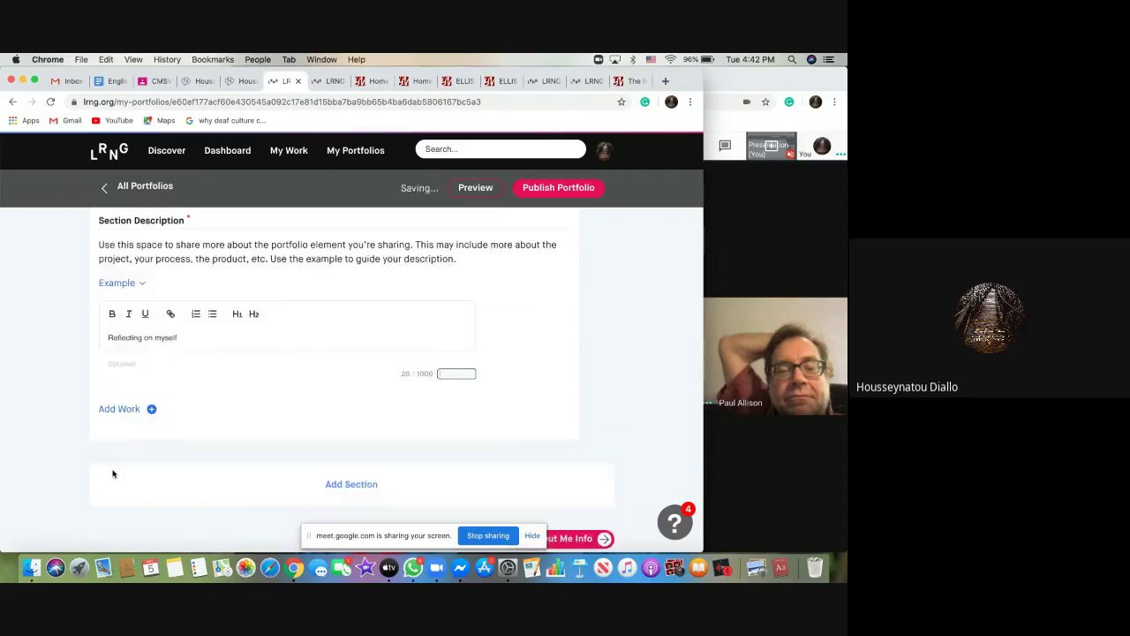
Step: Add a four-item work gallery with the Youth Activism work in the first slot
{"action": "left_click", "coordinate": [161, 401]}
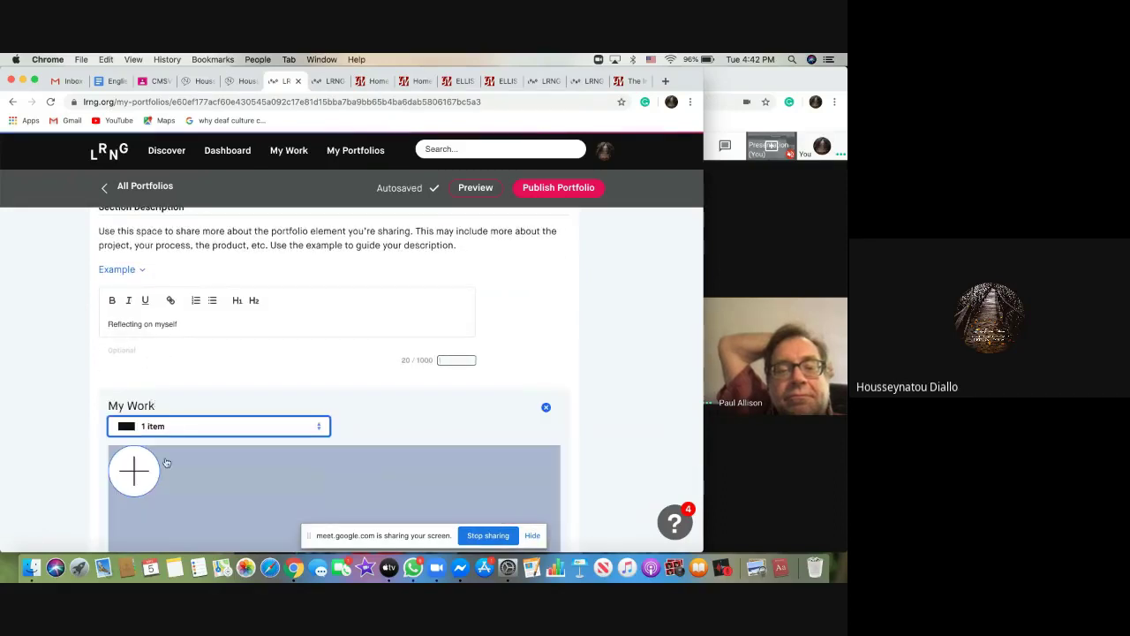
{"action": "scroll", "coordinate": [168, 459], "scroll_direction": "down", "scroll_amount": 2}
{"action": "left_click", "coordinate": [320, 364]}
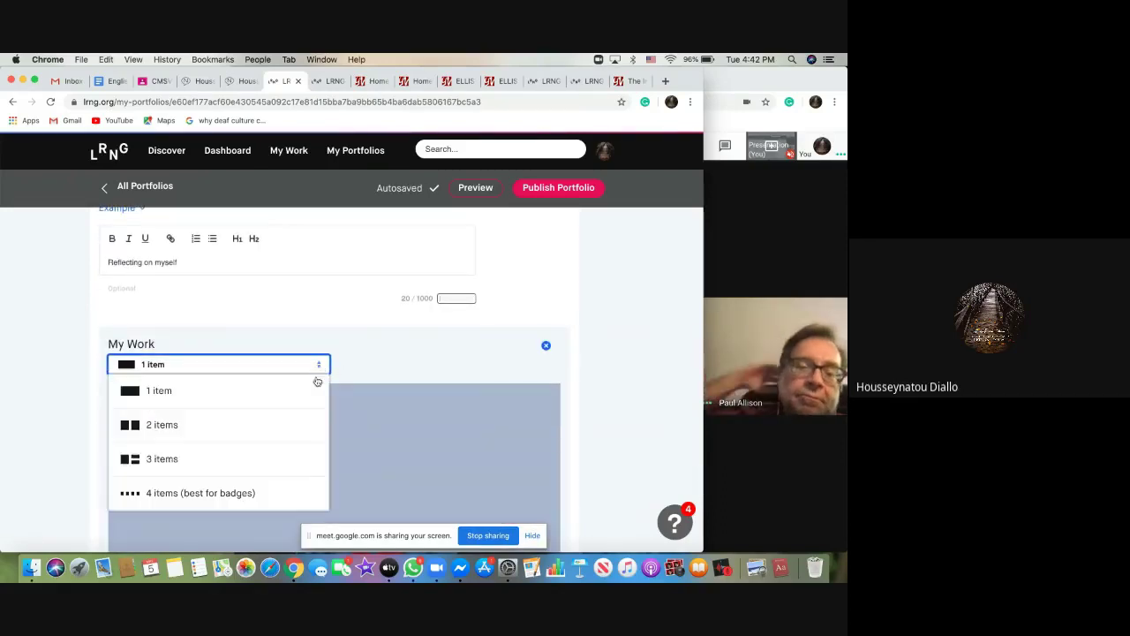
{"action": "left_click", "coordinate": [224, 503]}
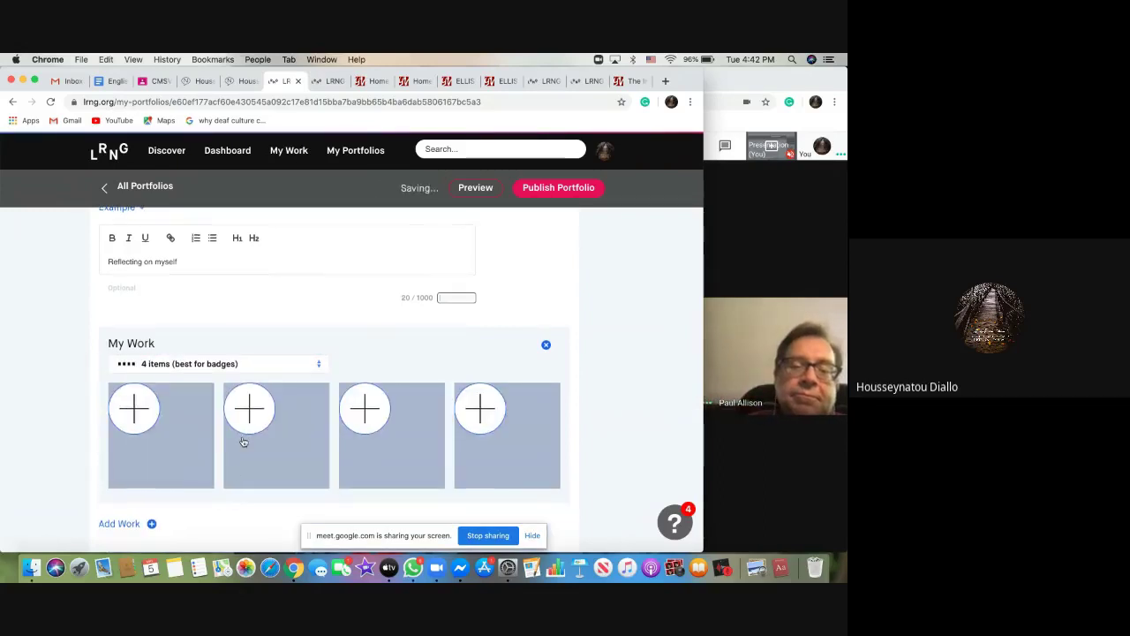
{"action": "scroll", "coordinate": [242, 441], "scroll_direction": "down", "scroll_amount": 1}
{"action": "left_click", "coordinate": [134, 364]}
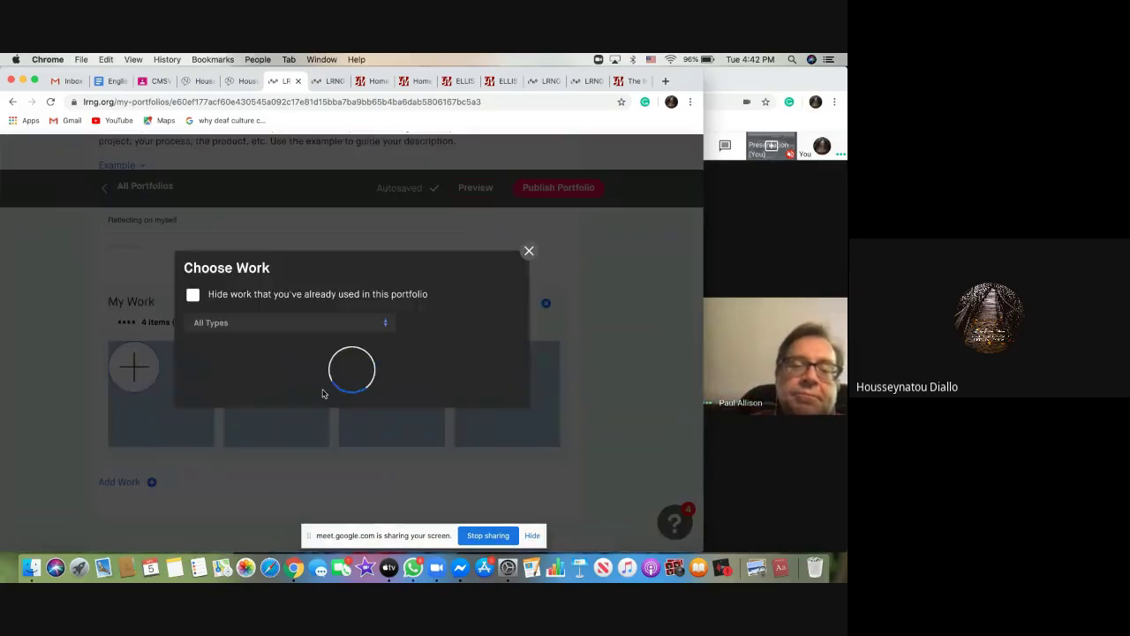
{"action": "left_click", "coordinate": [486, 412]}
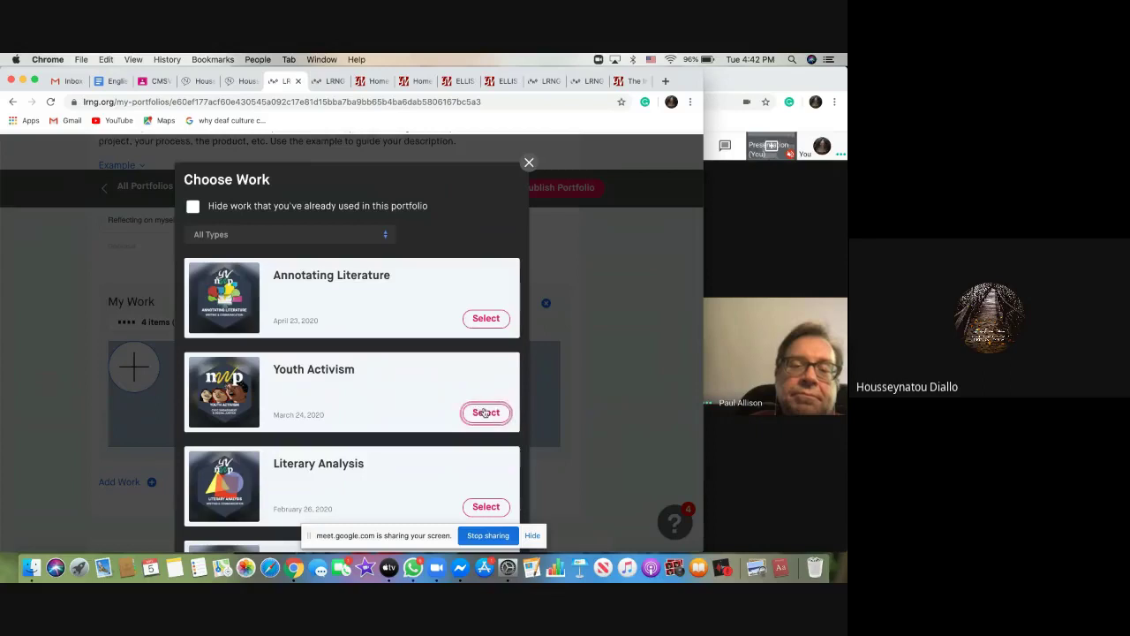
Step: Add another section and copy 'Annotating Literature' from the English 110 document
{"action": "scroll", "coordinate": [247, 424], "scroll_direction": "down", "scroll_amount": 3}
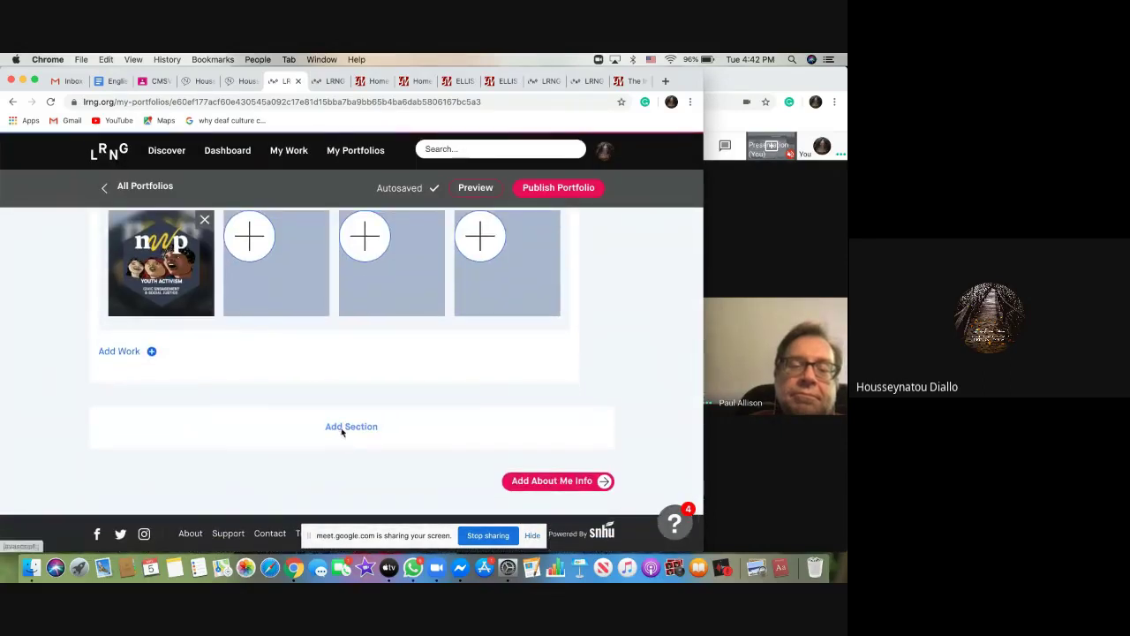
{"action": "left_click", "coordinate": [342, 428]}
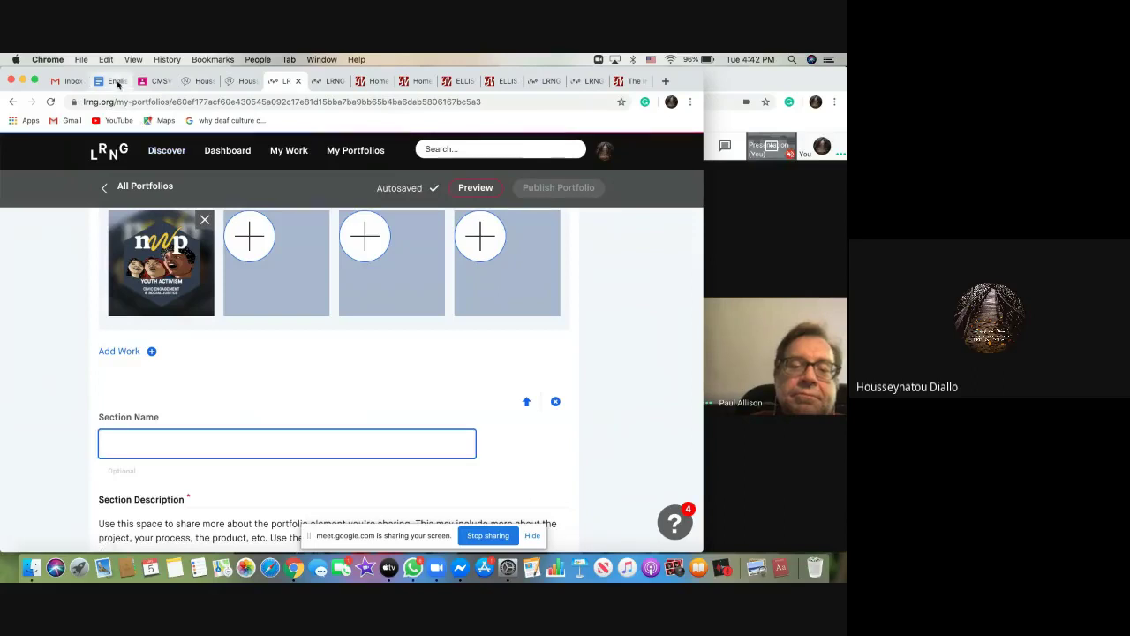
{"action": "left_click", "coordinate": [117, 80]}
{"action": "left_click", "coordinate": [210, 295]}
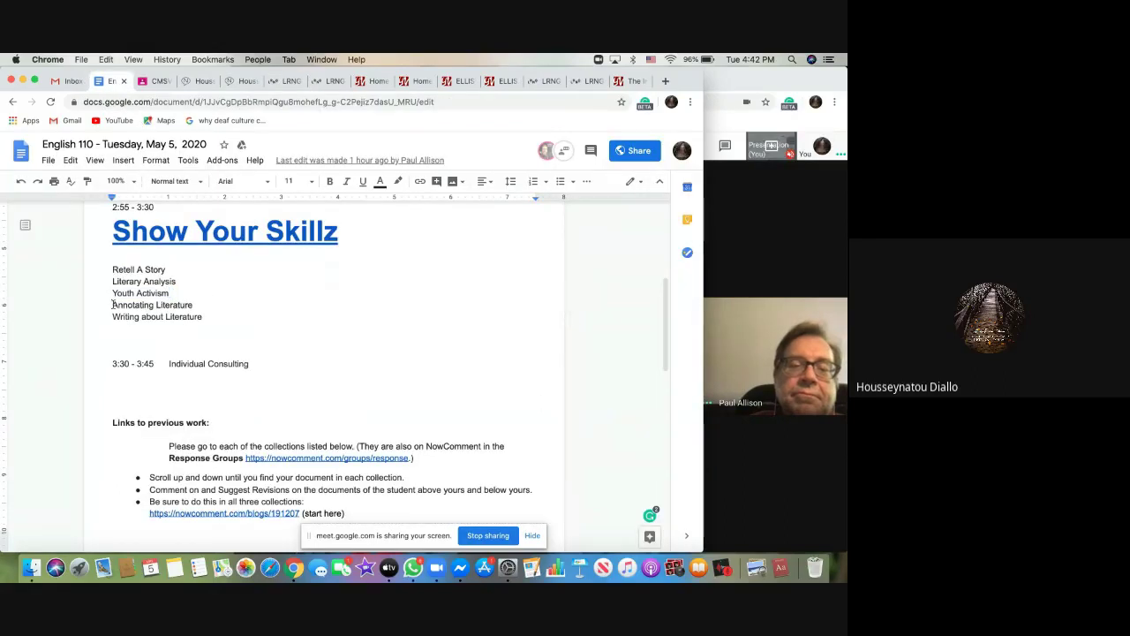
{"action": "left_click_drag", "start_coordinate": [110, 304], "coordinate": [184, 307]}
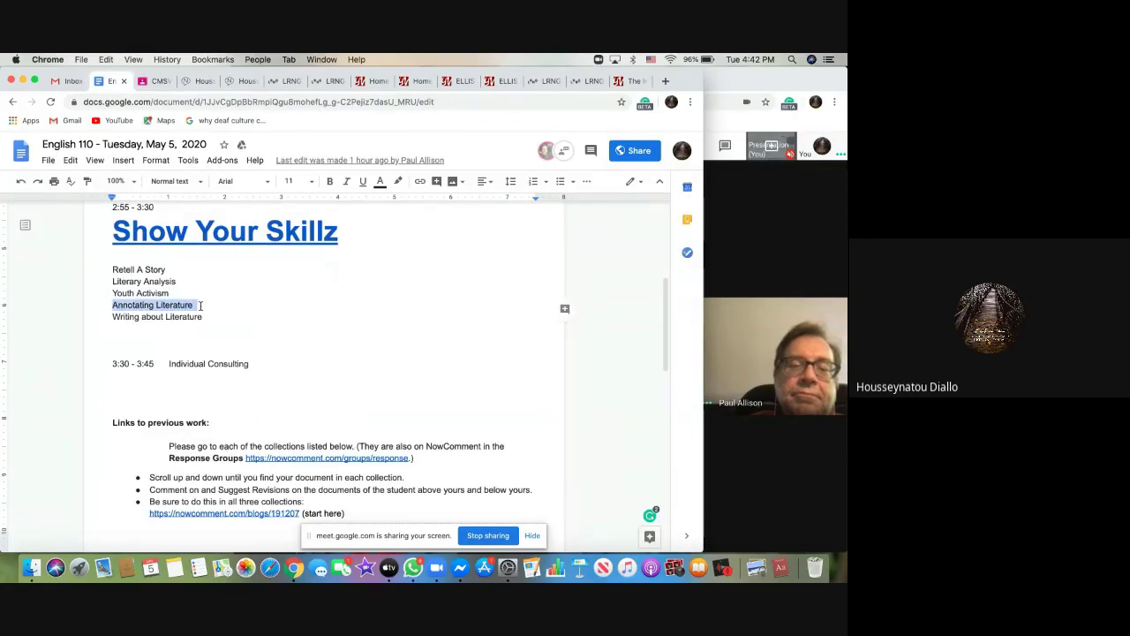
{"action": "left_click", "coordinate": [248, 81]}
Step: Paste 'Annotating Literature' as the section name and describe it as 'Reflecting on myself'
{"action": "left_click", "coordinate": [285, 81]}
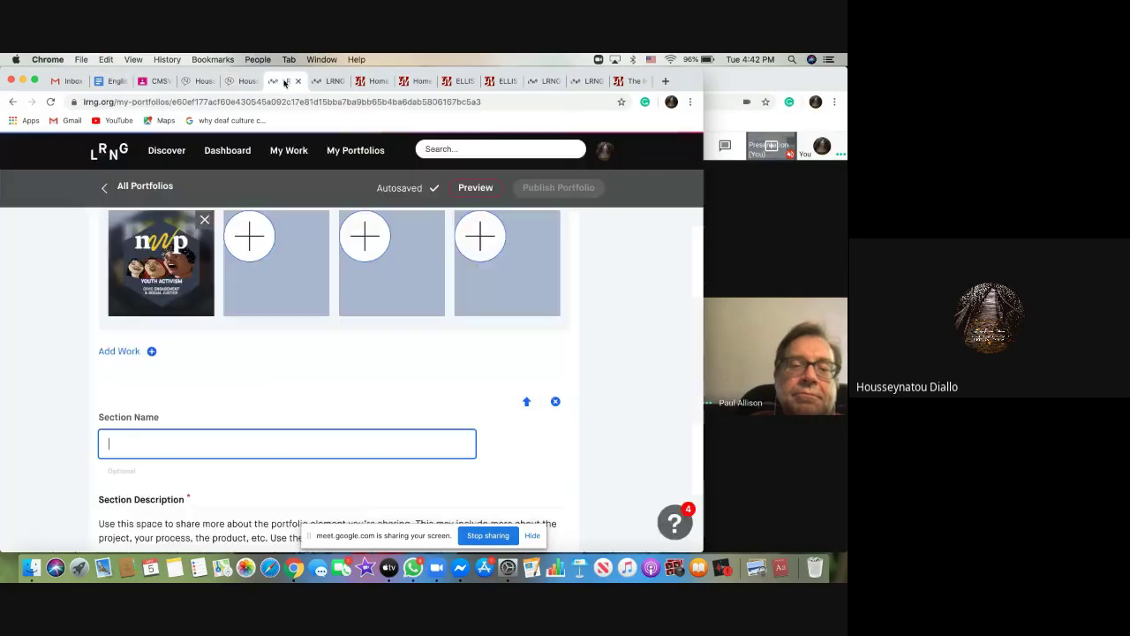
{"action": "left_click", "coordinate": [112, 435]}
{"action": "type", "text": "Annotating Literature"}
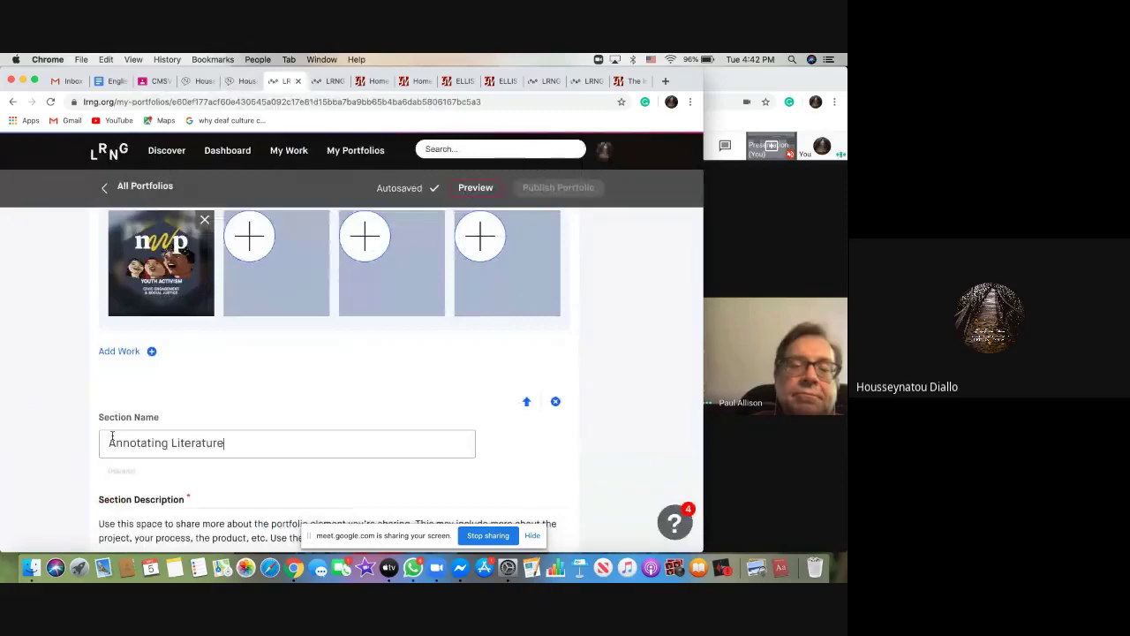
{"action": "scroll", "coordinate": [164, 464], "scroll_direction": "down", "scroll_amount": 3}
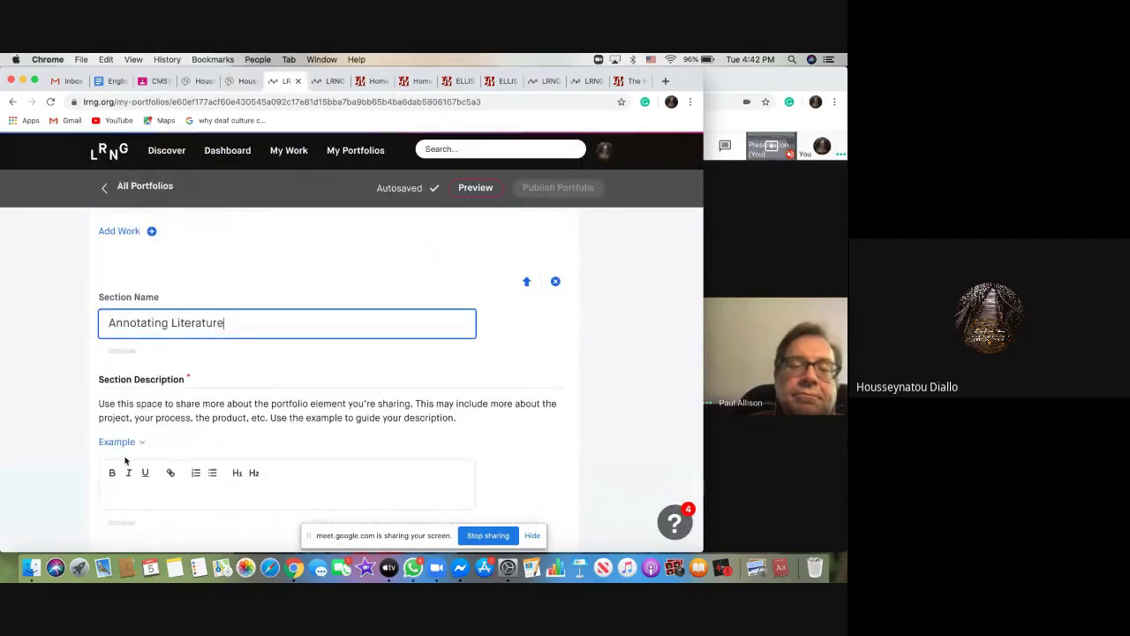
{"action": "left_click", "coordinate": [110, 493]}
{"action": "type", "text": "Le"}
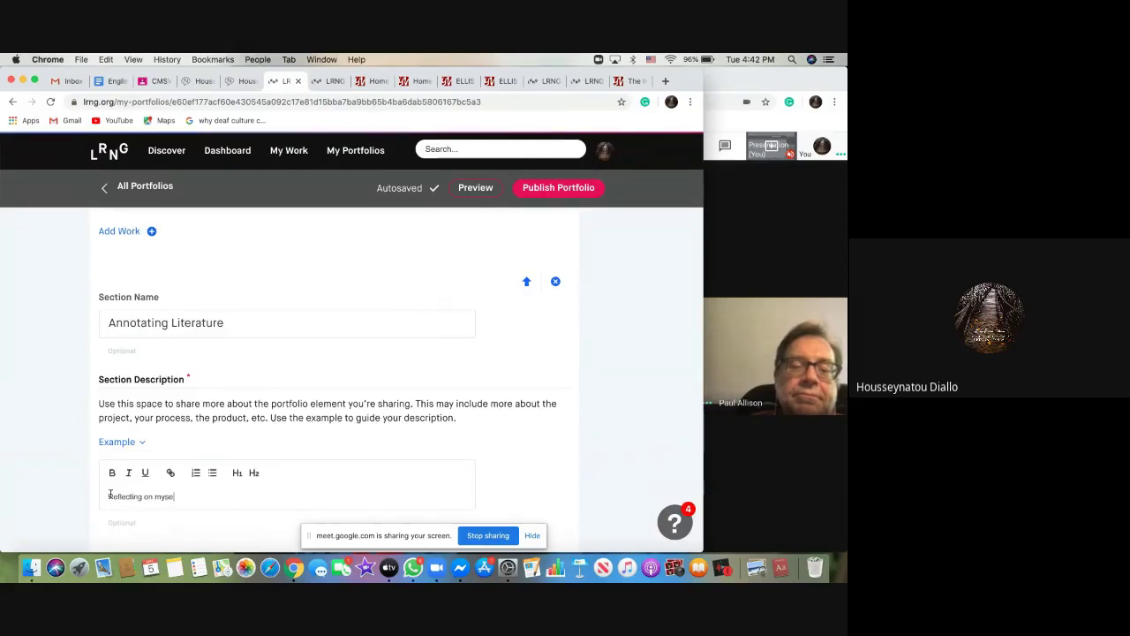
{"action": "type", "text": "f"}
{"action": "scroll", "coordinate": [142, 486], "scroll_direction": "down", "scroll_amount": 2}
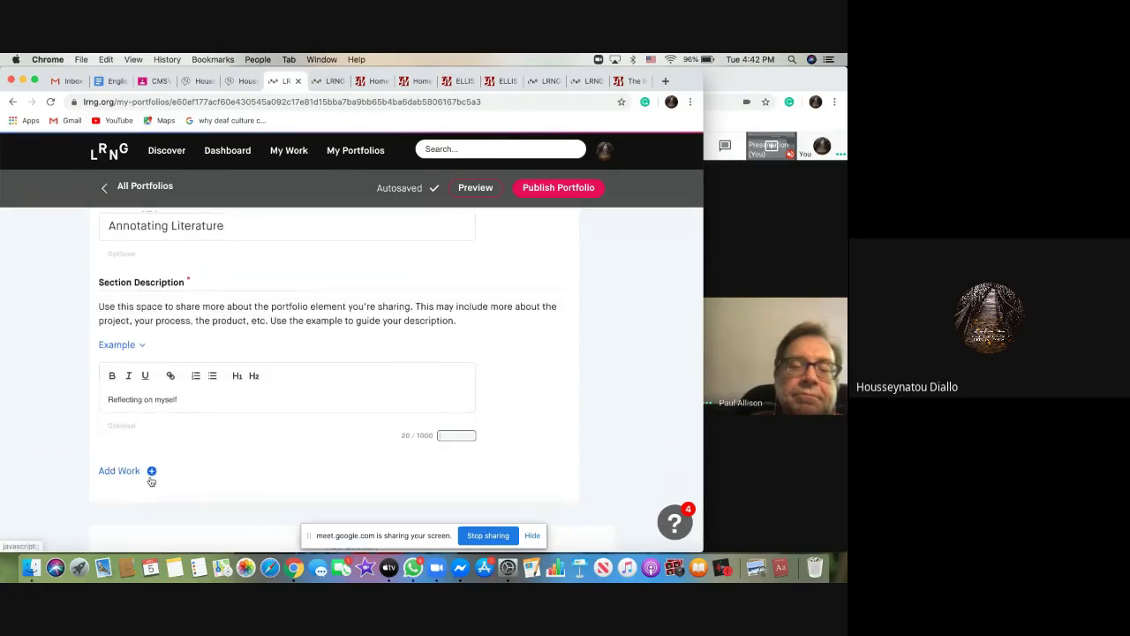
Step: Add a four-item work gallery with the Annotating Literature work in the first slot
{"action": "left_click", "coordinate": [153, 473]}
{"action": "scroll", "coordinate": [157, 469], "scroll_direction": "down", "scroll_amount": 3}
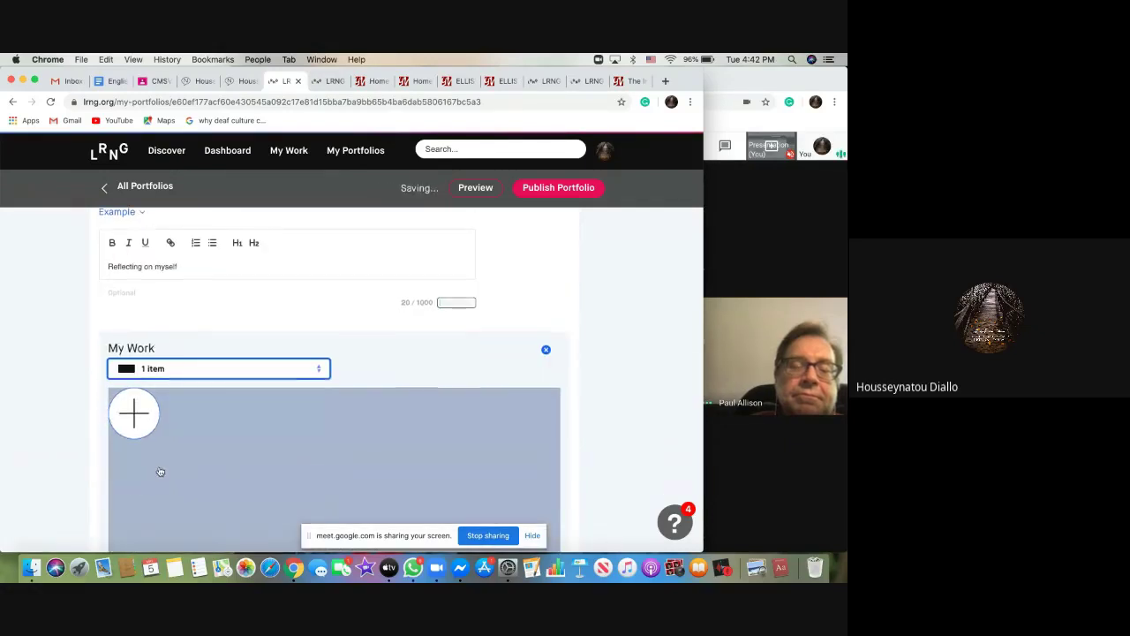
{"action": "left_click", "coordinate": [321, 369]}
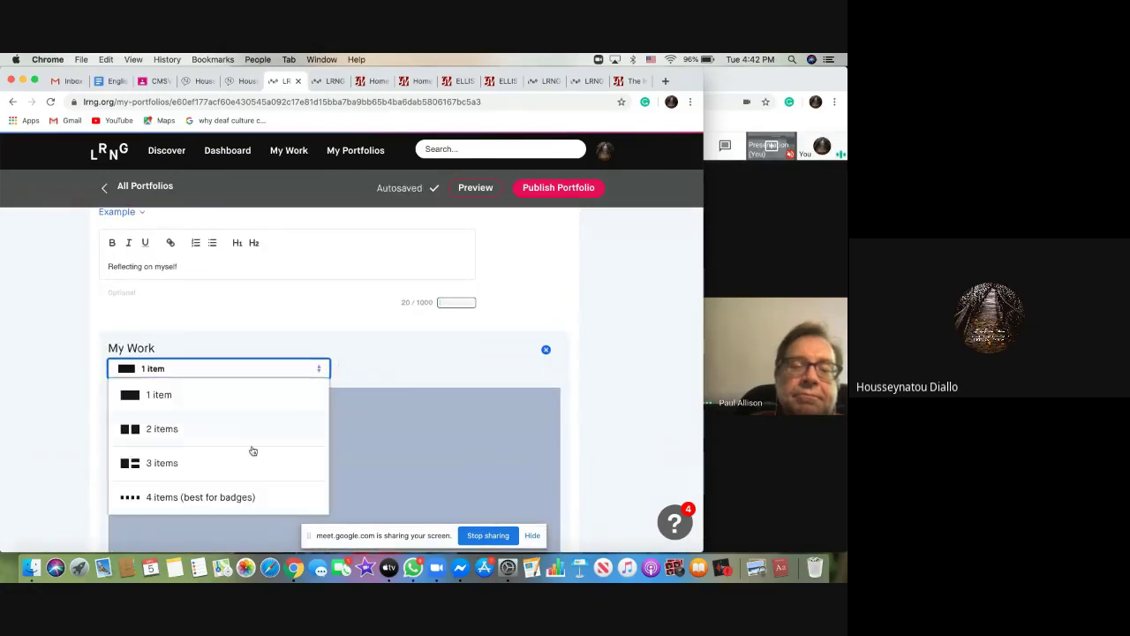
{"action": "left_click", "coordinate": [235, 498]}
{"action": "scroll", "coordinate": [232, 498], "scroll_direction": "down", "scroll_amount": 2}
{"action": "scroll", "coordinate": [232, 498], "scroll_direction": "up", "scroll_amount": 7}
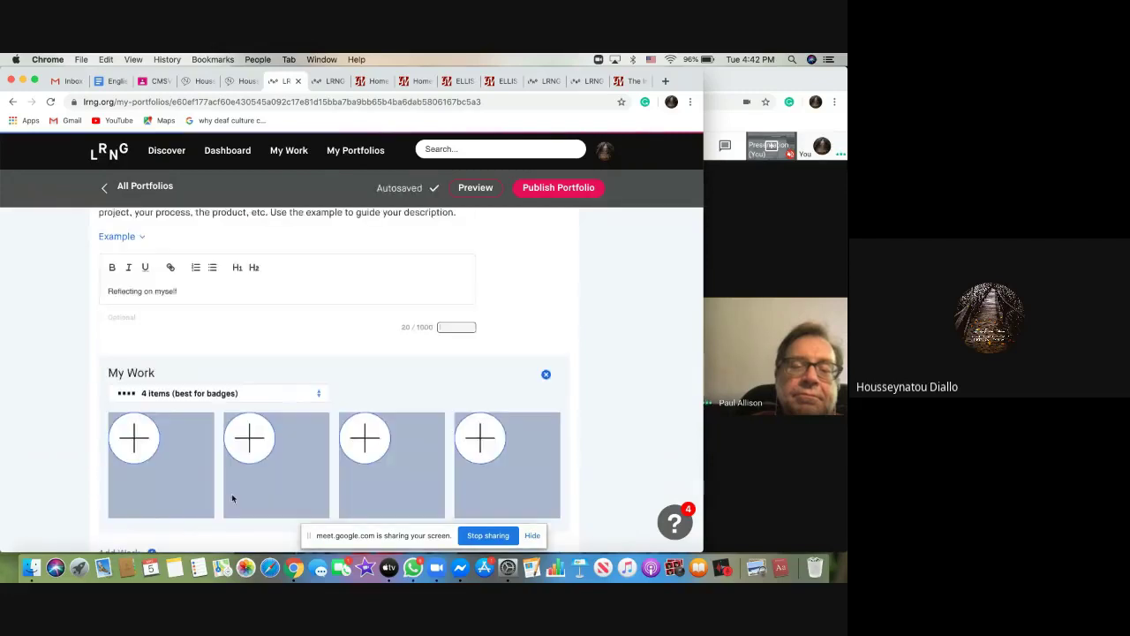
{"action": "scroll", "coordinate": [230, 318], "scroll_direction": "up", "scroll_amount": 1}
{"action": "scroll", "coordinate": [228, 321], "scroll_direction": "down", "scroll_amount": 5}
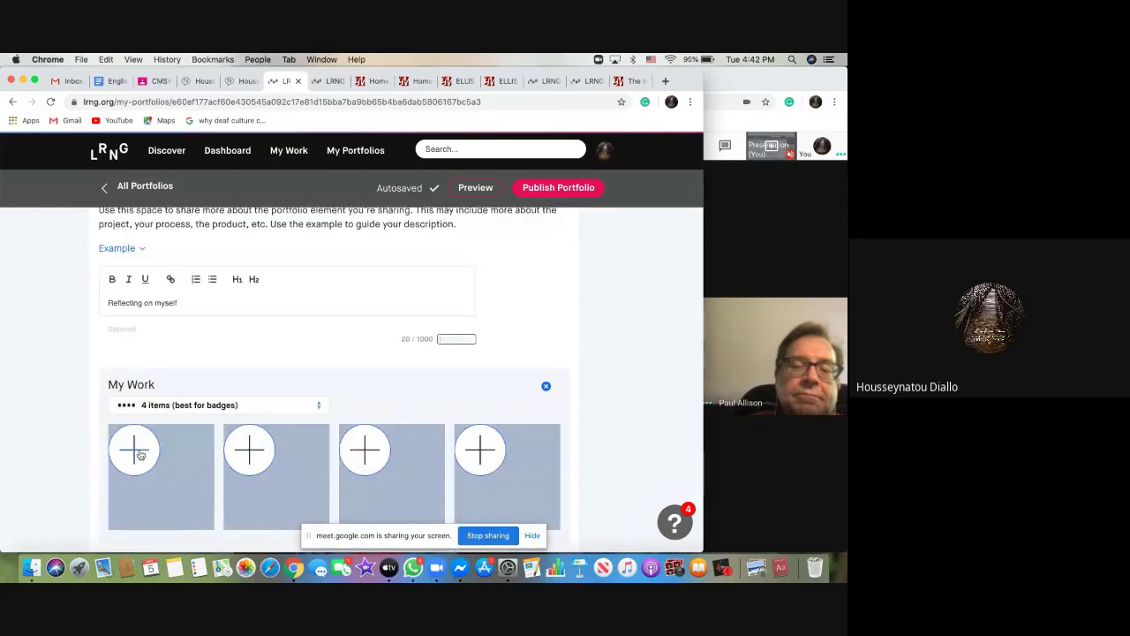
{"action": "scroll", "coordinate": [139, 455], "scroll_direction": "up", "scroll_amount": 2}
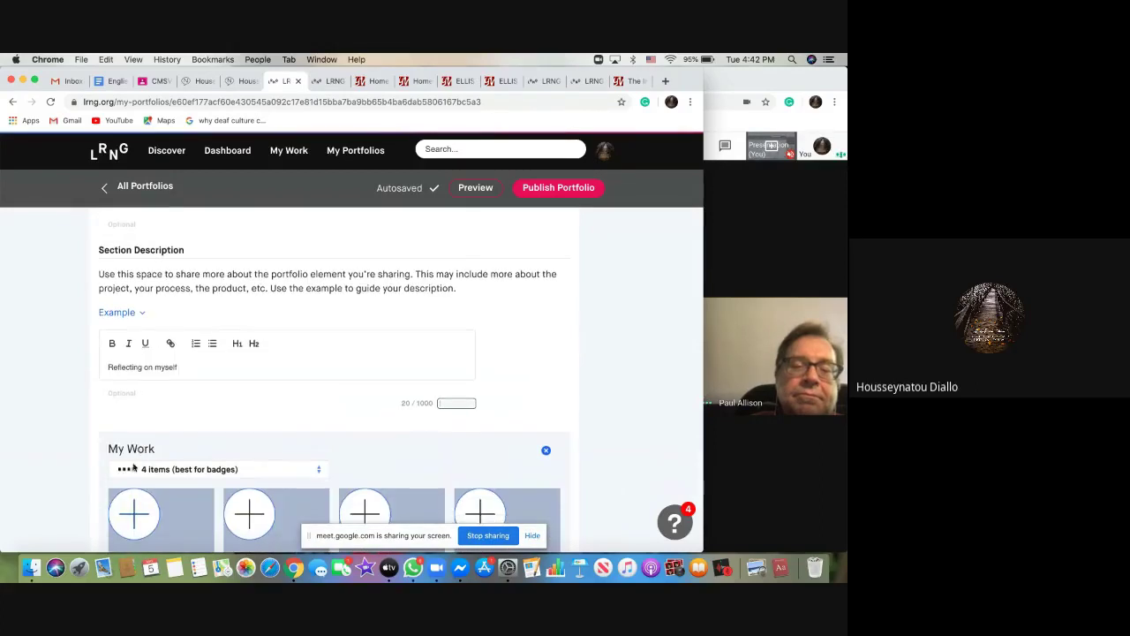
{"action": "left_click", "coordinate": [135, 518]}
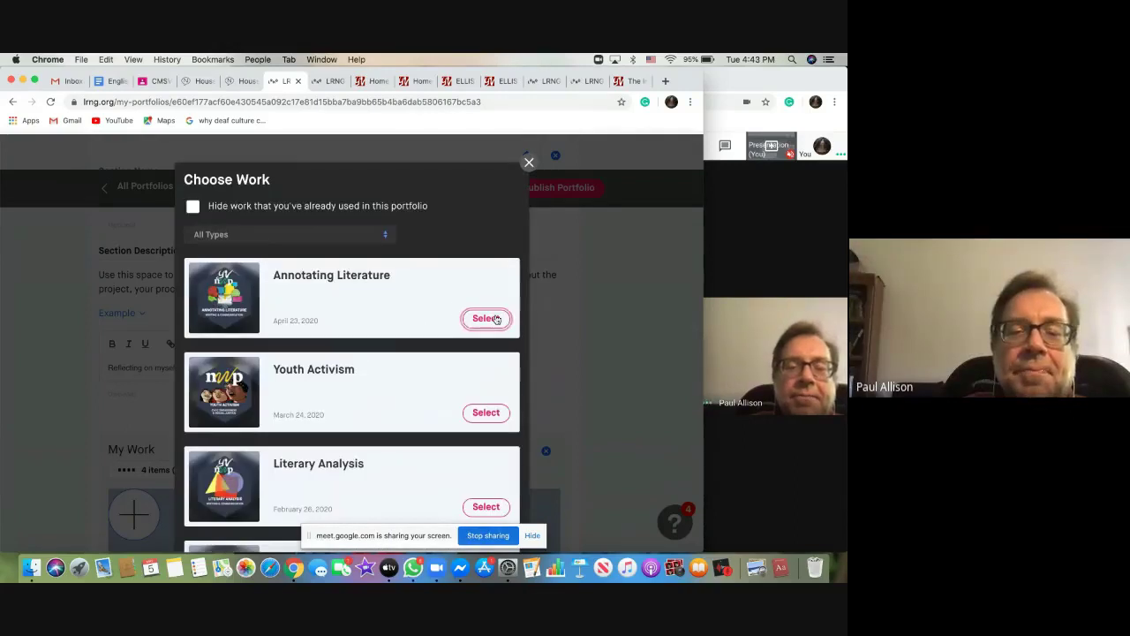
{"action": "left_click", "coordinate": [494, 320]}
Step: Browse works for the second slot without adding any, then add another blank section
{"action": "scroll", "coordinate": [281, 408], "scroll_direction": "down", "scroll_amount": 5}
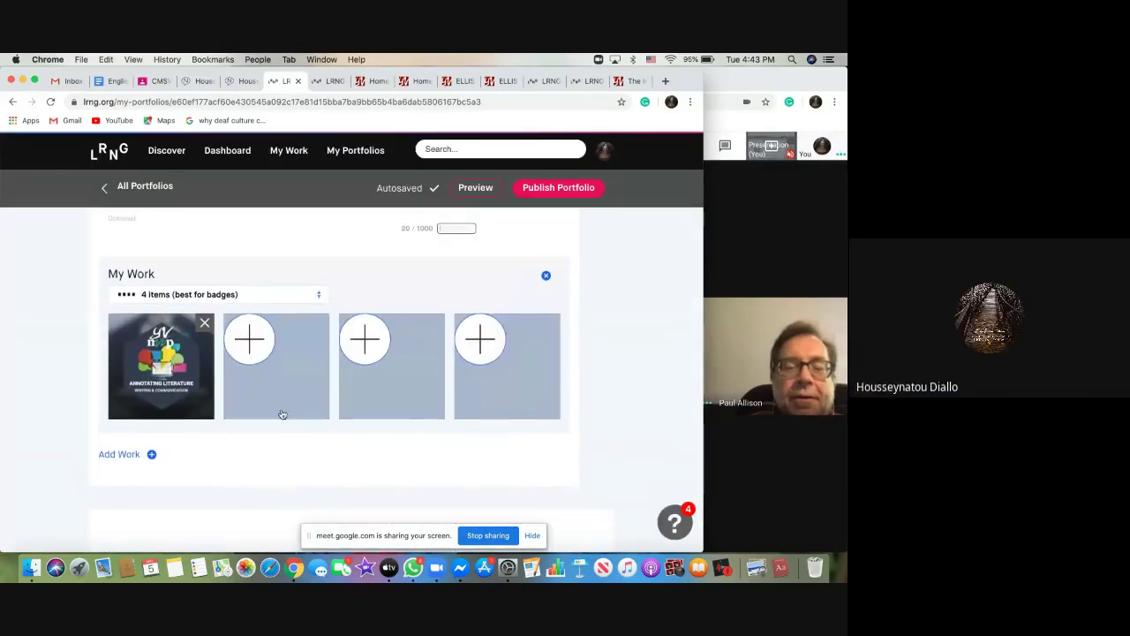
{"action": "left_click", "coordinate": [250, 344]}
{"action": "scroll", "coordinate": [328, 417], "scroll_direction": "down", "scroll_amount": 20}
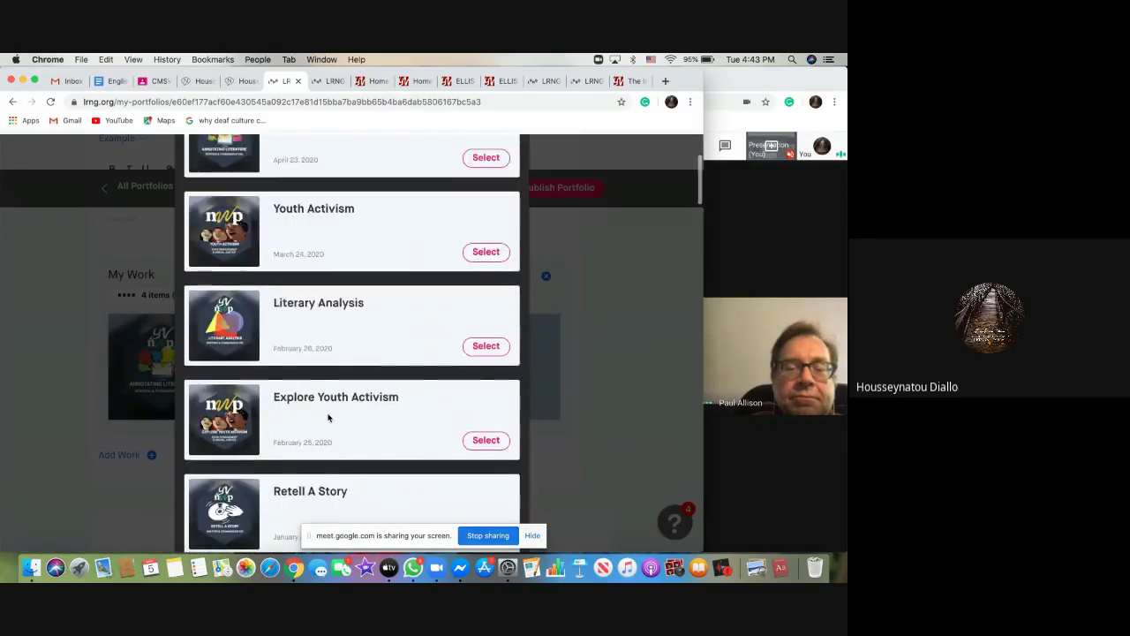
{"action": "scroll", "coordinate": [328, 417], "scroll_direction": "down", "scroll_amount": 5}
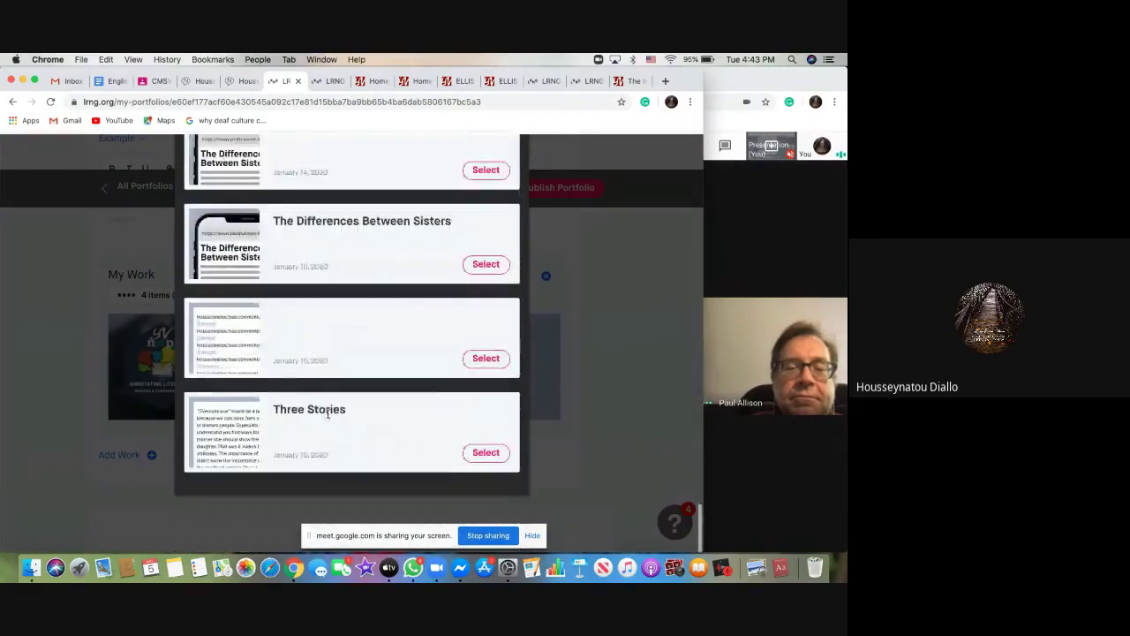
{"action": "scroll", "coordinate": [328, 417], "scroll_direction": "up", "scroll_amount": 20}
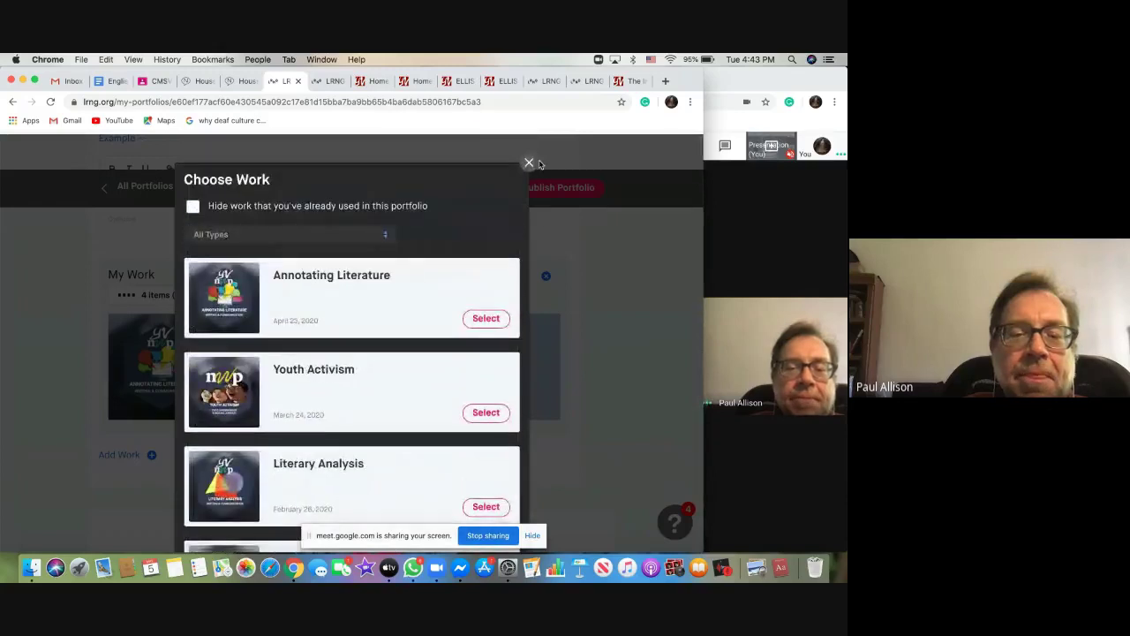
{"action": "left_click", "coordinate": [529, 163]}
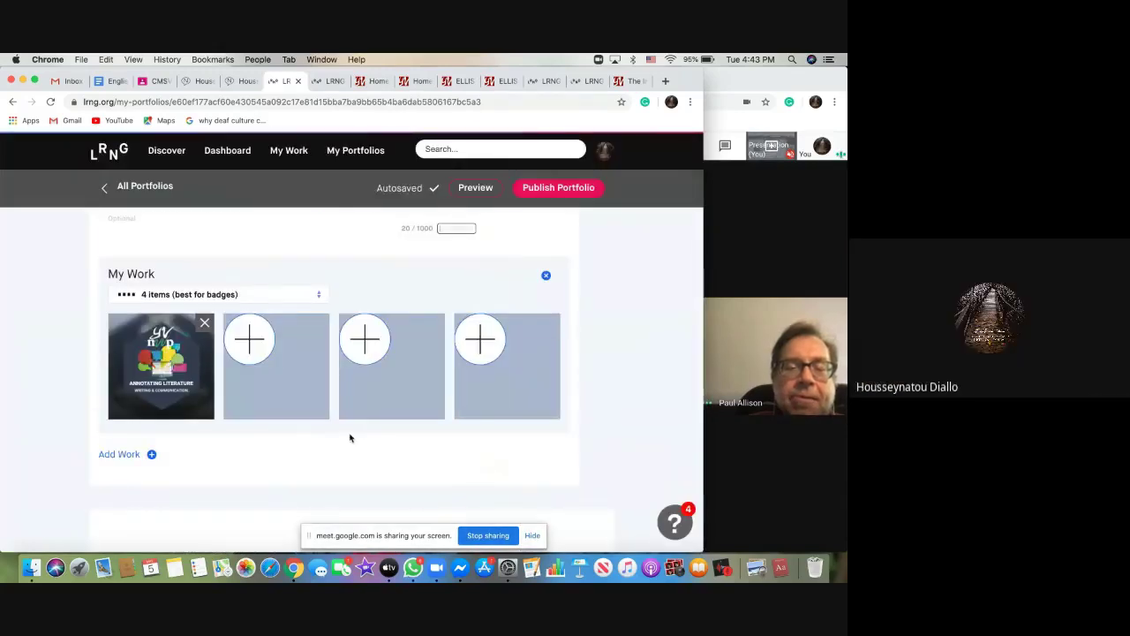
{"action": "scroll", "coordinate": [350, 436], "scroll_direction": "down", "scroll_amount": 3}
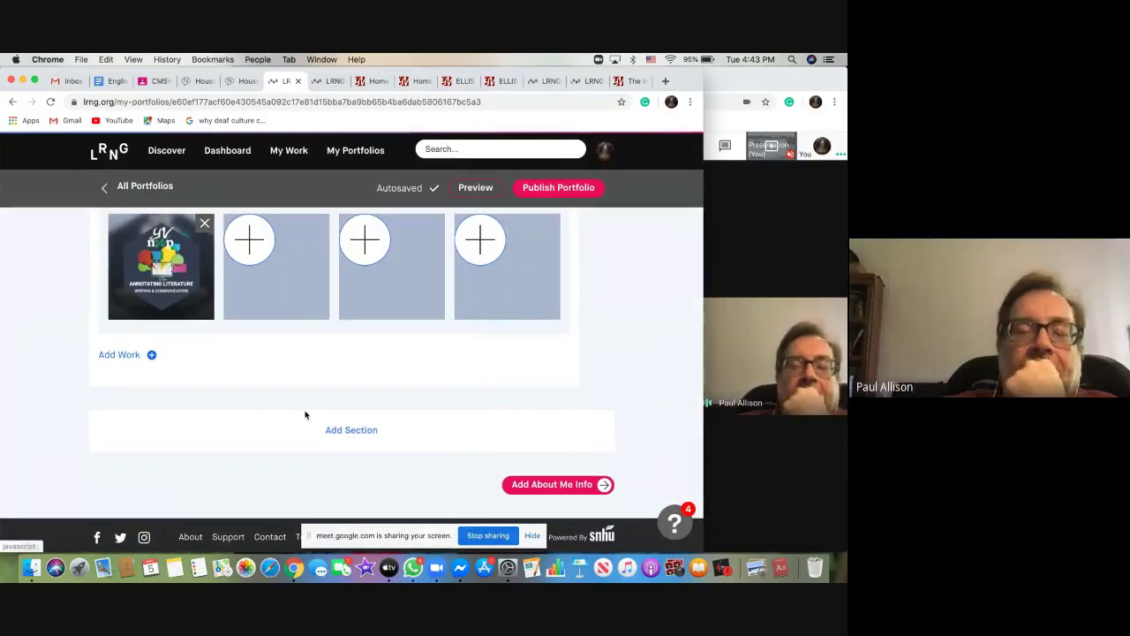
{"action": "scroll", "coordinate": [309, 417], "scroll_direction": "up", "scroll_amount": 2}
{"action": "scroll", "coordinate": [336, 420], "scroll_direction": "down", "scroll_amount": 2}
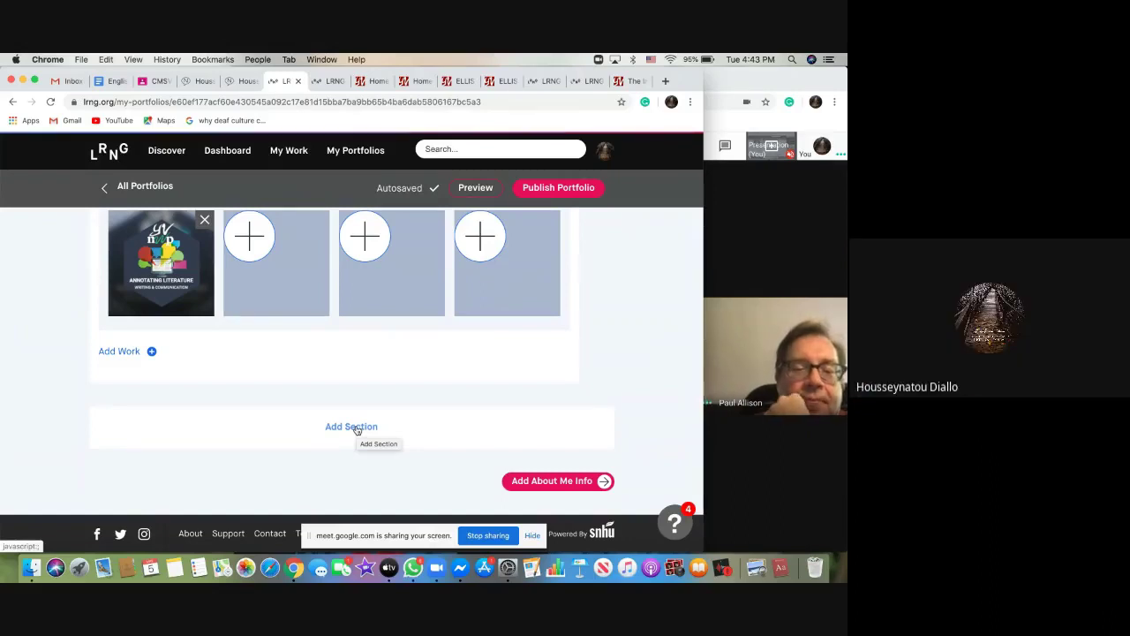
{"action": "left_click", "coordinate": [355, 428]}
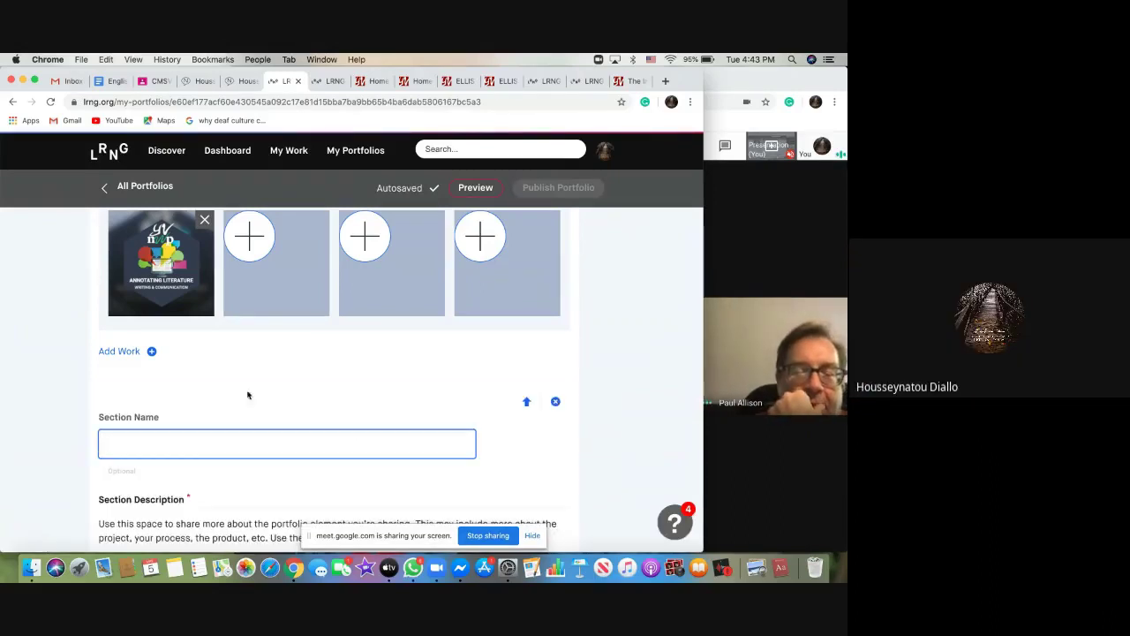
Step: Select and copy the 'Writing about Literature' line in the English 110 agenda
{"action": "left_click", "coordinate": [113, 81]}
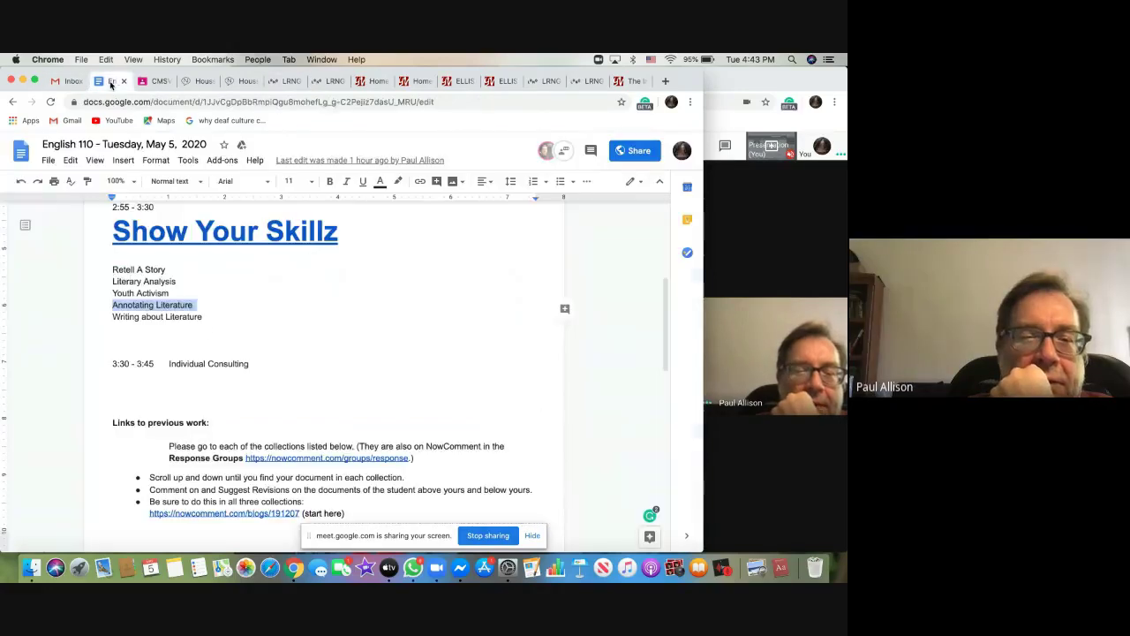
{"action": "left_click", "coordinate": [112, 326]}
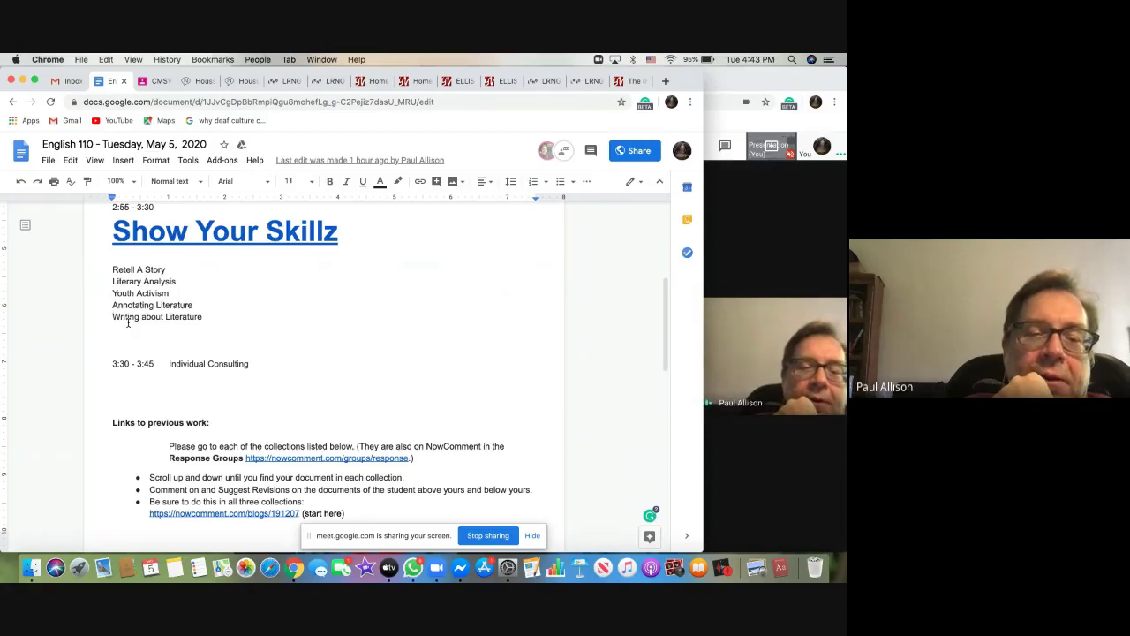
{"action": "left_click_drag", "start_coordinate": [112, 316], "coordinate": [238, 316]}
{"action": "key", "text": "super+c"}
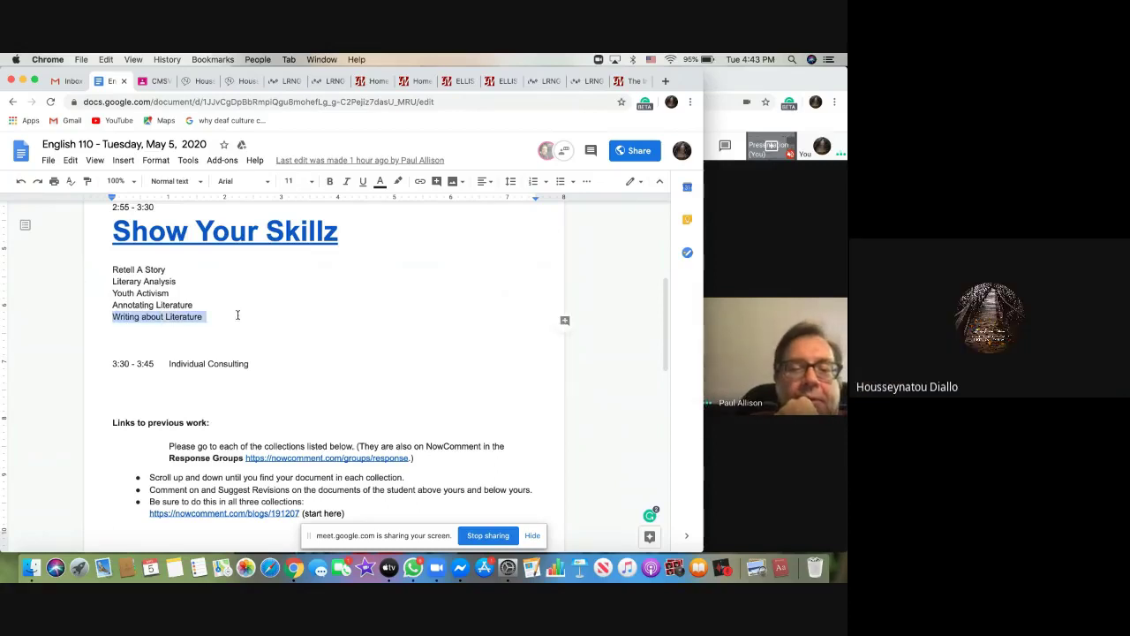
Step: Paste 'Writing about Literature' into the new portfolio section's name field
{"action": "left_click", "coordinate": [287, 81]}
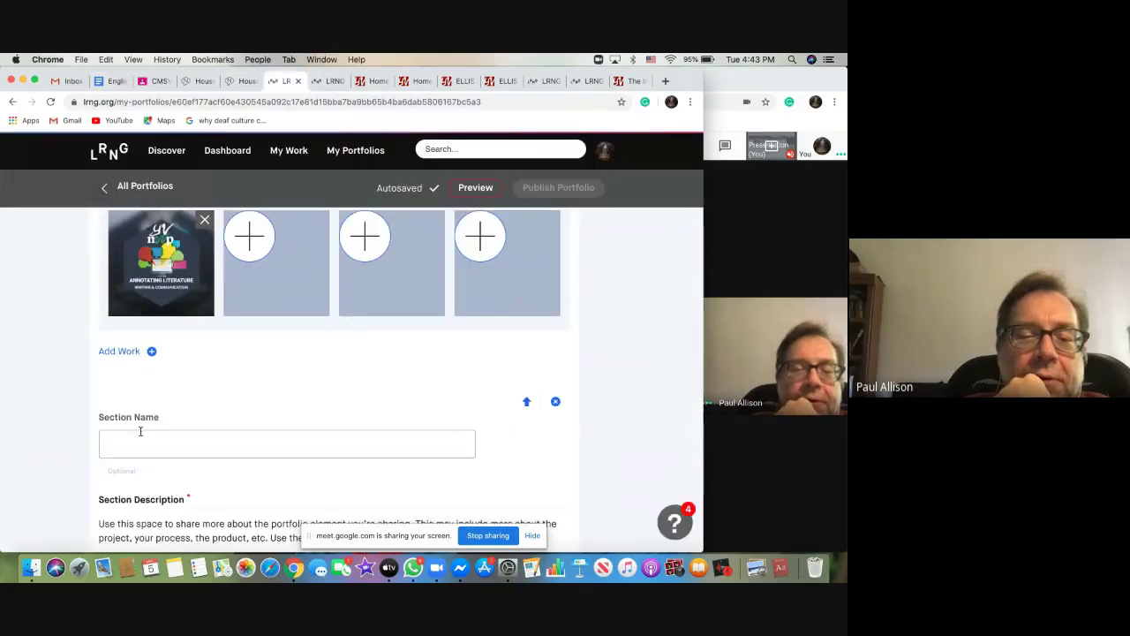
{"action": "key", "text": "super+v"}
{"action": "left_click", "coordinate": [245, 456]}
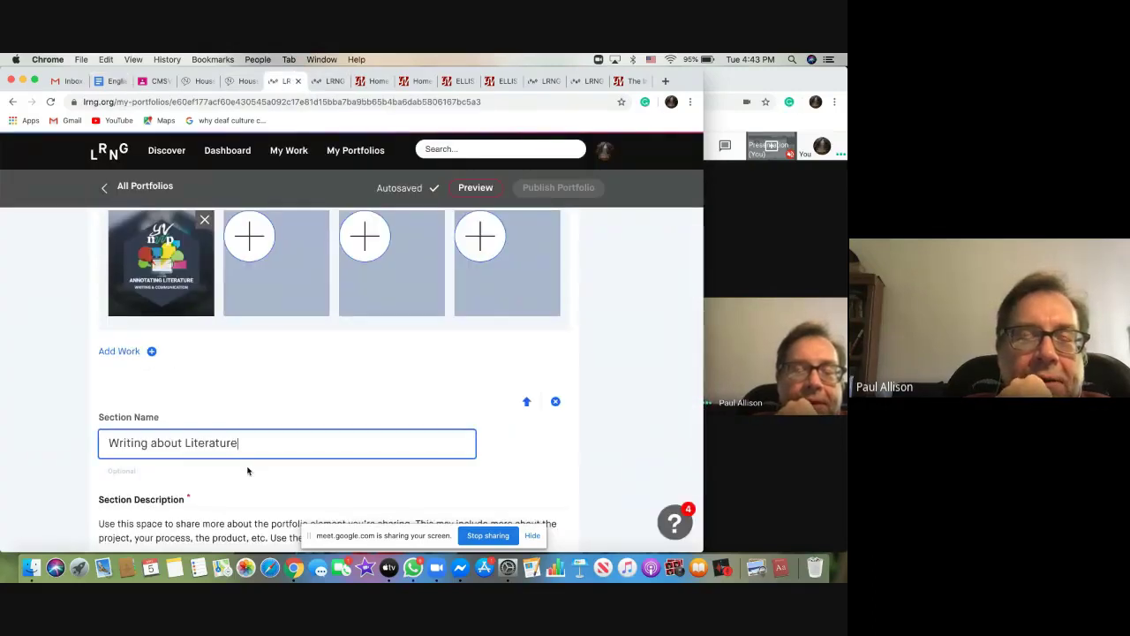
{"action": "scroll", "coordinate": [248, 471], "scroll_direction": "down", "scroll_amount": 3}
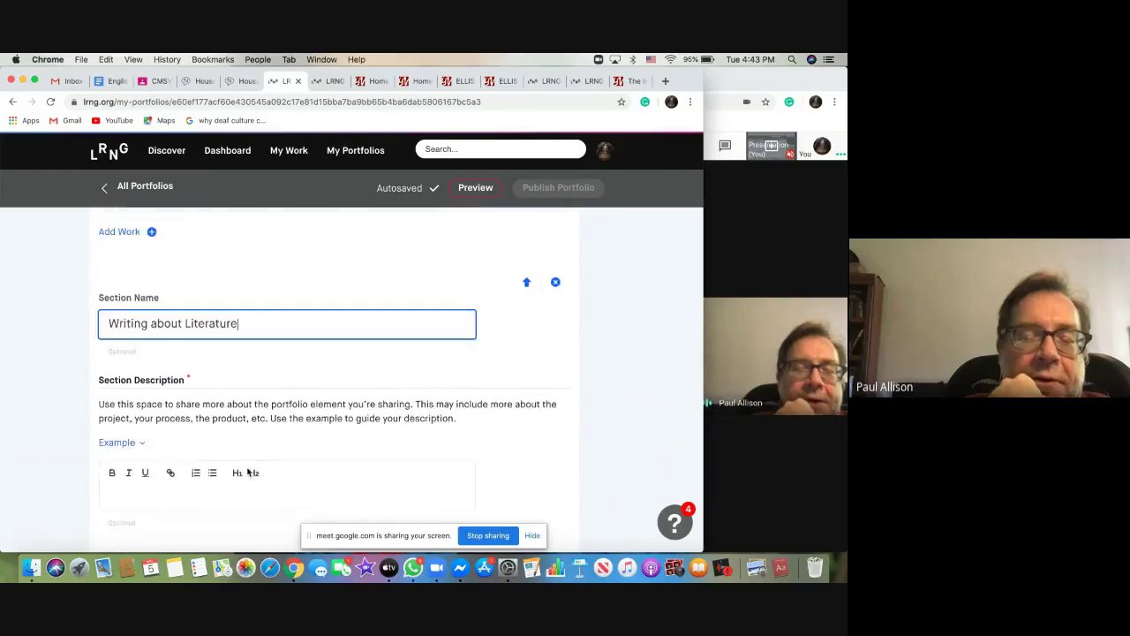
Step: Enter 'Reflecting on myself' as the section description, correcting the typo
{"action": "left_click", "coordinate": [109, 473]}
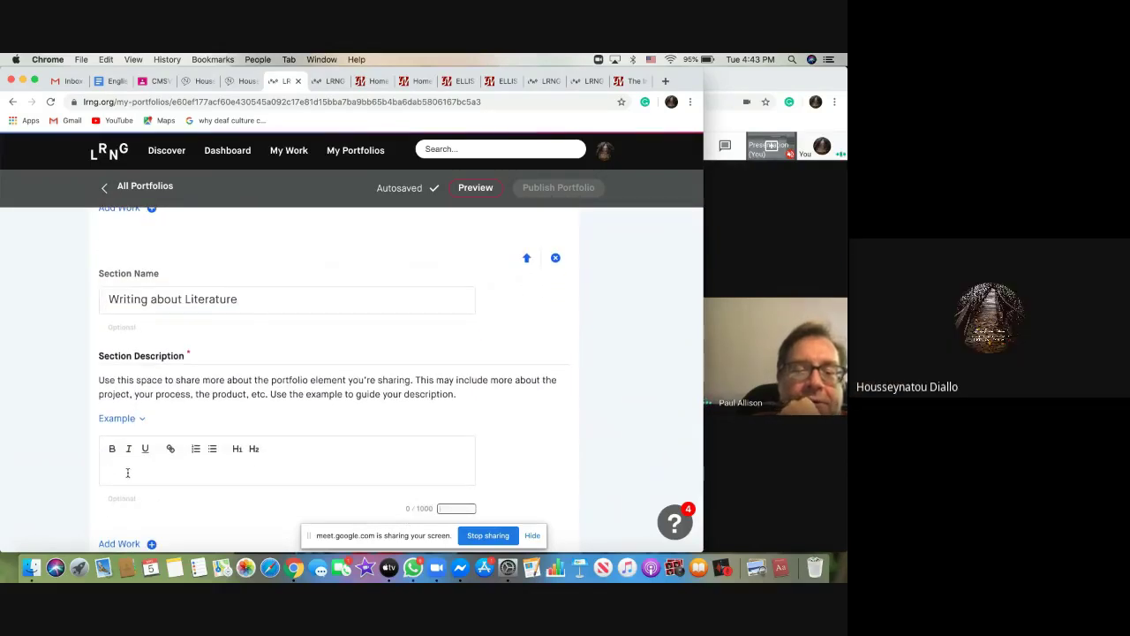
{"action": "type", "text": "Ref"}
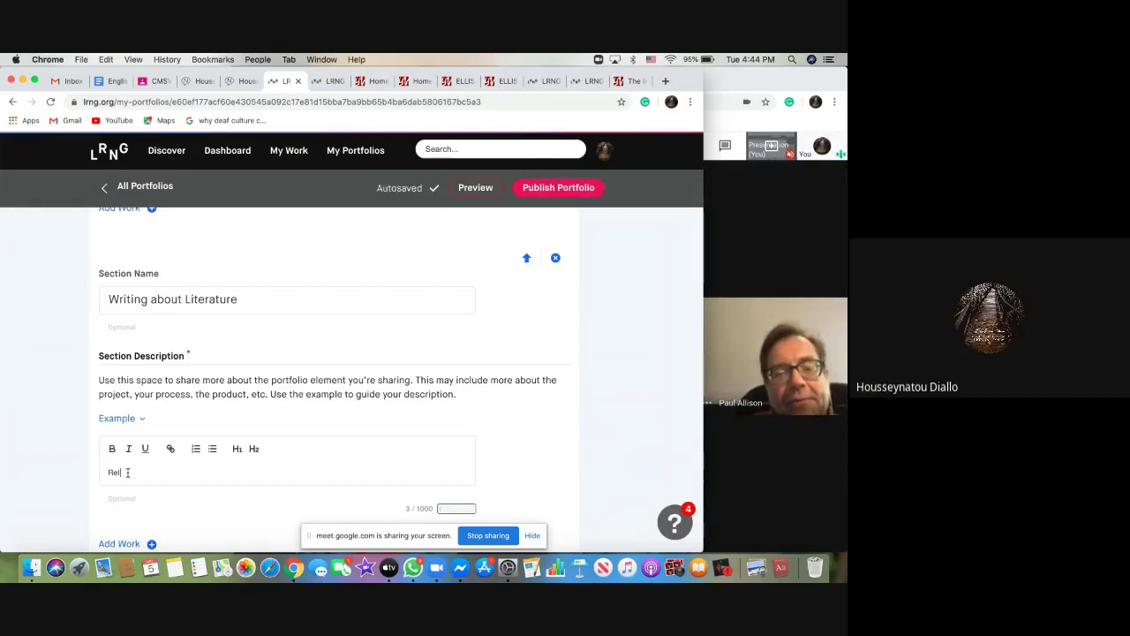
{"action": "type", "text": "l"}
{"action": "type", "text": "ecting"}
{"action": "type", "text": " on"}
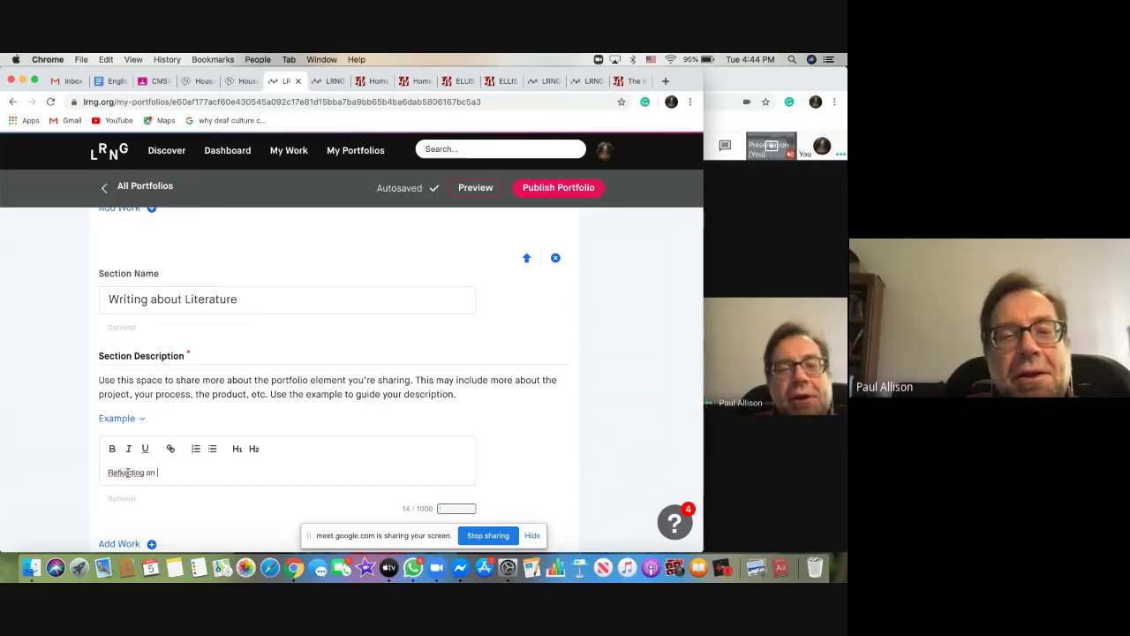
{"action": "type", "text": " mys"}
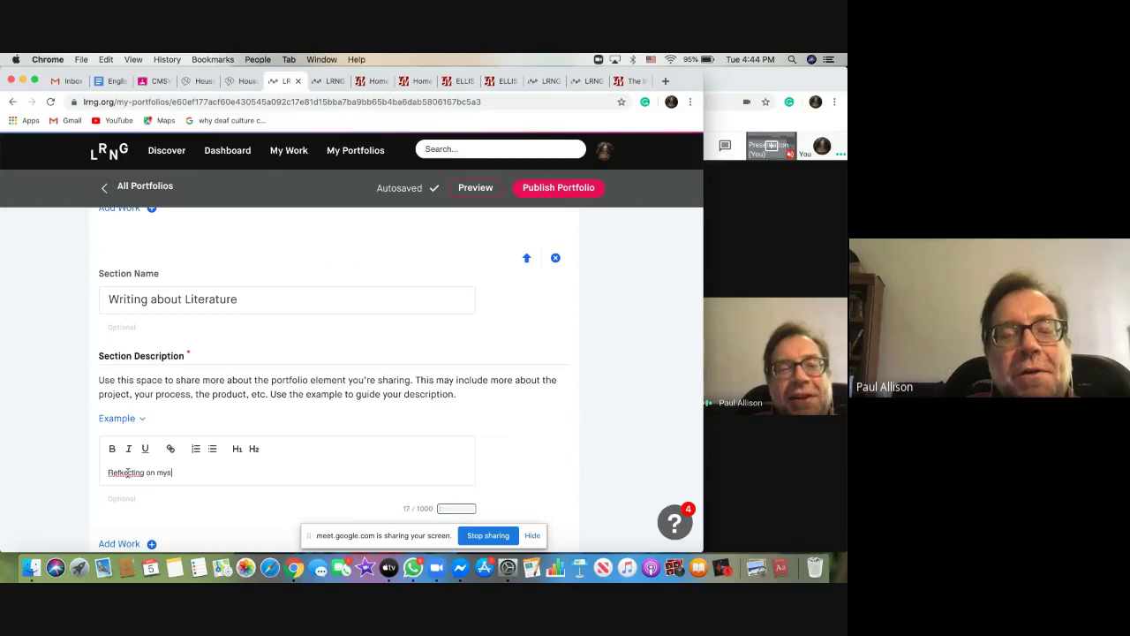
{"action": "type", "text": "elf"}
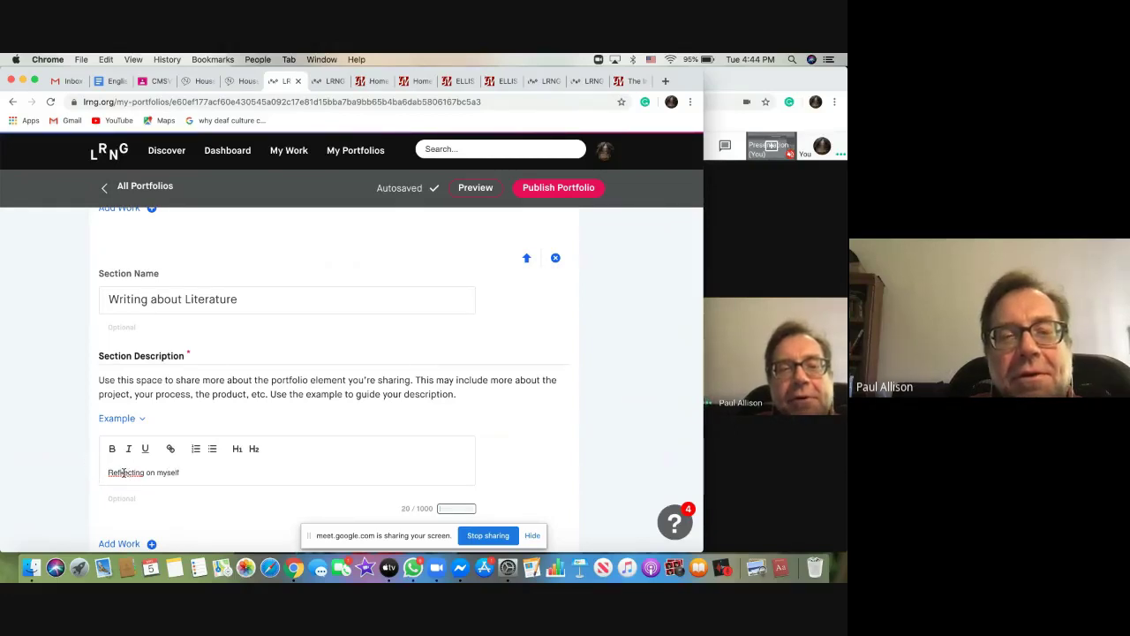
{"action": "key", "text": "BackSpace"}
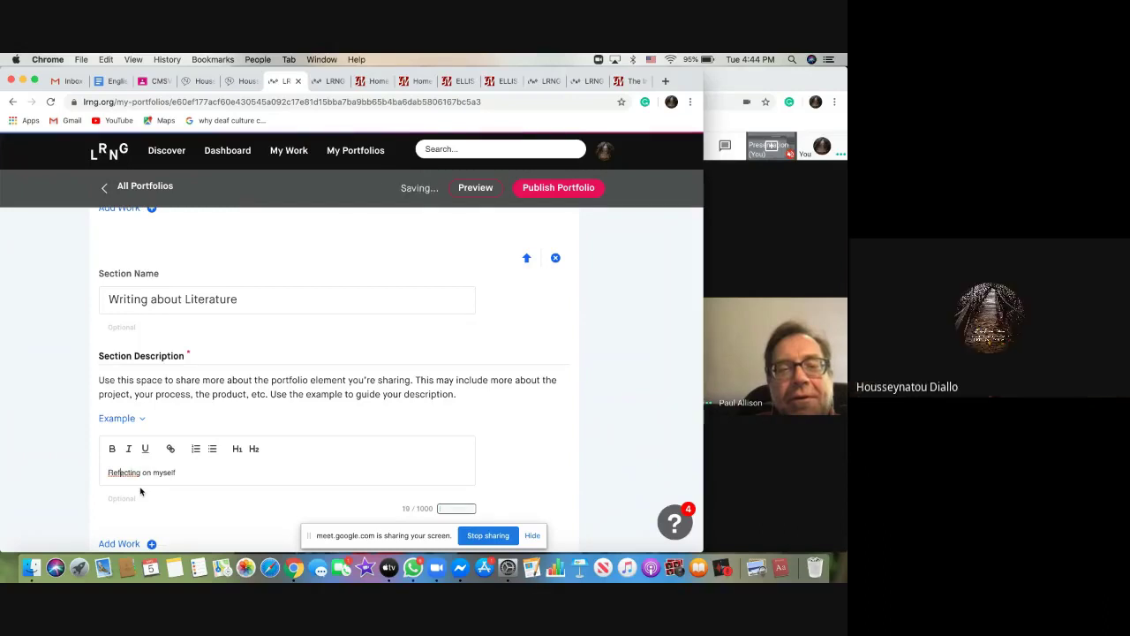
{"action": "type", "text": "l"}
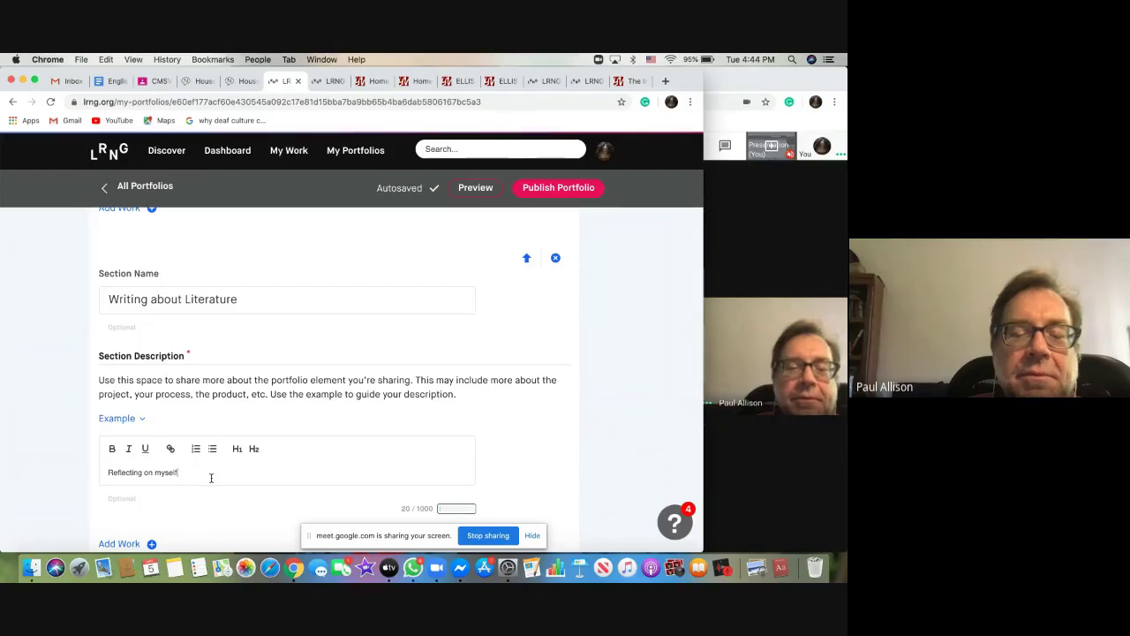
Step: Add a work gallery to the section set to '4 items (best for badges)'
{"action": "scroll", "coordinate": [211, 478], "scroll_direction": "down", "scroll_amount": 5}
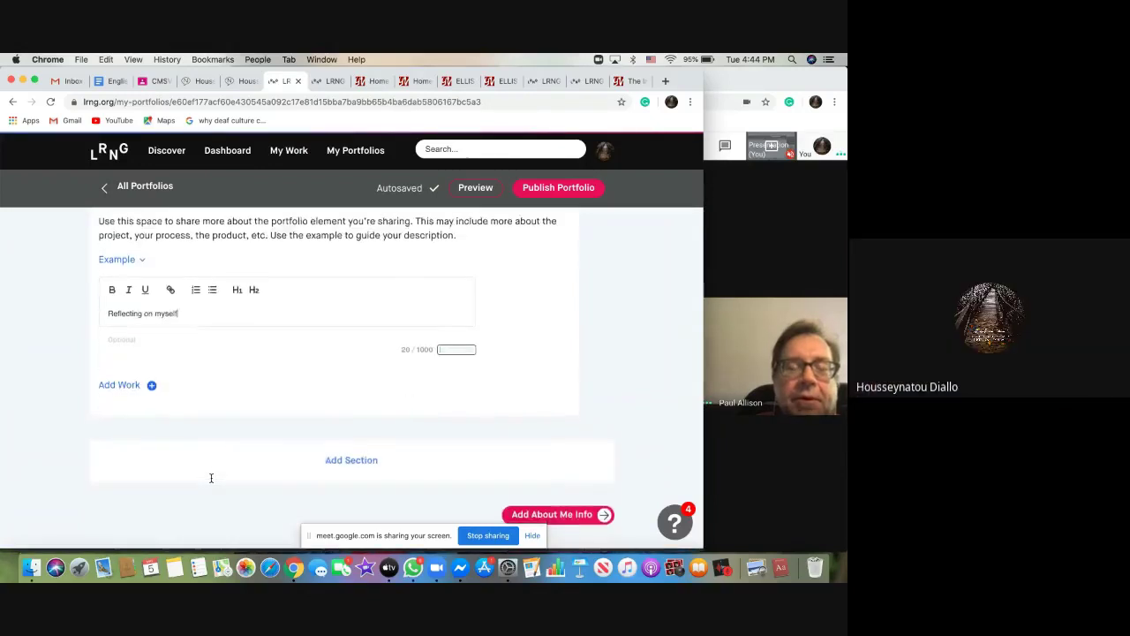
{"action": "scroll", "coordinate": [213, 476], "scroll_direction": "up", "scroll_amount": 8}
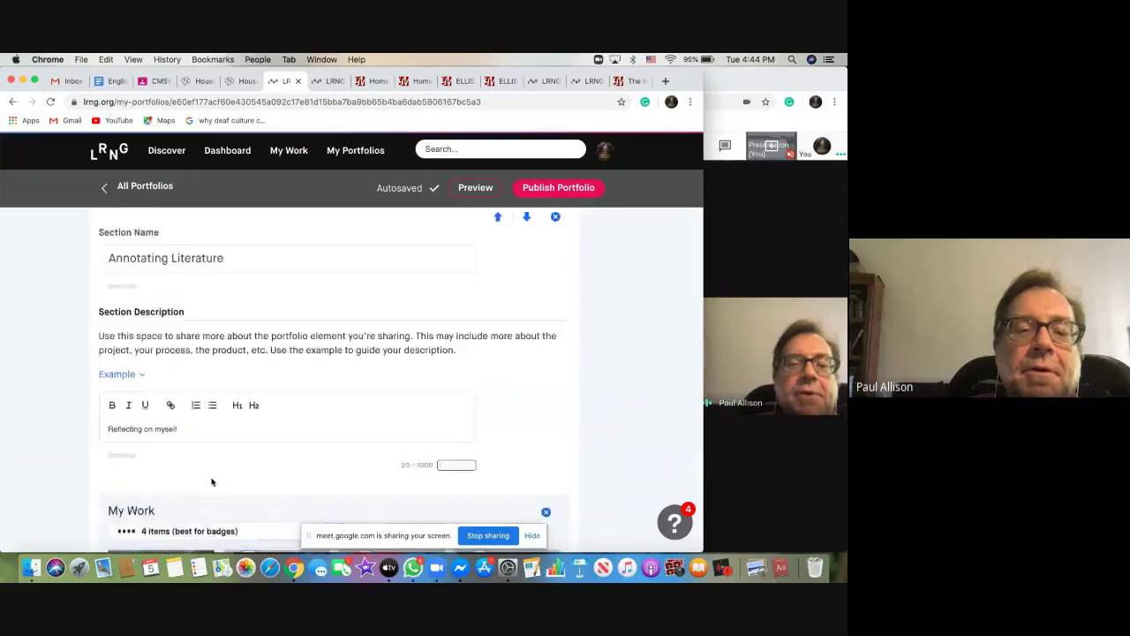
{"action": "scroll", "coordinate": [336, 392], "scroll_direction": "down", "scroll_amount": 4}
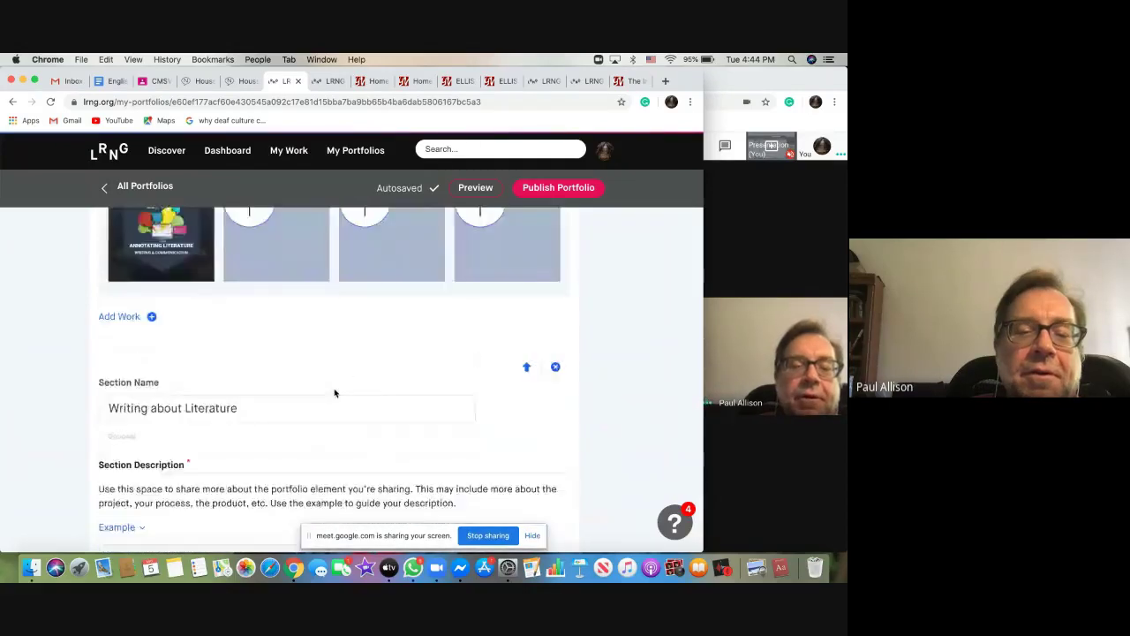
{"action": "scroll", "coordinate": [336, 391], "scroll_direction": "down", "scroll_amount": 5}
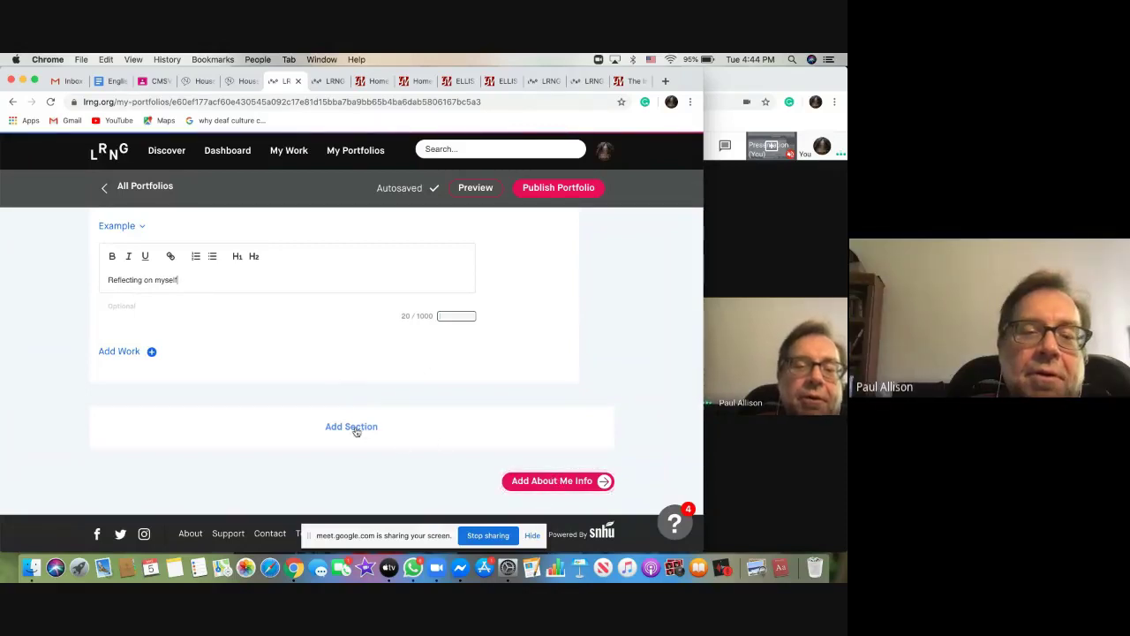
{"action": "left_click", "coordinate": [151, 351]}
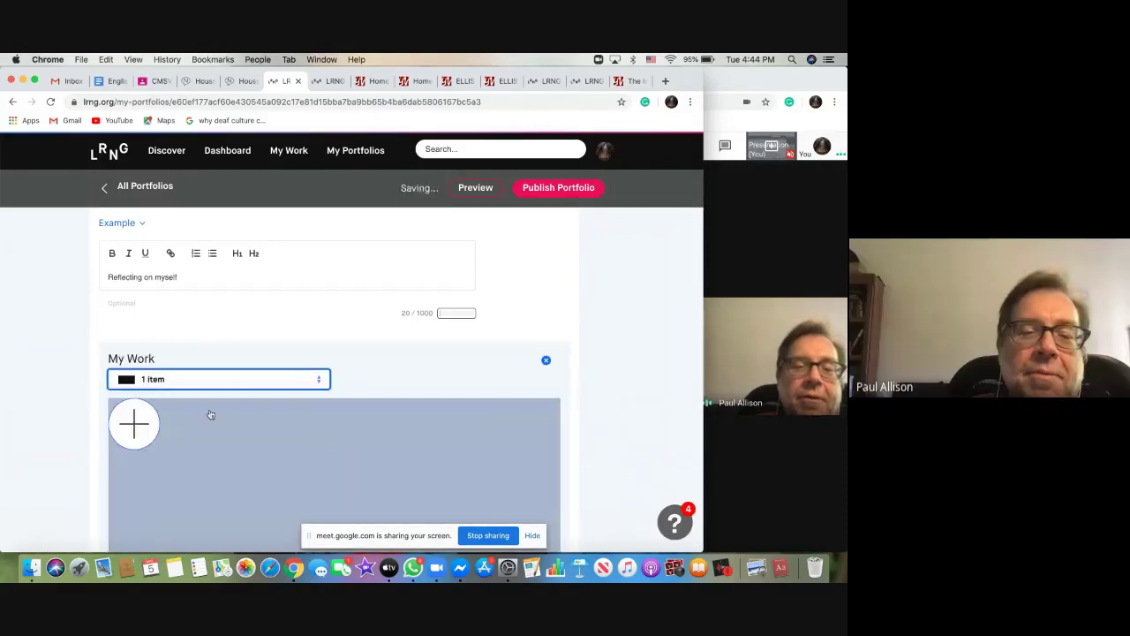
{"action": "left_click", "coordinate": [320, 385]}
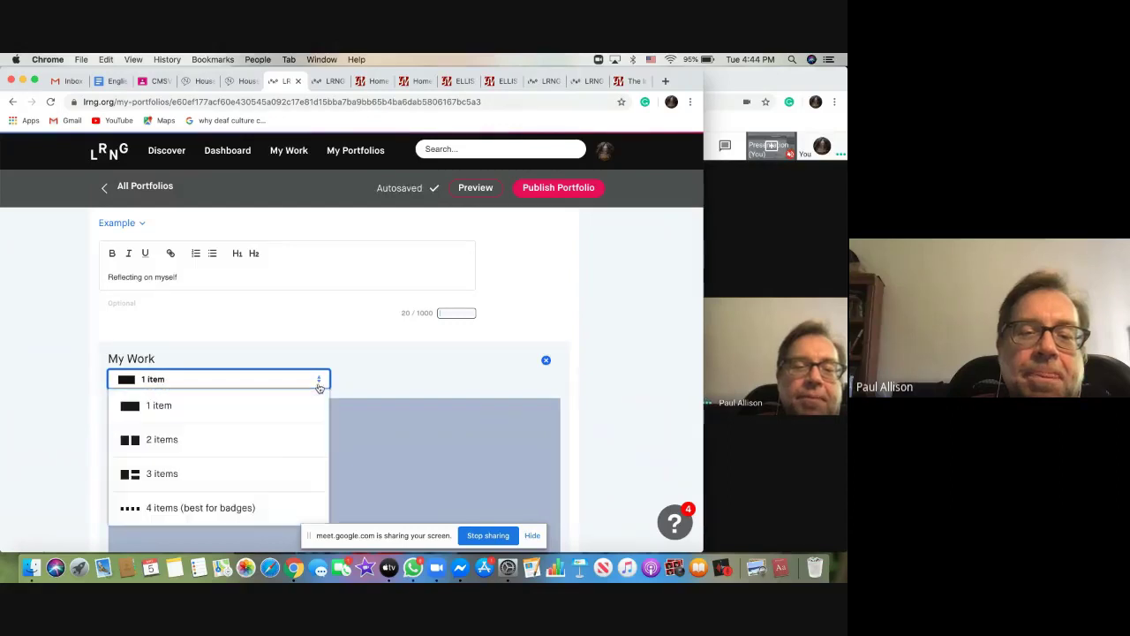
{"action": "left_click", "coordinate": [219, 507]}
Step: Continue to the portfolio's About Me information step
{"action": "scroll", "coordinate": [230, 433], "scroll_direction": "down", "scroll_amount": 3}
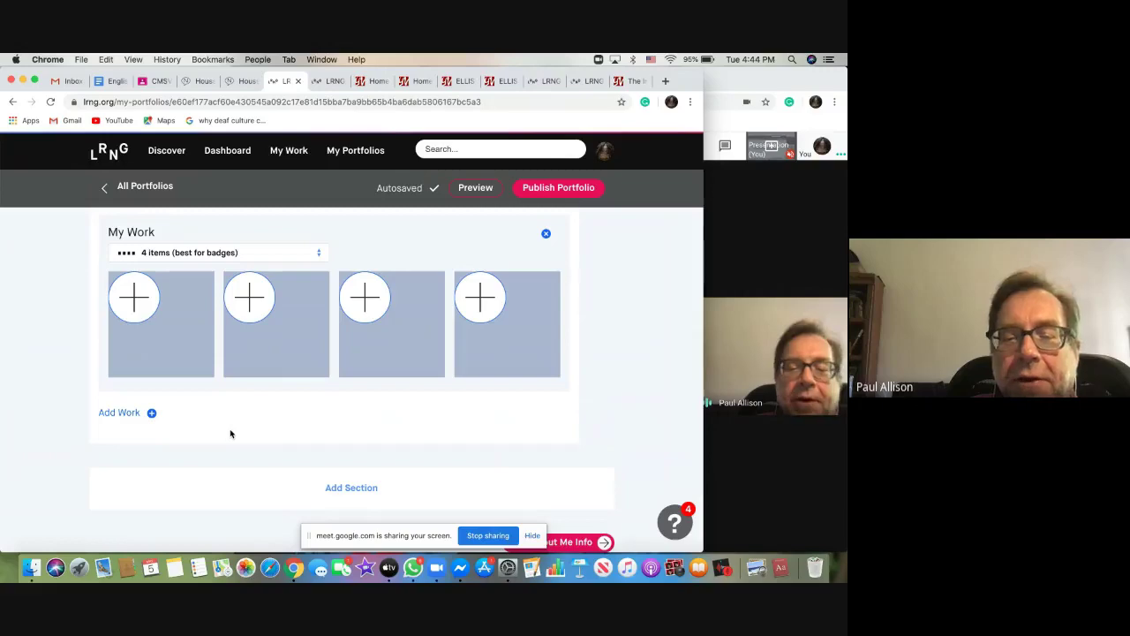
{"action": "scroll", "coordinate": [230, 433], "scroll_direction": "up", "scroll_amount": 5}
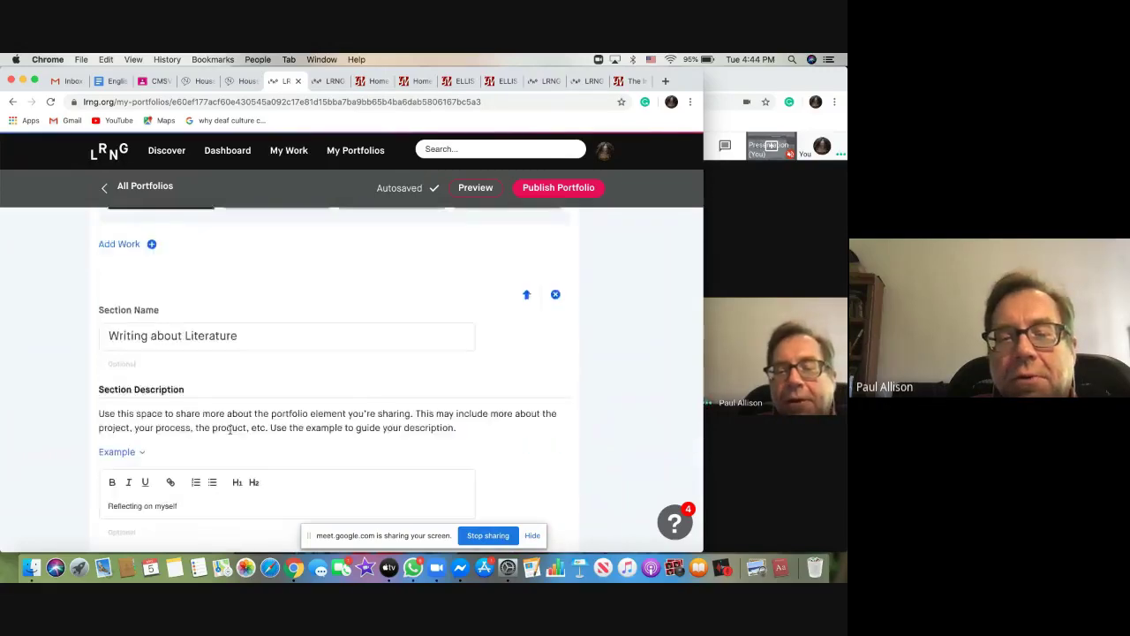
{"action": "scroll", "coordinate": [230, 429], "scroll_direction": "up", "scroll_amount": 10}
{"action": "scroll", "coordinate": [230, 431], "scroll_direction": "down", "scroll_amount": 15}
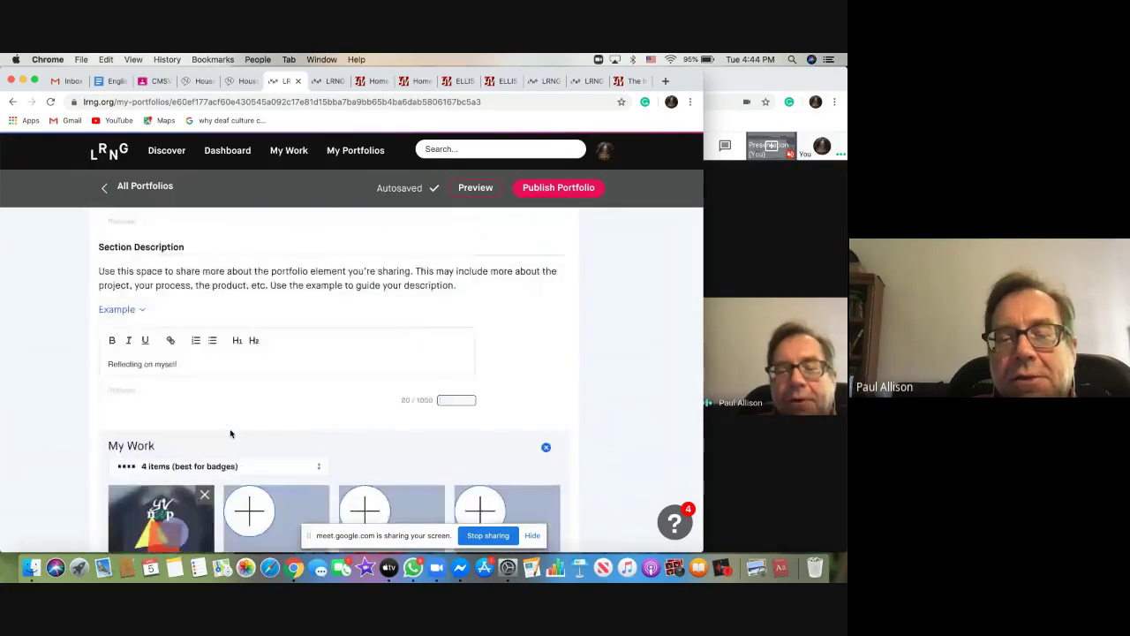
{"action": "scroll", "coordinate": [230, 433], "scroll_direction": "up", "scroll_amount": 3}
{"action": "scroll", "coordinate": [232, 433], "scroll_direction": "down", "scroll_amount": 10}
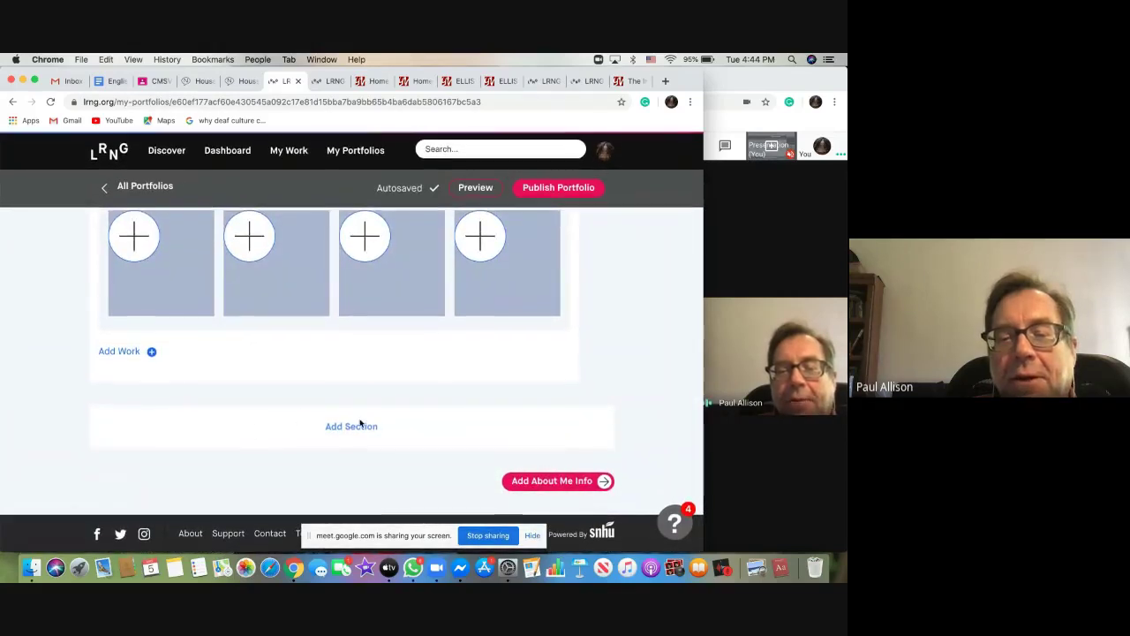
{"action": "left_click", "coordinate": [574, 482]}
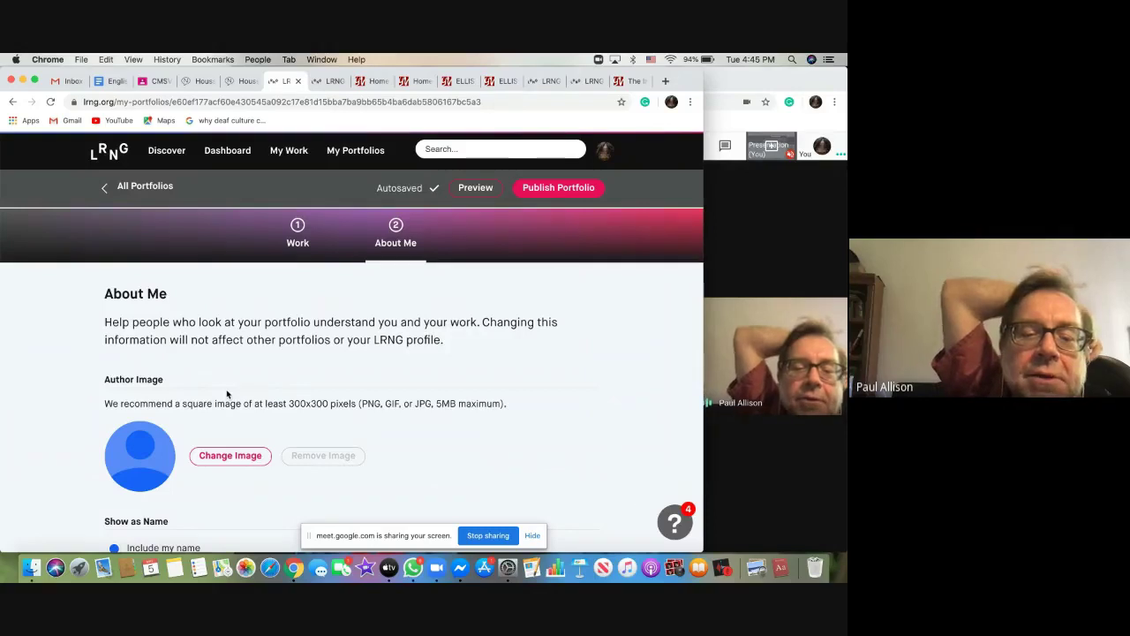
Step: Show both name and username on the portfolio and fill in the display name
{"action": "scroll", "coordinate": [227, 395], "scroll_direction": "down", "scroll_amount": 5}
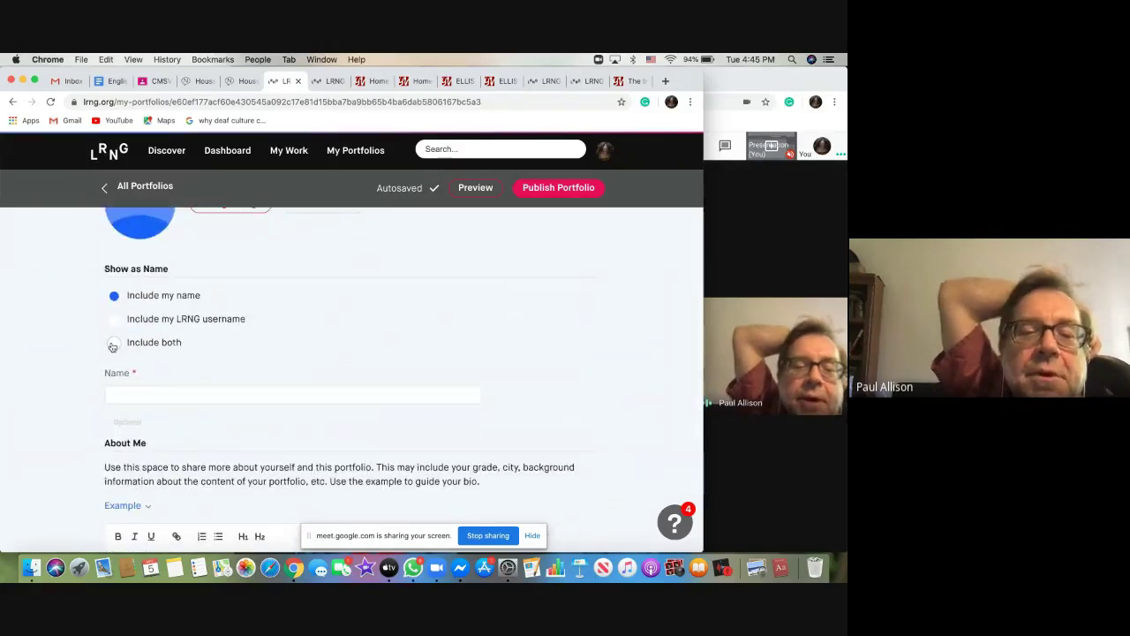
{"action": "left_click", "coordinate": [113, 346]}
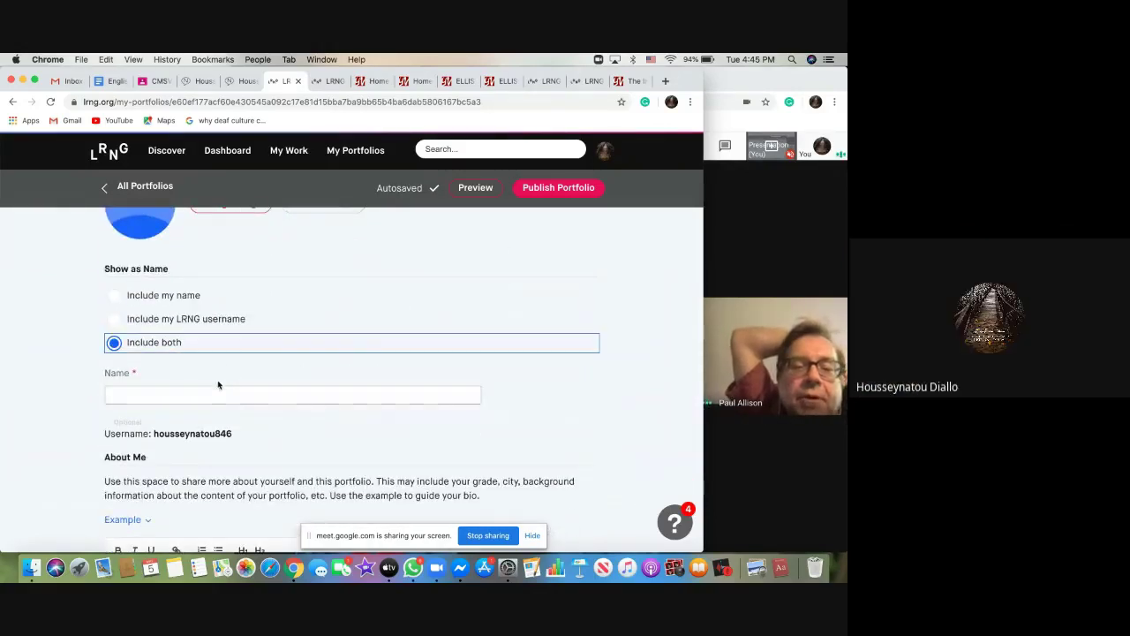
{"action": "left_click", "coordinate": [168, 397]}
{"action": "type", "text": "H"}
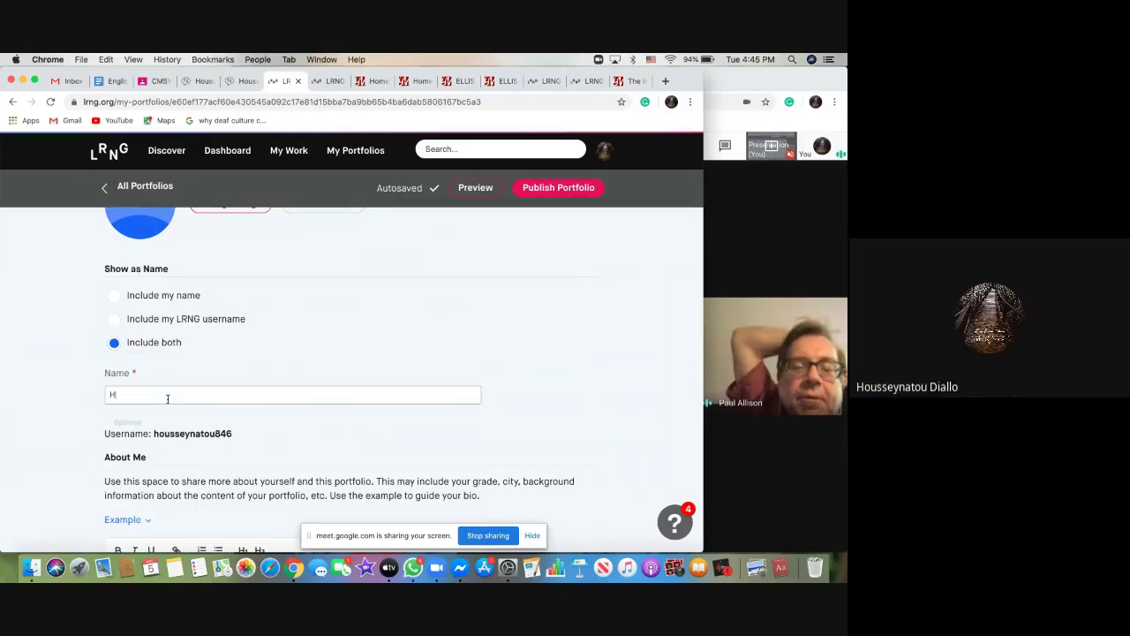
{"action": "type", "text": "ousseyn"}
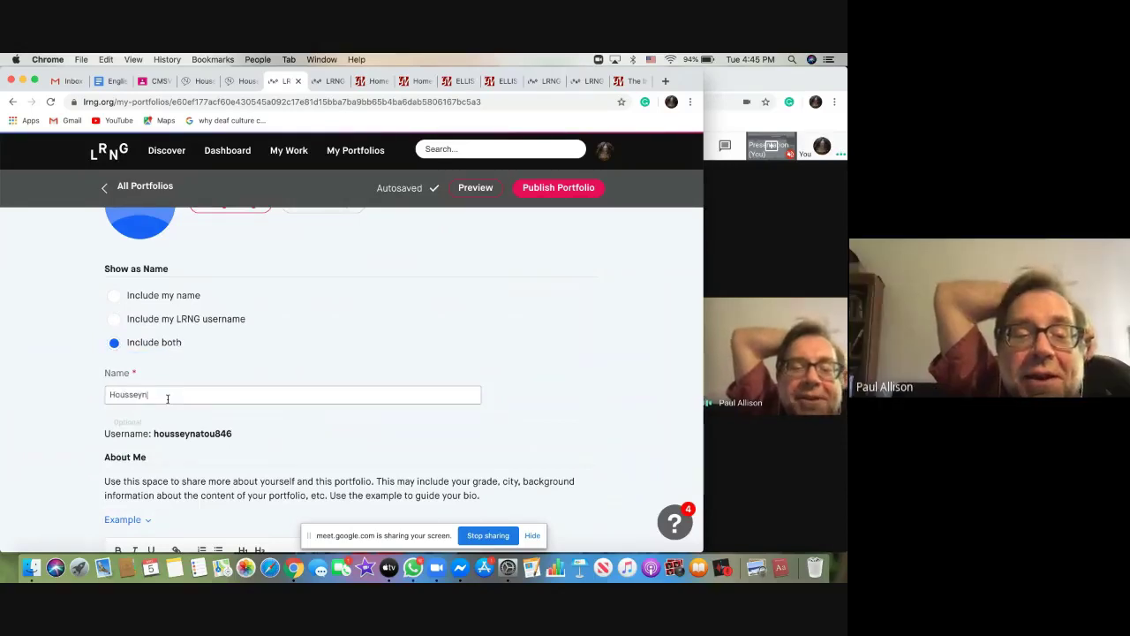
{"action": "type", "text": "atp"}
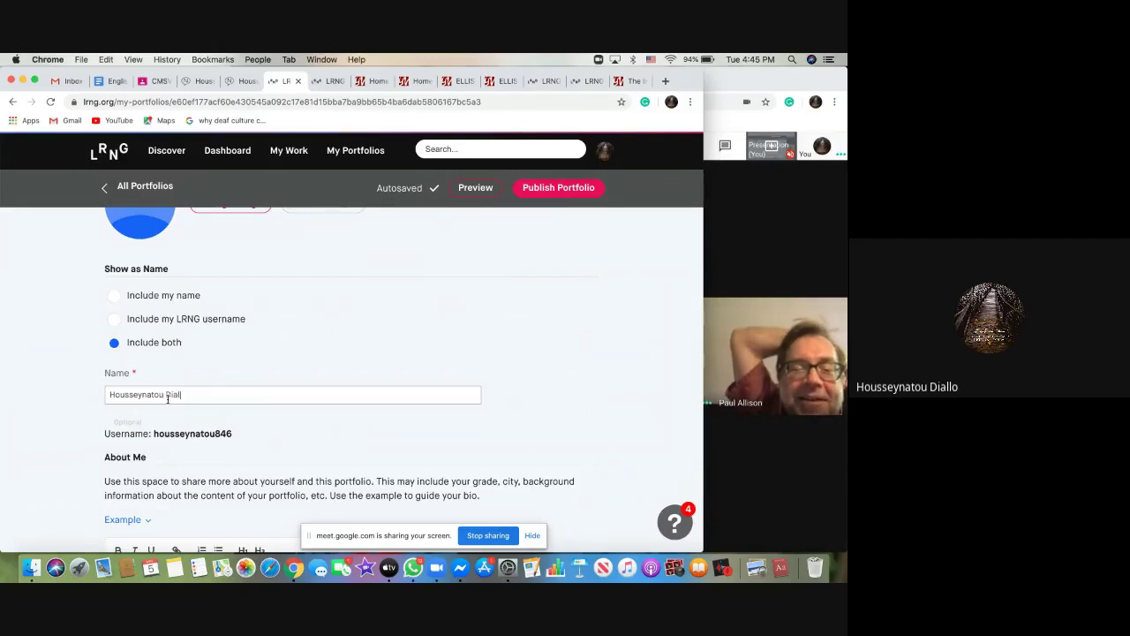
{"action": "left_click", "coordinate": [167, 395]}
{"action": "scroll", "coordinate": [167, 395], "scroll_direction": "down", "scroll_amount": 1}
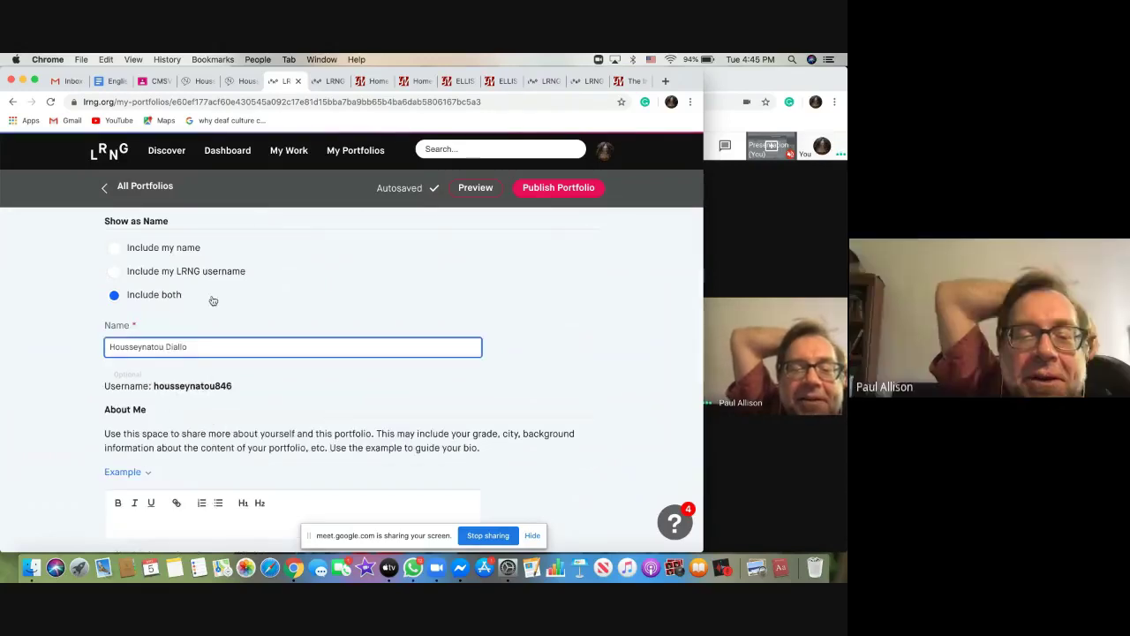
{"action": "scroll", "coordinate": [213, 385], "scroll_direction": "down", "scroll_amount": 2}
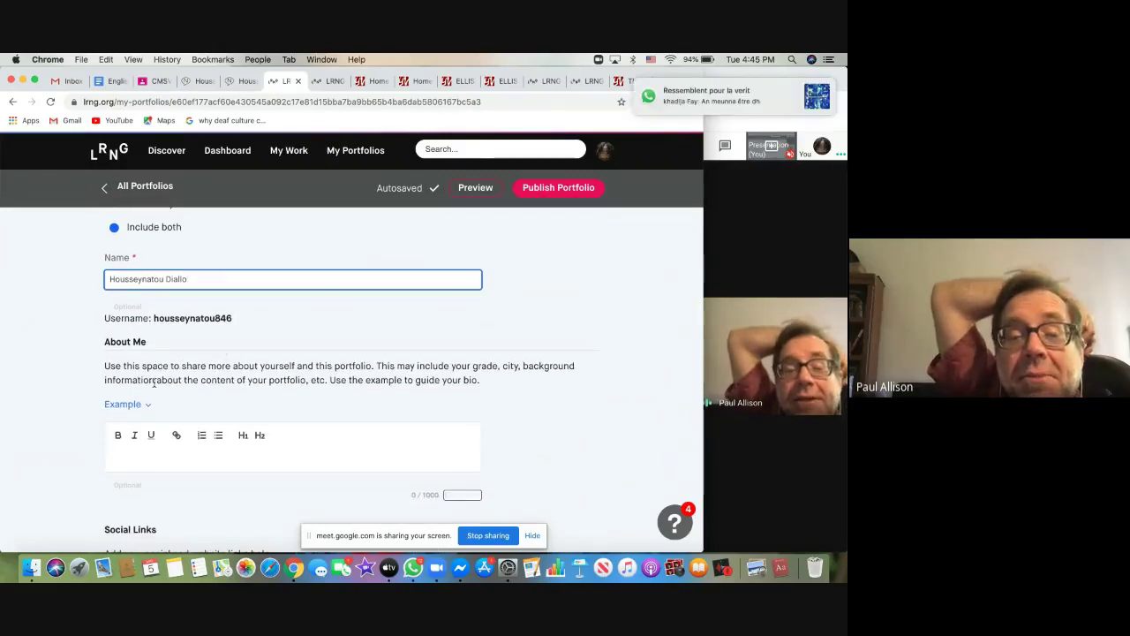
Step: Write the About Me bio 'Reflection on myself'
{"action": "left_click", "coordinate": [127, 455]}
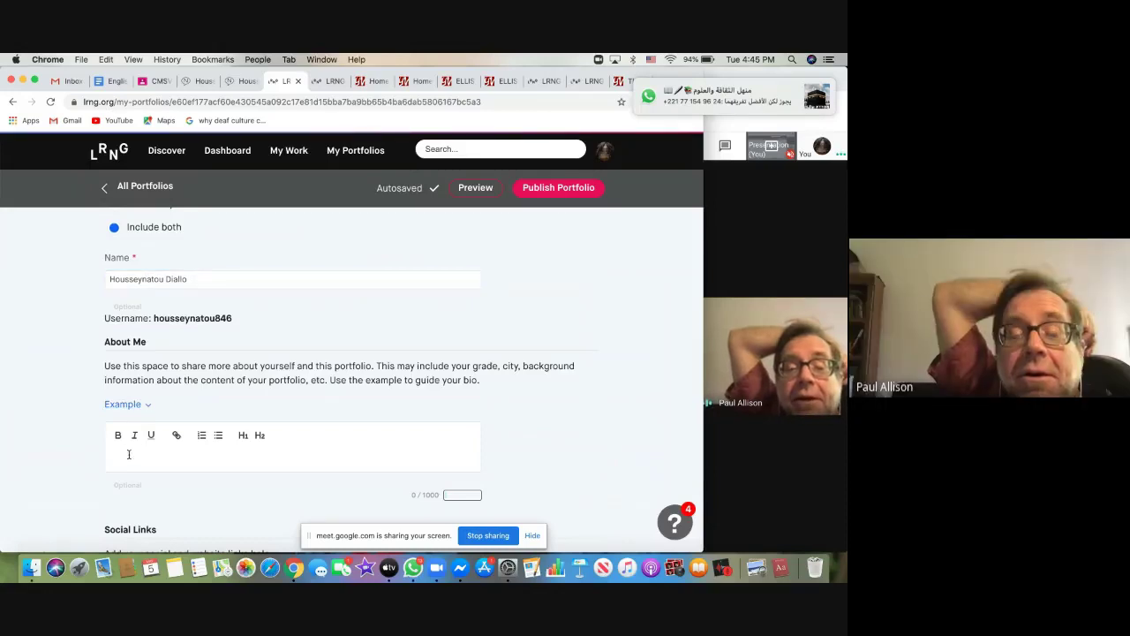
{"action": "scroll", "coordinate": [142, 456], "scroll_direction": "down", "scroll_amount": 3}
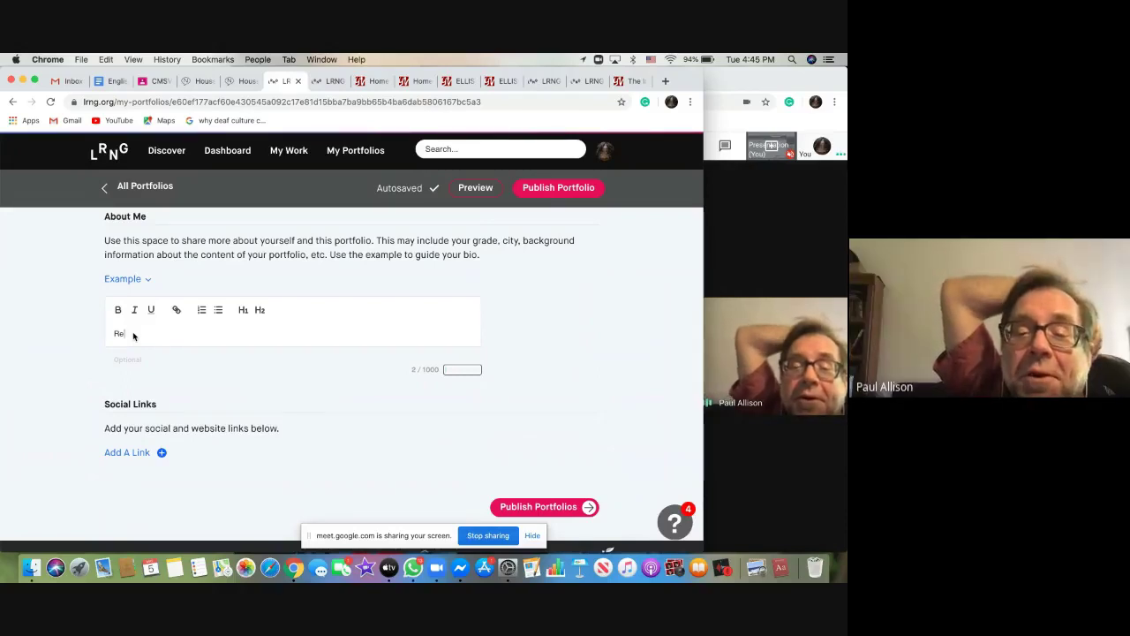
{"action": "type", "text": "ection on my "}
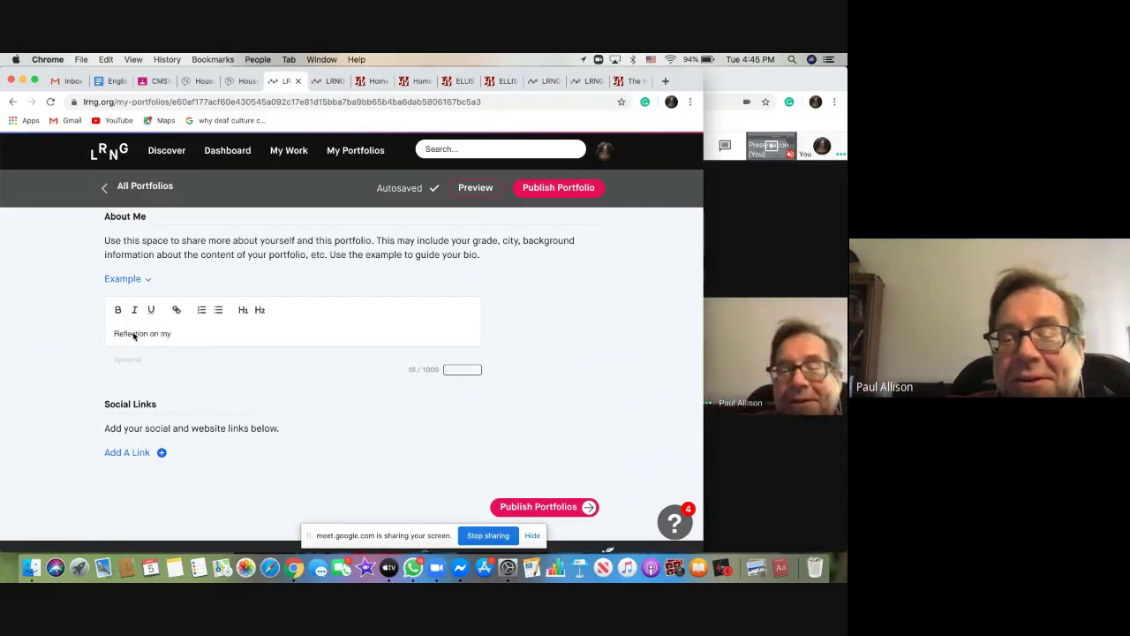
{"action": "type", "text": "self"}
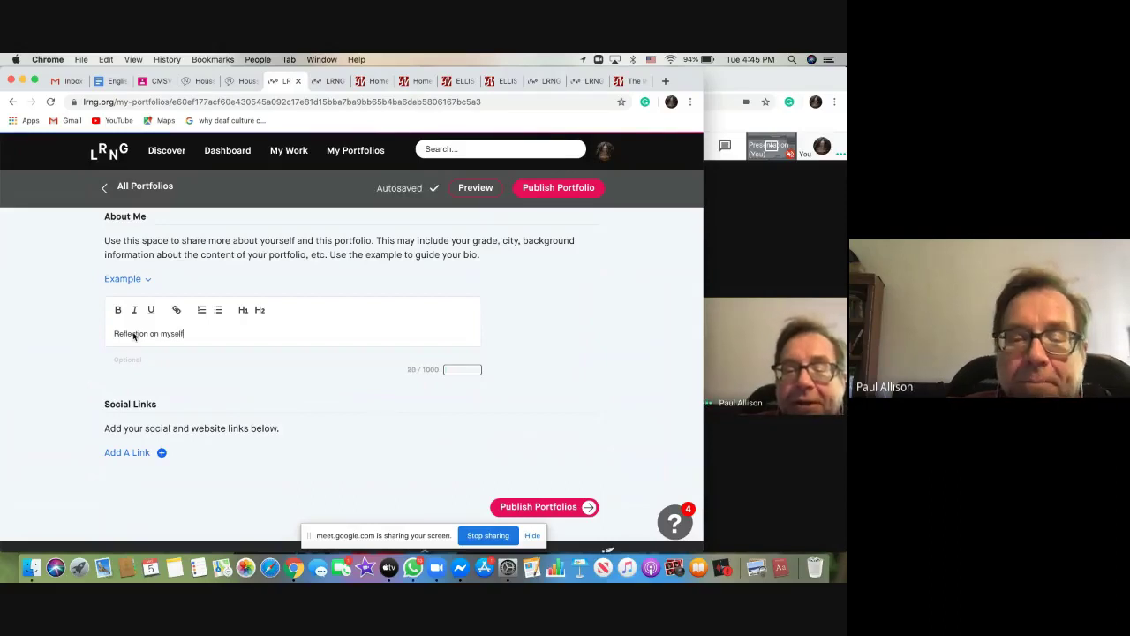
{"action": "scroll", "coordinate": [135, 335], "scroll_direction": "down", "scroll_amount": 1}
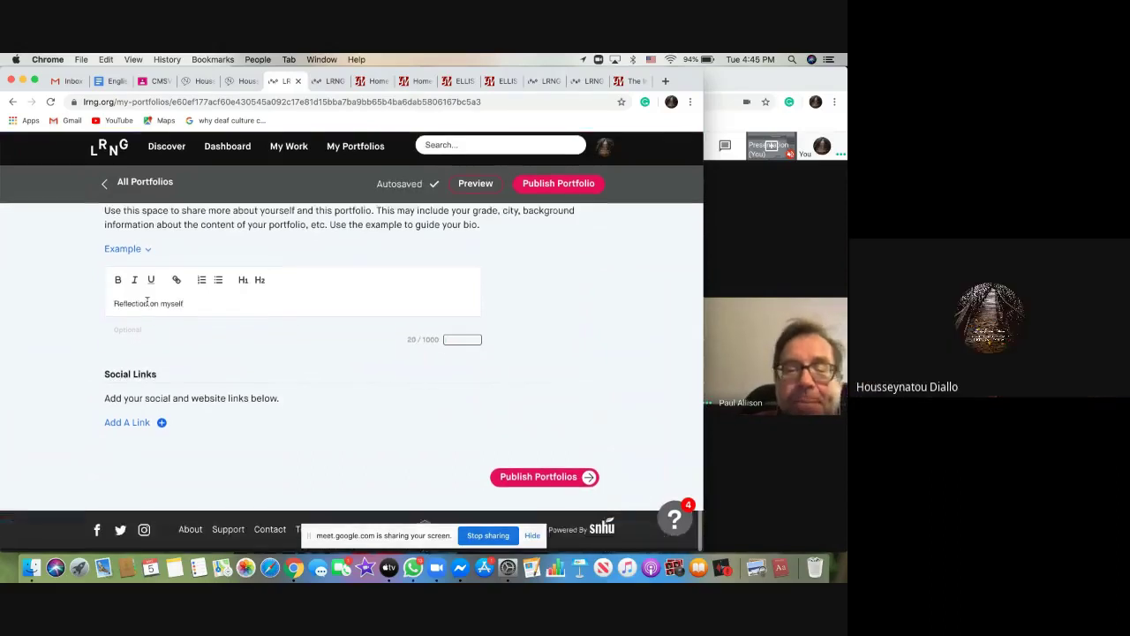
Step: Start publishing the portfolio and set its visibility to Public
{"action": "left_click", "coordinate": [575, 483]}
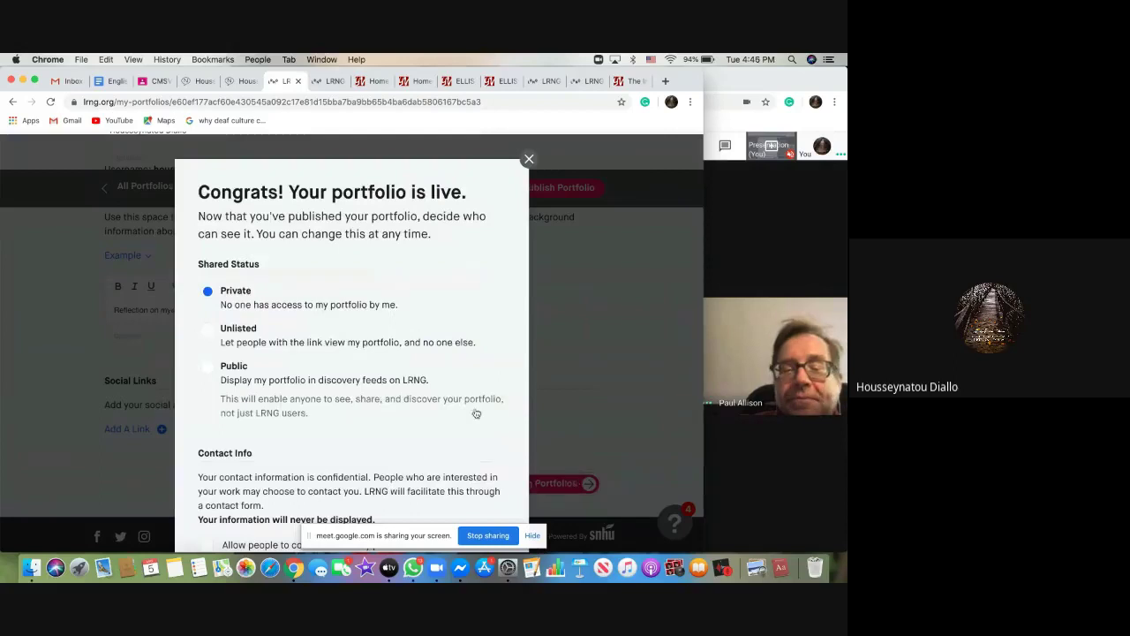
{"action": "scroll", "coordinate": [324, 351], "scroll_direction": "down", "scroll_amount": 3}
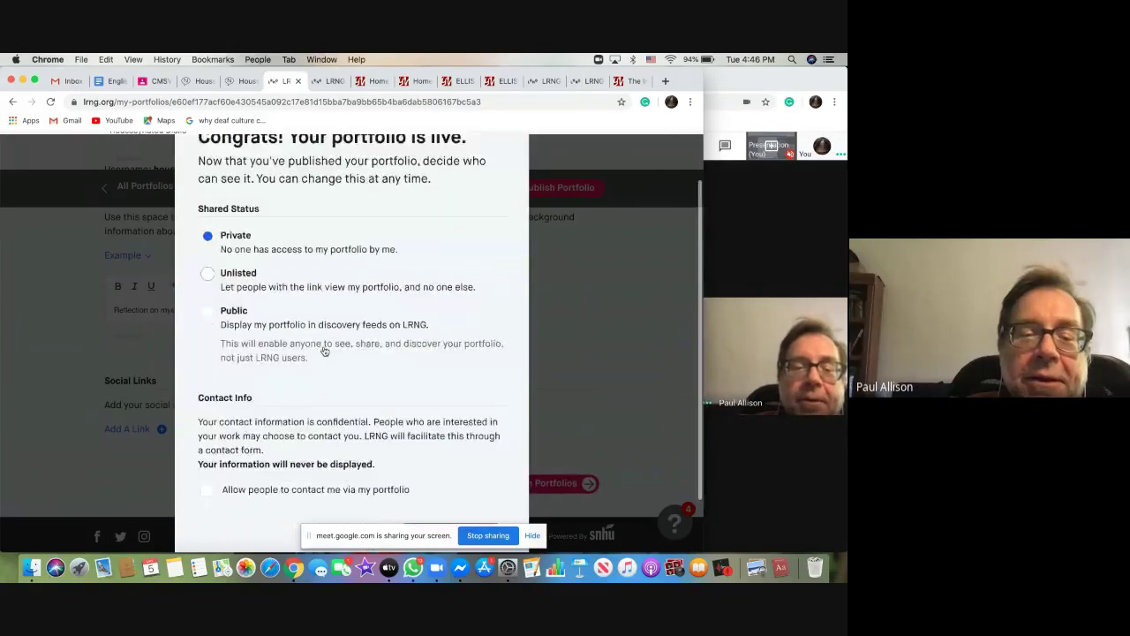
{"action": "scroll", "coordinate": [325, 352], "scroll_direction": "up", "scroll_amount": 1}
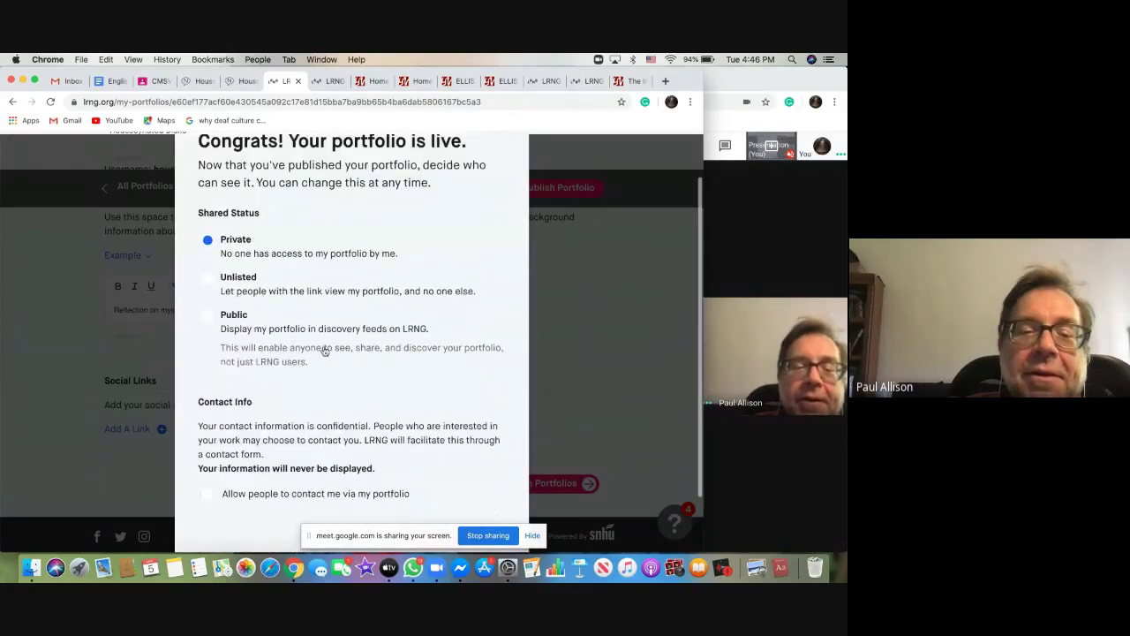
{"action": "left_click", "coordinate": [212, 318]}
{"action": "scroll", "coordinate": [332, 366], "scroll_direction": "down", "scroll_amount": 3}
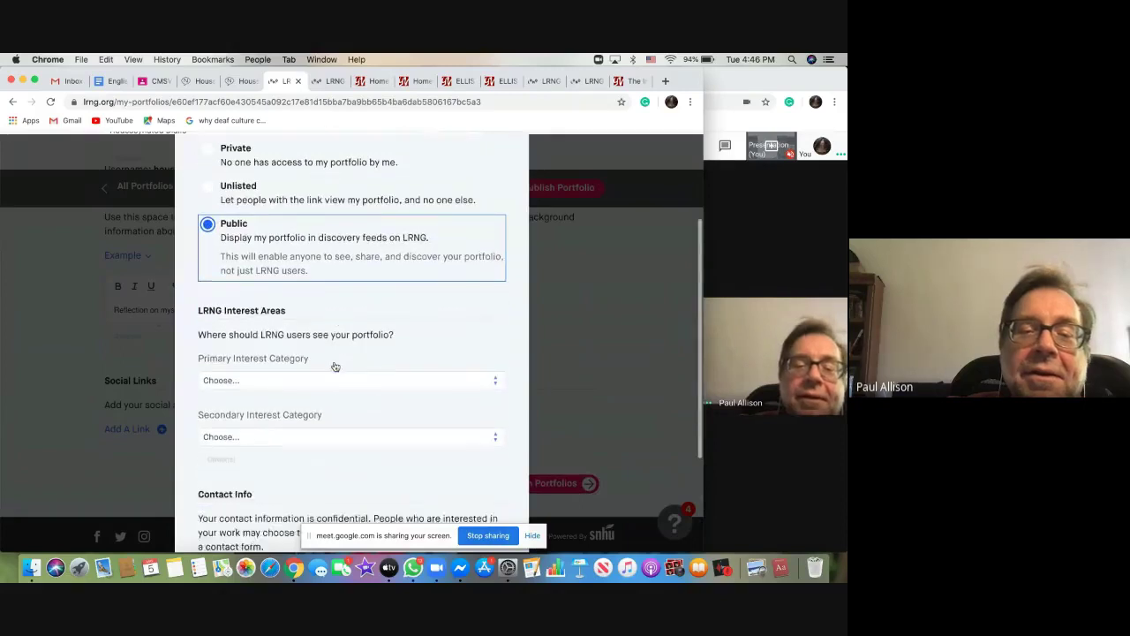
{"action": "scroll", "coordinate": [335, 367], "scroll_direction": "down", "scroll_amount": 2}
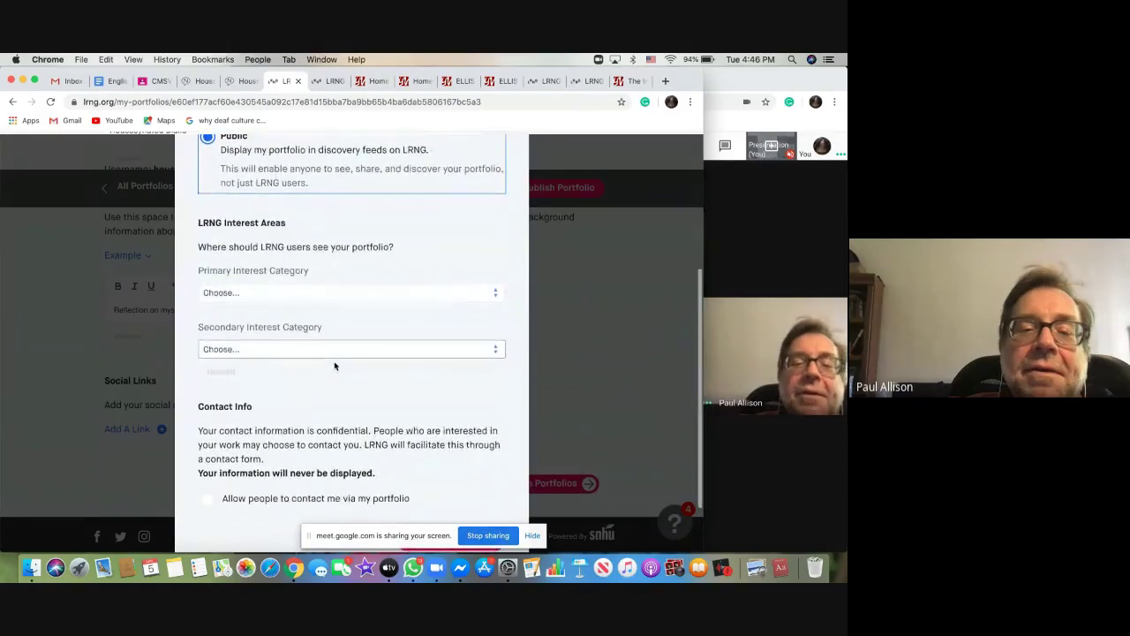
Step: Set interests to Writing & Communication and Civic Engagement & Social Justice, allowing contact via portfolio
{"action": "left_click", "coordinate": [496, 292]}
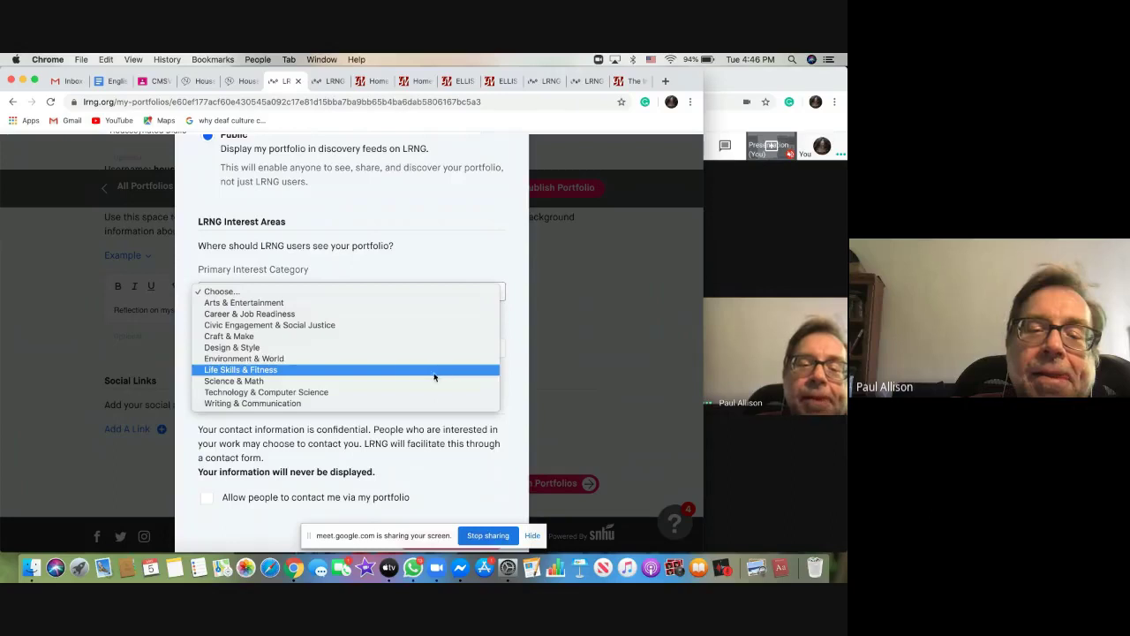
{"action": "left_click", "coordinate": [418, 402]}
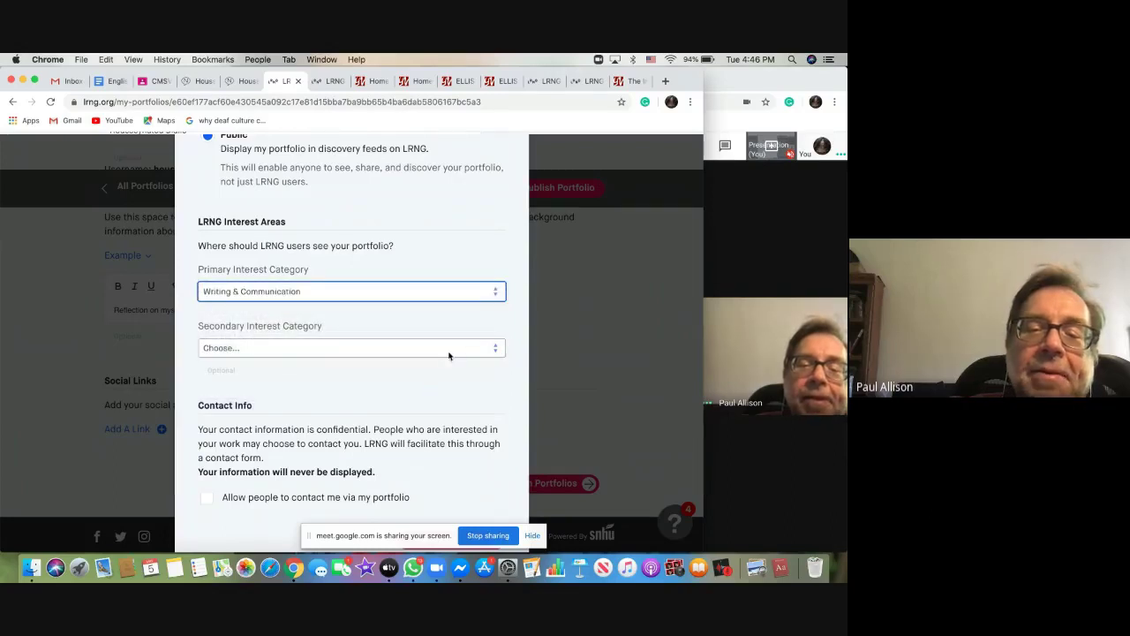
{"action": "left_click", "coordinate": [497, 347]}
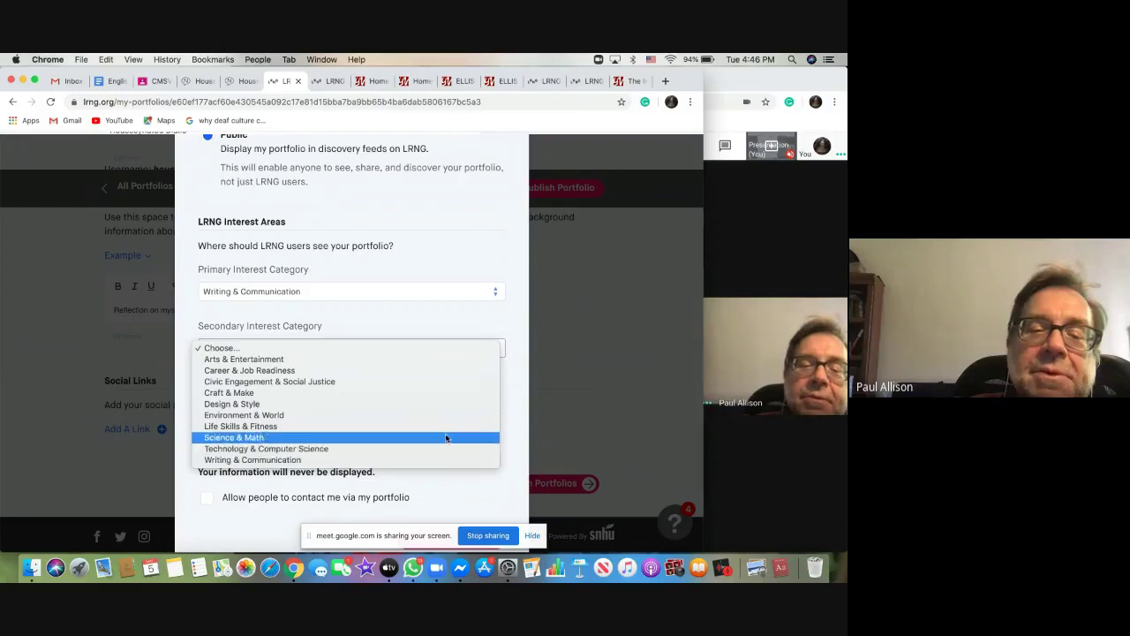
{"action": "left_click", "coordinate": [442, 383]}
{"action": "scroll", "coordinate": [445, 396], "scroll_direction": "down", "scroll_amount": 1}
{"action": "scroll", "coordinate": [444, 397], "scroll_direction": "down", "scroll_amount": 2}
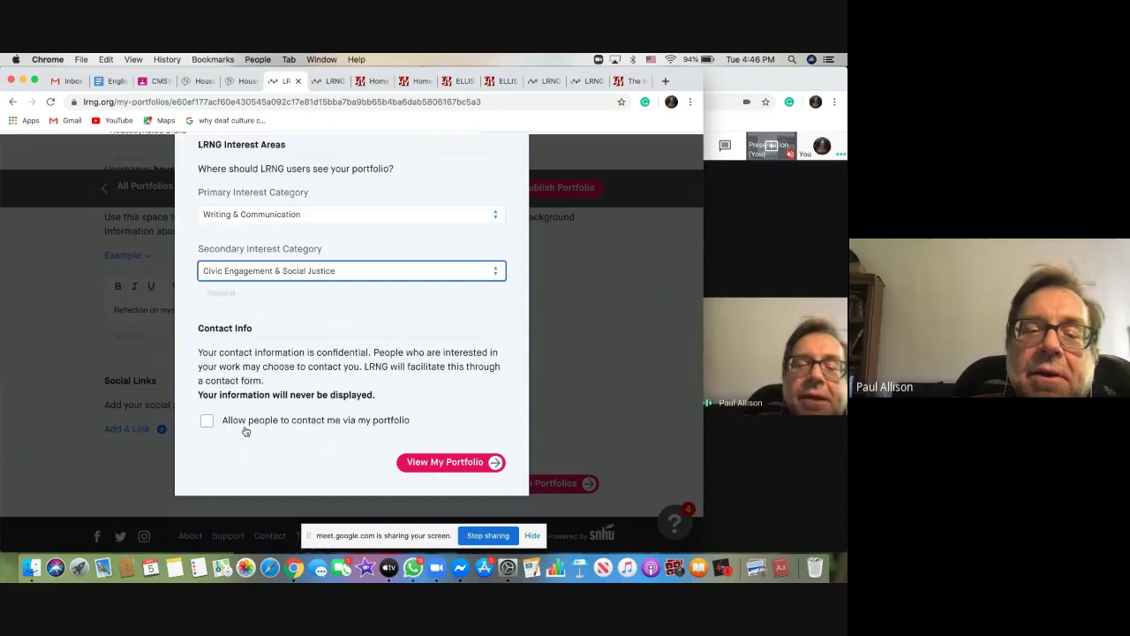
{"action": "left_click", "coordinate": [209, 424]}
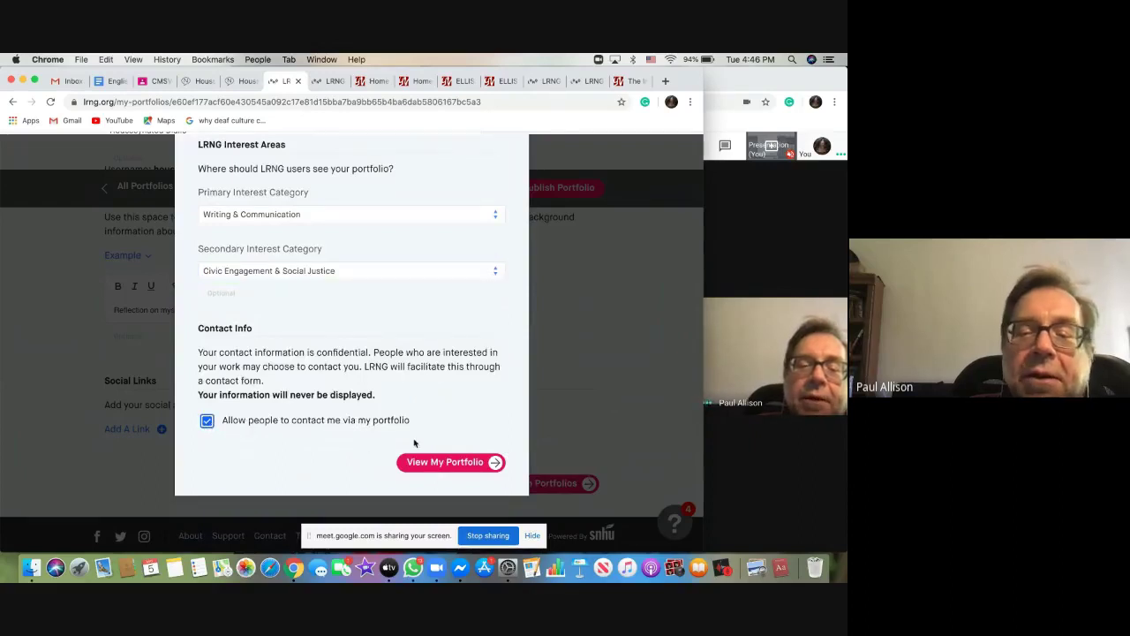
{"action": "left_click", "coordinate": [452, 463]}
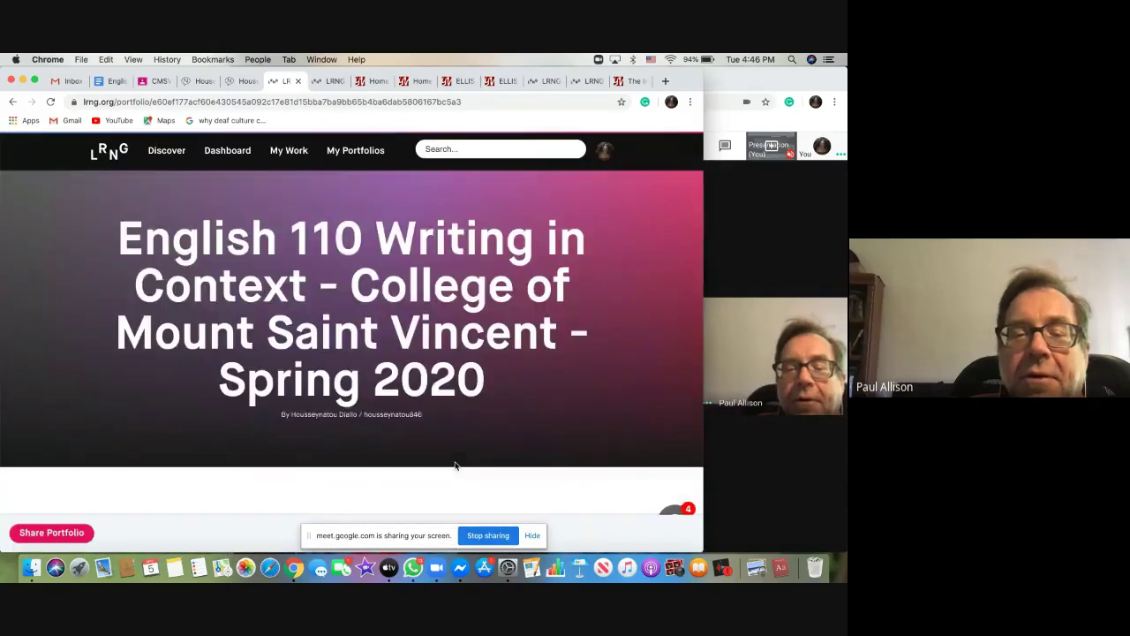
Step: Scroll through the published portfolio's sections, including Retell A Story, Literary Analysis and Writing about Literature
{"action": "scroll", "coordinate": [456, 466], "scroll_direction": "down", "scroll_amount": 8}
{"action": "scroll", "coordinate": [456, 465], "scroll_direction": "down", "scroll_amount": 10}
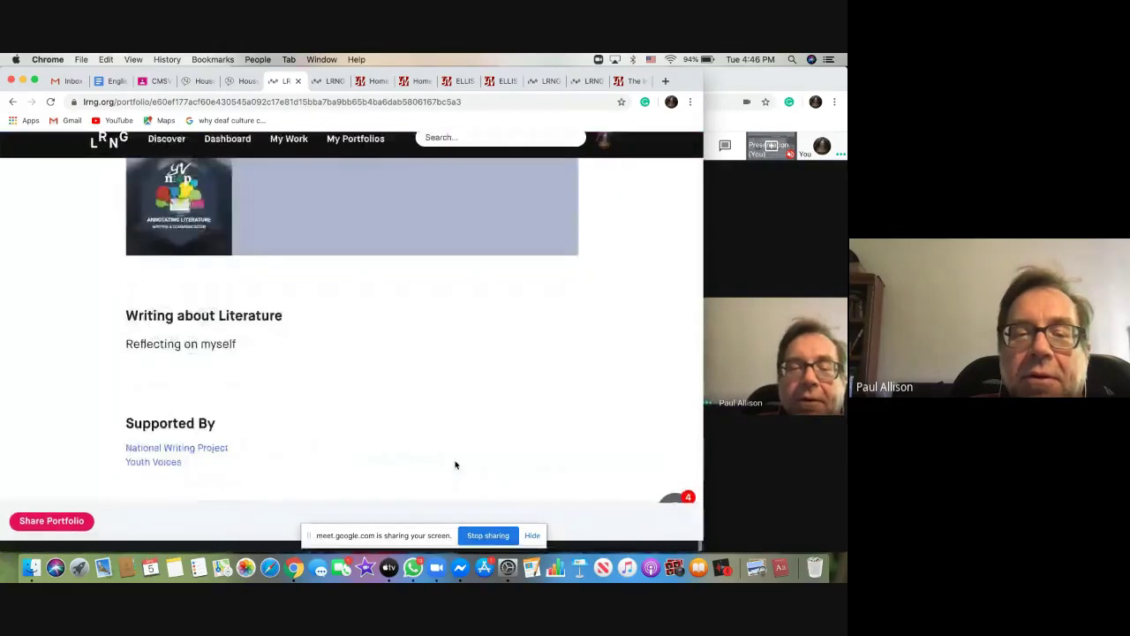
{"action": "scroll", "coordinate": [456, 466], "scroll_direction": "up", "scroll_amount": 6}
{"action": "scroll", "coordinate": [456, 465], "scroll_direction": "up", "scroll_amount": 10}
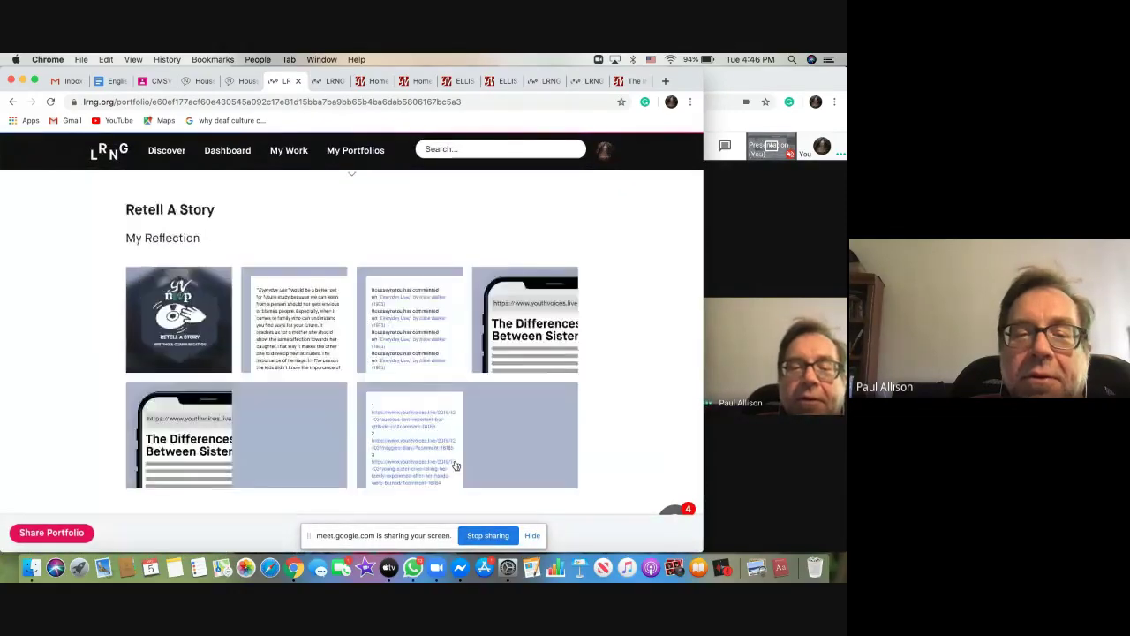
{"action": "scroll", "coordinate": [455, 466], "scroll_direction": "down", "scroll_amount": 6}
{"action": "scroll", "coordinate": [456, 465], "scroll_direction": "down", "scroll_amount": 3}
{"action": "scroll", "coordinate": [456, 465], "scroll_direction": "up", "scroll_amount": 10}
{"action": "scroll", "coordinate": [456, 465], "scroll_direction": "down", "scroll_amount": 4}
{"action": "scroll", "coordinate": [456, 465], "scroll_direction": "down", "scroll_amount": 2}
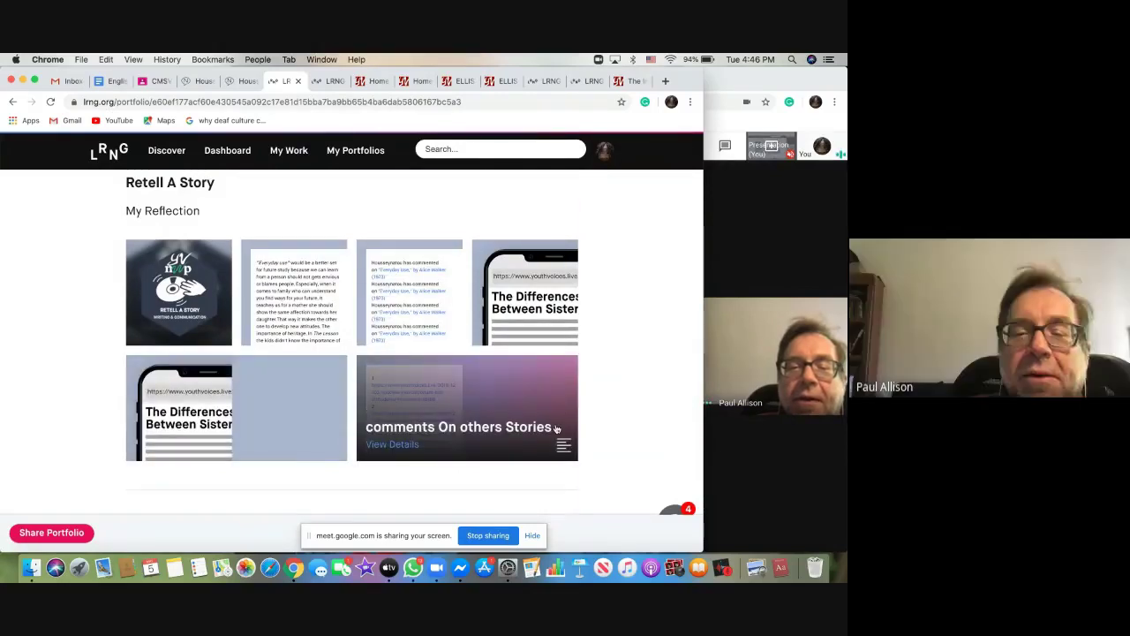
{"action": "scroll", "coordinate": [556, 426], "scroll_direction": "down", "scroll_amount": 8}
{"action": "scroll", "coordinate": [556, 428], "scroll_direction": "down", "scroll_amount": 3}
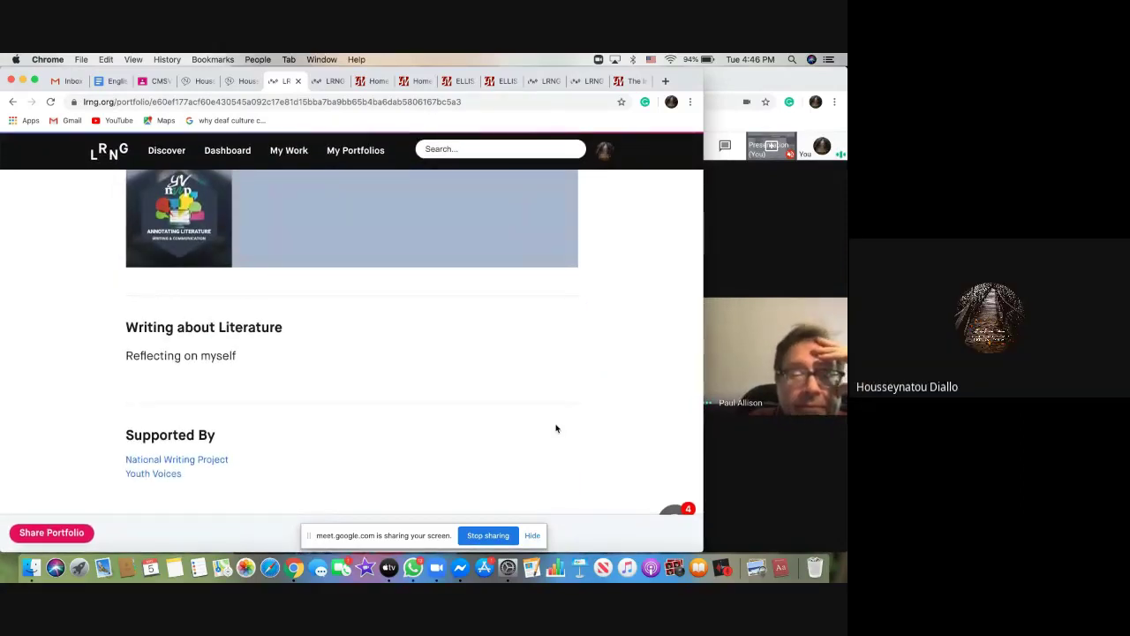
{"action": "scroll", "coordinate": [557, 428], "scroll_direction": "up", "scroll_amount": 2}
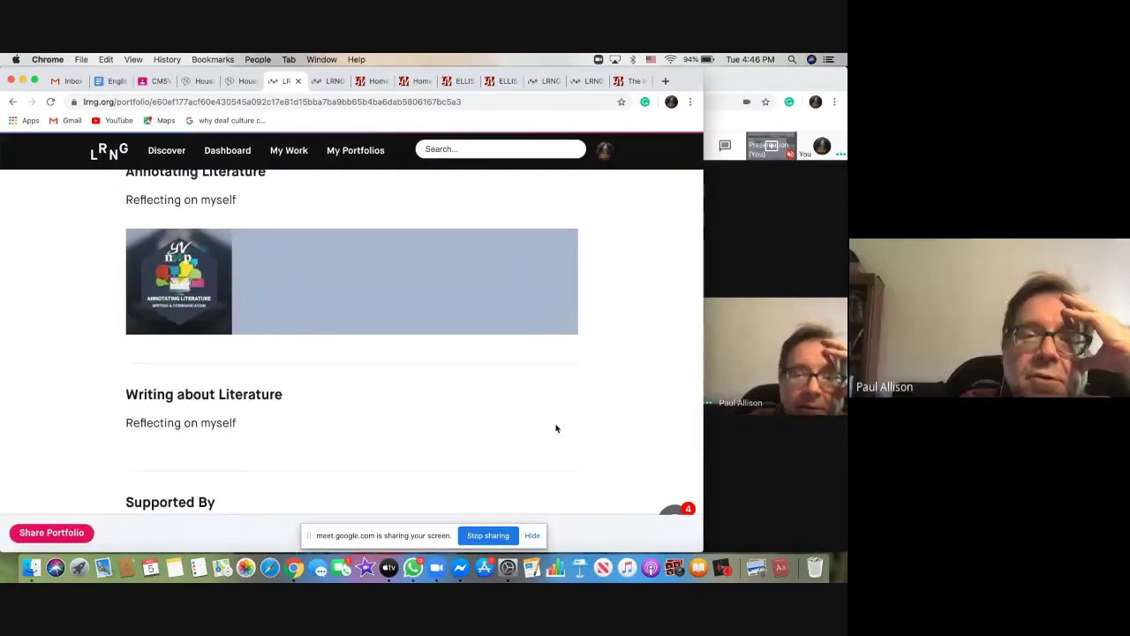
{"action": "scroll", "coordinate": [556, 428], "scroll_direction": "down", "scroll_amount": 2}
{"action": "scroll", "coordinate": [556, 429], "scroll_direction": "up", "scroll_amount": 3}
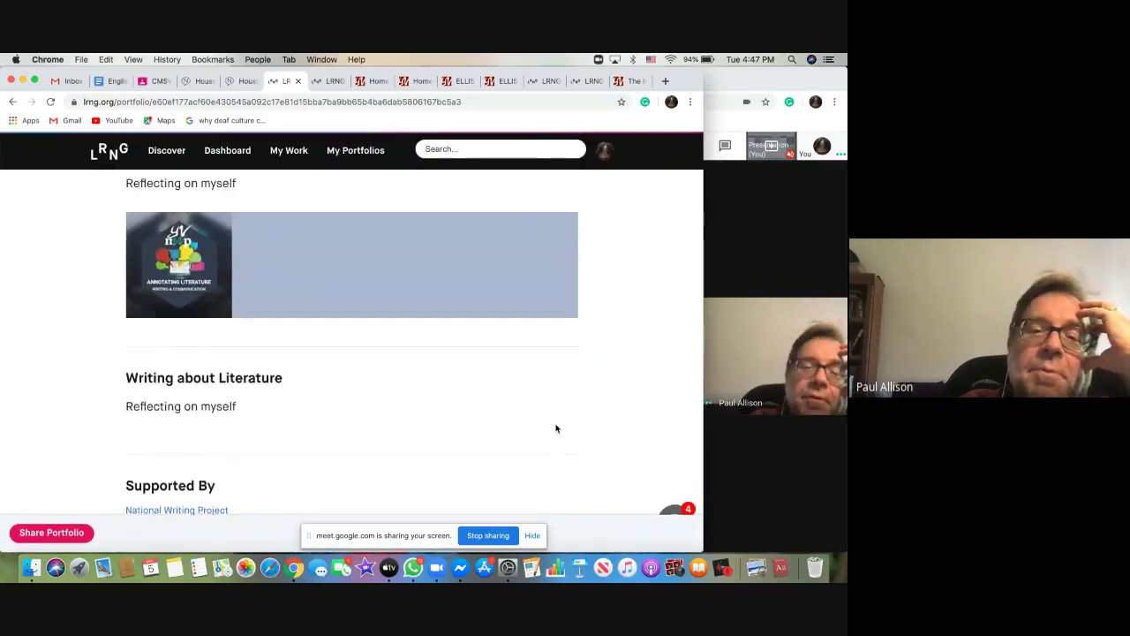
{"action": "scroll", "coordinate": [557, 428], "scroll_direction": "down", "scroll_amount": 3}
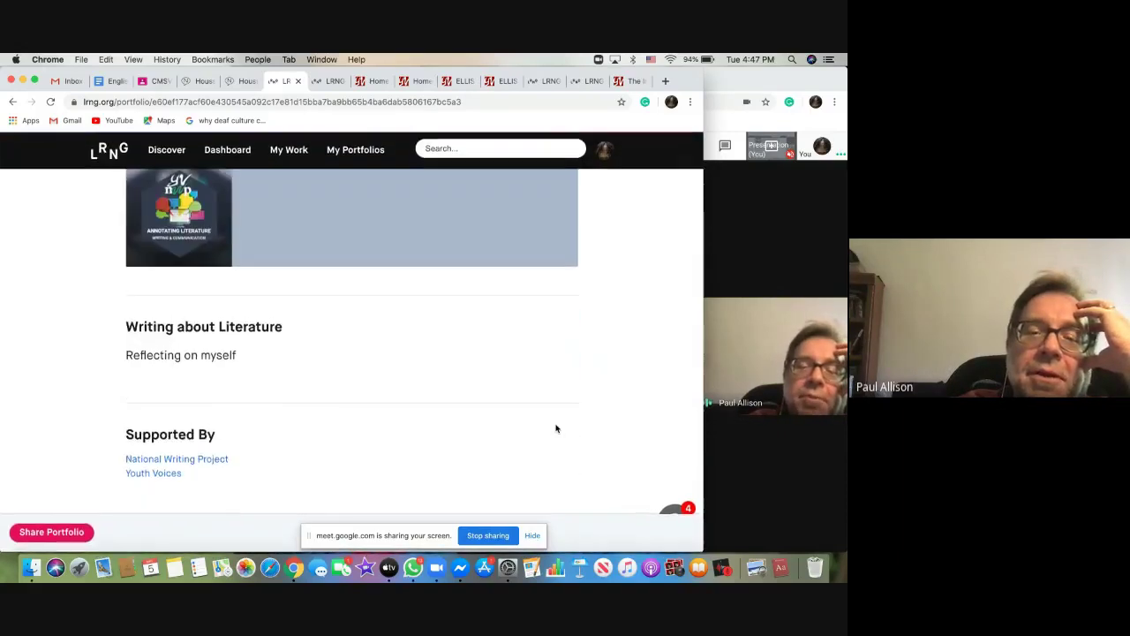
{"action": "scroll", "coordinate": [557, 429], "scroll_direction": "up", "scroll_amount": 10}
{"action": "scroll", "coordinate": [556, 428], "scroll_direction": "up", "scroll_amount": 2}
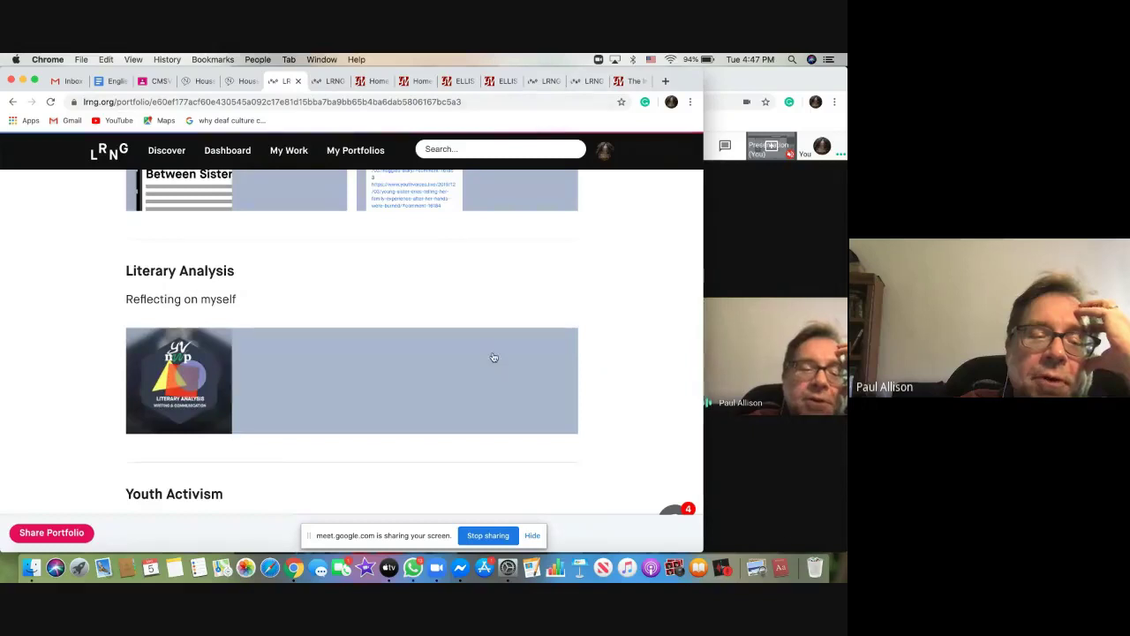
Step: Copy the portfolio's link from the Share Portfolio dialog, close it, and return to the page top
{"action": "left_click", "coordinate": [58, 533]}
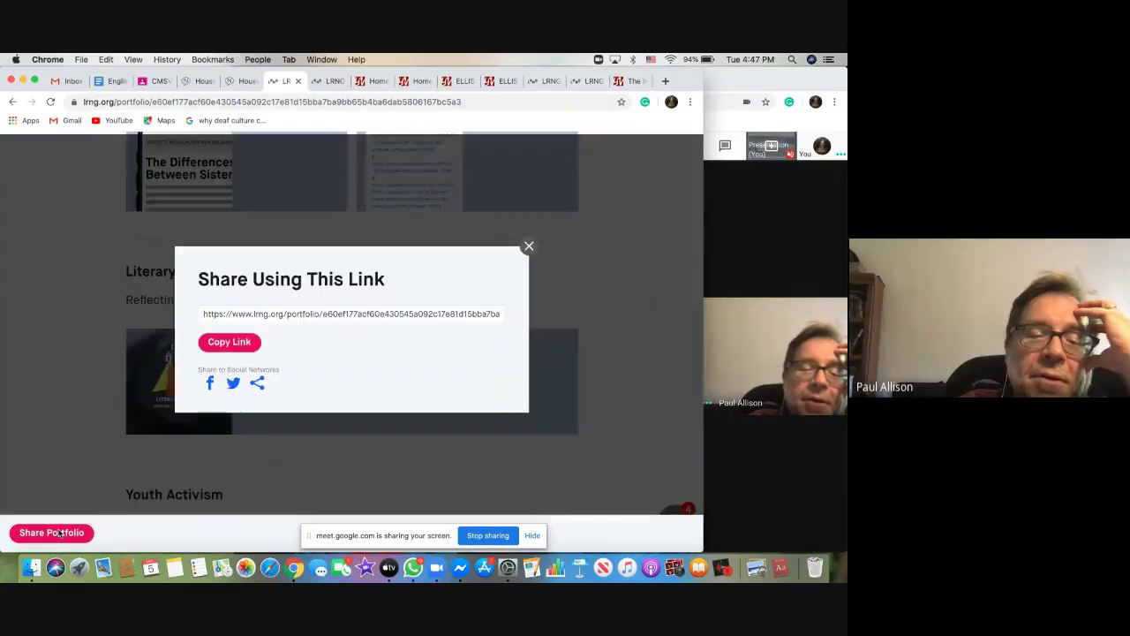
{"action": "left_click", "coordinate": [231, 344]}
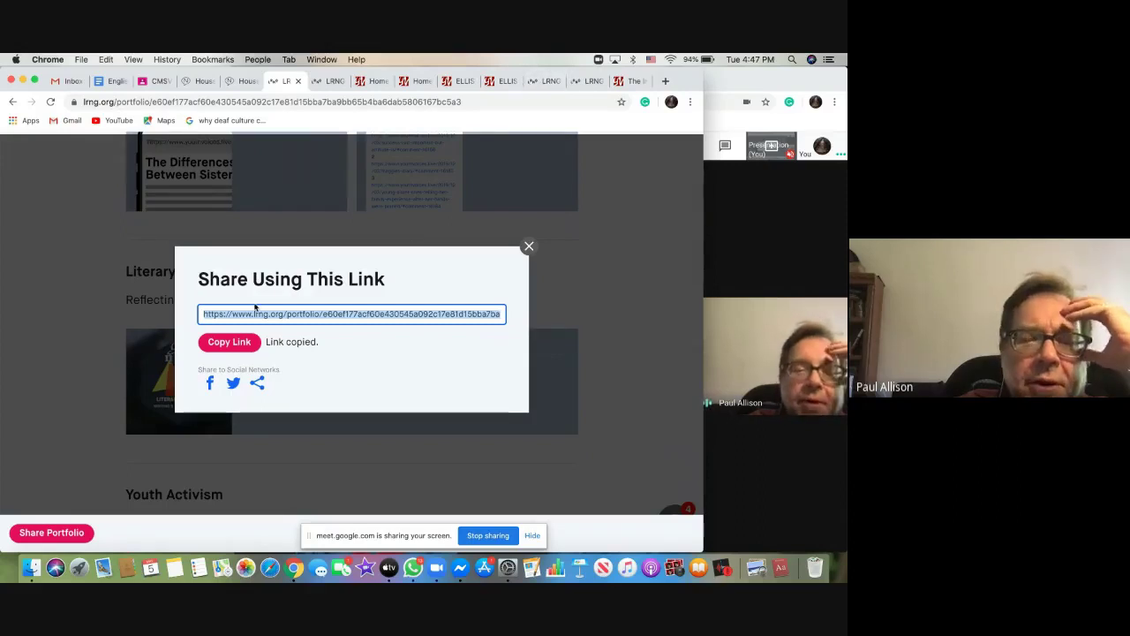
{"action": "left_click", "coordinate": [231, 342]}
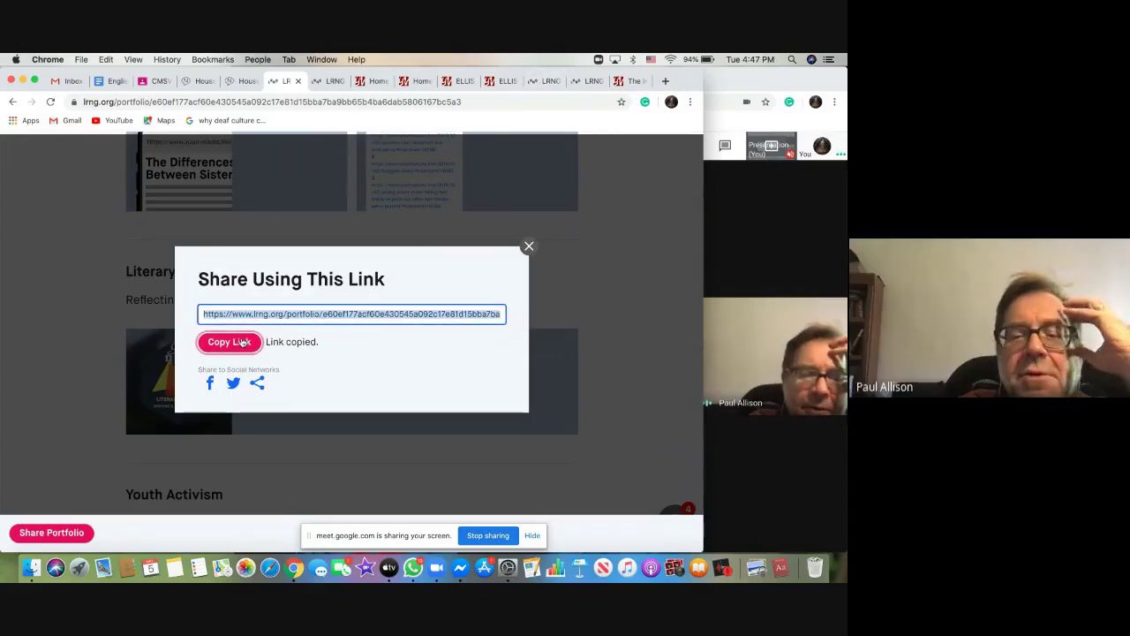
{"action": "left_click", "coordinate": [529, 246]}
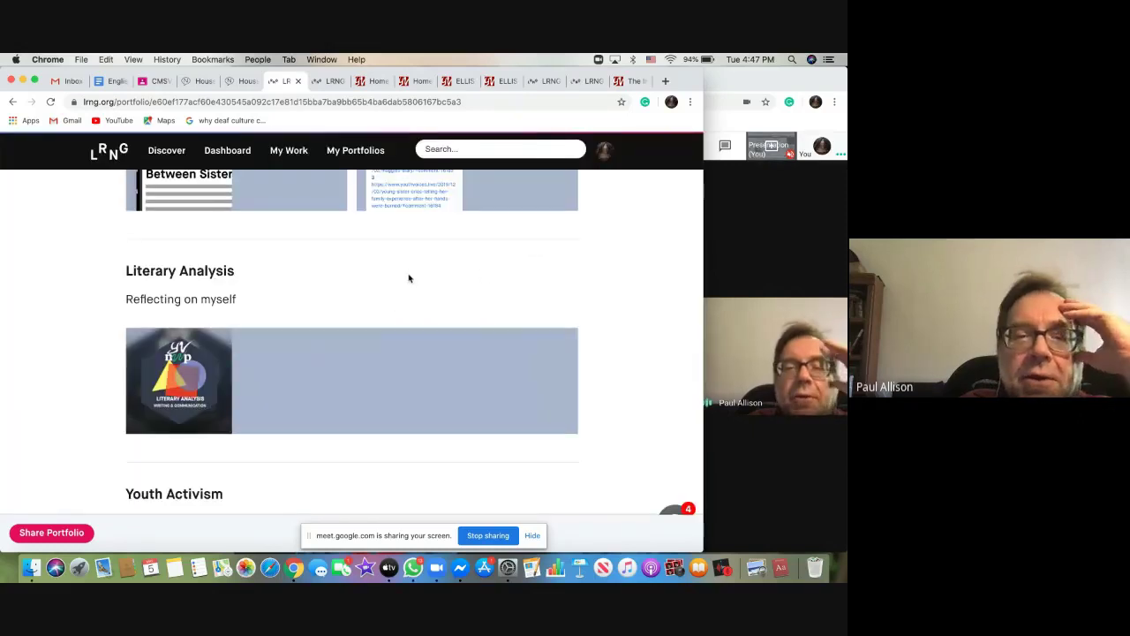
{"action": "scroll", "coordinate": [409, 279], "scroll_direction": "up", "scroll_amount": 10}
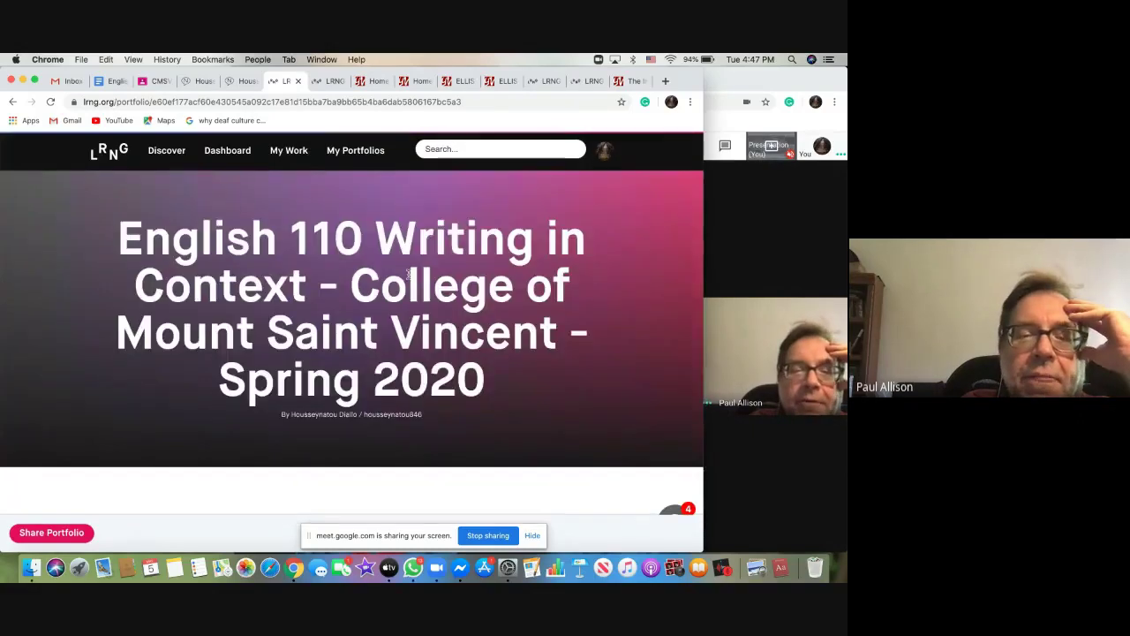
Step: Go from My Portfolios to the Dashboard with its Writing About Literature playlist, then focus Search
{"action": "left_click", "coordinate": [365, 154]}
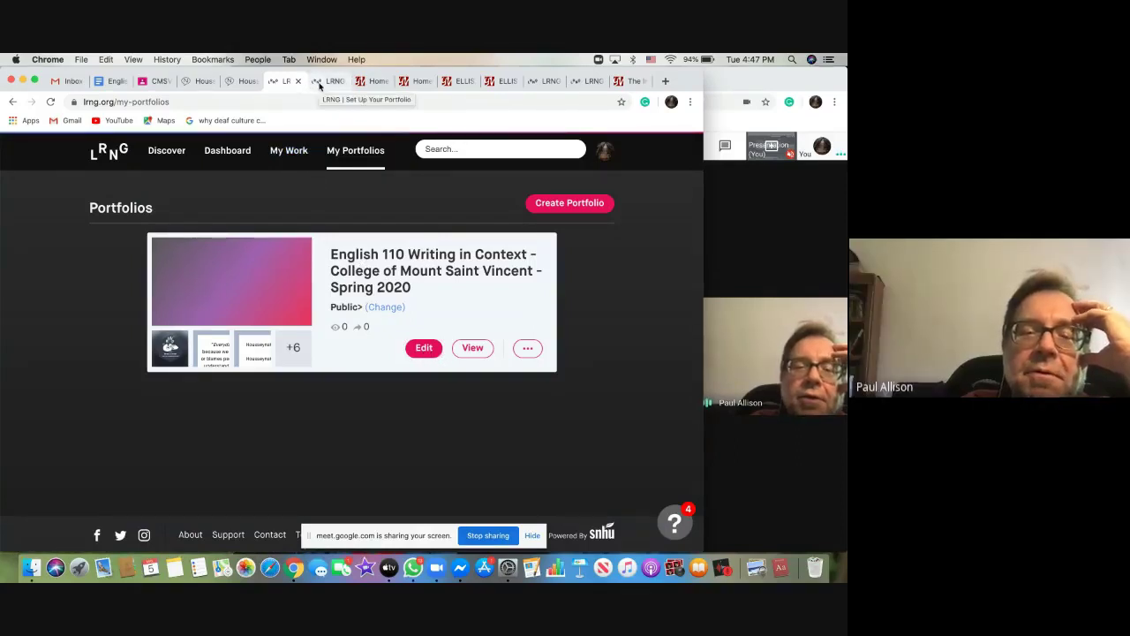
{"action": "left_click", "coordinate": [229, 150]}
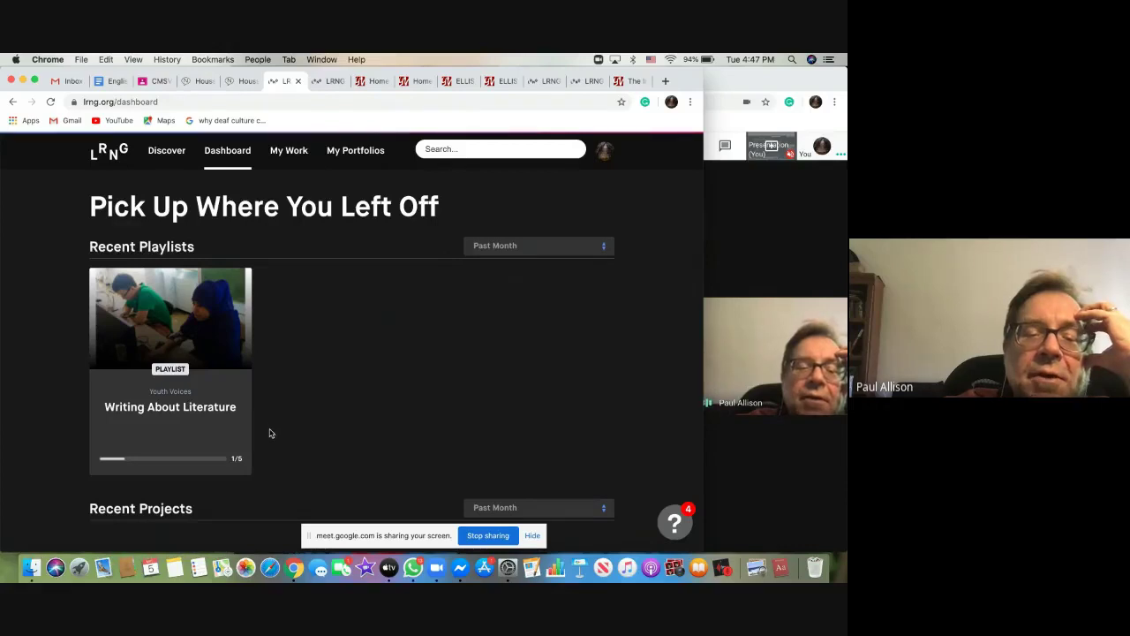
{"action": "scroll", "coordinate": [270, 433], "scroll_direction": "down", "scroll_amount": 3}
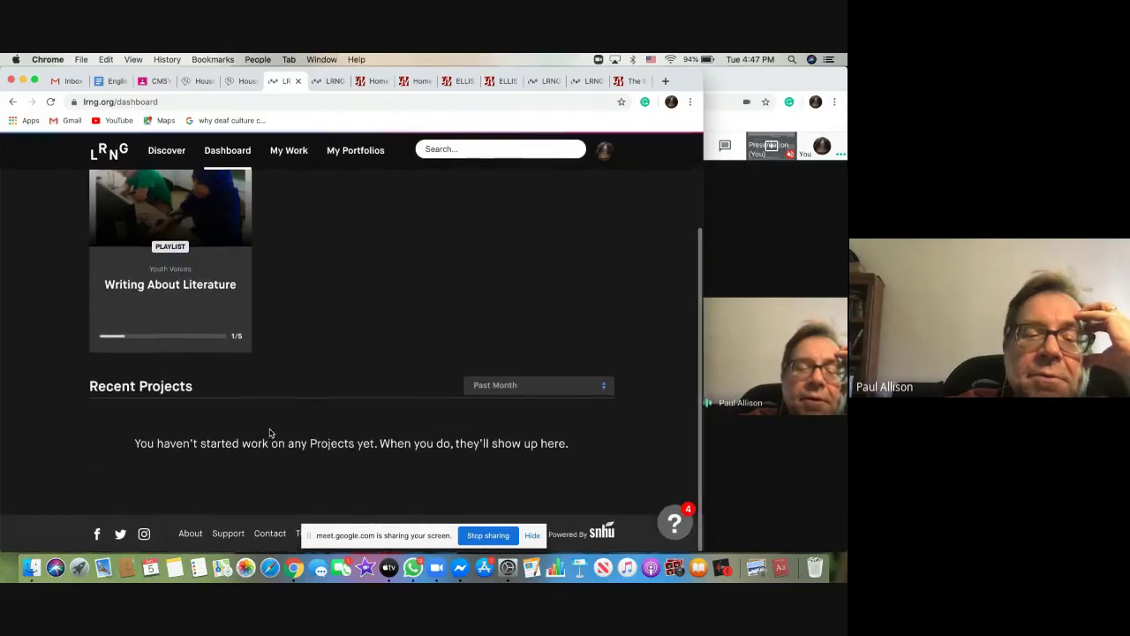
{"action": "scroll", "coordinate": [270, 433], "scroll_direction": "up", "scroll_amount": 3}
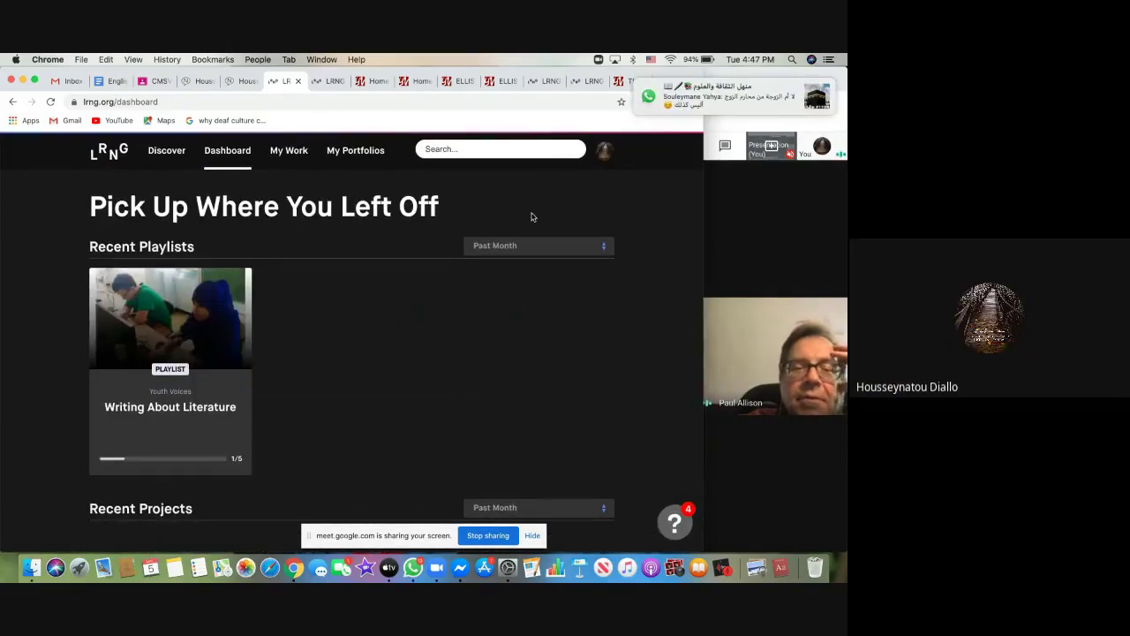
{"action": "left_click", "coordinate": [492, 151]}
Step: Search for 'skillz' and open the Show Your Skillz playlist
{"action": "type", "text": "skill"}
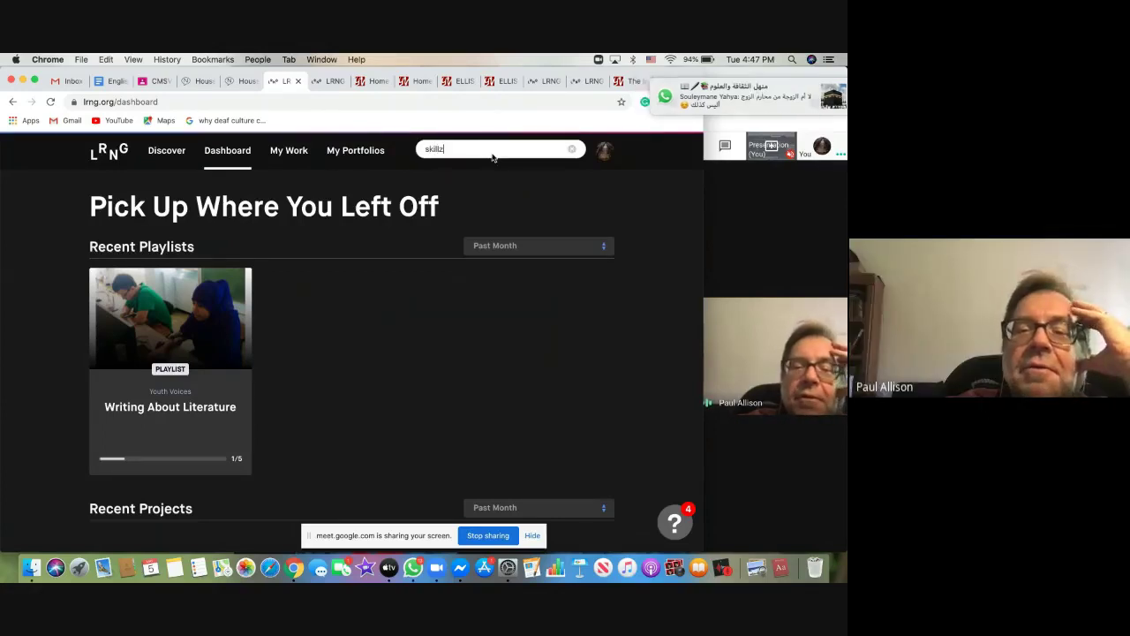
{"action": "type", "text": "z"}
{"action": "key", "text": "Return"}
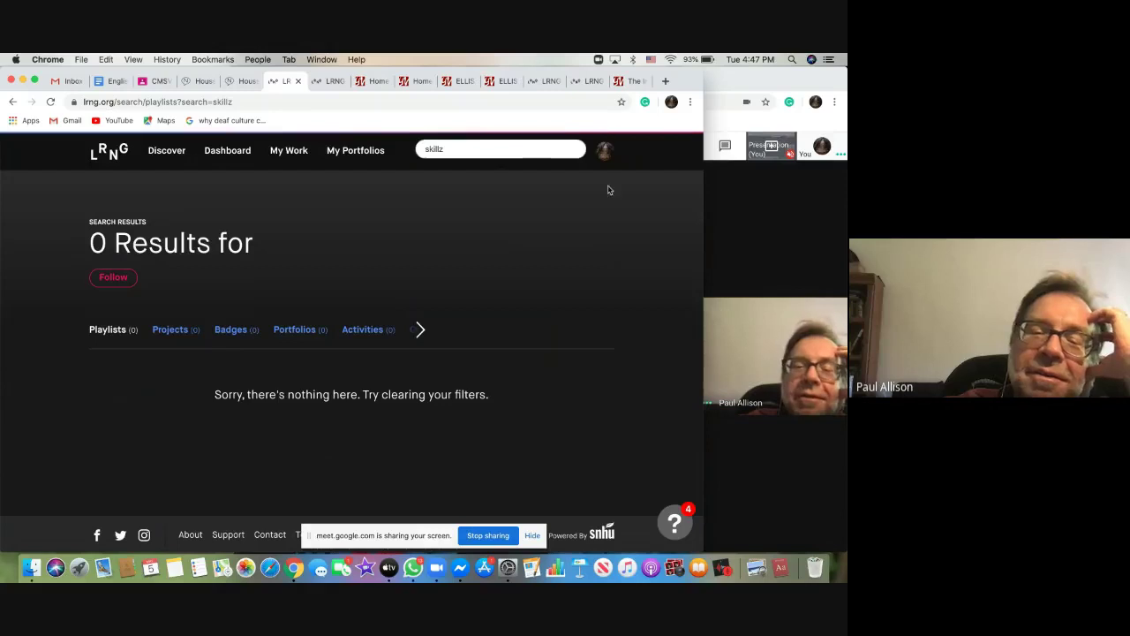
{"action": "scroll", "coordinate": [329, 431], "scroll_direction": "down", "scroll_amount": 3}
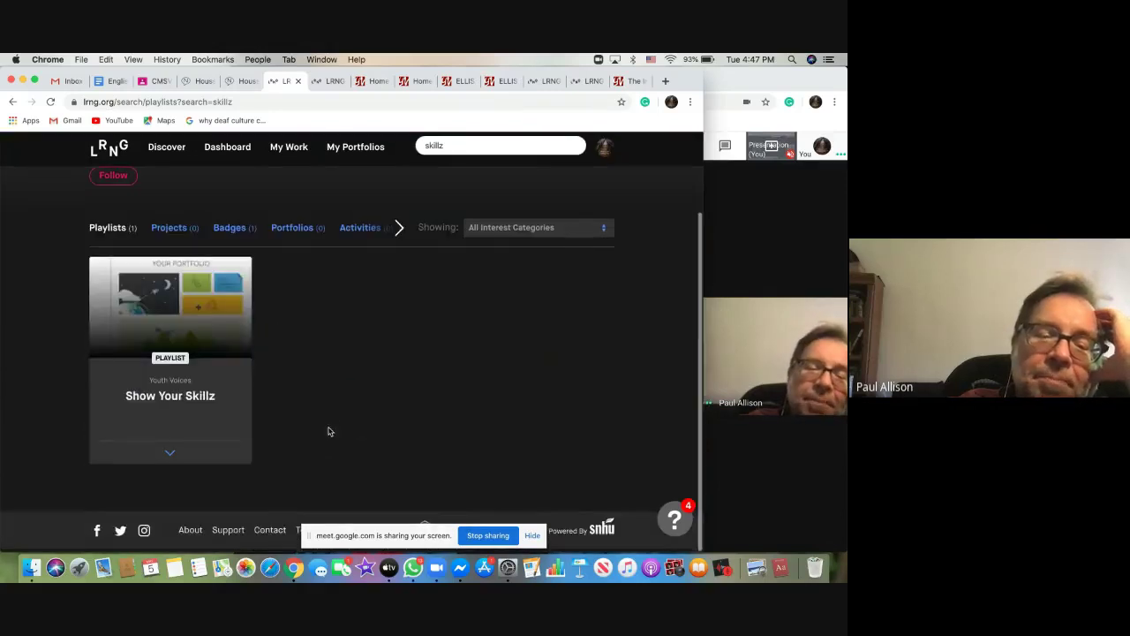
{"action": "left_click", "coordinate": [188, 394]}
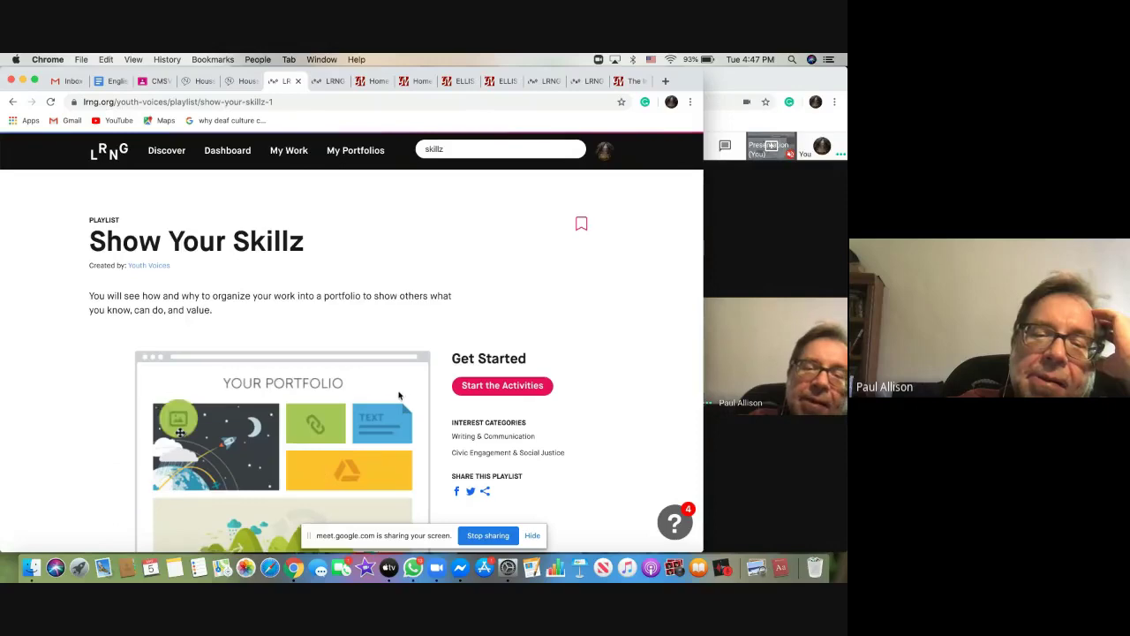
Step: Bookmark the playlist and open its Set Up Your Portfolio activity
{"action": "scroll", "coordinate": [398, 396], "scroll_direction": "down", "scroll_amount": 3}
{"action": "scroll", "coordinate": [398, 395], "scroll_direction": "up", "scroll_amount": 3}
{"action": "left_click", "coordinate": [585, 224]}
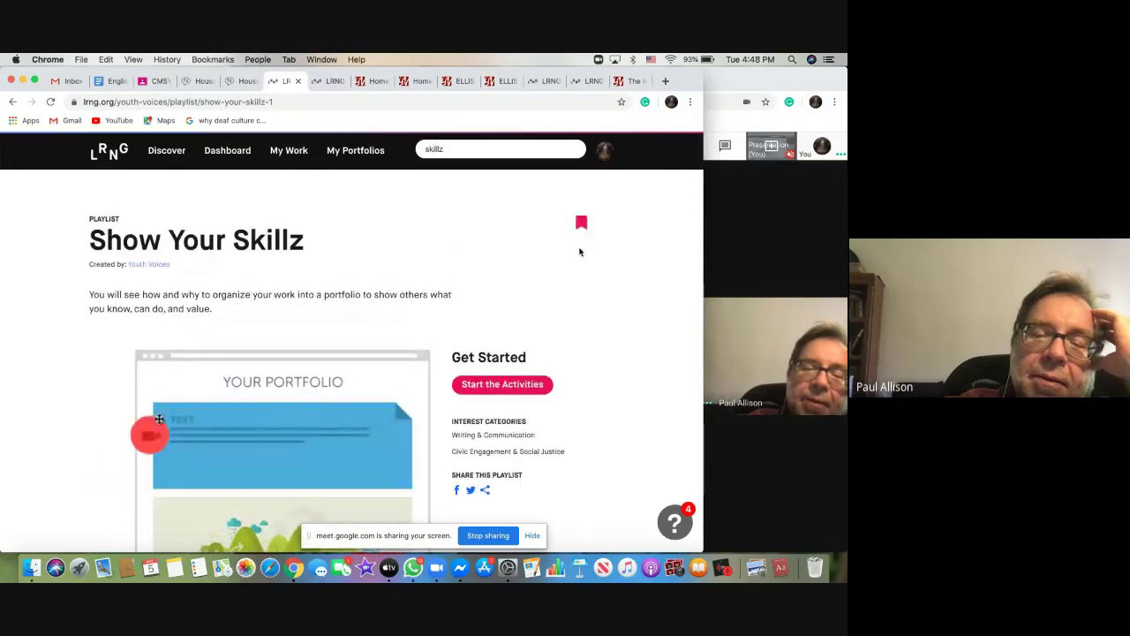
{"action": "scroll", "coordinate": [580, 251], "scroll_direction": "down", "scroll_amount": 5}
{"action": "scroll", "coordinate": [580, 255], "scroll_direction": "down", "scroll_amount": 3}
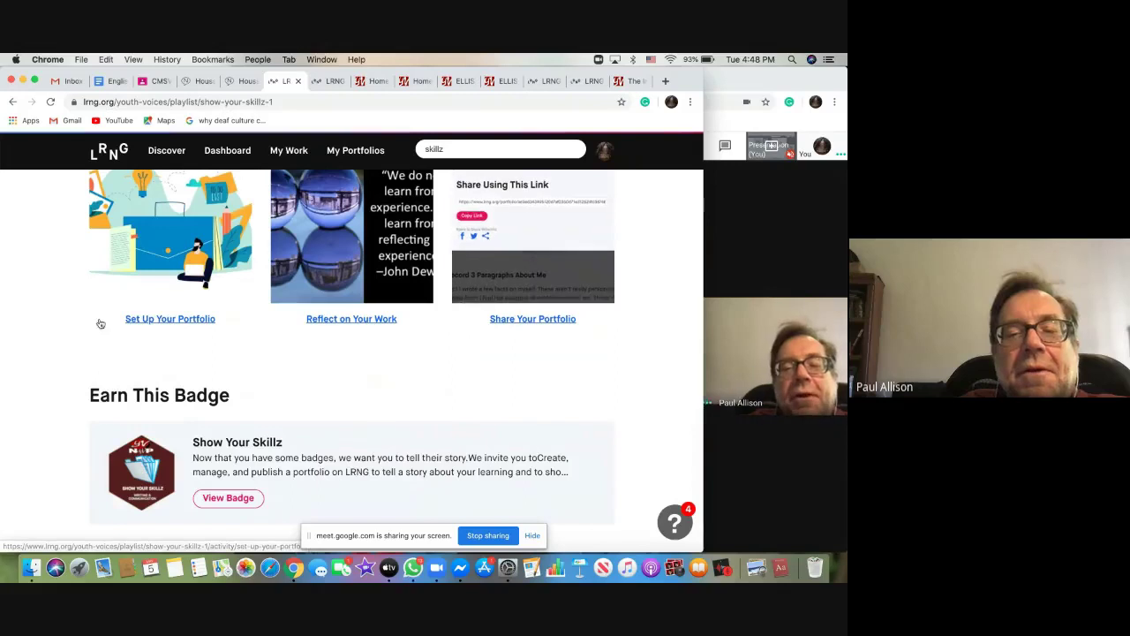
{"action": "left_click", "coordinate": [155, 321]}
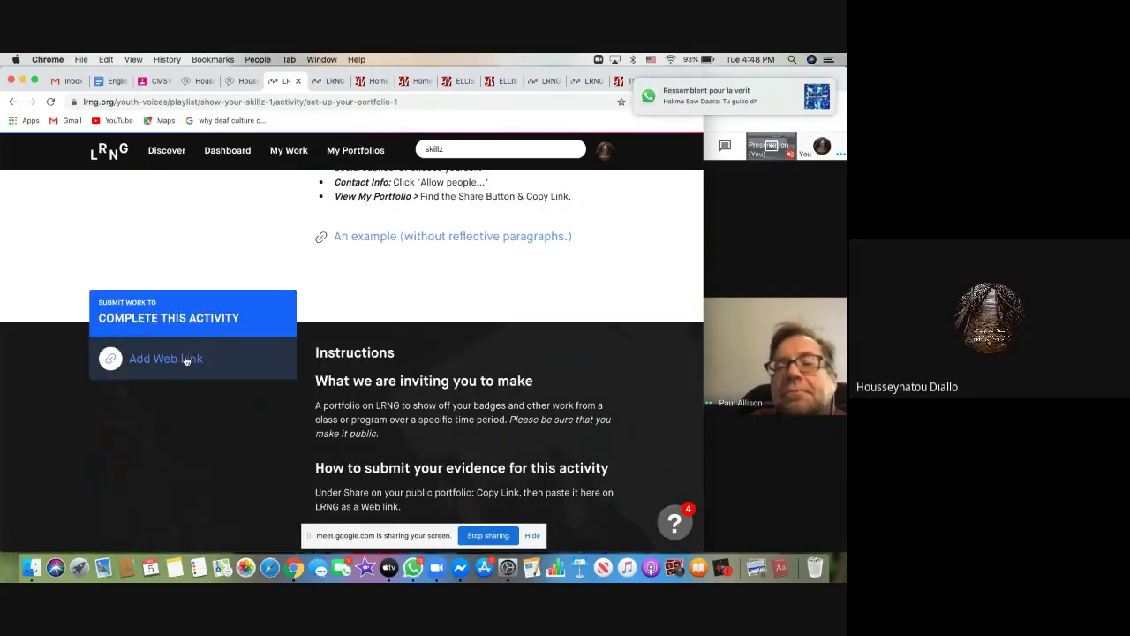
Step: Add a web link as evidence, pasting the public portfolio URL as its address
{"action": "left_click", "coordinate": [189, 359]}
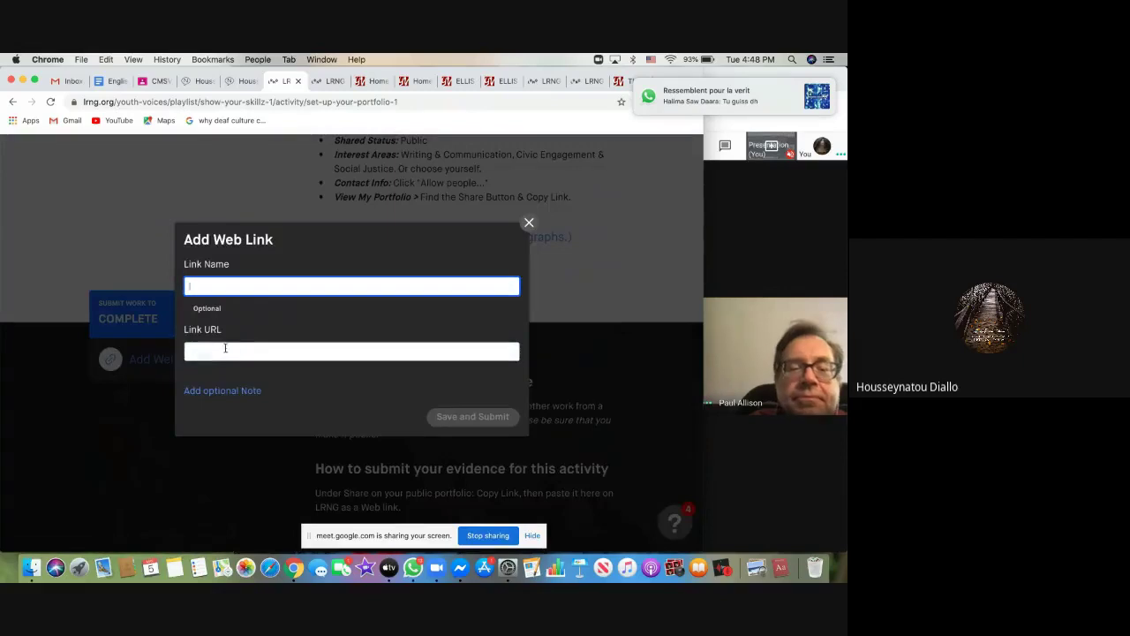
{"action": "left_click", "coordinate": [222, 350]}
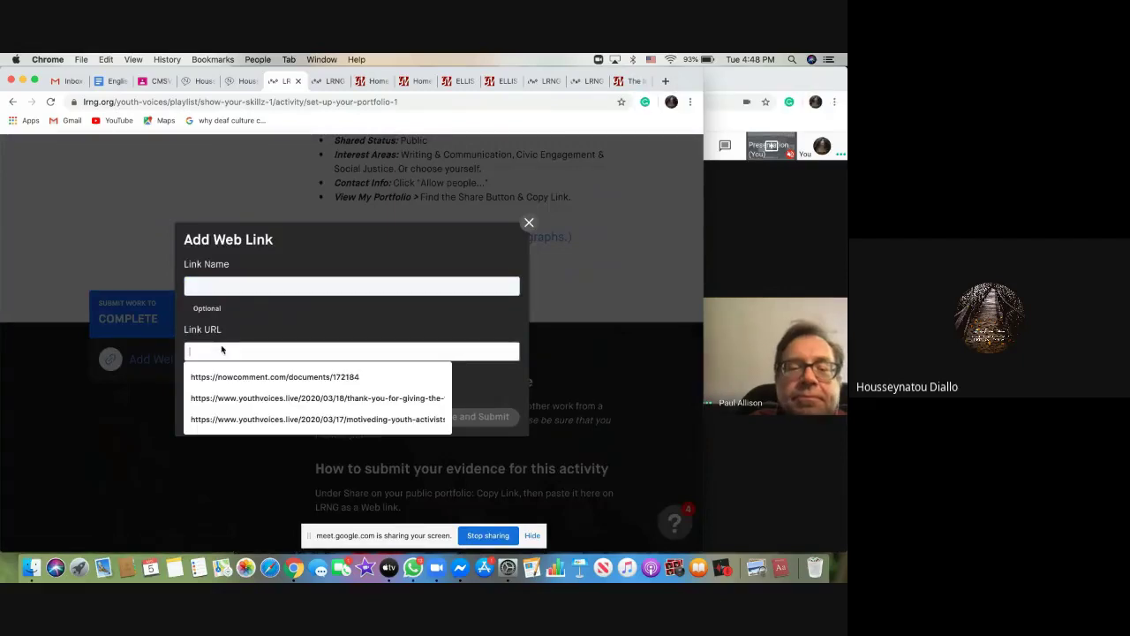
{"action": "key", "text": "super+v"}
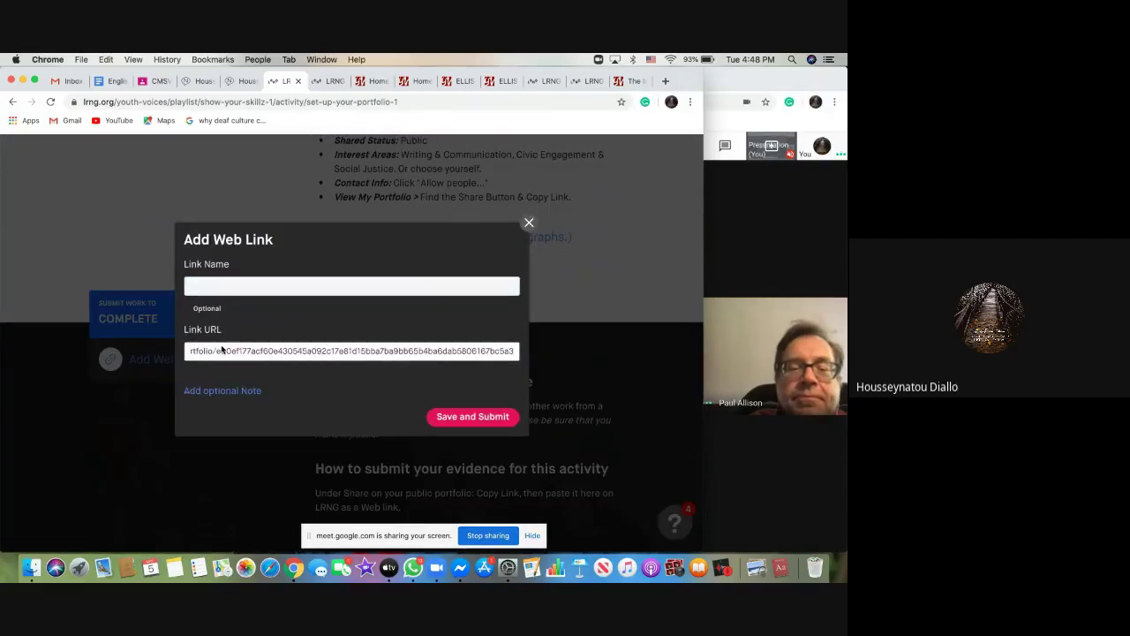
Step: Name the link 'My Portfolio' and submit it as the activity's evidence
{"action": "left_click", "coordinate": [256, 288]}
{"action": "type", "text": "My"}
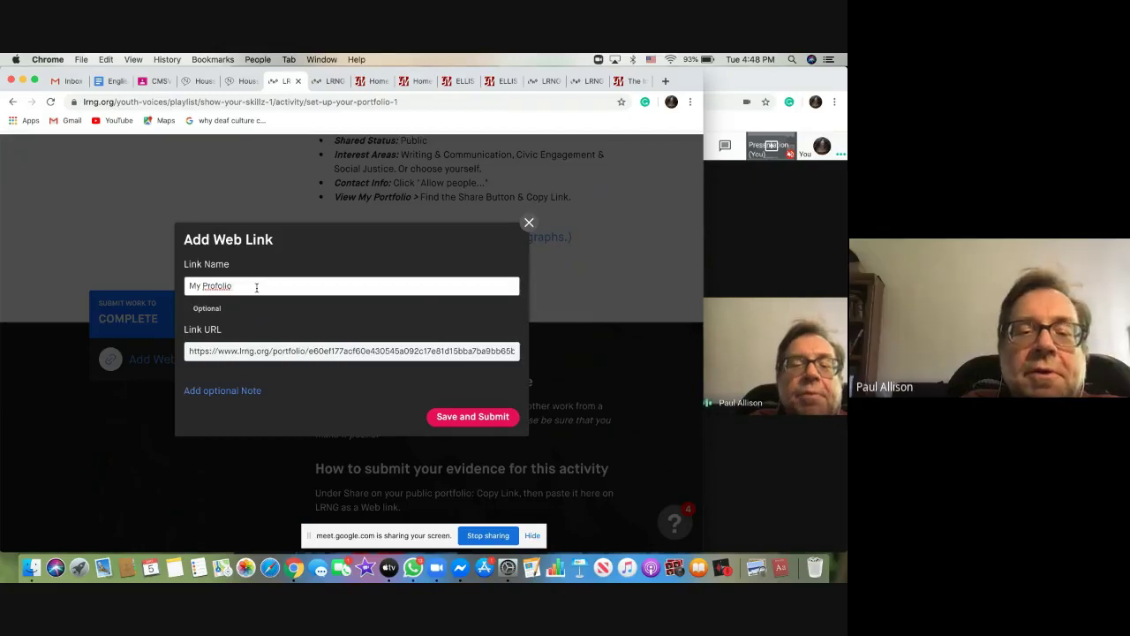
{"action": "type", "text": "Profoliop"}
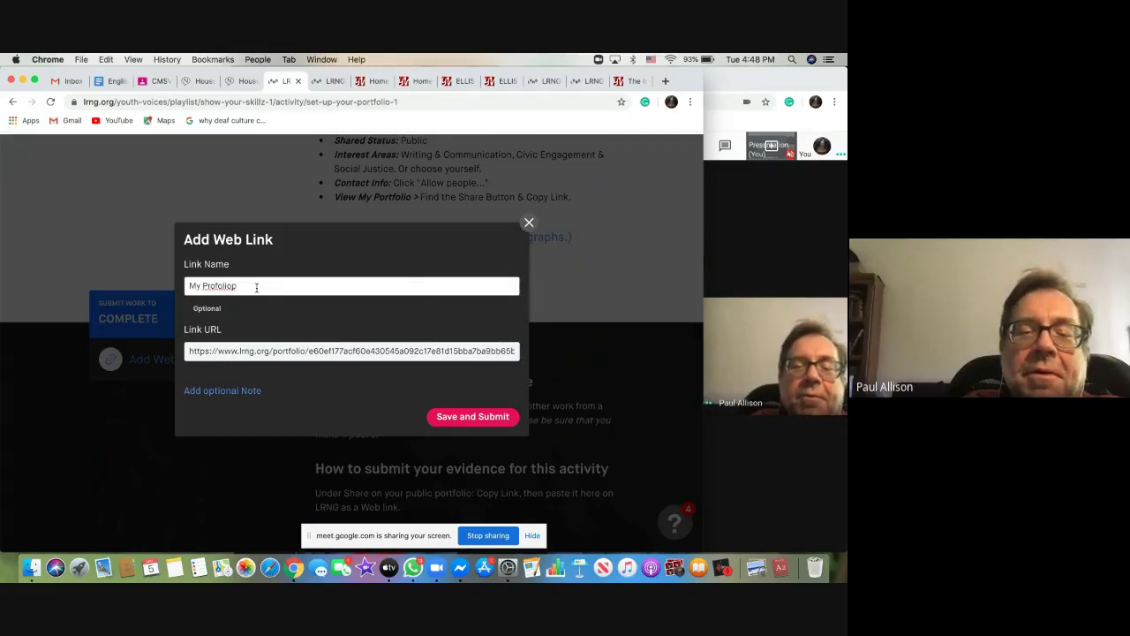
{"action": "key", "text": "BackSpace"}
{"action": "key", "text": "BackSpace"}
{"action": "key", "text": "BackSpace"}
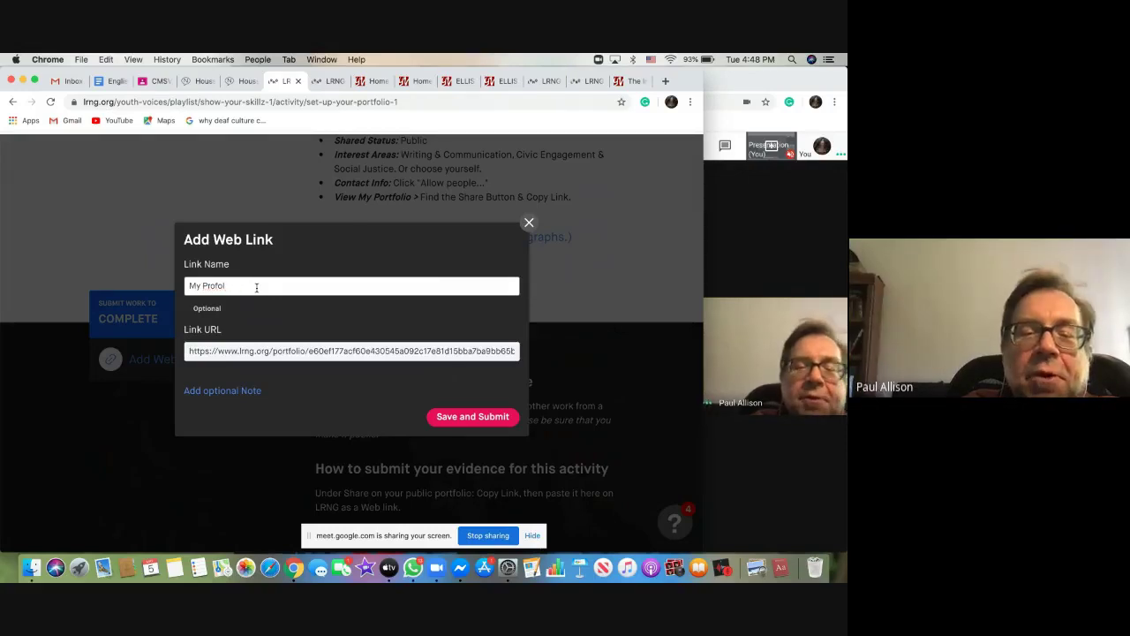
{"action": "type", "text": "i"}
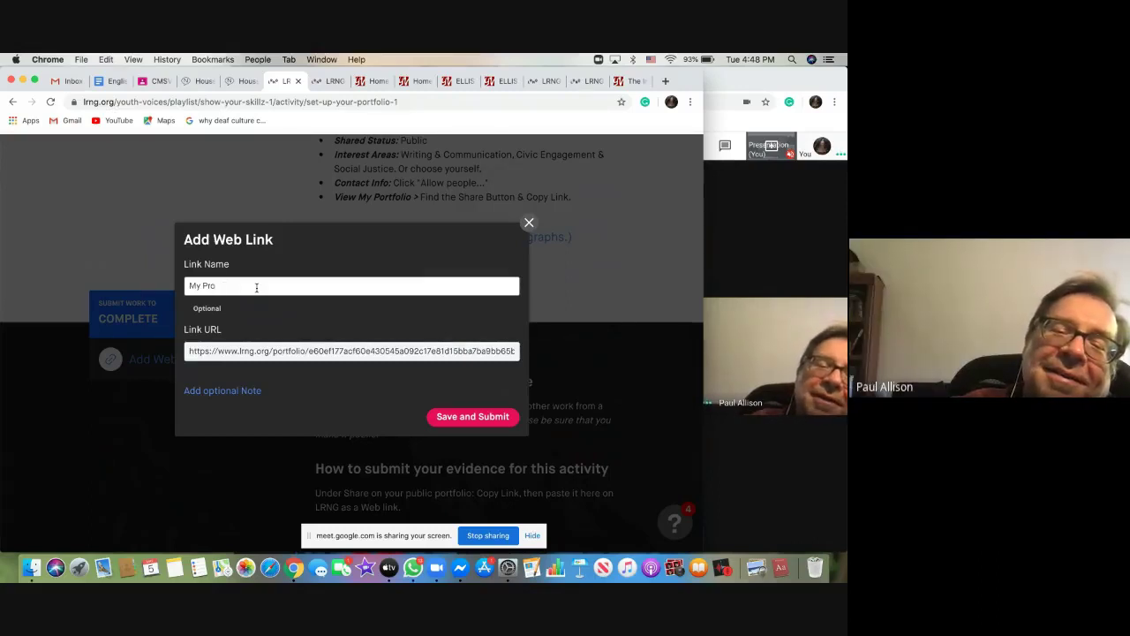
{"action": "type", "text": "or"}
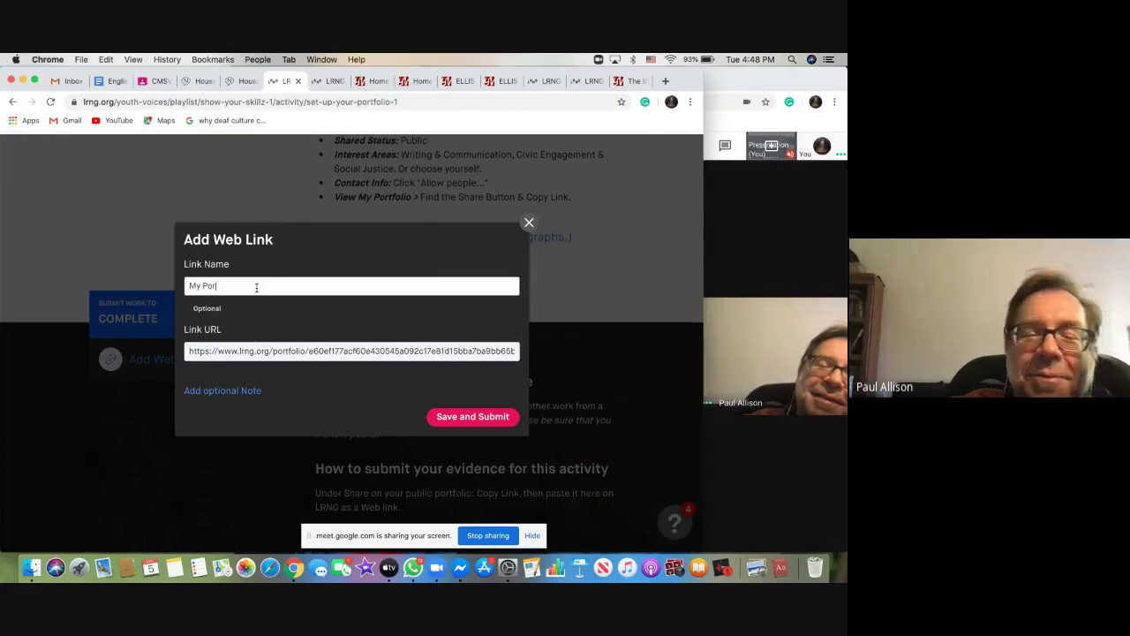
{"action": "type", "text": "f"}
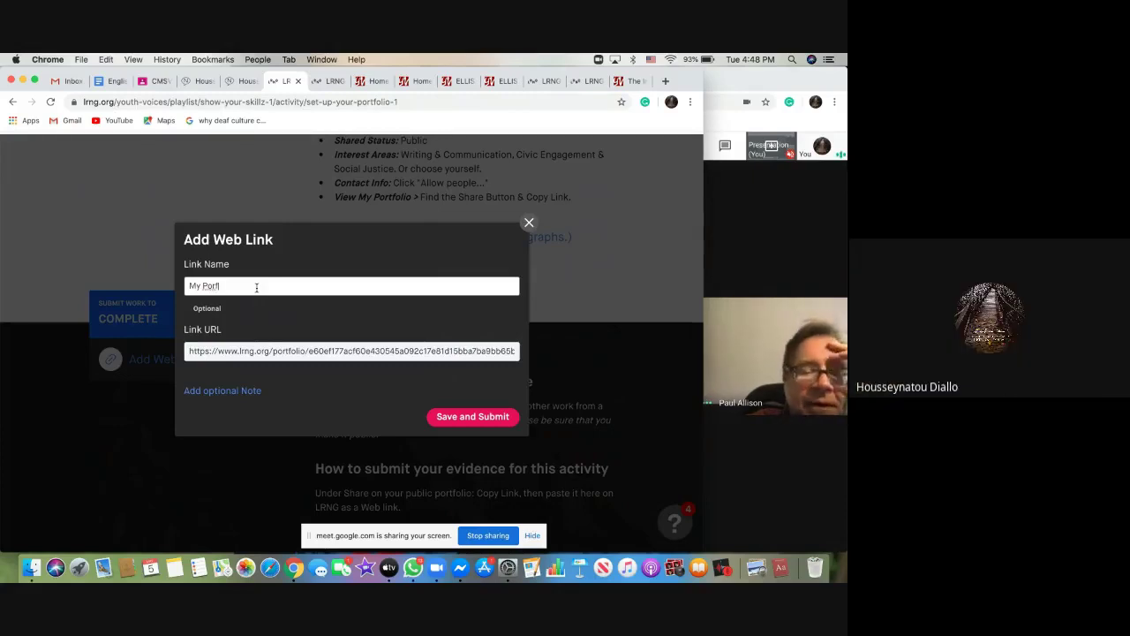
{"action": "type", "text": "olio"}
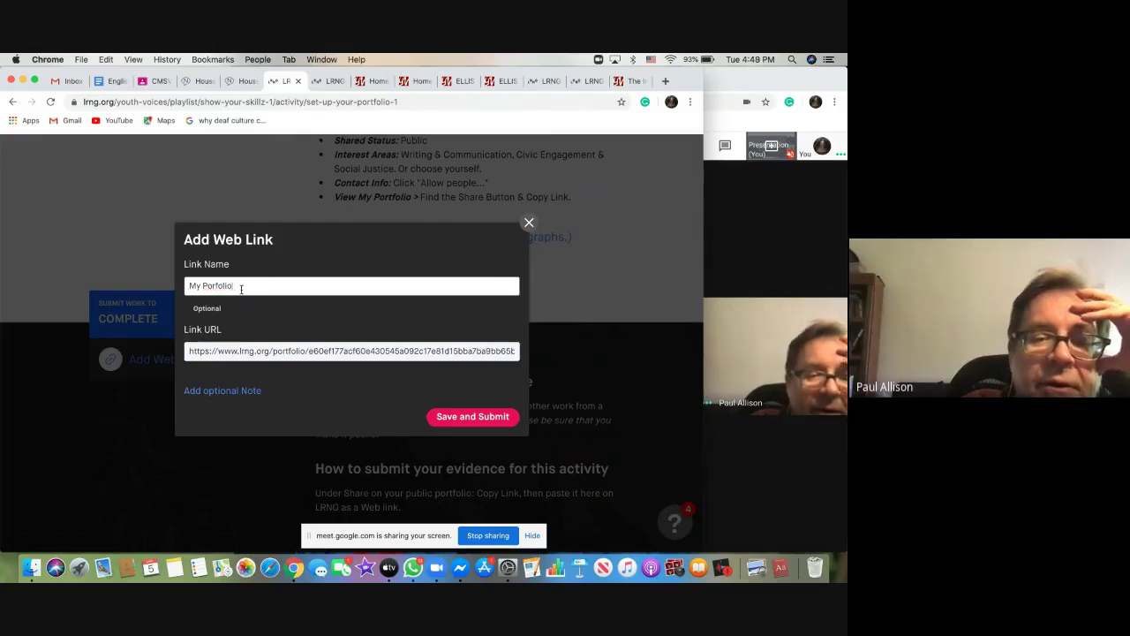
{"action": "left_click", "coordinate": [321, 317]}
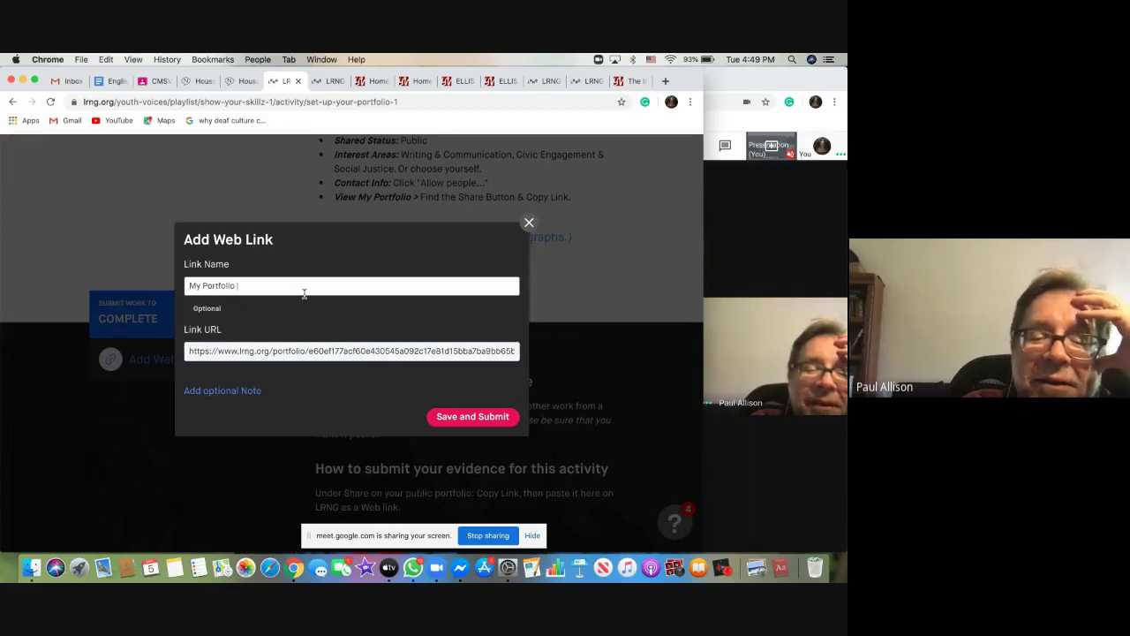
{"action": "left_click", "coordinate": [462, 417]}
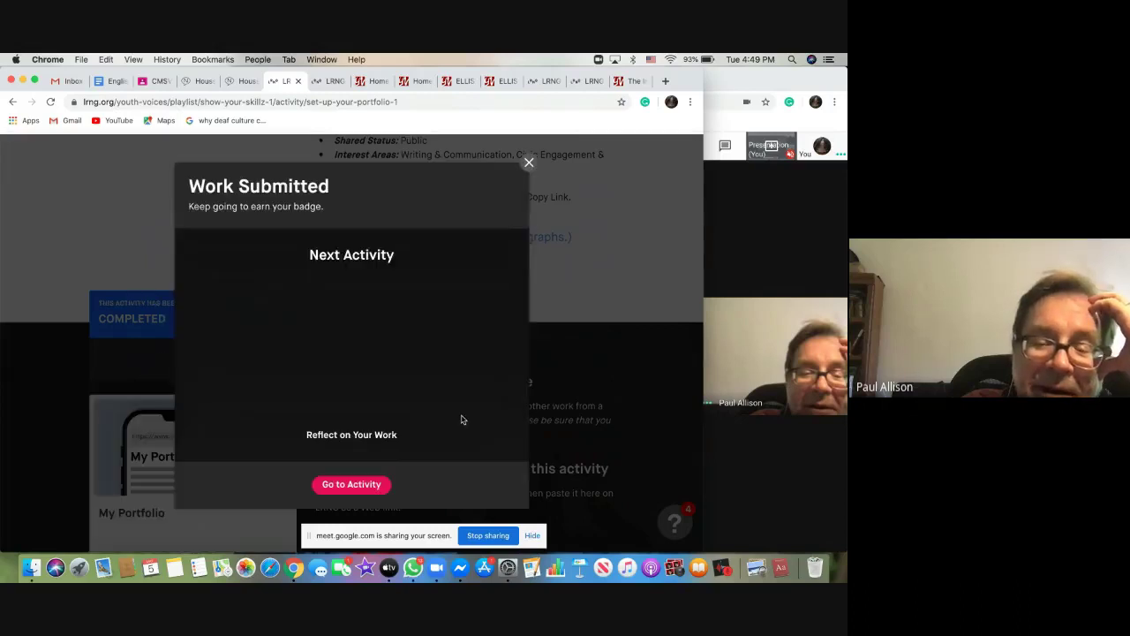
Step: Go to the Reflect on Your Work activity and open its Portfolio Section Descriptions template
{"action": "left_click", "coordinate": [350, 485]}
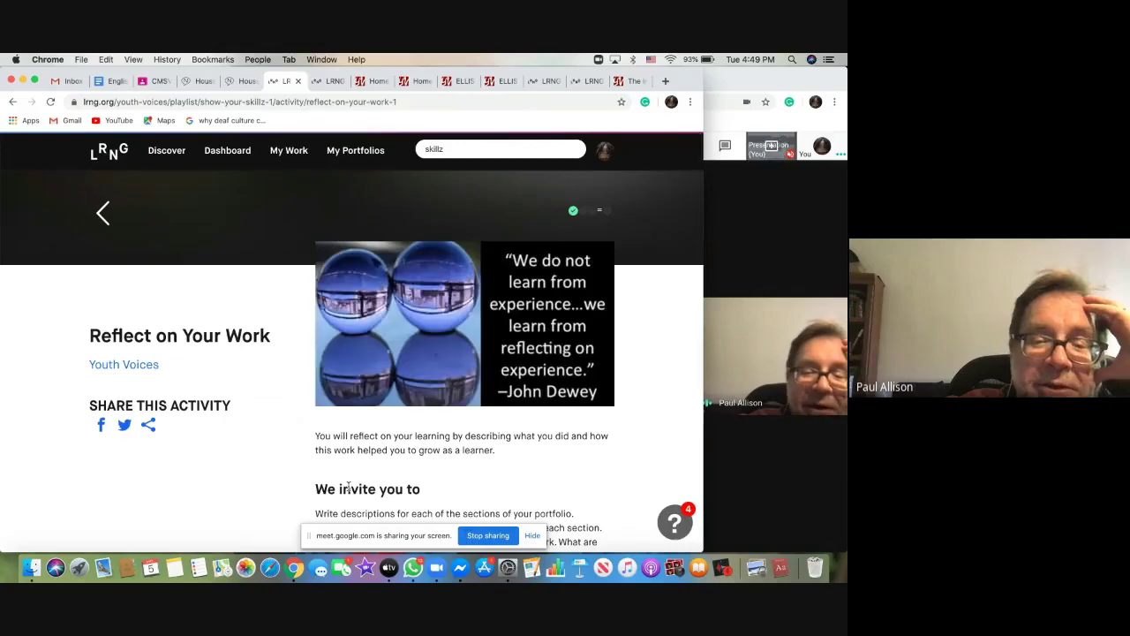
{"action": "scroll", "coordinate": [349, 489], "scroll_direction": "down", "scroll_amount": 15}
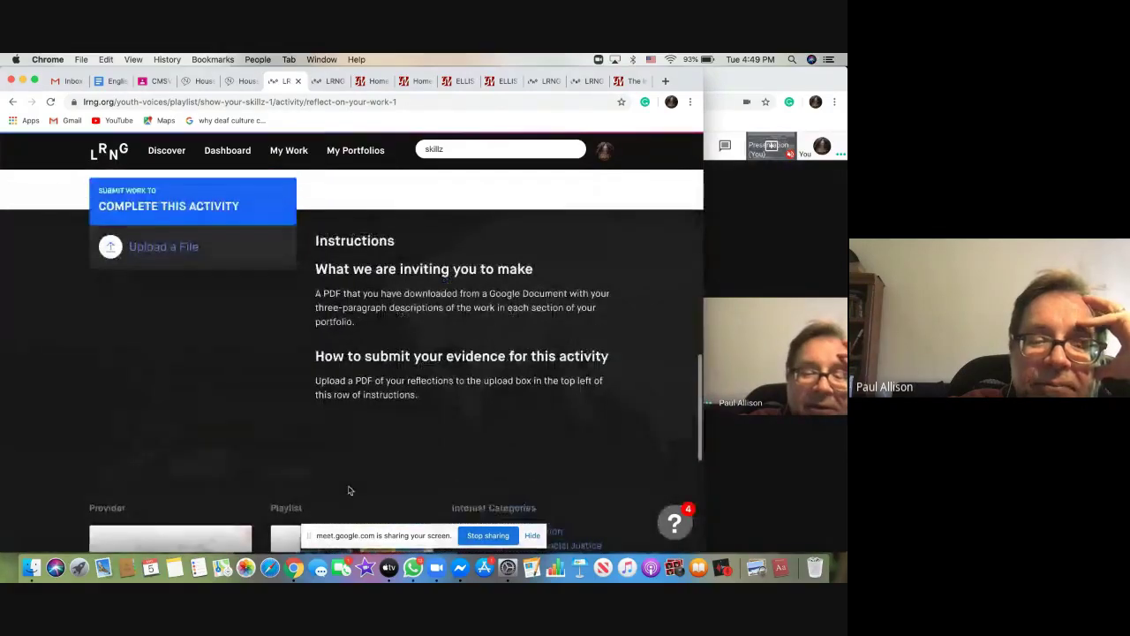
{"action": "scroll", "coordinate": [349, 490], "scroll_direction": "up", "scroll_amount": 15}
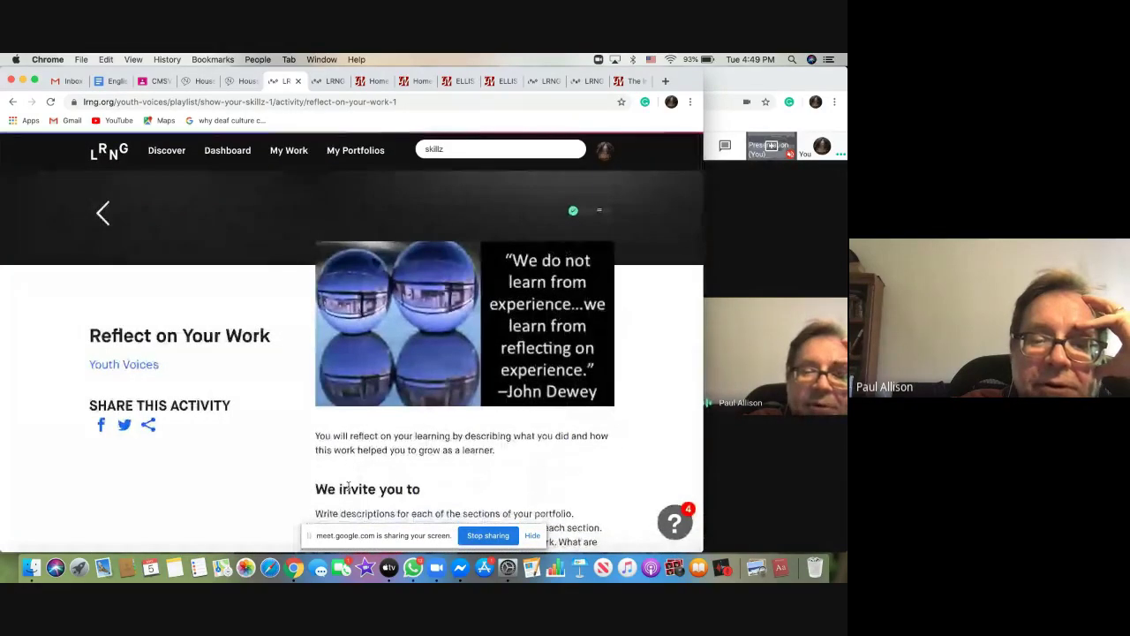
{"action": "scroll", "coordinate": [348, 488], "scroll_direction": "down", "scroll_amount": 3}
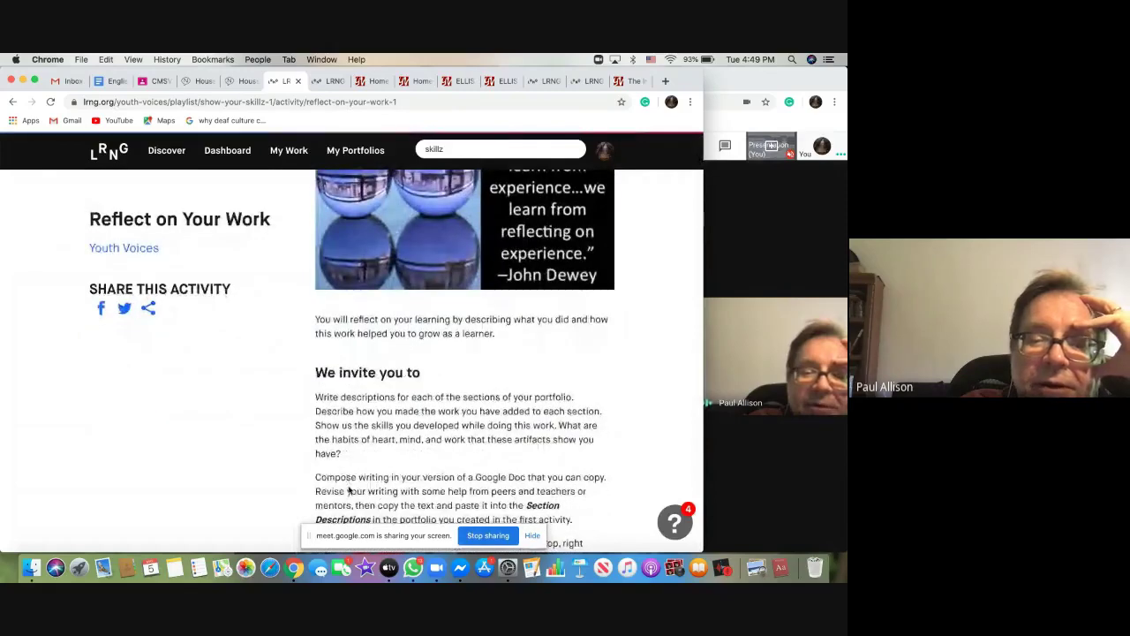
{"action": "scroll", "coordinate": [349, 490], "scroll_direction": "down", "scroll_amount": 15}
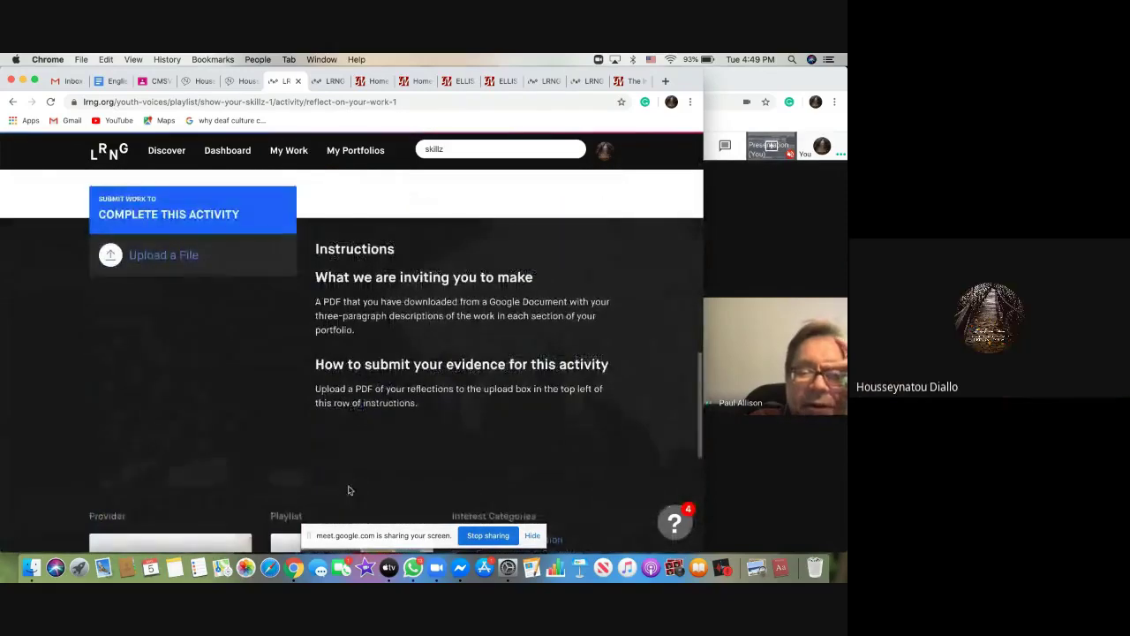
{"action": "scroll", "coordinate": [350, 491], "scroll_direction": "down", "scroll_amount": 1}
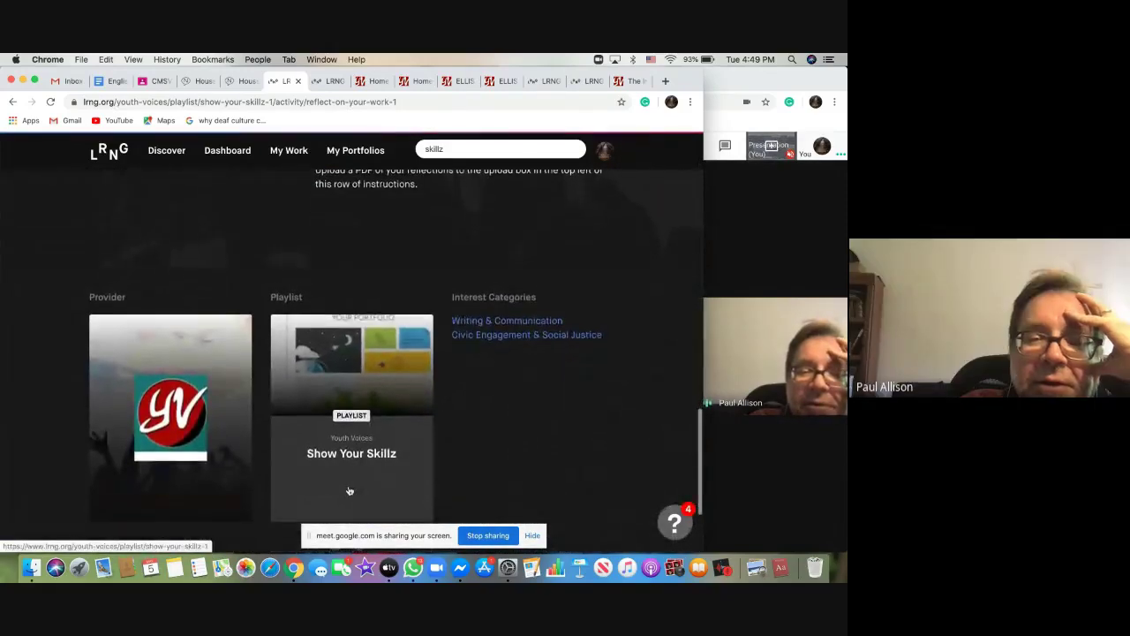
{"action": "scroll", "coordinate": [349, 491], "scroll_direction": "up", "scroll_amount": 10}
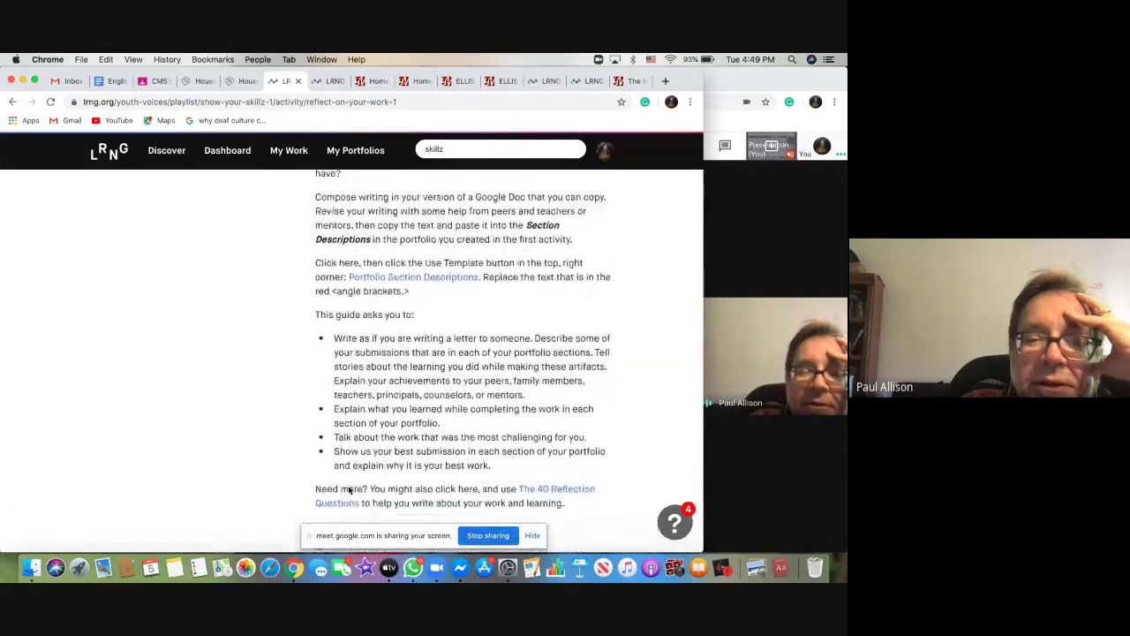
{"action": "scroll", "coordinate": [349, 484], "scroll_direction": "up", "scroll_amount": 3}
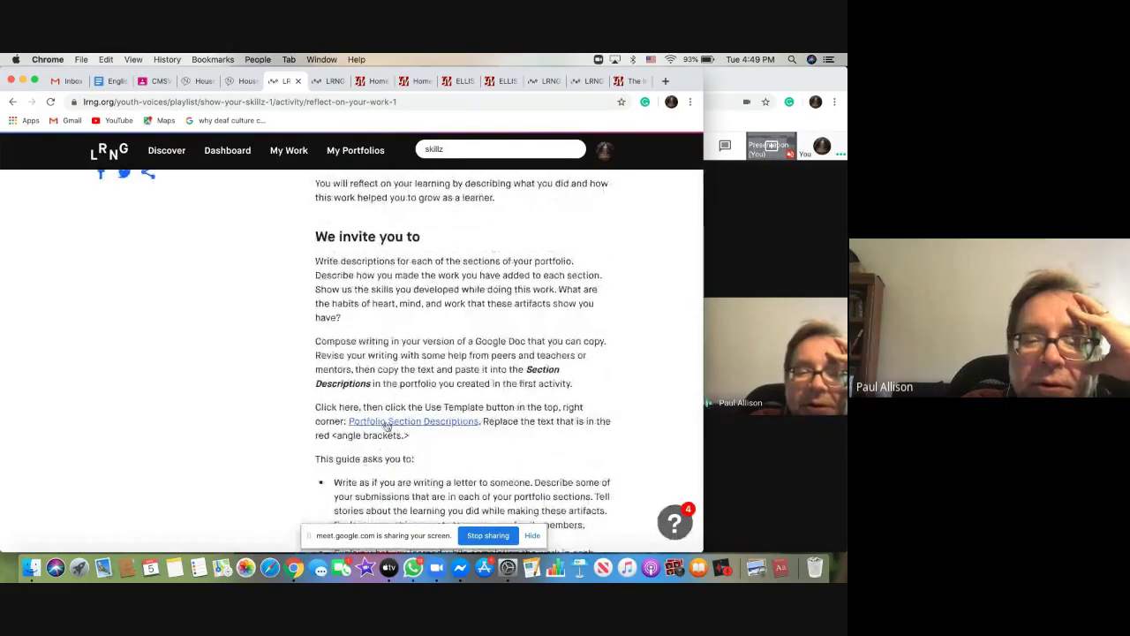
{"action": "left_click", "coordinate": [379, 423]}
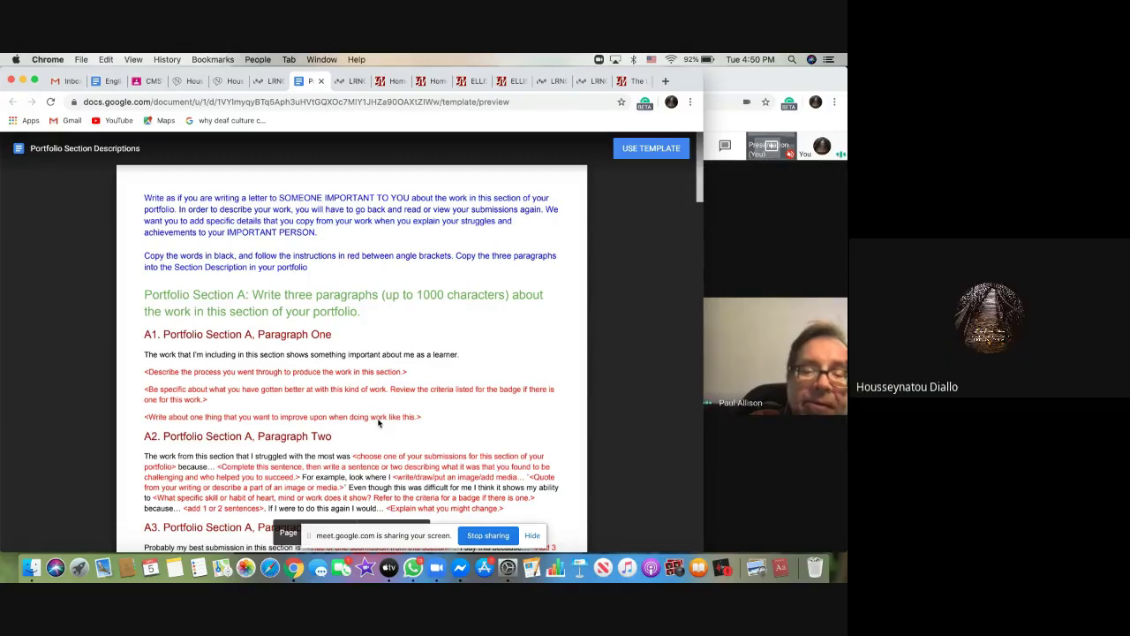
{"action": "scroll", "coordinate": [378, 422], "scroll_direction": "down", "scroll_amount": 10}
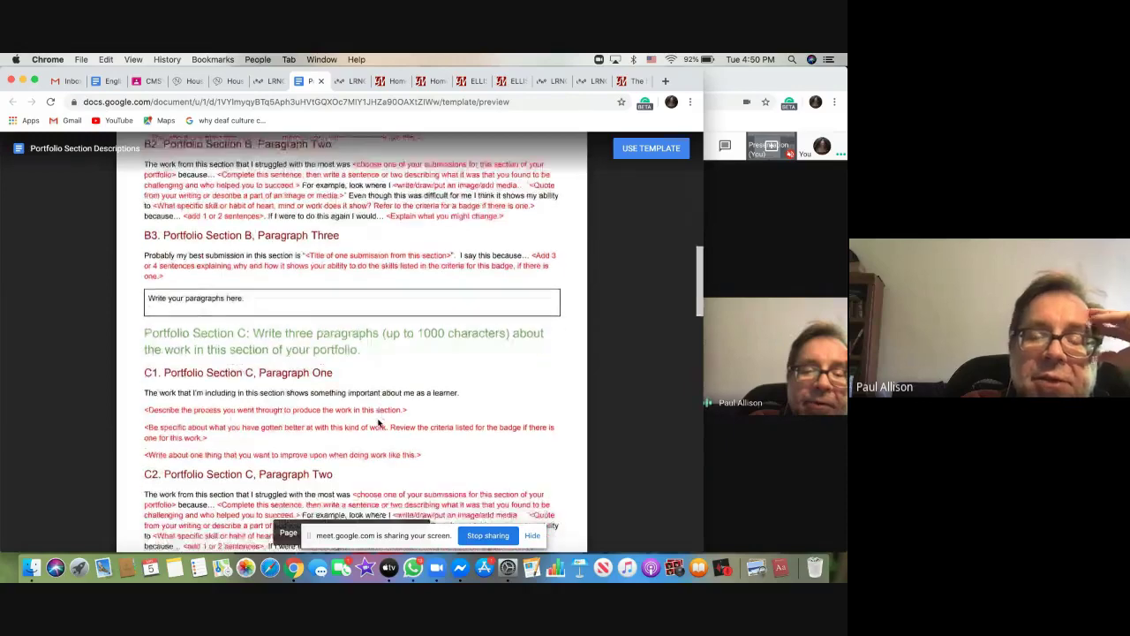
{"action": "scroll", "coordinate": [378, 422], "scroll_direction": "up", "scroll_amount": 10}
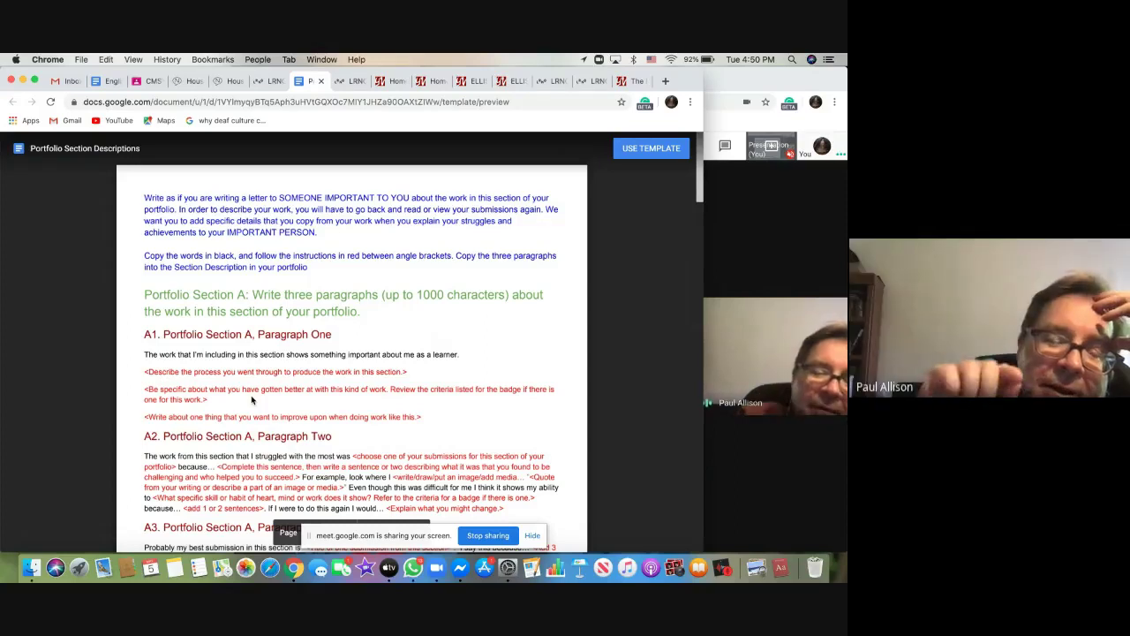
{"action": "scroll", "coordinate": [251, 400], "scroll_direction": "down", "scroll_amount": 1}
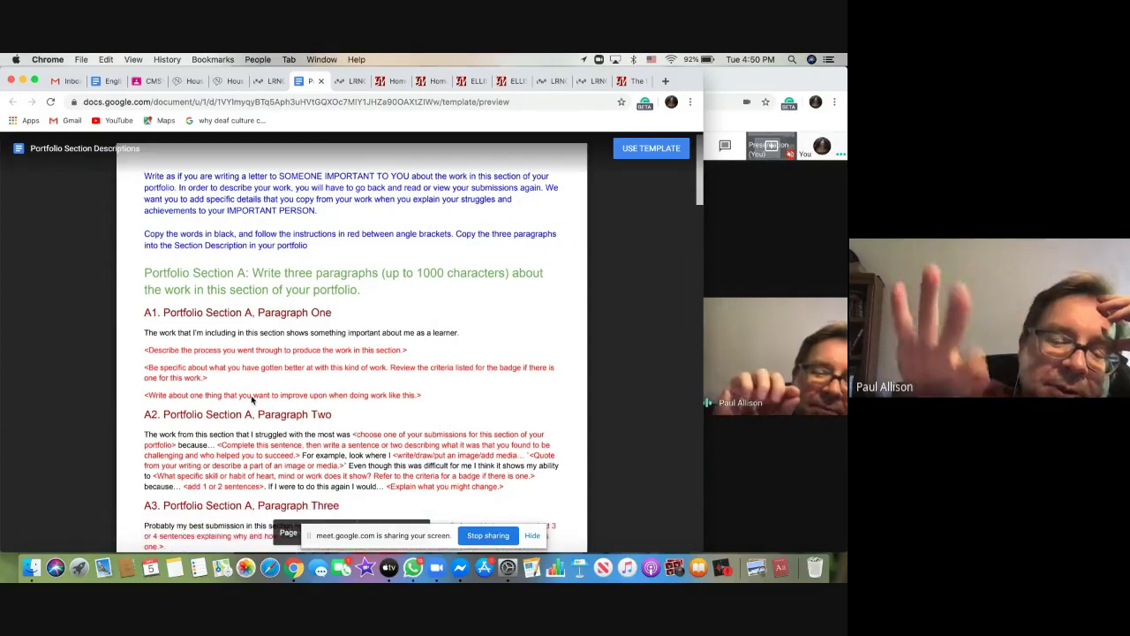